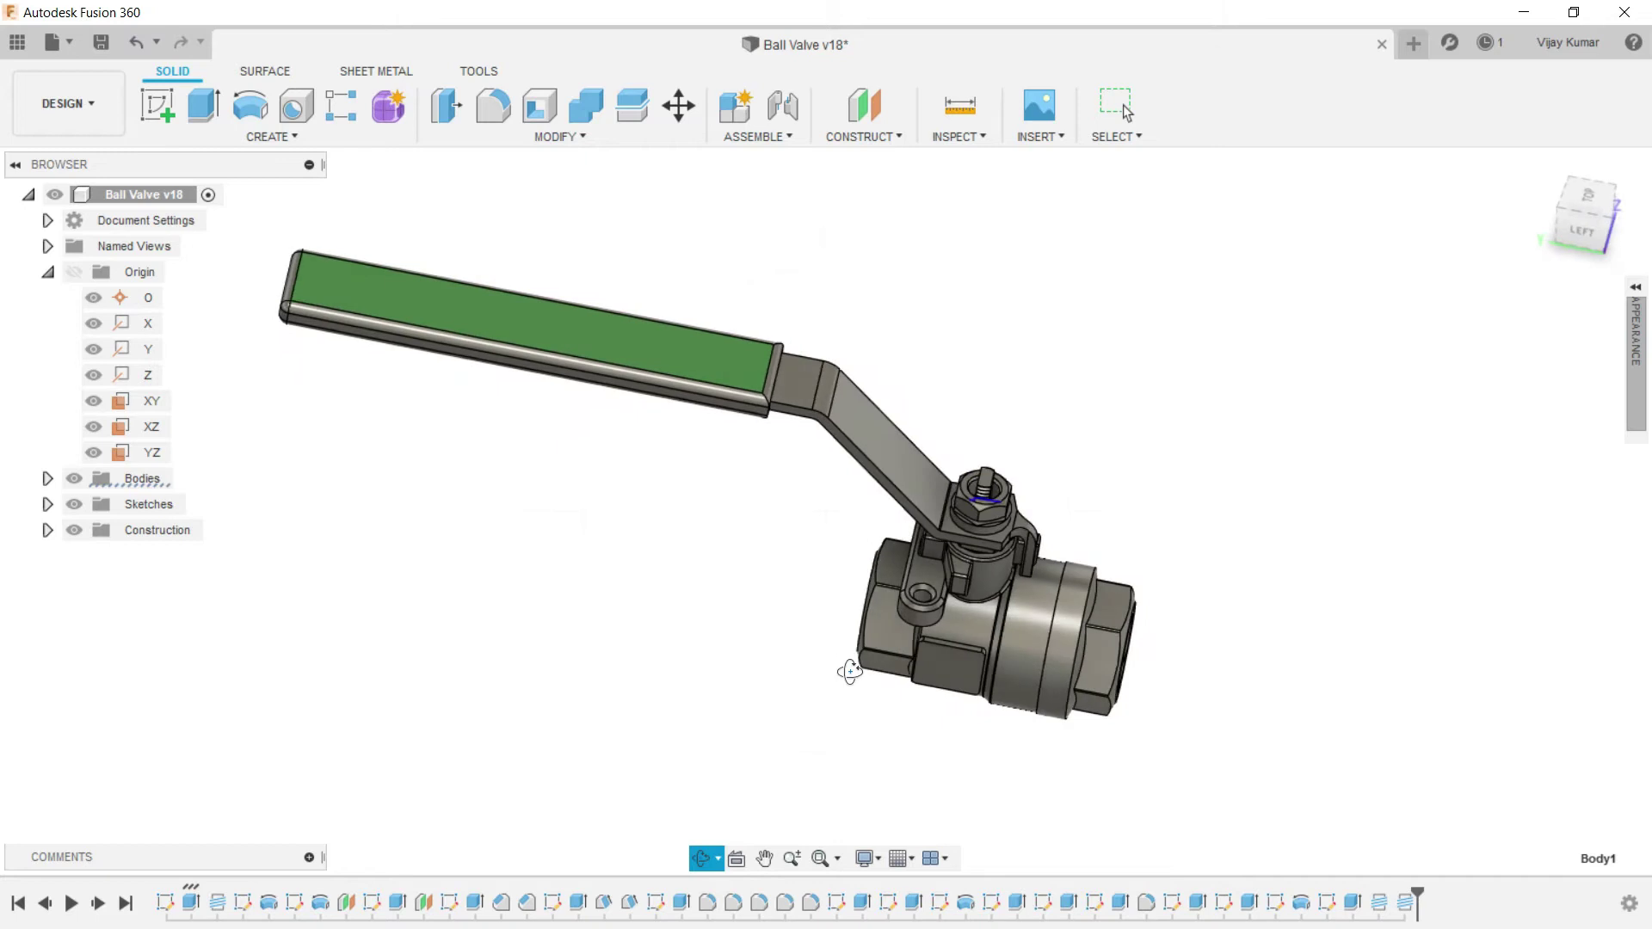
scroll(870, 644, up, 1)
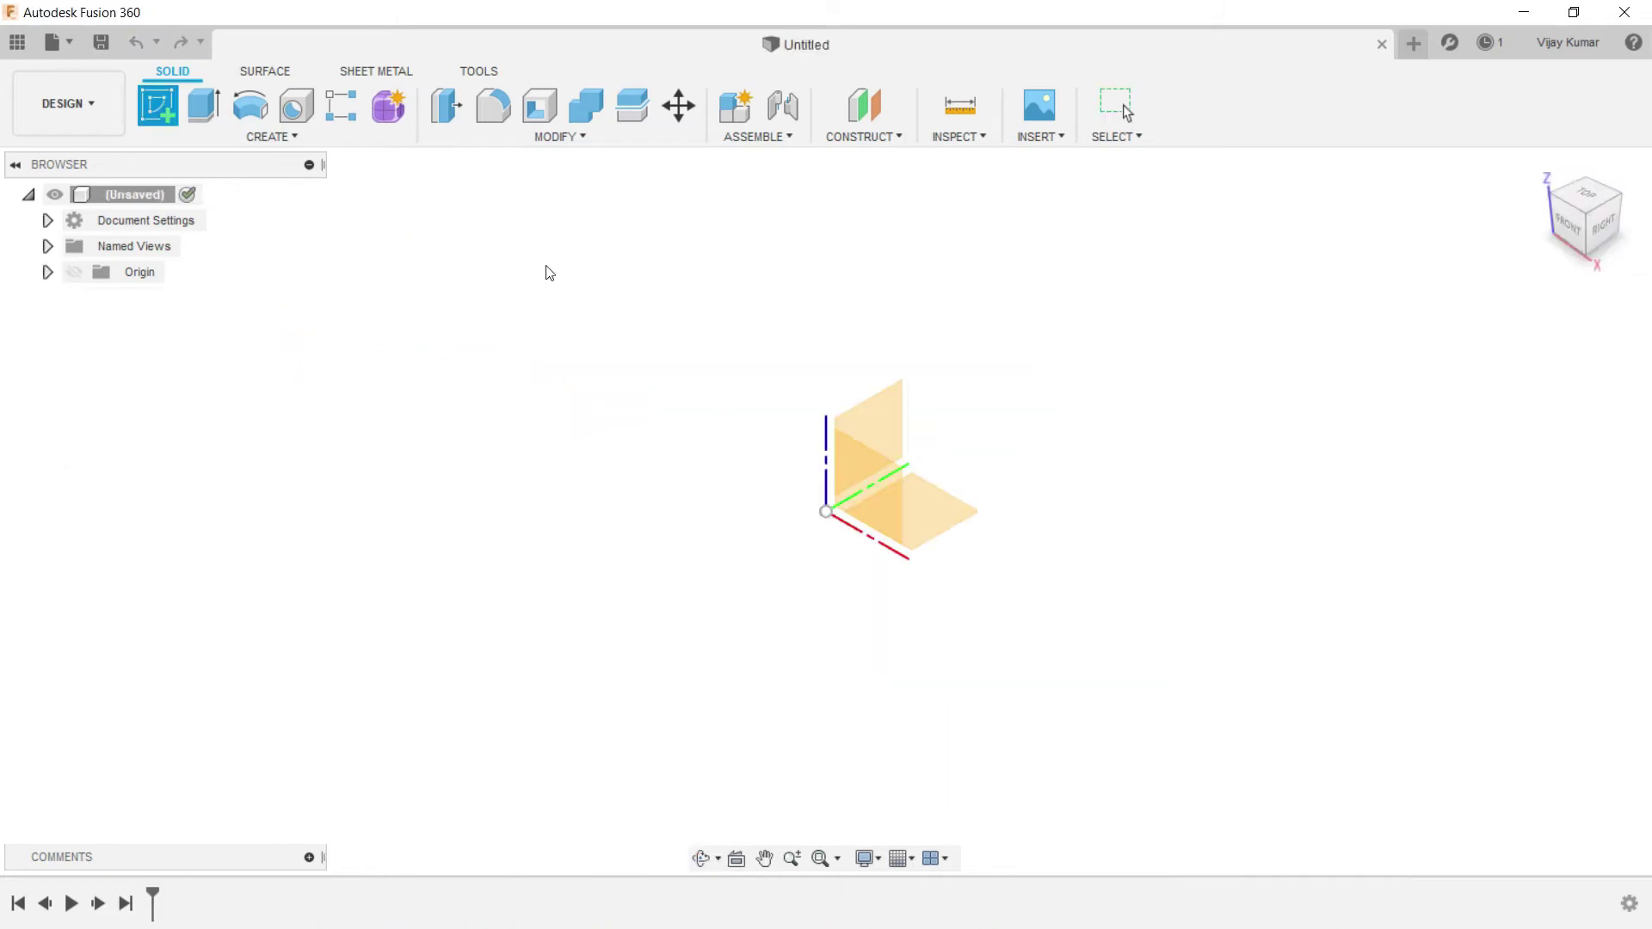
Step: Start a sketch on the front XZ plane and draw a six-sided circumscribed polygon centred on the origin, with an inner radius of about 35 mm
click(864, 463)
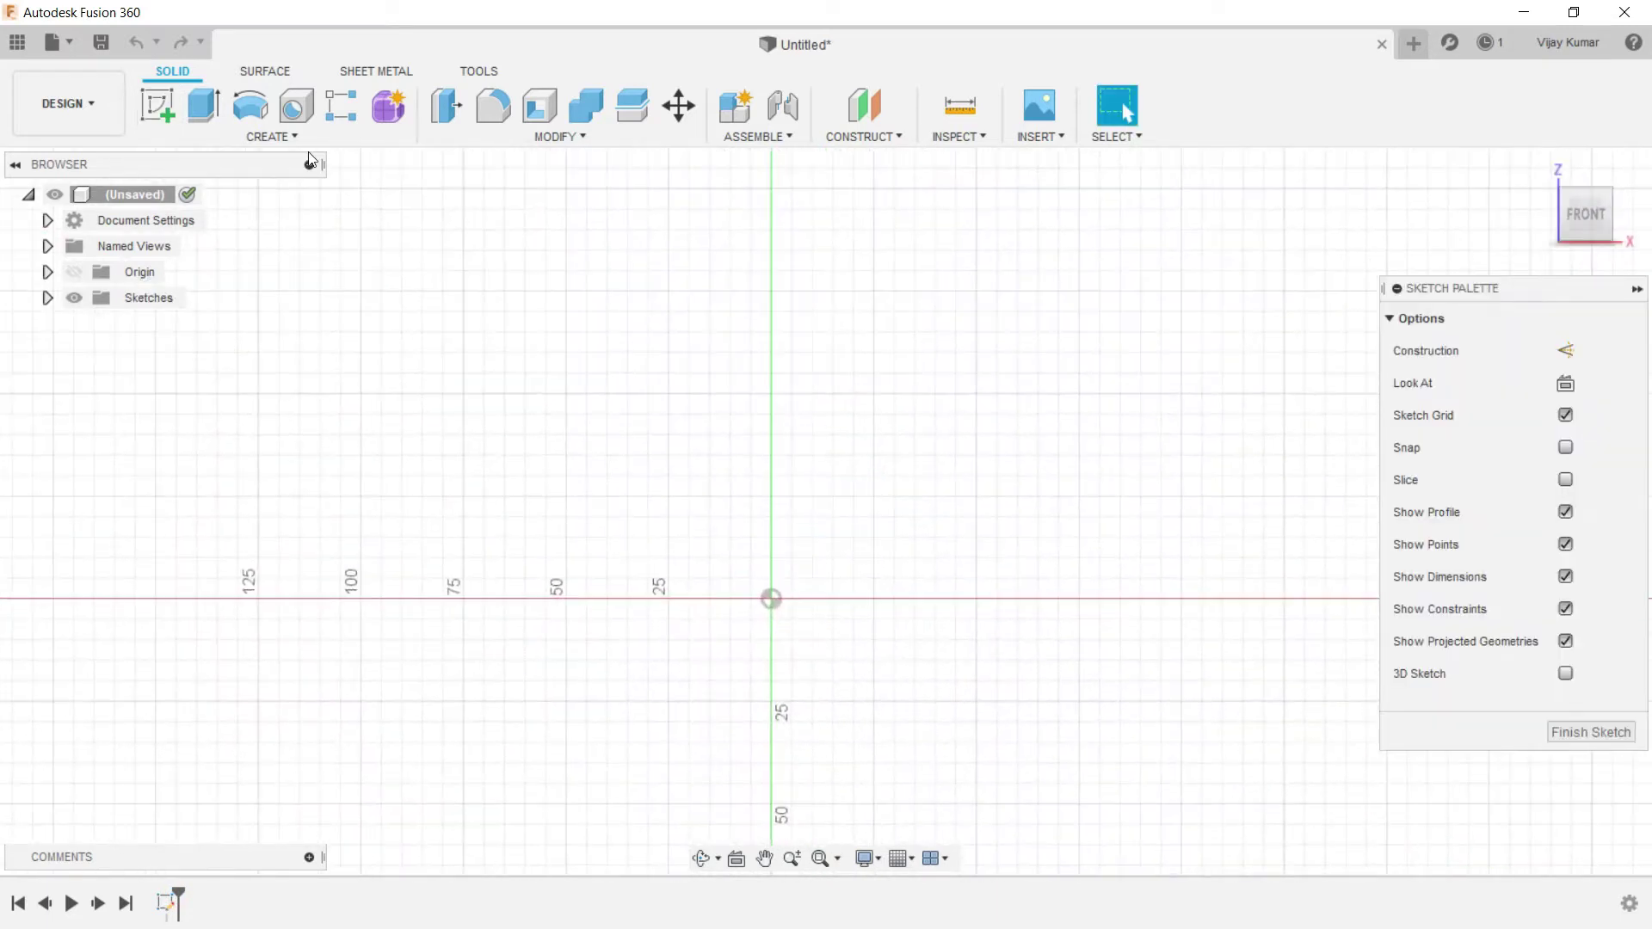
click(284, 138)
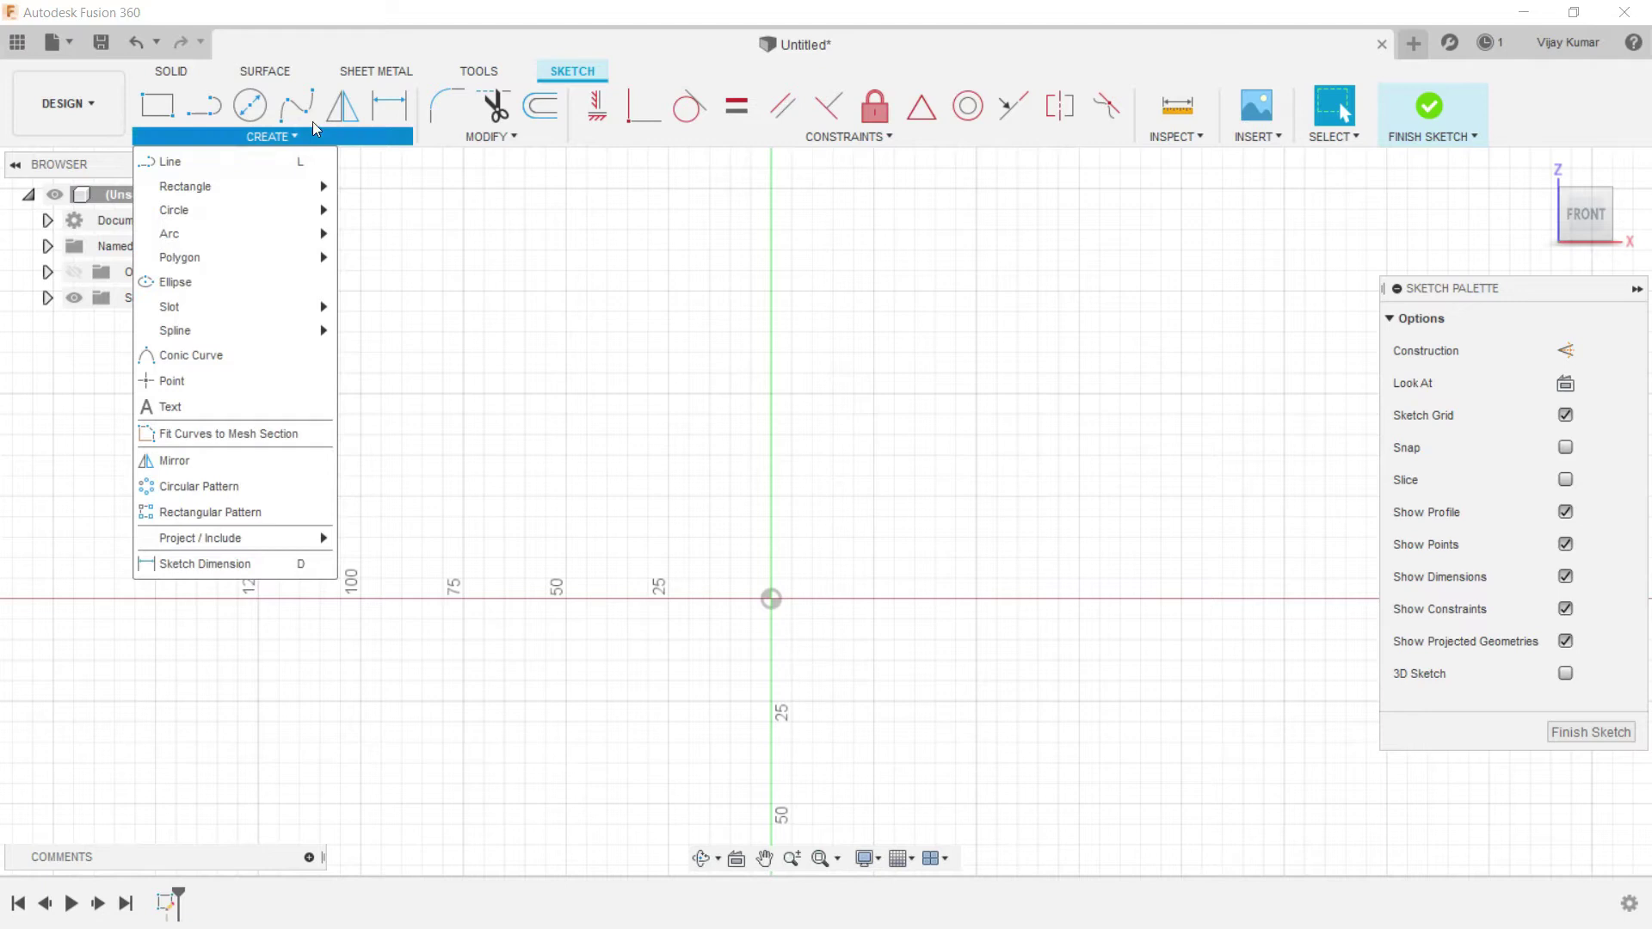
mouse_move(274, 186)
mouse_move(265, 255)
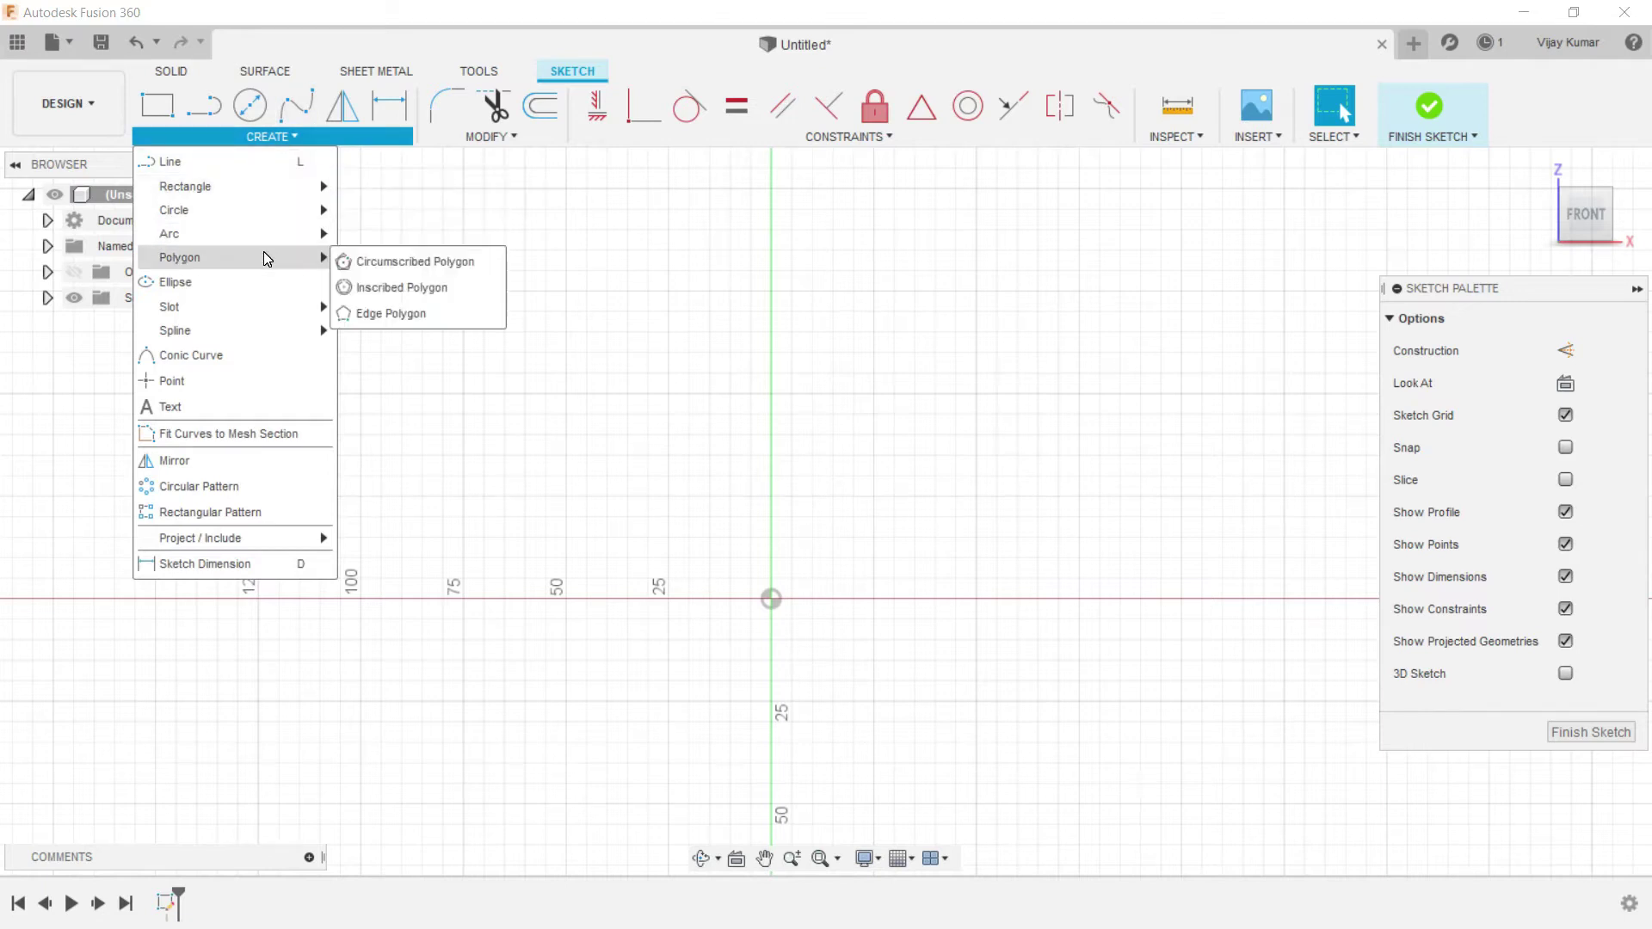
click(379, 271)
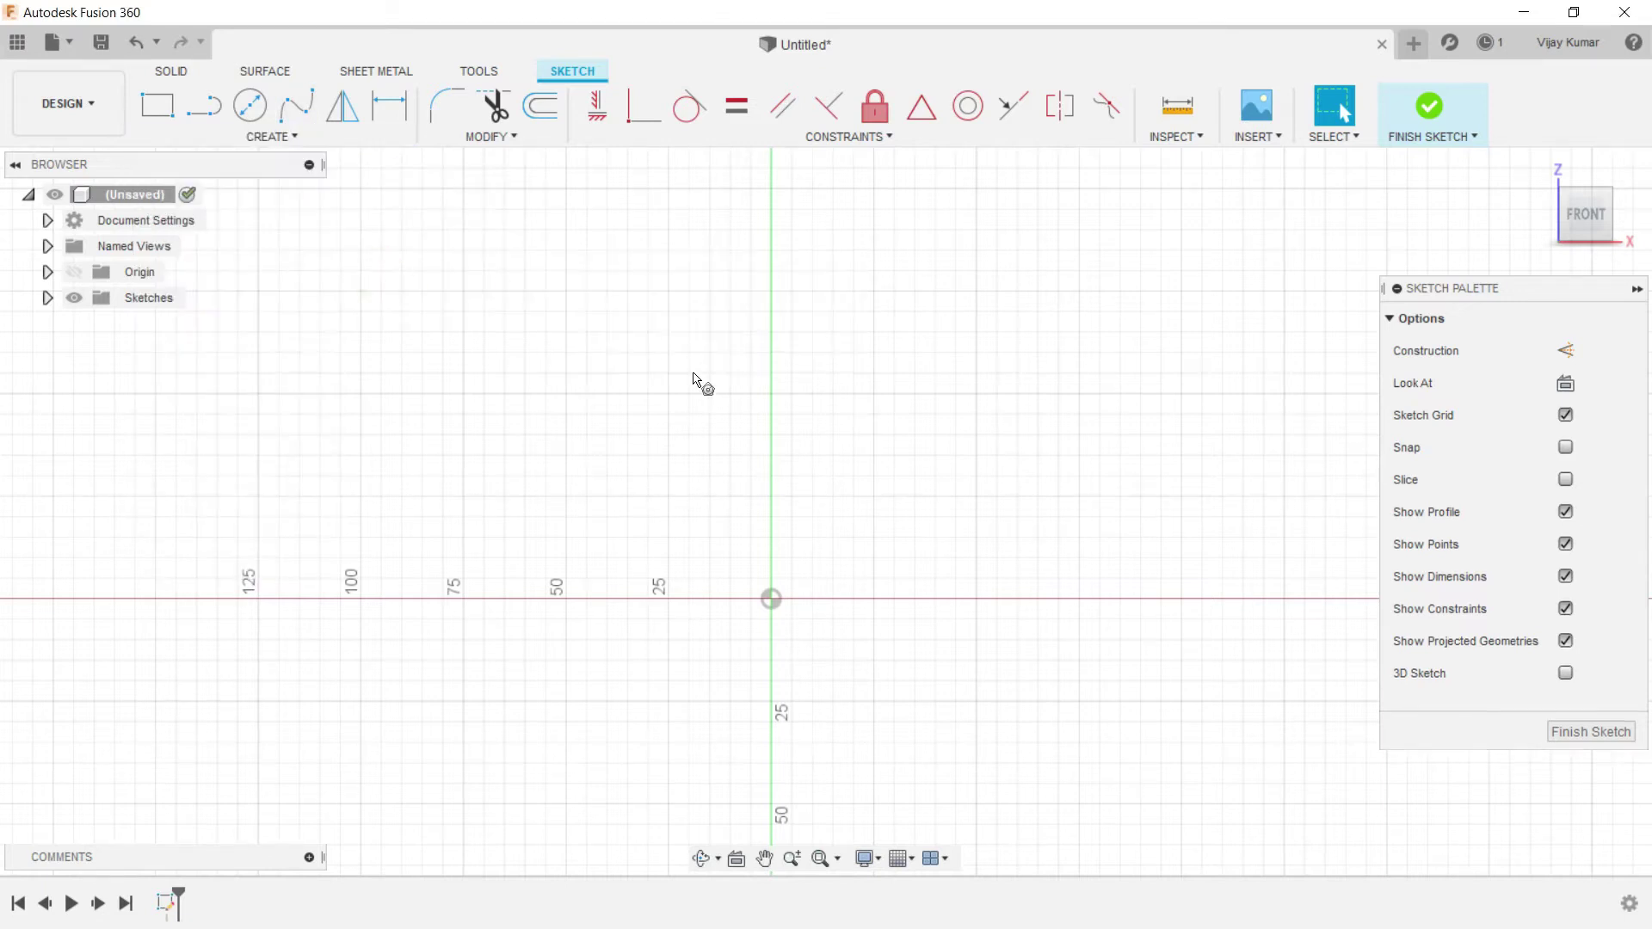
click(771, 598)
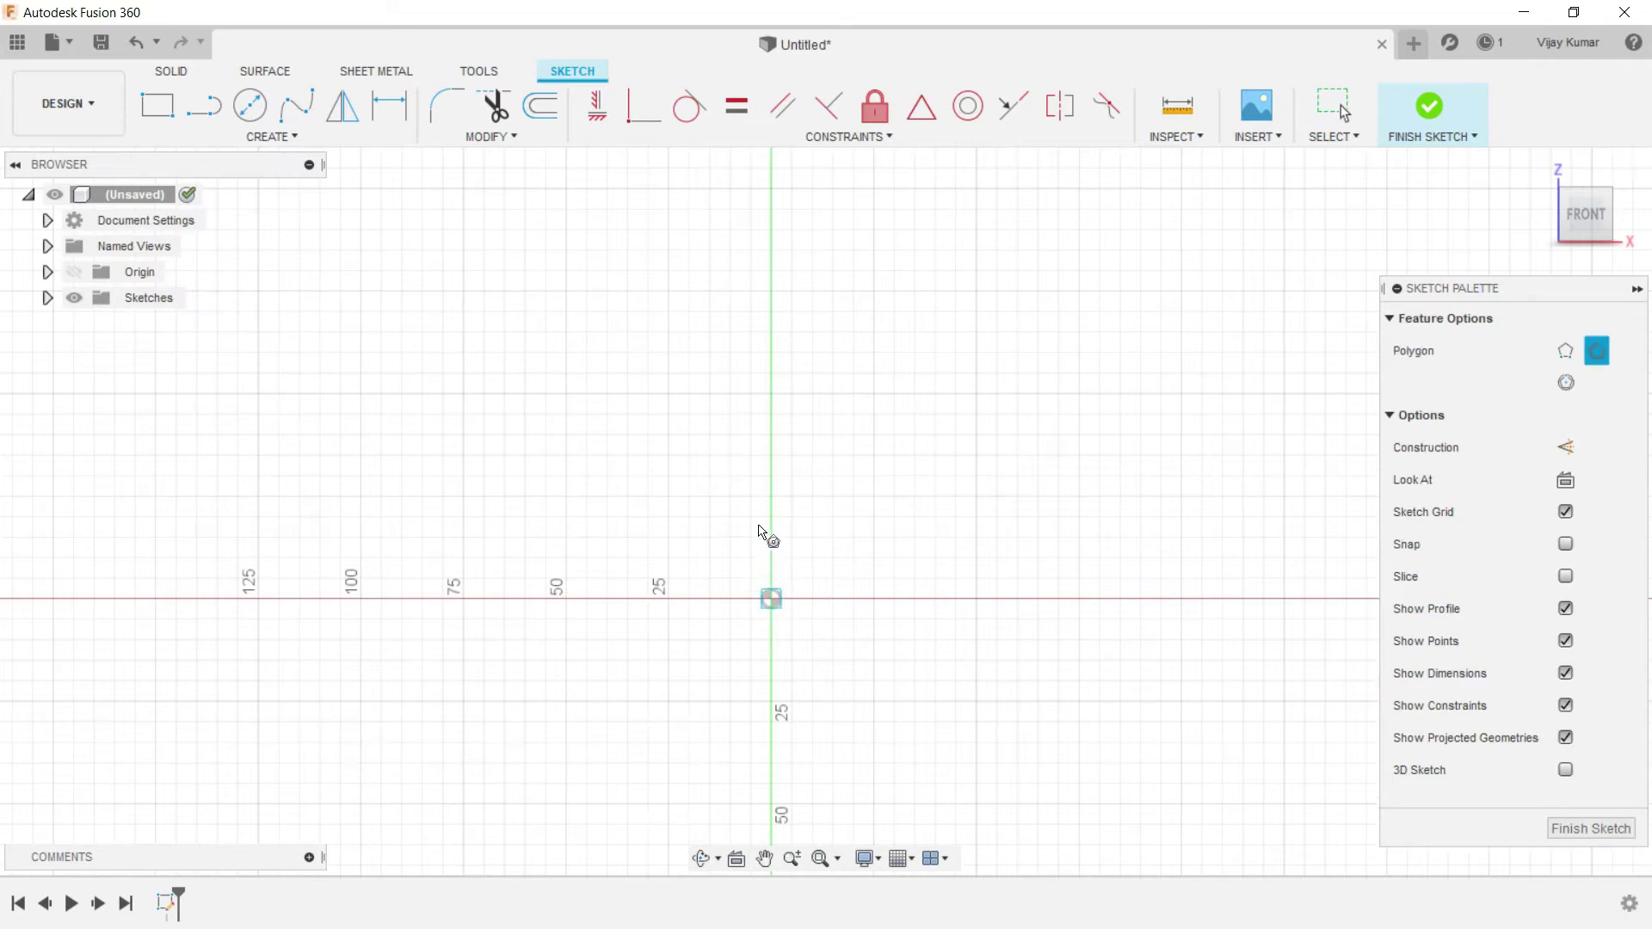
click(767, 457)
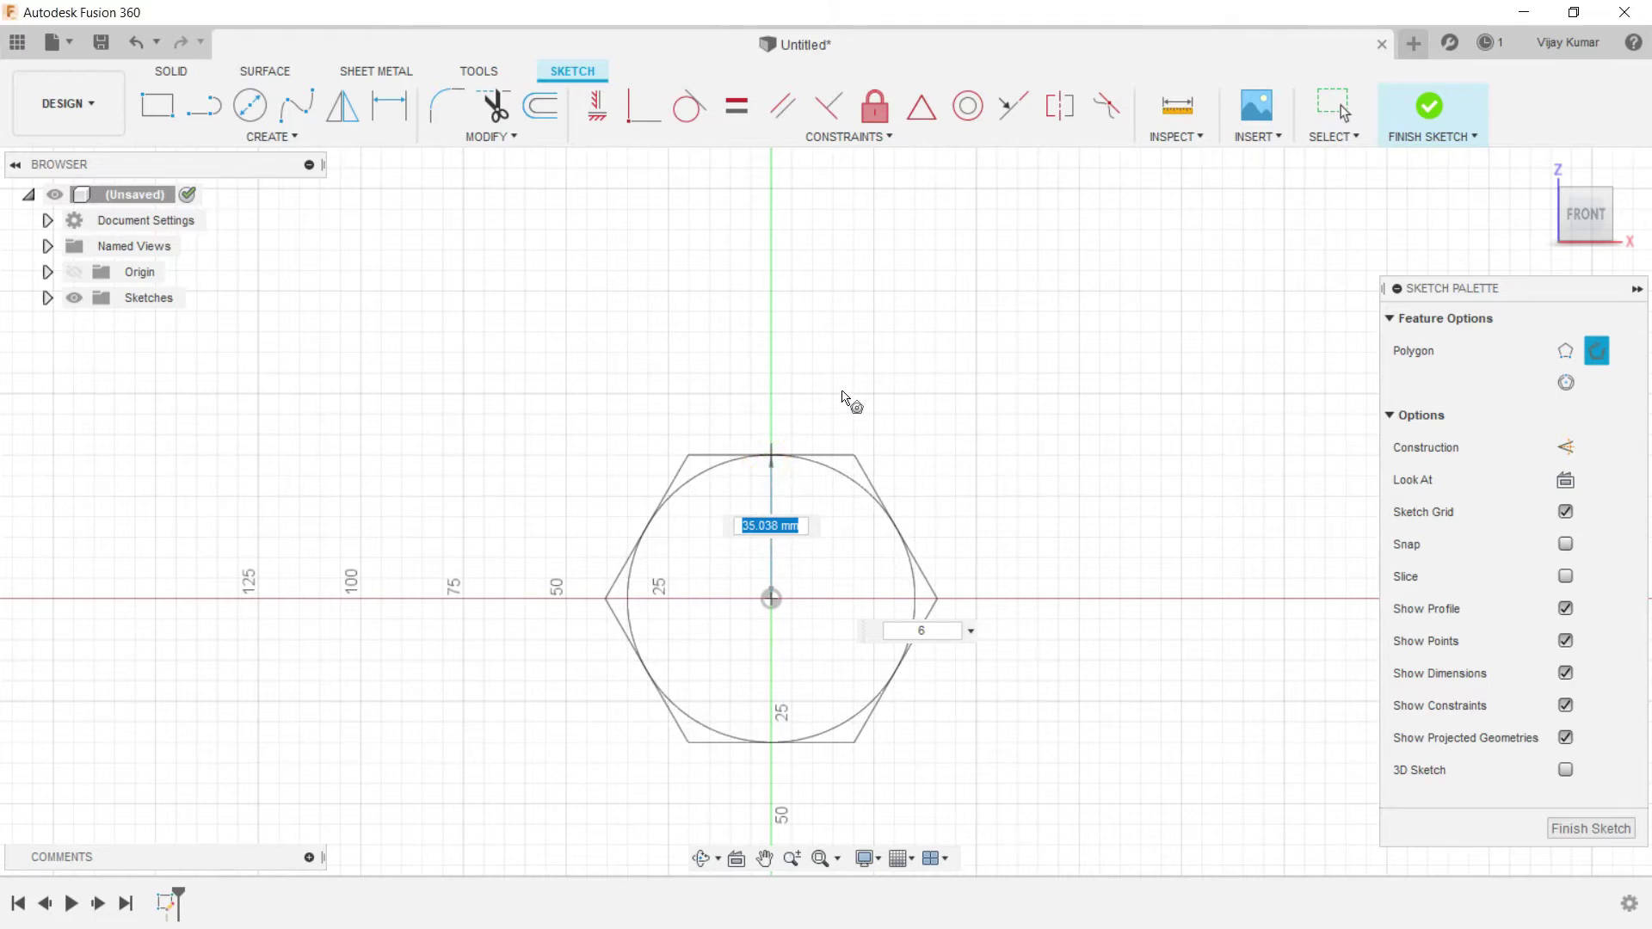
right_click(845, 391)
click(888, 388)
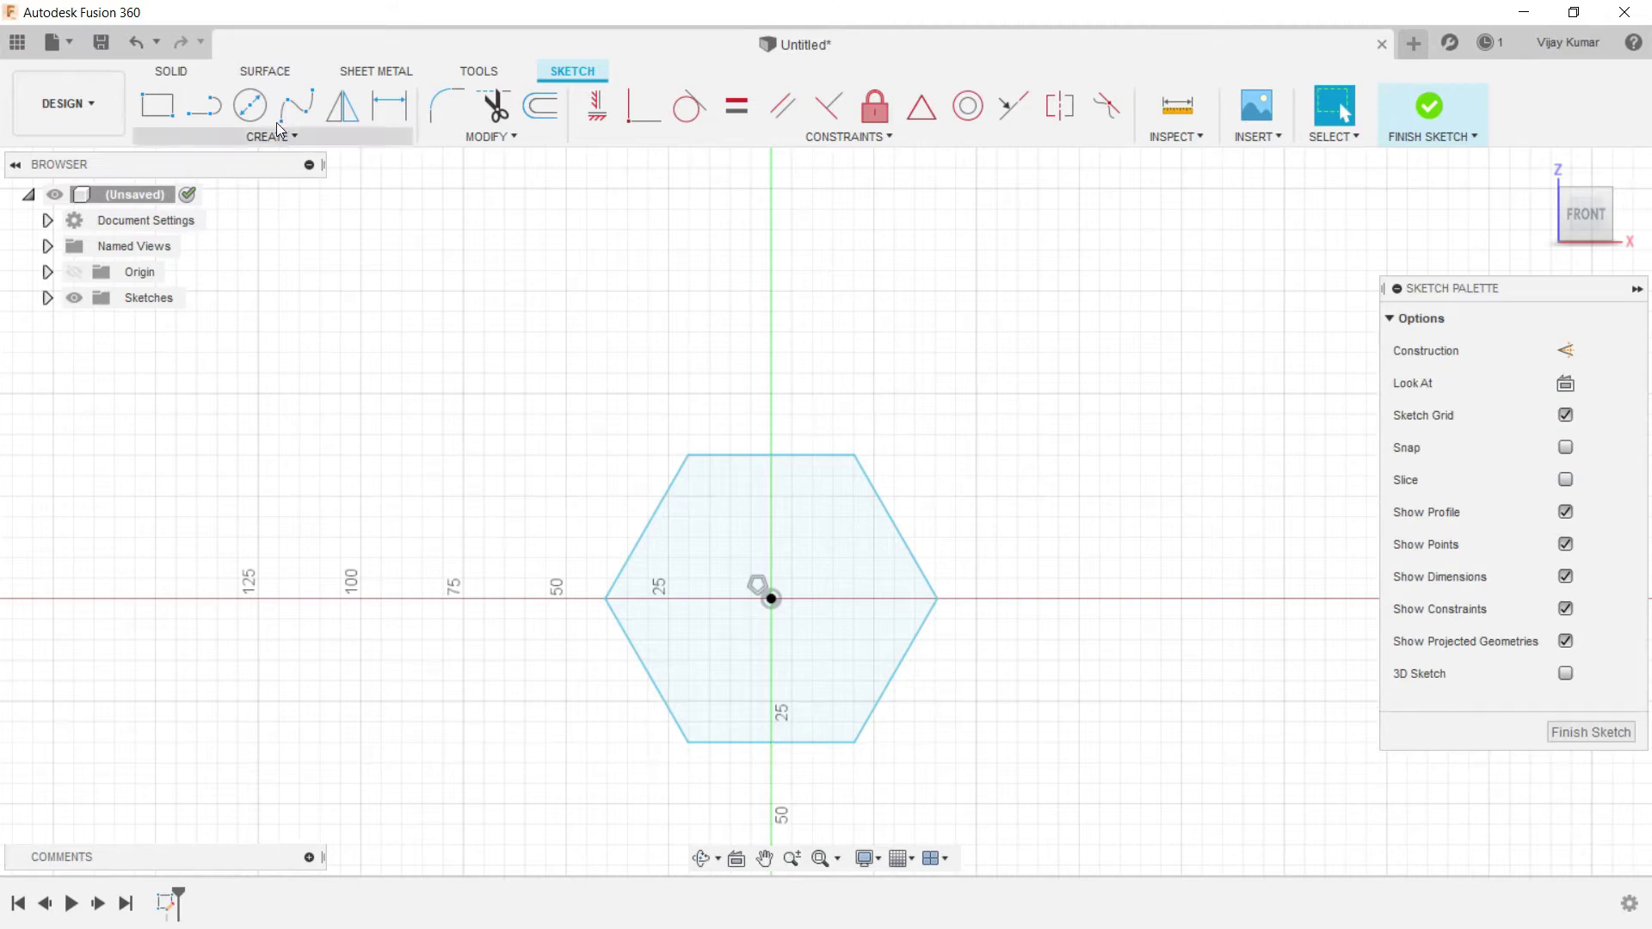
Step: Dimension the distance between the hexagon's two horizontal sides to 26 mm
click(389, 105)
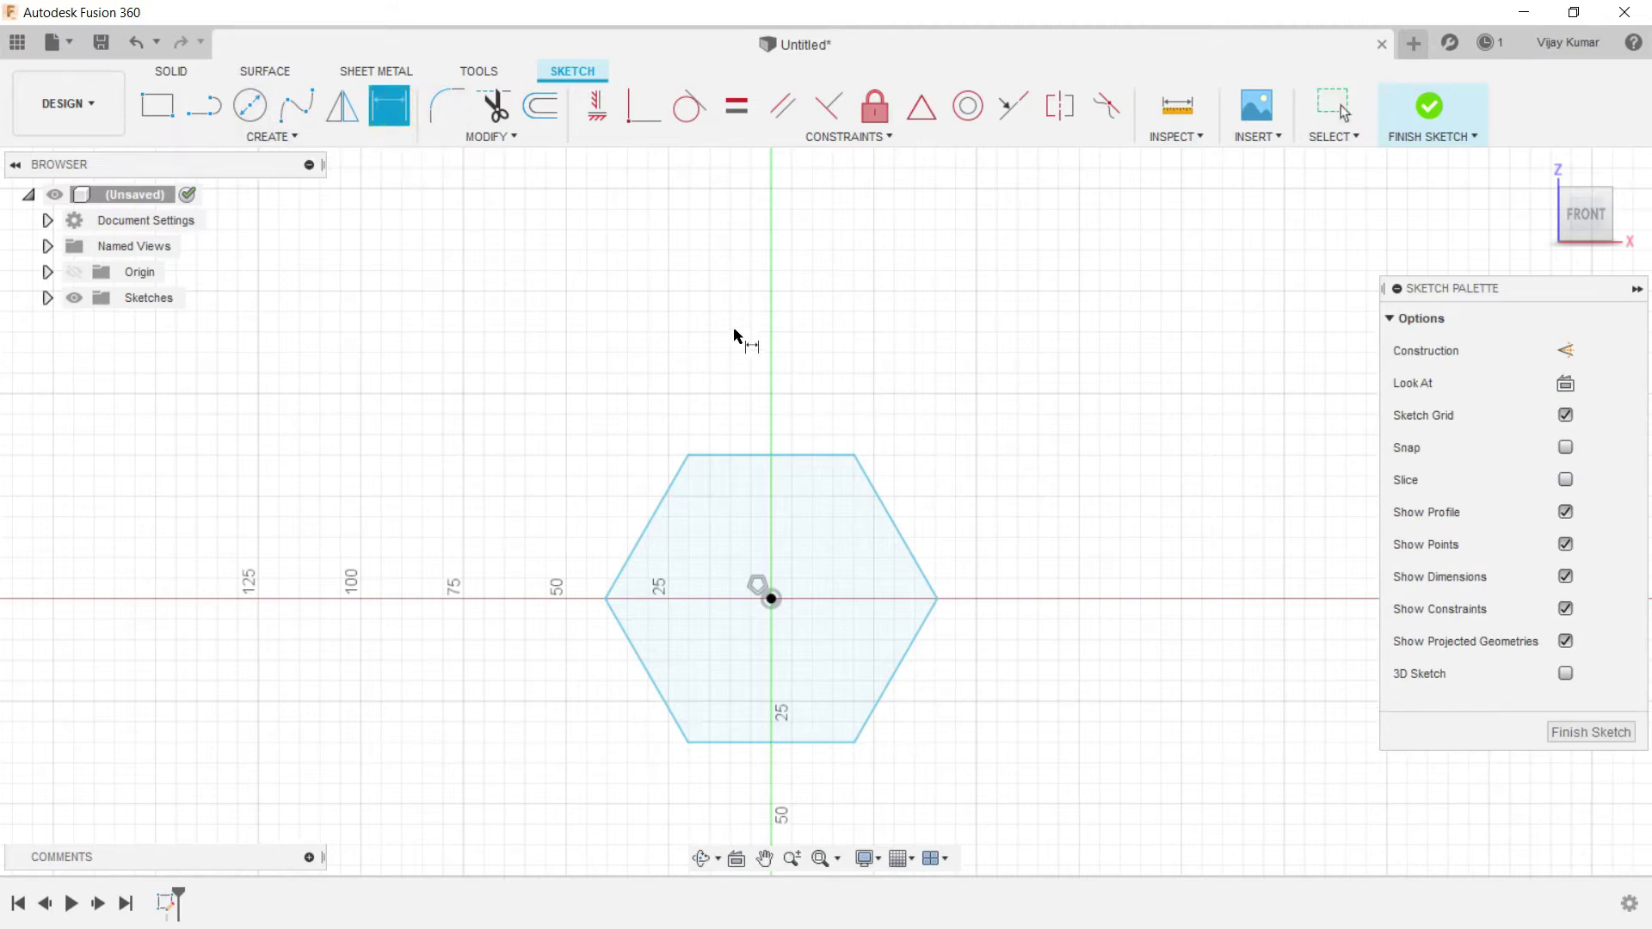
click(742, 456)
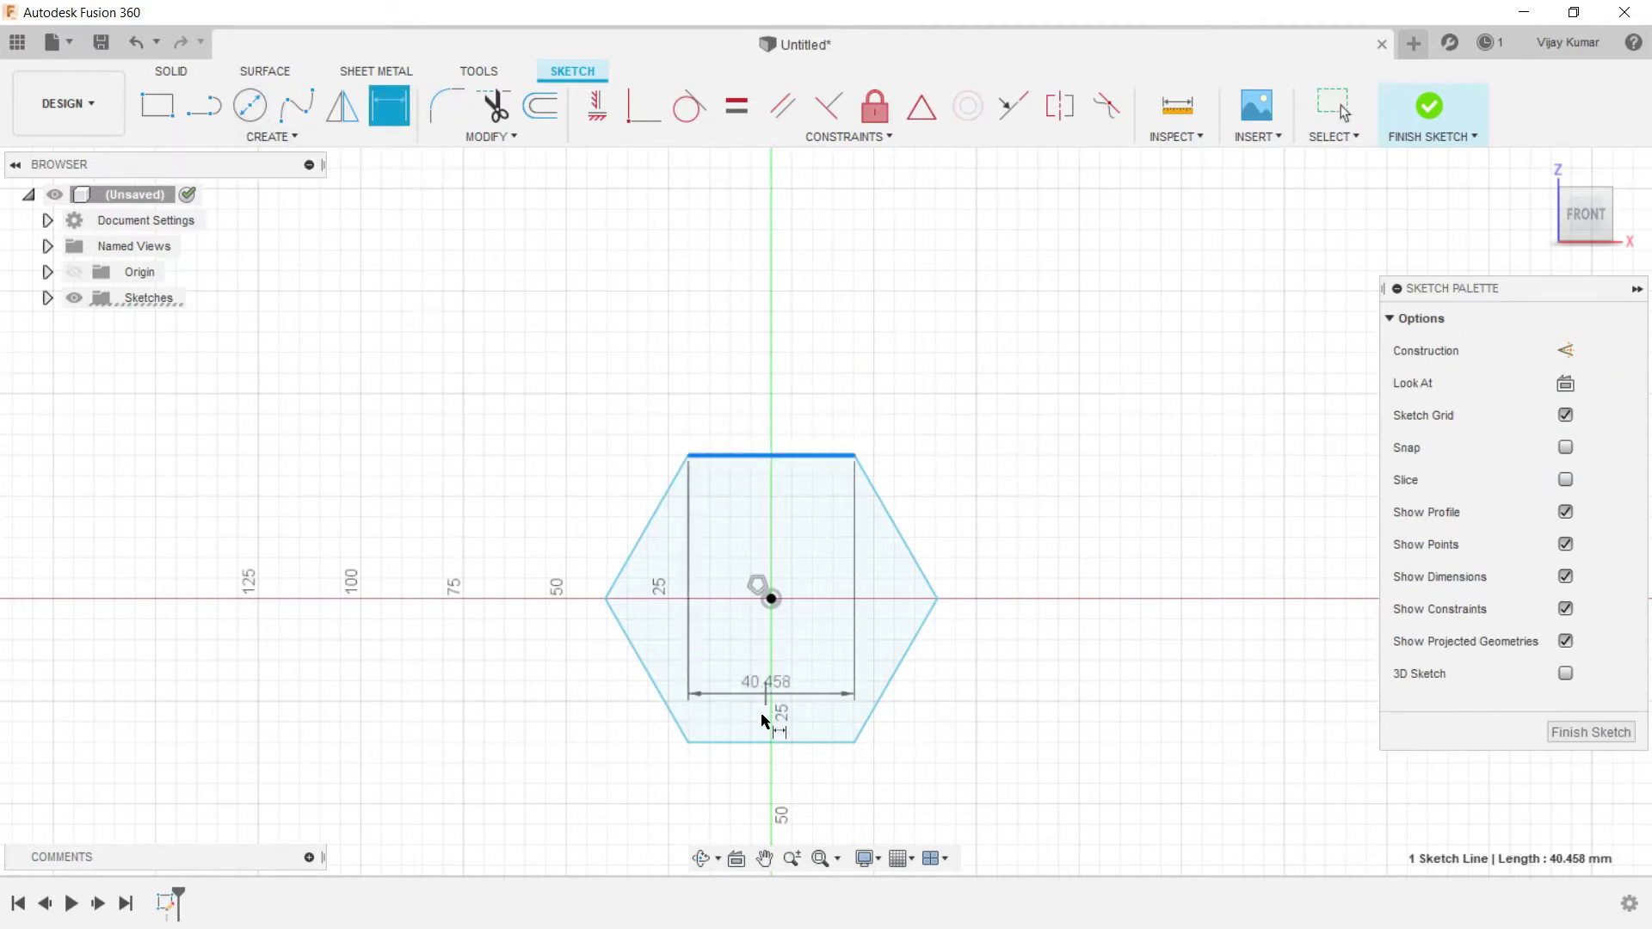
click(753, 745)
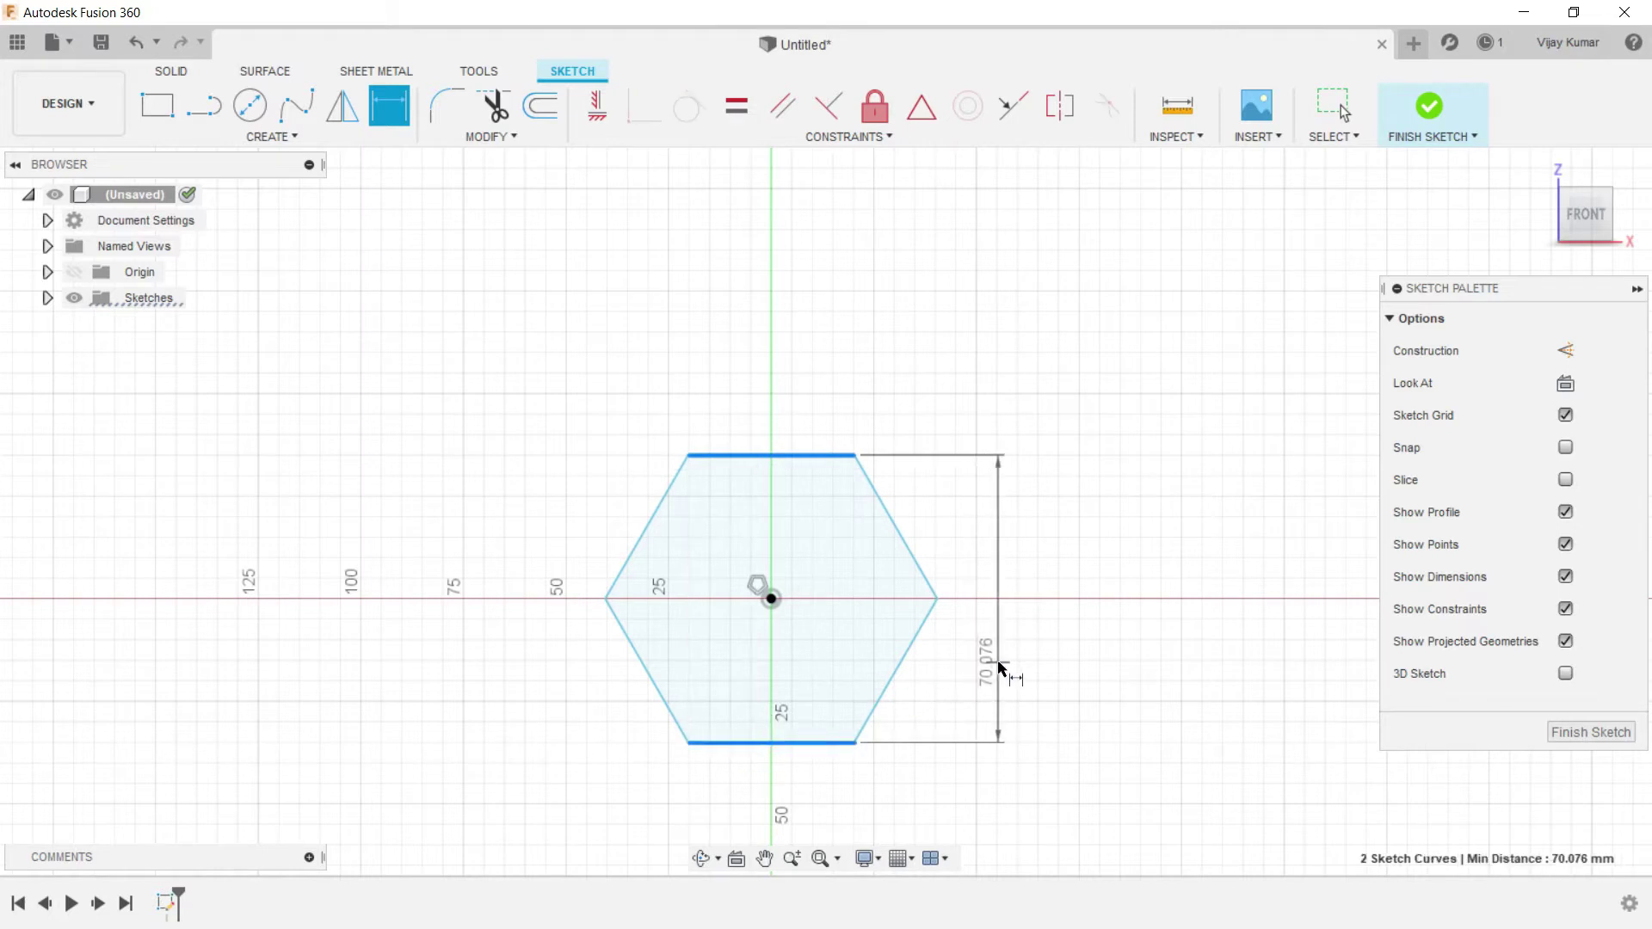
click(998, 665)
text(26)
key(Return)
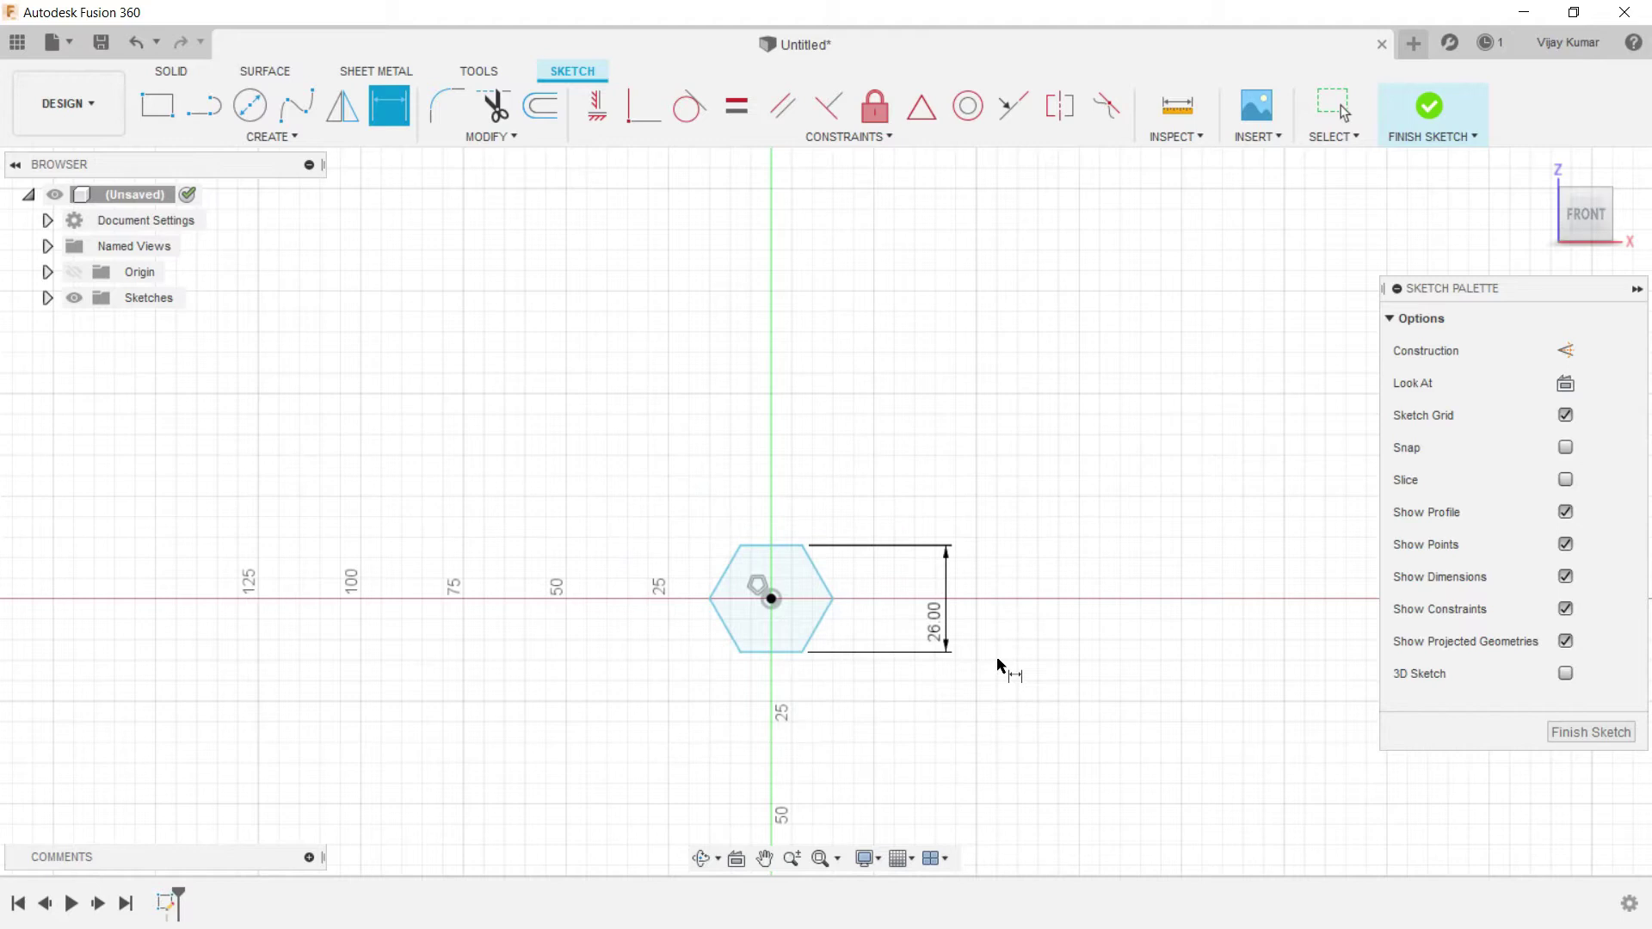
Step: Draw a circle centred on the origin inside the hexagon and dimension its diameter to 18.7 mm
scroll(769, 592, up, 5)
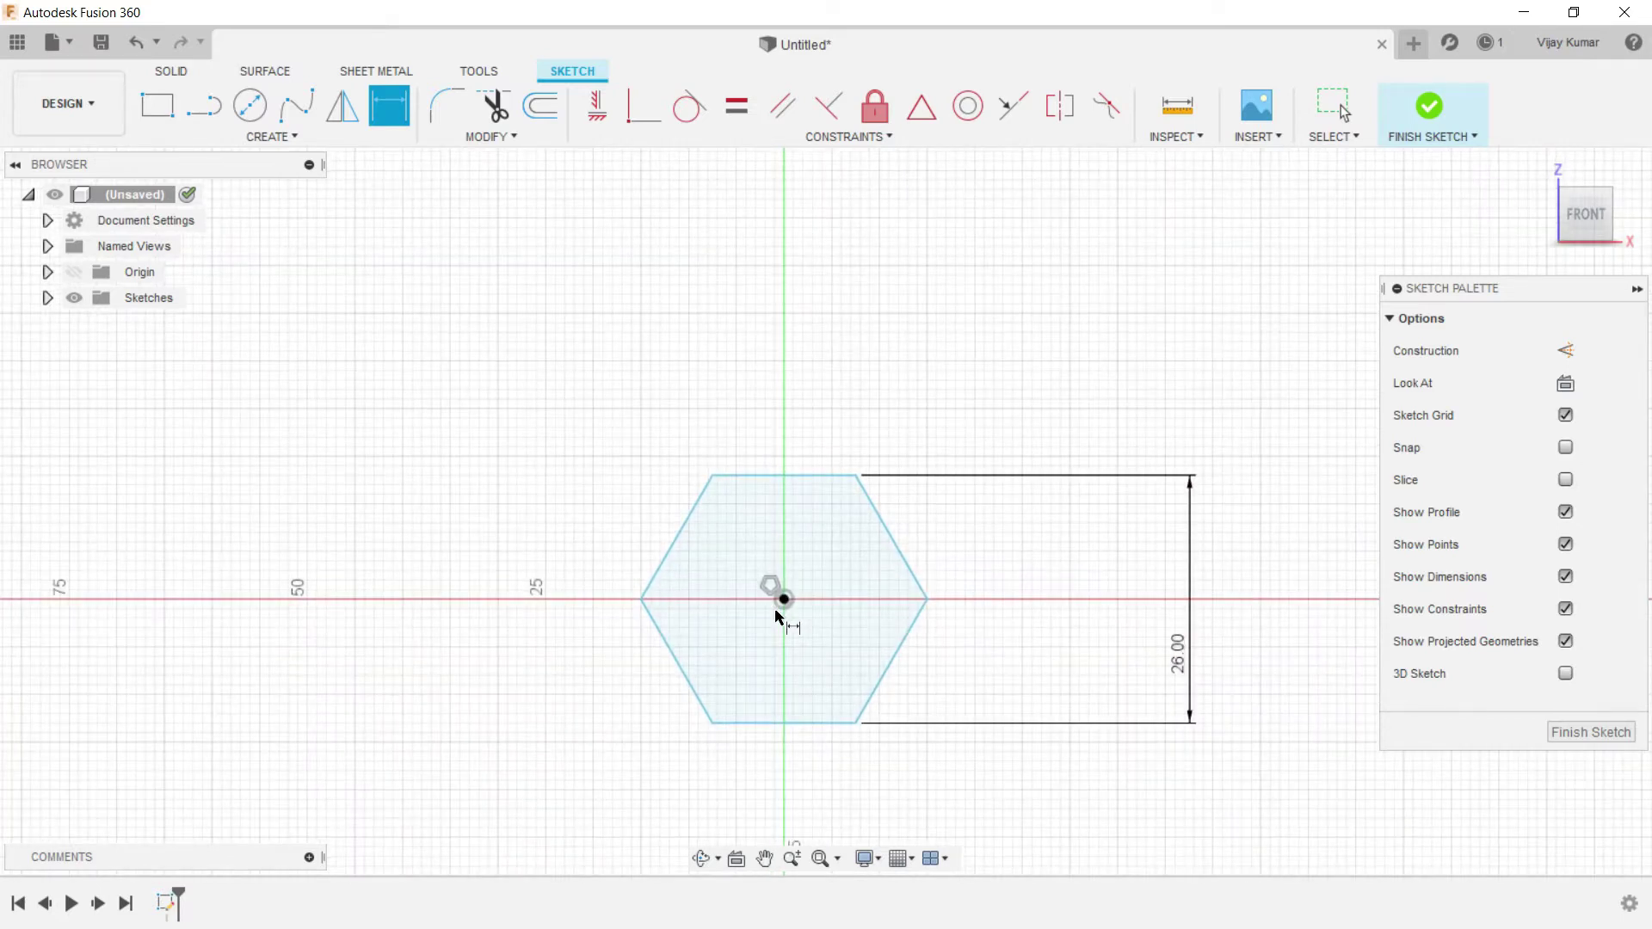
scroll(775, 616, up, 1)
key(c)
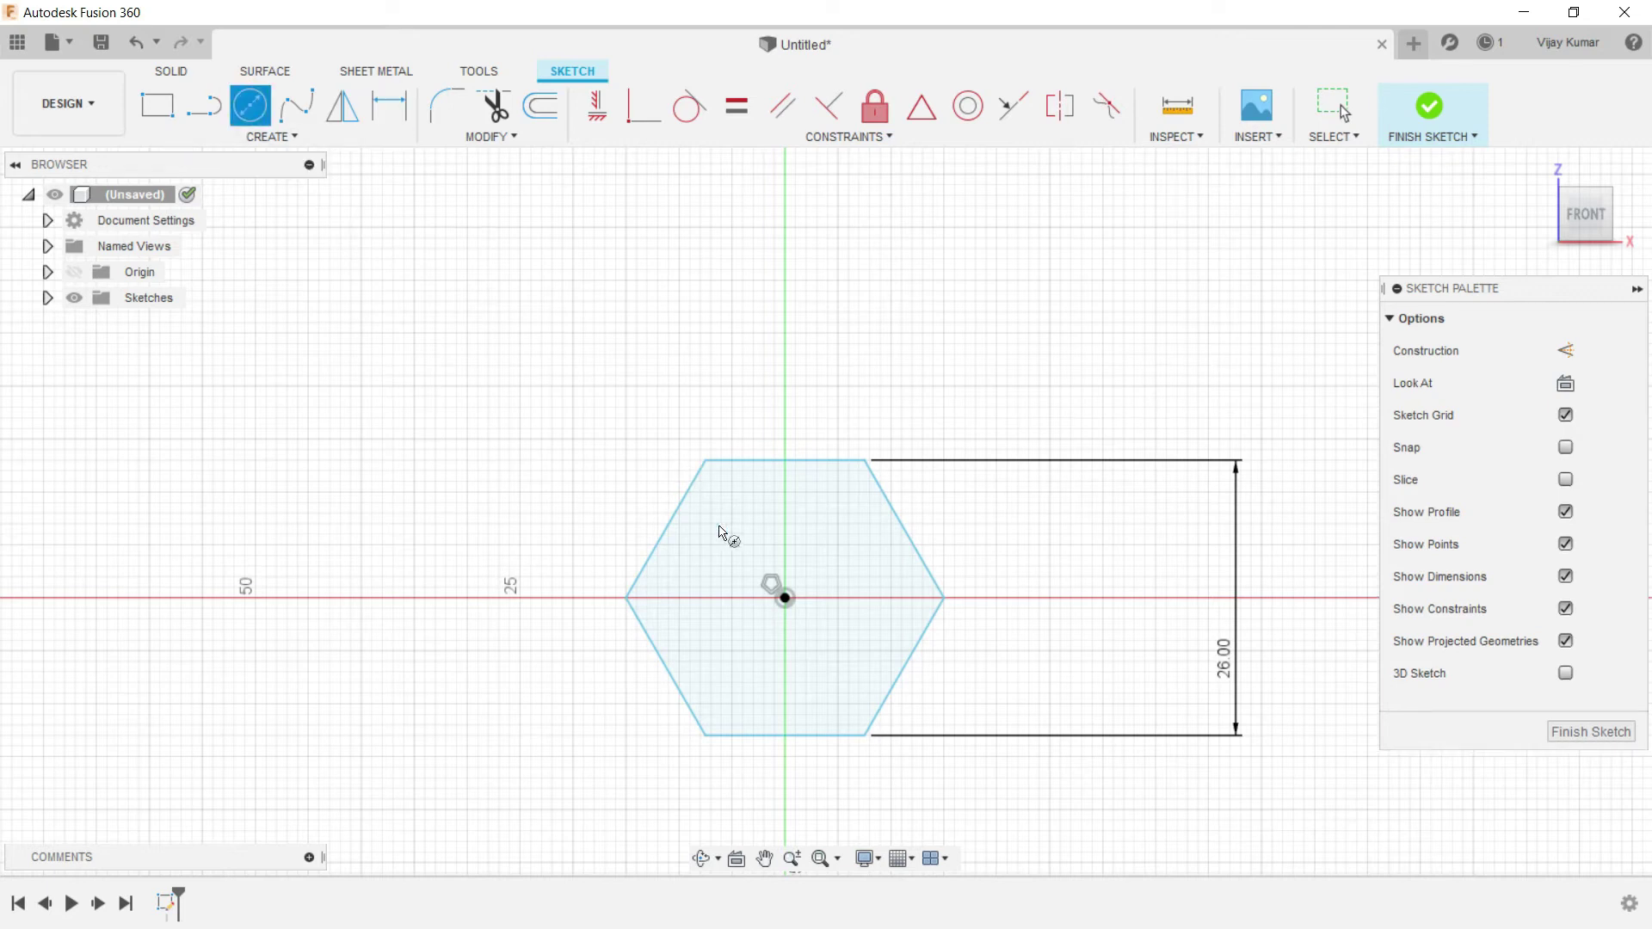
click(785, 597)
click(785, 532)
click(403, 111)
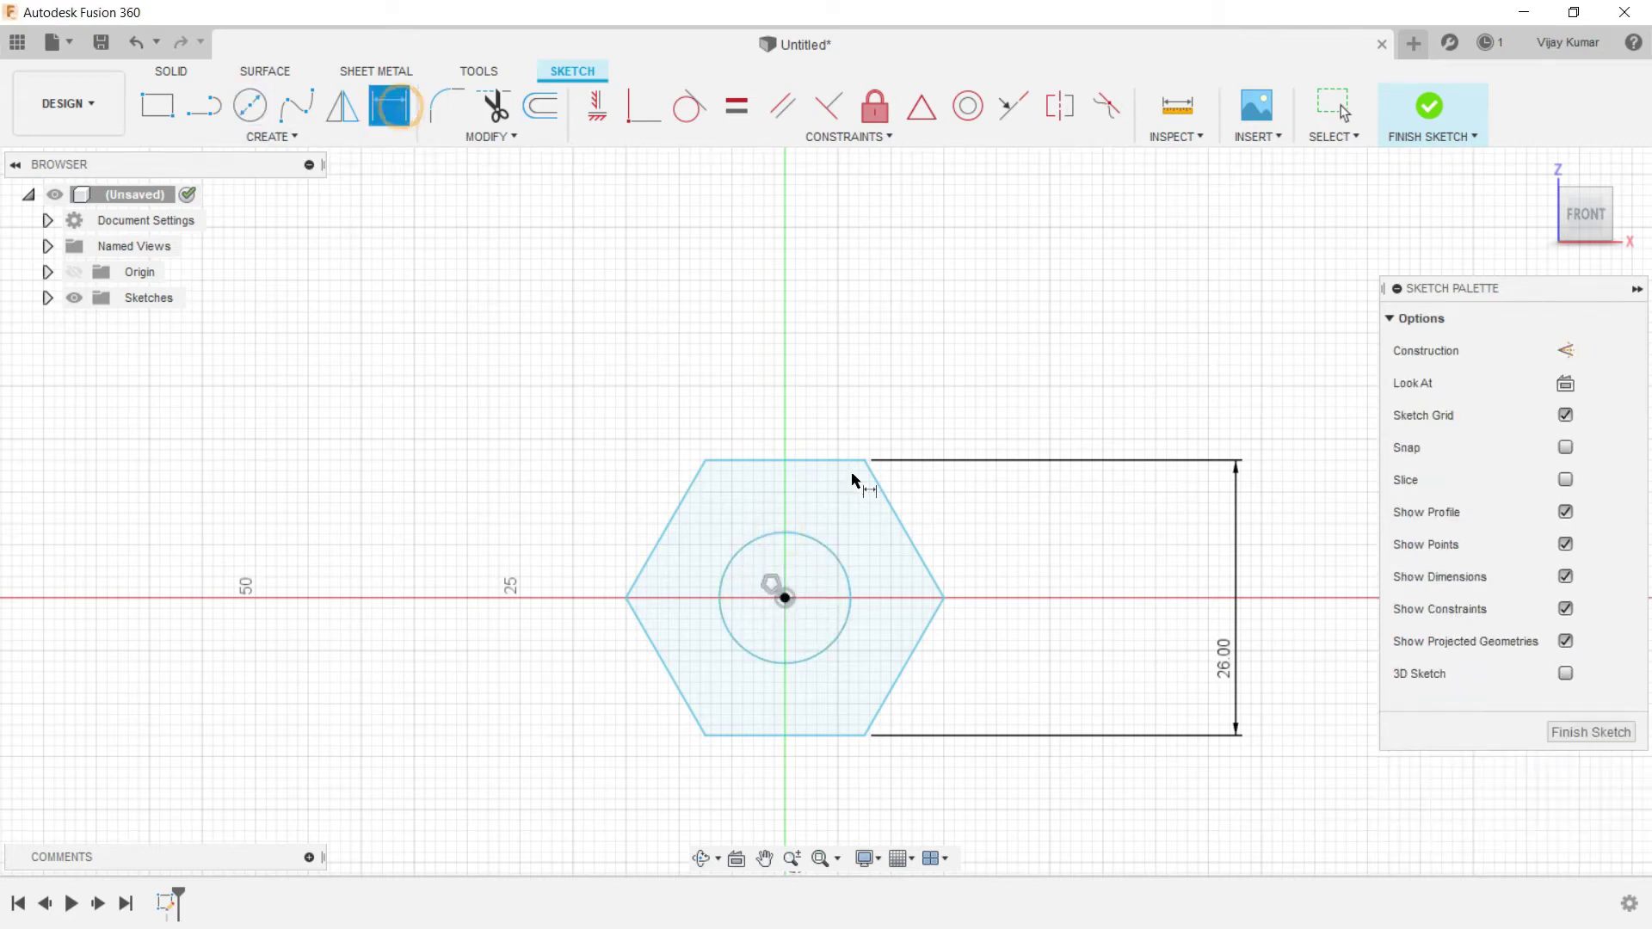
click(814, 540)
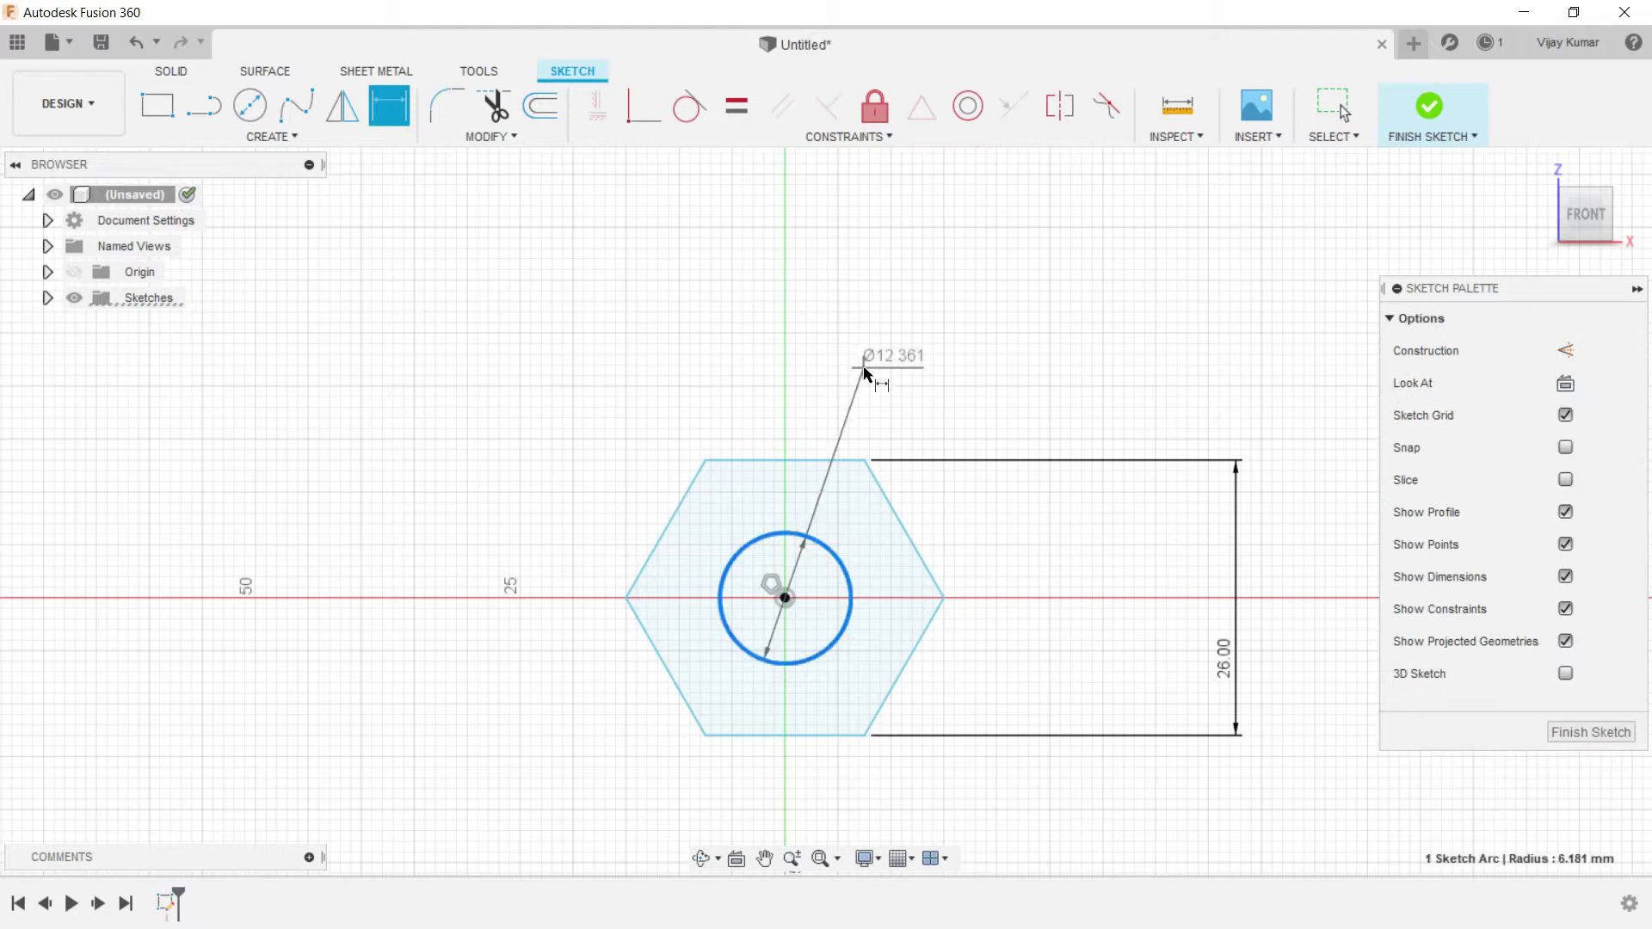
click(865, 371)
text(18)
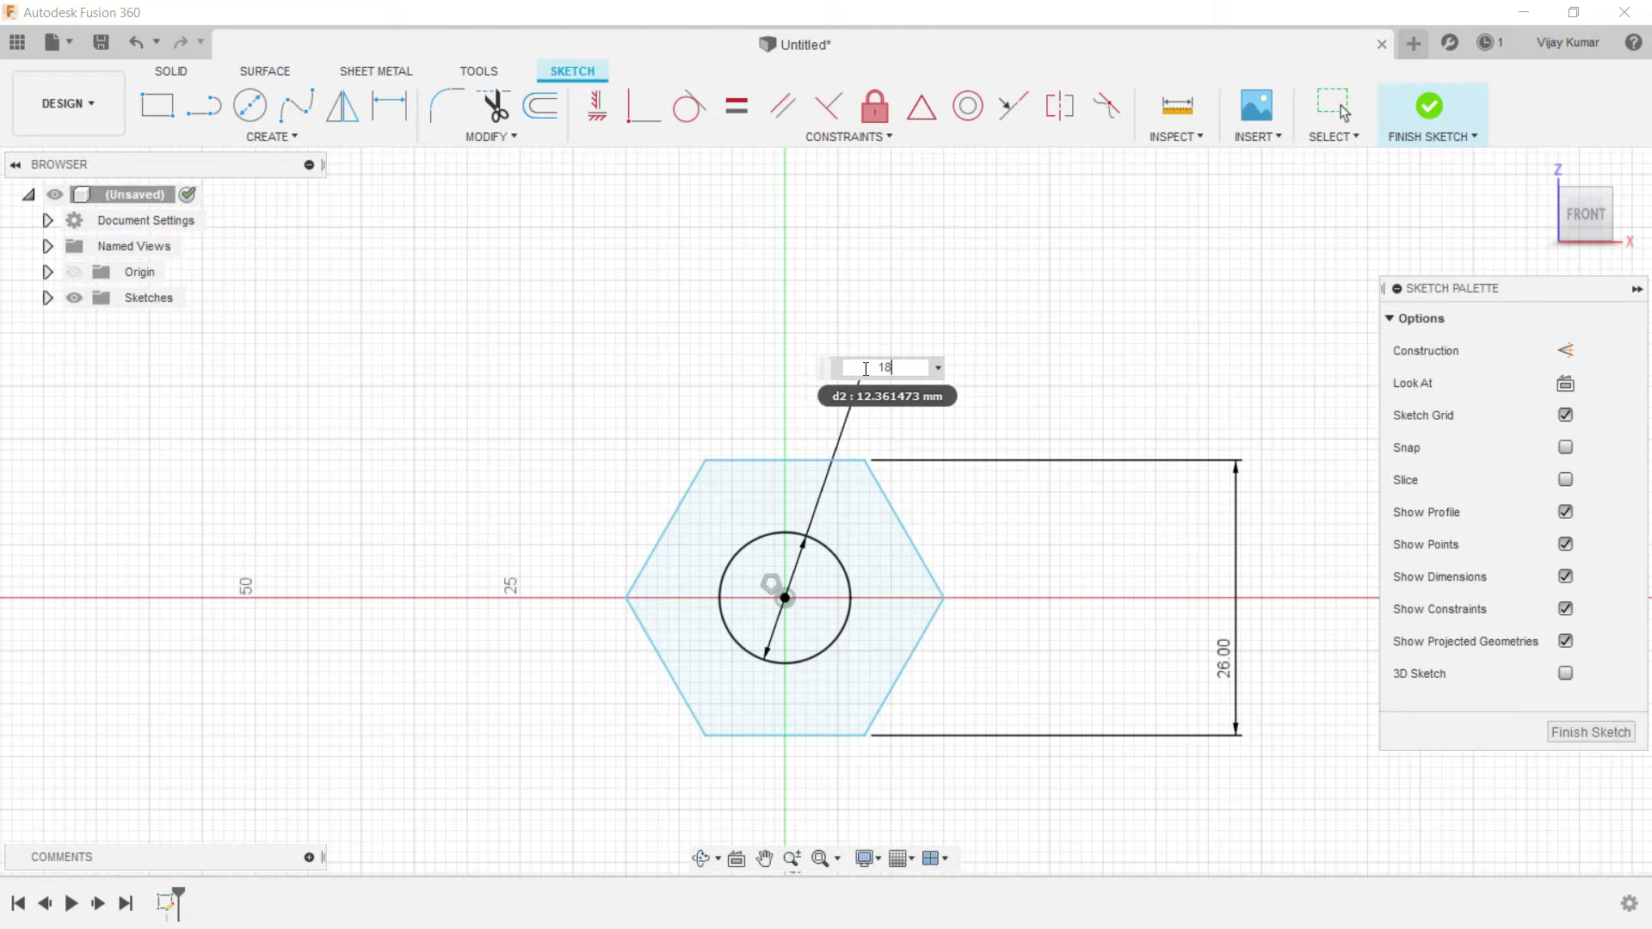
text(.7)
key(Return)
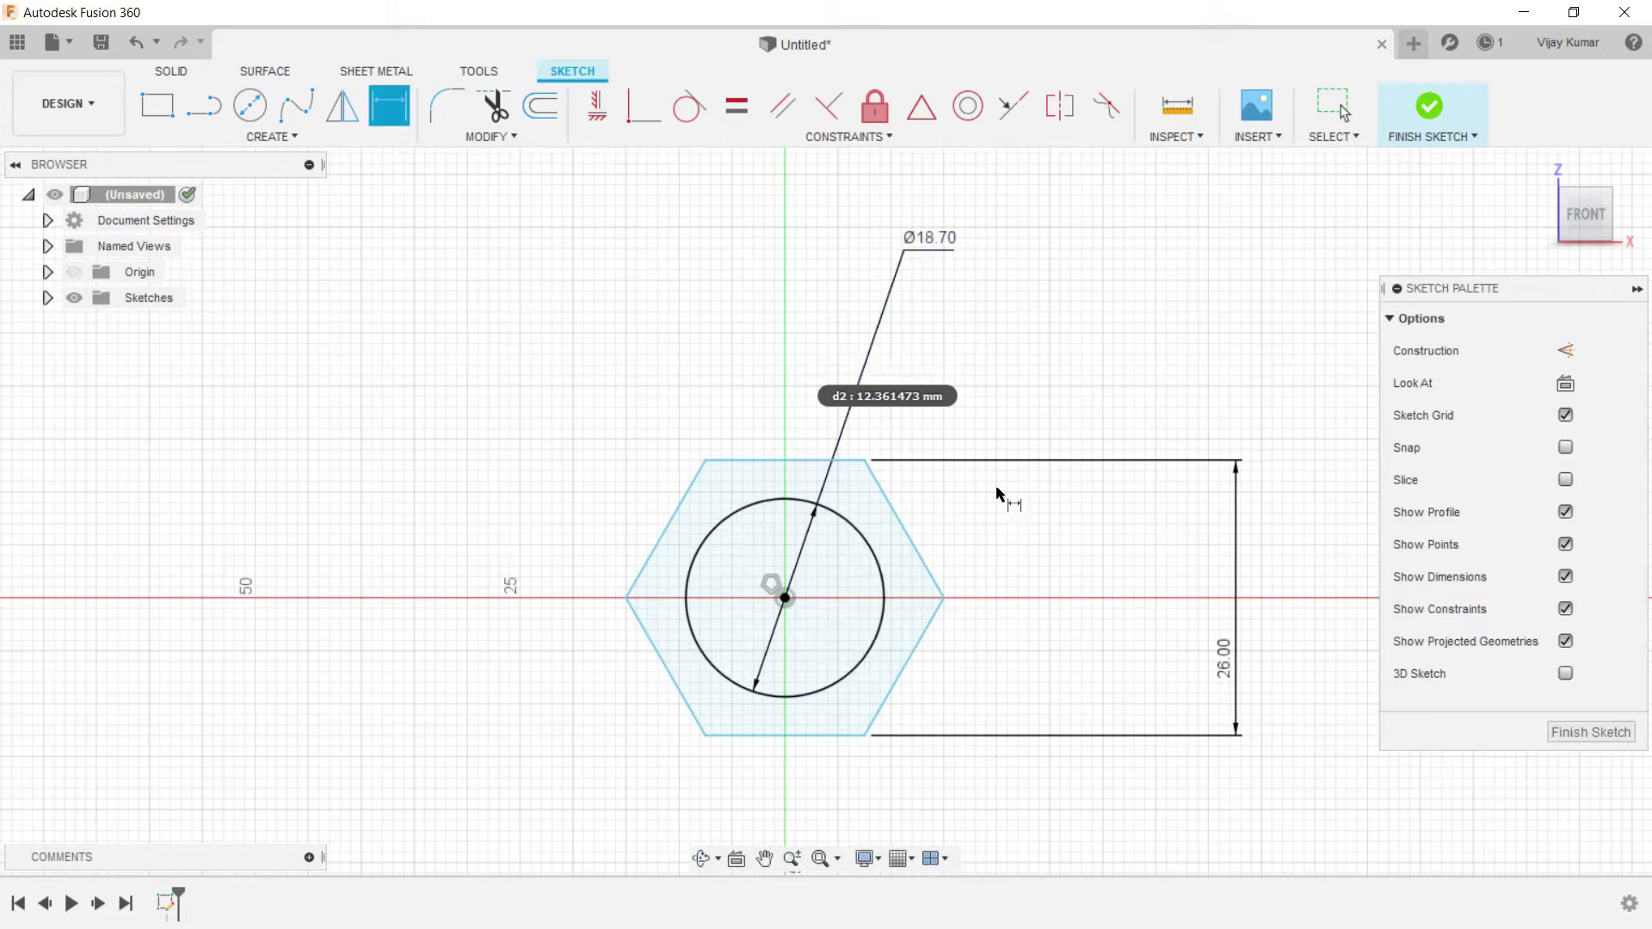
Step: Extrude the area between the hexagon and circle symmetrically by 29 mm, measured as half length, as a new body
click(169, 72)
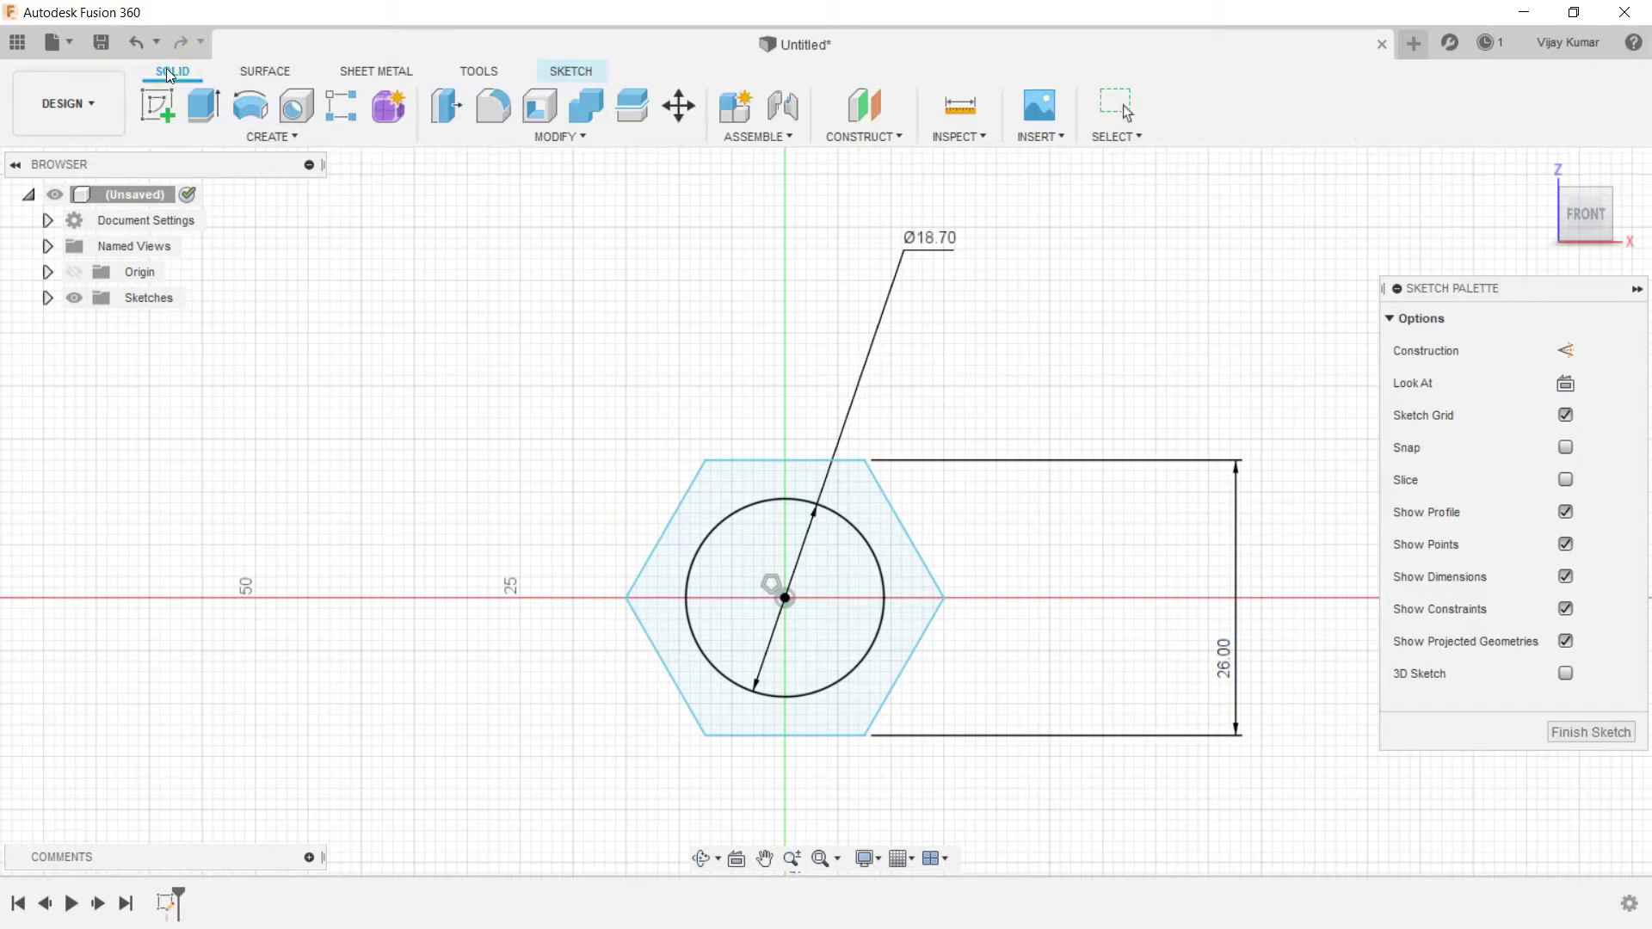
click(203, 105)
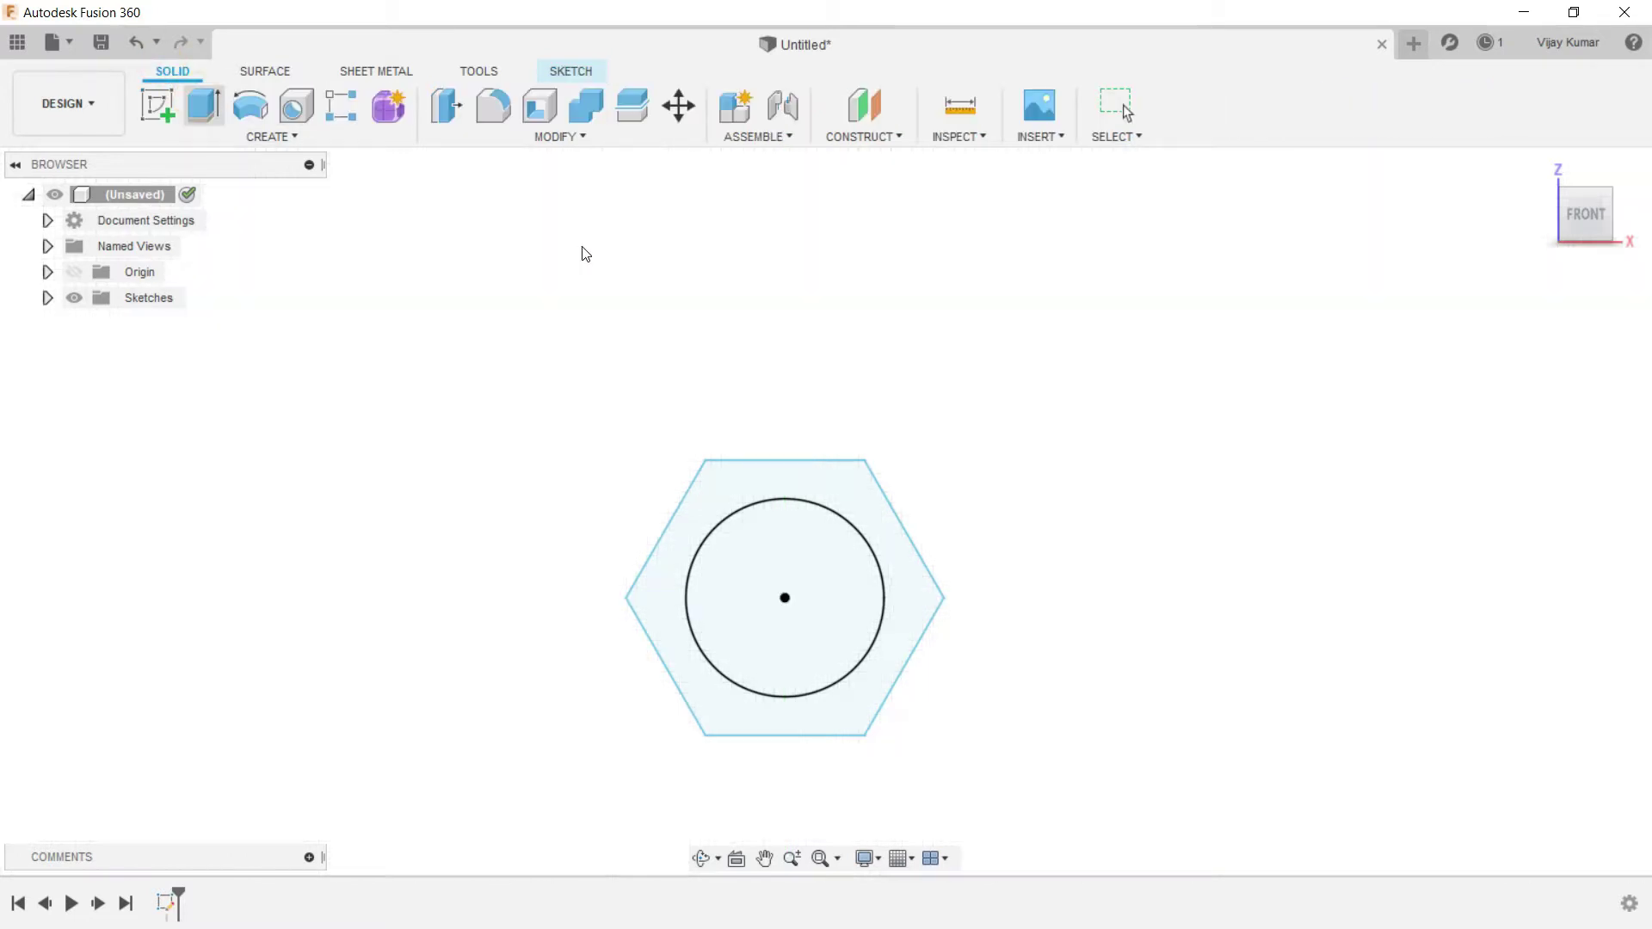
click(723, 509)
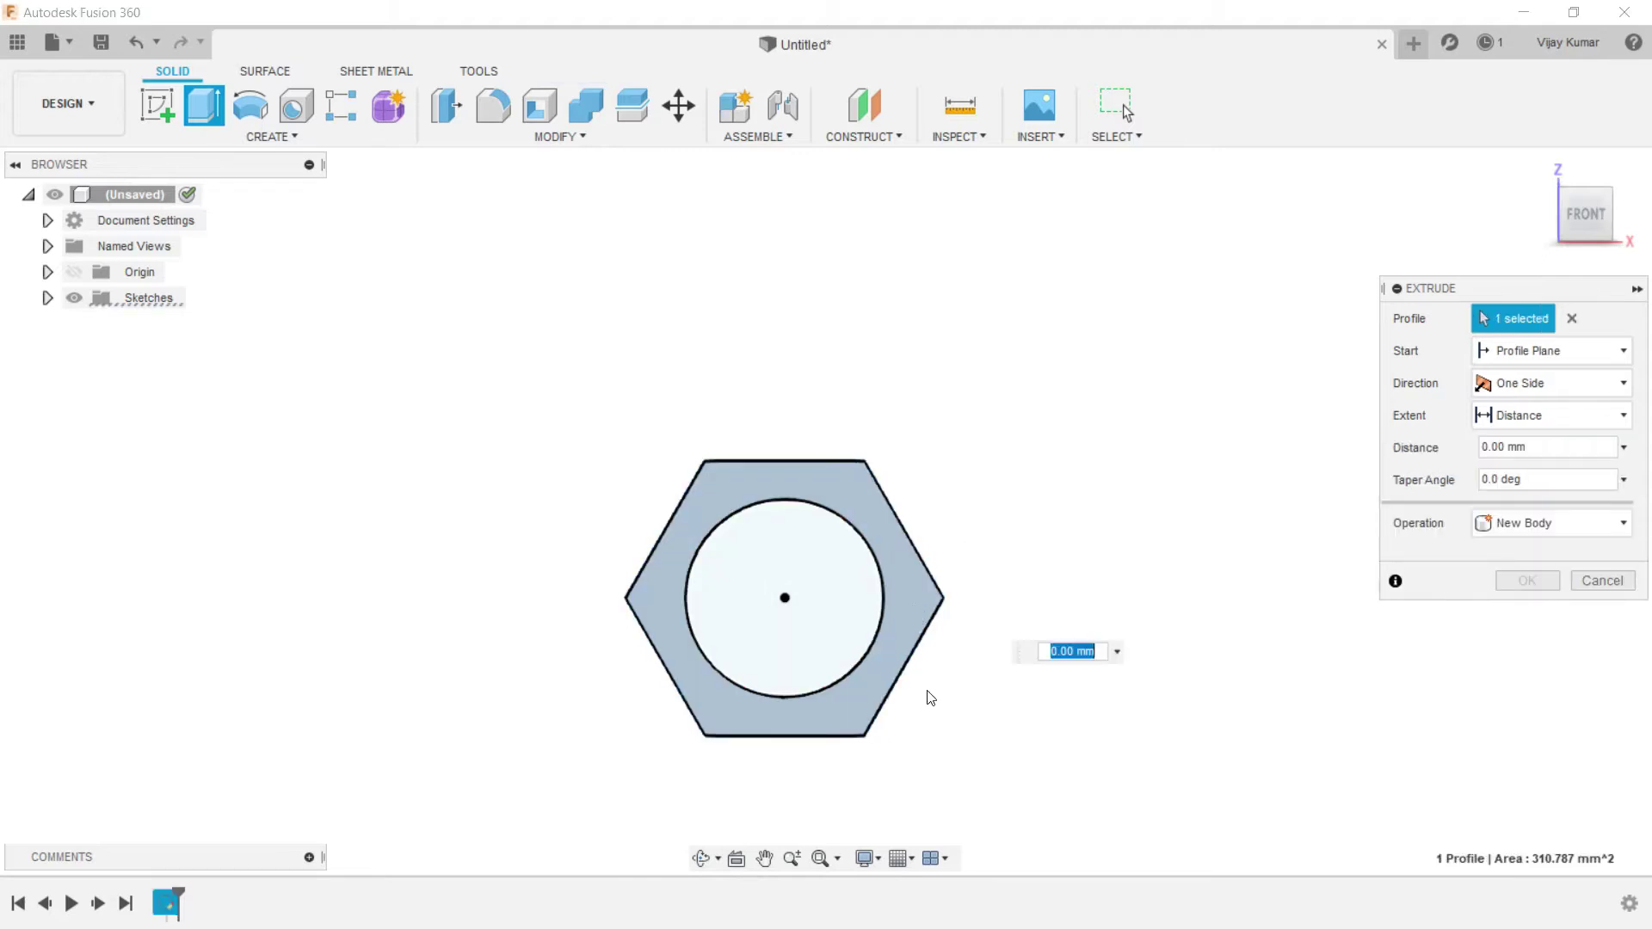
click(701, 857)
mouse_move(740, 650)
mouse_down()
mouse_move(800, 675)
mouse_move(871, 643)
mouse_up()
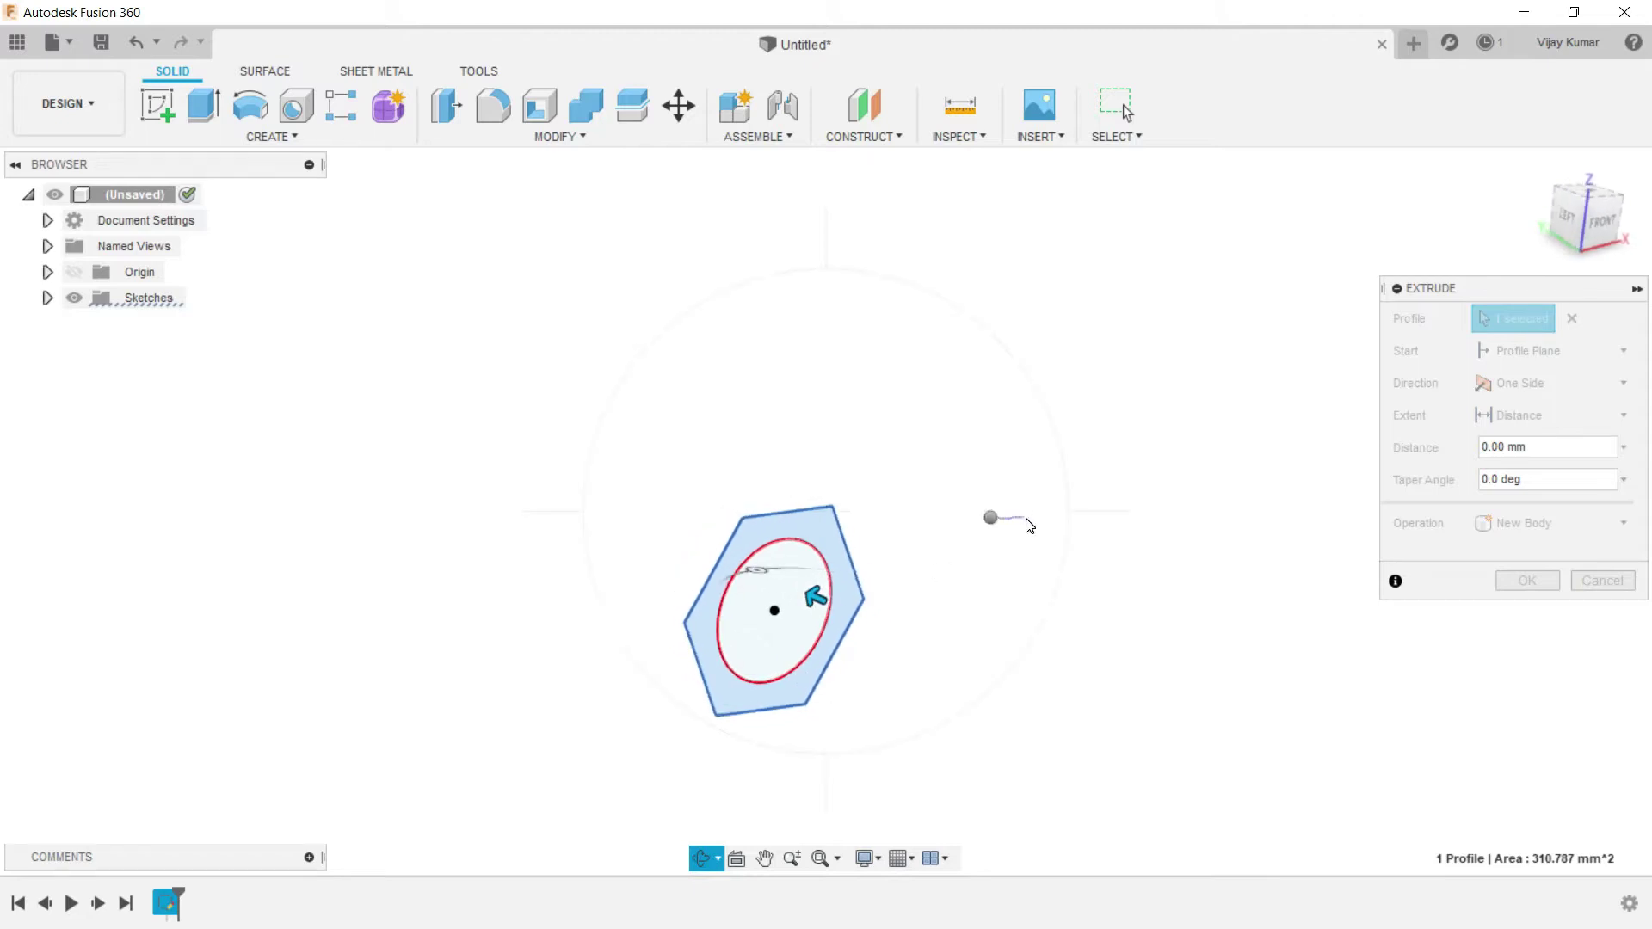
right_click(1033, 525)
click(1076, 516)
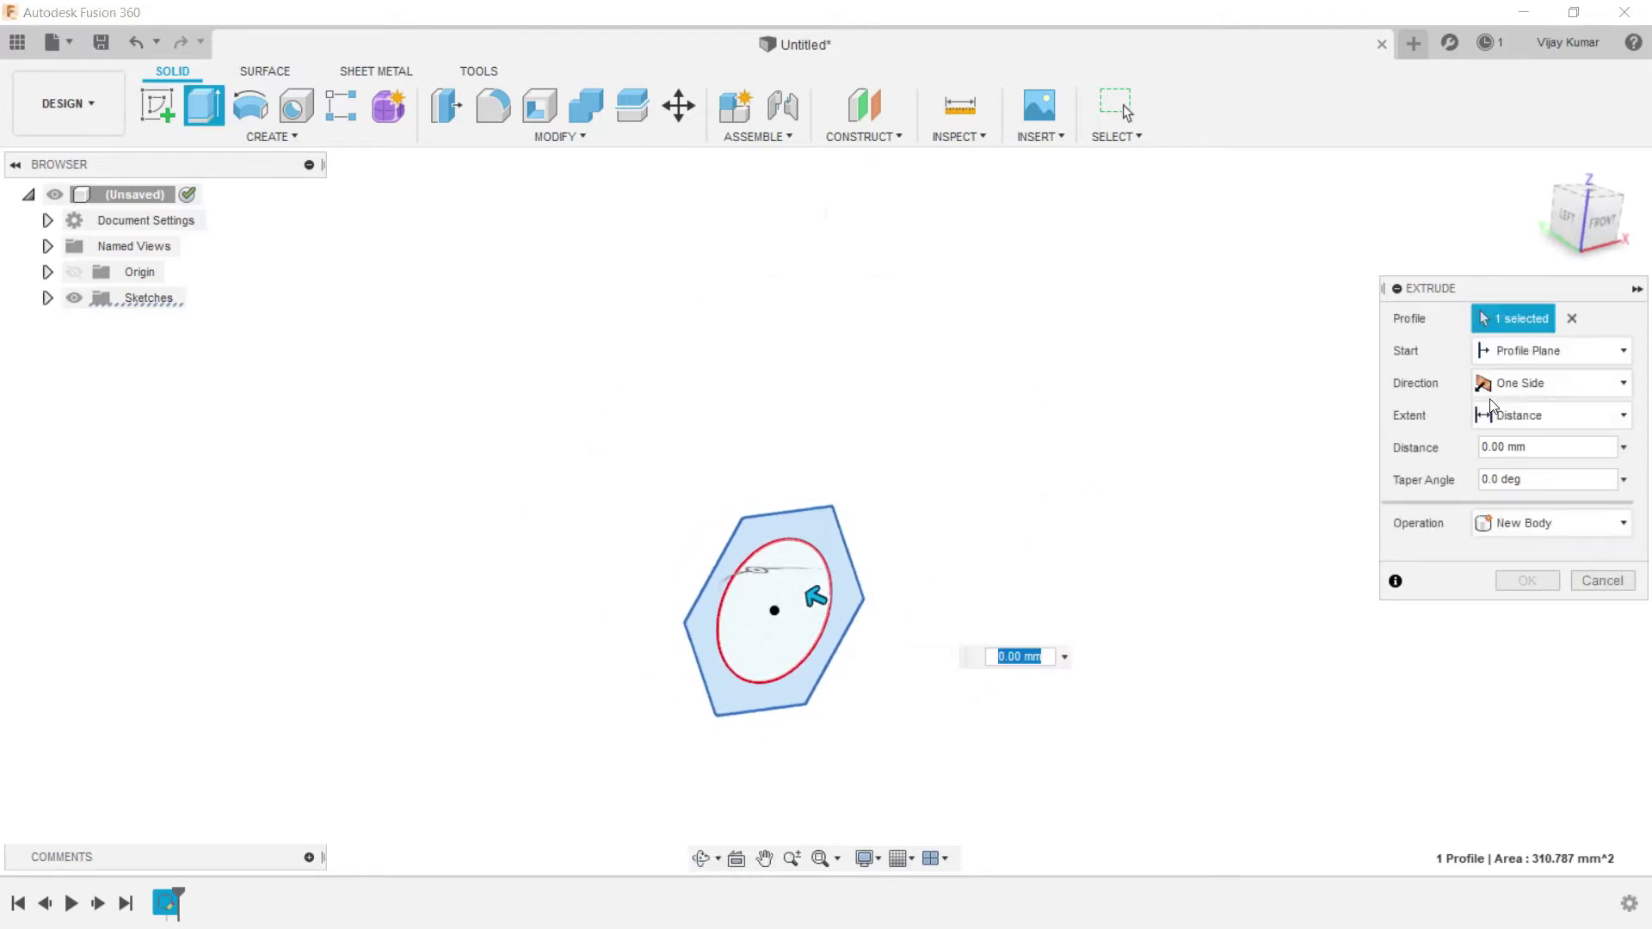
click(1507, 382)
click(1504, 465)
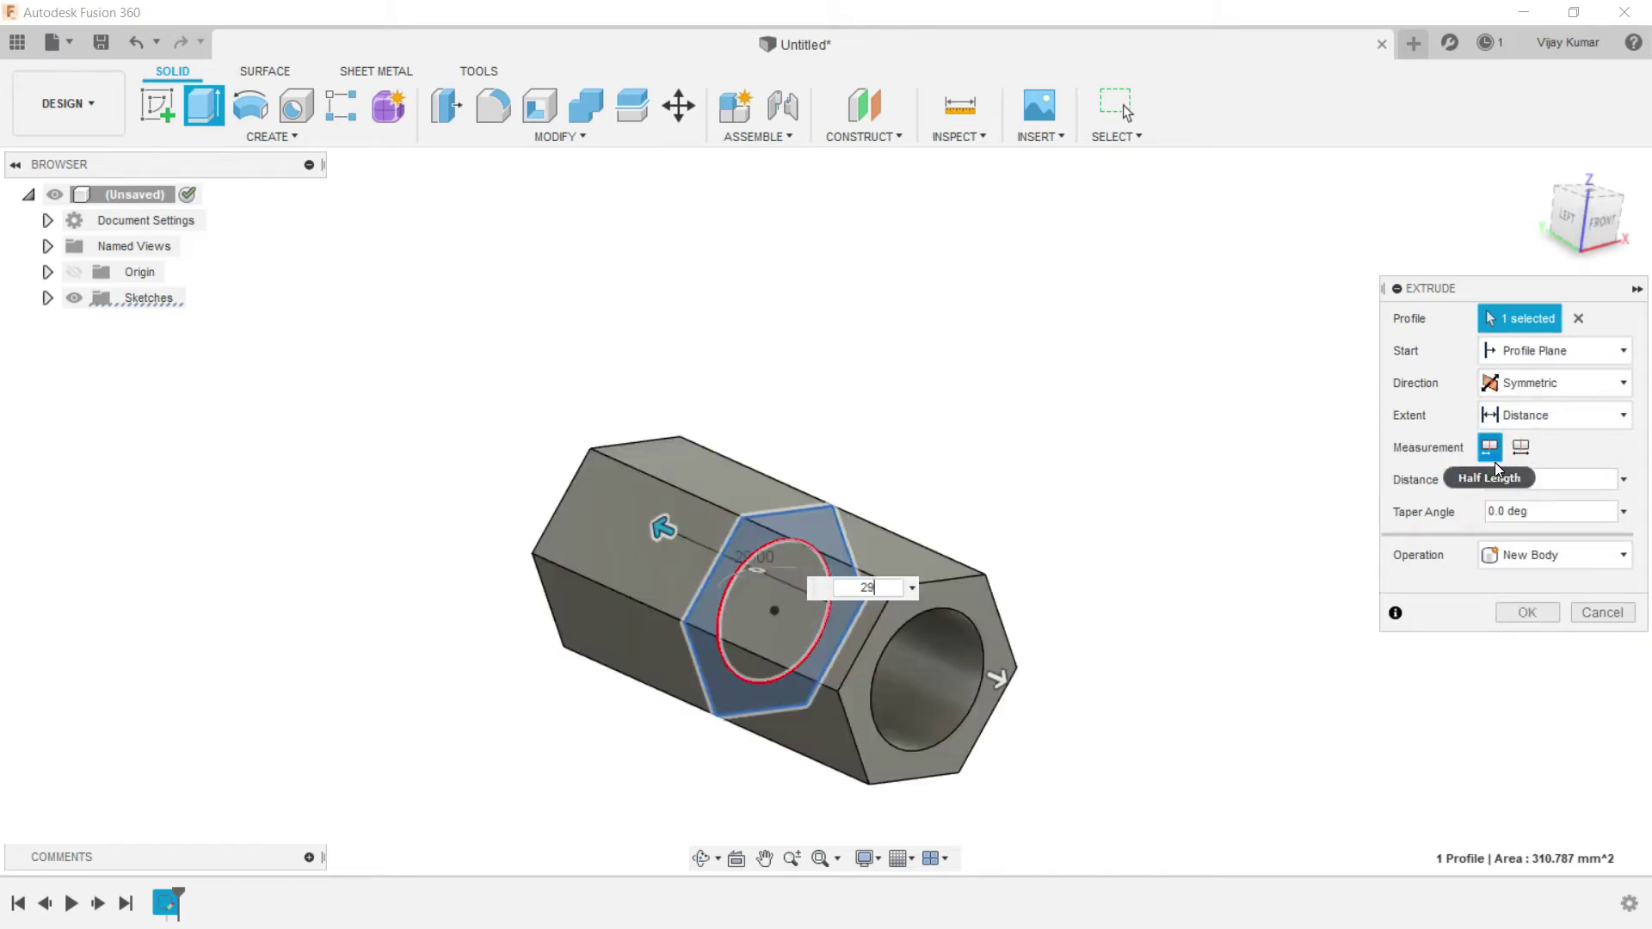
click(1527, 612)
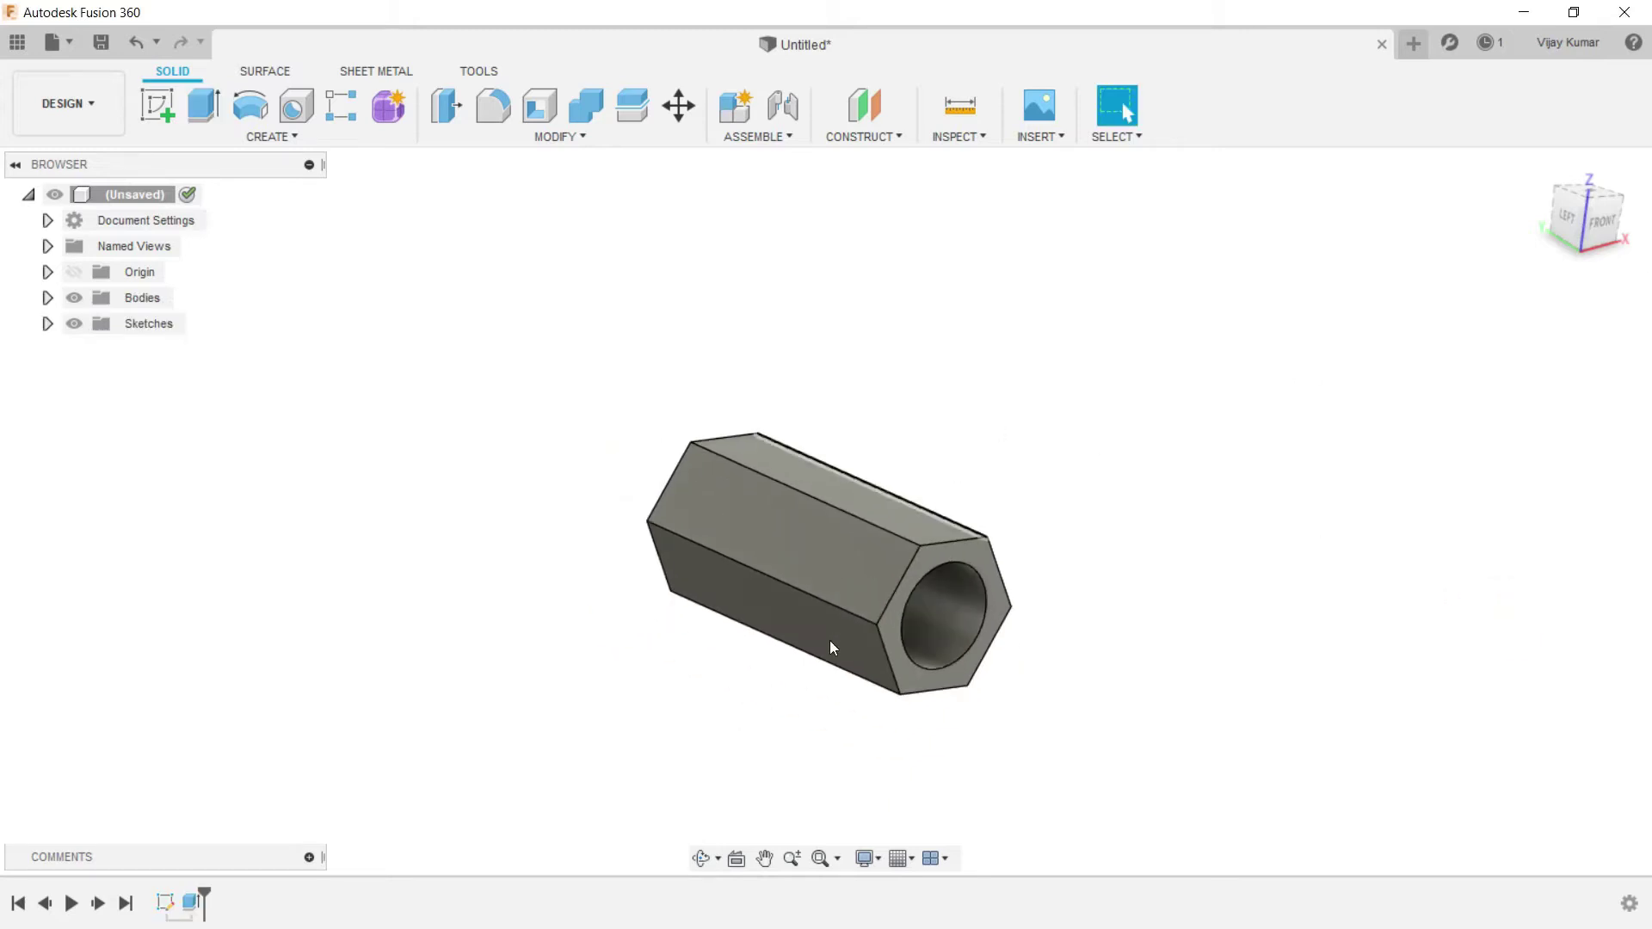
Step: Add a modeled, full-length, right-hand ISO Metric thread, M18x2.5, to the inner face of the hexagonal body's bore
scroll(829, 640, up, 4)
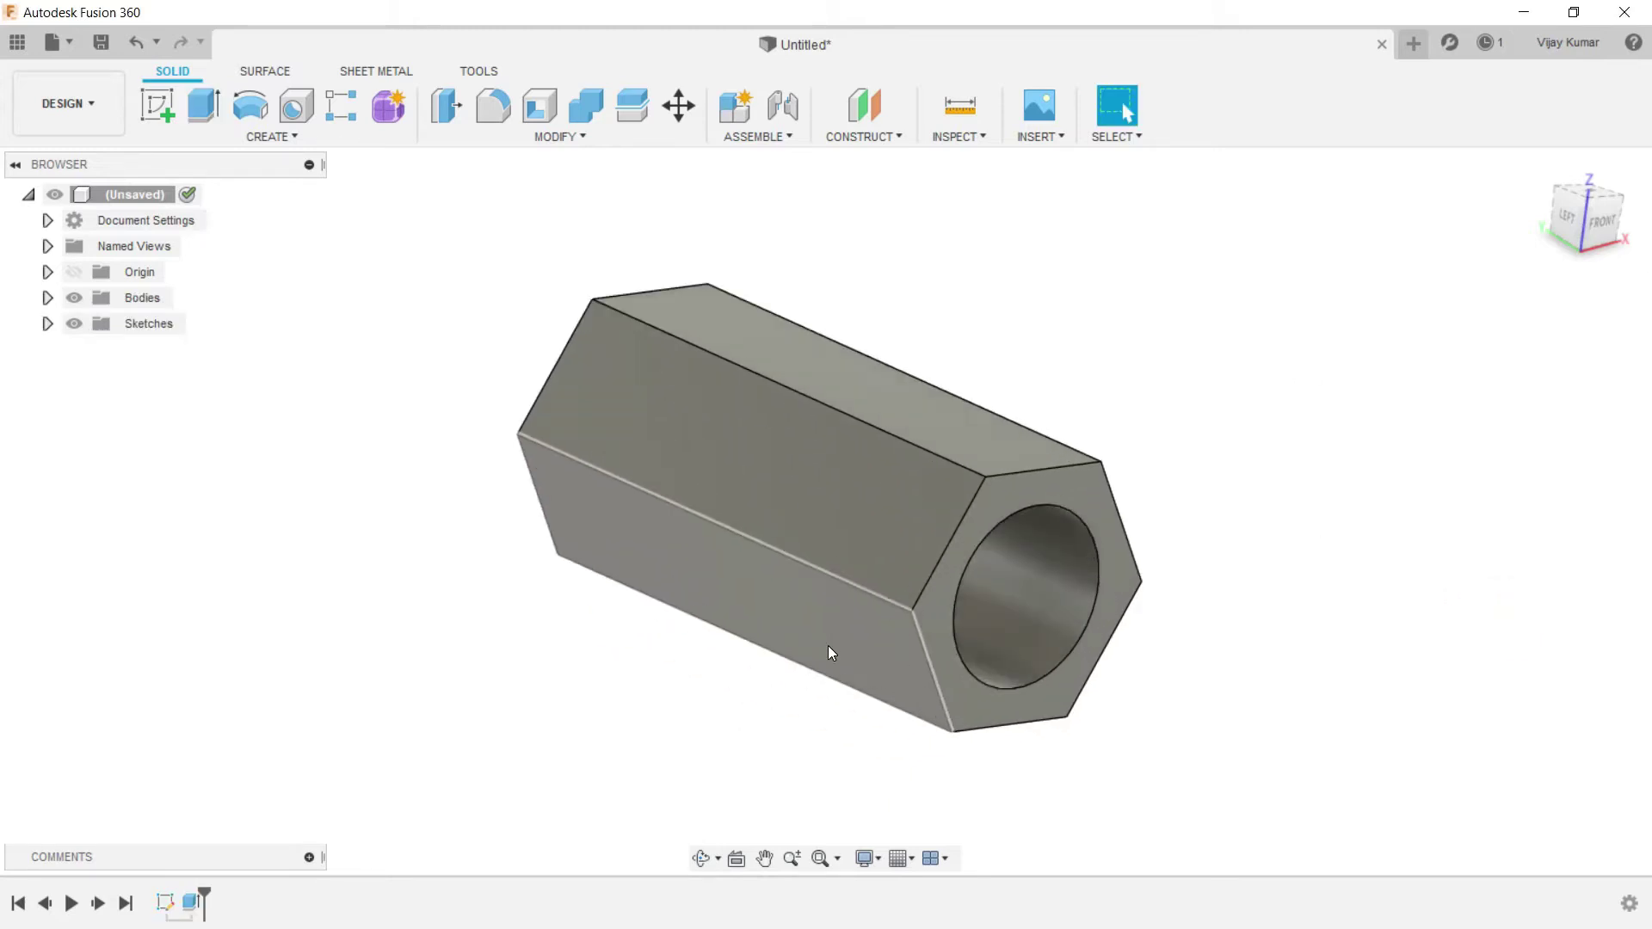
click(345, 140)
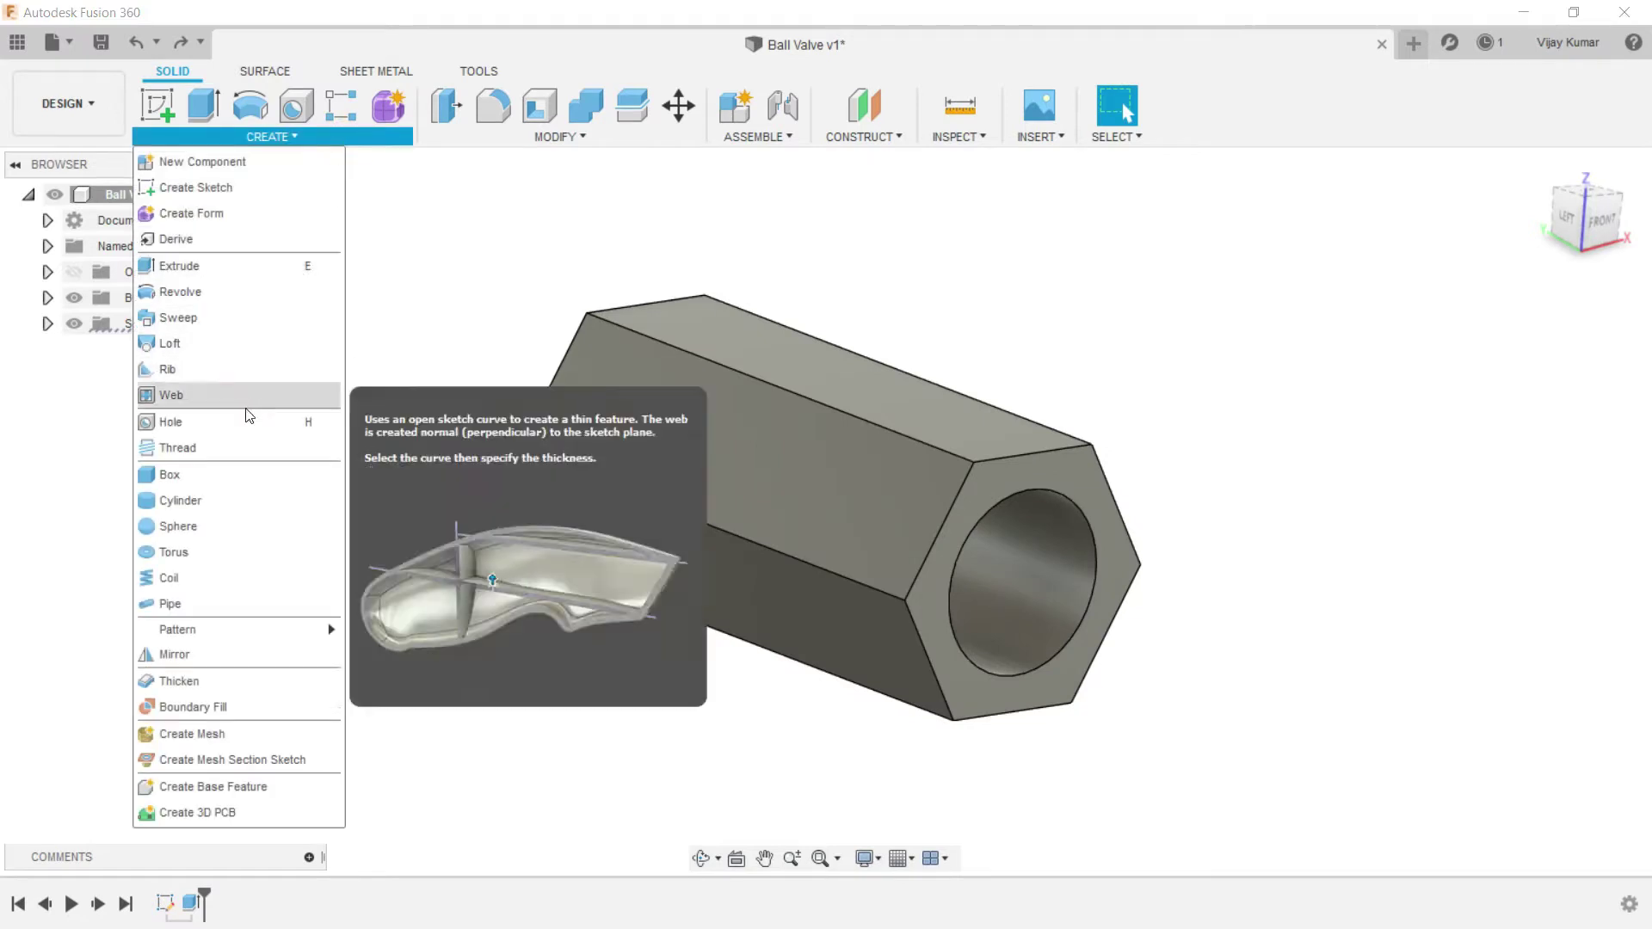
click(236, 449)
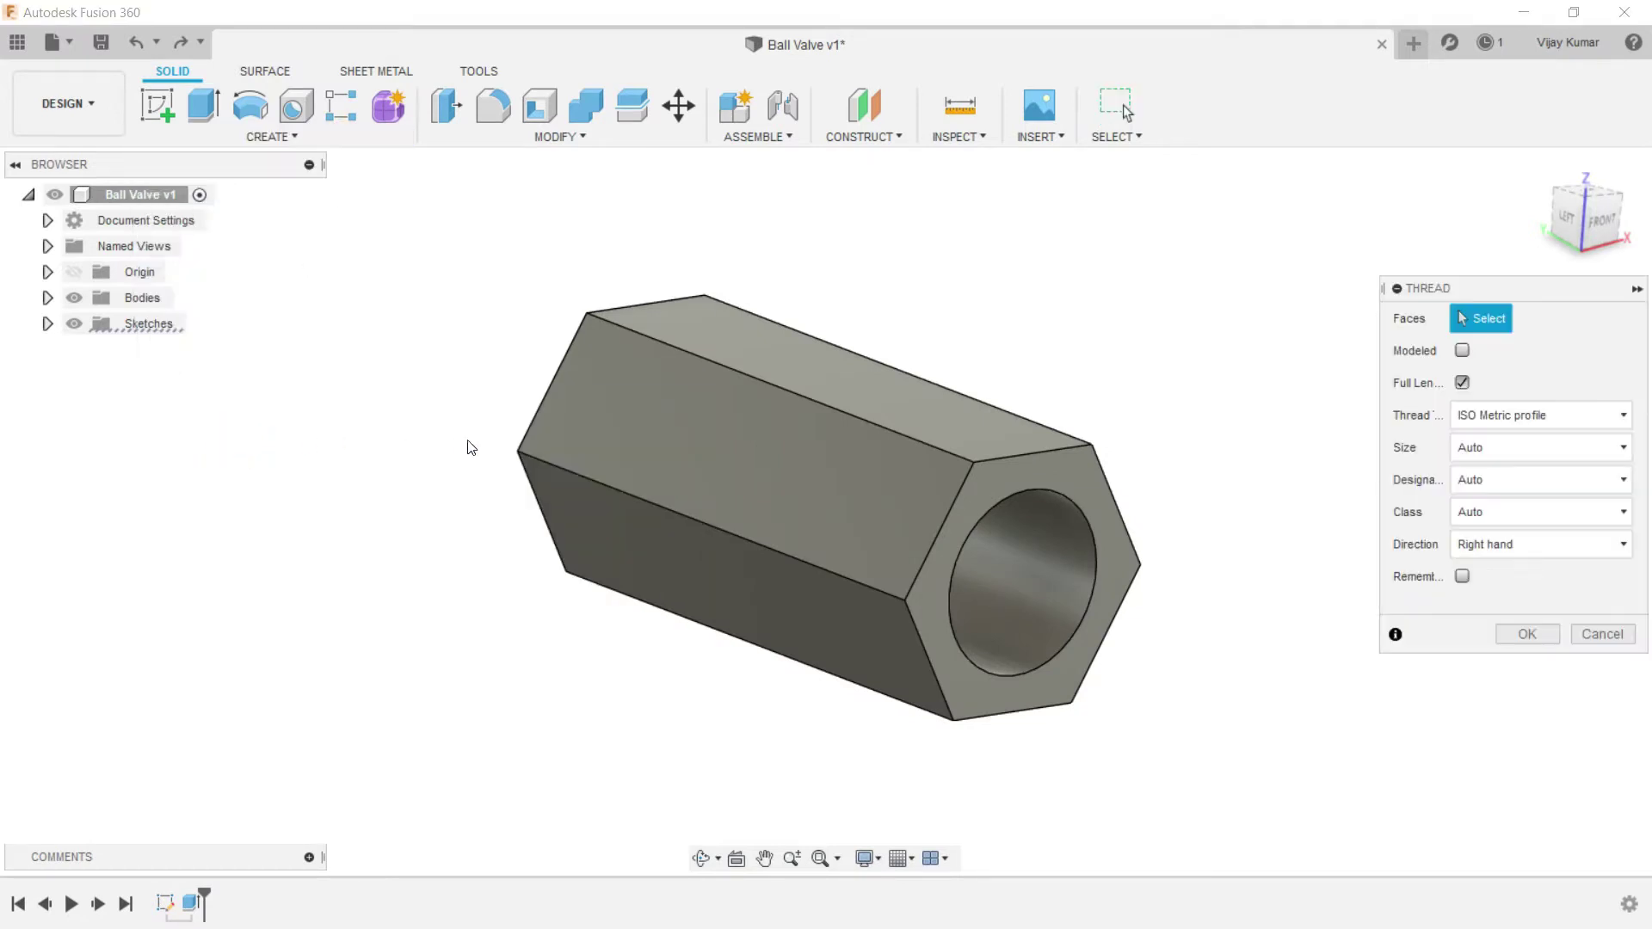
click(1062, 573)
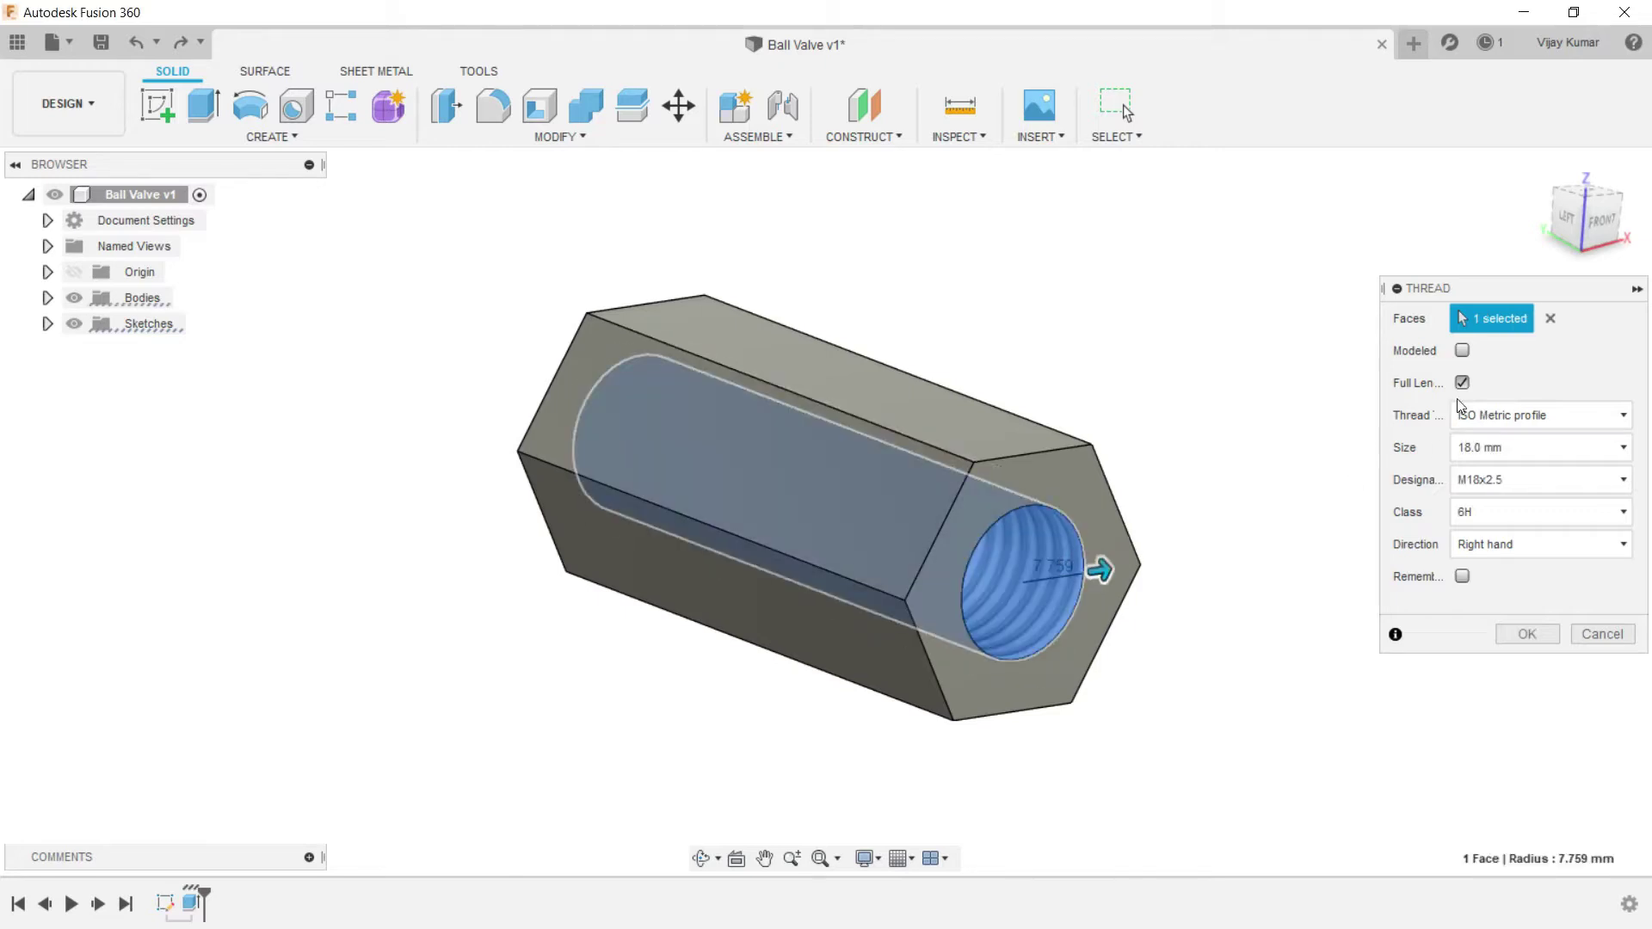
click(1461, 353)
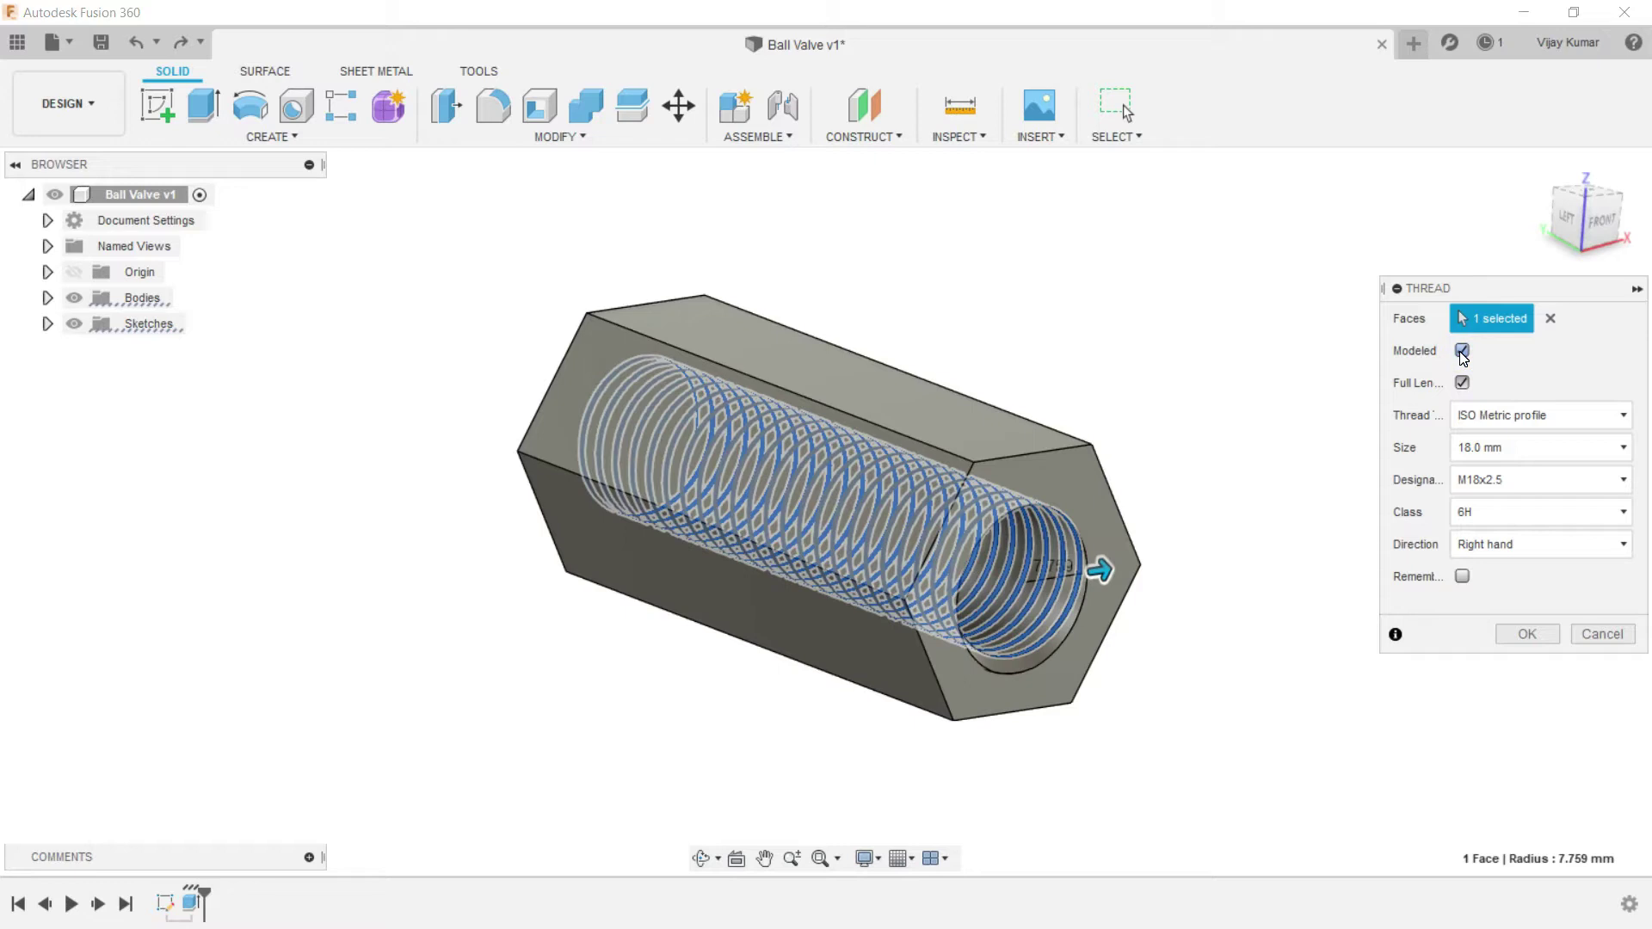
click(1520, 635)
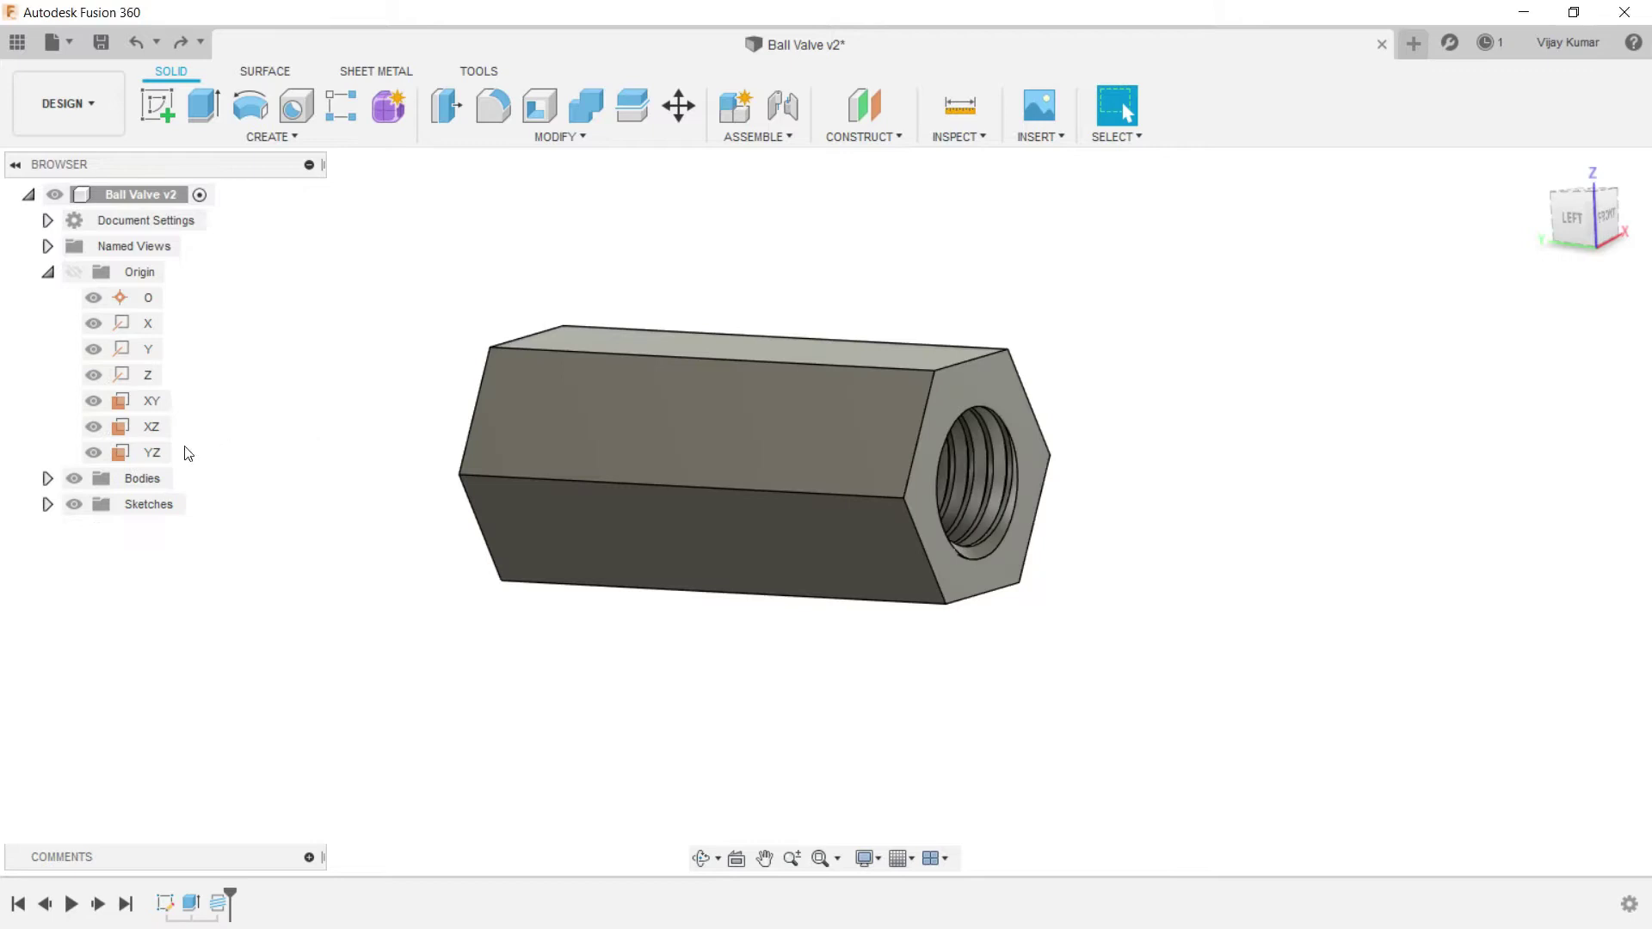
Step: Start a sketch on the YZ origin plane and switch the visual style to Wireframe
click(160, 451)
click(163, 104)
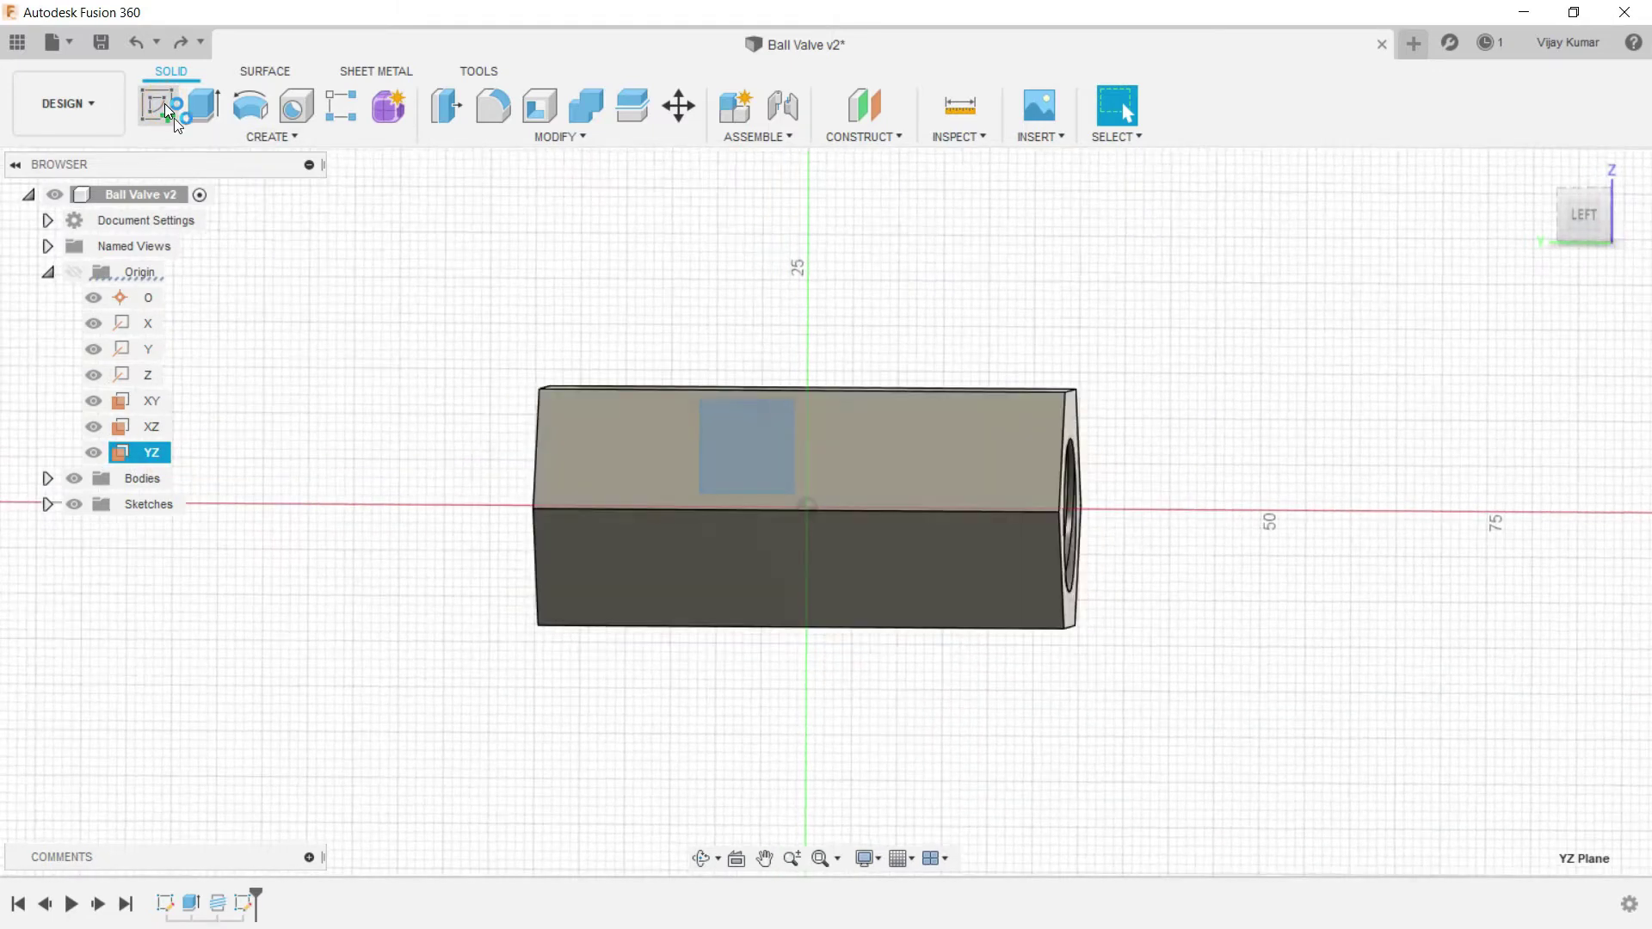
click(864, 859)
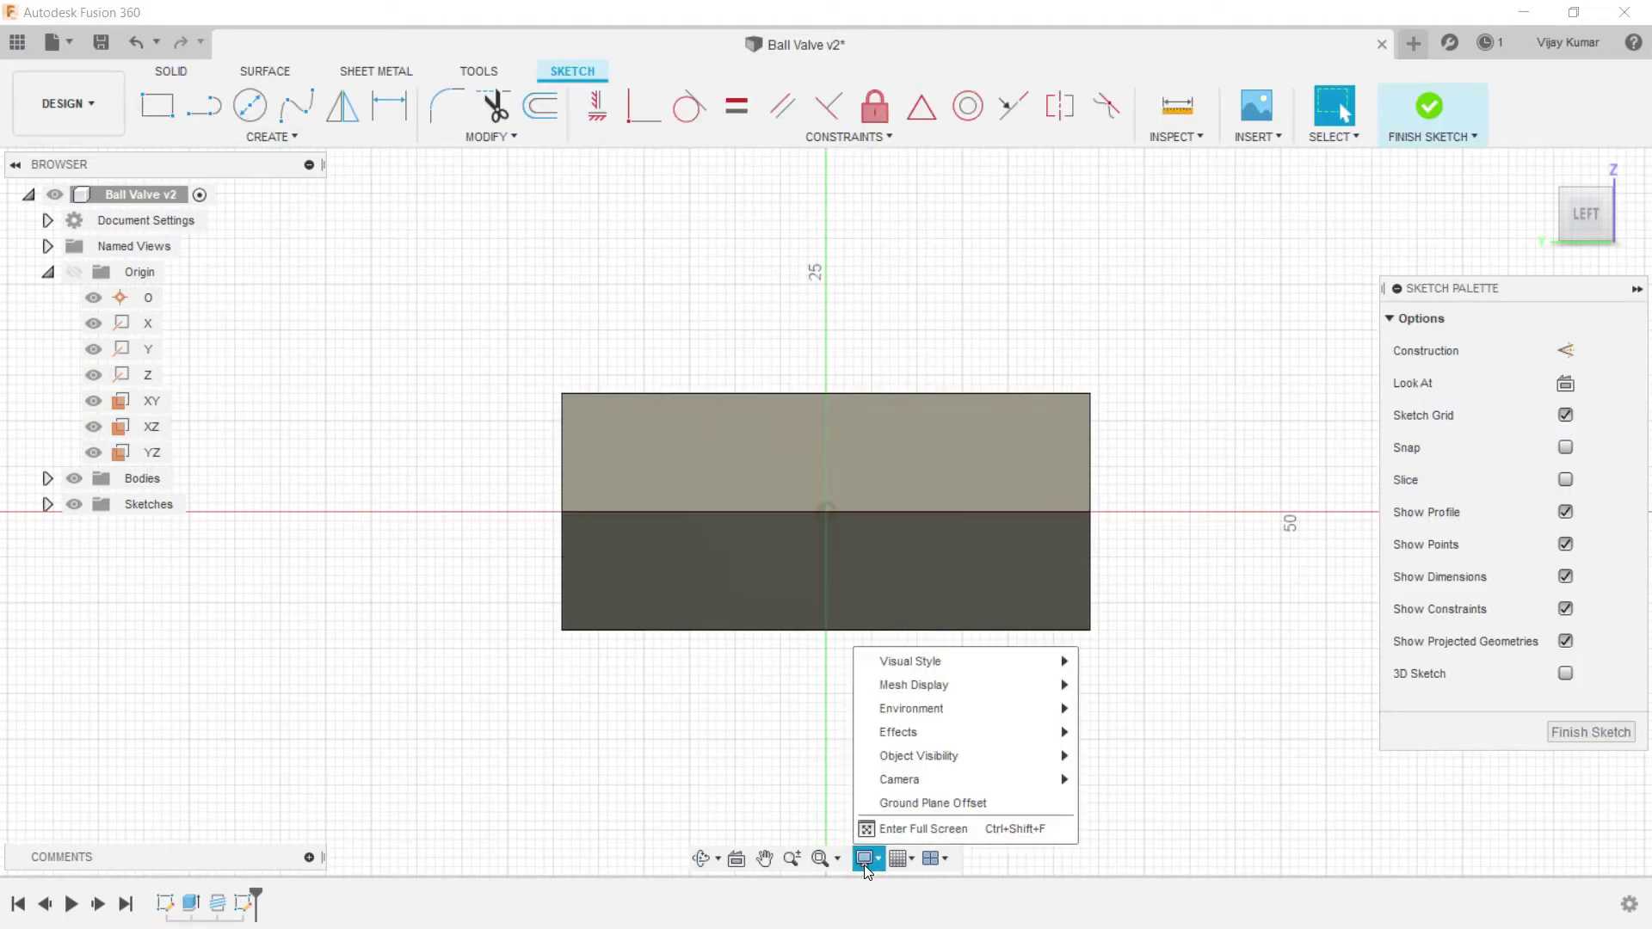
mouse_move(929, 663)
click(1138, 736)
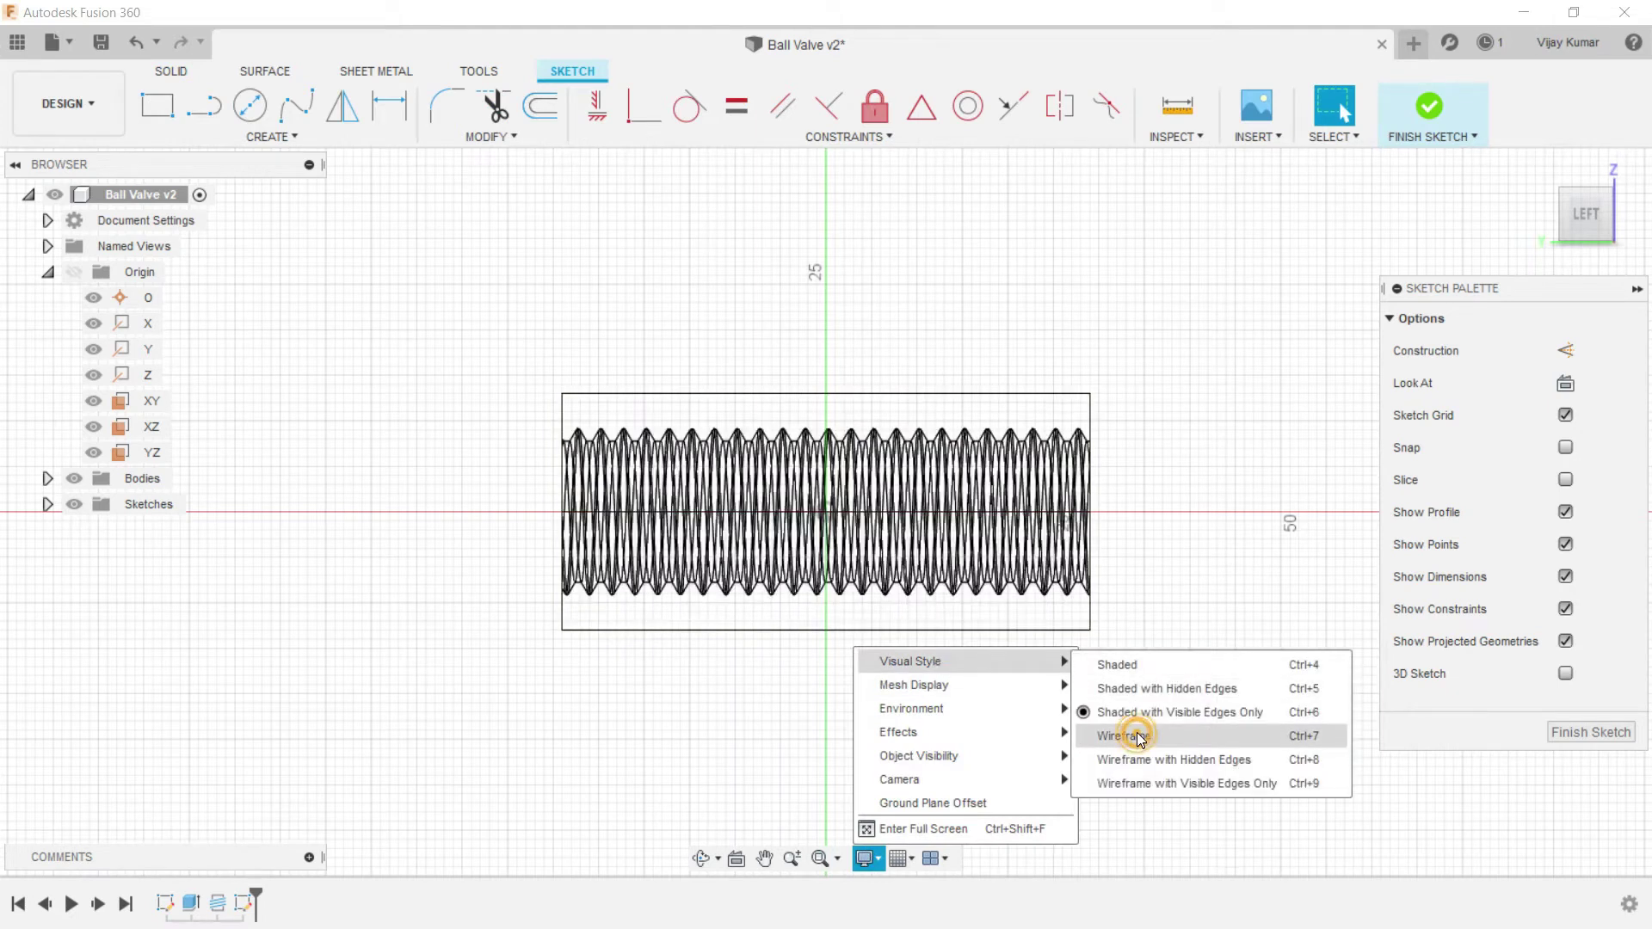
scroll(1183, 379, up, 5)
scroll(1166, 415, up, 1)
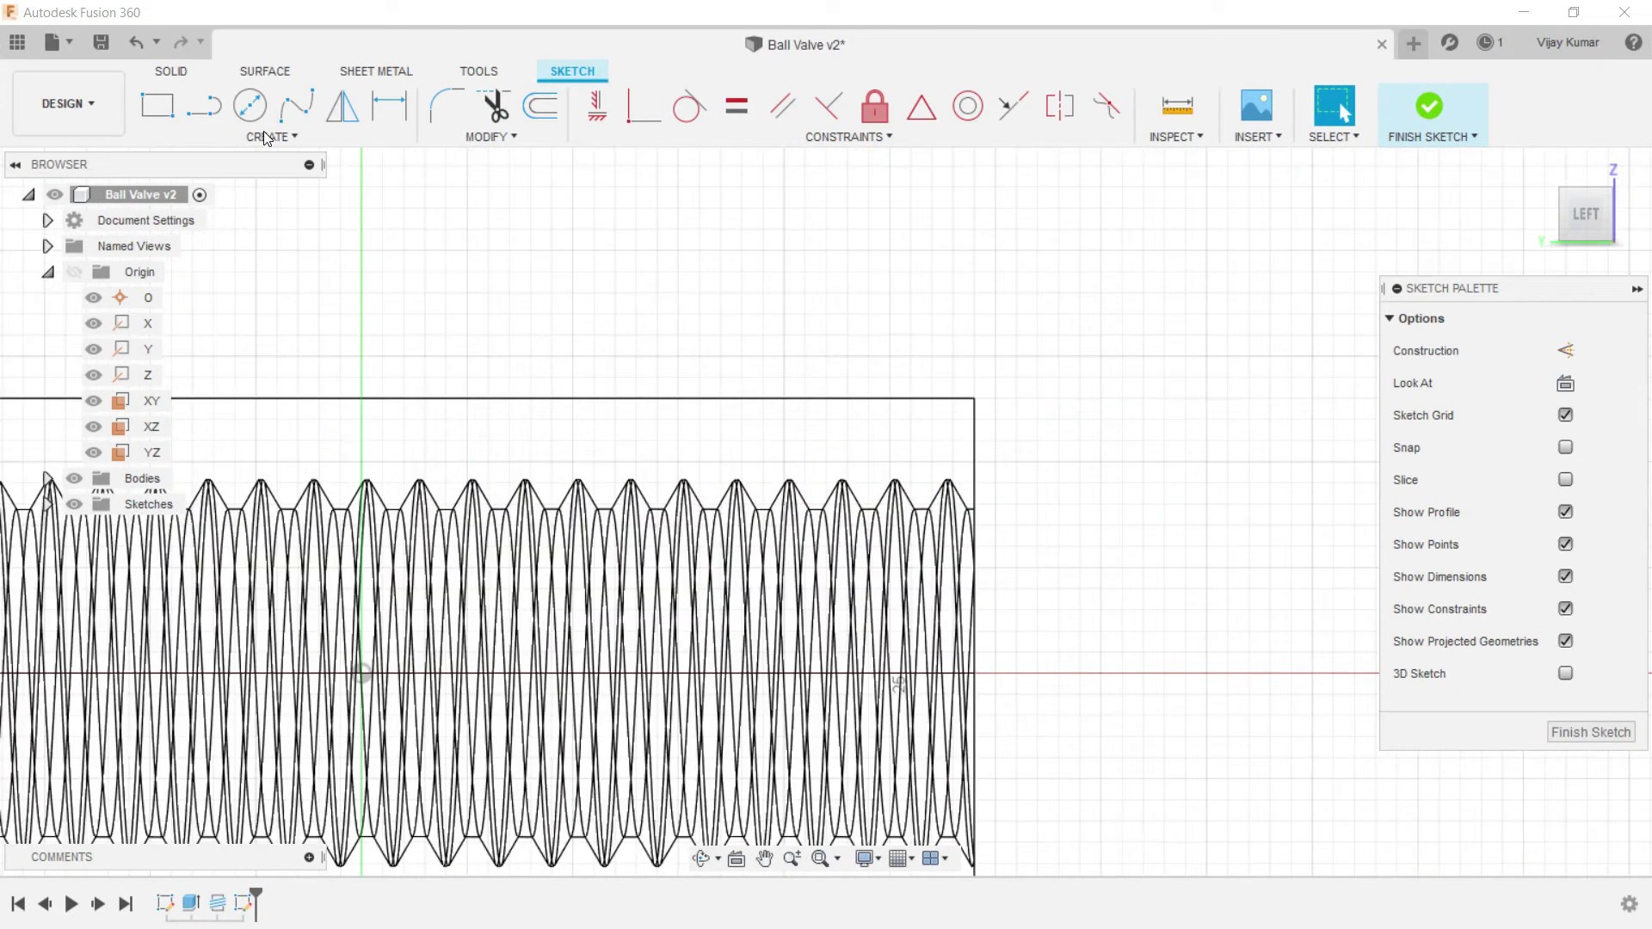
Step: Sketch a closed right triangle across the body's upper end corner, with its vertical side just outside the end face
click(204, 105)
scroll(1050, 508, up, 1)
scroll(1036, 465, up, 1)
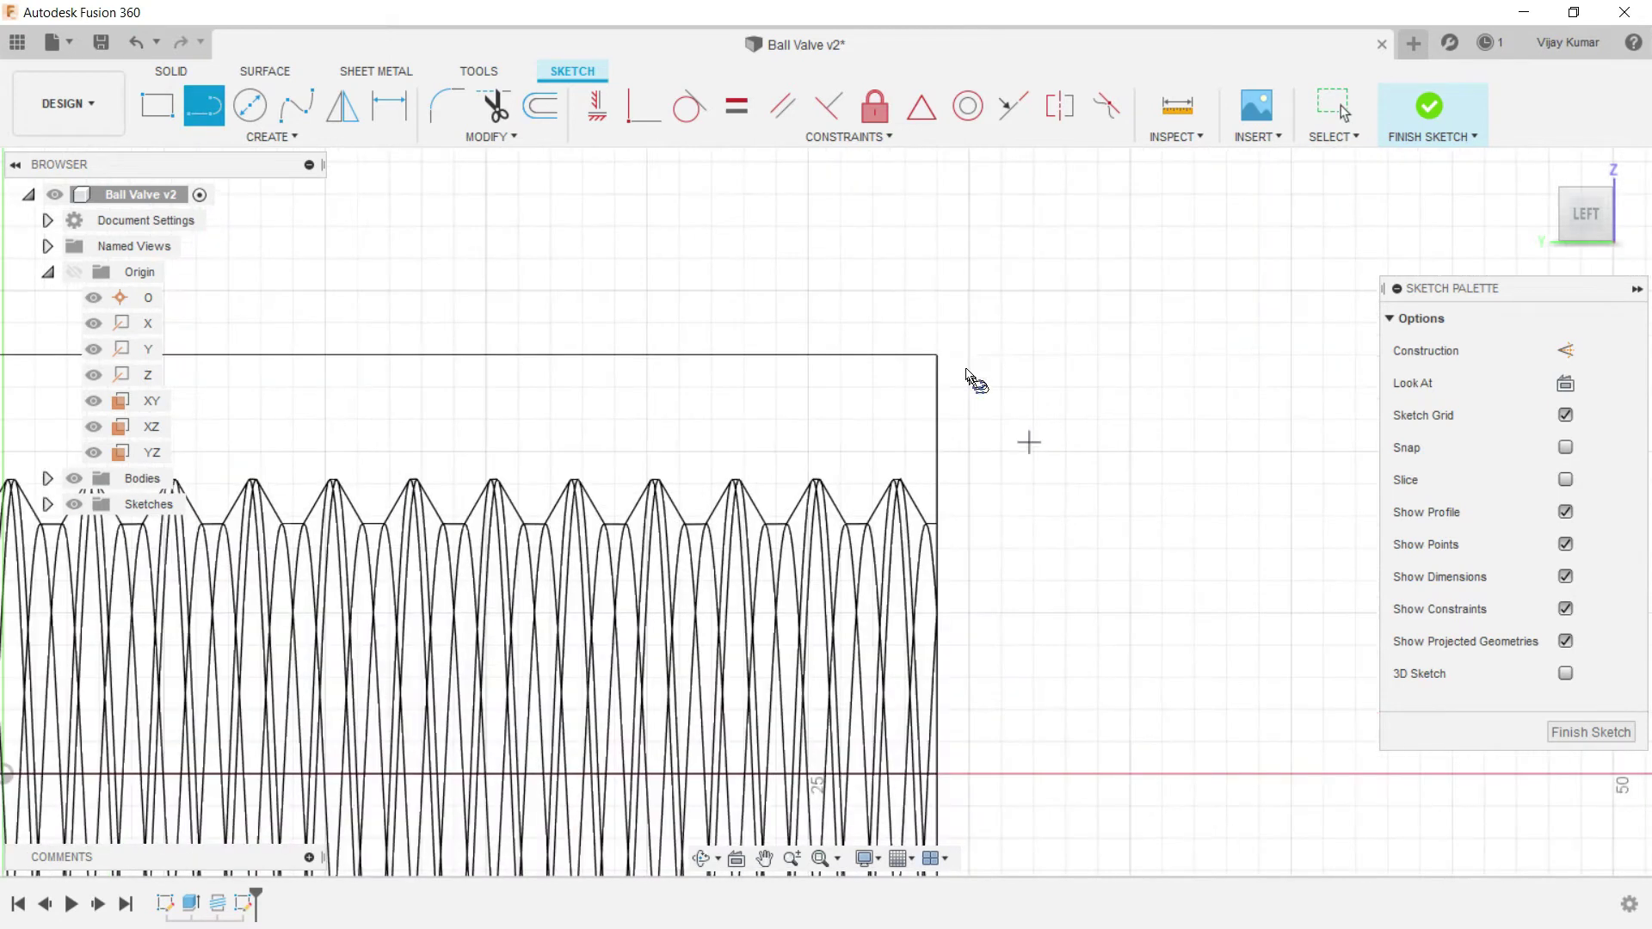
click(967, 301)
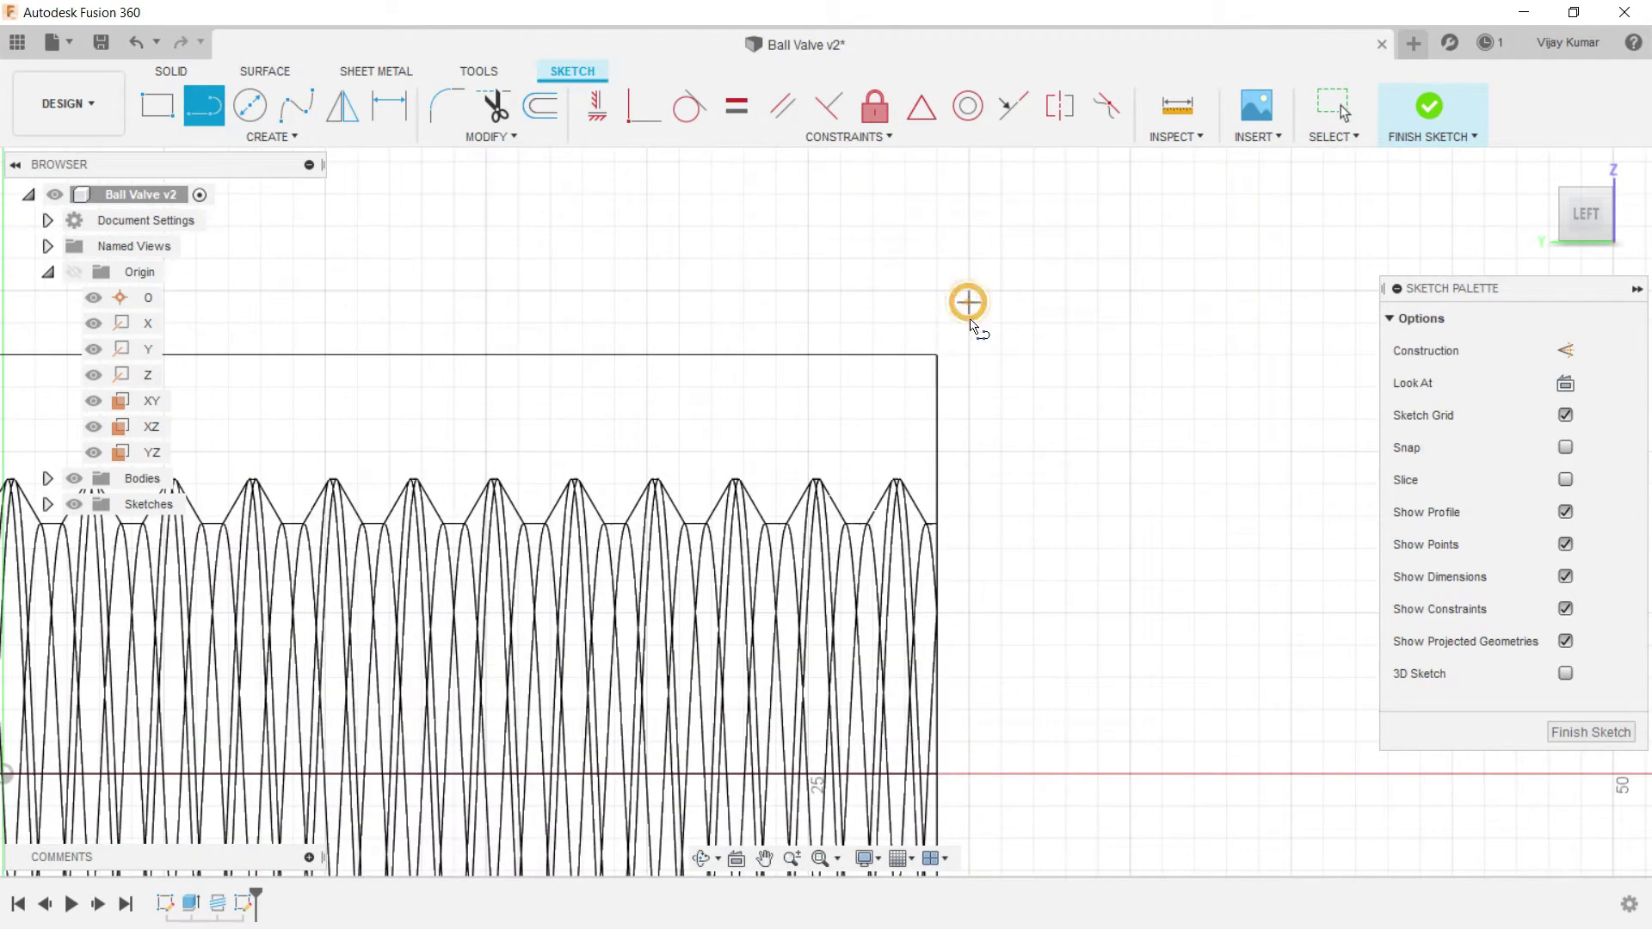
click(968, 399)
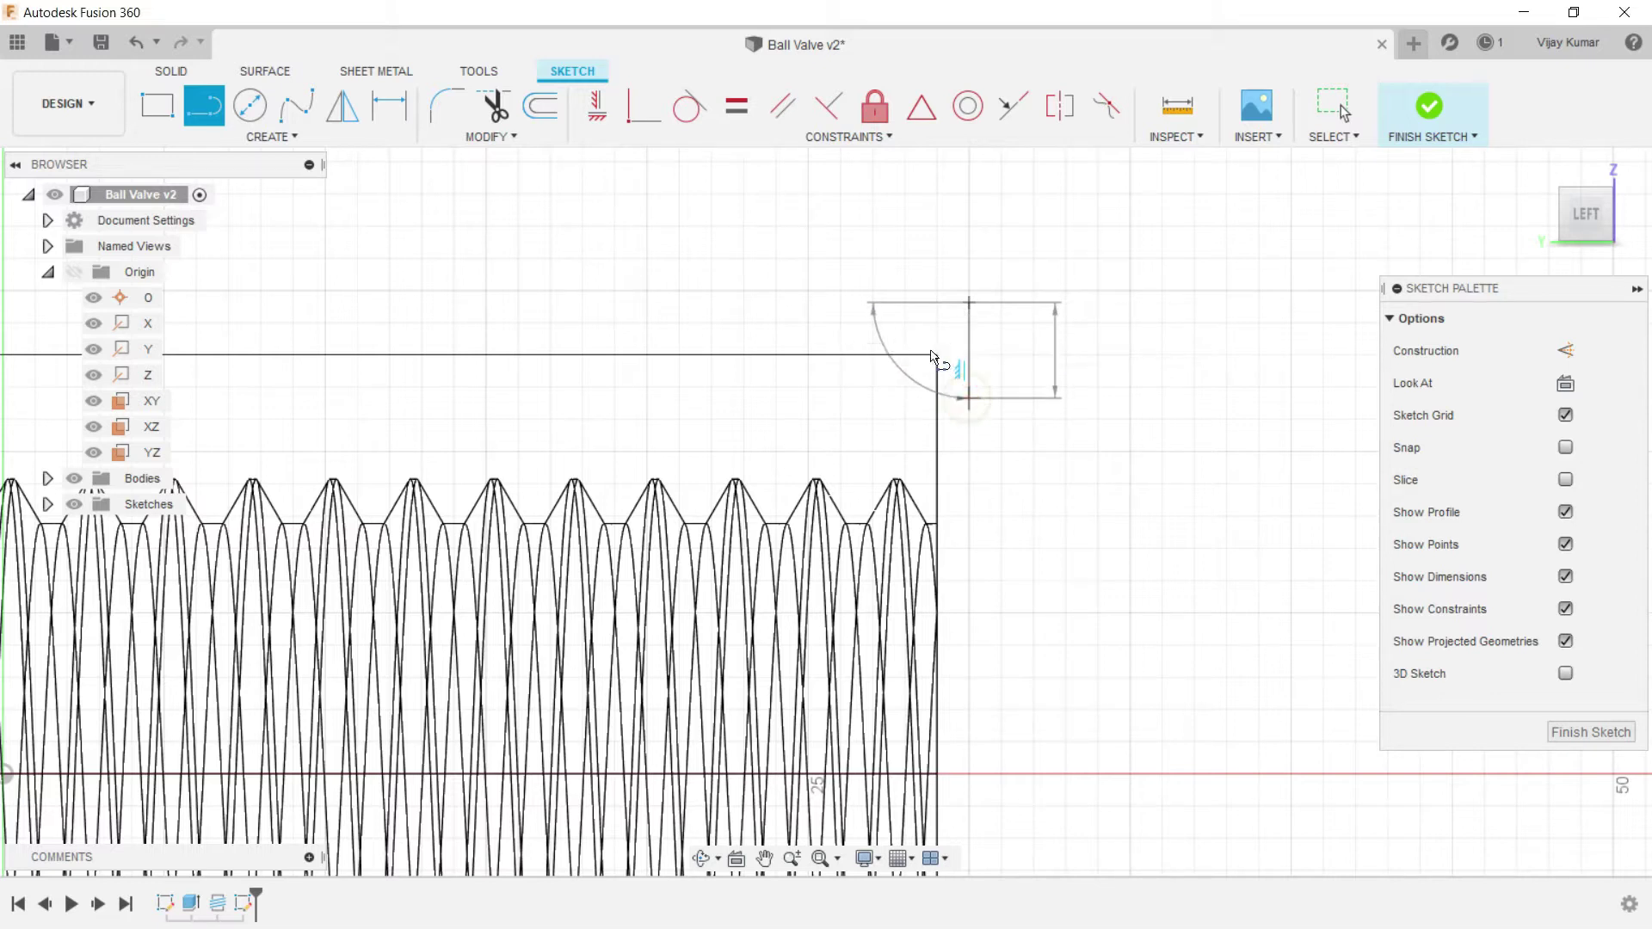
click(894, 303)
click(968, 303)
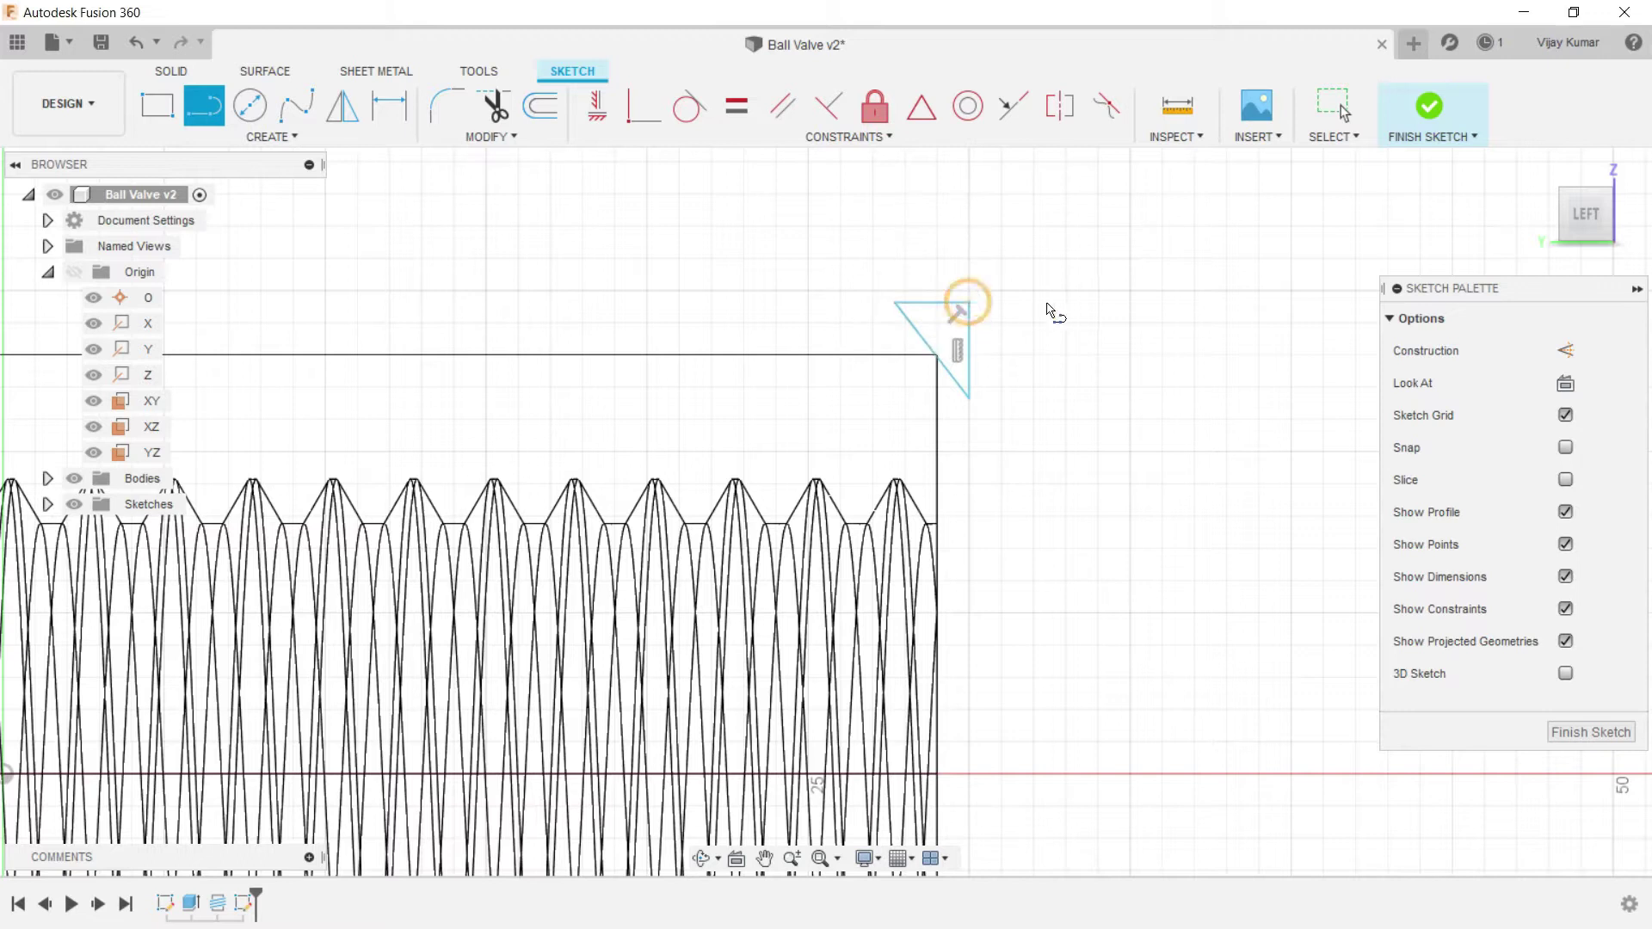
right_click(1051, 311)
click(1116, 303)
Step: Reshape the corner triangle by moving its lower and inner corners until it is about 2 mm wide and 4.2 mm high
scroll(953, 374, up, 3)
mouse_move(952, 374)
mouse_down()
mouse_move(976, 471)
mouse_move(958, 472)
mouse_up()
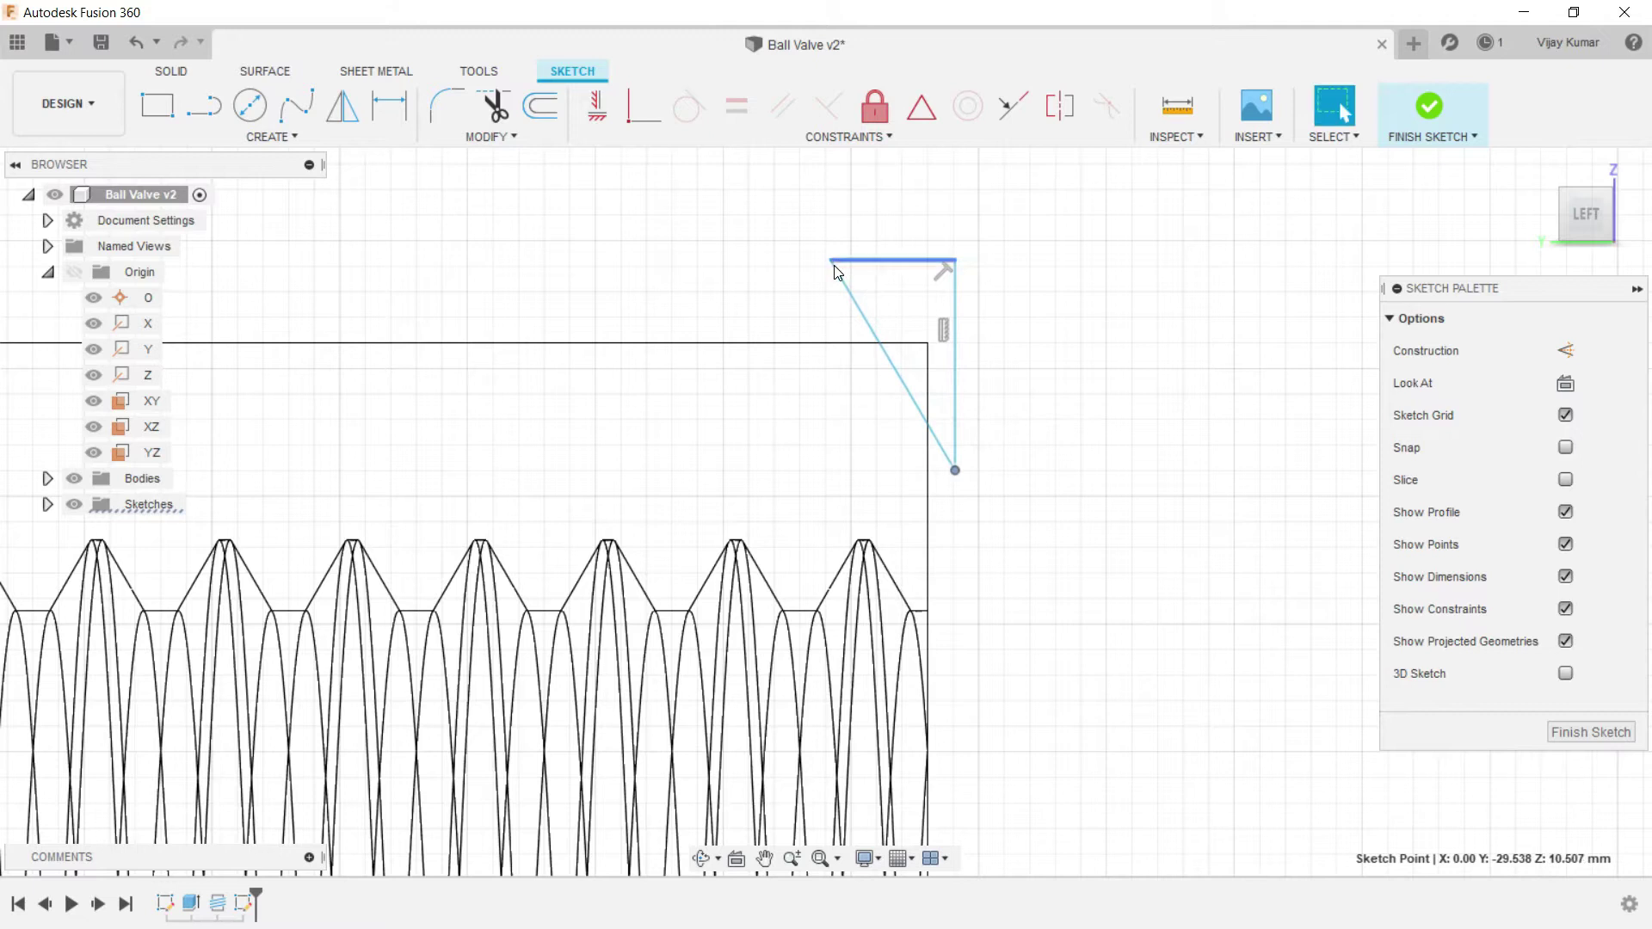
drag(844, 257, 850, 250)
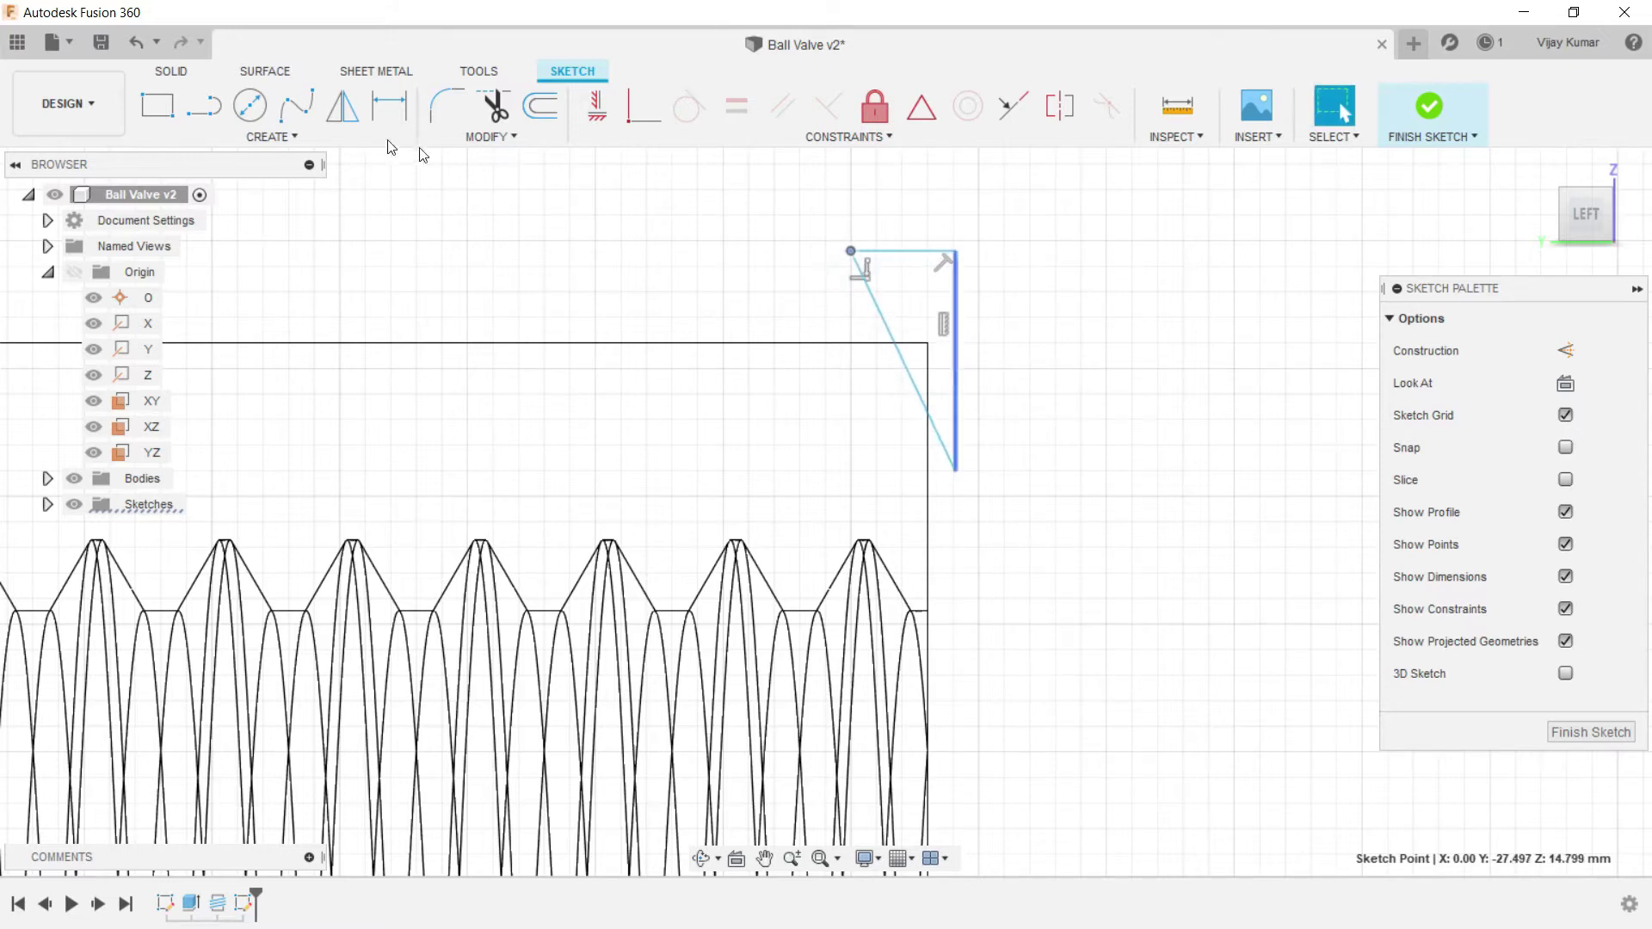
Step: Sketch a small right triangle about 1.4 mm high at the bore's upper edge, with its vertical side just outside the end face
key(l)
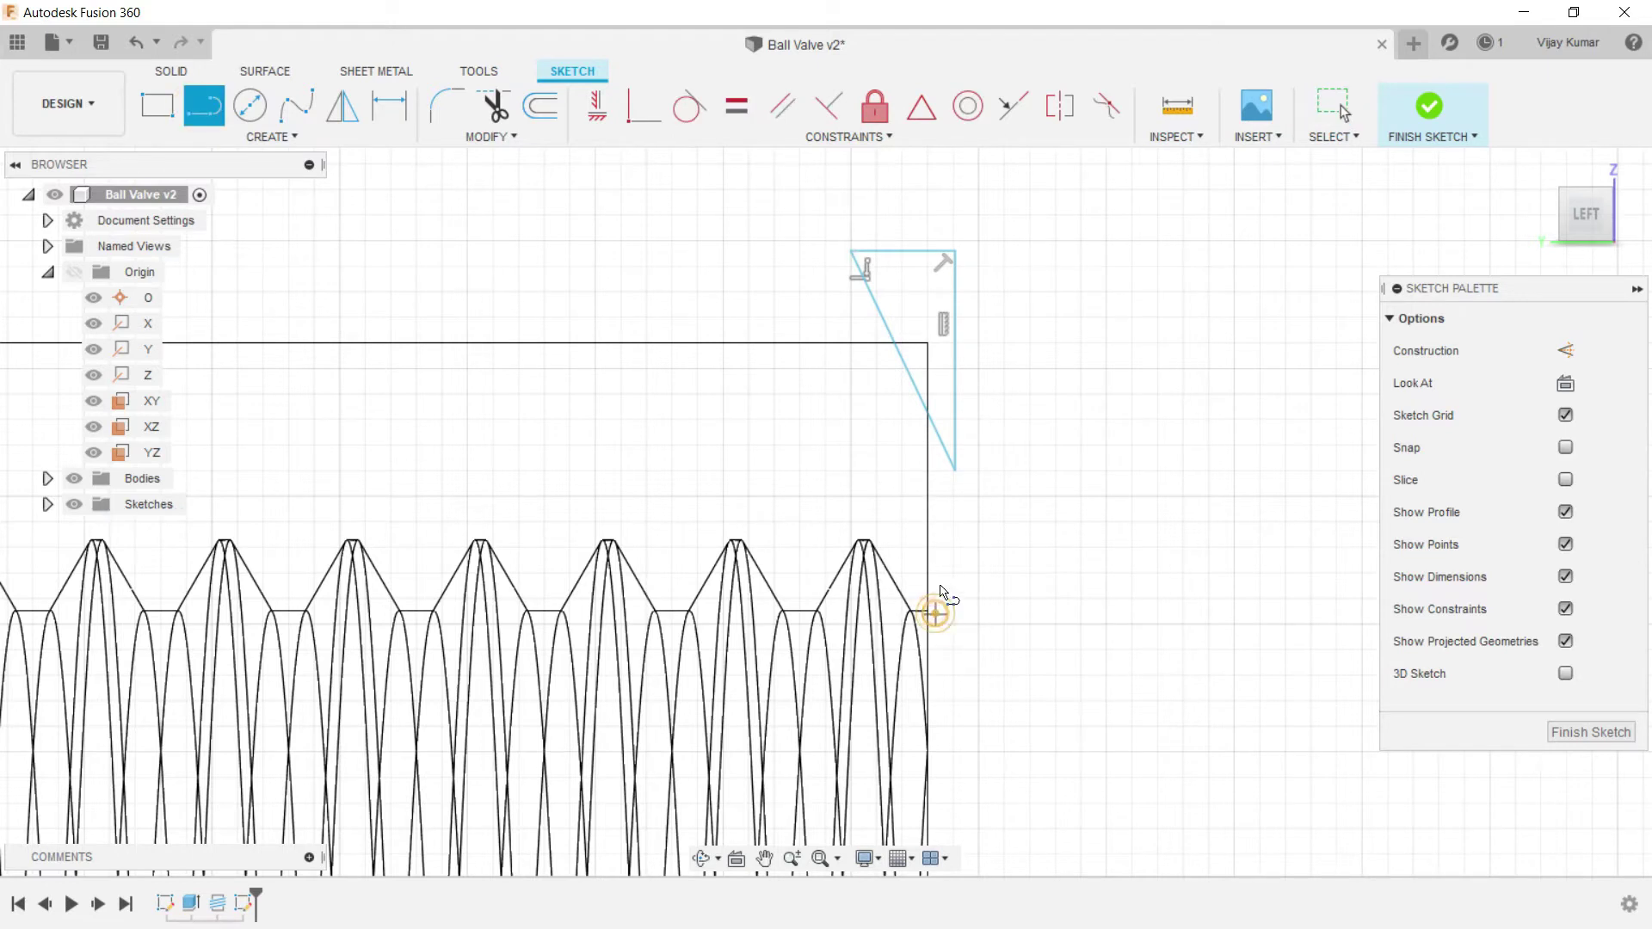
click(935, 613)
click(936, 544)
click(896, 614)
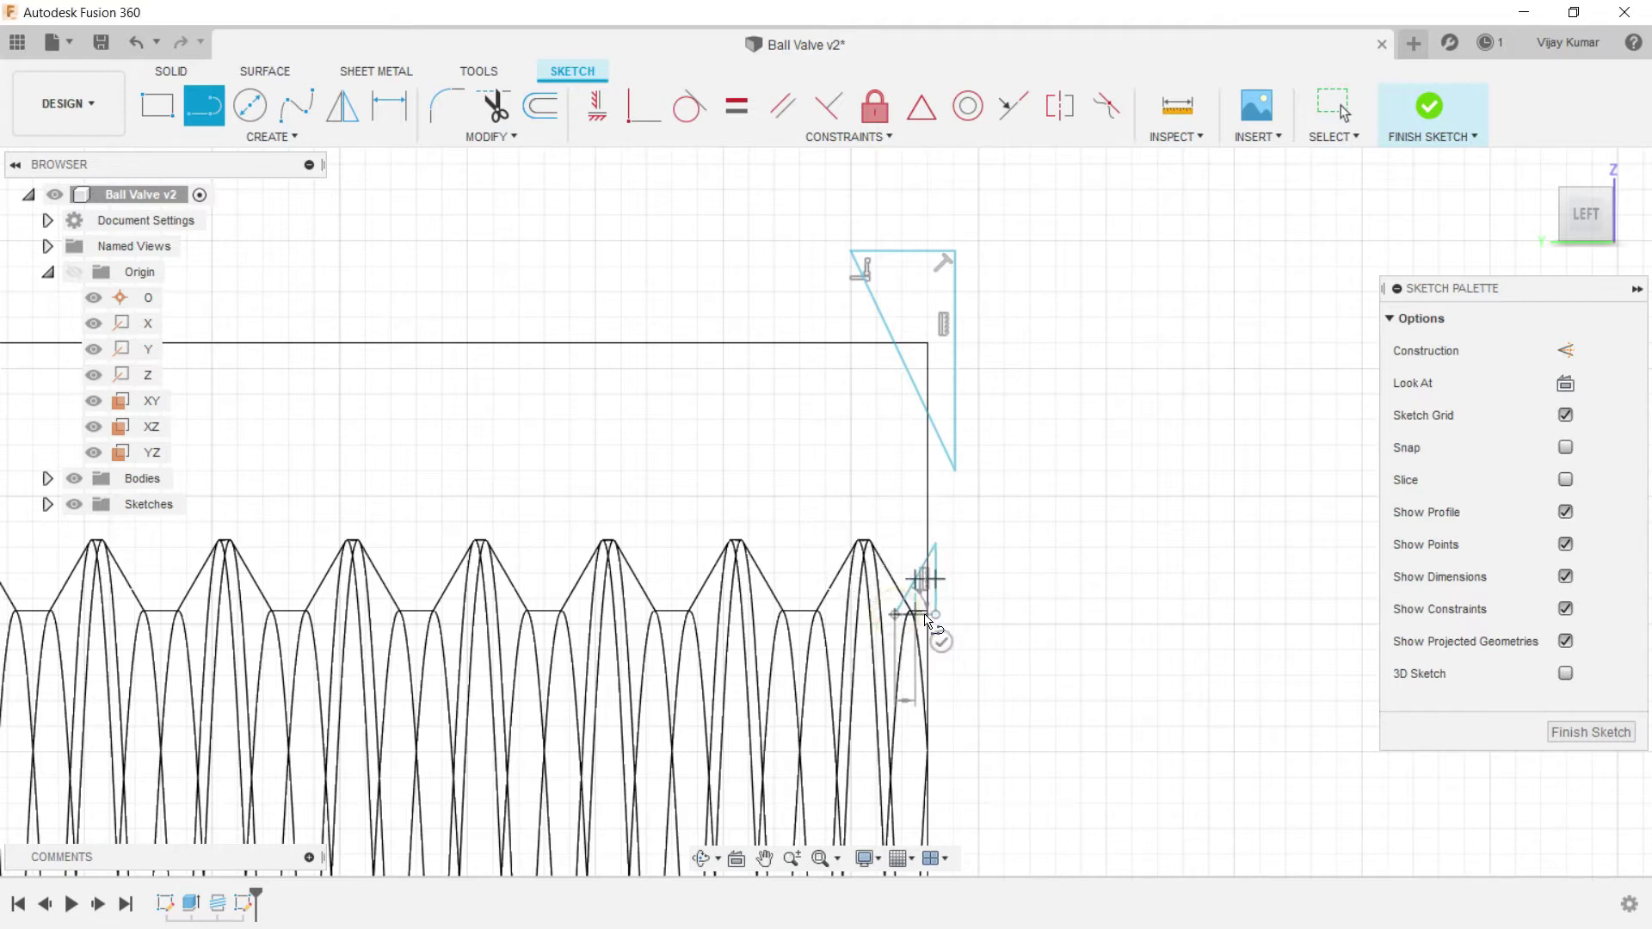
click(935, 613)
right_click(1010, 592)
click(953, 583)
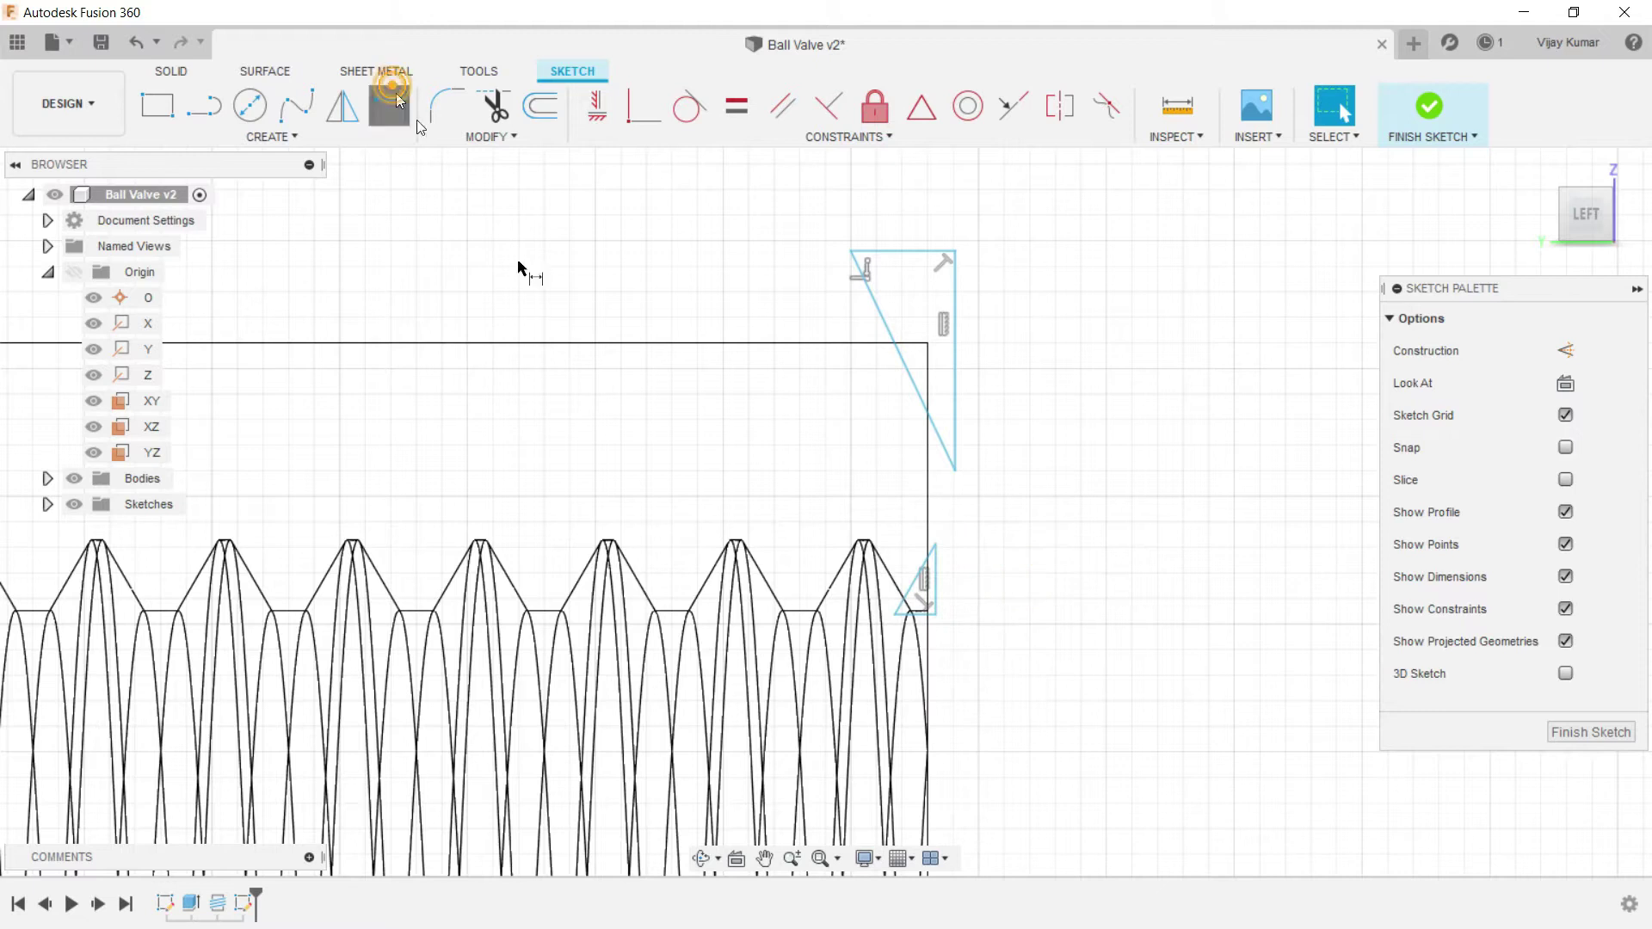
Step: Dimension the small bore-edge triangle to 1 mm high and 1 mm wide
scroll(848, 601, up, 2)
click(913, 569)
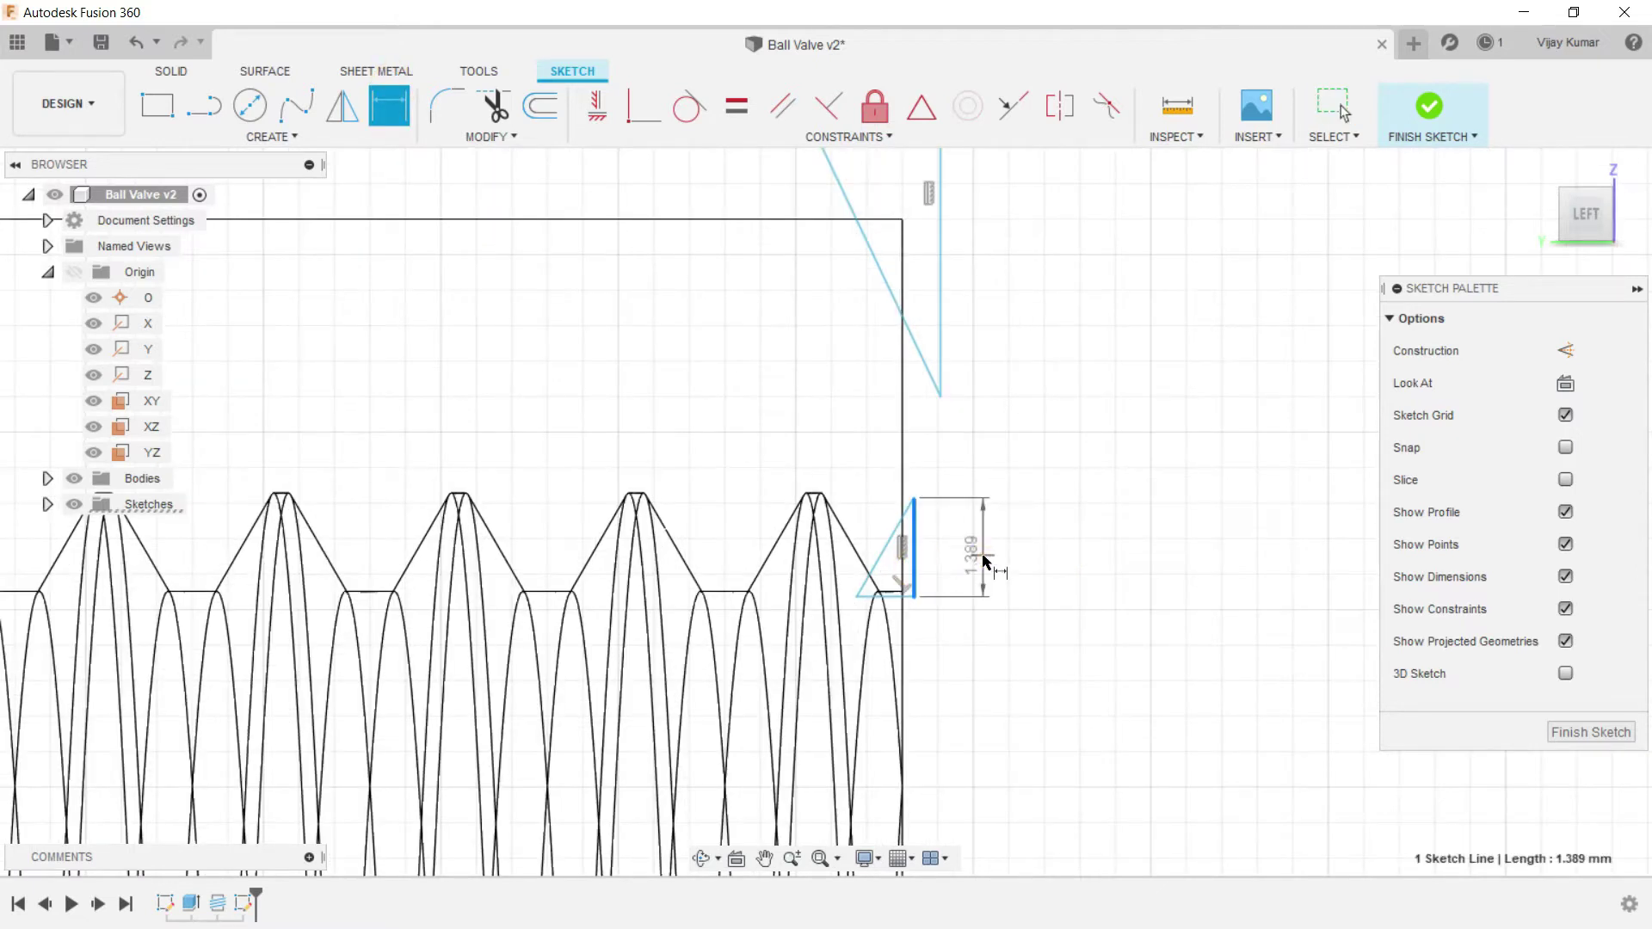
click(983, 560)
text(1)
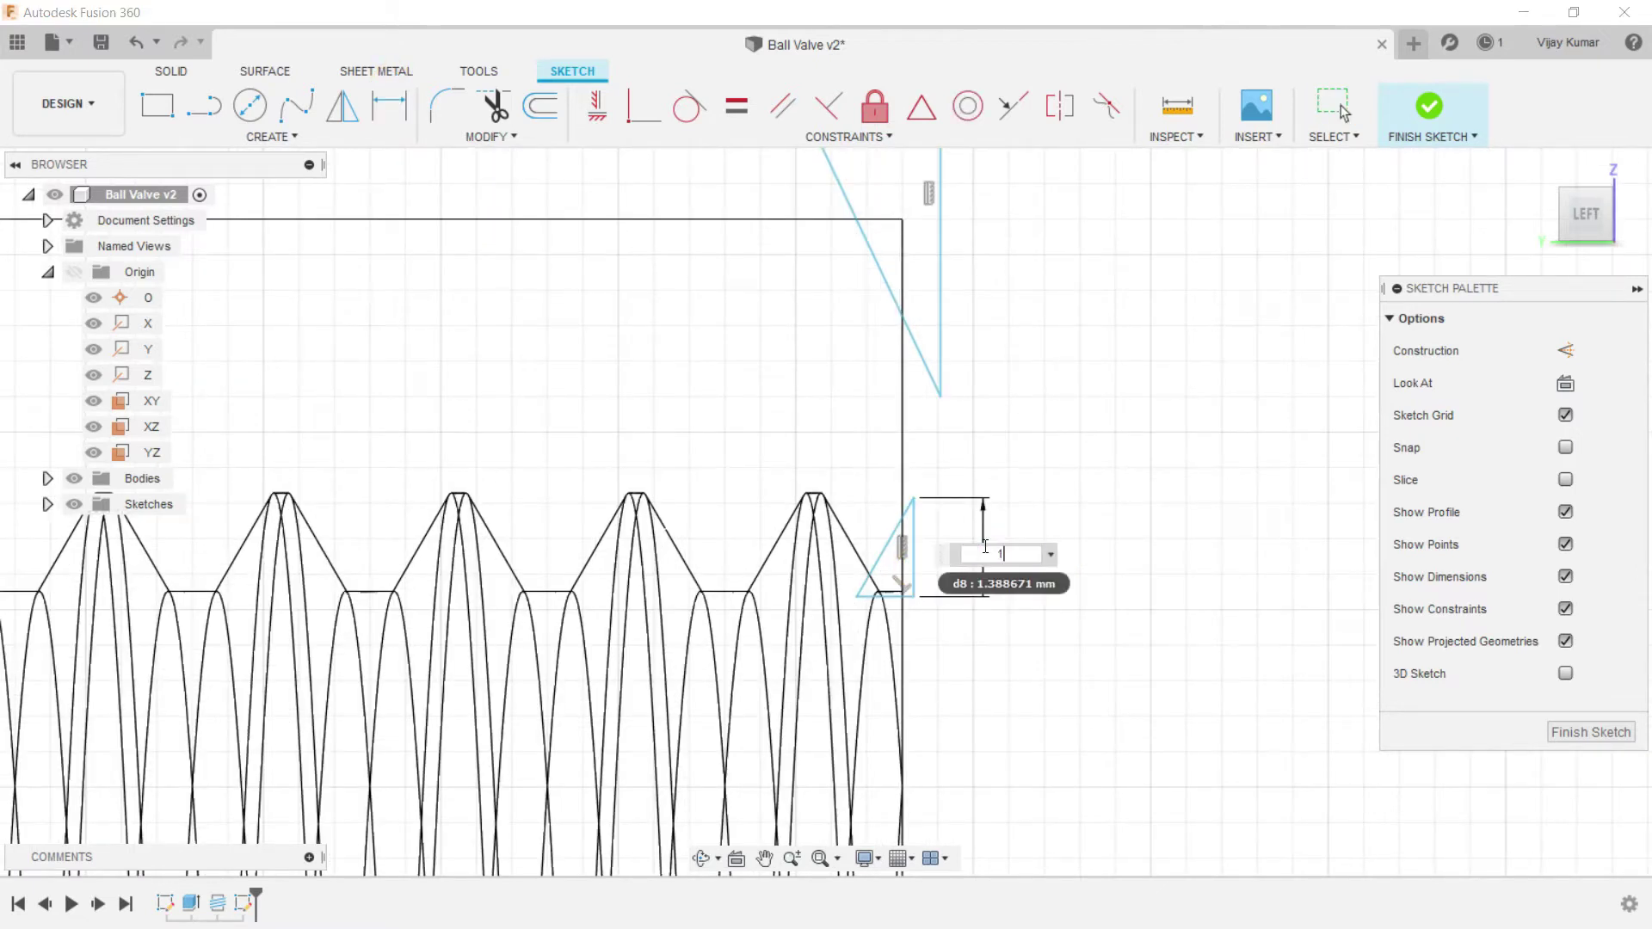
key(Return)
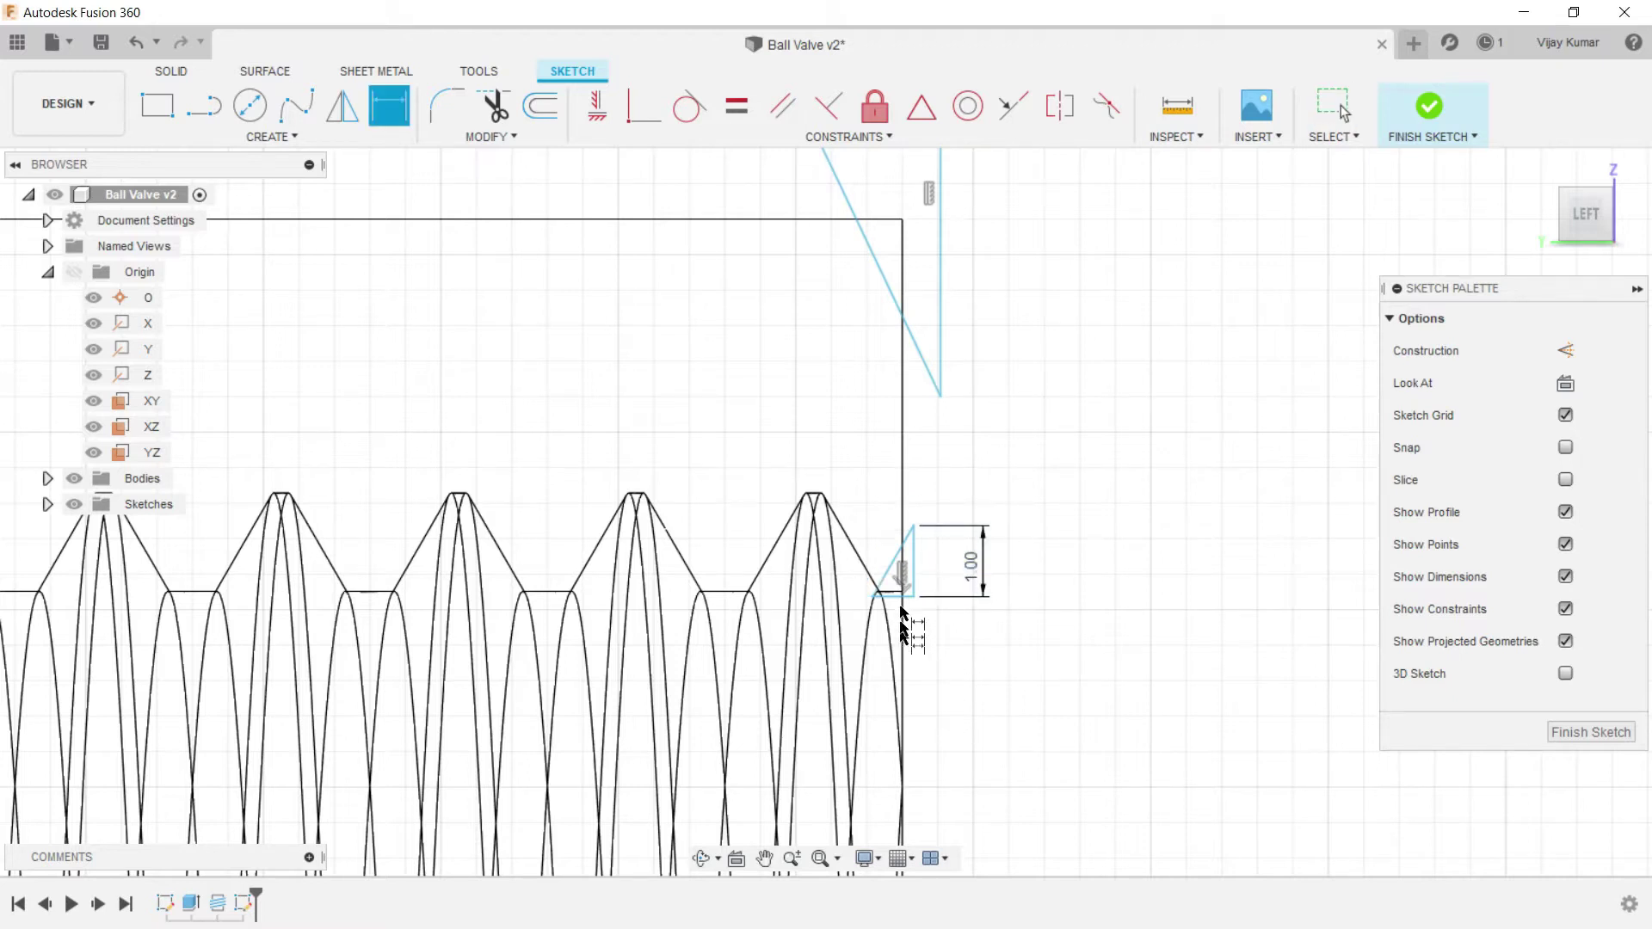
click(901, 596)
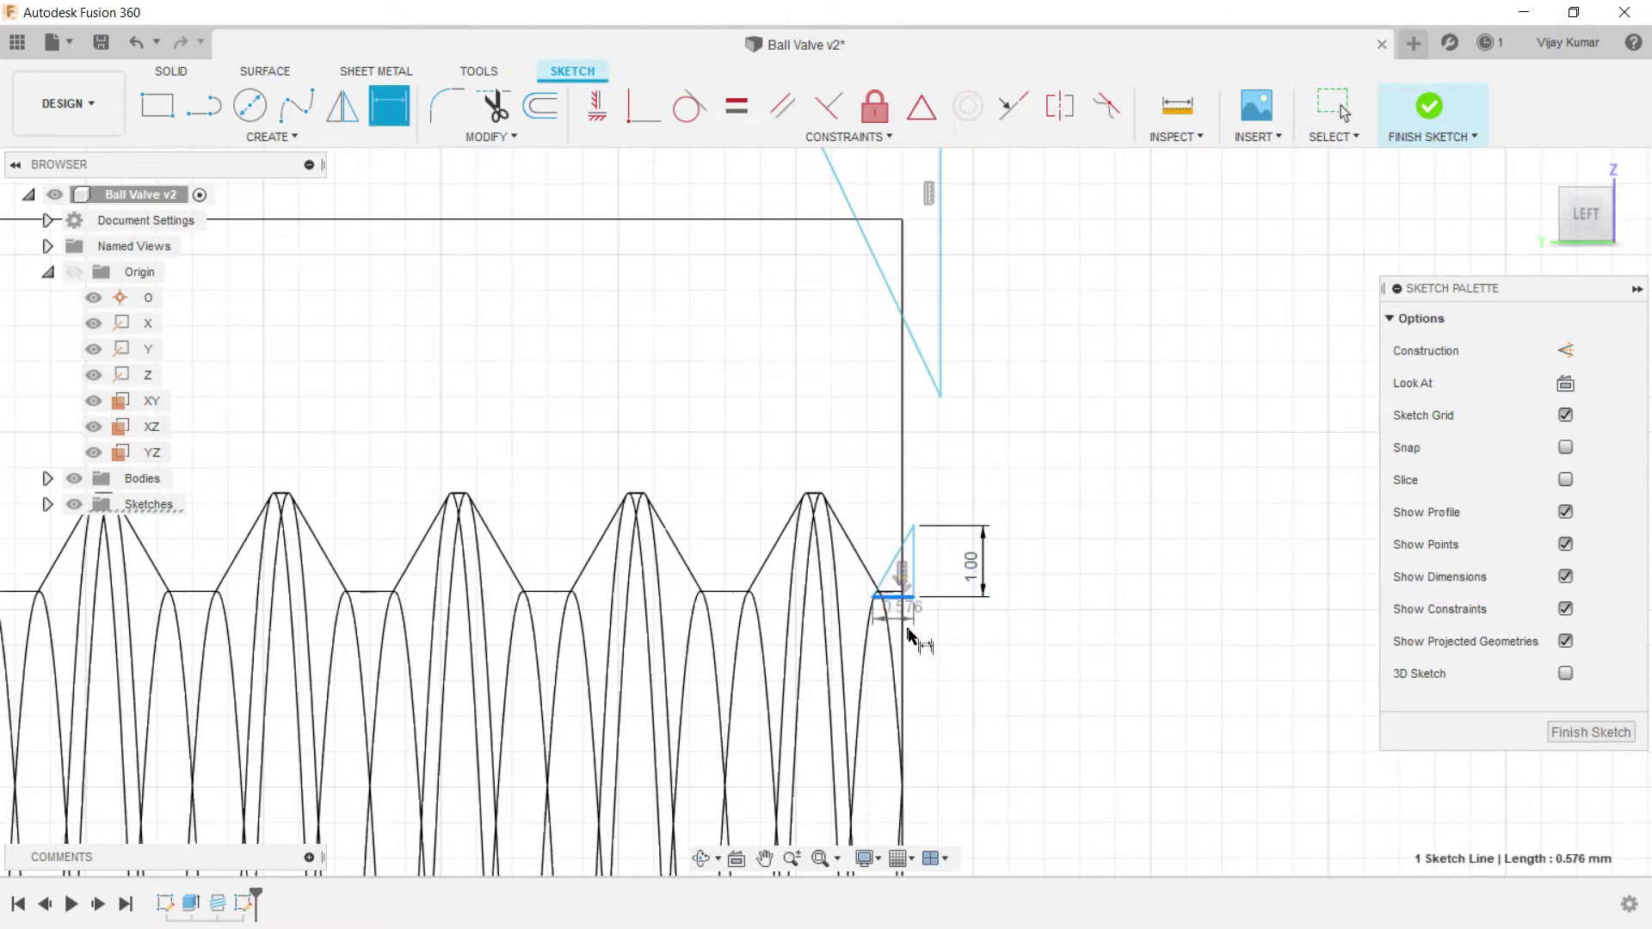
click(944, 648)
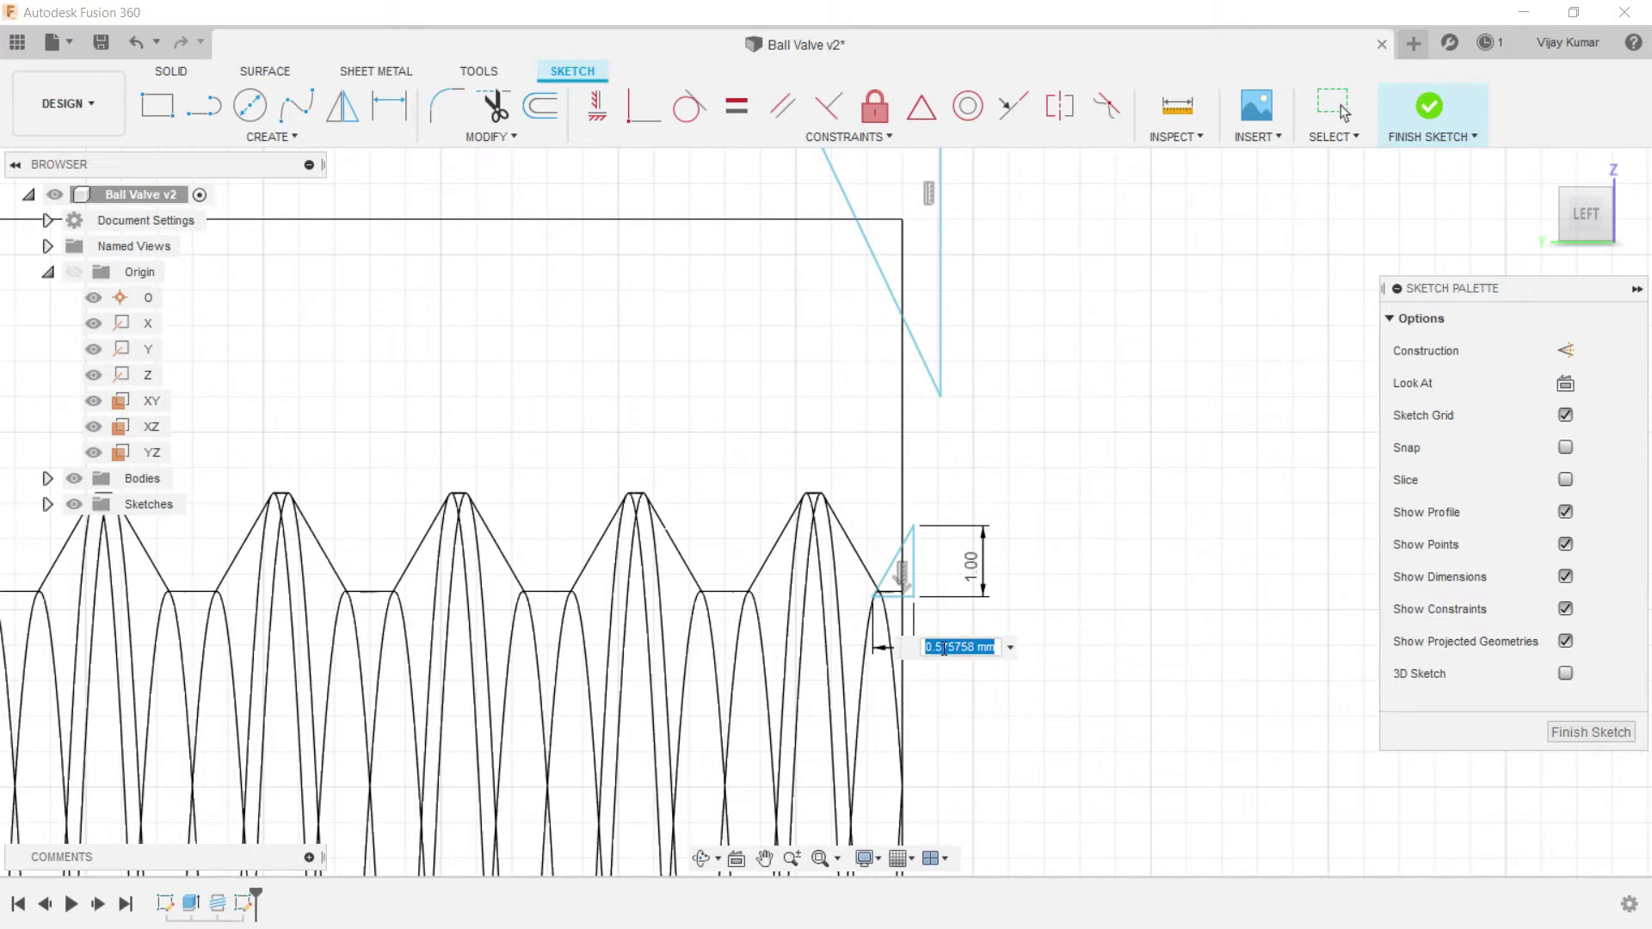
text(1)
key(Return)
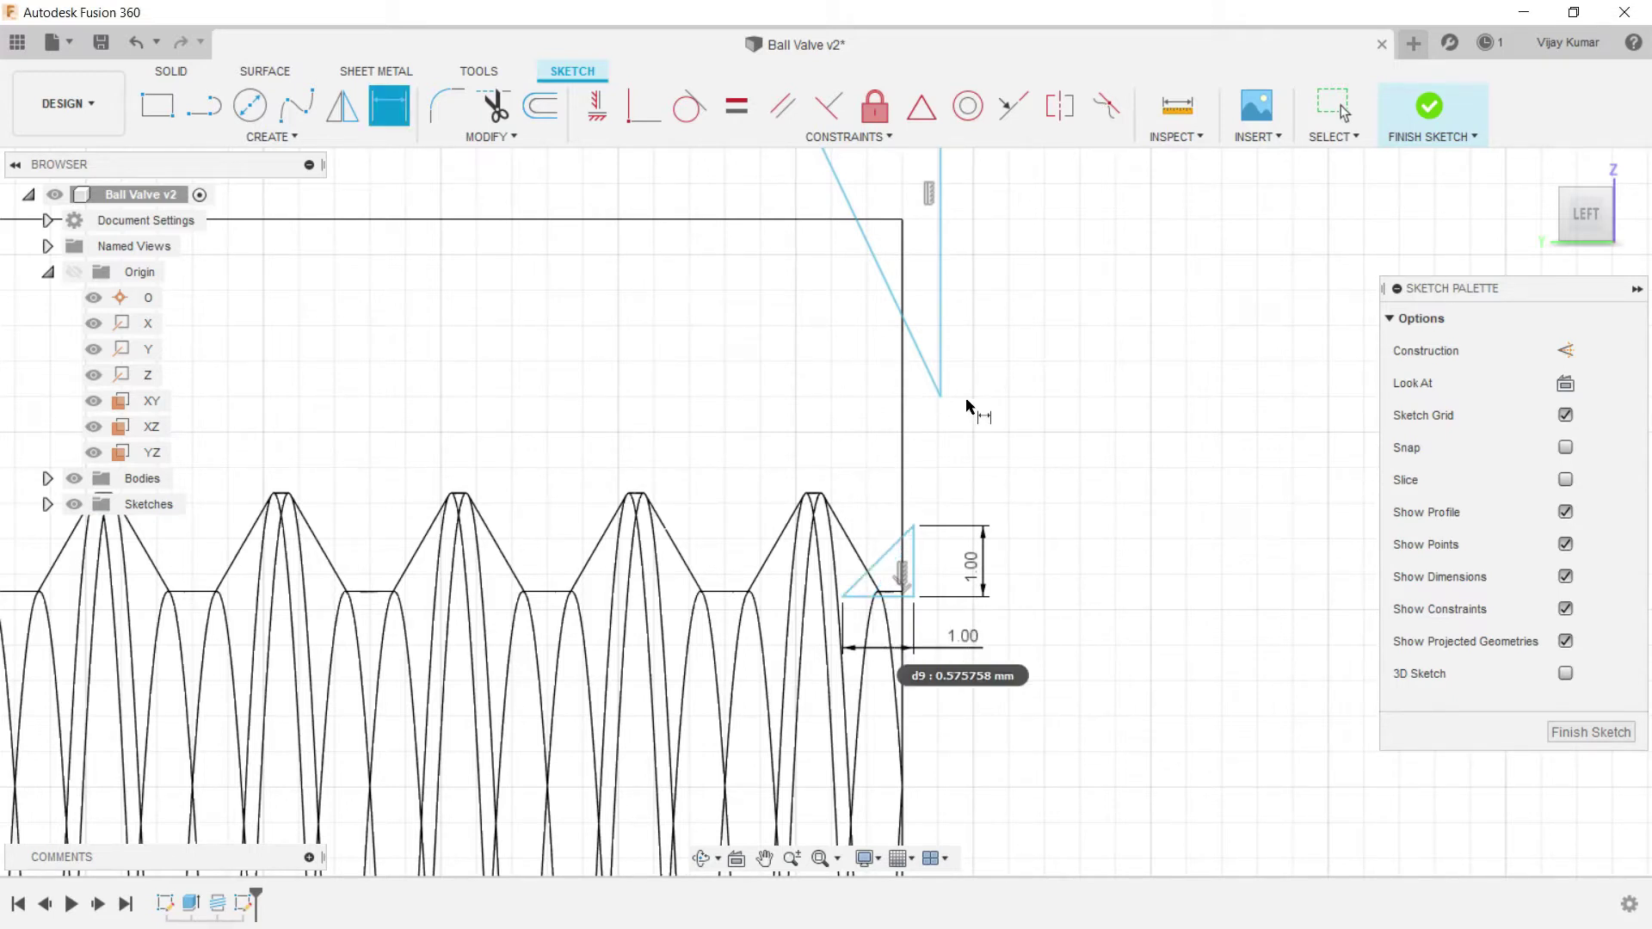
click(966, 400)
right_drag(1025, 416, 1024, 413)
click(1000, 473)
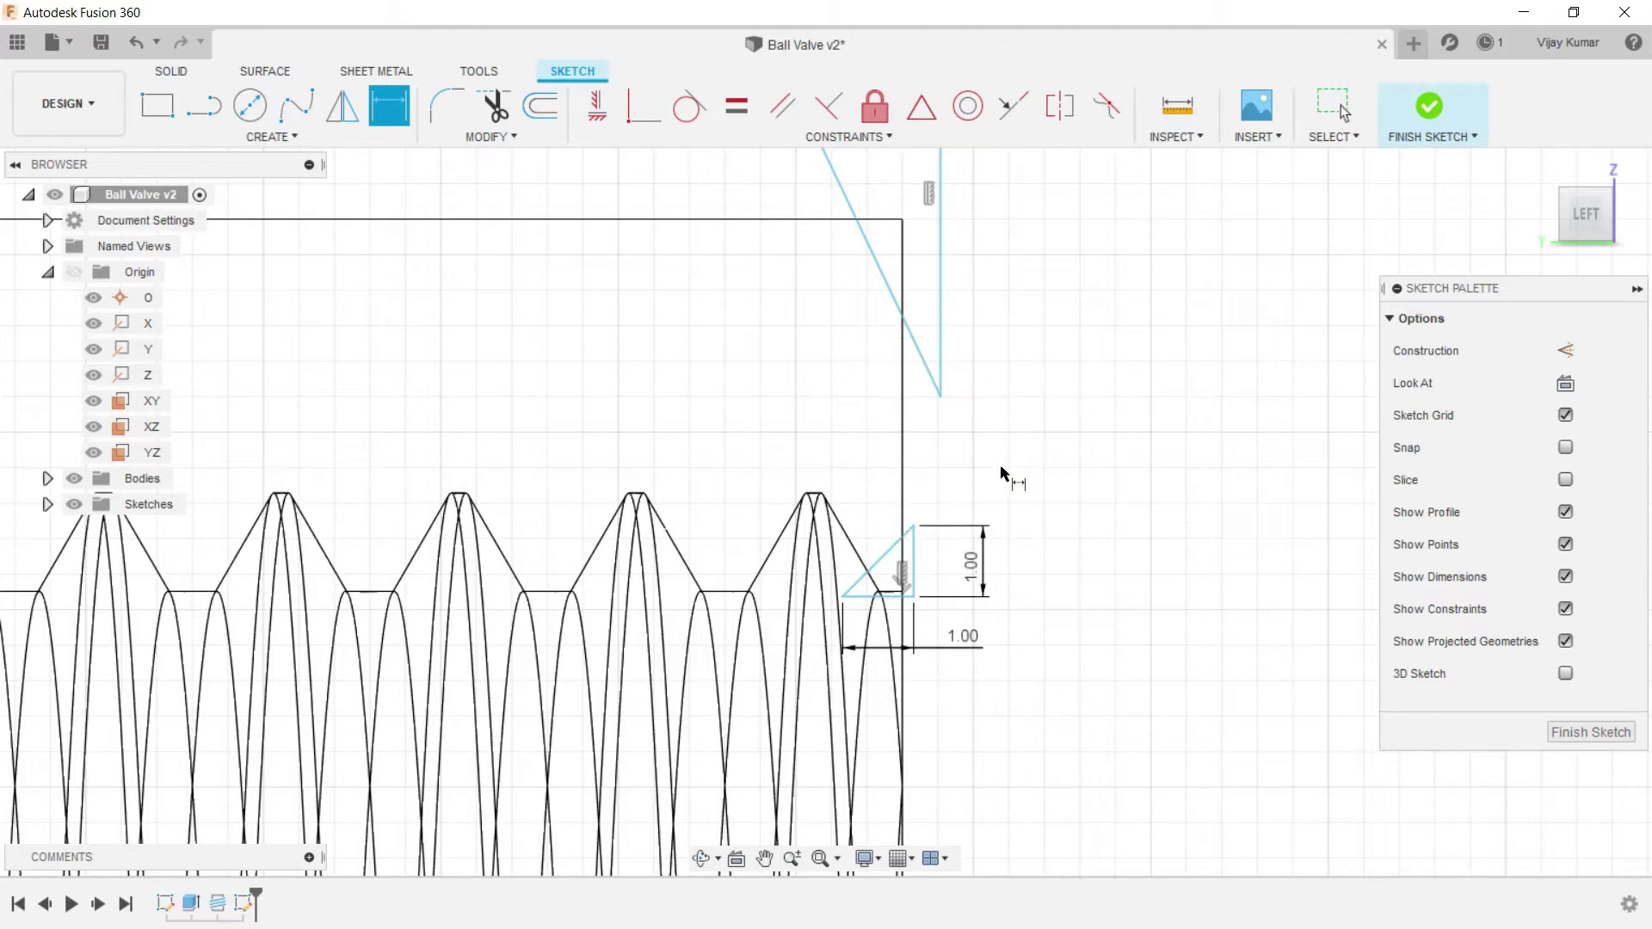
key(Escape)
Step: Move the small triangle inward until its vertical side lies approximately on the body's end face
scroll(935, 574, up, 3)
click(889, 578)
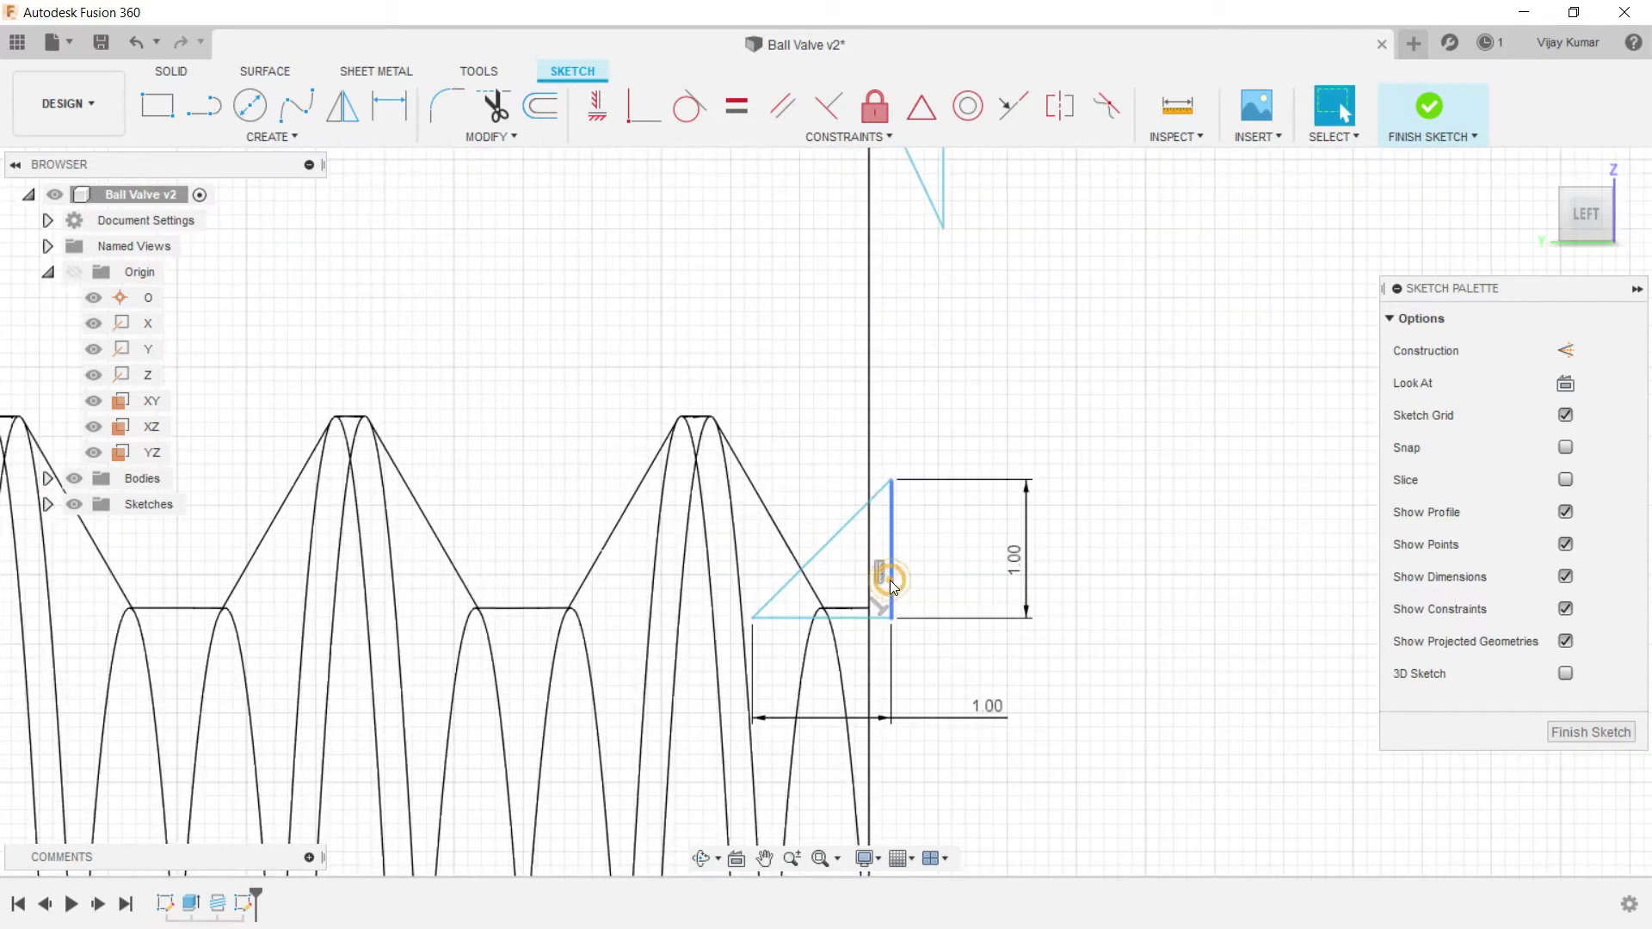
drag(880, 581, 873, 578)
scroll(930, 589, down, 4)
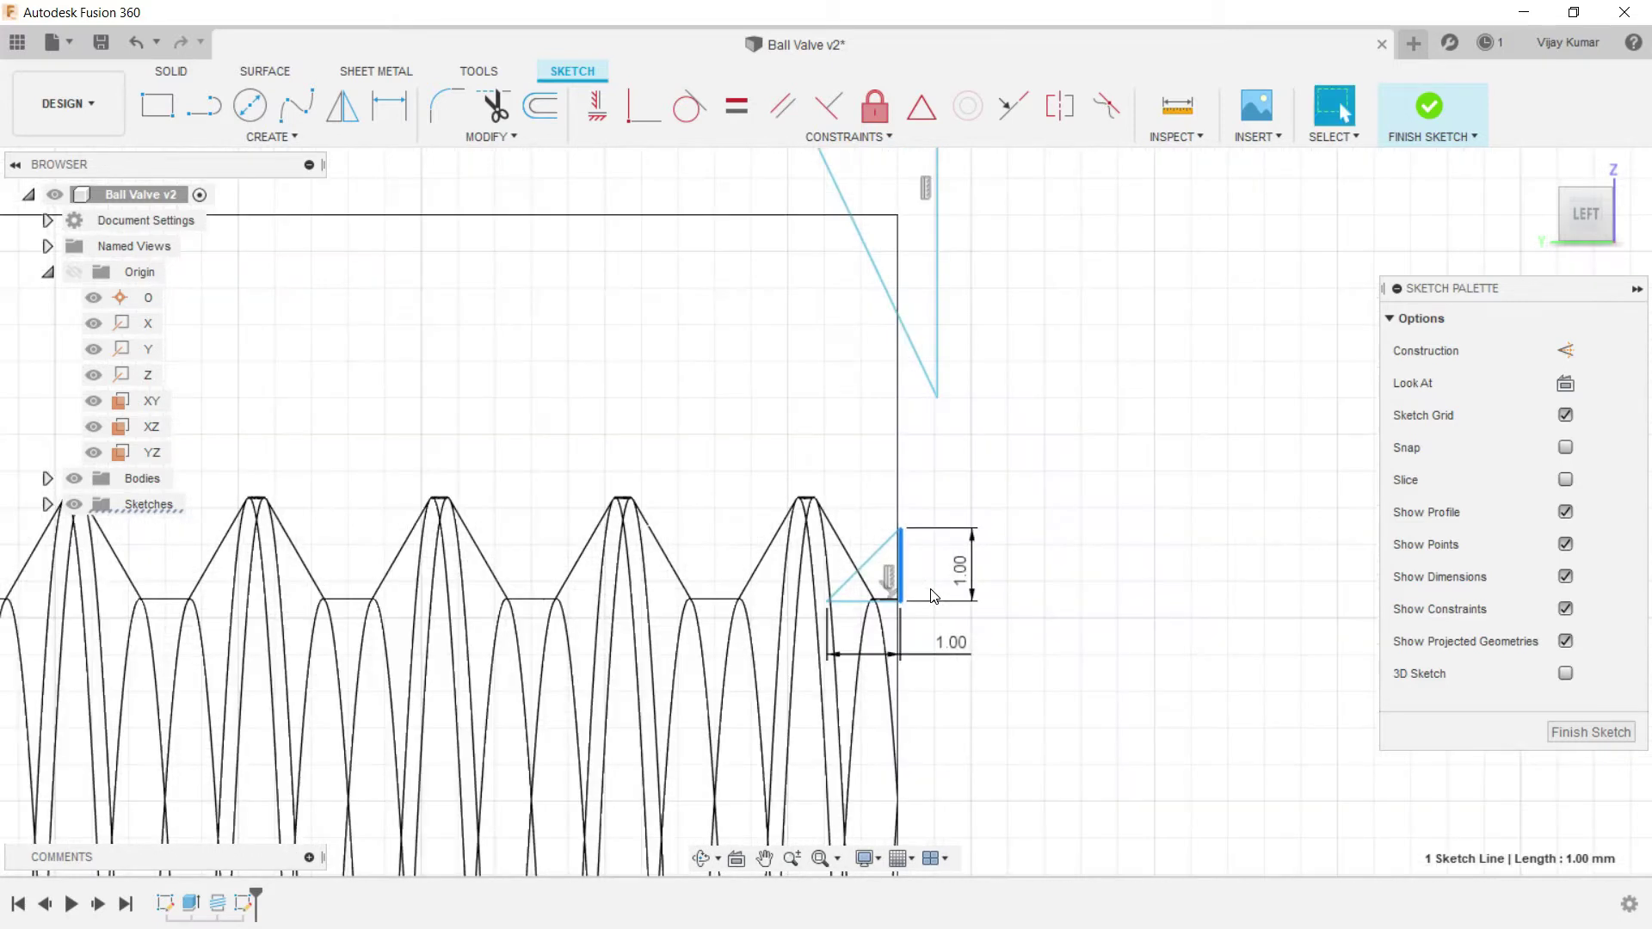
Step: Dimension the large corner triangle to 2 mm wide and 4.2 mm high
key(d)
scroll(739, 344, down, 2)
scroll(848, 288, up, 2)
scroll(841, 302, up, 1)
key(Escape)
key(d)
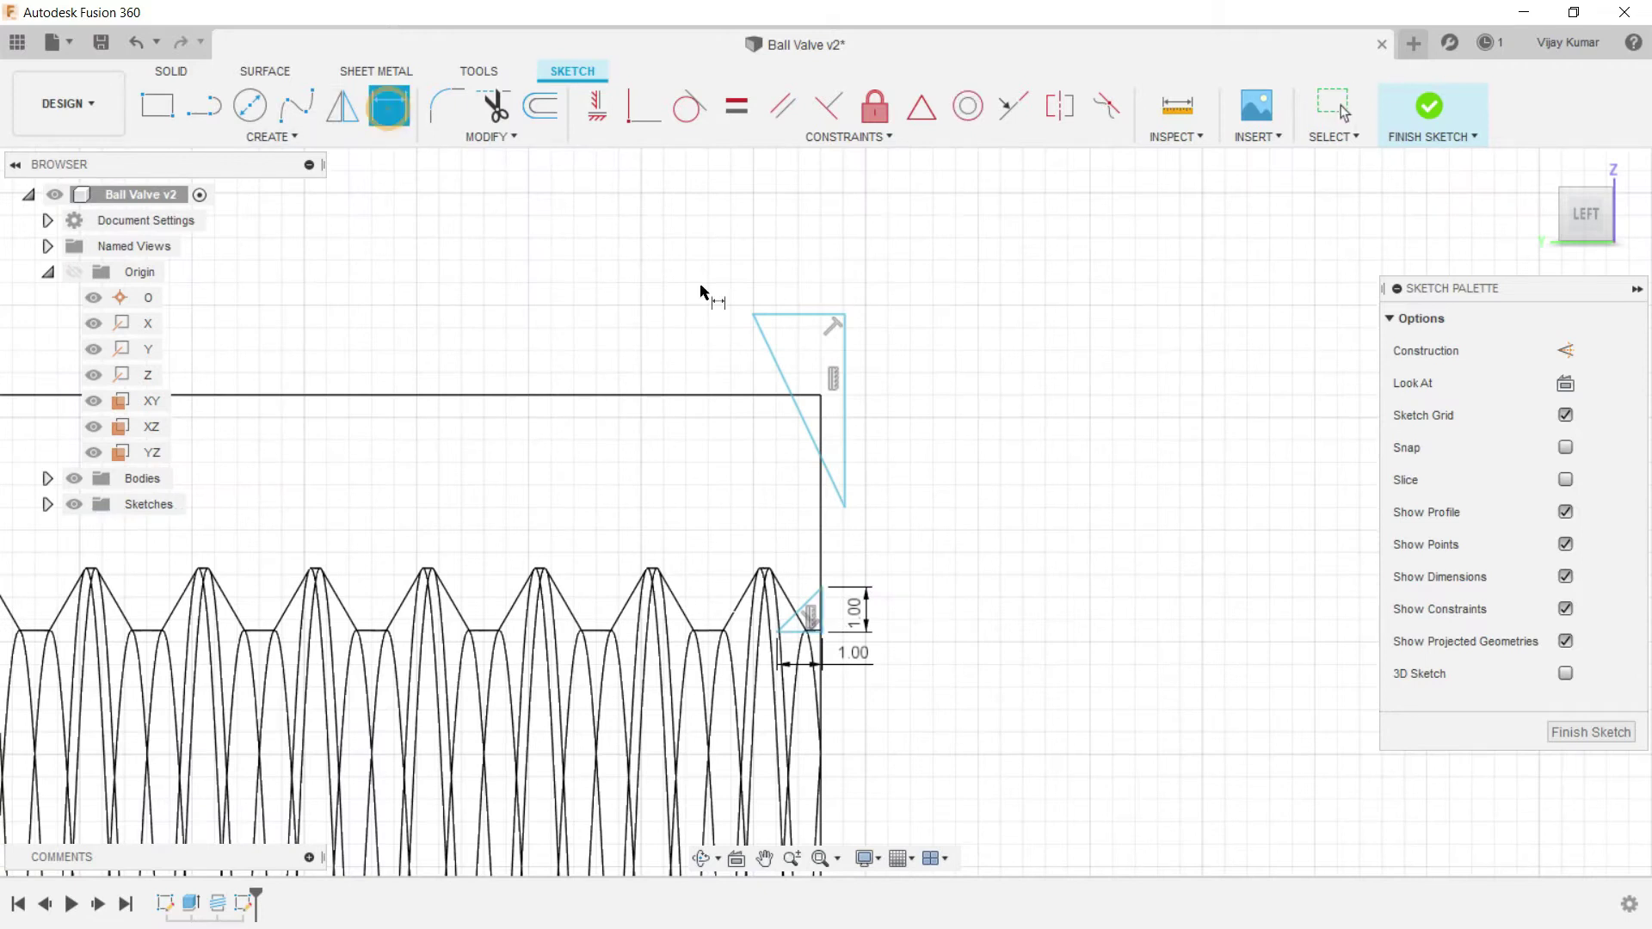
click(767, 314)
click(778, 288)
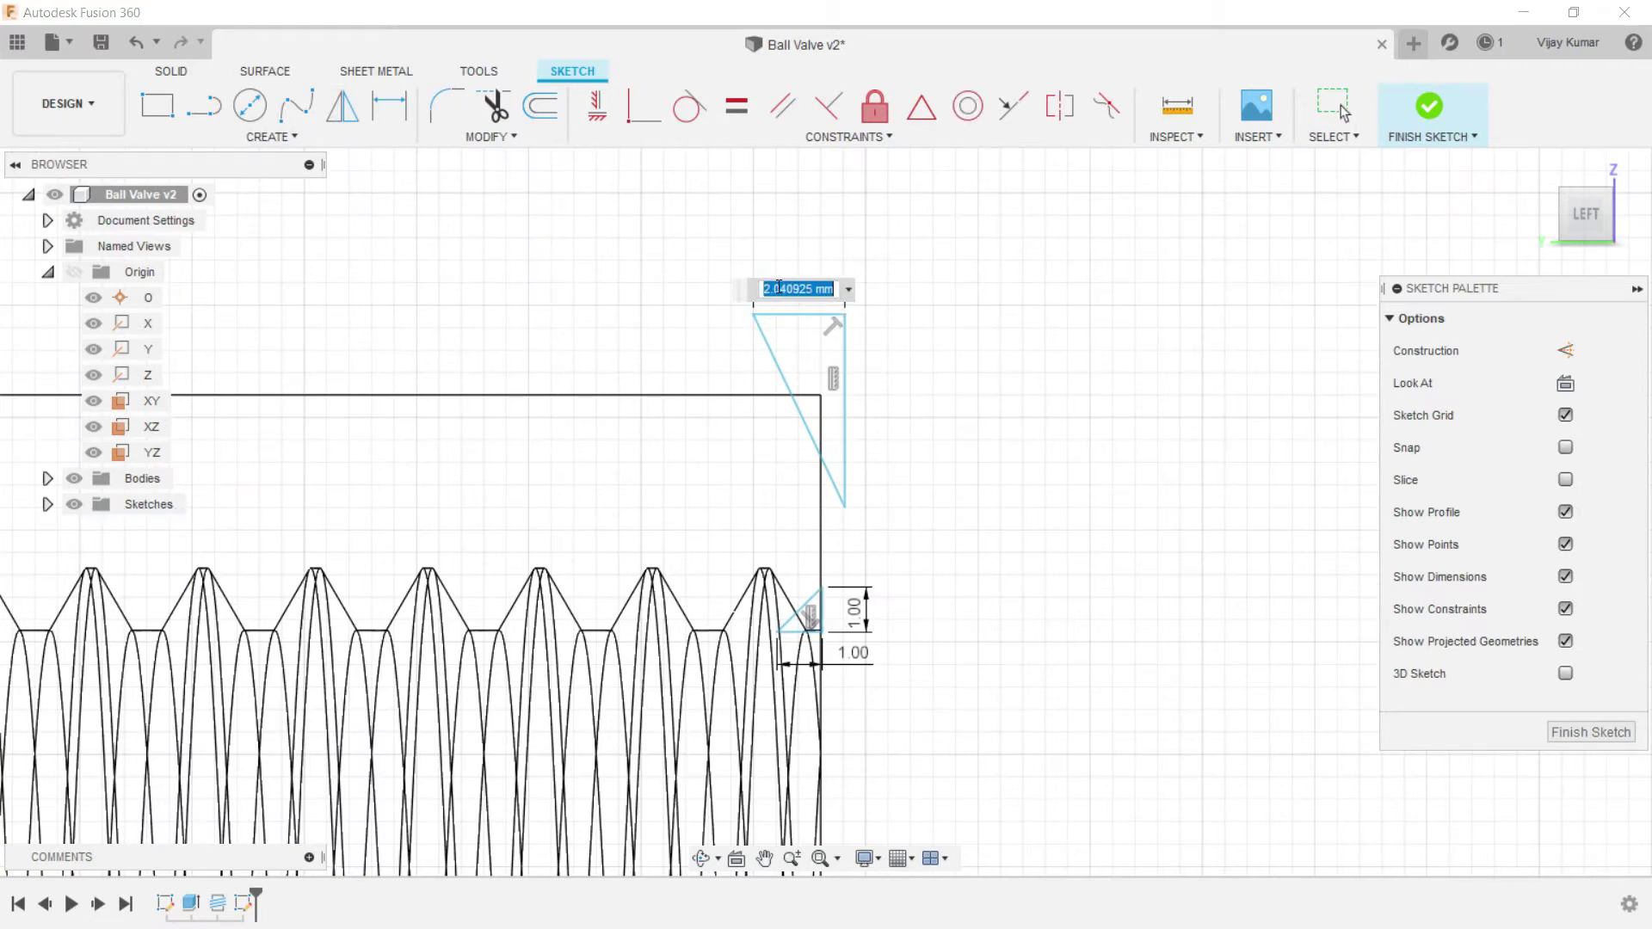
text(2)
key(Return)
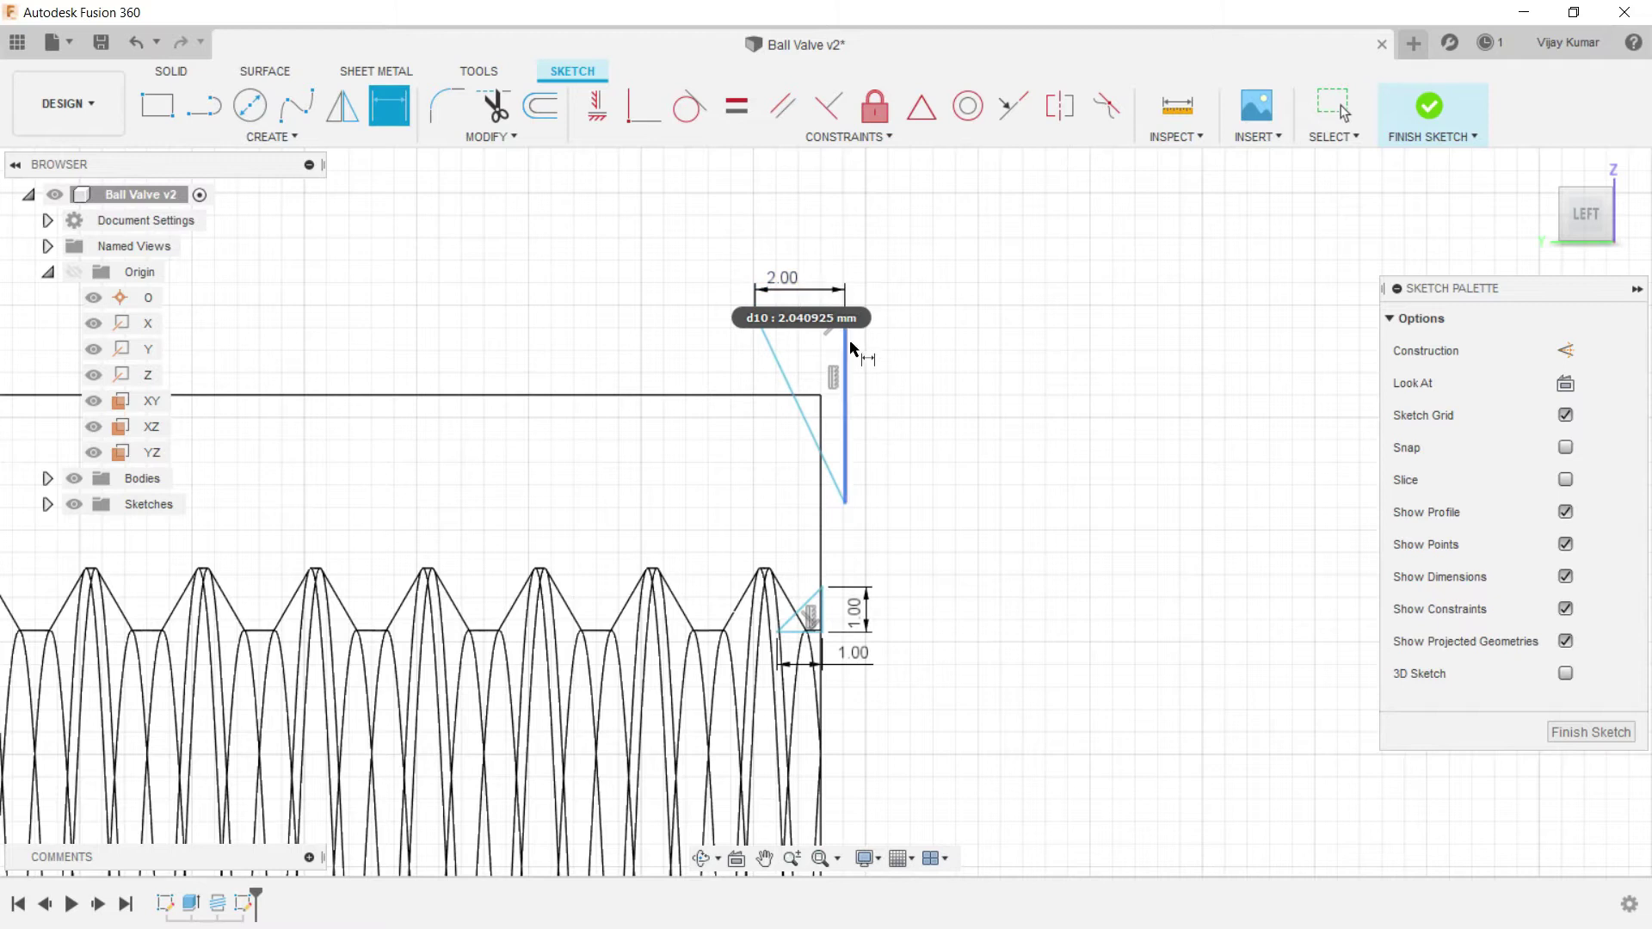
click(845, 366)
click(879, 365)
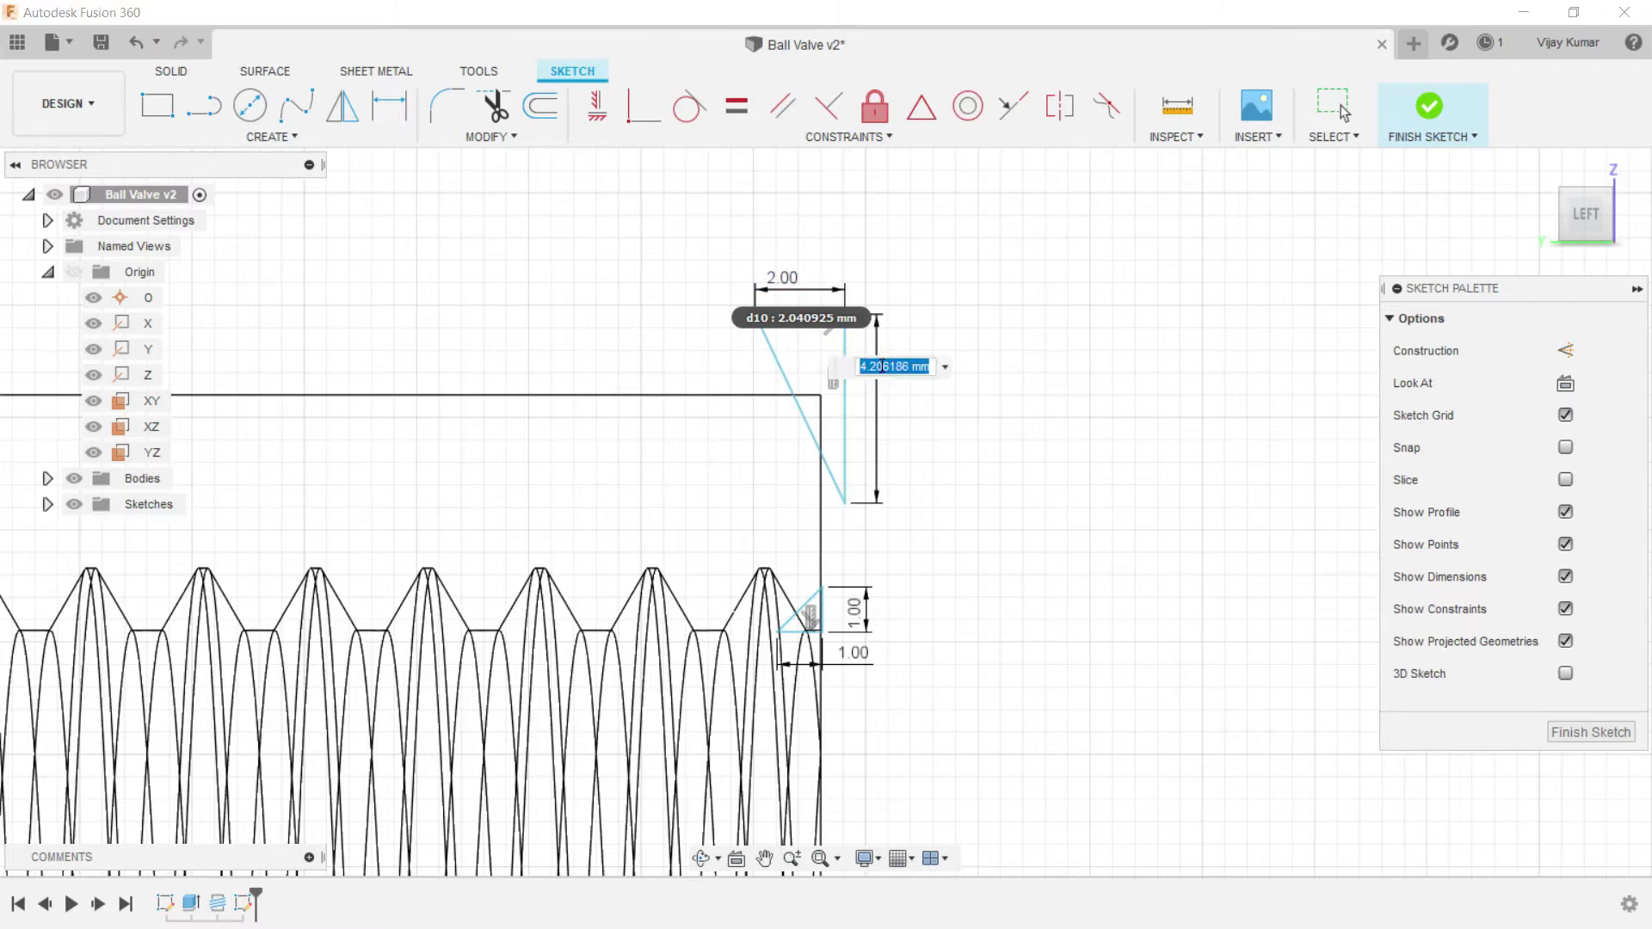
text(4)
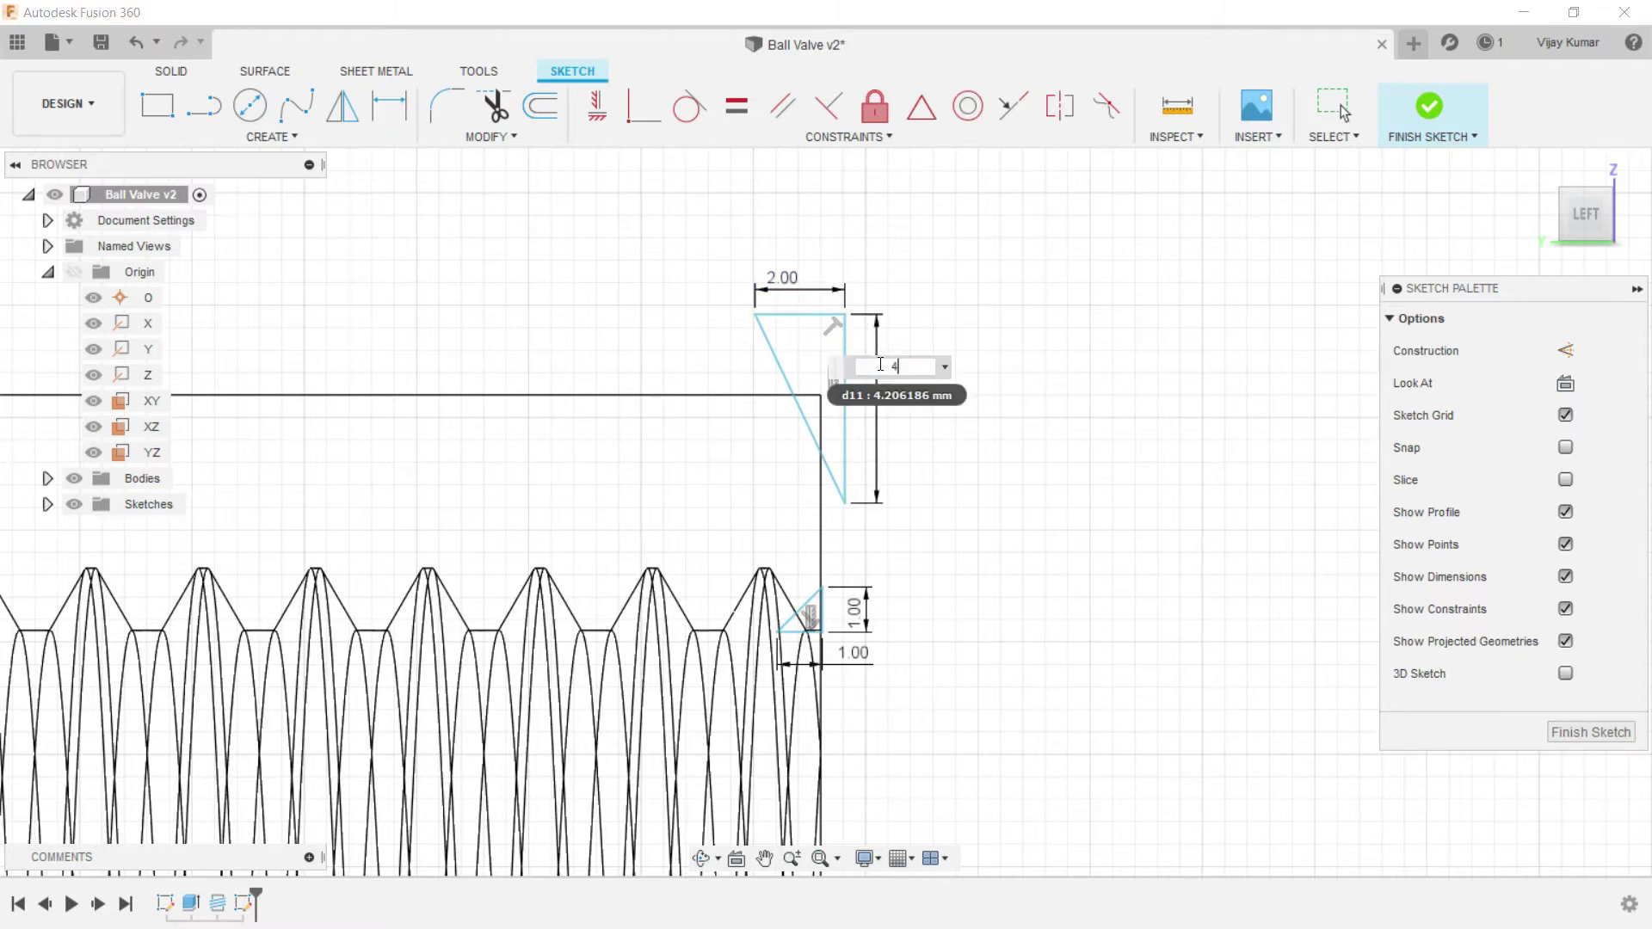
text(.2)
key(Return)
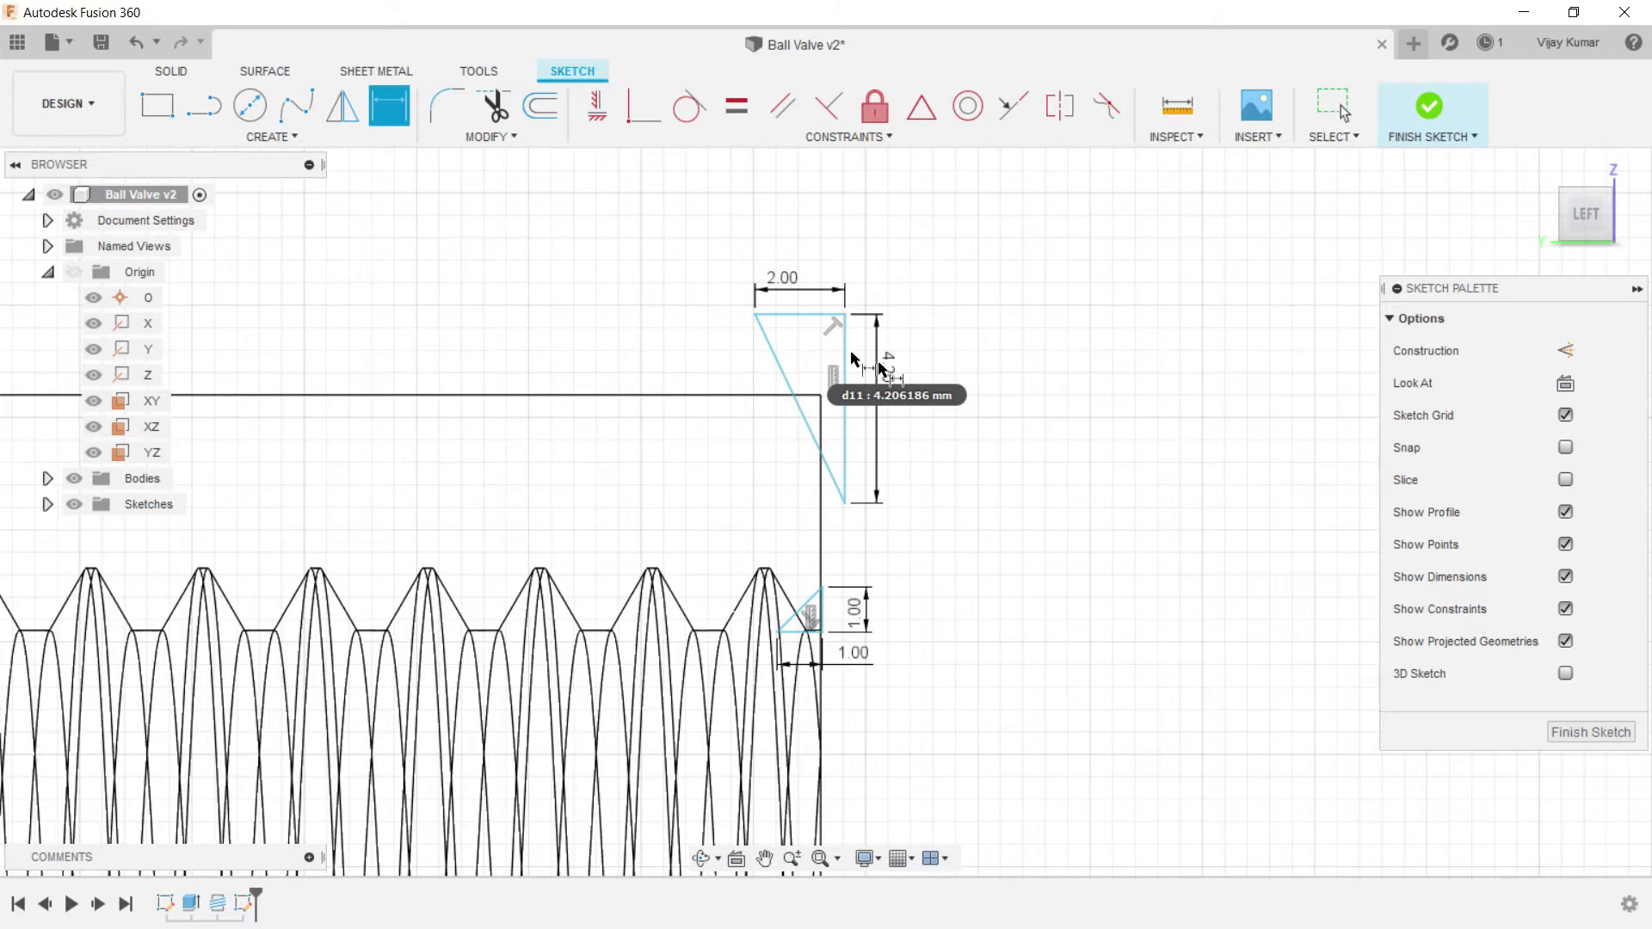
Step: Draw a vertical line from the origin up past the body's top edge and convert it to a construction line
scroll(1055, 576, down, 8)
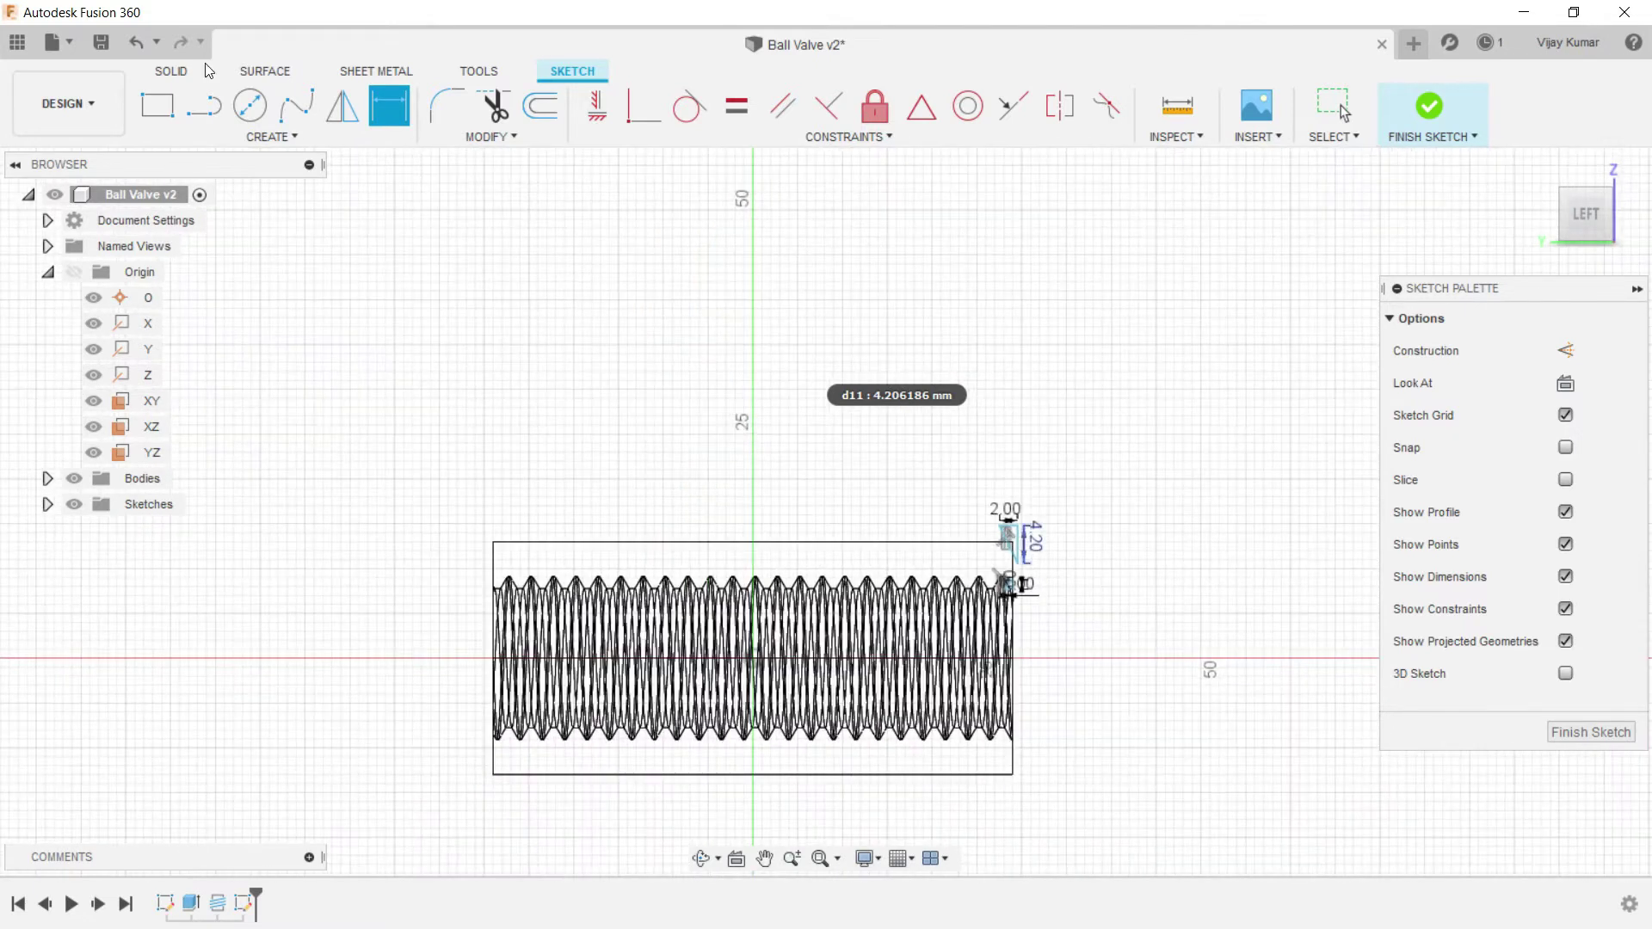
click(204, 105)
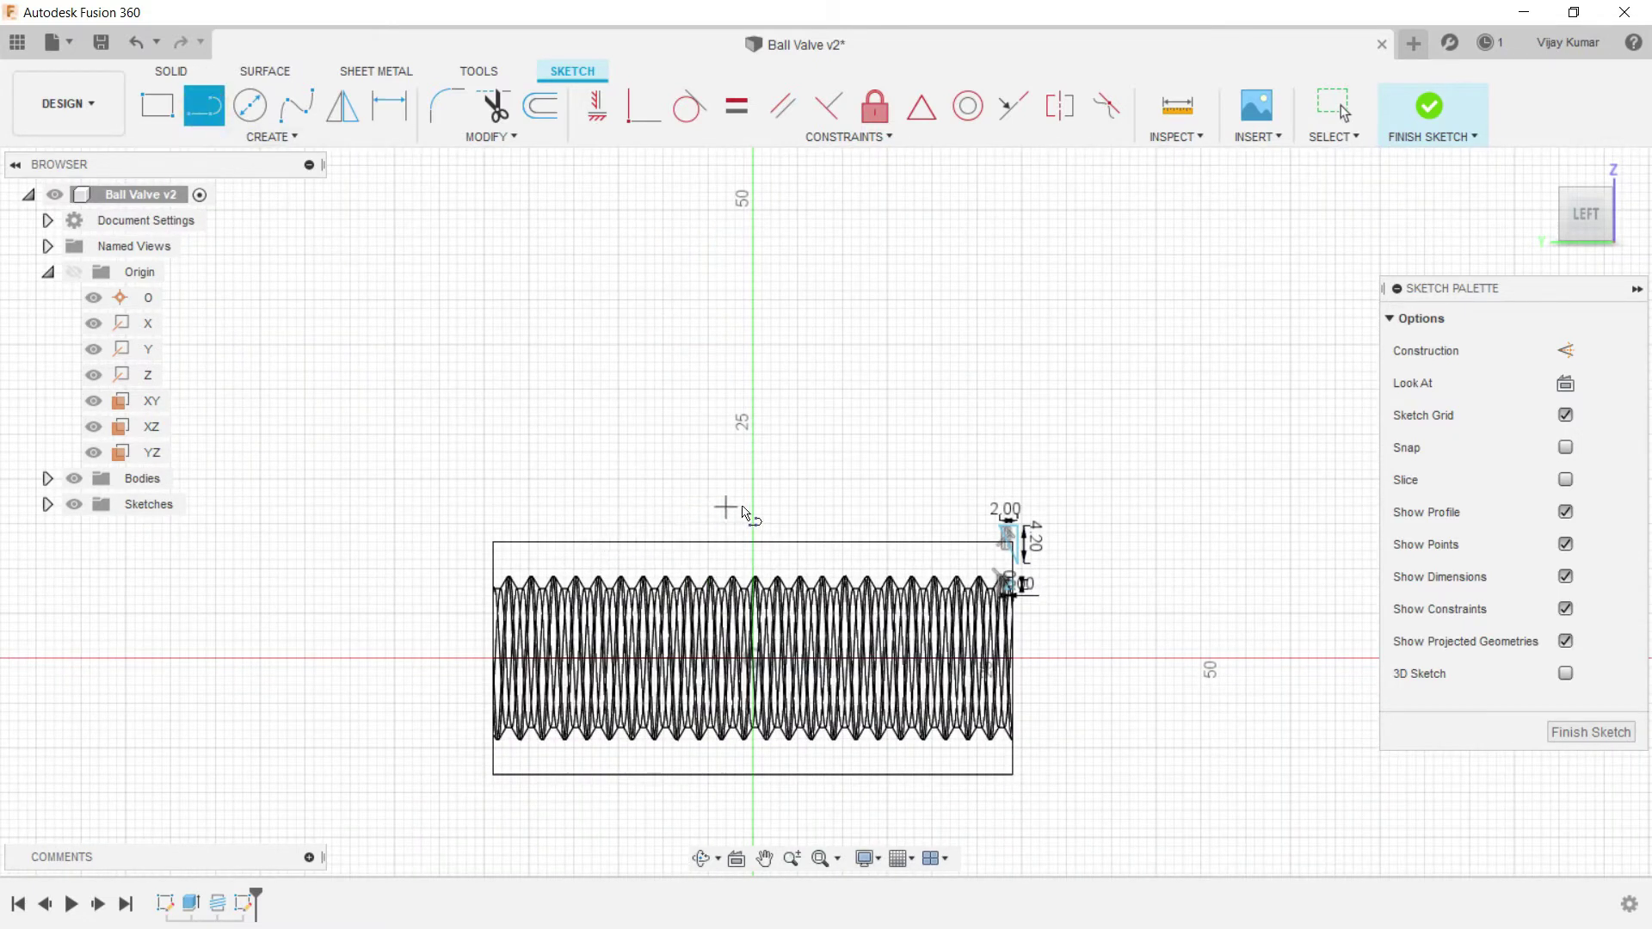
click(757, 660)
click(753, 445)
right_click(809, 405)
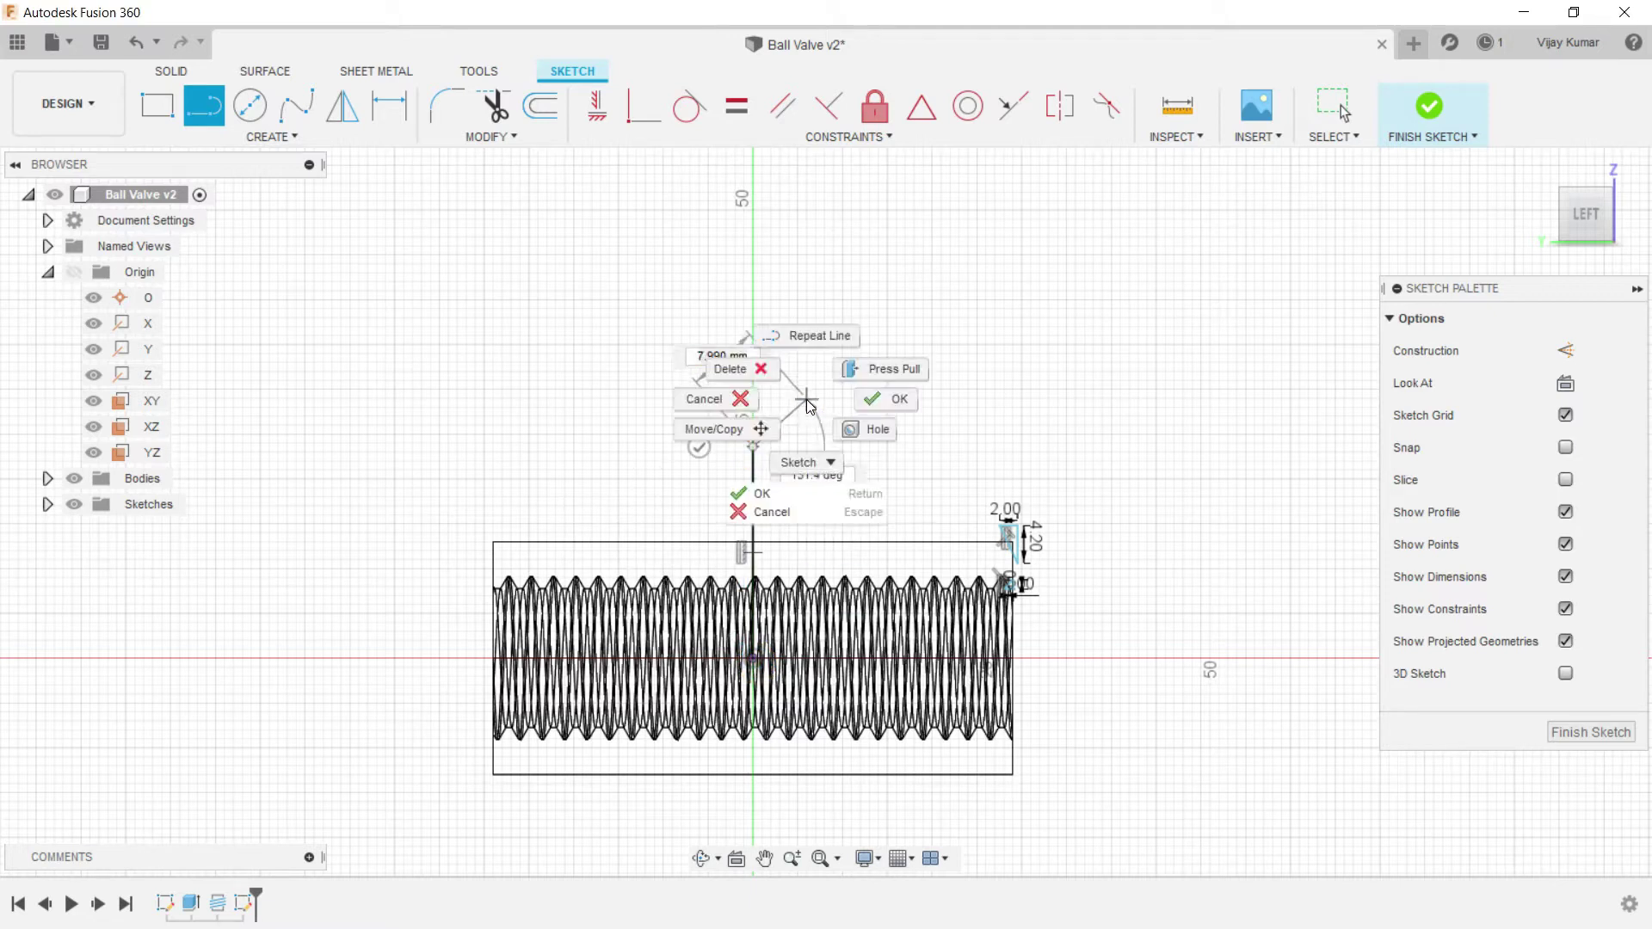
click(886, 402)
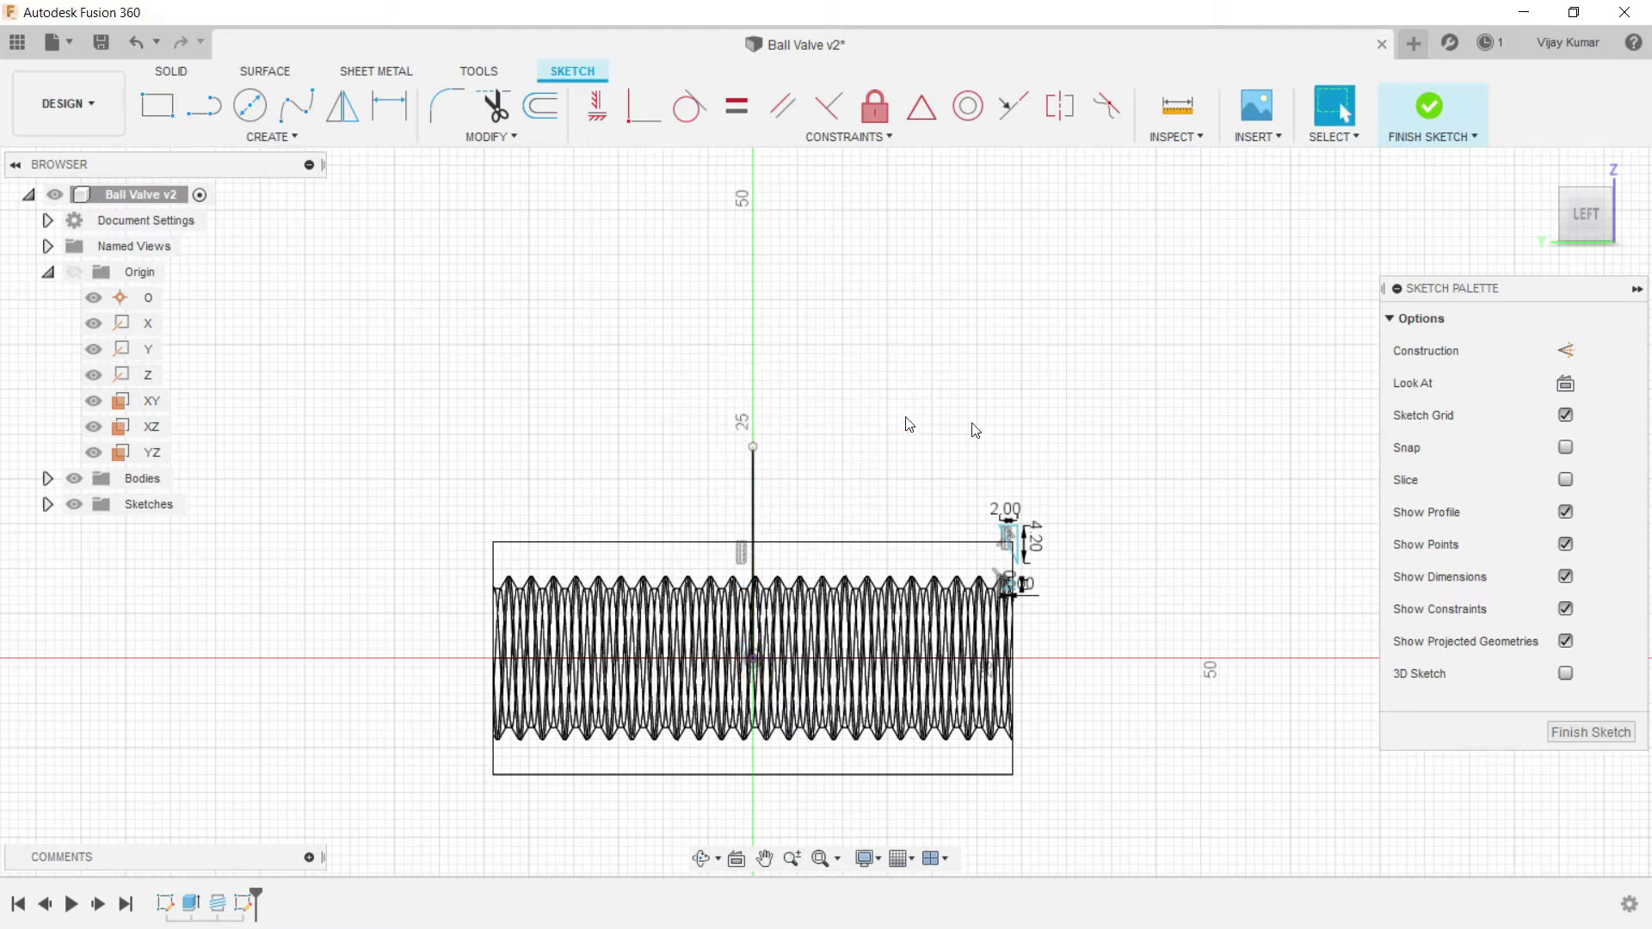
click(754, 469)
click(1562, 351)
click(882, 345)
Step: Mirror both triangles to the other end of the body about the vertical construction line
click(342, 105)
scroll(985, 610, up, 3)
drag(1073, 567, 1100, 632)
click(1230, 351)
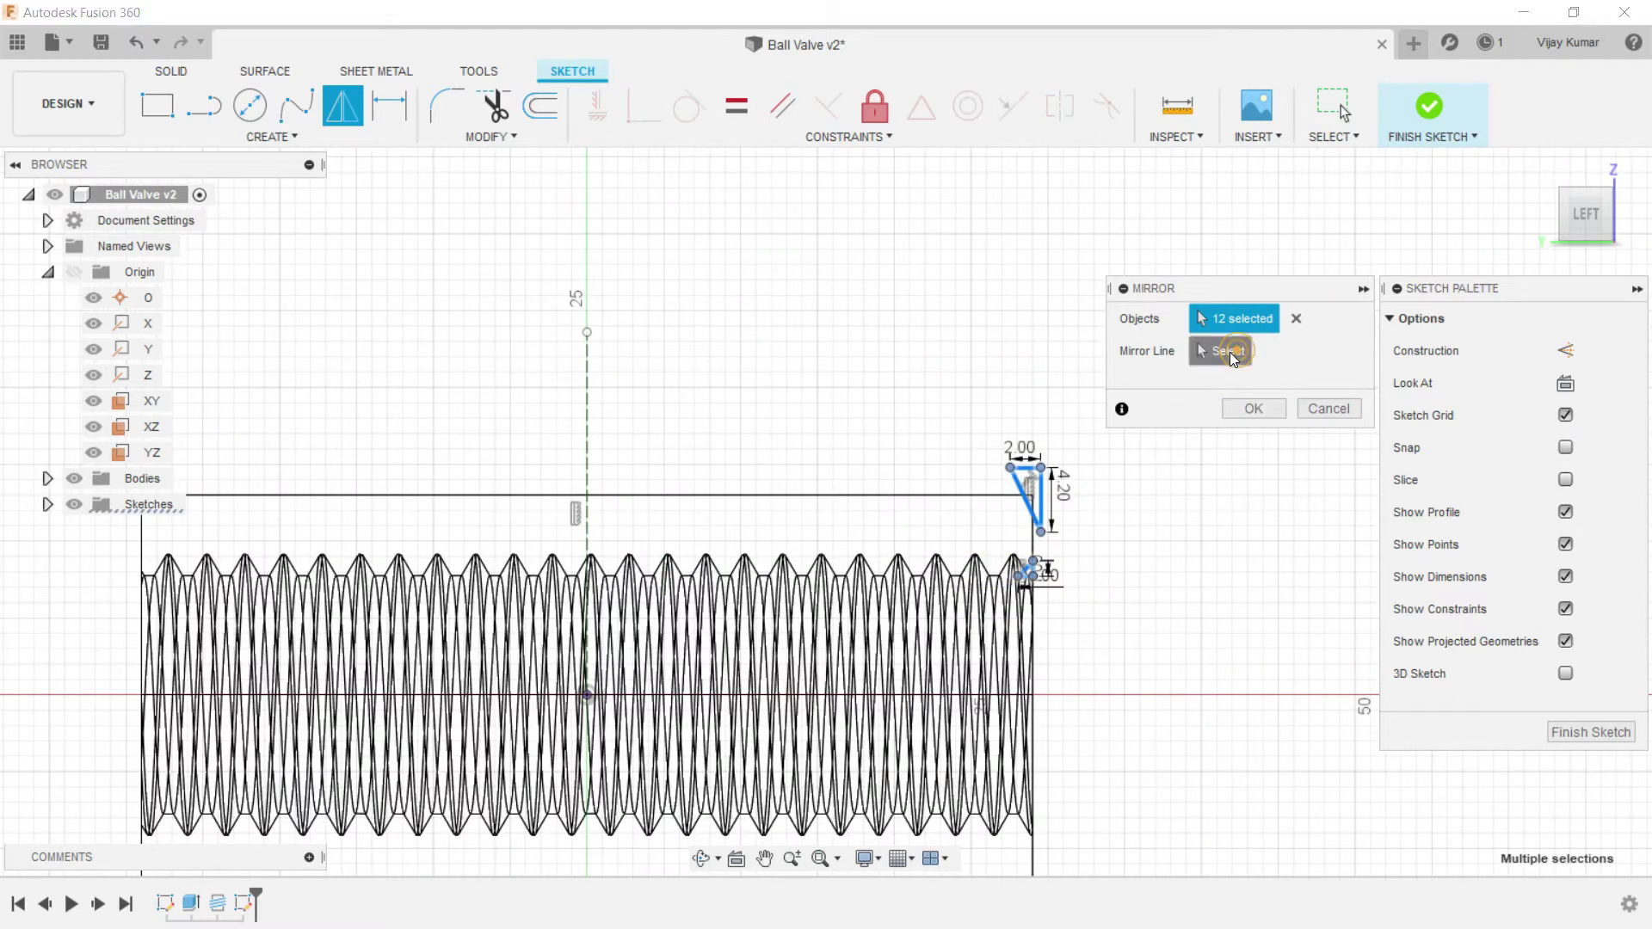
click(587, 382)
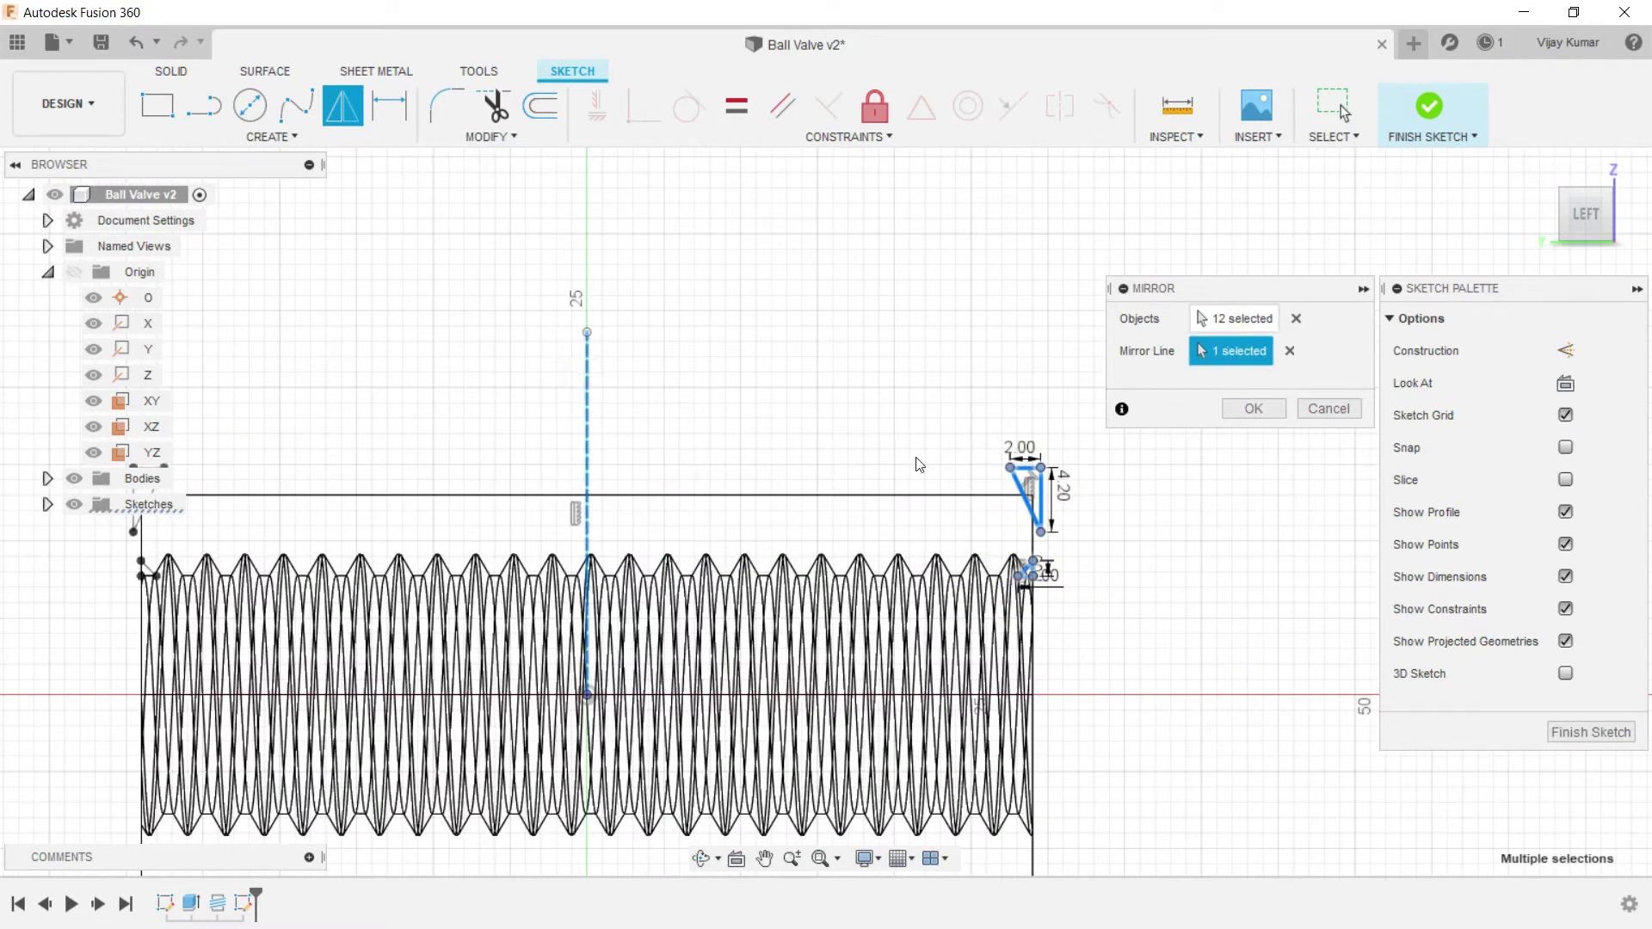
click(1253, 408)
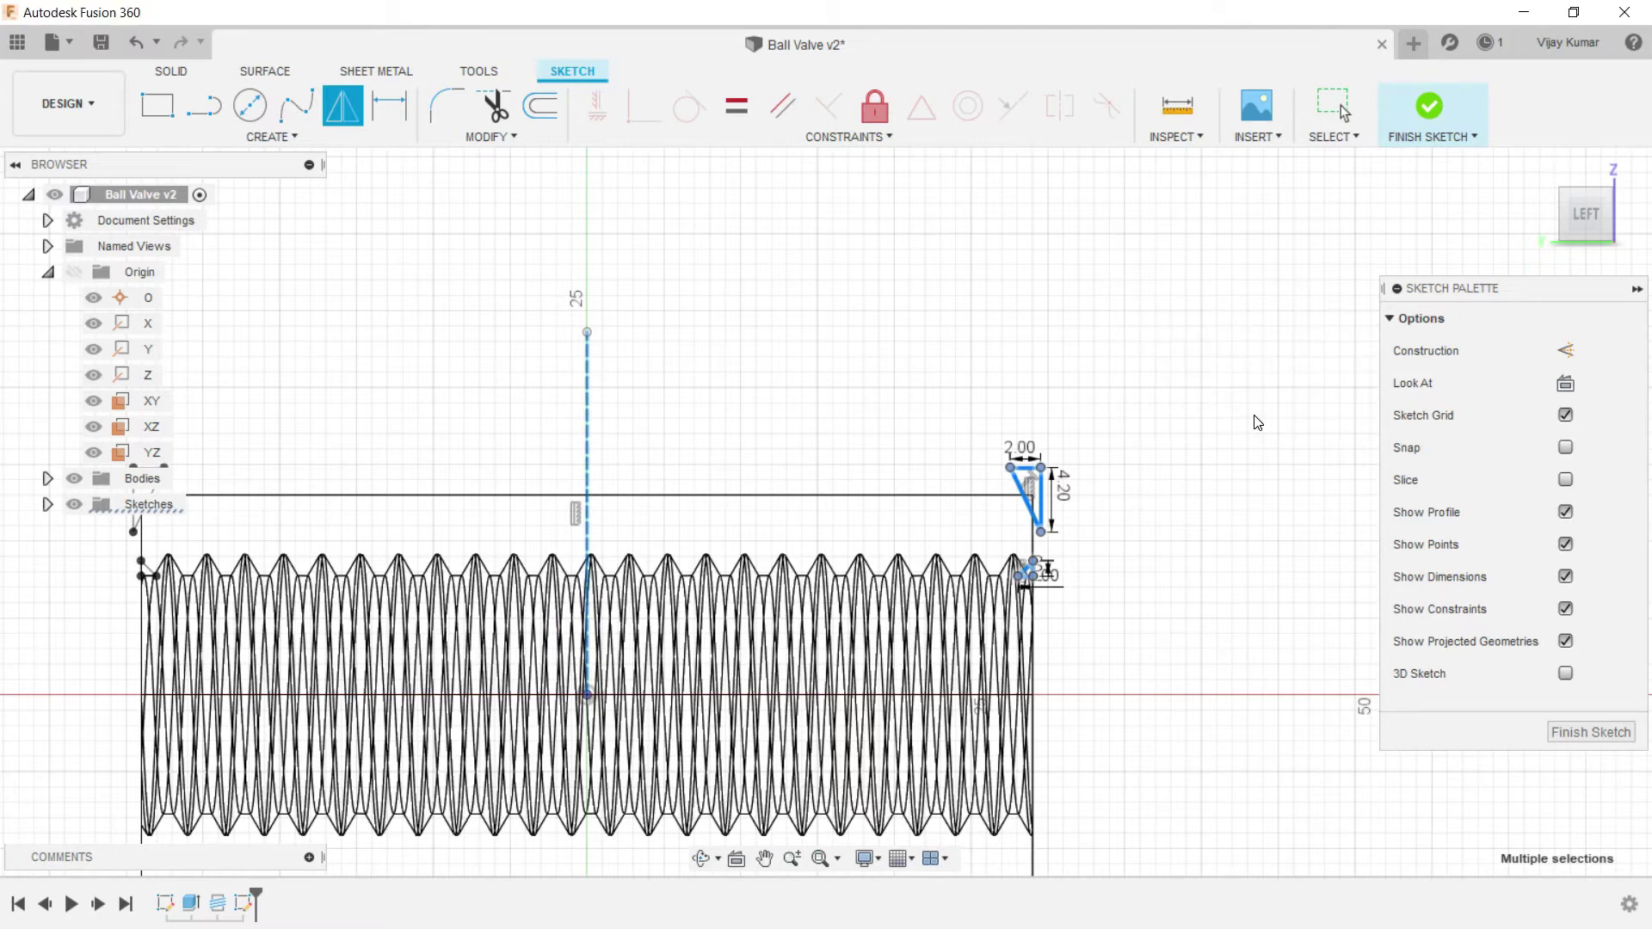
scroll(1069, 499, down, 2)
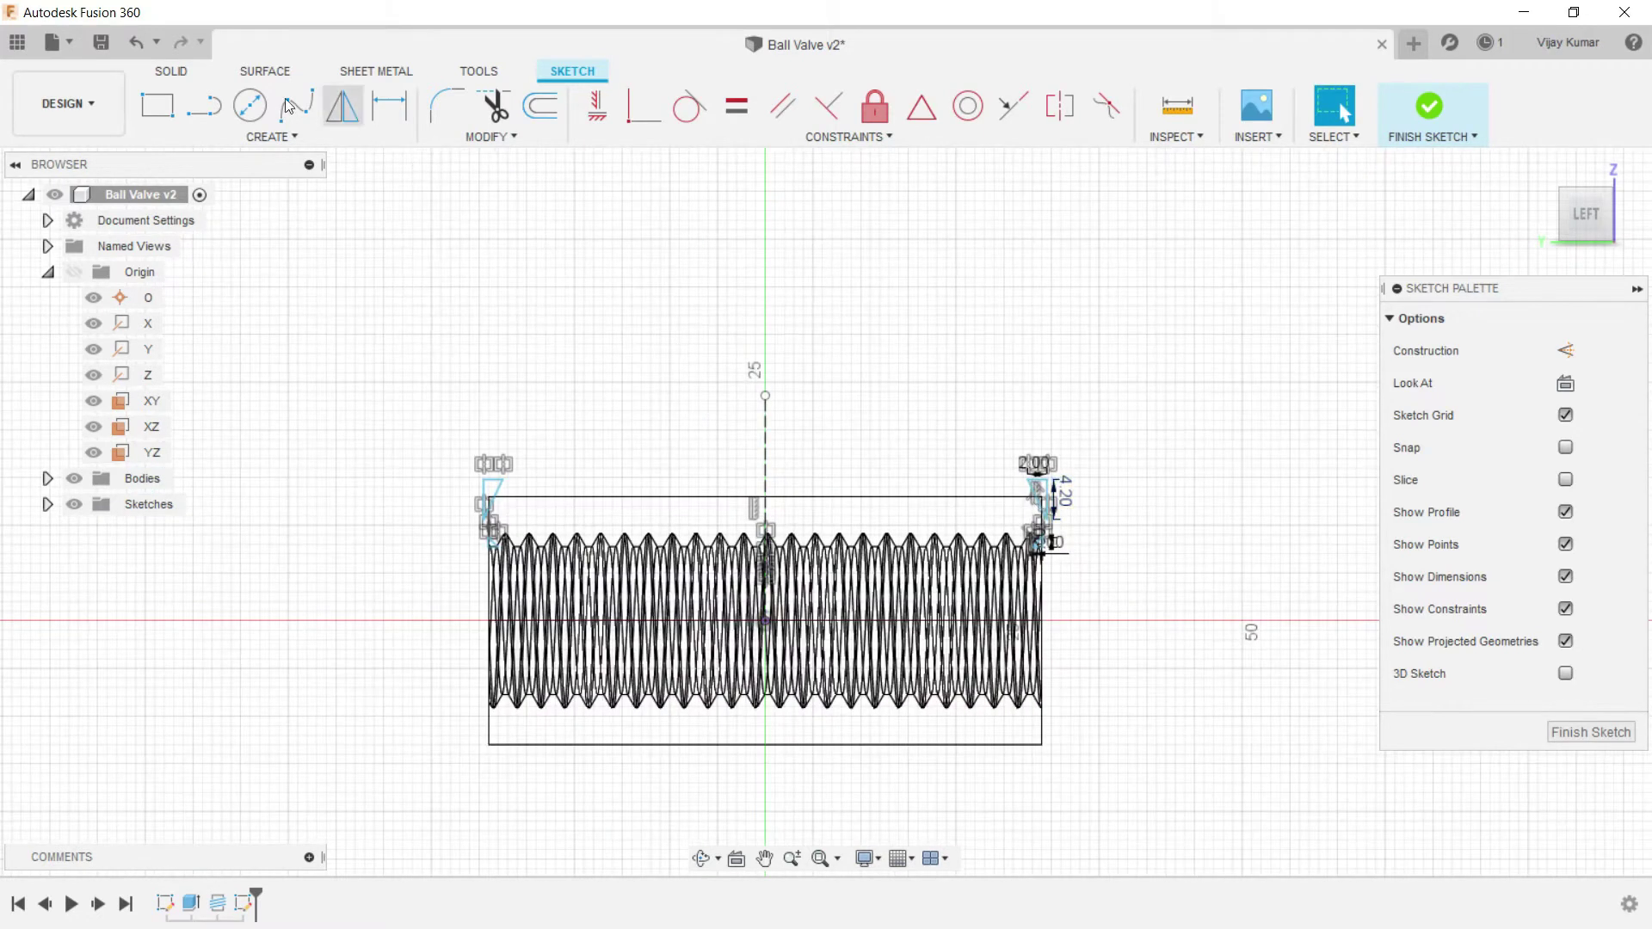
Step: Revolve all four triangular profiles 360 deg about the body's long axis as a cut at both ends
click(172, 70)
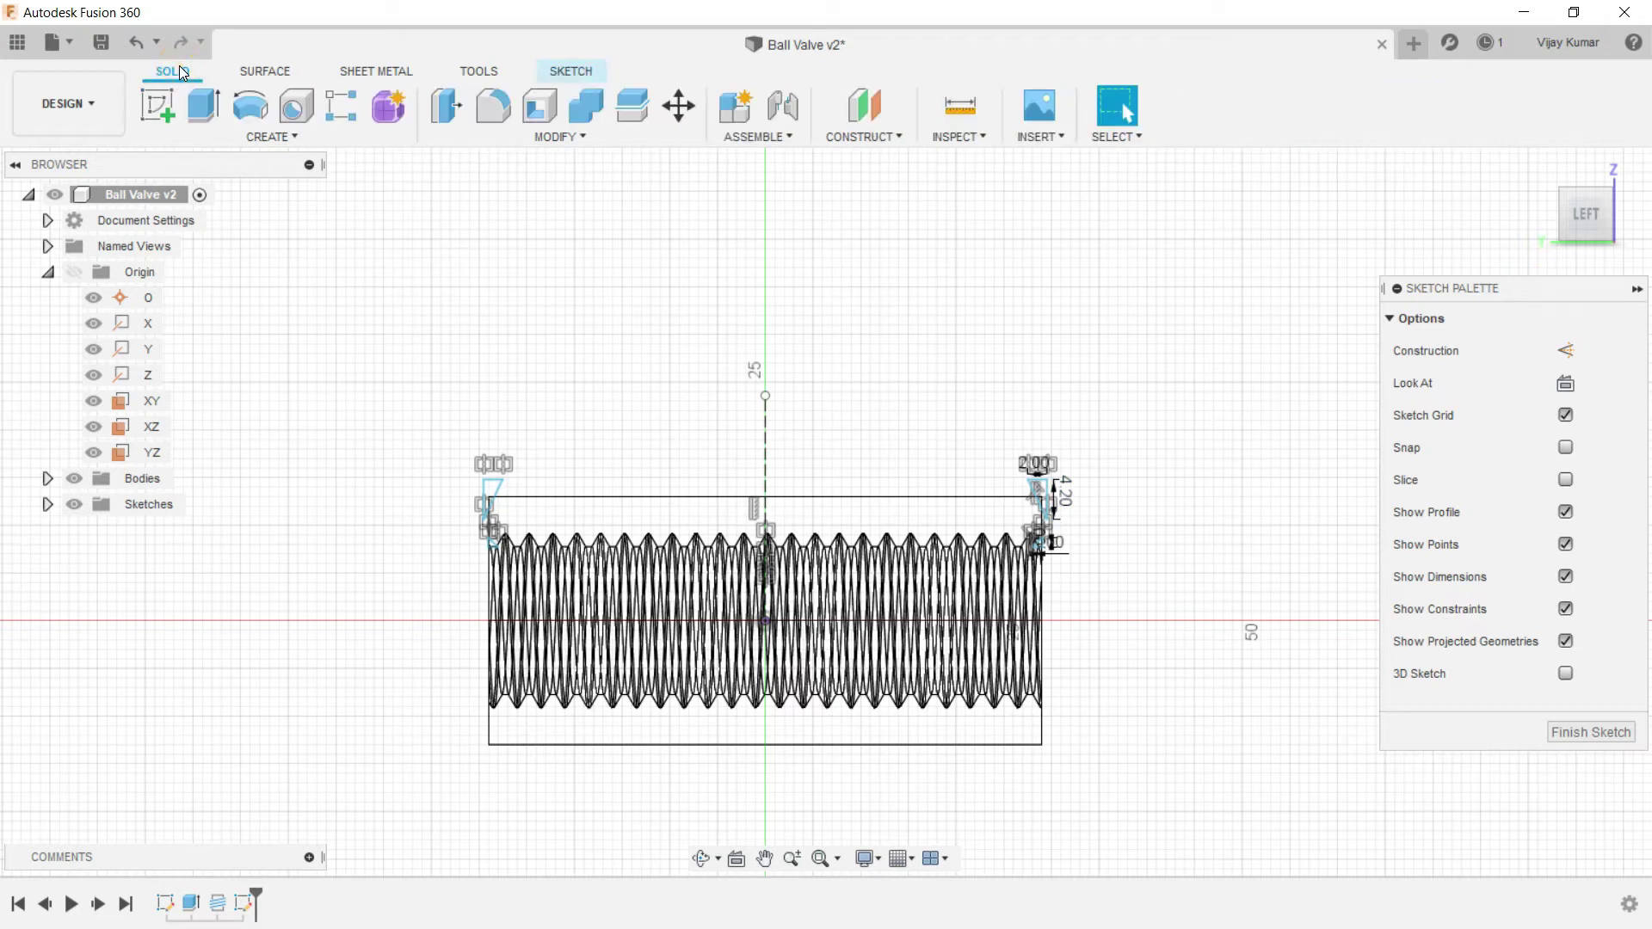
click(701, 856)
drag(739, 701, 330, 283)
right_click(331, 284)
key(Escape)
click(249, 110)
scroll(963, 383, up, 5)
click(962, 378)
click(961, 504)
scroll(961, 514, down, 5)
scroll(400, 355, up, 3)
click(398, 354)
click(387, 449)
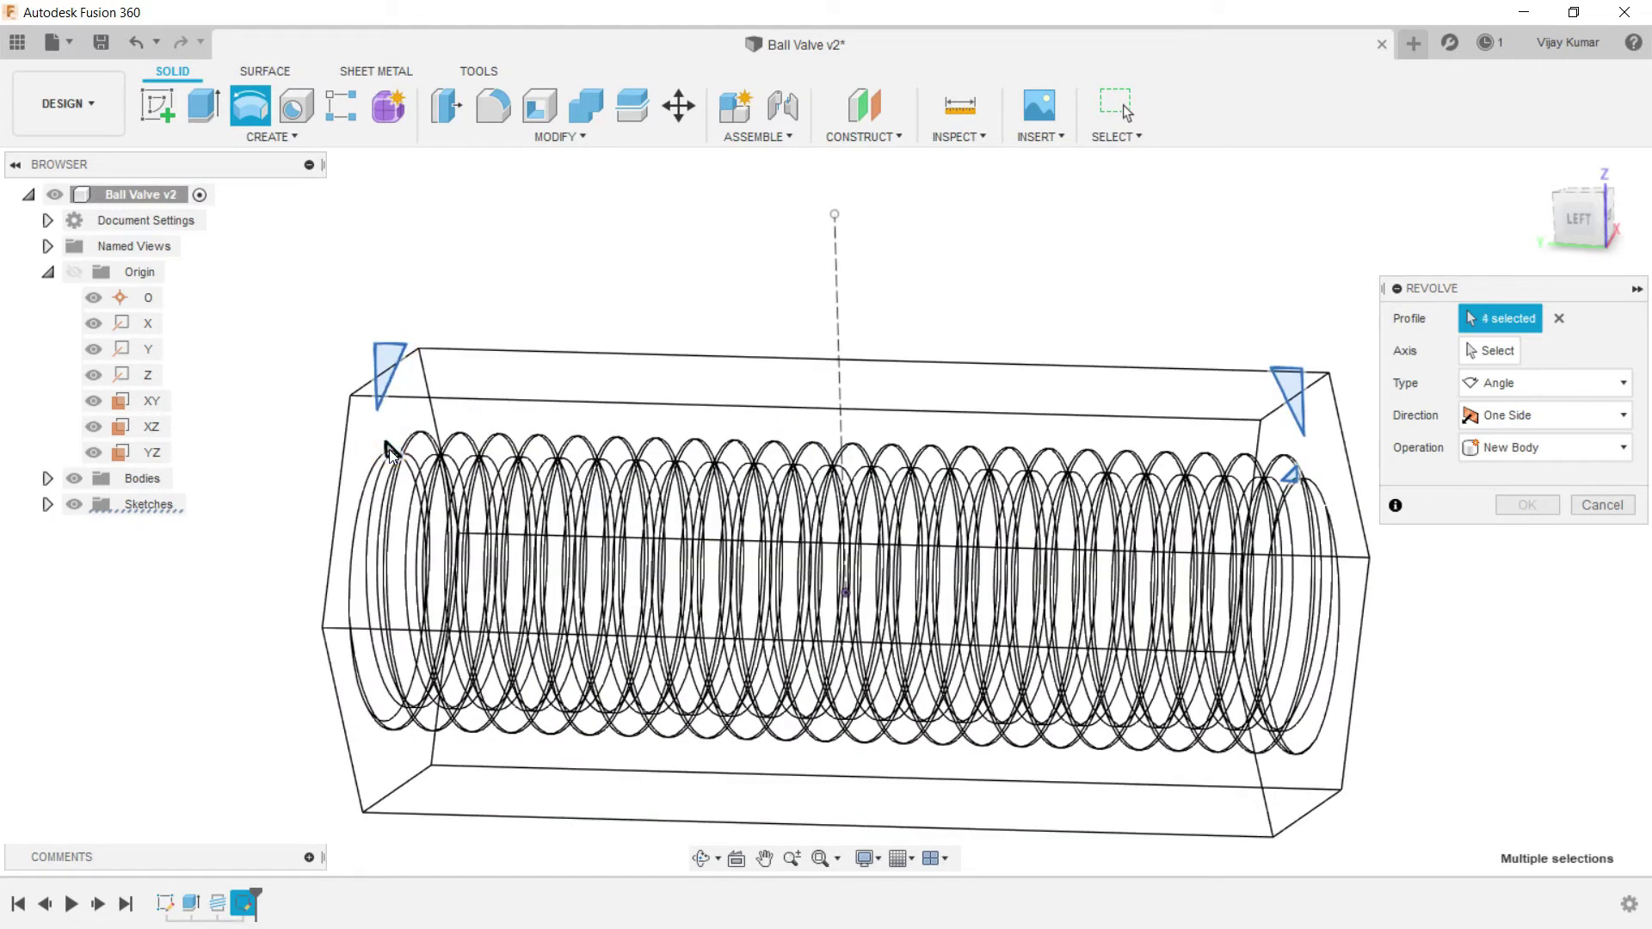
scroll(869, 370, down, 3)
click(1514, 354)
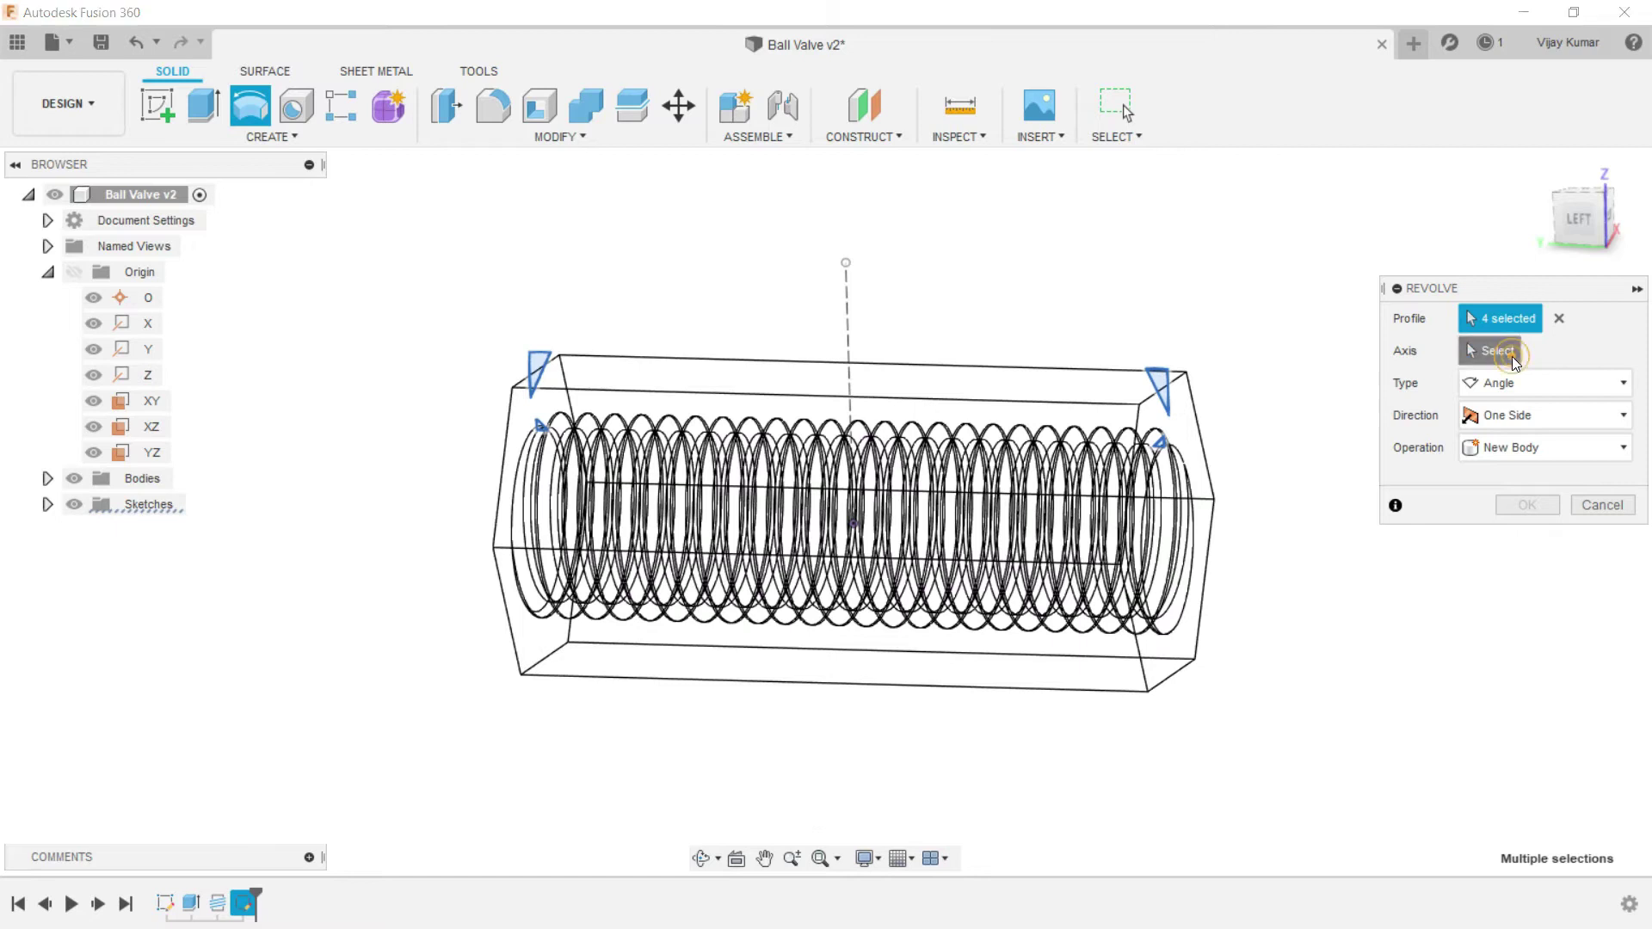
click(1183, 509)
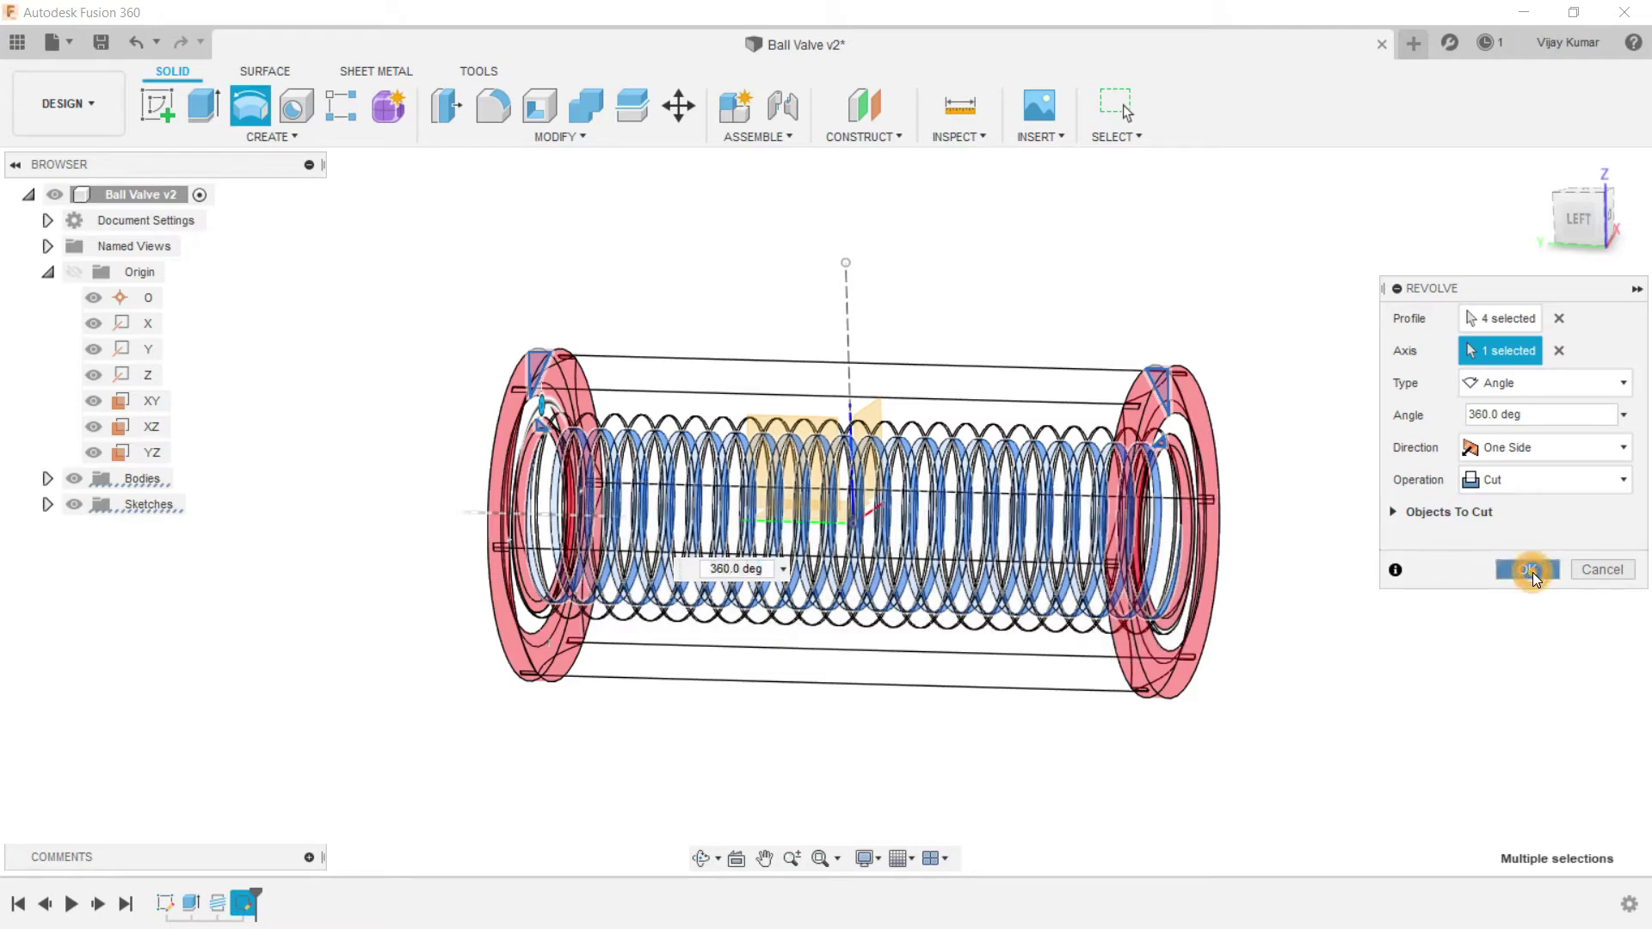
click(1527, 570)
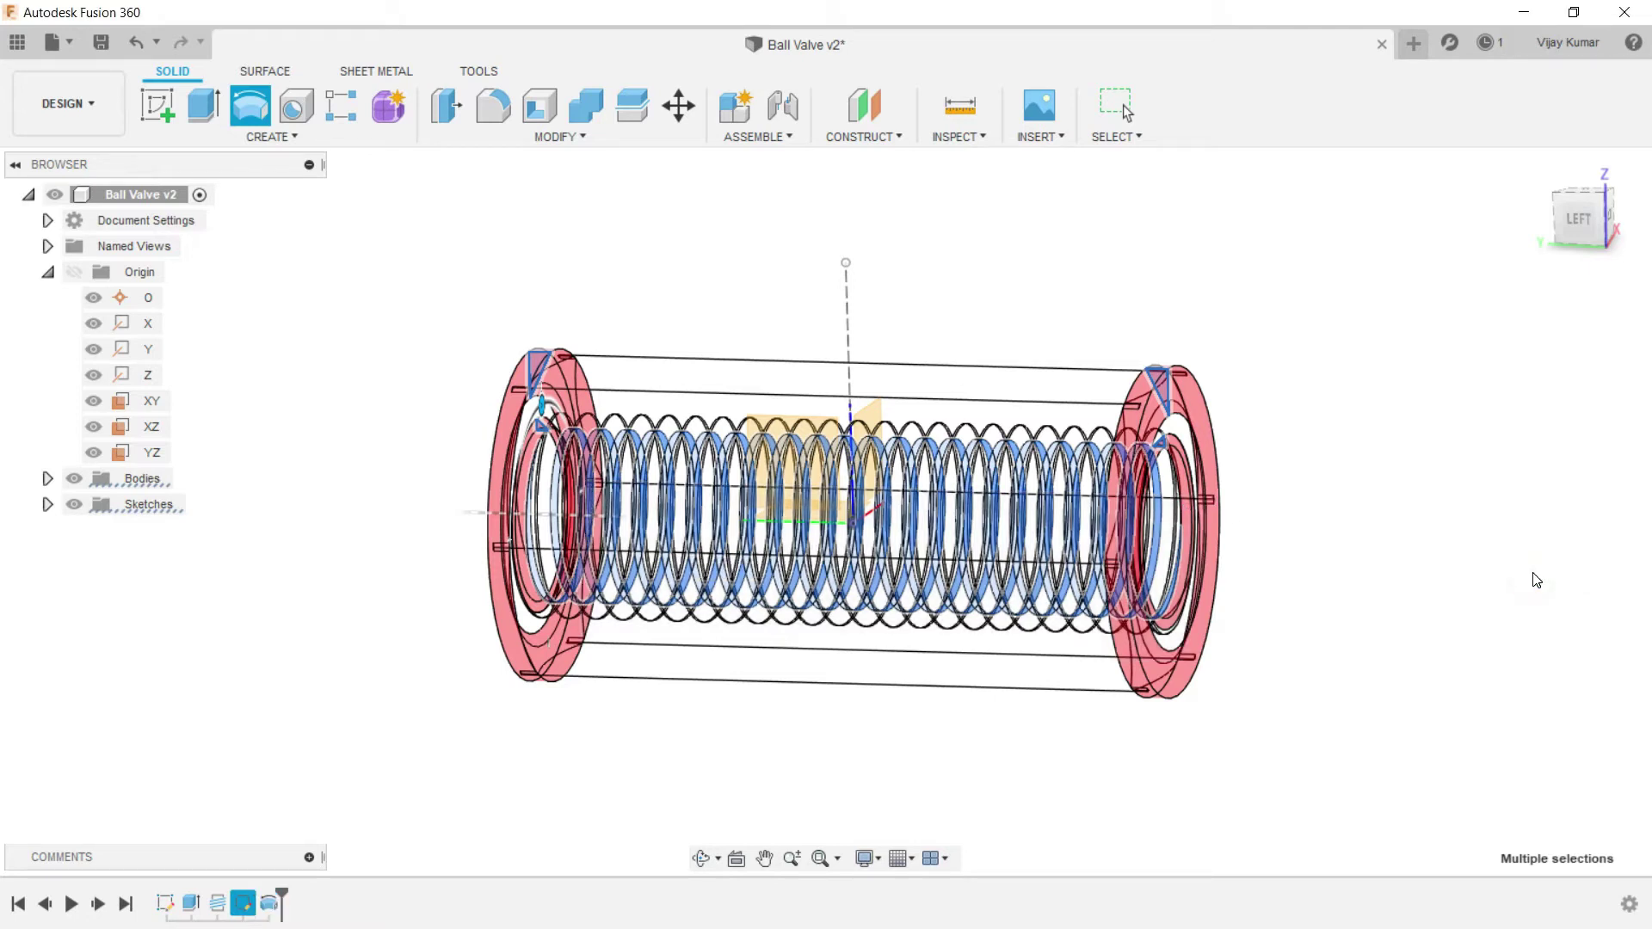
Step: Set the visual style to Shaded with Visible Edges Only
click(867, 858)
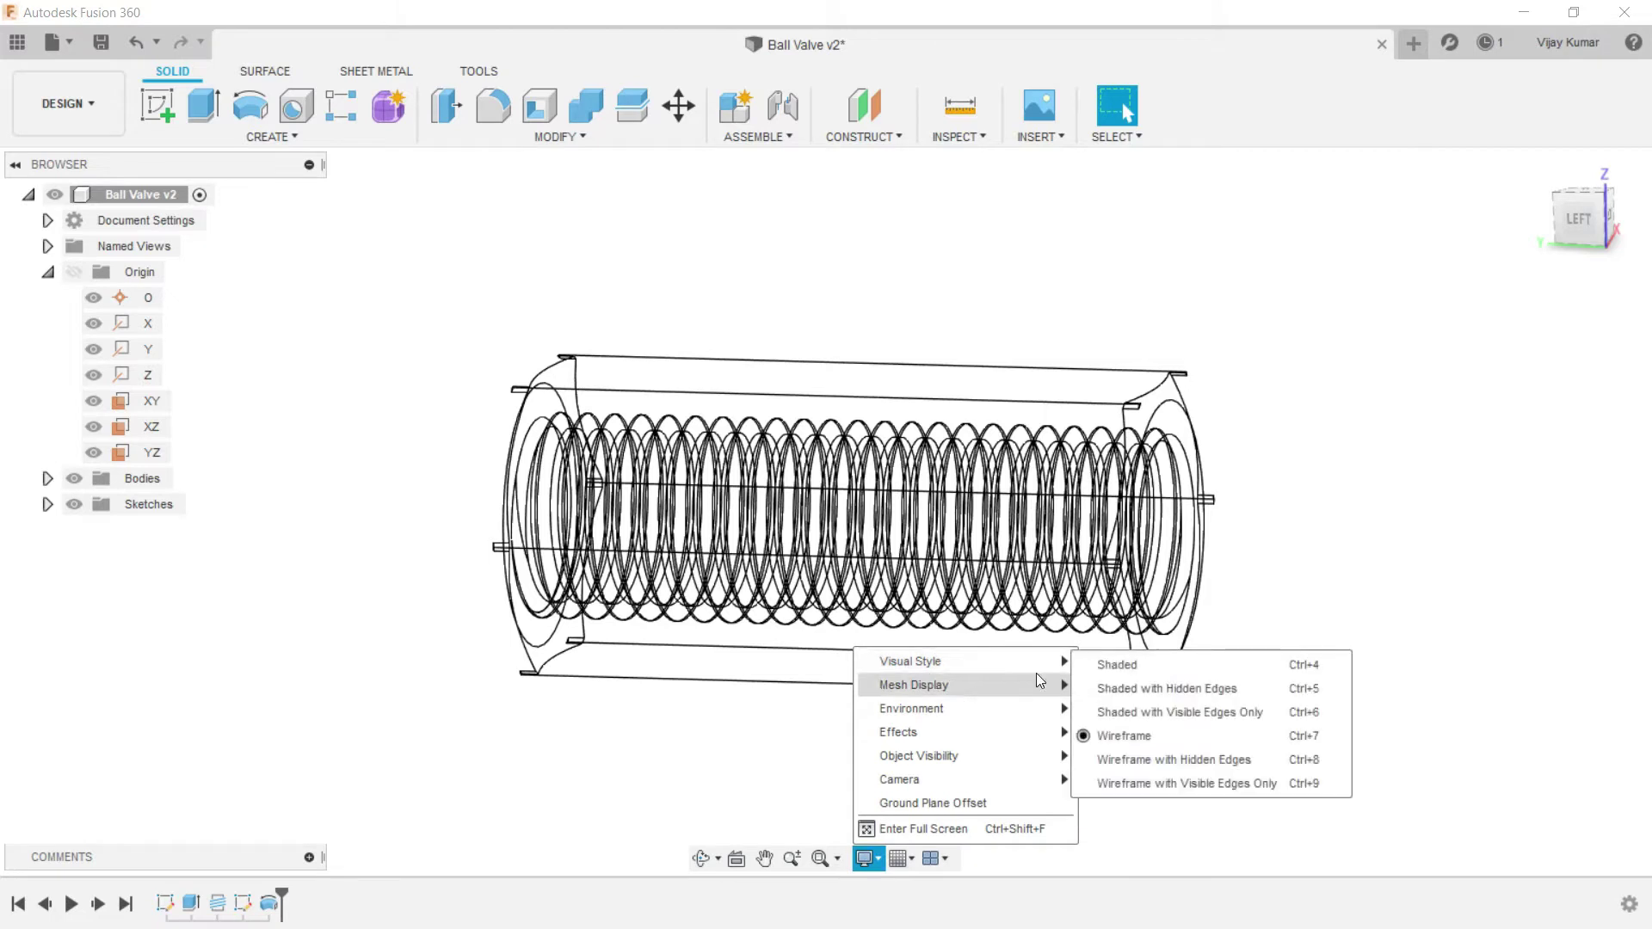
click(1116, 711)
click(1366, 603)
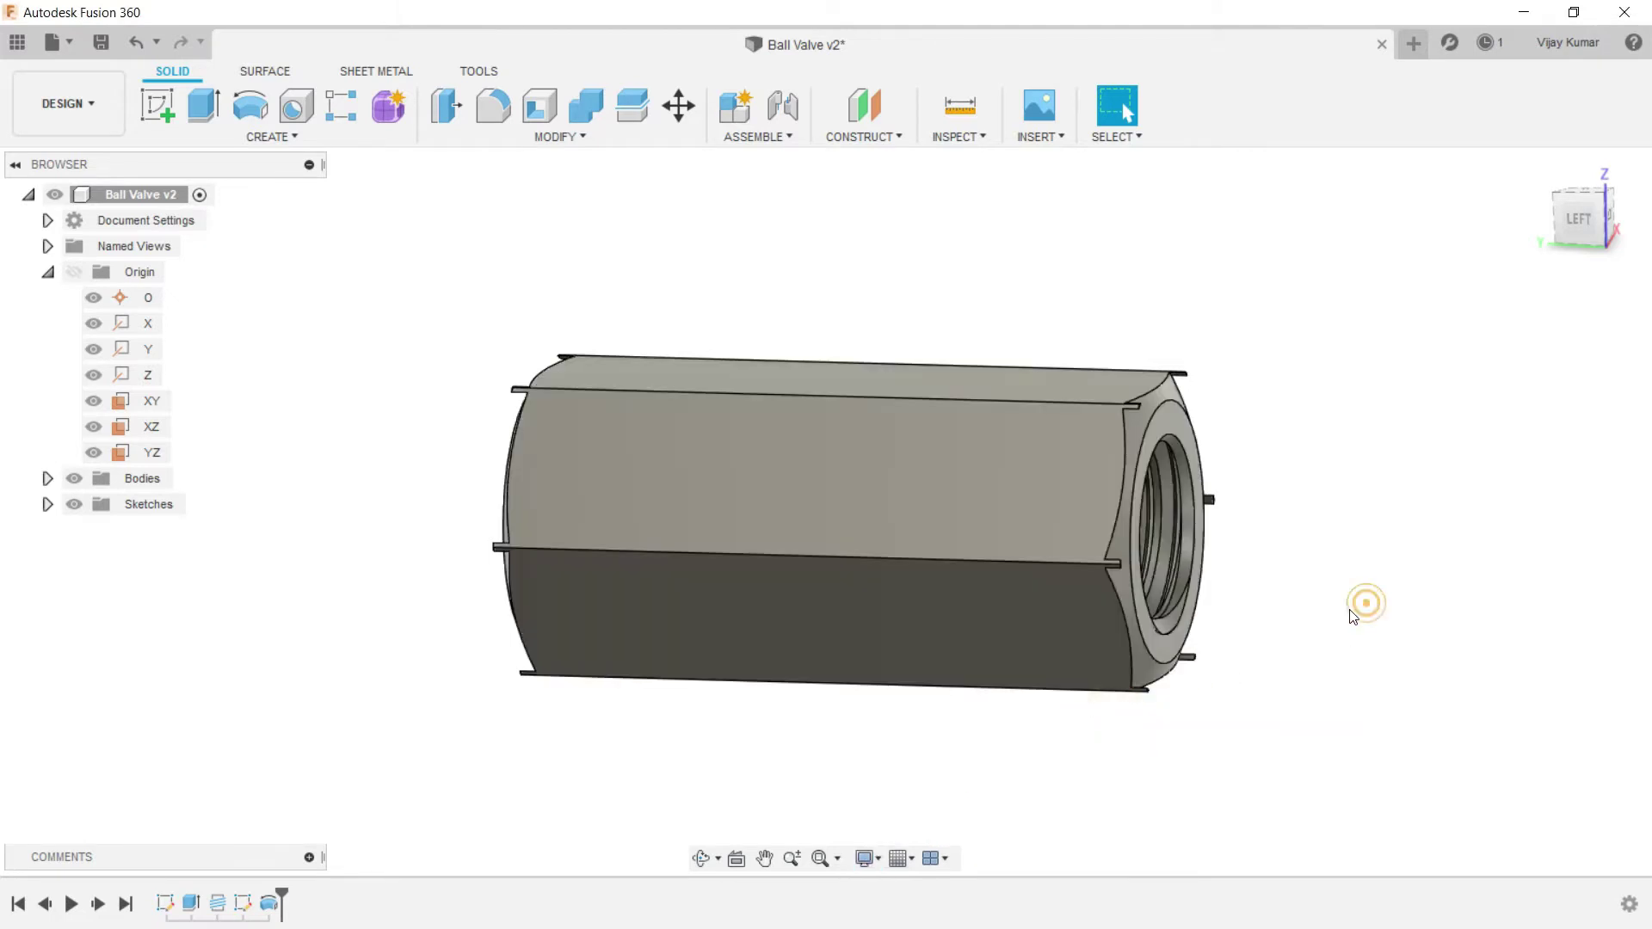
Step: Reopen the revolve's profile sketch and set the large corner triangle to 3 mm wide and 7 mm high
right_click(269, 902)
click(297, 678)
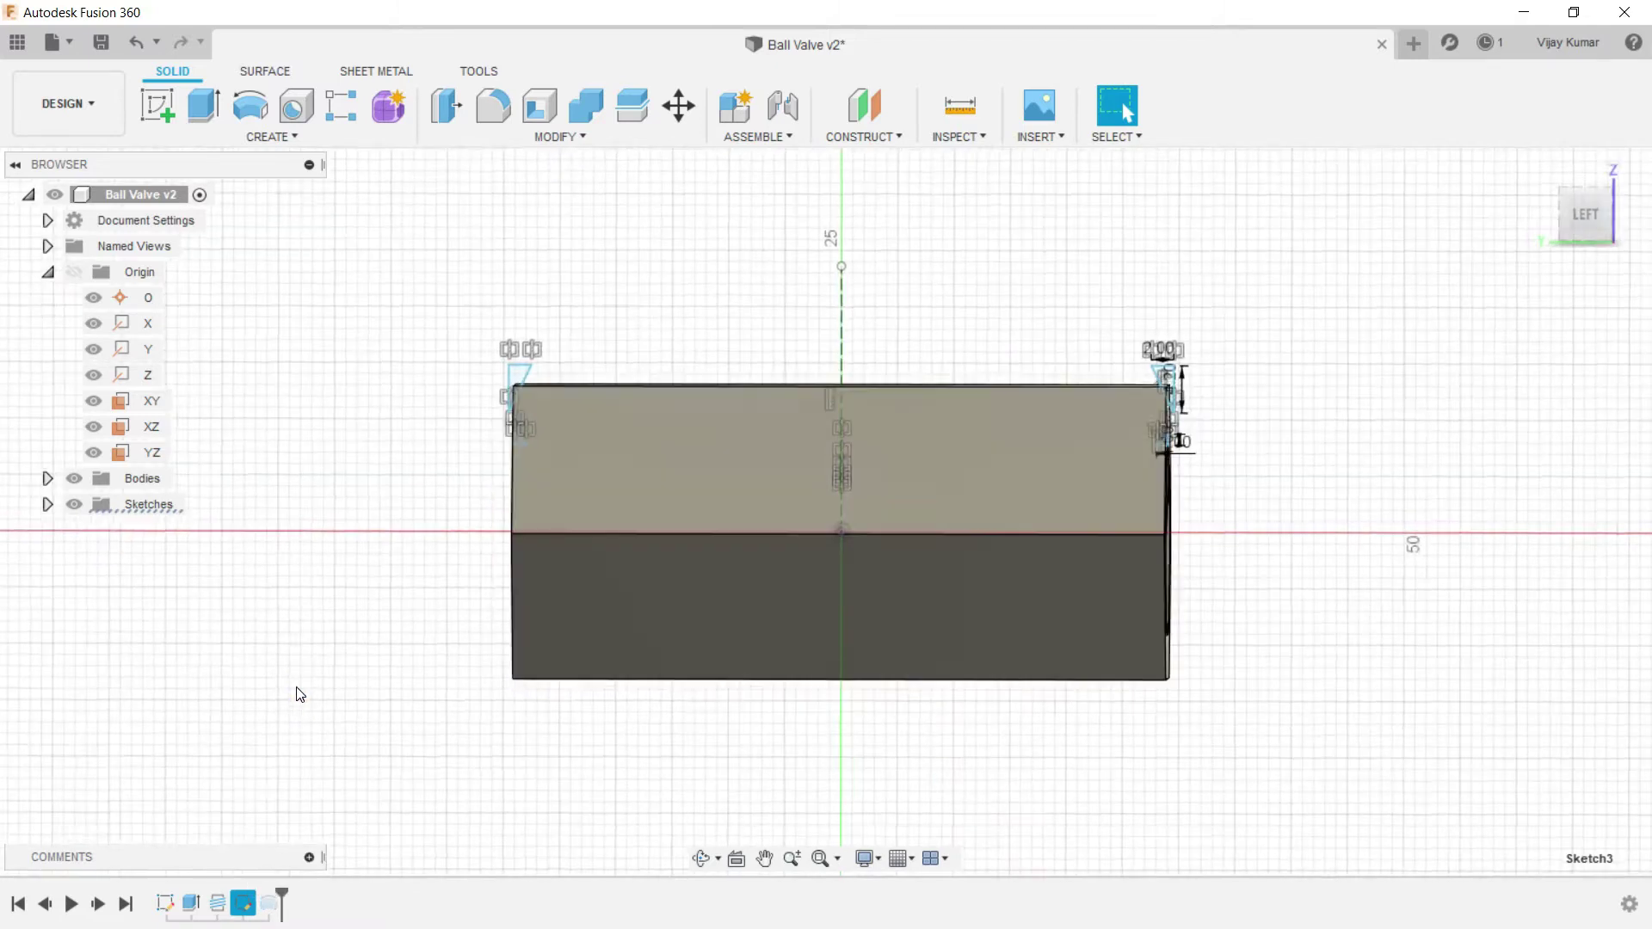
scroll(1180, 306, up, 5)
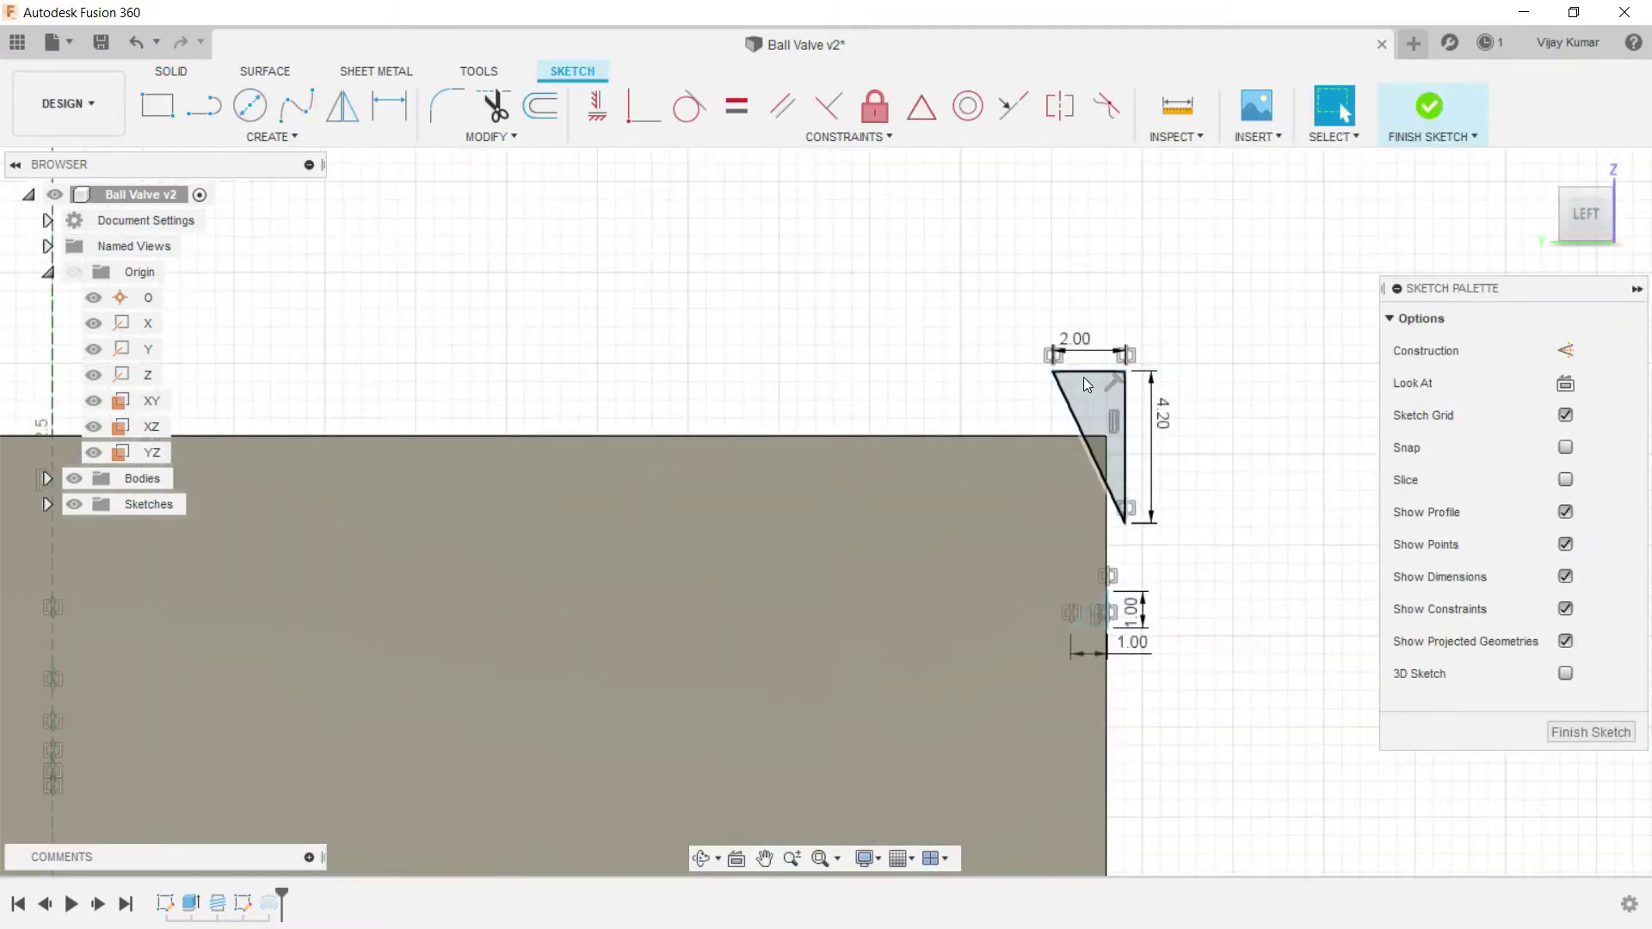
double_click(1085, 350)
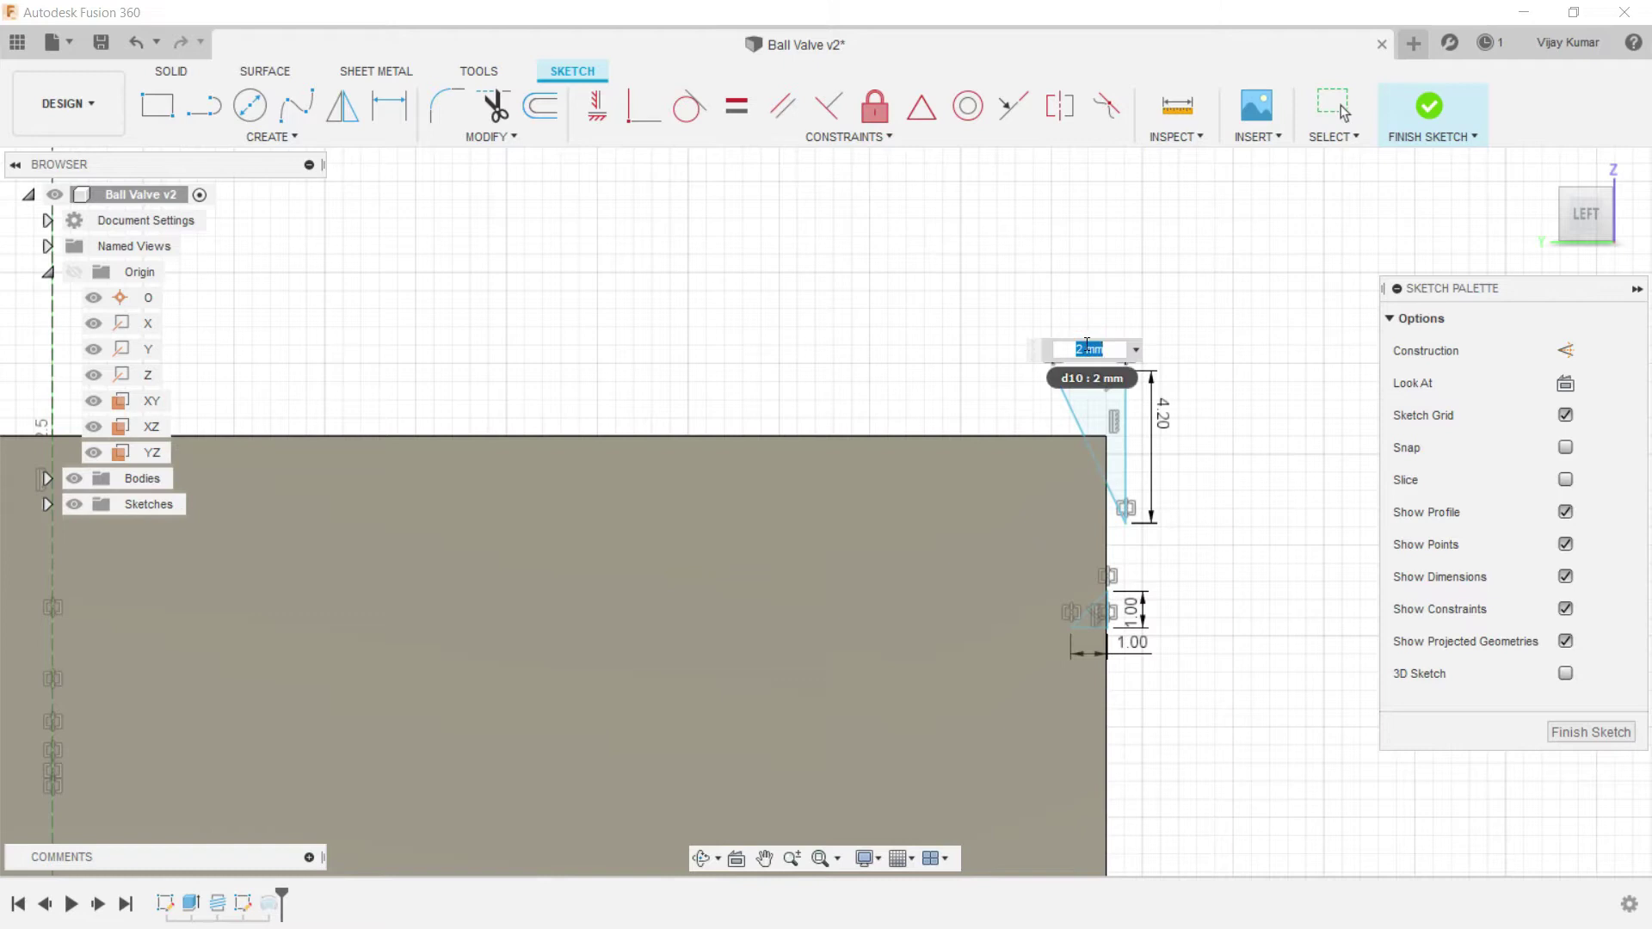
text(3)
key(Return)
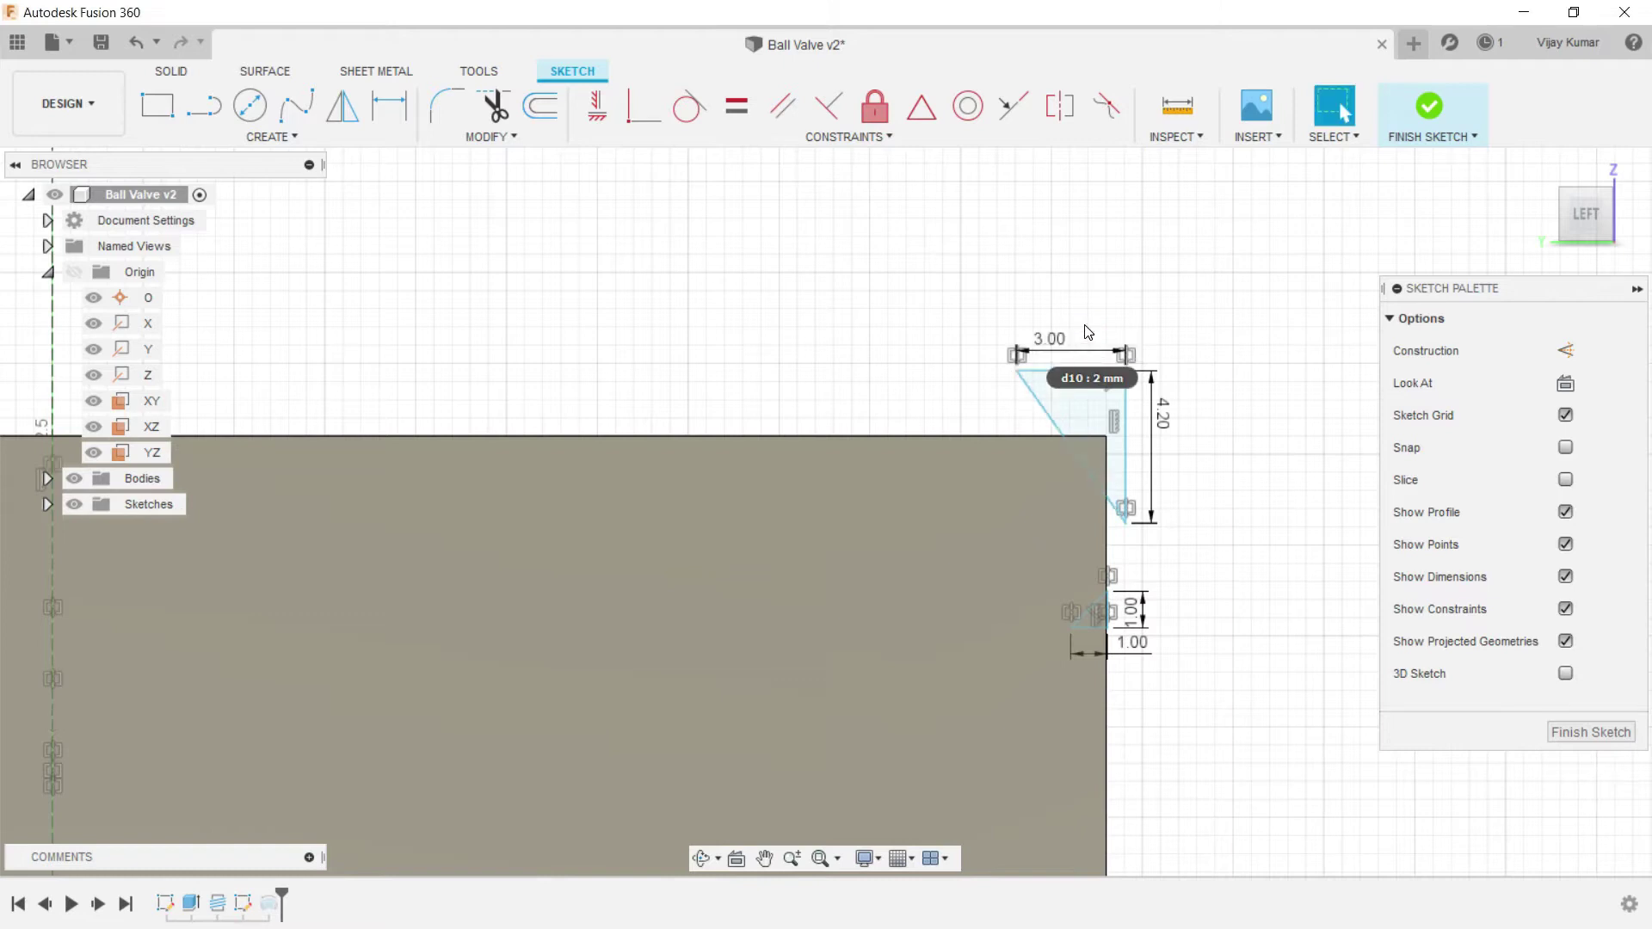
double_click(1163, 413)
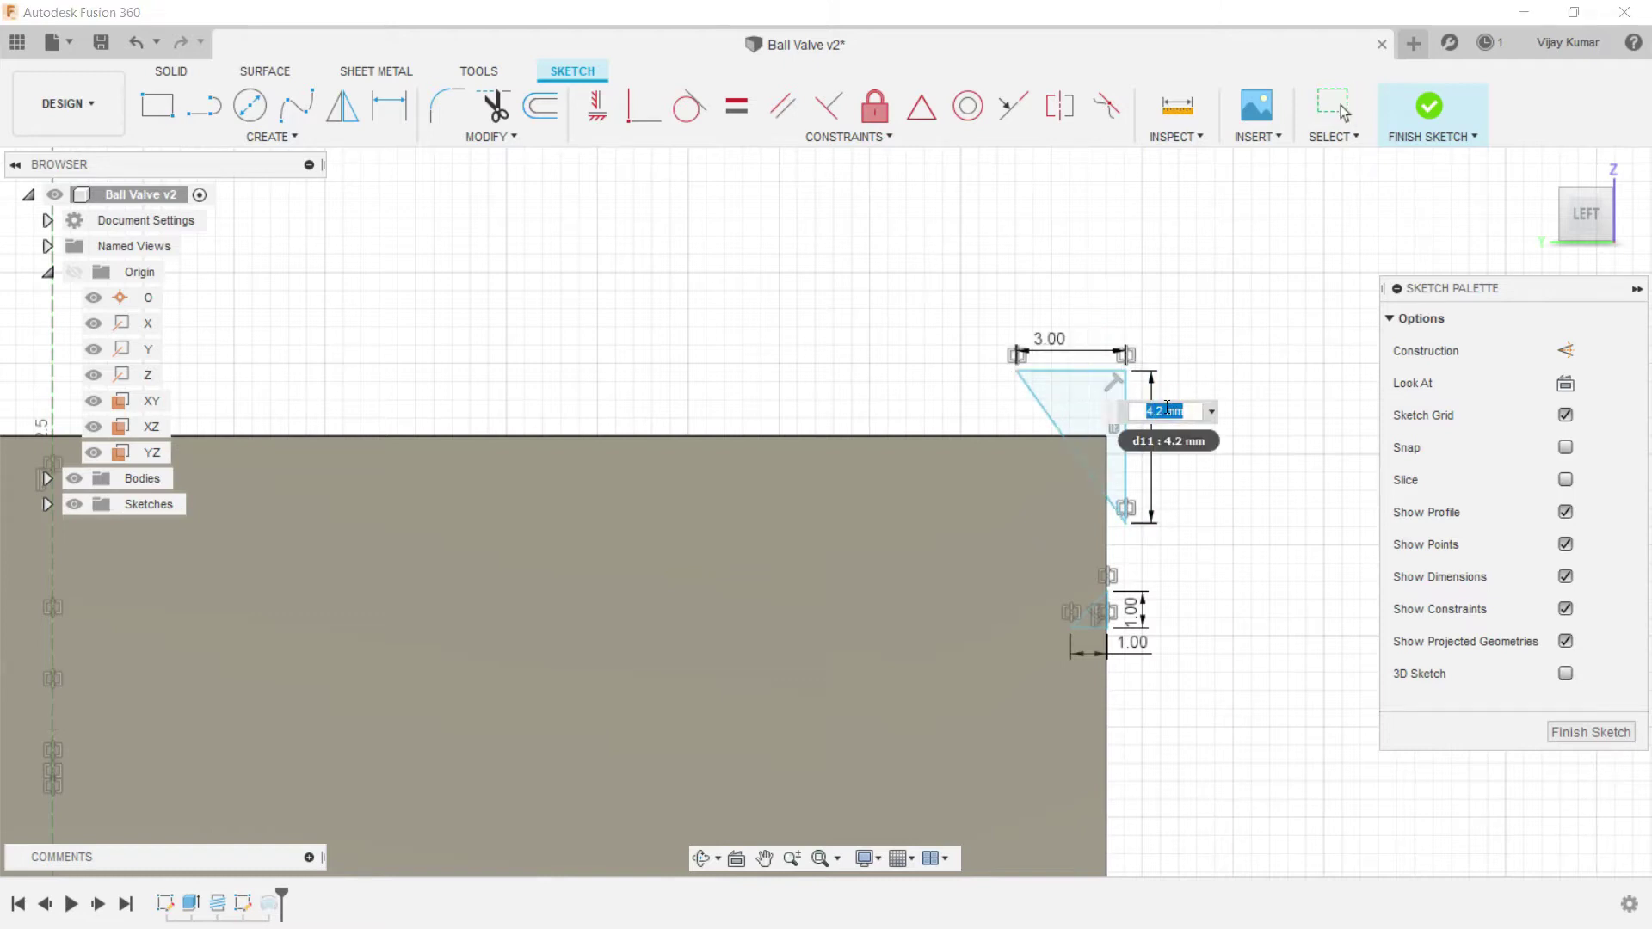
text(7)
key(Return)
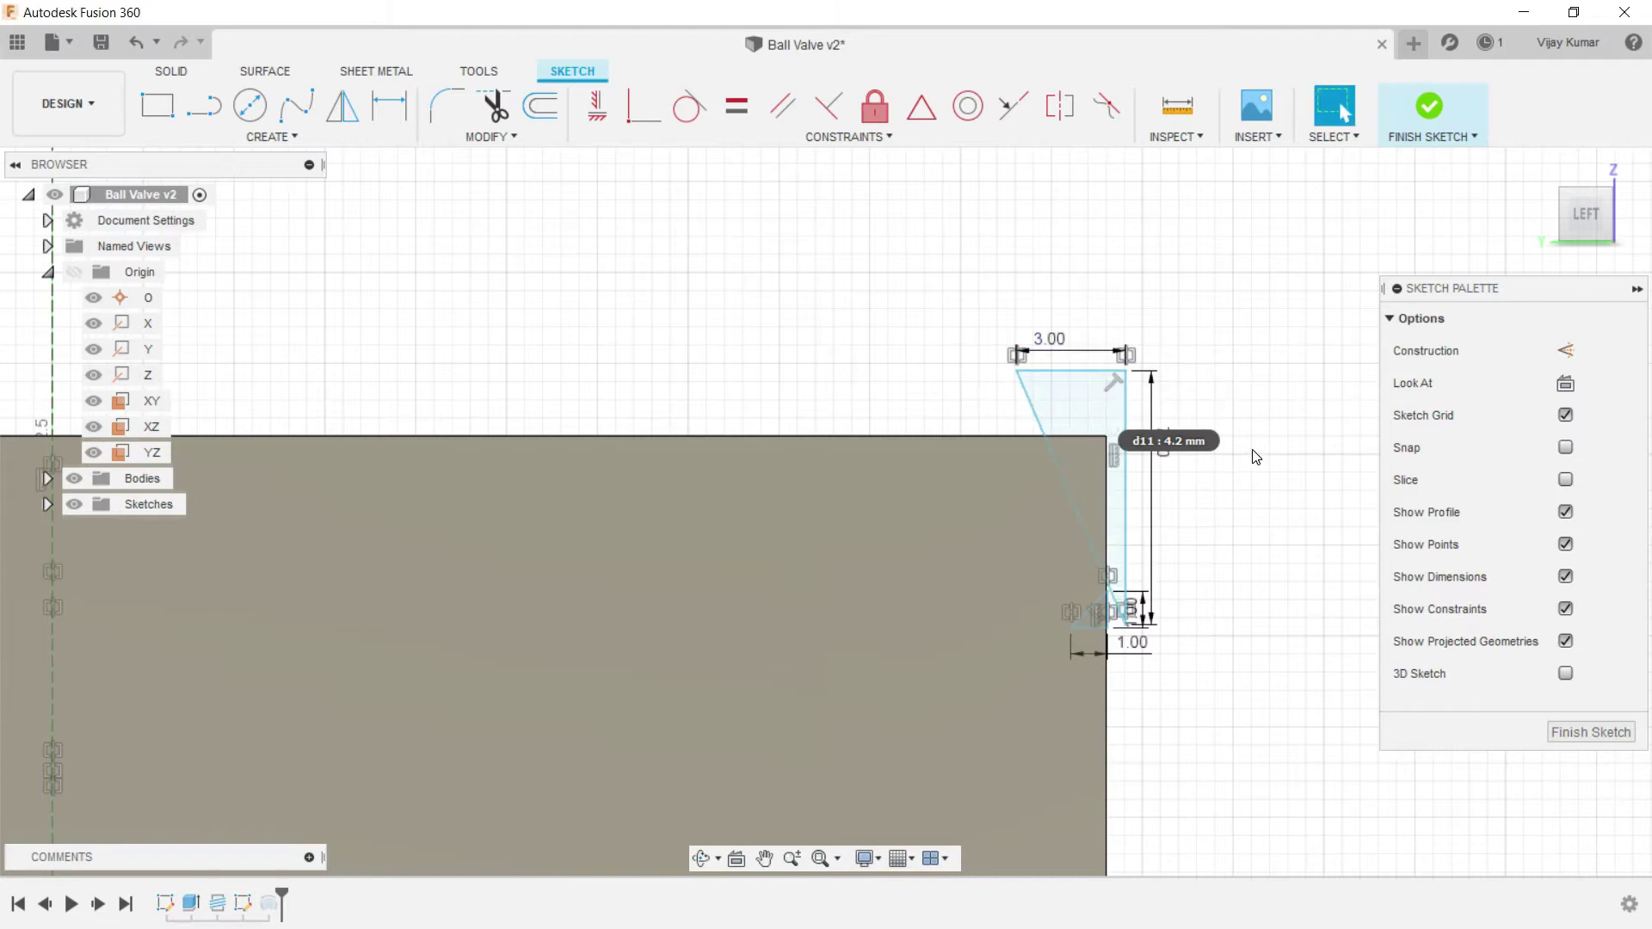
Step: Move the large triangle upward, keeping its vertical side just outside the body's end face, and finish the sketch
click(1137, 356)
drag(1138, 355, 1129, 331)
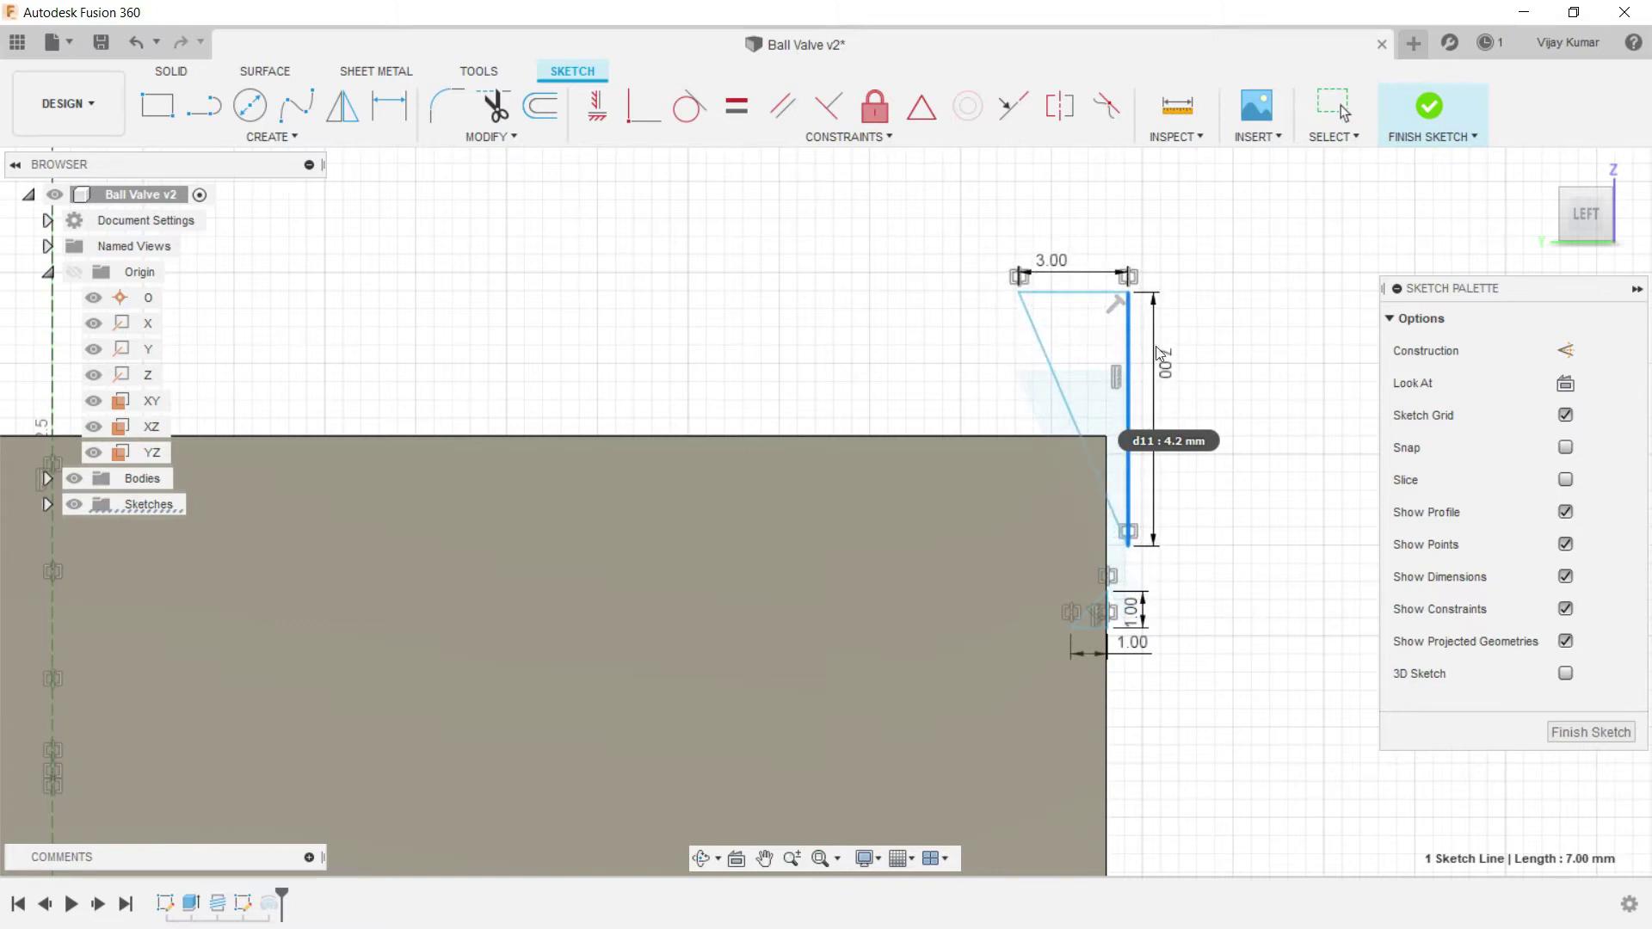
click(1590, 732)
scroll(1249, 646, down, 3)
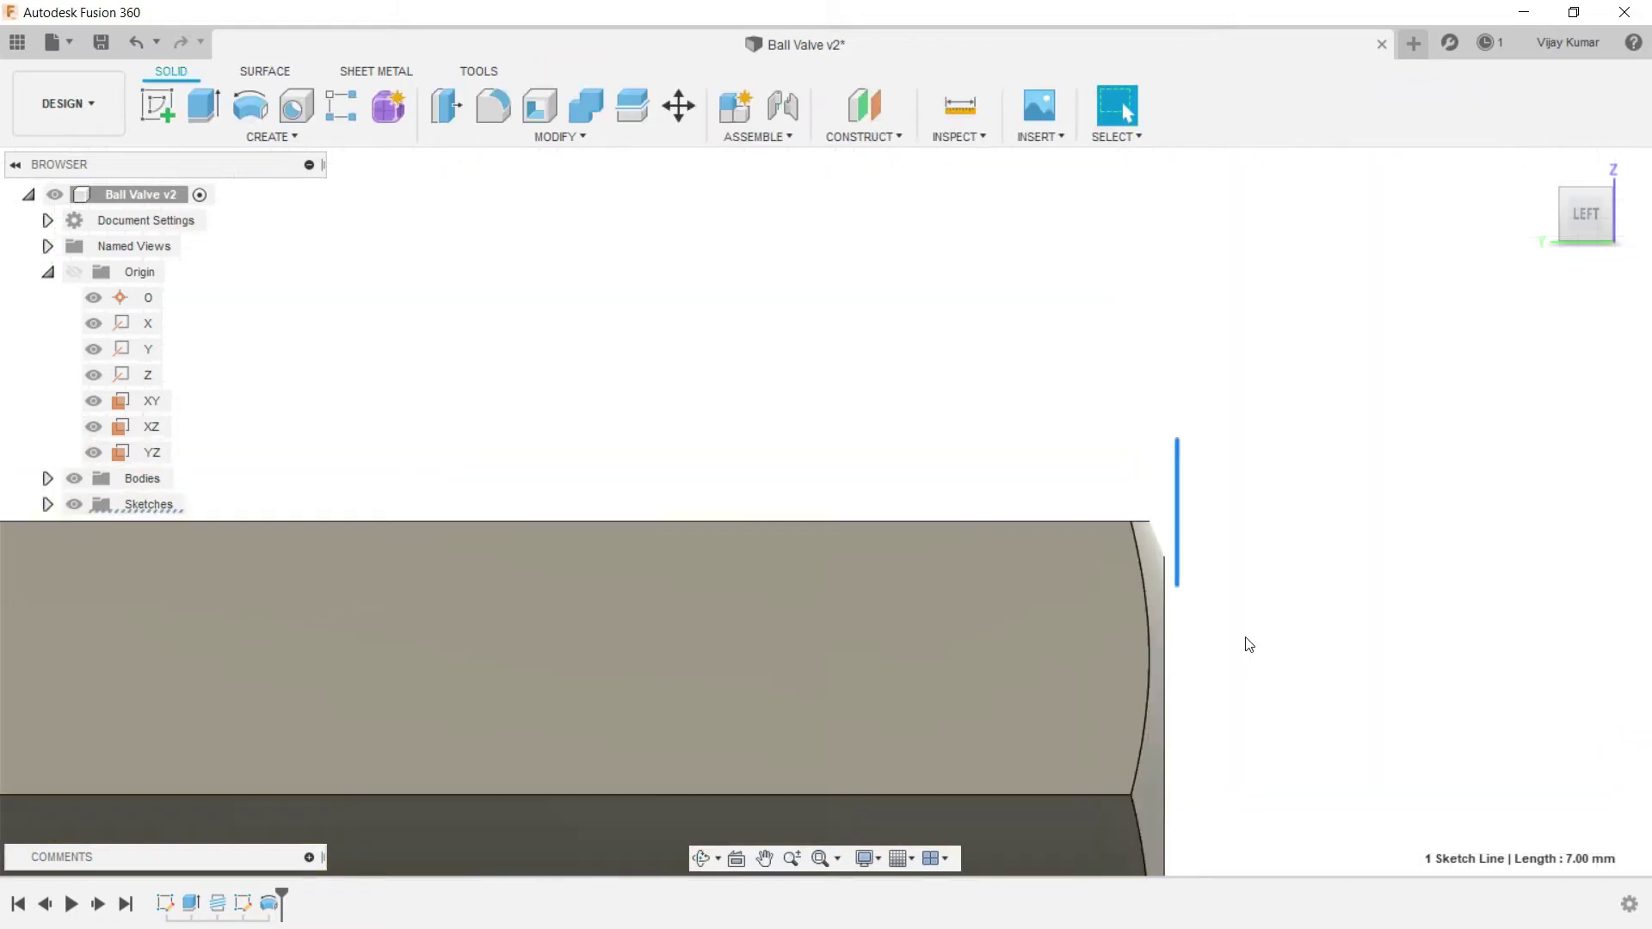
scroll(1249, 645, down, 5)
click(700, 858)
drag(868, 578, 1109, 748)
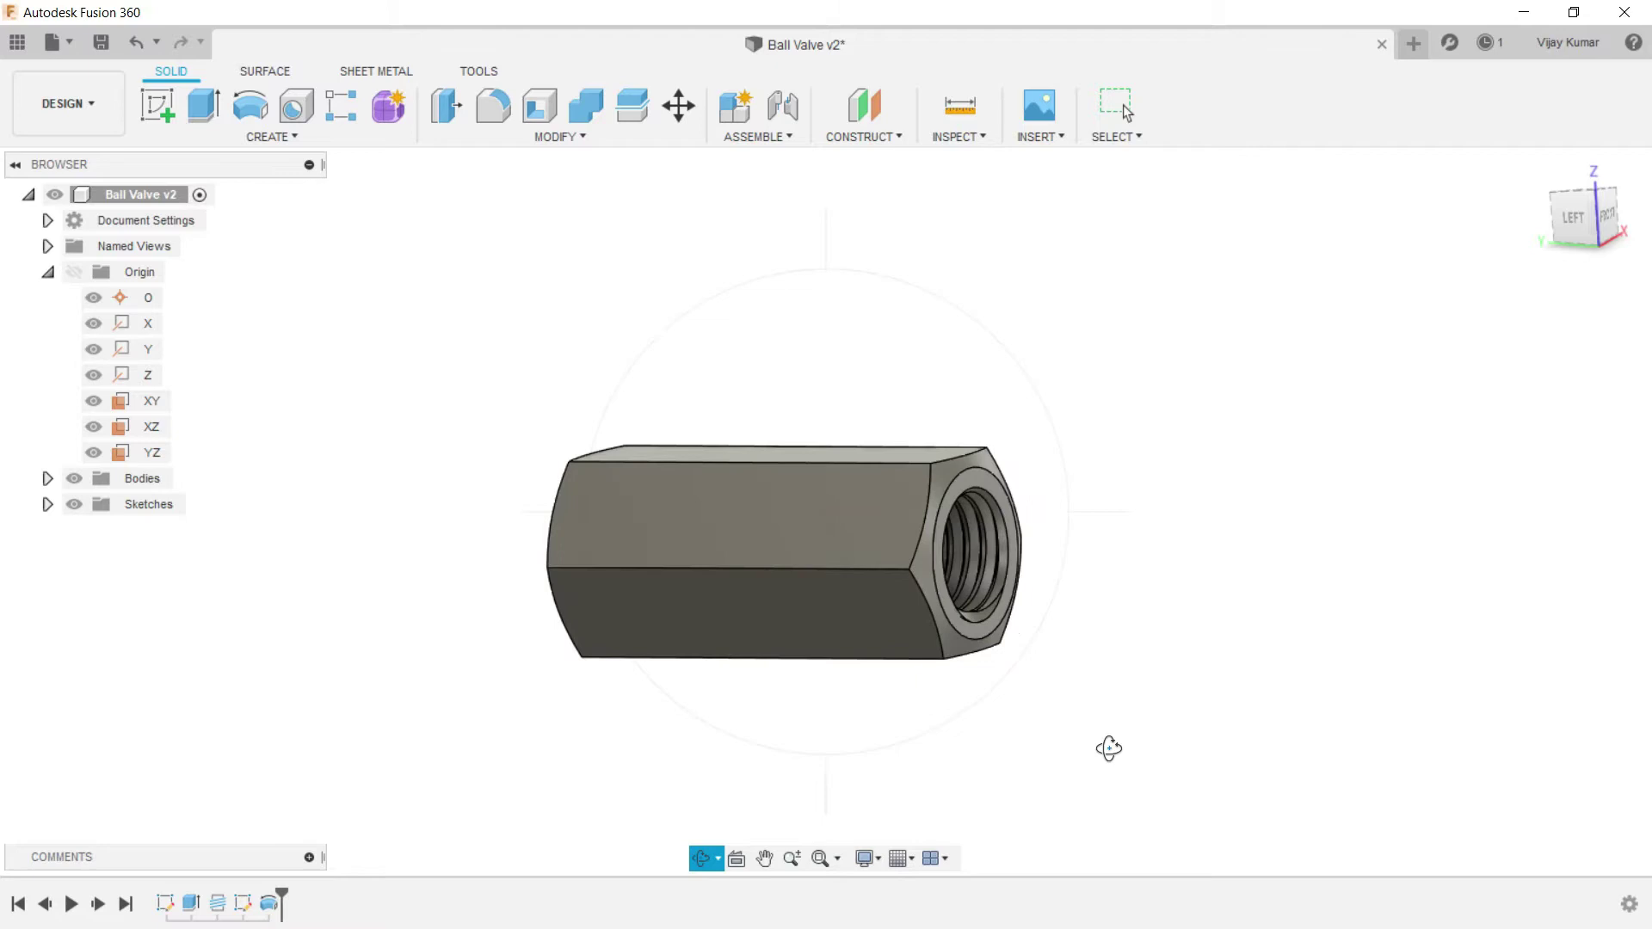
key(Escape)
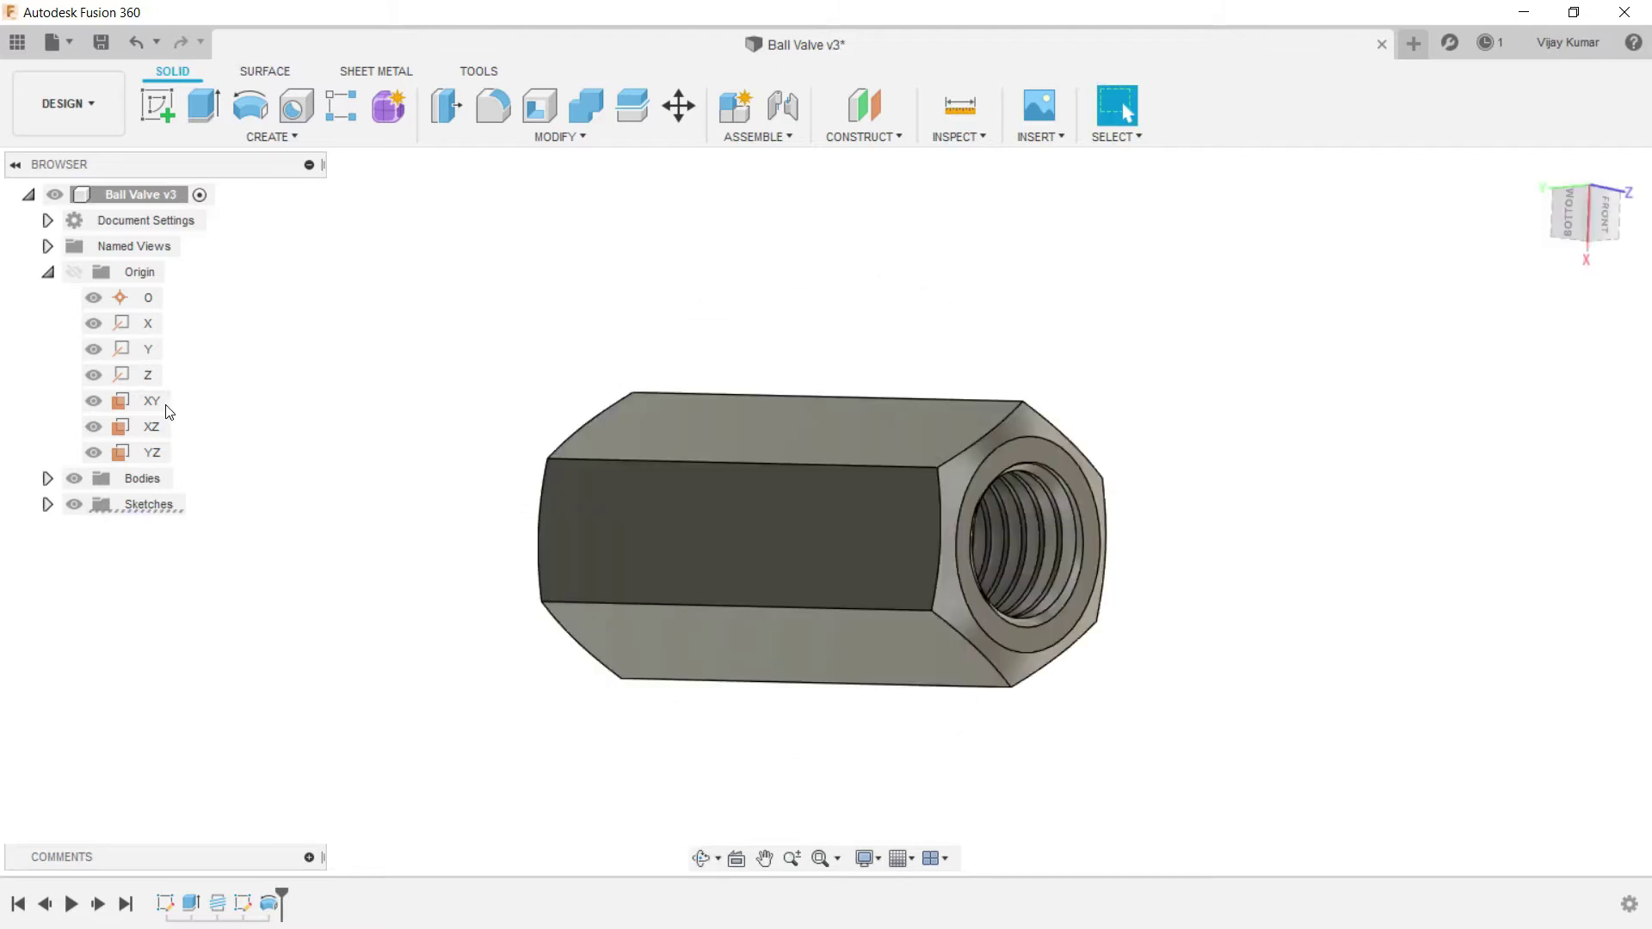
Step: Start a new sketch on the XY origin plane
click(159, 402)
click(163, 111)
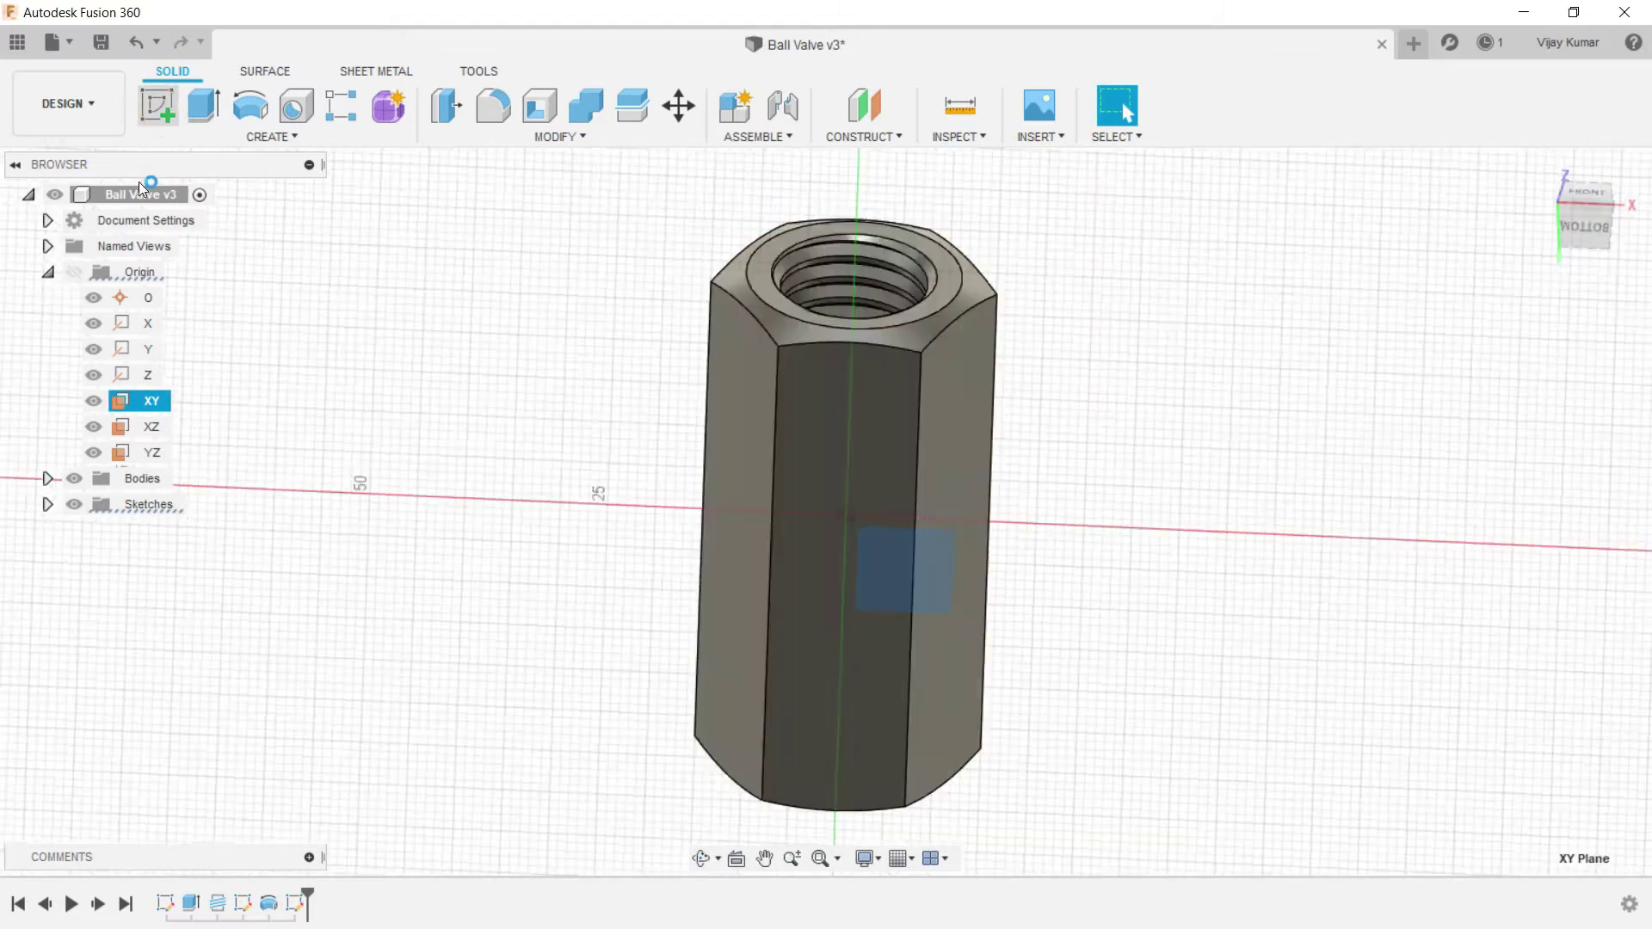
click(712, 859)
click(720, 830)
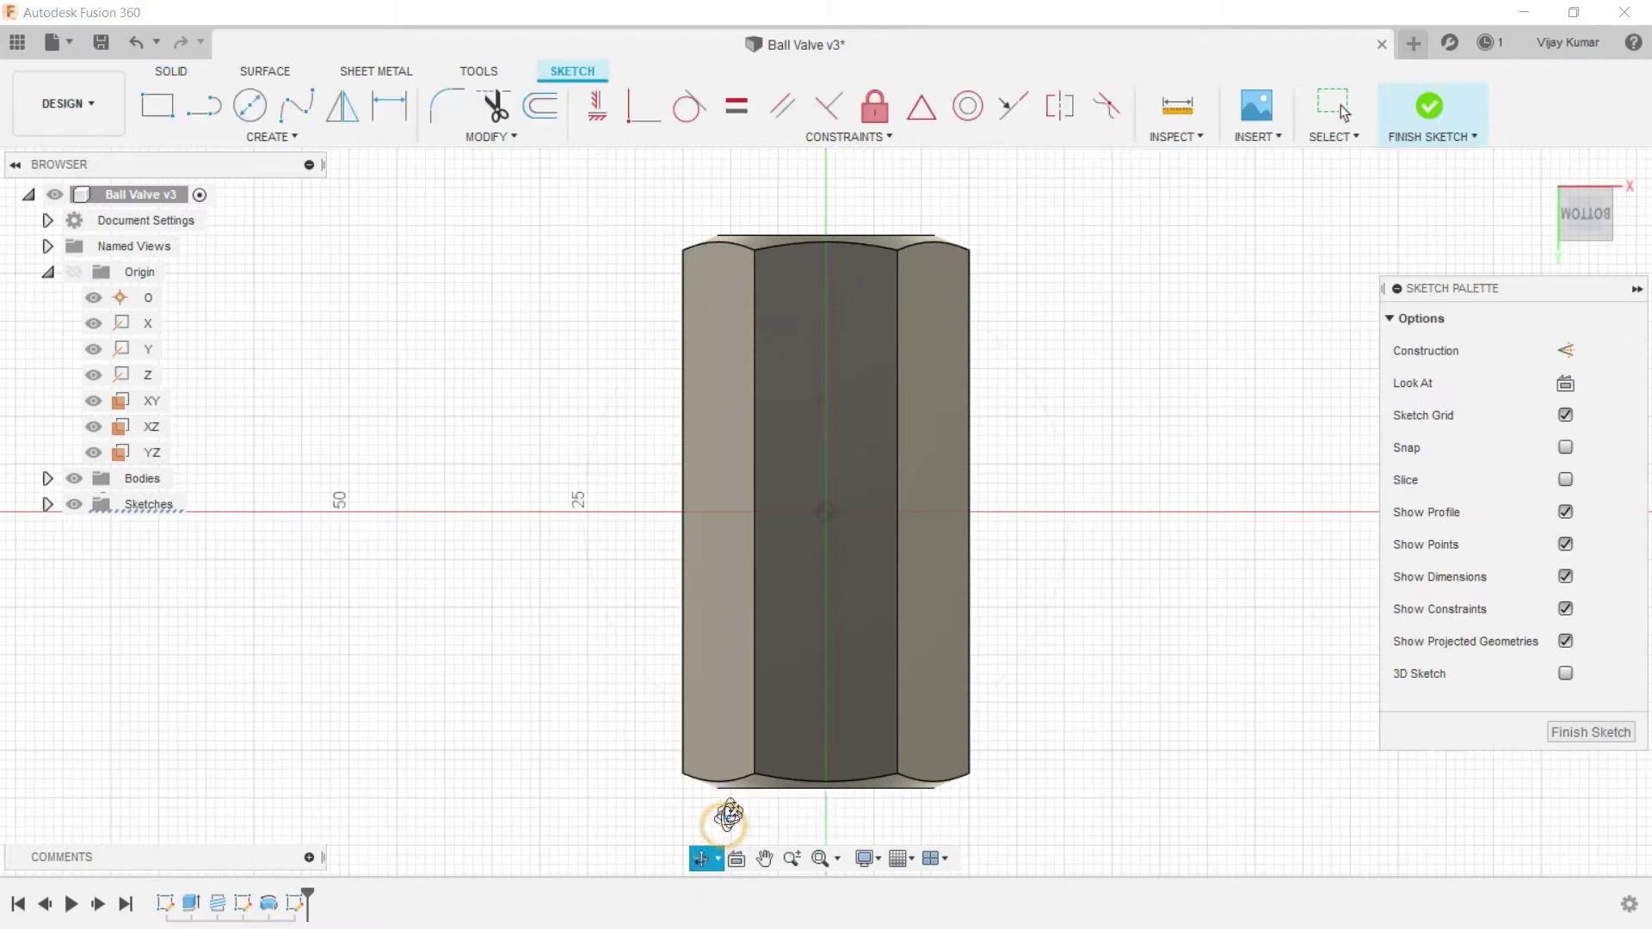
drag(668, 701, 615, 411)
key(Escape)
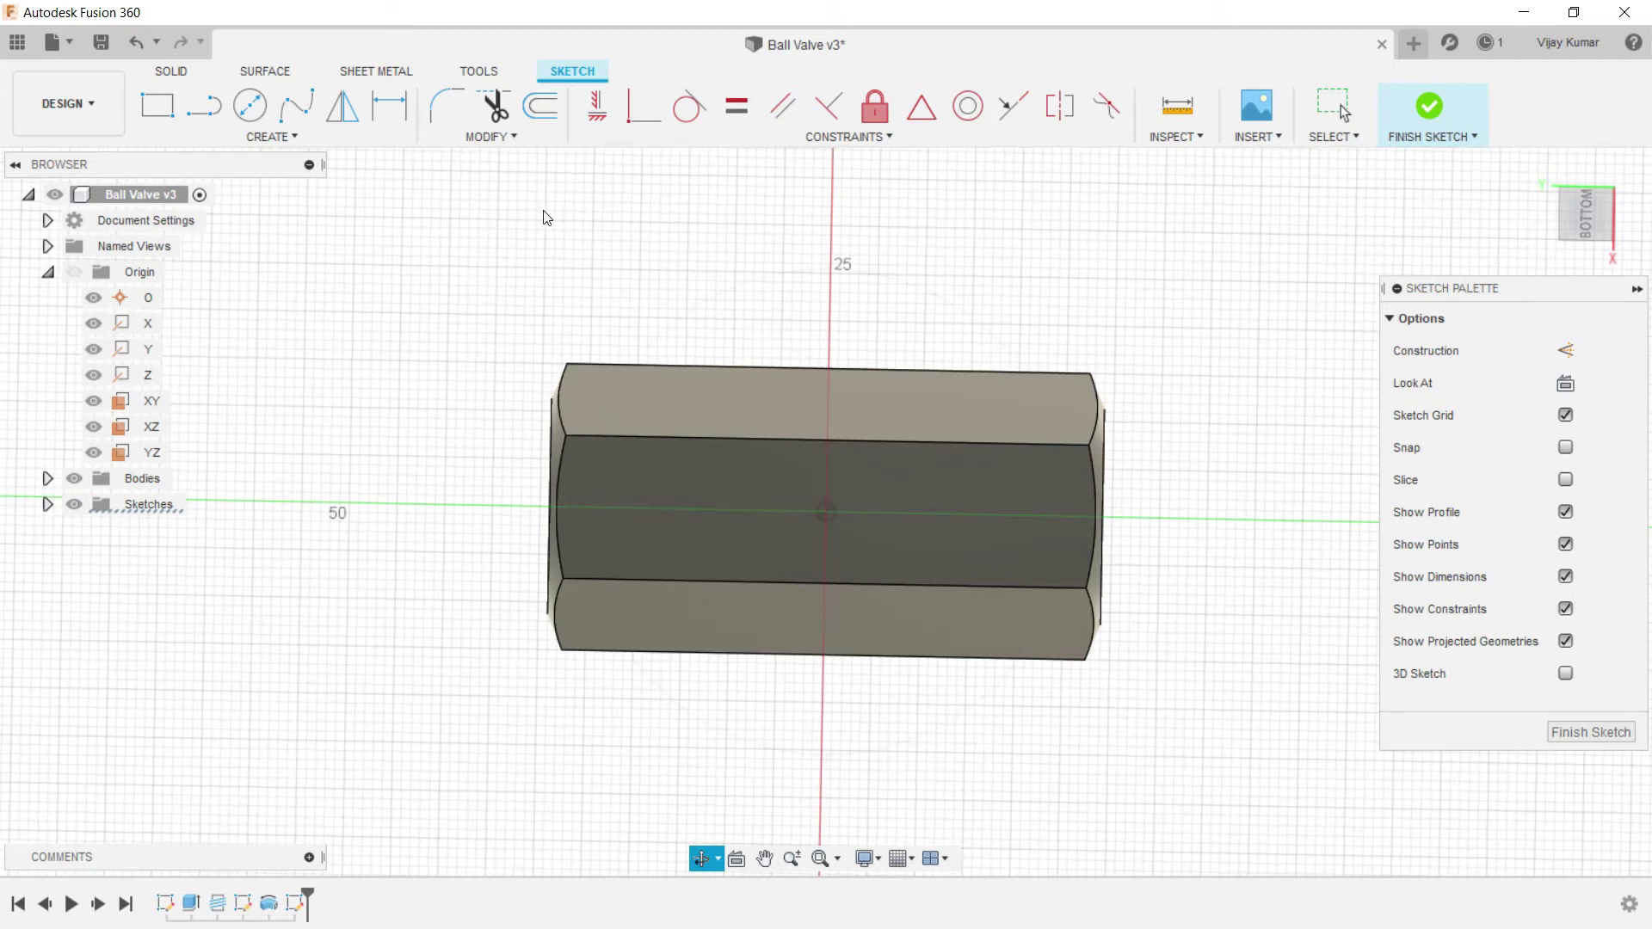
right_click(594, 217)
click(612, 214)
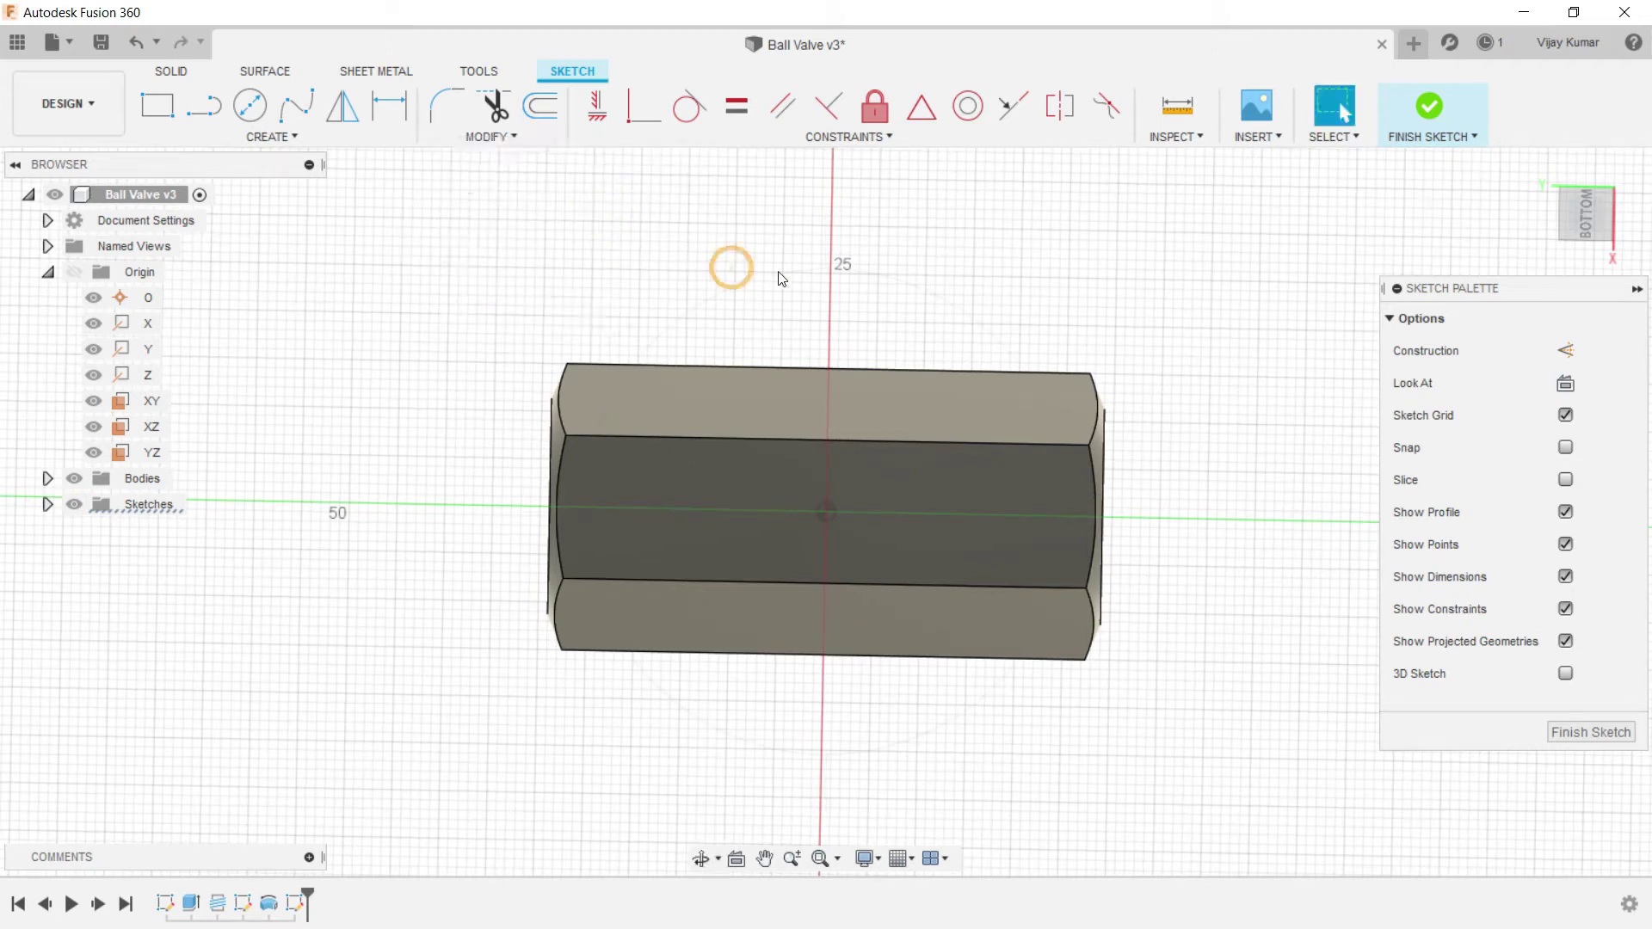
Step: Set the visual style to Wireframe to expose the body's internal thread
click(864, 859)
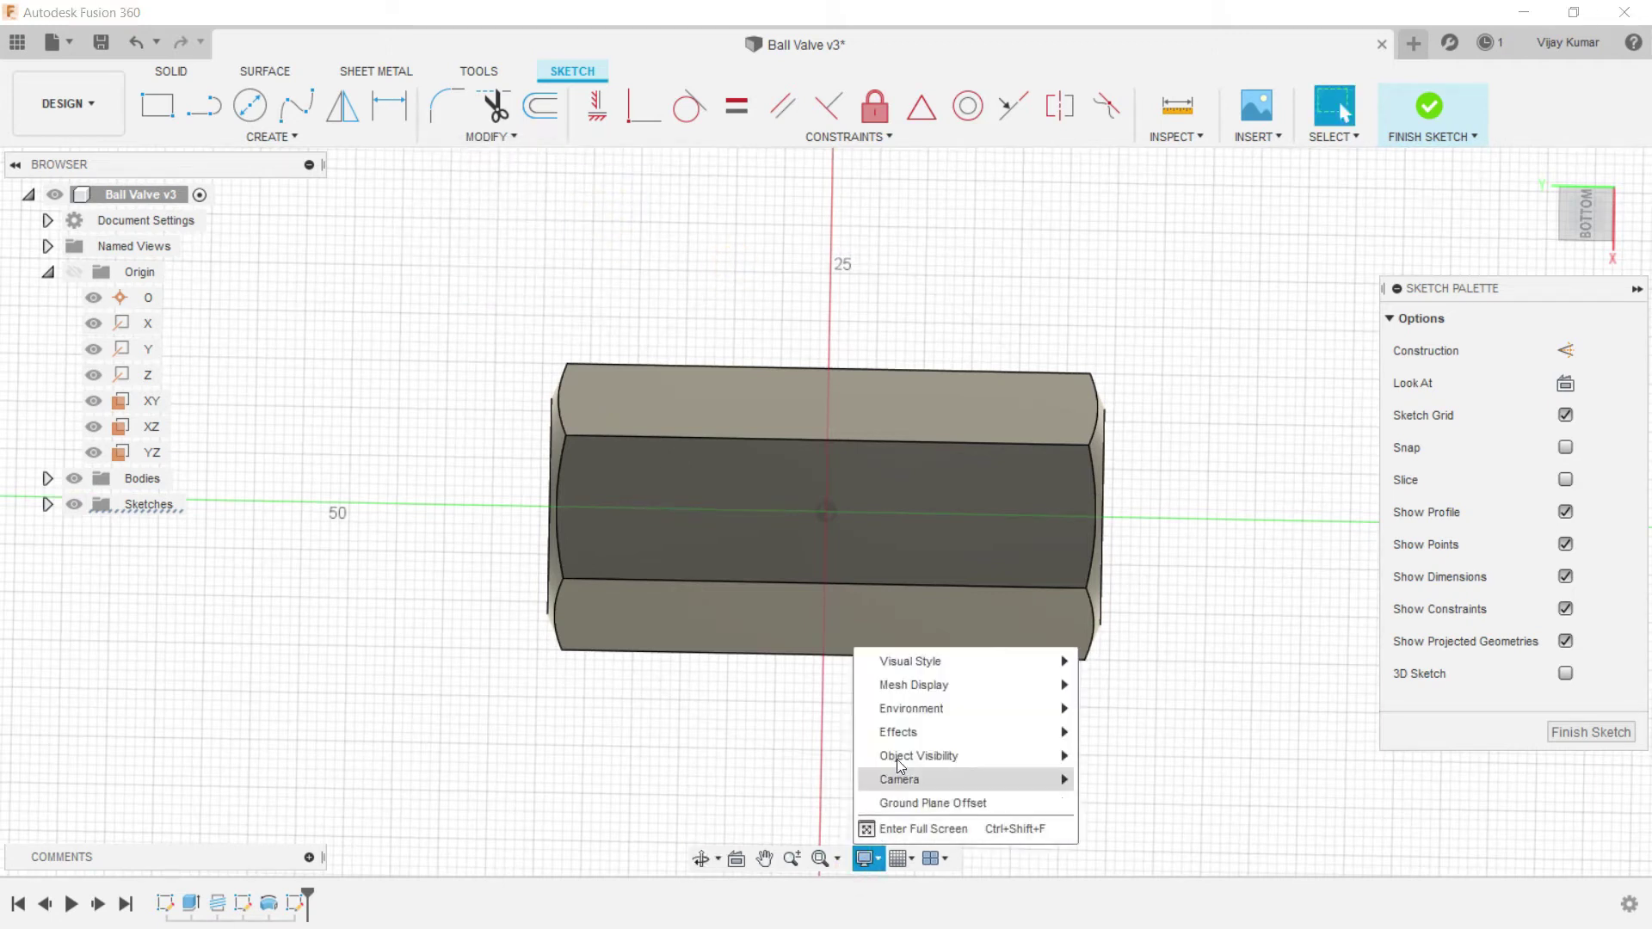
mouse_move(922, 666)
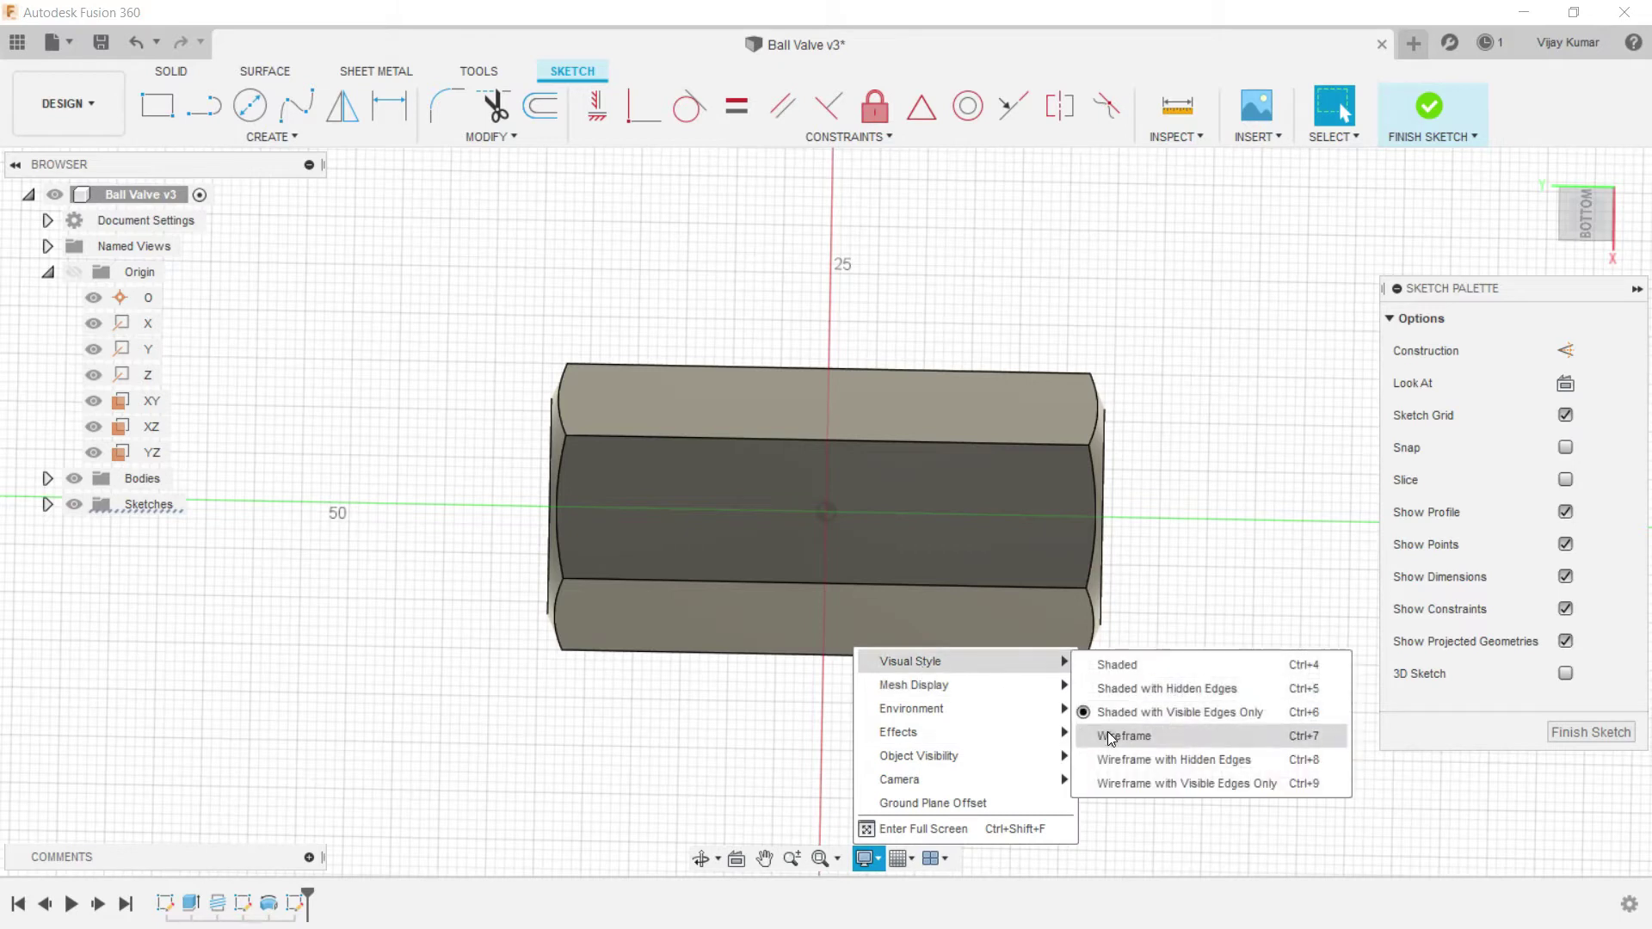
click(1109, 737)
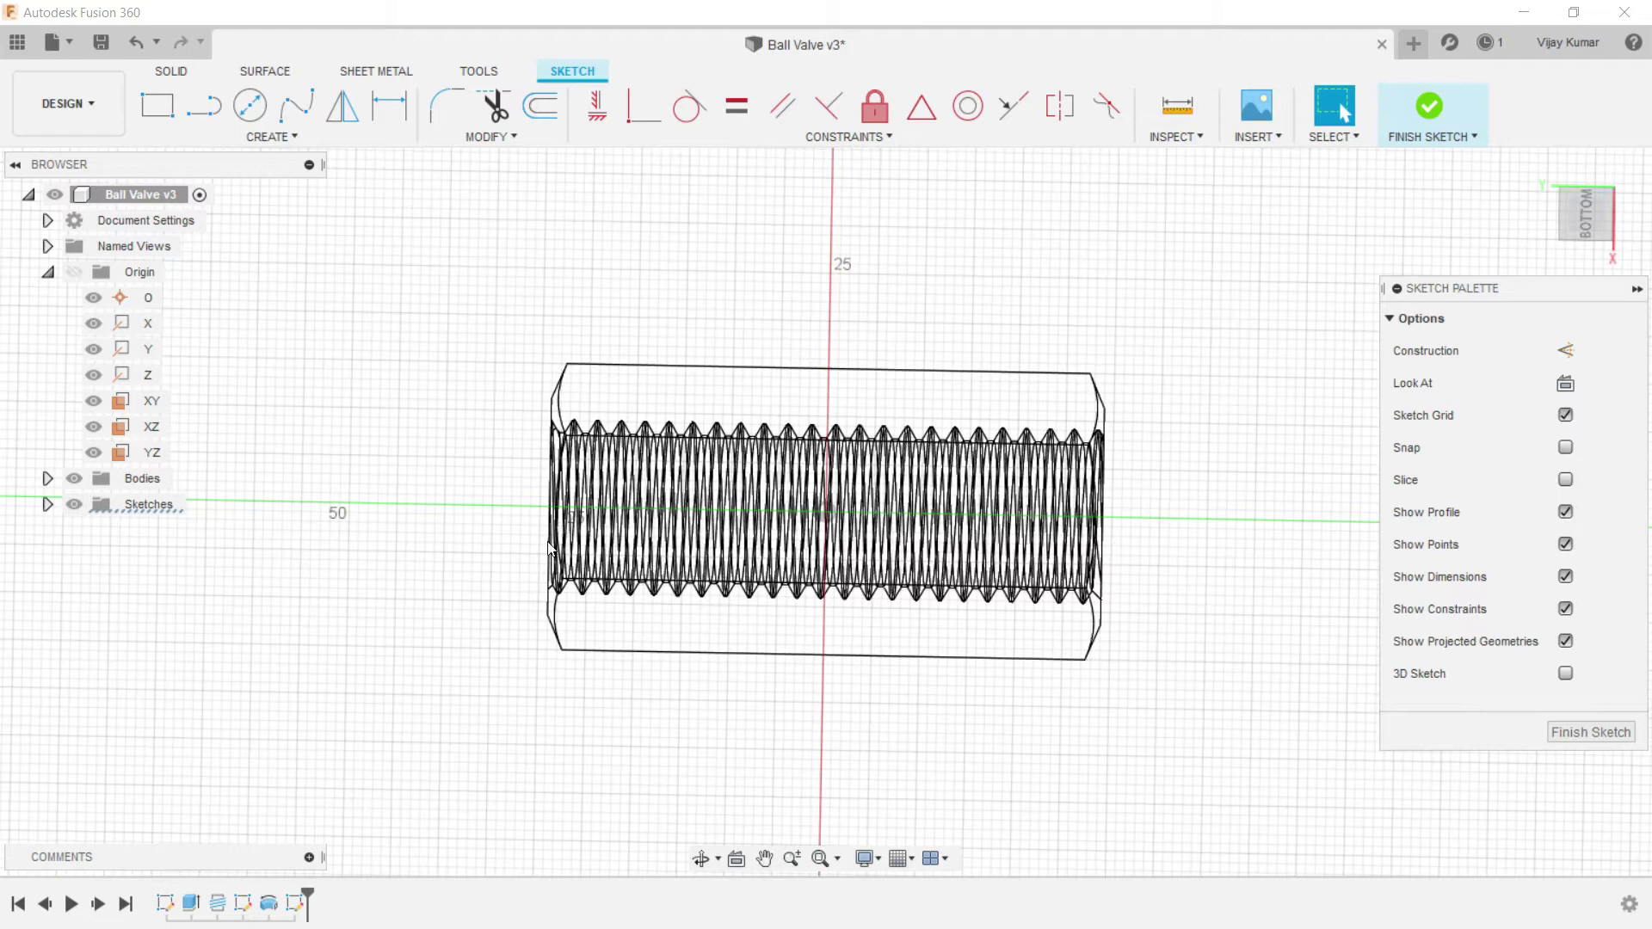
scroll(696, 371, up, 2)
scroll(693, 366, up, 2)
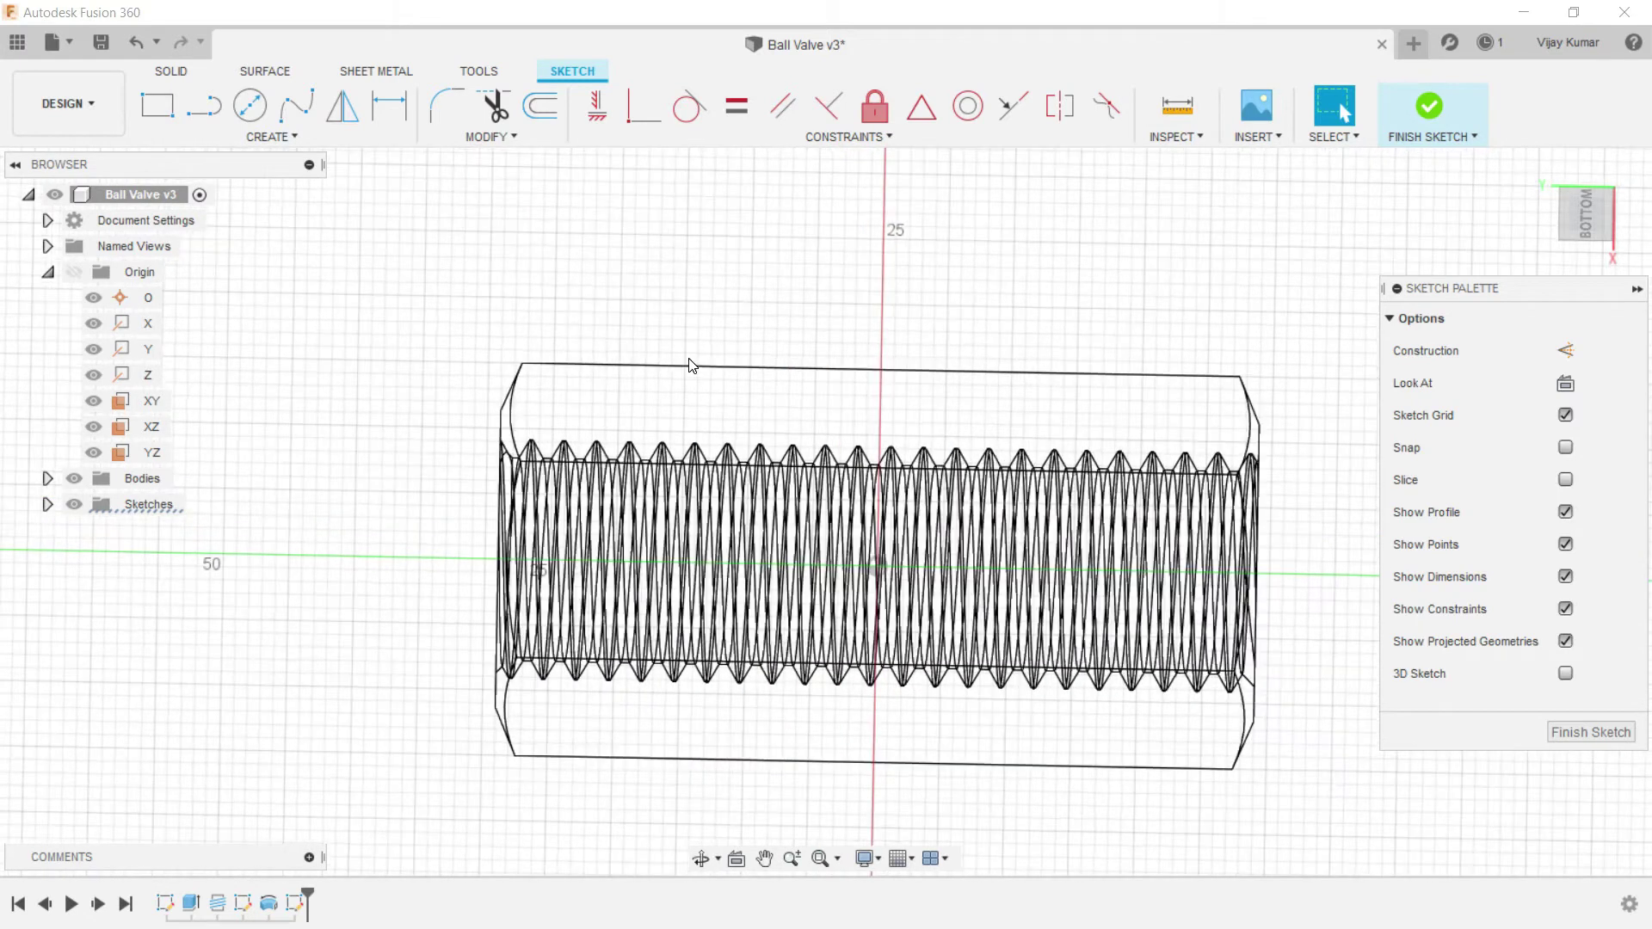
Step: Draw a line chain from the thread: about 5.7 mm vertical, a slant past the outer edge, a horizontal run, a 2.3 mm slant and 9.5 mm horizontal
click(204, 121)
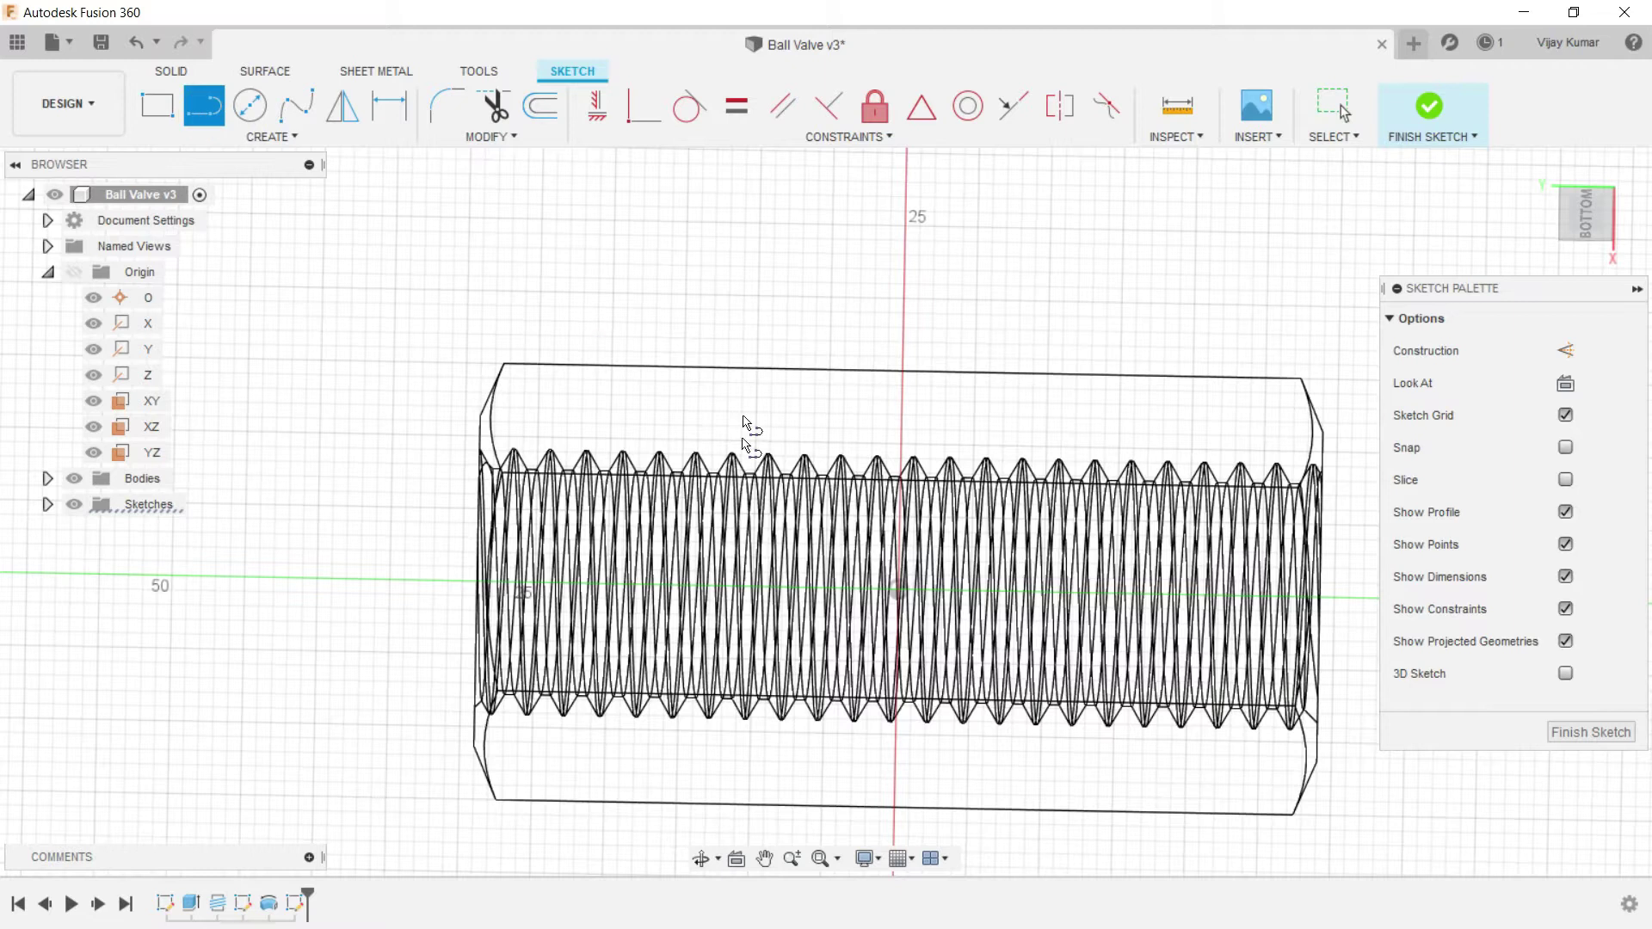
click(648, 485)
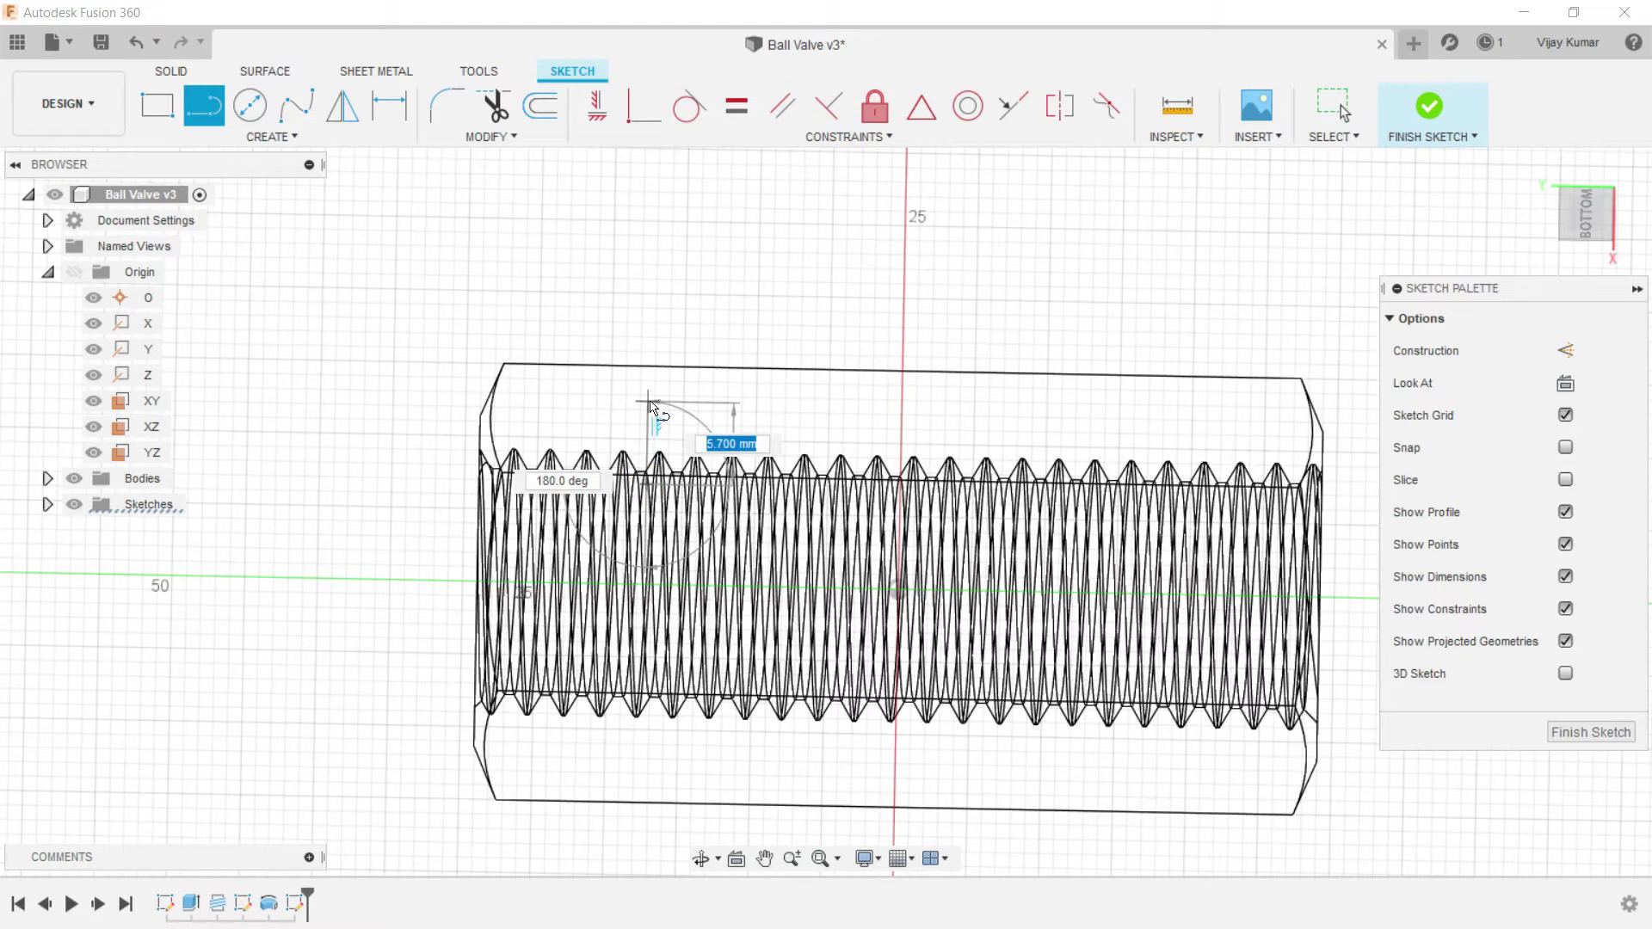
click(648, 402)
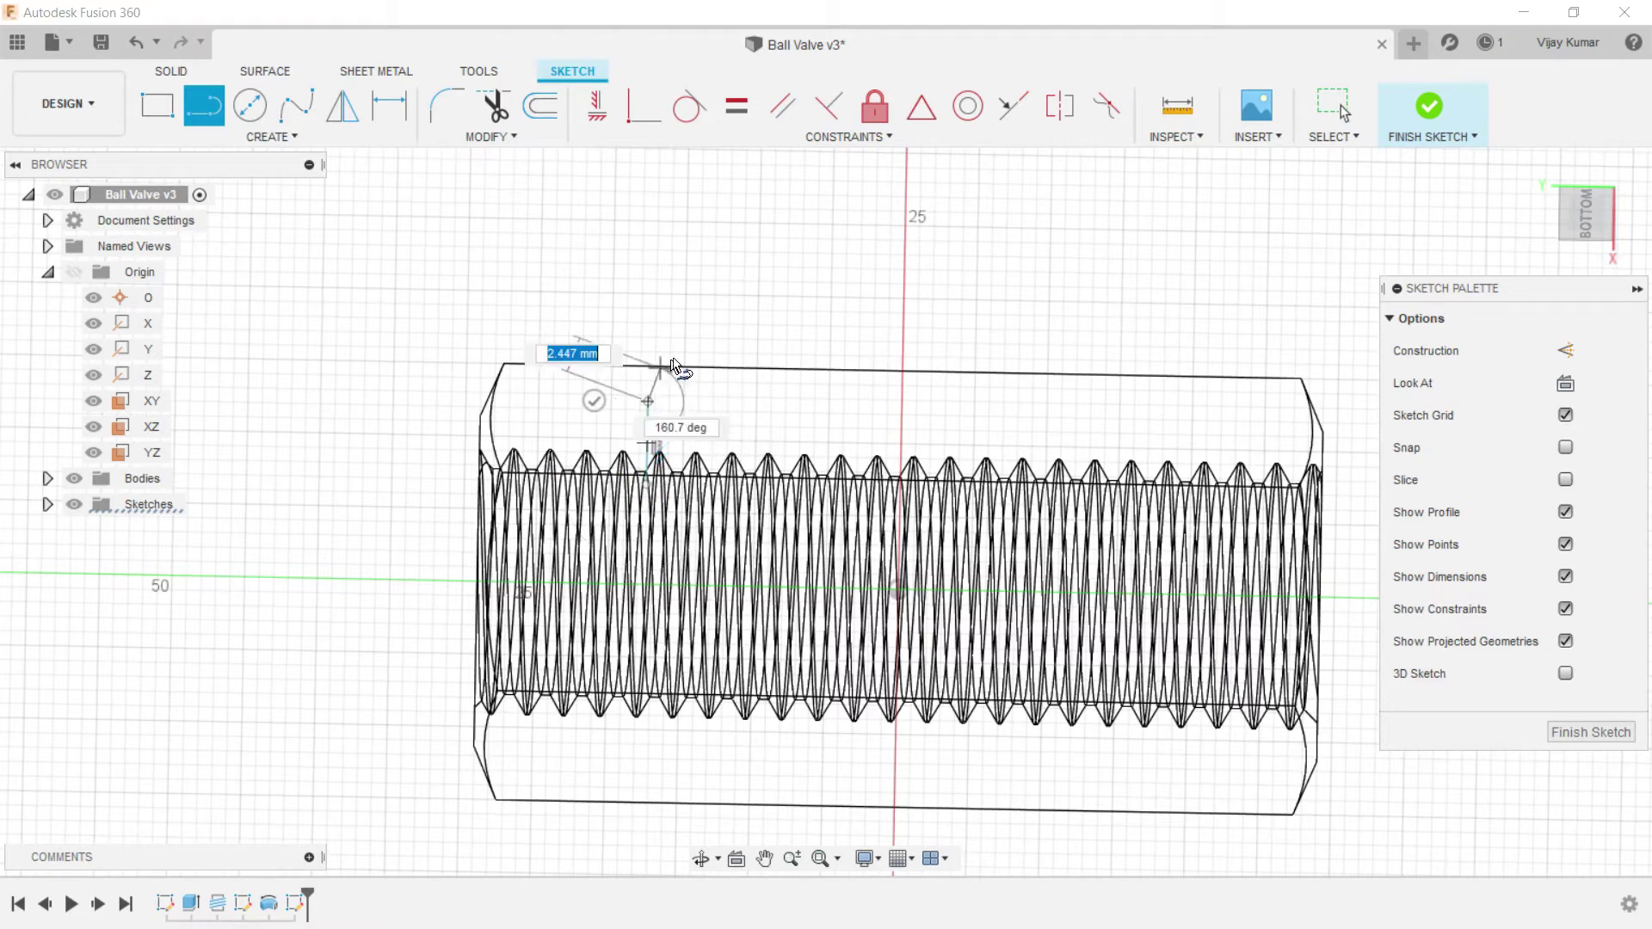
click(674, 357)
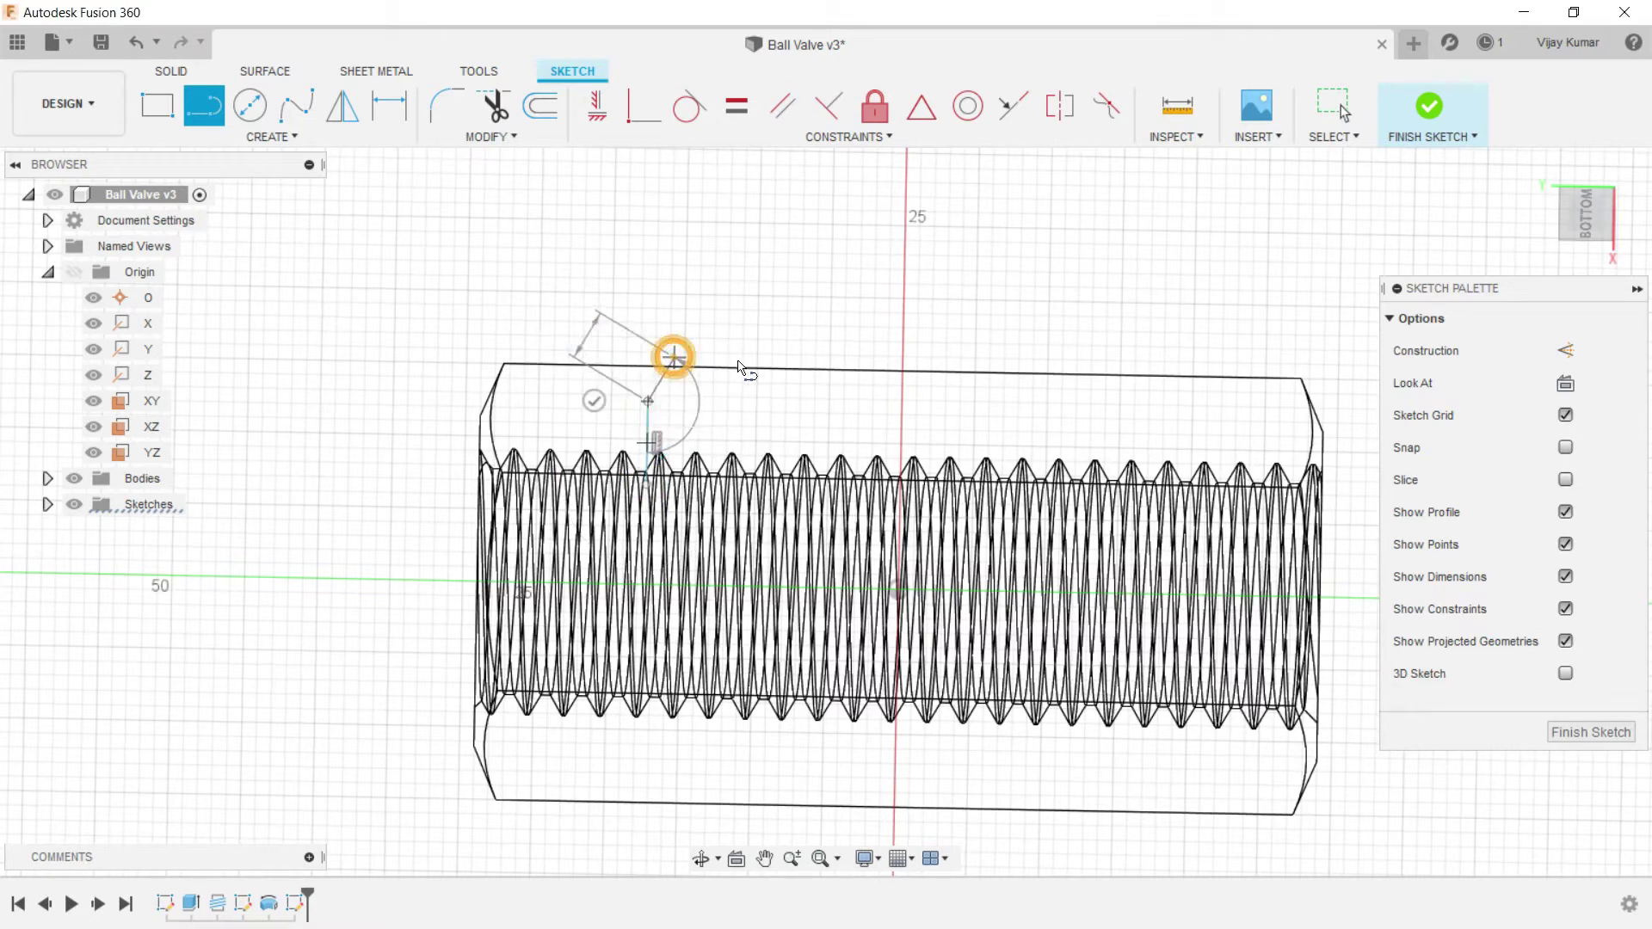
click(916, 362)
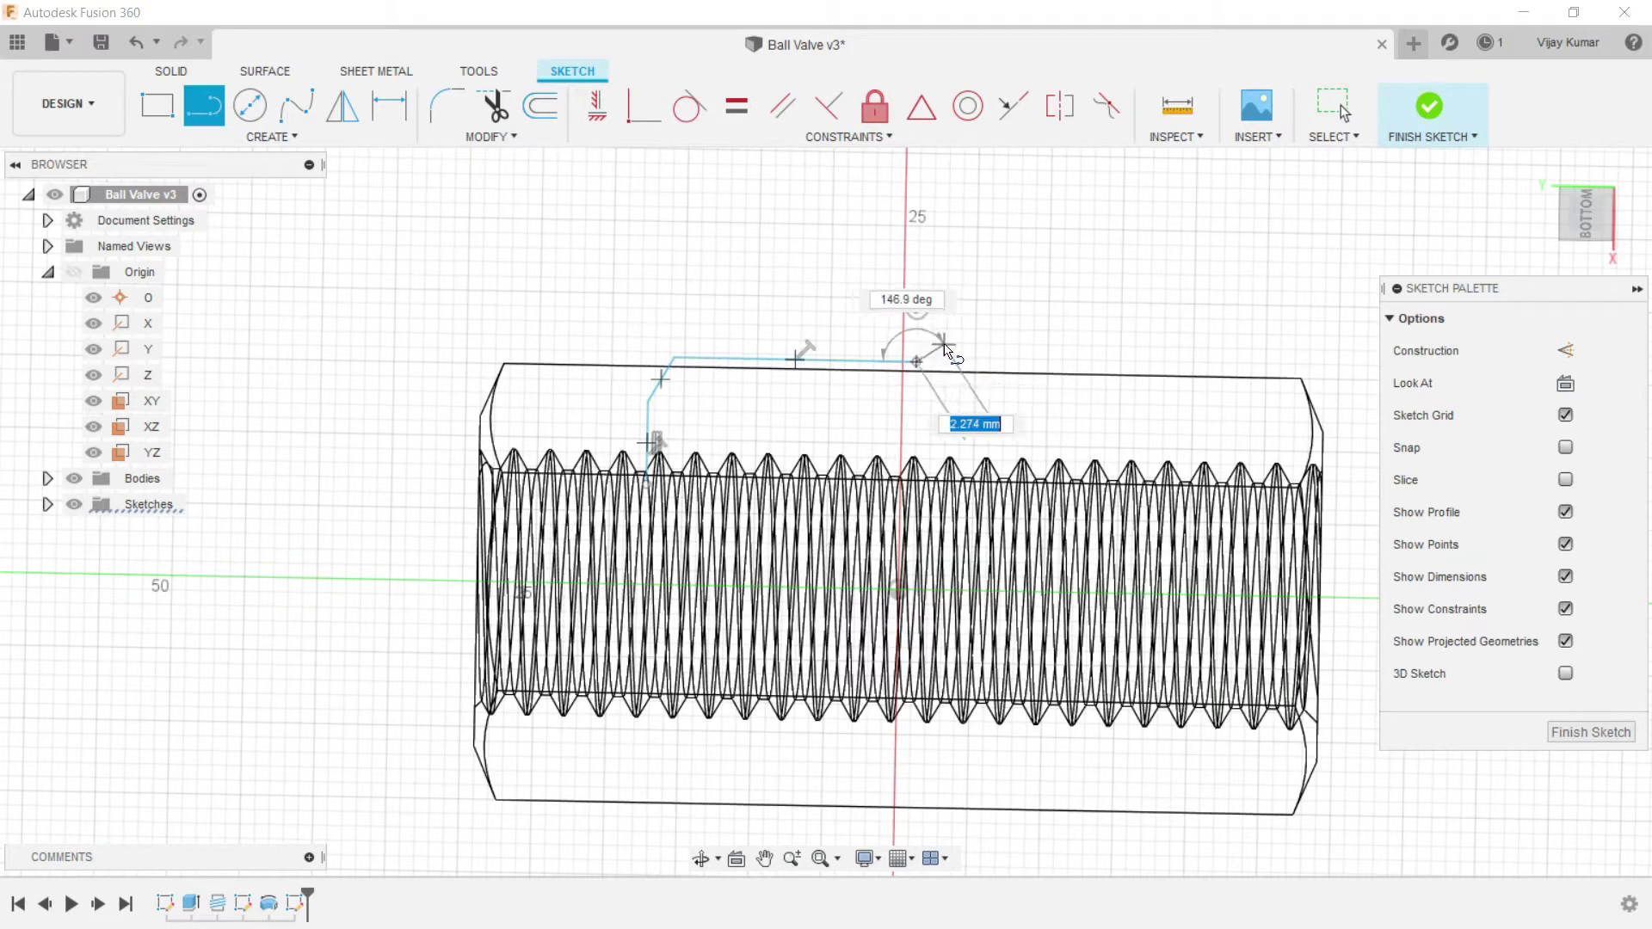
click(944, 346)
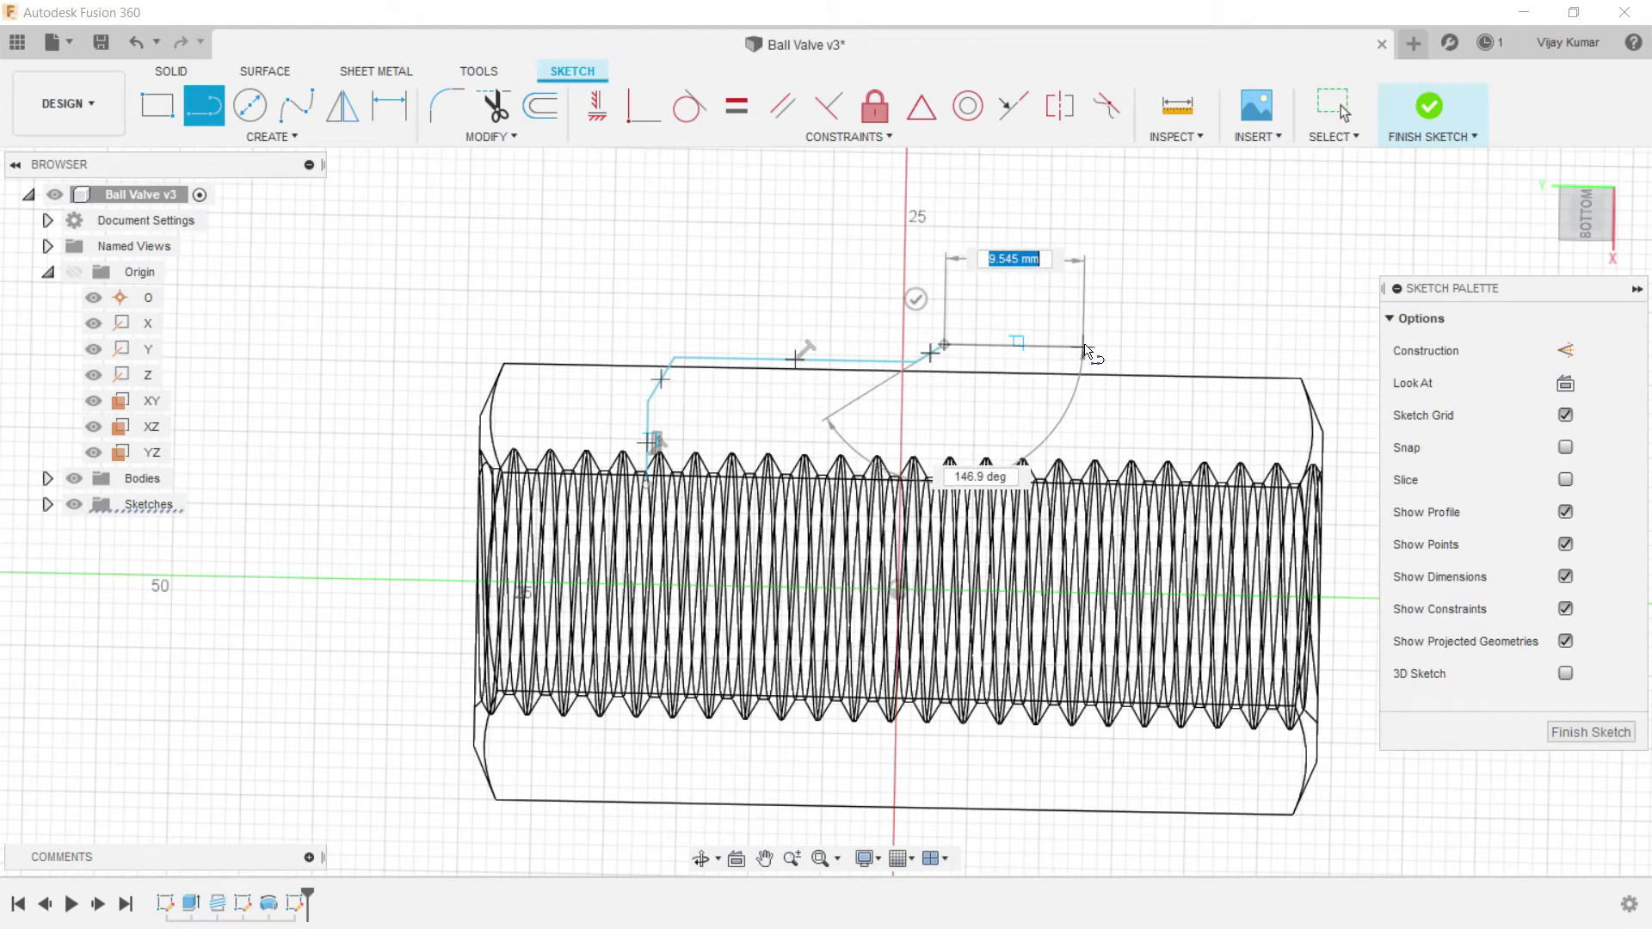
click(1084, 347)
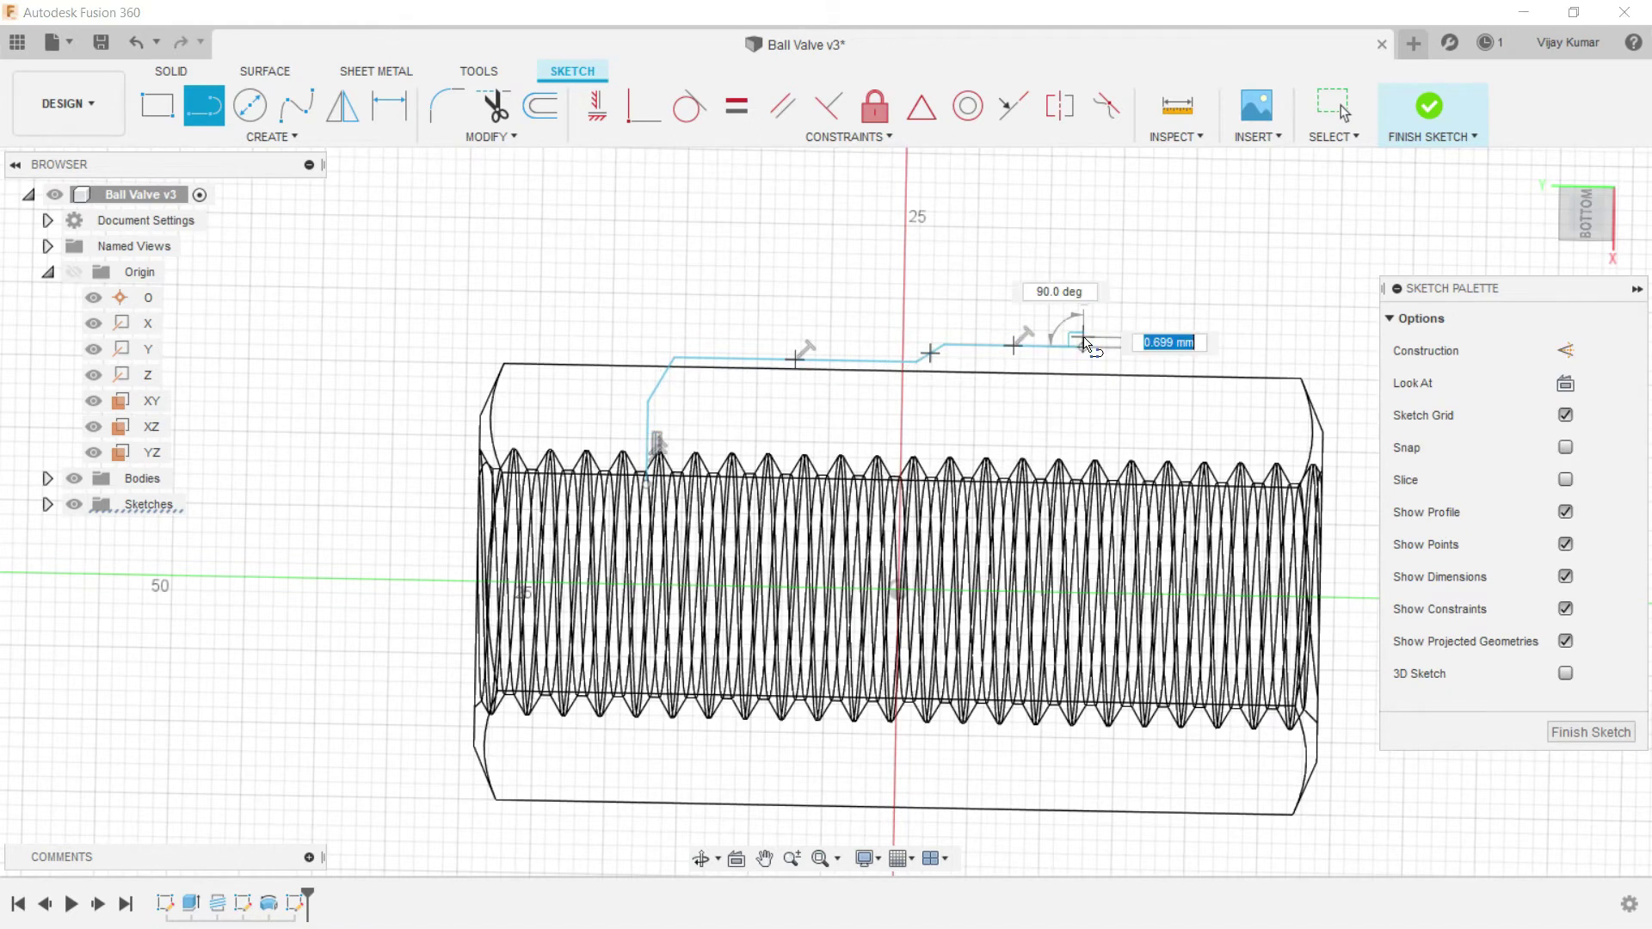
Step: Continue the line chain with a vertical step about 0.3 mm high, a horizontal run about 6.5 mm and a downward slant about 6.4 mm
scroll(1085, 344, down, 3)
scroll(1086, 344, up, 5)
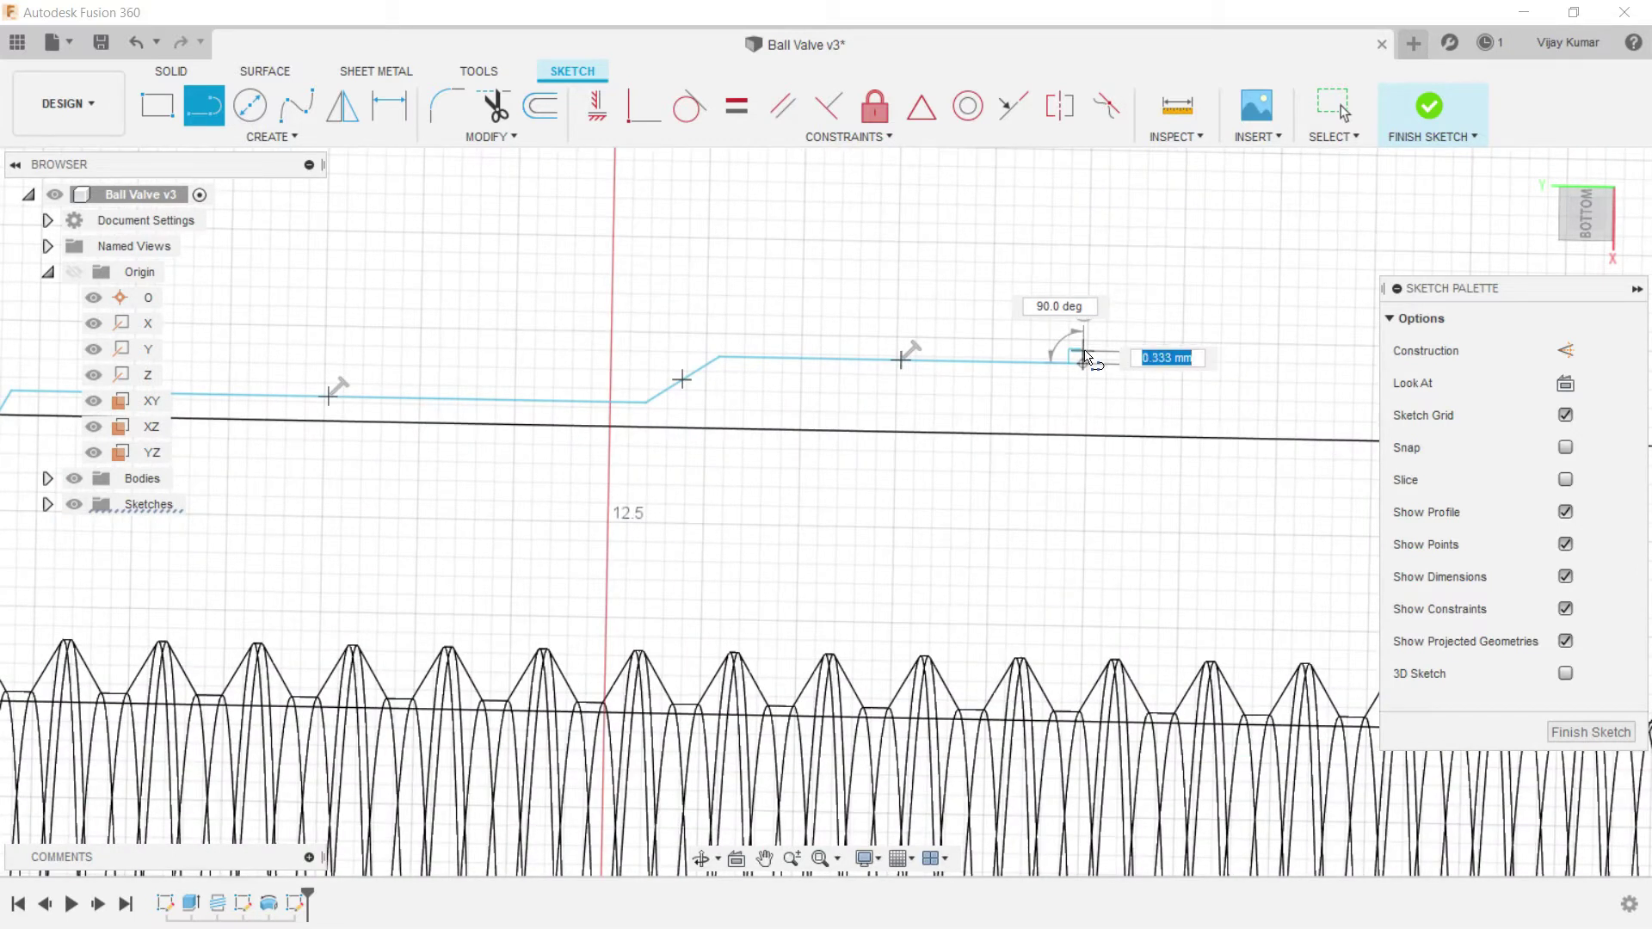
click(1085, 356)
scroll(1086, 356, down, 5)
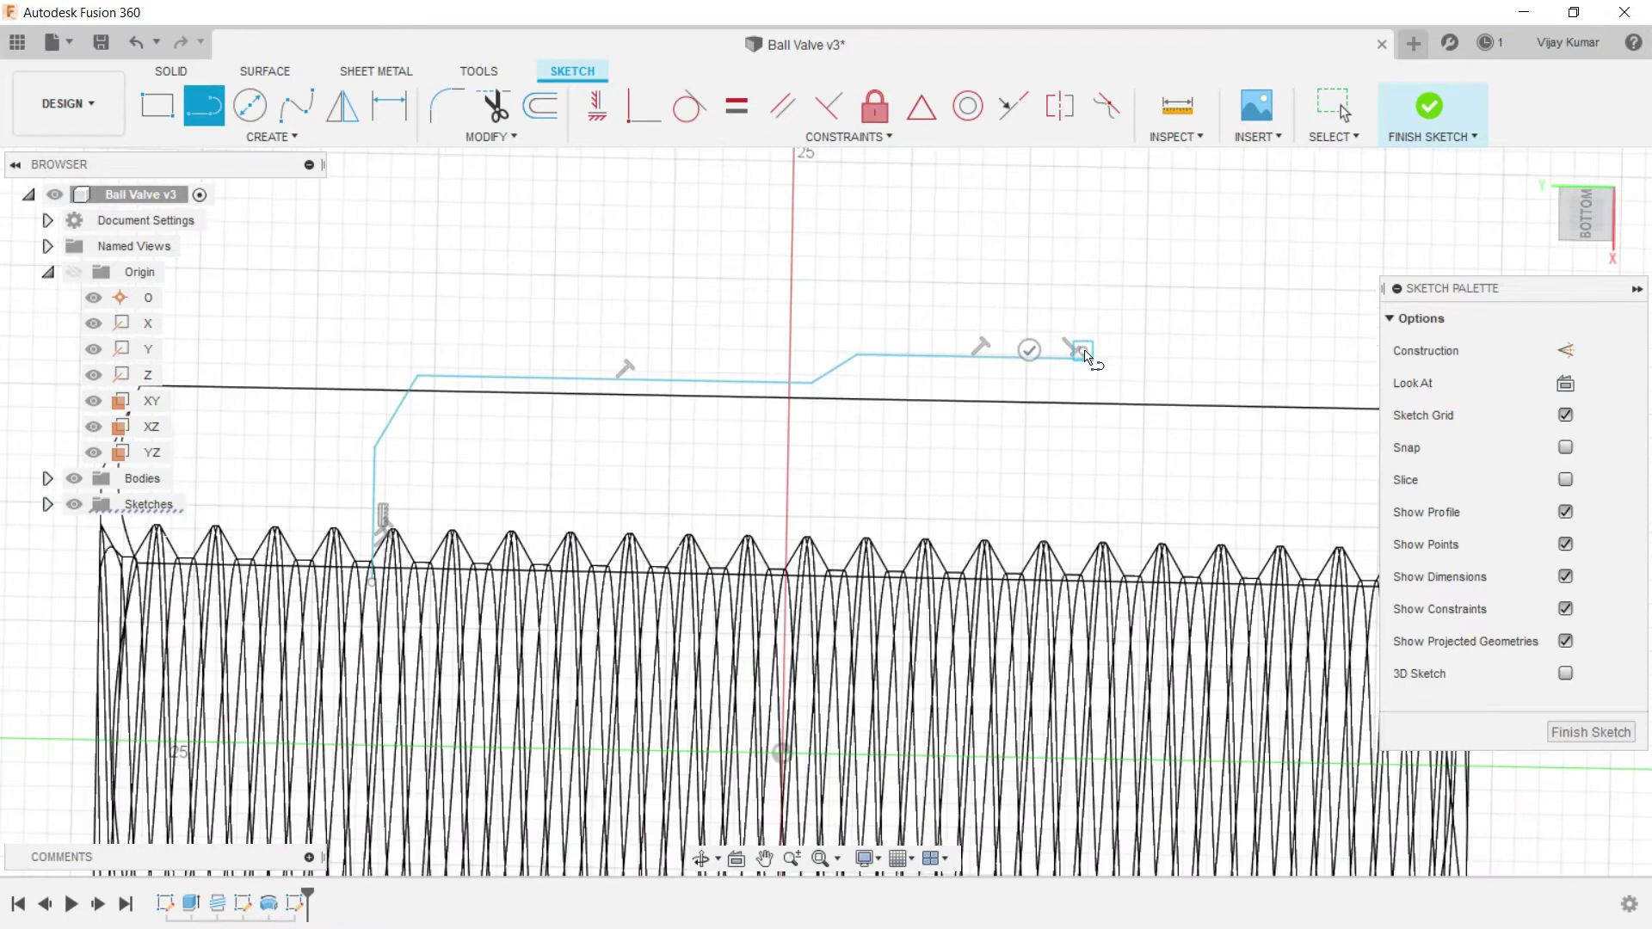
click(1179, 353)
click(1180, 354)
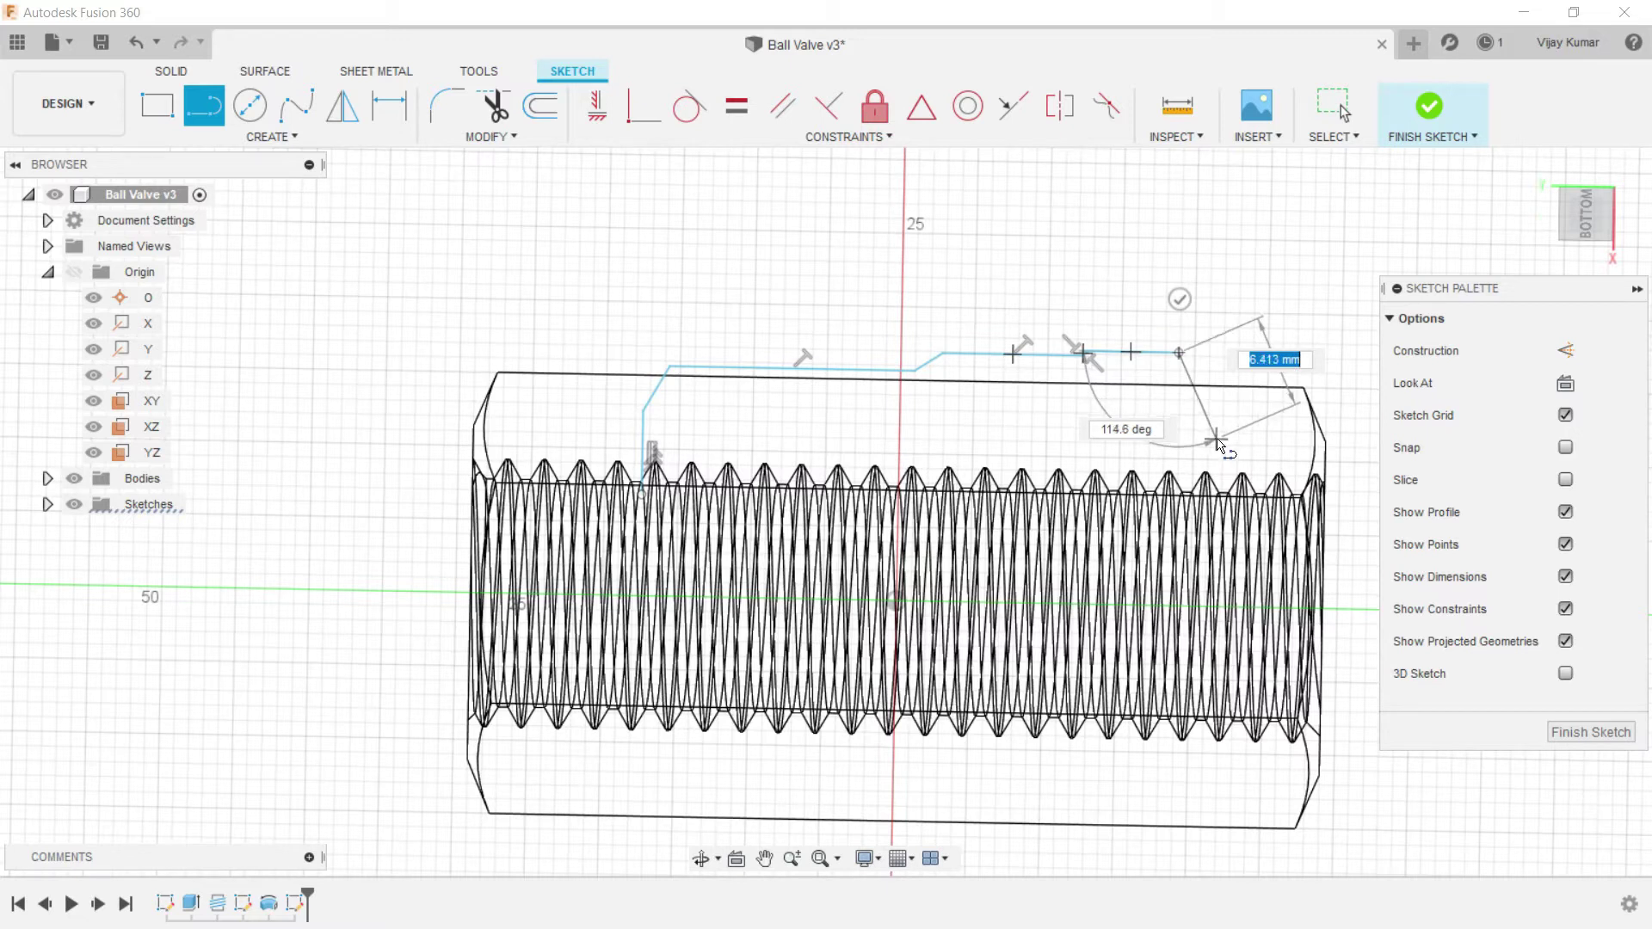
click(1217, 445)
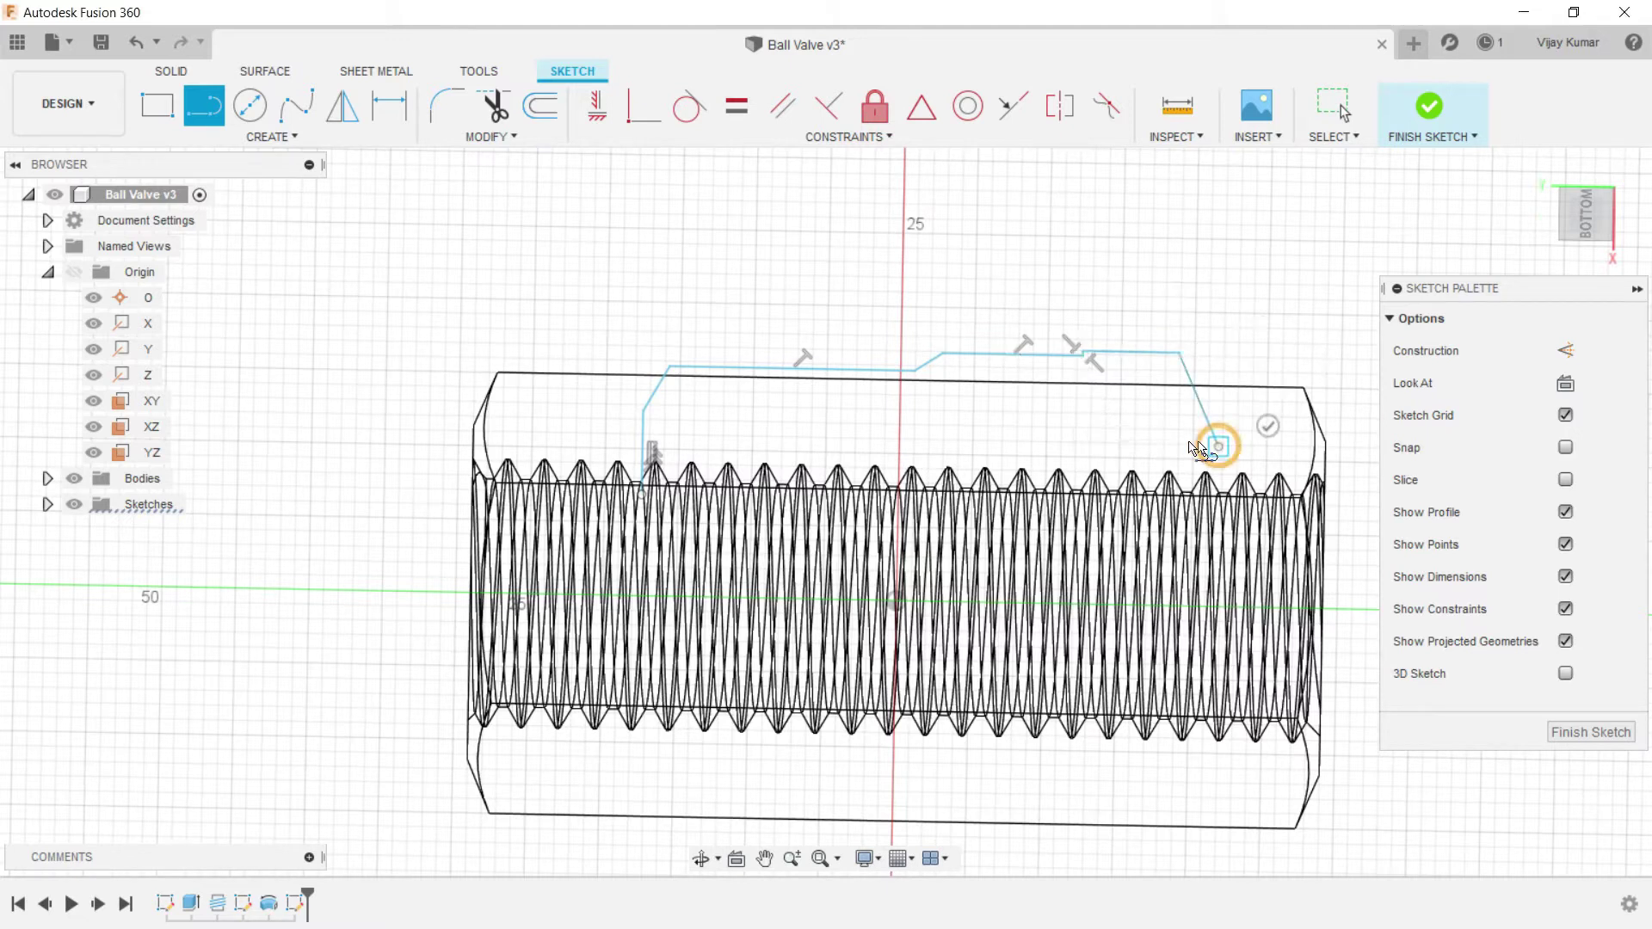
Step: Close the profile with a horizontal line back beneath the small step, a vertical line into the thread and a horizontal line to the start point
click(1083, 445)
drag(1082, 445, 695, 476)
scroll(1085, 492, up, 5)
scroll(1071, 550, down, 5)
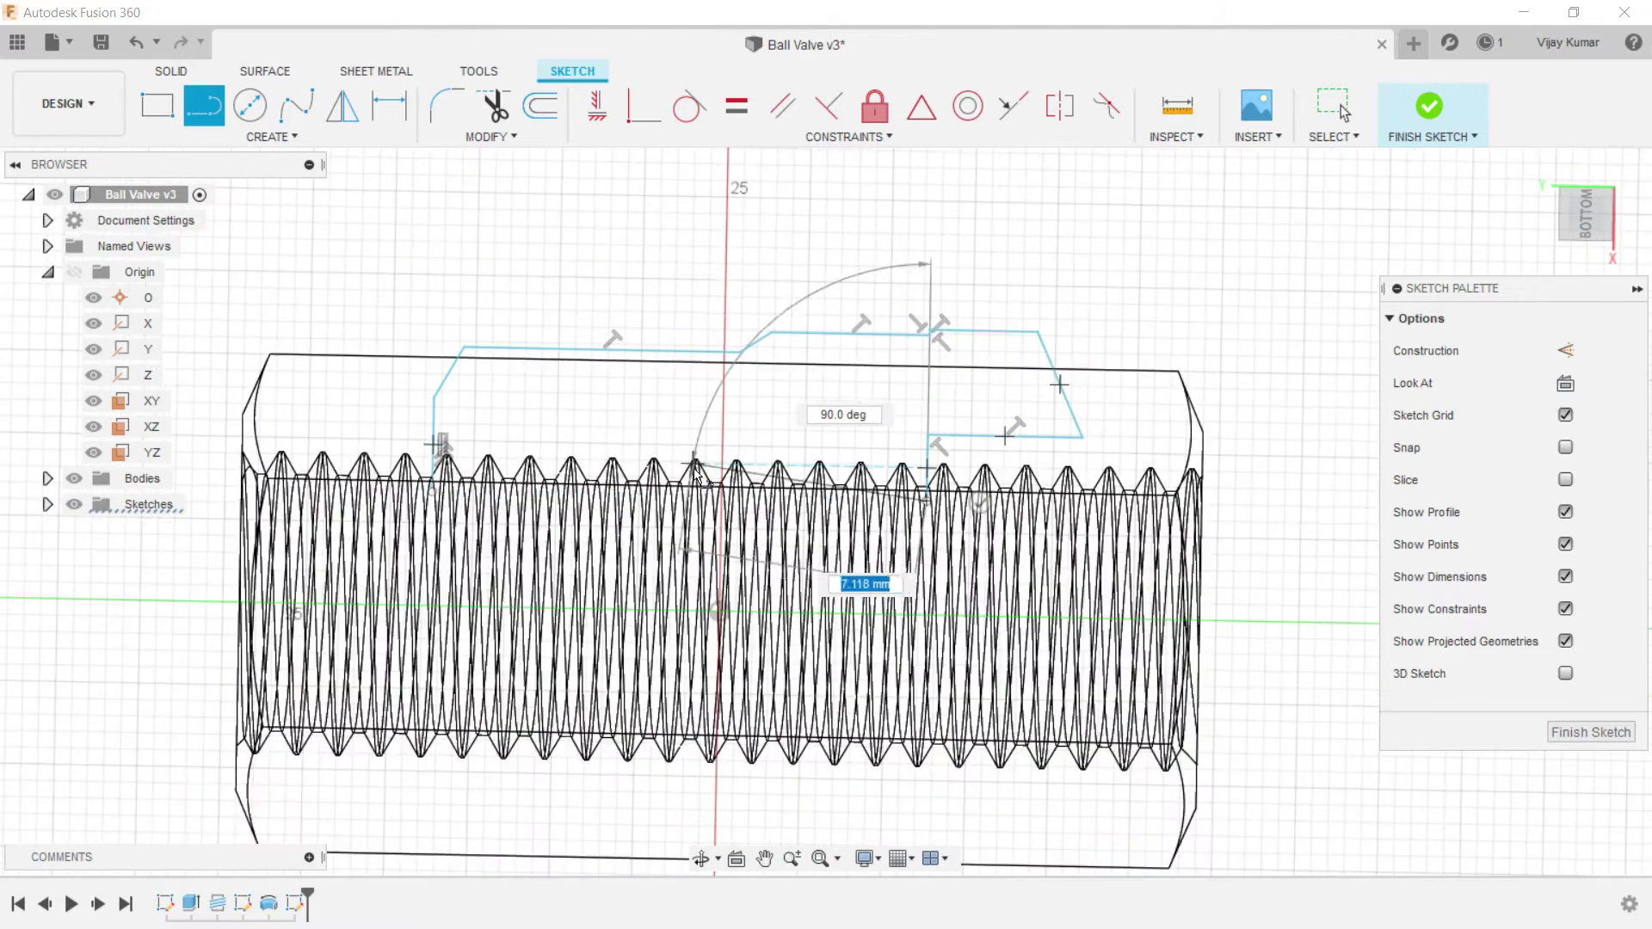
click(432, 492)
right_click(408, 312)
click(473, 321)
scroll(521, 379, down, 2)
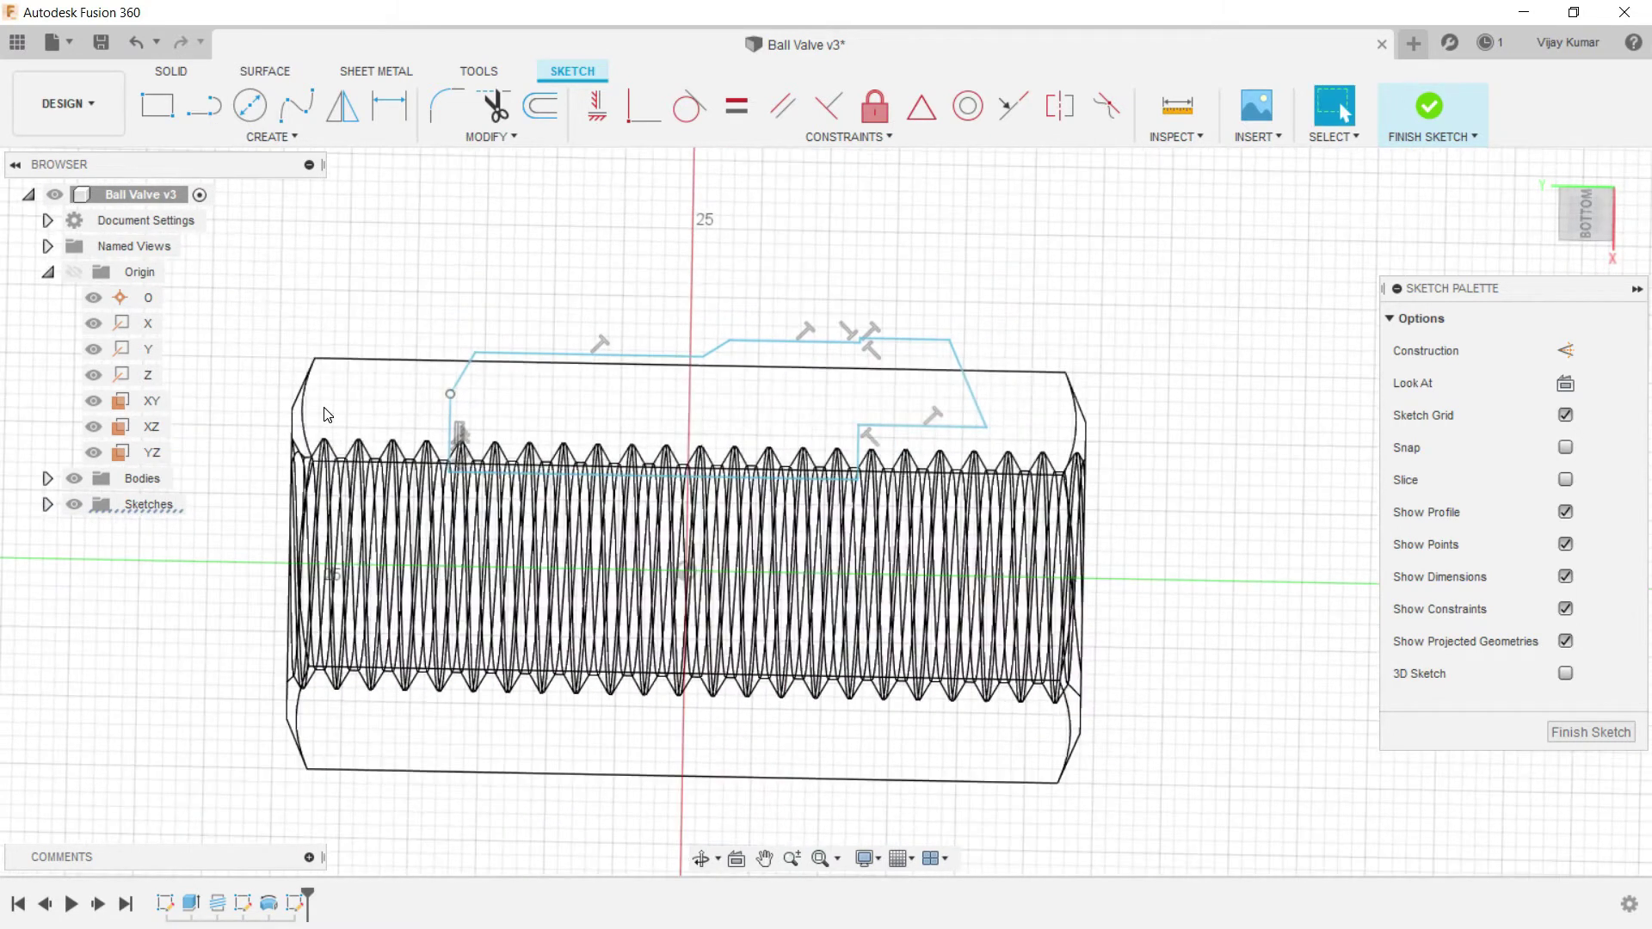
Step: Dimension the vertical line at the profile's start to 5.5 mm
click(389, 105)
scroll(416, 424, up, 3)
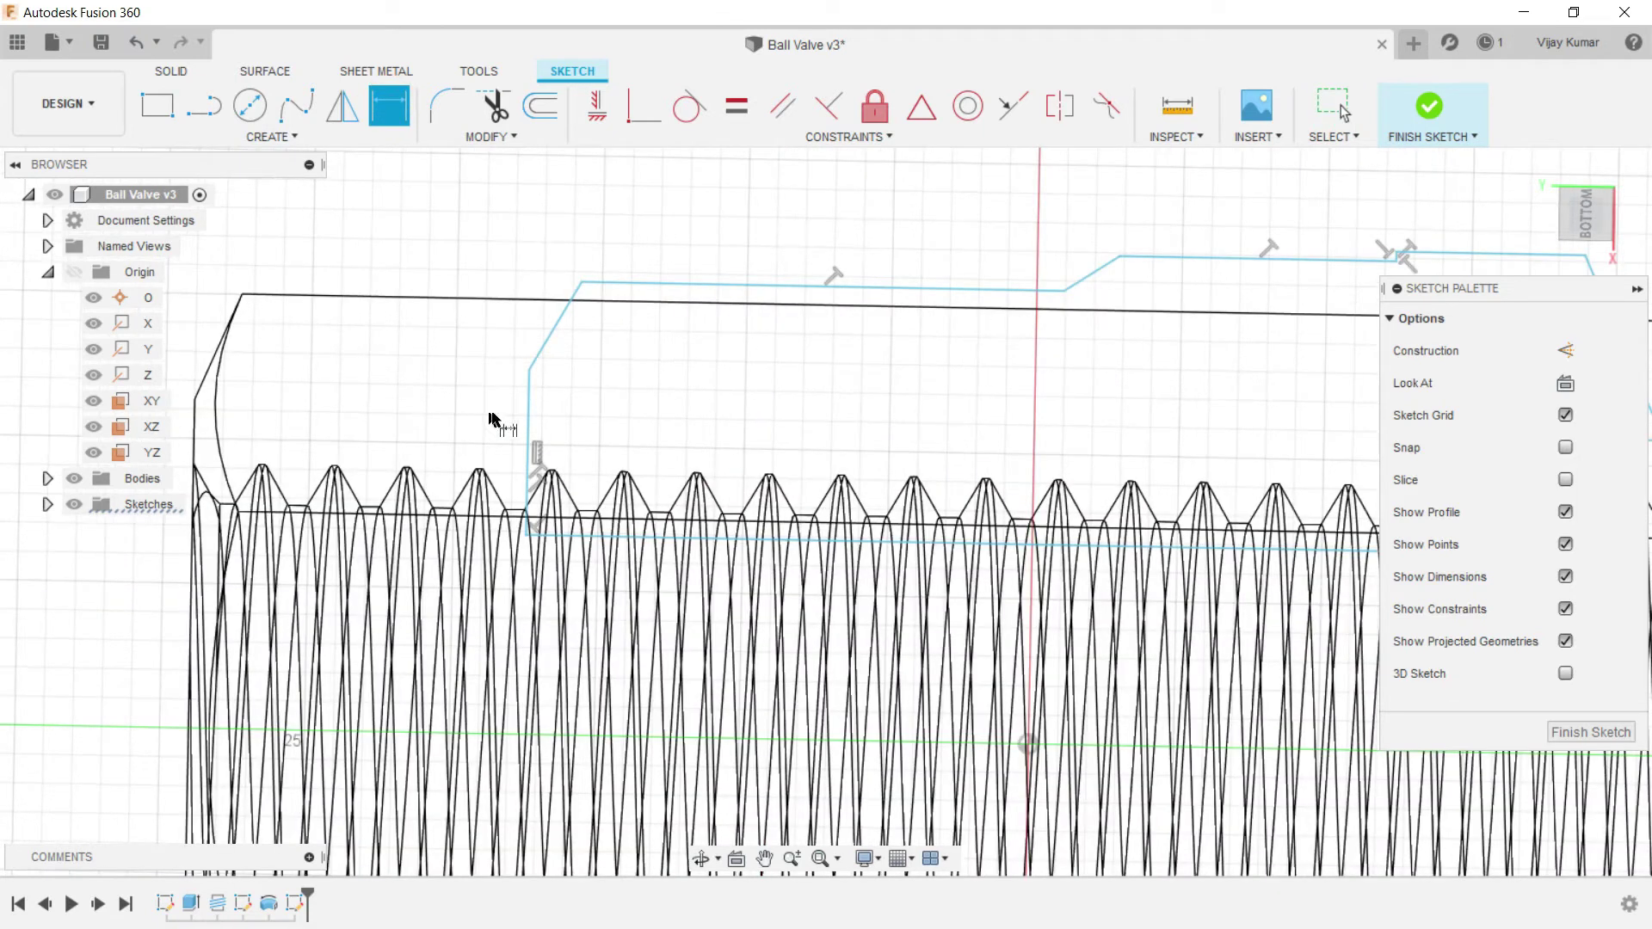
click(528, 418)
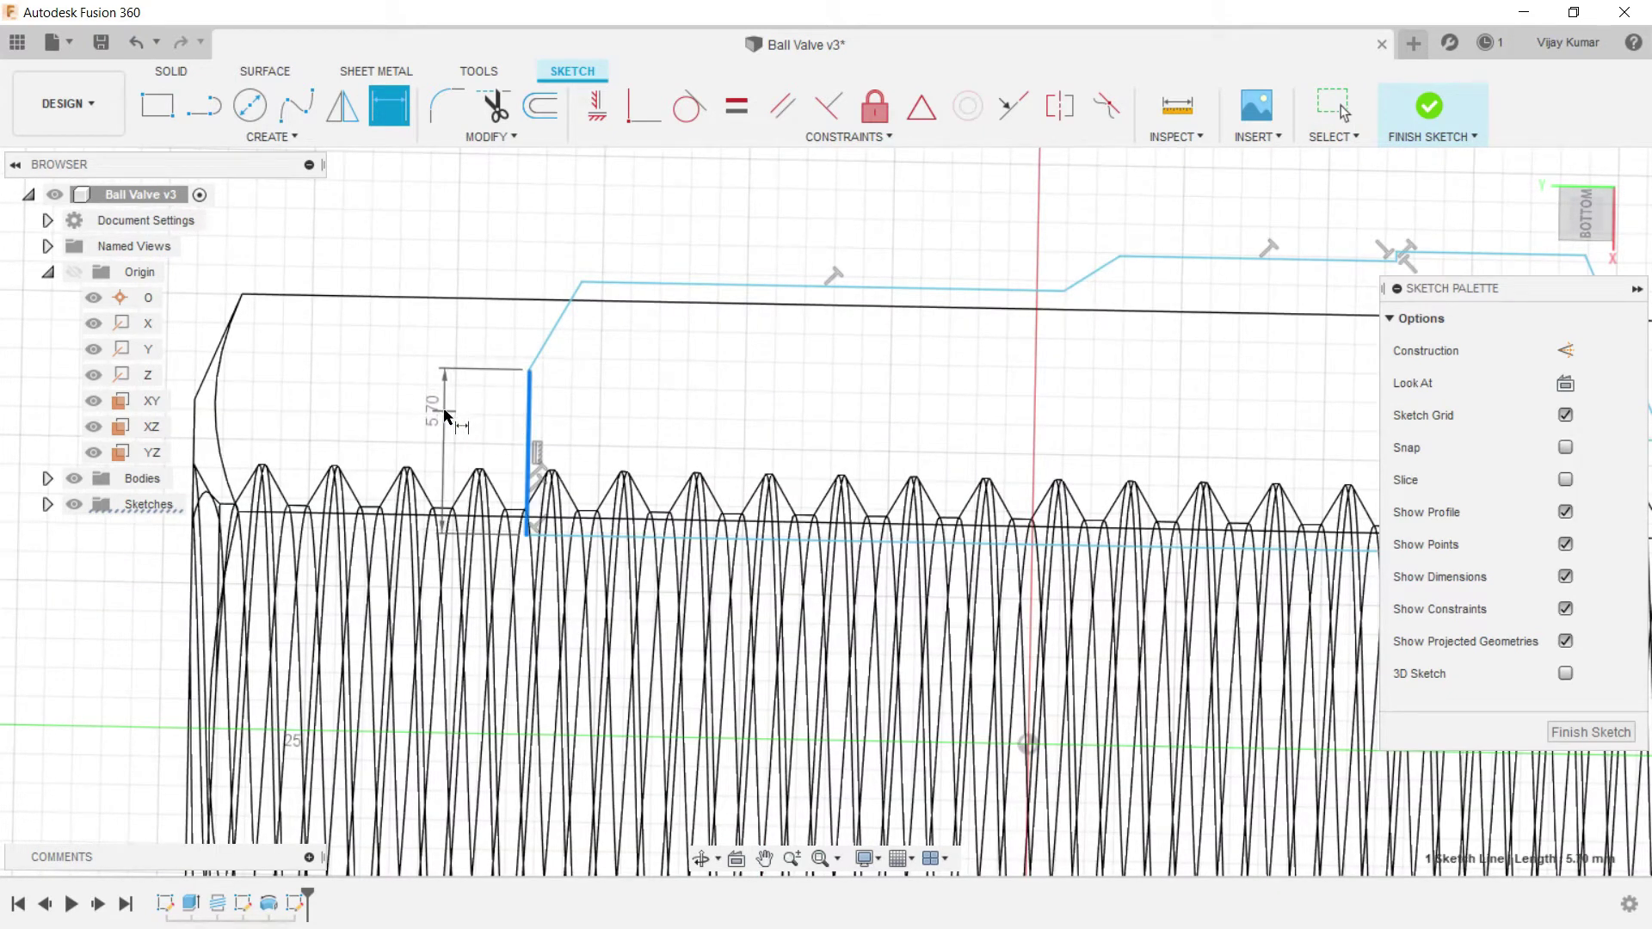
click(444, 410)
text(5.5)
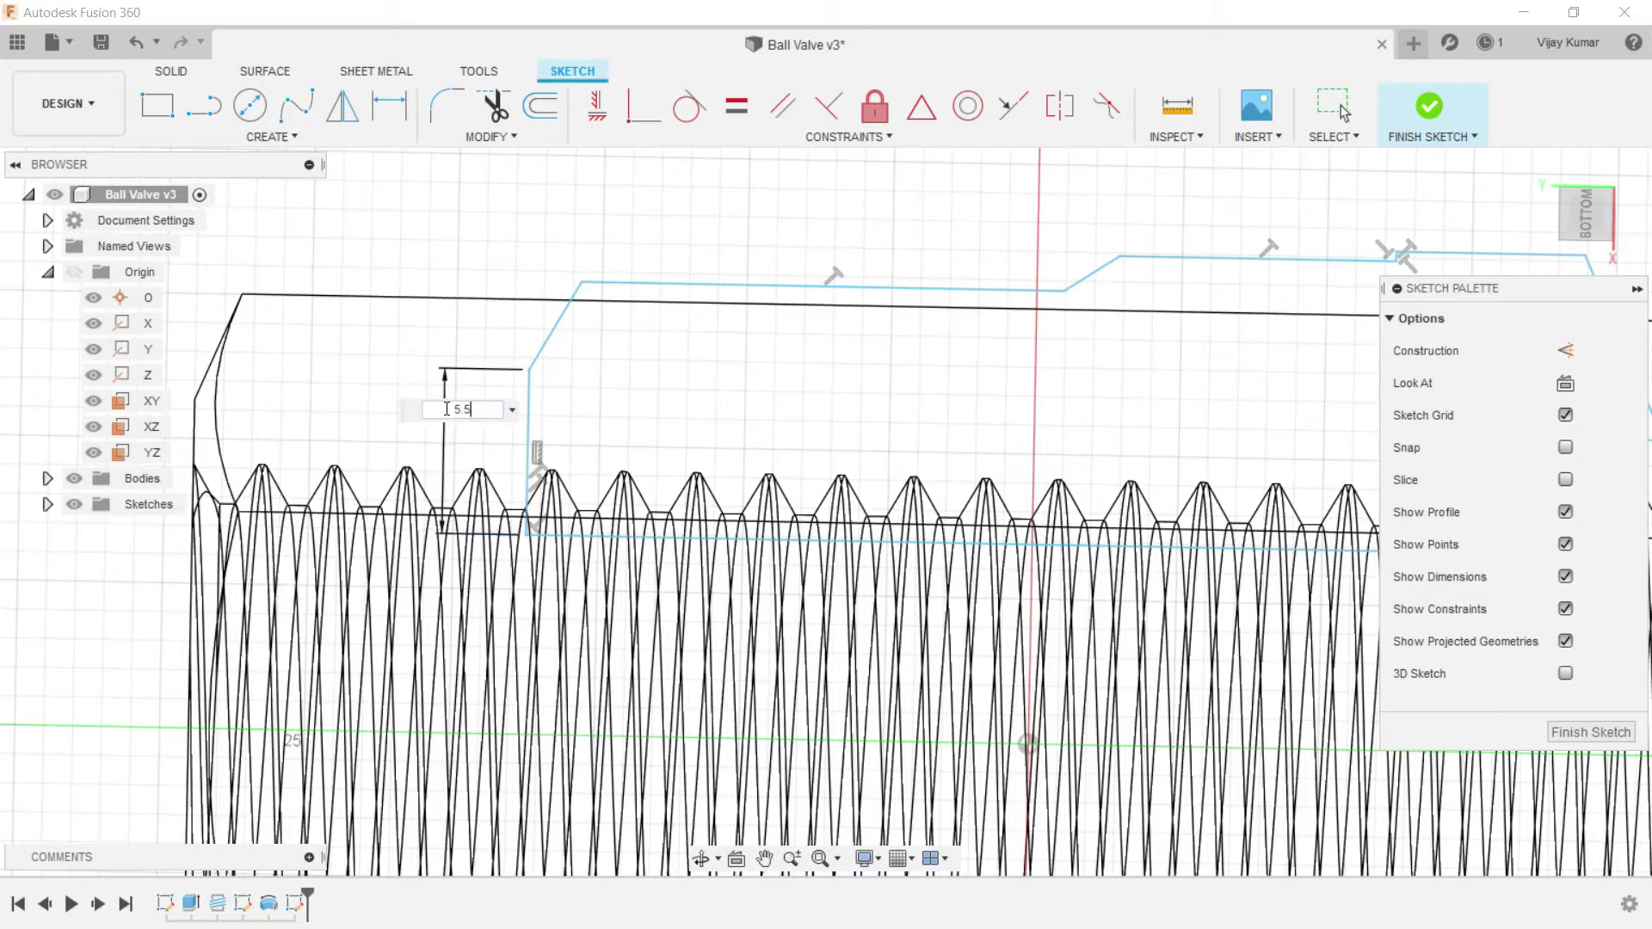
key(Return)
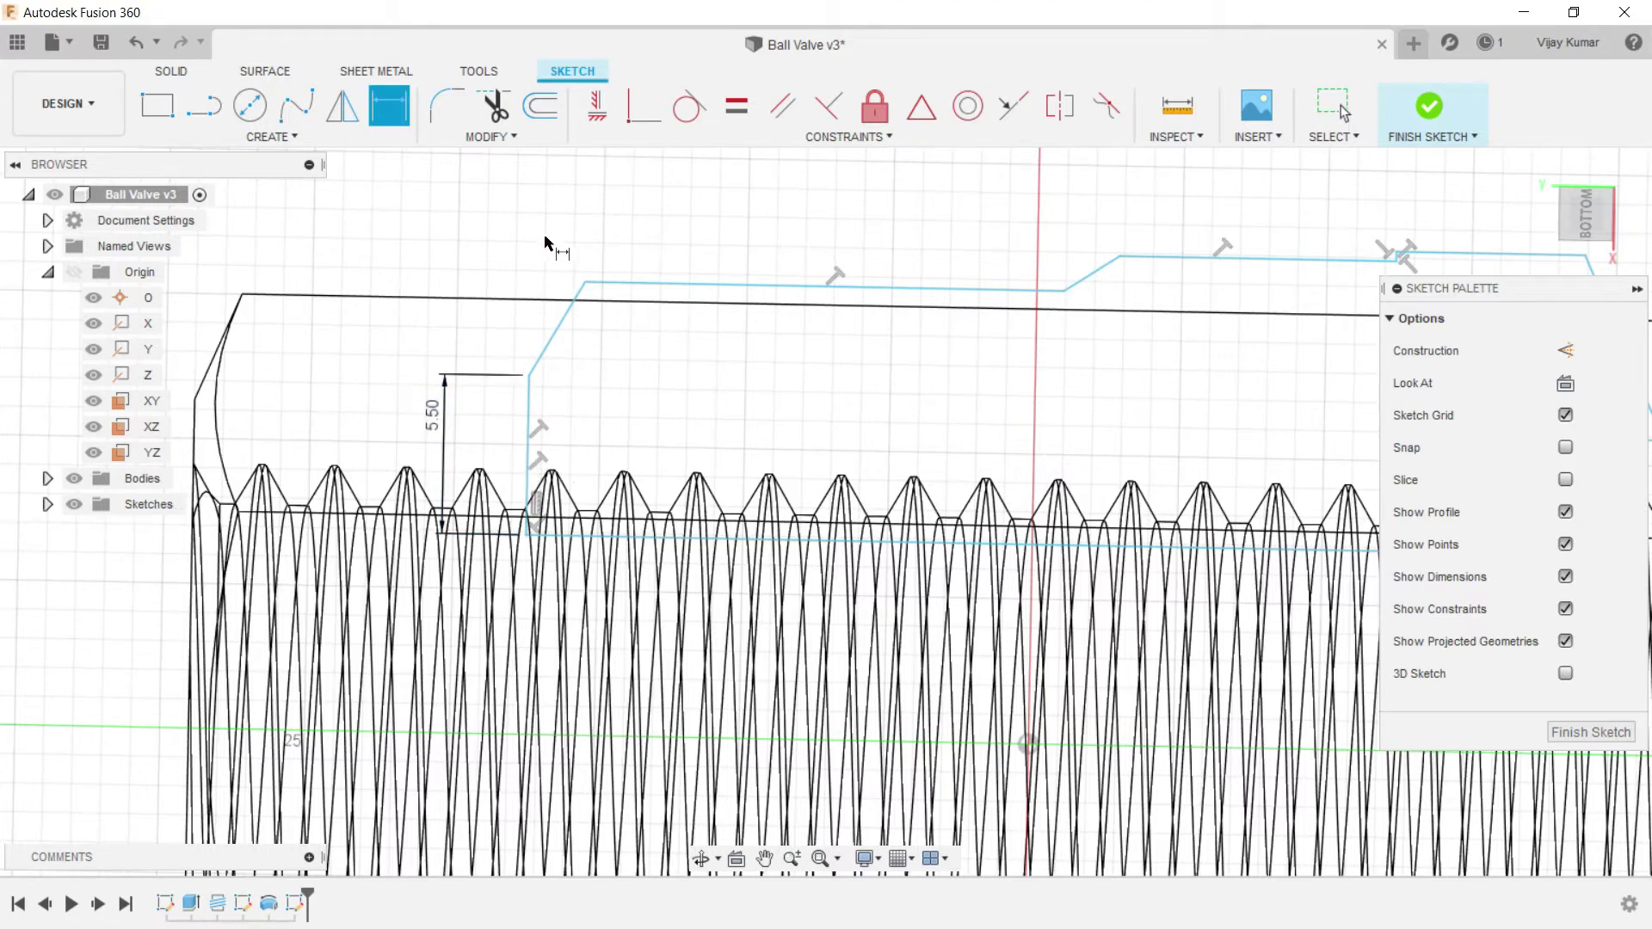
Step: Dimension the horizontal width of the slant above the 5.5 mm line to 1.5 mm
click(529, 376)
click(584, 282)
click(560, 238)
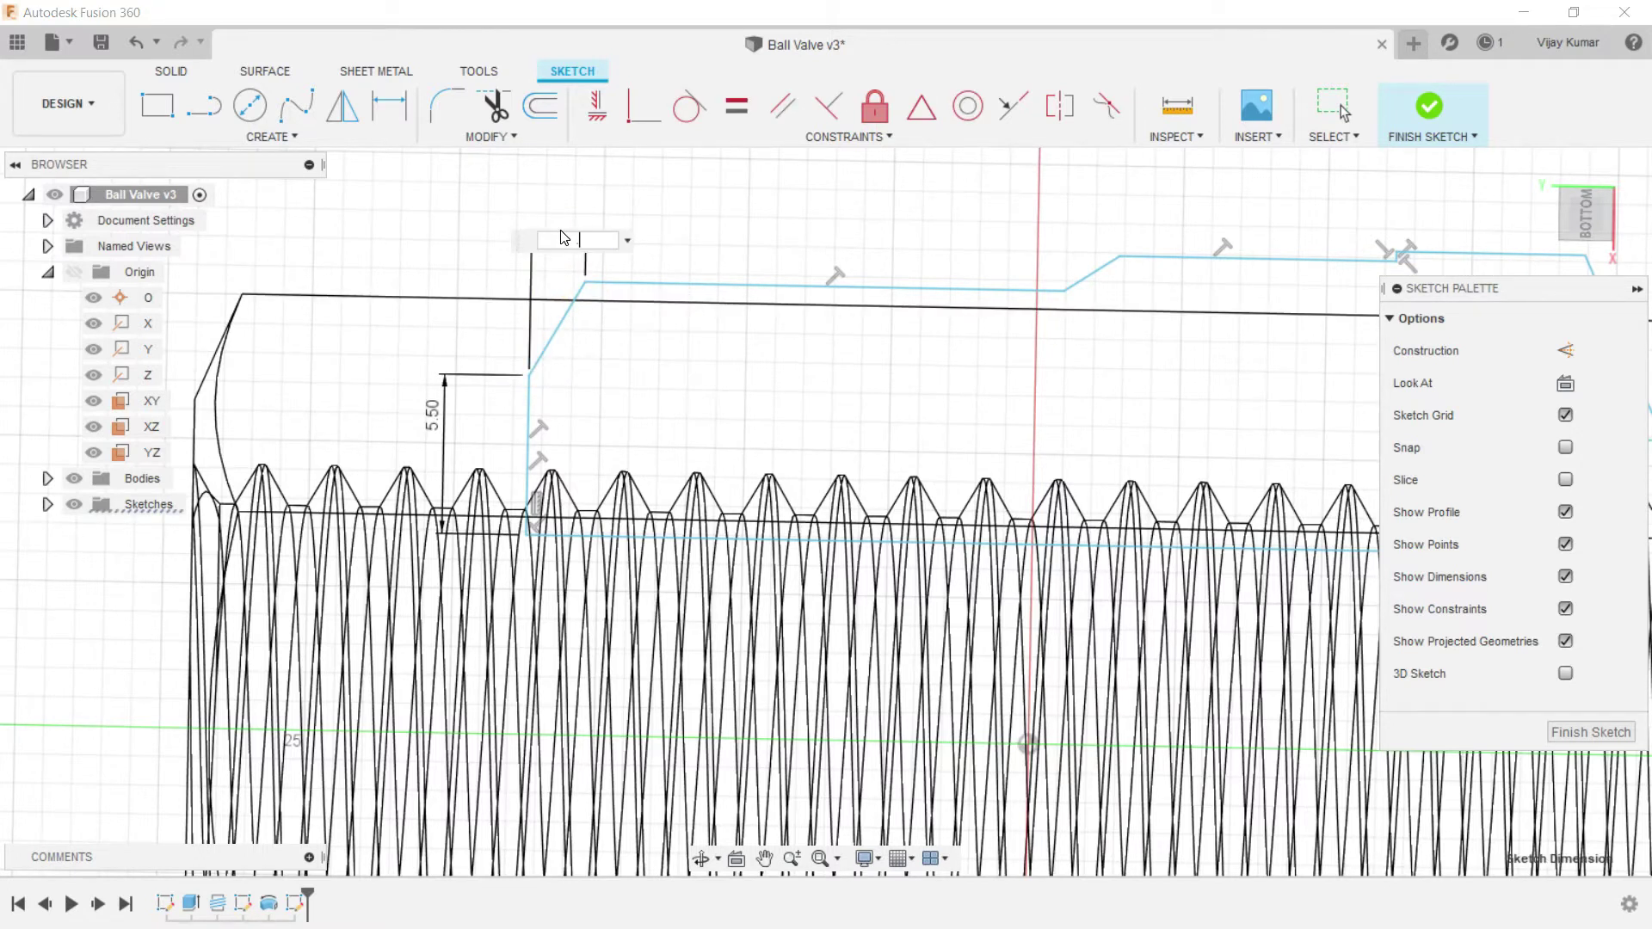
key(Return)
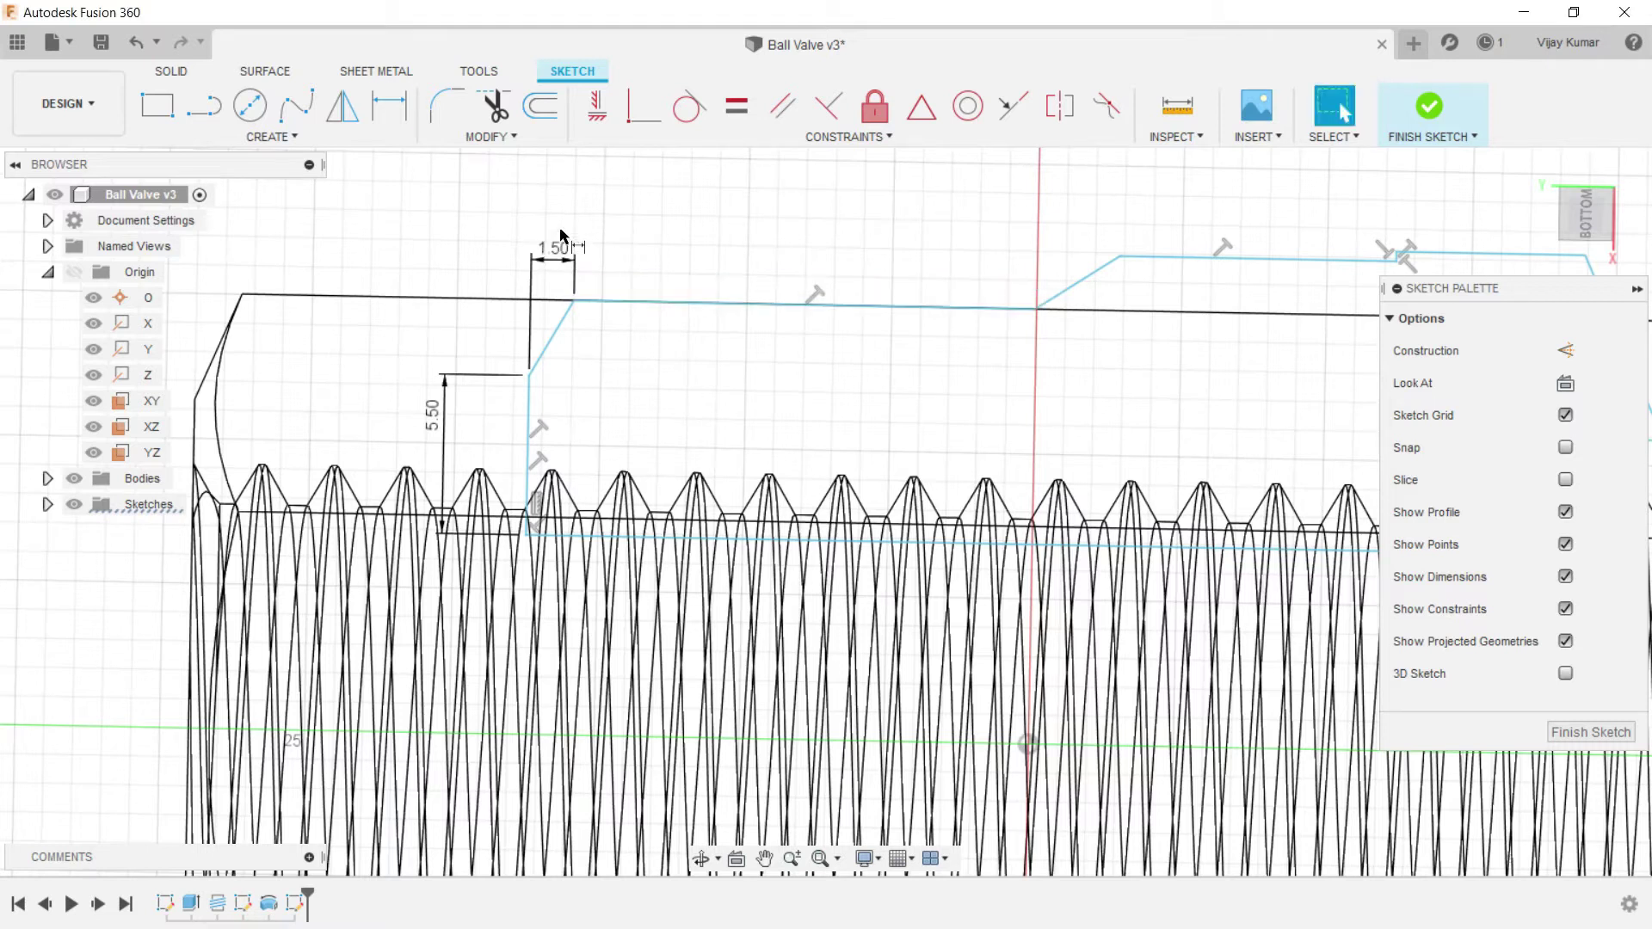
Step: Set the height between the profile's base line and its long upper horizontal line to 8.5 mm
click(624, 534)
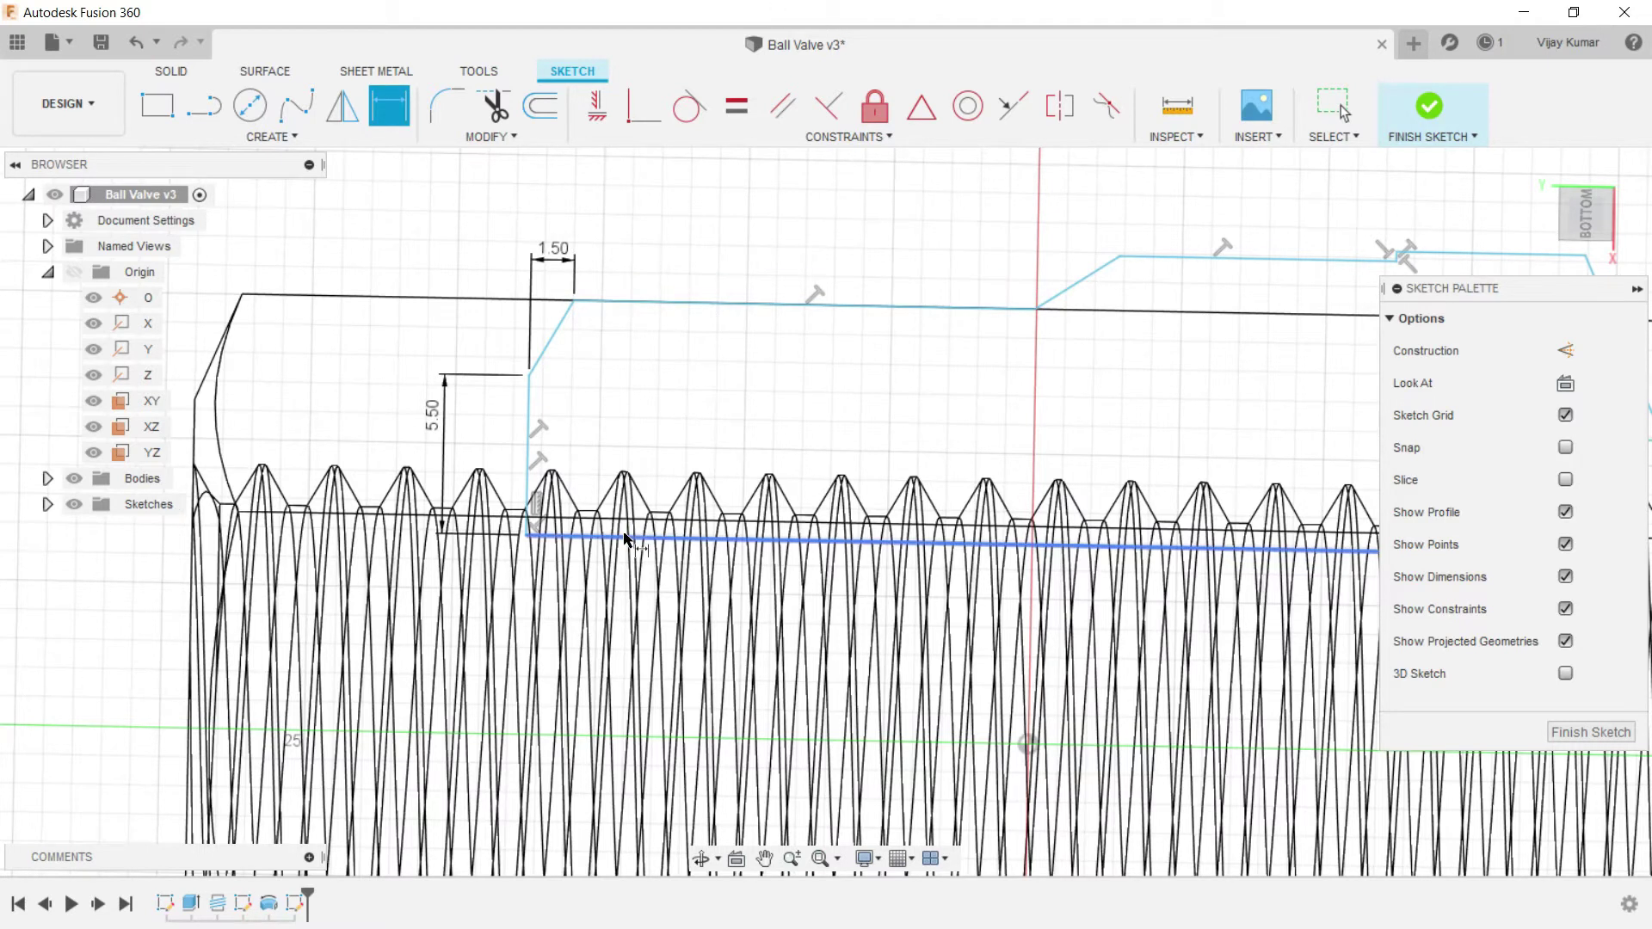
click(670, 304)
click(370, 346)
text(8)
key(Return)
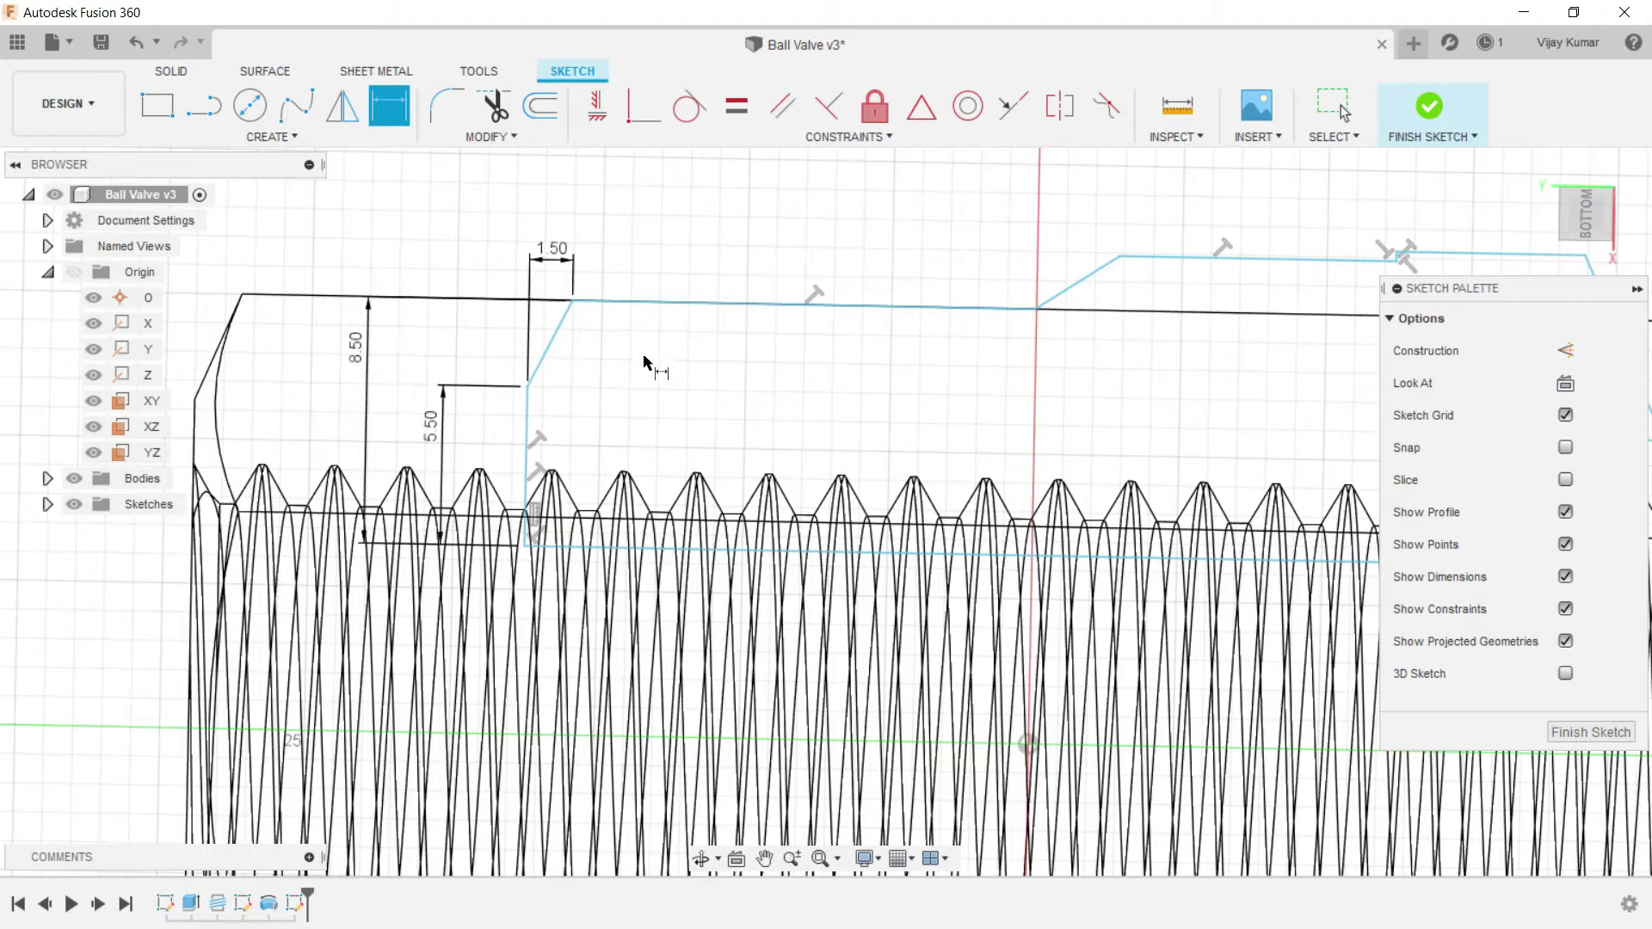
Step: Dimension the long upper horizontal line beside the 1.5 mm slant to 16 mm
click(652, 289)
click(654, 285)
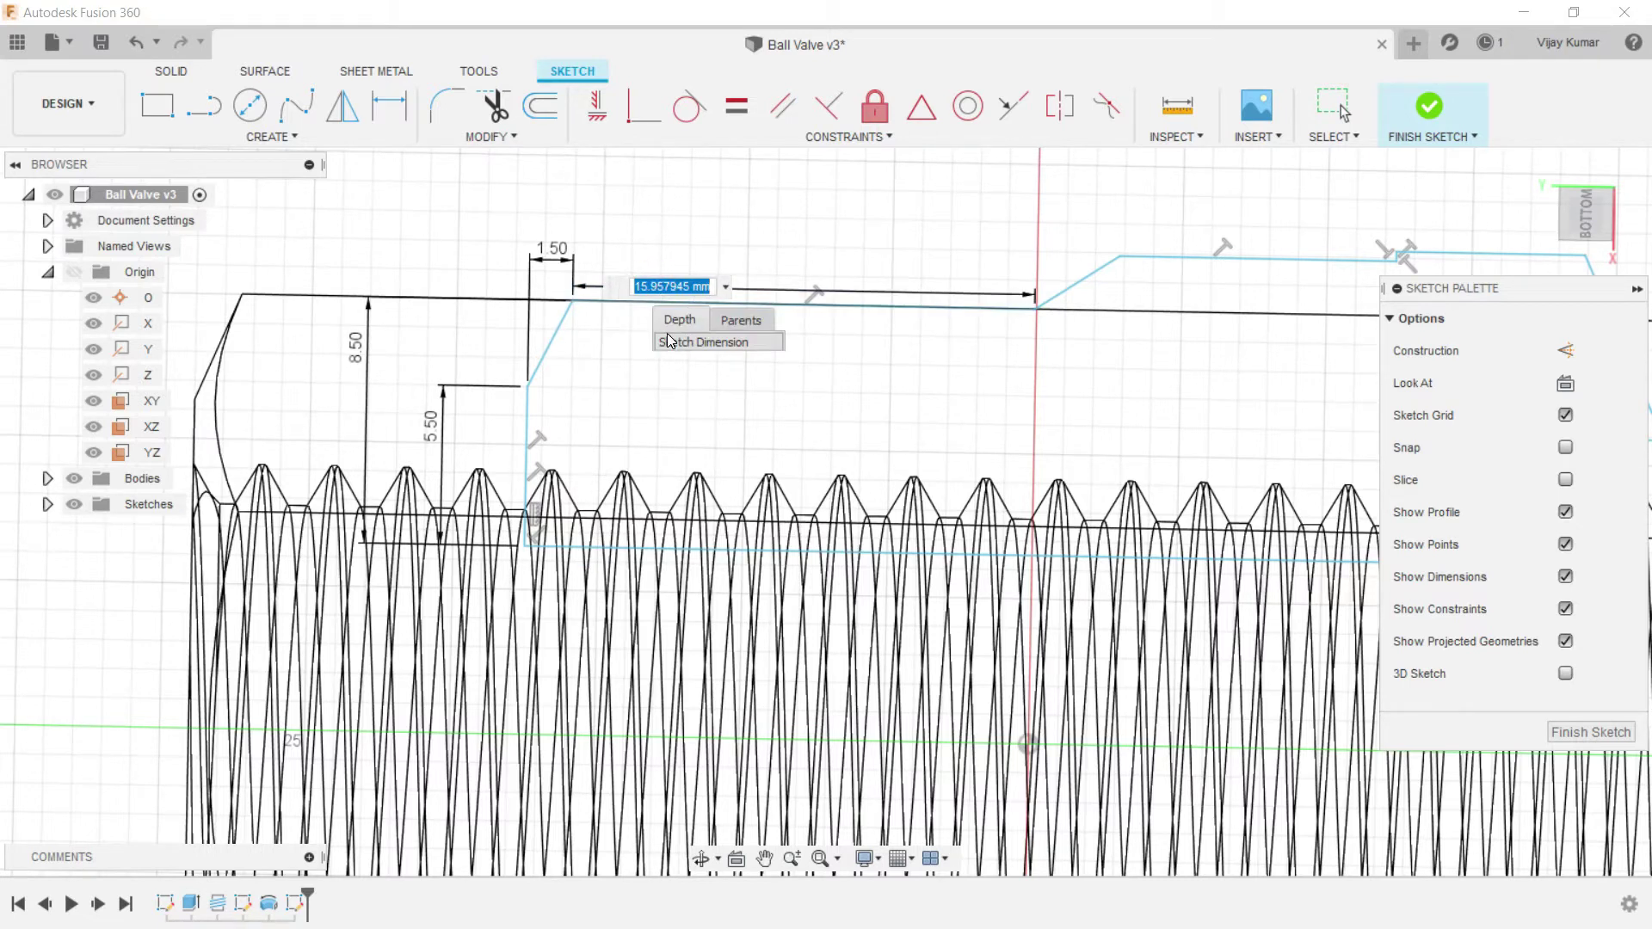
text(16)
key(Return)
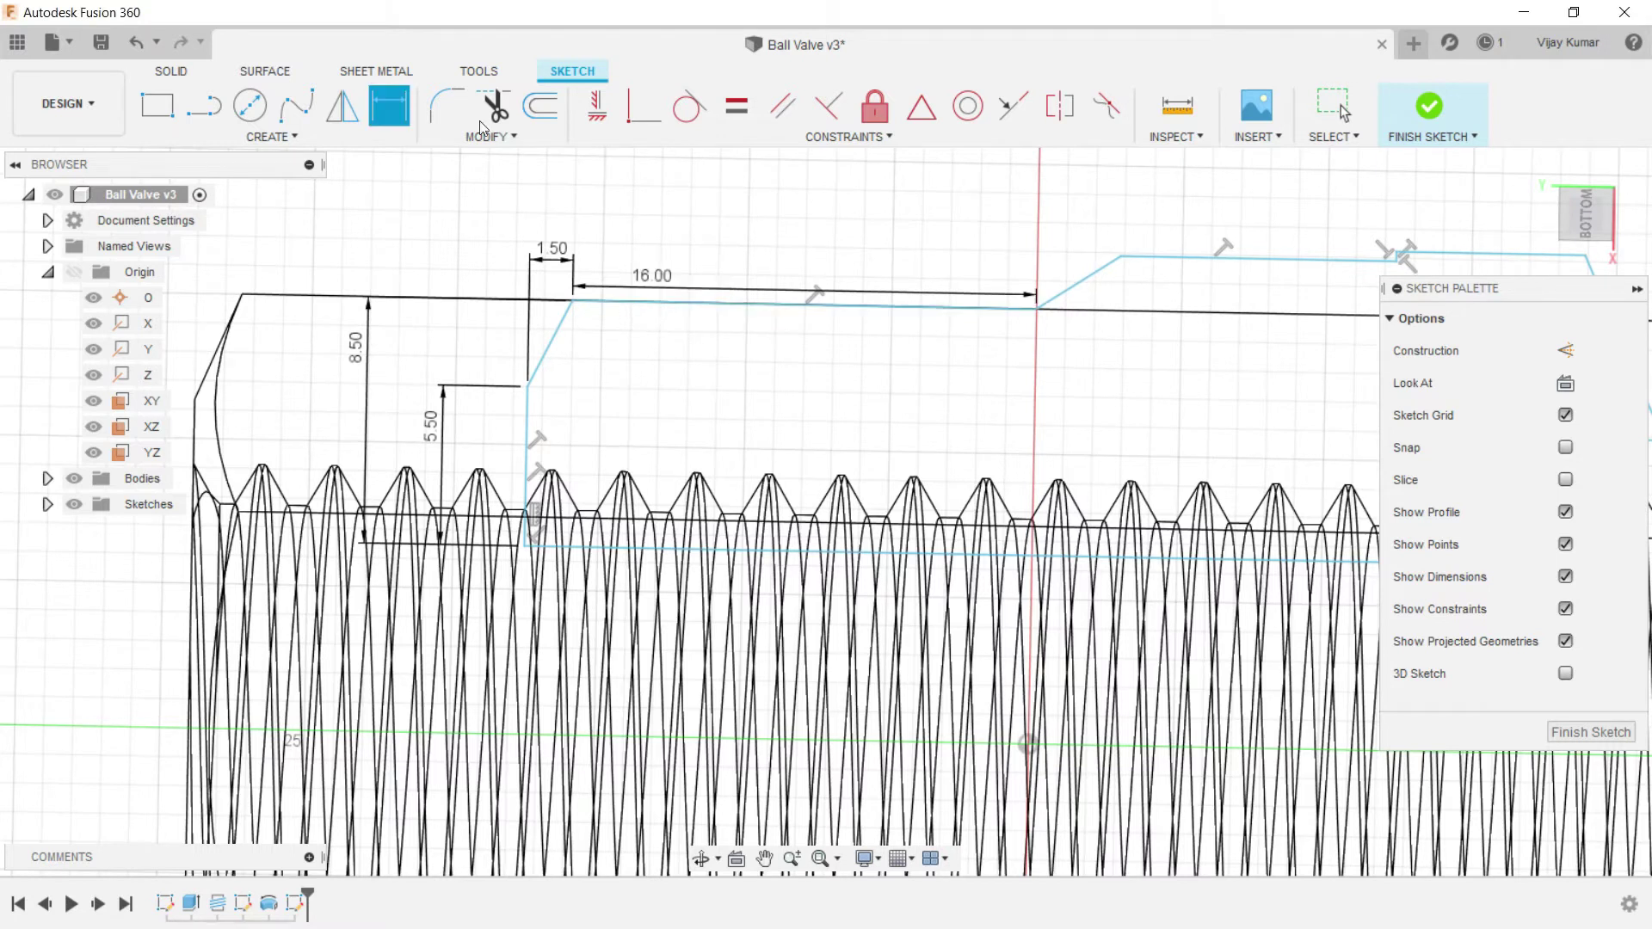
Step: Move the 16 mm line upward so the profile's upper edge lies just outside the body's outer edge
key(Escape)
drag(681, 302, 684, 287)
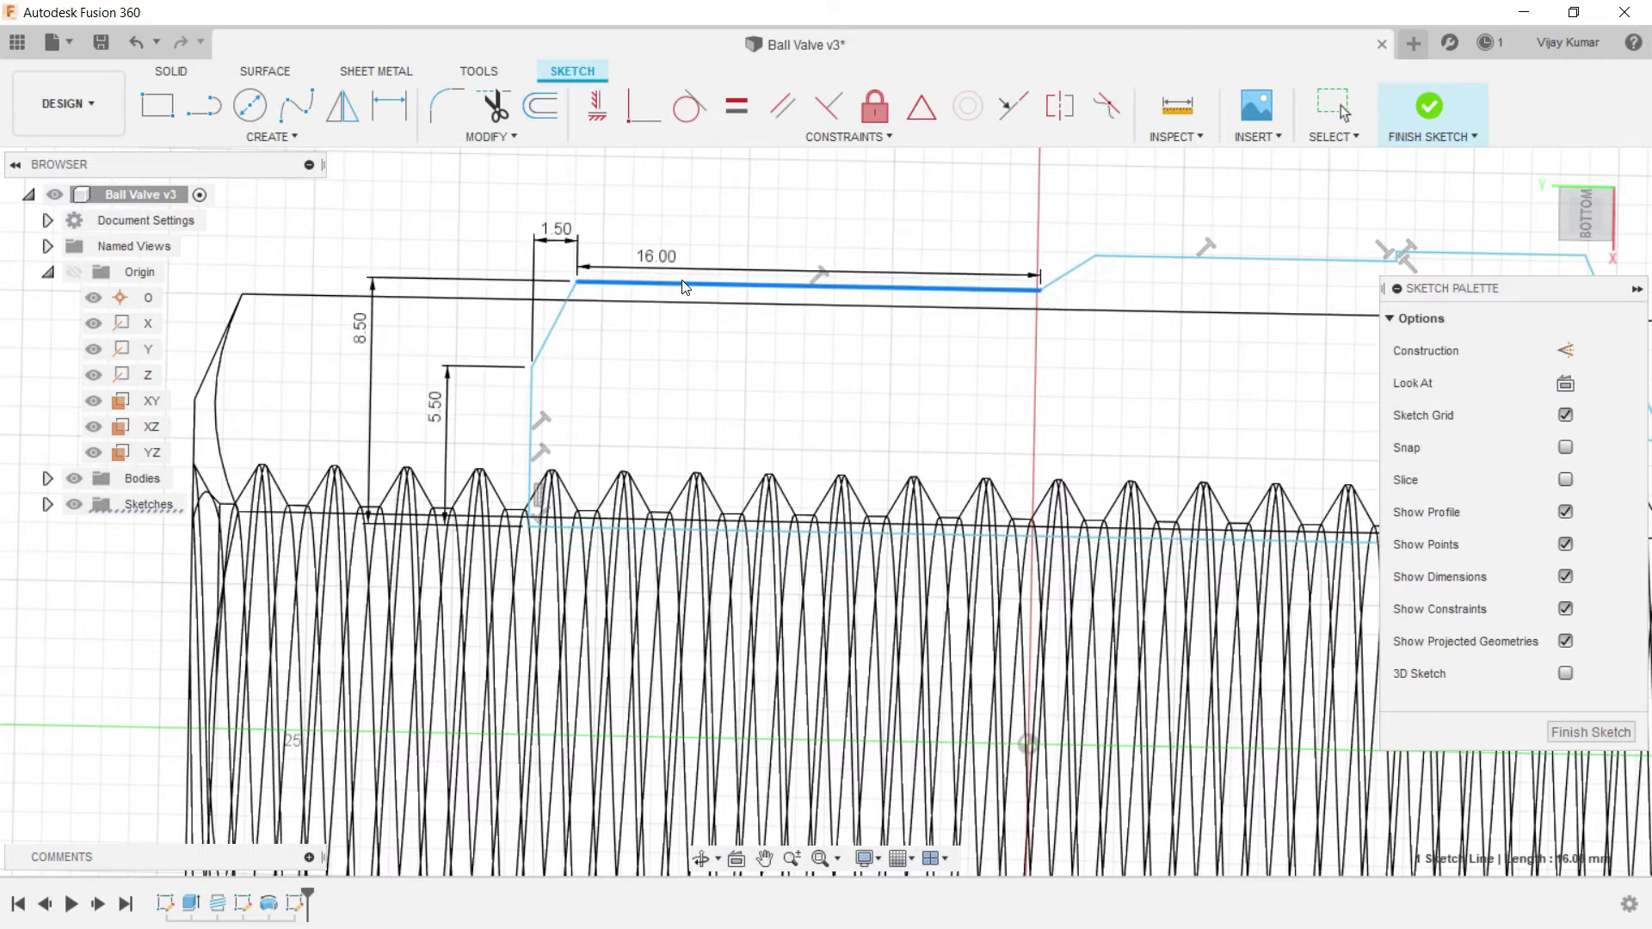
key(Escape)
scroll(650, 326, down, 3)
scroll(1240, 298, up, 3)
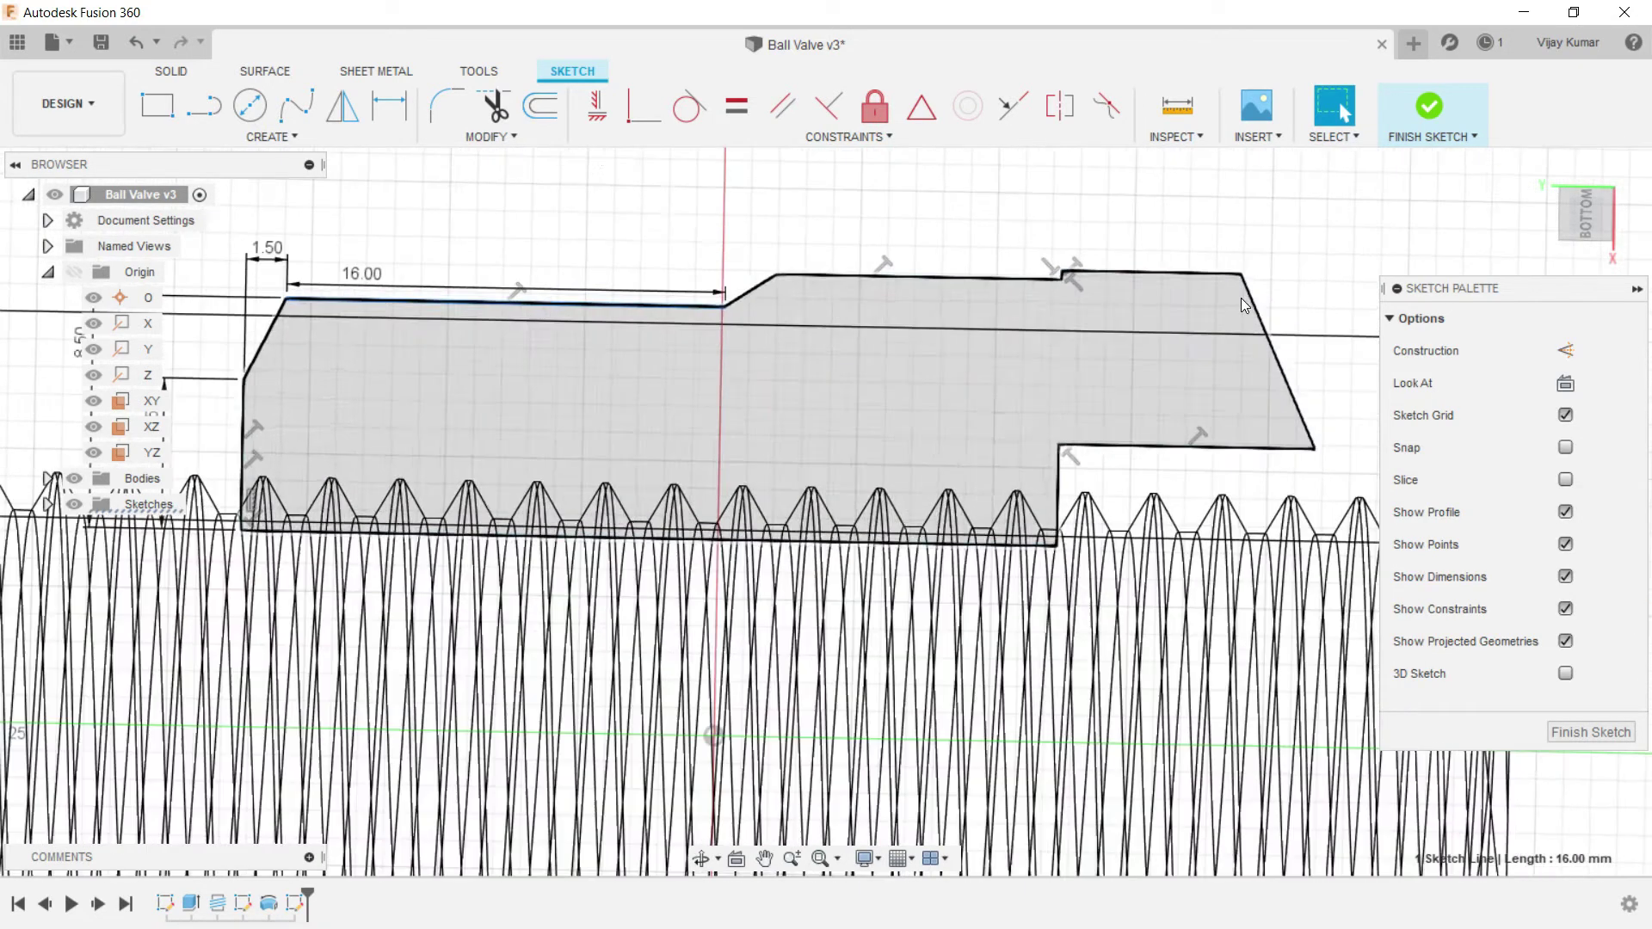
Step: Dimension the horizontal width of the short slant after the 16 mm line to 1.8 mm
click(389, 105)
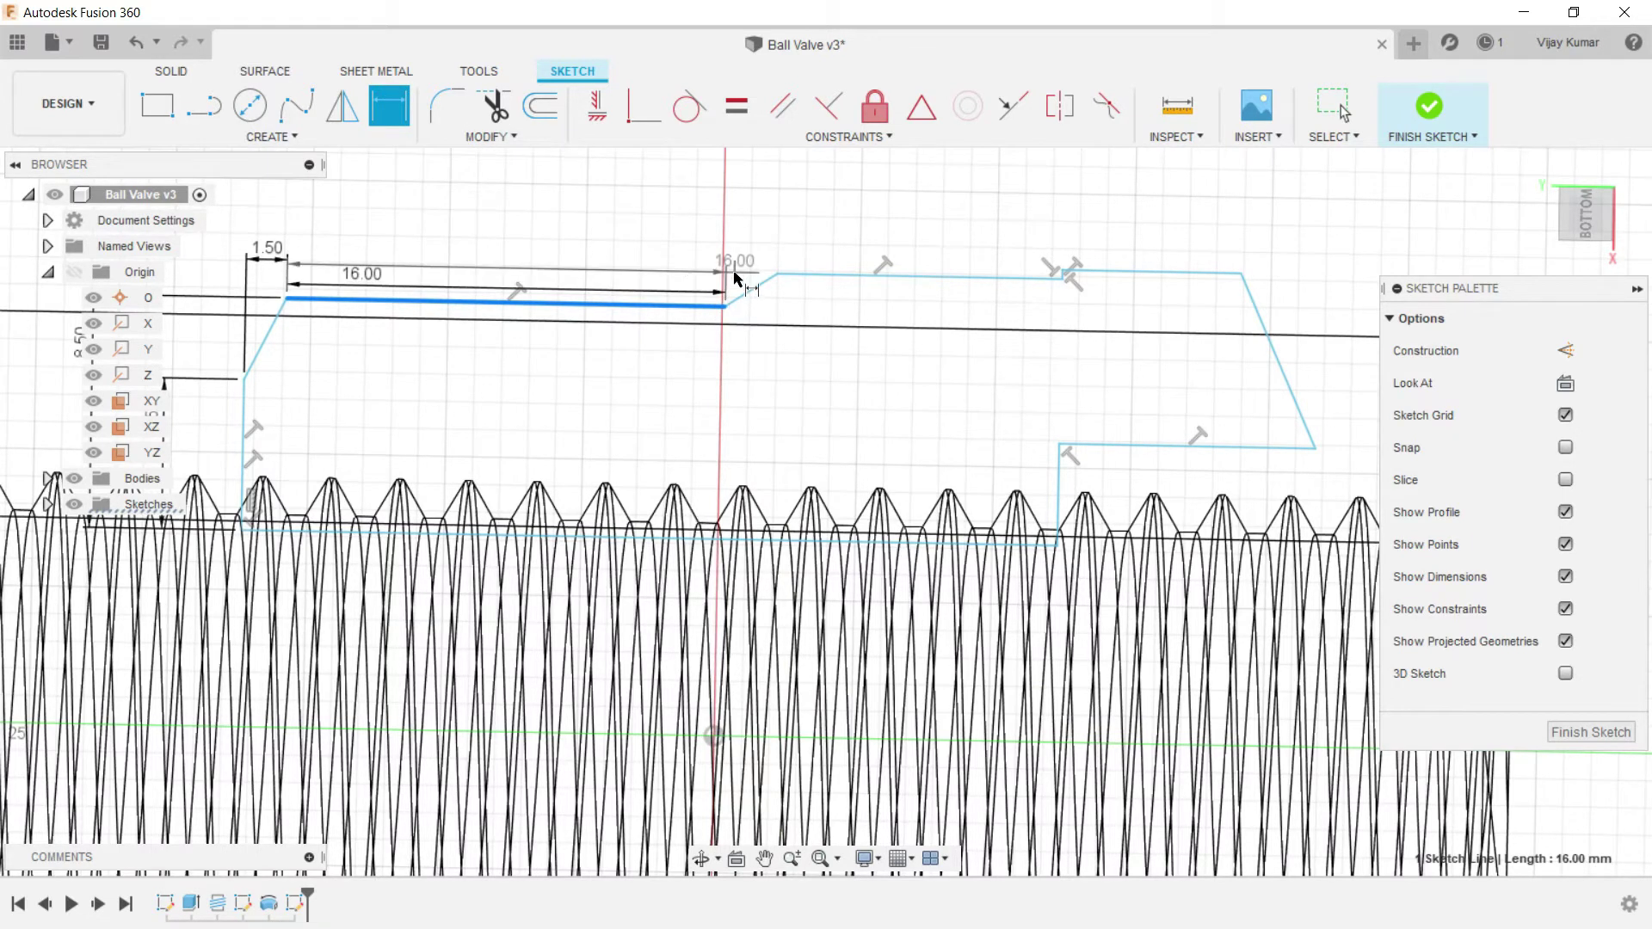
key(Escape)
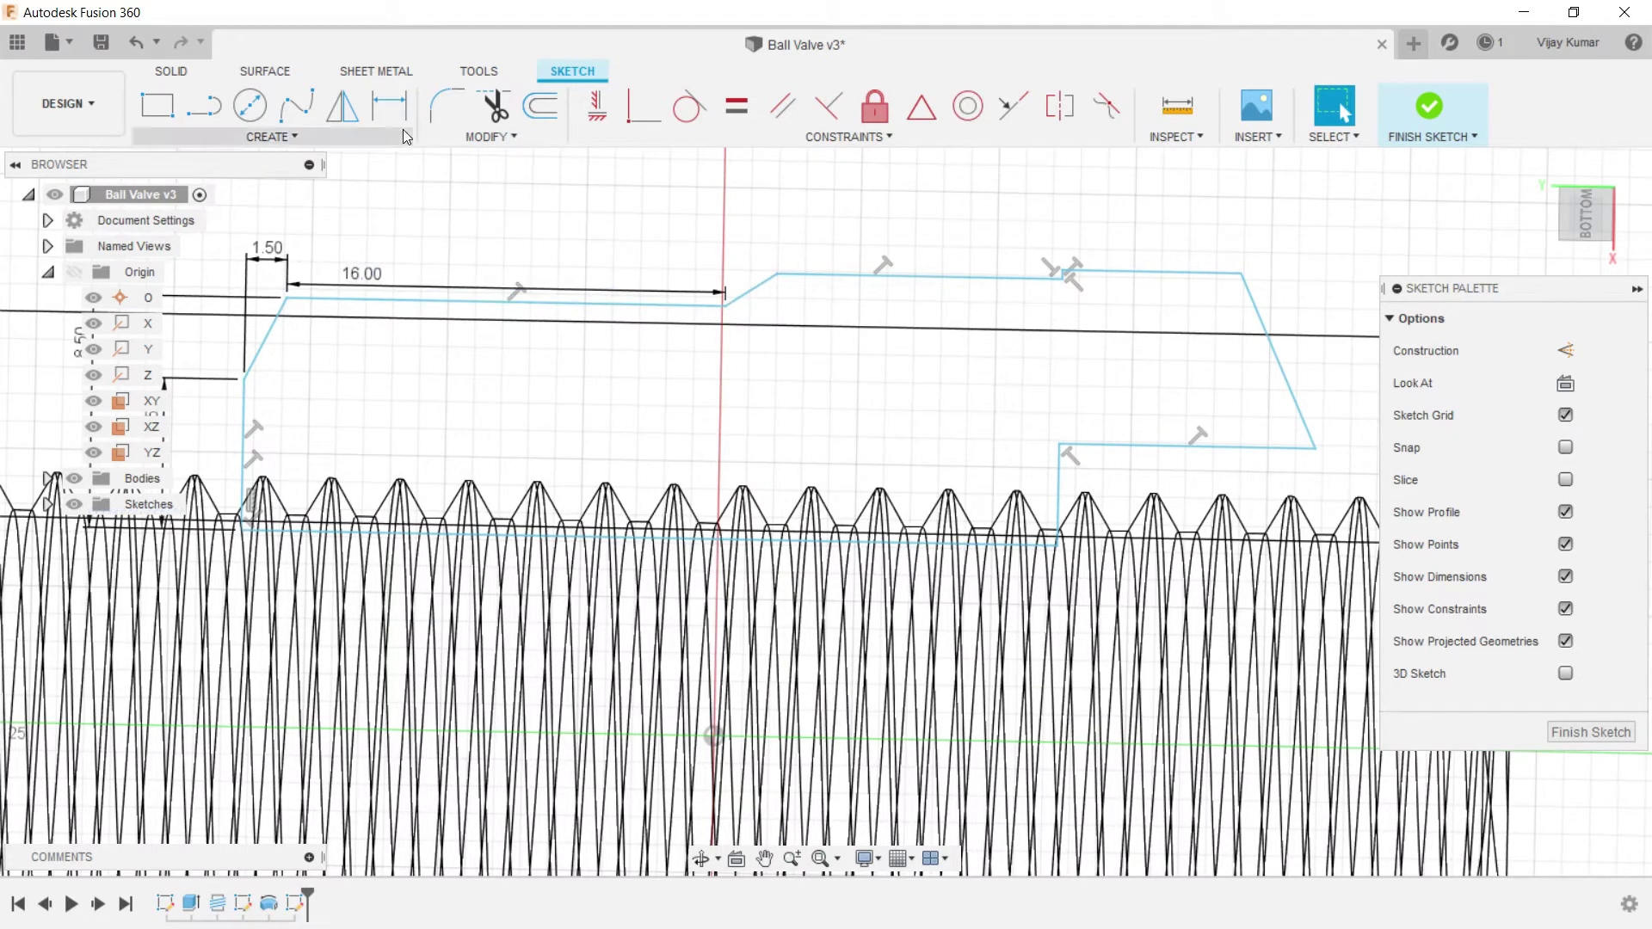
click(725, 305)
click(777, 274)
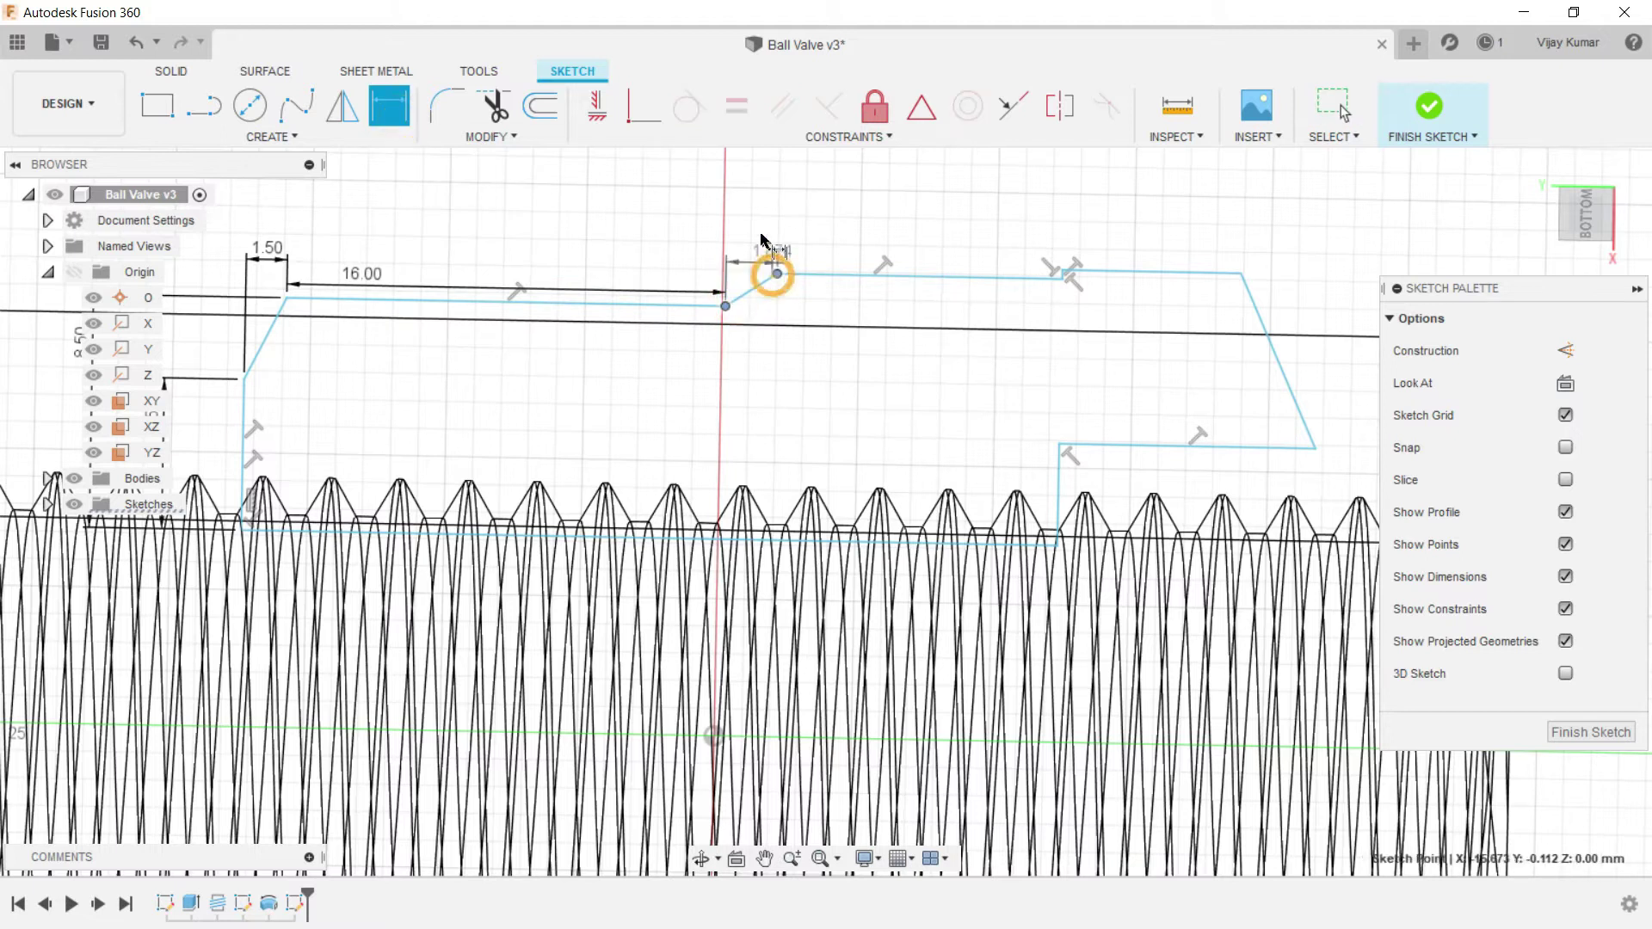
click(763, 238)
text(1)
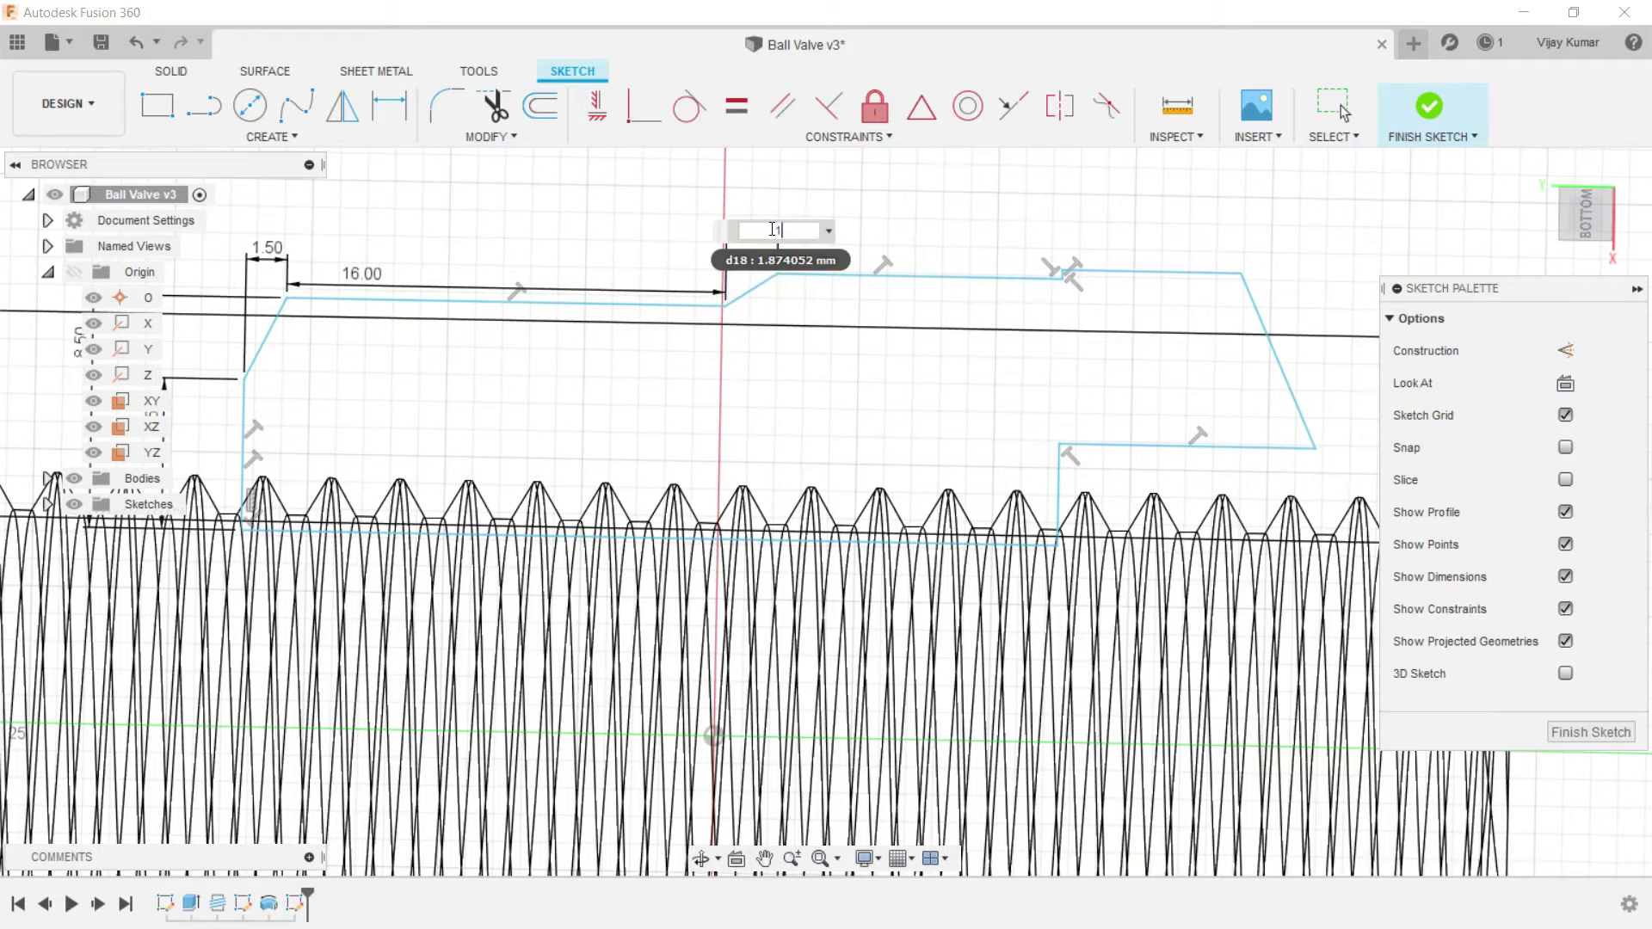
text(.8)
key(Return)
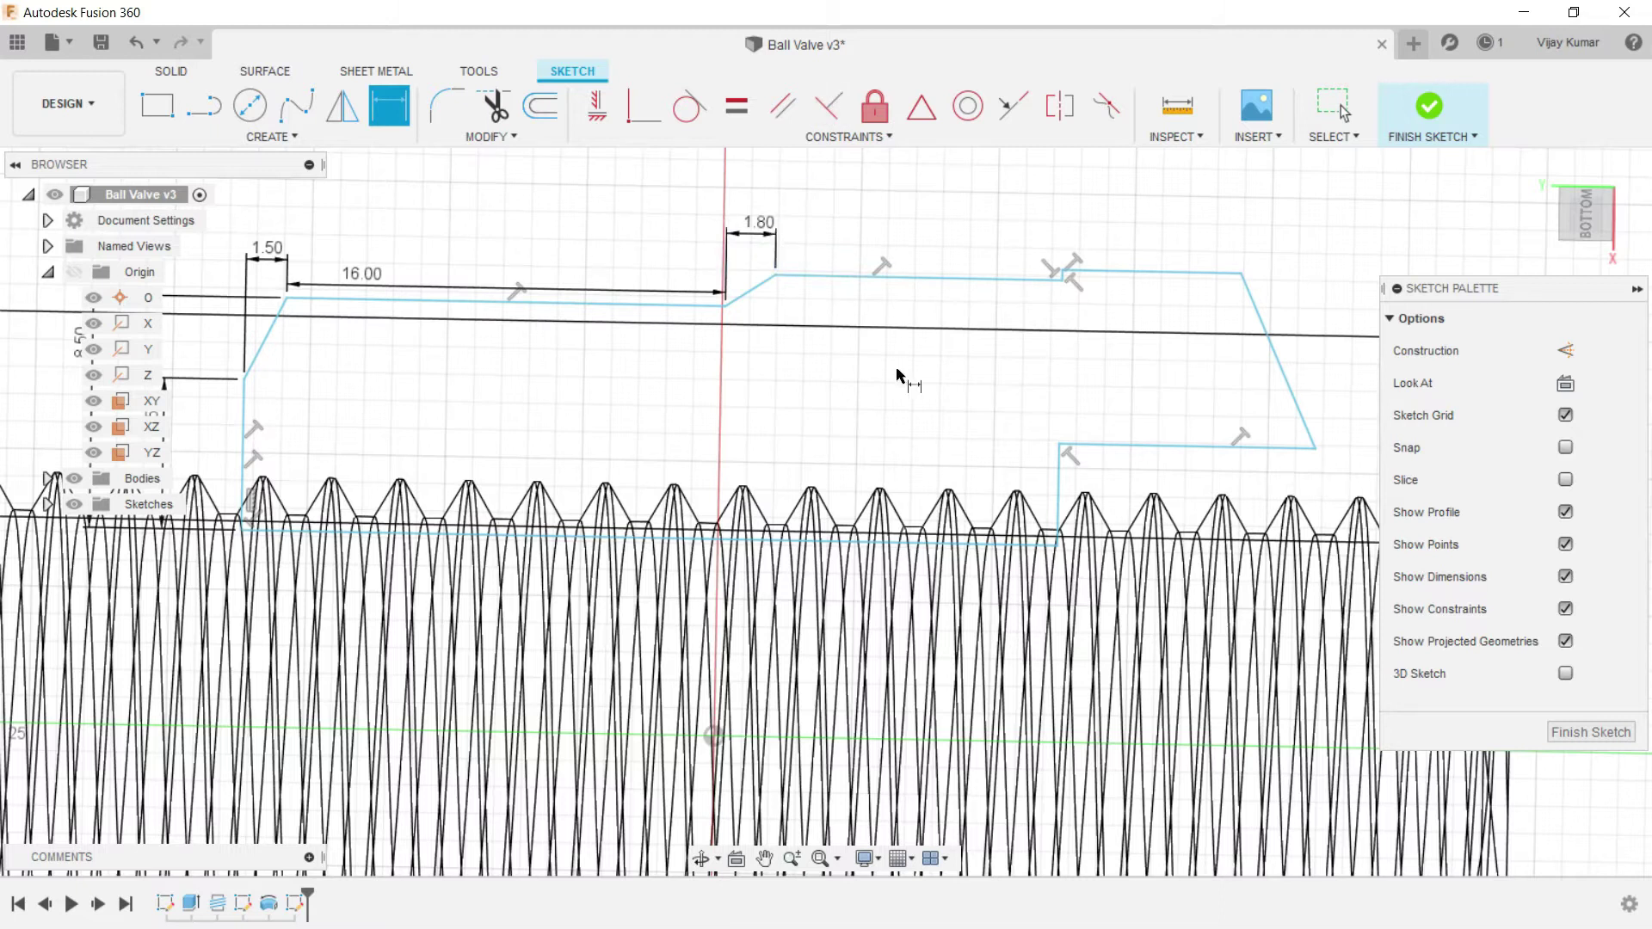
Step: Dimension the horizontal line following the 1.8 mm slant to 10.5 mm
click(946, 278)
click(946, 248)
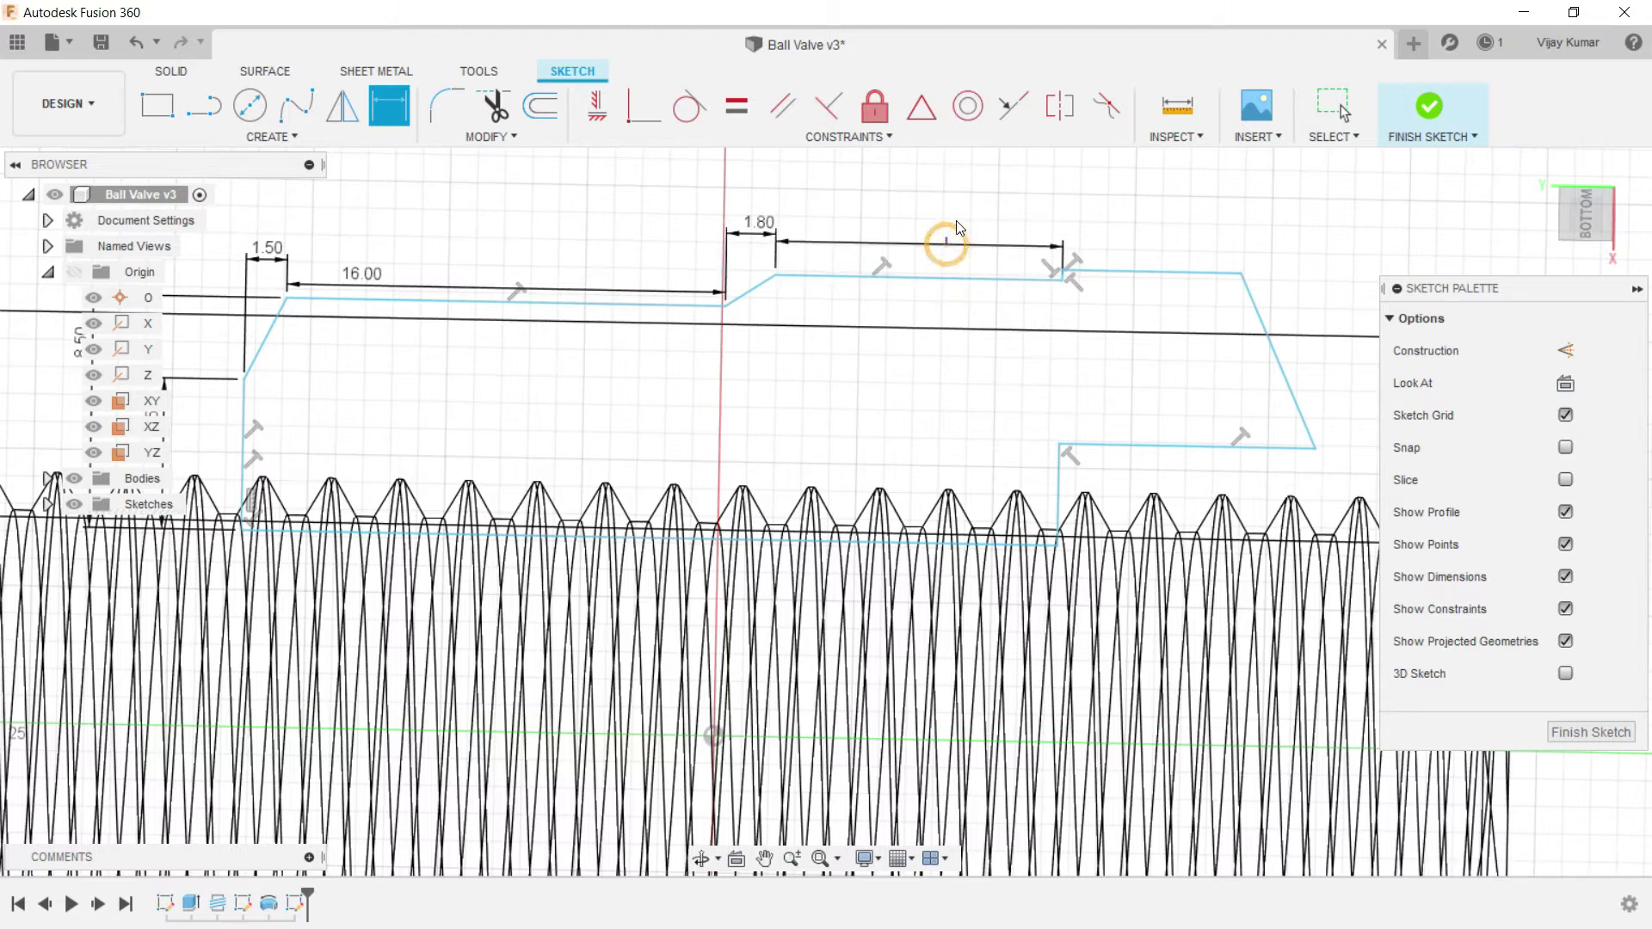
text(10.5)
key(Return)
Step: Set the height of the tiny vertical step at the end of the 10.5 mm line to 0.3 mm
scroll(1110, 293, up, 4)
click(1021, 285)
click(1026, 269)
click(1075, 327)
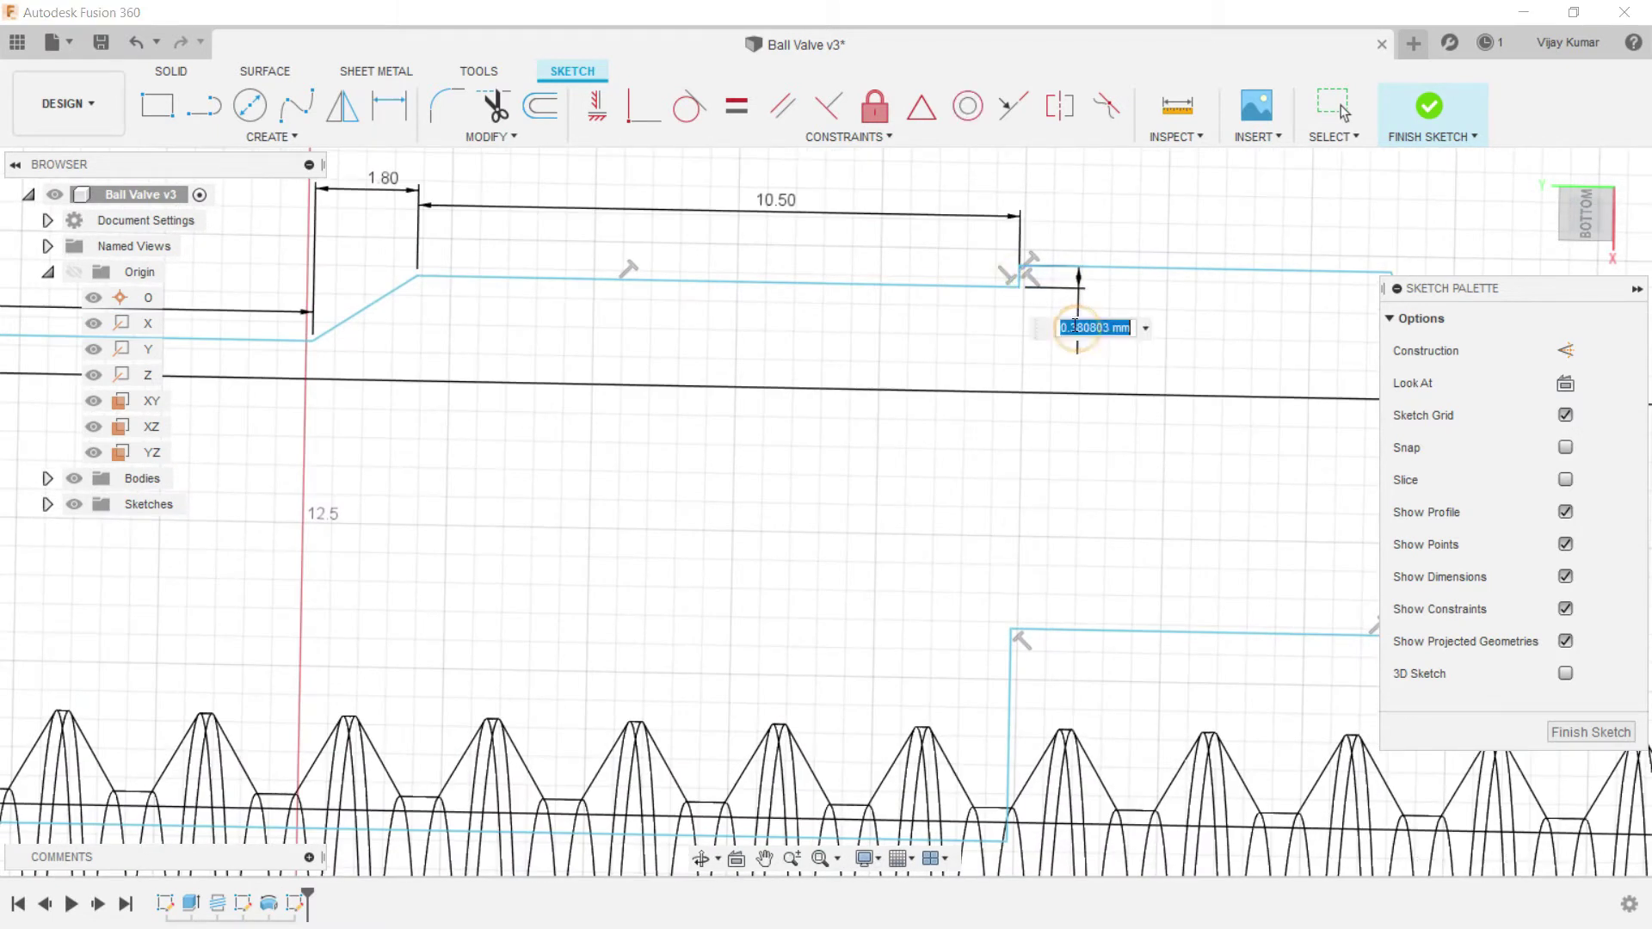
text(0.3)
key(Return)
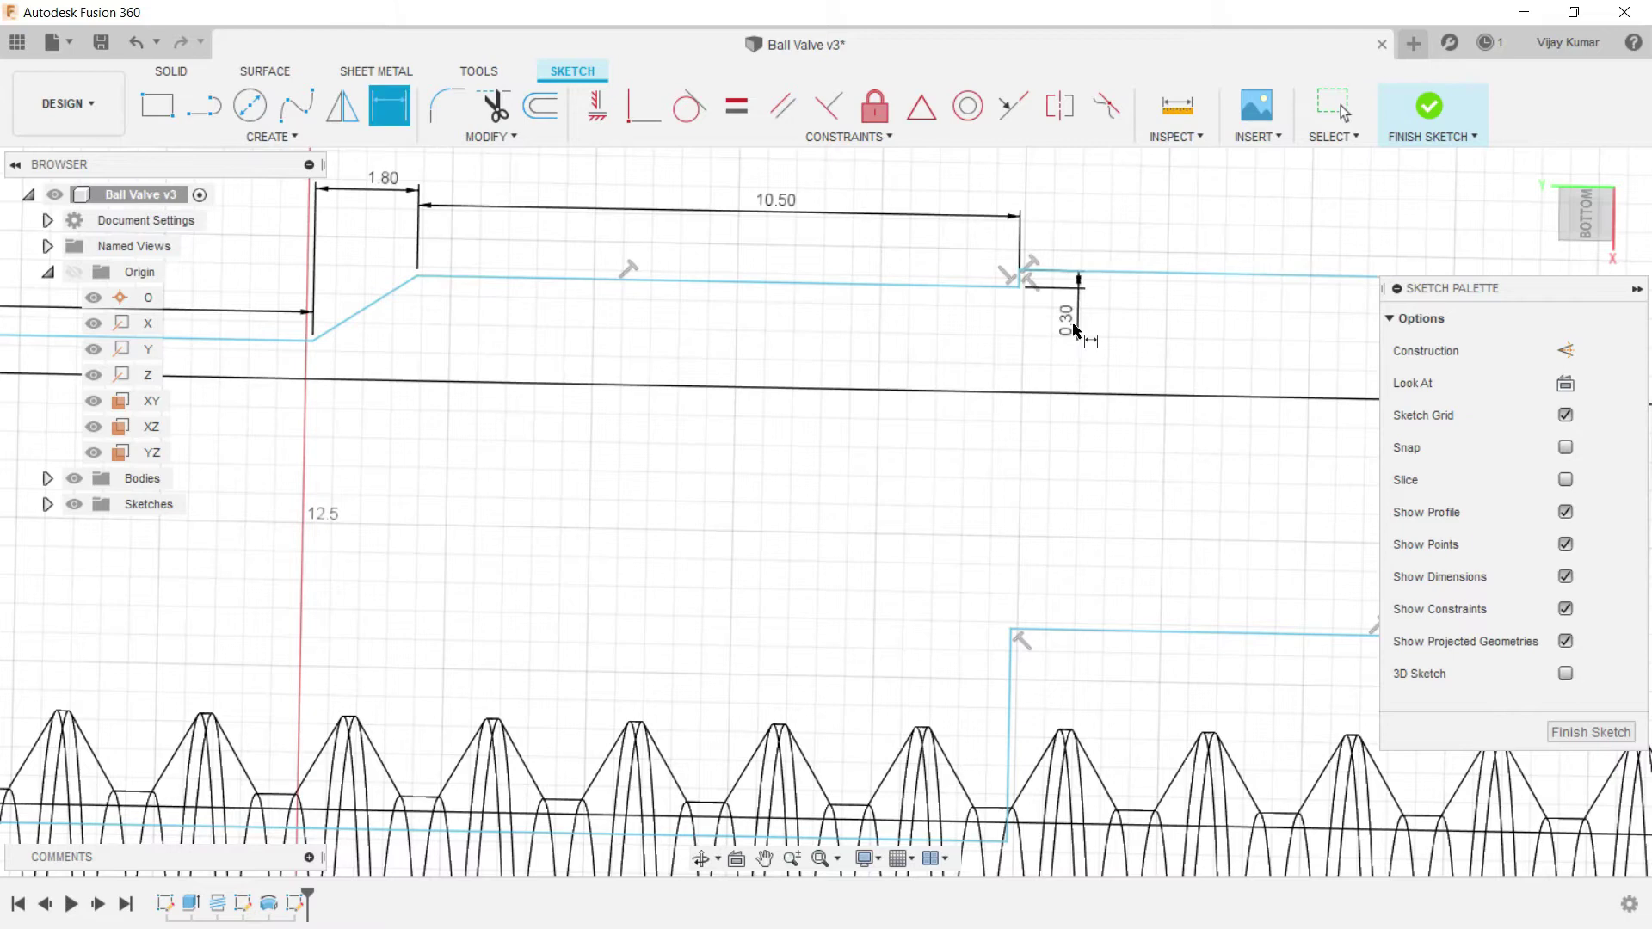
Step: Dimension the last upper horizontal line beyond the 0.3 mm step to 6.5 mm
scroll(1074, 329, down, 6)
scroll(1329, 327, down, 4)
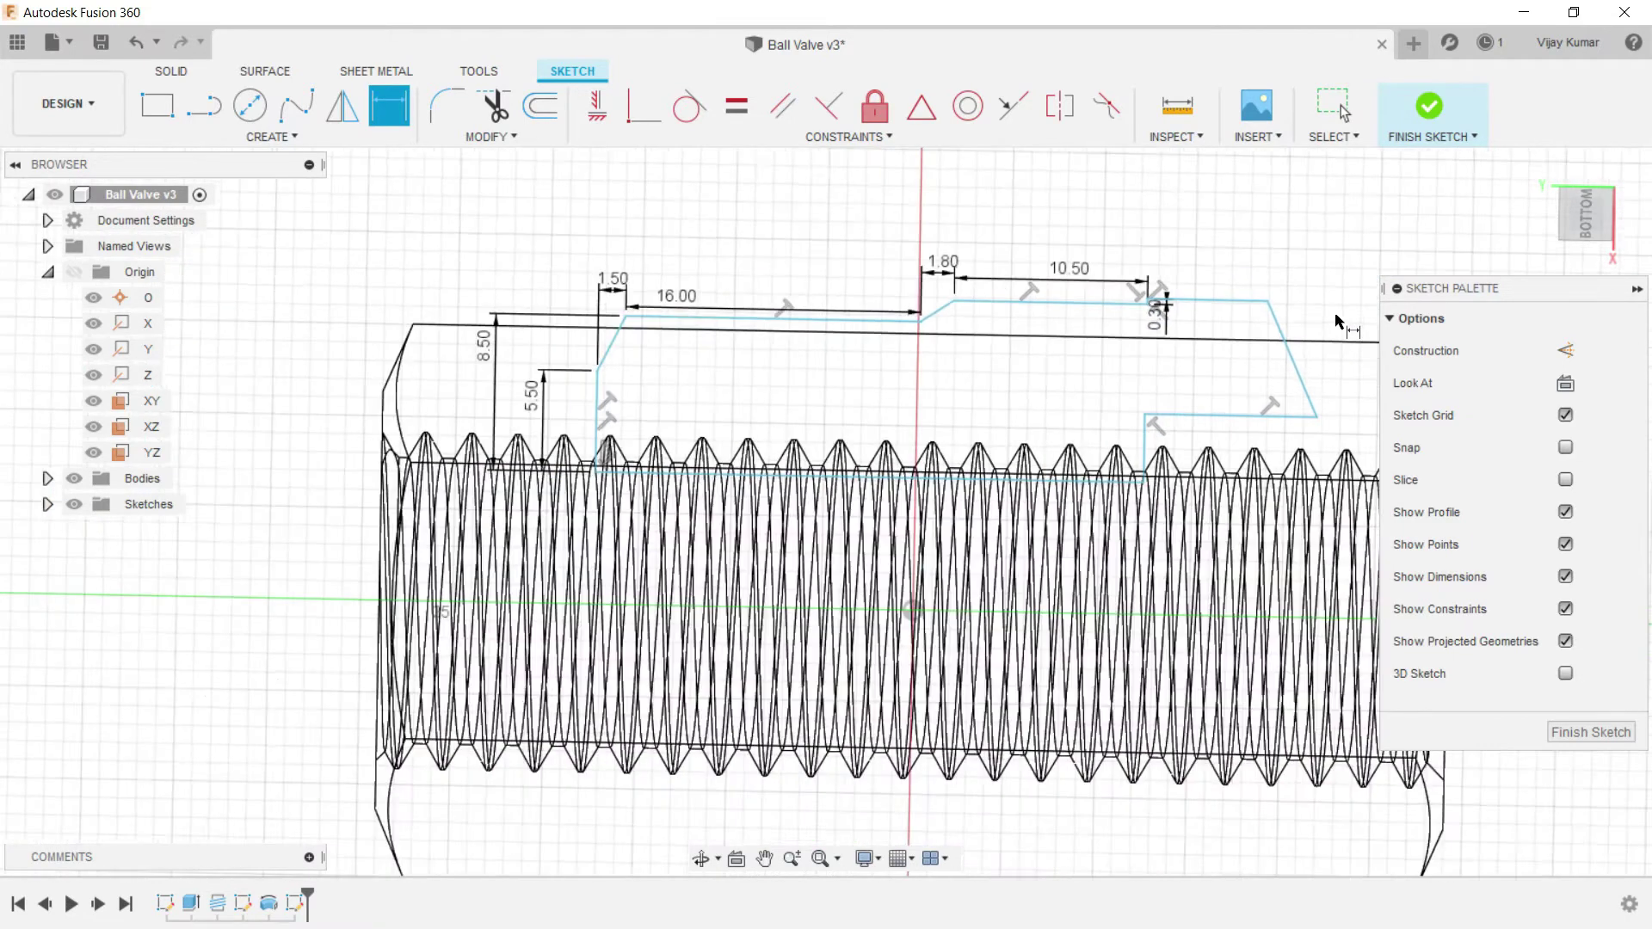
scroll(1128, 368, up, 5)
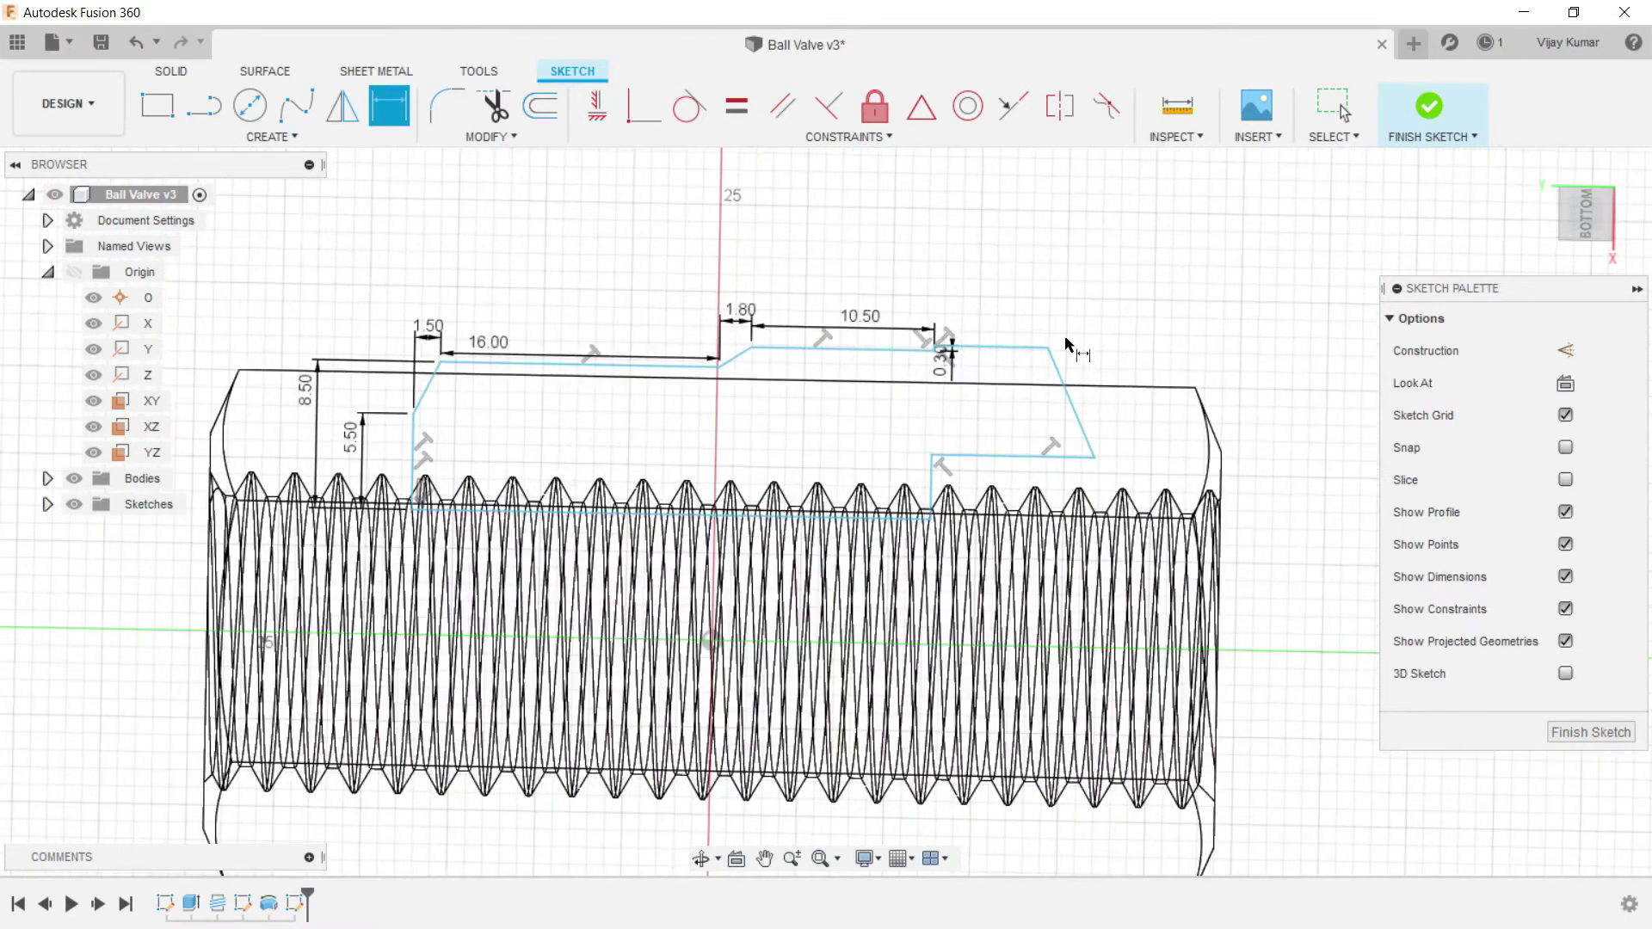
scroll(922, 340, up, 2)
click(968, 353)
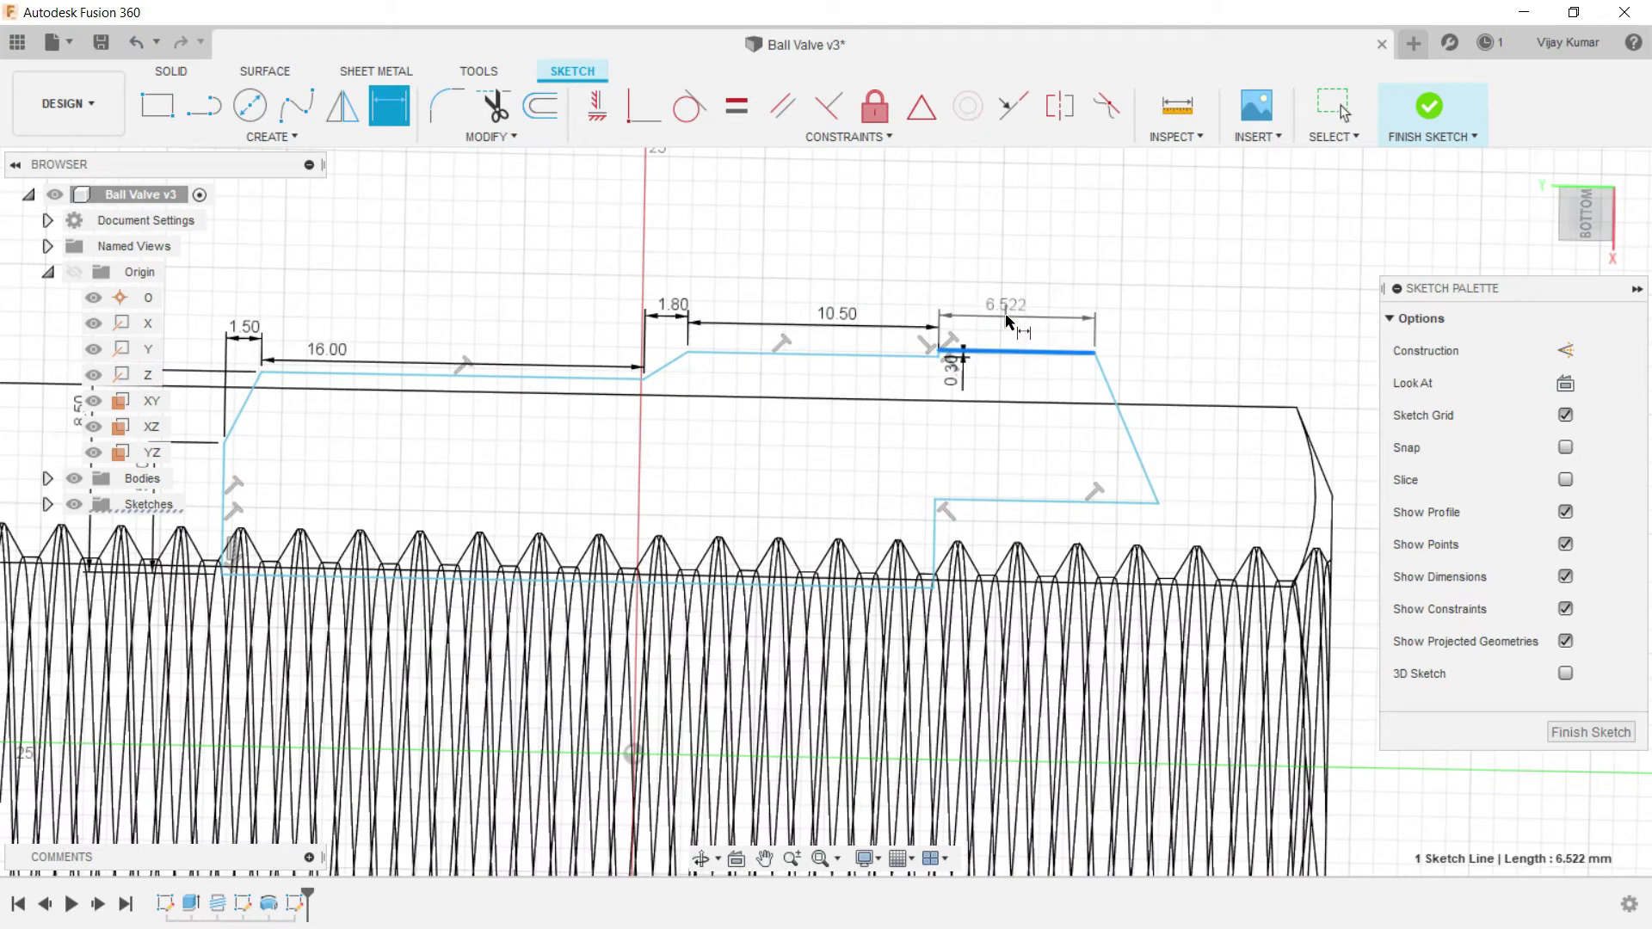
click(1008, 316)
text(6.5)
key(Return)
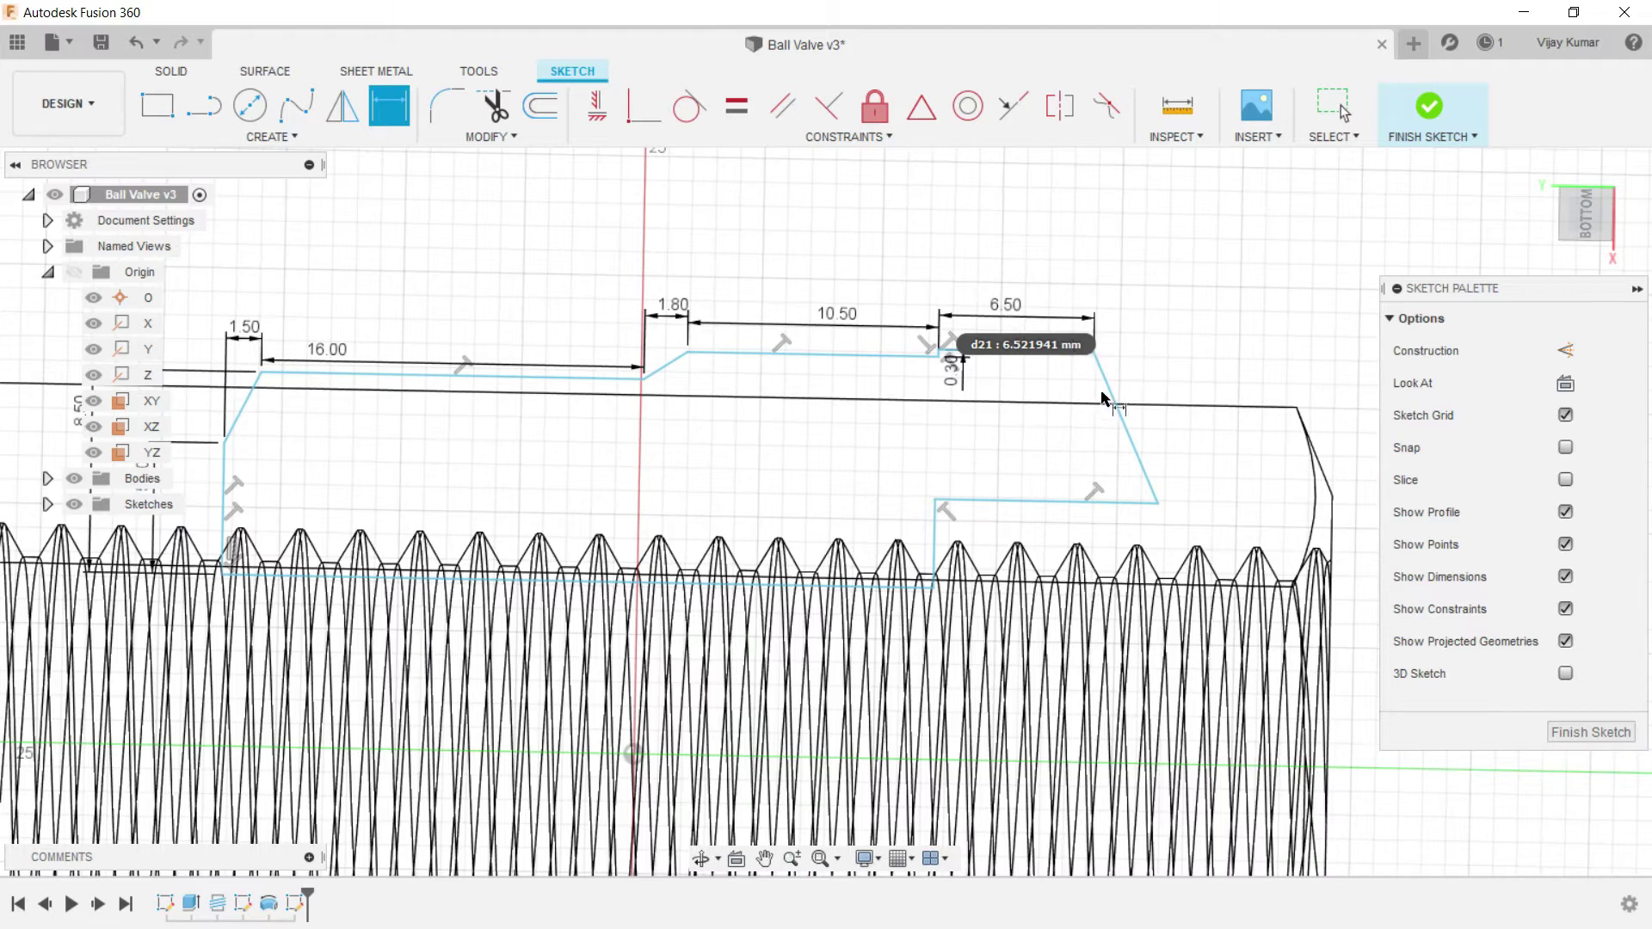
Step: Dimension the horizontal width of the end slant beyond the 6.5 mm line to 2.5 mm
click(1156, 503)
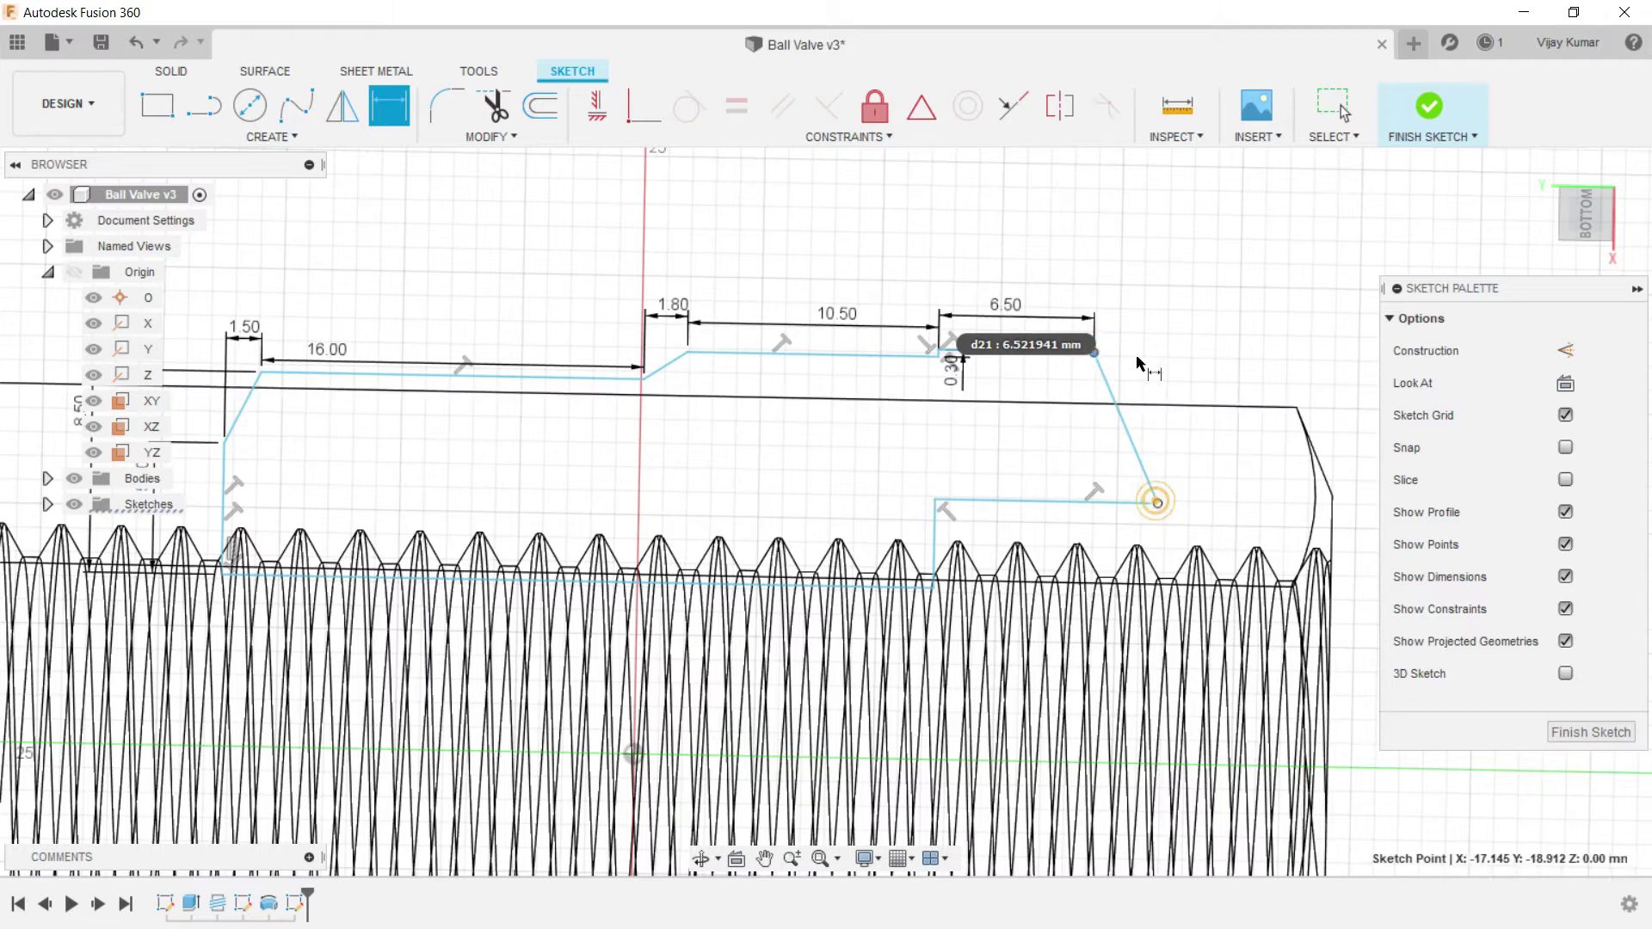
click(1140, 309)
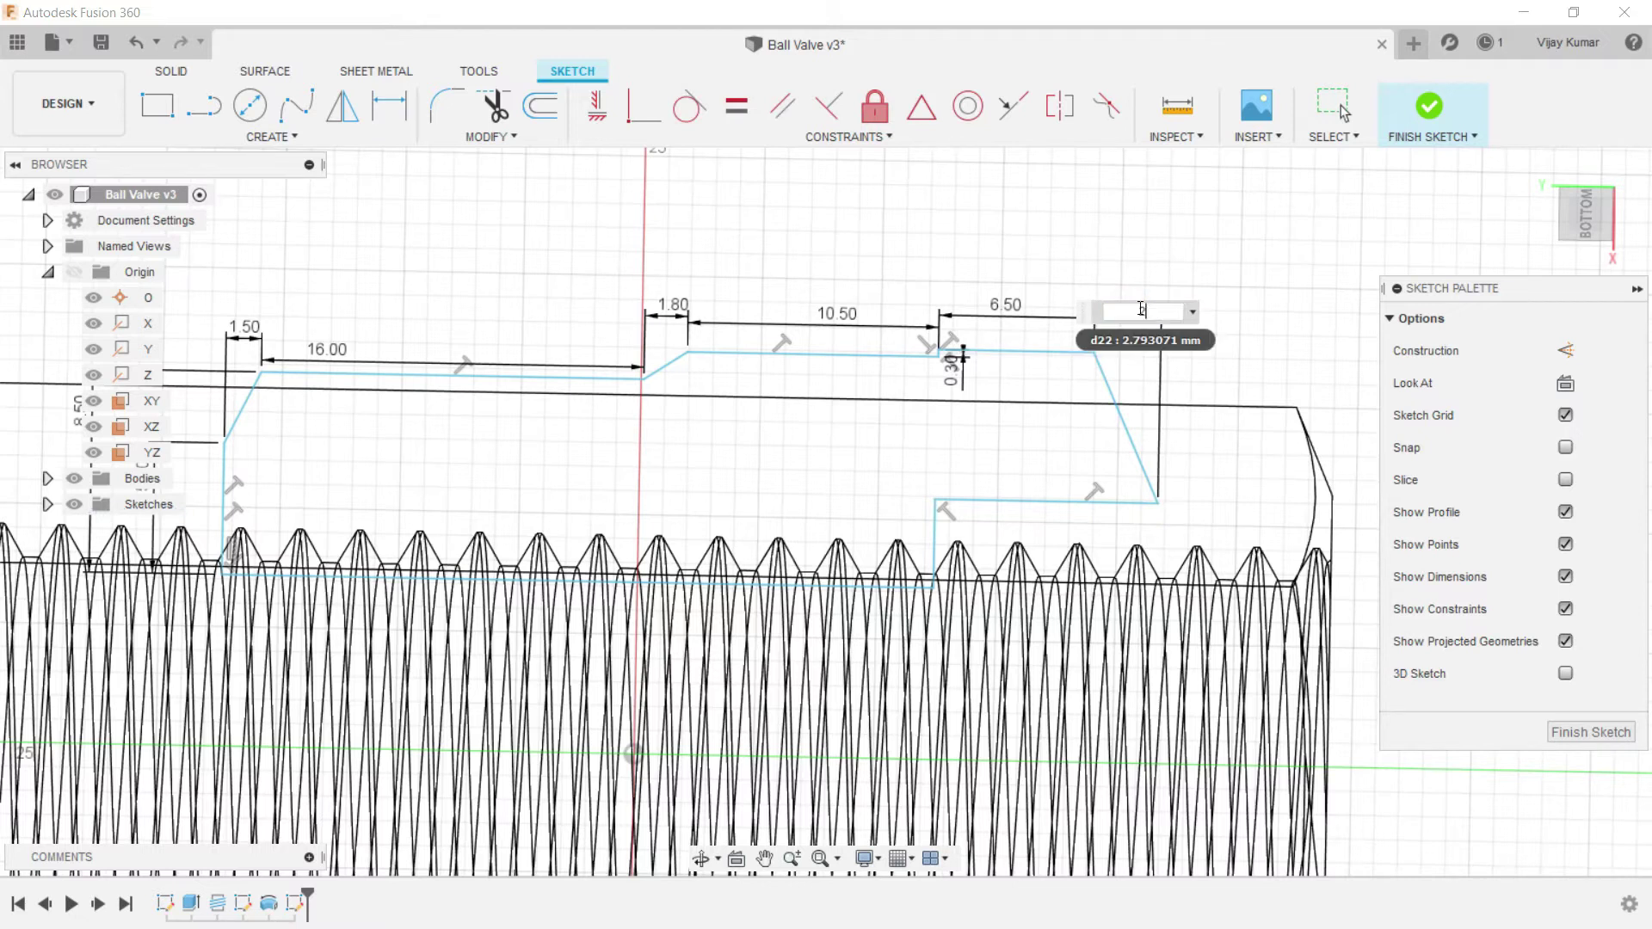
key(Return)
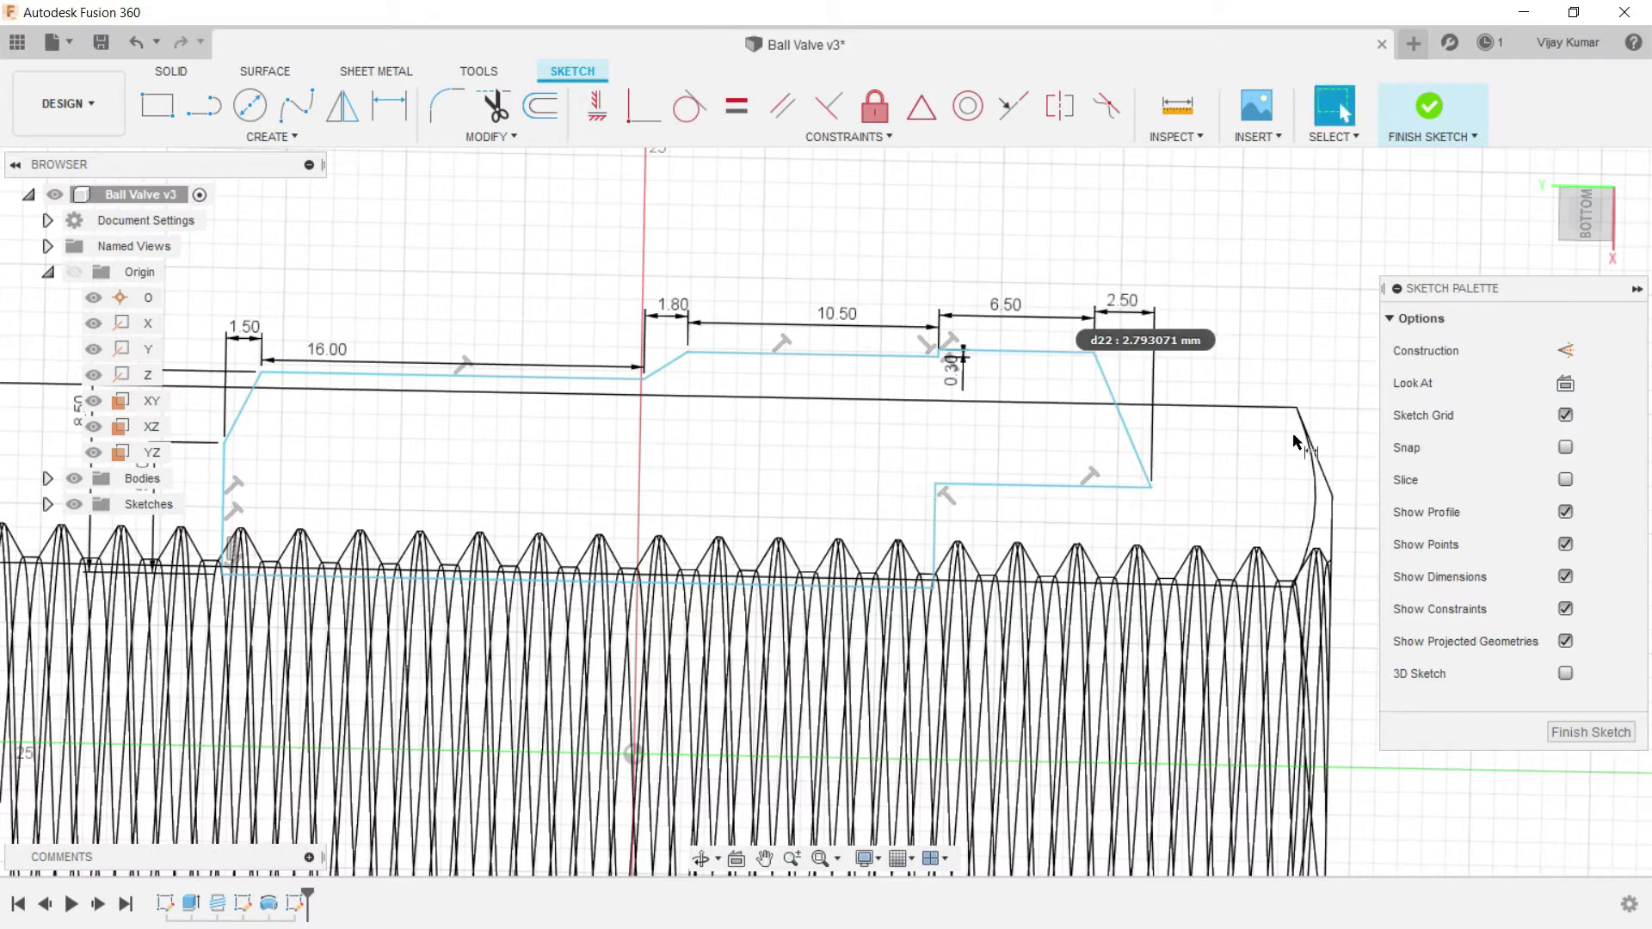
Step: Dimension the vertical distance between the 6.5 mm upper line and the short lower ledge line to 6.5 mm
key(d)
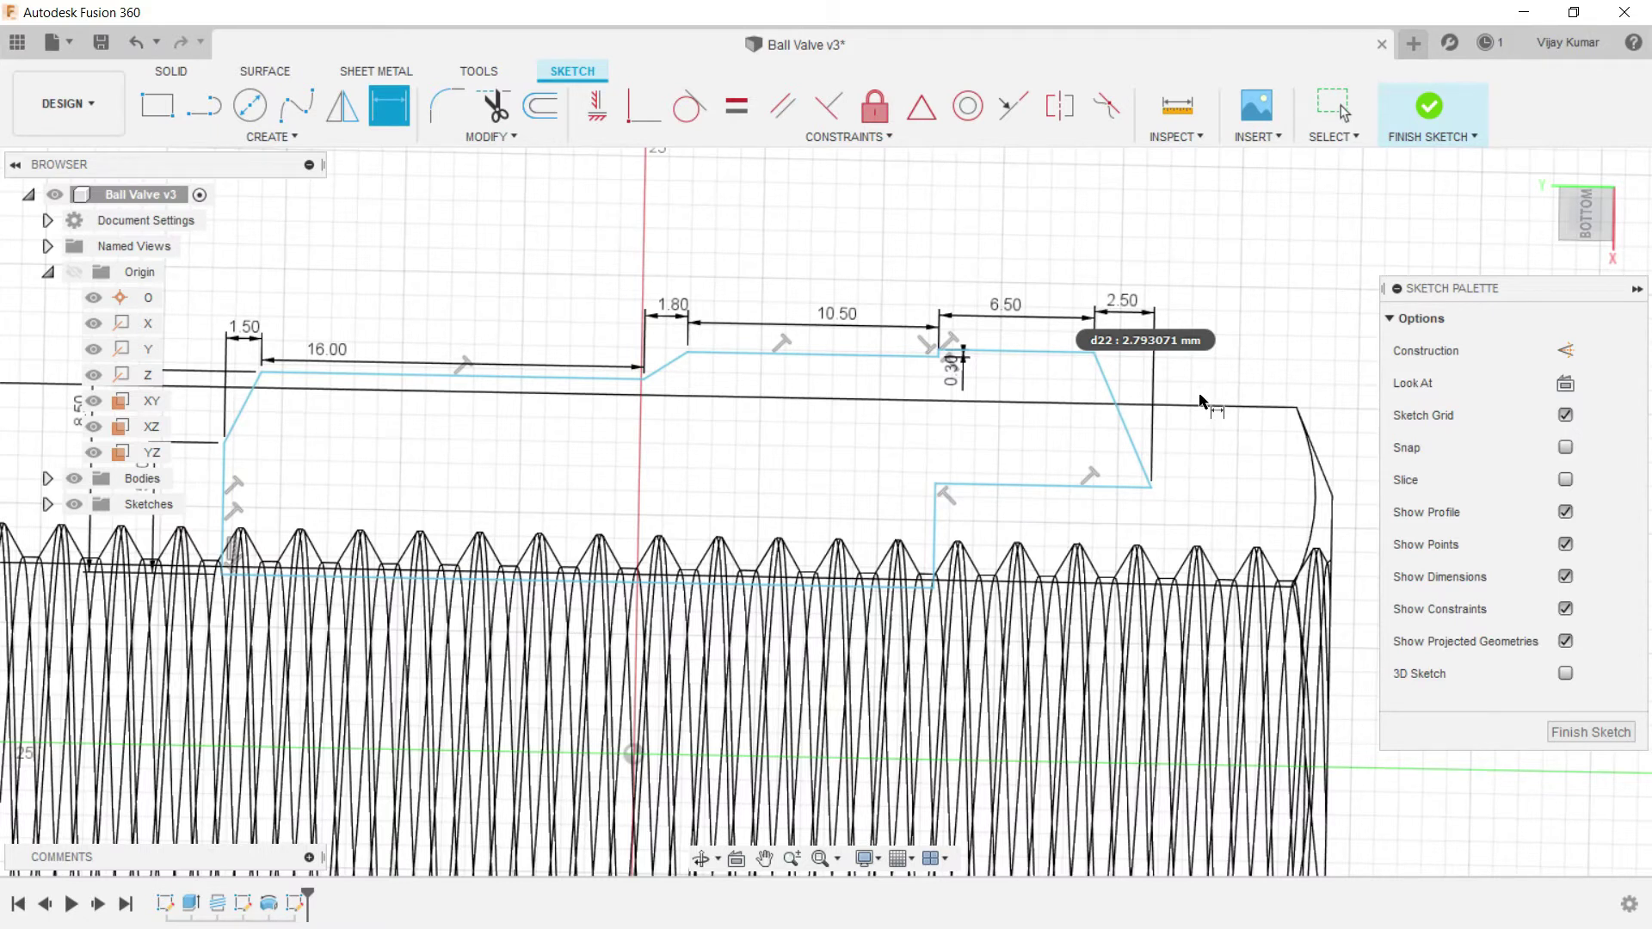
click(1015, 352)
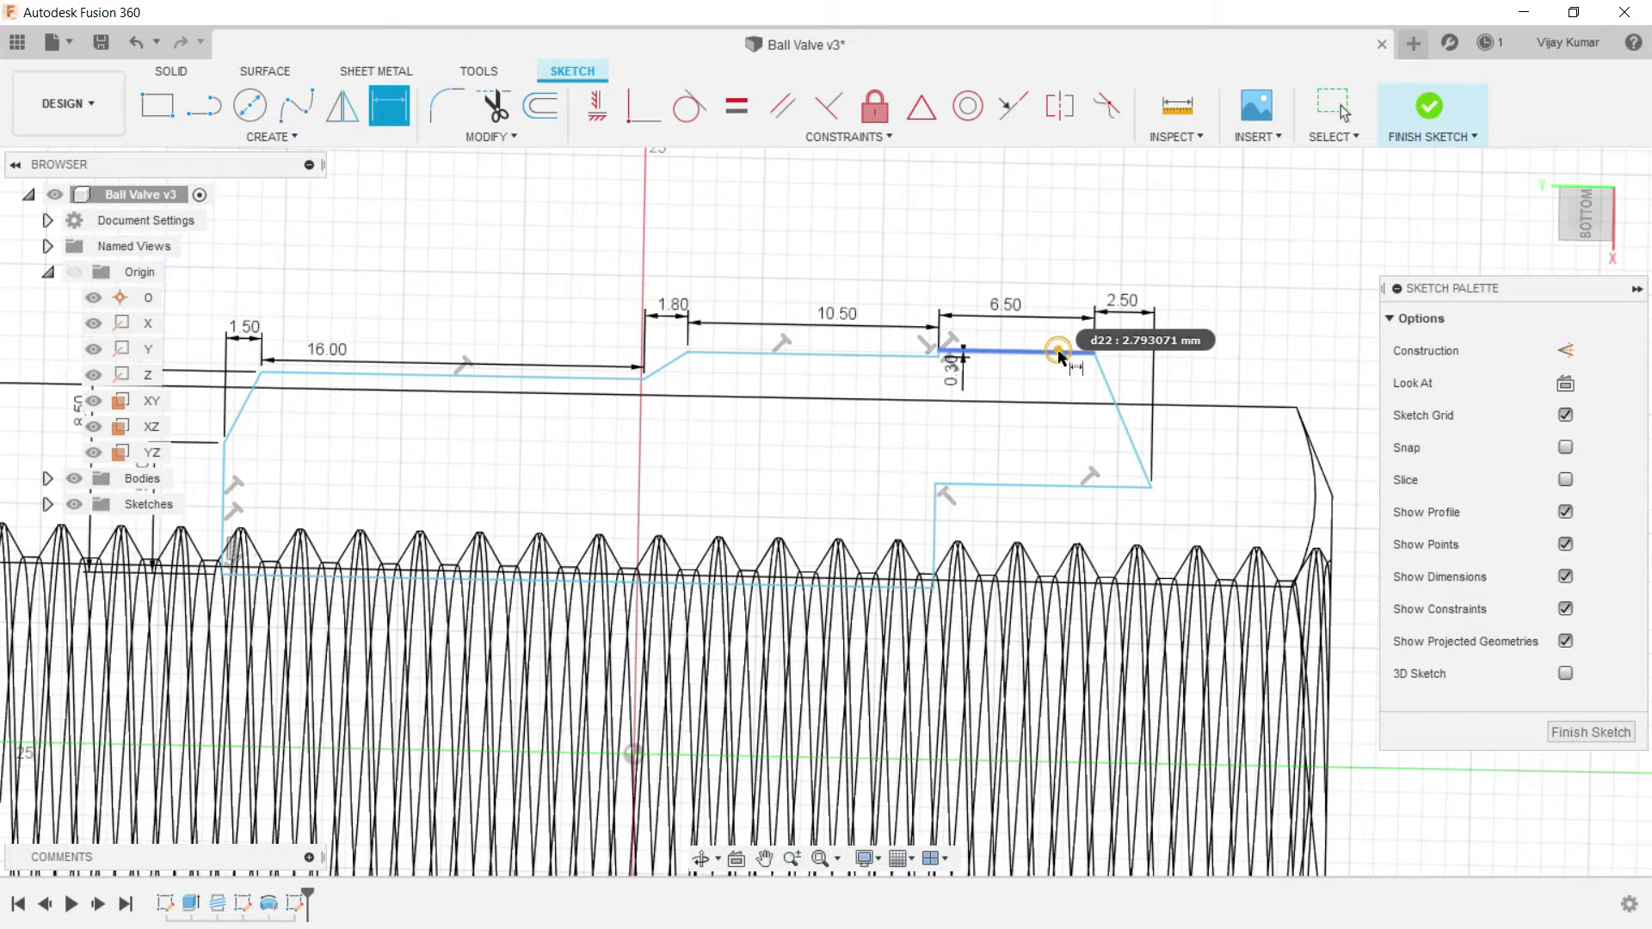
click(1050, 487)
click(1238, 427)
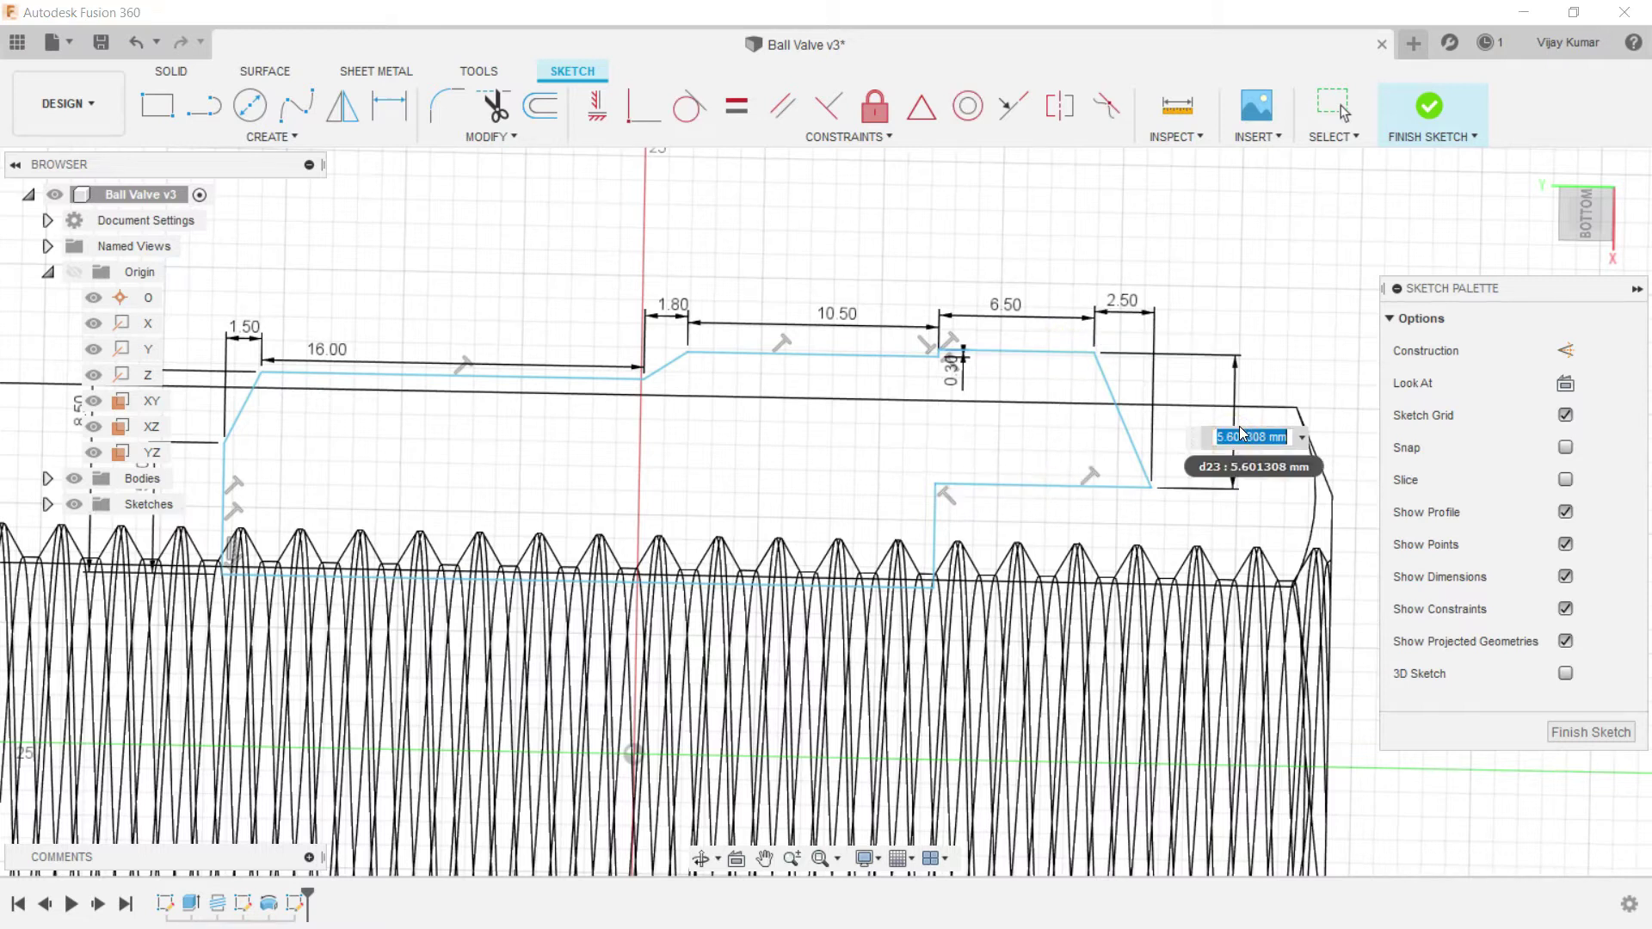
text(6.5)
key(Return)
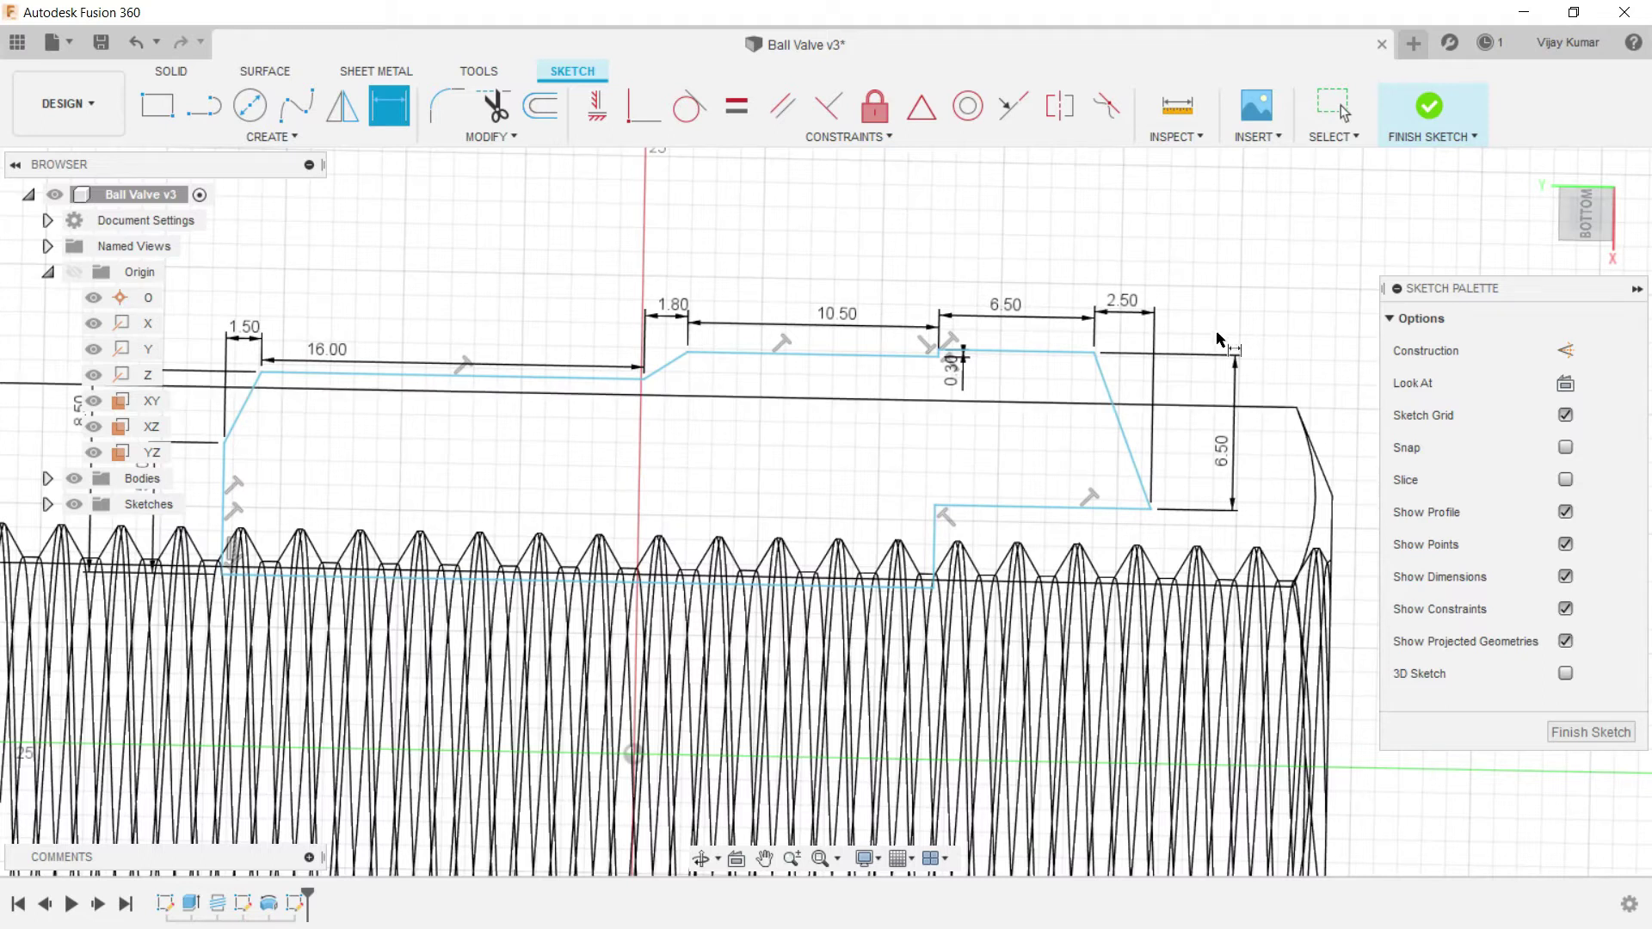
Step: Dimension the short vertical line joining the lower ledge to the profile's base line to 3.2 mm
click(933, 533)
click(892, 509)
key(BackSpace)
text(3.2)
key(Return)
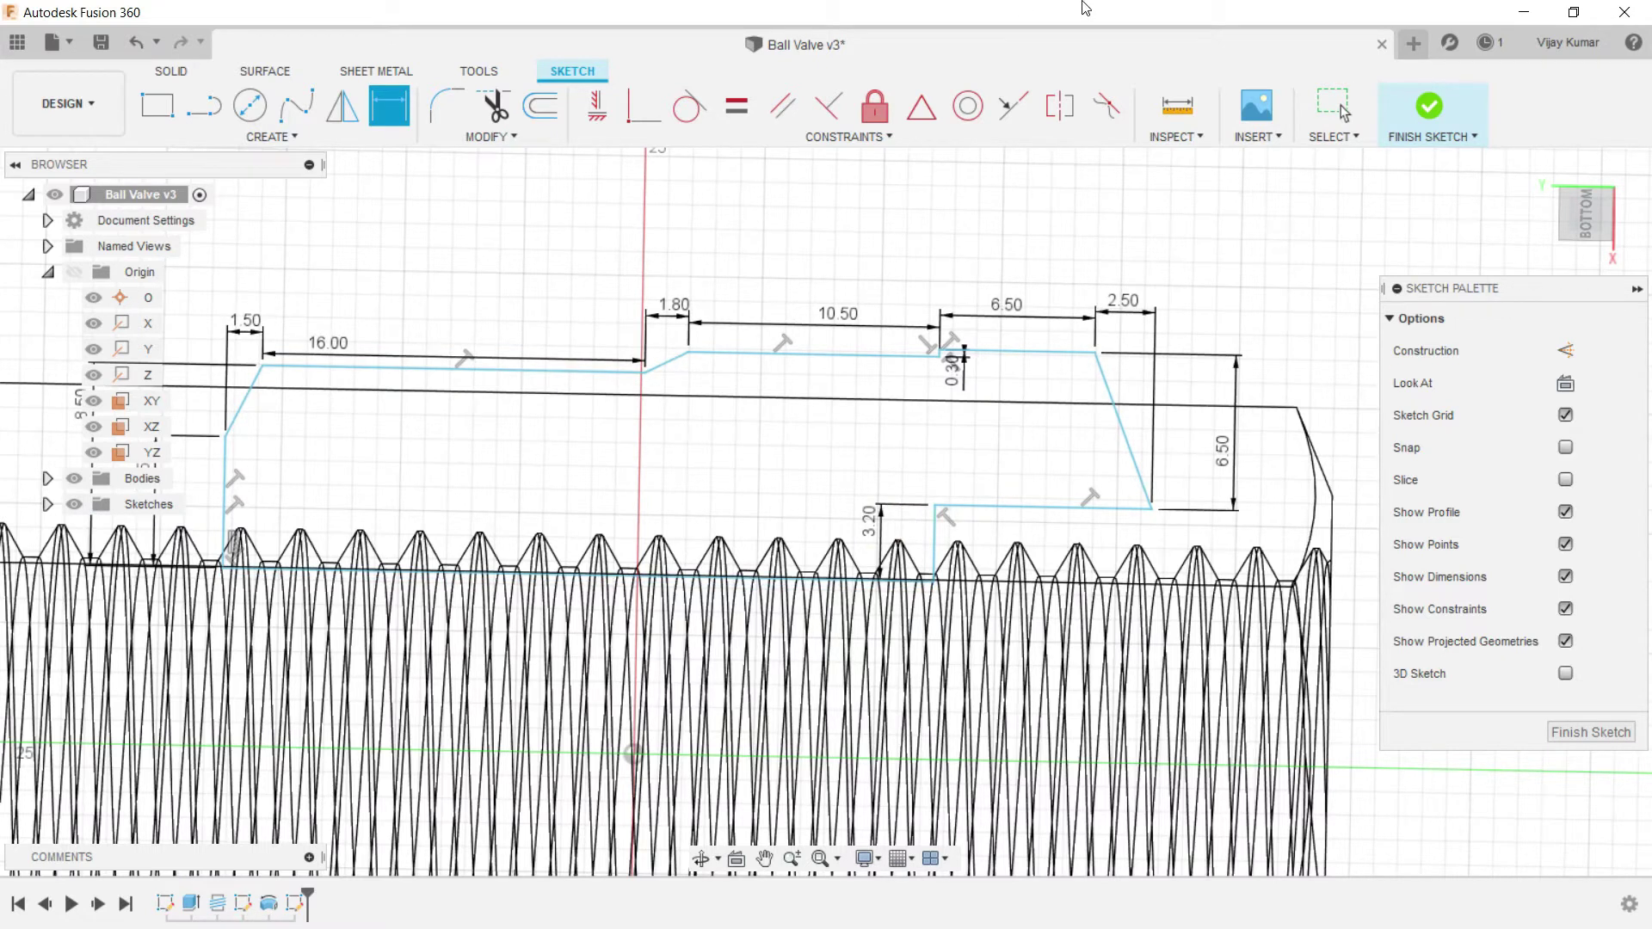
key(Escape)
Step: Change the dimension of the short vertical line below the ledge to 3.5 mm
double_click(869, 518)
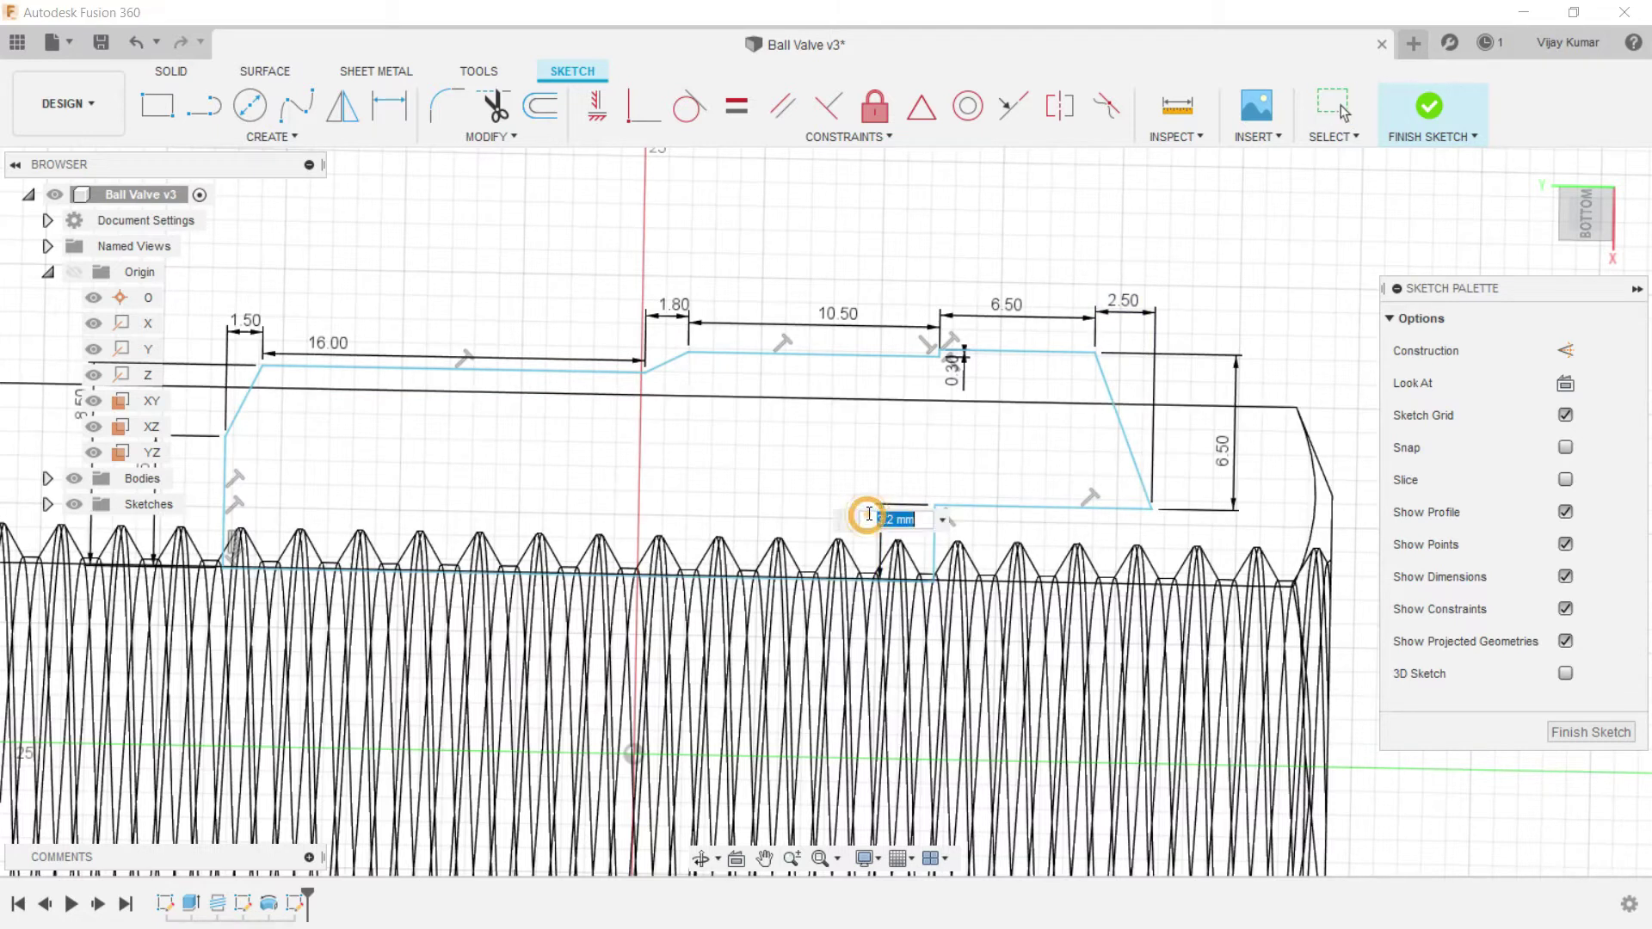
text(3.5)
key(Return)
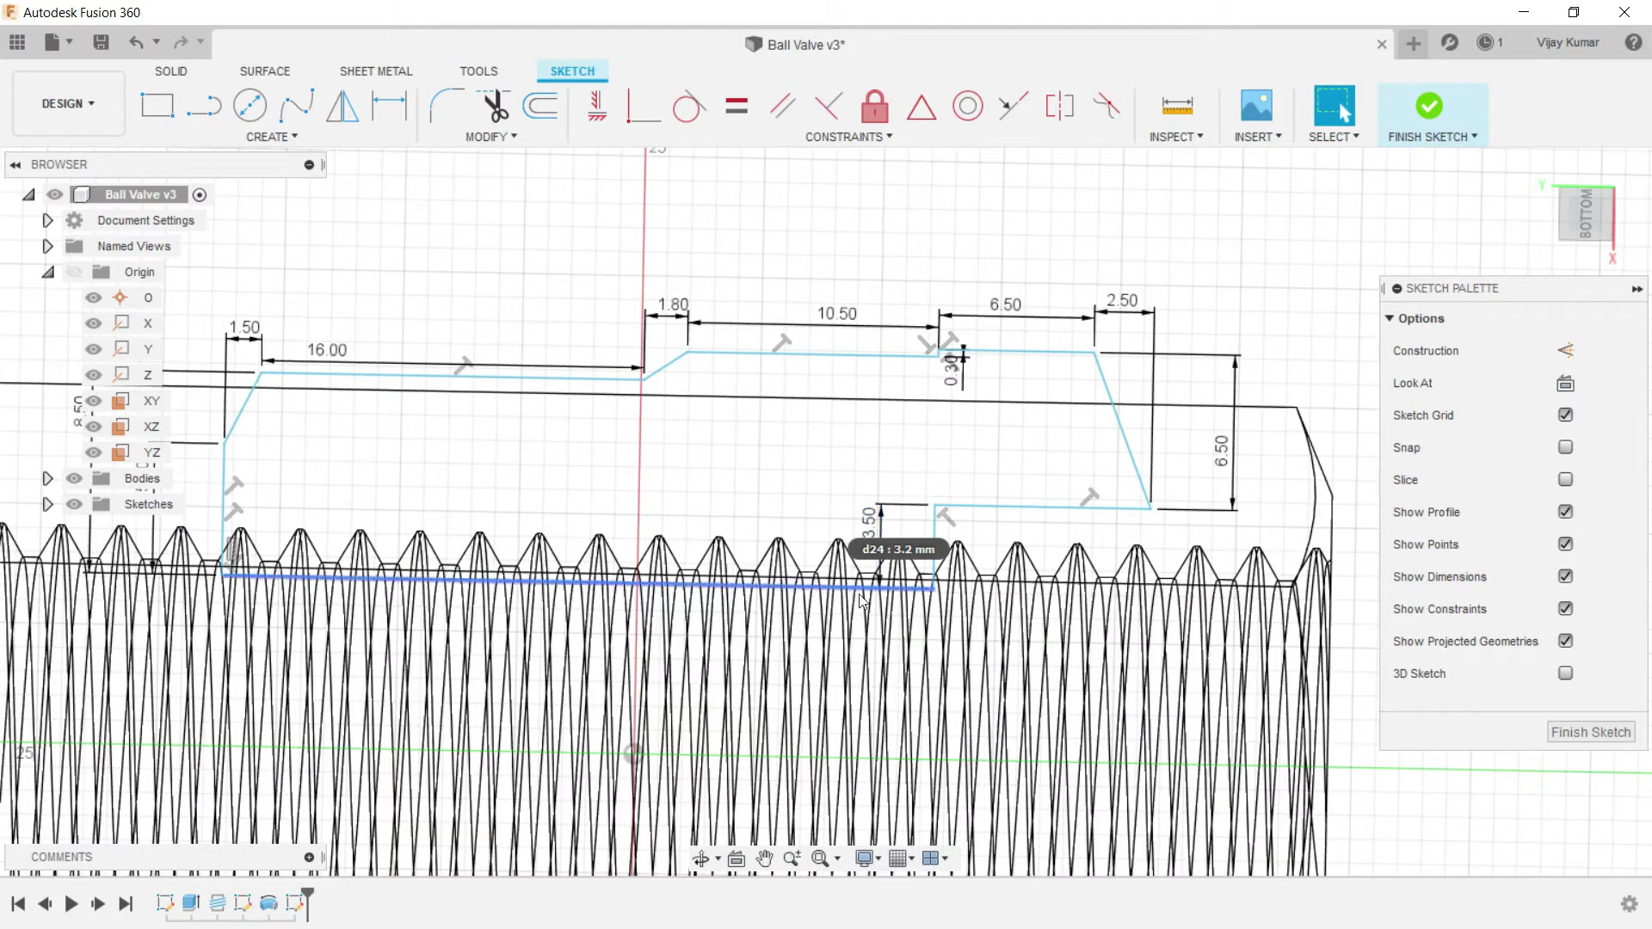
Step: Draw a line from the origin along the Y axis past the body's end and convert it to a construction line
scroll(1041, 564, down, 3)
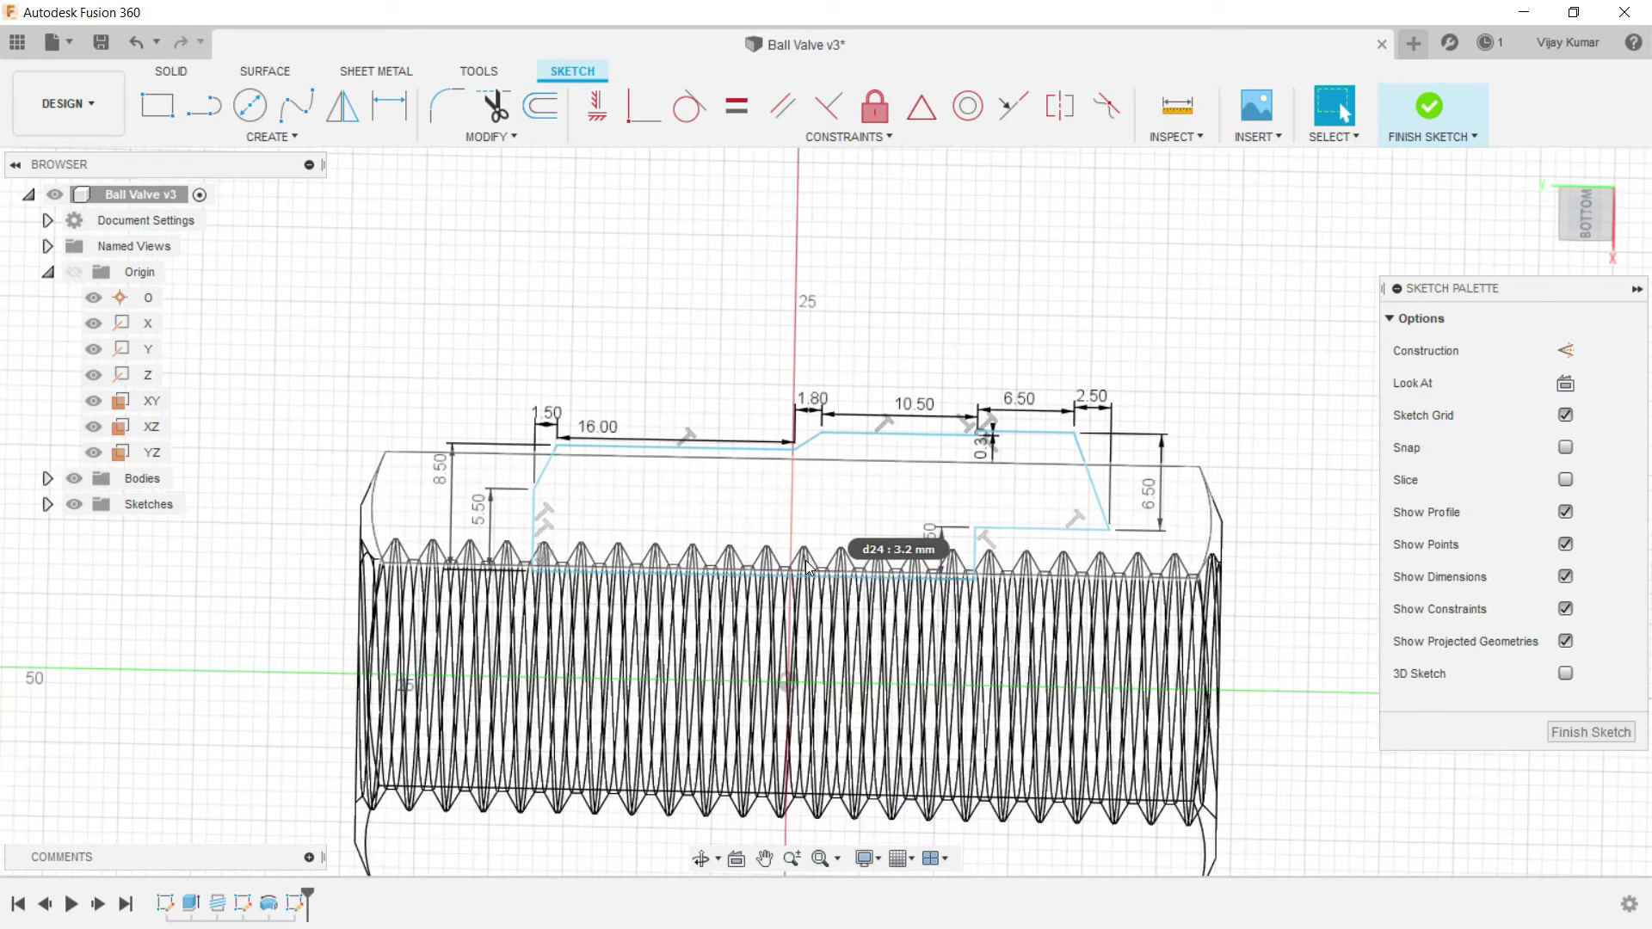
scroll(802, 563, down, 2)
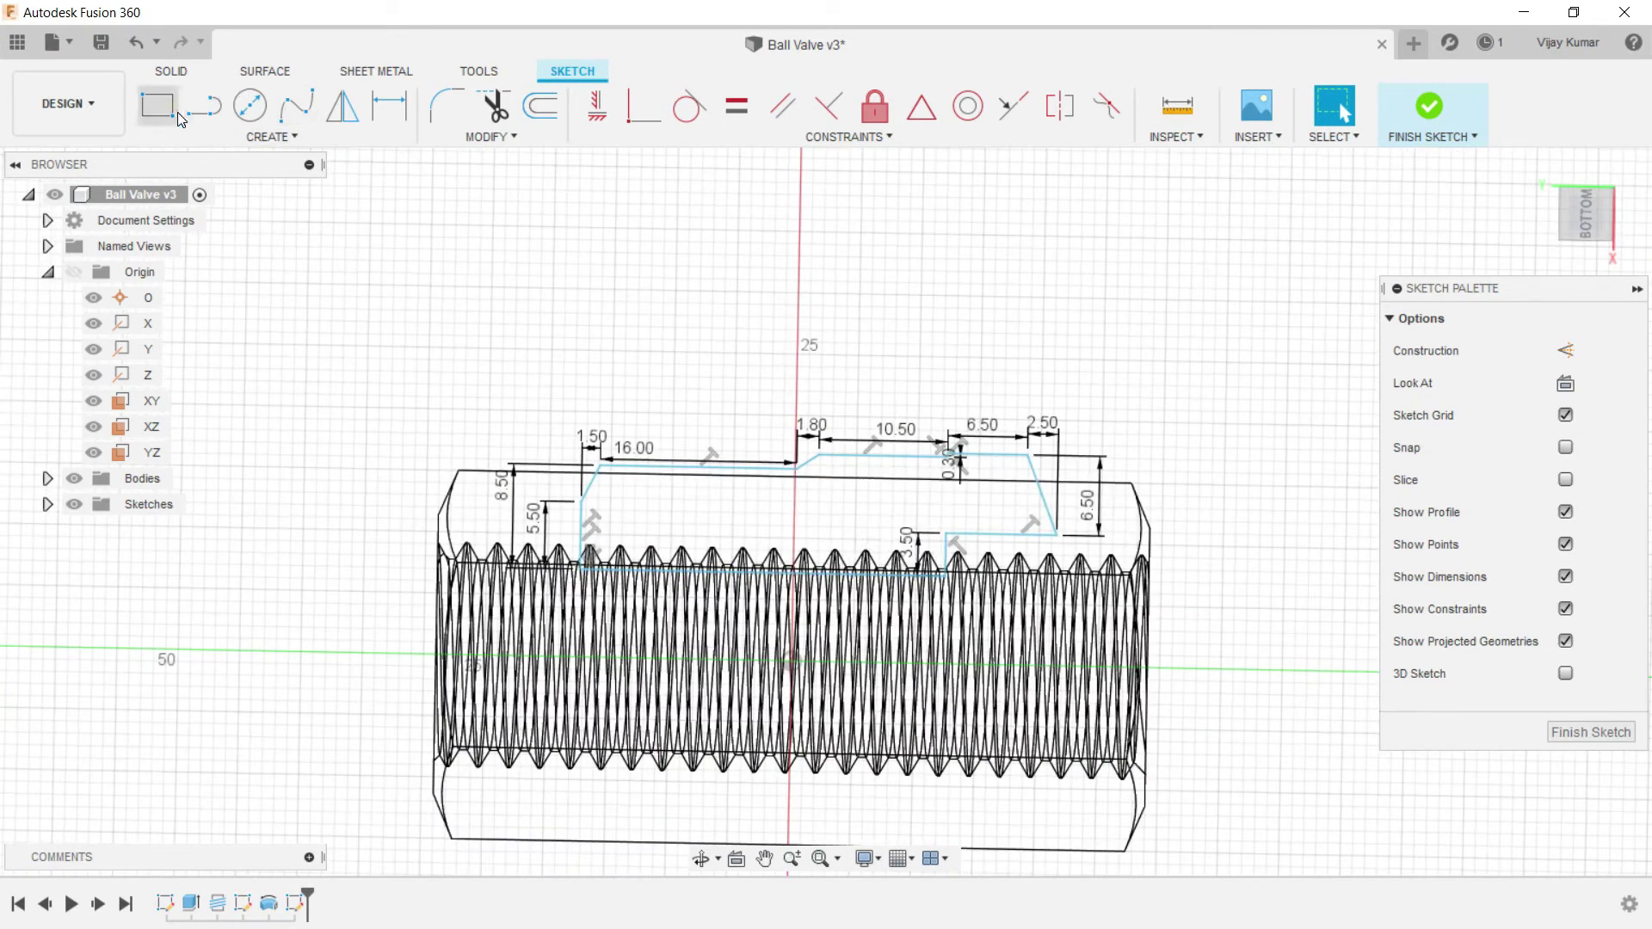
click(204, 105)
click(789, 660)
click(1192, 668)
key(Escape)
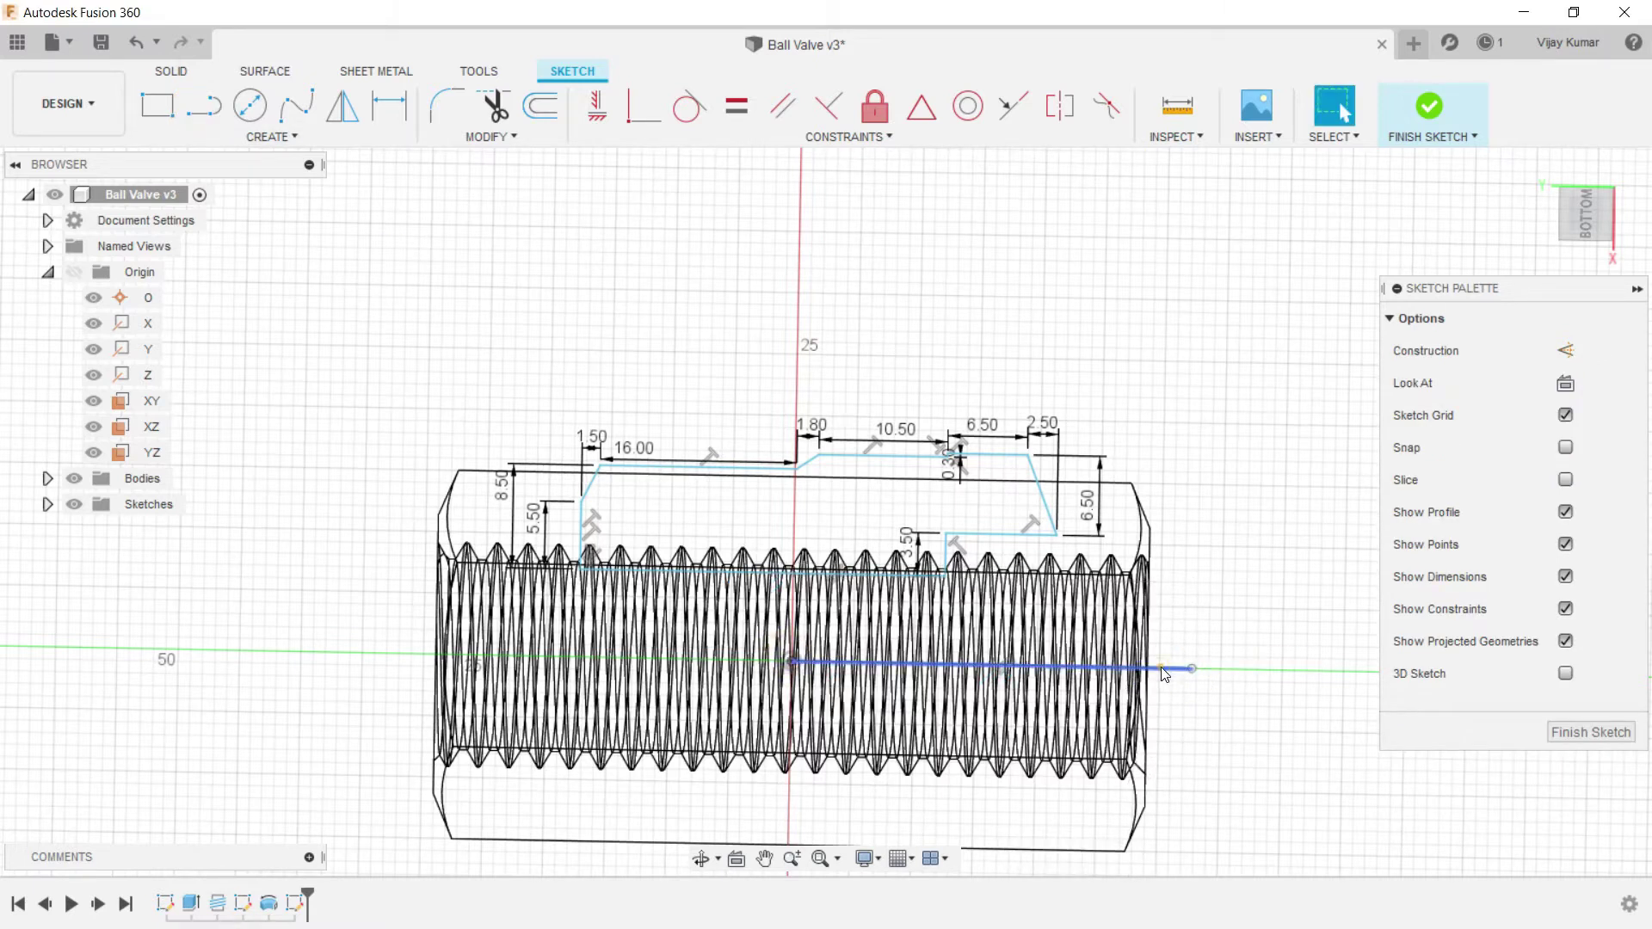
click(1565, 350)
Step: Set the visual style to shaded with visible edges only
click(865, 858)
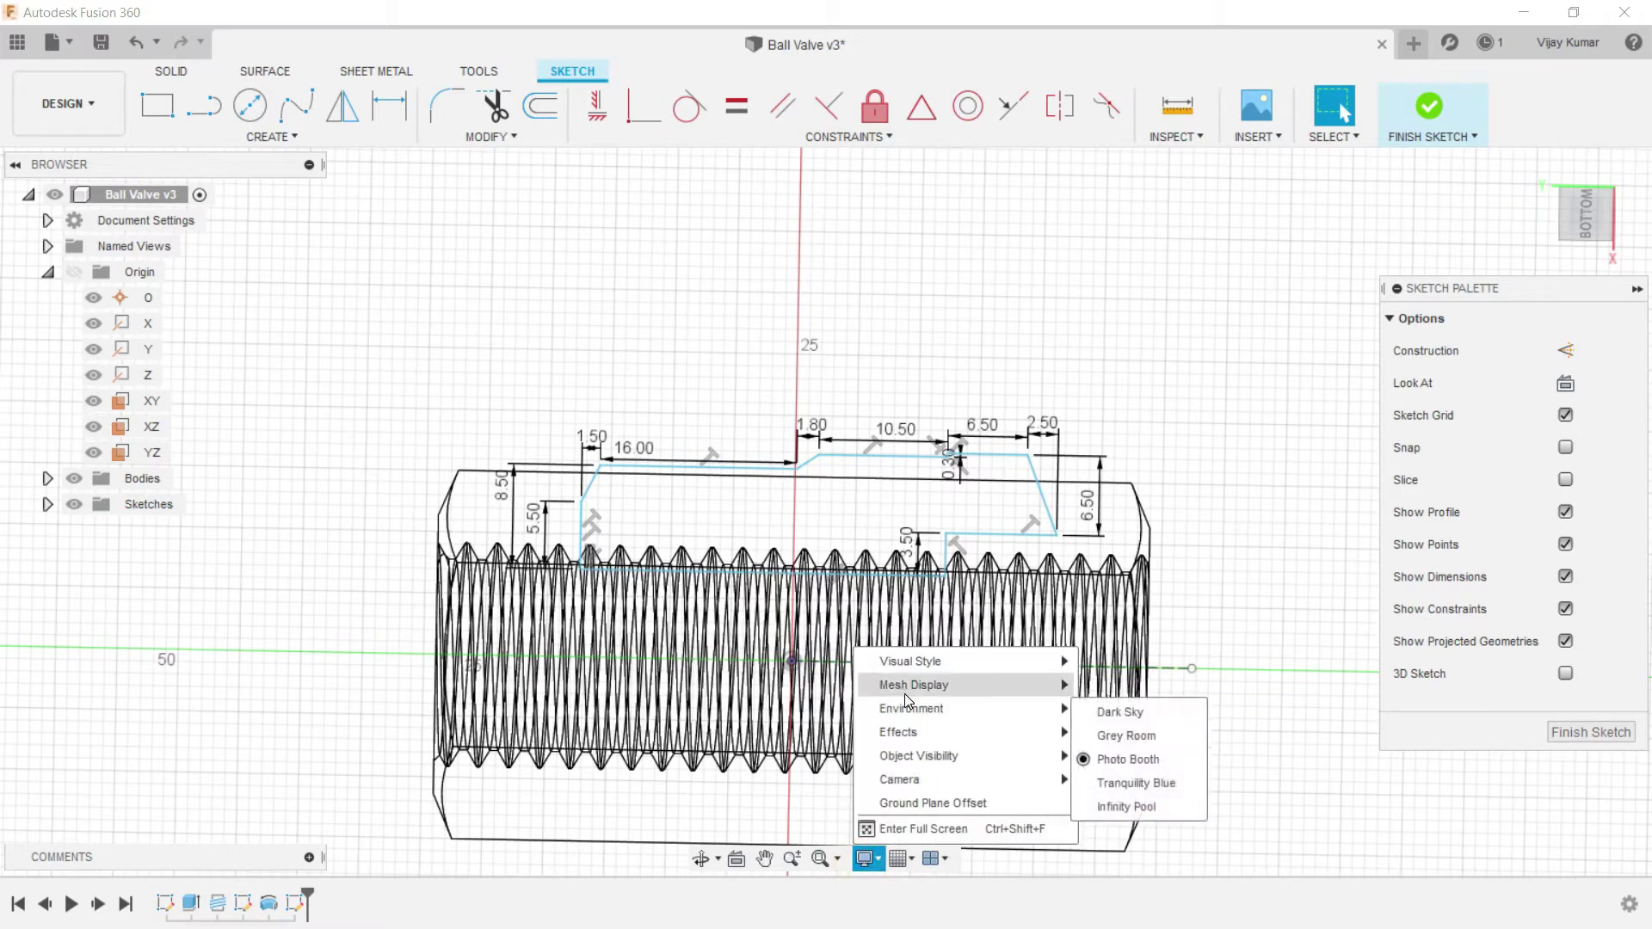
mouse_move(905, 694)
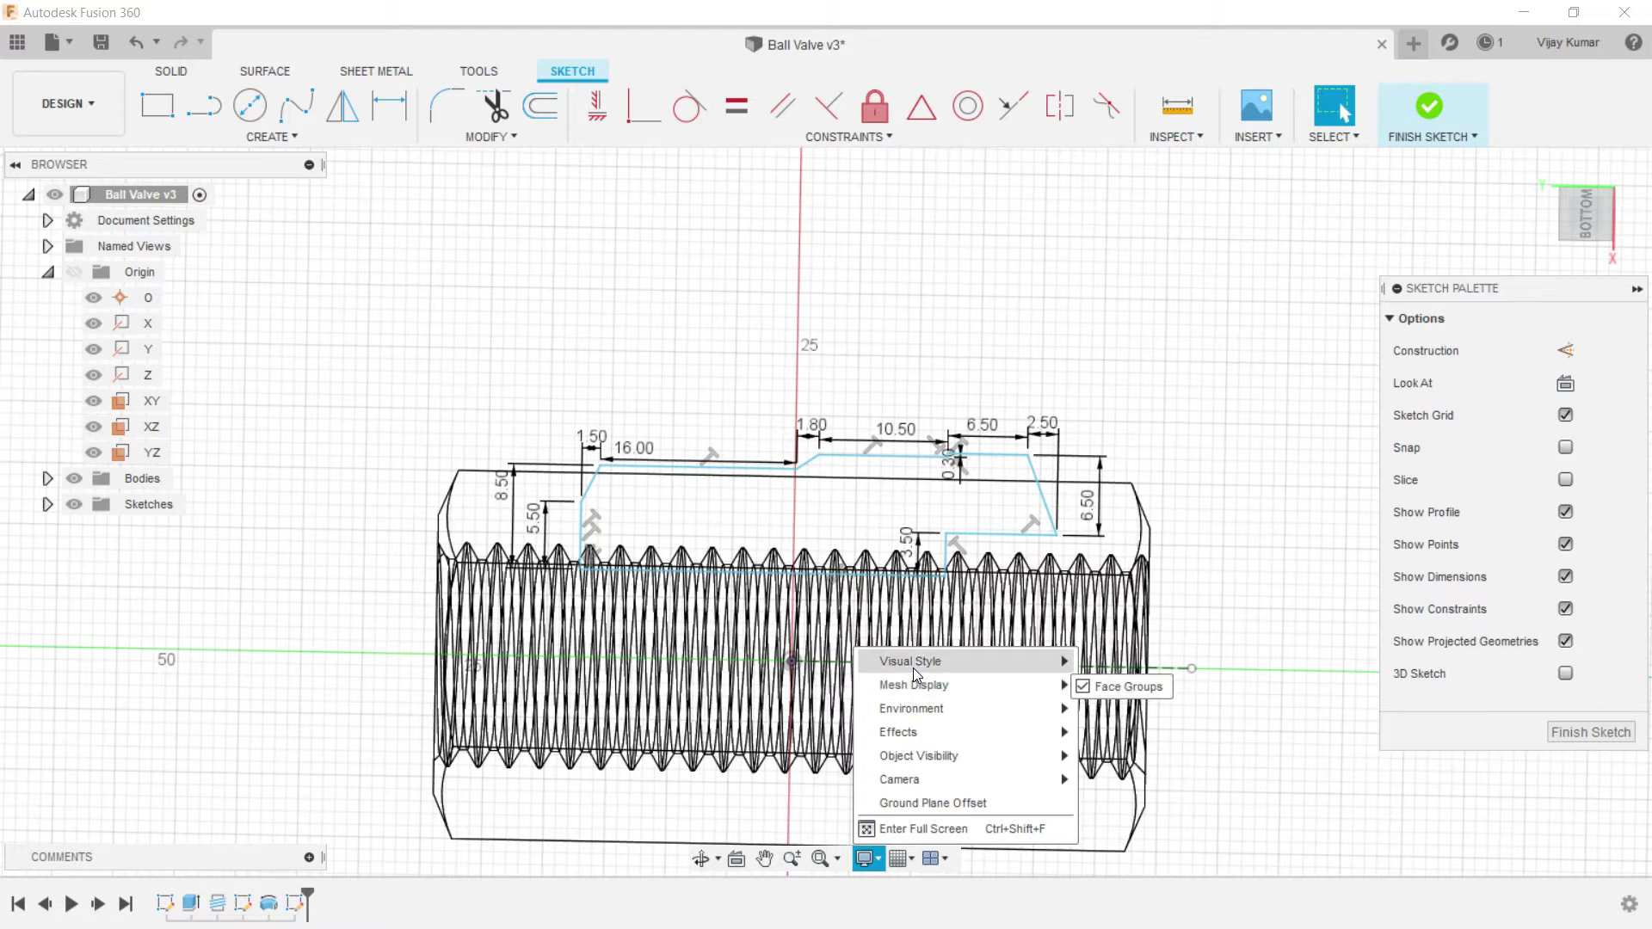
mouse_move(912, 664)
click(1139, 711)
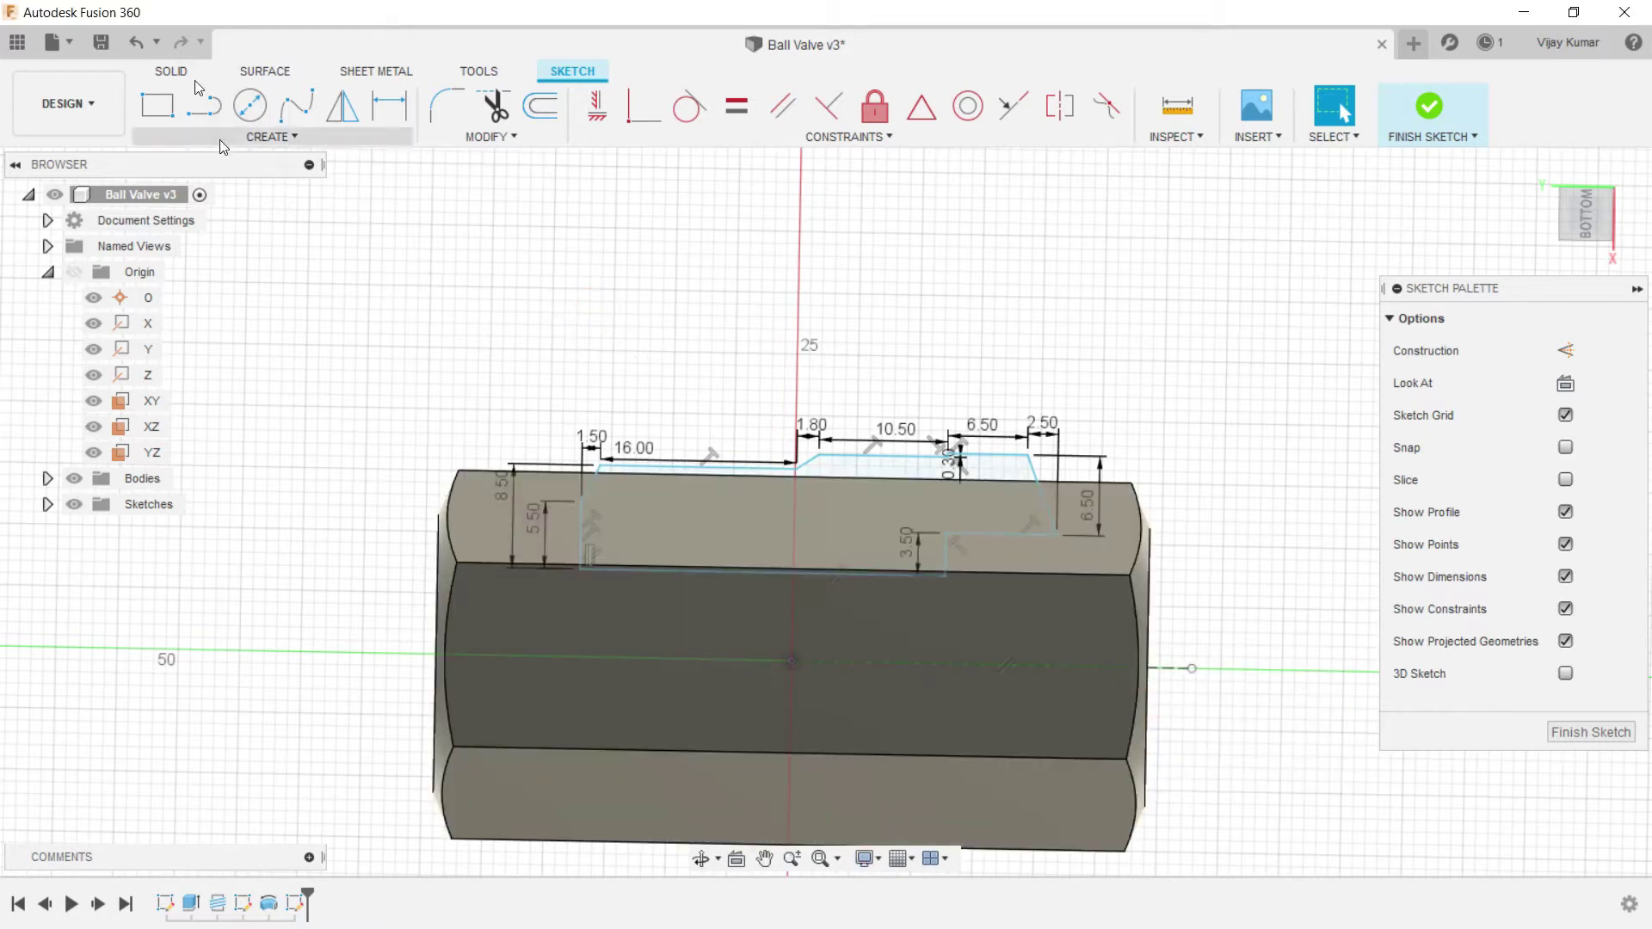
Step: Revolve the stepped profile 360 degrees about the construction line, joining it to the hexagonal body
click(172, 71)
click(250, 105)
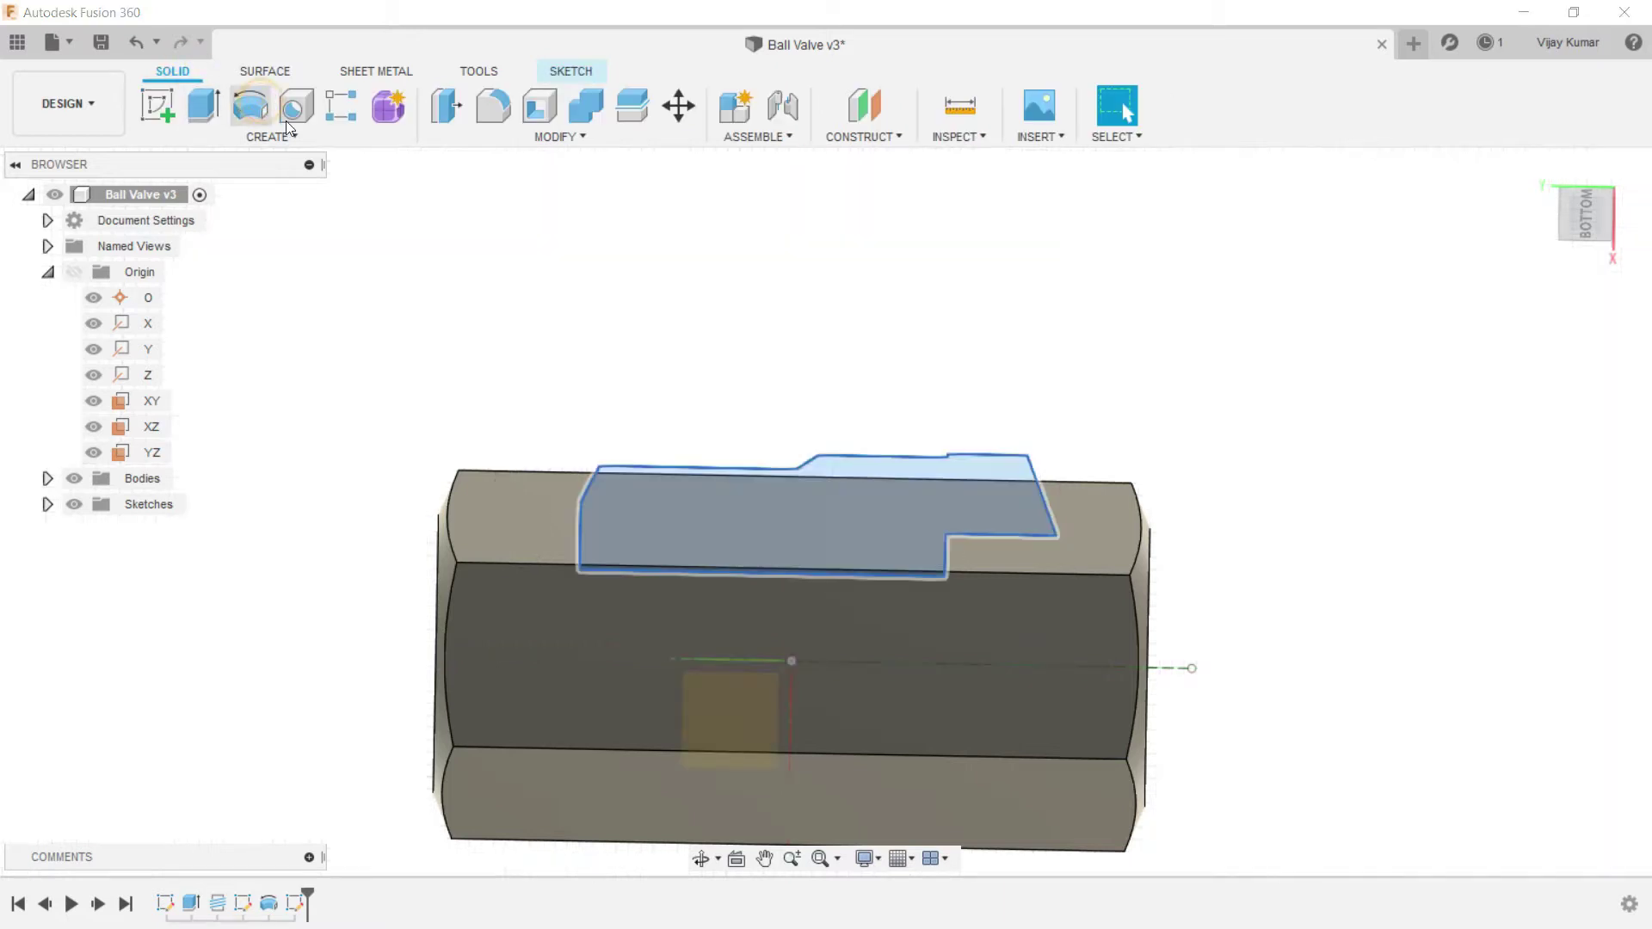
click(929, 516)
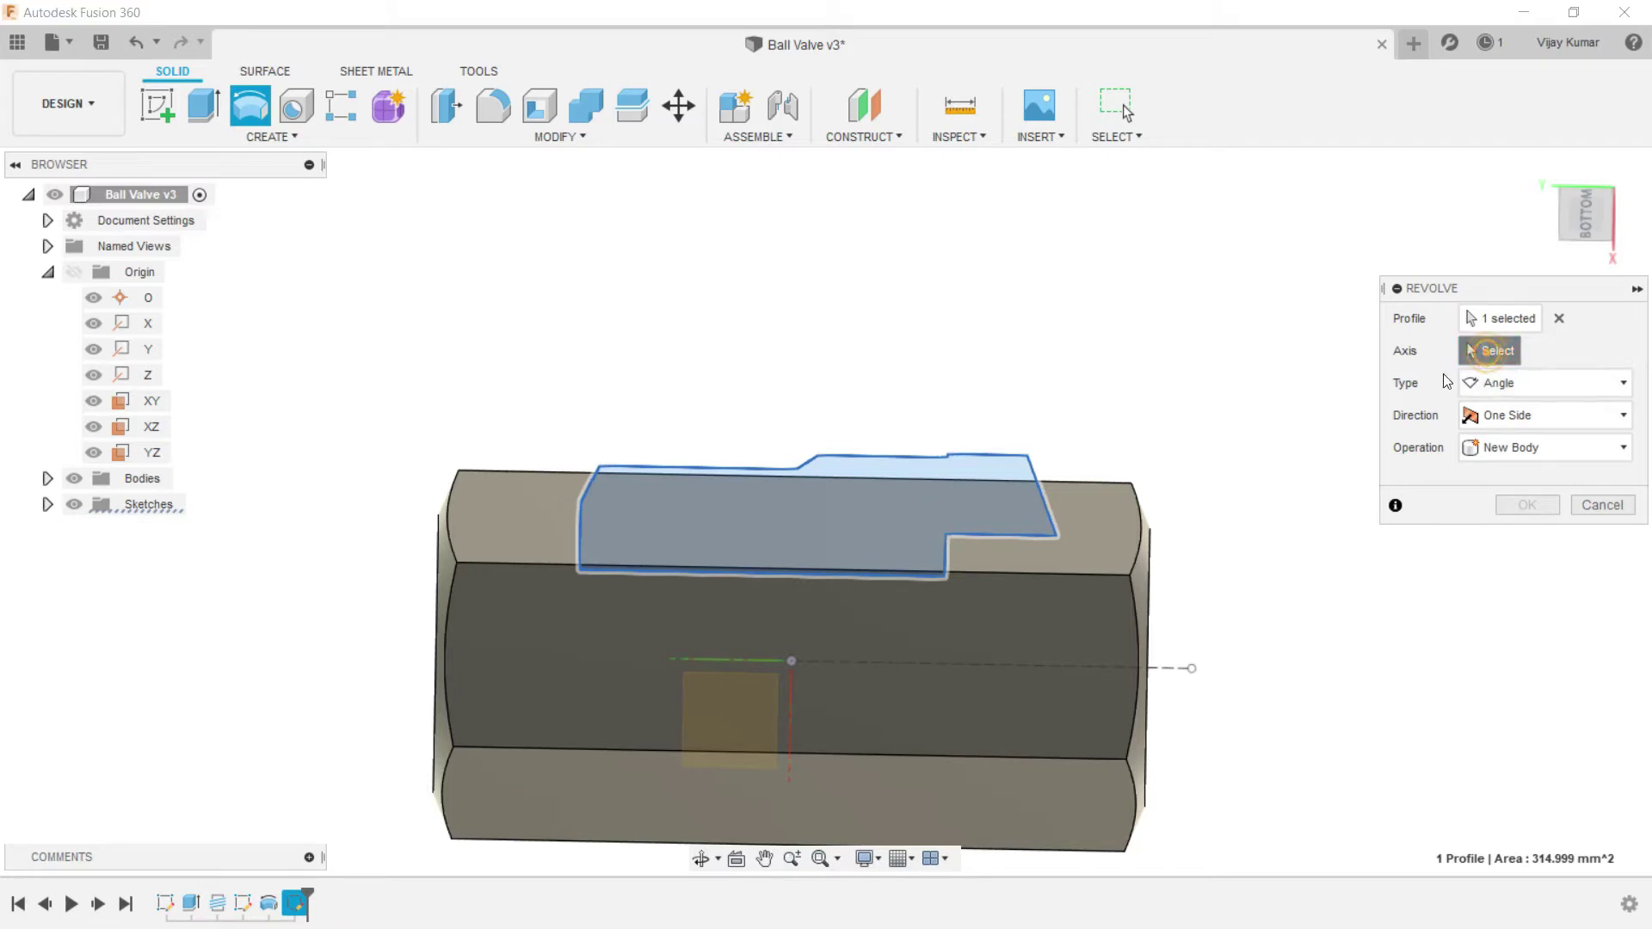
click(1155, 674)
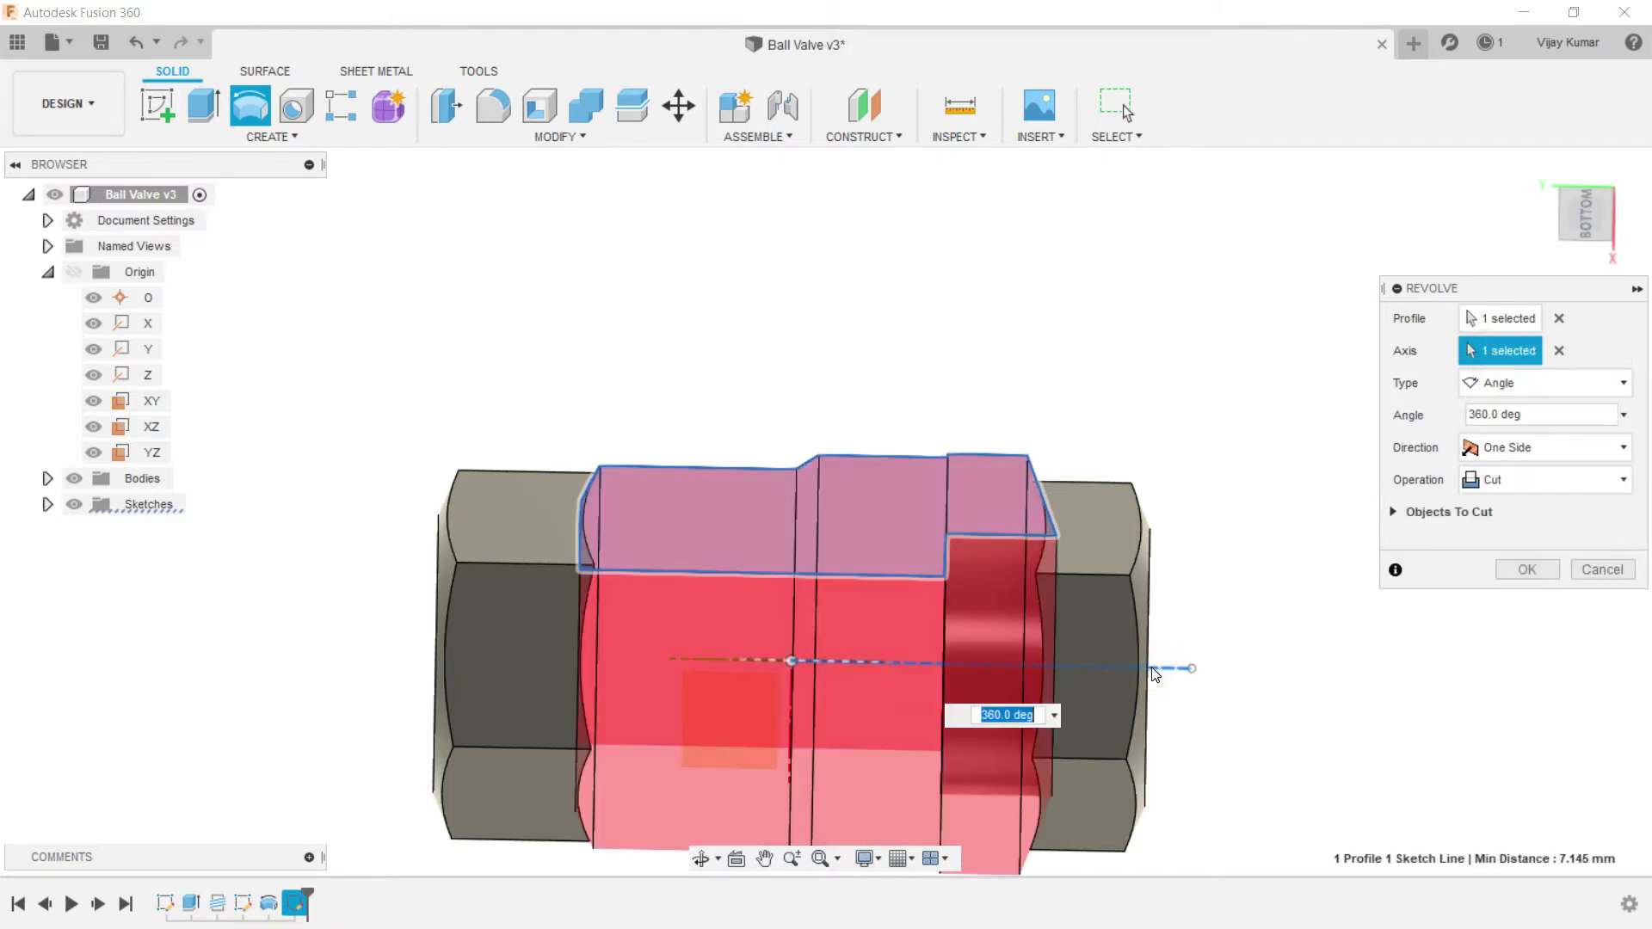
click(1540, 480)
click(1492, 507)
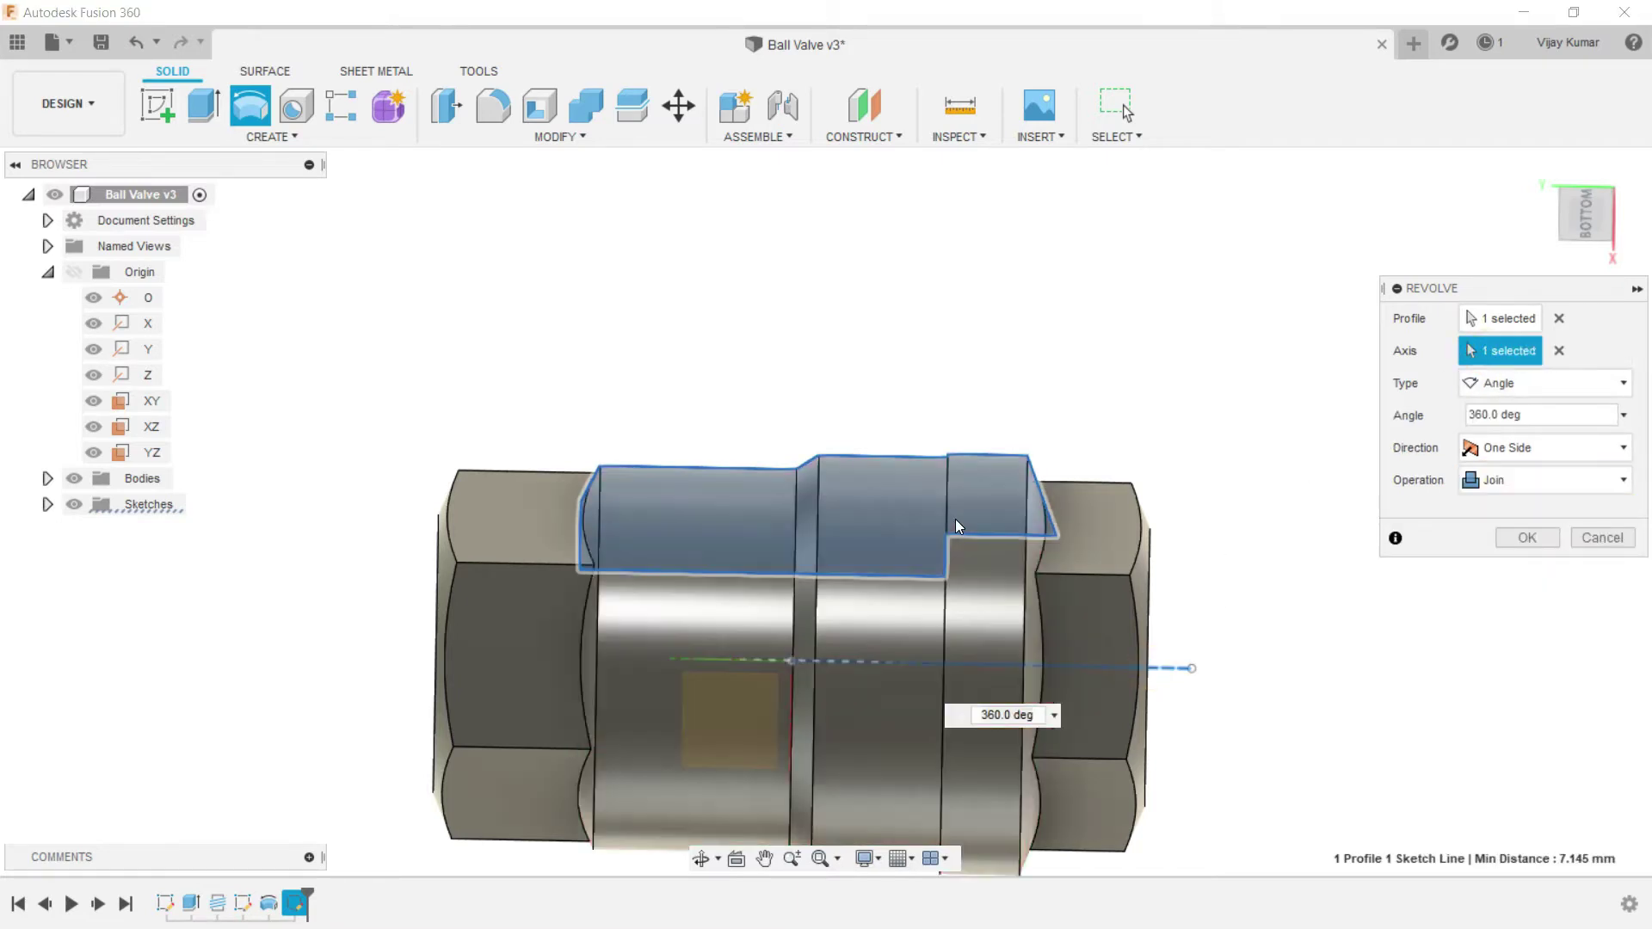
scroll(845, 704, down, 5)
click(701, 858)
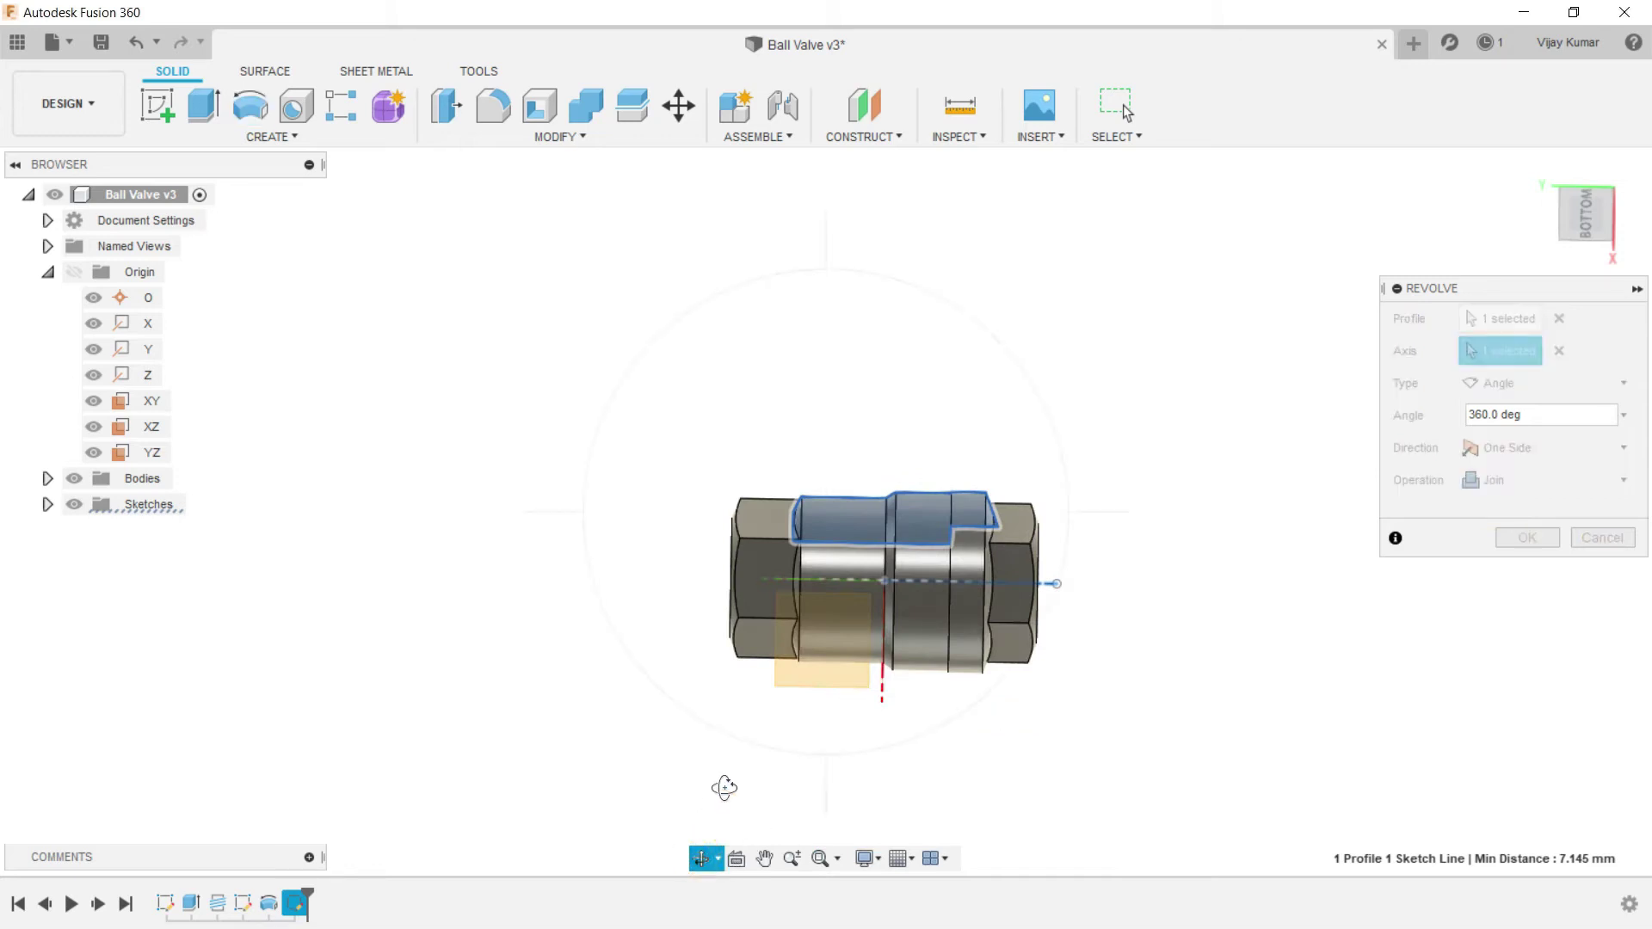
drag(756, 671, 816, 664)
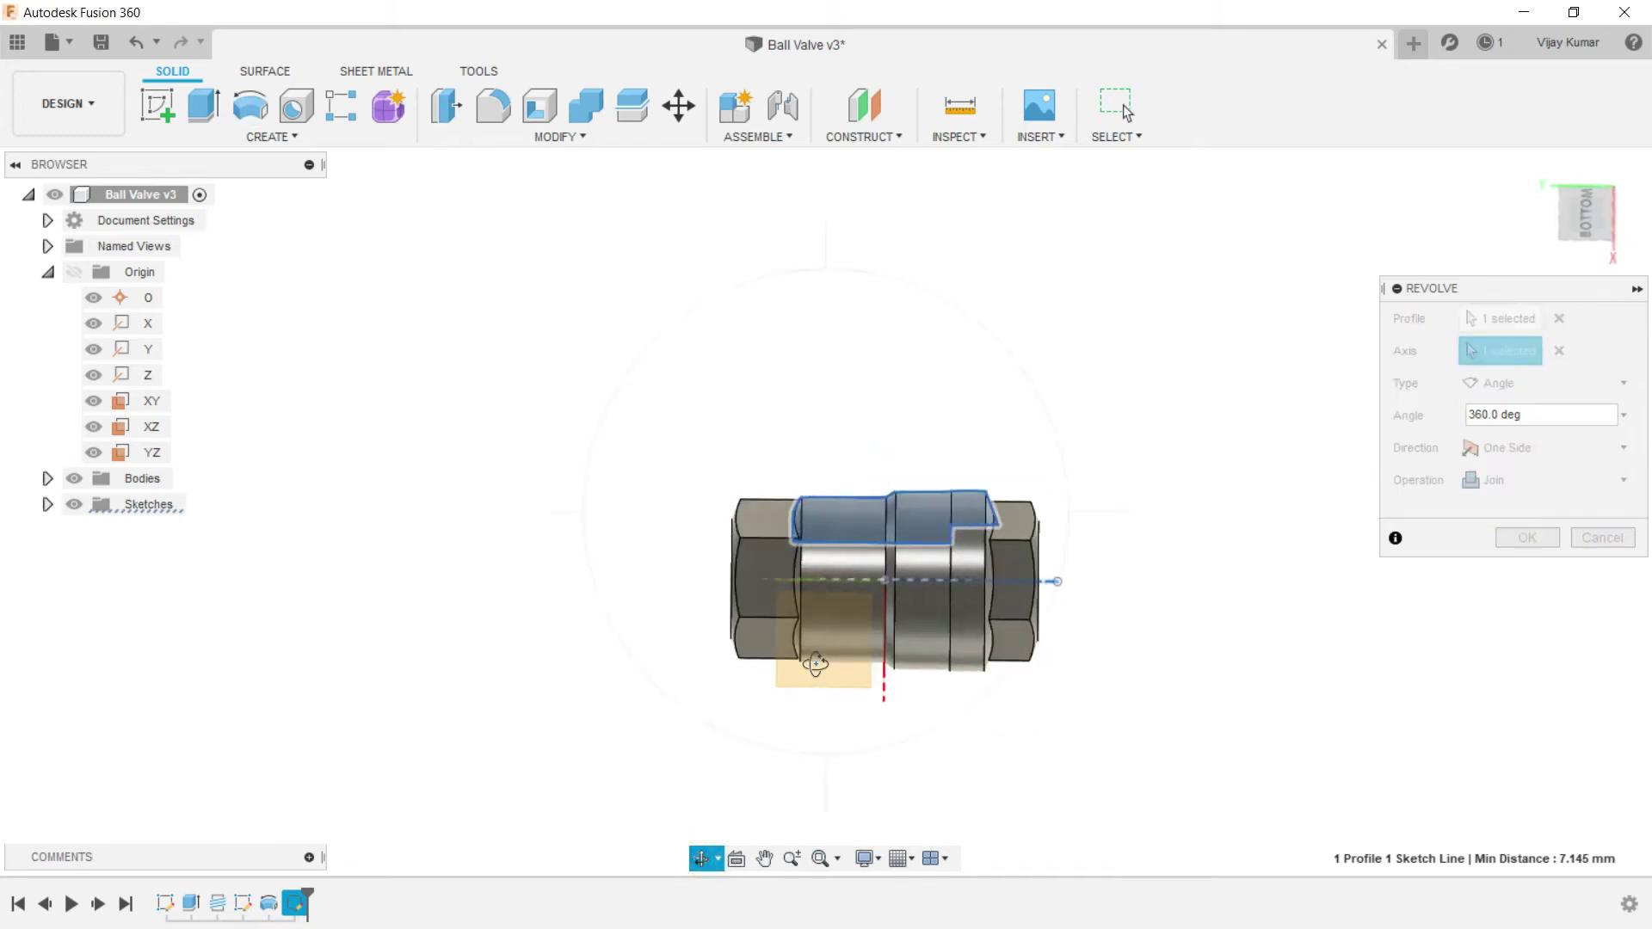
right_click(1176, 541)
click(1238, 542)
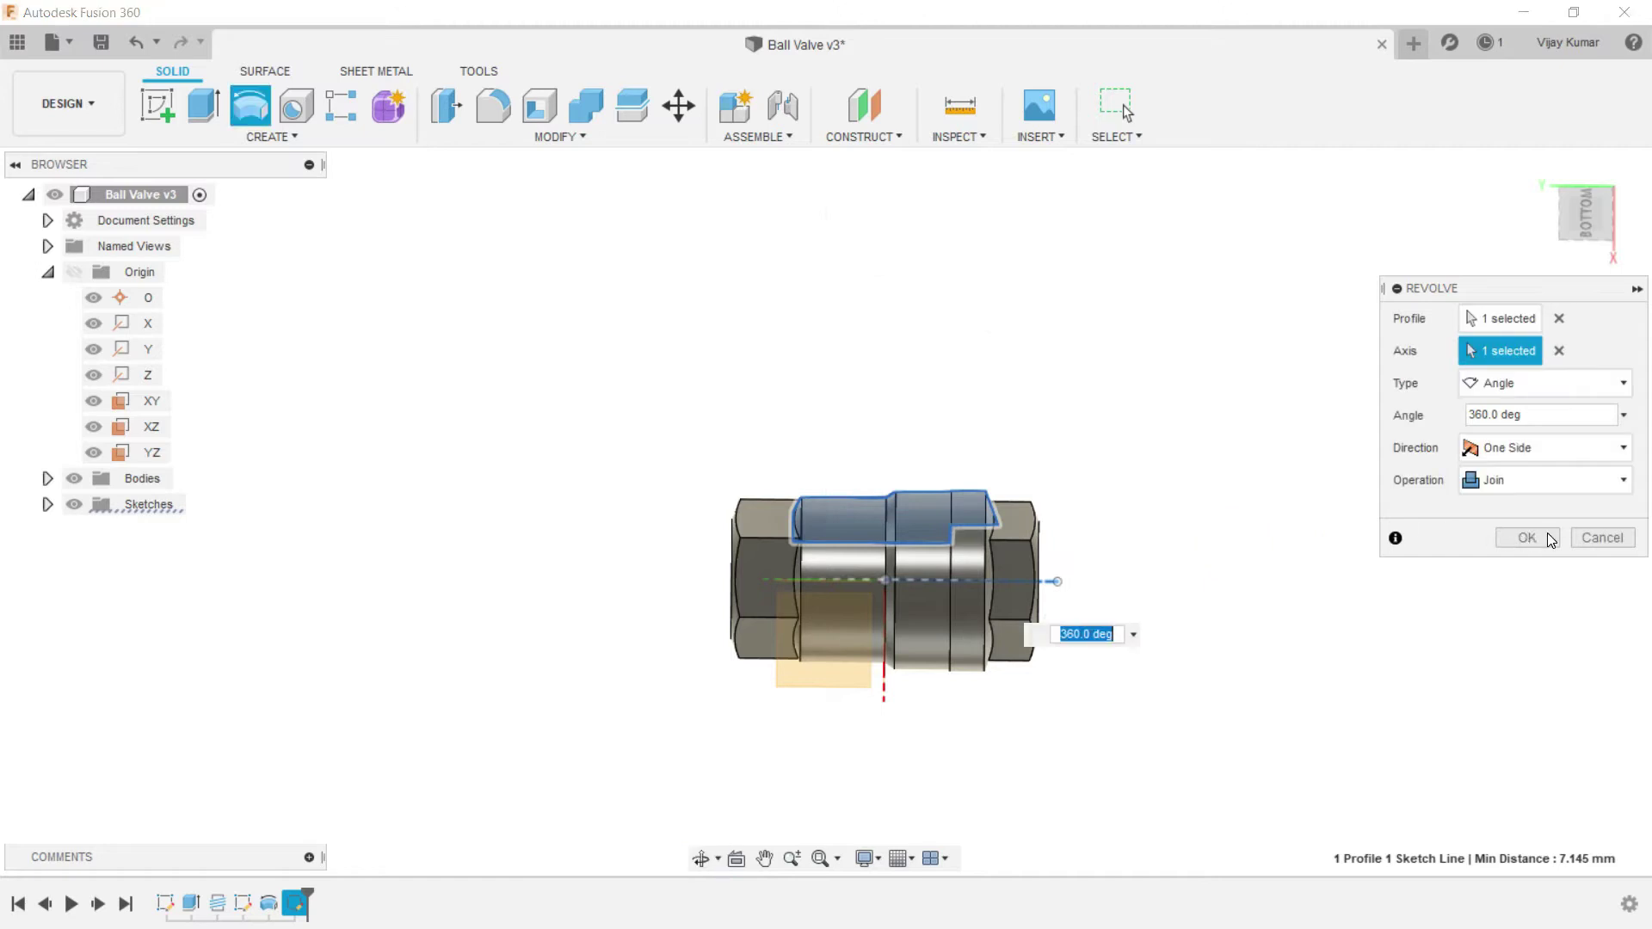
click(1527, 538)
click(1461, 540)
Step: Create a construction plane offset 26.5 mm from the XY plane
click(699, 860)
drag(818, 667, 725, 837)
right_click(1239, 398)
click(1300, 408)
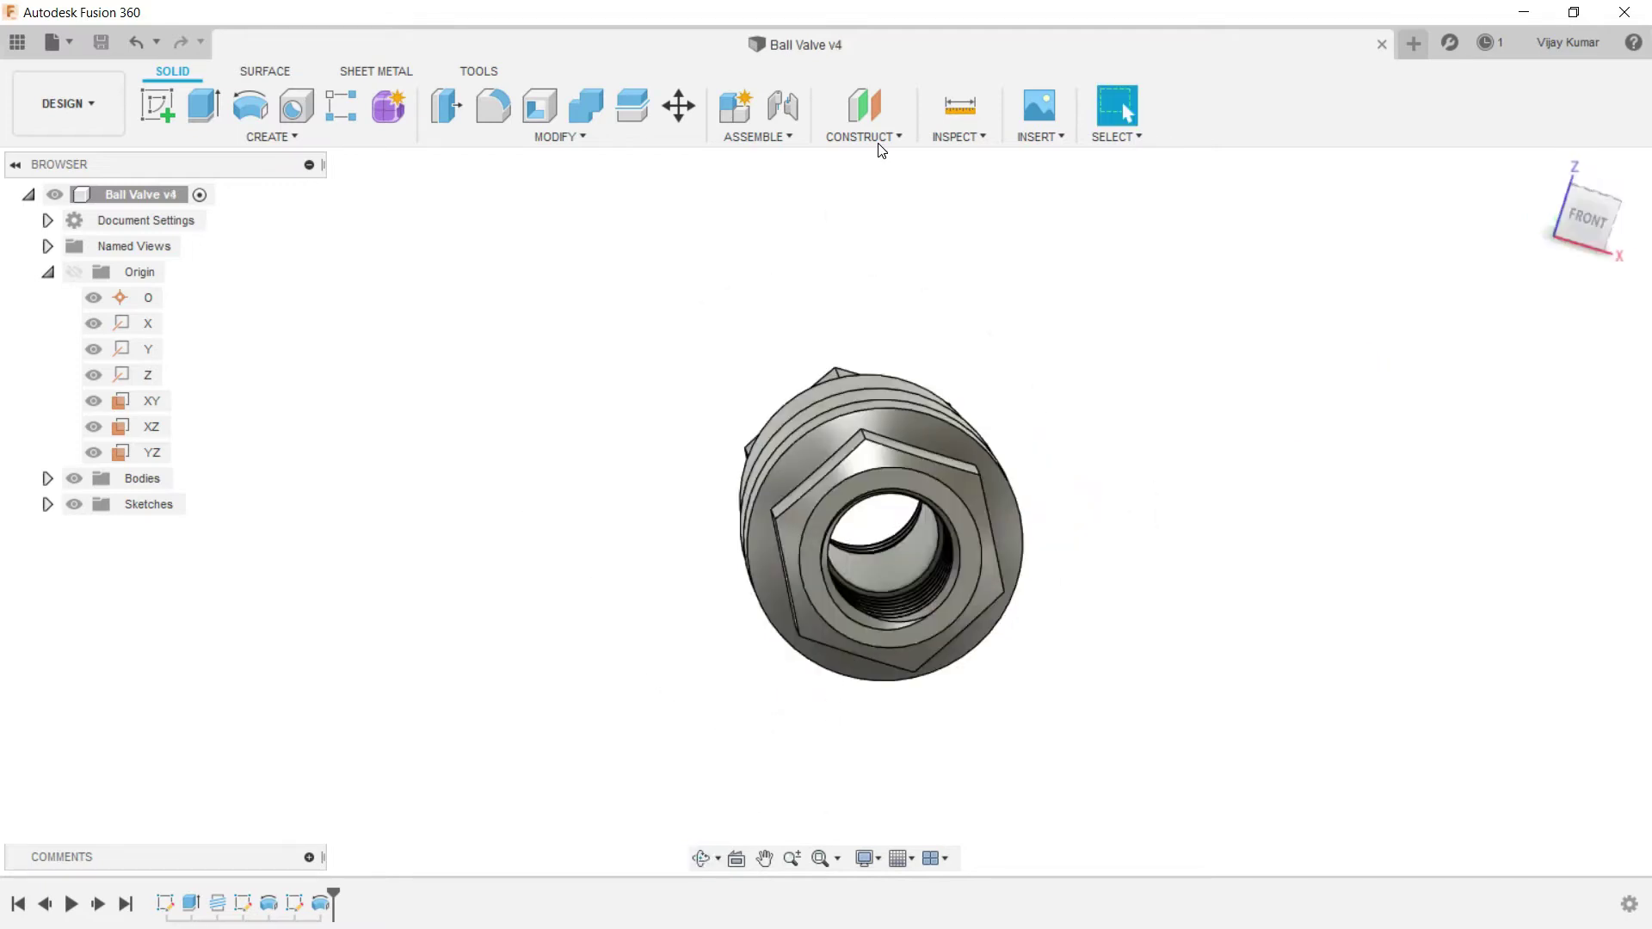
click(871, 131)
click(886, 162)
click(152, 402)
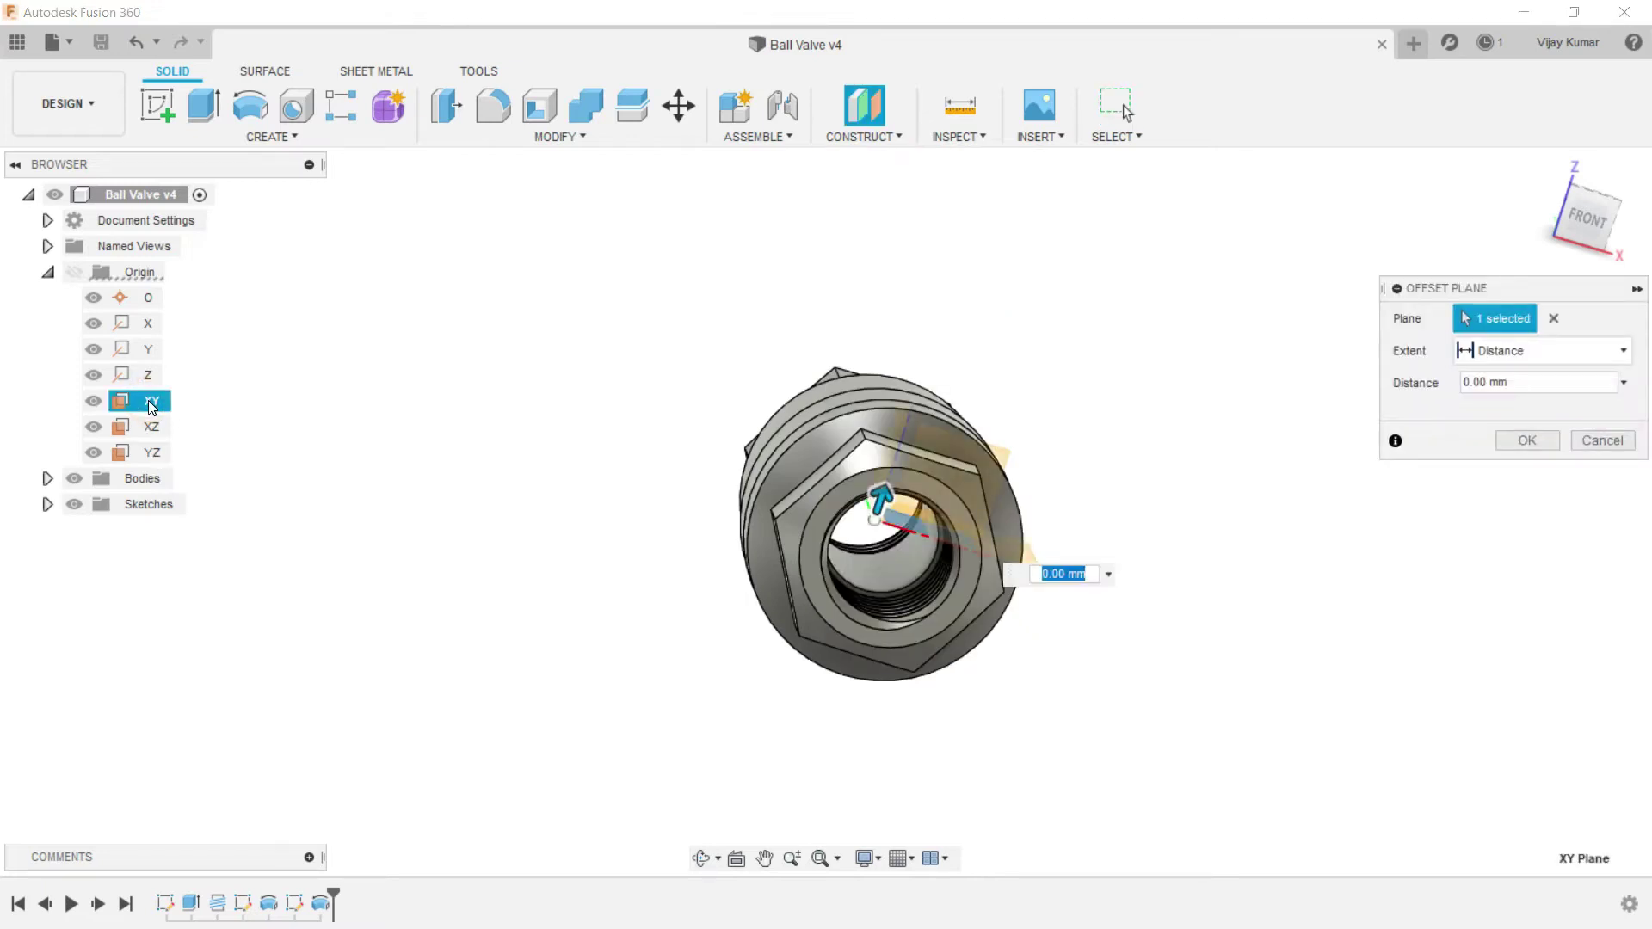
text(26.5)
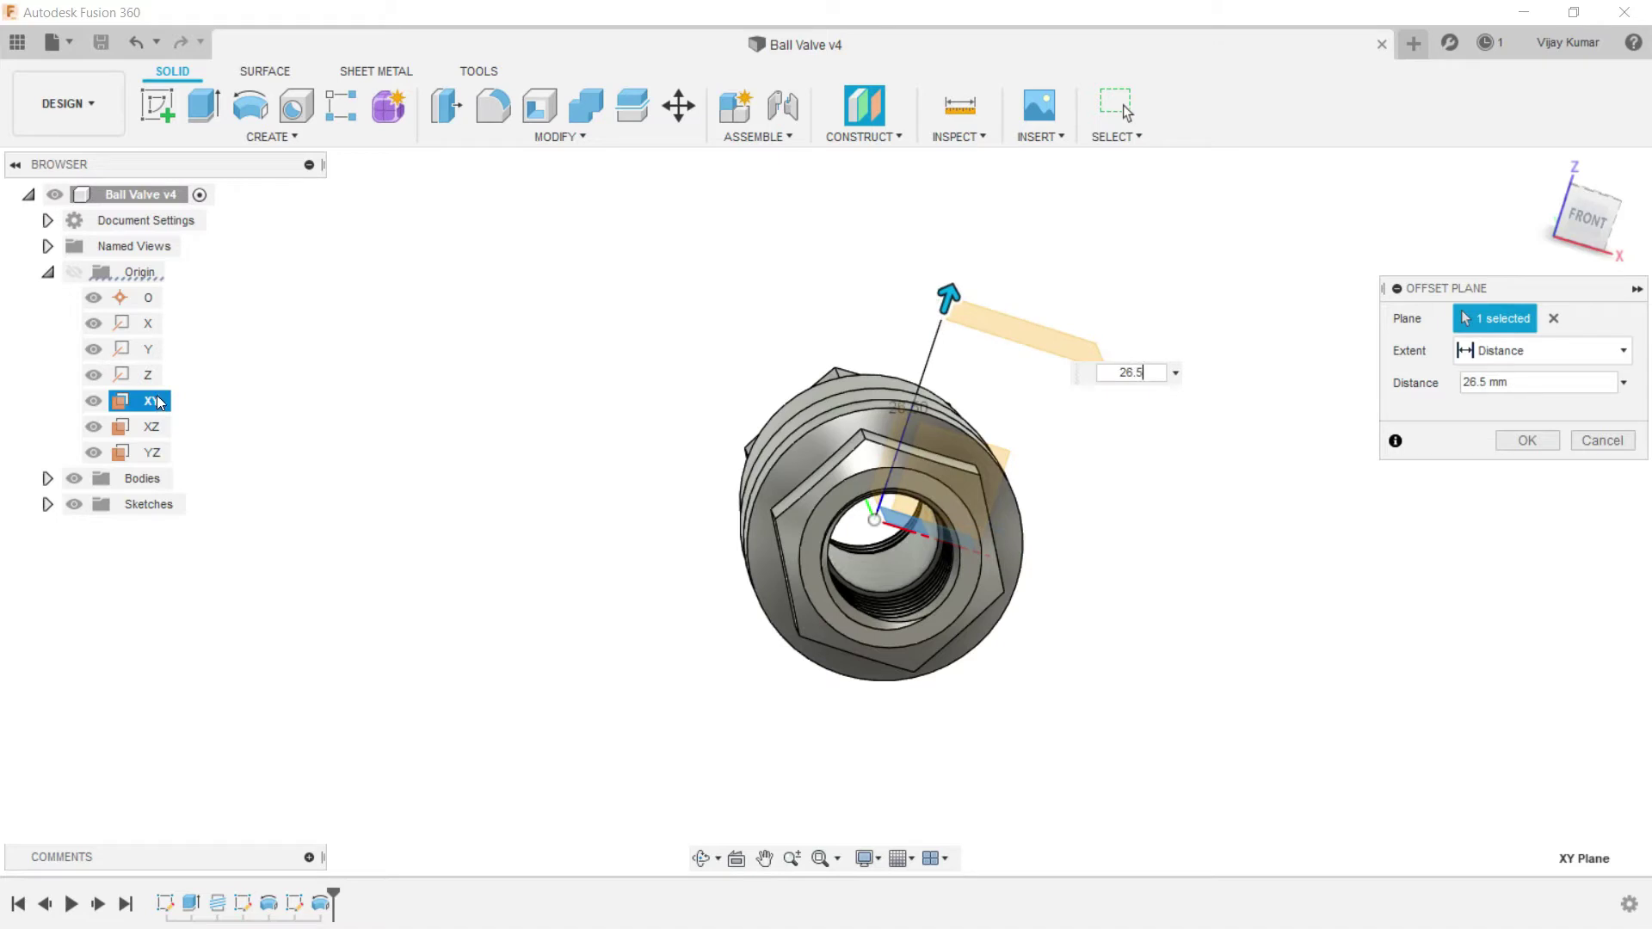
click(1521, 441)
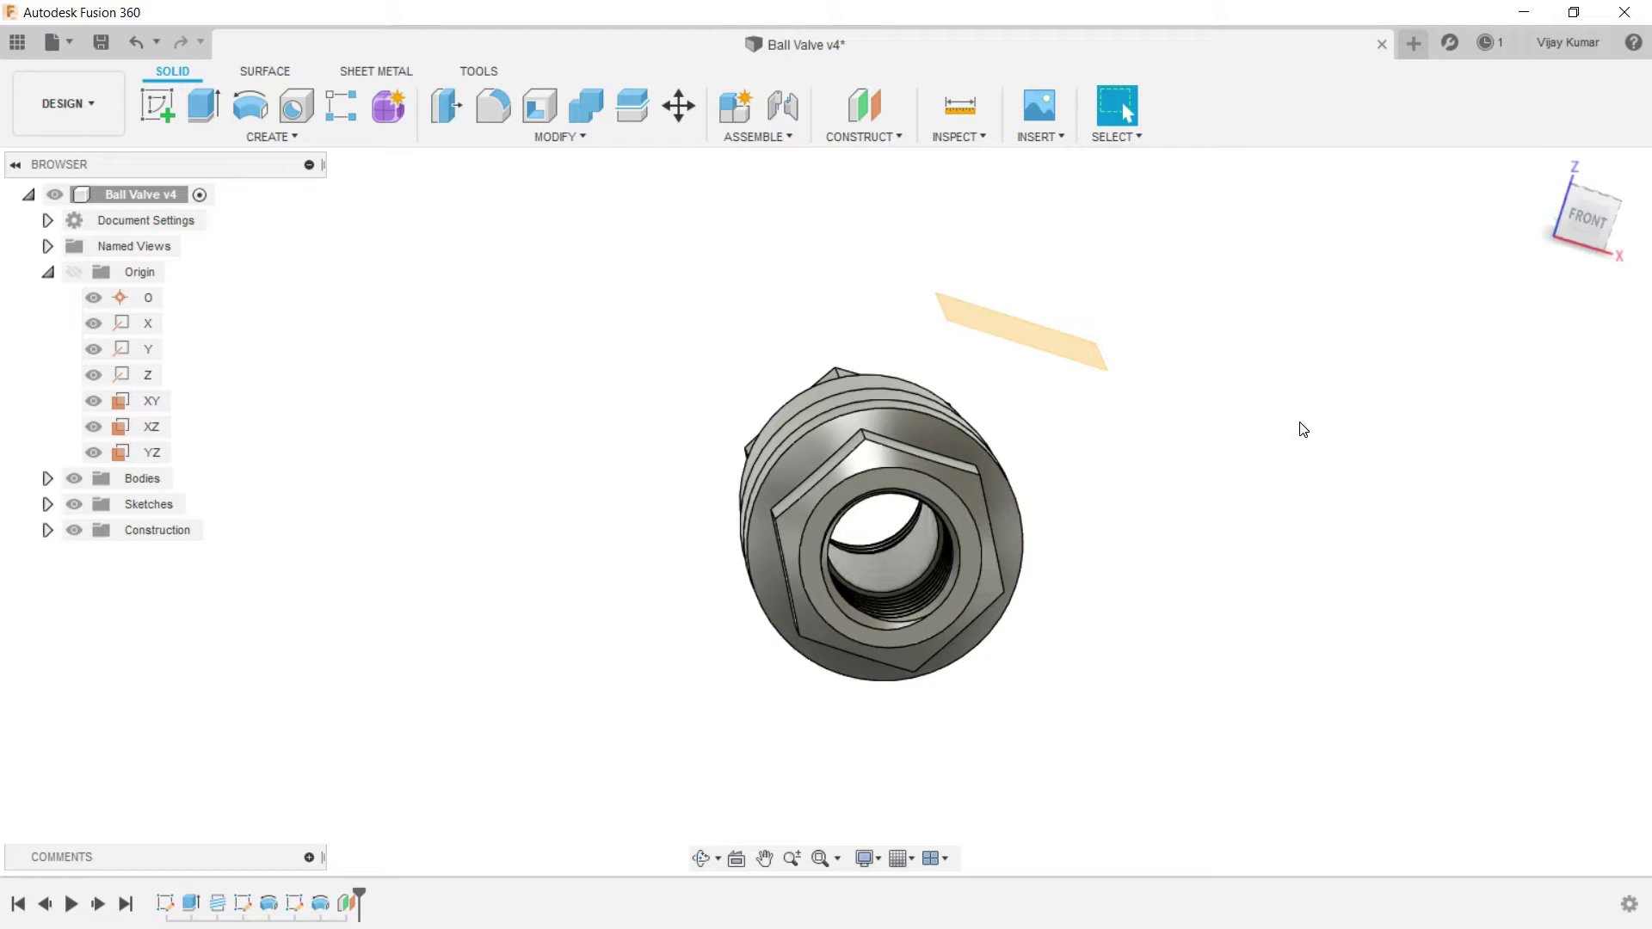
Step: Start a sketch on the offset plane and draw a circle about 11.8 mm in diameter, centred on the Y axis about 8.7 mm above the origin
click(159, 107)
click(1019, 321)
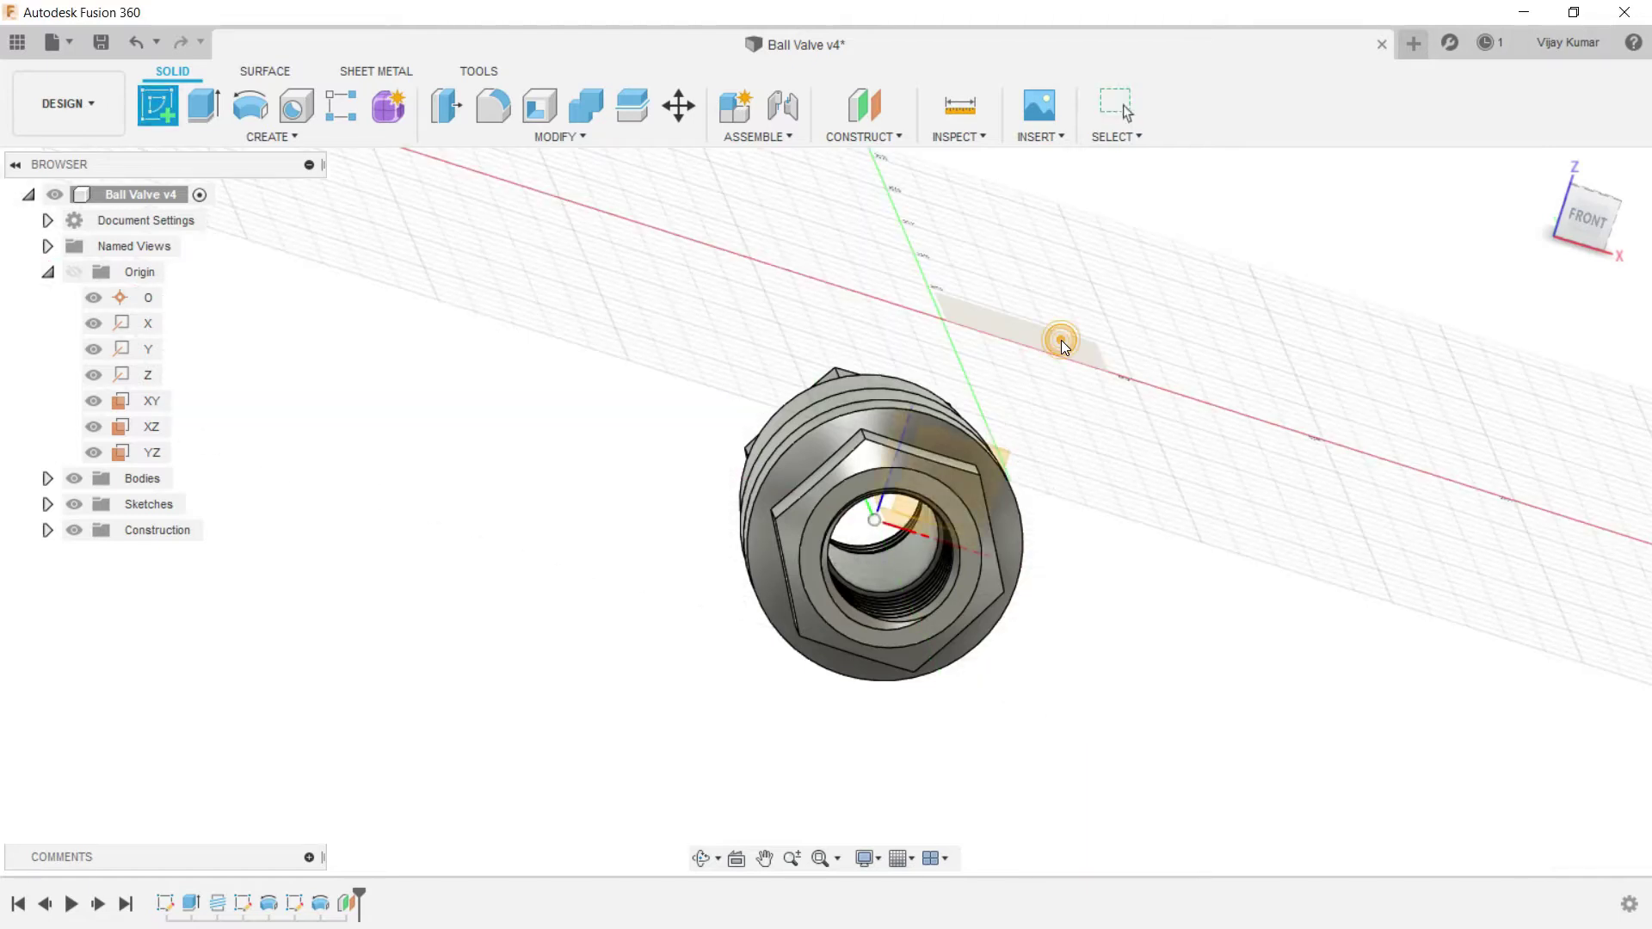
click(249, 105)
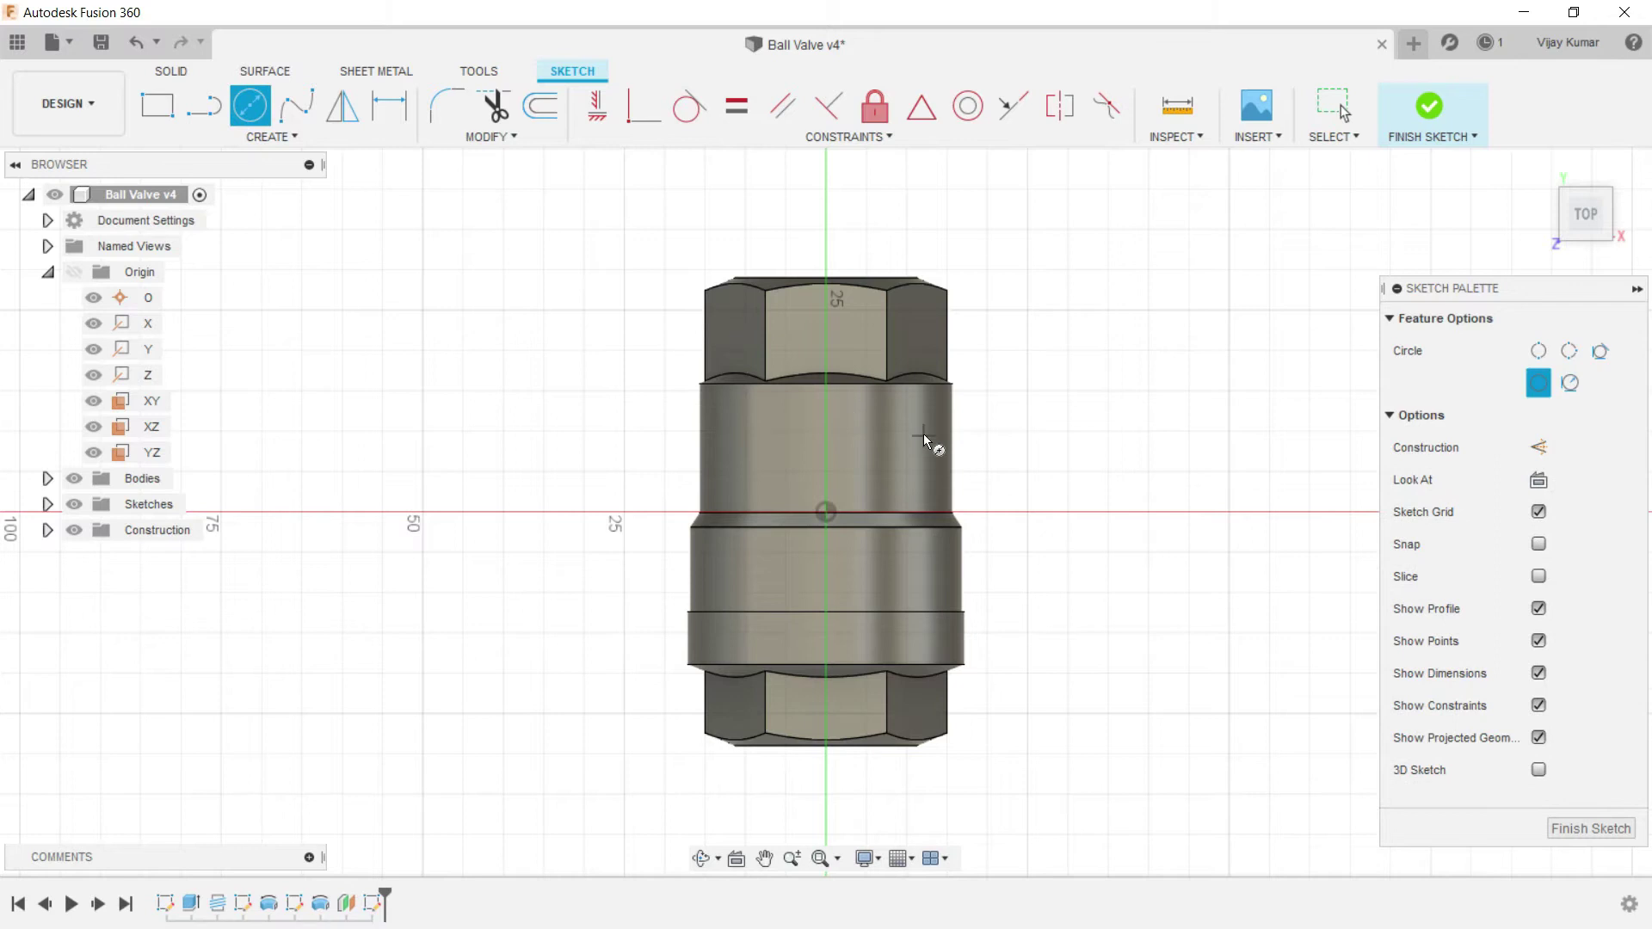
scroll(901, 443, up, 5)
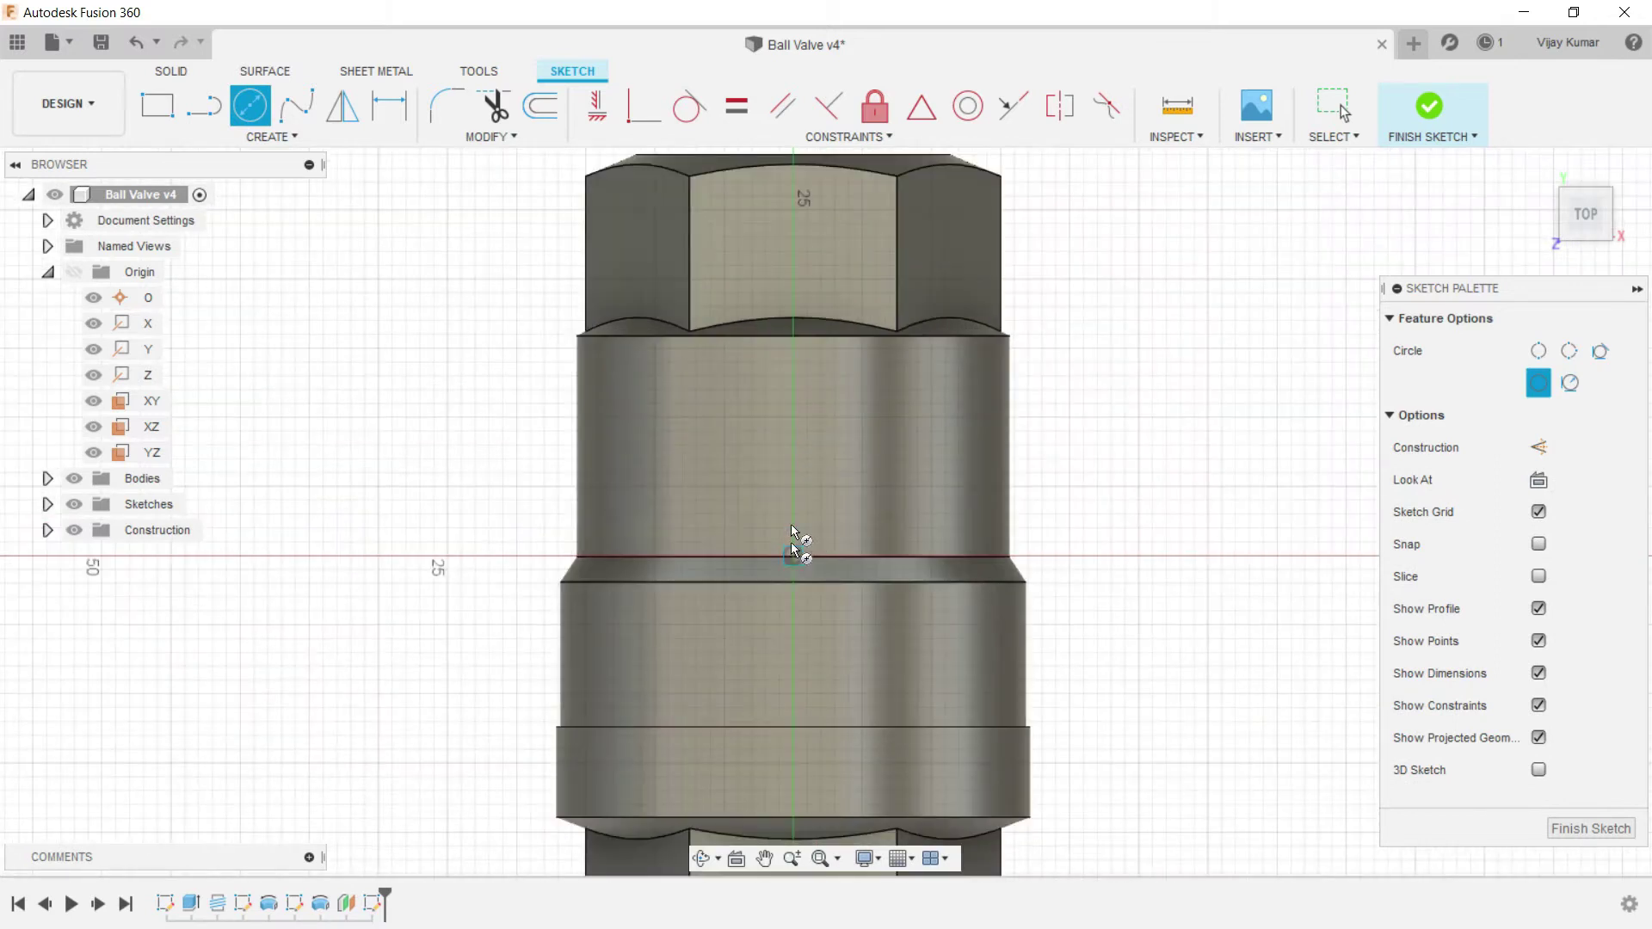
click(792, 436)
click(766, 358)
click(1042, 297)
right_drag(1111, 300, 1111, 299)
Step: Dimension the circle's diameter to 17.5 mm
click(391, 108)
click(864, 394)
click(1070, 393)
text(17.5)
key(Return)
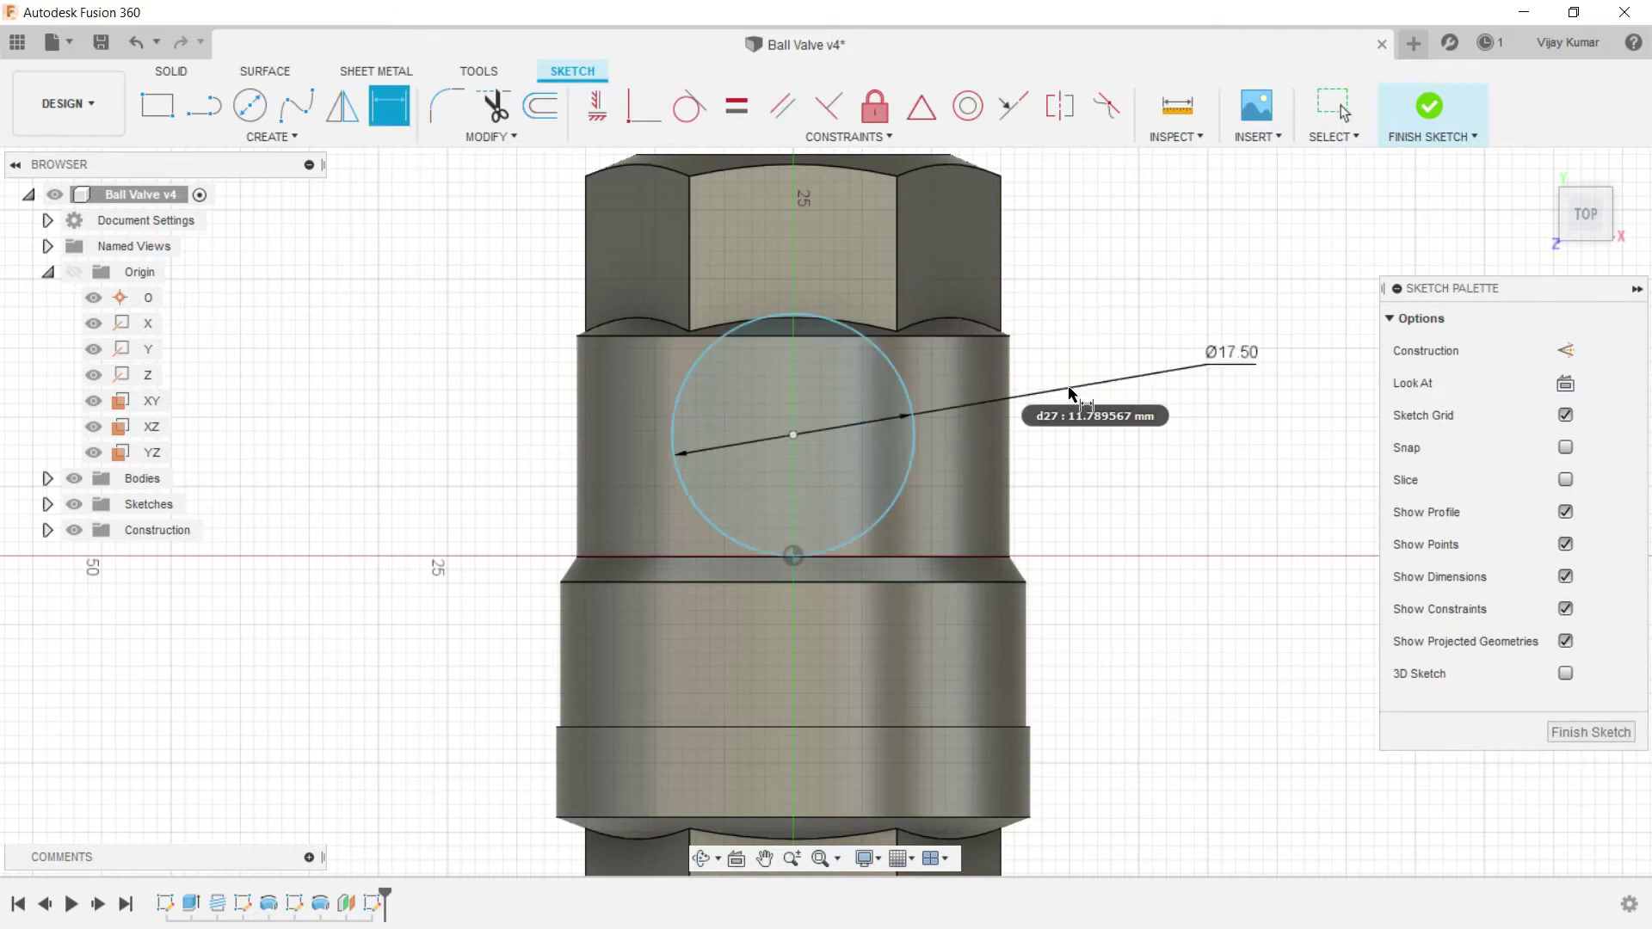
right_click(1088, 506)
key(Escape)
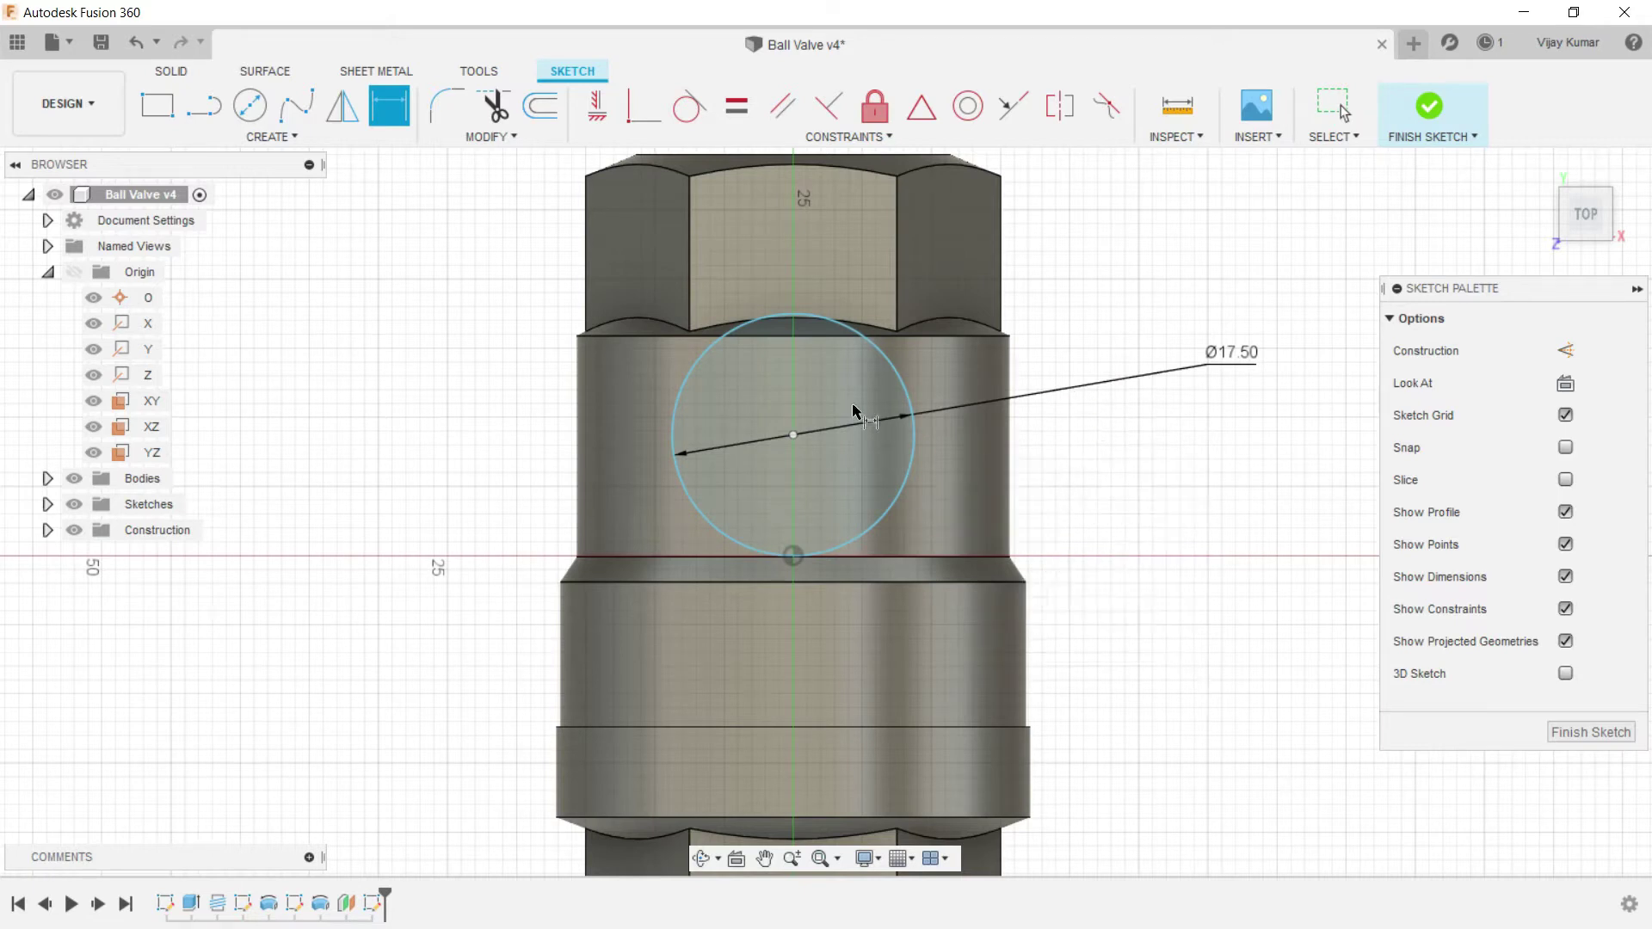
Step: Move the circle's centre along the Y axis to about 5.6 mm from the origin
click(793, 436)
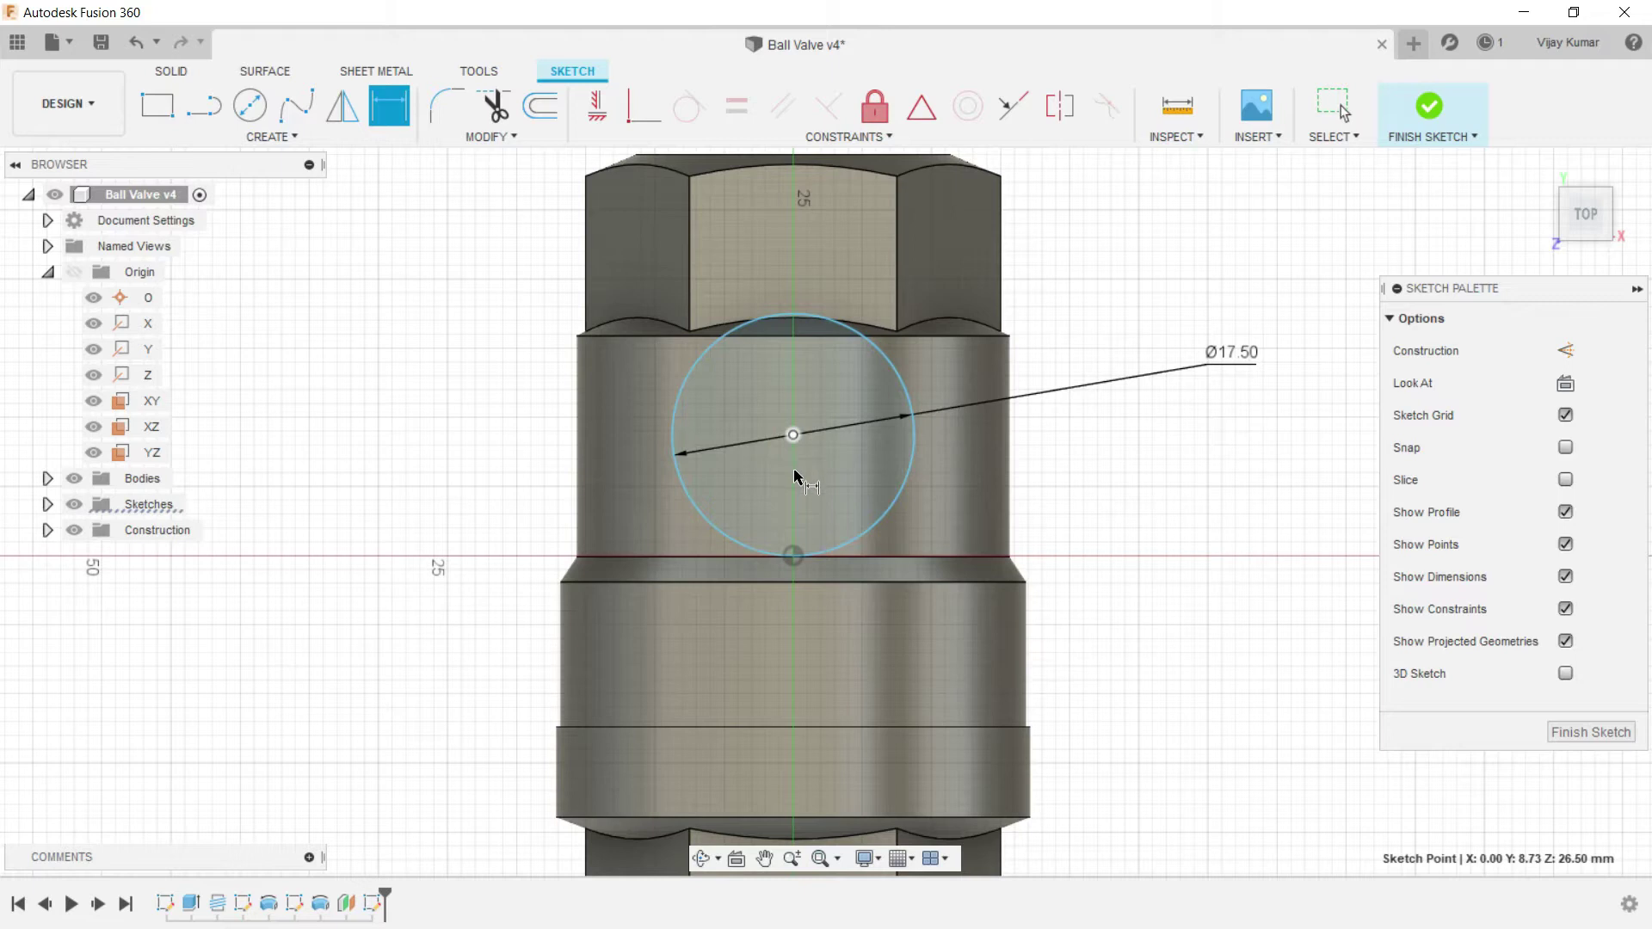
key(Escape)
mouse_move(793, 436)
mouse_down()
mouse_move(792, 549)
mouse_move(795, 479)
mouse_up()
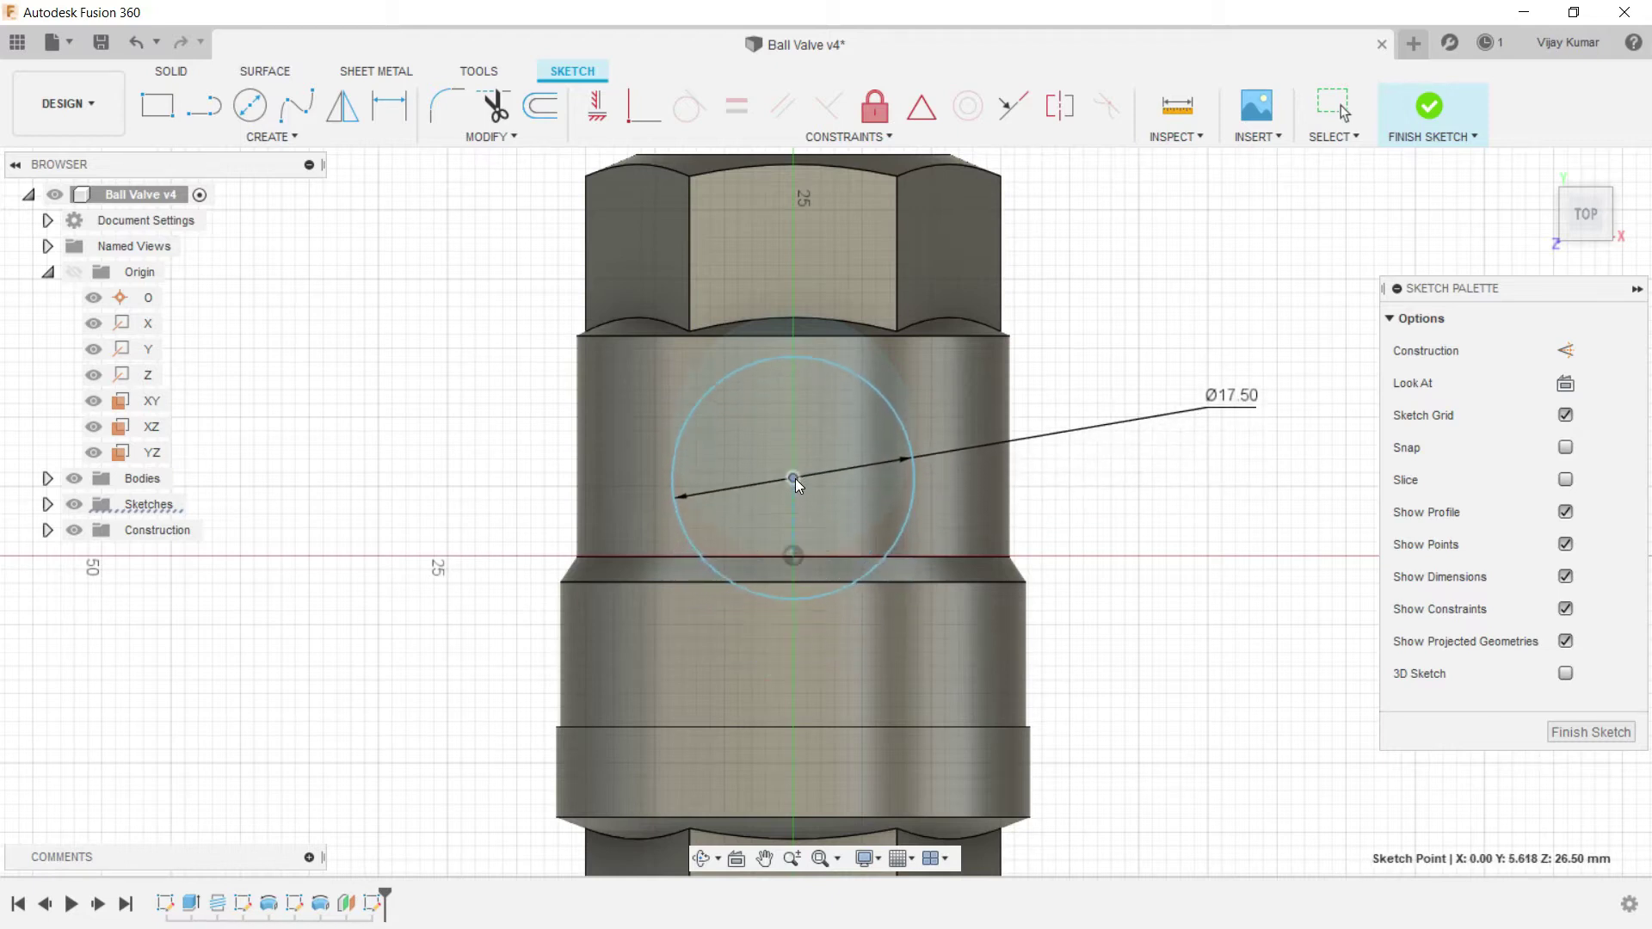
Step: Change the circle's diameter to 16 mm and shift its centre to about 6.7 mm from the origin in Y
double_click(1209, 398)
text(16)
key(Return)
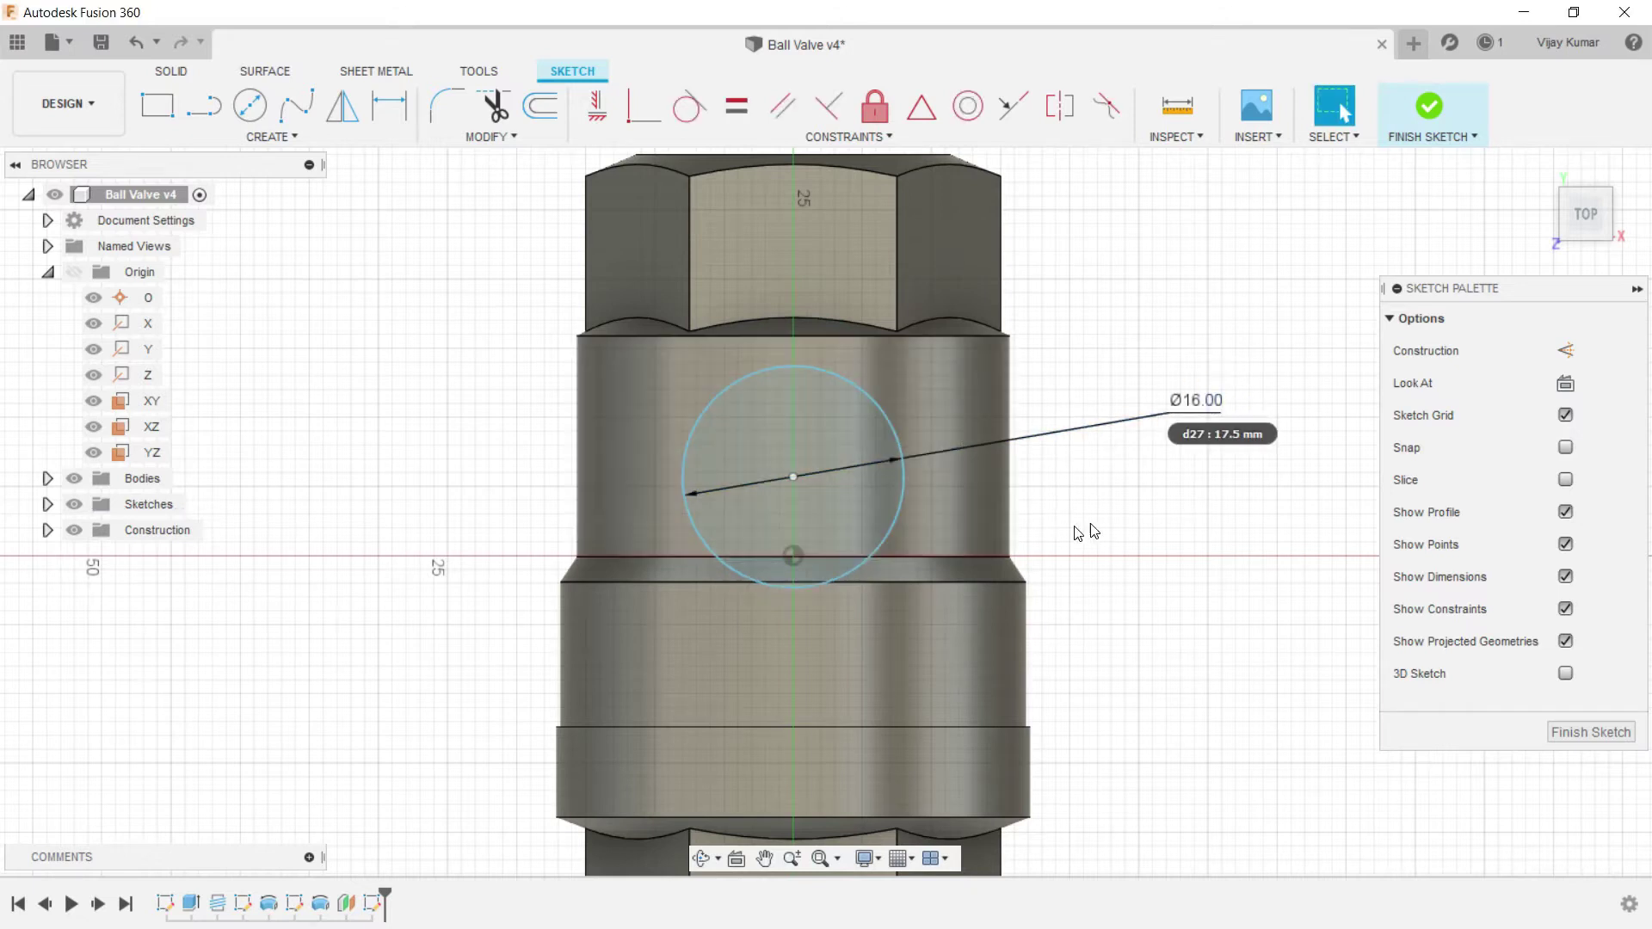
drag(796, 478, 794, 463)
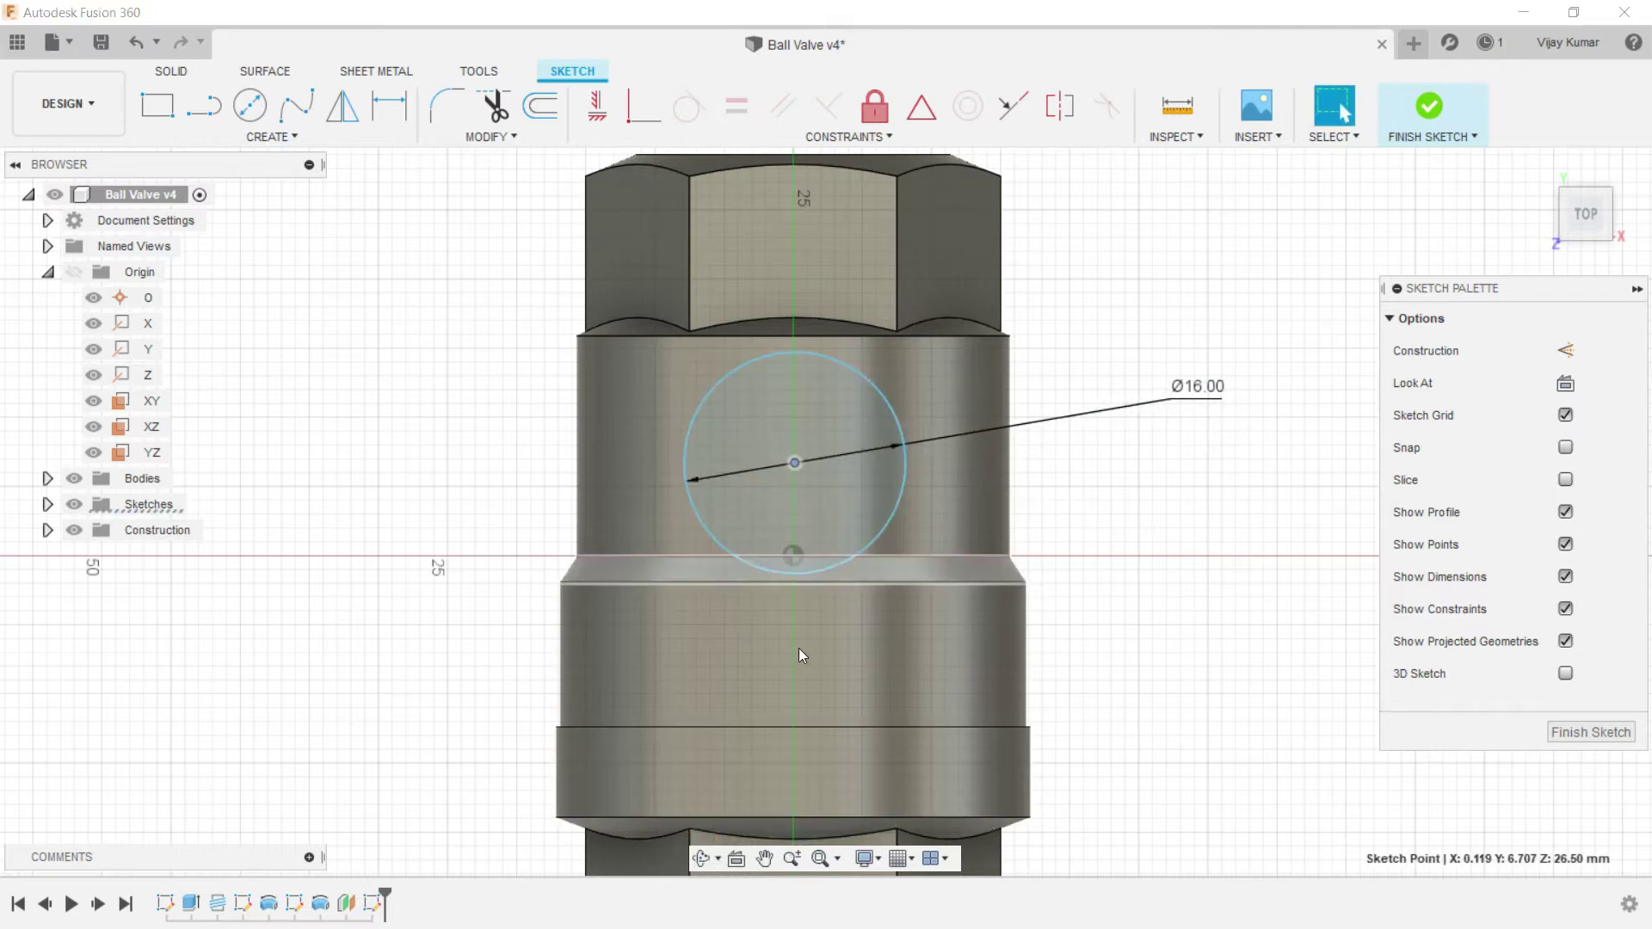
click(701, 860)
drag(740, 637, 625, 564)
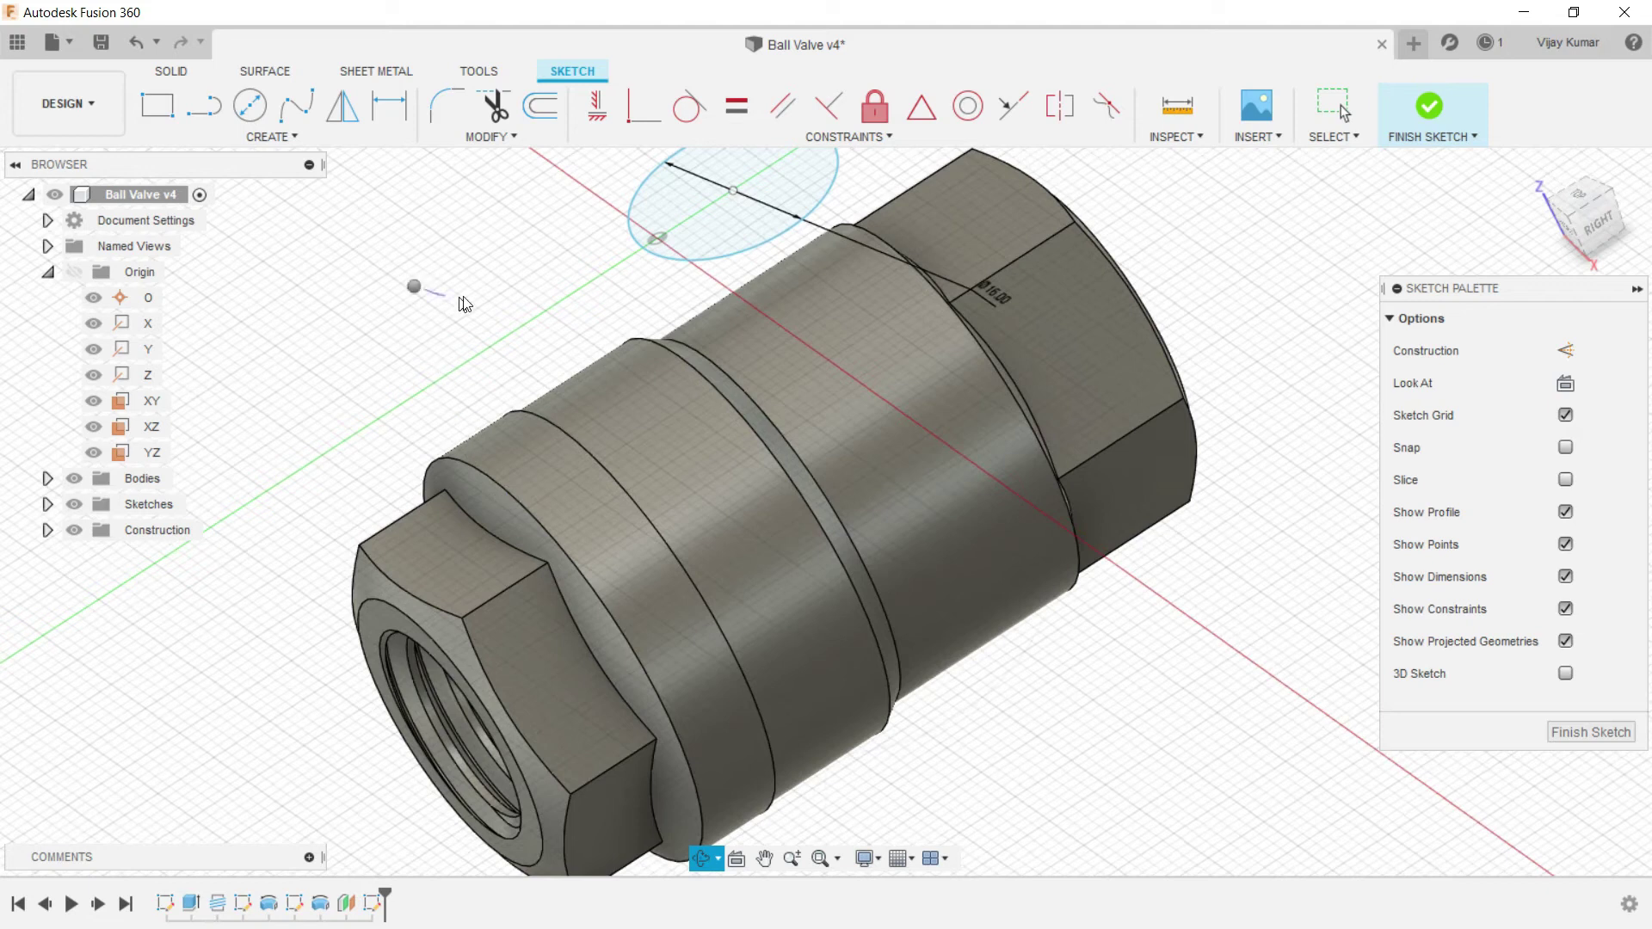
right_click(486, 295)
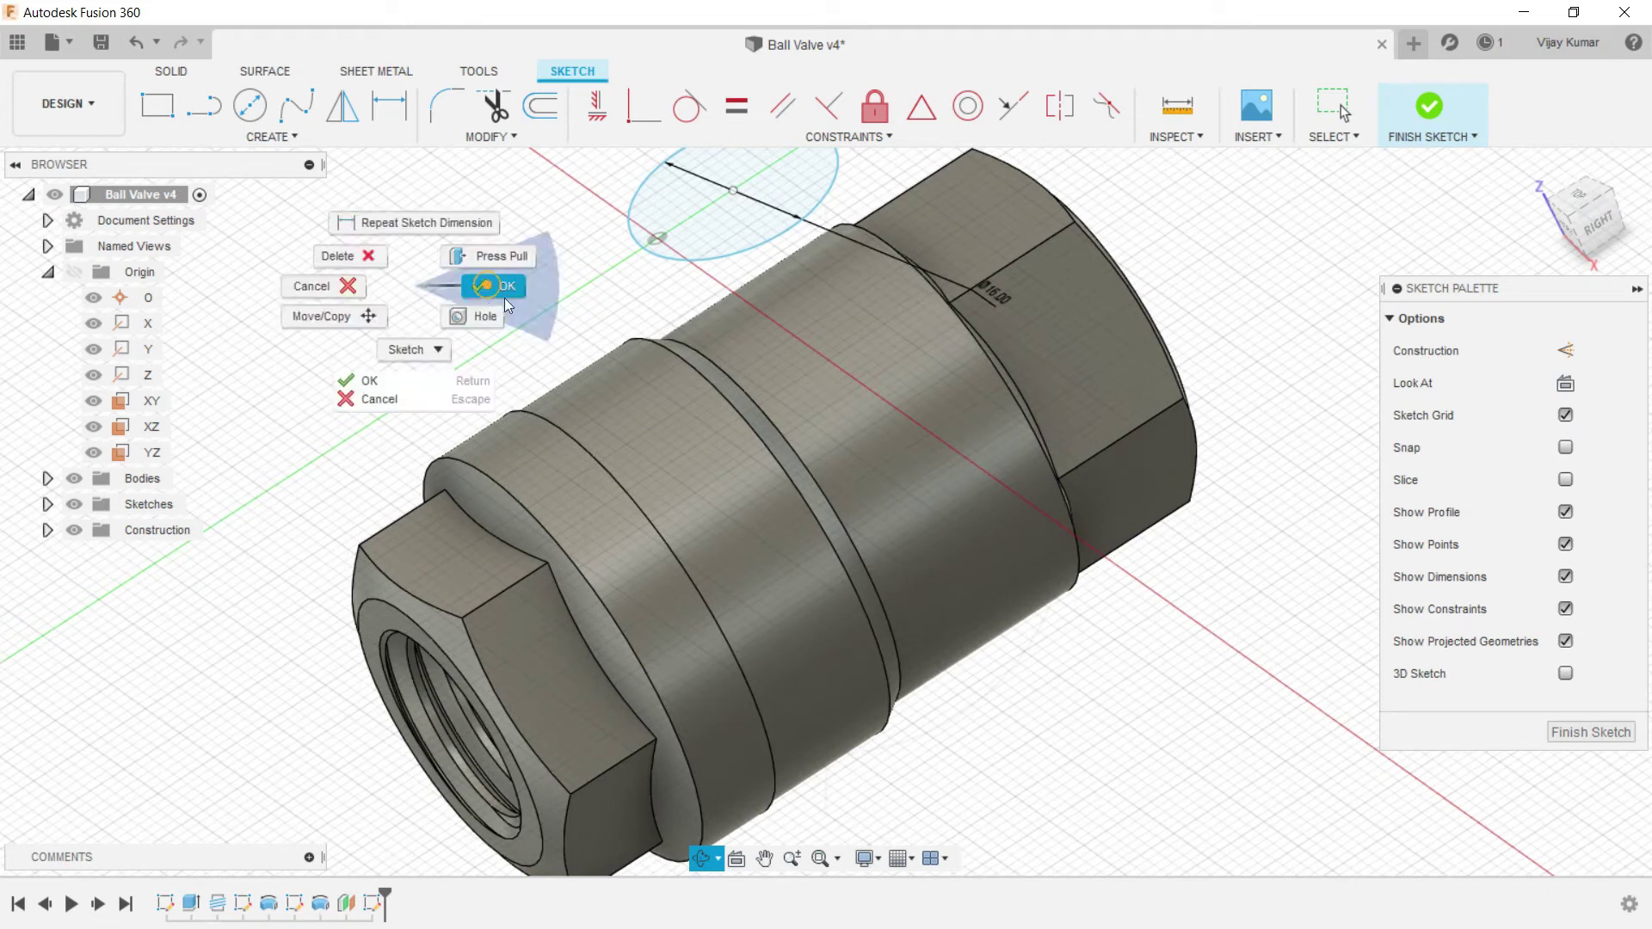
Step: Extrude the 16 mm circle to the cylindrical outer face of the valve body, joining it to the body as a stem boss
click(171, 71)
click(204, 105)
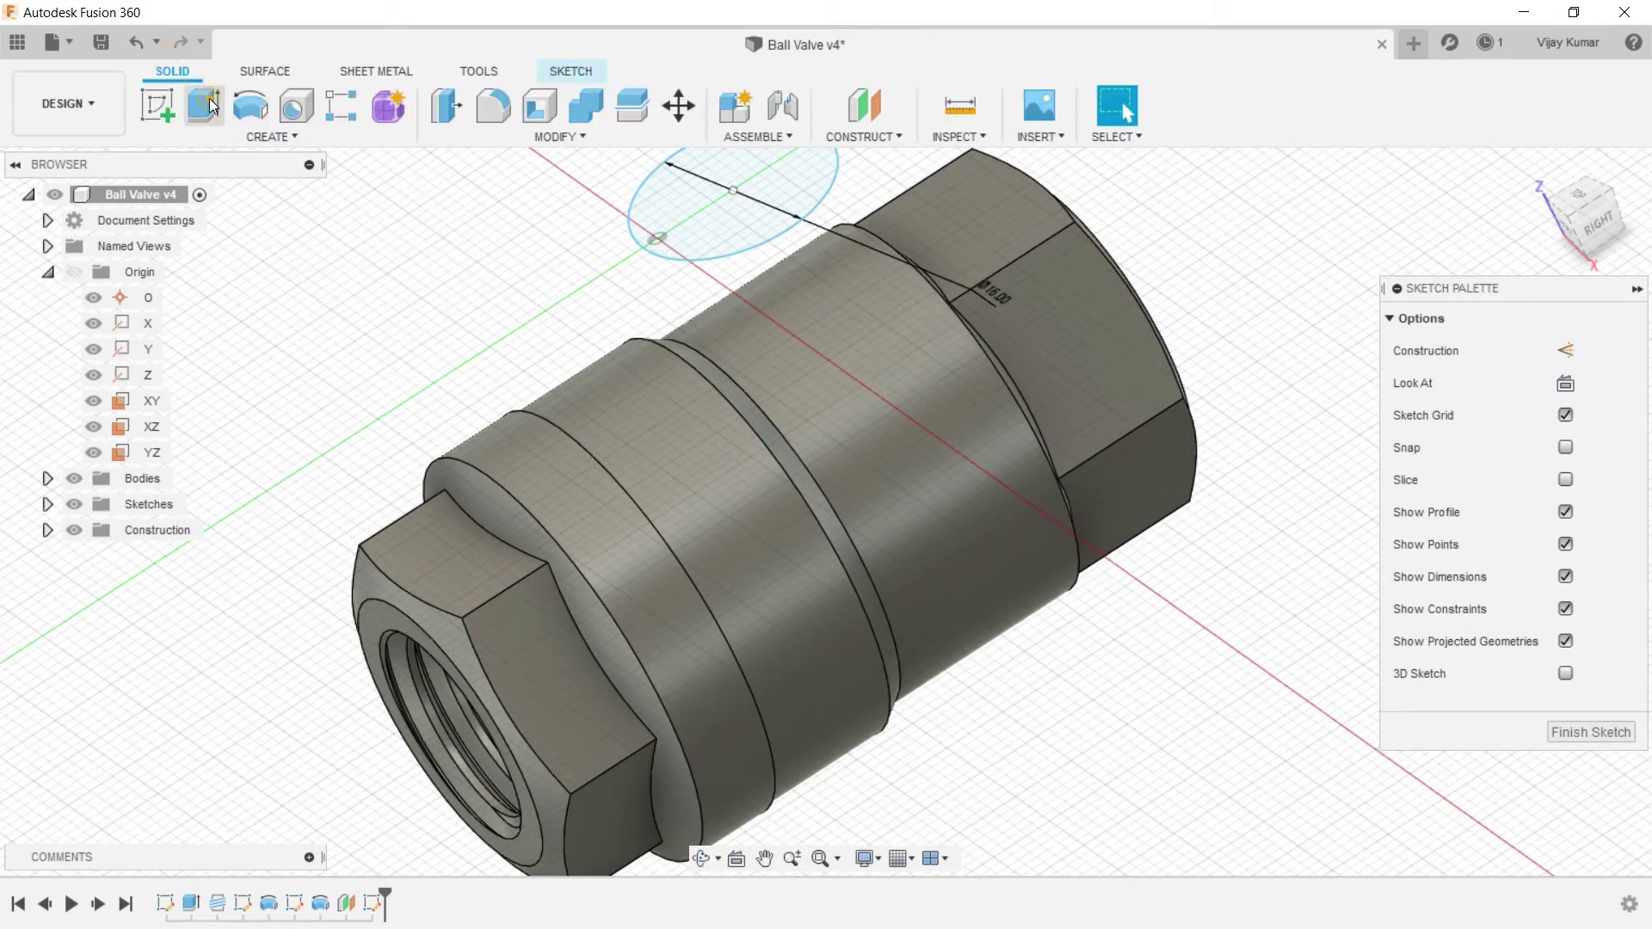
click(725, 215)
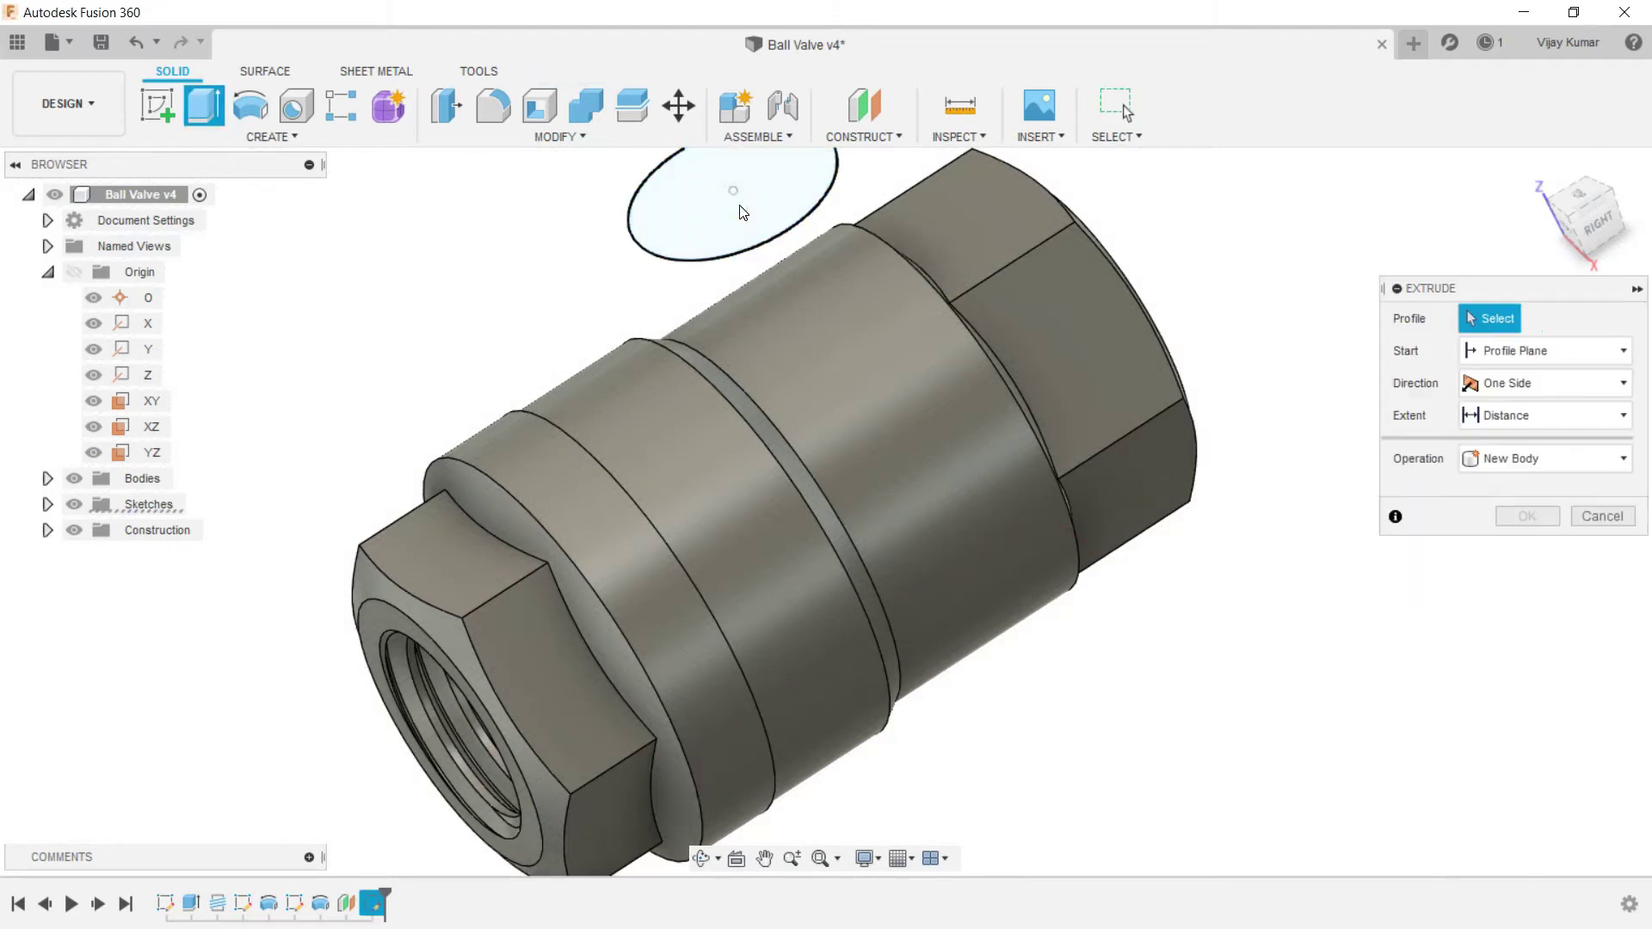
click(733, 211)
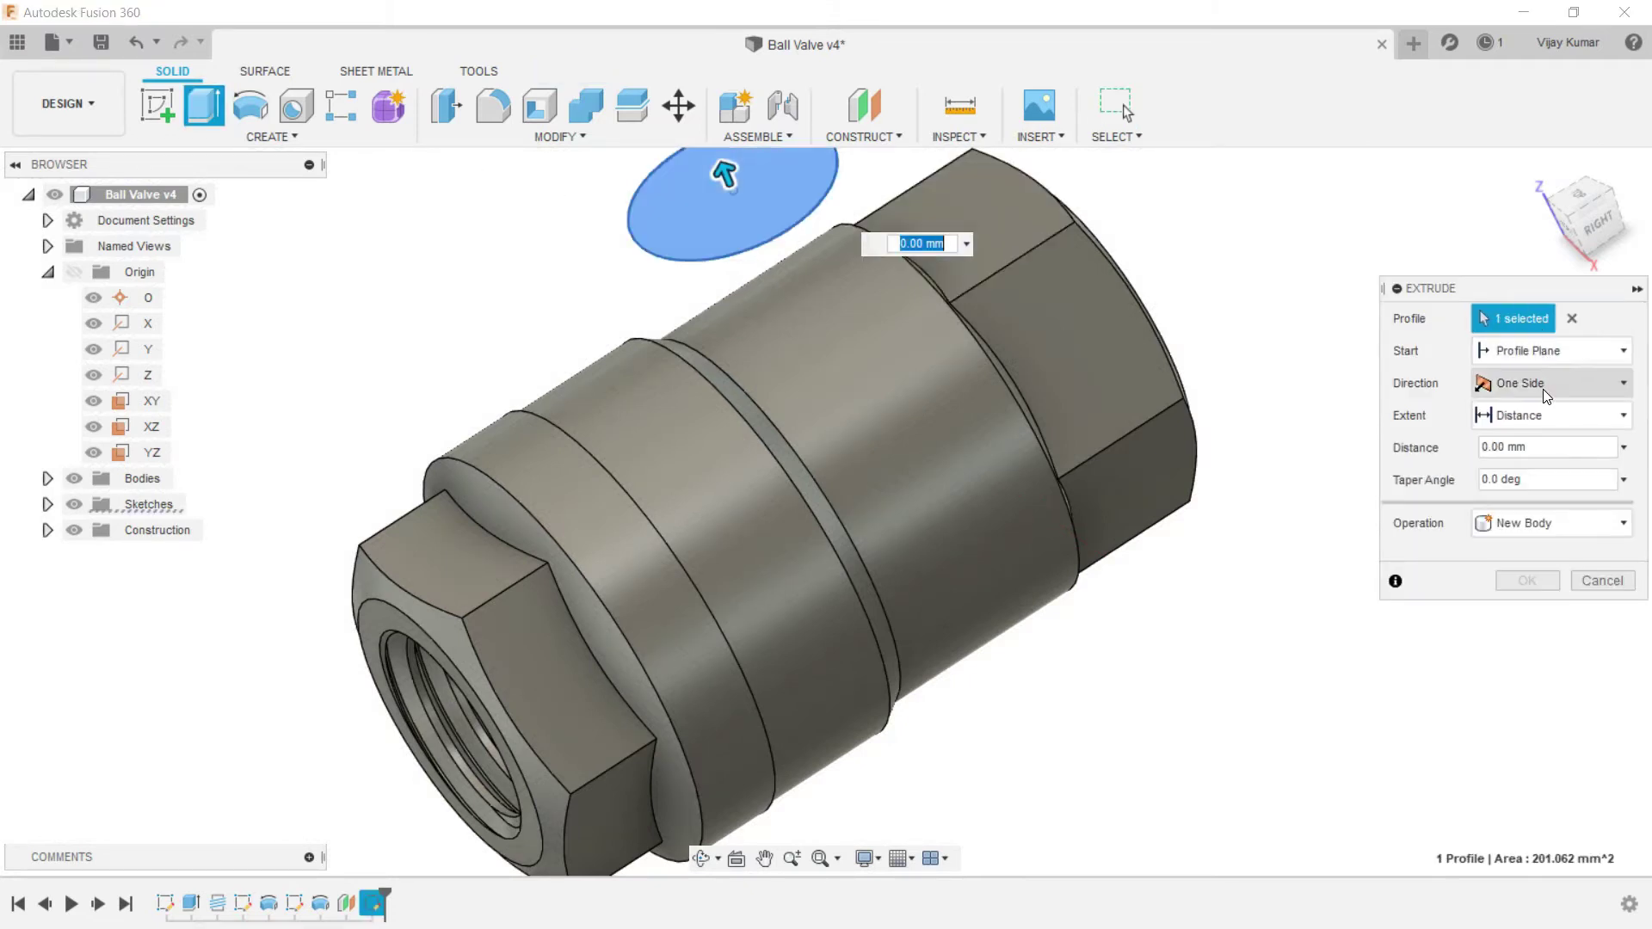
click(1540, 413)
click(1524, 472)
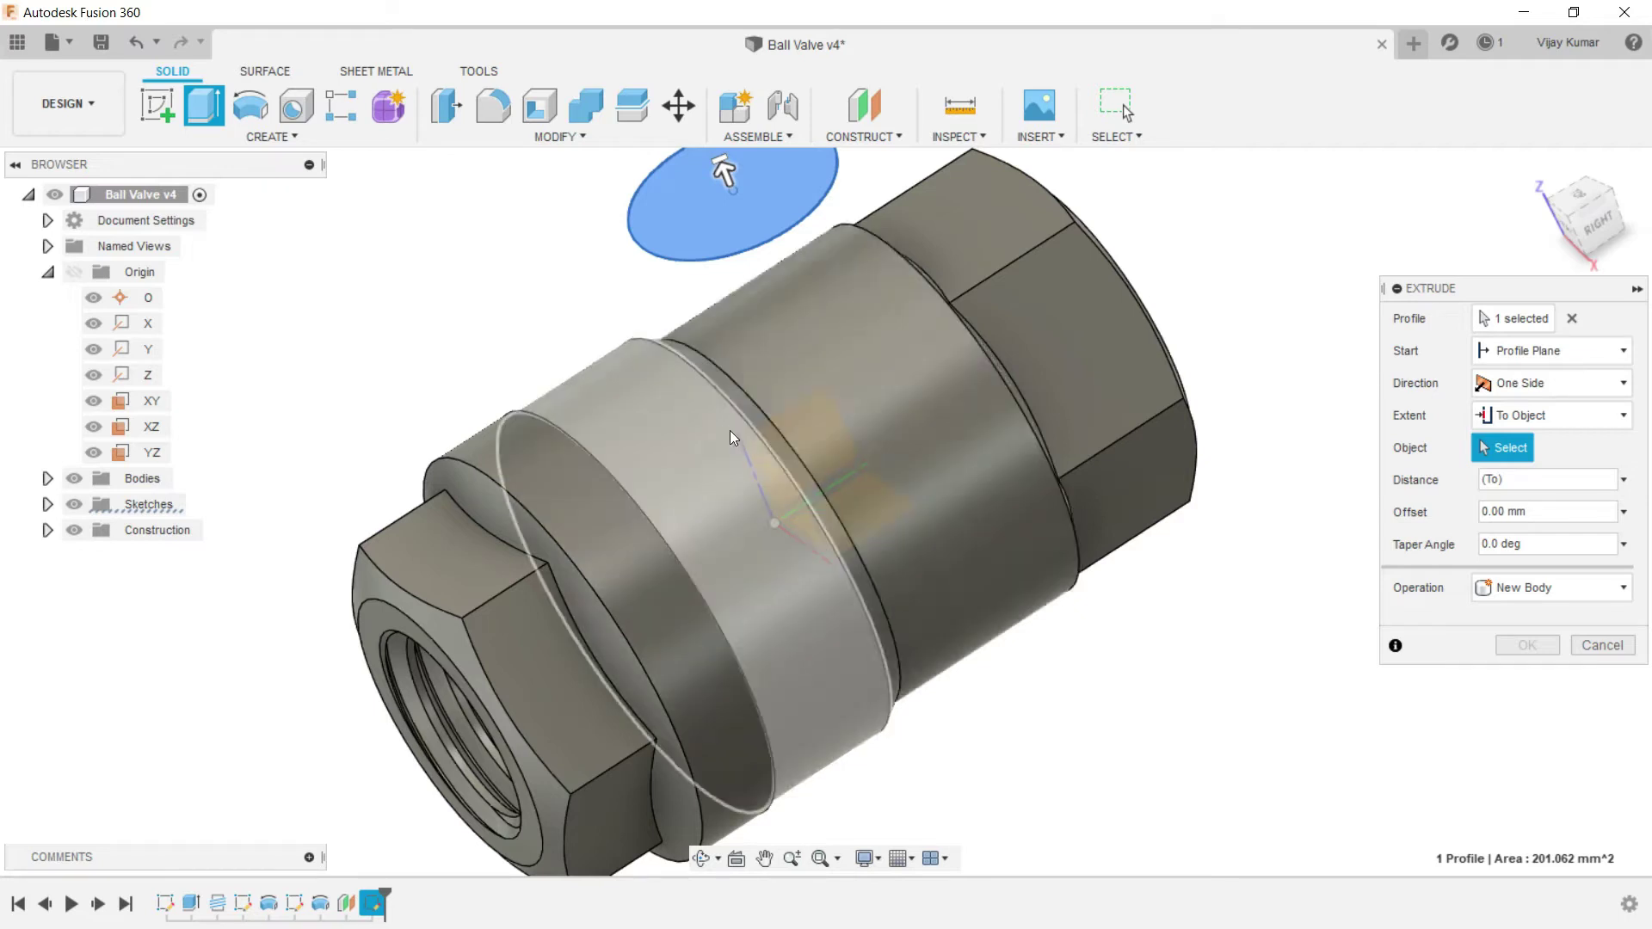
click(750, 414)
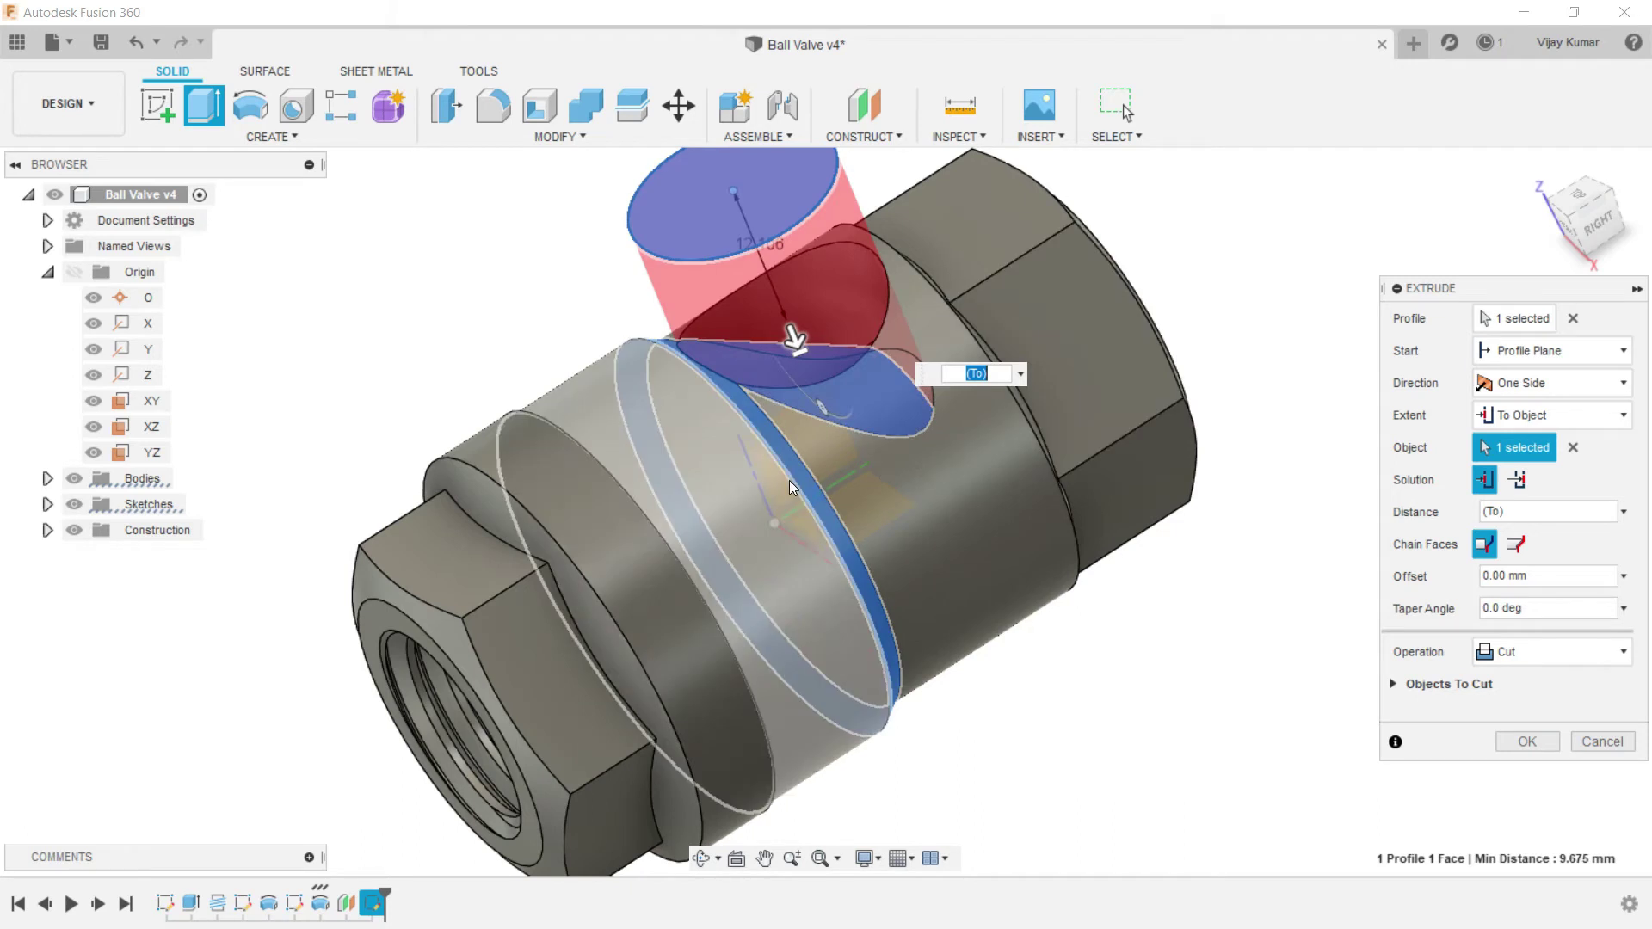
click(788, 480)
click(886, 430)
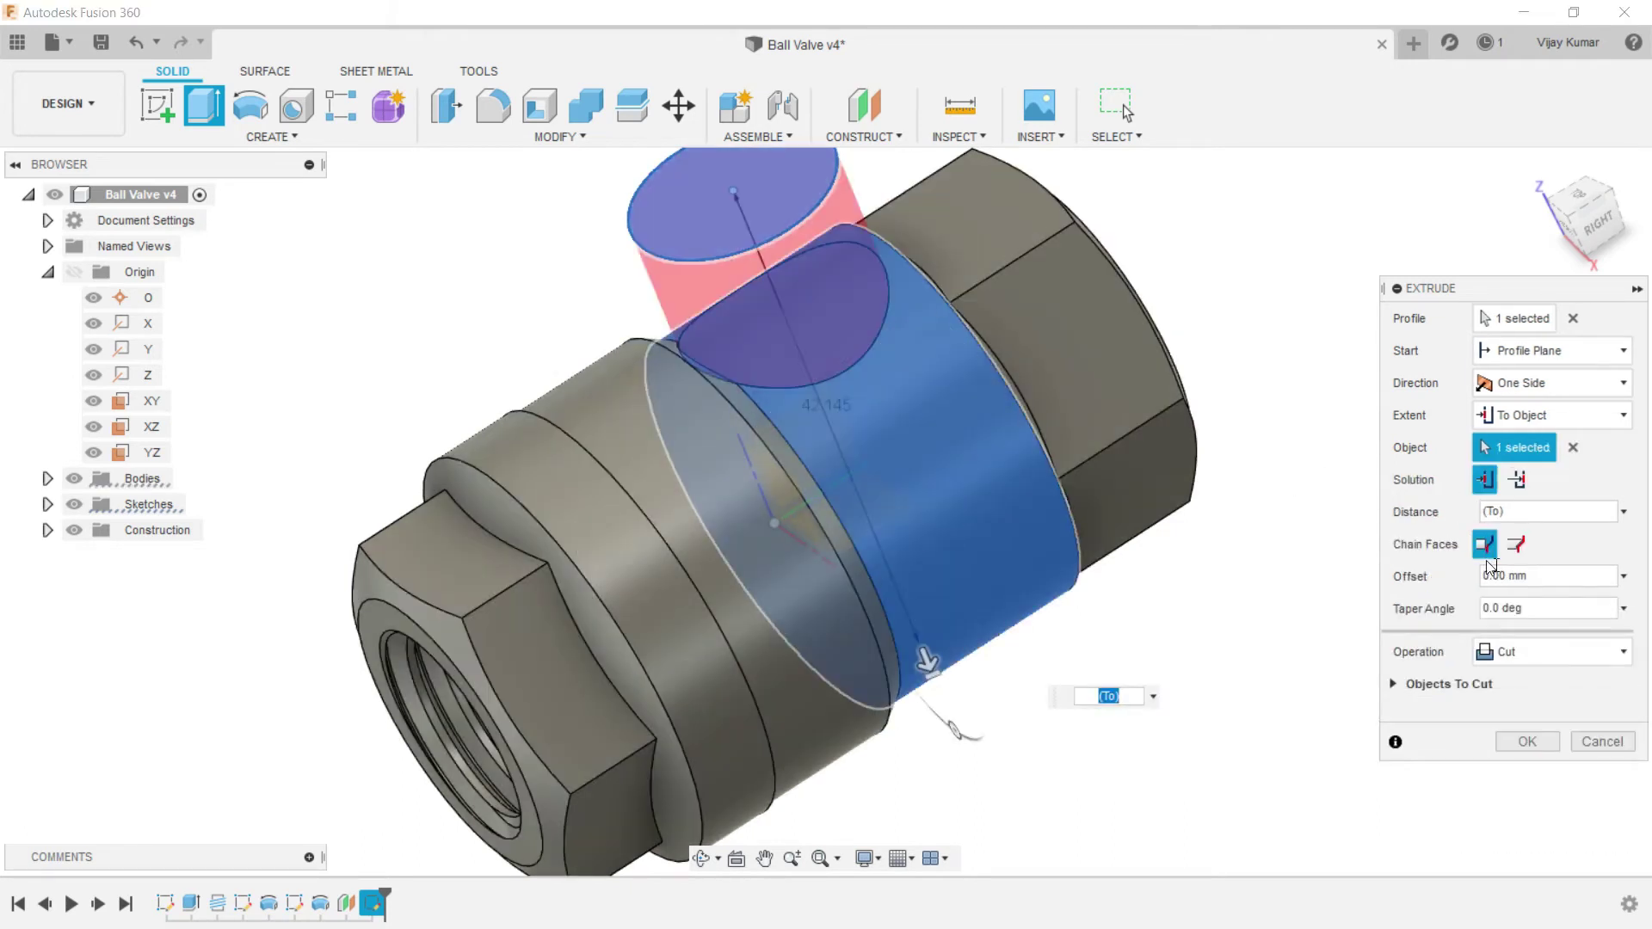
click(1533, 656)
click(1515, 681)
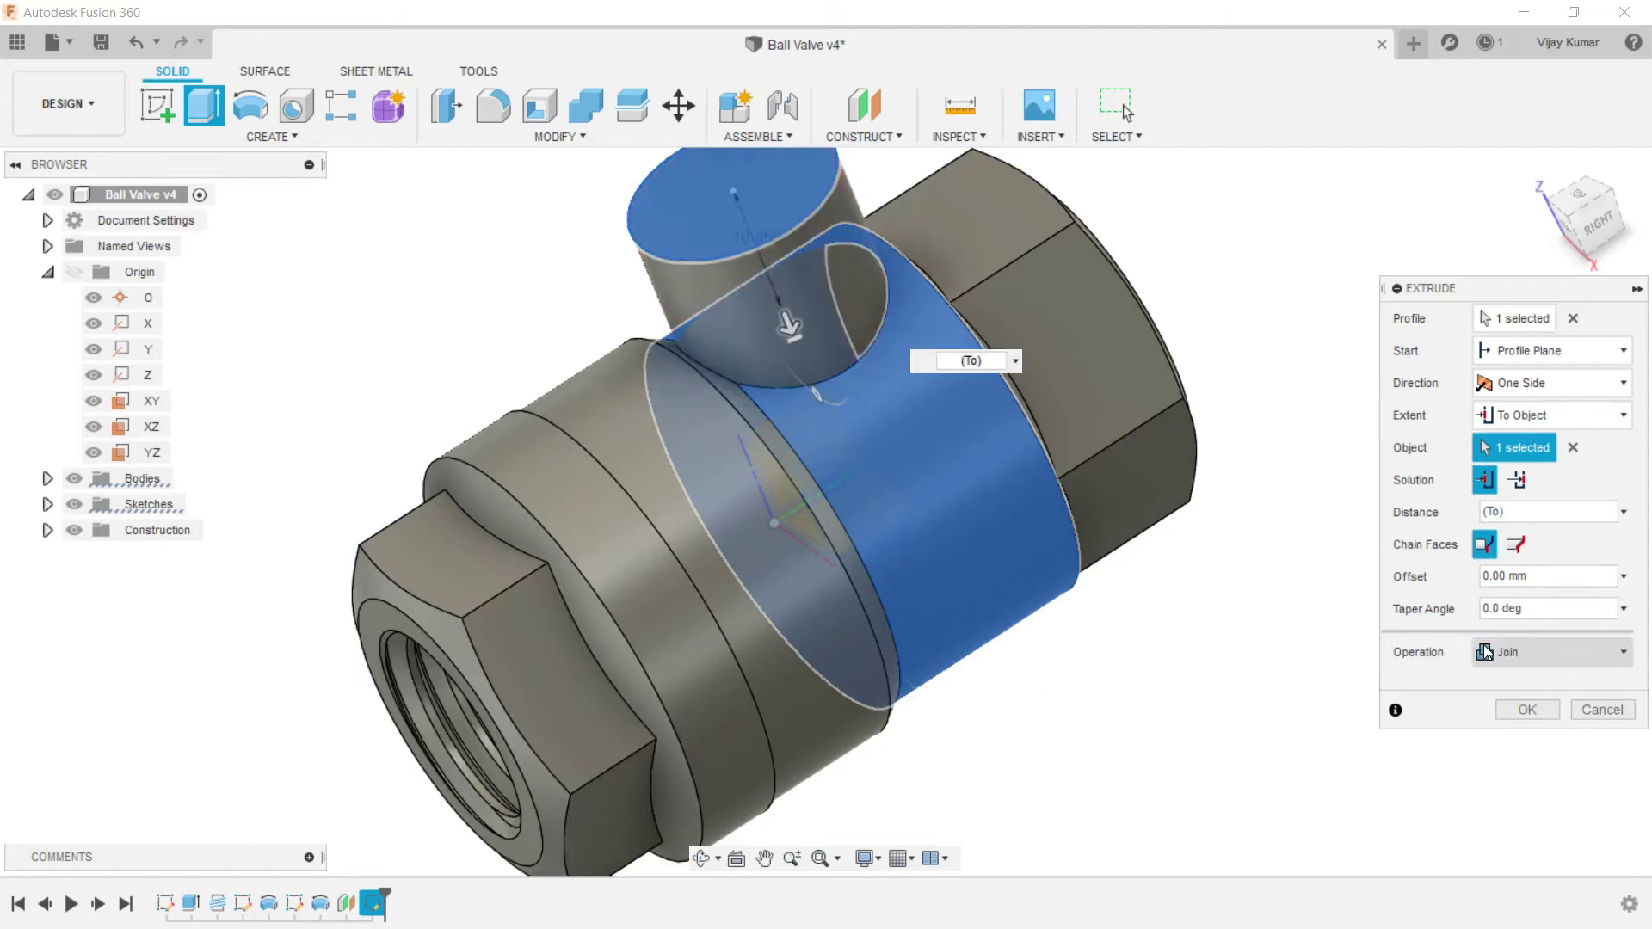
click(1518, 707)
Step: Check the joined boss from the other end of the valve and save the design
shift+middle_drag(1205, 545, 800, 750)
click(700, 857)
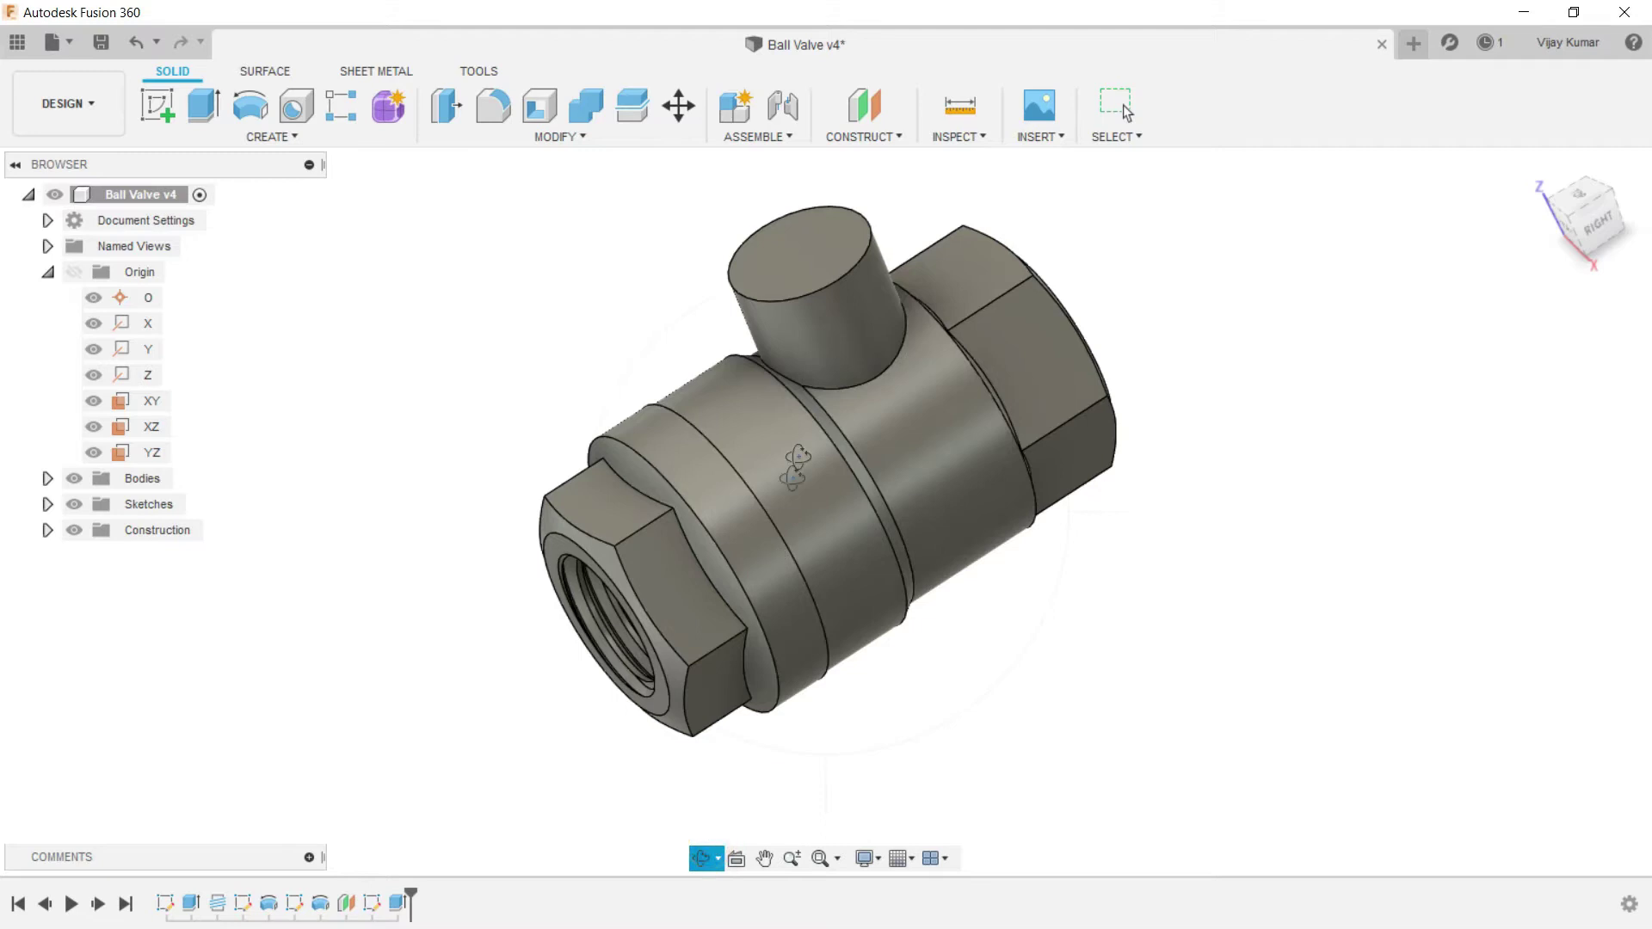
drag(796, 468, 1353, 395)
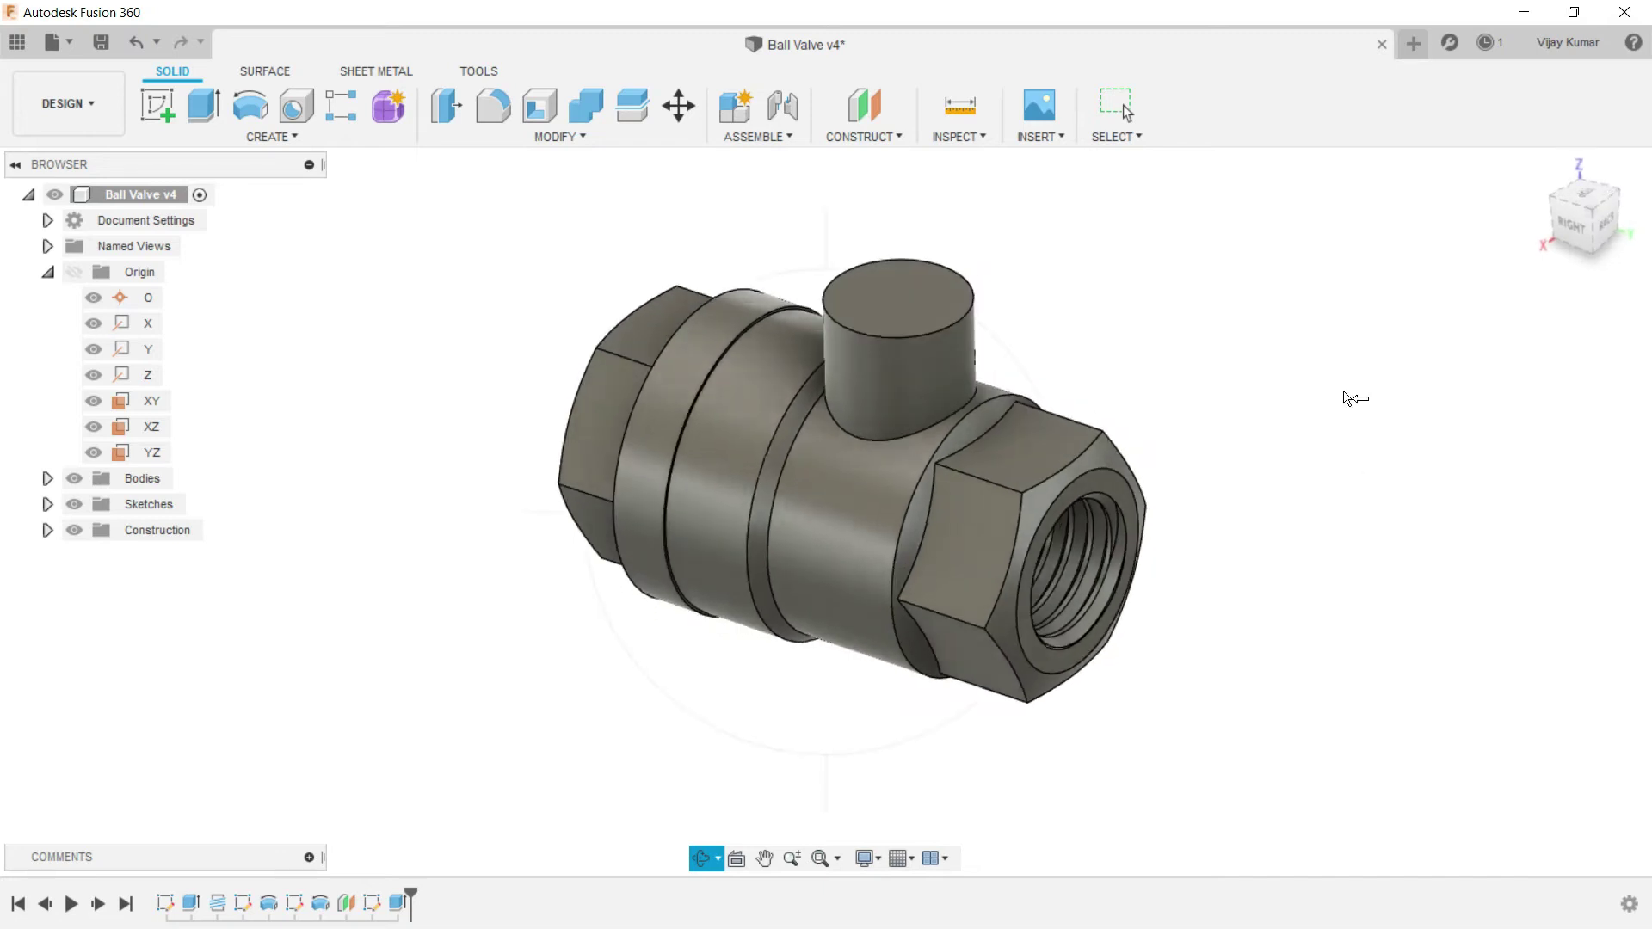
key(ctrl+z)
Step: Construct an offset plane 19.5 mm from the XY plane
click(880, 138)
click(878, 158)
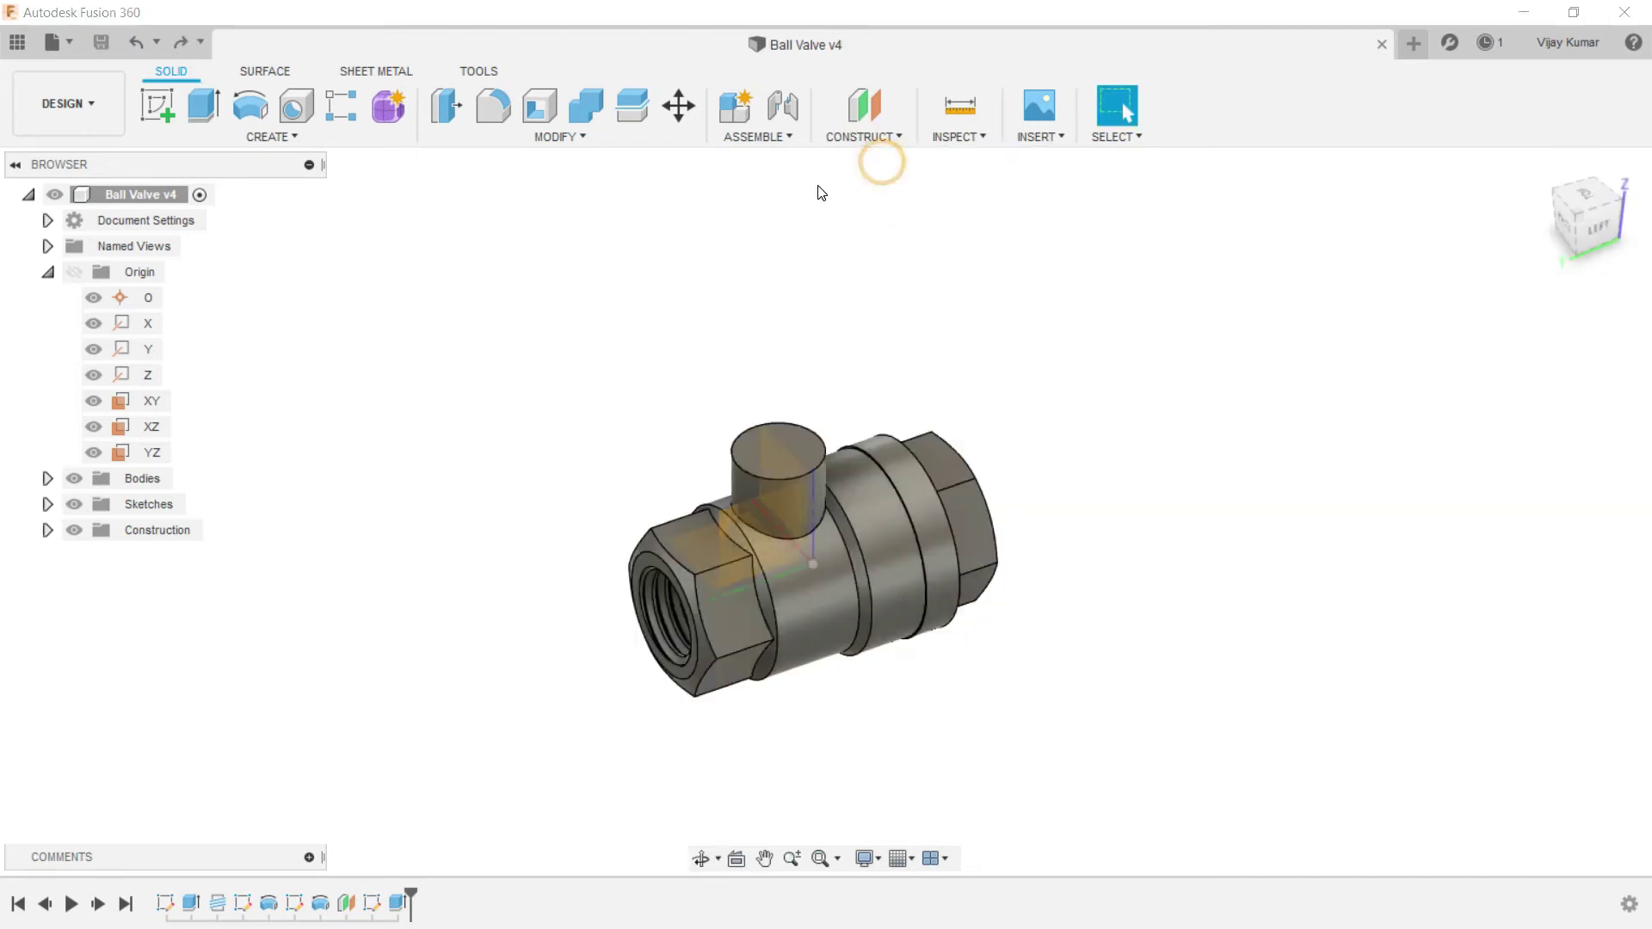
click(152, 401)
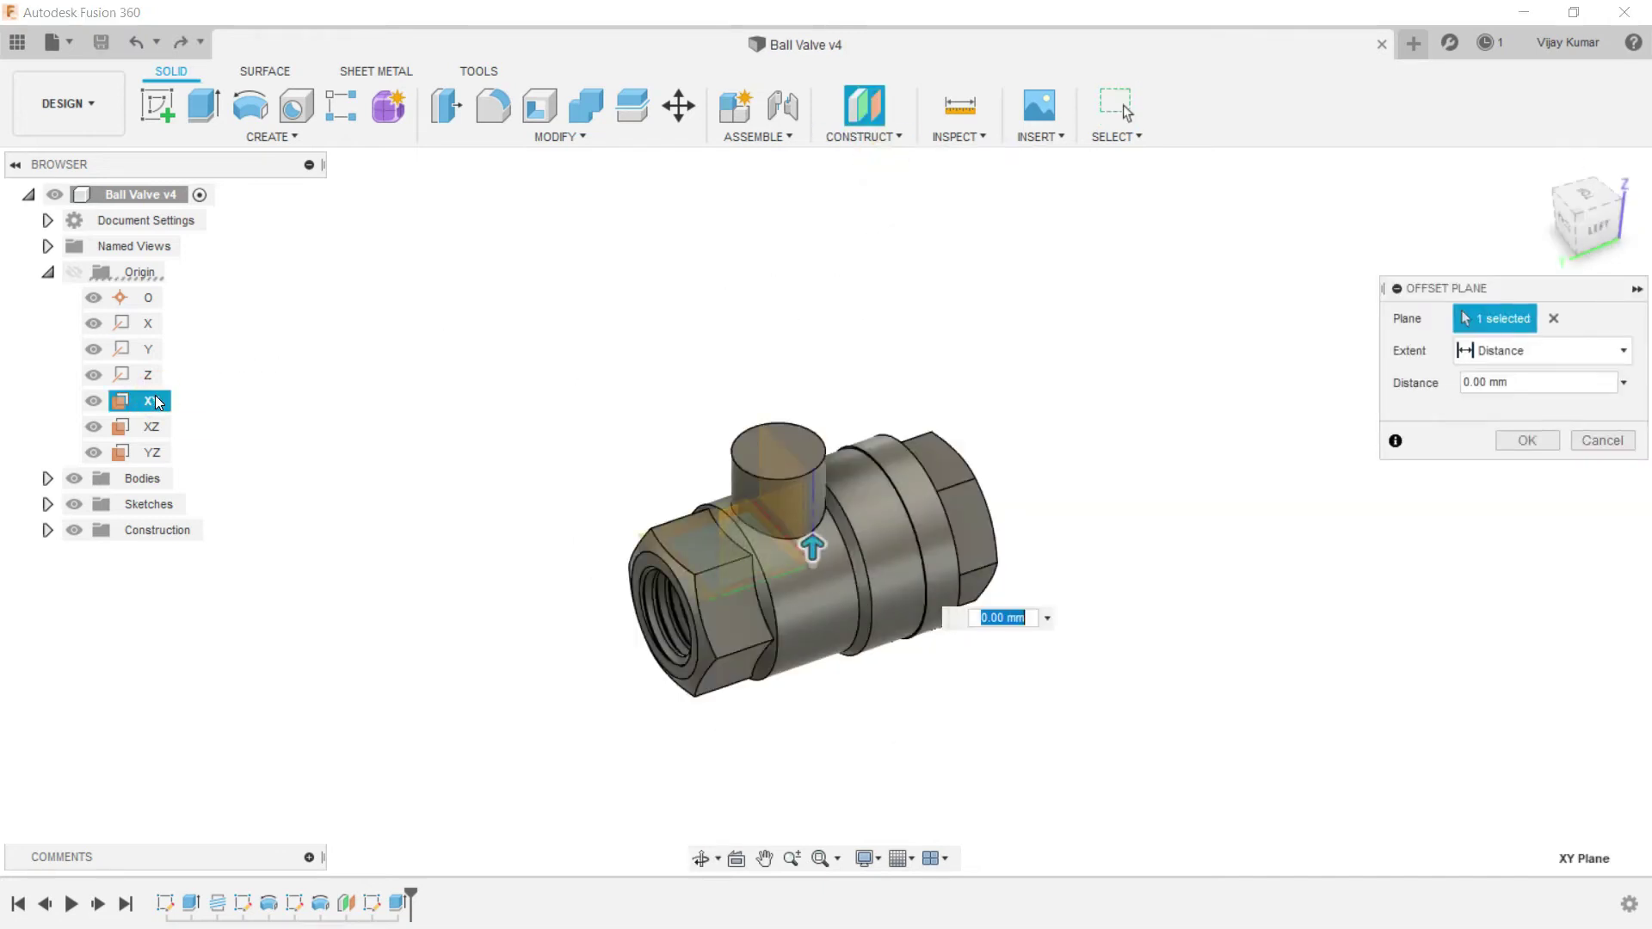
text(19.5)
click(1526, 440)
Step: Start a sketch on the plane offset 19.5 mm from XY
scroll(820, 704, up, 3)
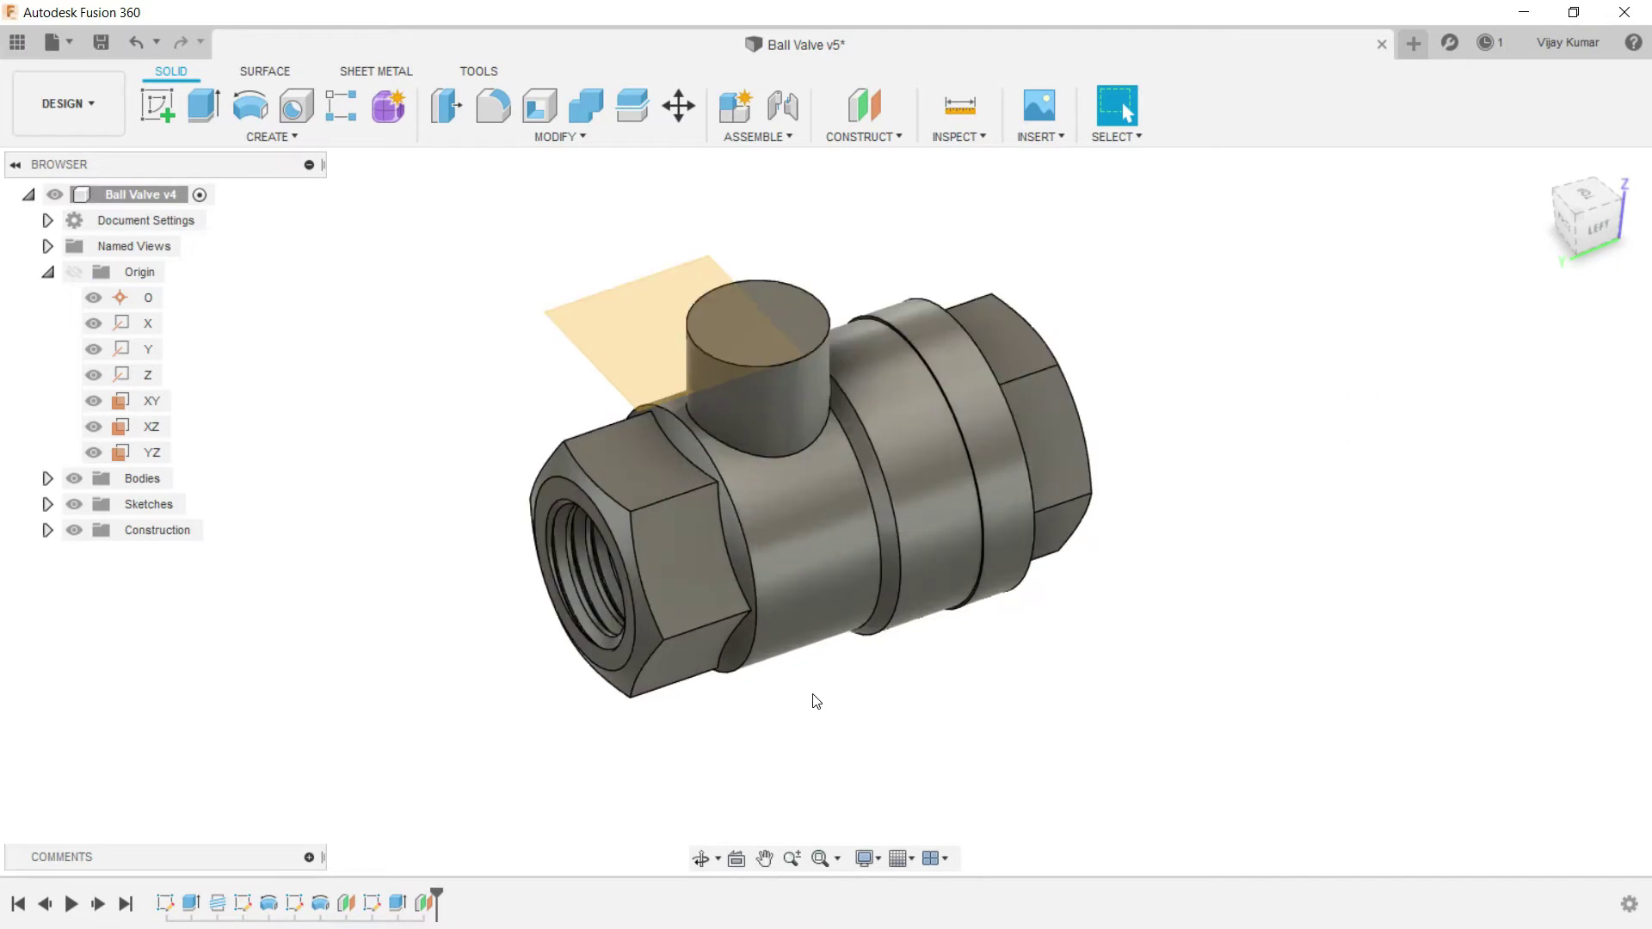
click(601, 336)
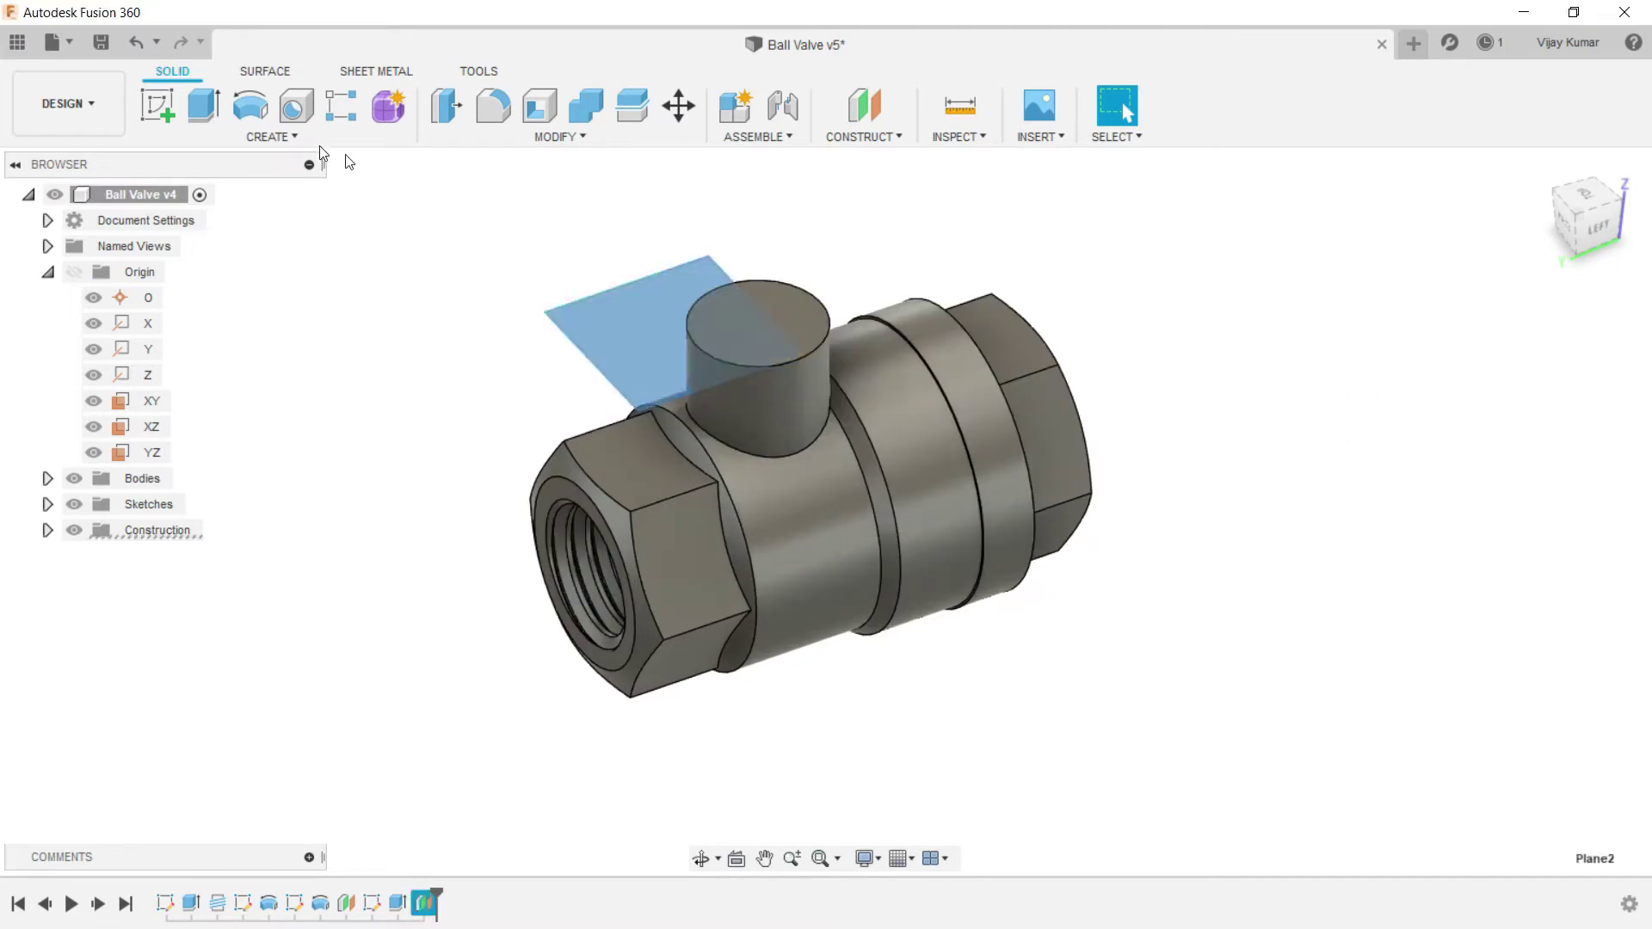
click(155, 98)
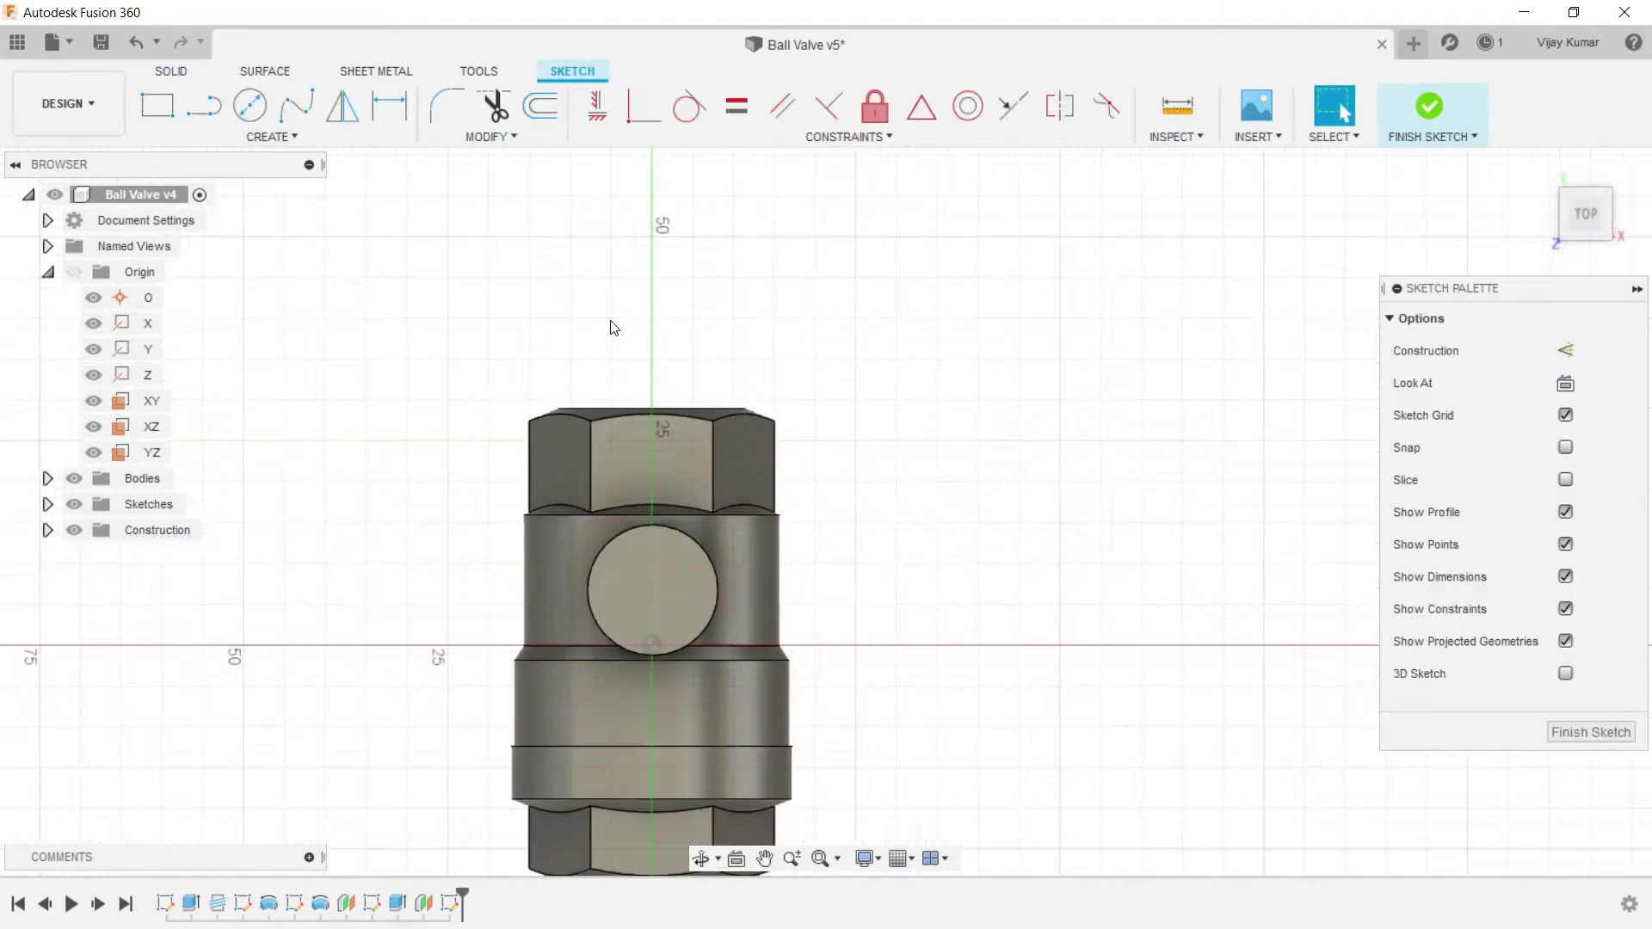
Step: Draw a line about 21.1 mm long, perpendicular to the Y axis, starting on that axis where the hexagonal end near the boss meets the cylinder
click(719, 859)
click(727, 829)
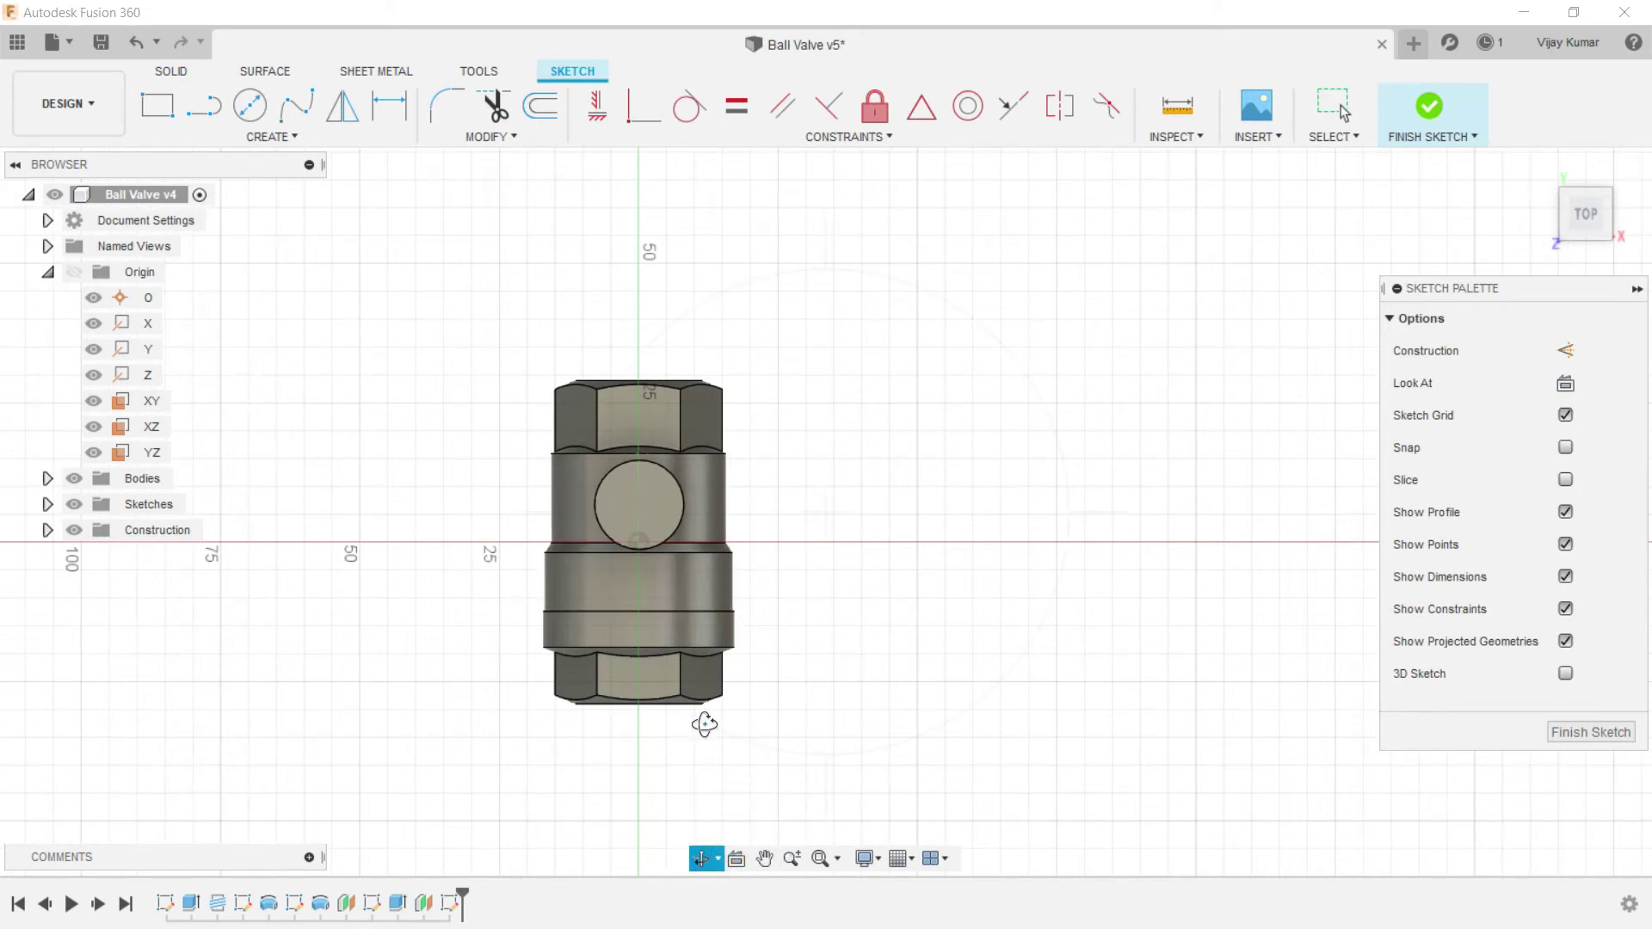
mouse_move(706, 722)
mouse_down()
mouse_move(988, 715)
mouse_move(1053, 640)
mouse_up()
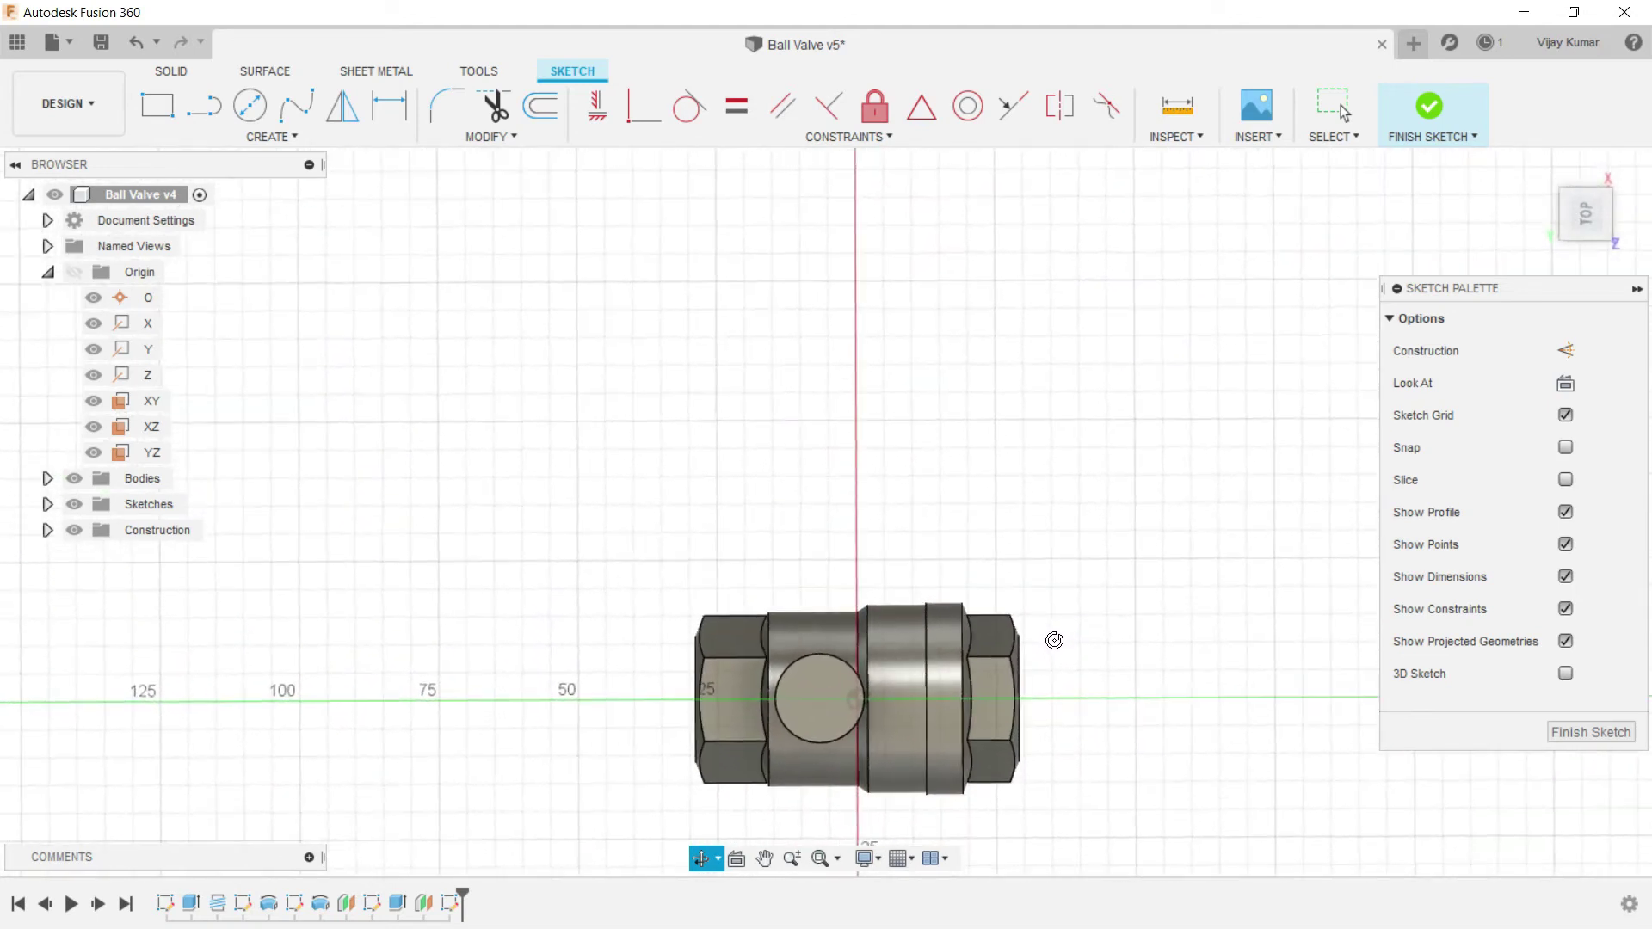
right_click(1176, 451)
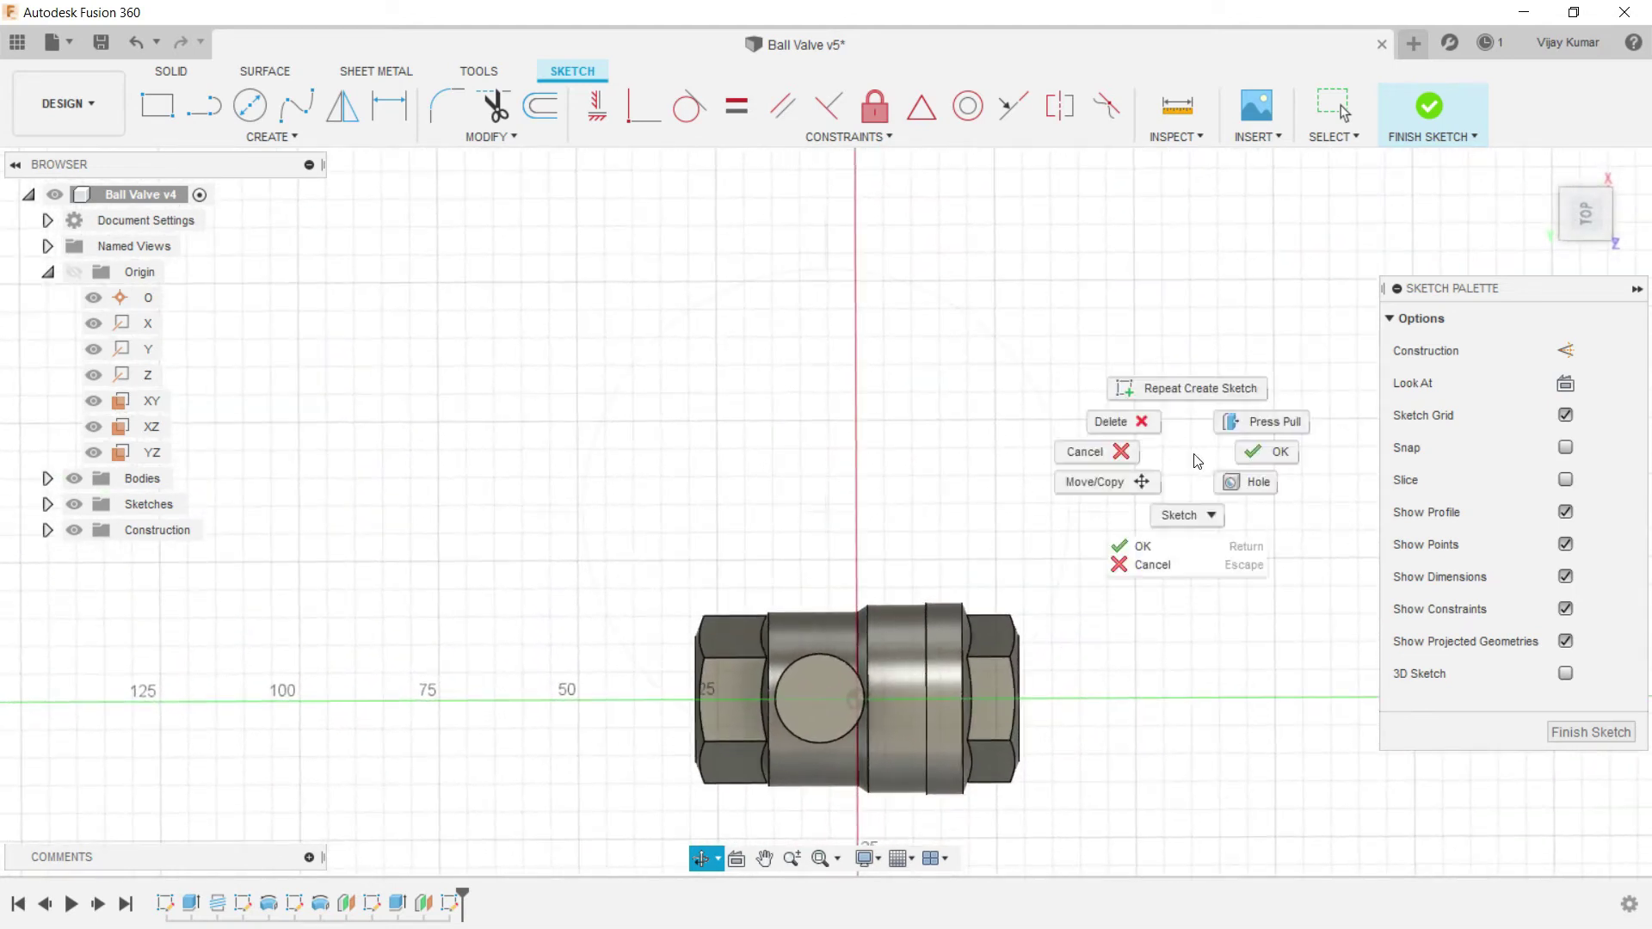
click(1239, 456)
scroll(877, 638, down, 3)
scroll(869, 787, up, 5)
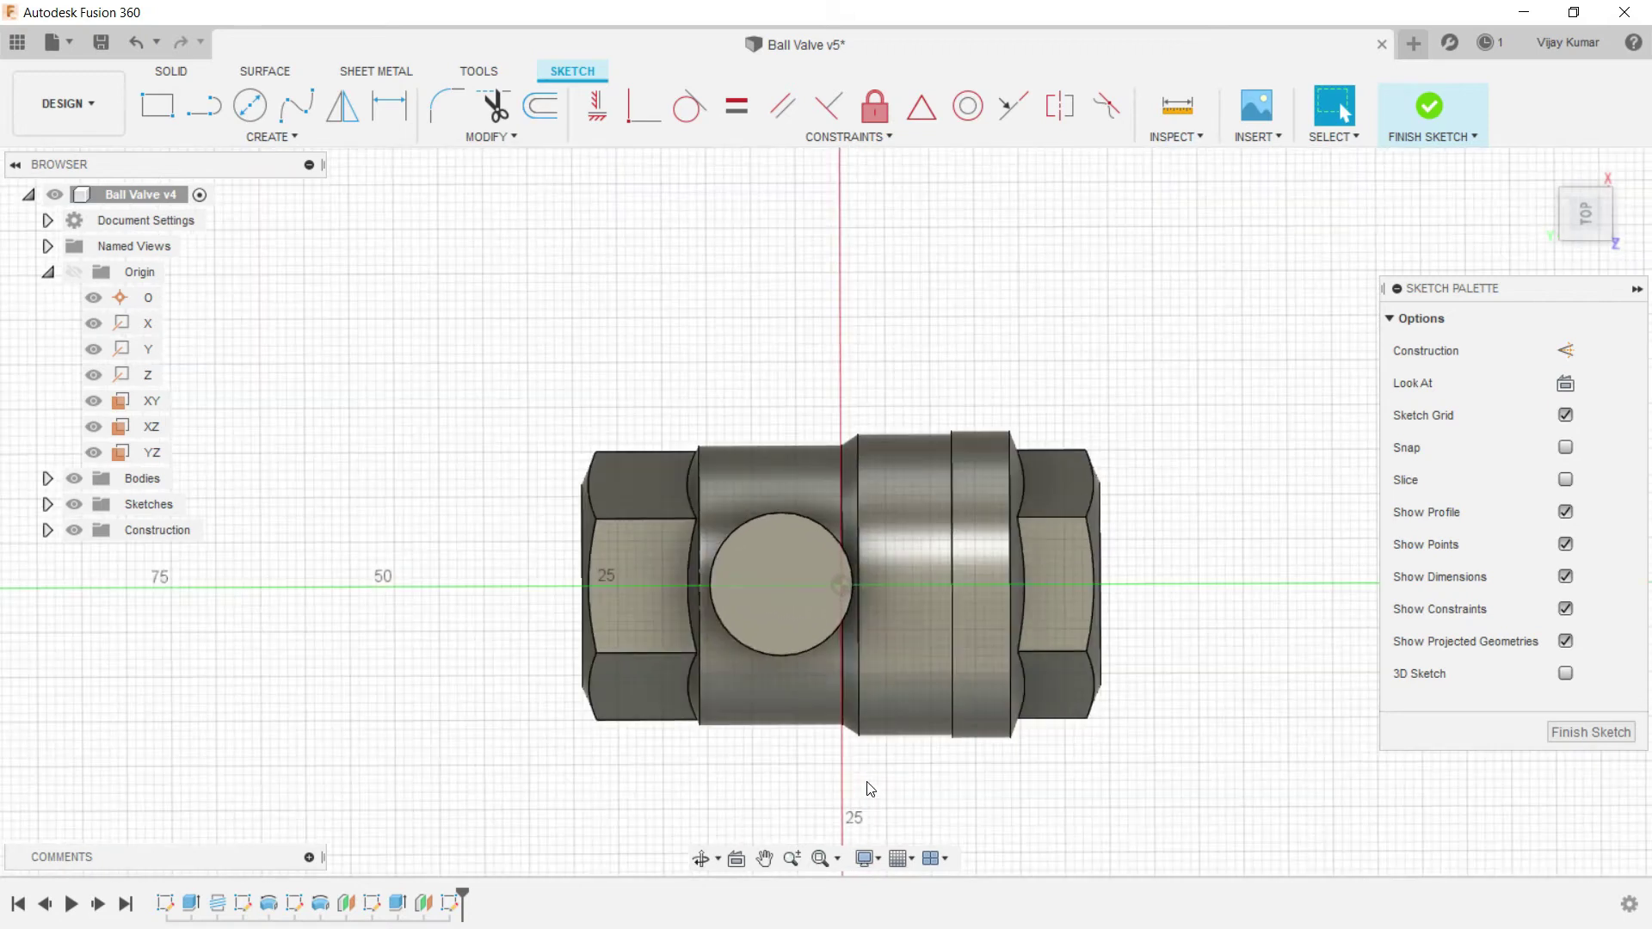
scroll(869, 787, up, 1)
scroll(867, 786, up, 1)
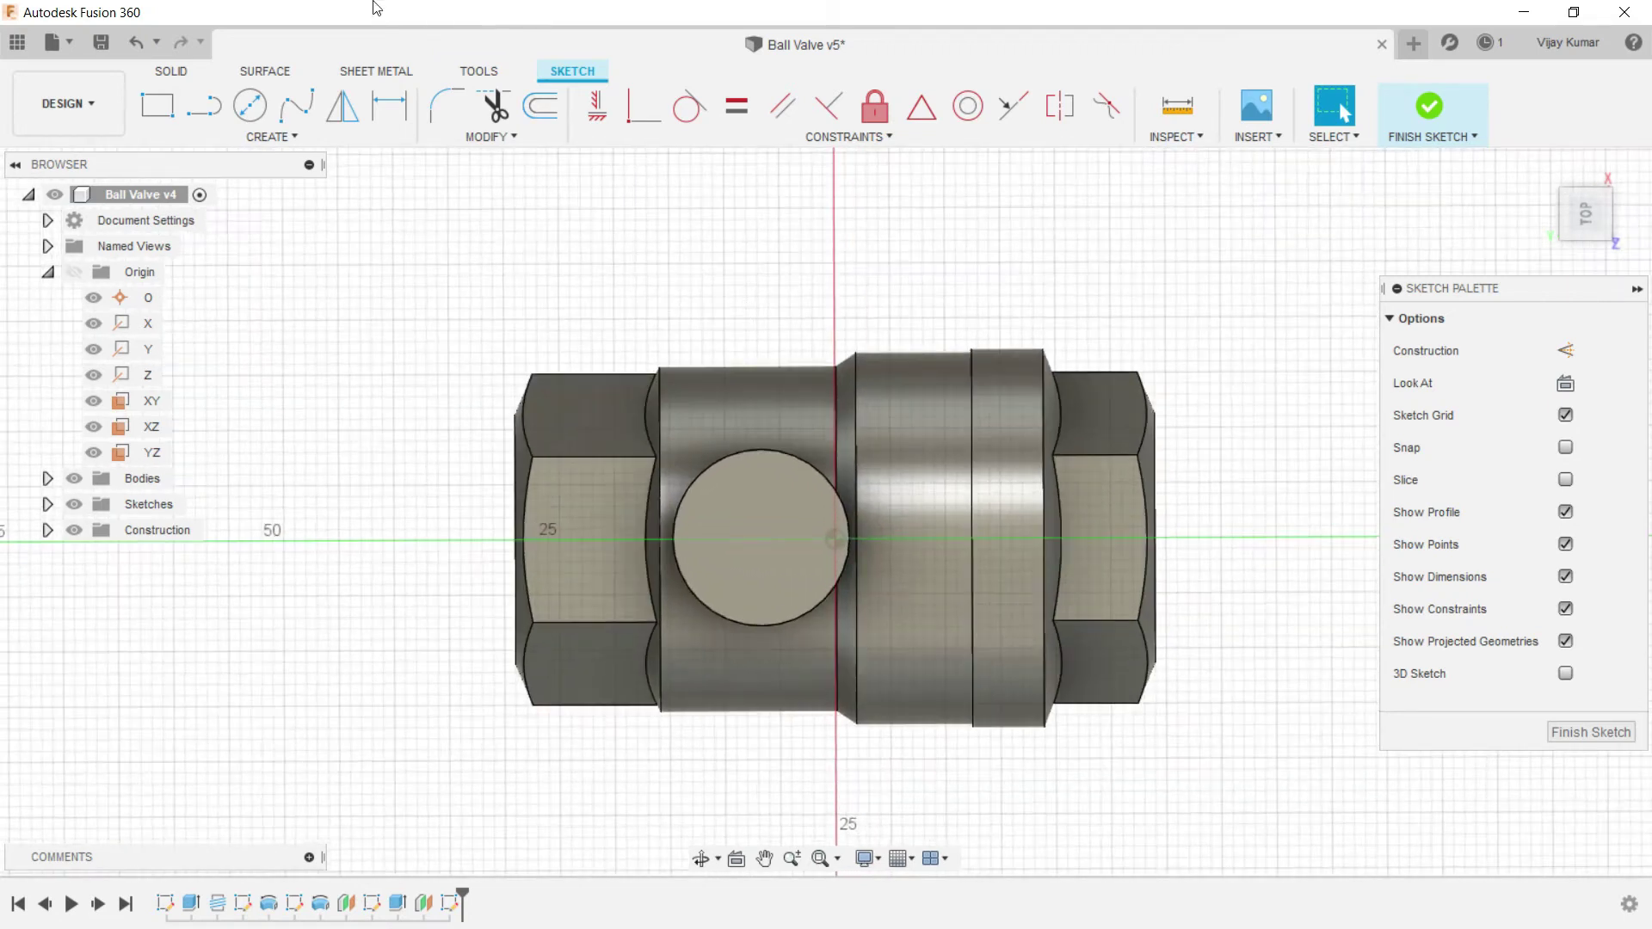
click(204, 104)
click(829, 535)
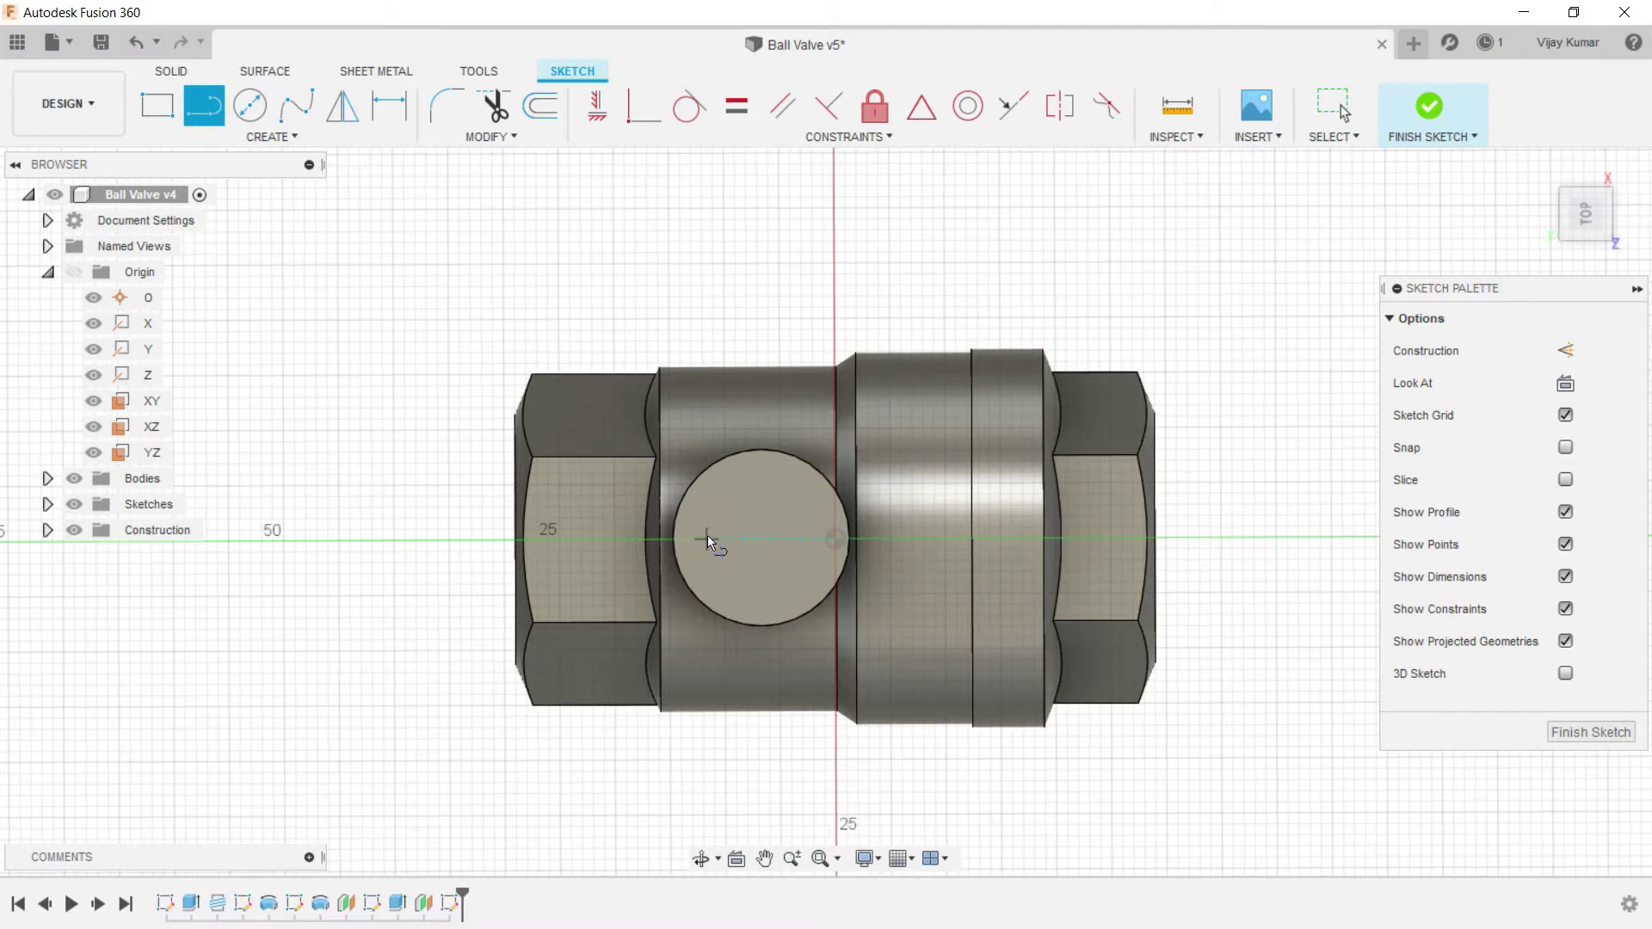
click(653, 538)
right_click(717, 298)
key(Escape)
key(Escape)
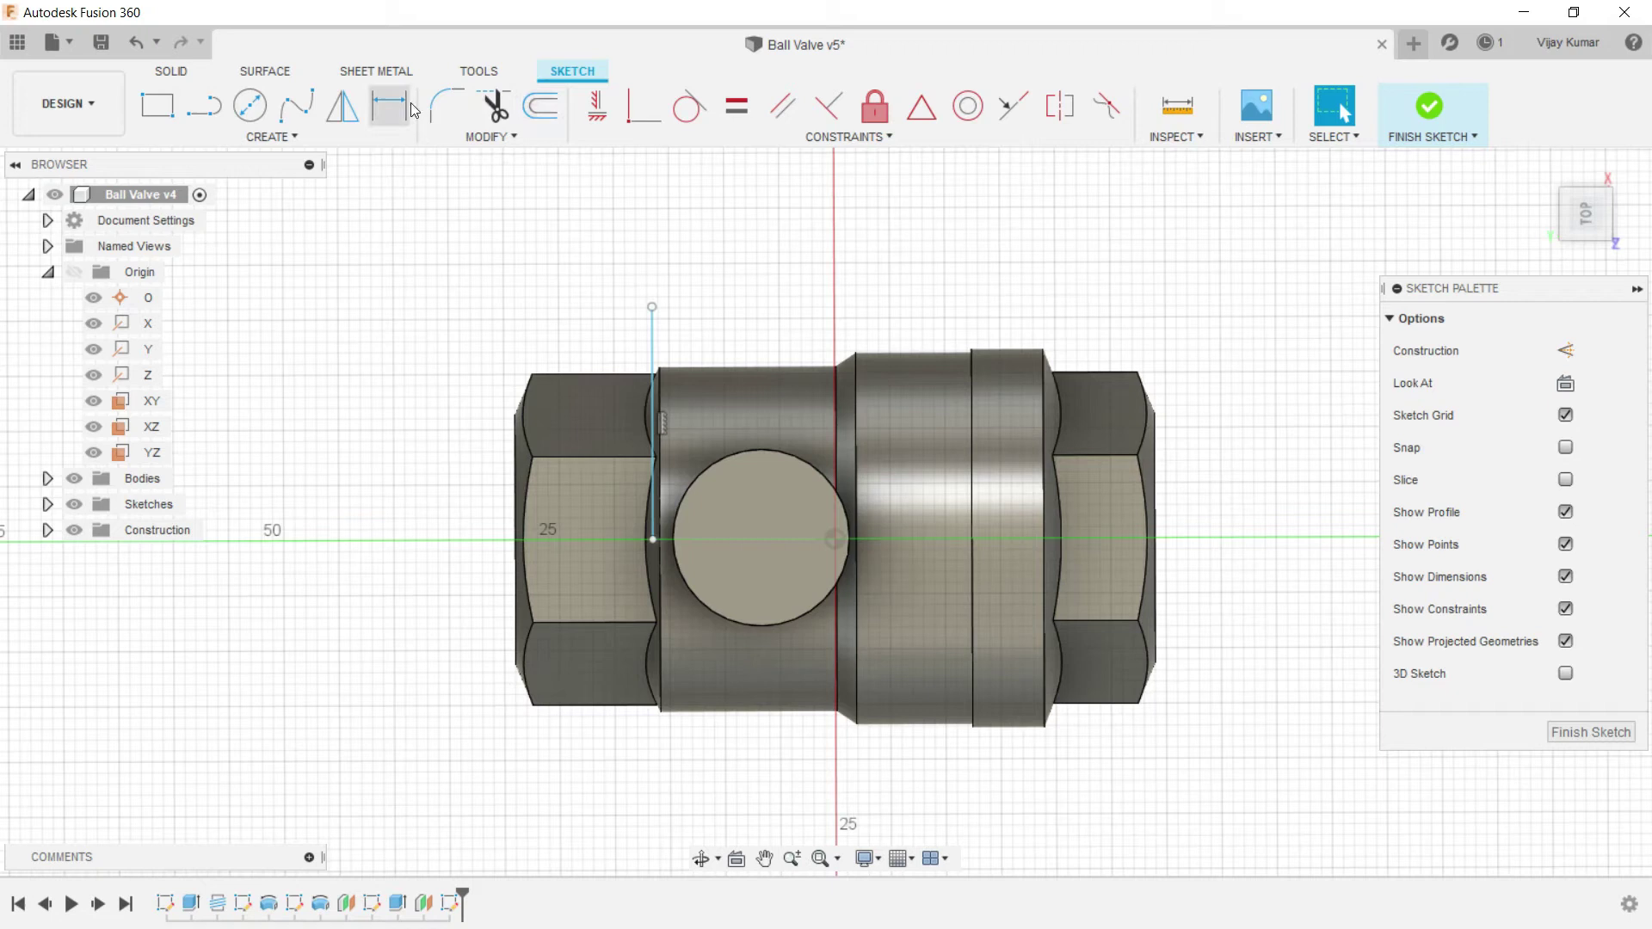
Step: Dimension the line's length to 14.3 mm
click(653, 384)
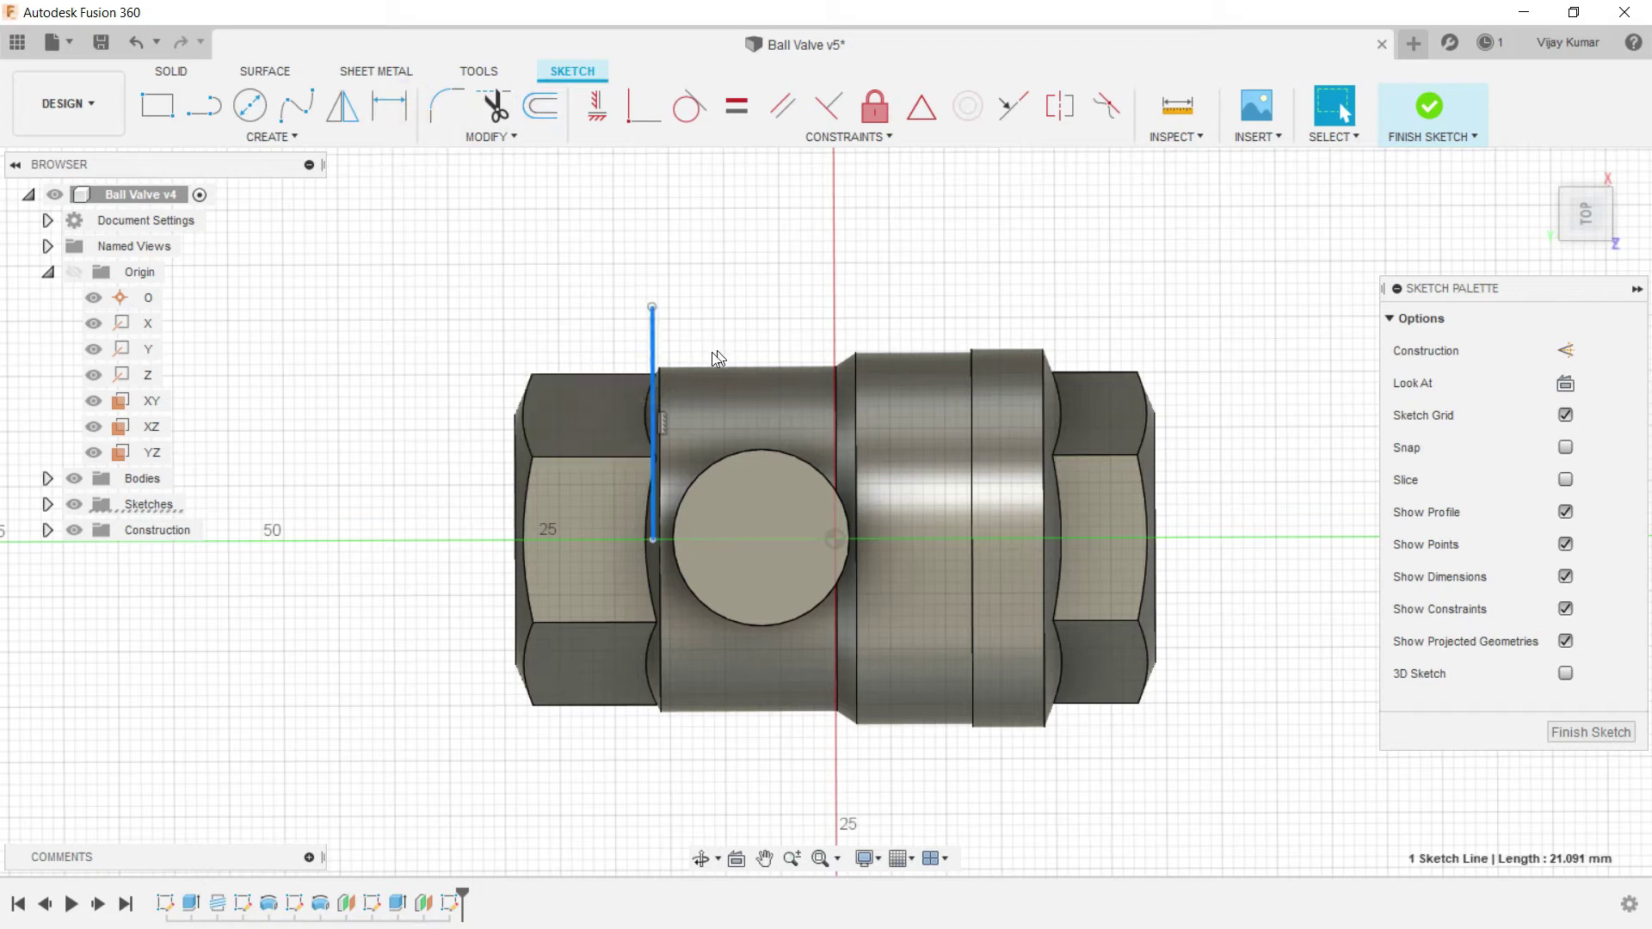
click(389, 105)
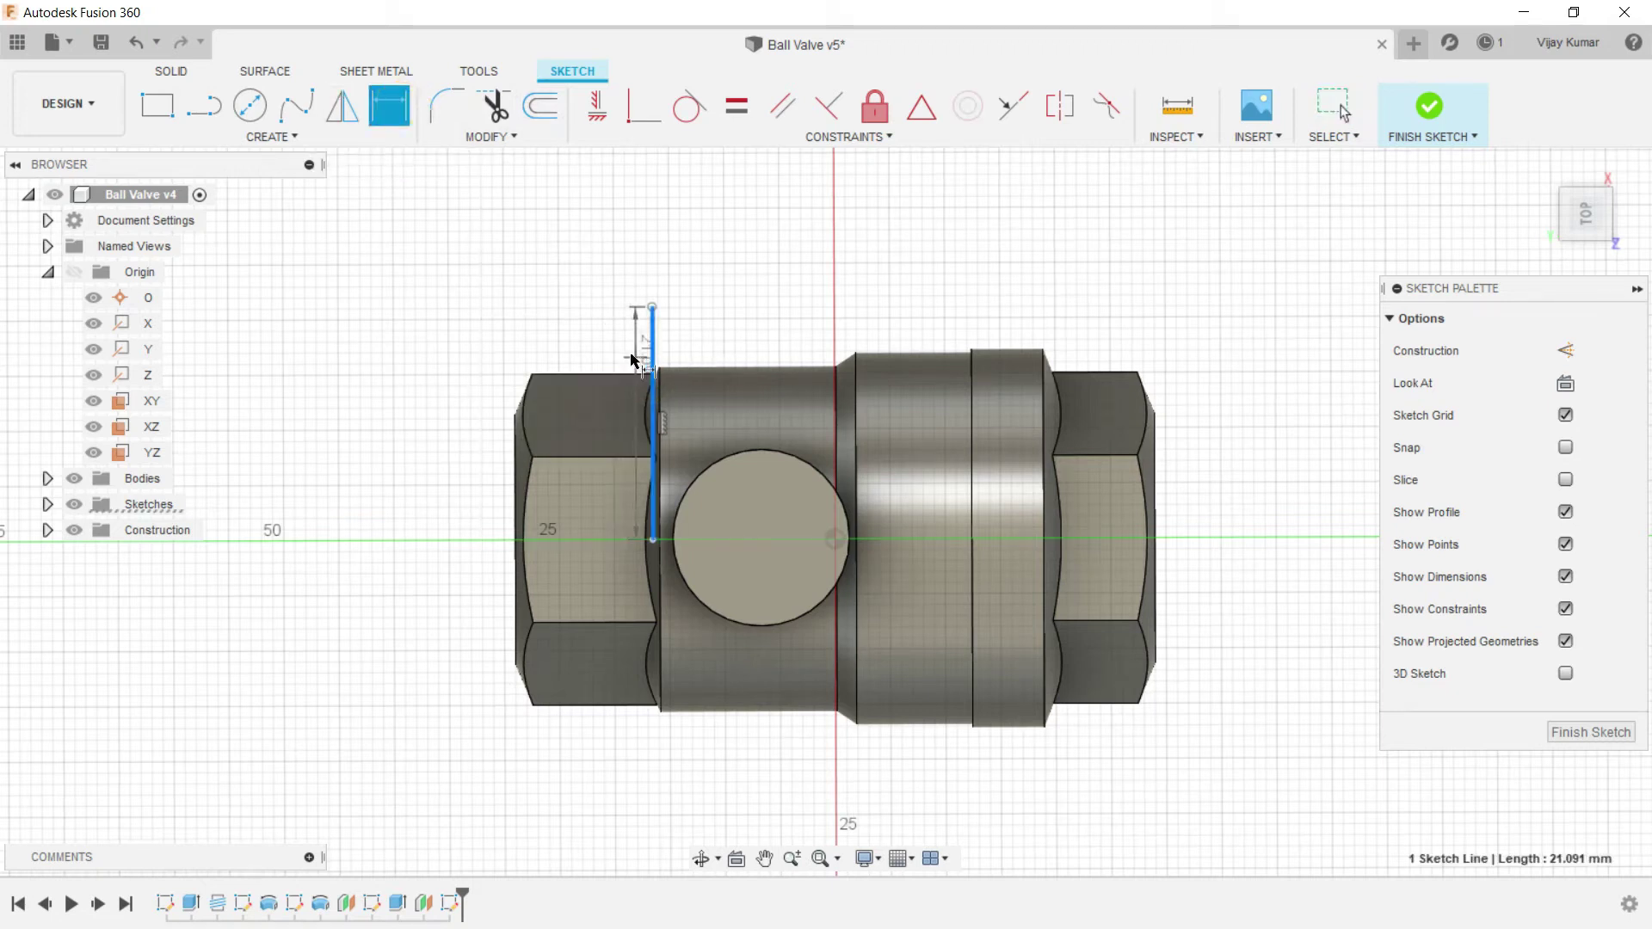
click(568, 334)
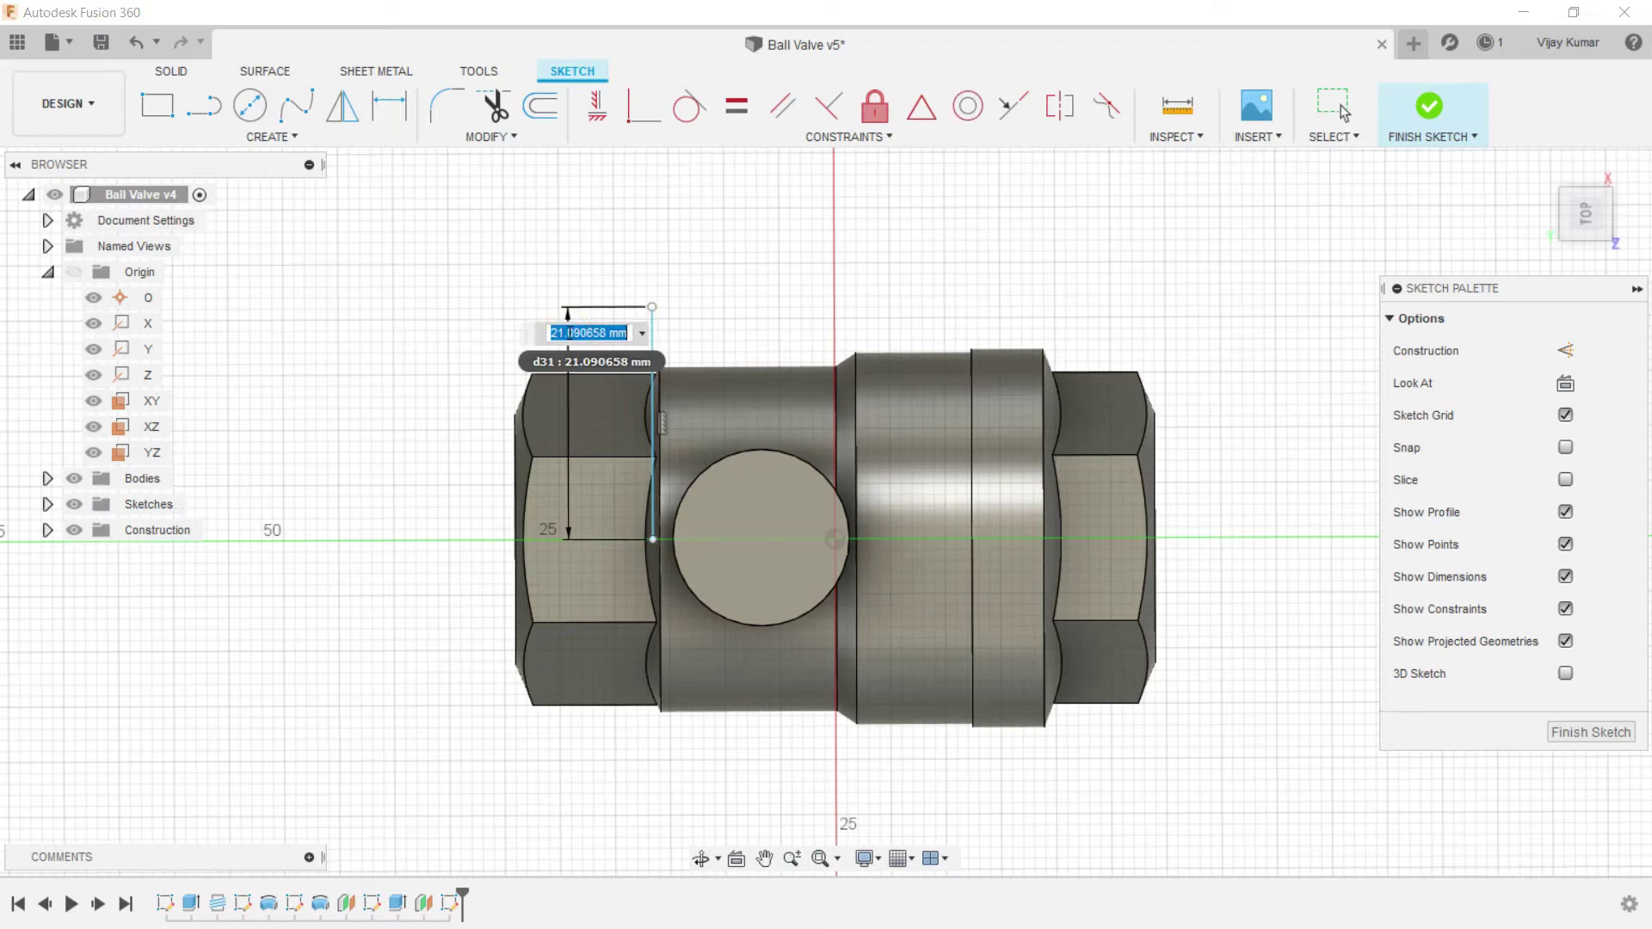
text(14.3)
key(Return)
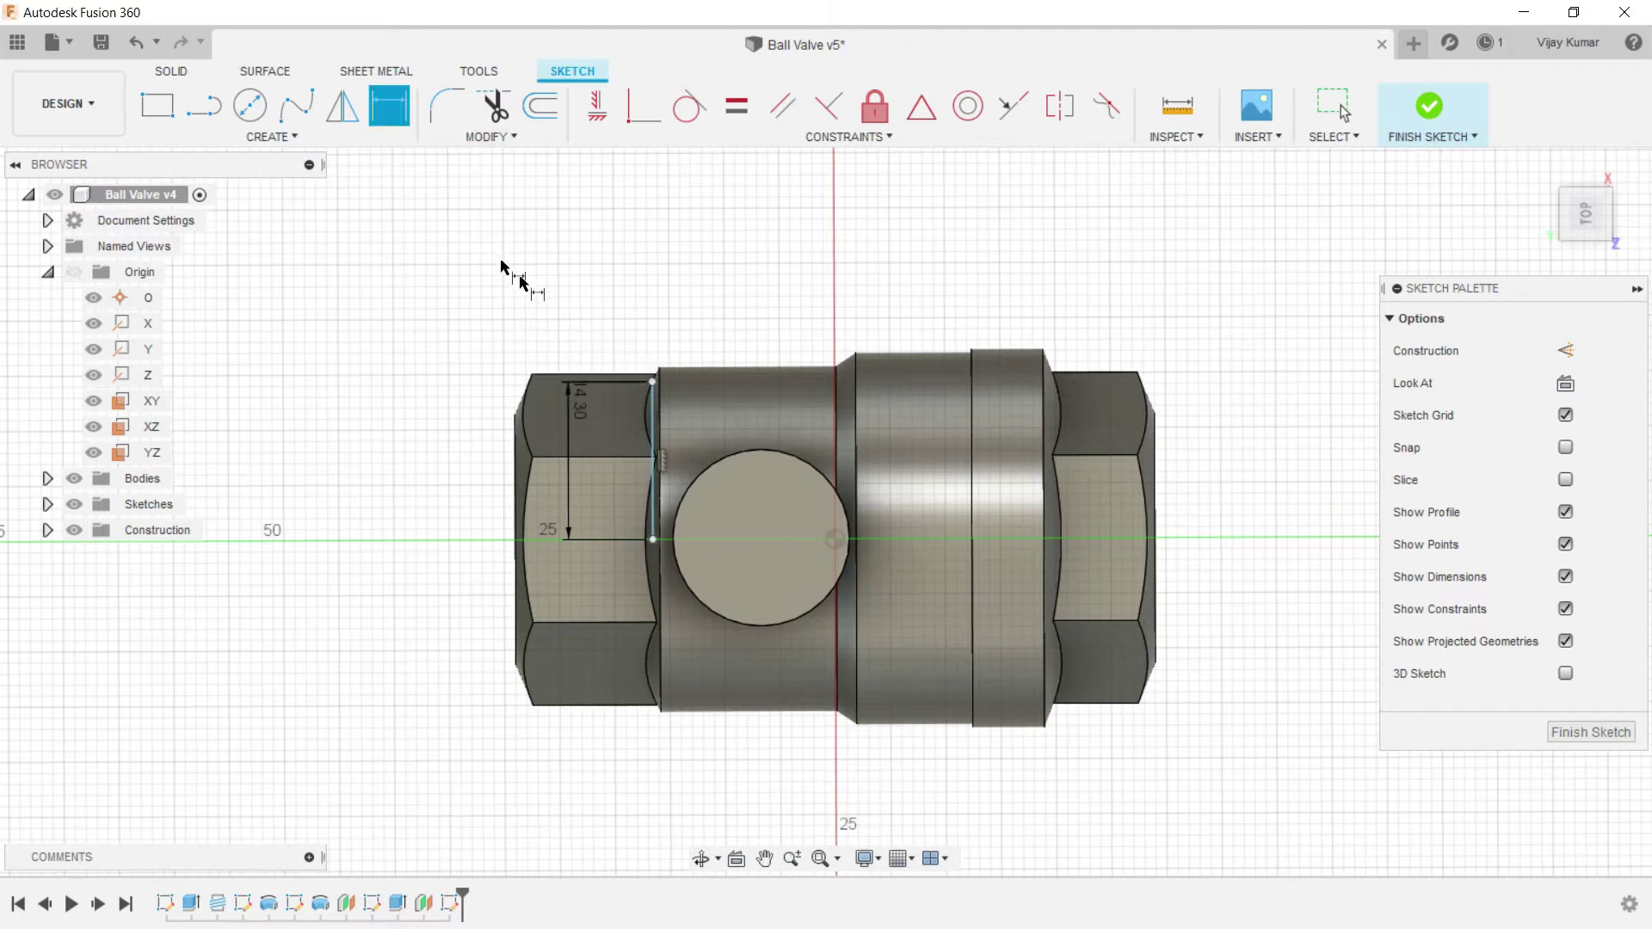
right_click(618, 264)
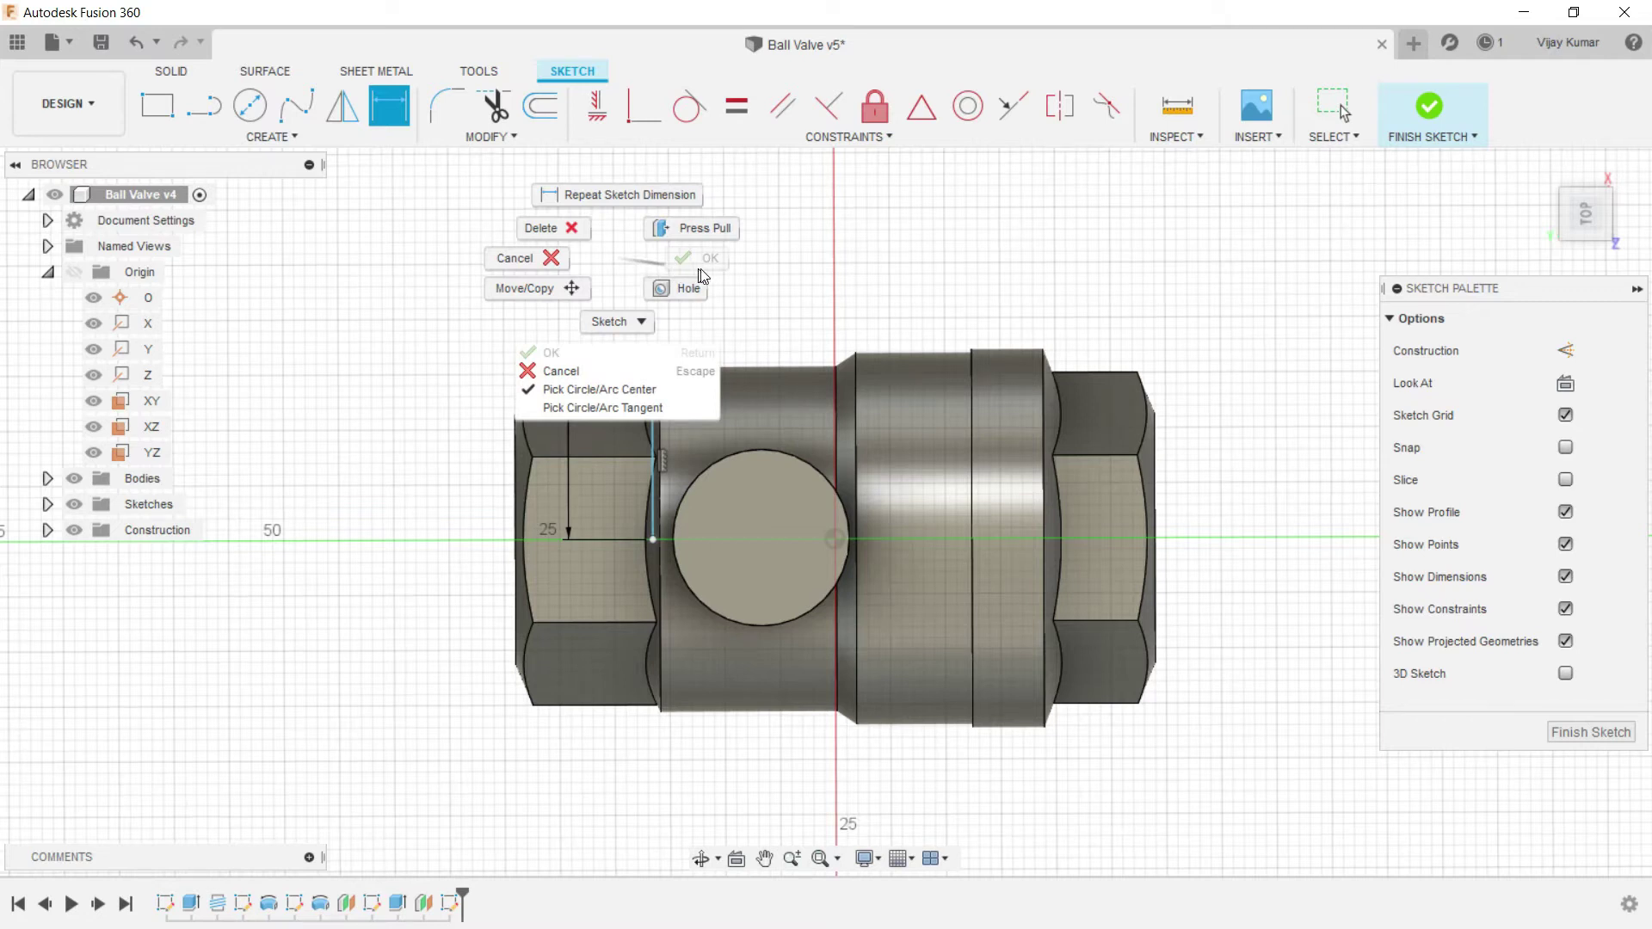
click(700, 268)
Step: Convert the 14.3 mm line to construction geometry
click(653, 411)
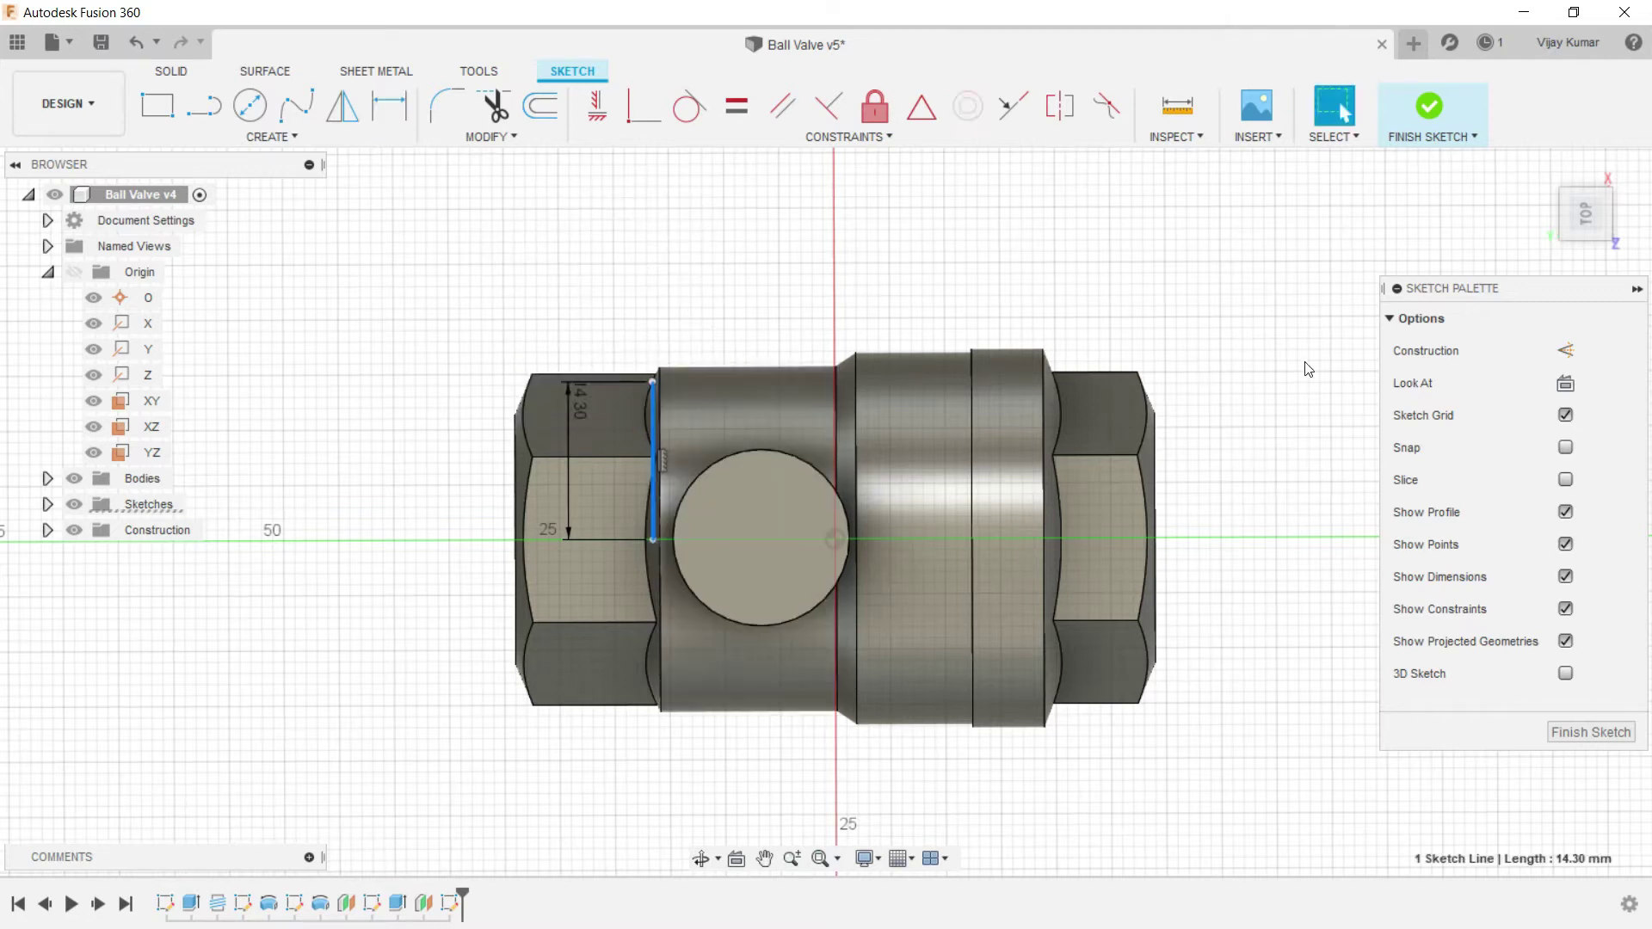
click(1565, 351)
click(1199, 342)
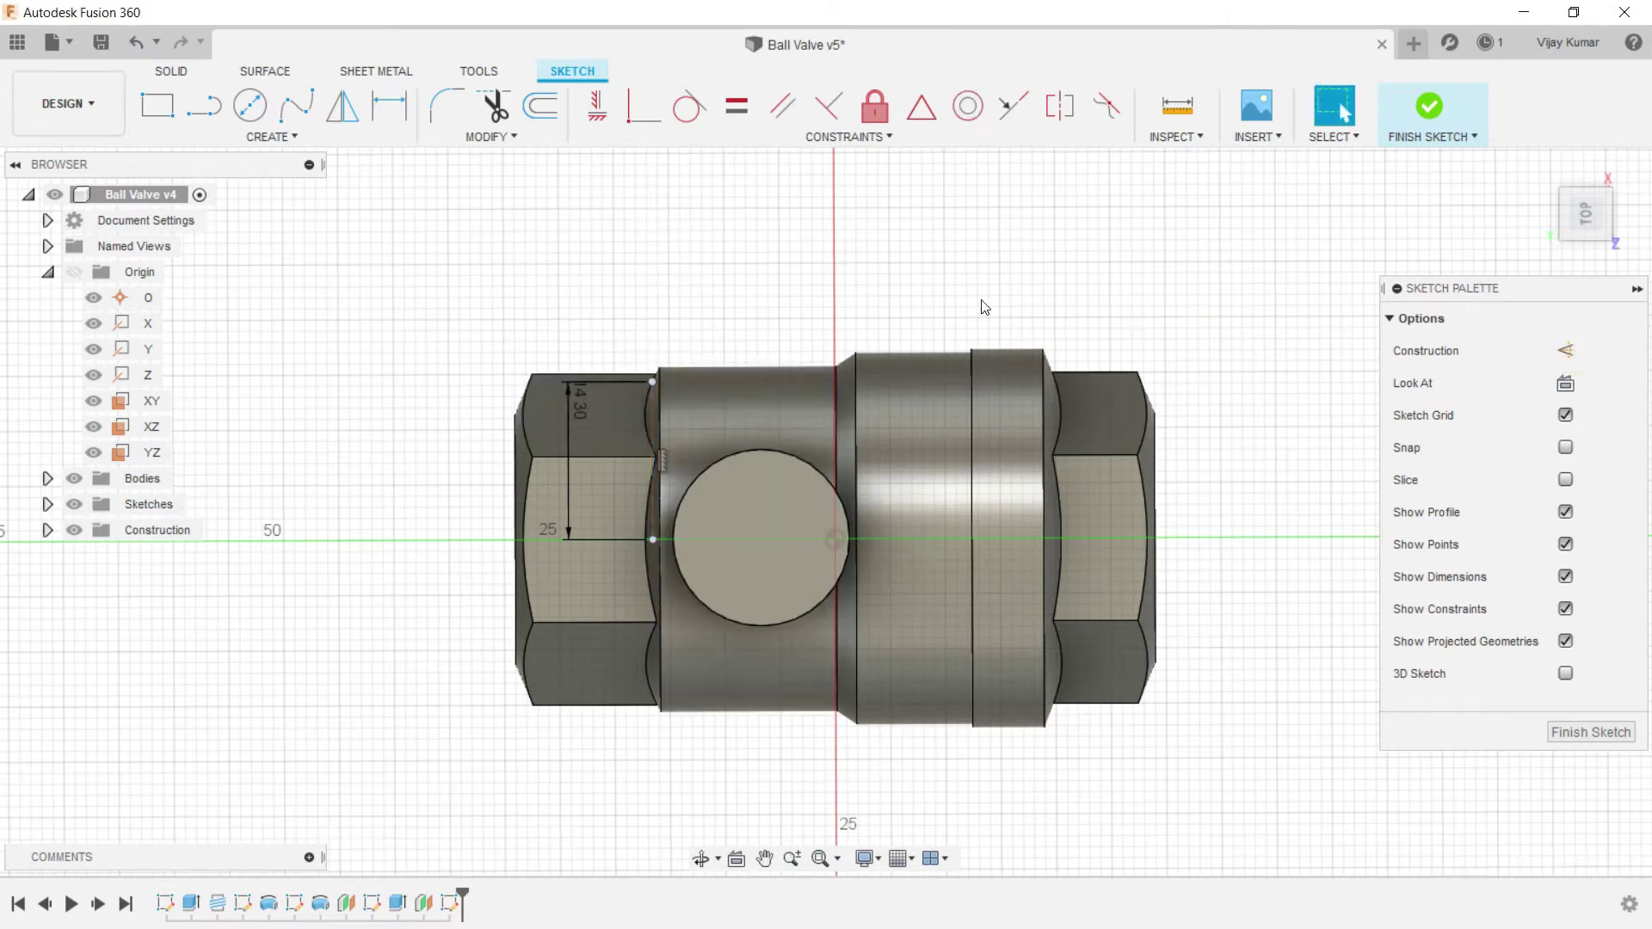
Step: Offset the construction line 5 mm toward the round boss
click(535, 123)
click(657, 413)
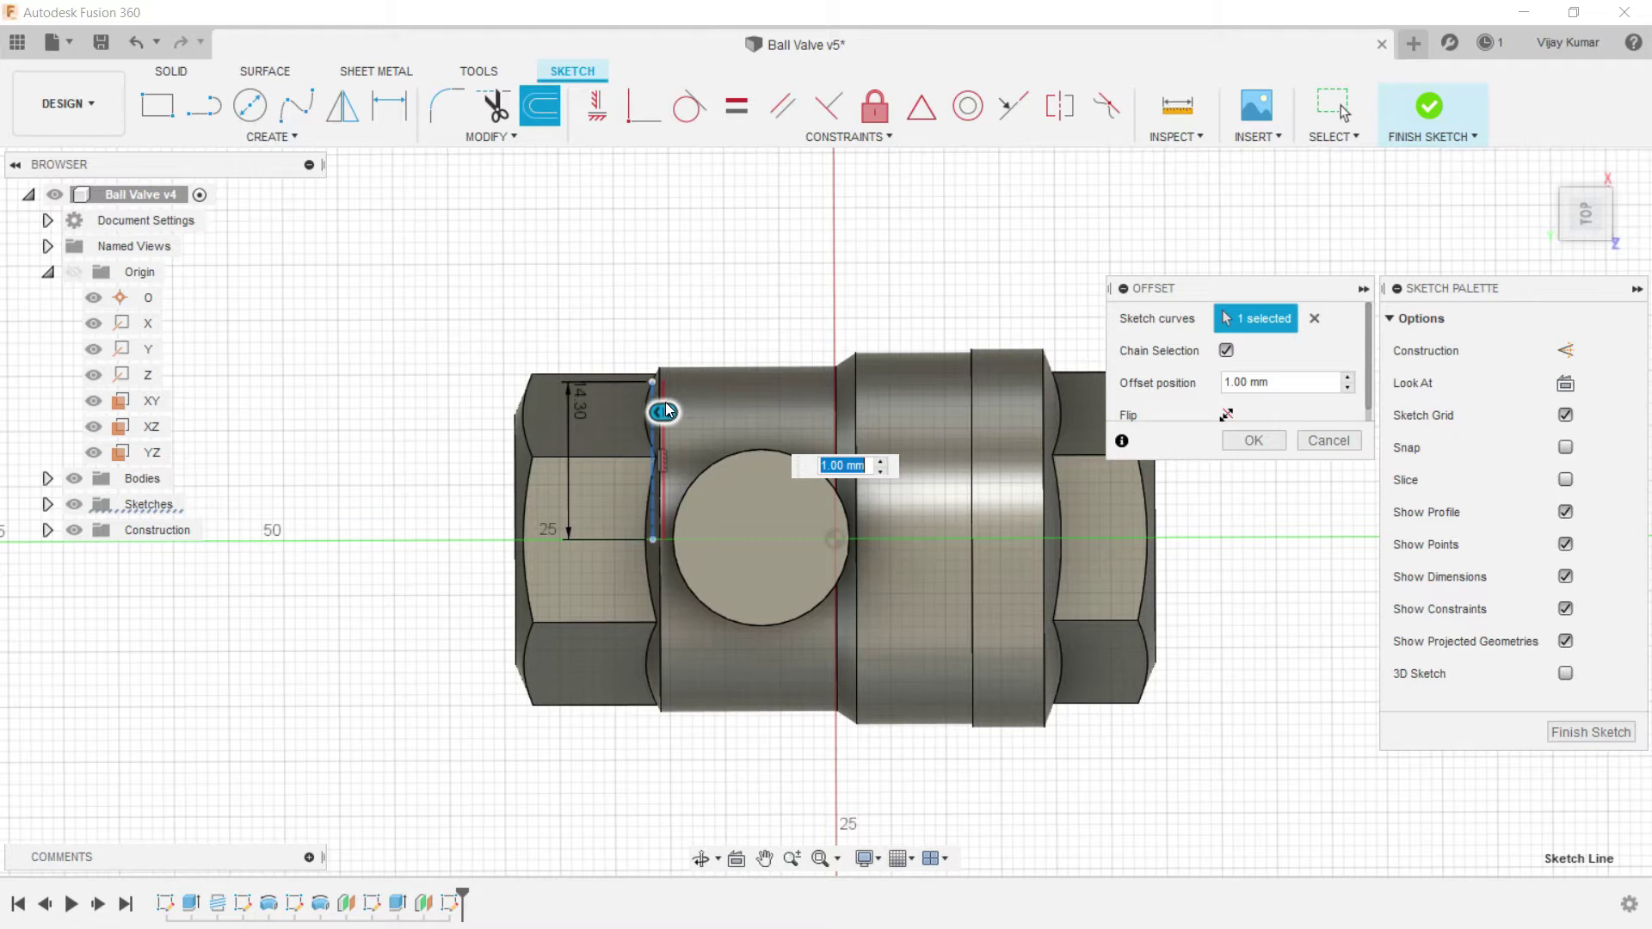
text(5)
key(Return)
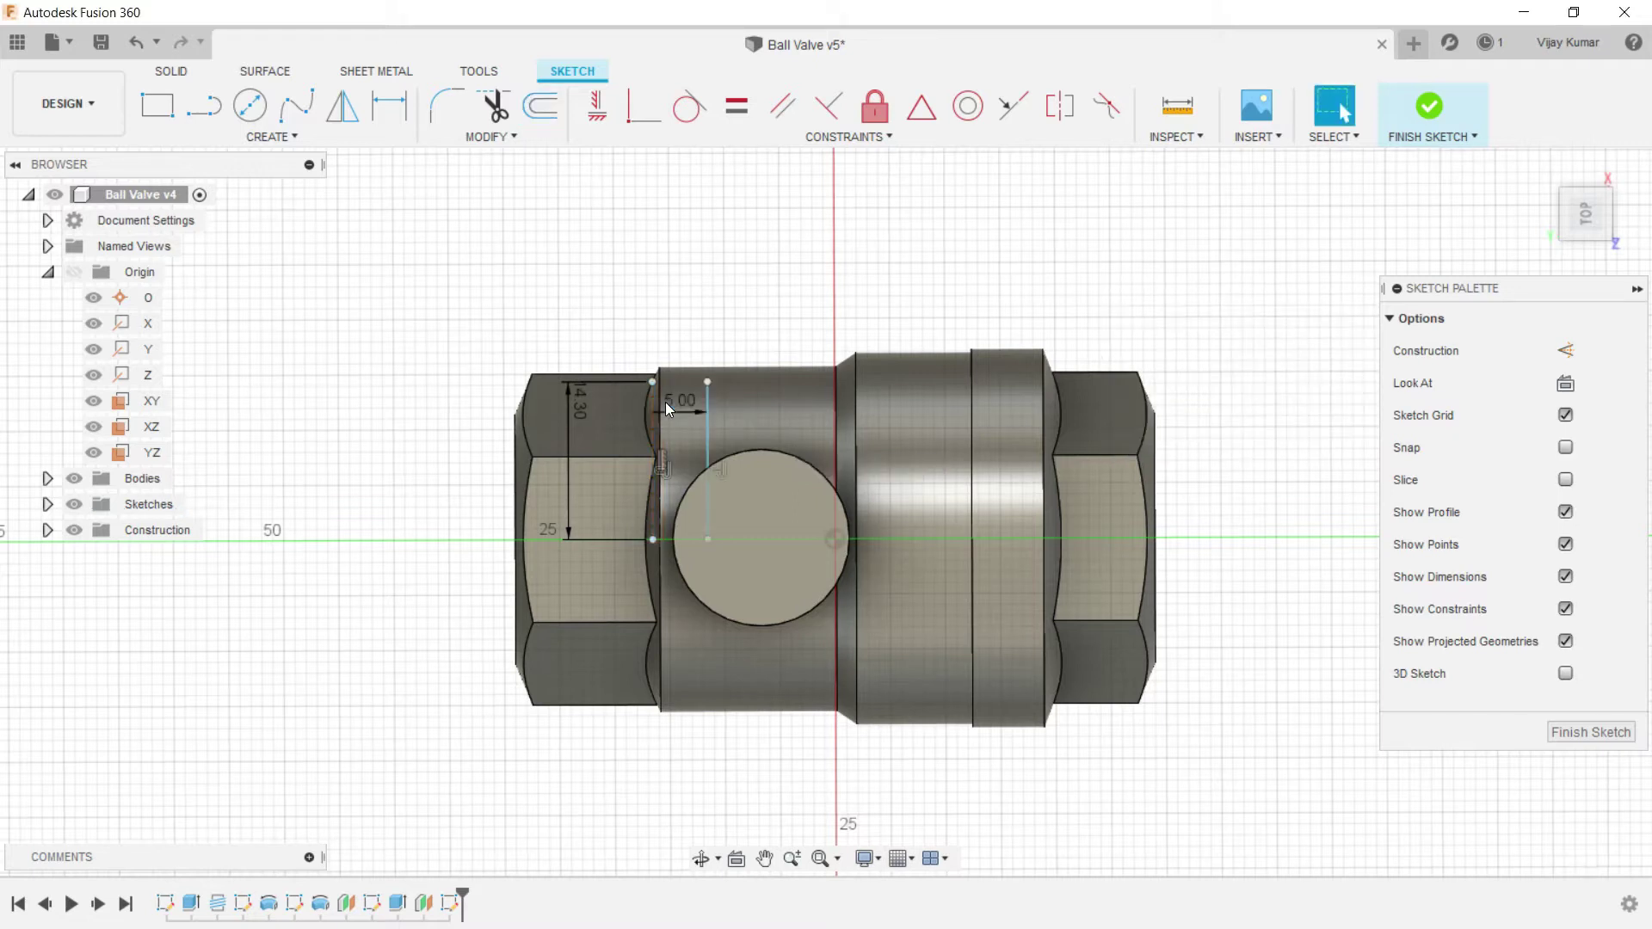
Step: Offset the construction line by -5 mm to its other side, toward the hexagonal end
click(543, 107)
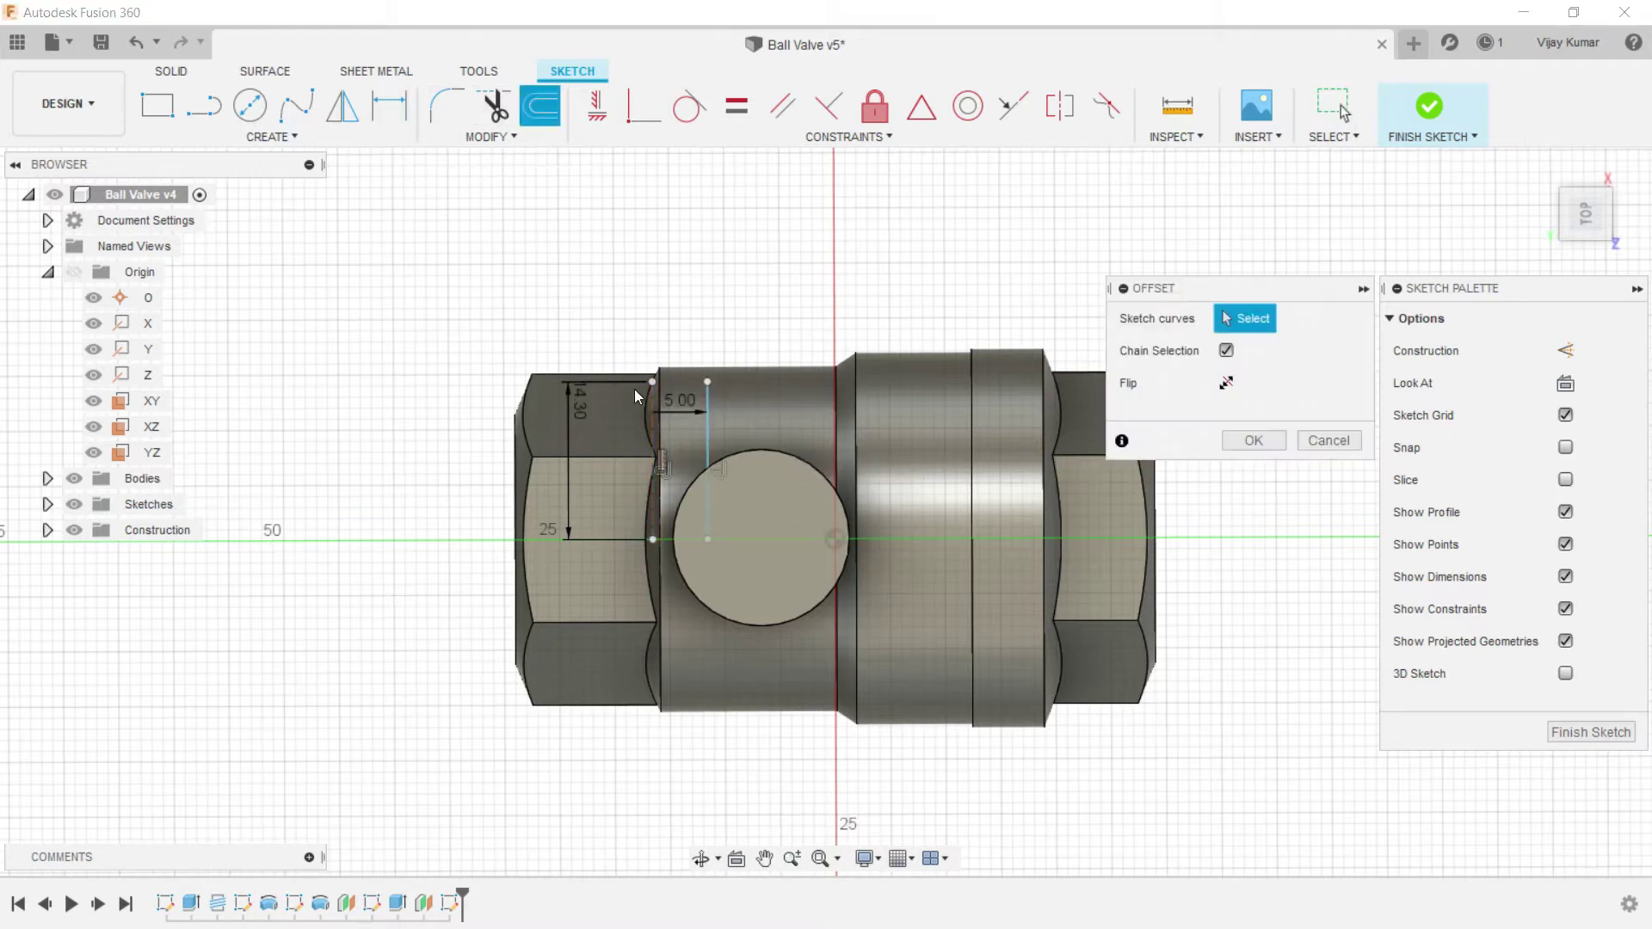
click(650, 420)
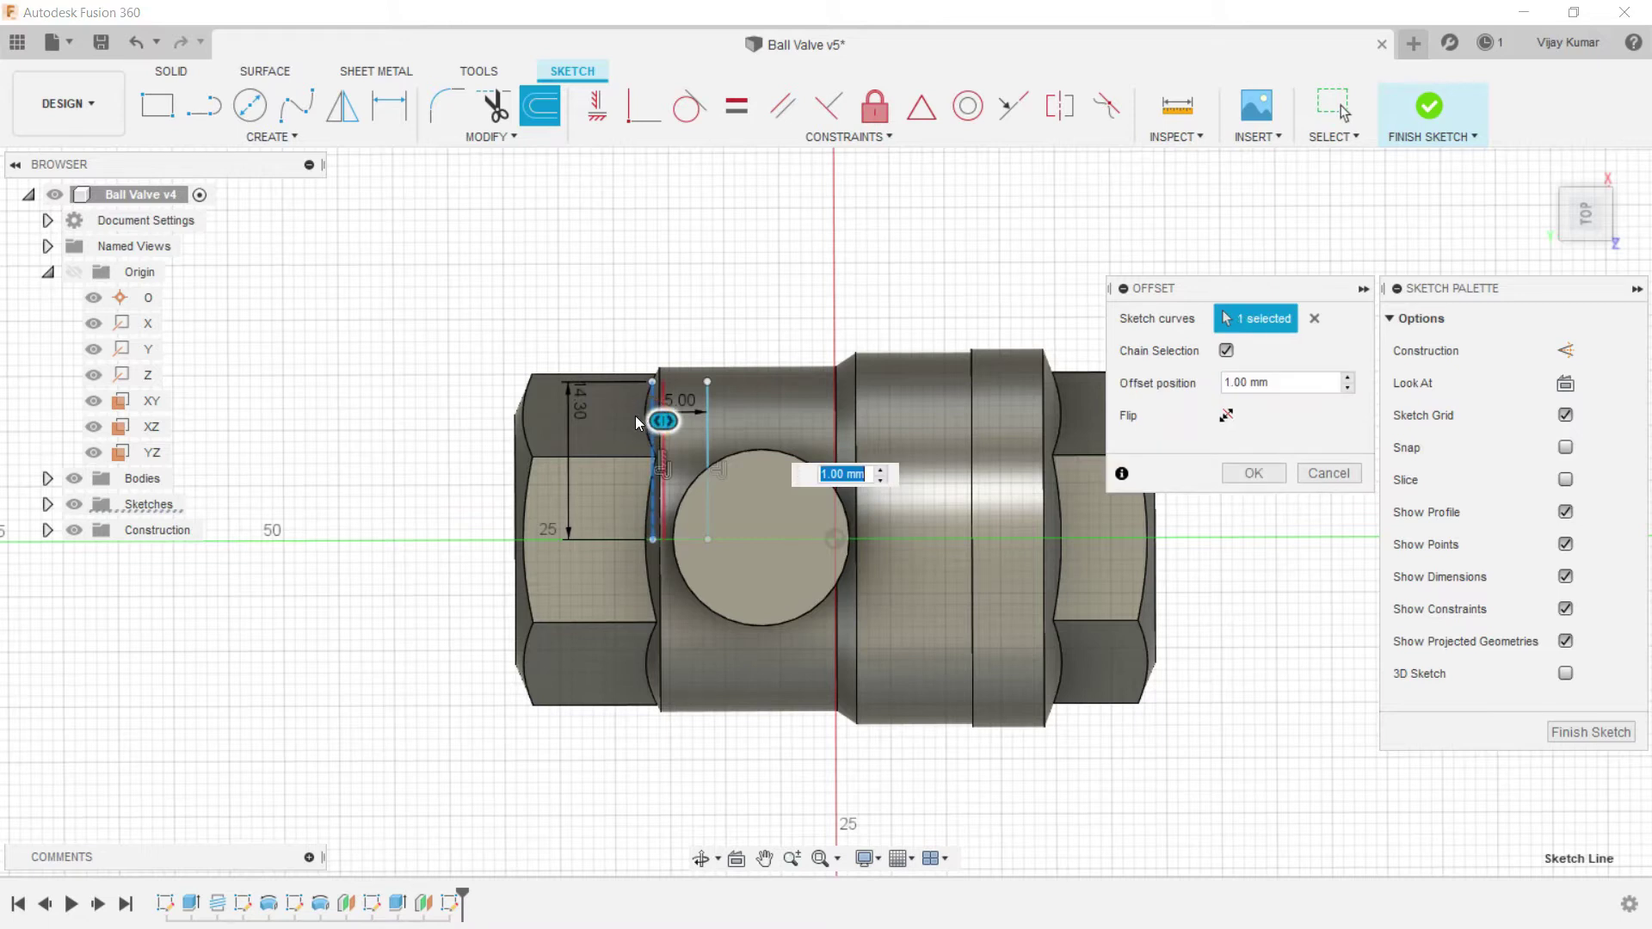
key(BackSpace)
text(-5)
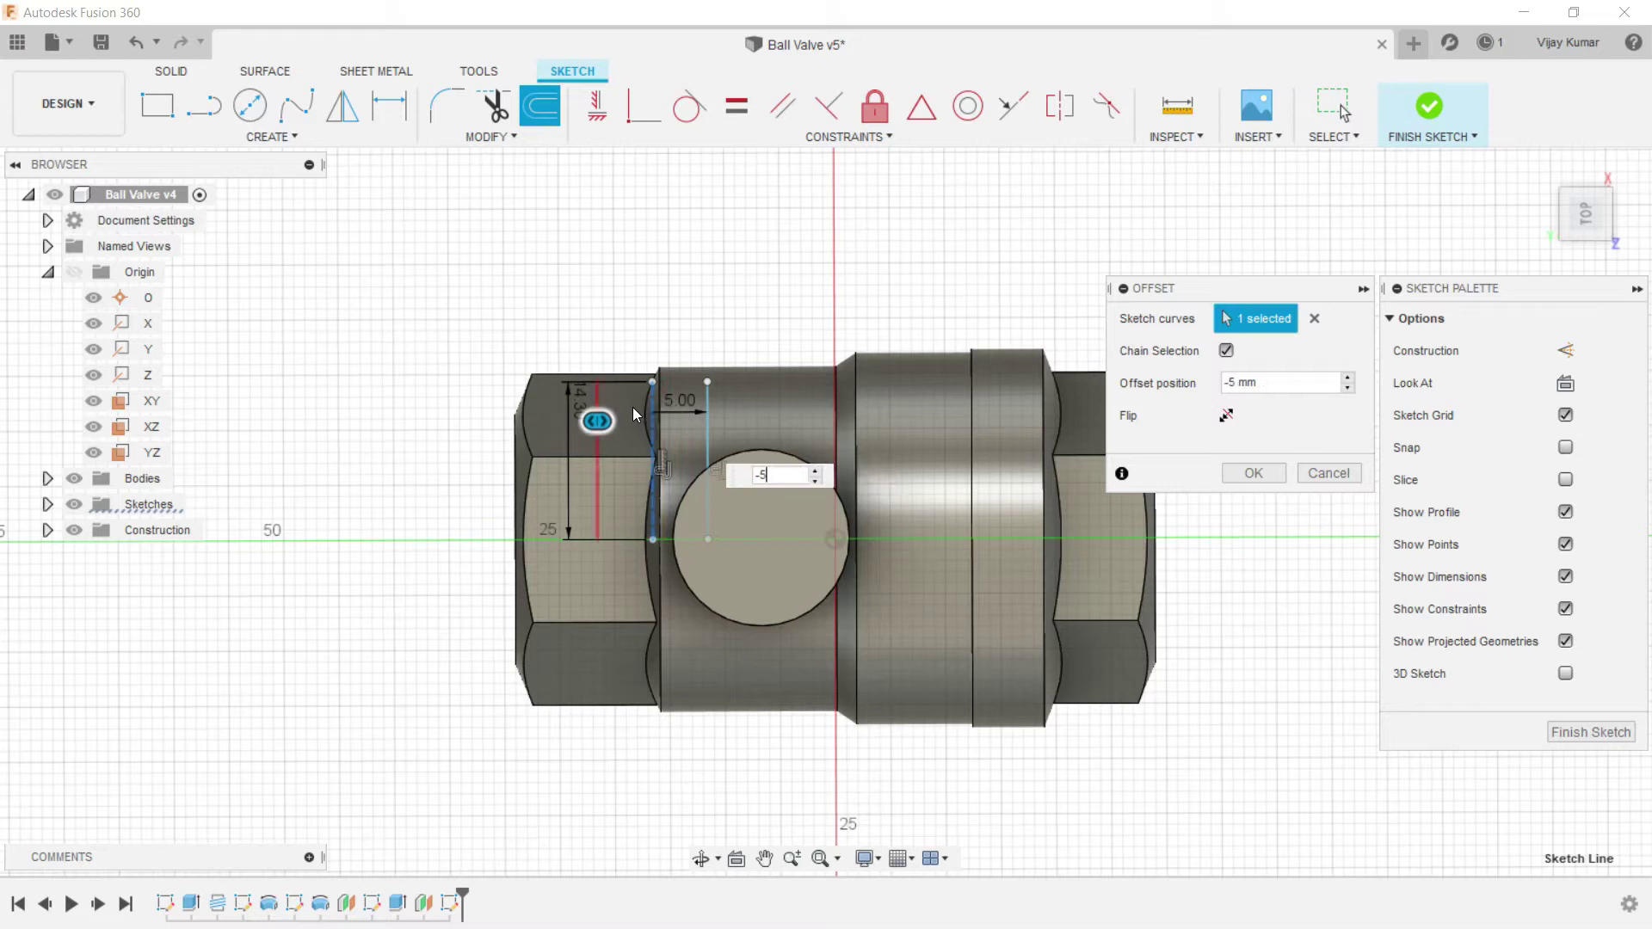
click(1253, 473)
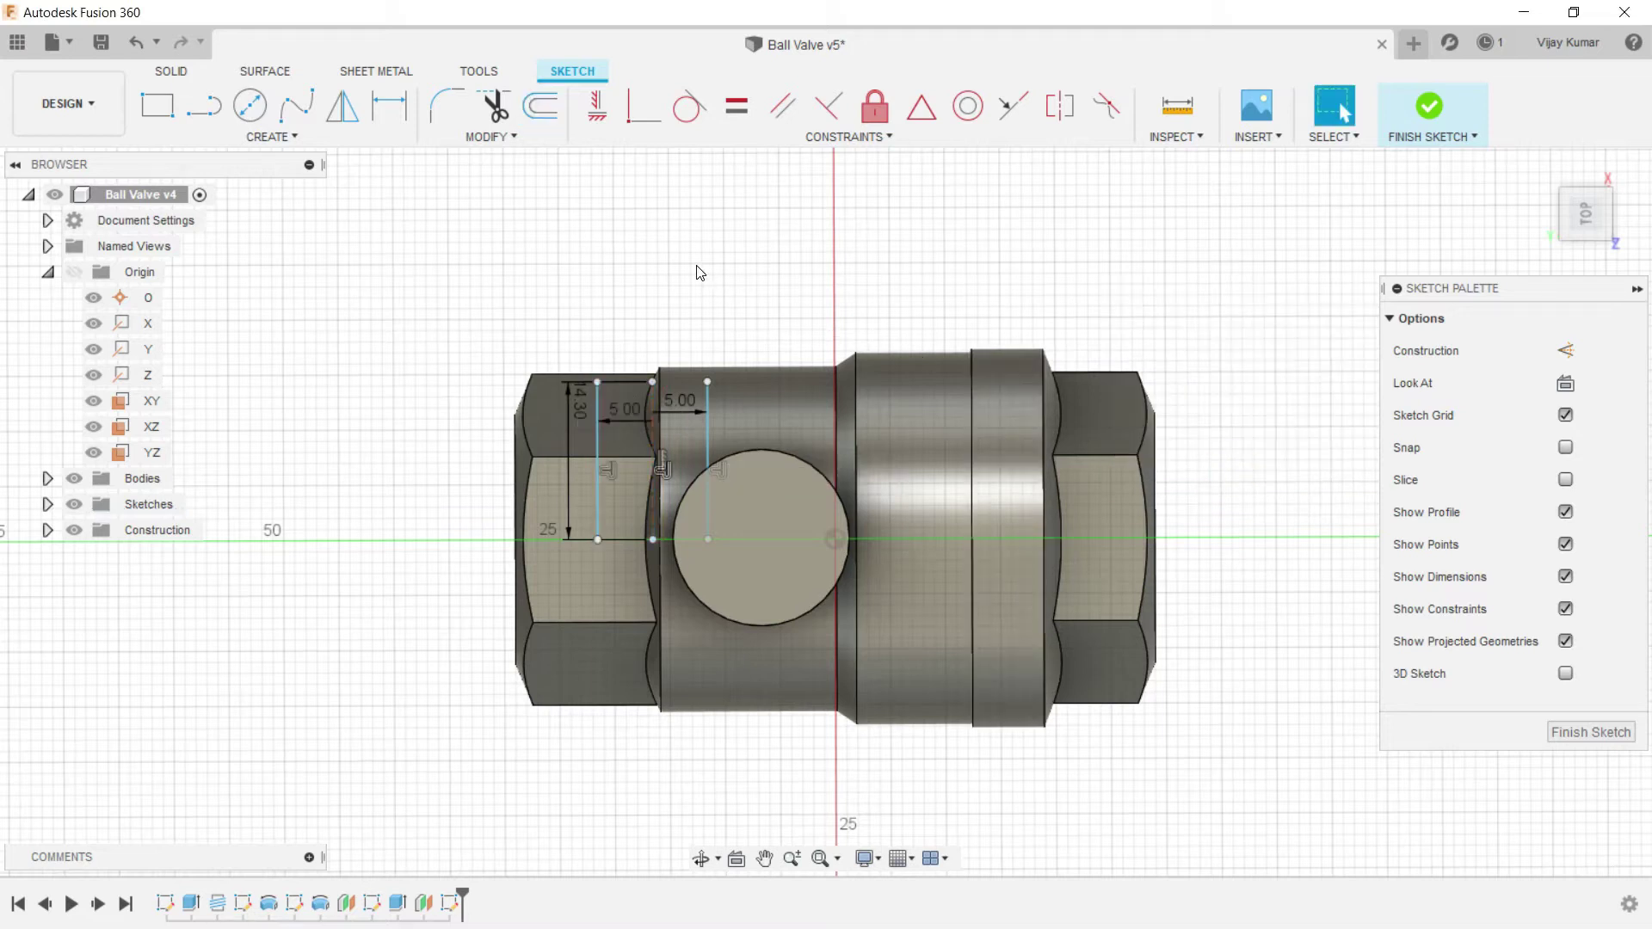
Step: Draw a circle centred on the free end of the construction line, away from the Y axis
click(250, 105)
click(249, 105)
click(652, 381)
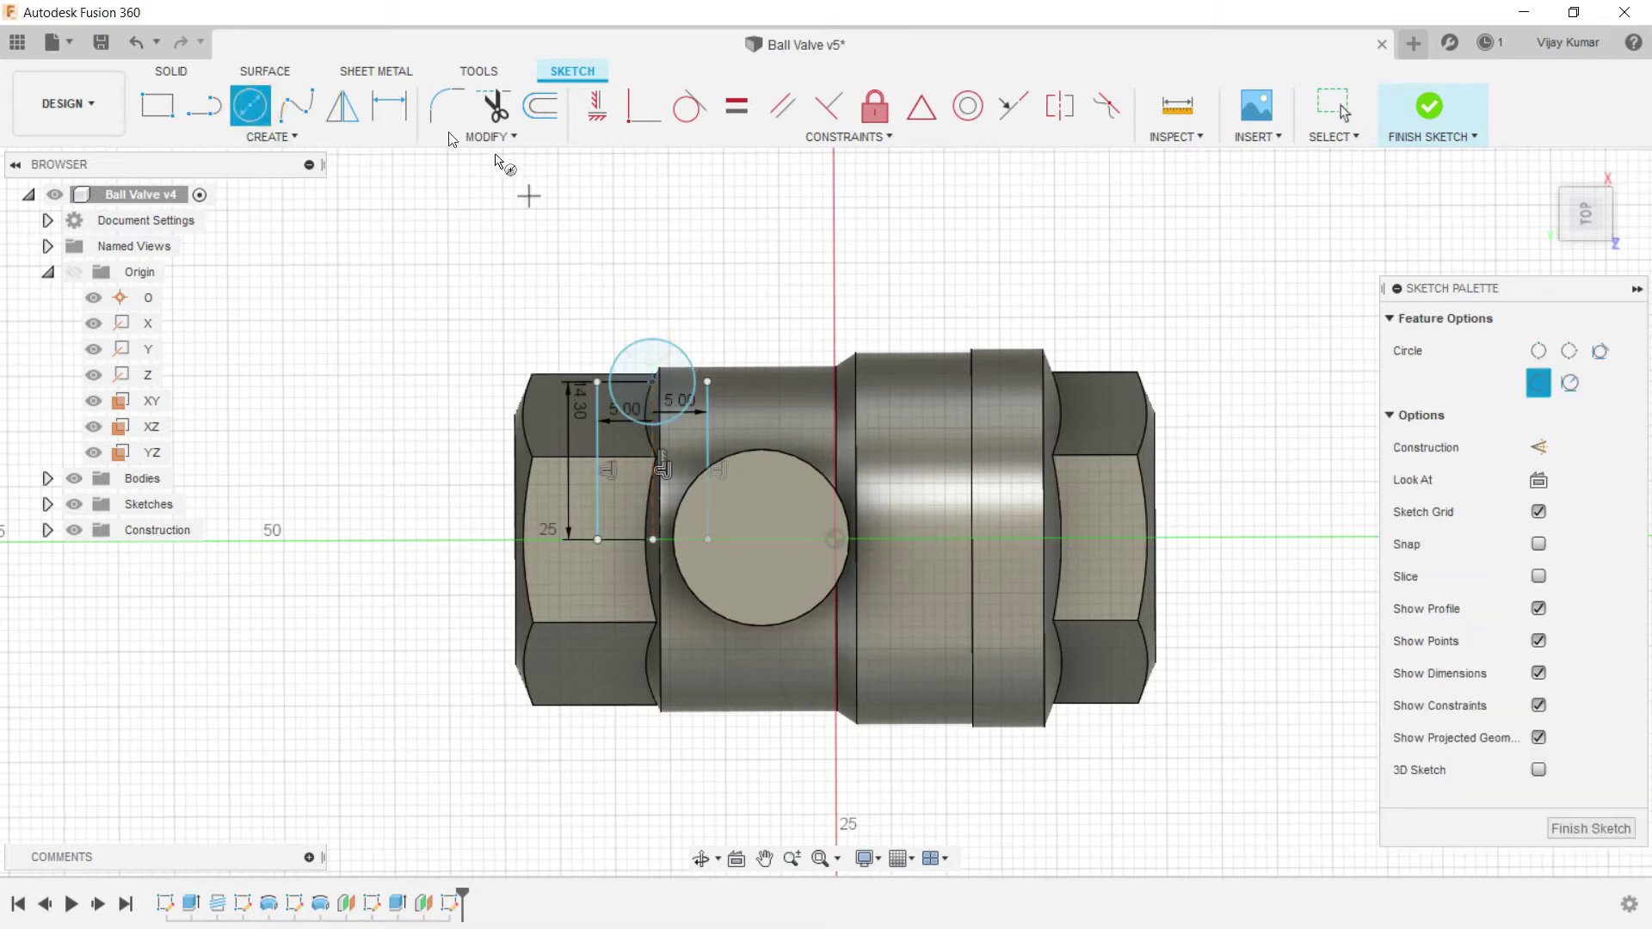
Step: Dimension the small circle at the construction line's free end to a 4 mm diameter
key(d)
click(682, 348)
click(689, 307)
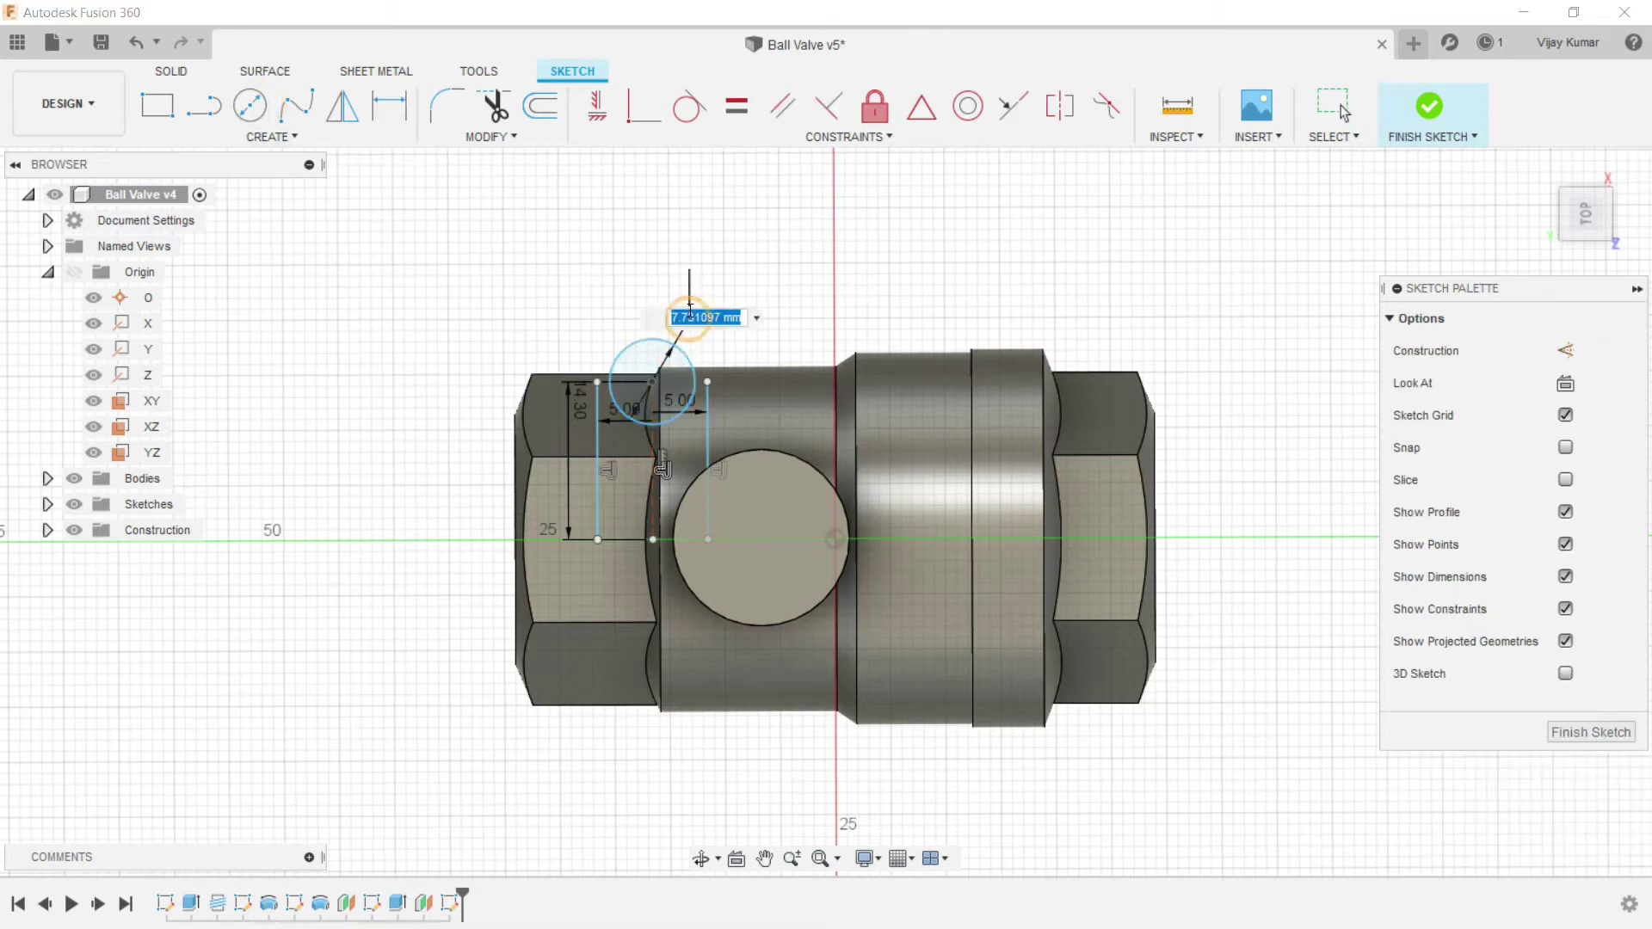
text(4)
key(Return)
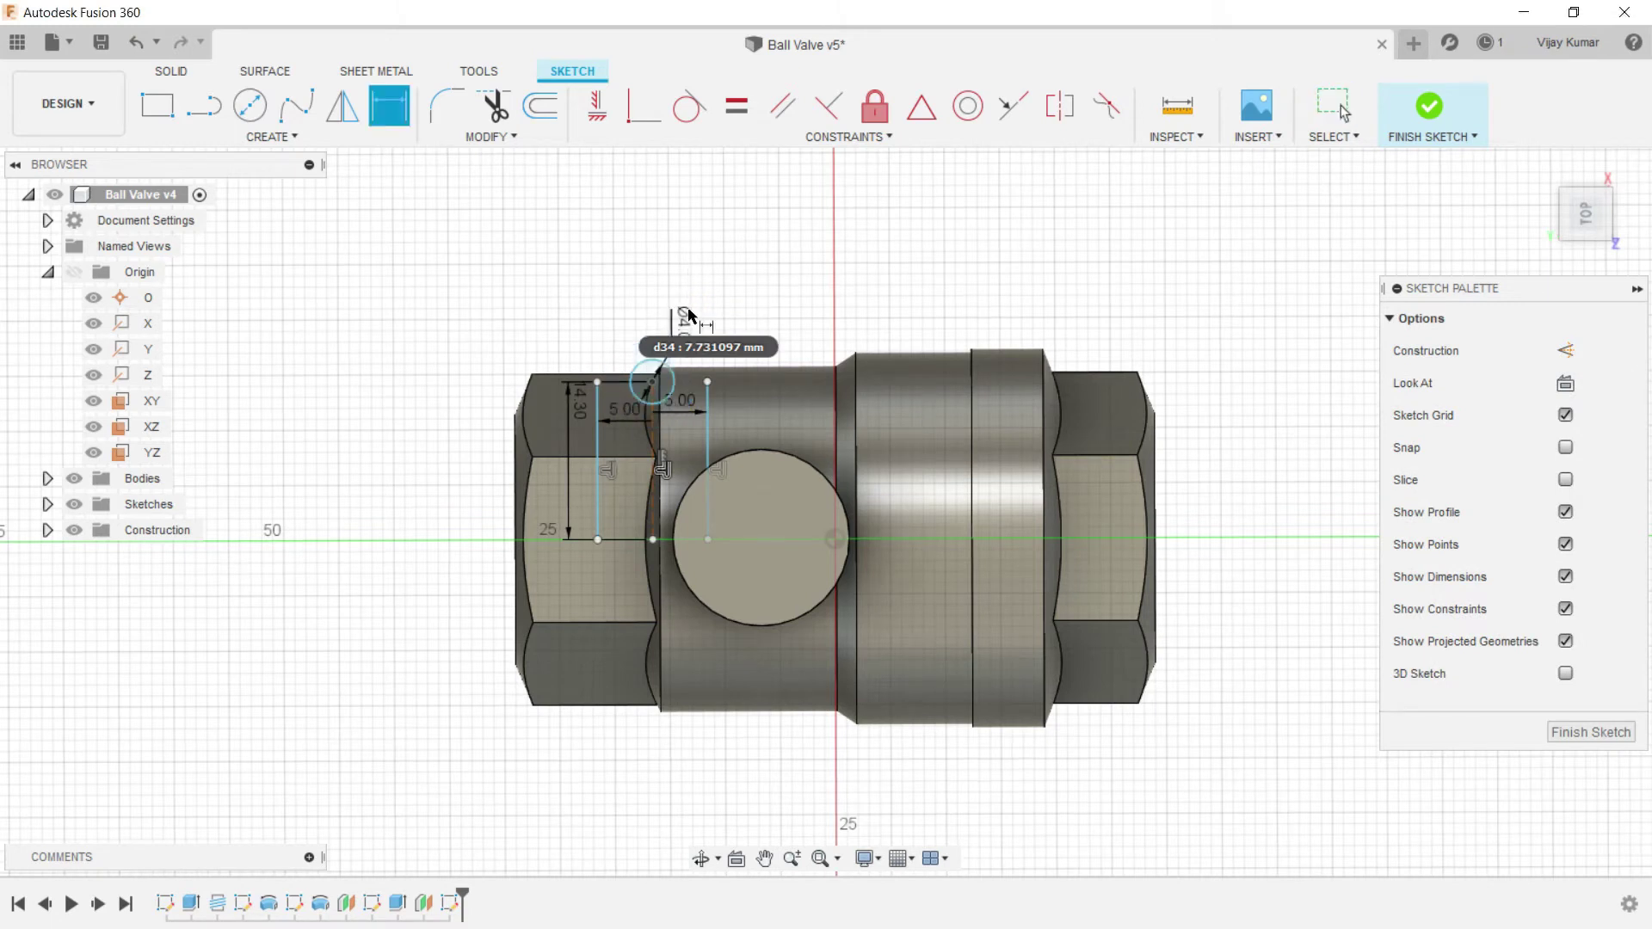
Step: Draw a three-point arc joining the free ends of the two offset lines, bulging outward around the 4 mm circle
click(295, 138)
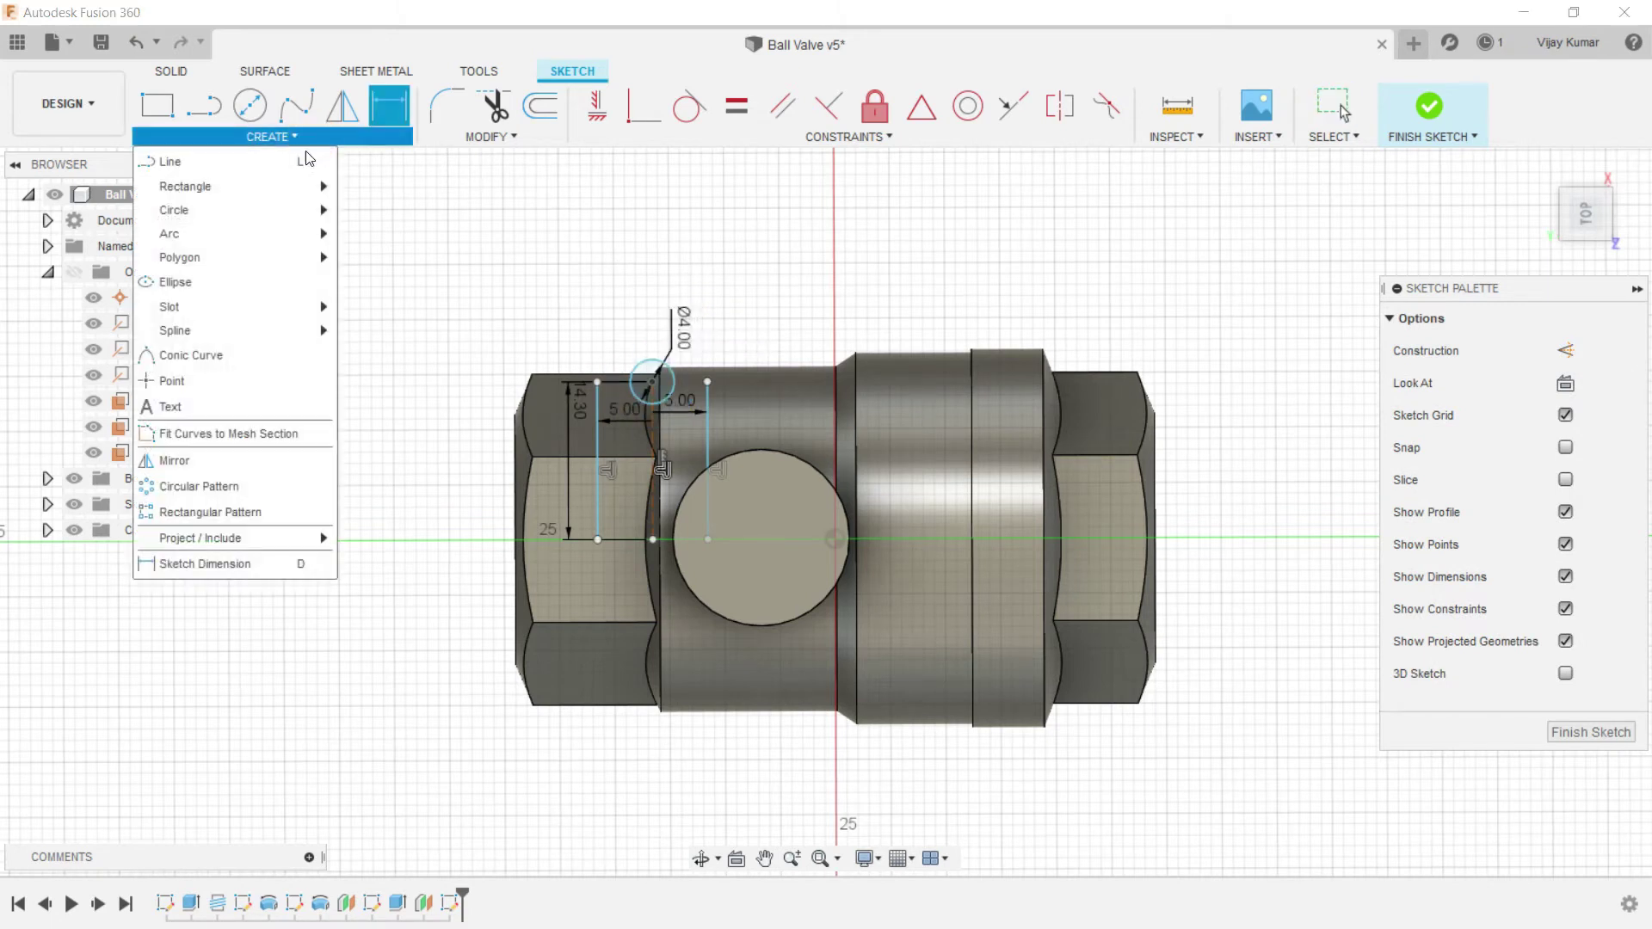
mouse_move(258, 234)
click(351, 248)
click(597, 381)
click(708, 382)
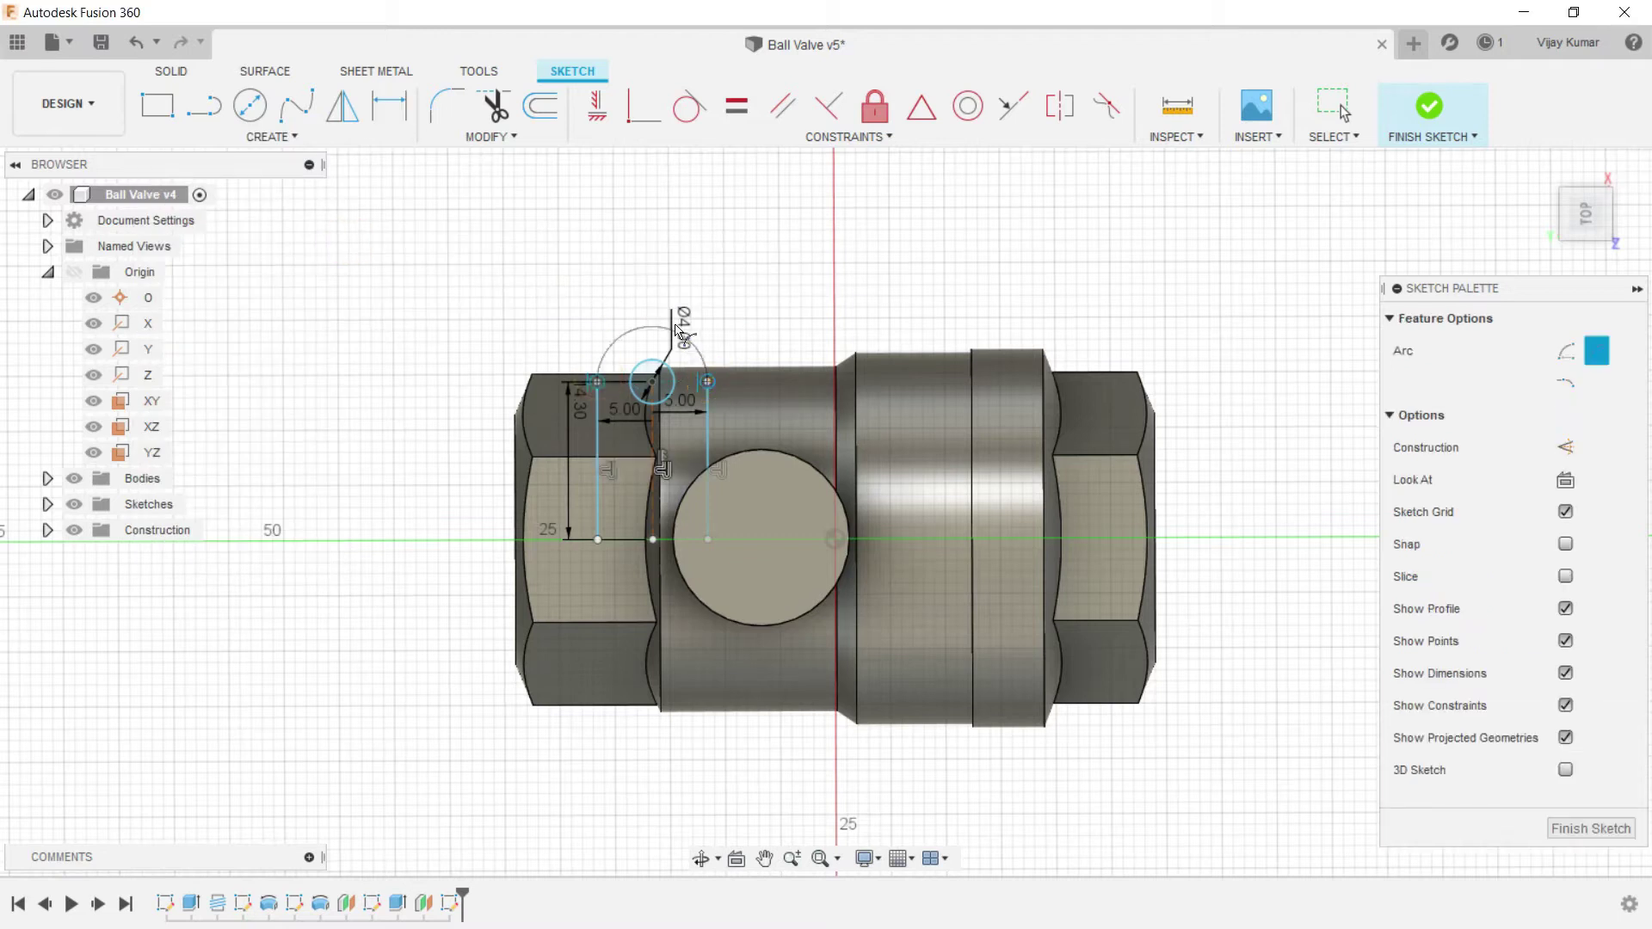
click(655, 329)
right_click(767, 263)
click(826, 262)
Step: Draw a line about 31 mm long on the Y axis, from inside the round boss past the hexagonal end, as construction geometry
click(188, 106)
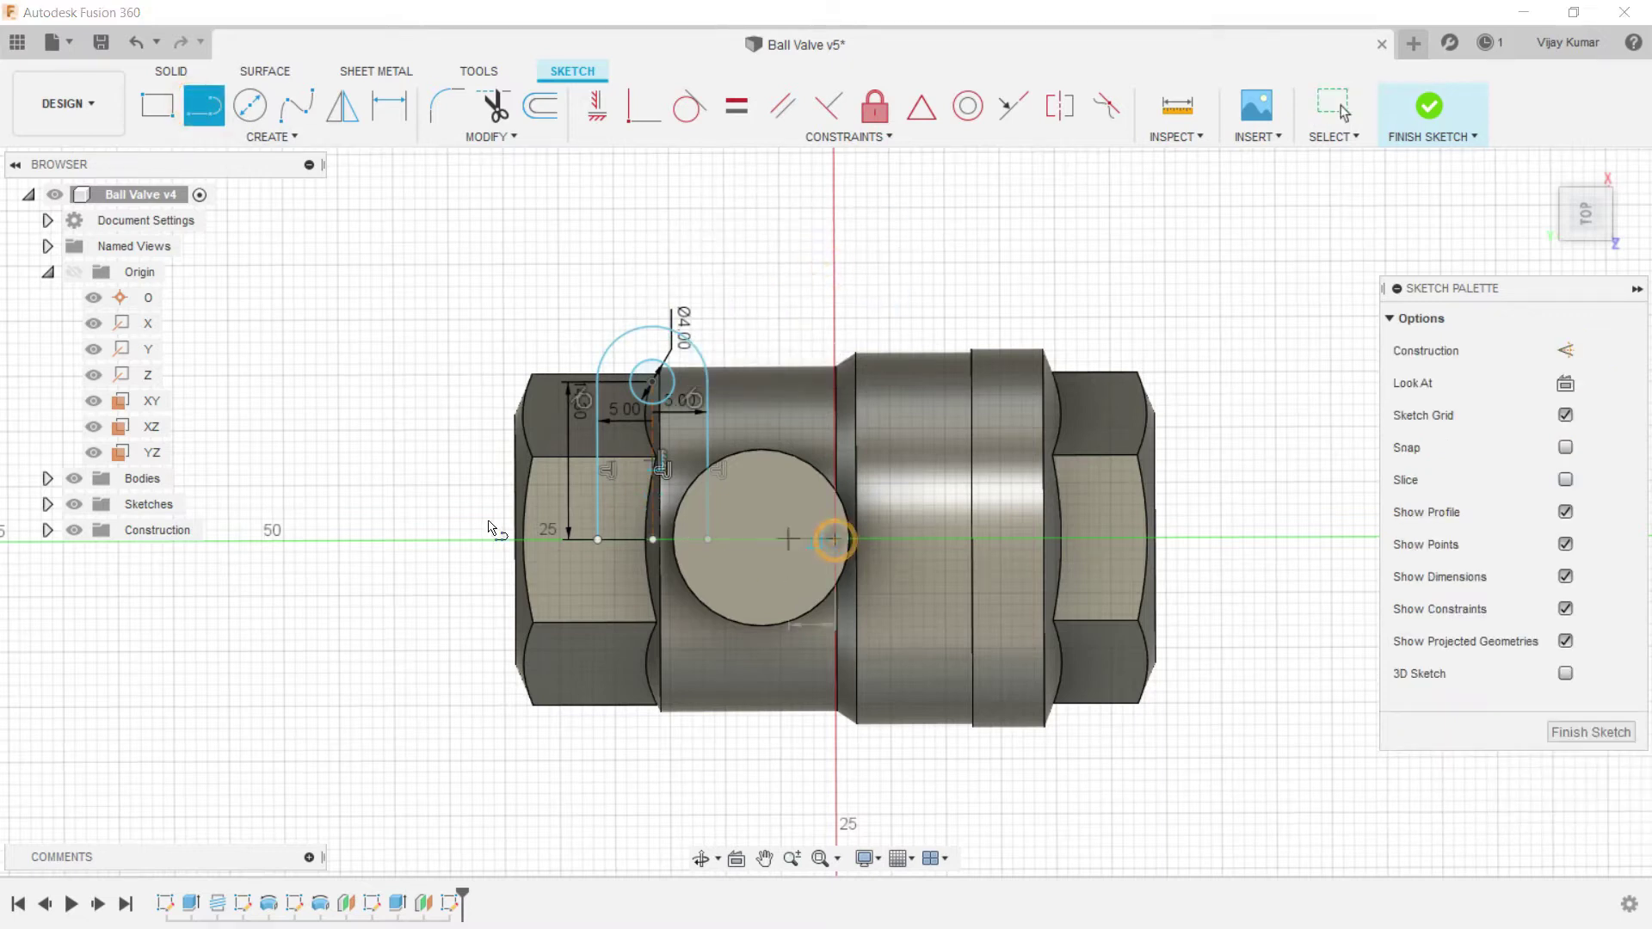
click(446, 540)
right_click(493, 467)
click(525, 473)
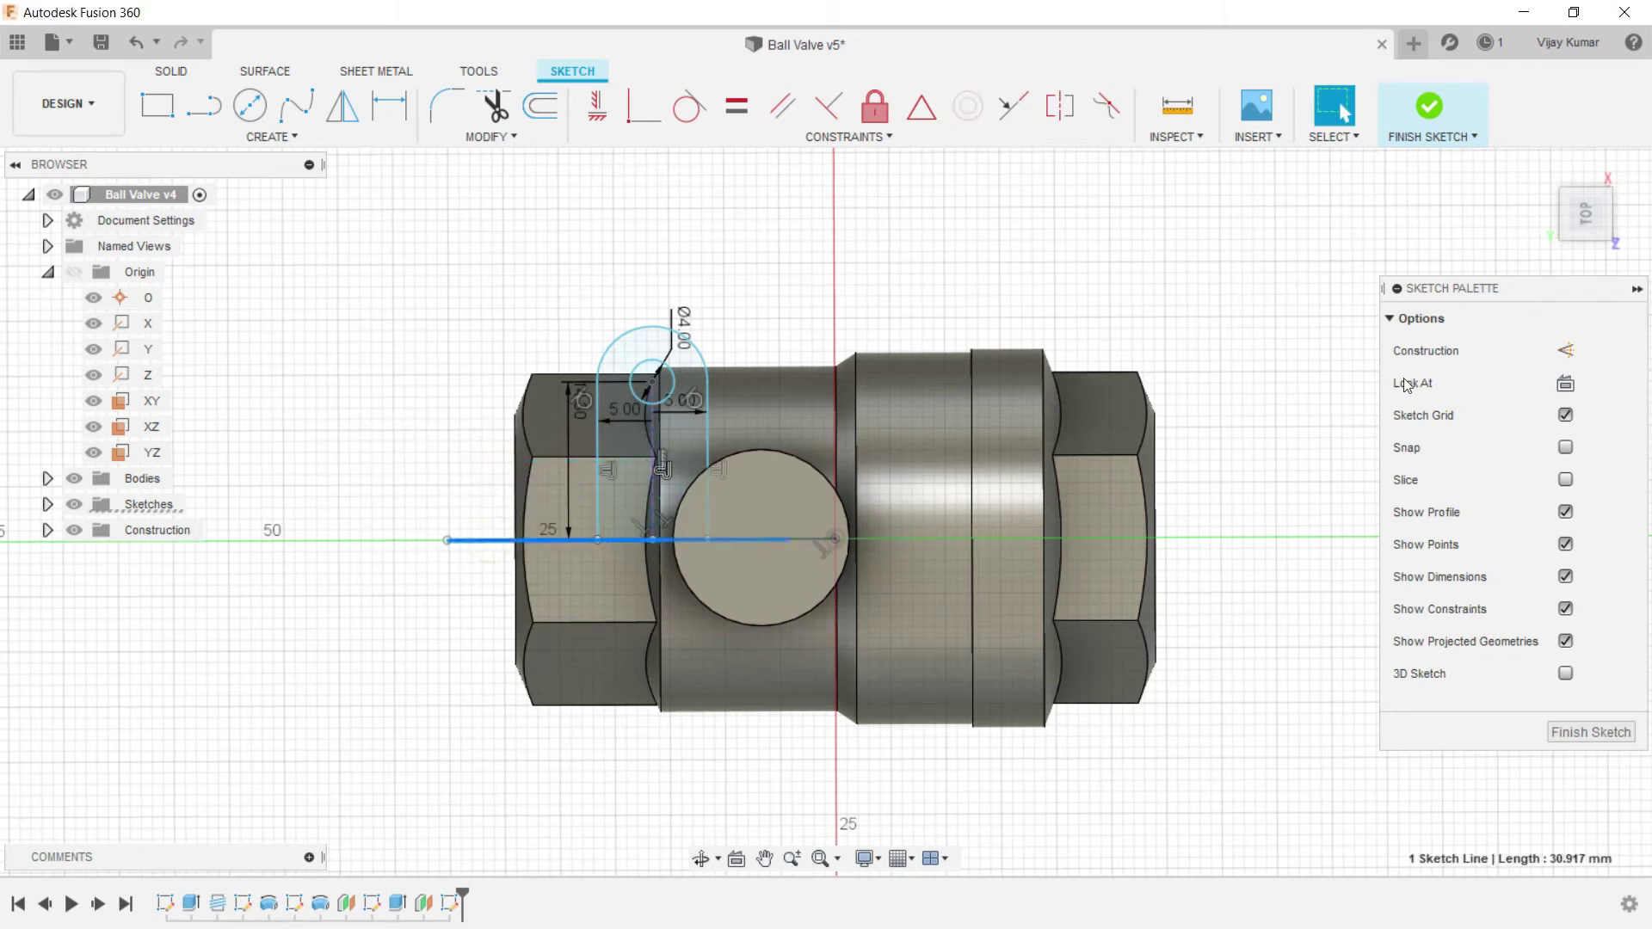
click(1556, 350)
click(1101, 258)
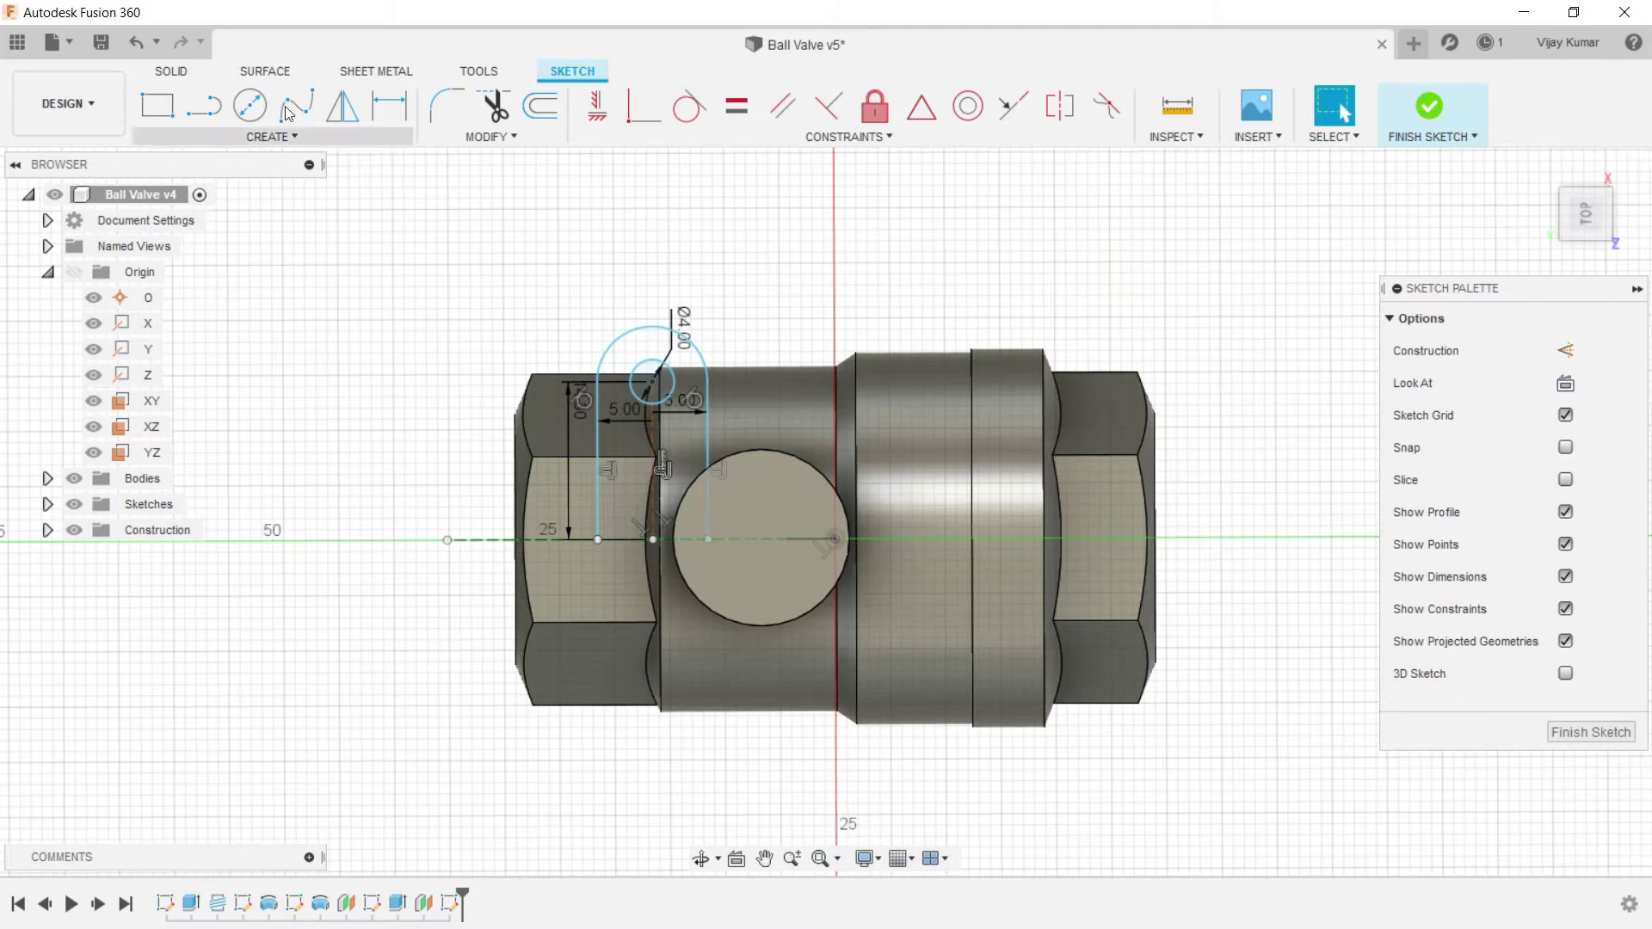
Step: Mirror the arc, circle and offset lines across the horizontal construction line
click(361, 115)
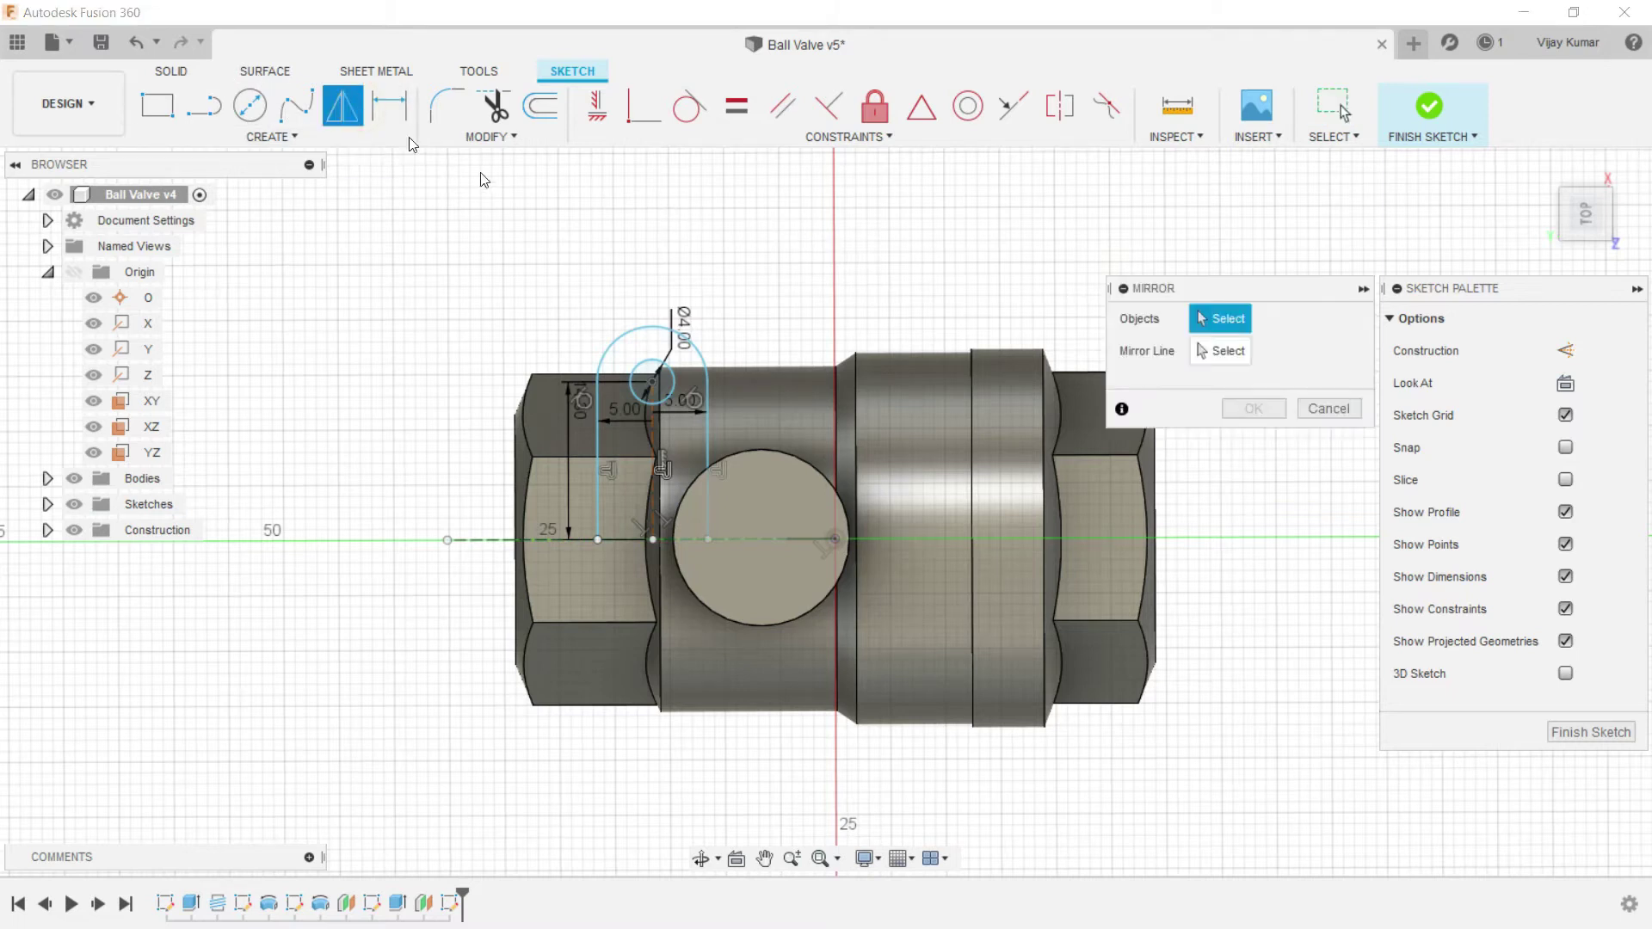
drag(557, 249, 740, 573)
click(1226, 357)
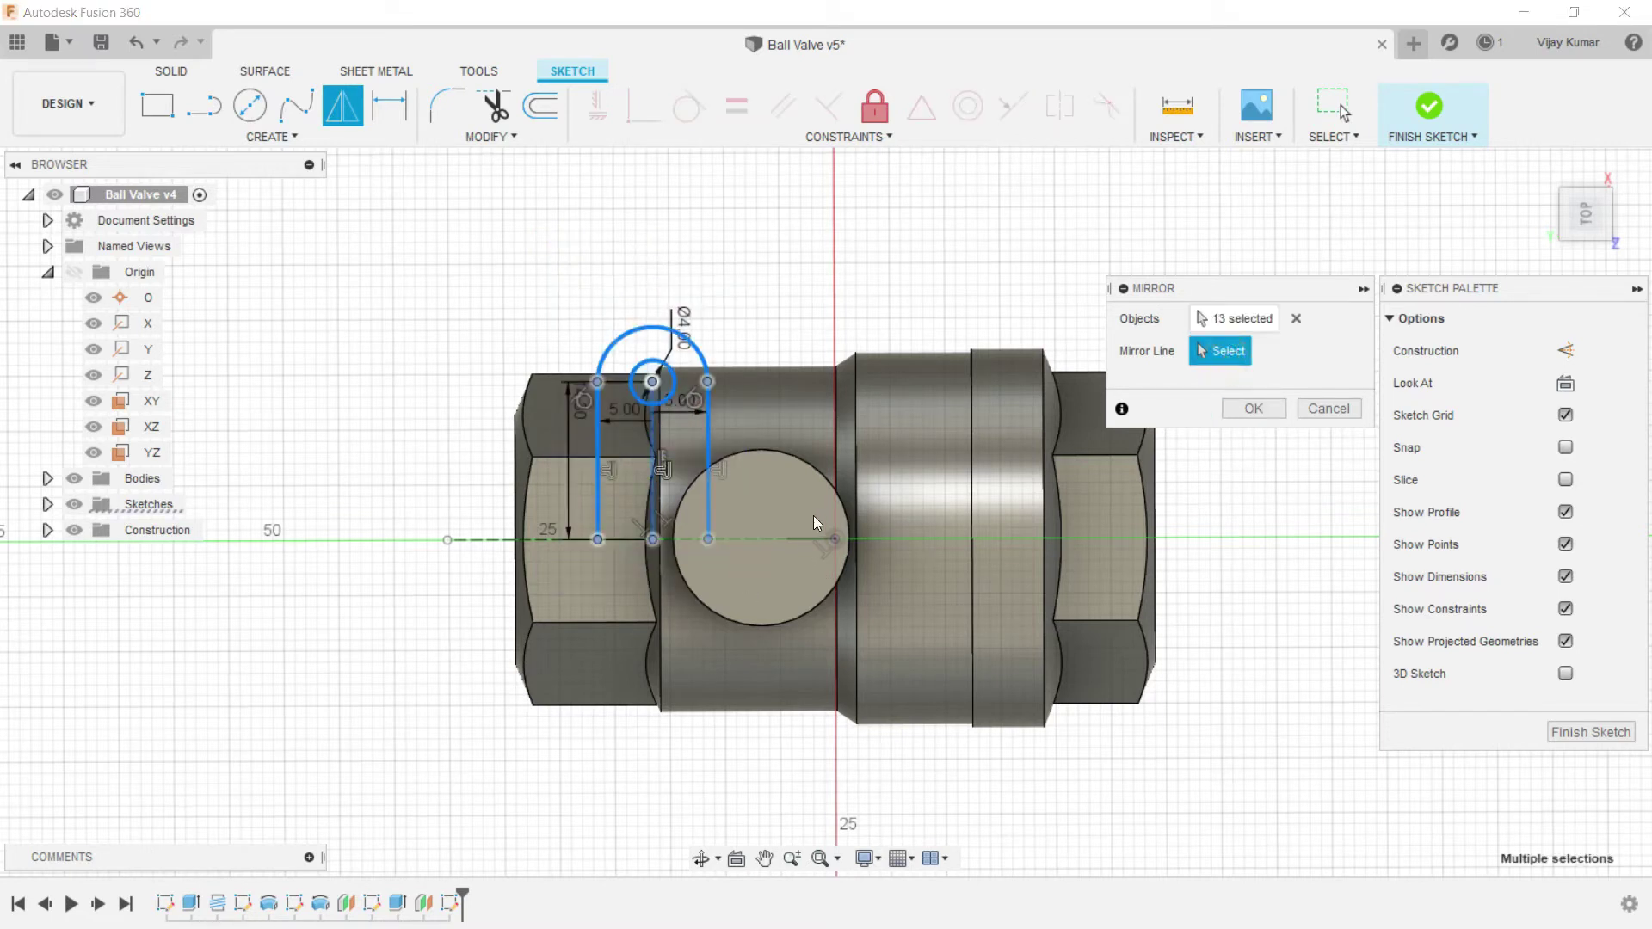
click(798, 539)
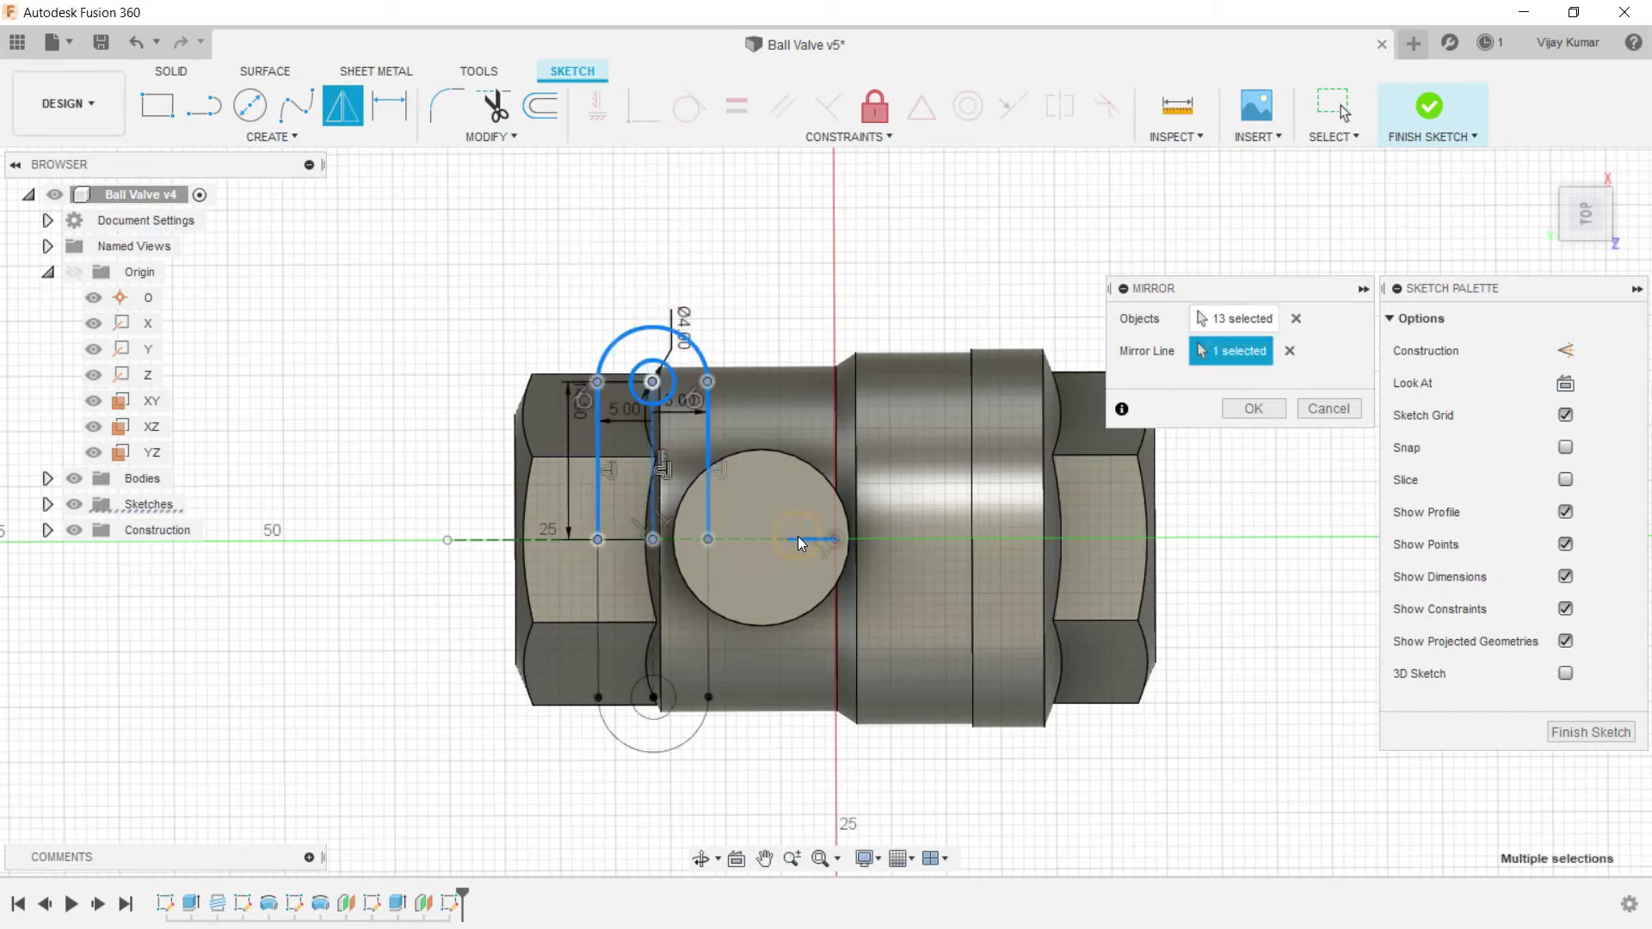
click(1266, 411)
click(868, 287)
Step: Extrude the elongated profile around the two 4 mm circles, with a distance of -5.5 mm toward the valve body
scroll(868, 287, down, 3)
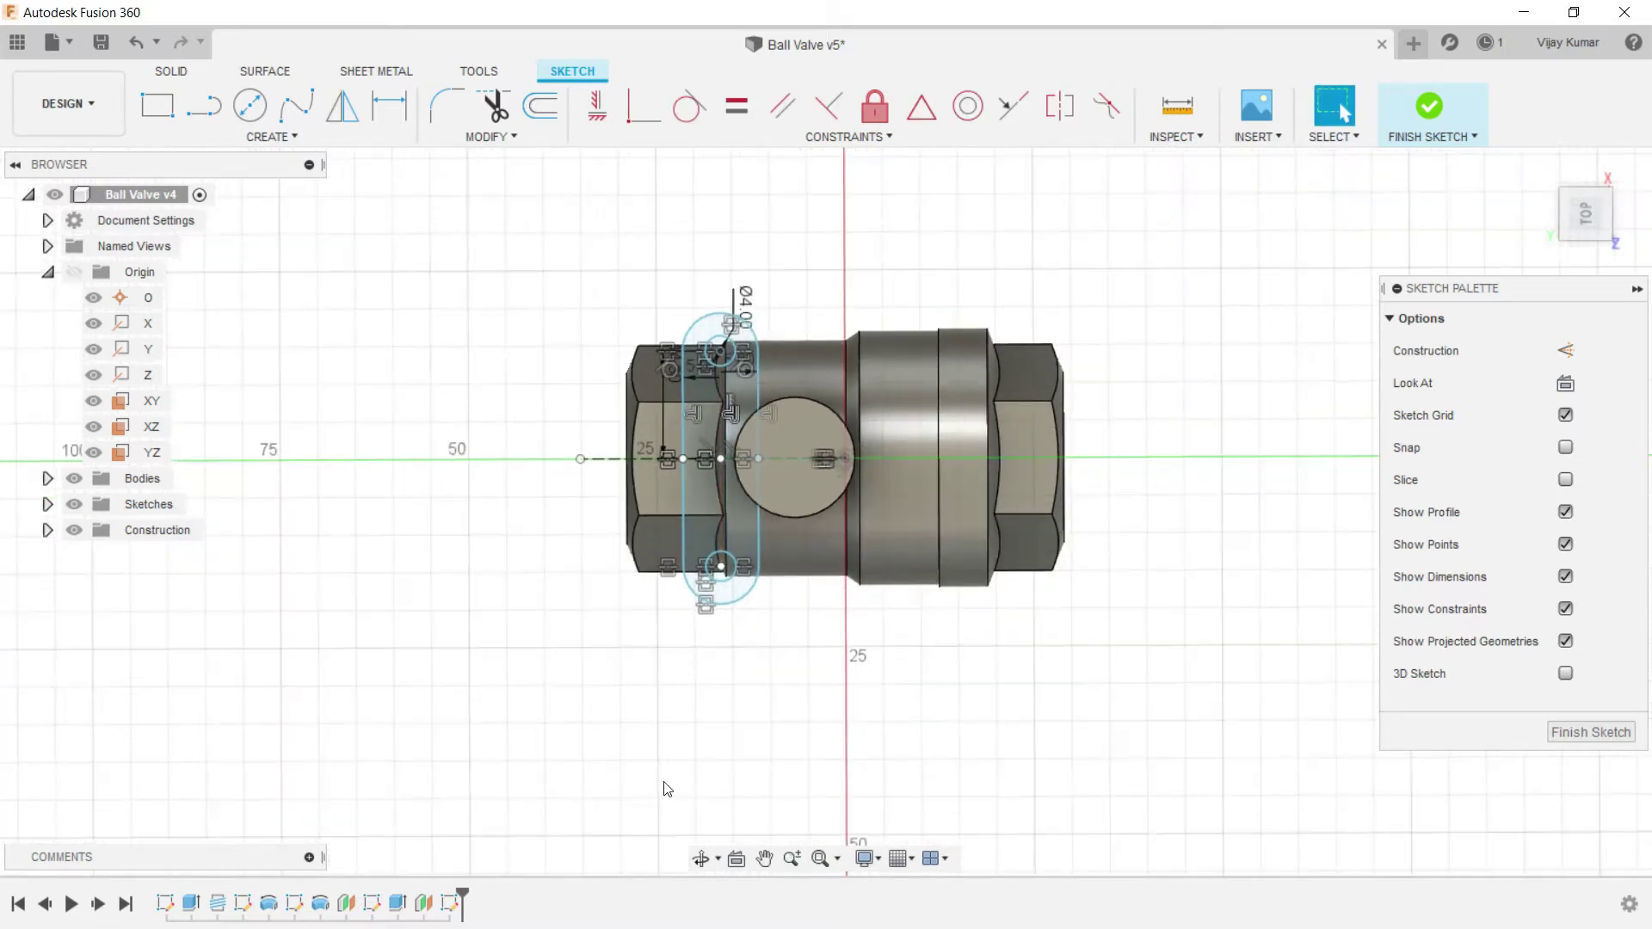
click(717, 857)
click(727, 822)
drag(714, 709, 753, 602)
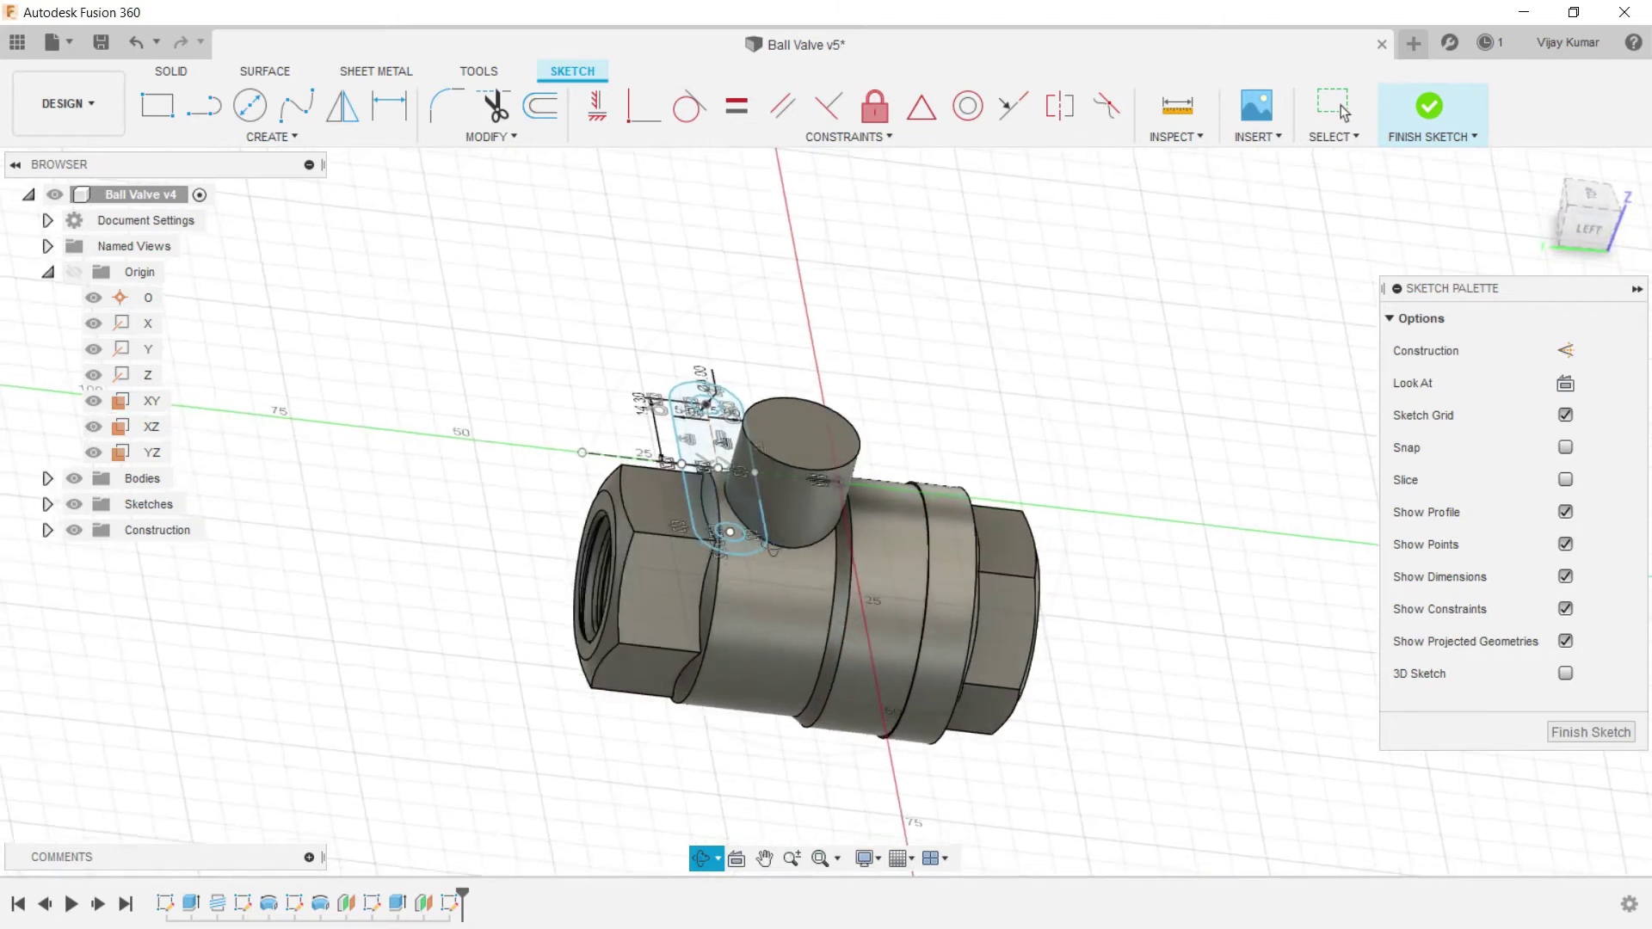
right_click(971, 298)
click(996, 305)
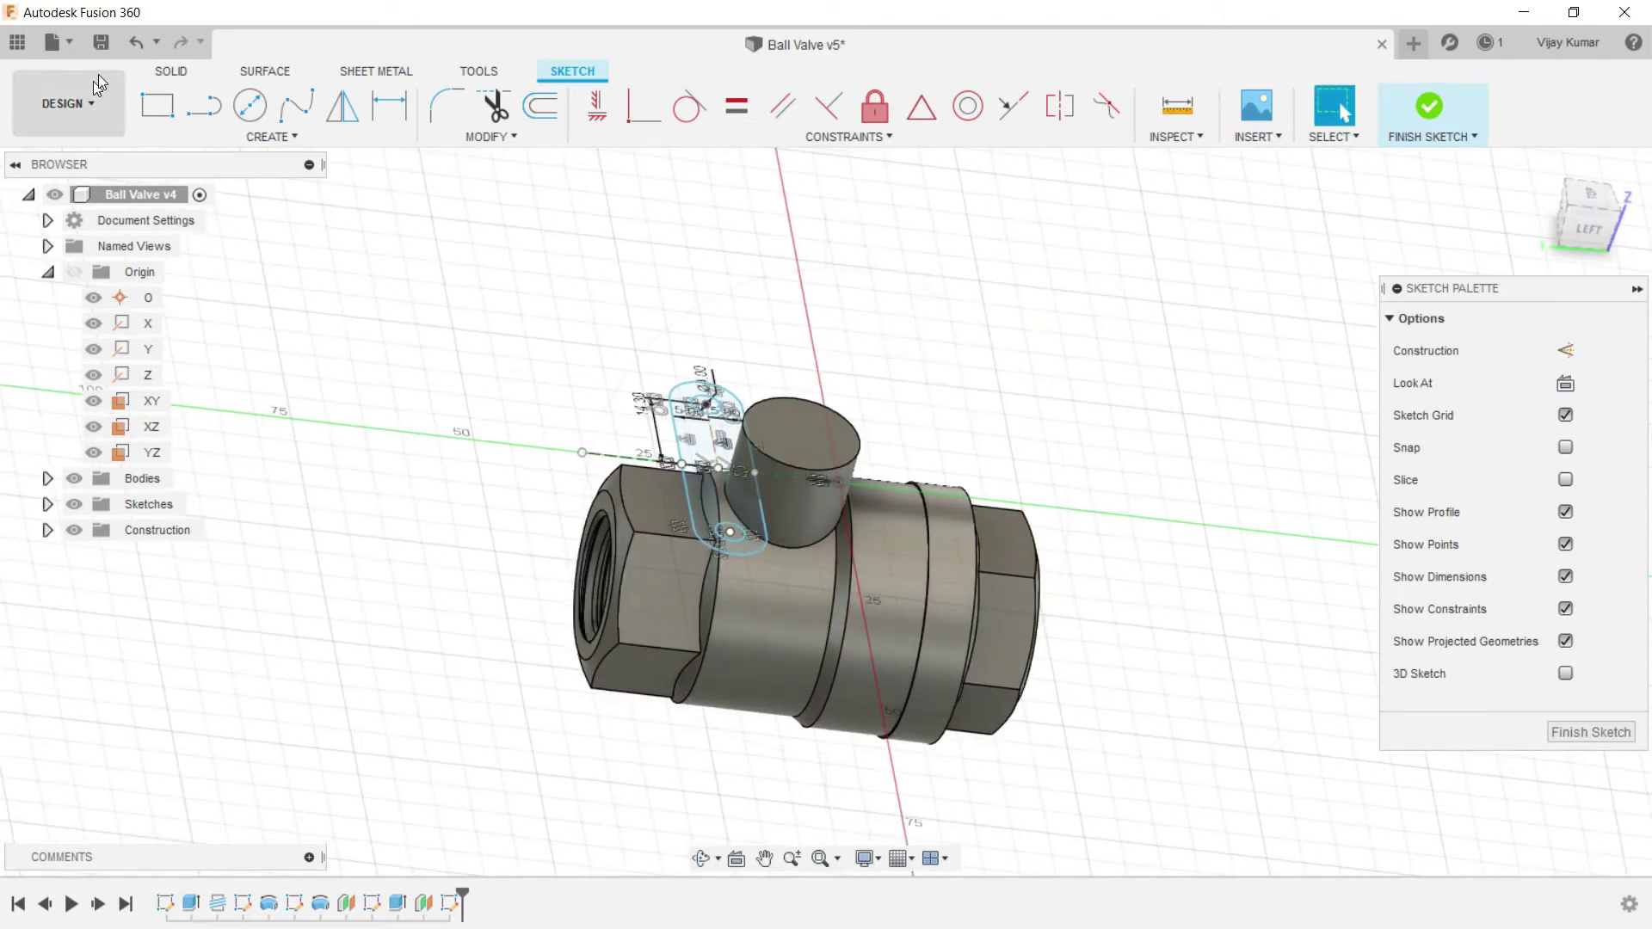
click(166, 74)
click(203, 105)
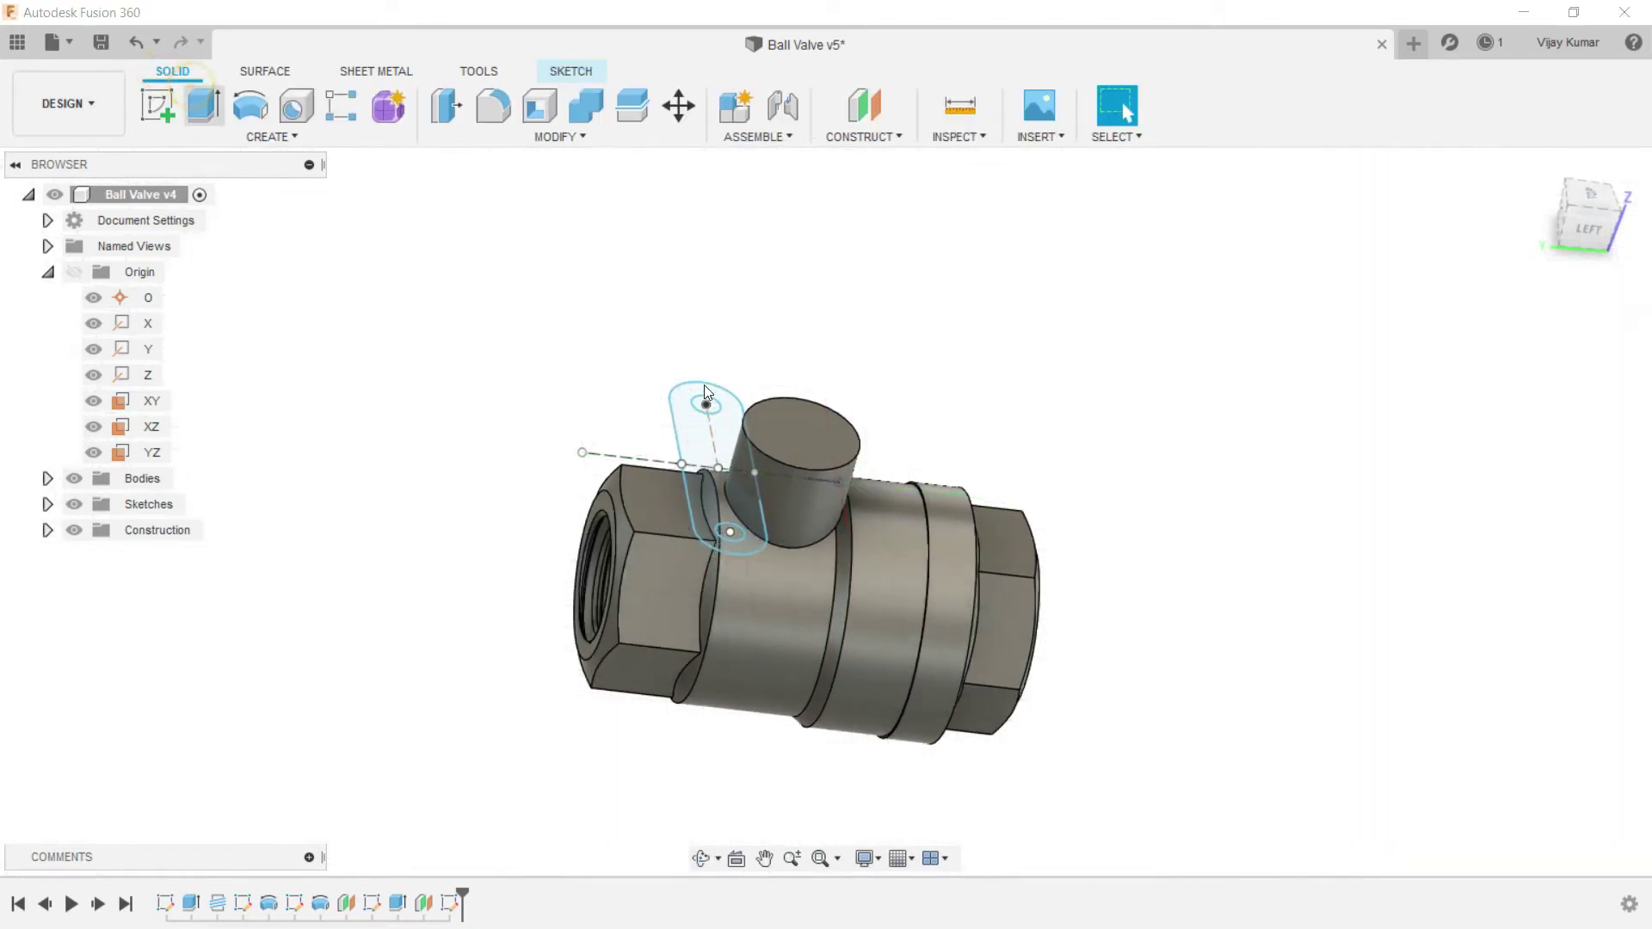
click(724, 443)
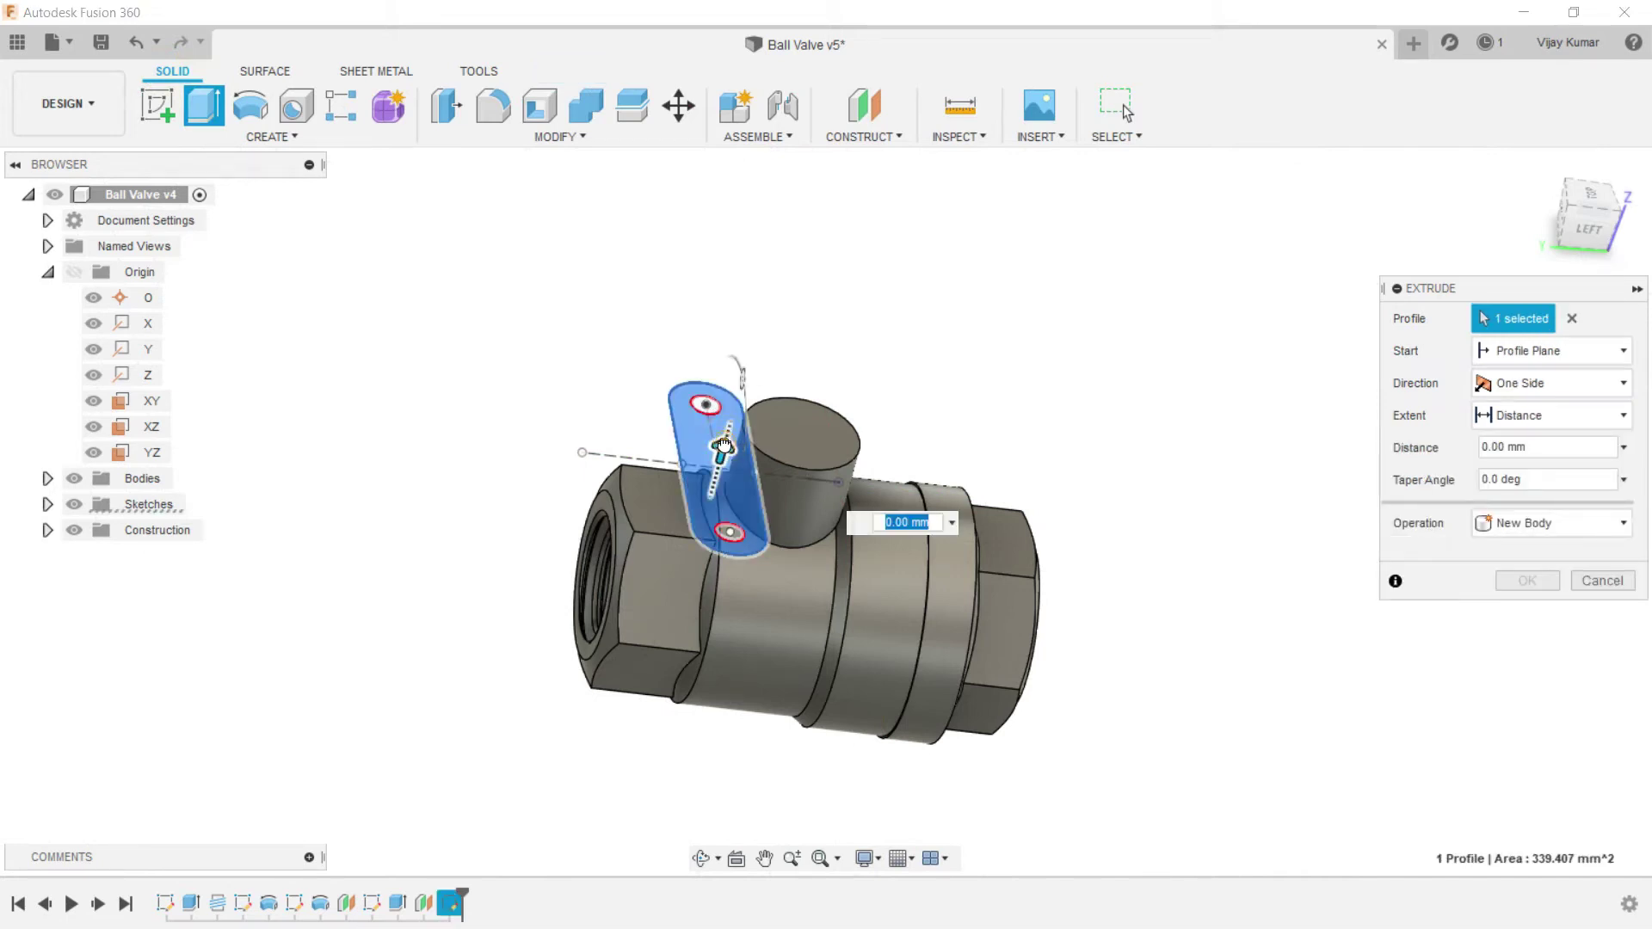
drag(723, 444, 718, 479)
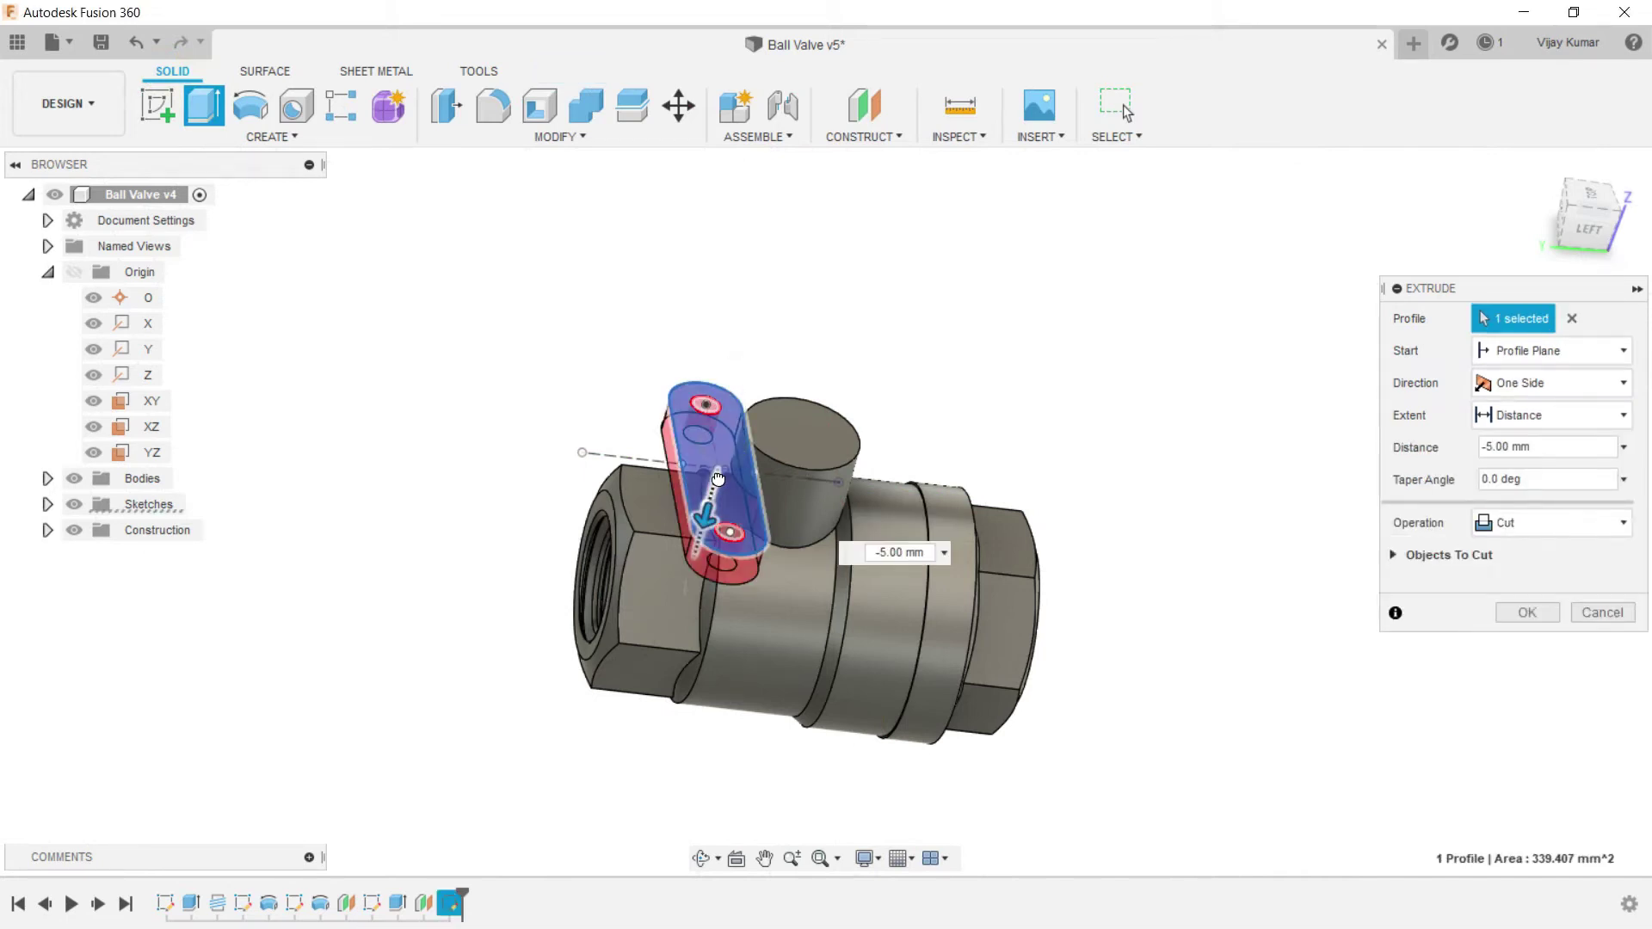
click(879, 551)
text(-5.5)
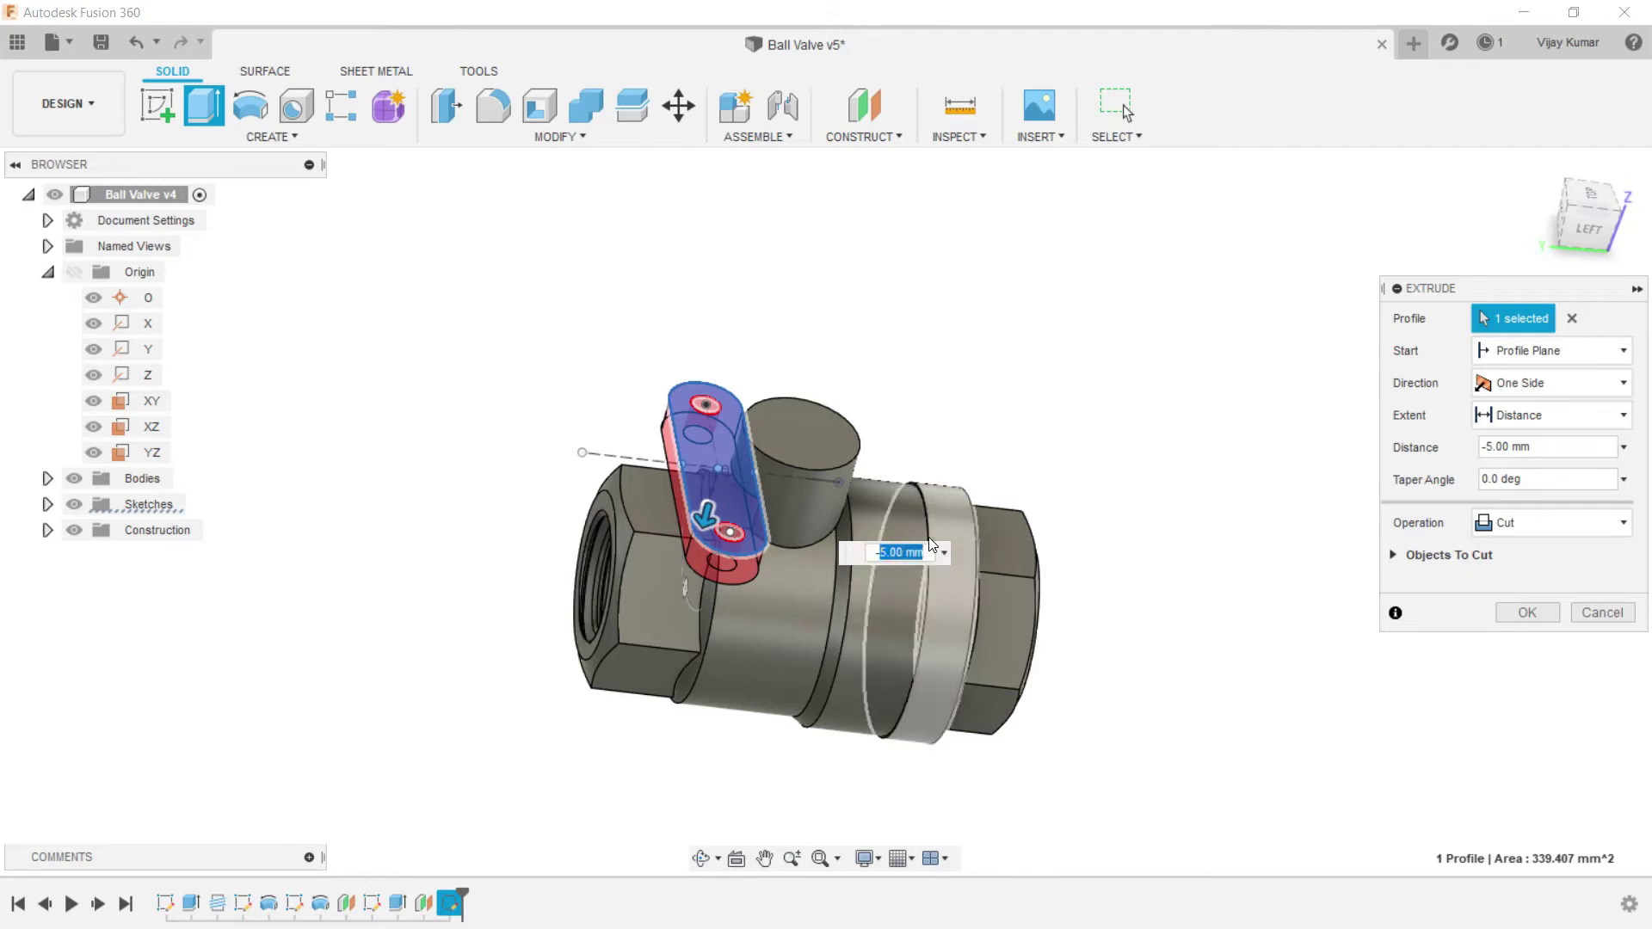
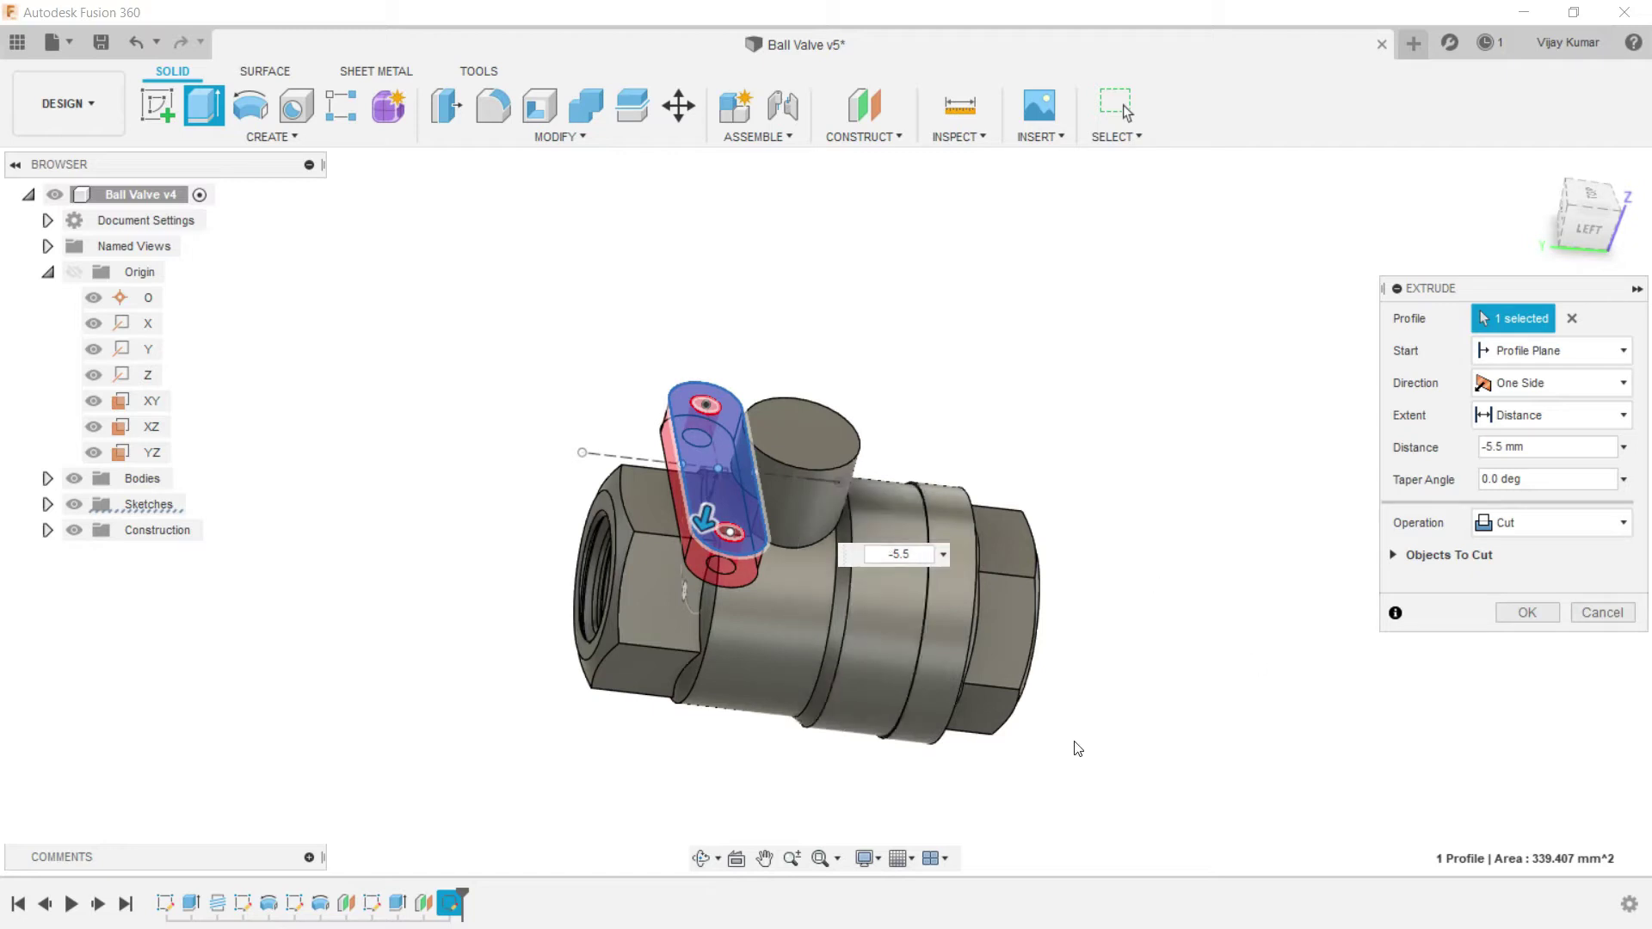
Step: Set the extrusion's operation to Join so the profile merges with the valve body
click(700, 857)
drag(765, 602, 761, 696)
right_click(573, 337)
click(599, 332)
click(1485, 525)
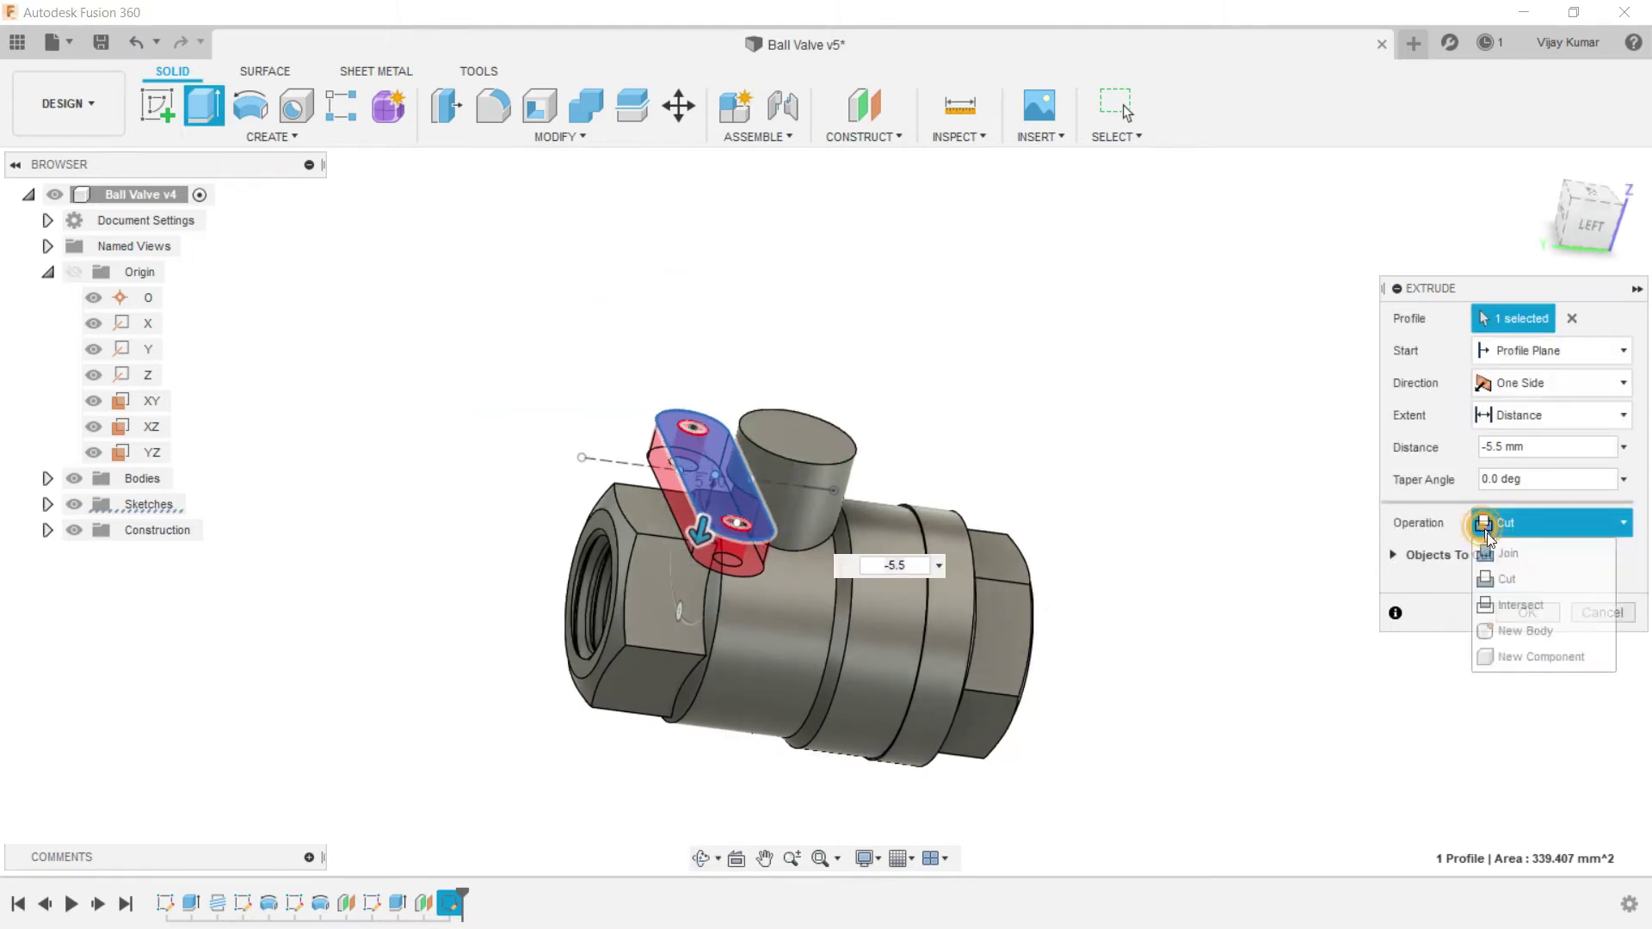
click(1491, 545)
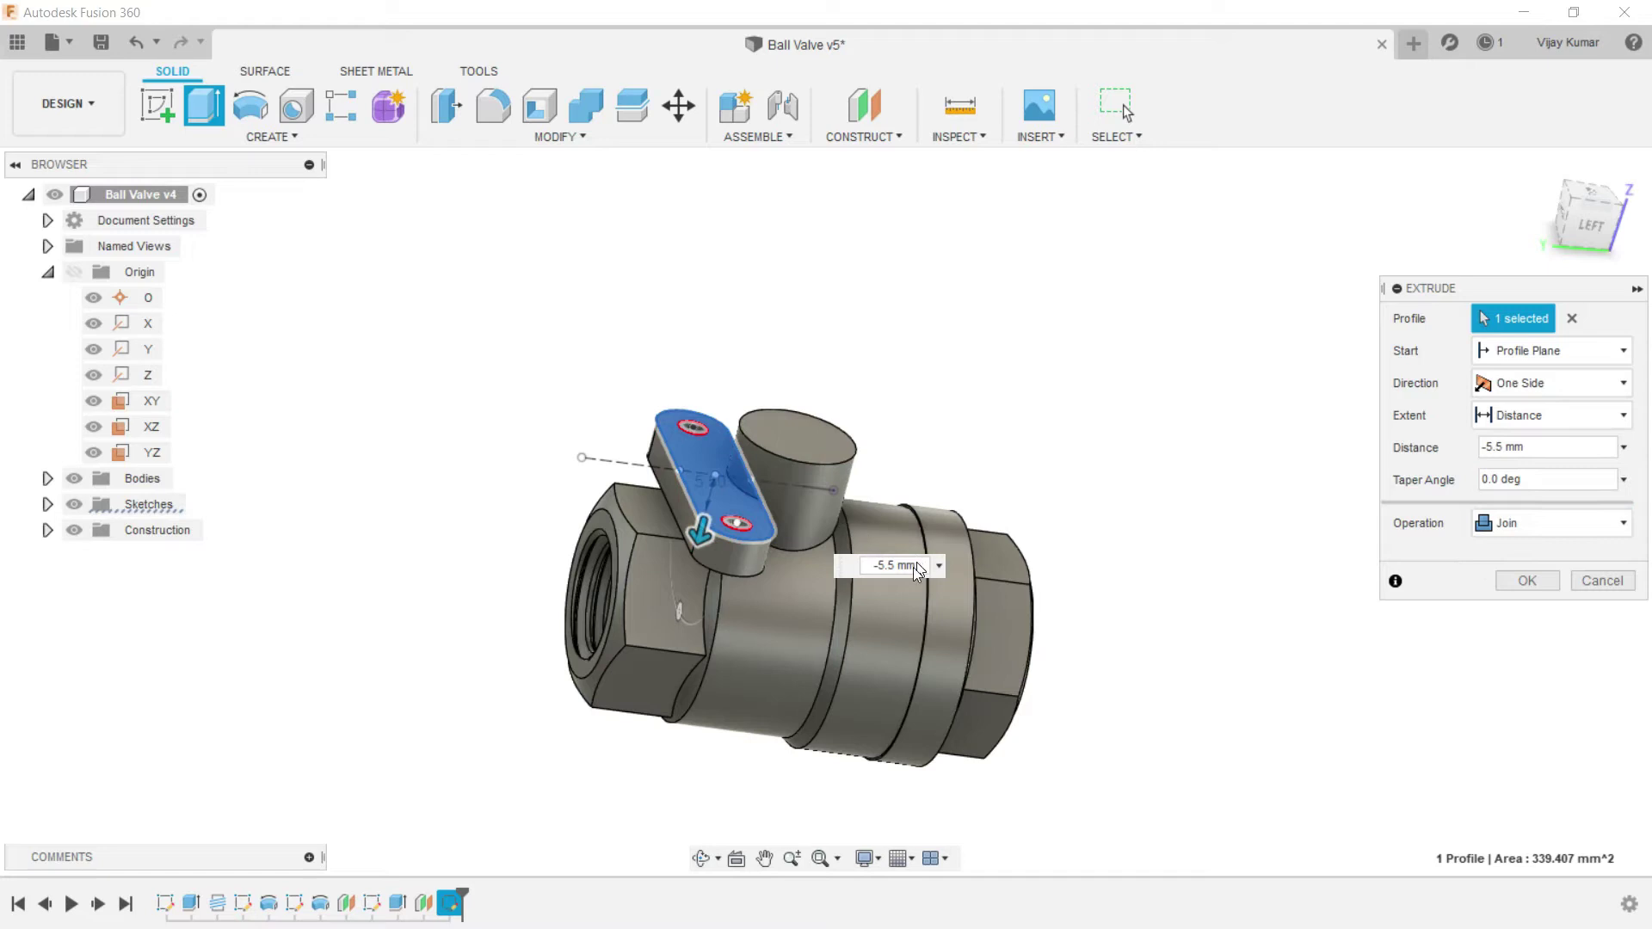
Step: Set the extrusion distance to -6.5 mm and complete the extrusion
click(885, 565)
drag(881, 564, 919, 566)
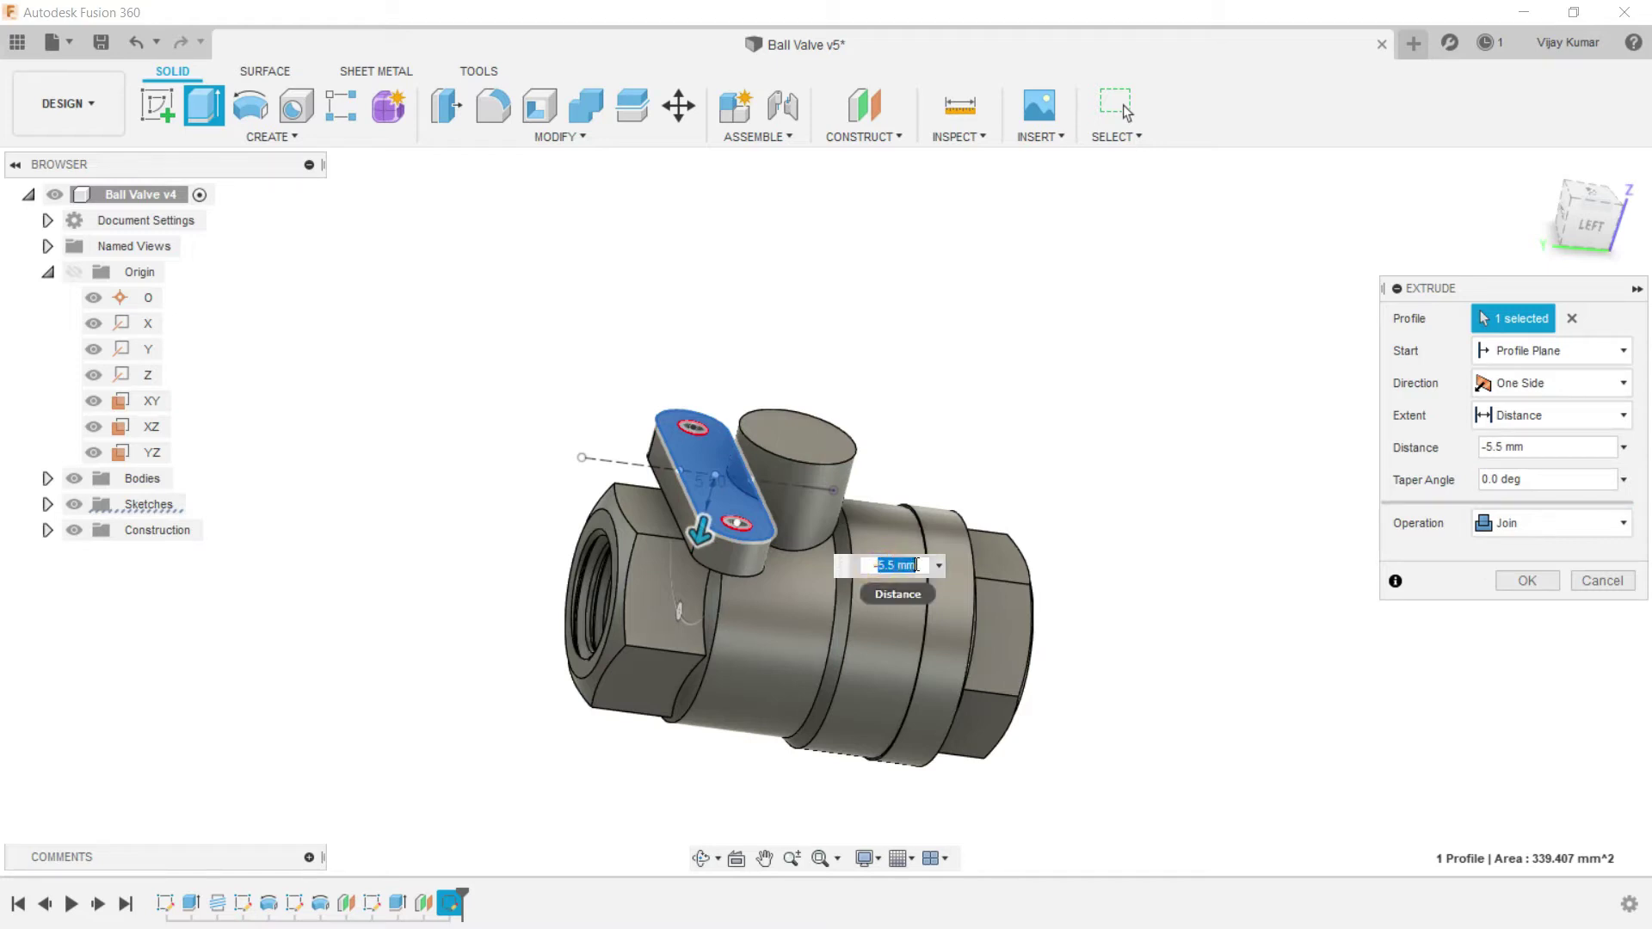
key(Return)
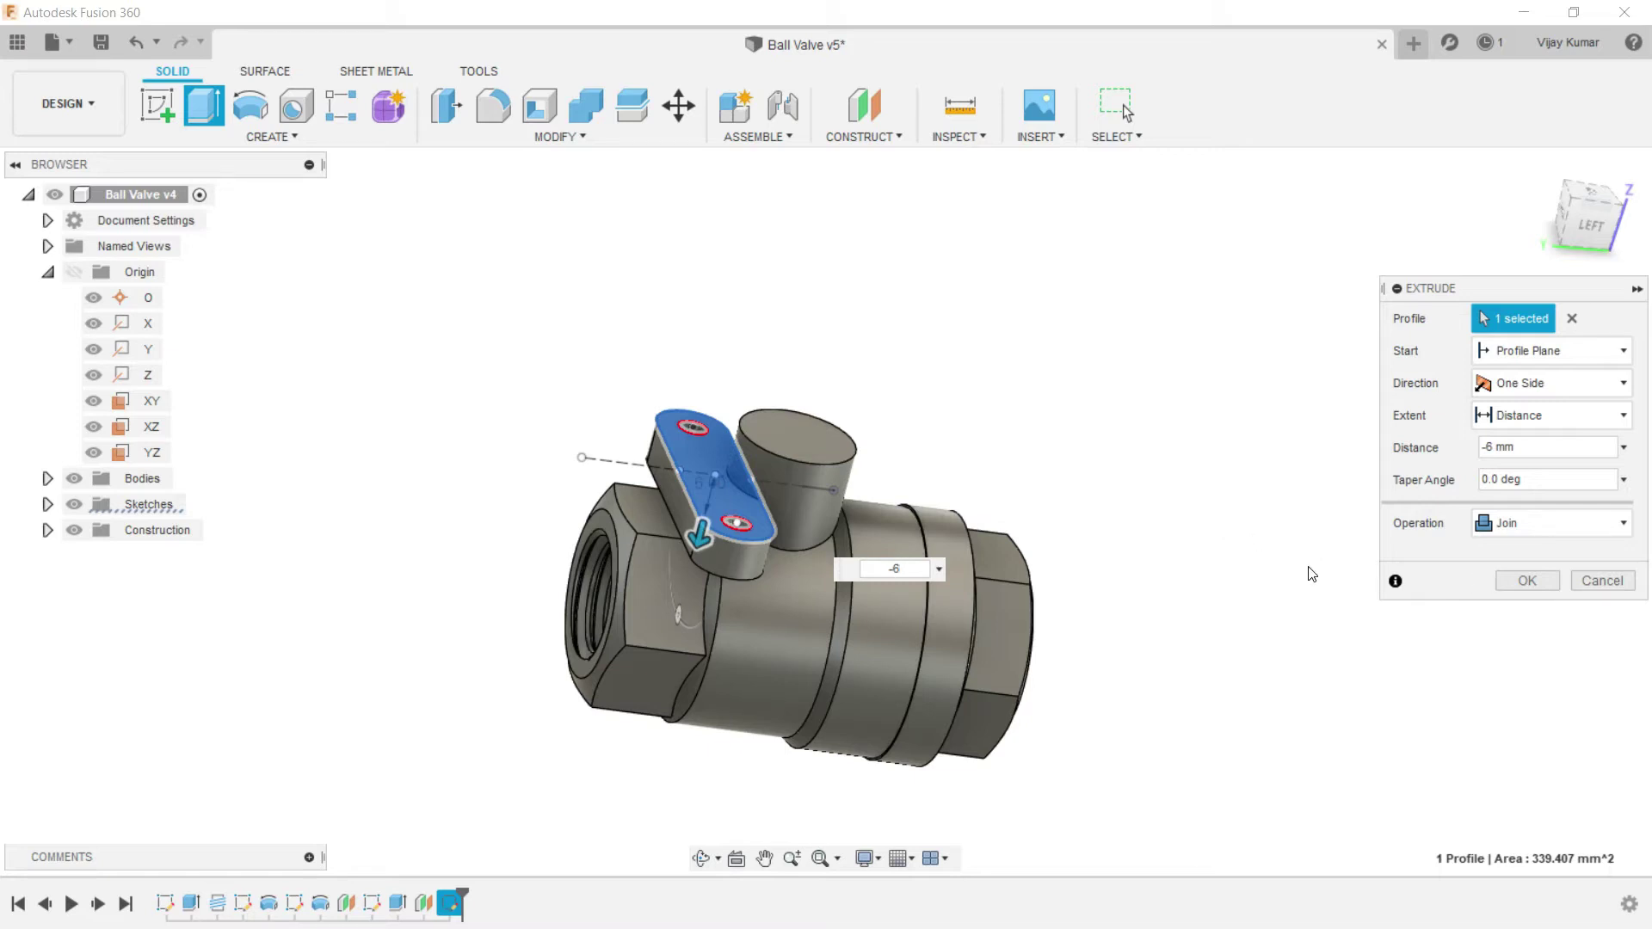
key(Return)
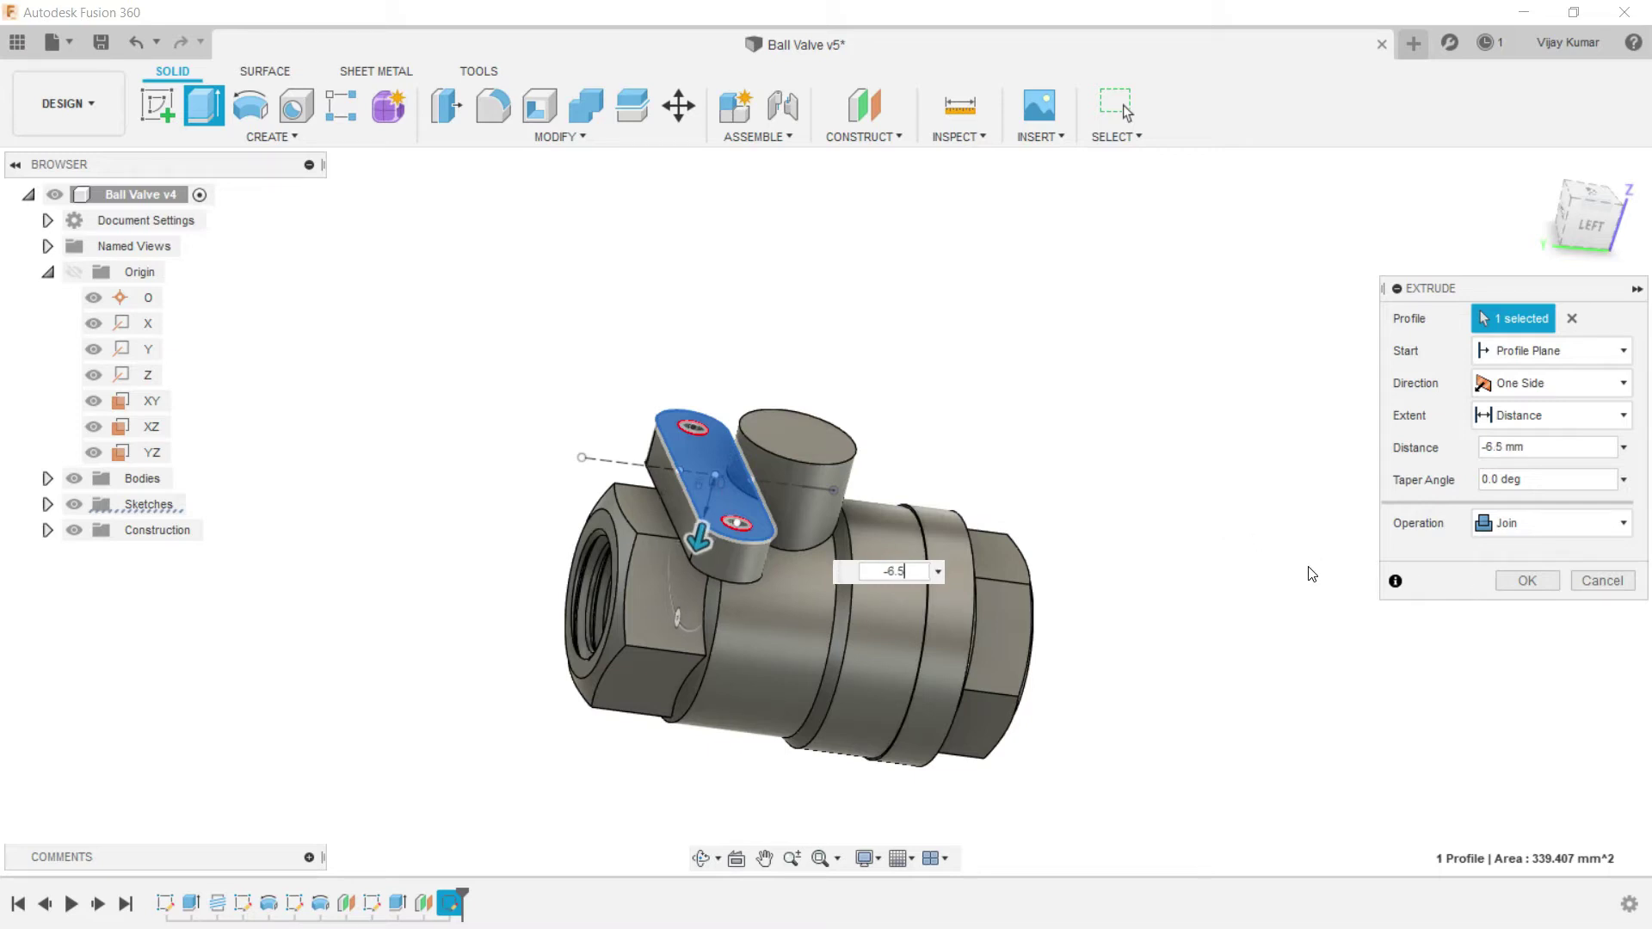
click(701, 857)
drag(719, 803, 718, 691)
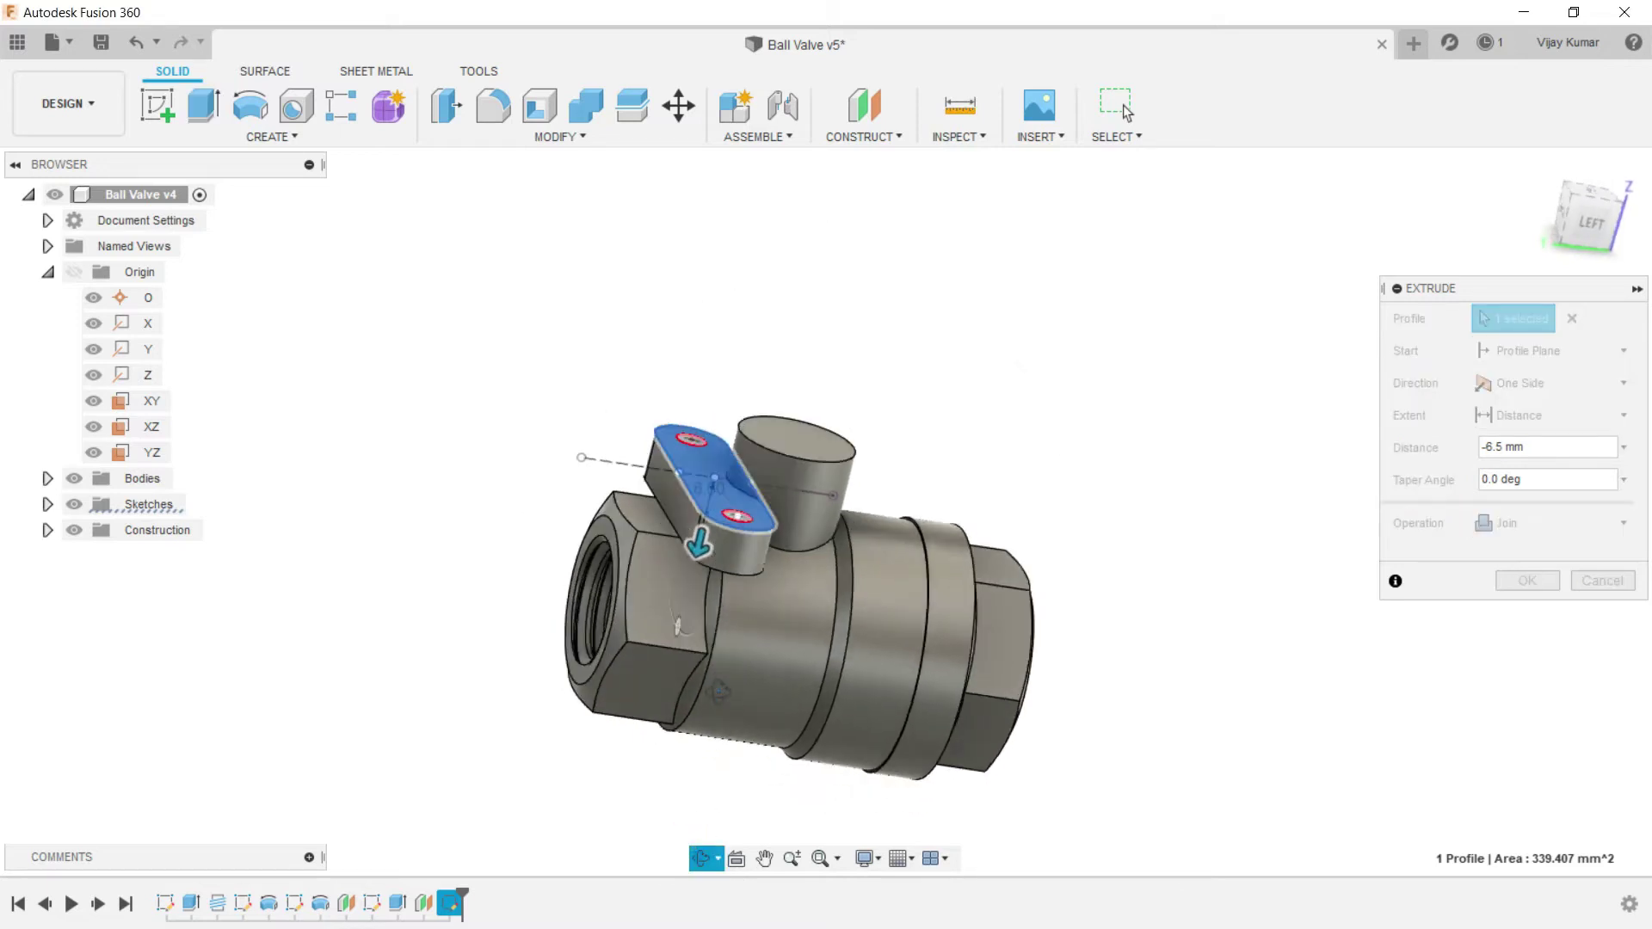
right_click(516, 384)
click(568, 380)
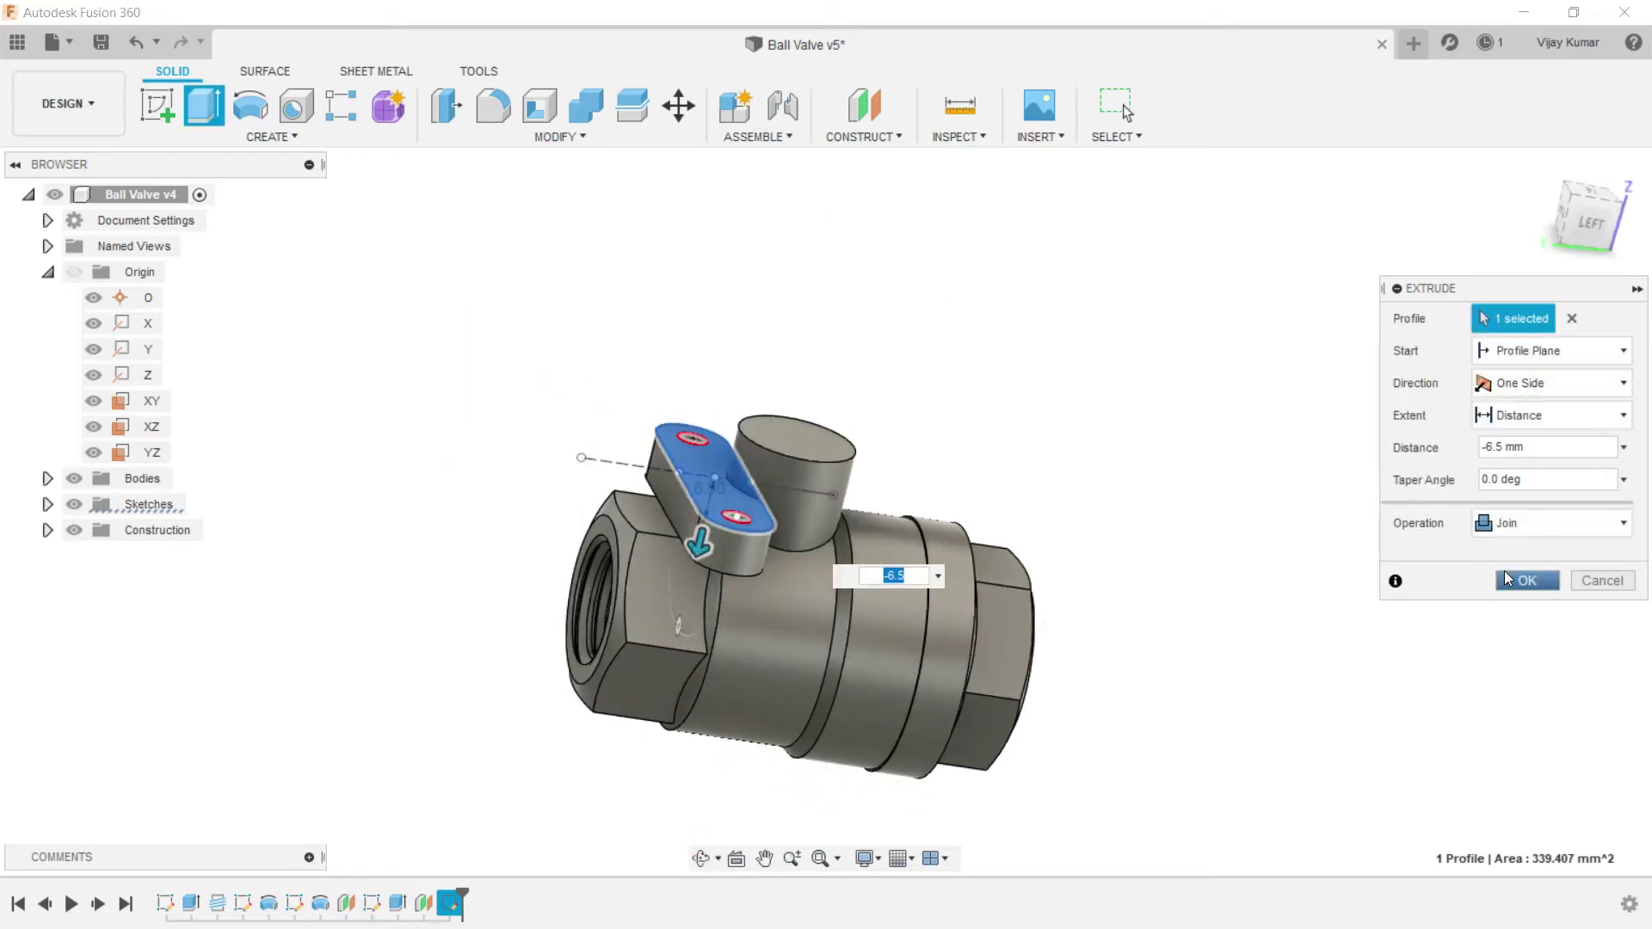
click(1507, 578)
Step: Chamfer the upper and lower outer edges of the two-hole lug by distance and angle, 1 mm at 45 degrees
scroll(1308, 516, down, 5)
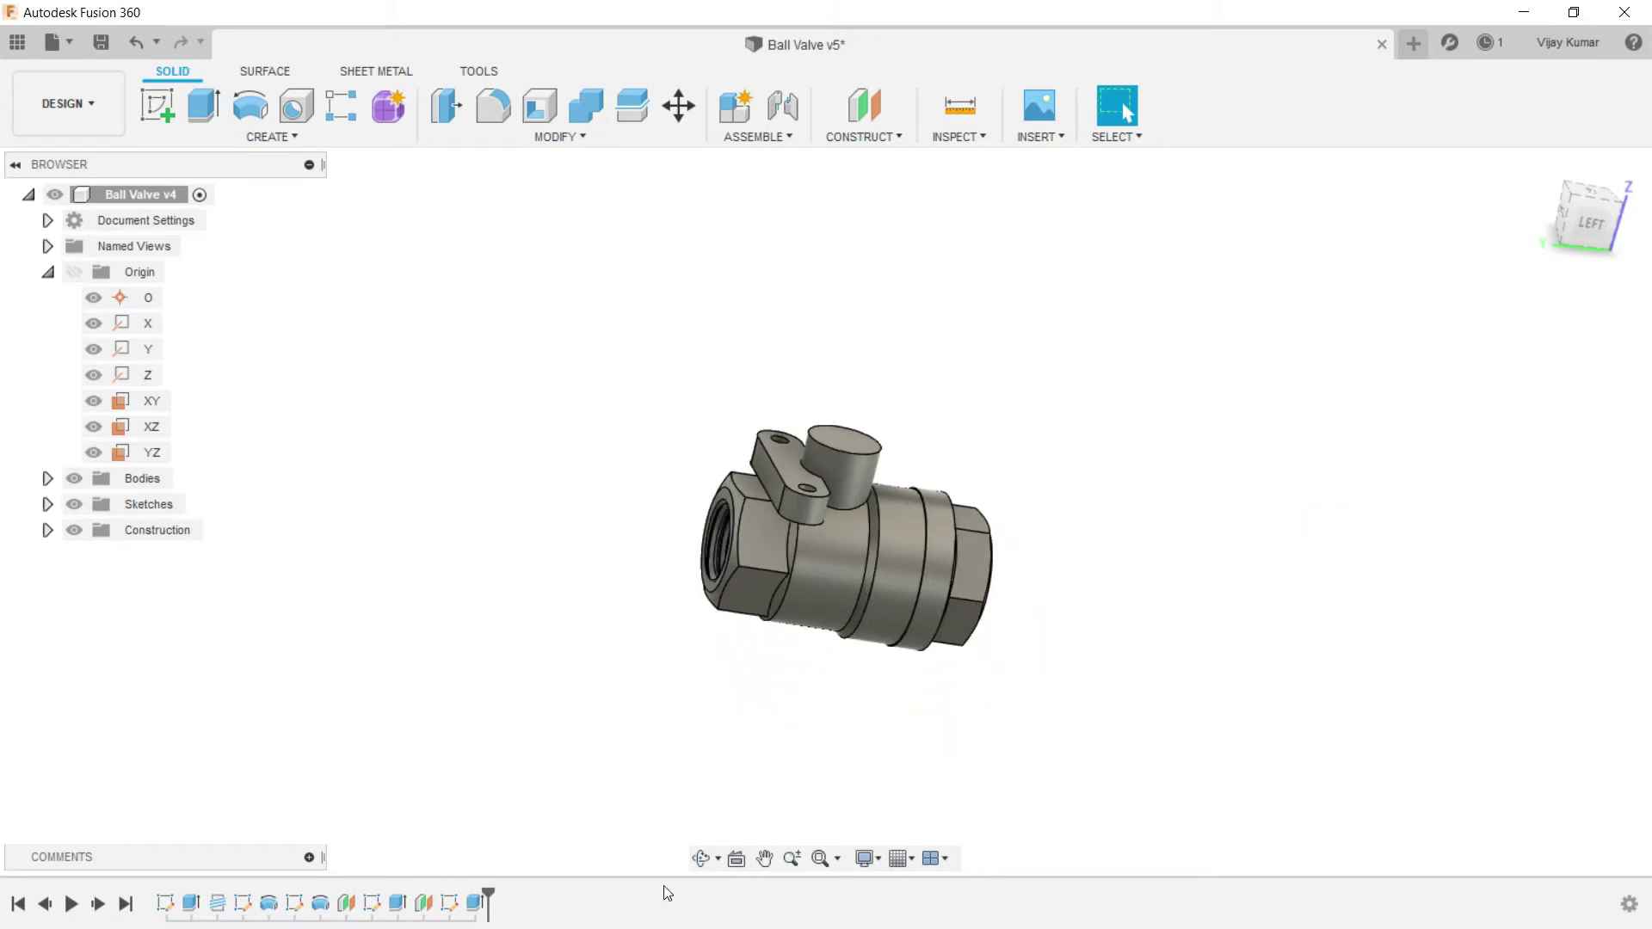
key(F6)
click(487, 136)
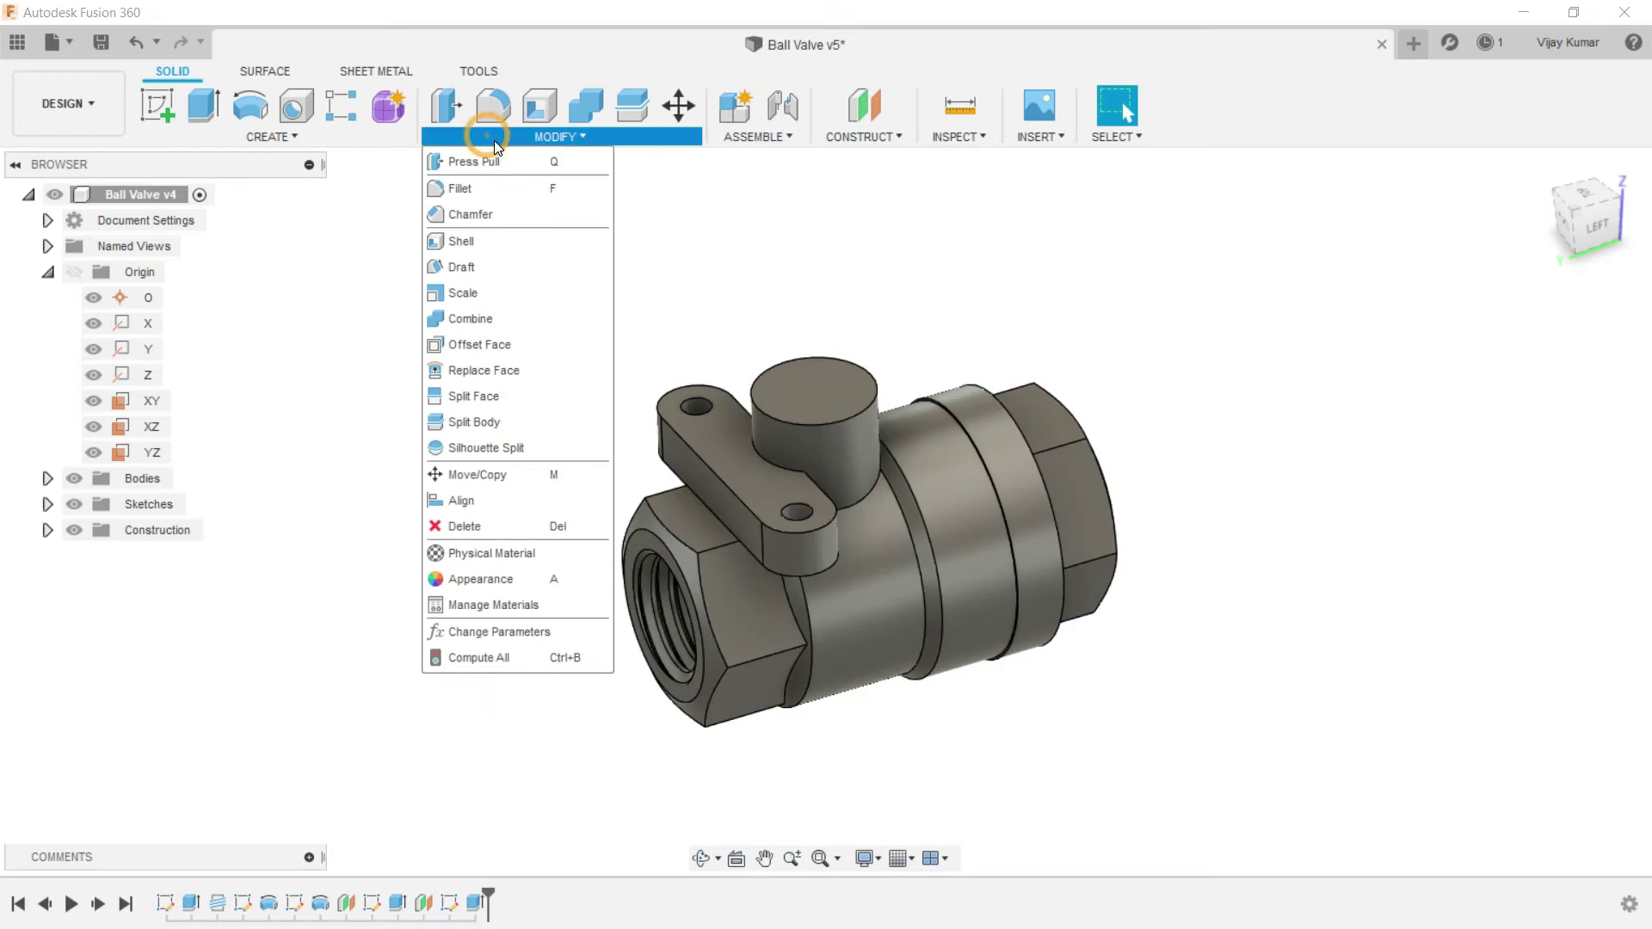
click(516, 215)
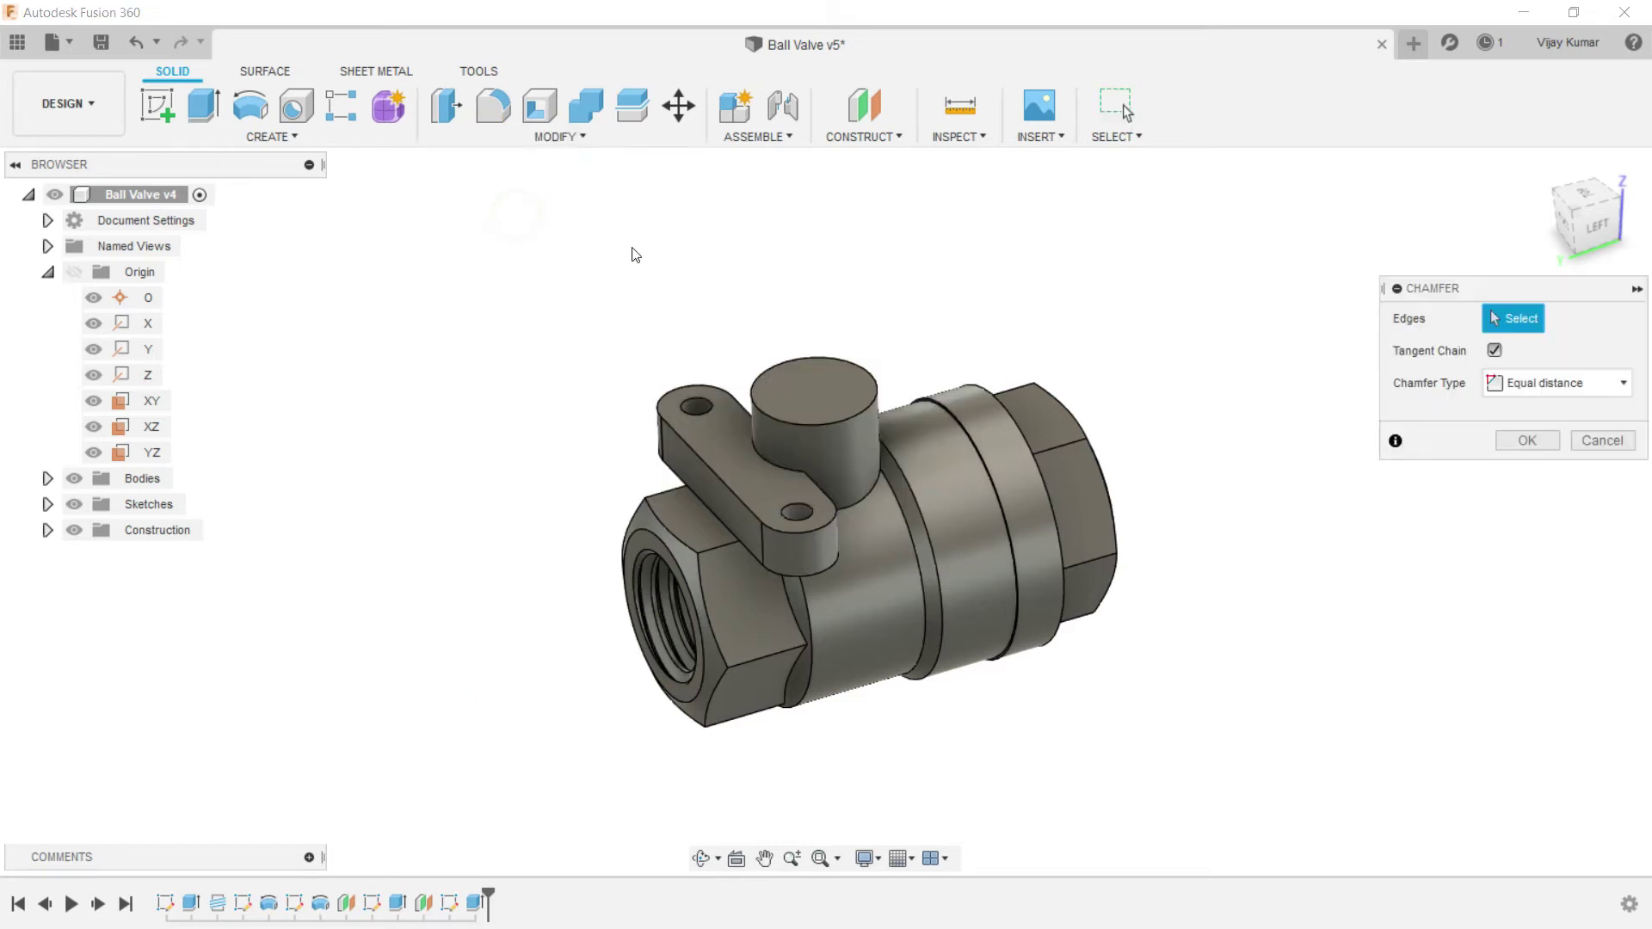
click(1518, 382)
click(1516, 464)
click(726, 483)
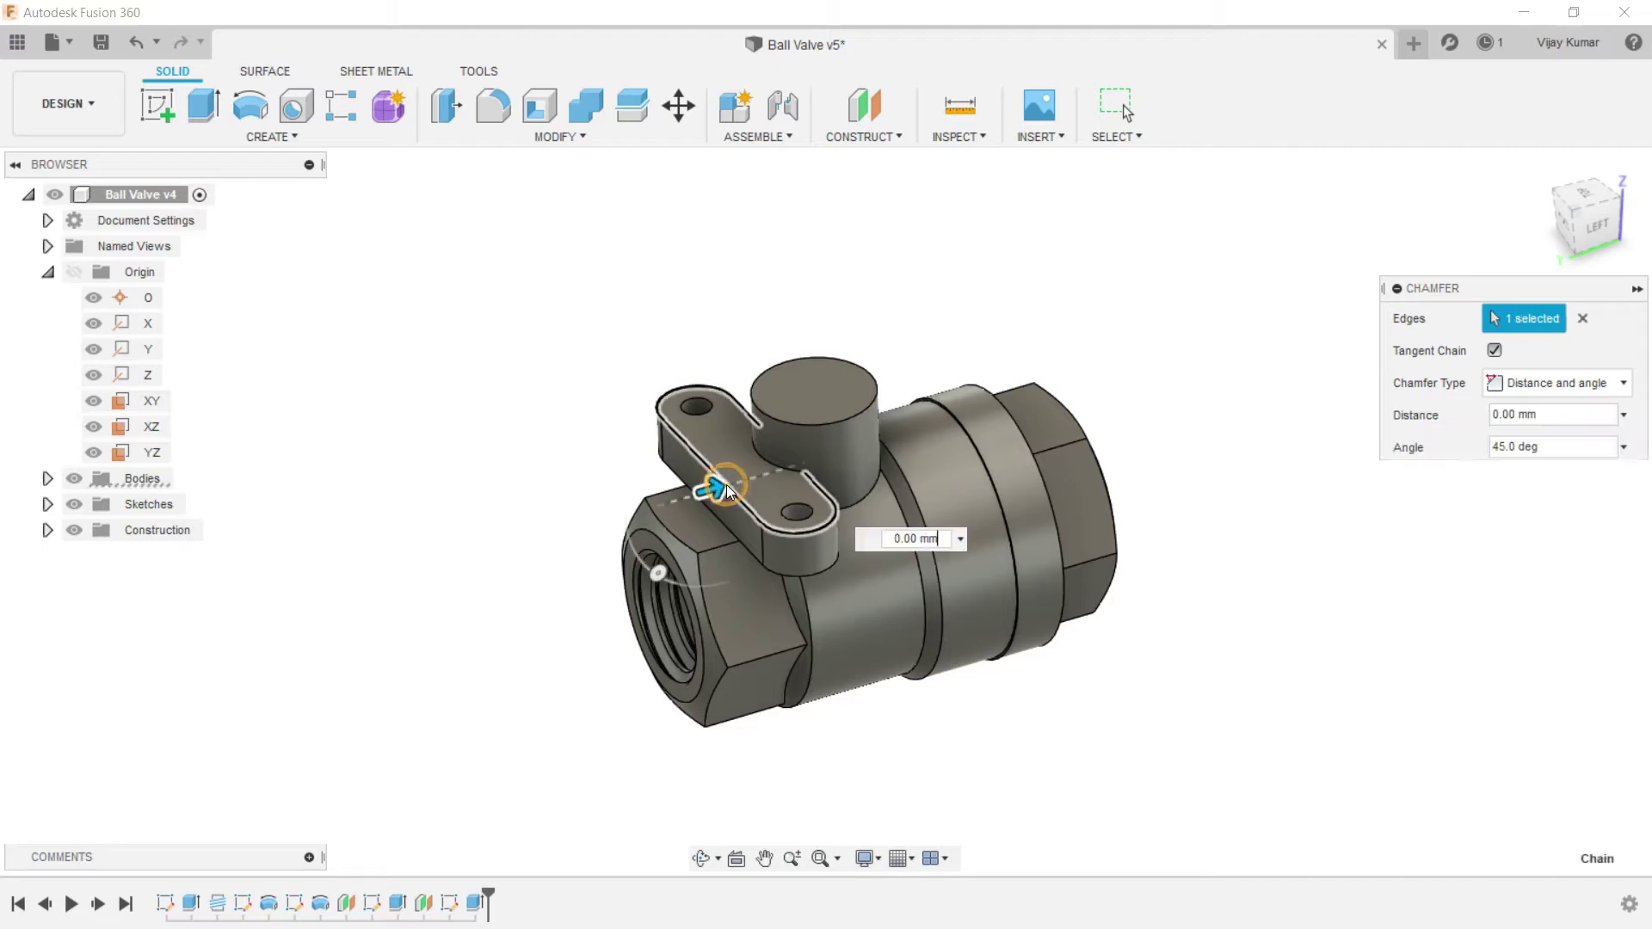
click(772, 572)
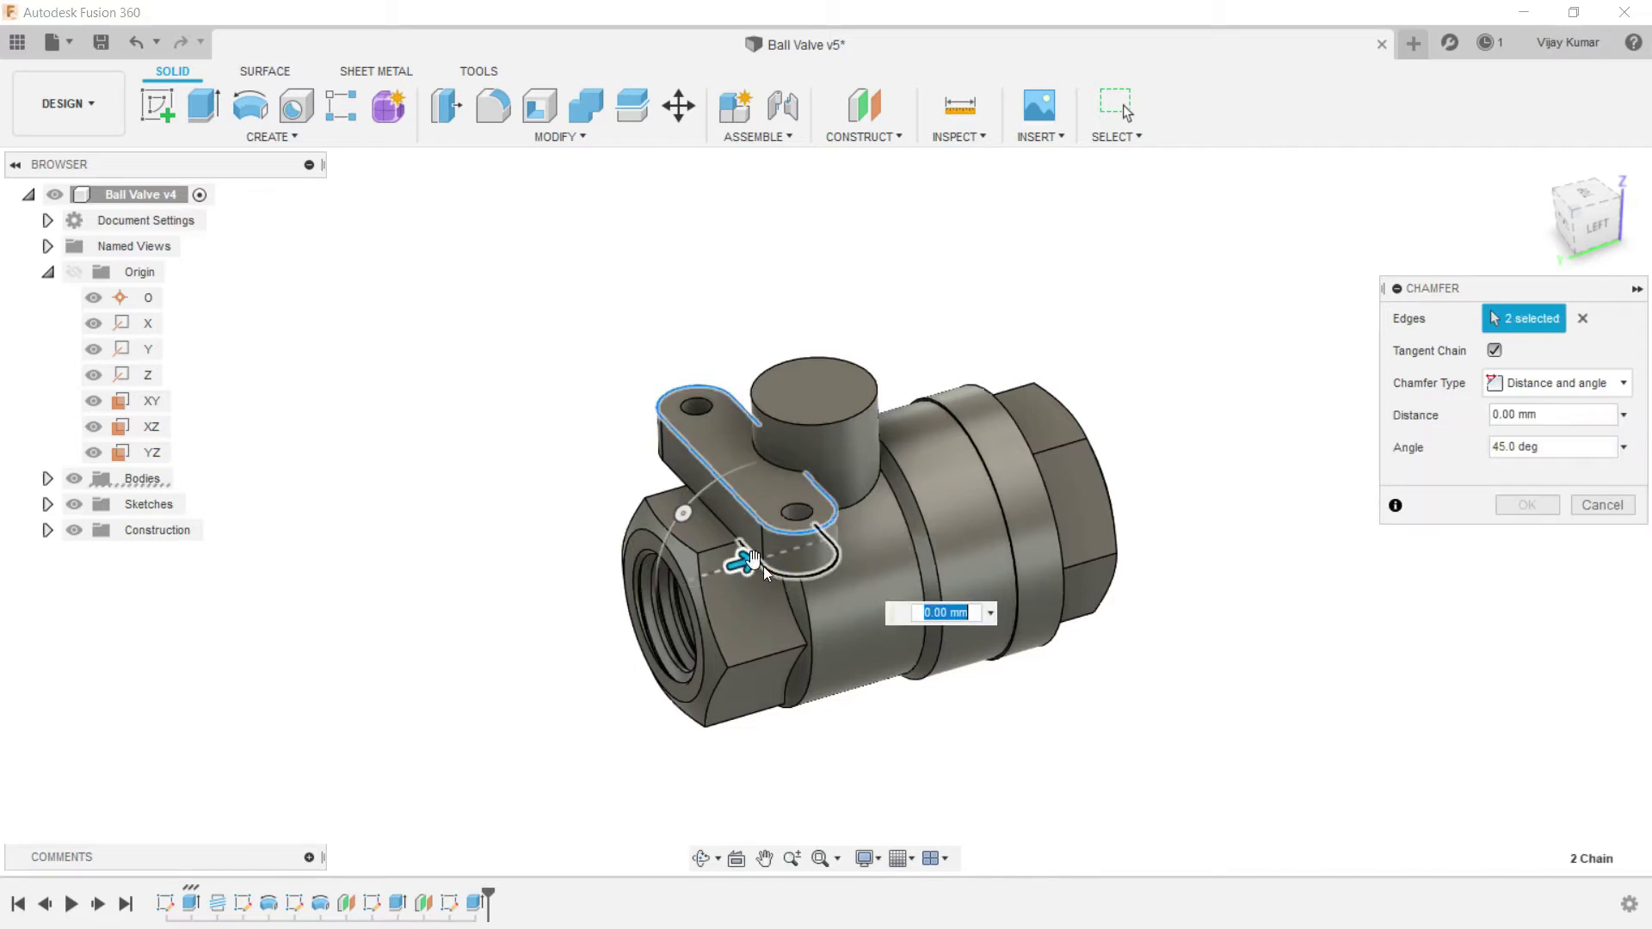
click(707, 514)
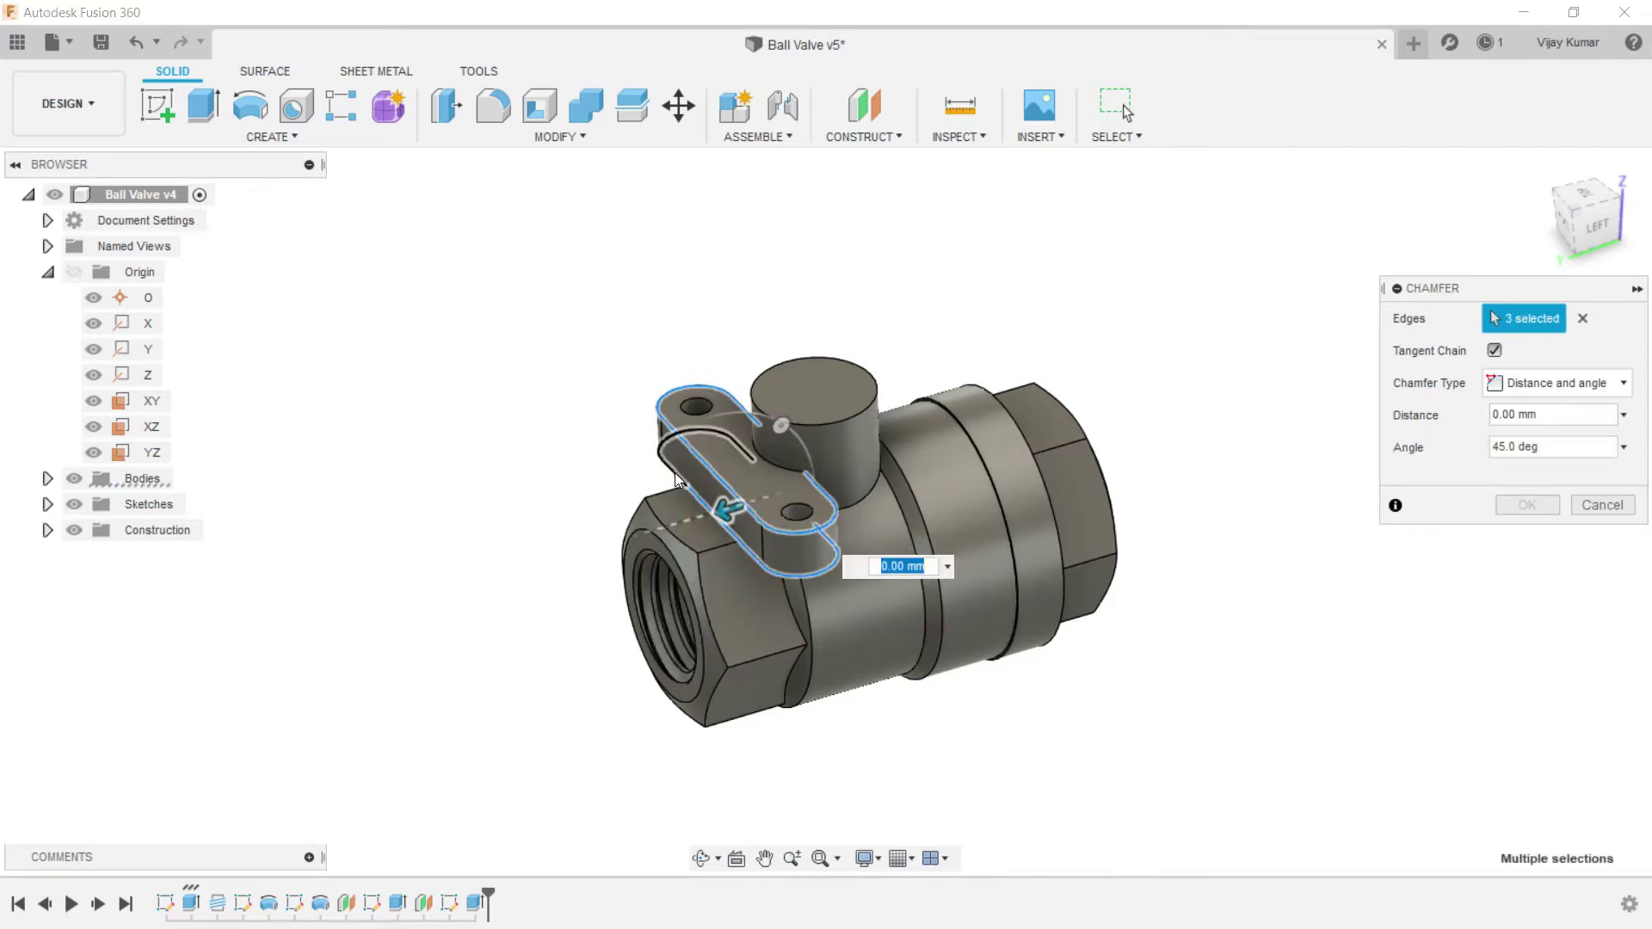
click(675, 473)
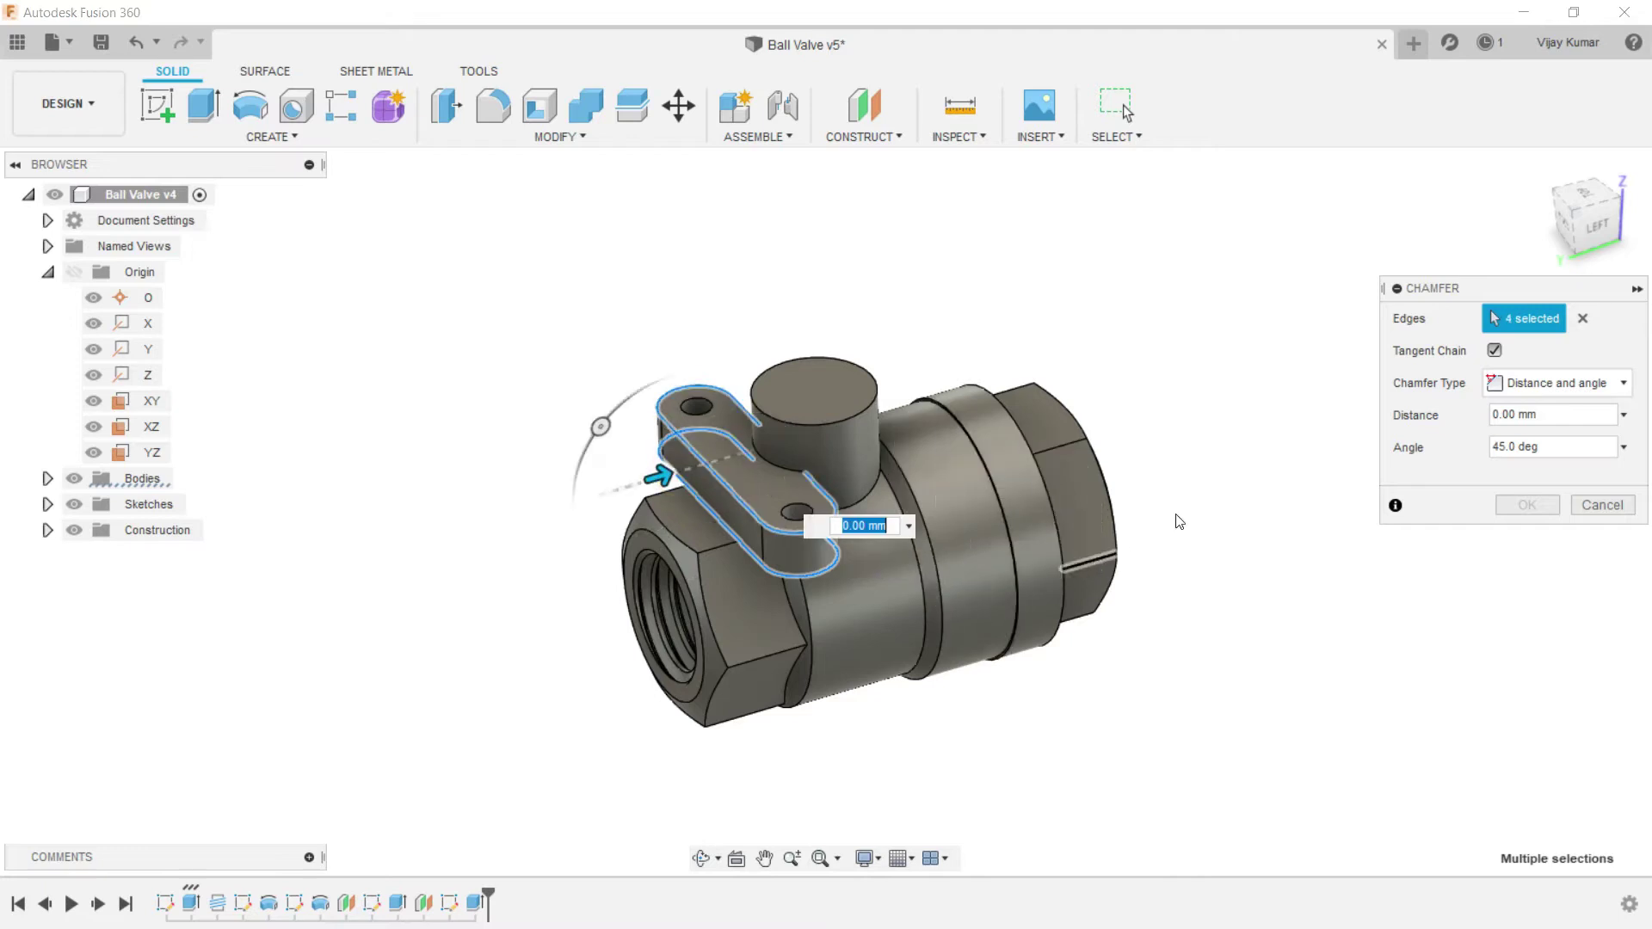
click(1540, 415)
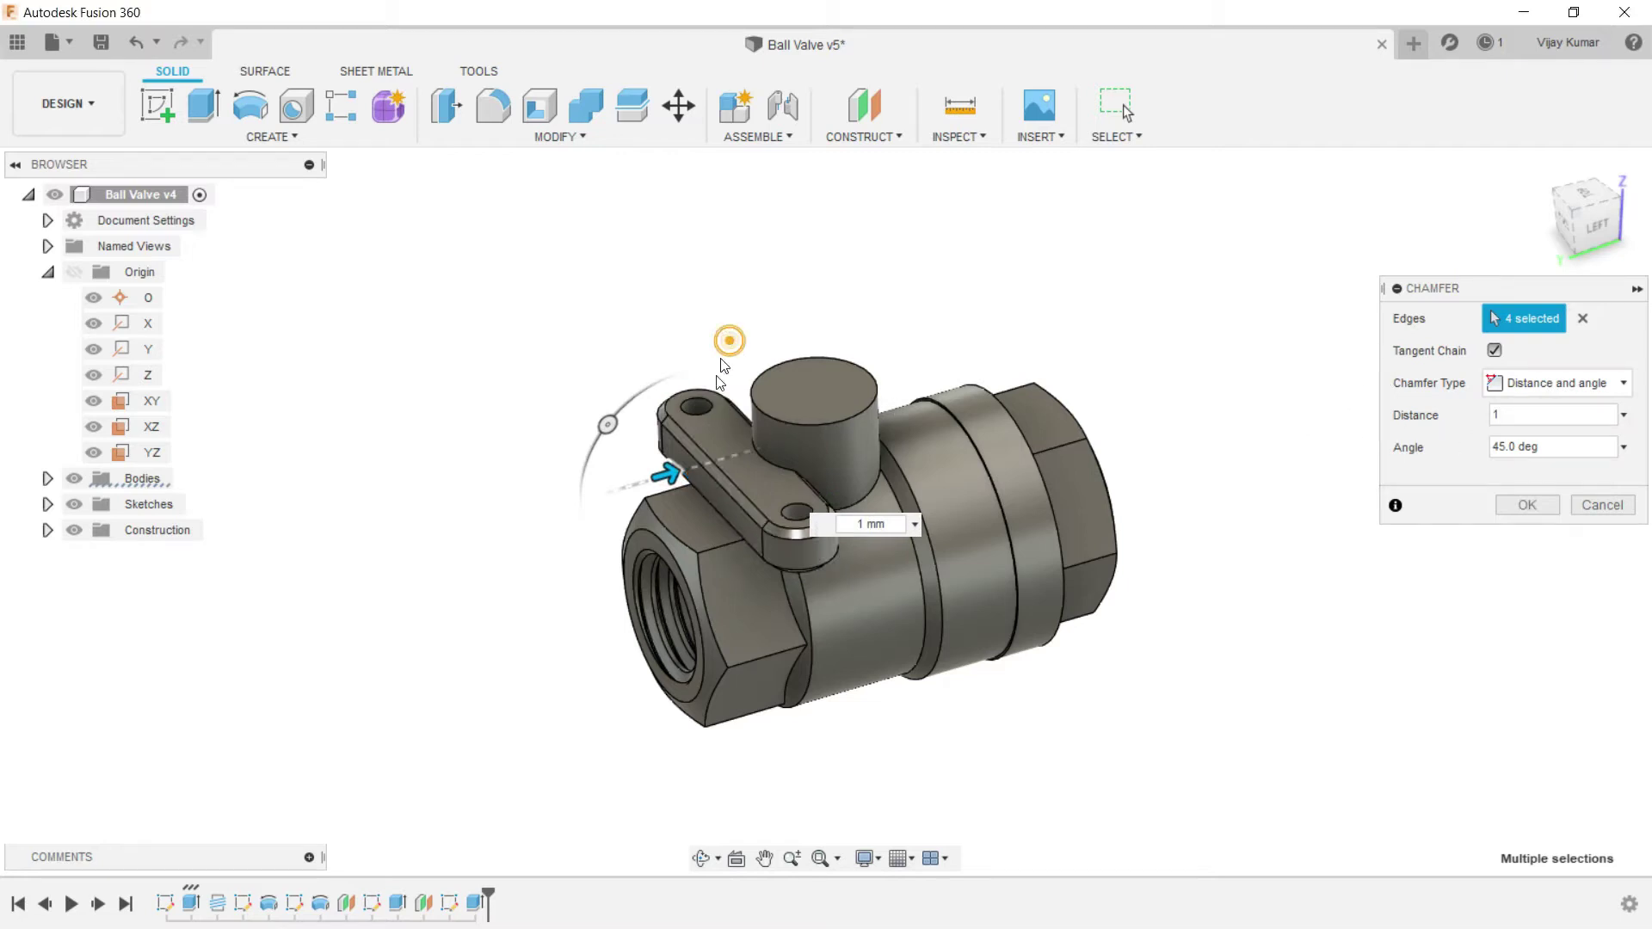
click(711, 414)
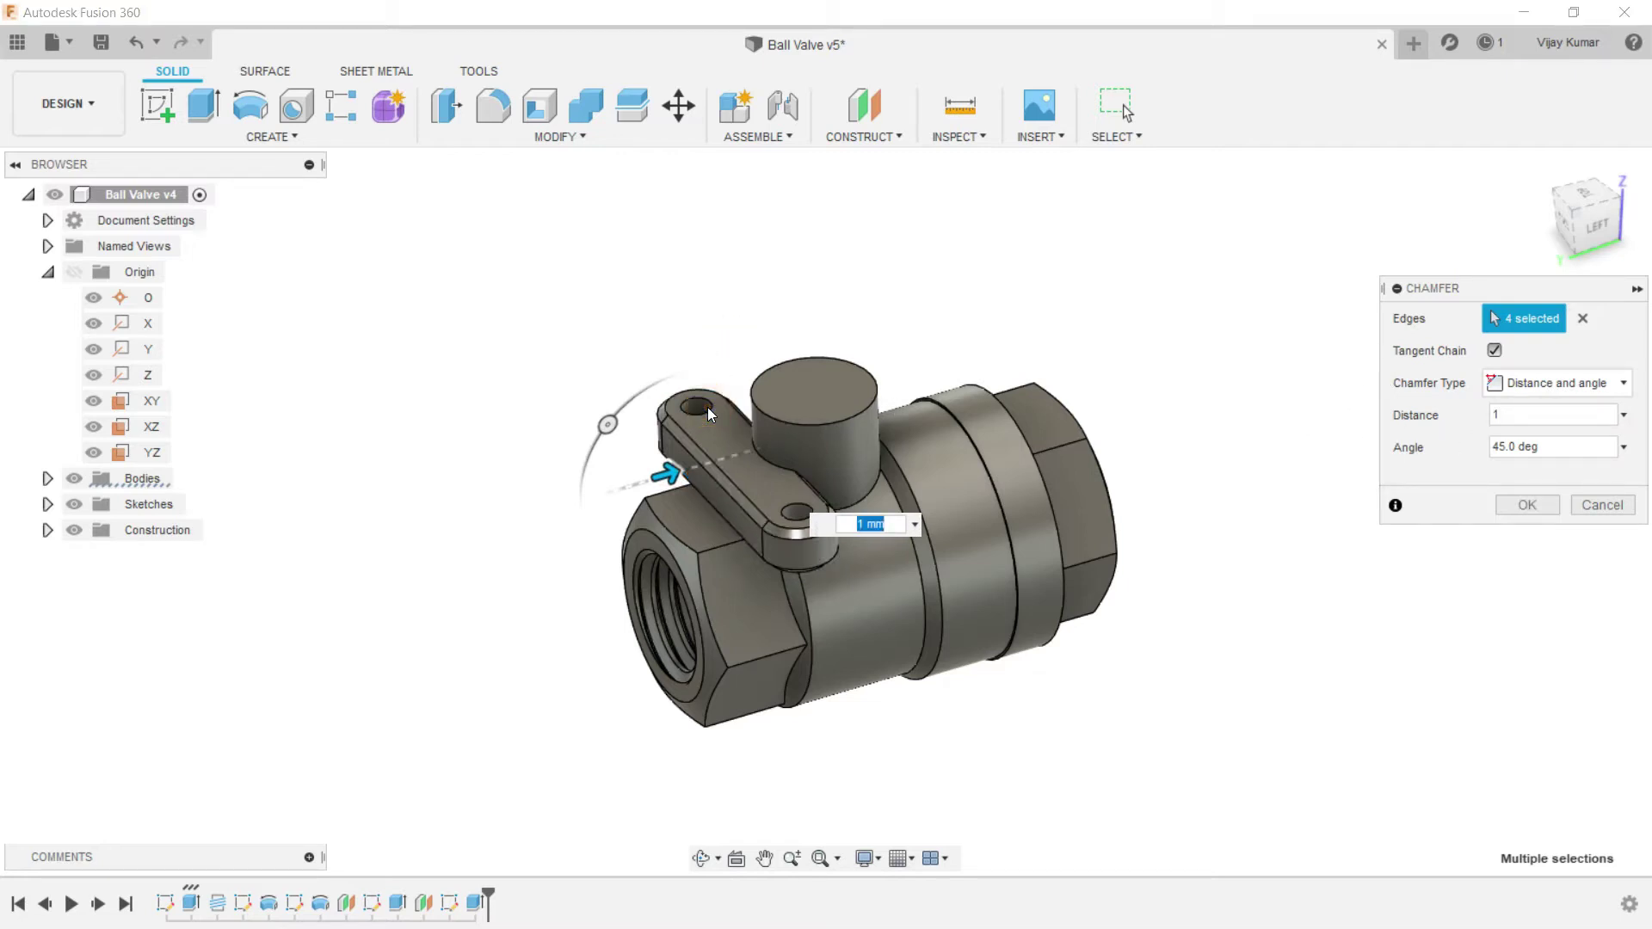
click(1526, 504)
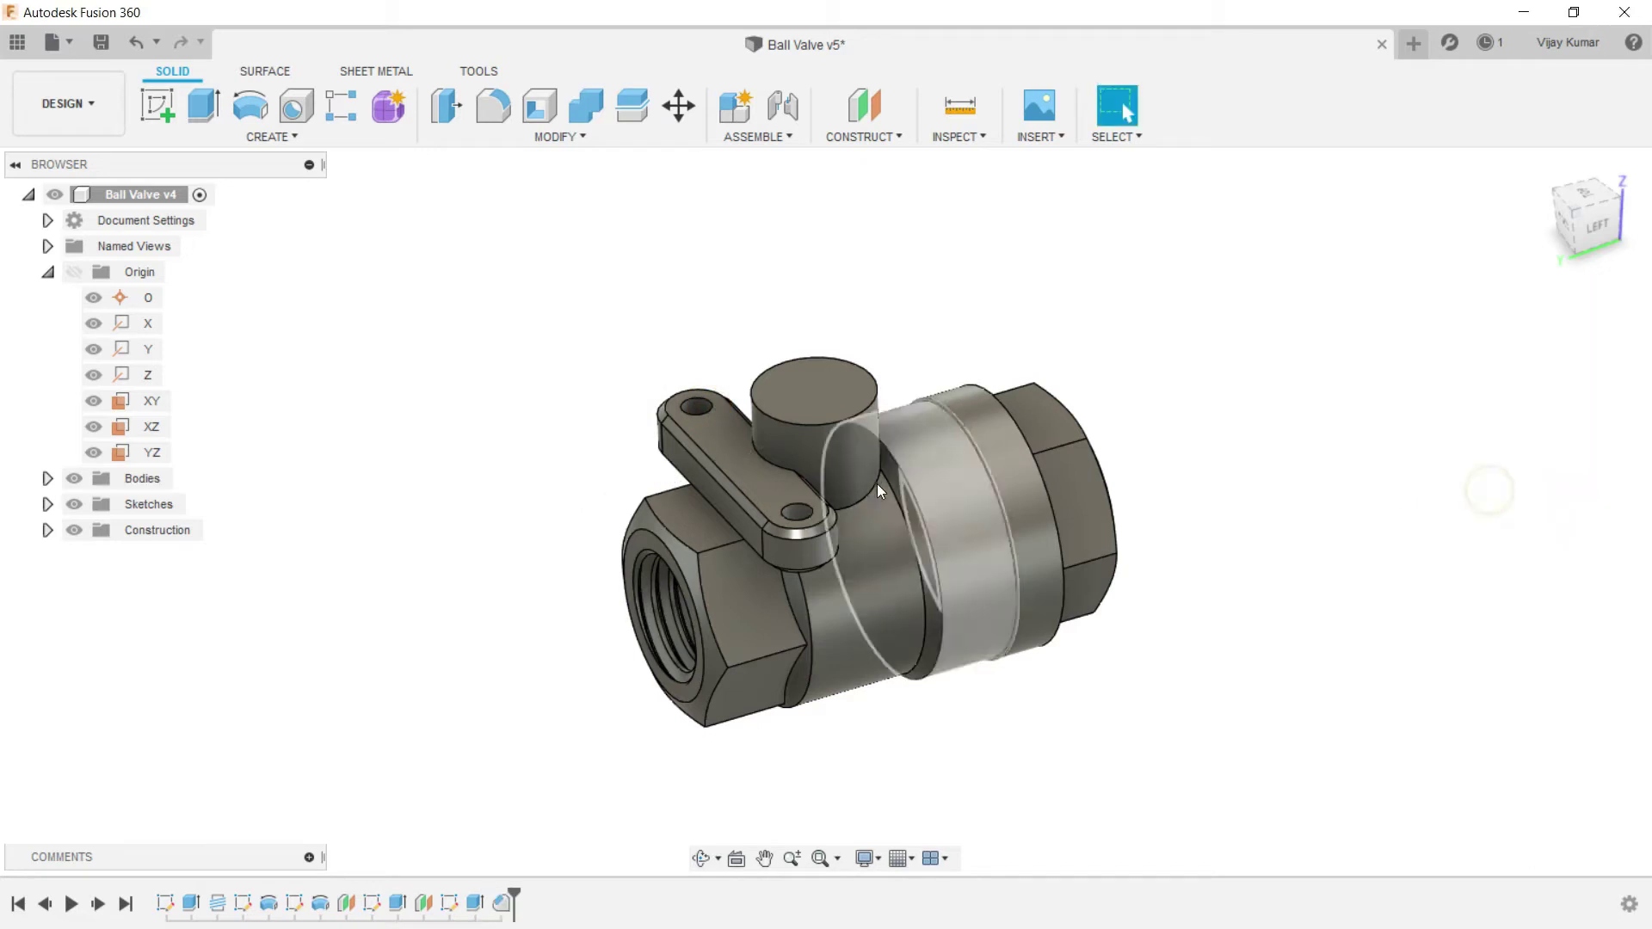
Step: Chamfer the top edges of the mounting lug's two holes by distance and angle, 1 mm at 45 degrees
scroll(785, 515, up, 2)
scroll(785, 515, up, 1)
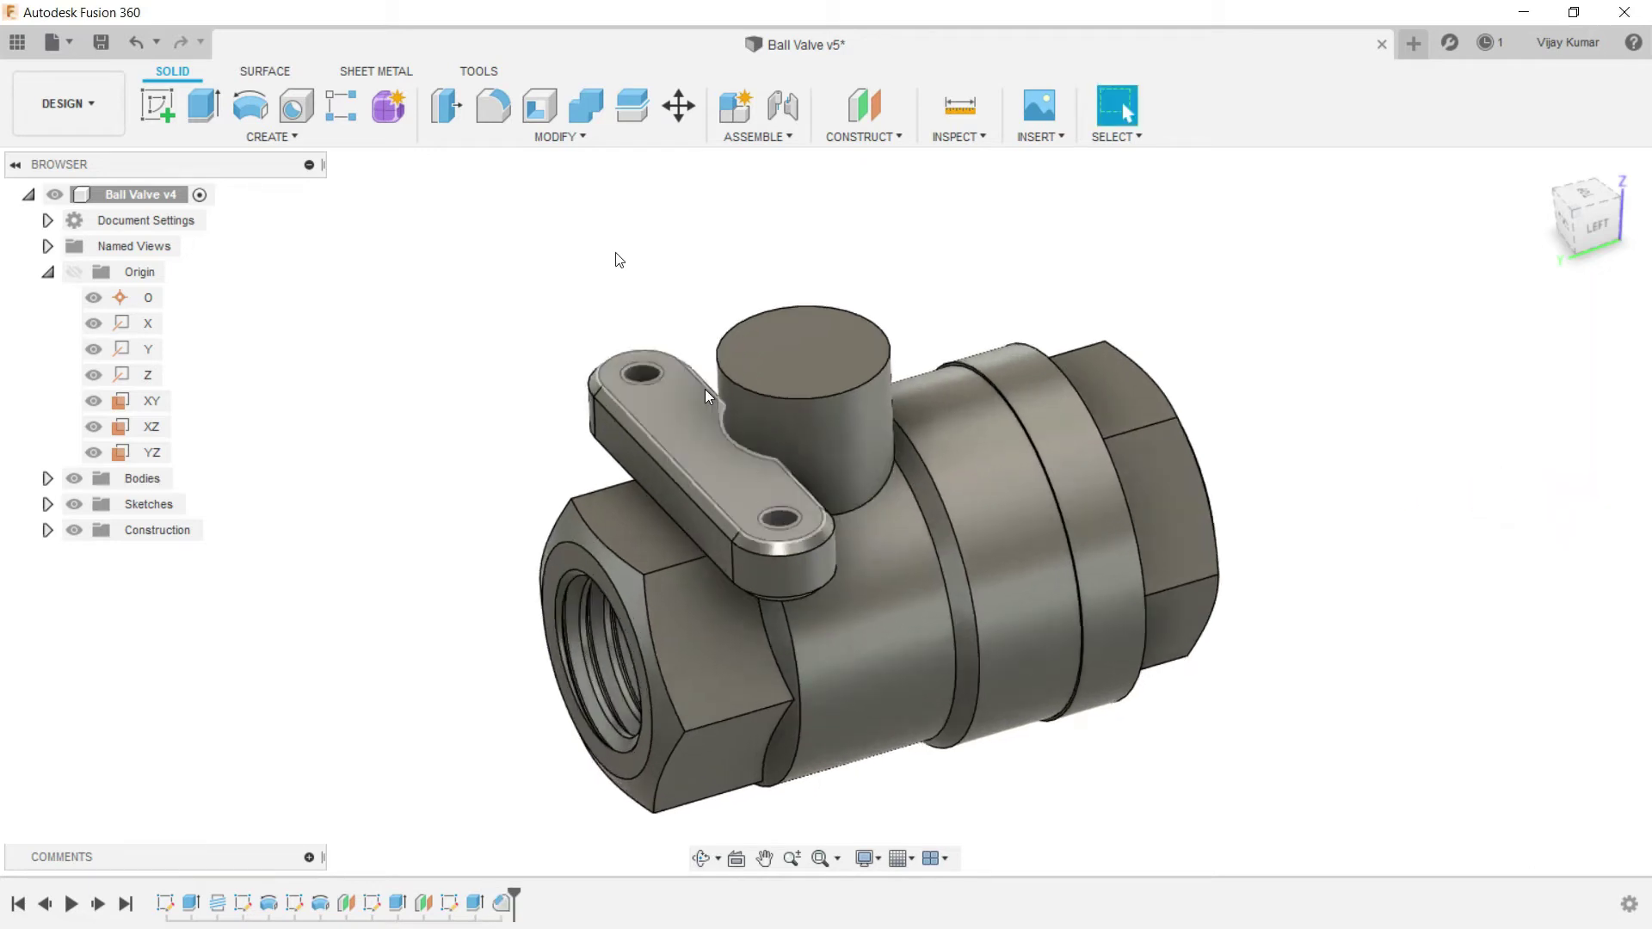
click(504, 148)
click(531, 141)
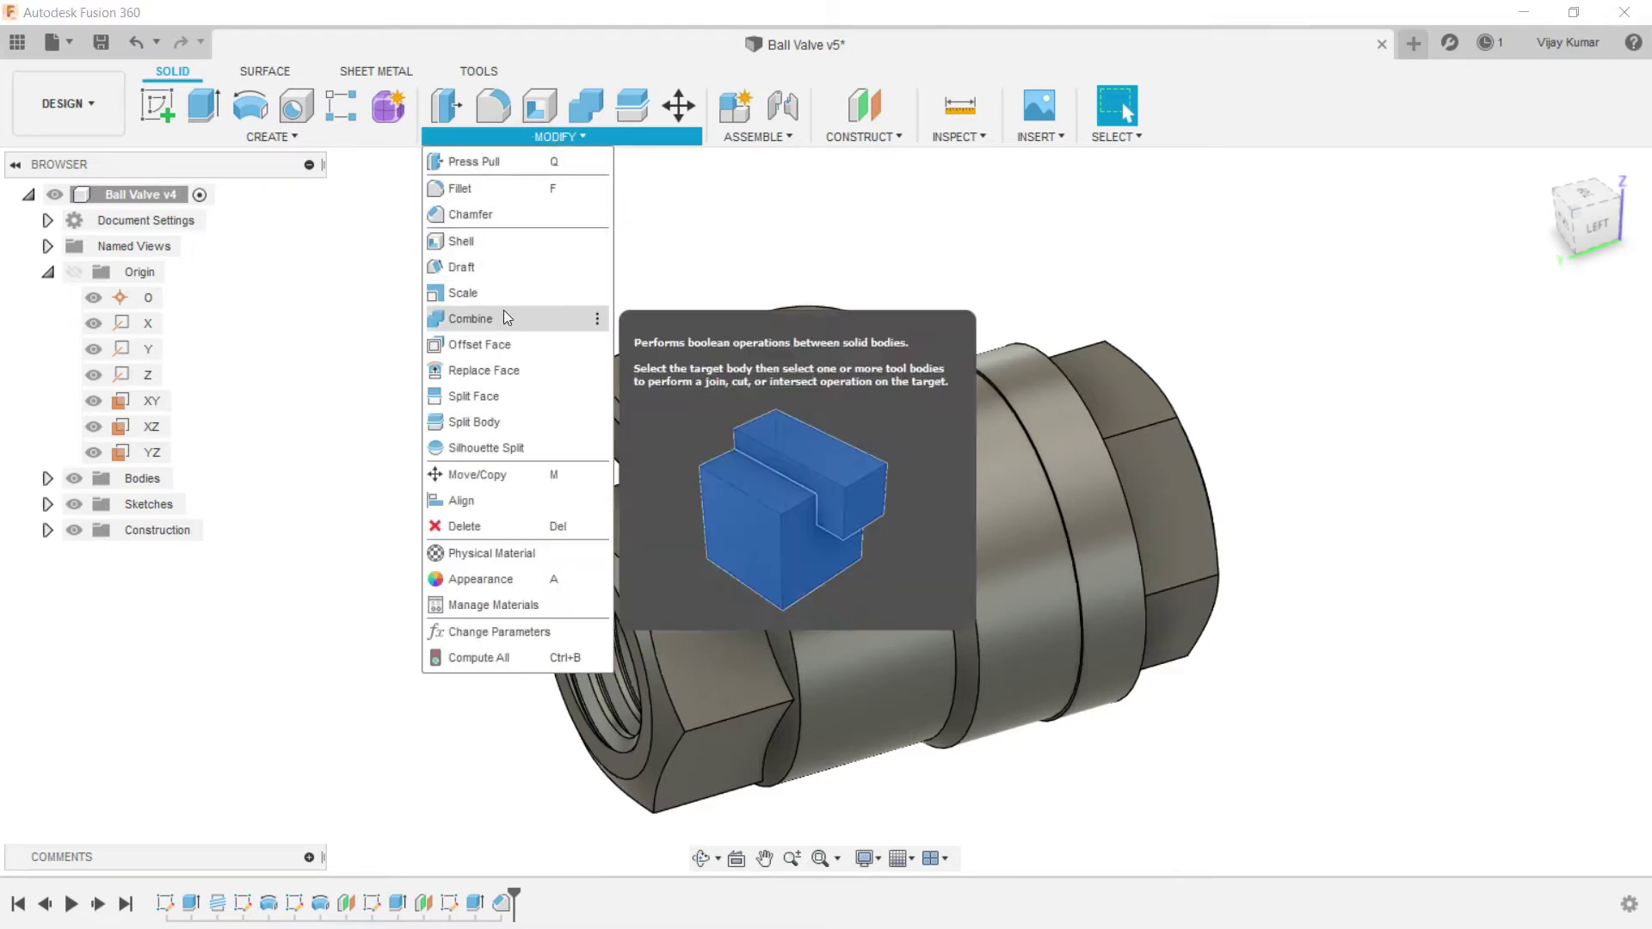
click(514, 214)
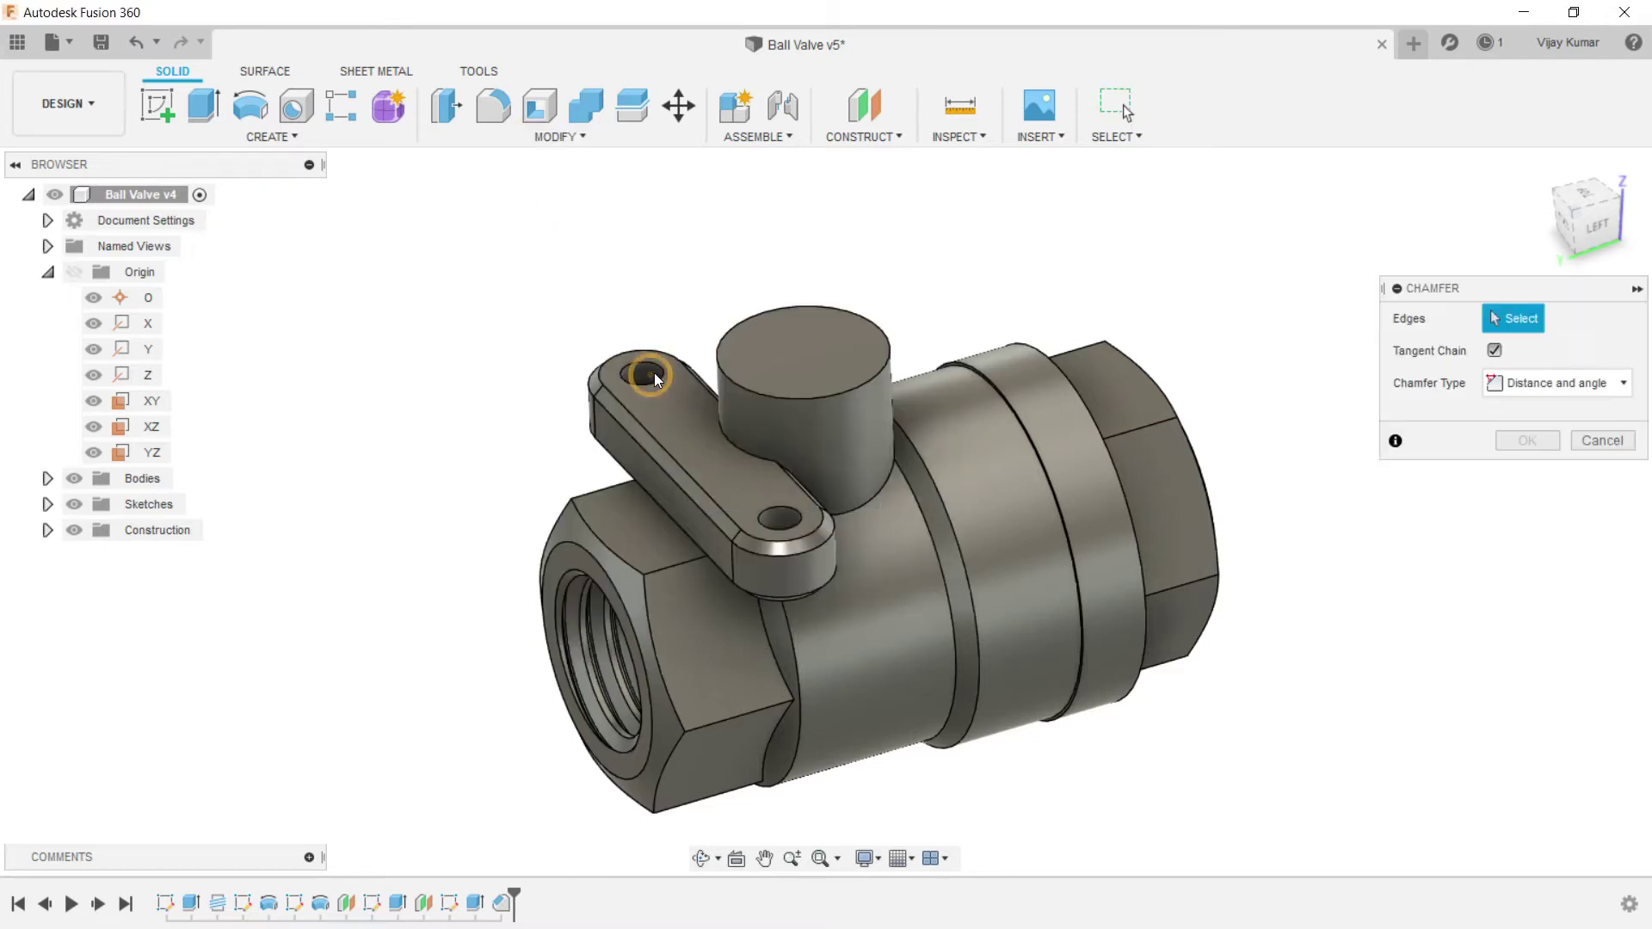
click(654, 372)
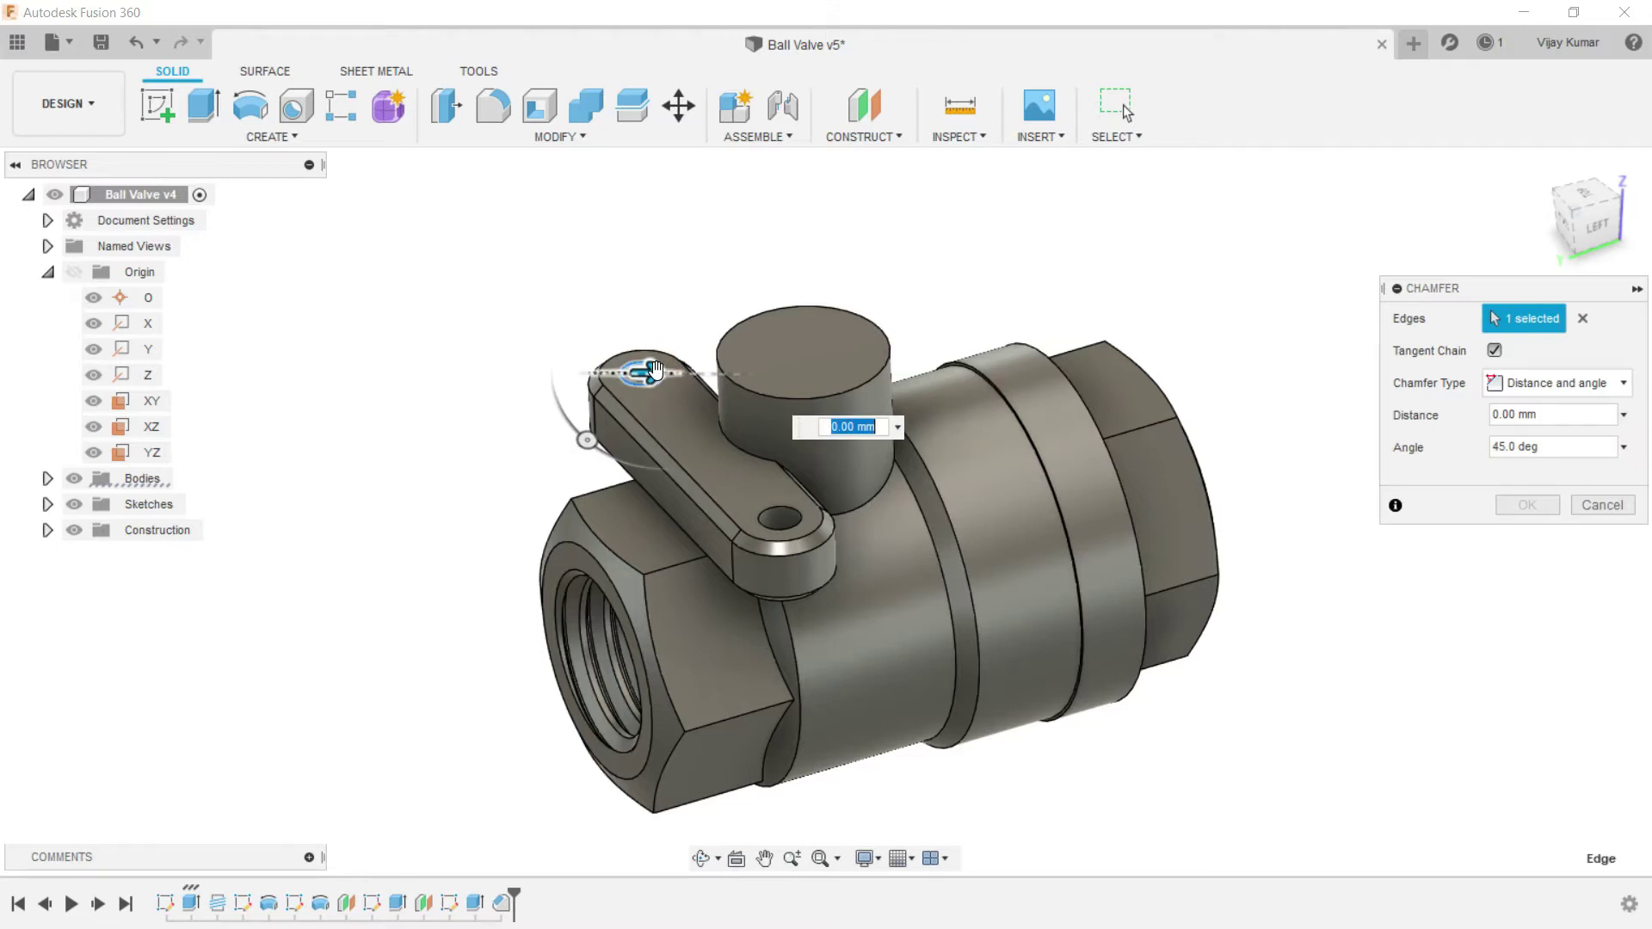
click(784, 509)
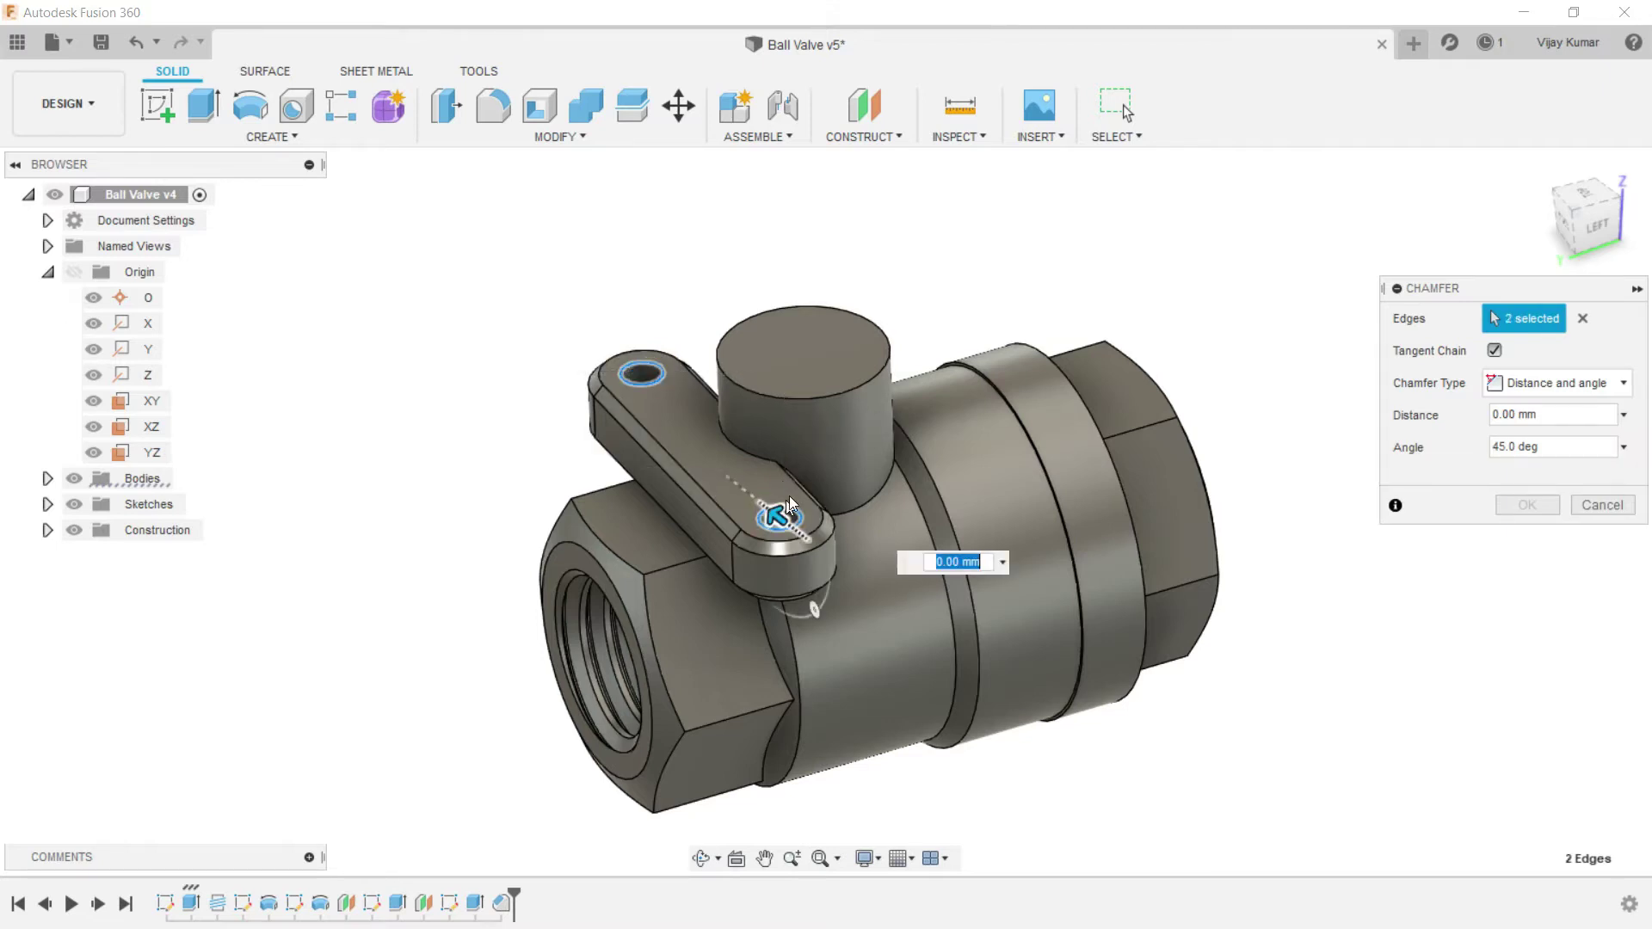
text(1)
key(Return)
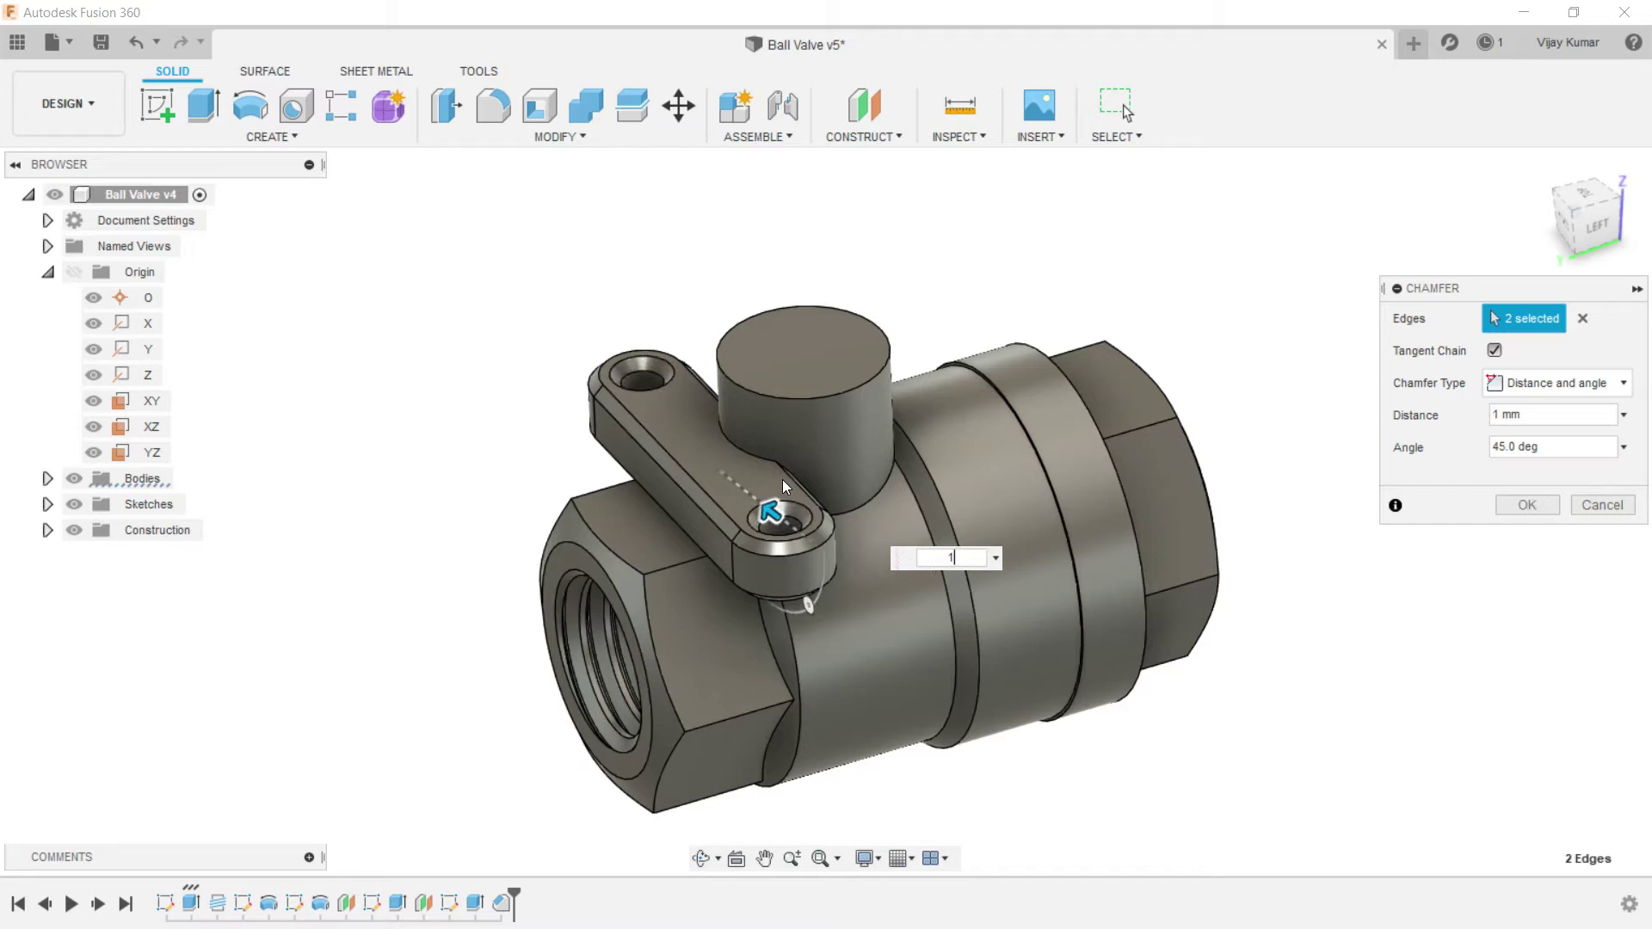
click(1540, 505)
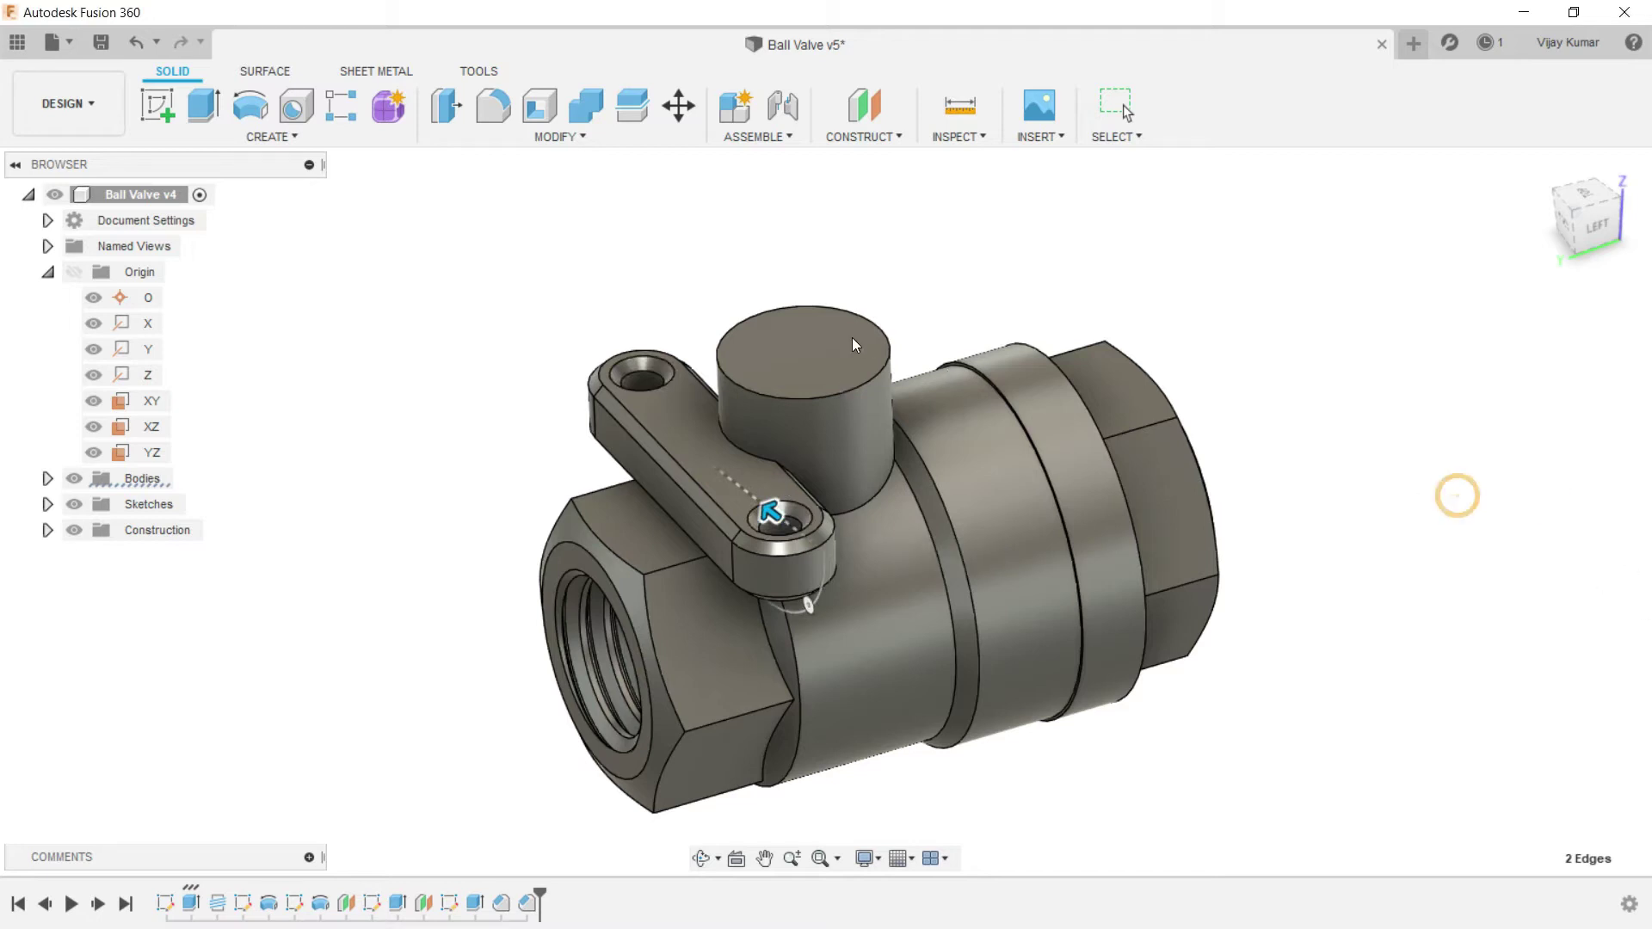
Step: Start a sketch on the top face of the cylindrical stem boss, oriented with the valve body lying horizontally
scroll(872, 338, down, 3)
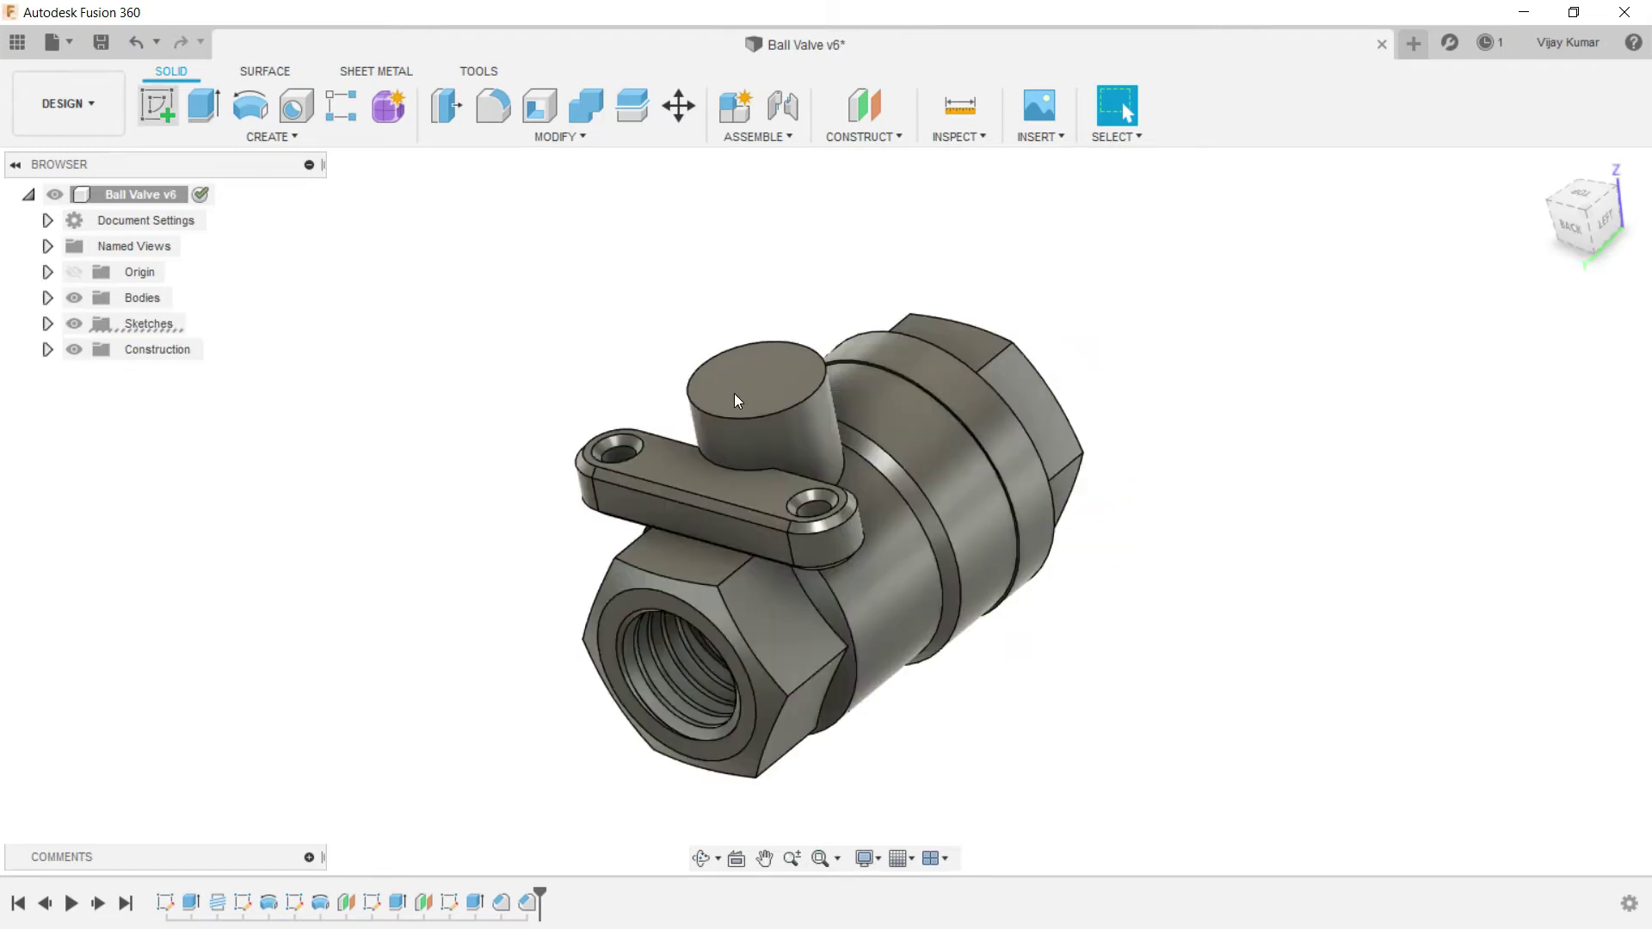
click(753, 384)
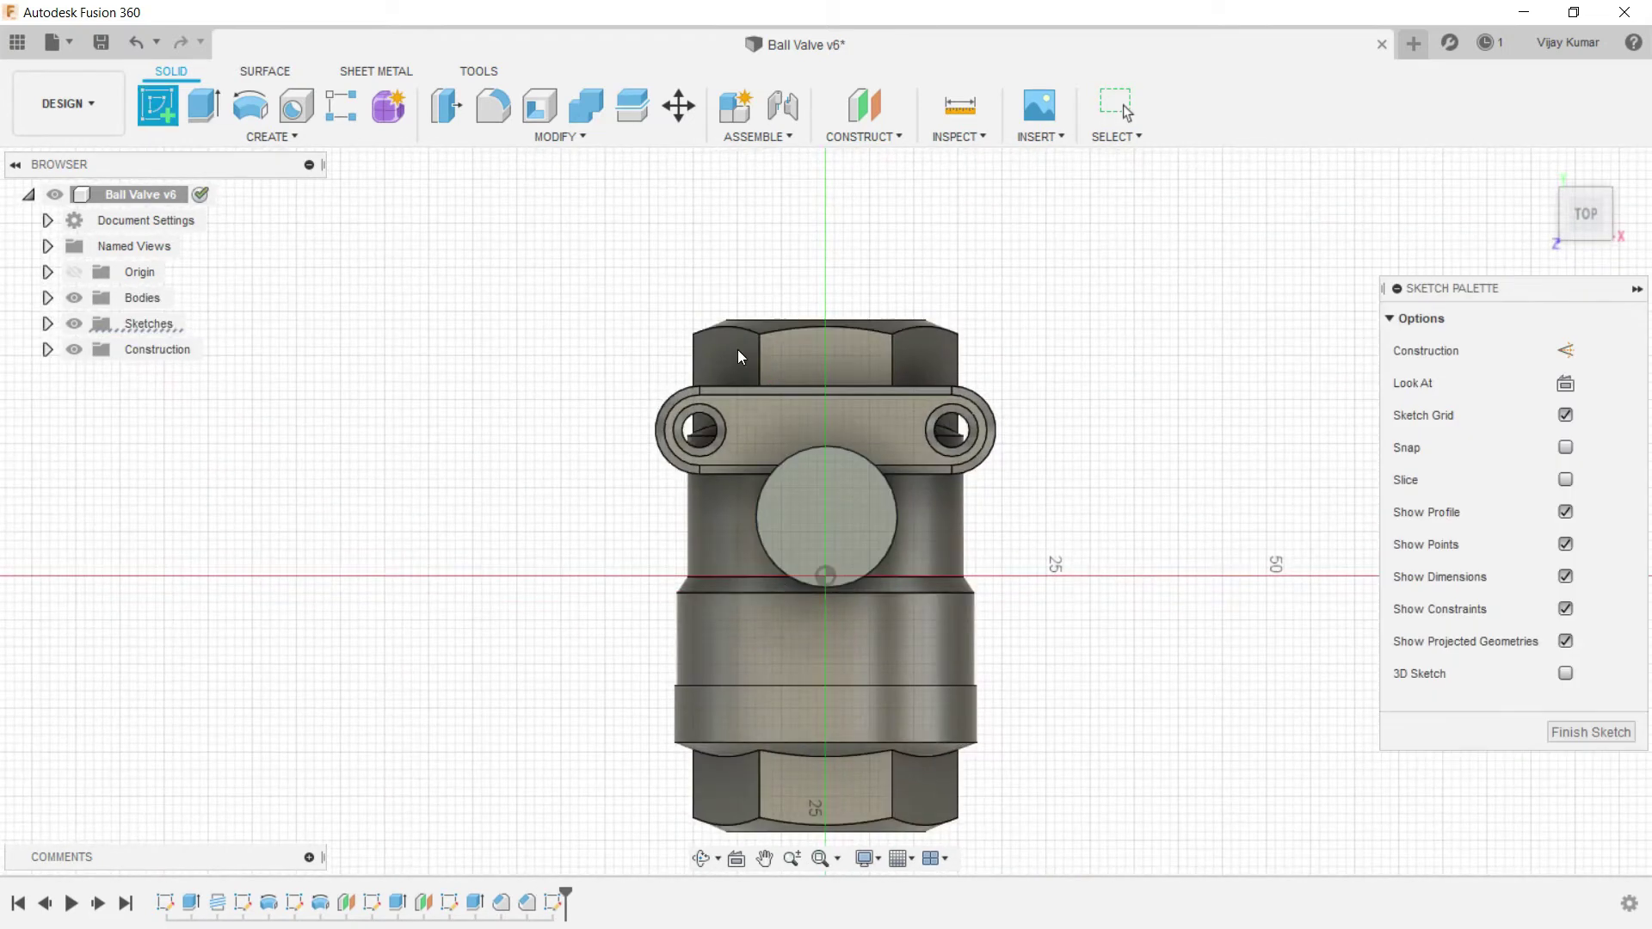
click(727, 856)
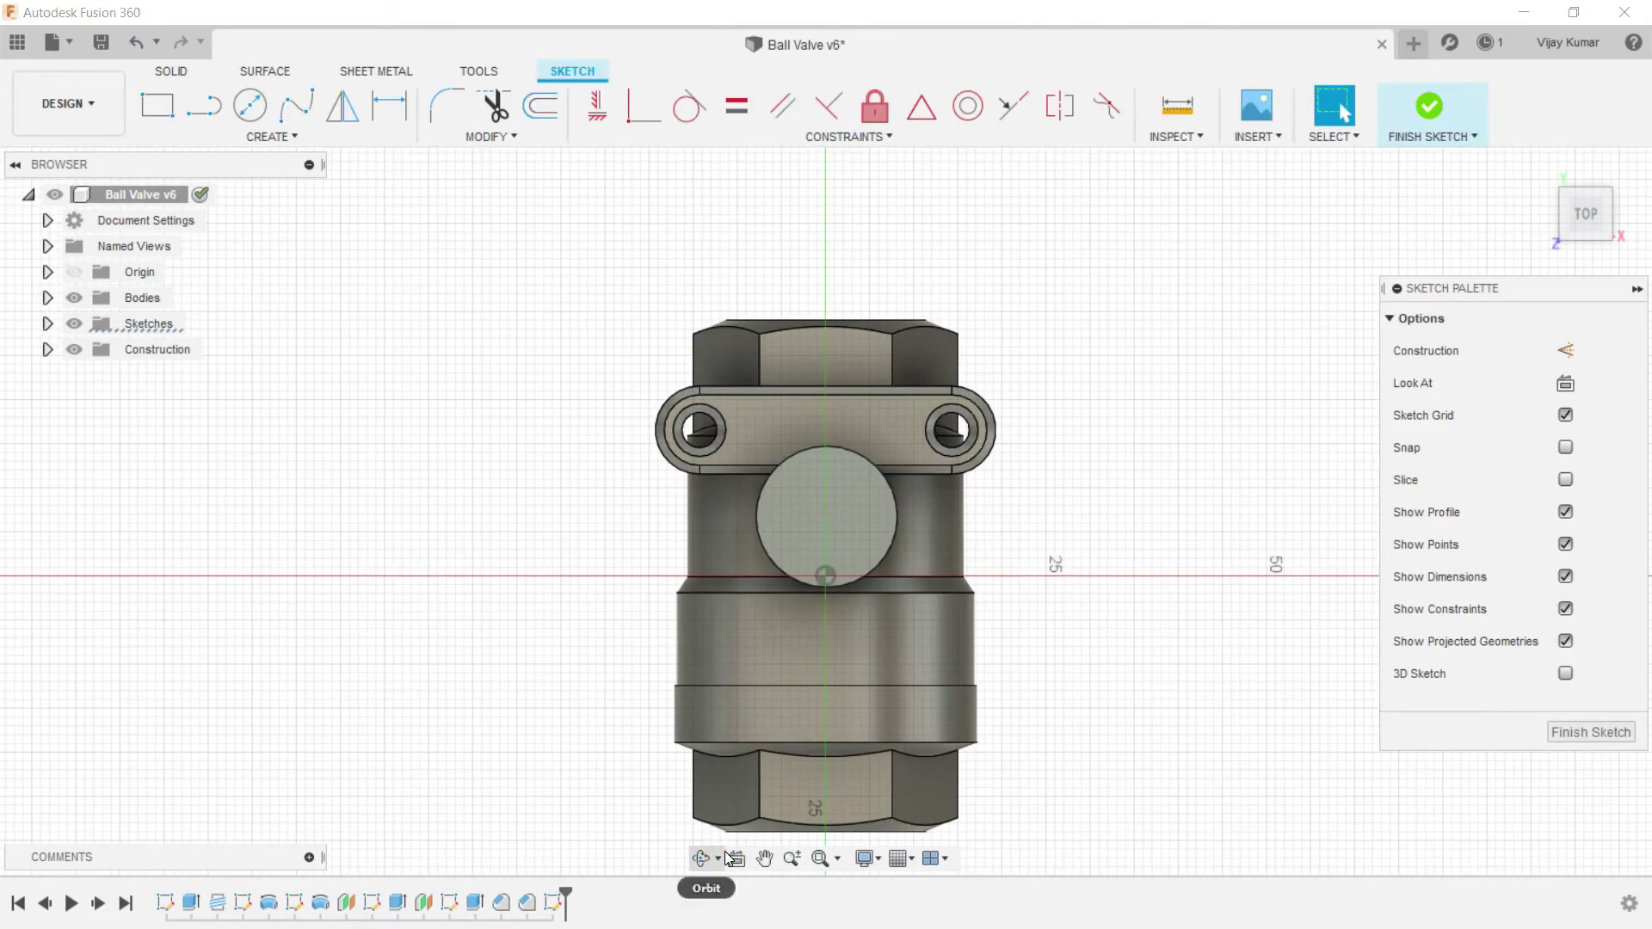
click(717, 857)
click(730, 824)
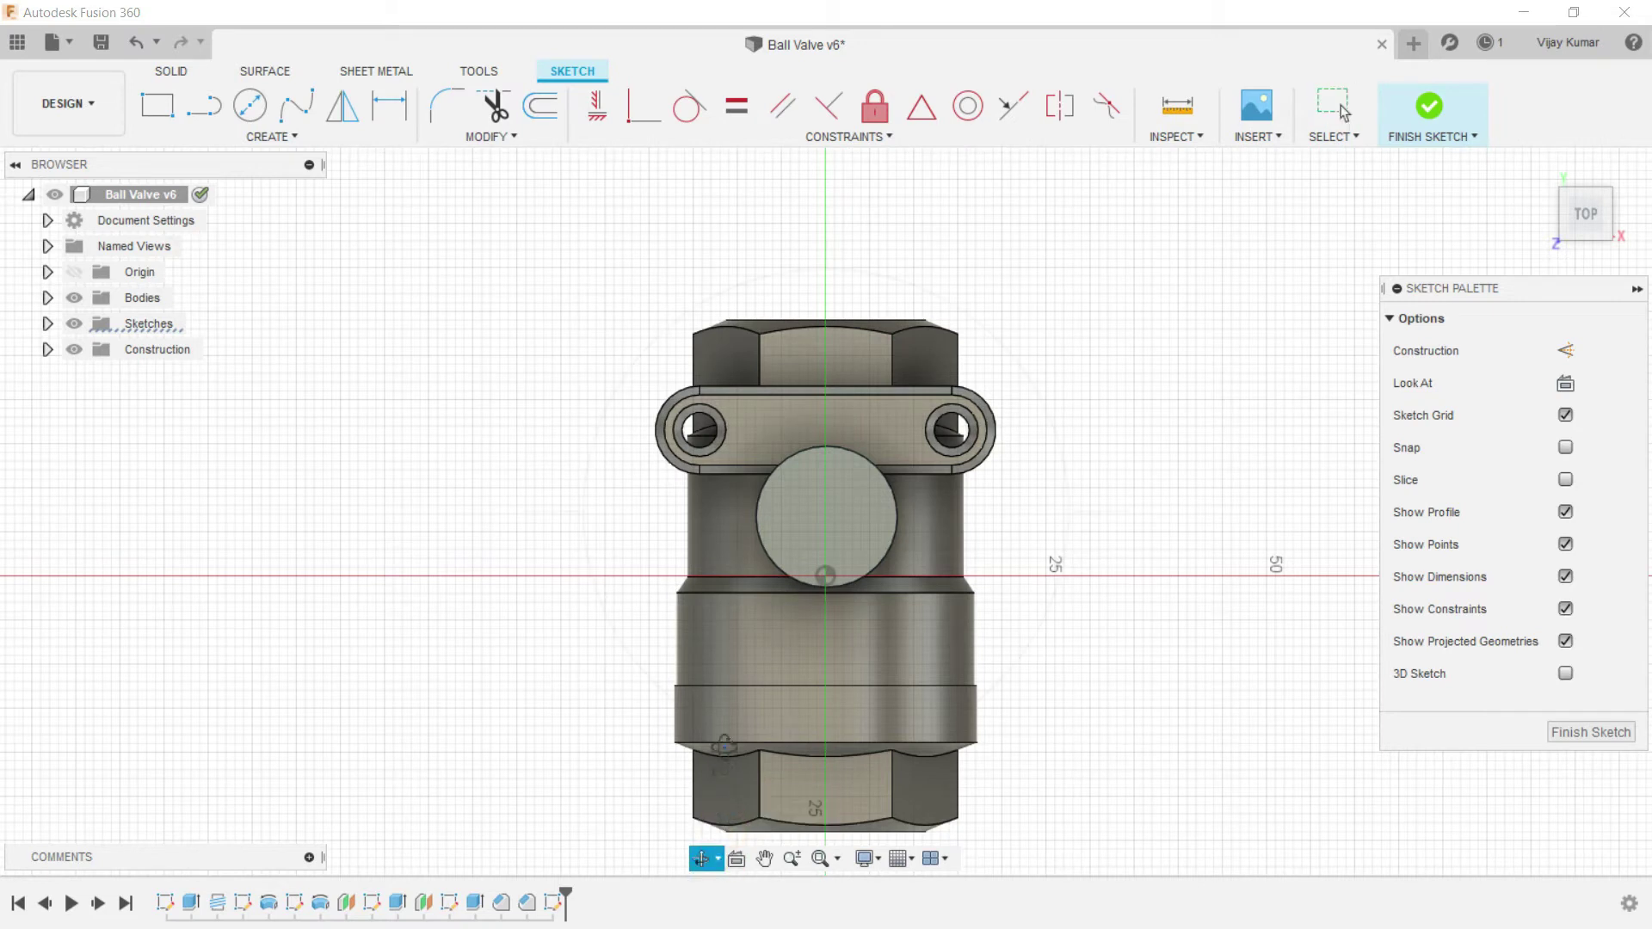
mouse_move(722, 744)
mouse_down()
mouse_move(1064, 587)
mouse_move(1057, 611)
mouse_up()
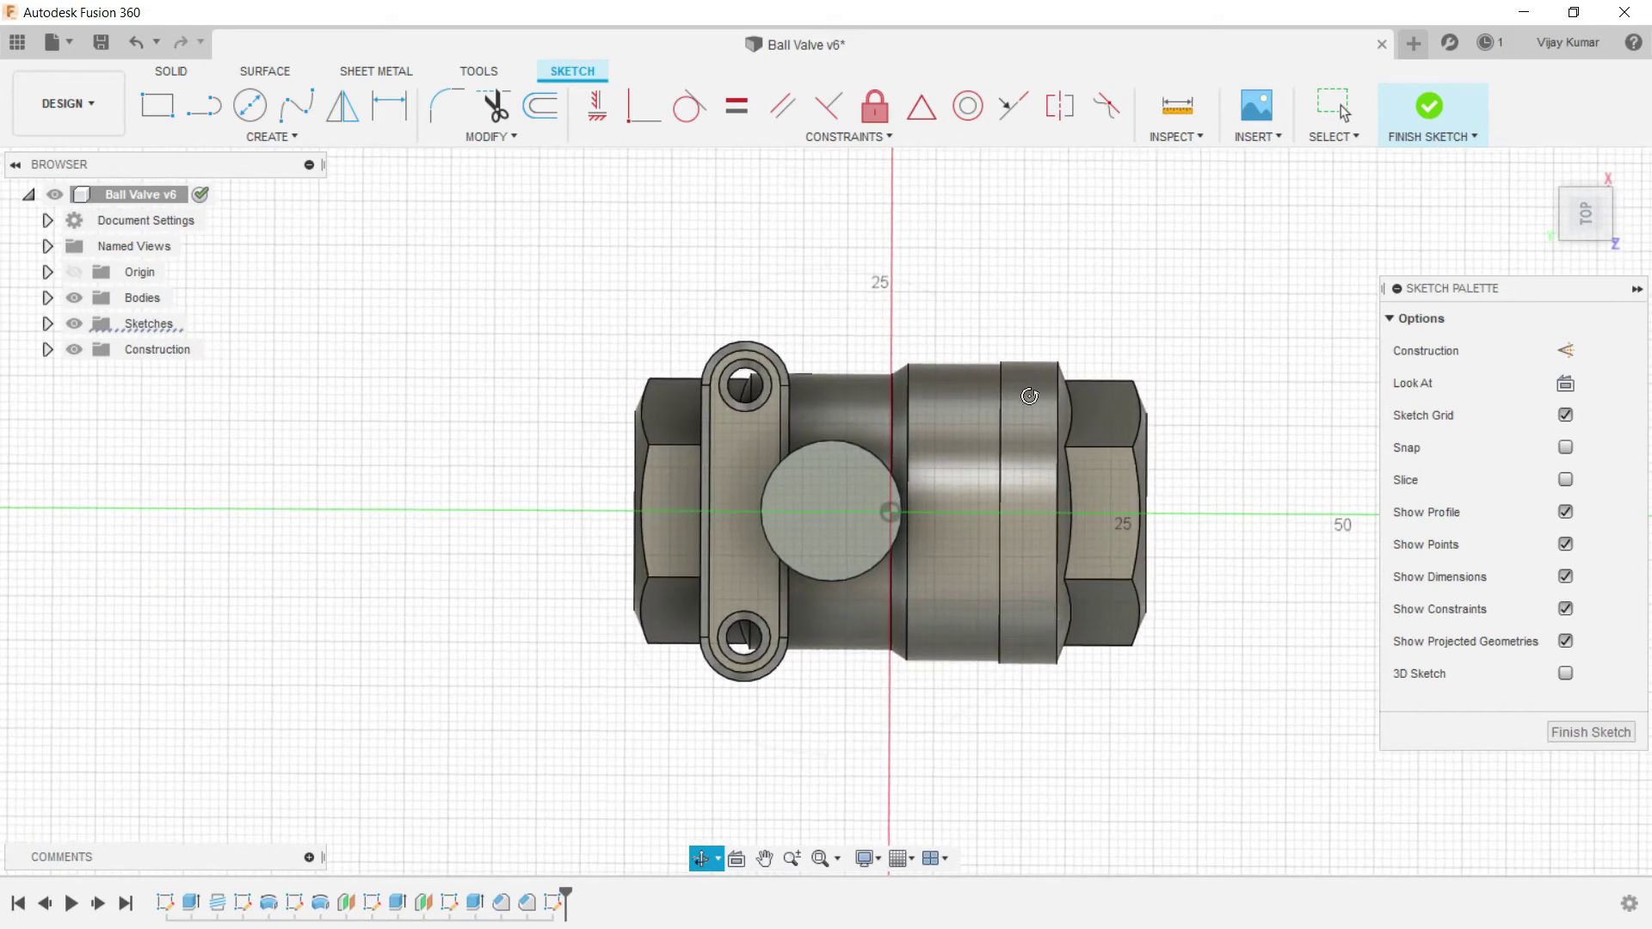
right_click(1071, 294)
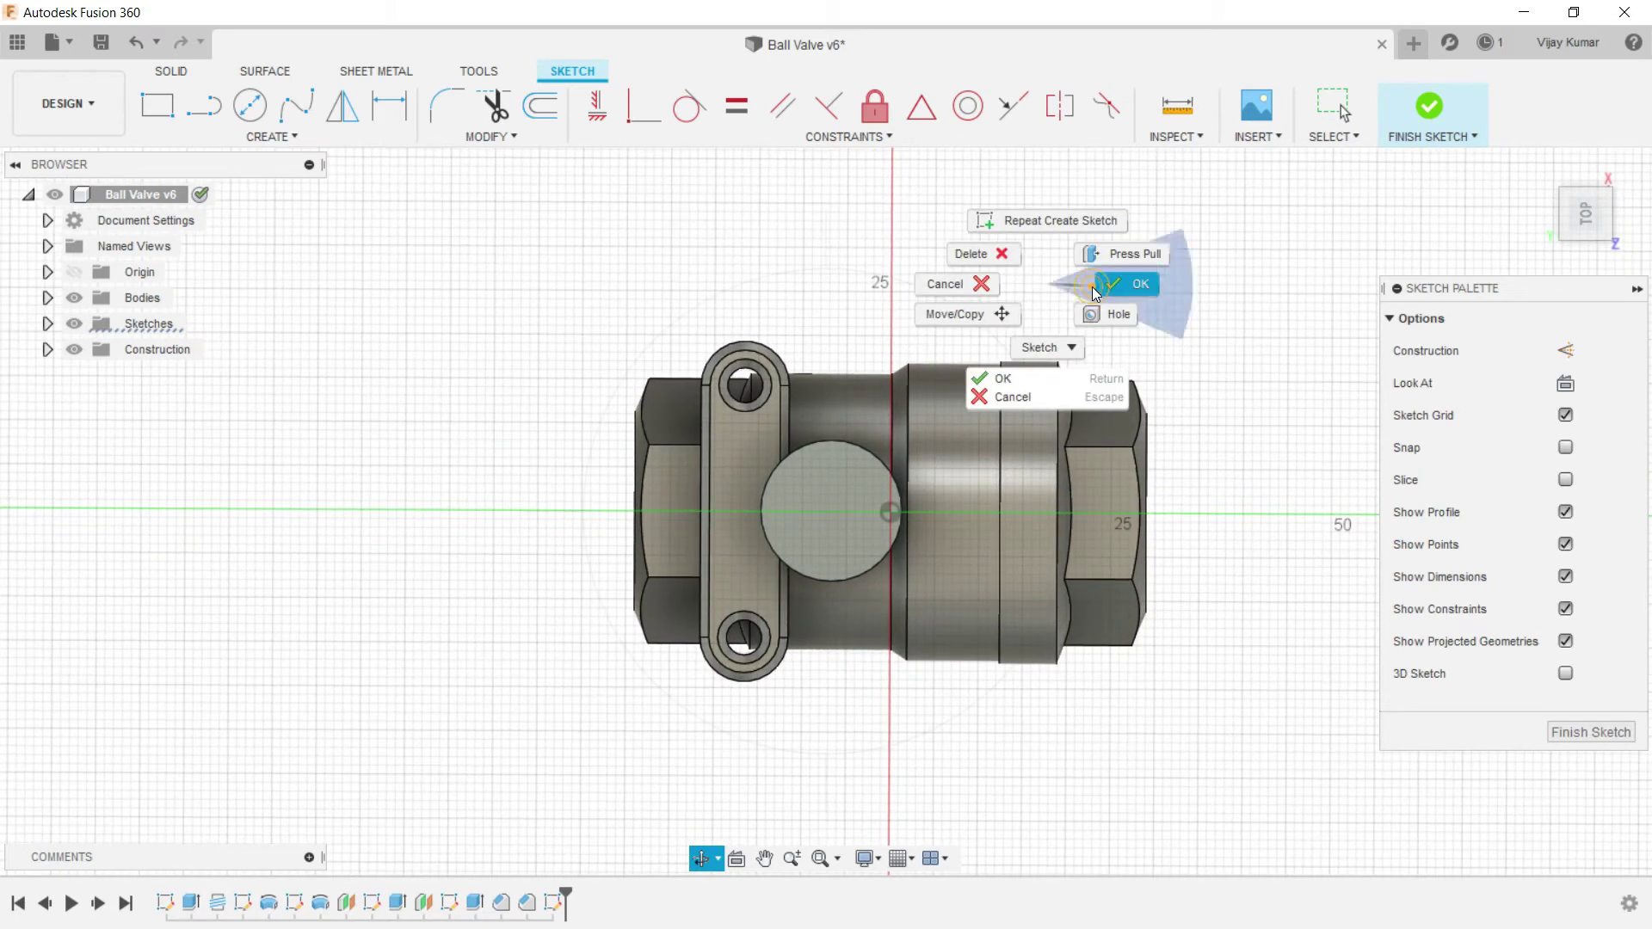
key(Escape)
Step: Sketch a three-sided rectangular outline about 5.9 mm wide and 5 mm high, starting and ending on the stem boss's circular edge
click(204, 105)
scroll(889, 297, up, 5)
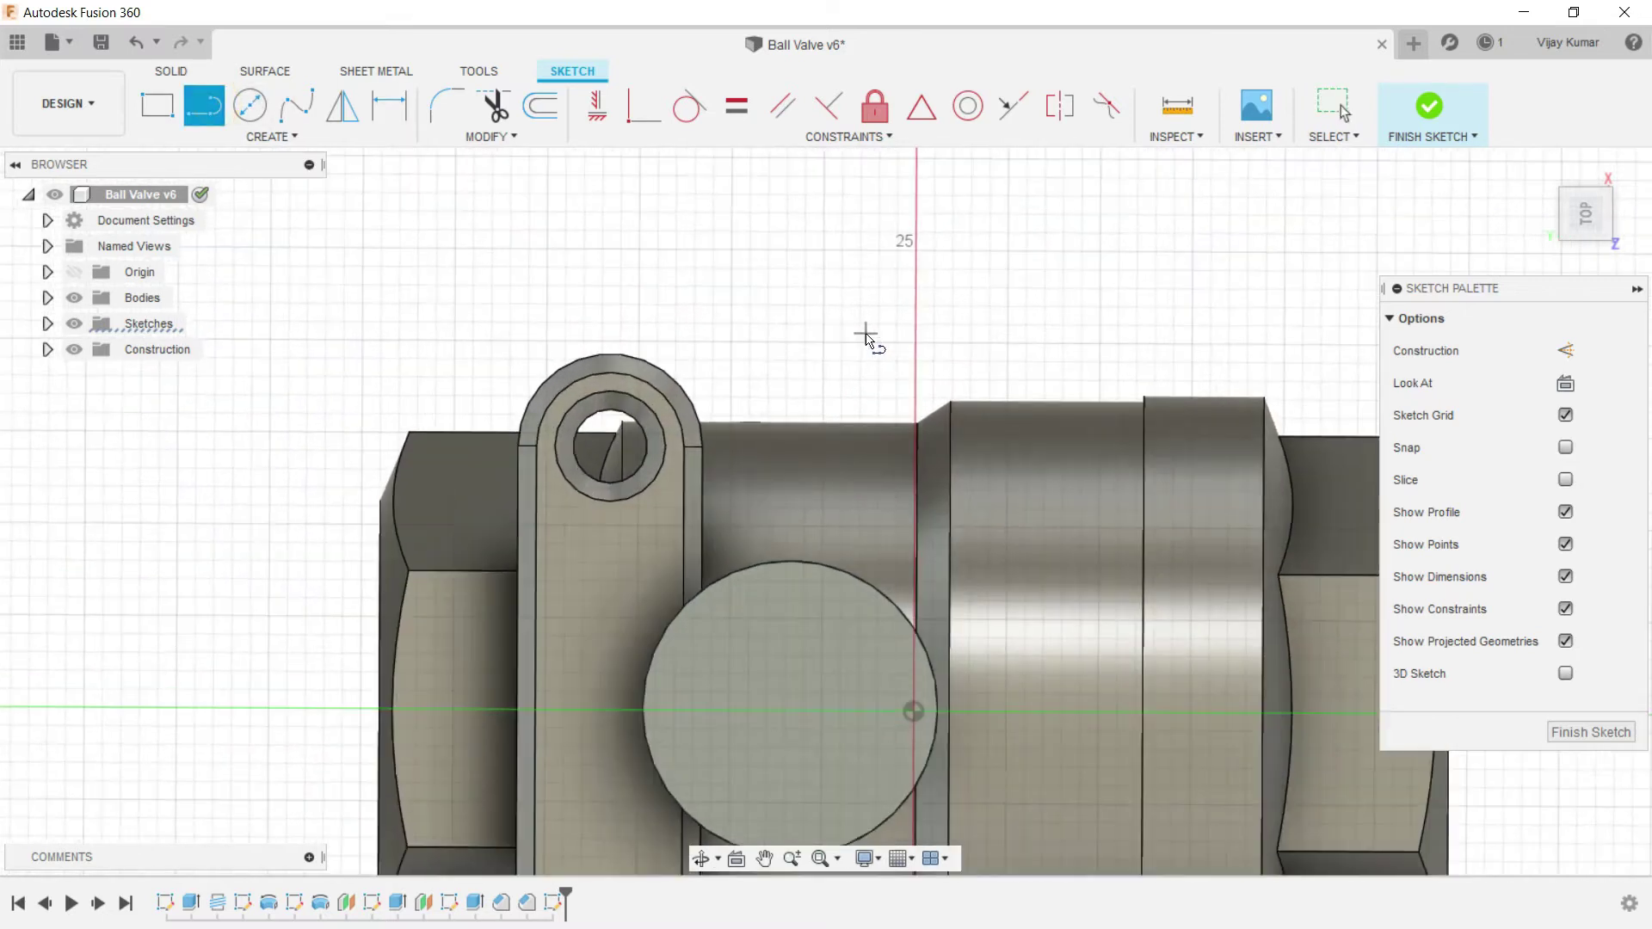
click(739, 575)
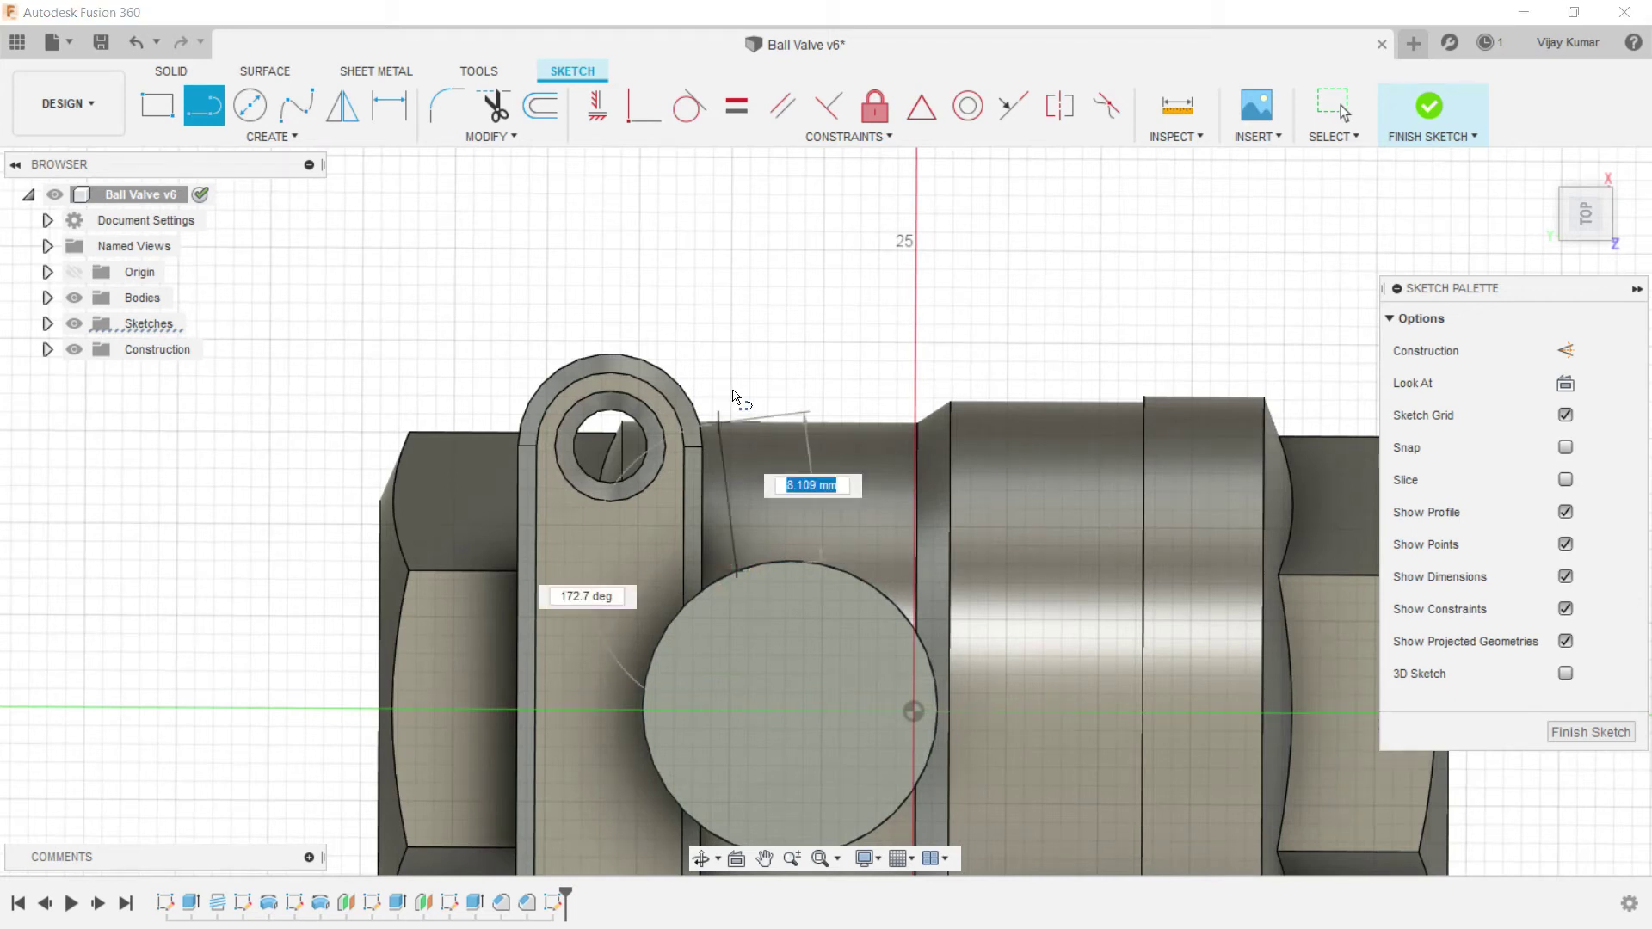
click(741, 479)
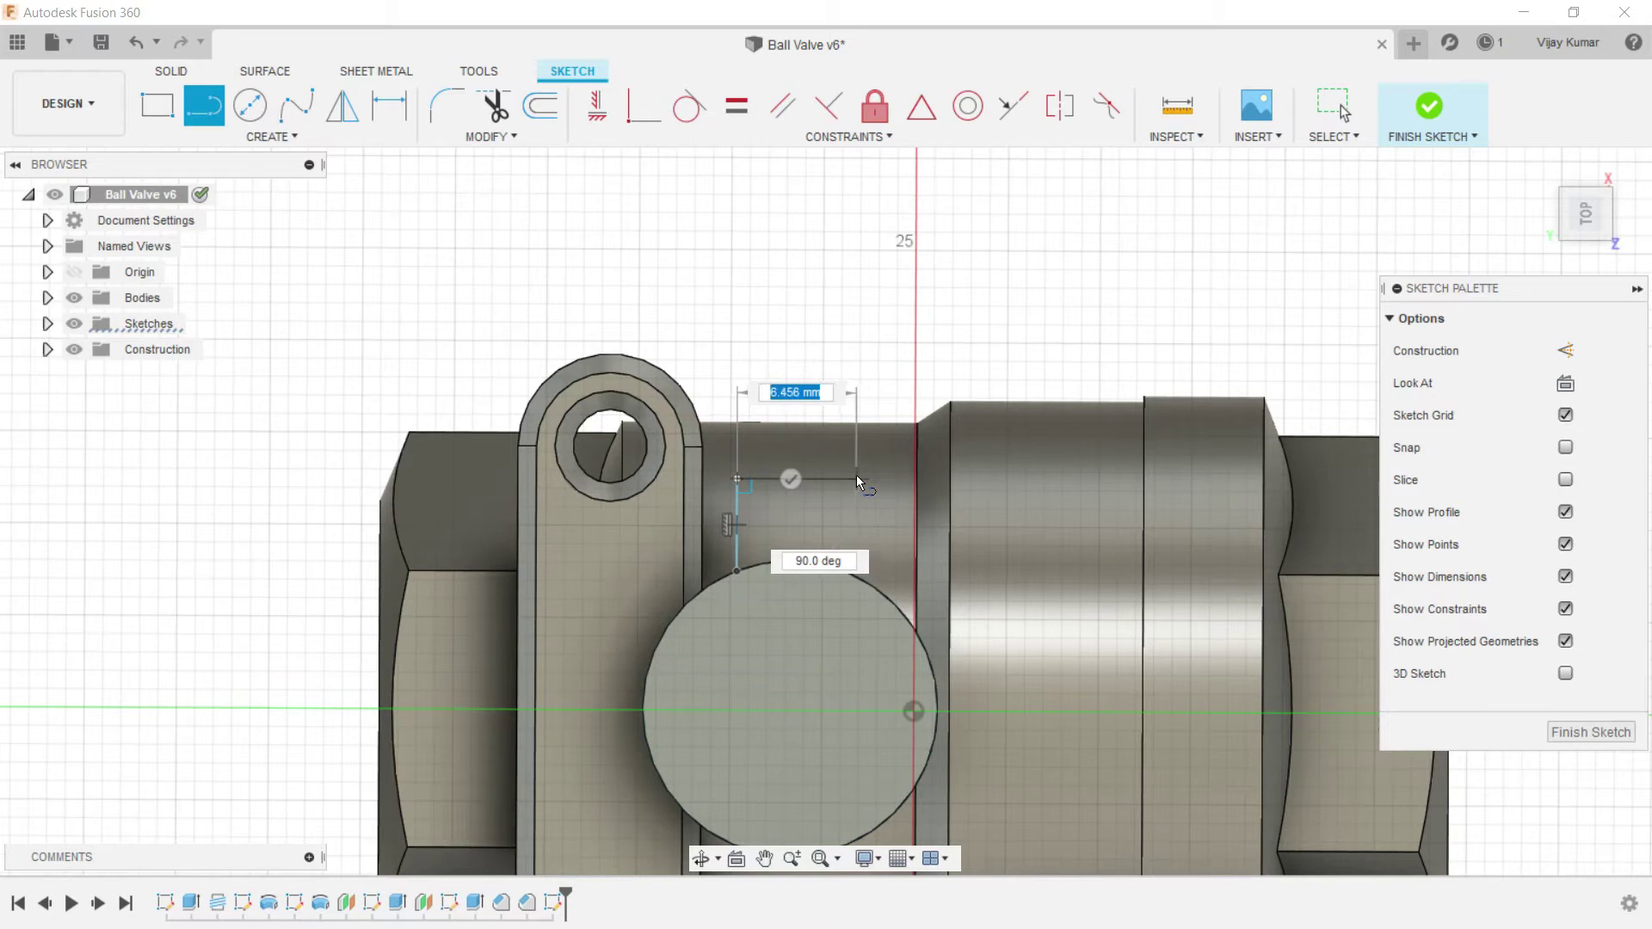
click(847, 478)
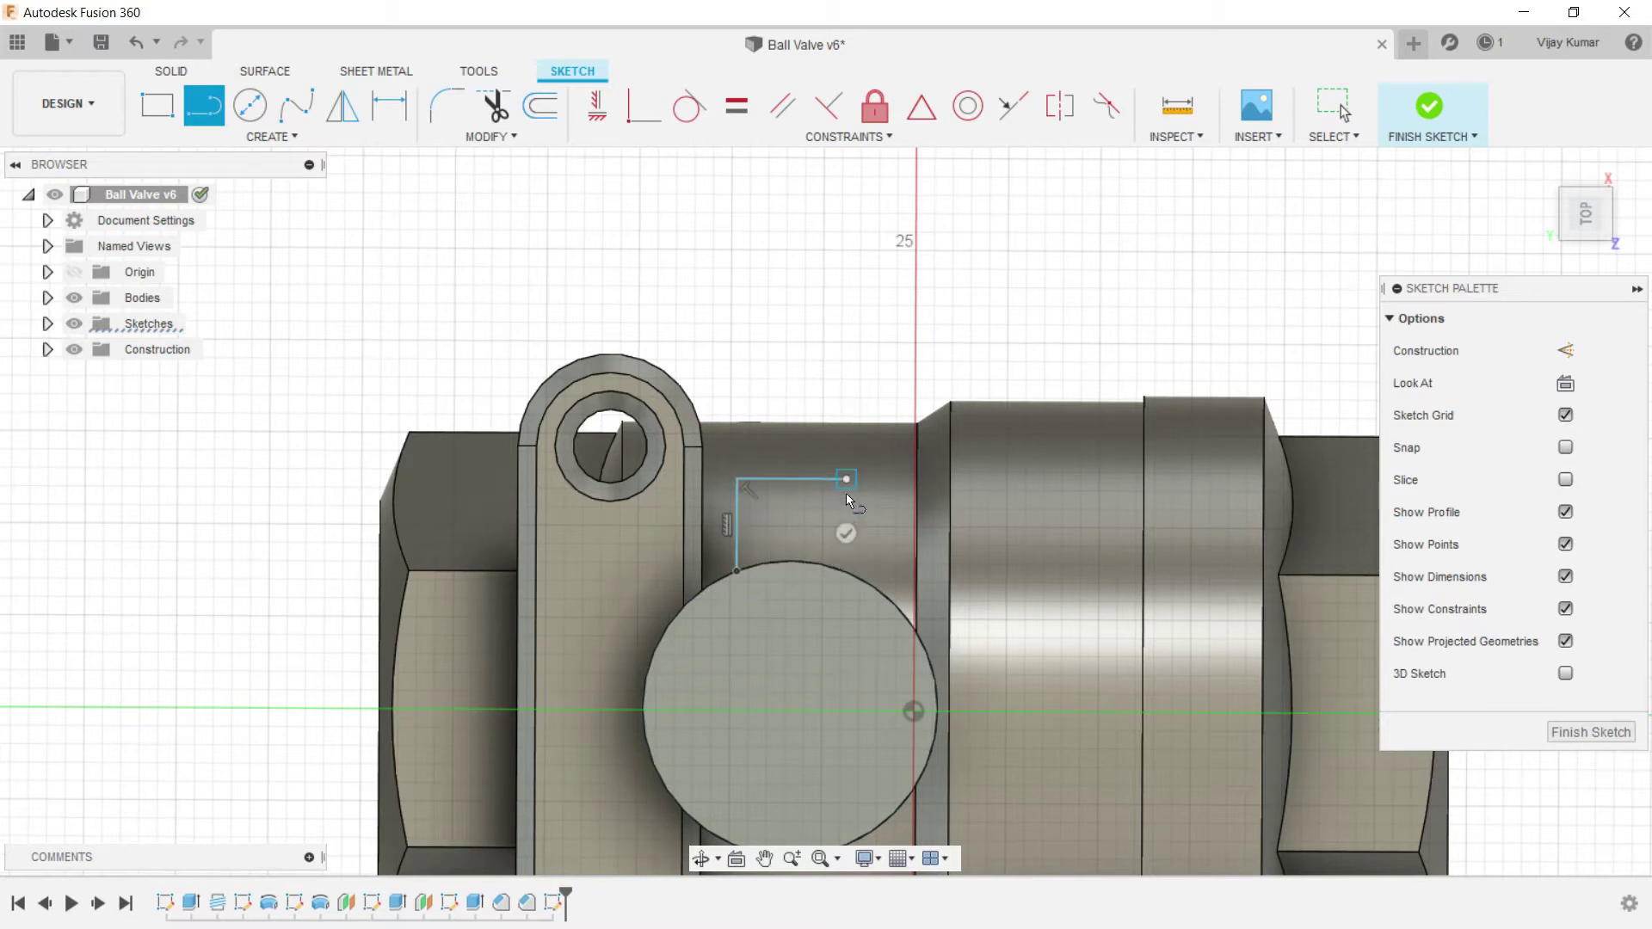
double_click(846, 569)
right_click(854, 299)
click(938, 297)
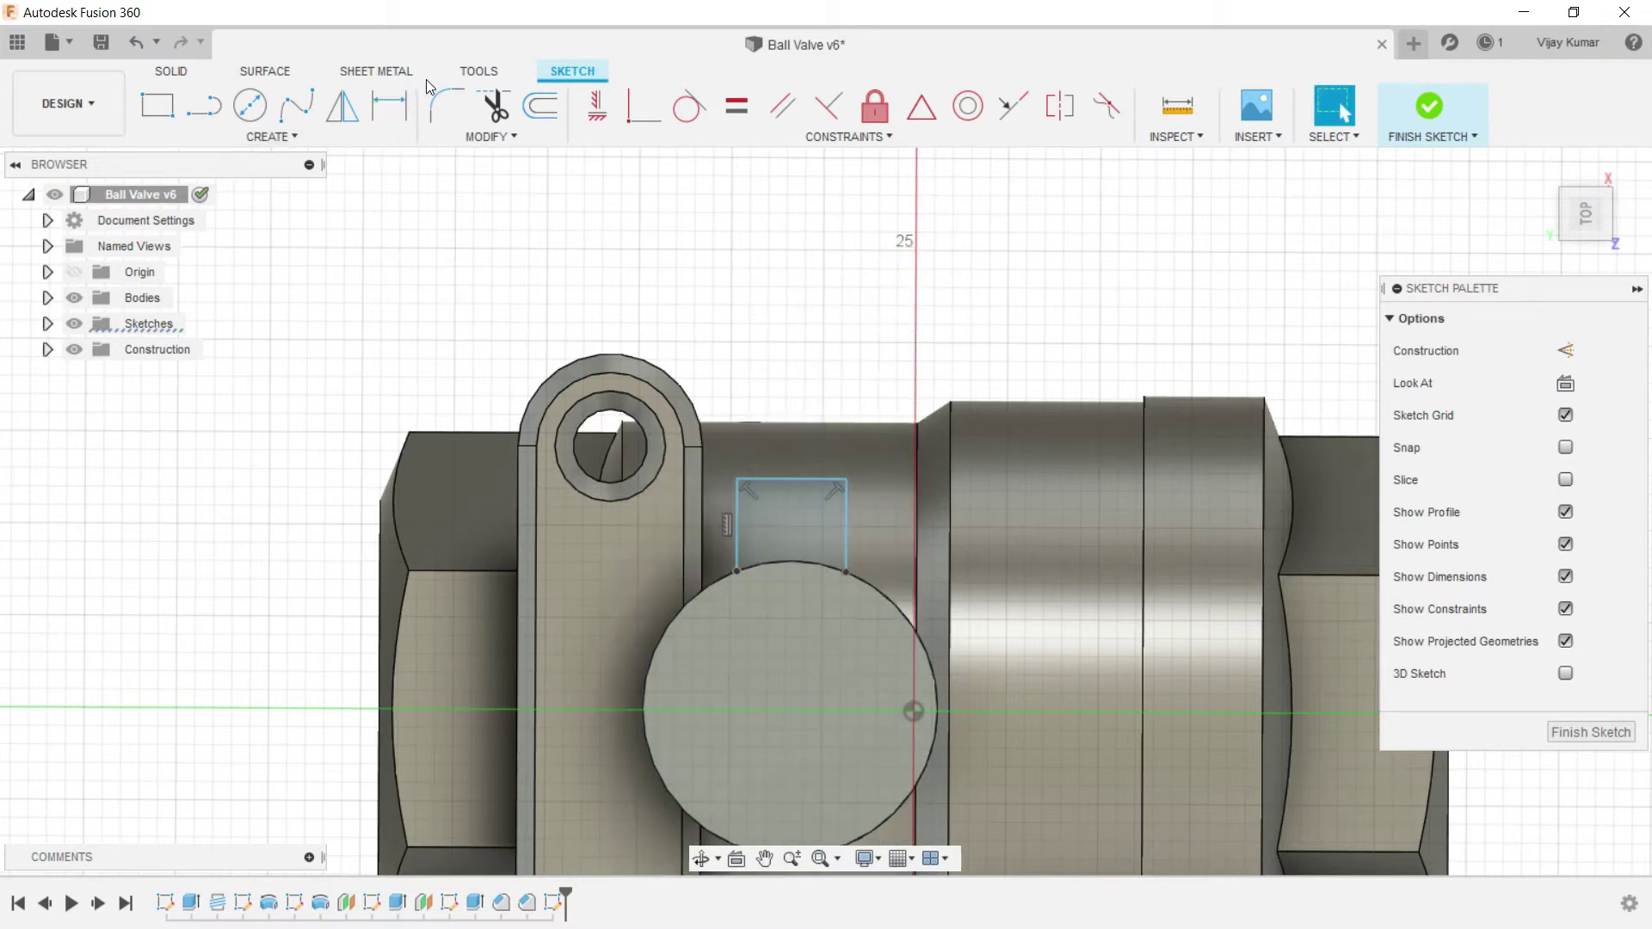
Step: Dimension the outer horizontal line of the rectangular tab outline to 6 mm
click(388, 105)
click(800, 482)
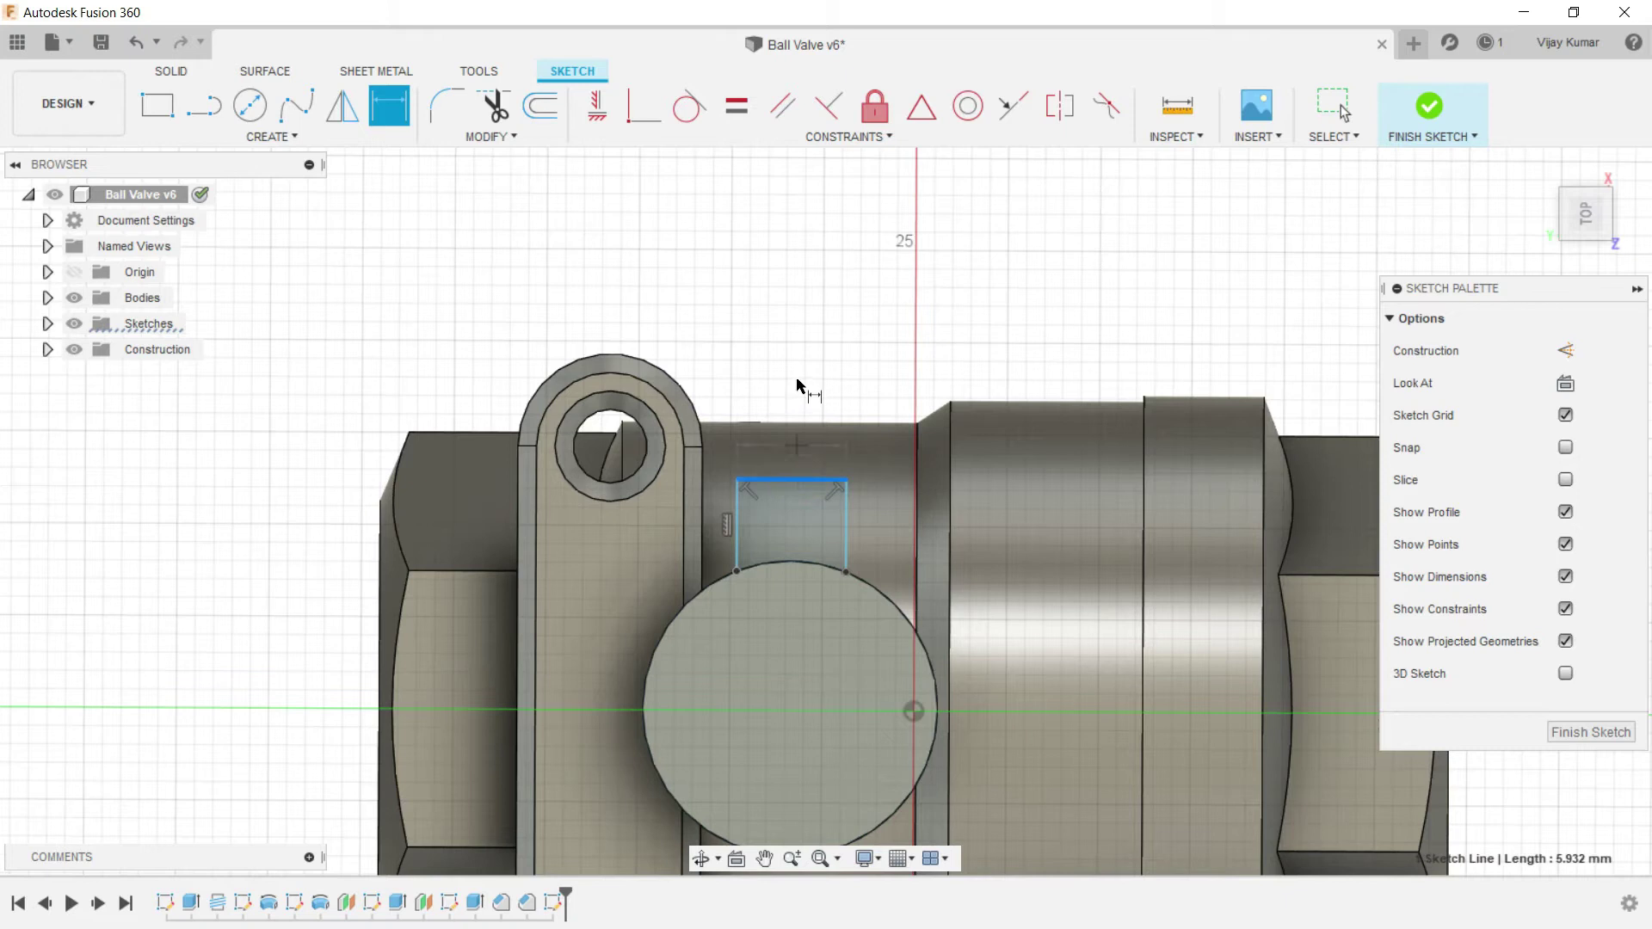
click(799, 372)
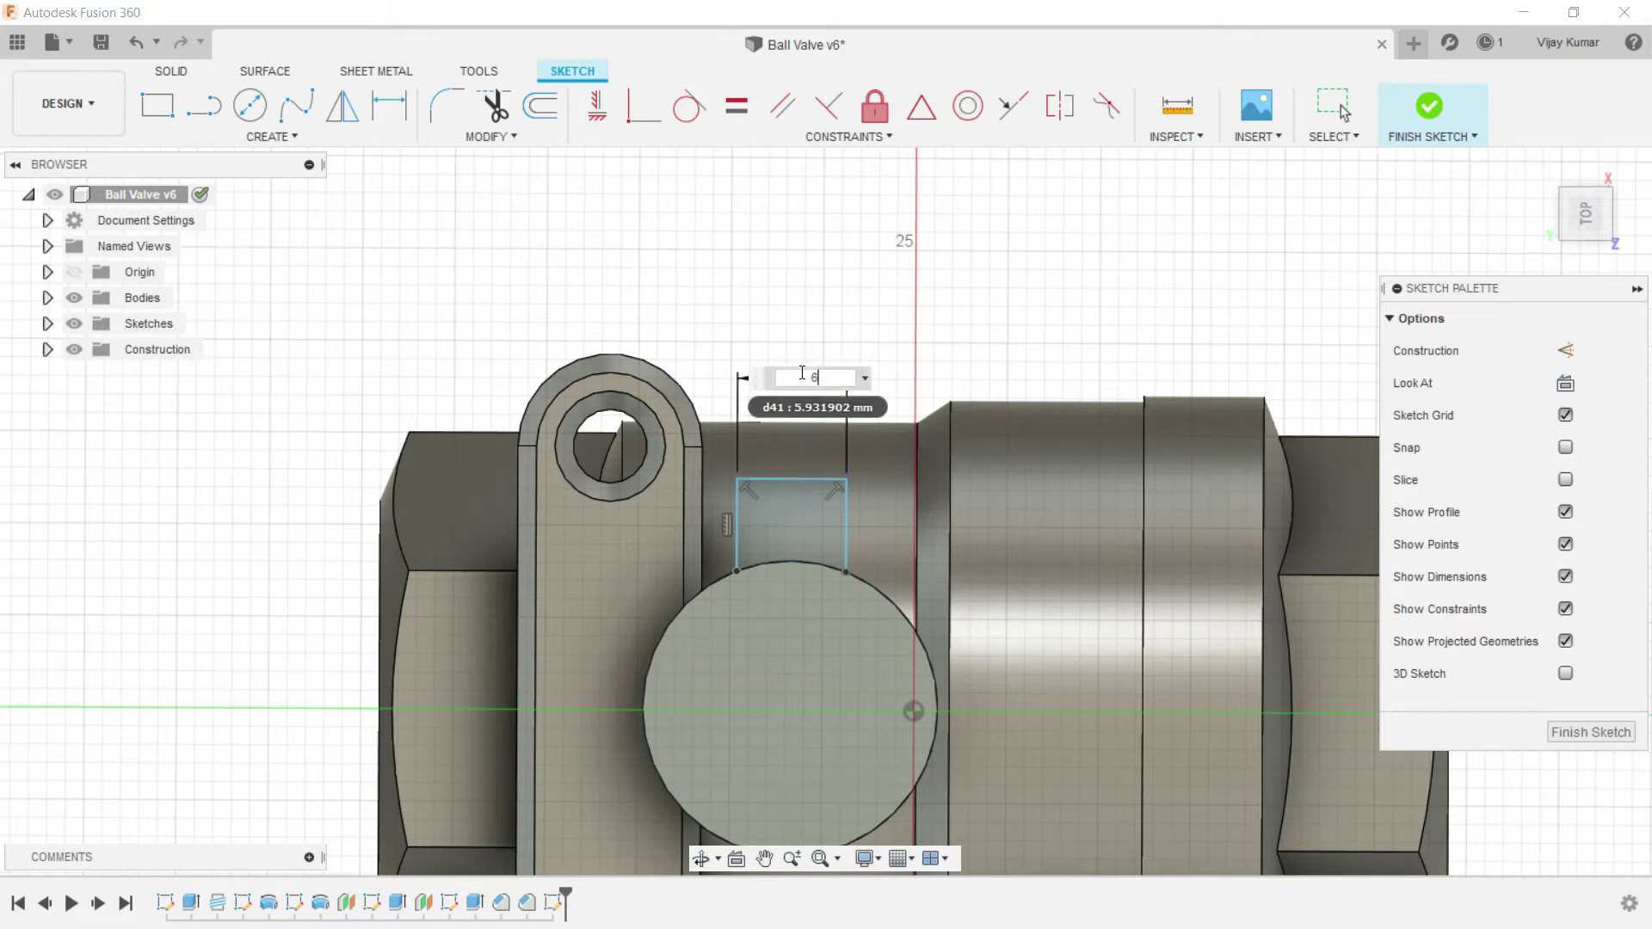
key(Return)
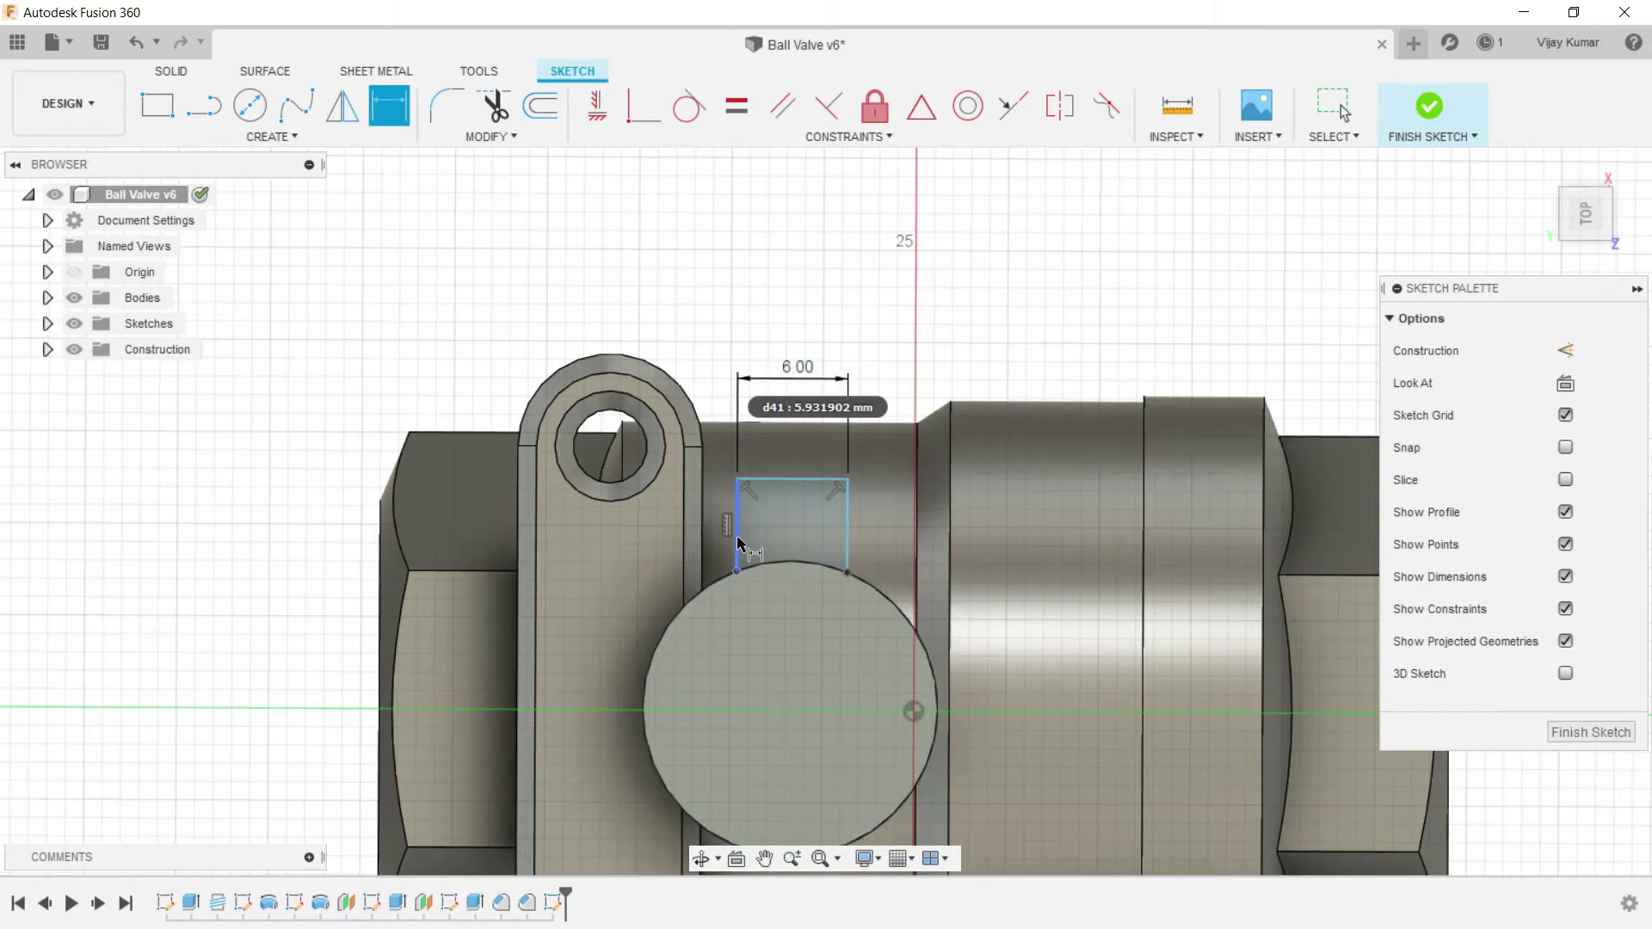
Step: Dimension both side lines of the rectangular tab outline to 5 mm
click(737, 542)
click(651, 547)
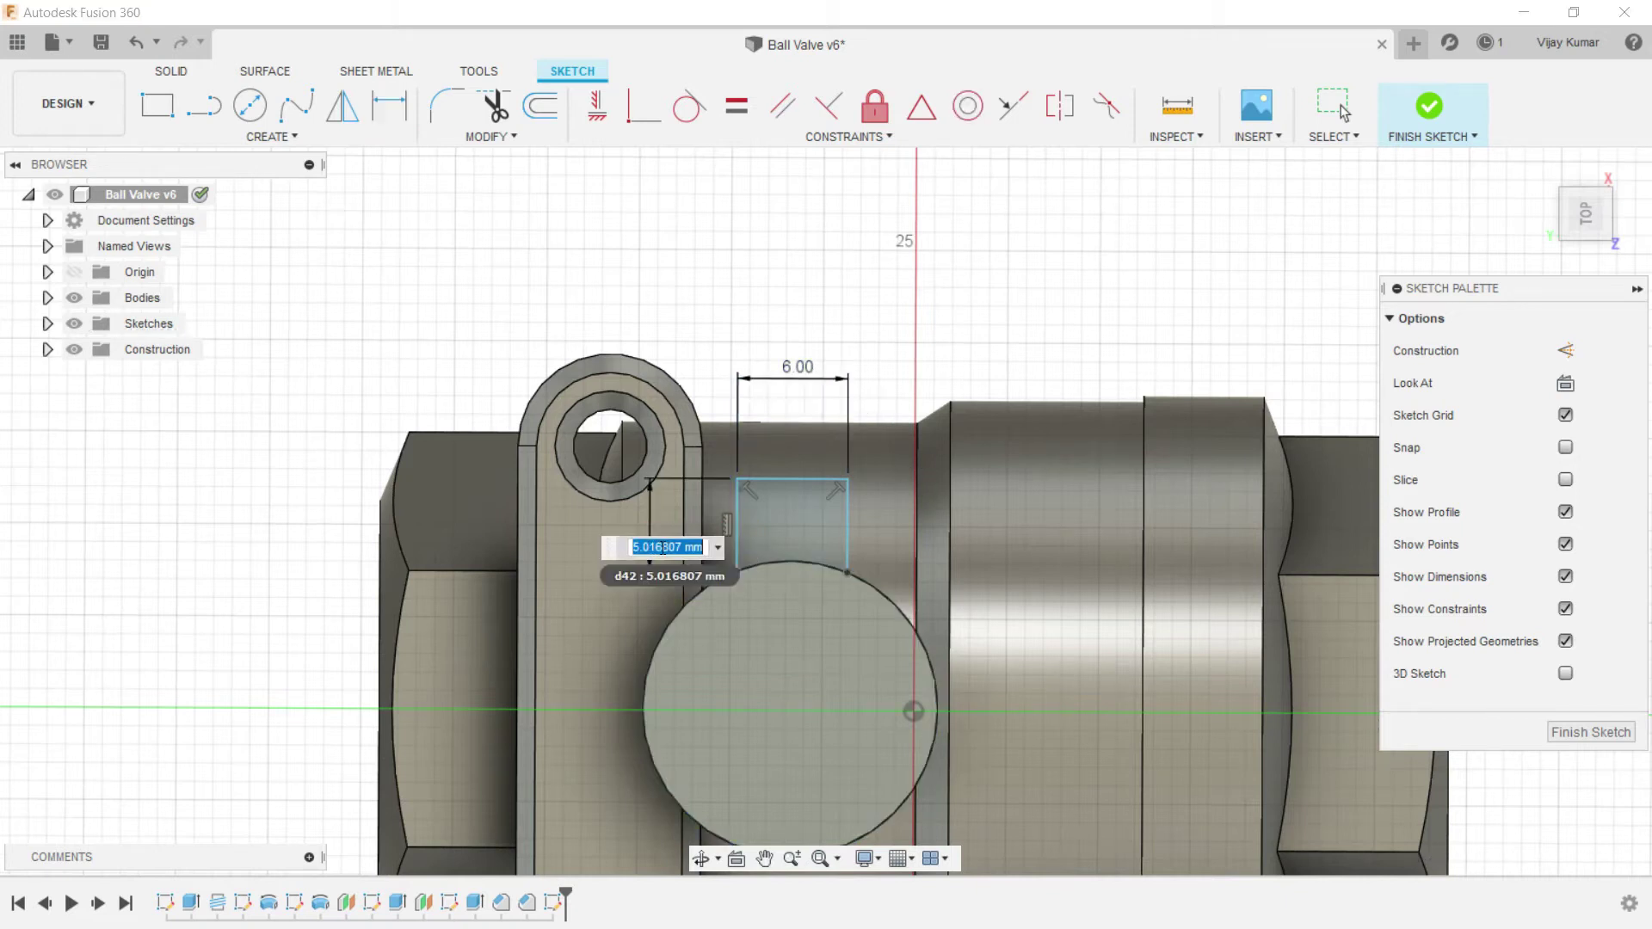
text(5)
key(Return)
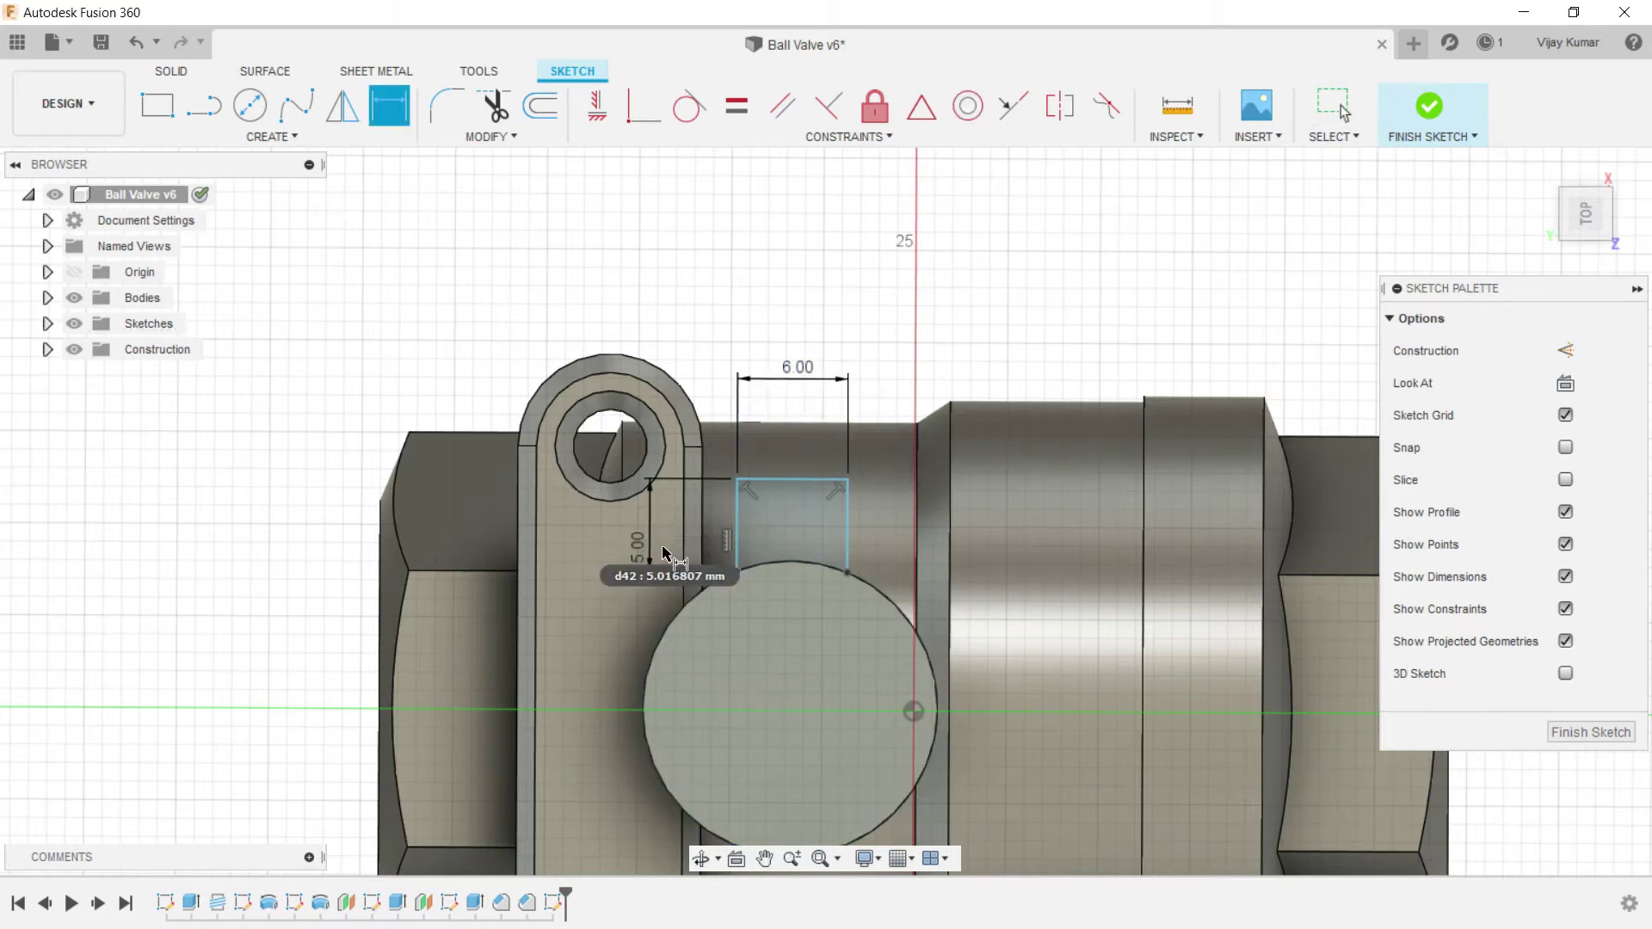
click(848, 525)
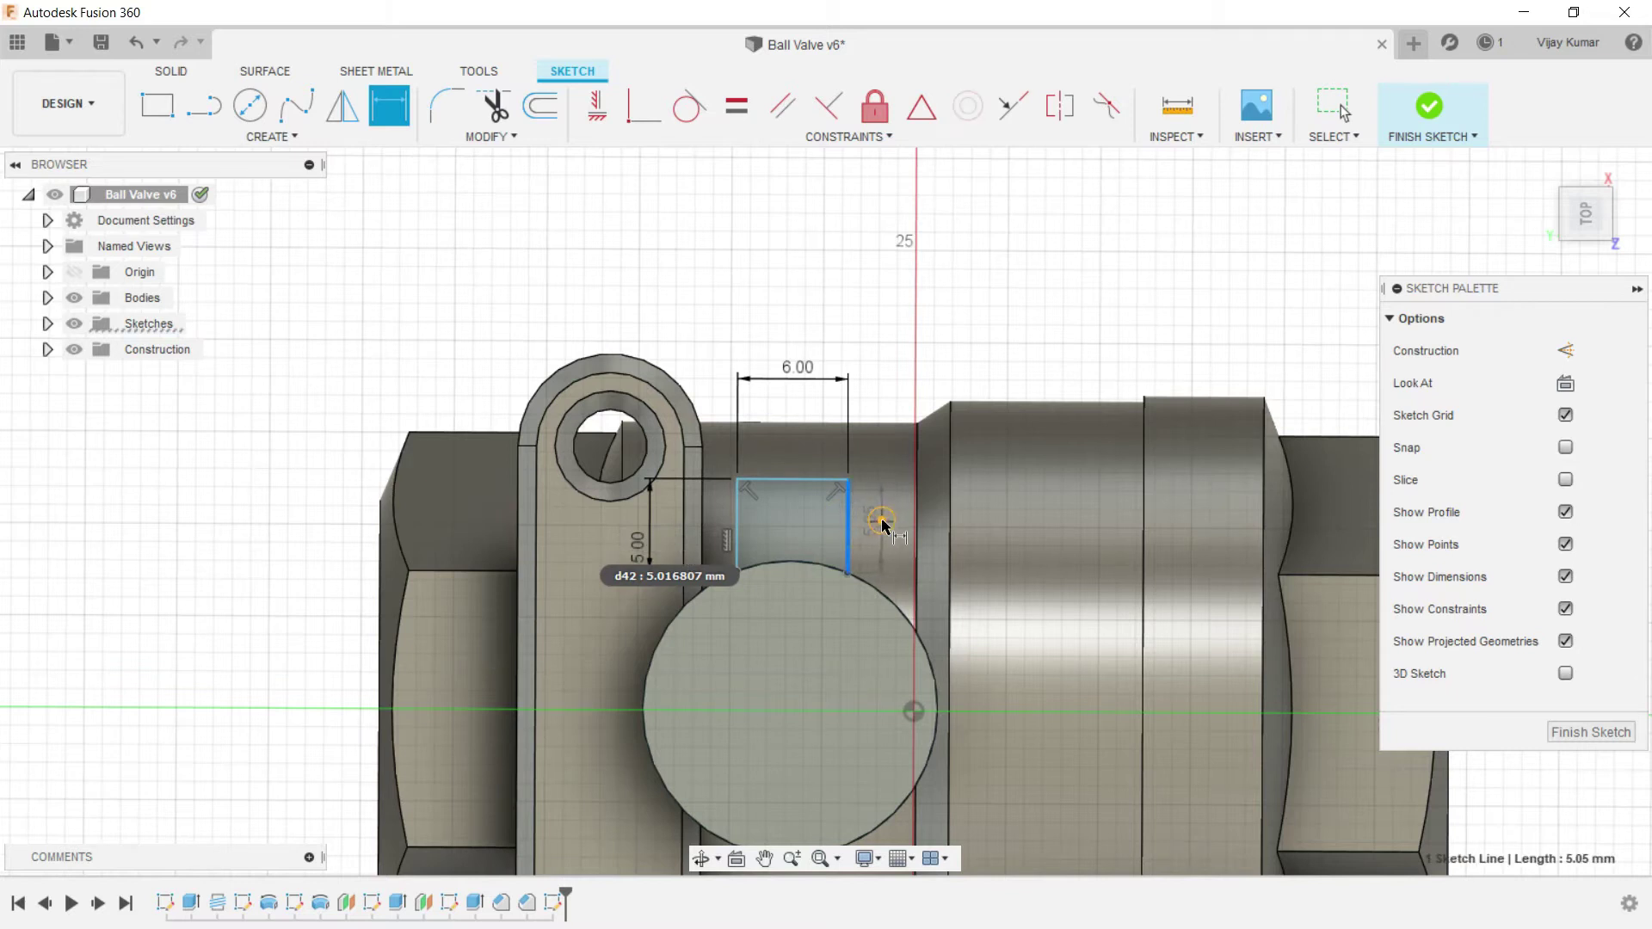
click(882, 525)
text(5)
key(Return)
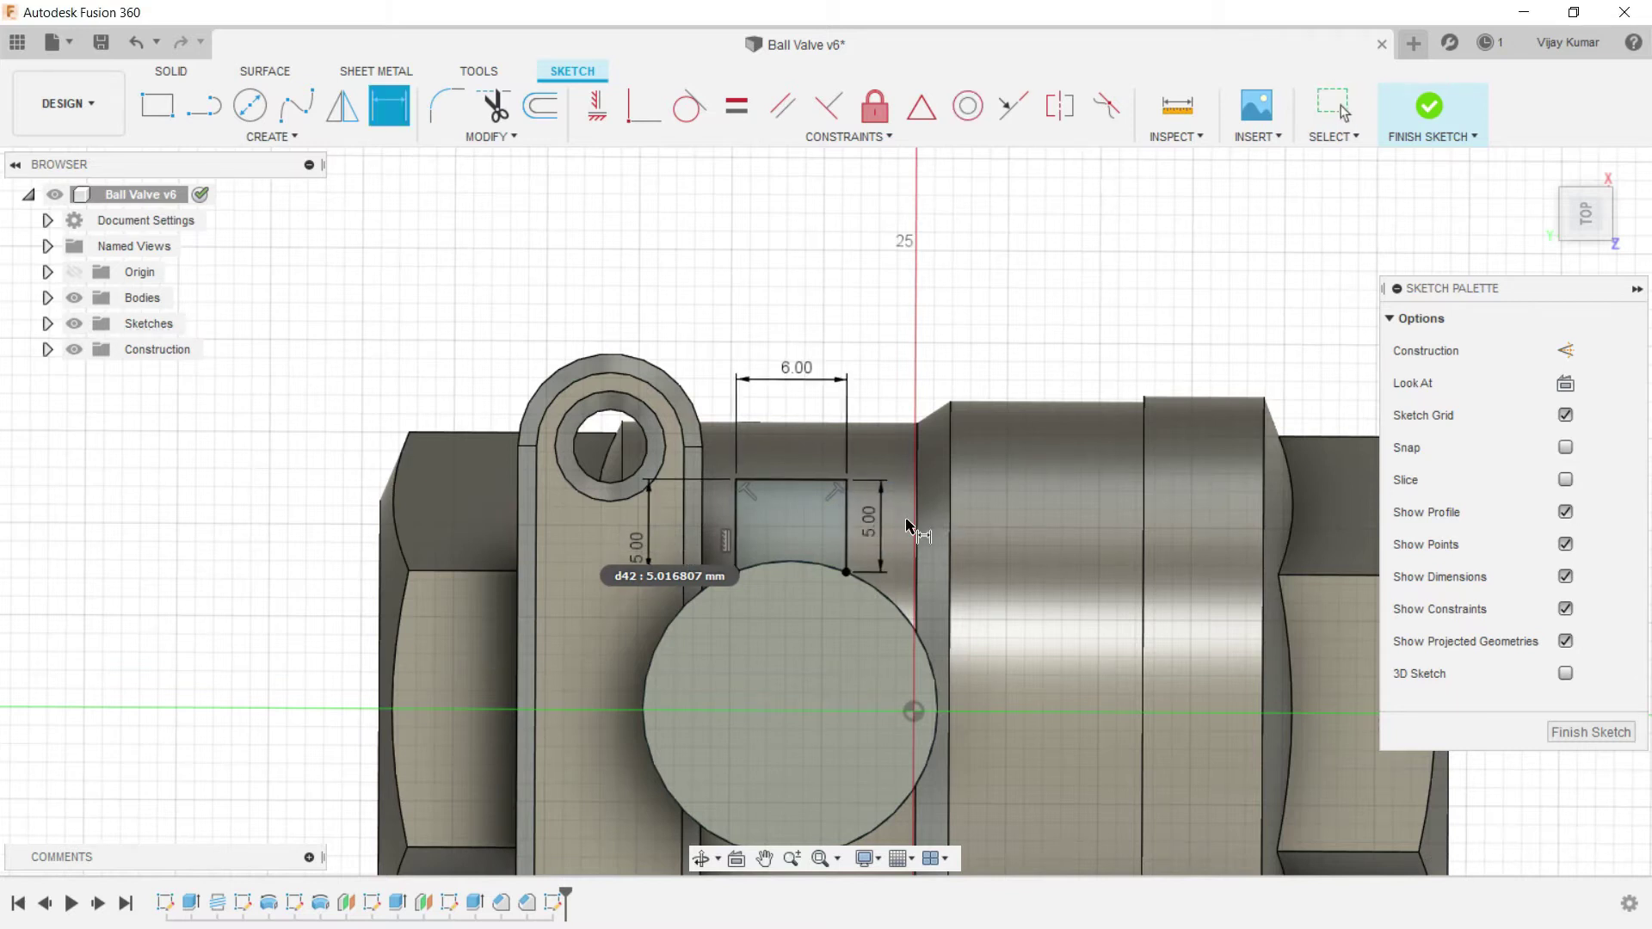
right_click(935, 306)
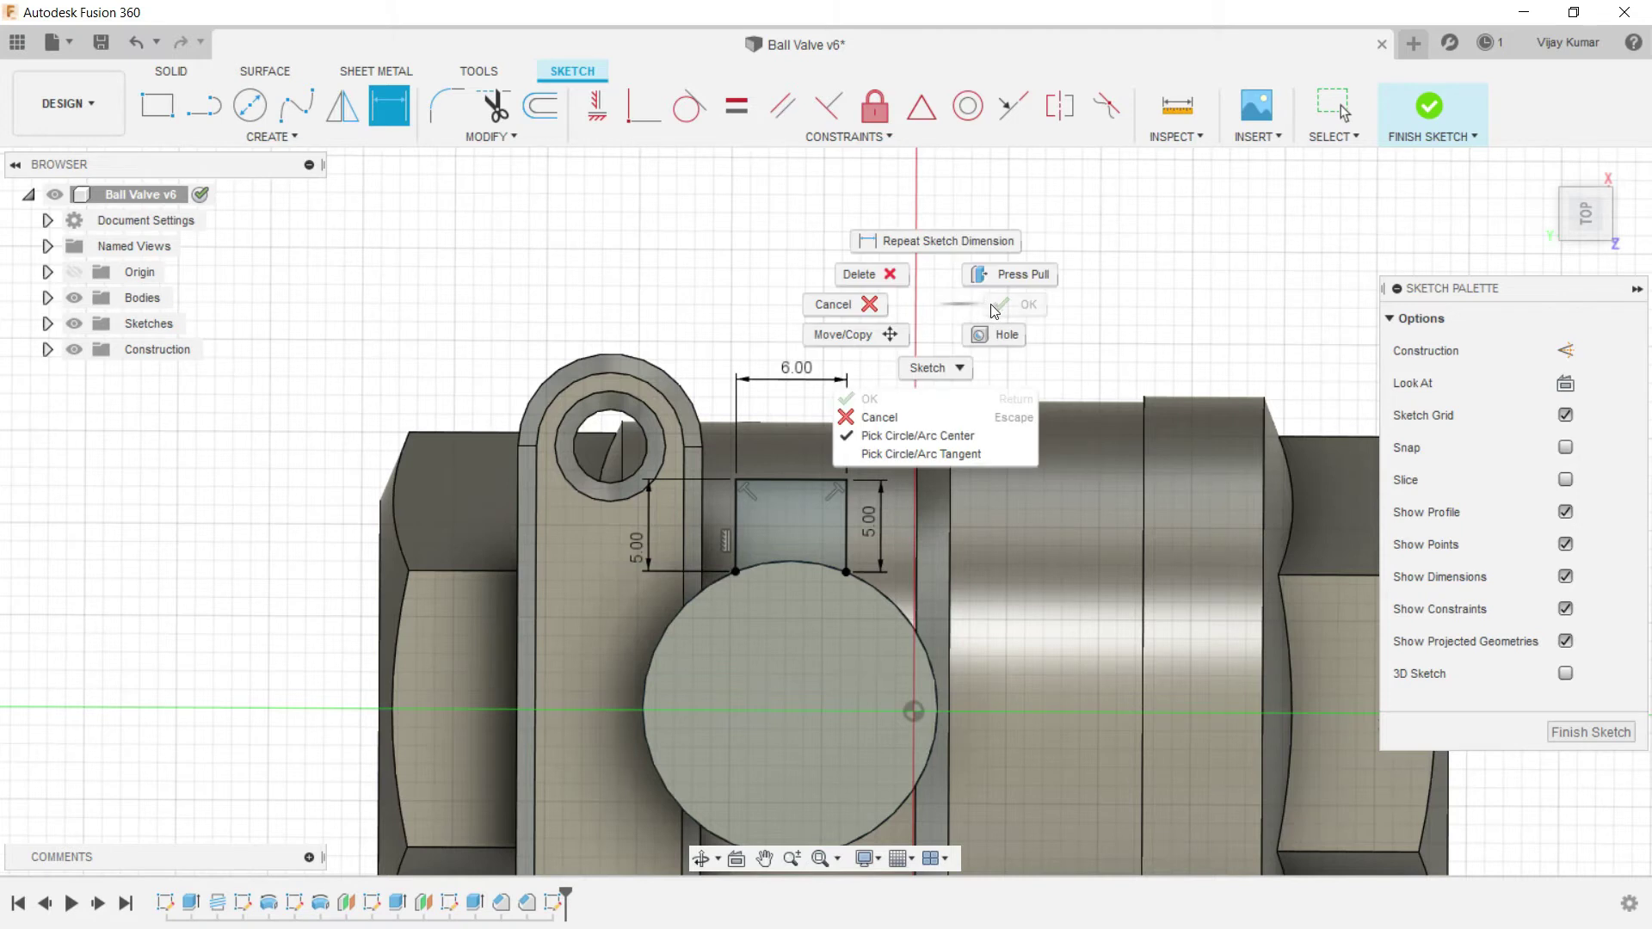
click(1057, 311)
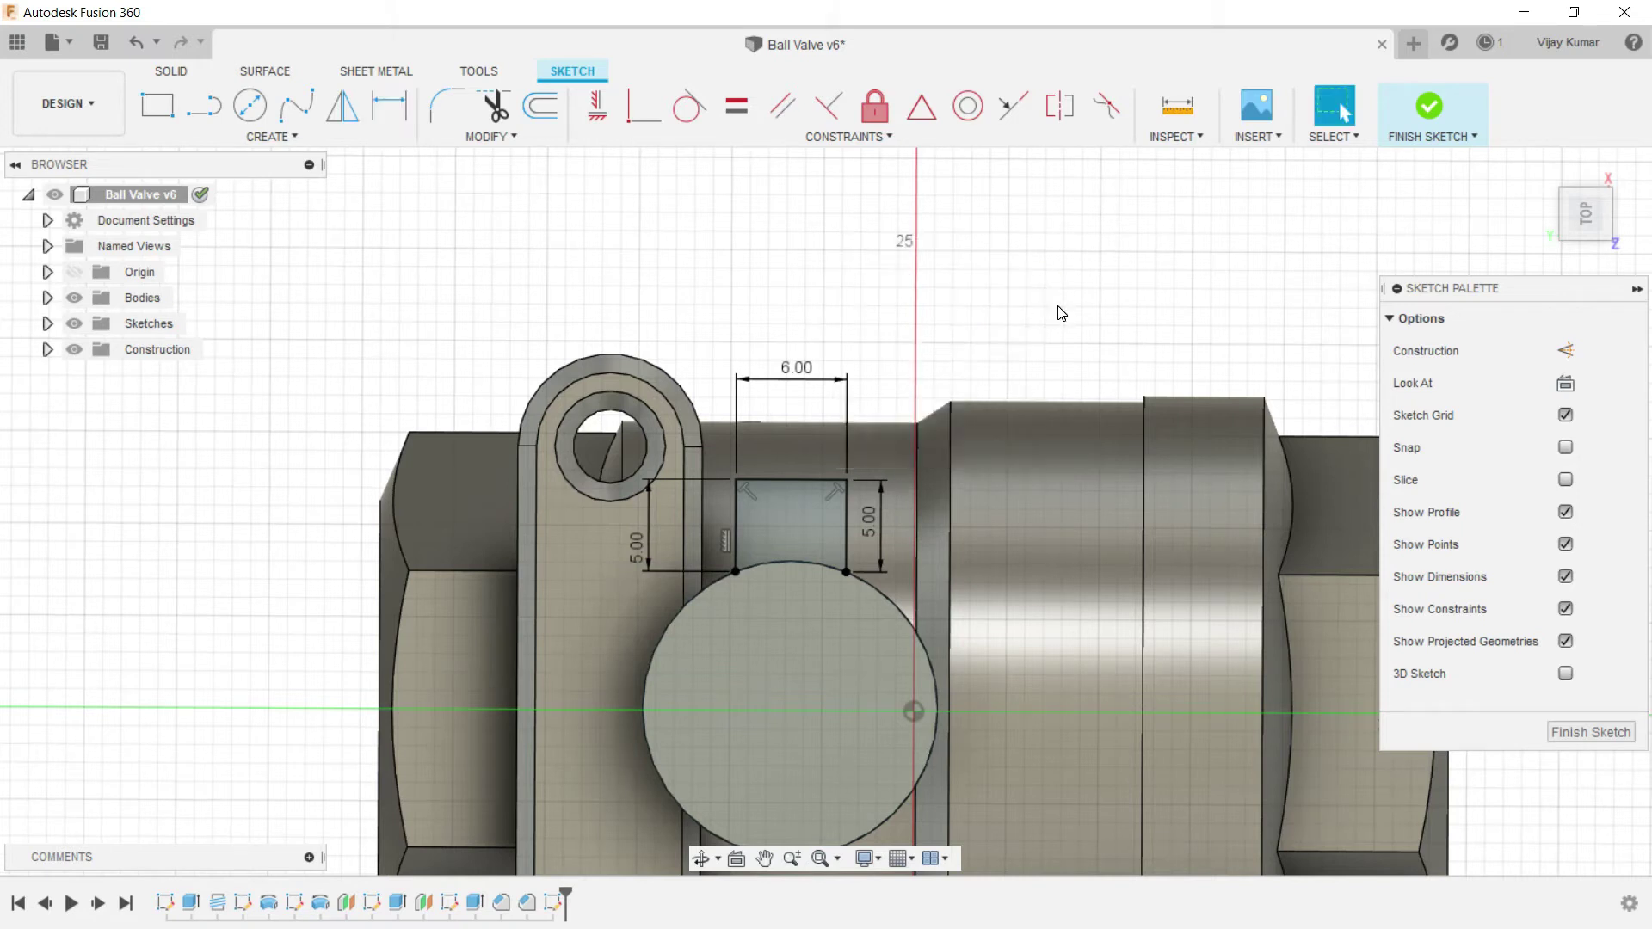
Step: Sketch a second outline beside the boss: a sloping line, a vertical line about 2.9 mm long, and a horizontal line back to the circle
scroll(808, 352, down, 2)
scroll(946, 653, up, 1)
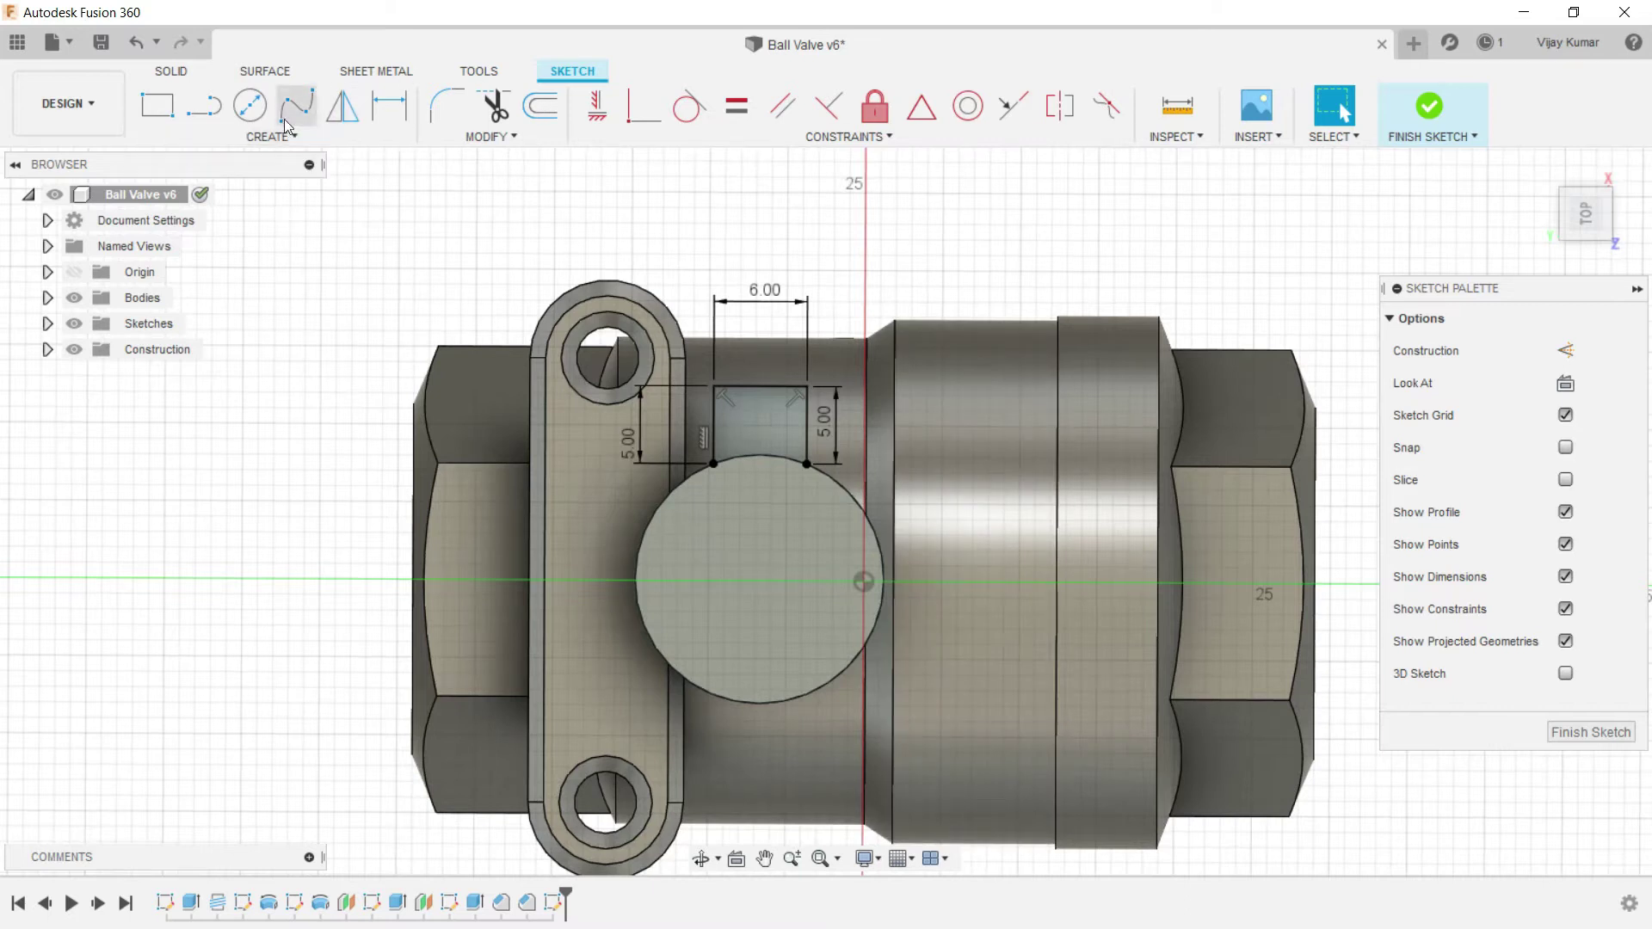
click(195, 114)
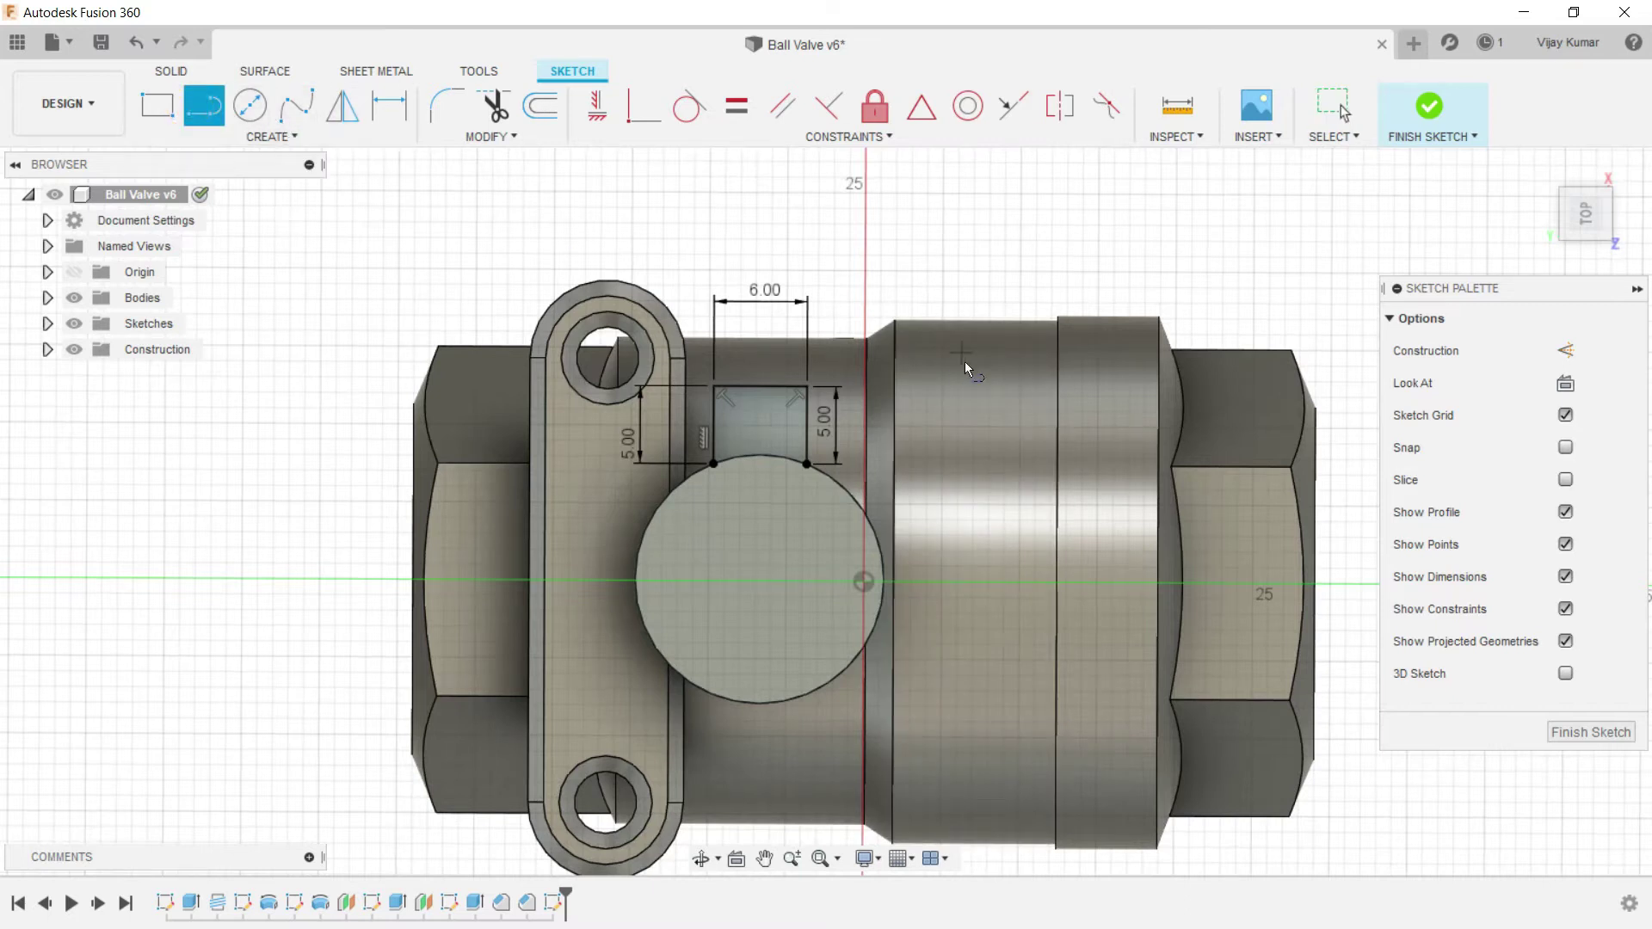
click(830, 476)
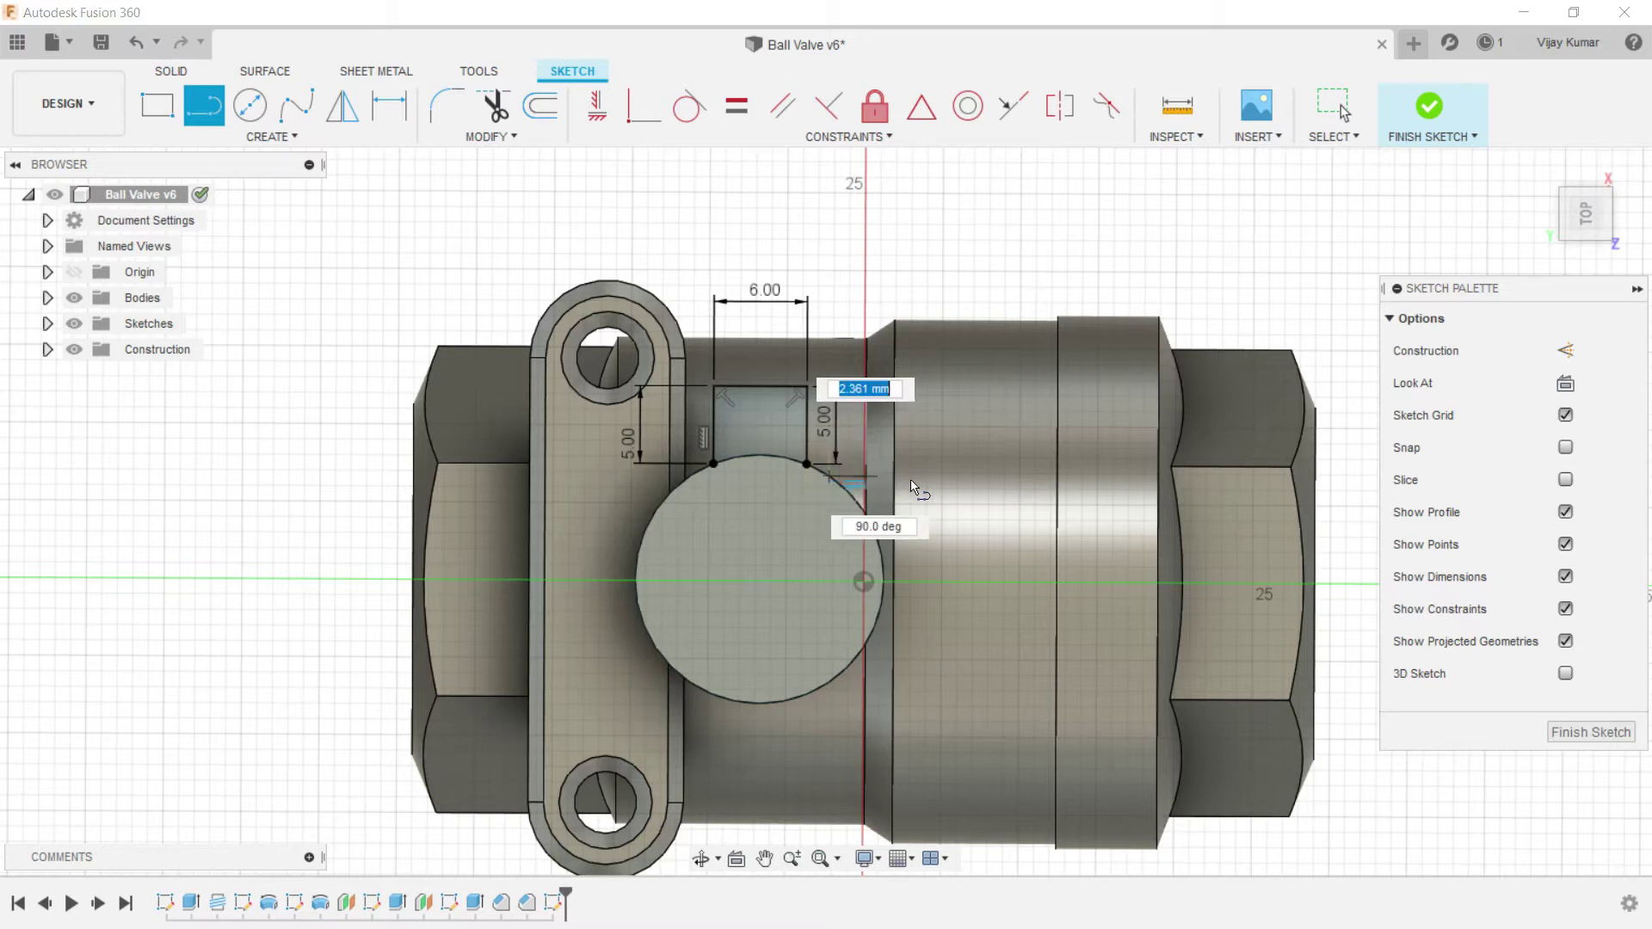
click(976, 515)
double_click(976, 559)
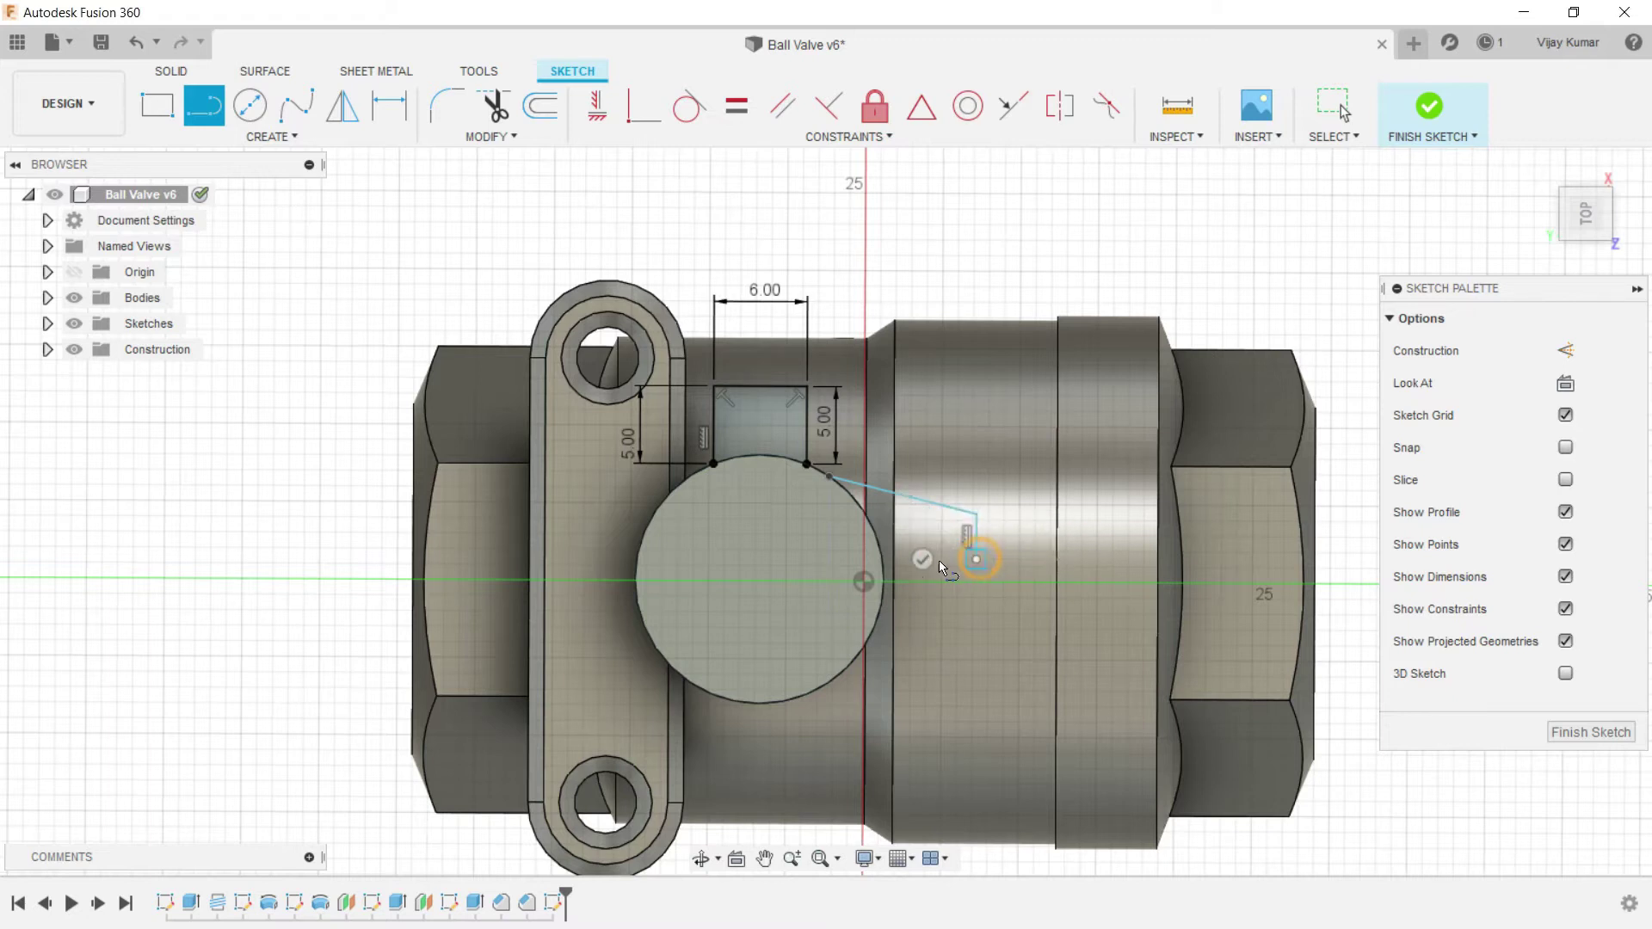
click(882, 559)
key(Escape)
Step: Dimension the second outline's outer vertical line to 4 mm and shift its sloping line closer to the stem boss
key(d)
click(977, 539)
click(1020, 526)
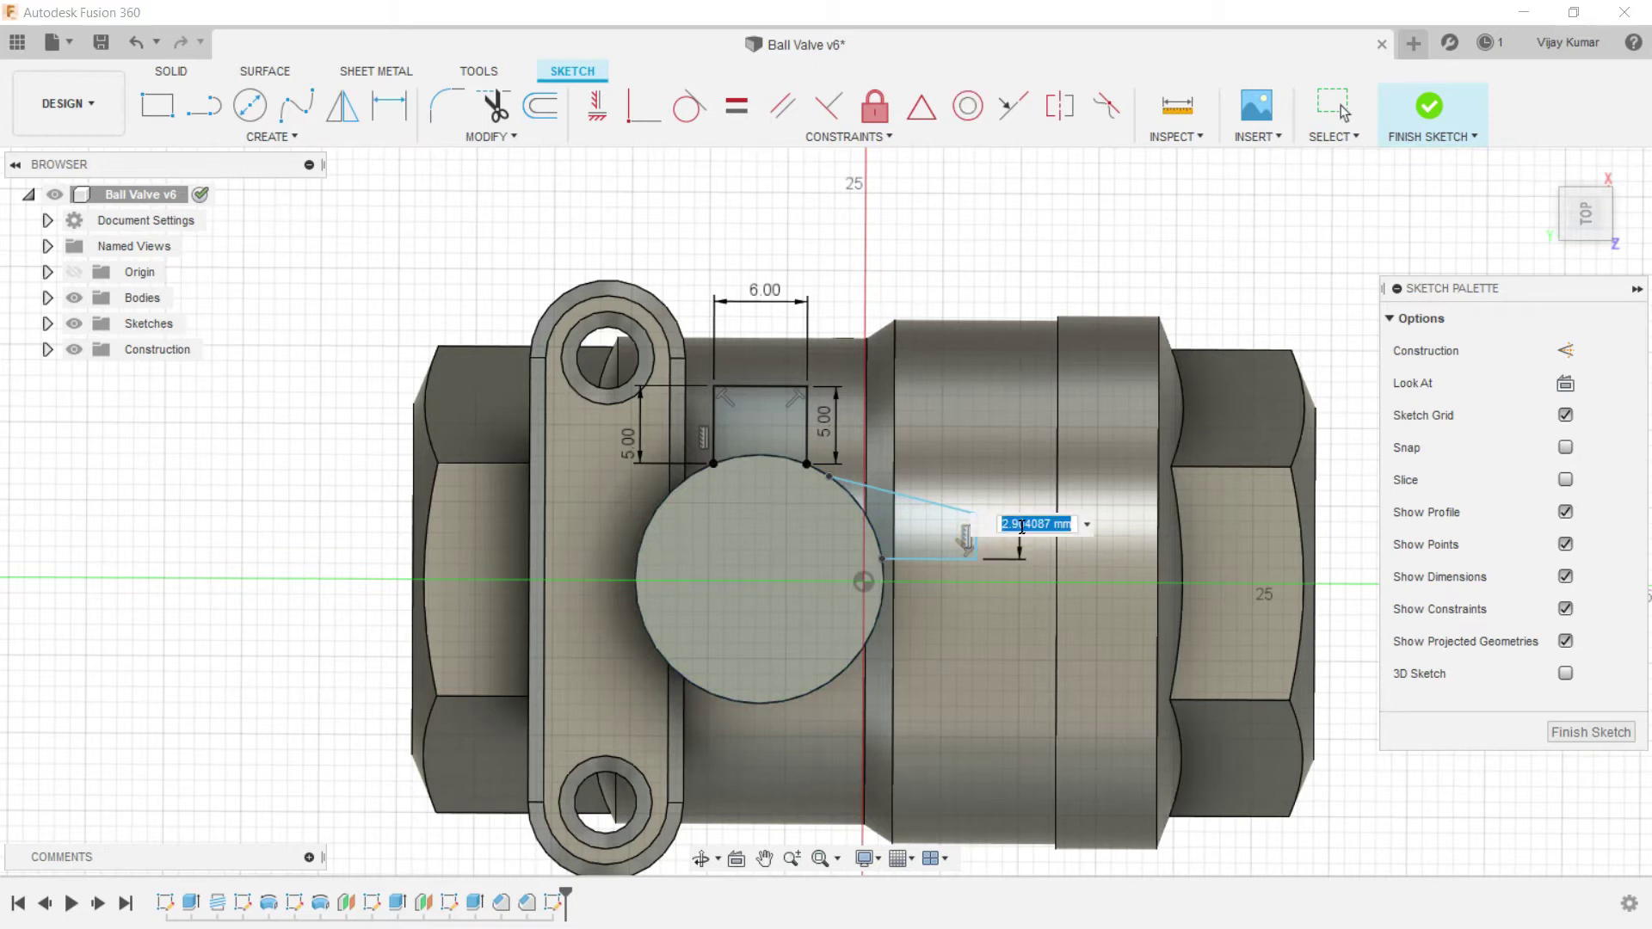
text(4)
key(Return)
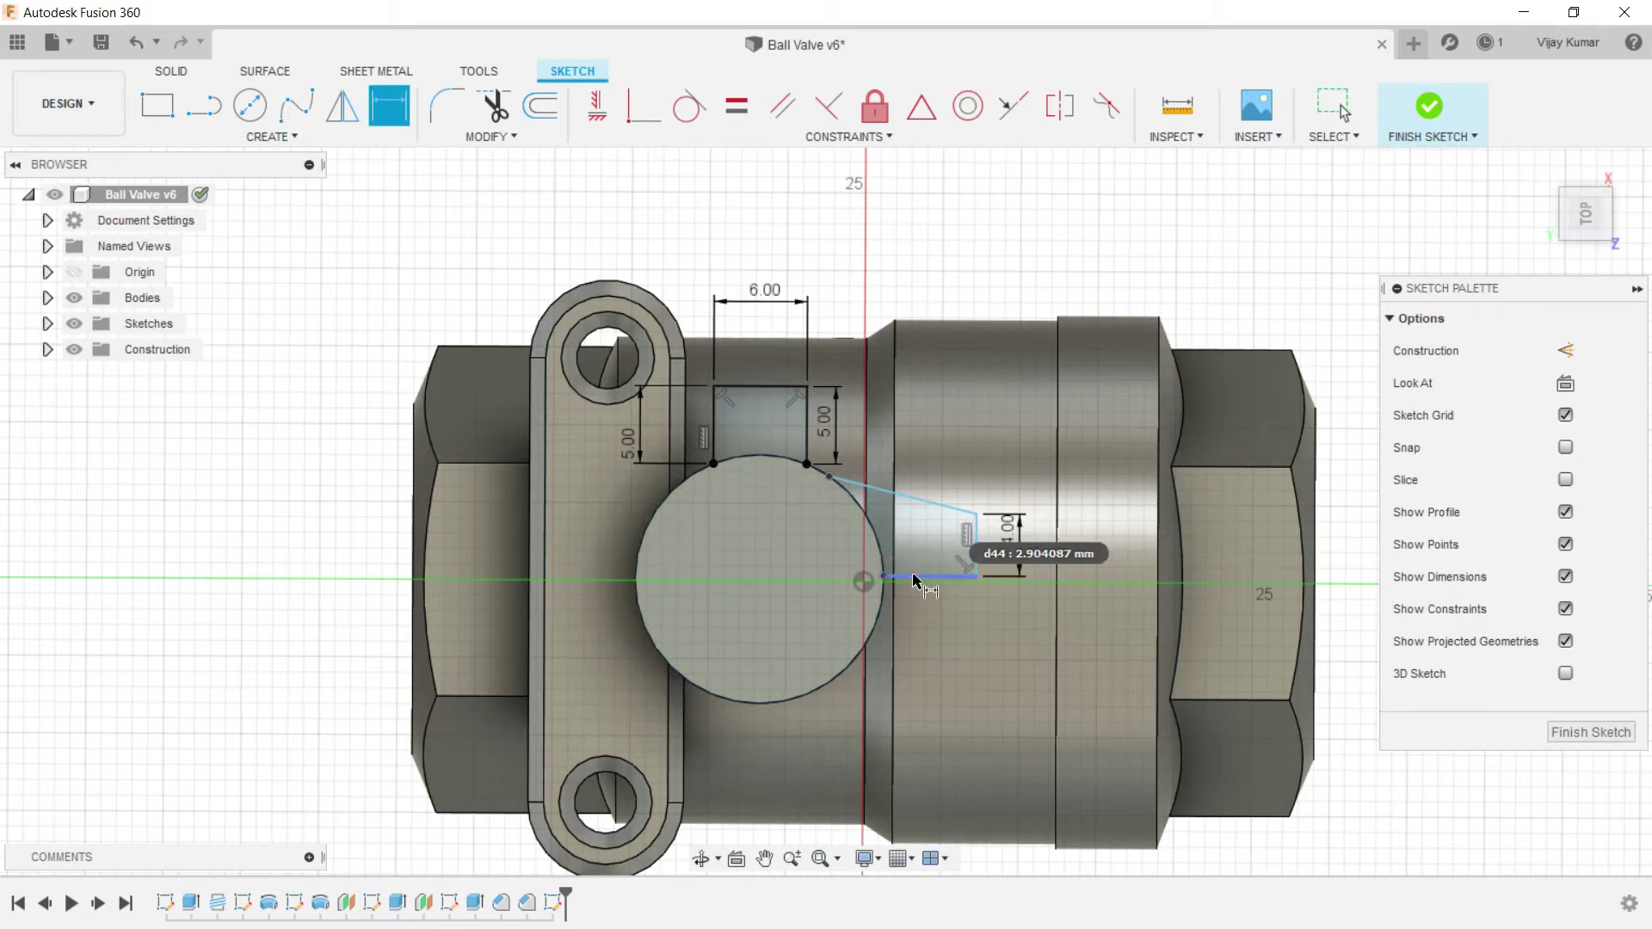
key(Escape)
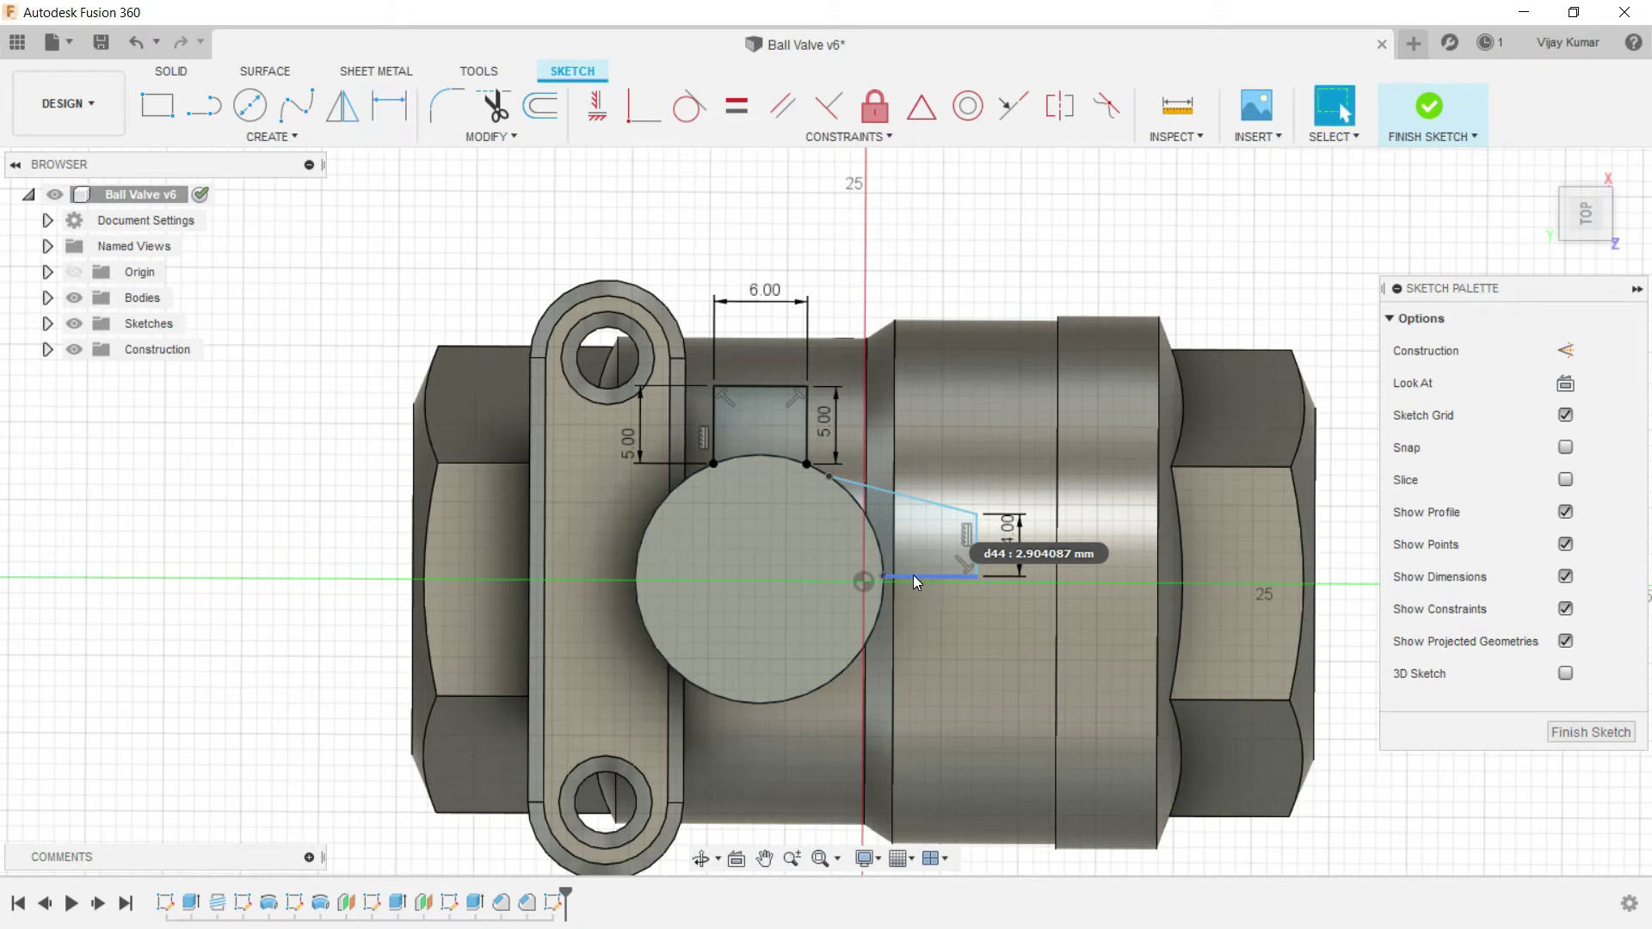
click(943, 499)
drag(944, 497, 937, 488)
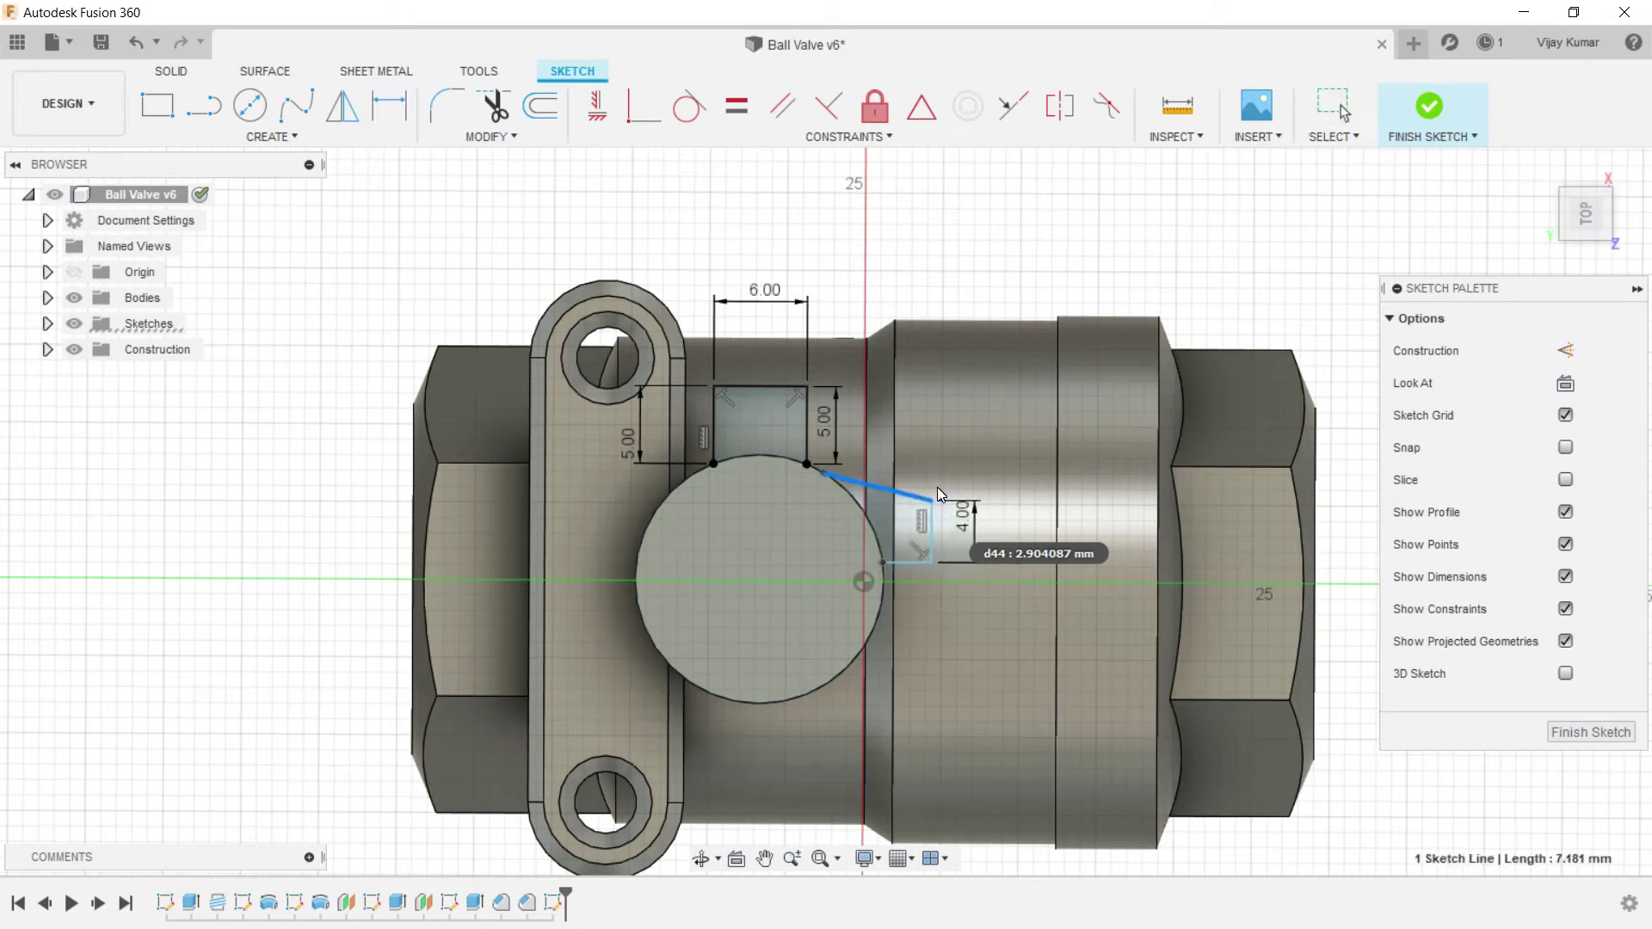
Step: Dimension the horizontal line of the second, sloping tab outline to 4 mm
click(388, 105)
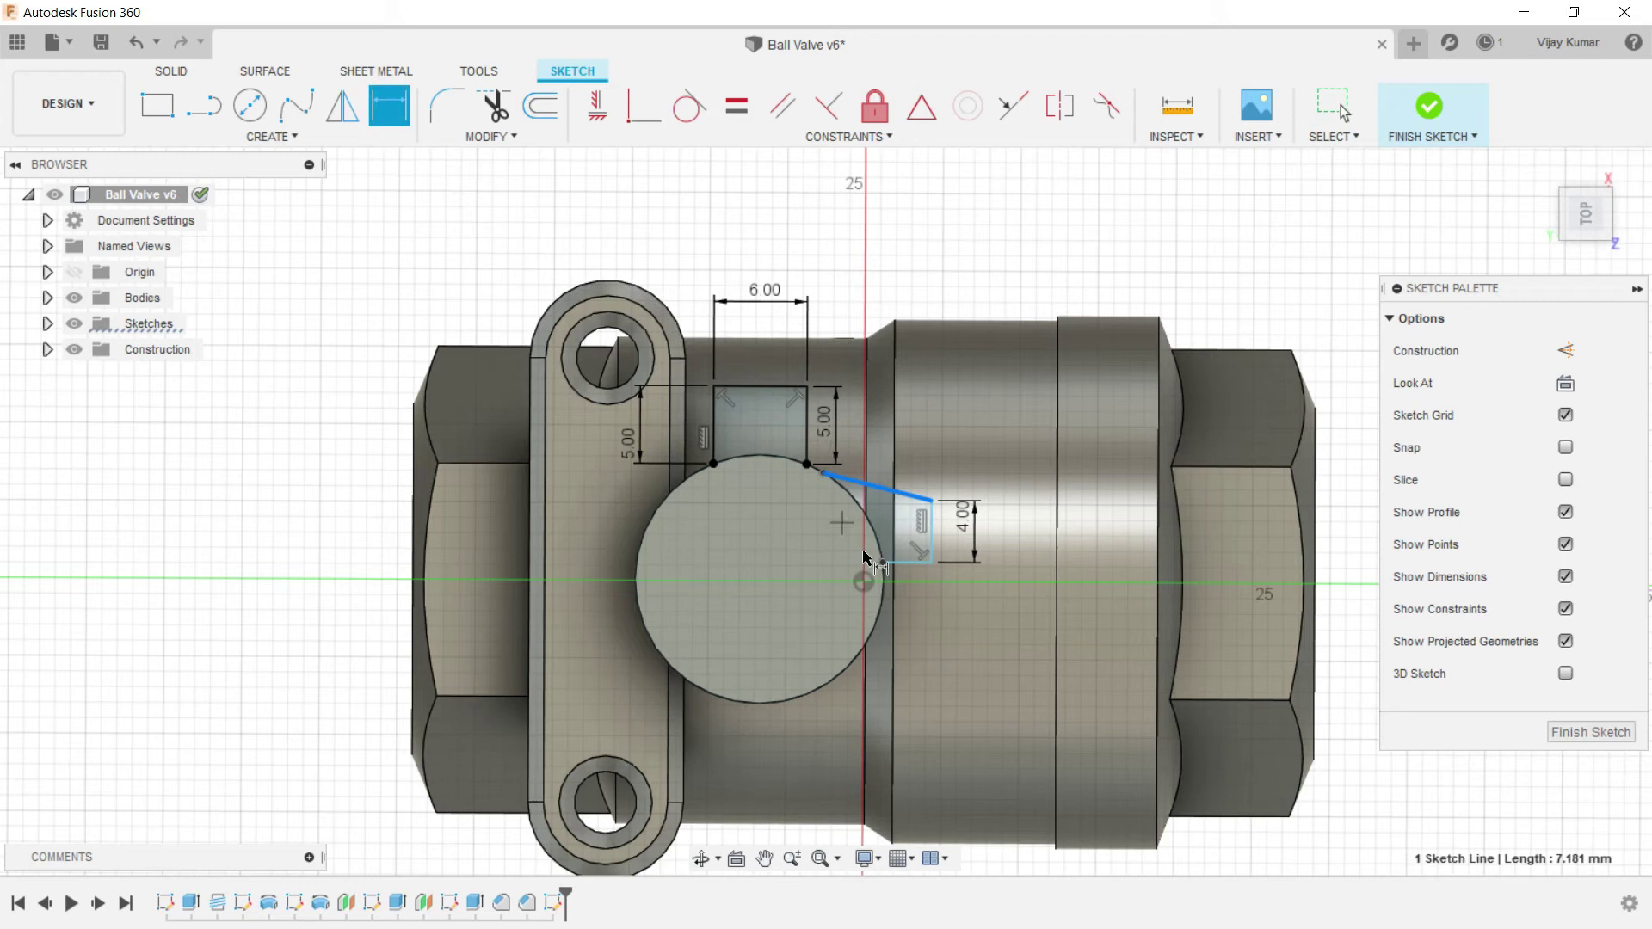
key(Escape)
key(Escape)
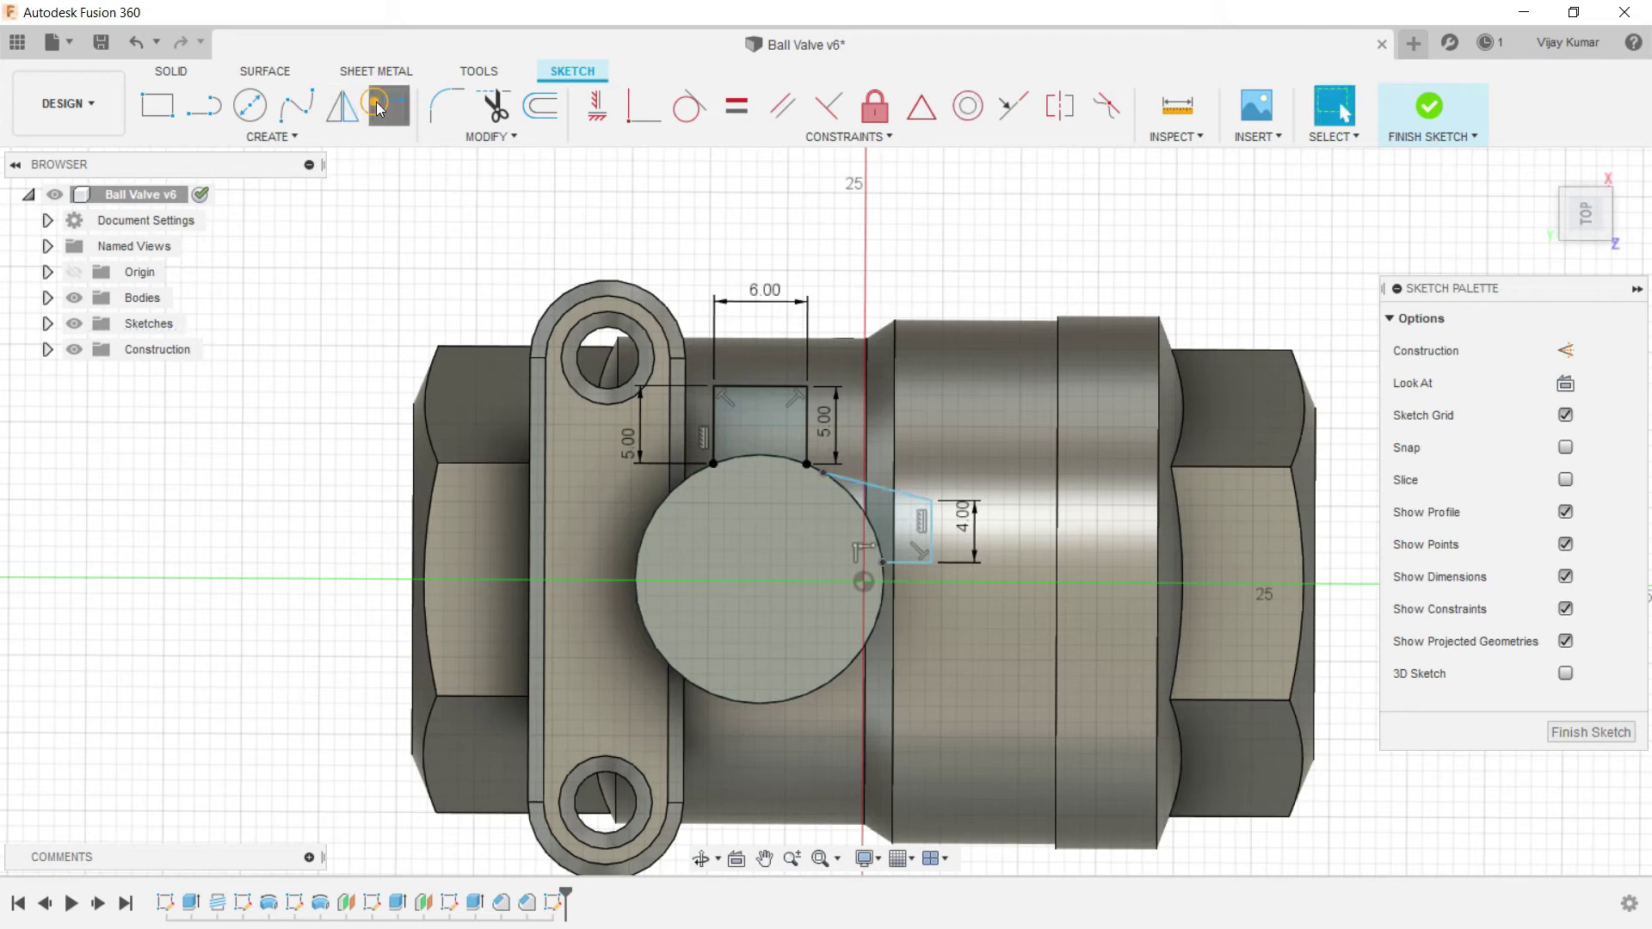
click(378, 107)
click(910, 564)
click(924, 614)
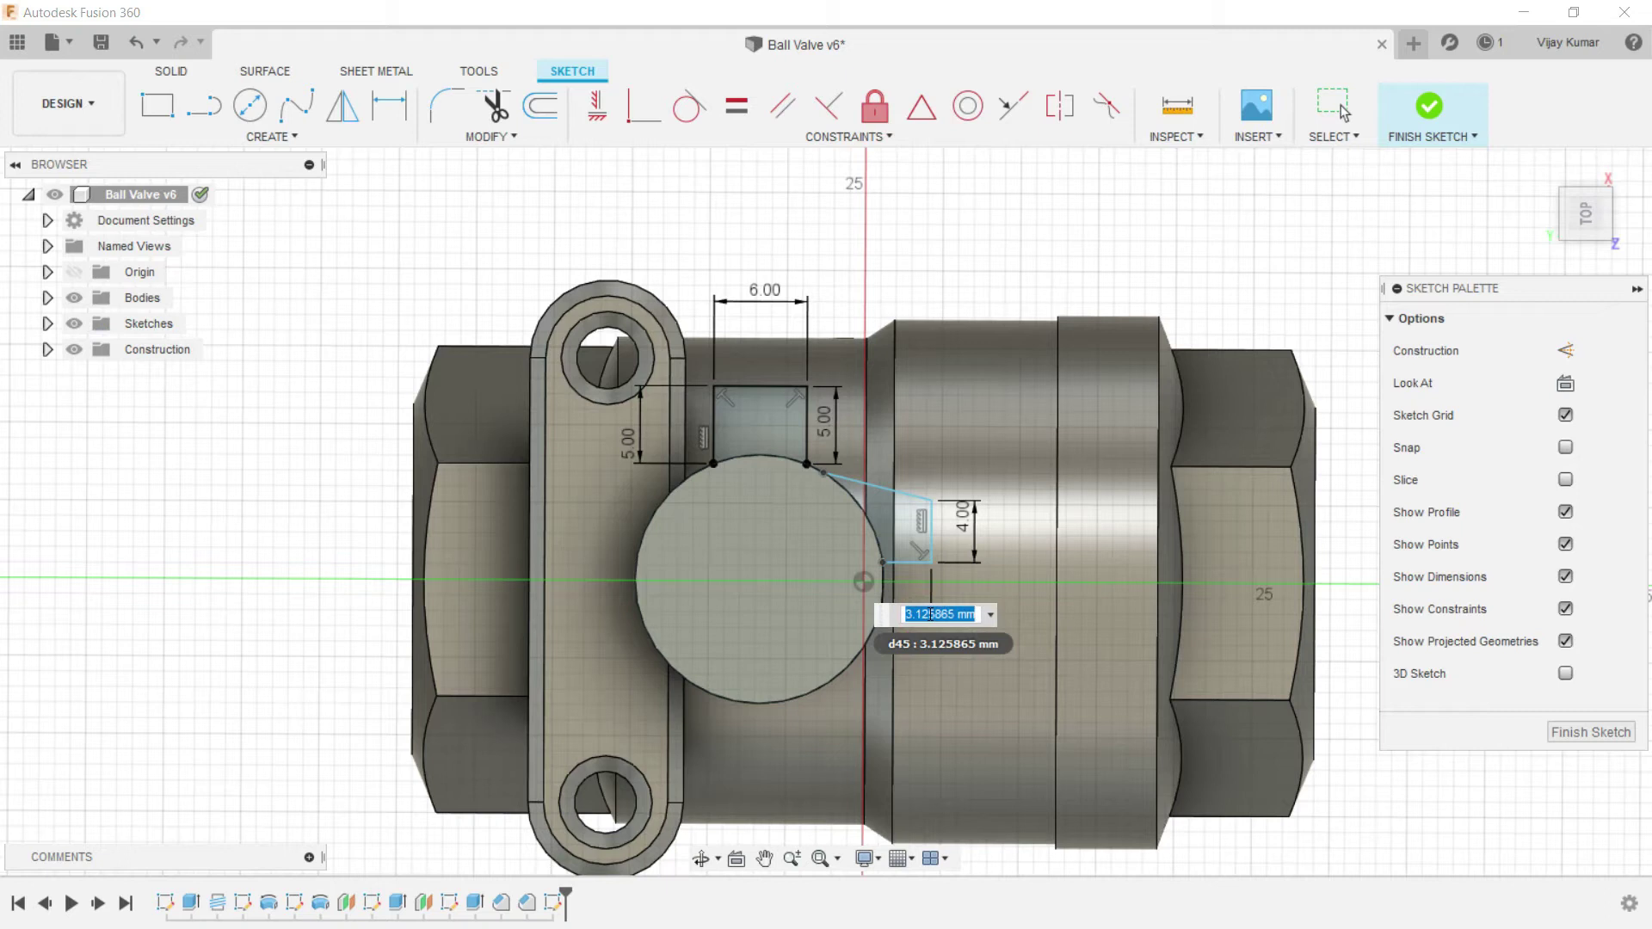
text(4)
key(Return)
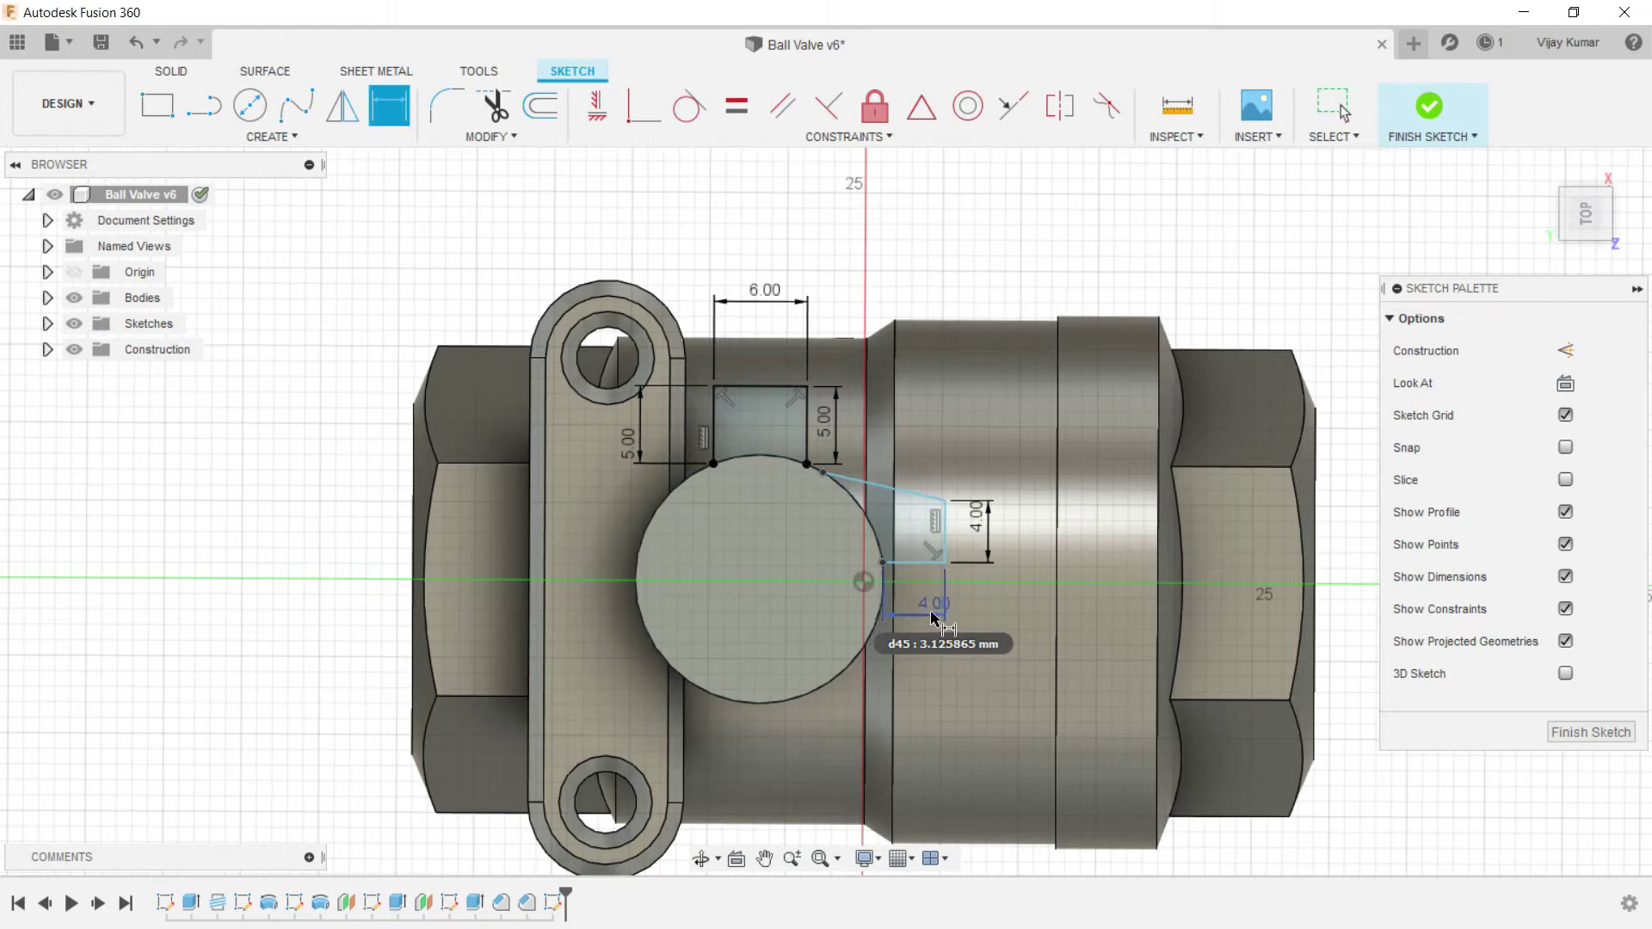
Step: Change the second outline's horizontal line dimension to 5 mm
double_click(919, 604)
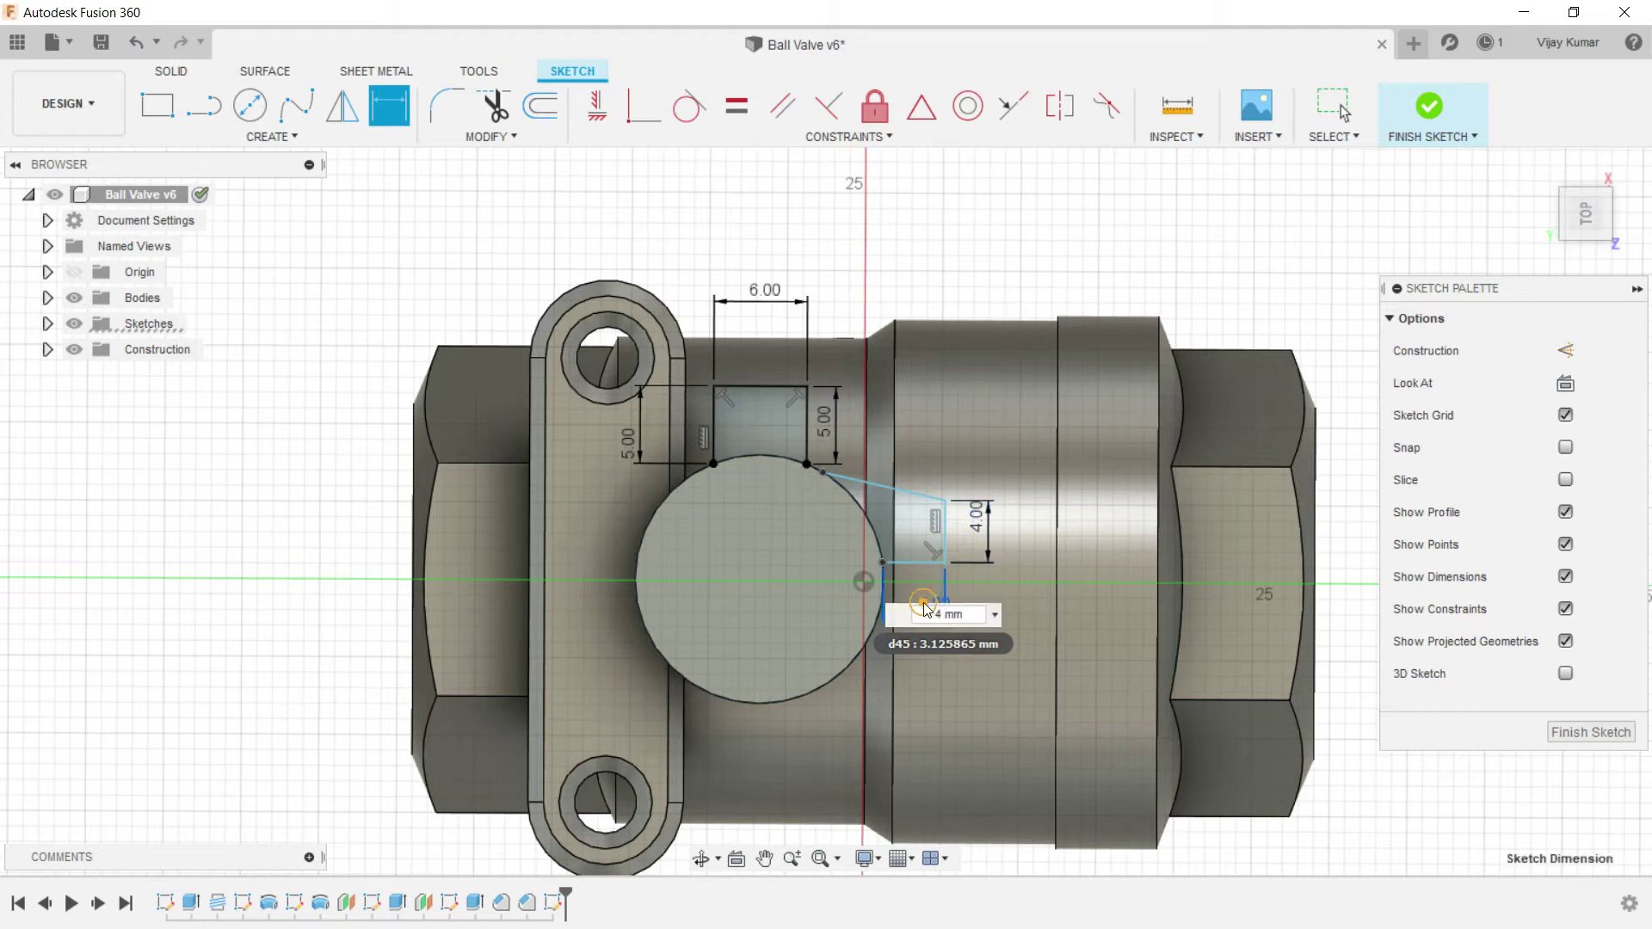
text(5)
key(Return)
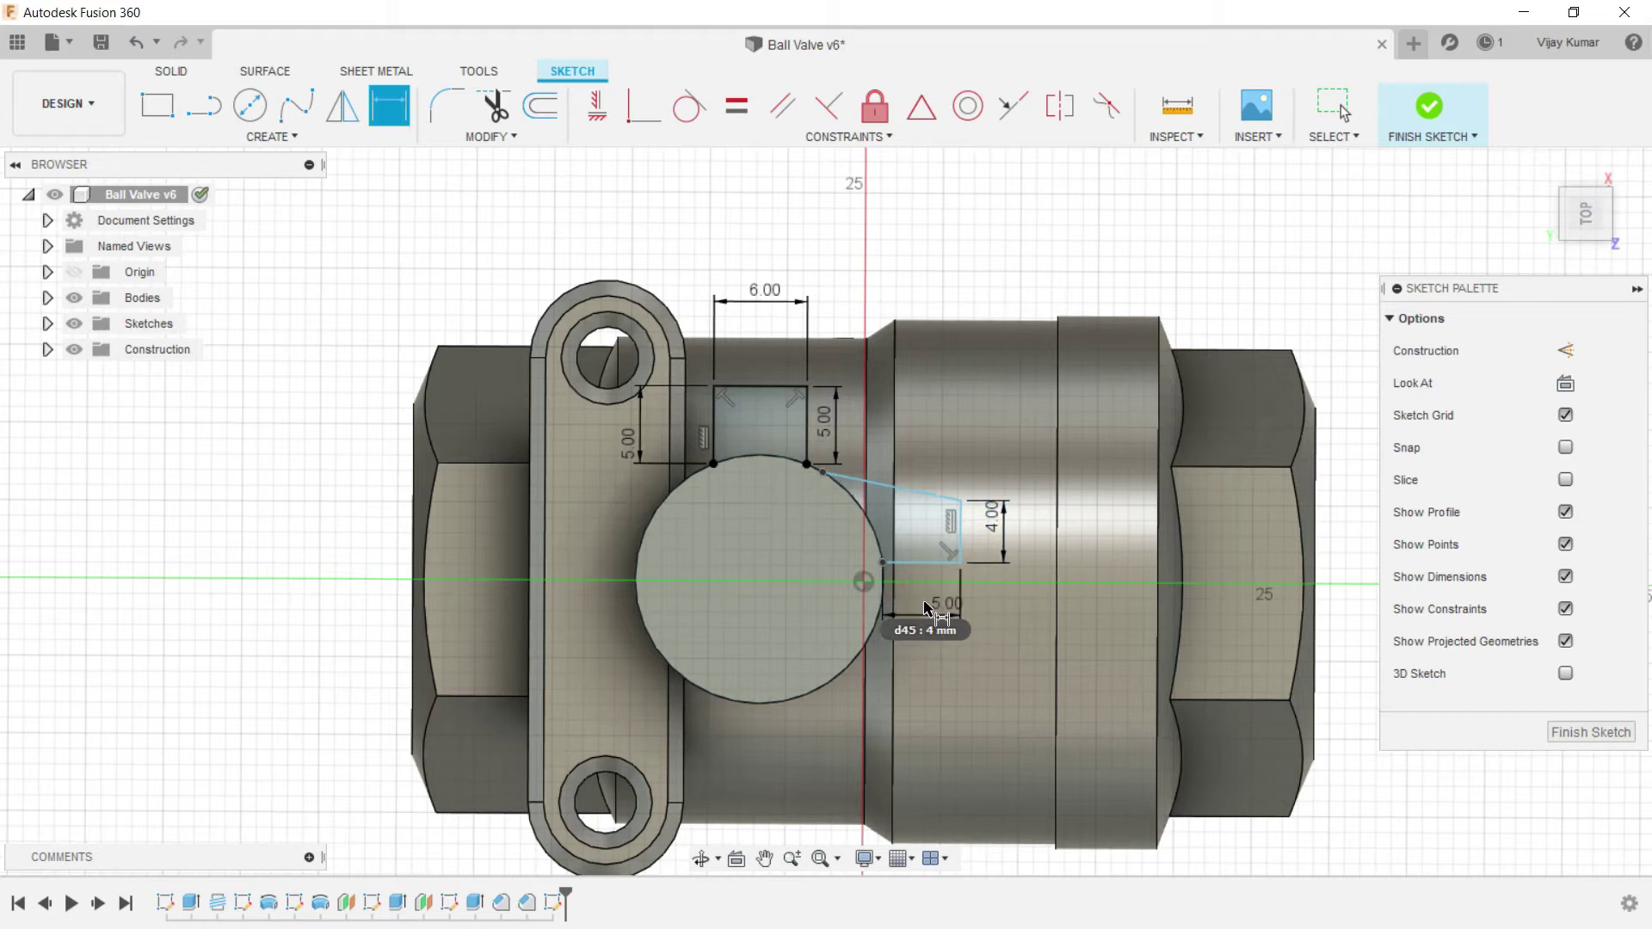
key(Escape)
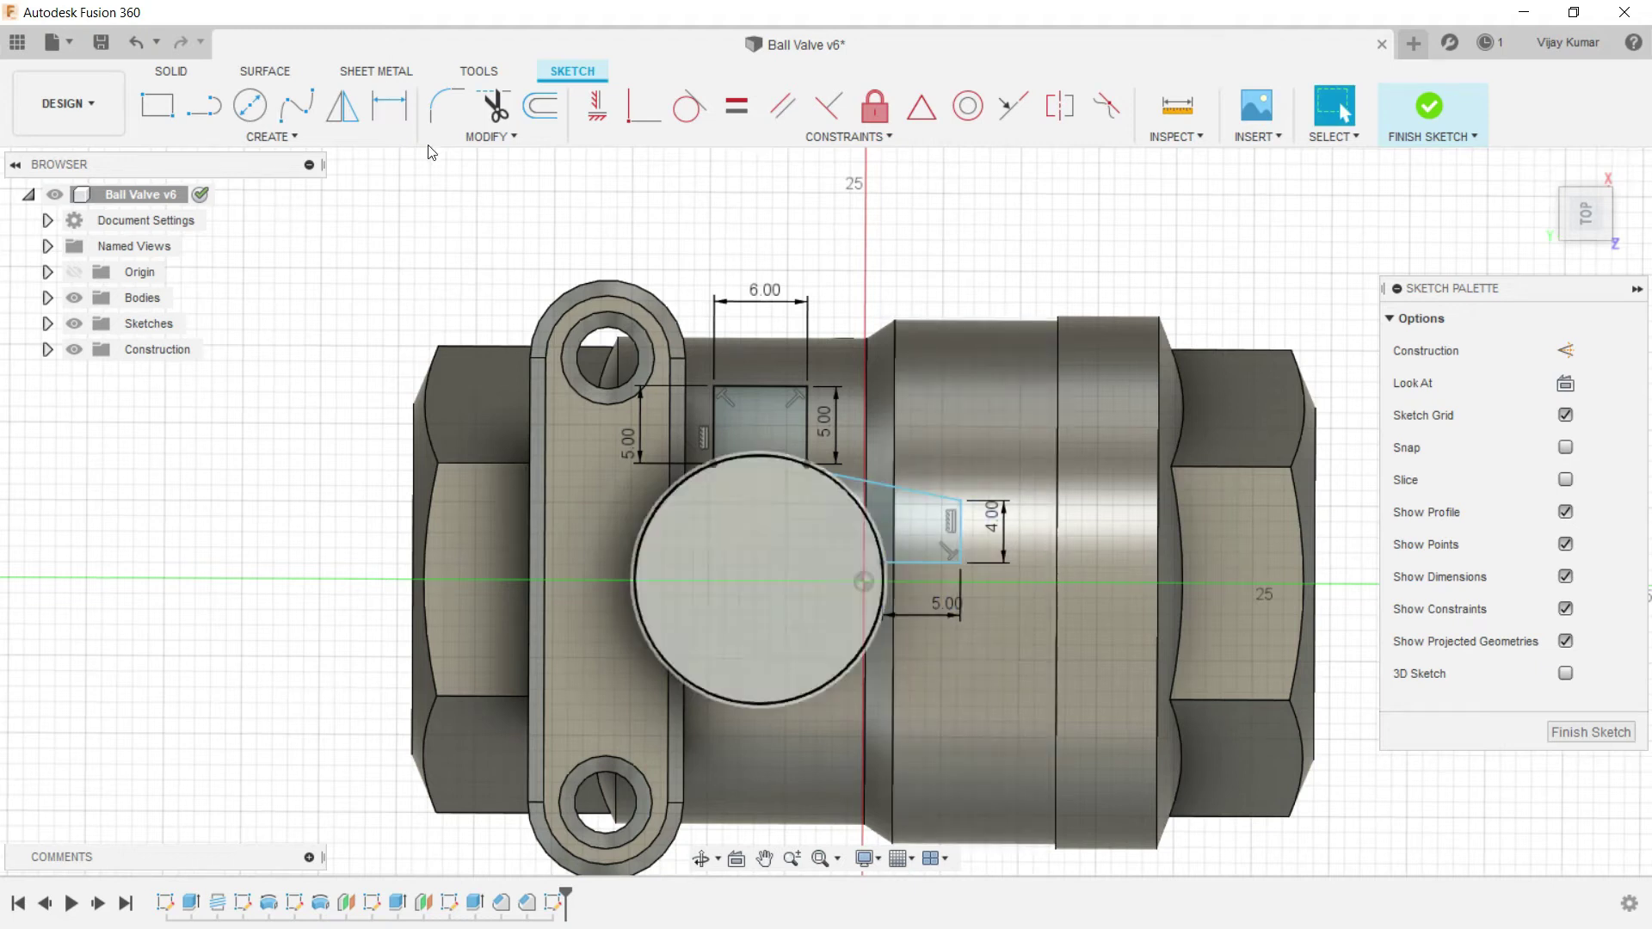
Step: Sketch a three-sided rectangular outline over the mounting lug, about 5.1 mm high and 4.7 mm wide, starting and ending on the boss circle
click(203, 105)
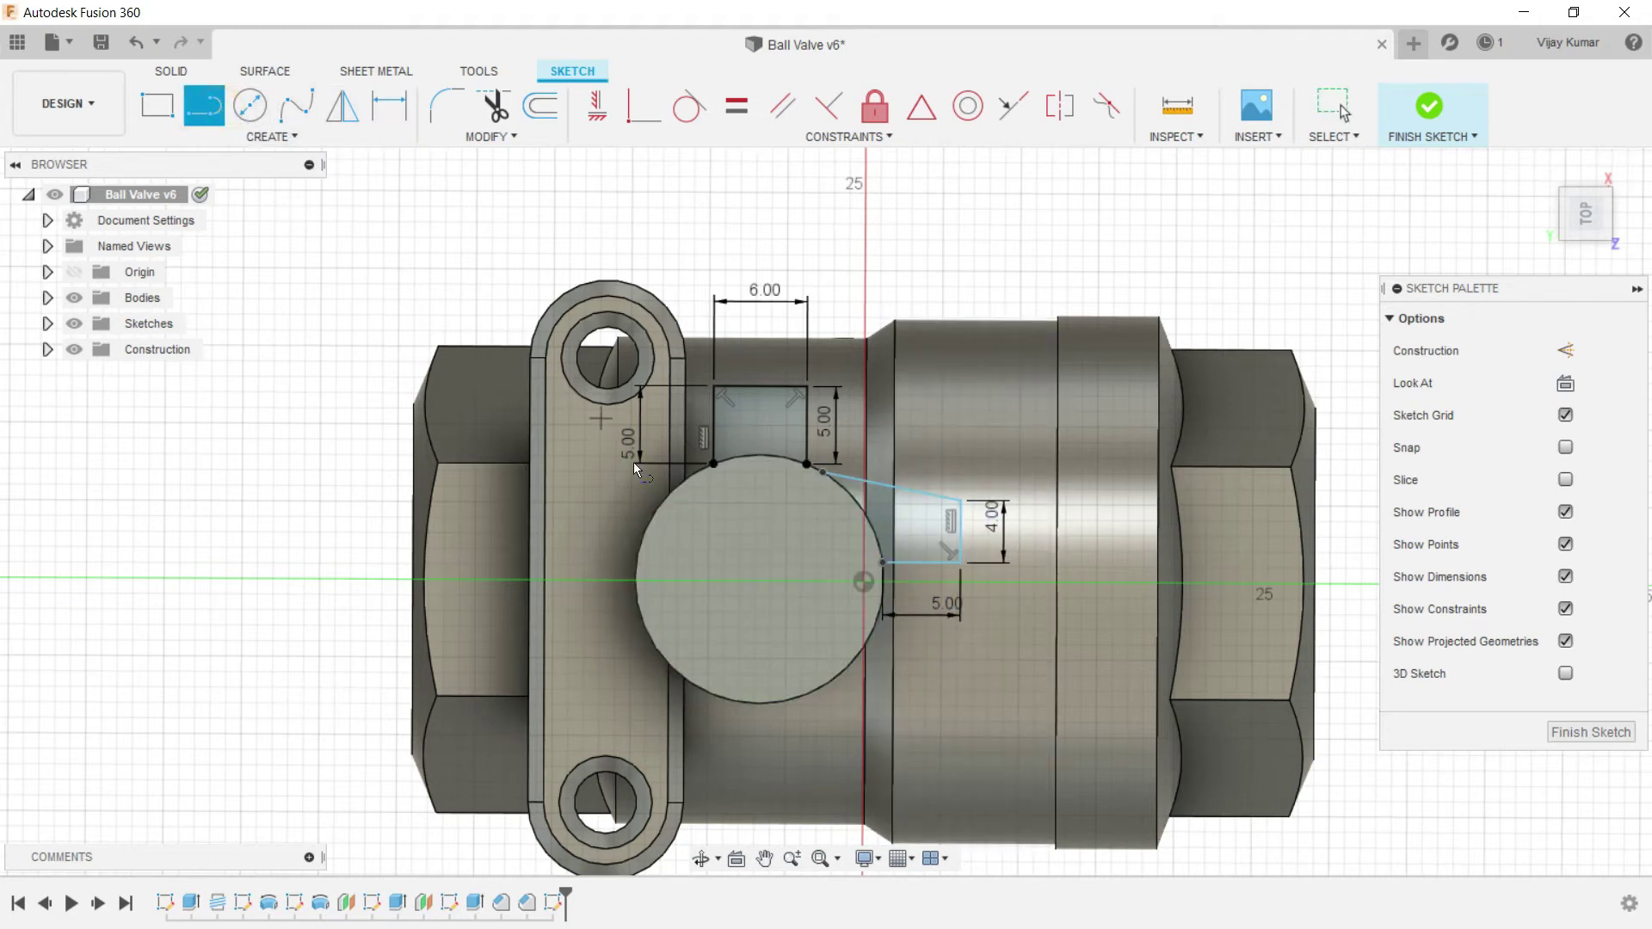
click(642, 535)
click(570, 535)
click(569, 614)
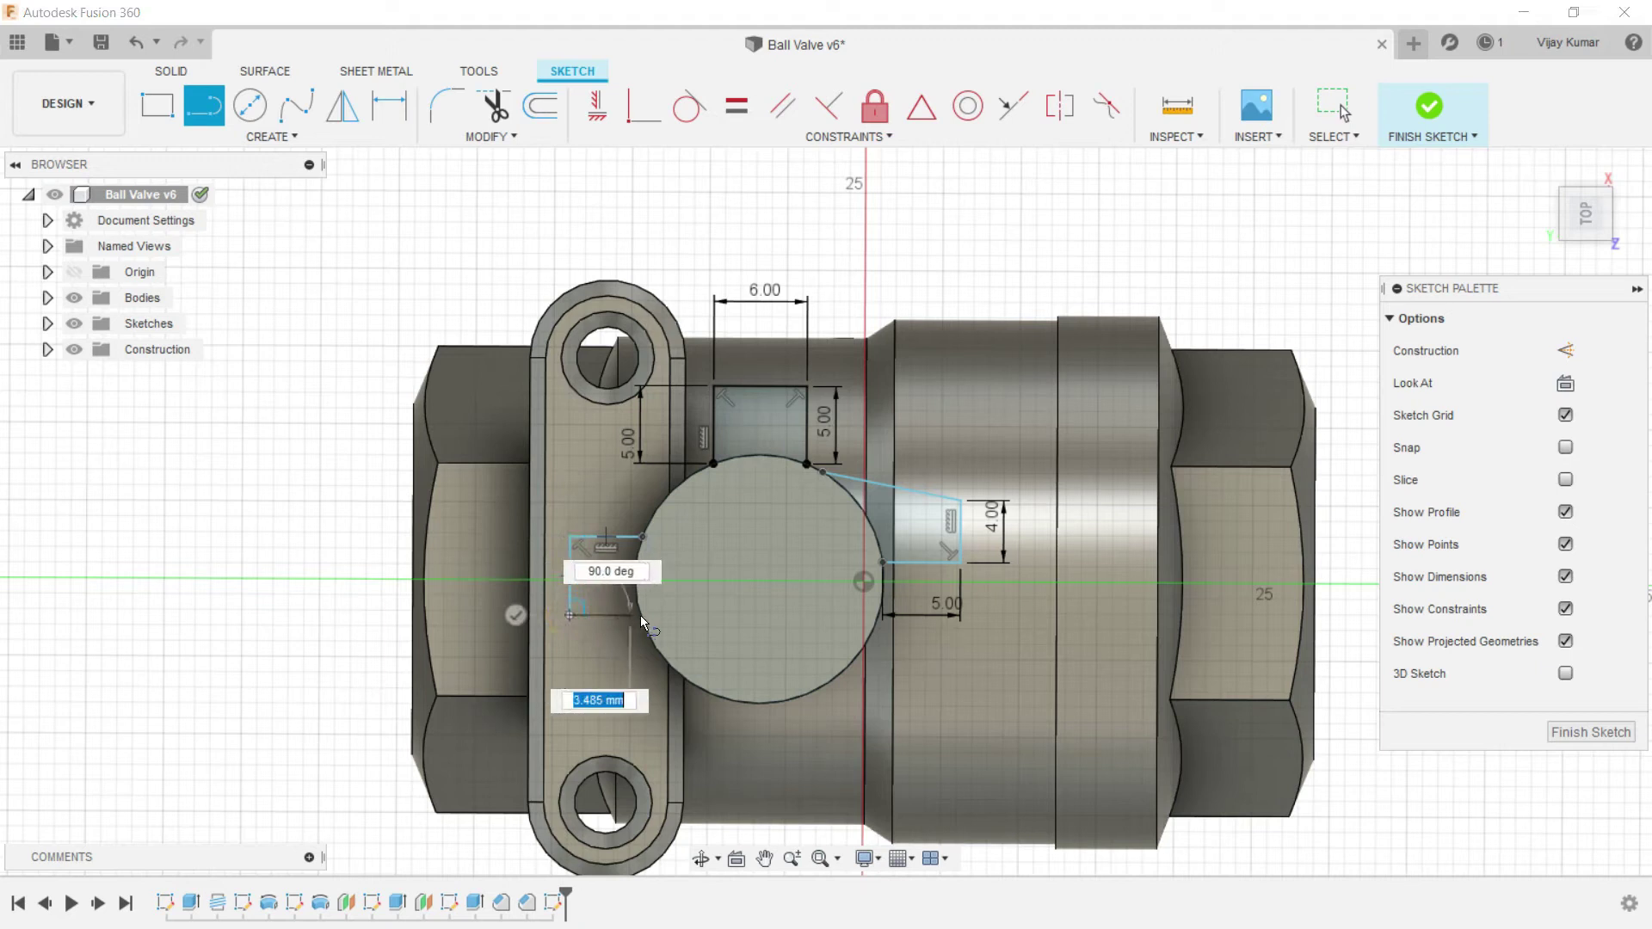
click(643, 616)
key(Escape)
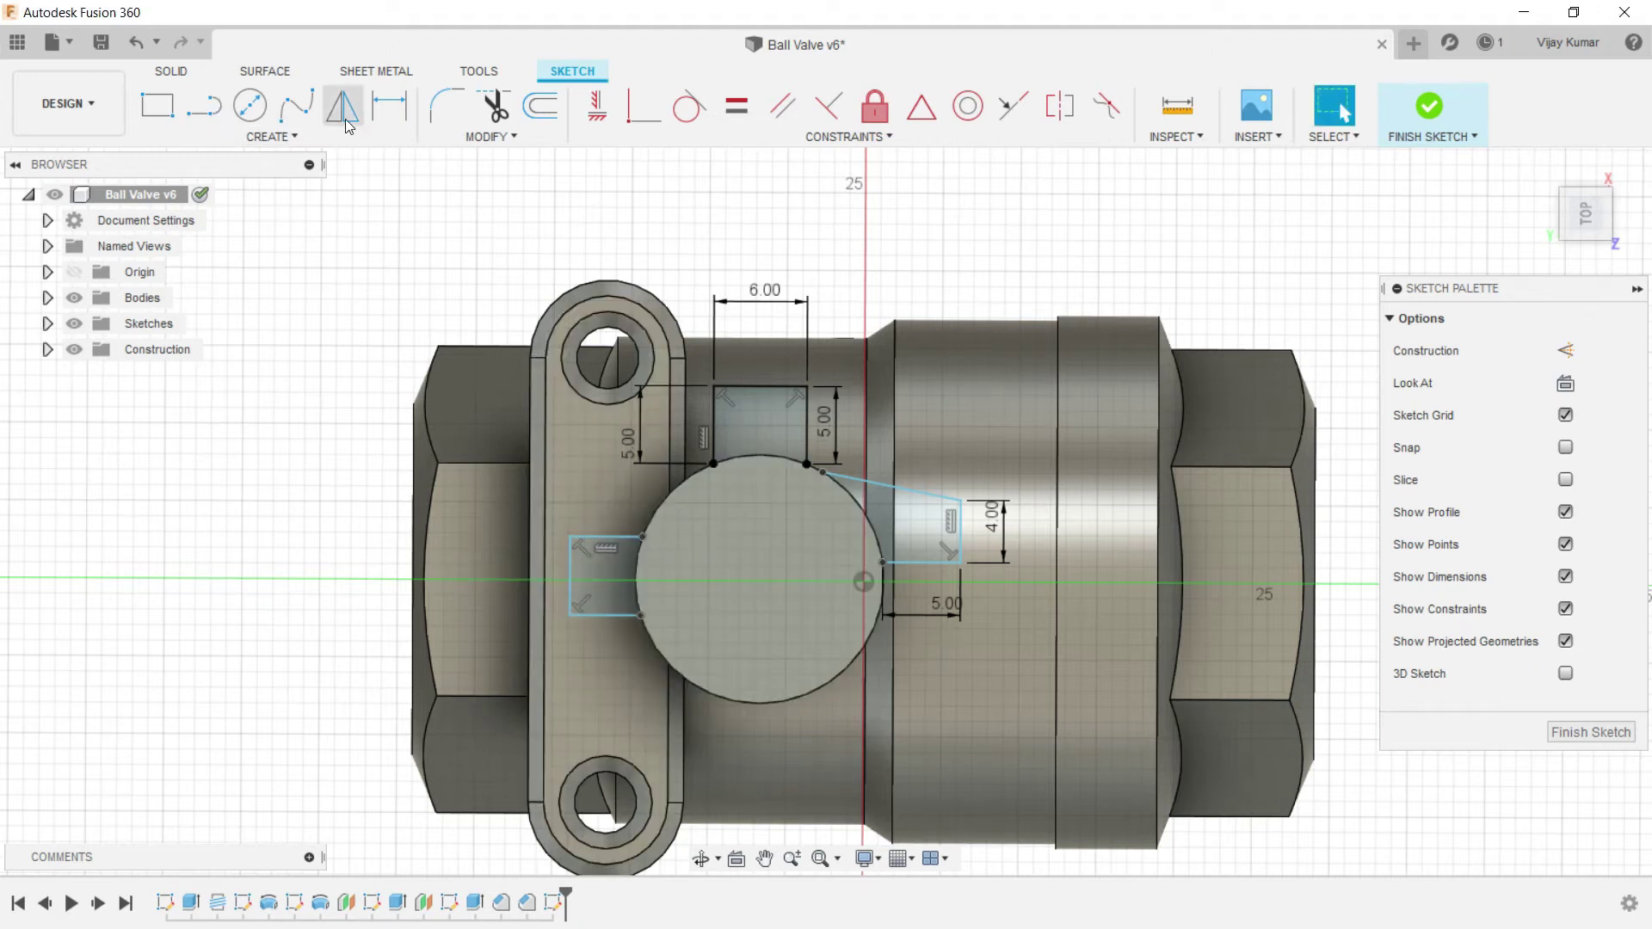
Step: Dimension the outer vertical line of the outline over the mounting lug to 6 mm
click(389, 105)
click(569, 577)
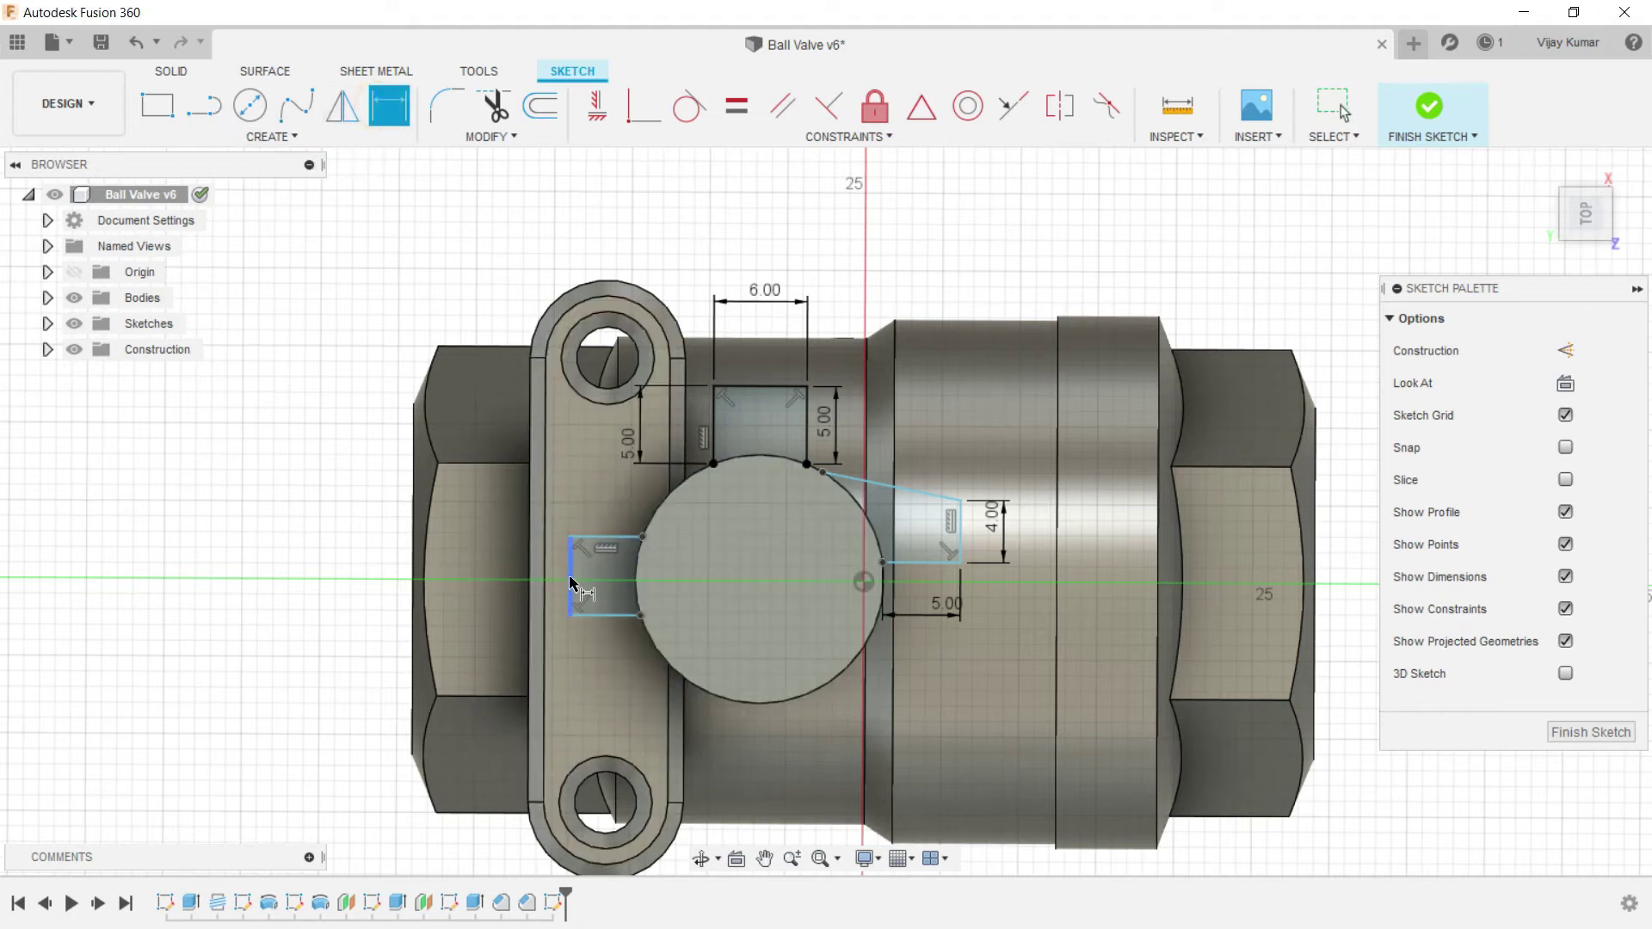
click(490, 568)
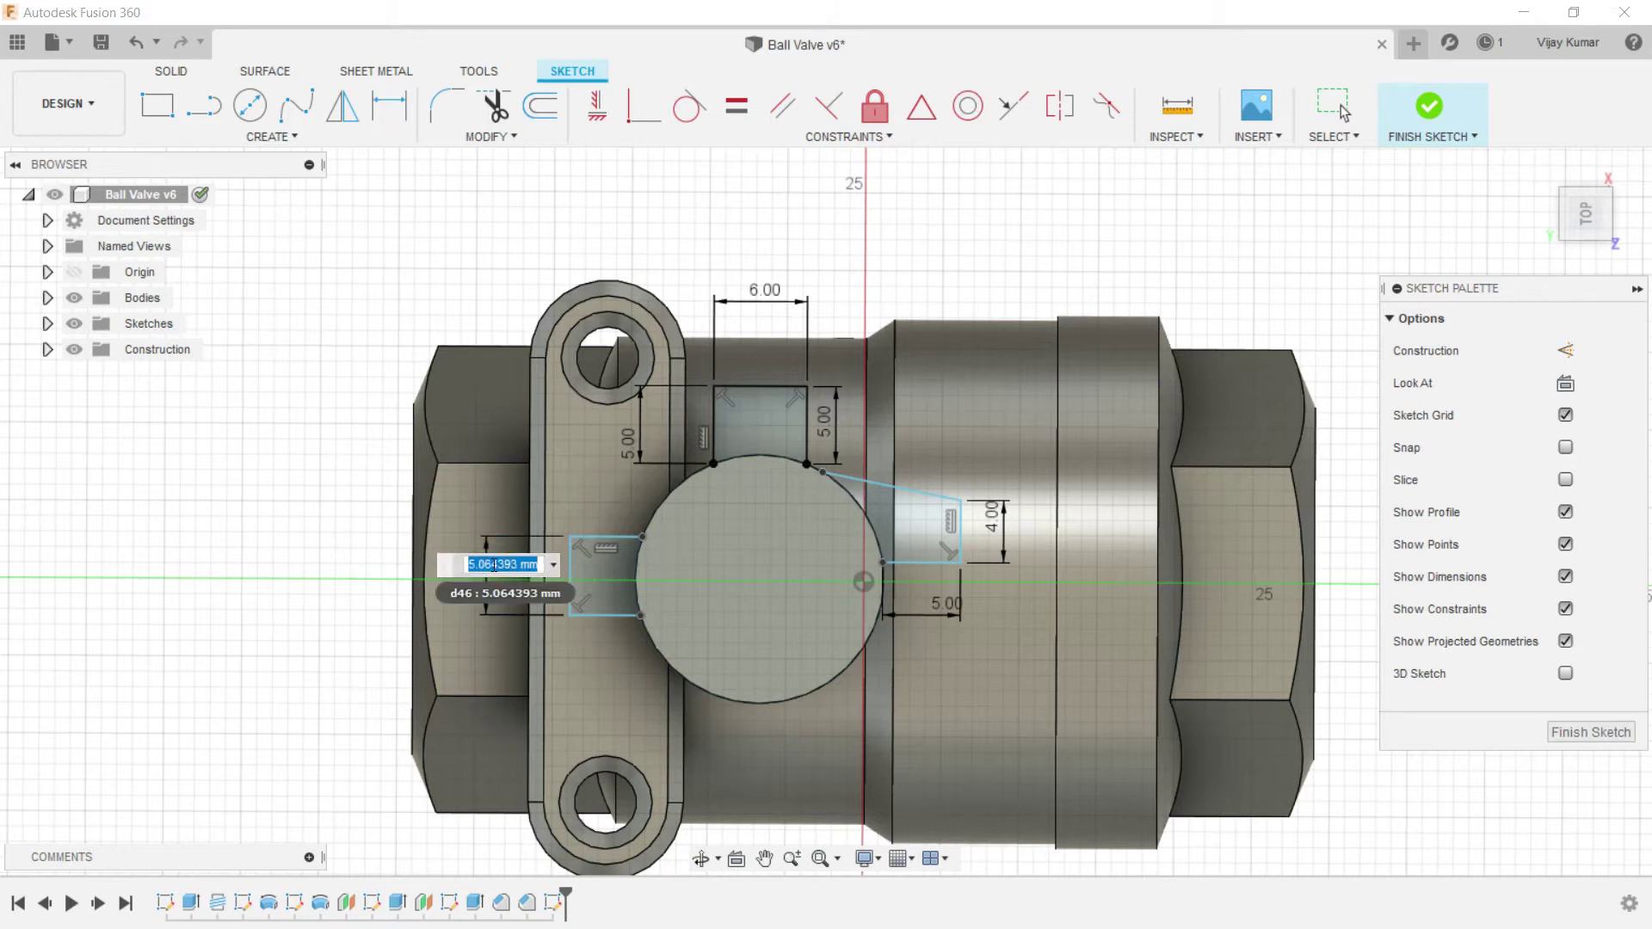
text(5)
key(Return)
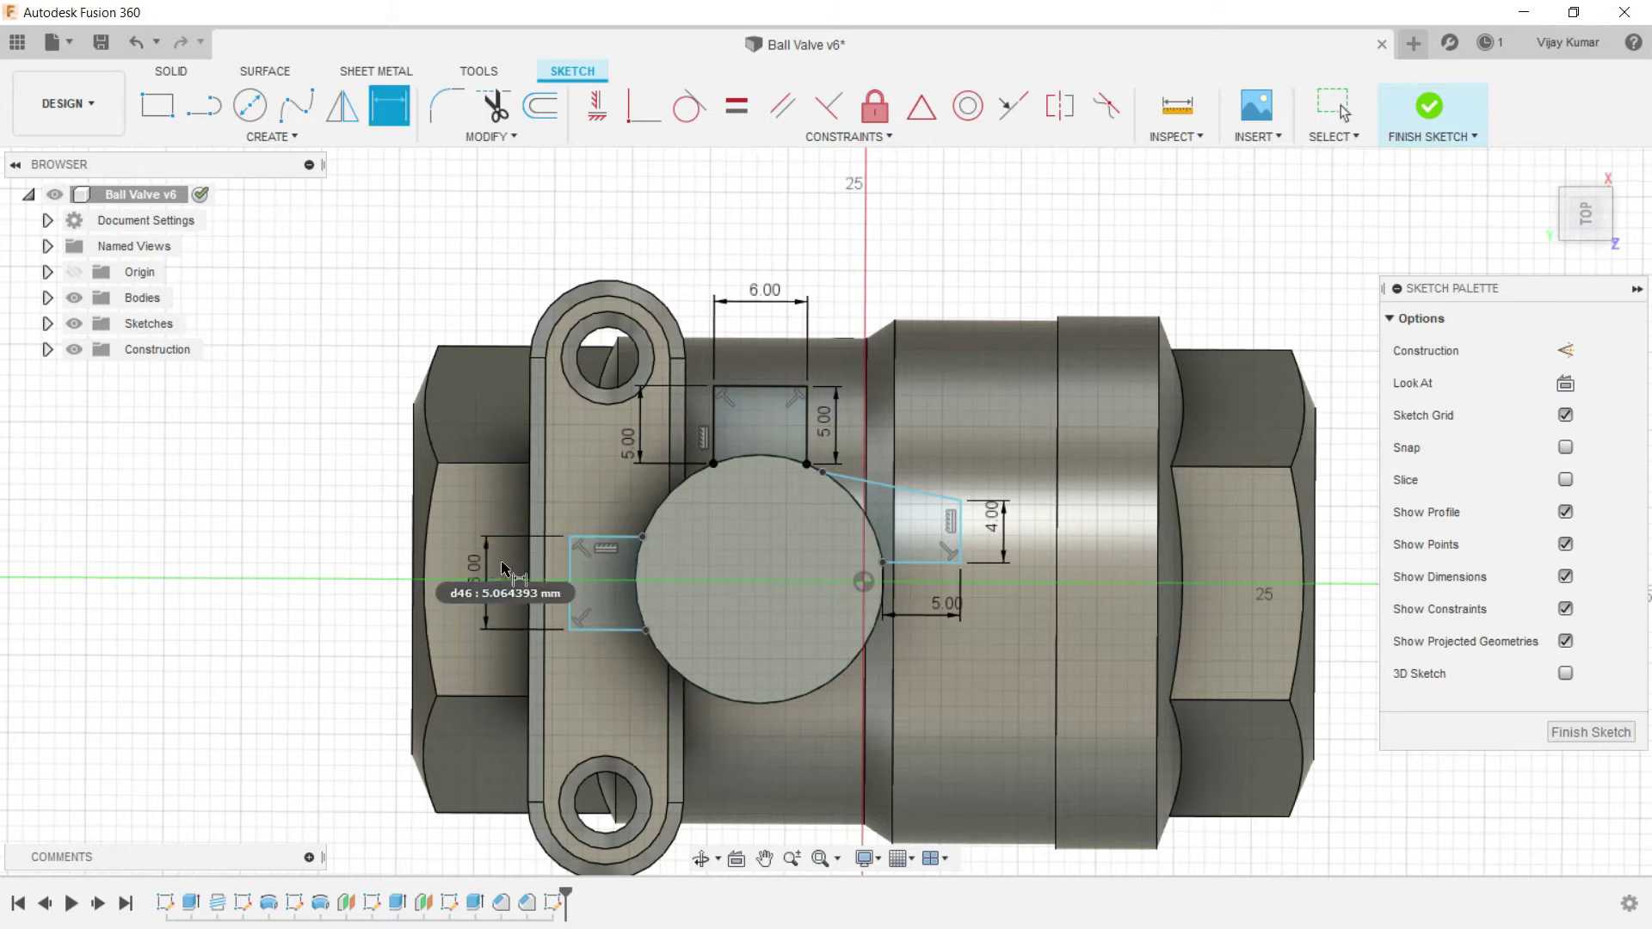
Step: Dimension both horizontal lines of the outline over the mounting lug to 5 mm
click(609, 540)
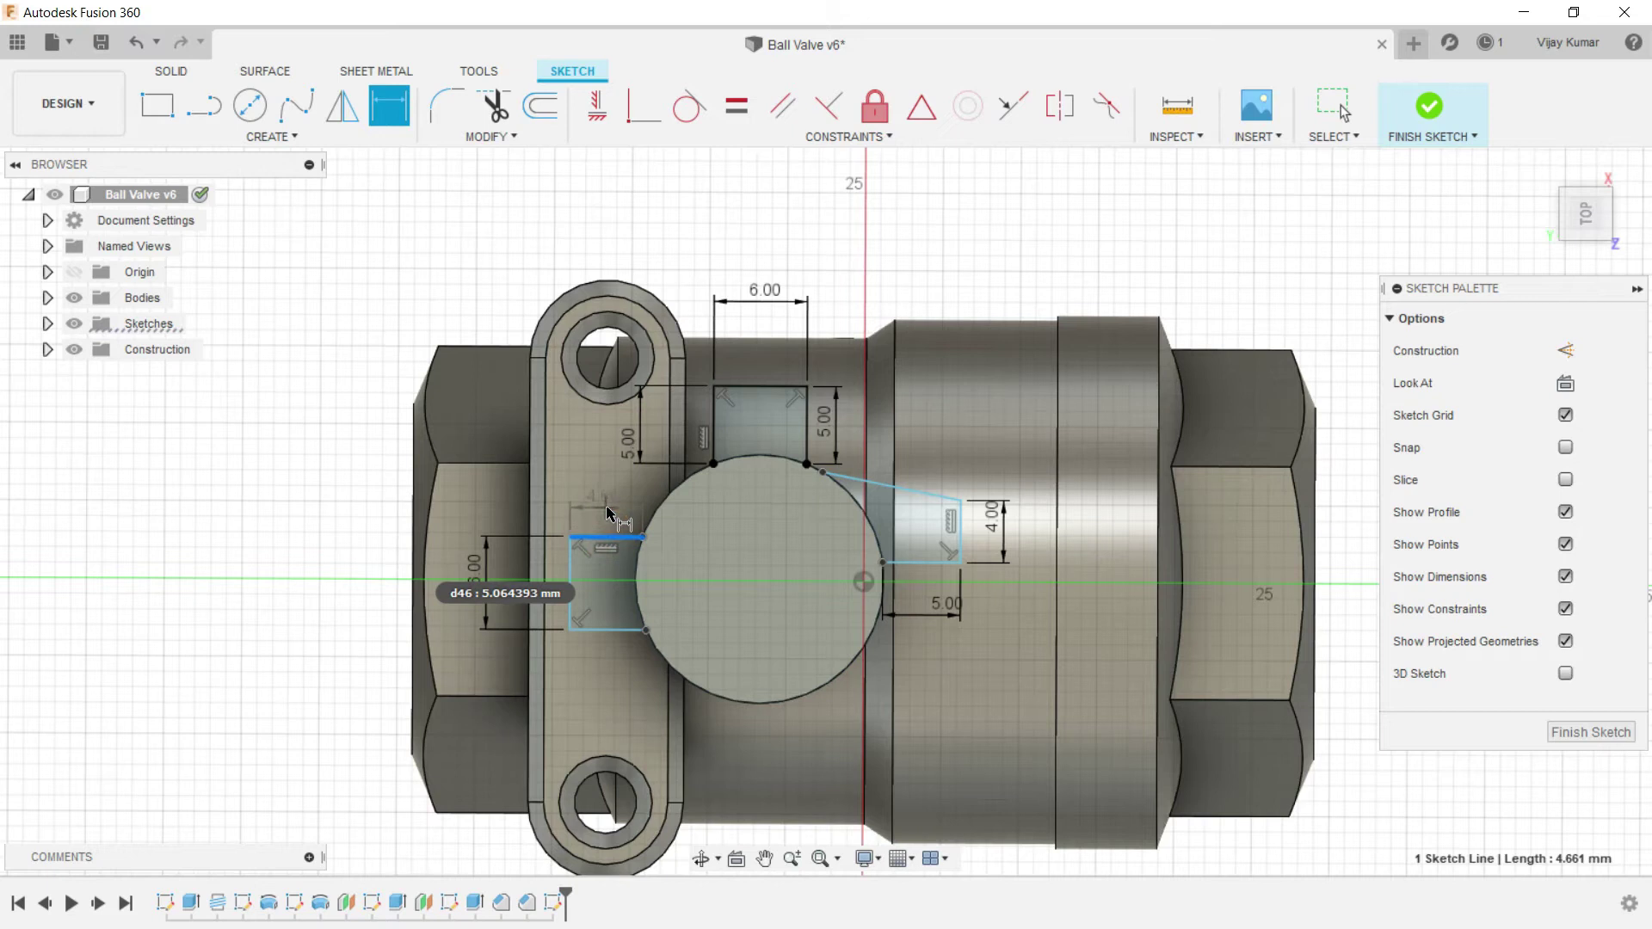
click(604, 512)
text(5)
key(Return)
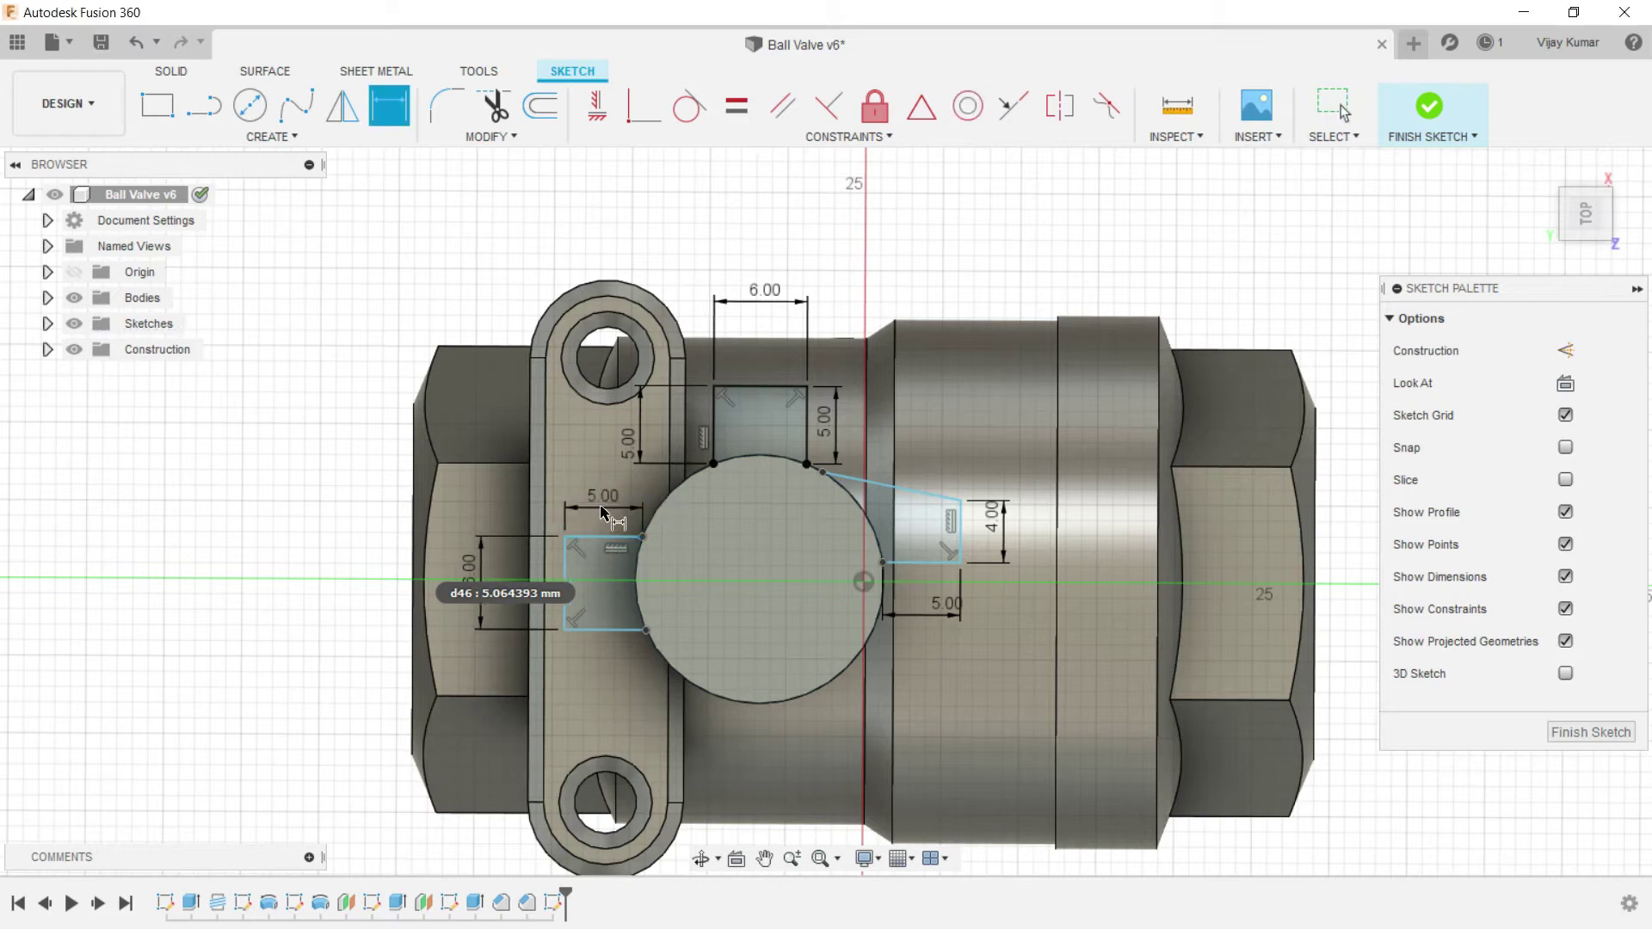
click(607, 630)
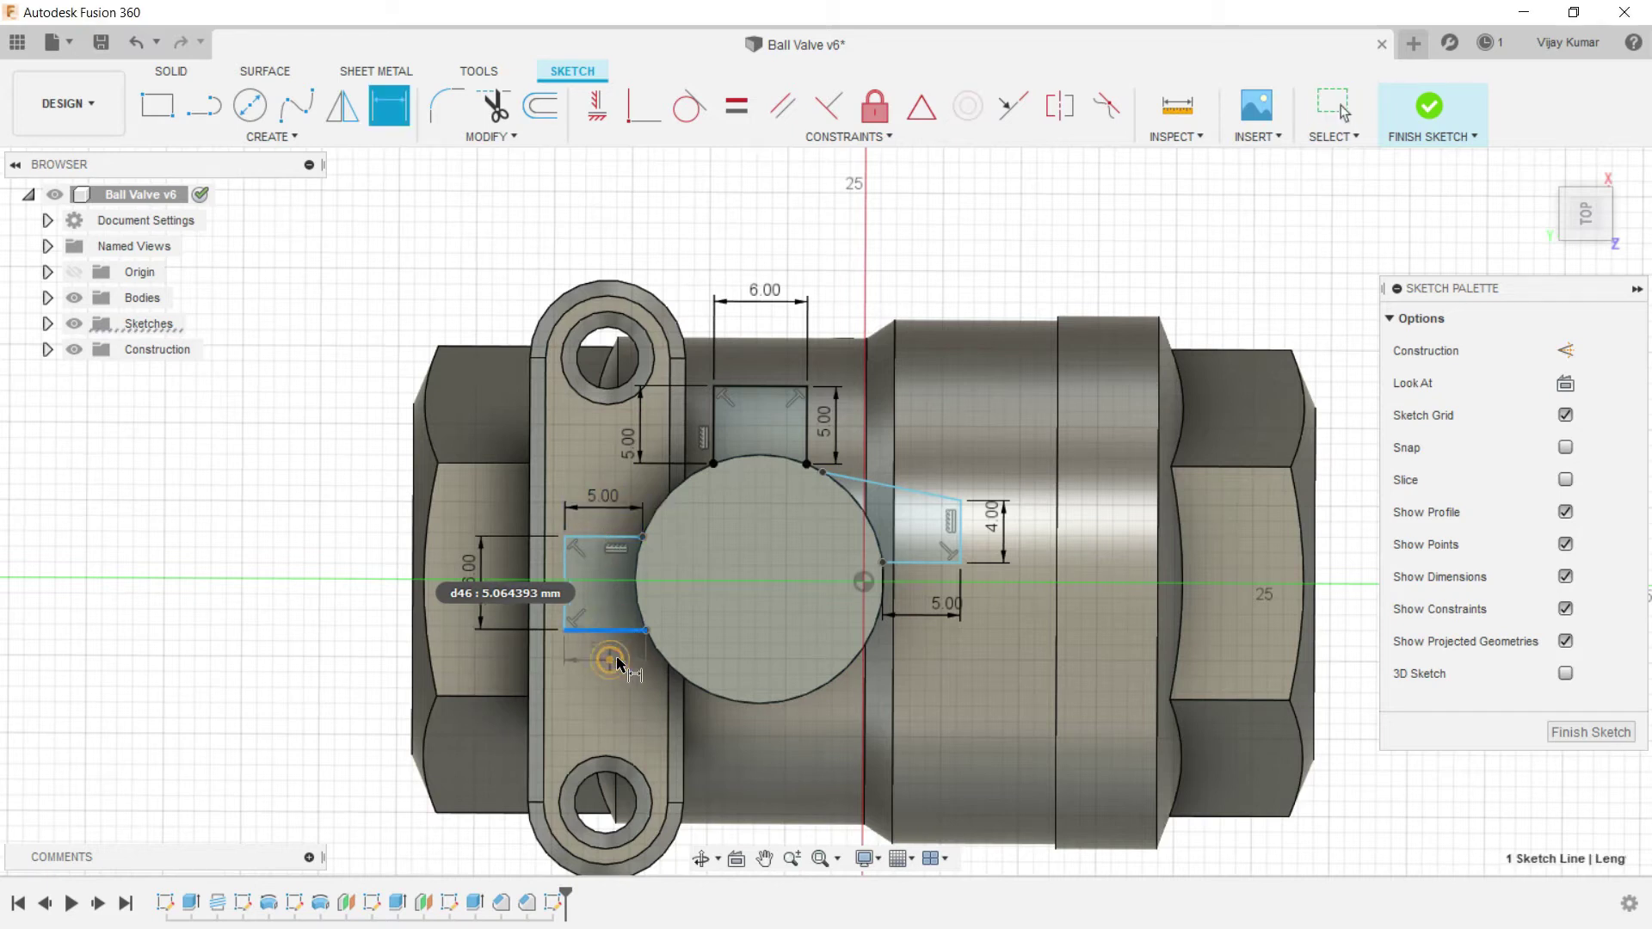
click(618, 658)
text(5)
key(Return)
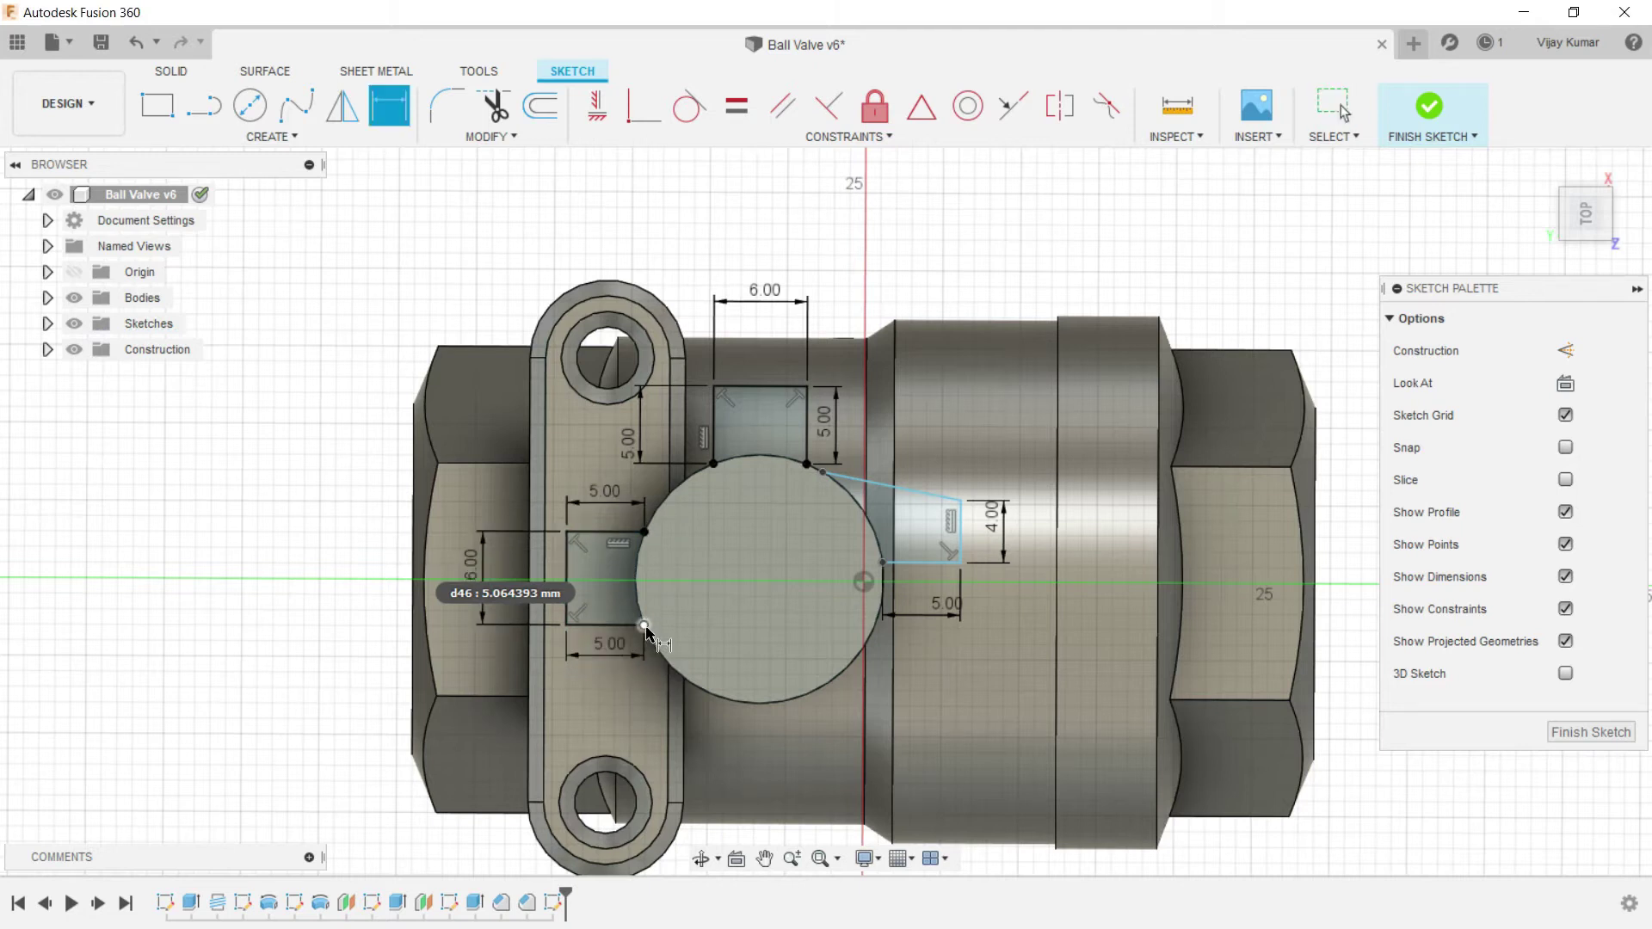
Step: Sketch a fourth outline below the boss circle: a sloping line, a horizontal line about 3.1 mm long, and a vertical line back to the circle
key(l)
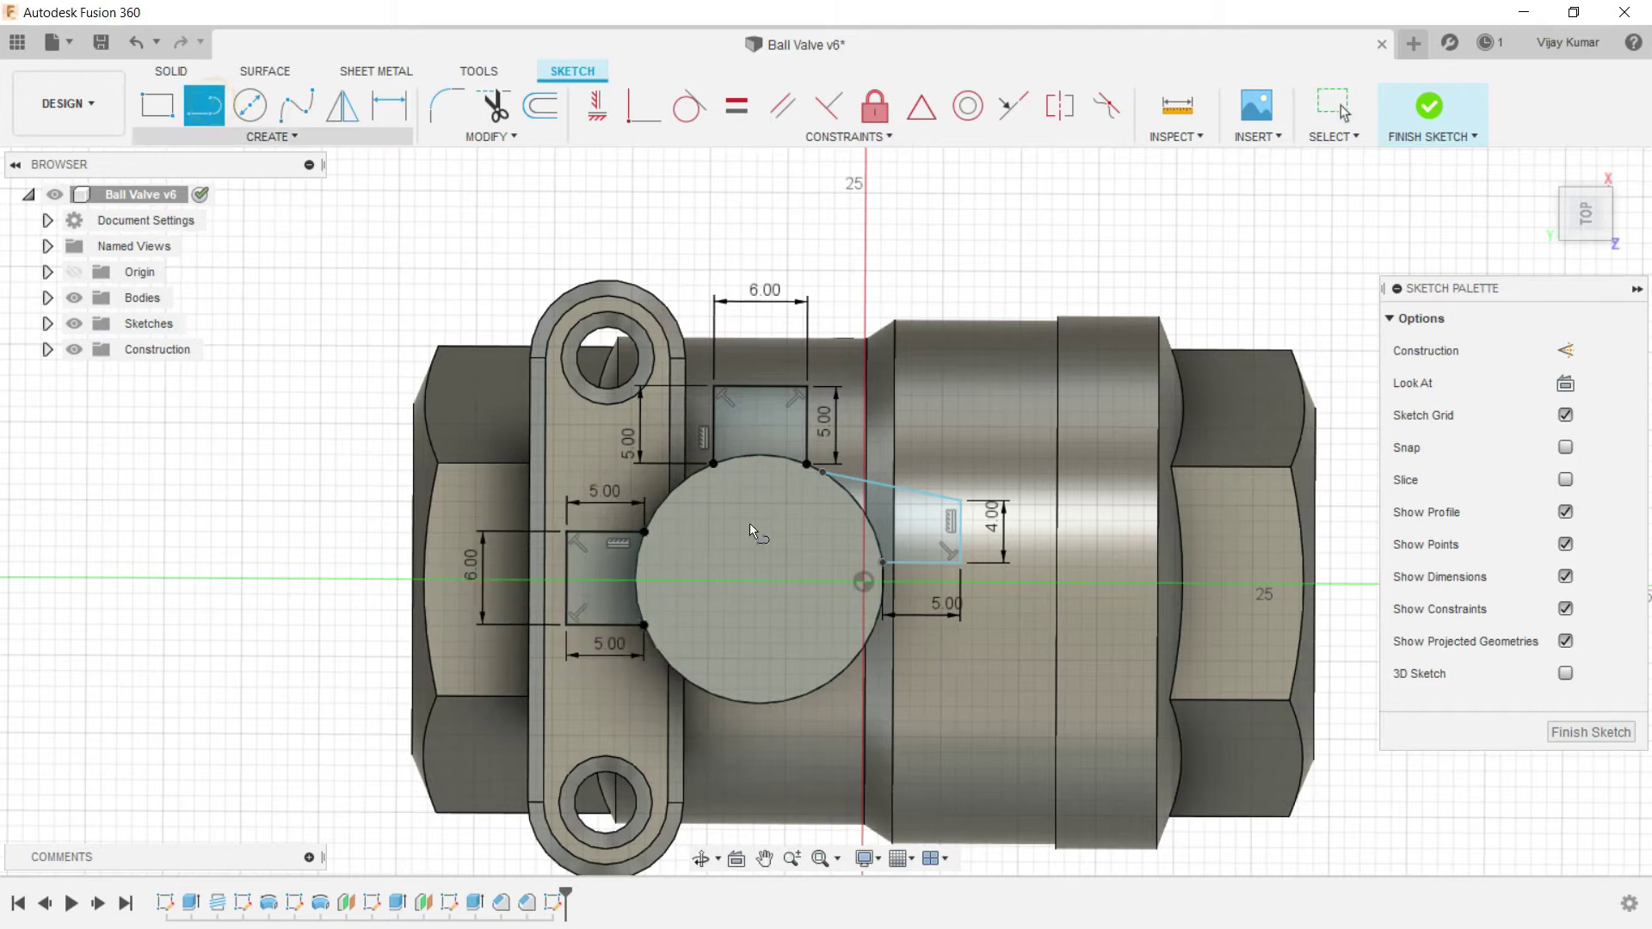
click(652, 643)
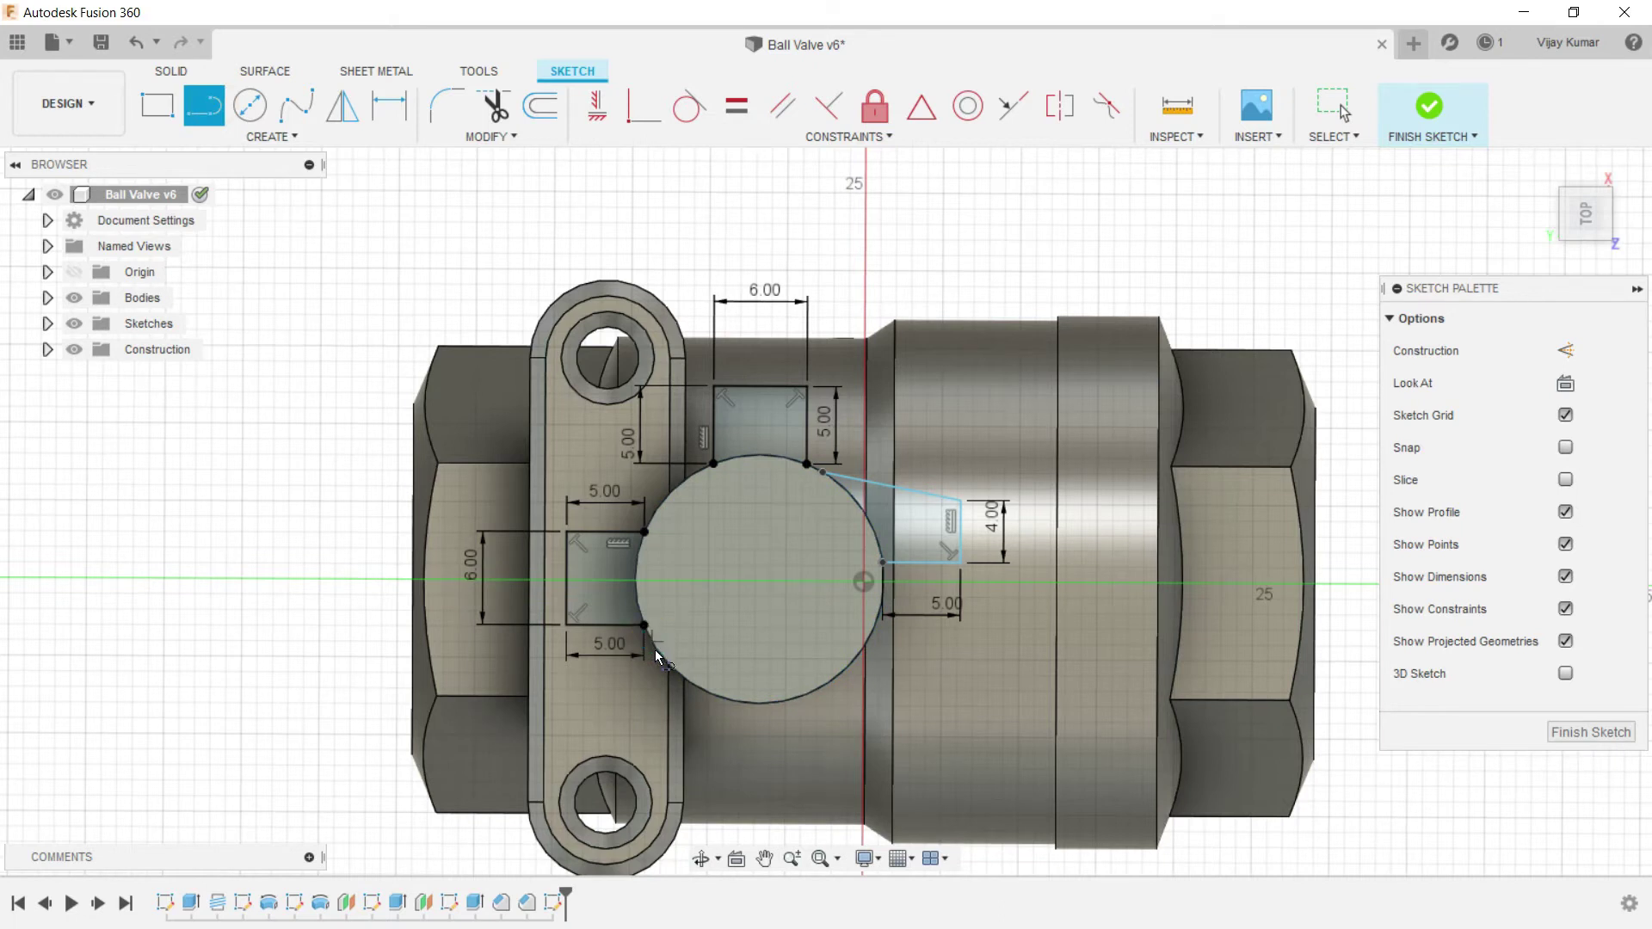
click(700, 757)
click(748, 758)
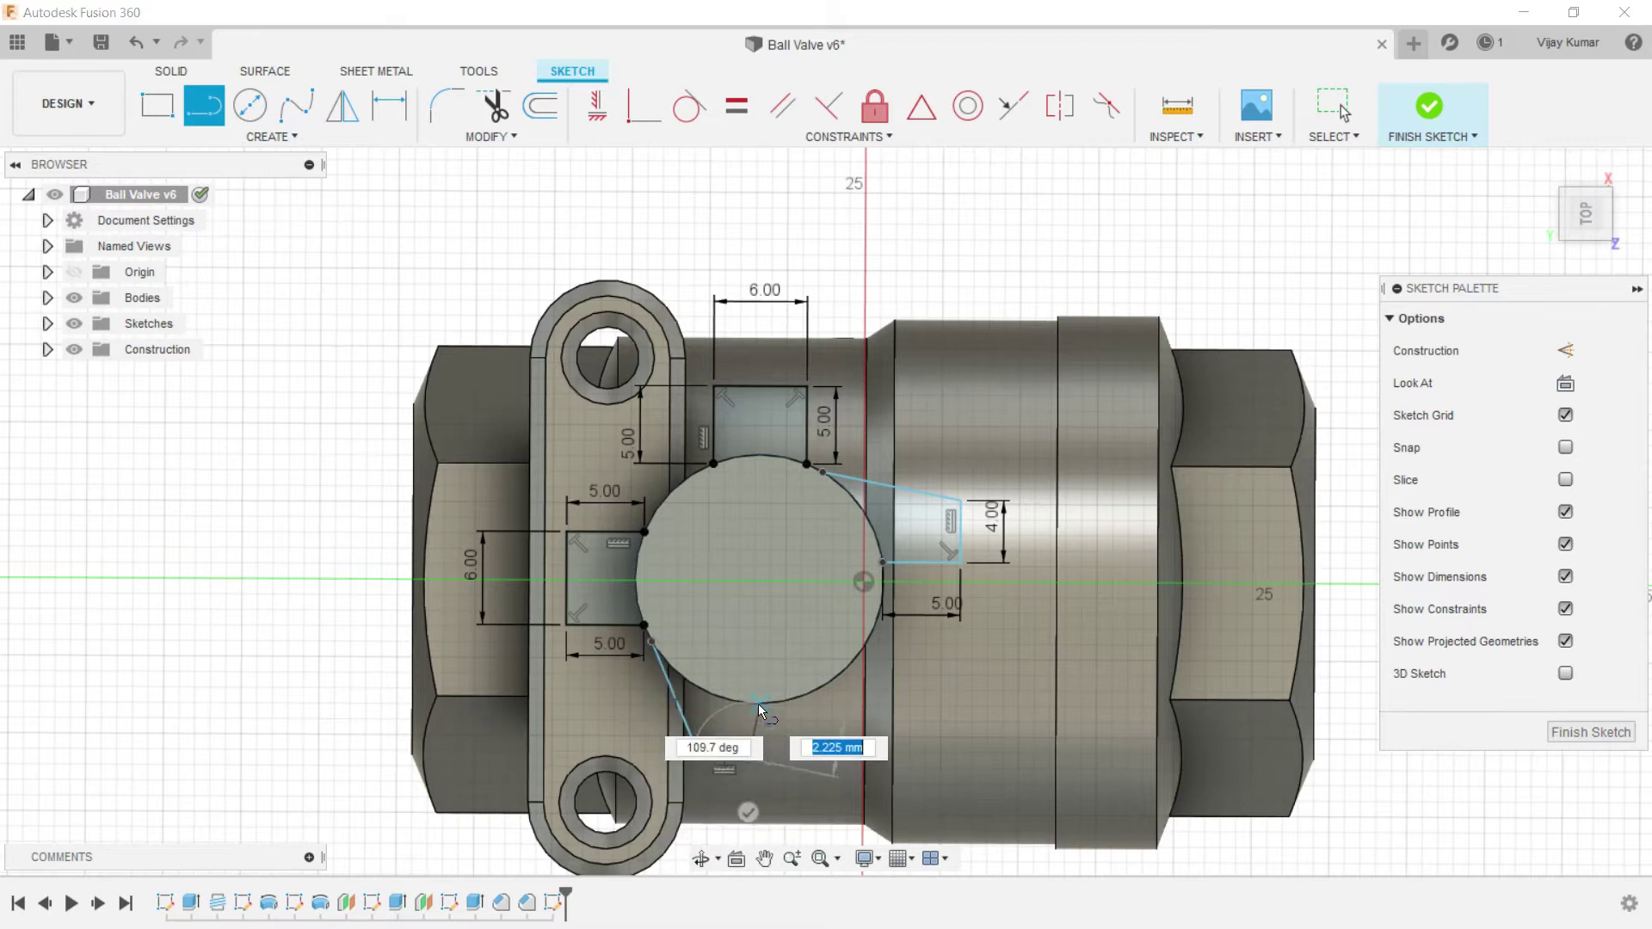
click(752, 704)
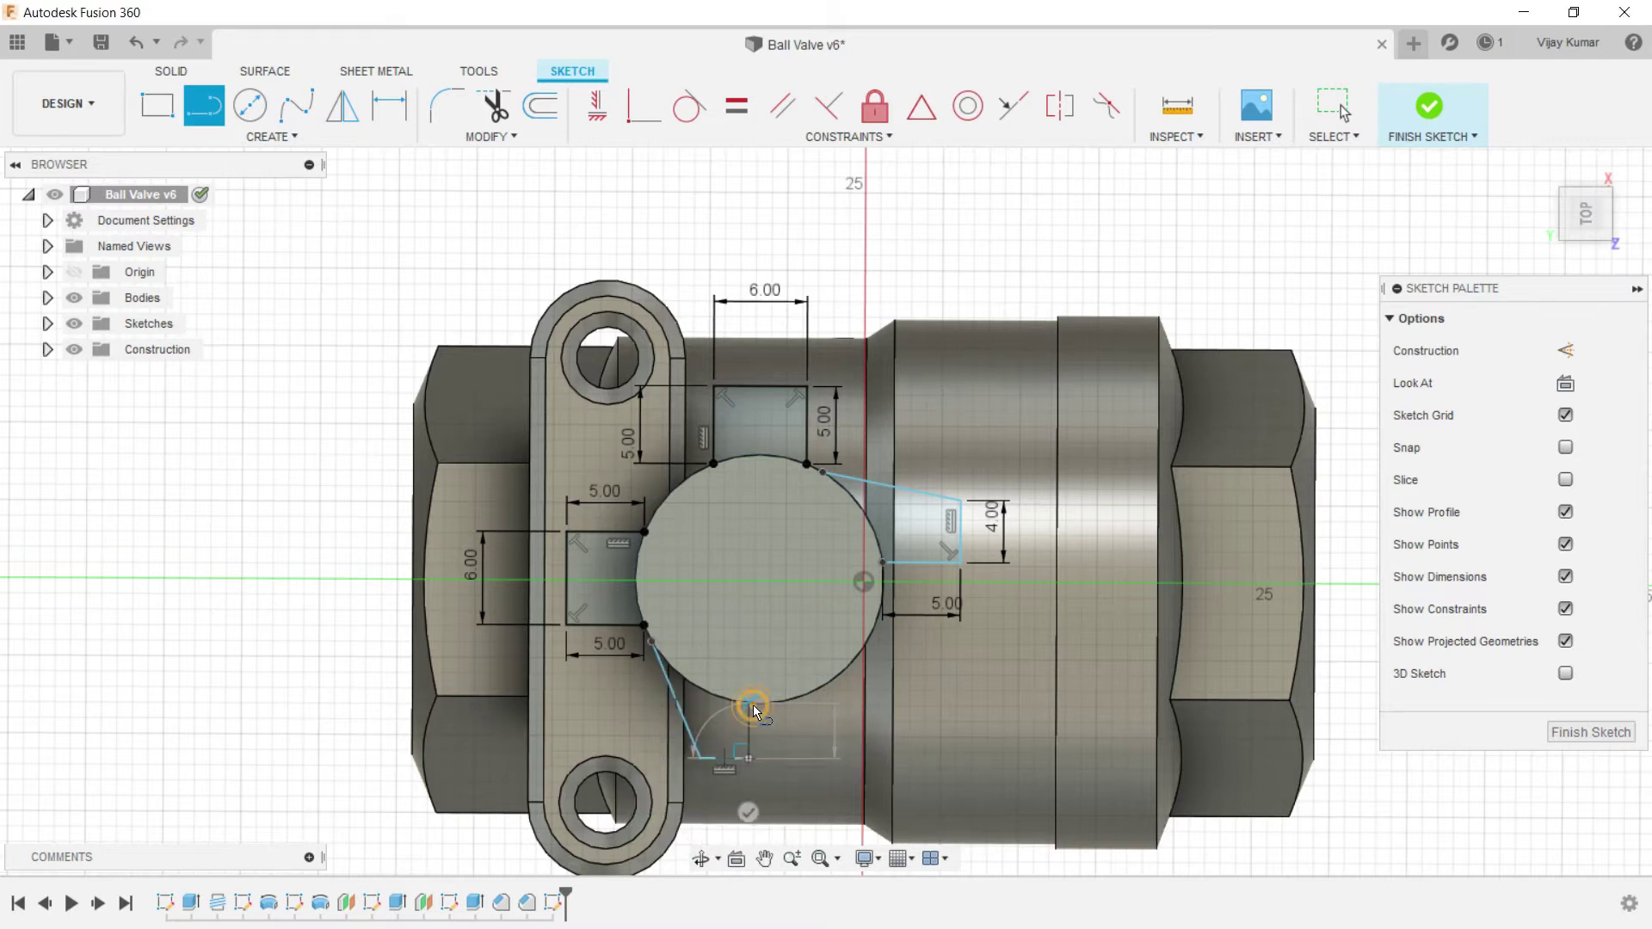
key(Escape)
Step: Dimension the fourth outline's outer horizontal line to 4 mm
key(d)
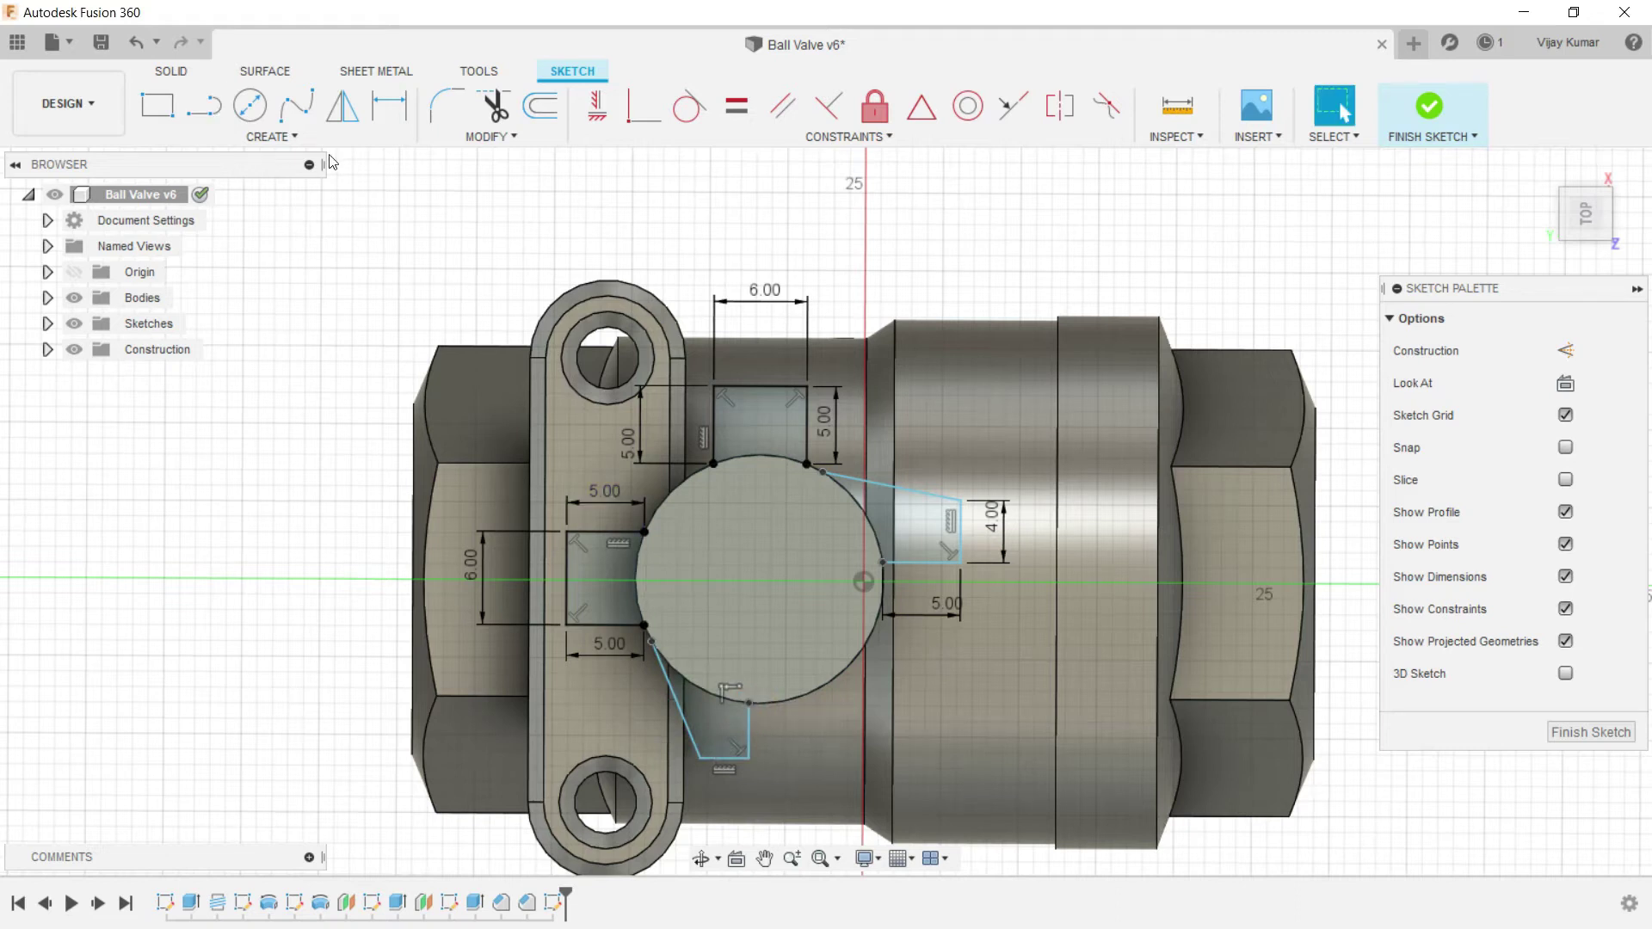
click(722, 761)
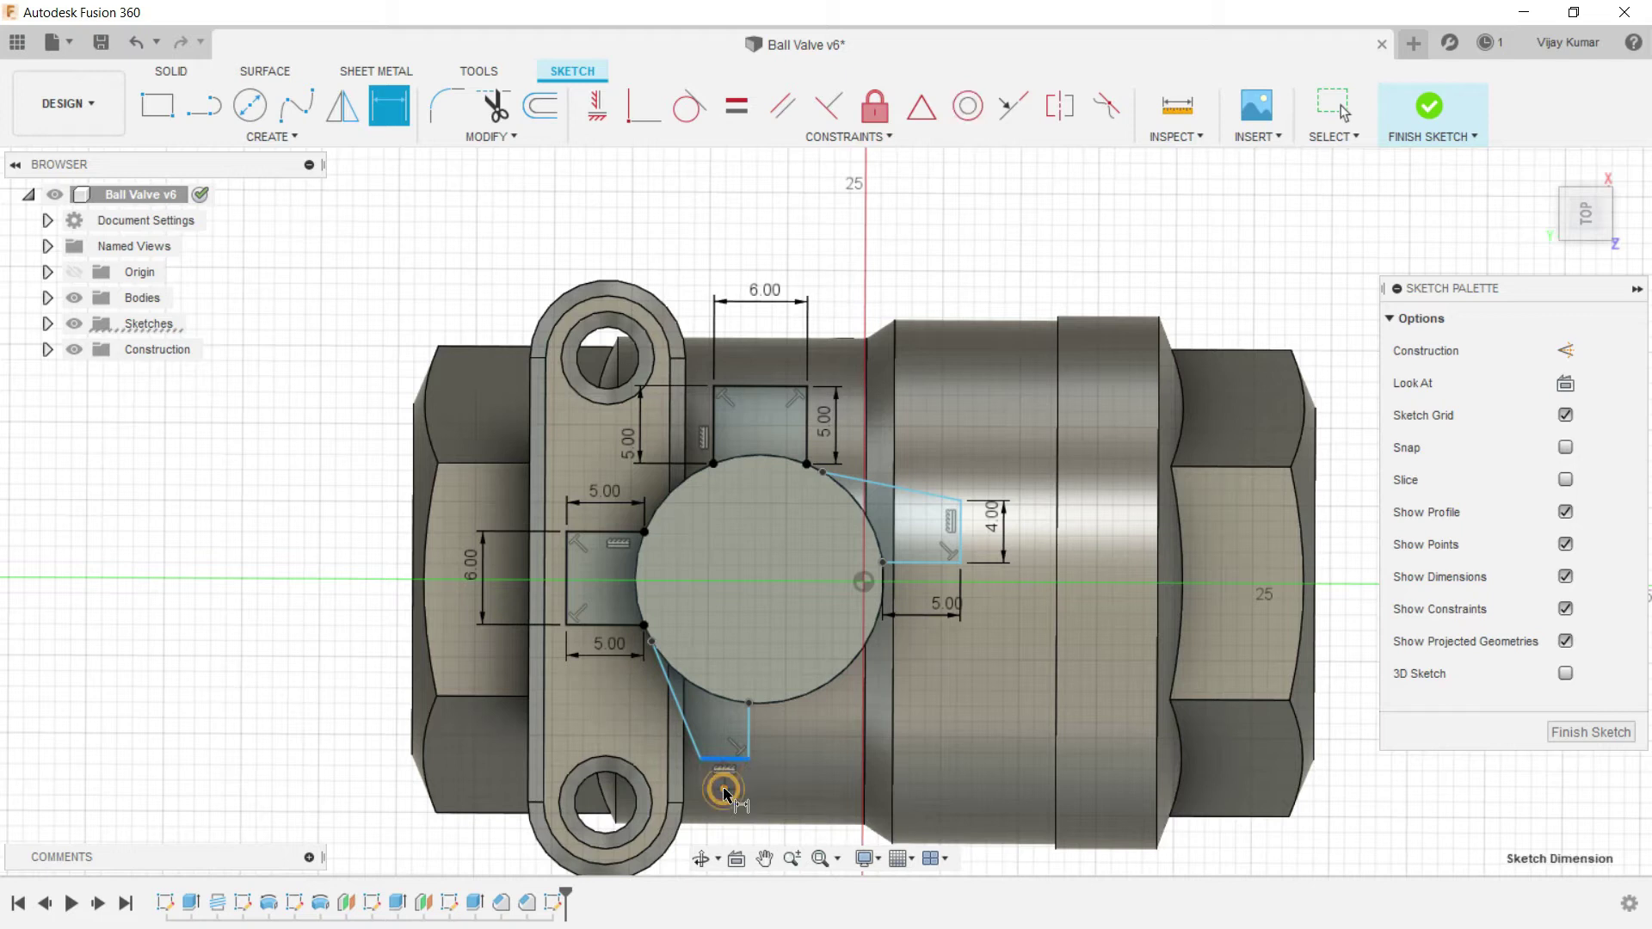
click(725, 787)
text(4)
key(Return)
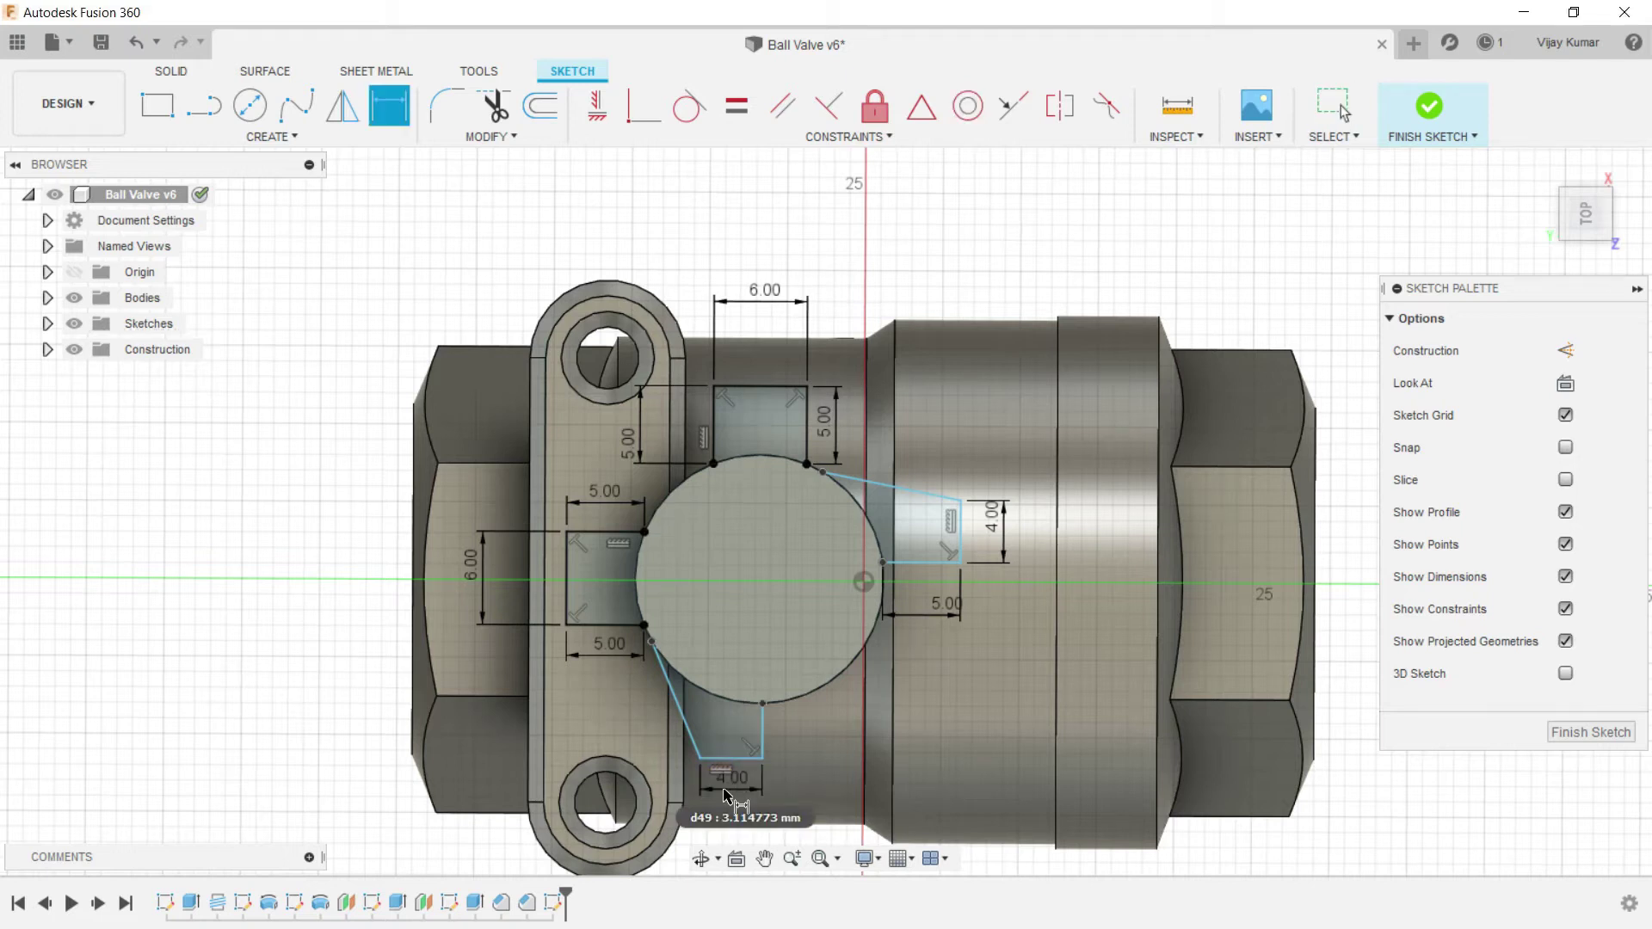
Step: Dimension the fourth outline's vertical line to 5 mm and shift the outline slightly toward the mounting lug
click(762, 736)
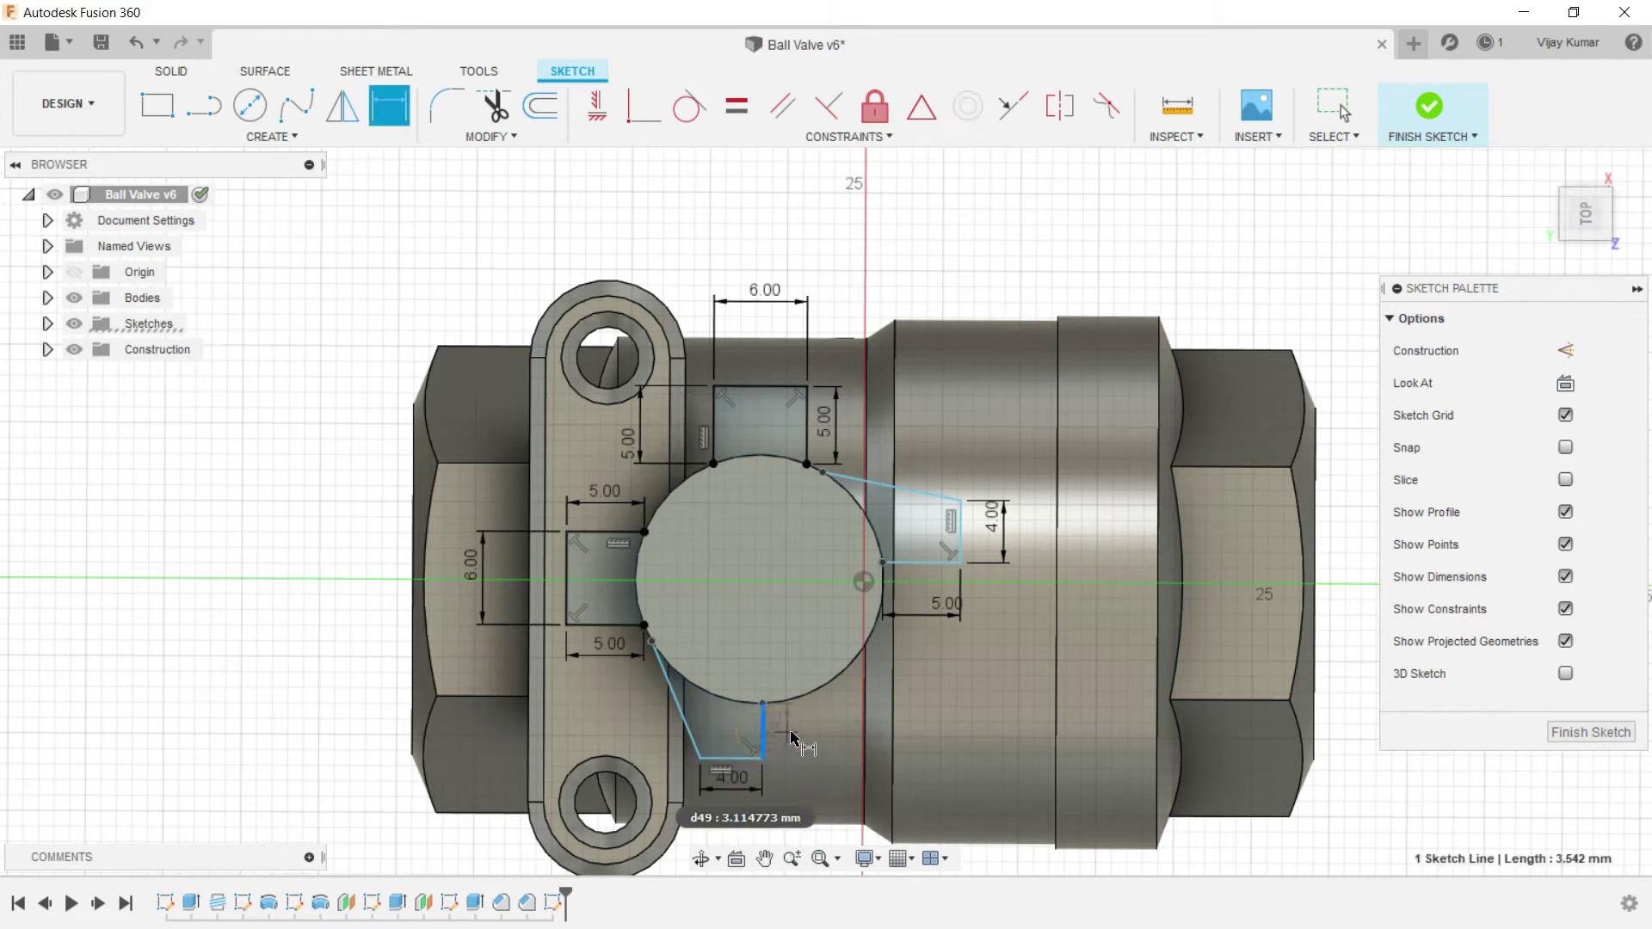
click(799, 735)
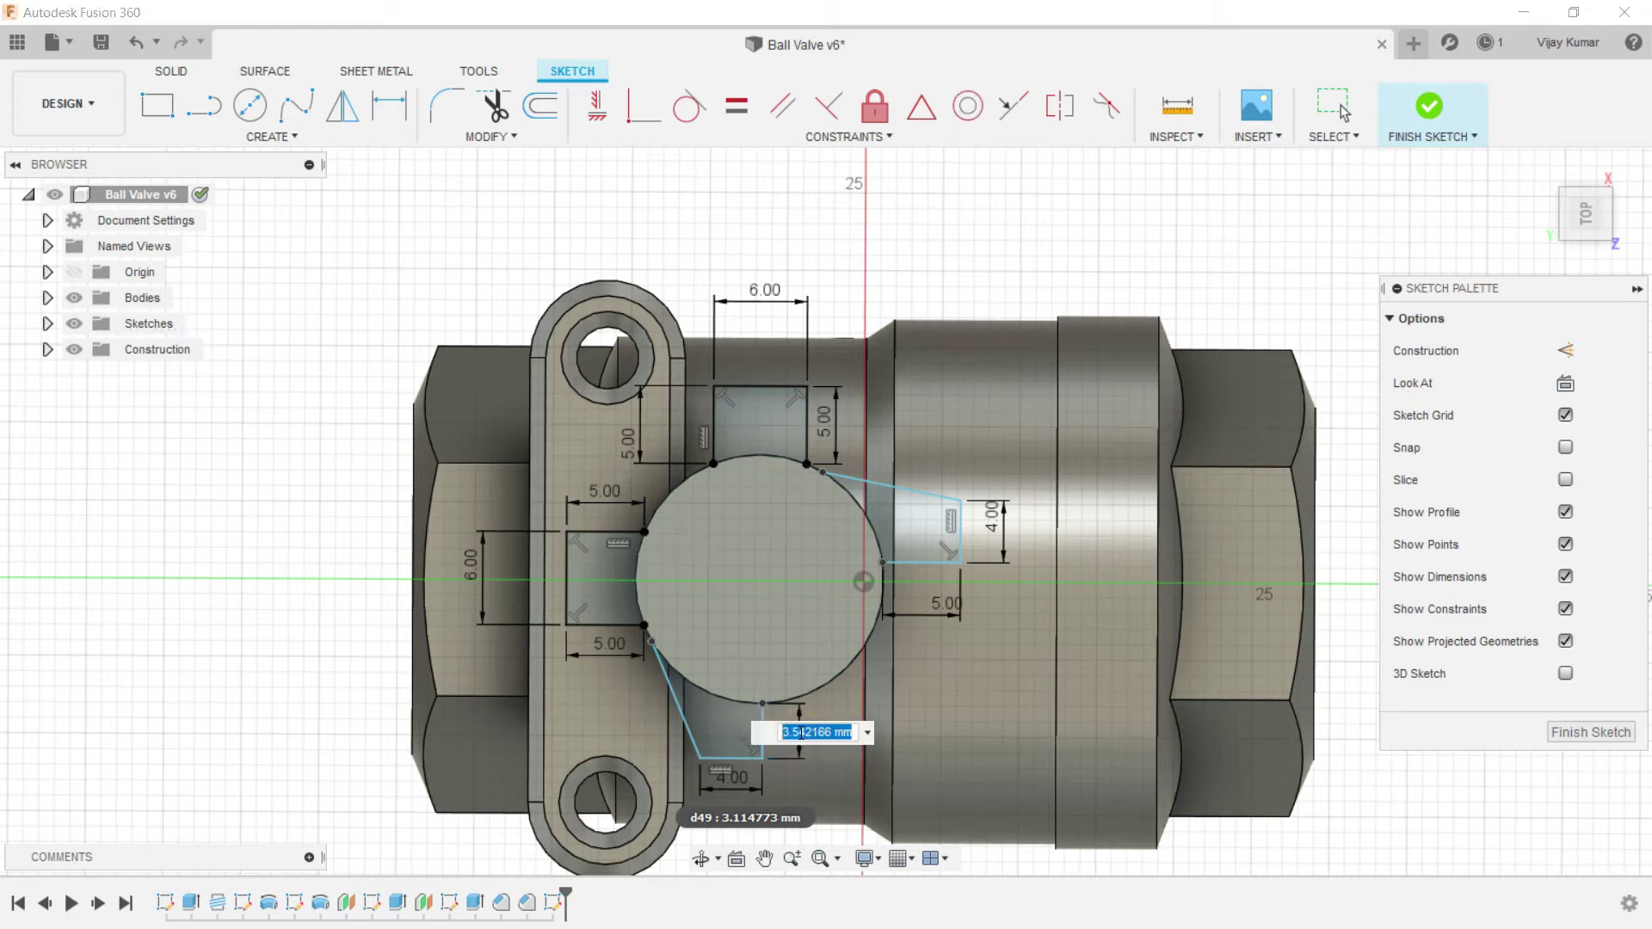
key(Return)
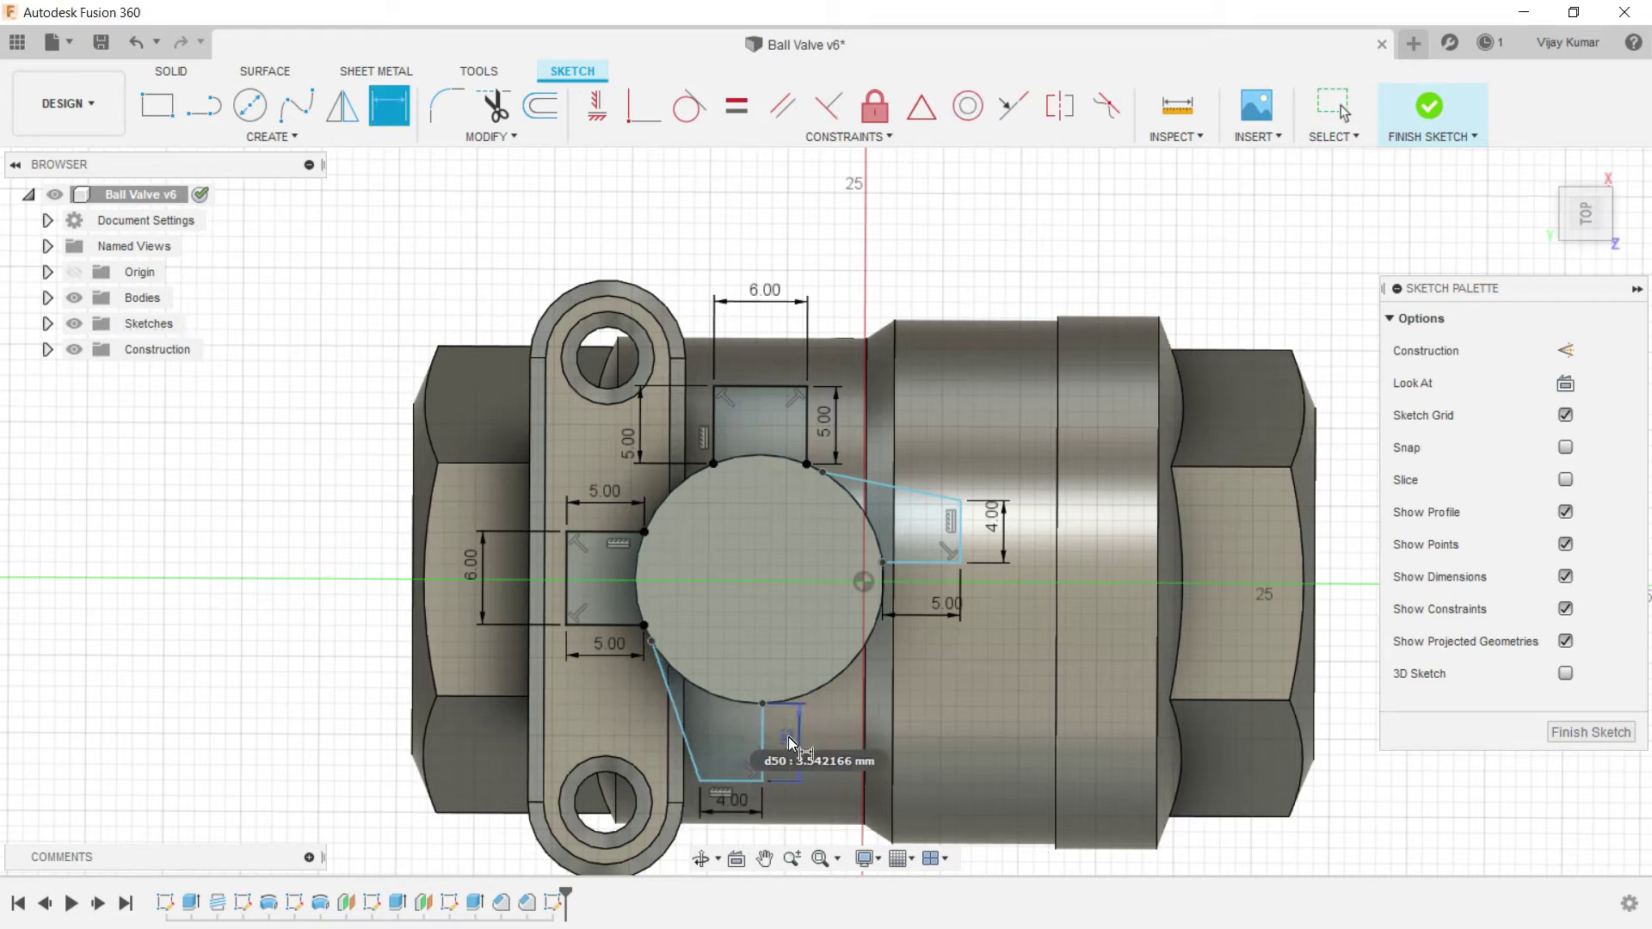
key(Escape)
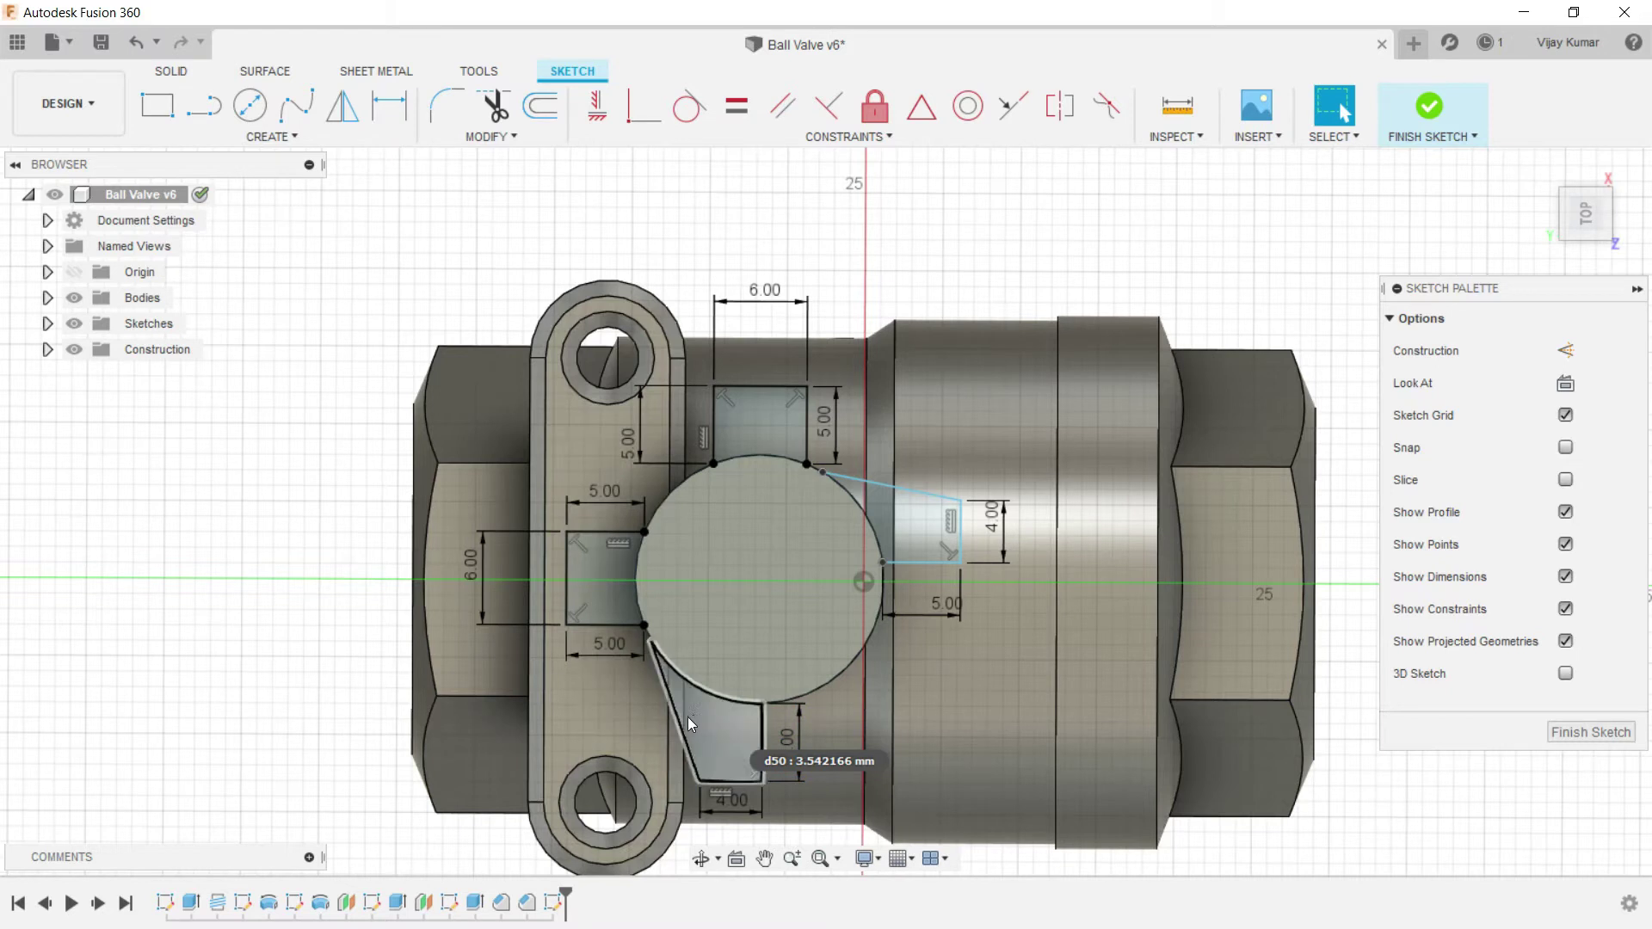
click(664, 707)
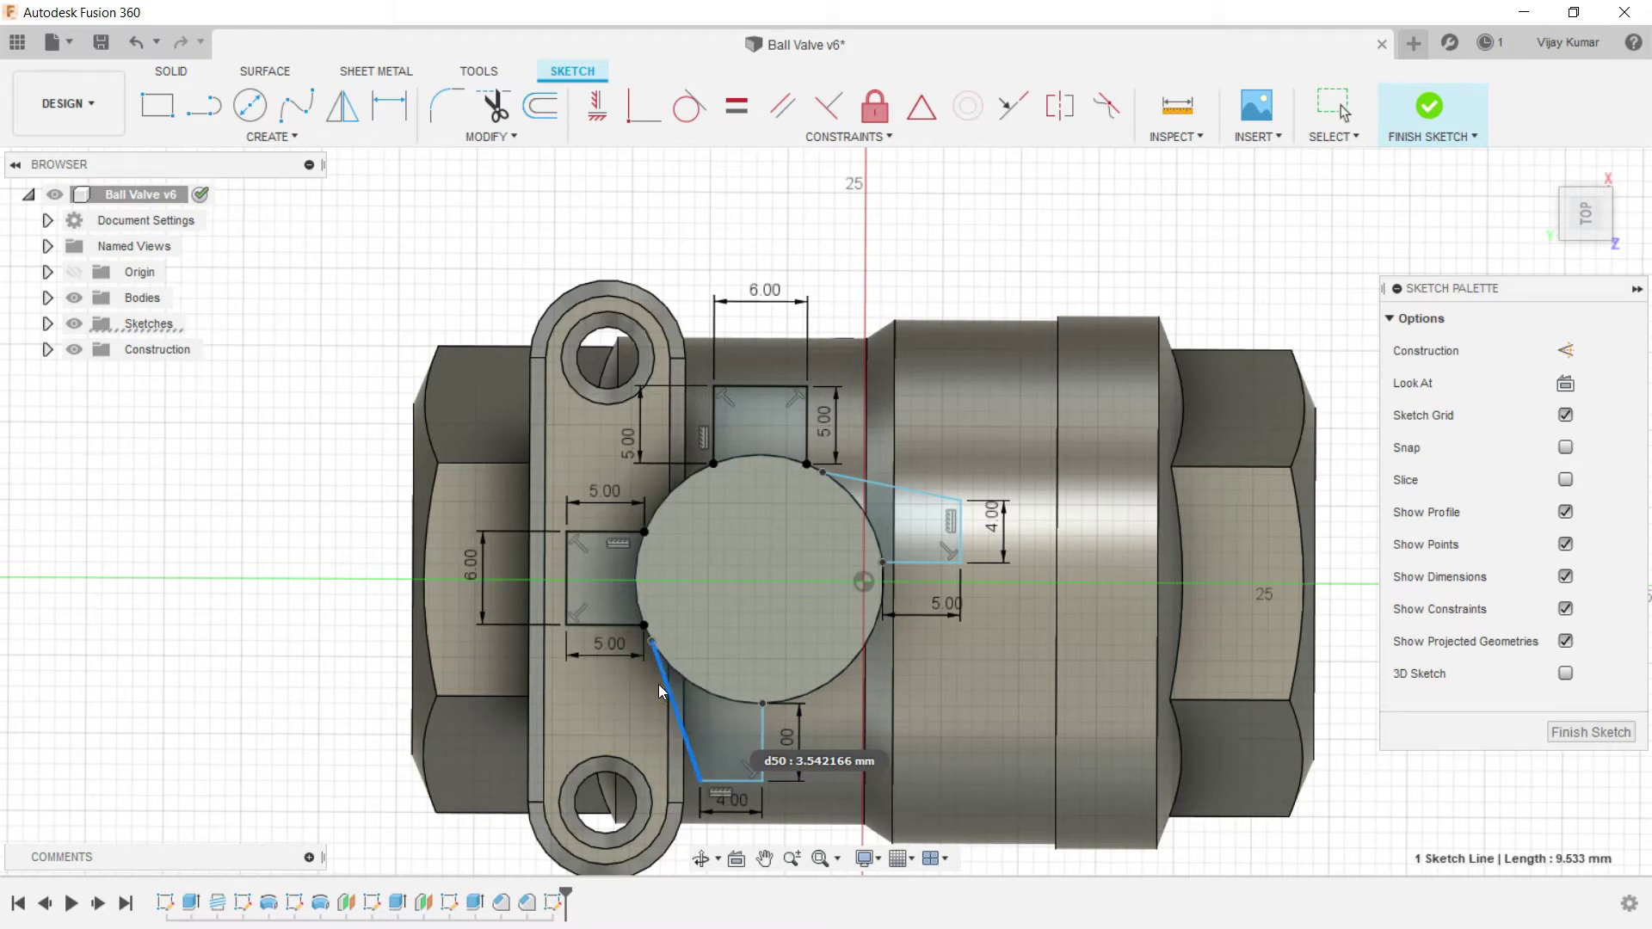
drag(760, 740, 757, 734)
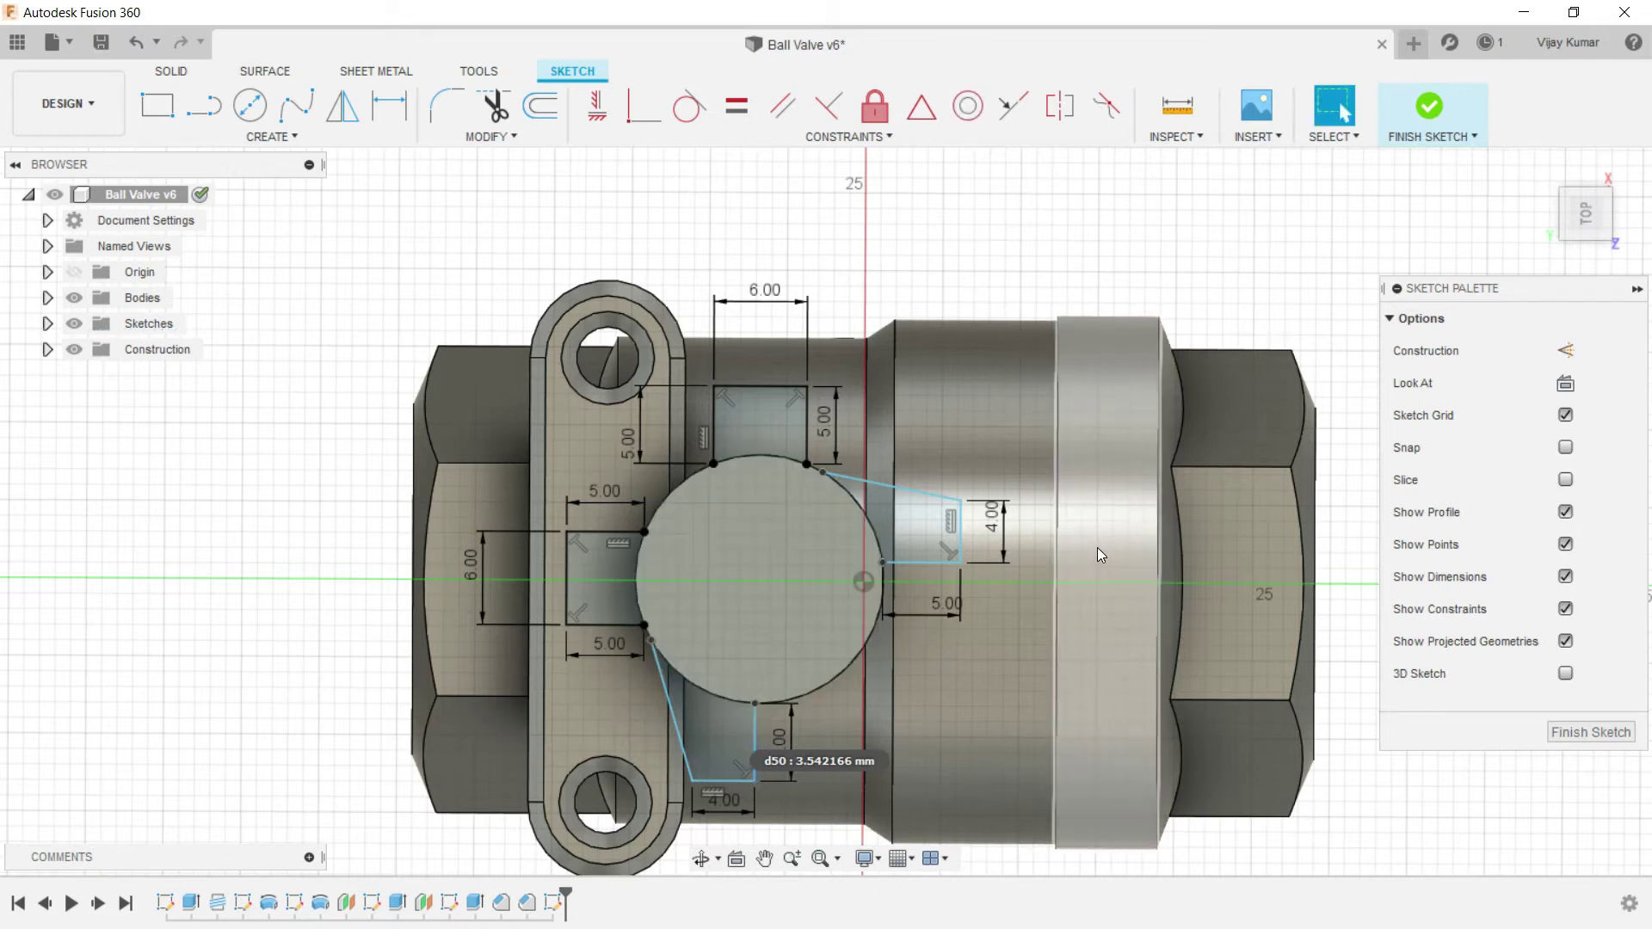
Step: Start an extrusion with all four tab profiles around the stem boss selected
click(701, 857)
shift+middle_drag(750, 595, 461, 340)
right_click(460, 339)
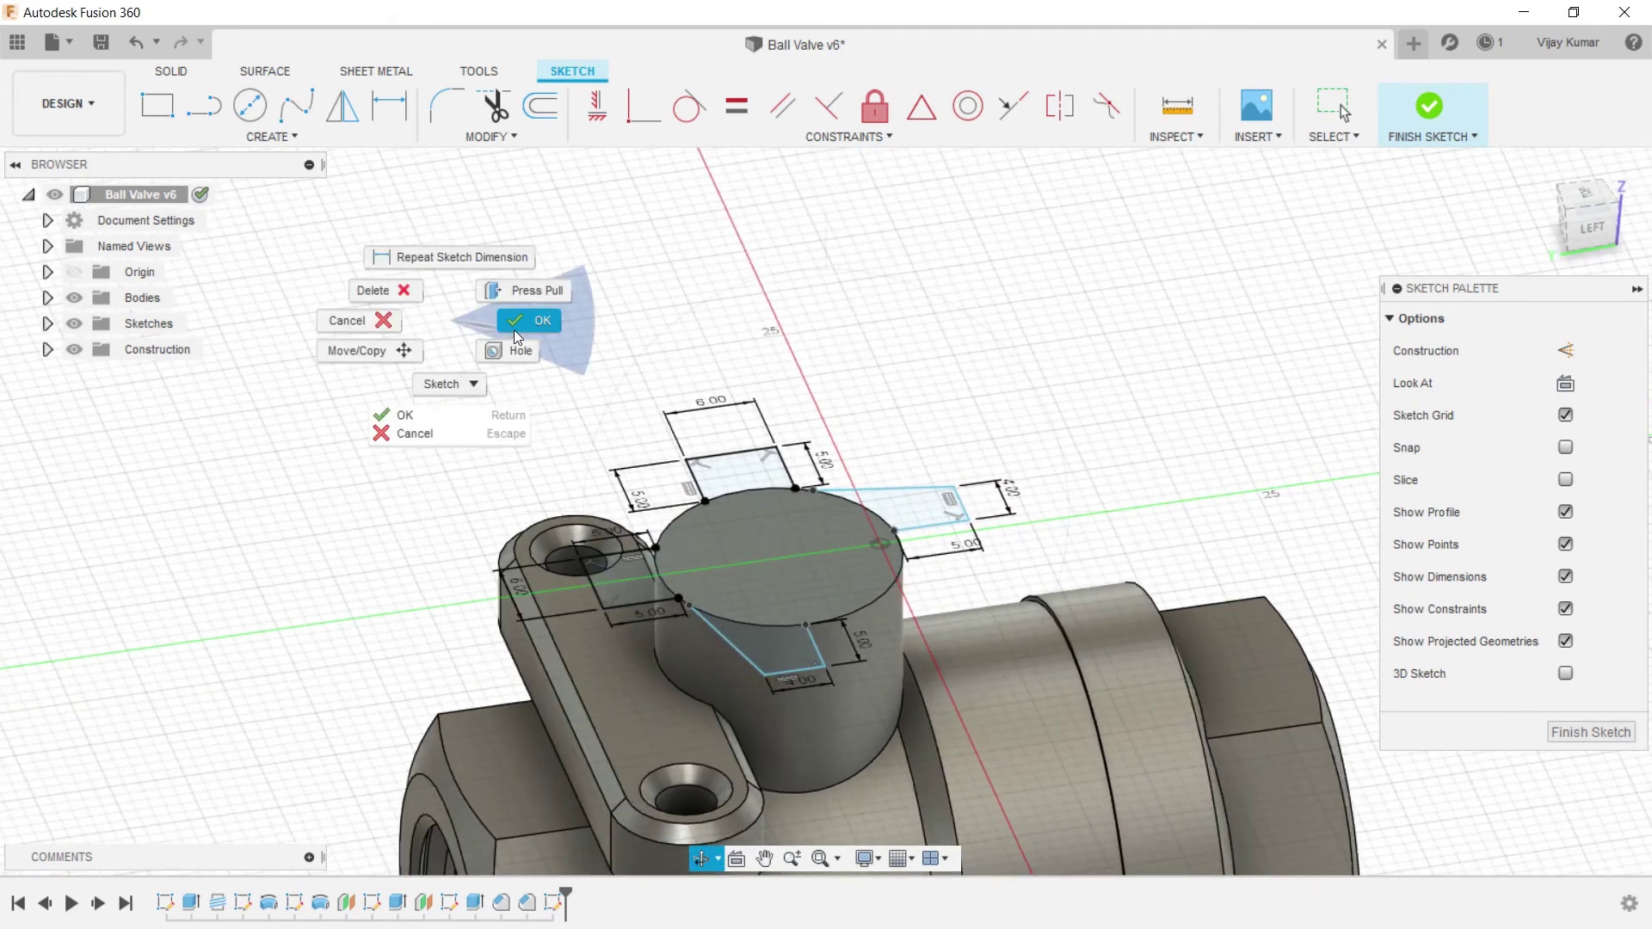
click(525, 325)
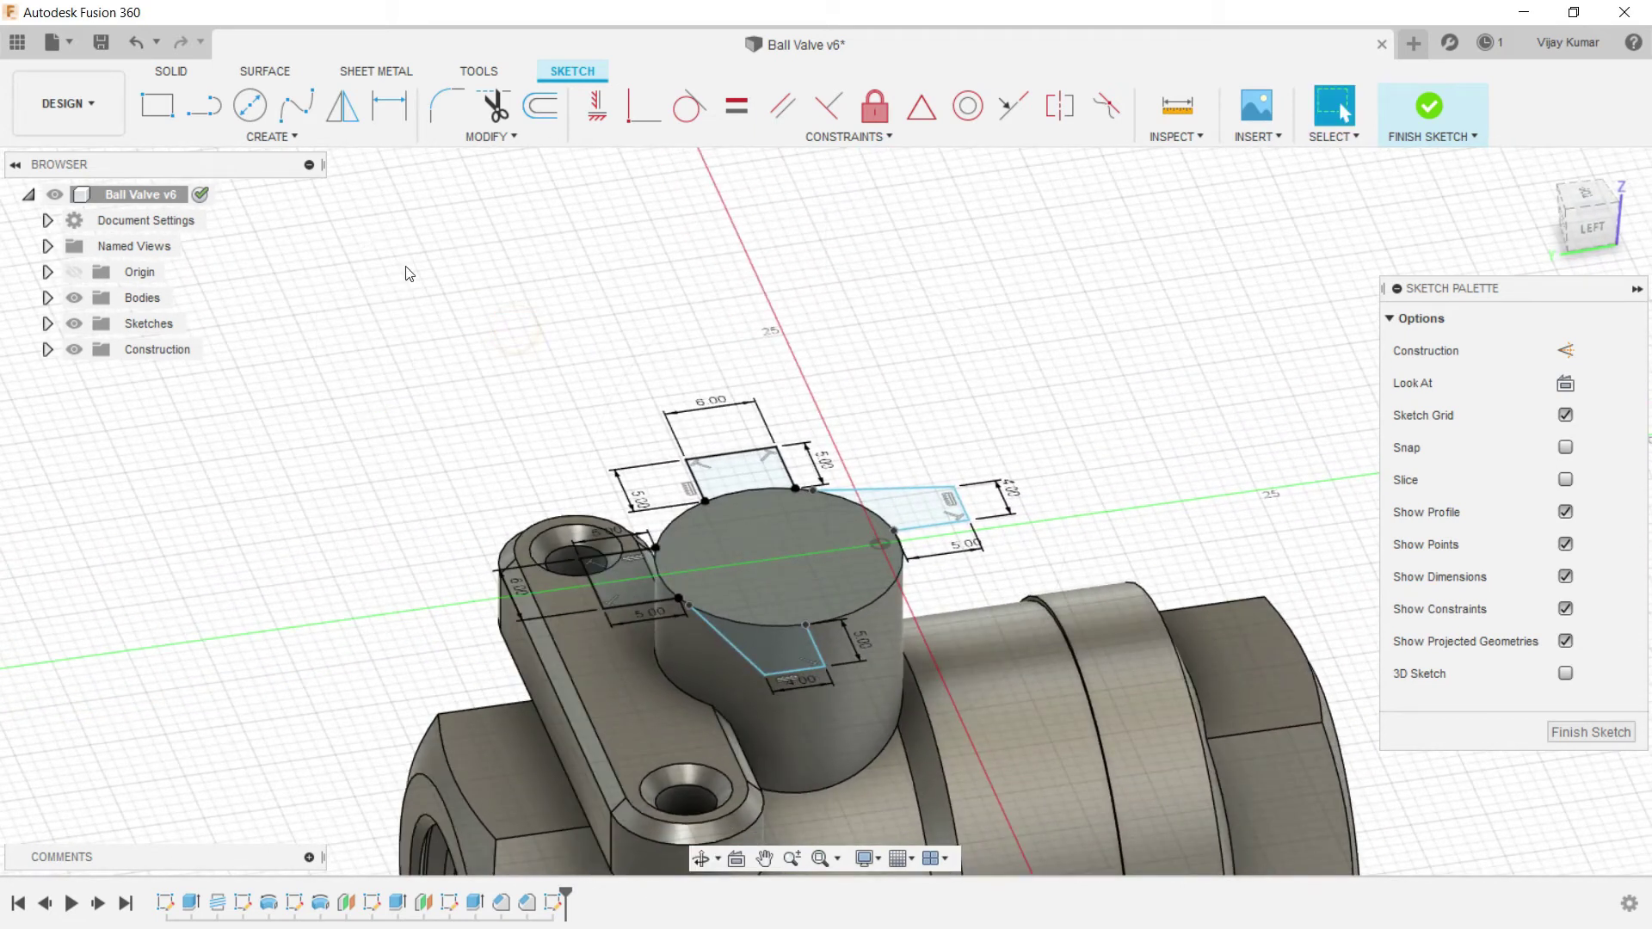
click(166, 75)
click(203, 104)
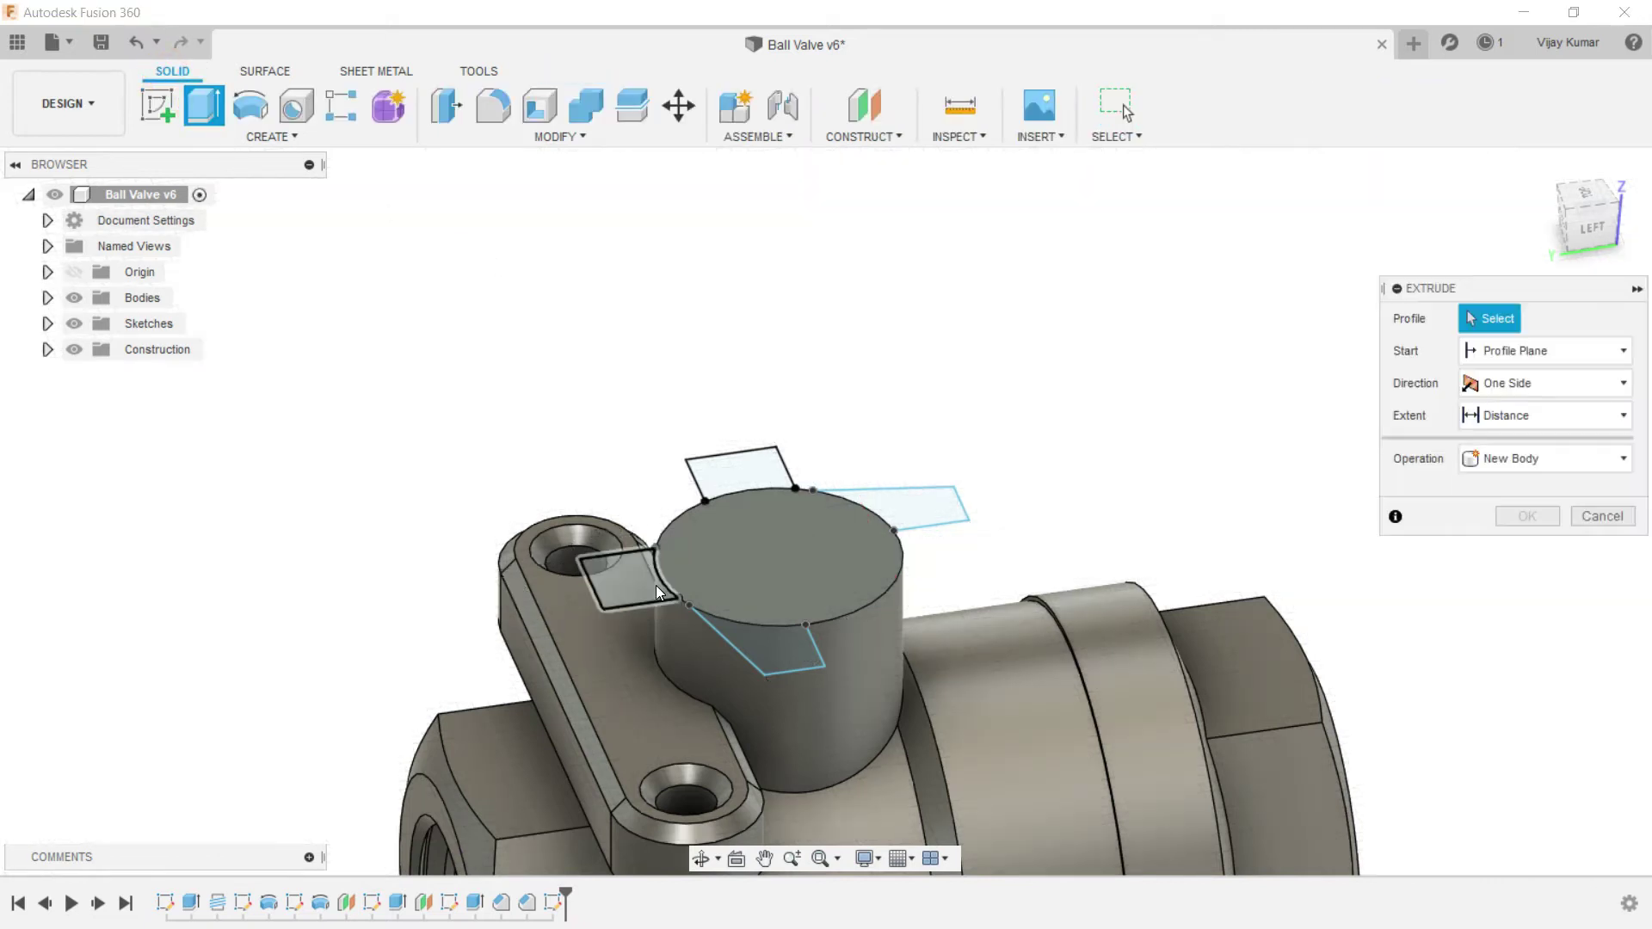
click(627, 578)
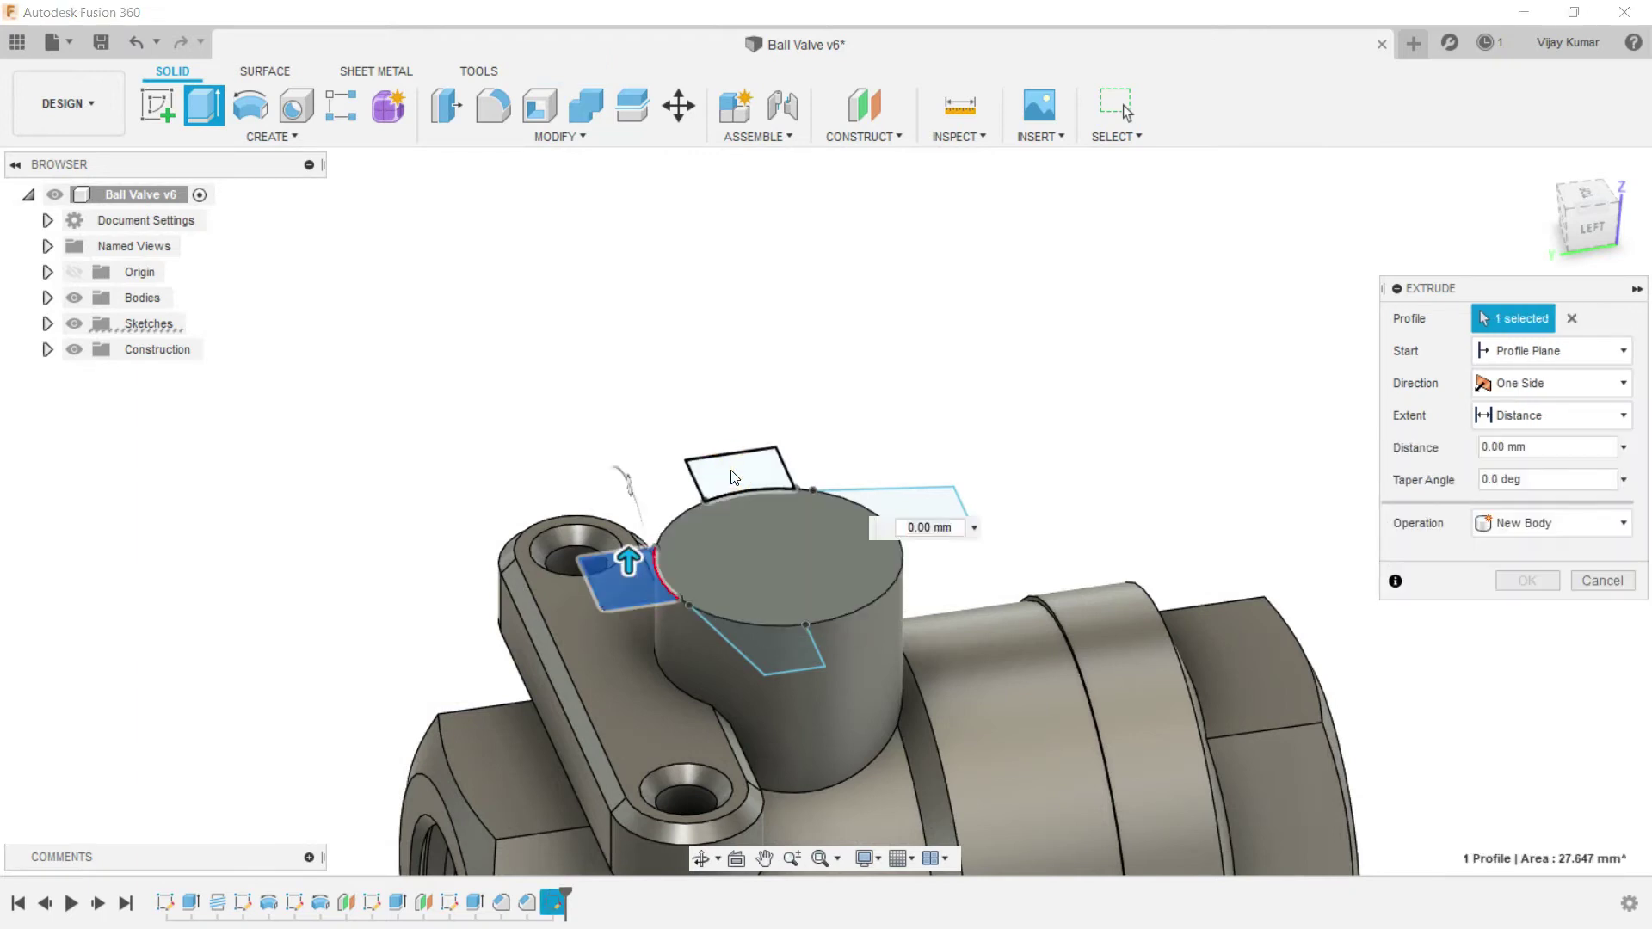
click(738, 471)
click(916, 514)
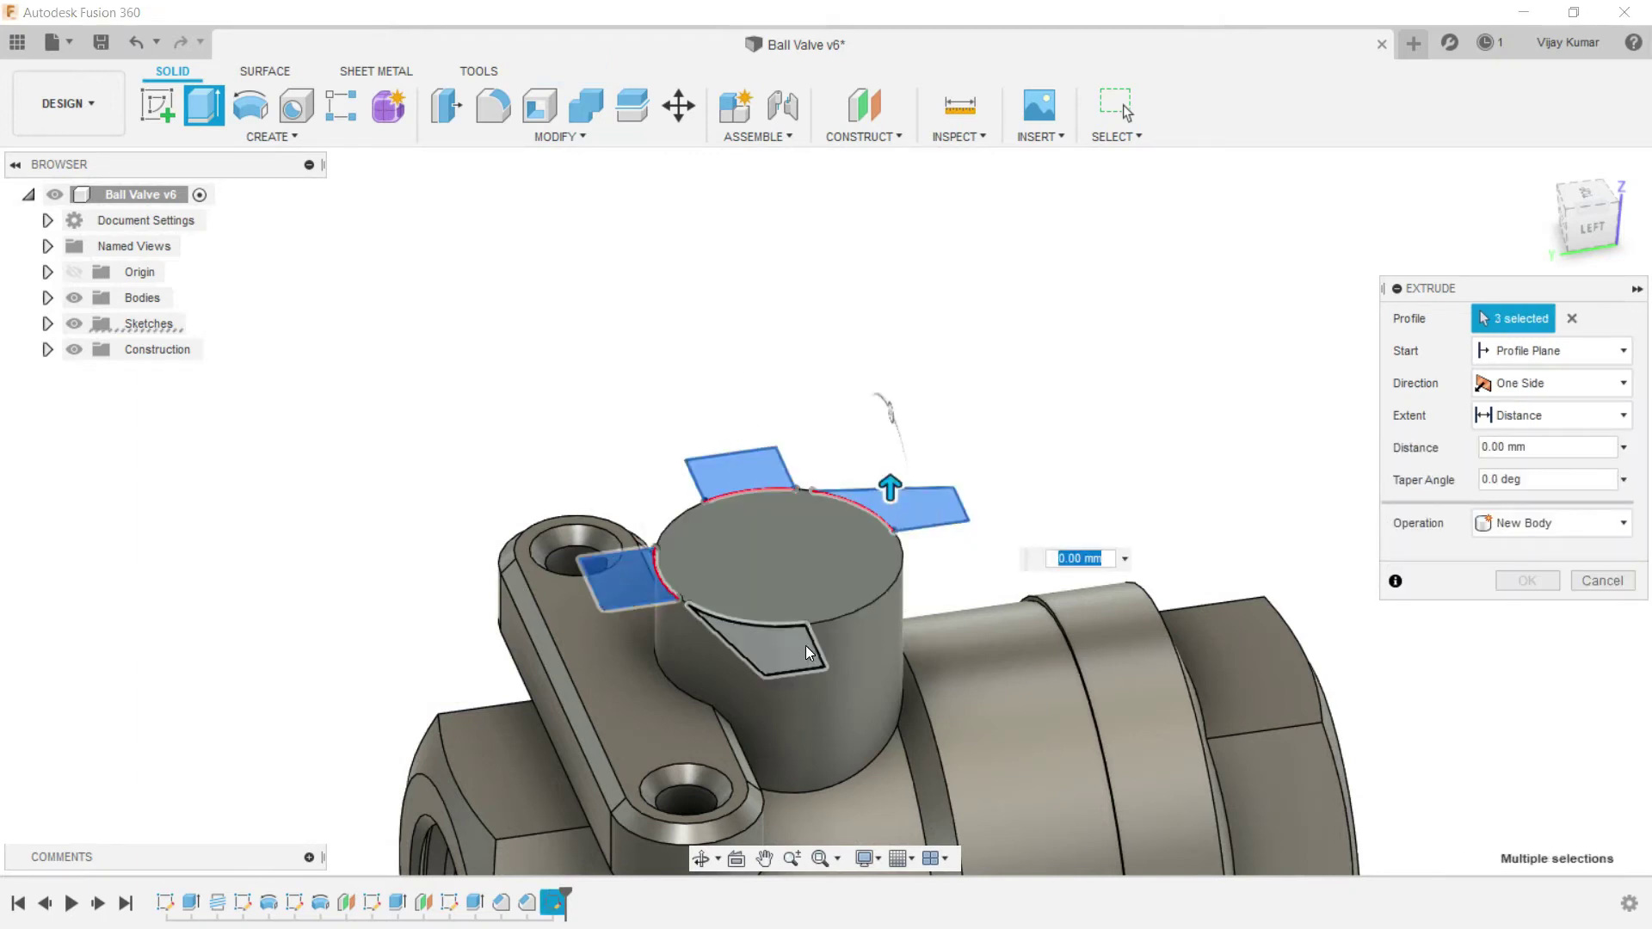
click(774, 643)
Step: Extrude the four tabs from a start plane offset -1 mm to the mounting lug's top face, joined to the valve body
click(1582, 353)
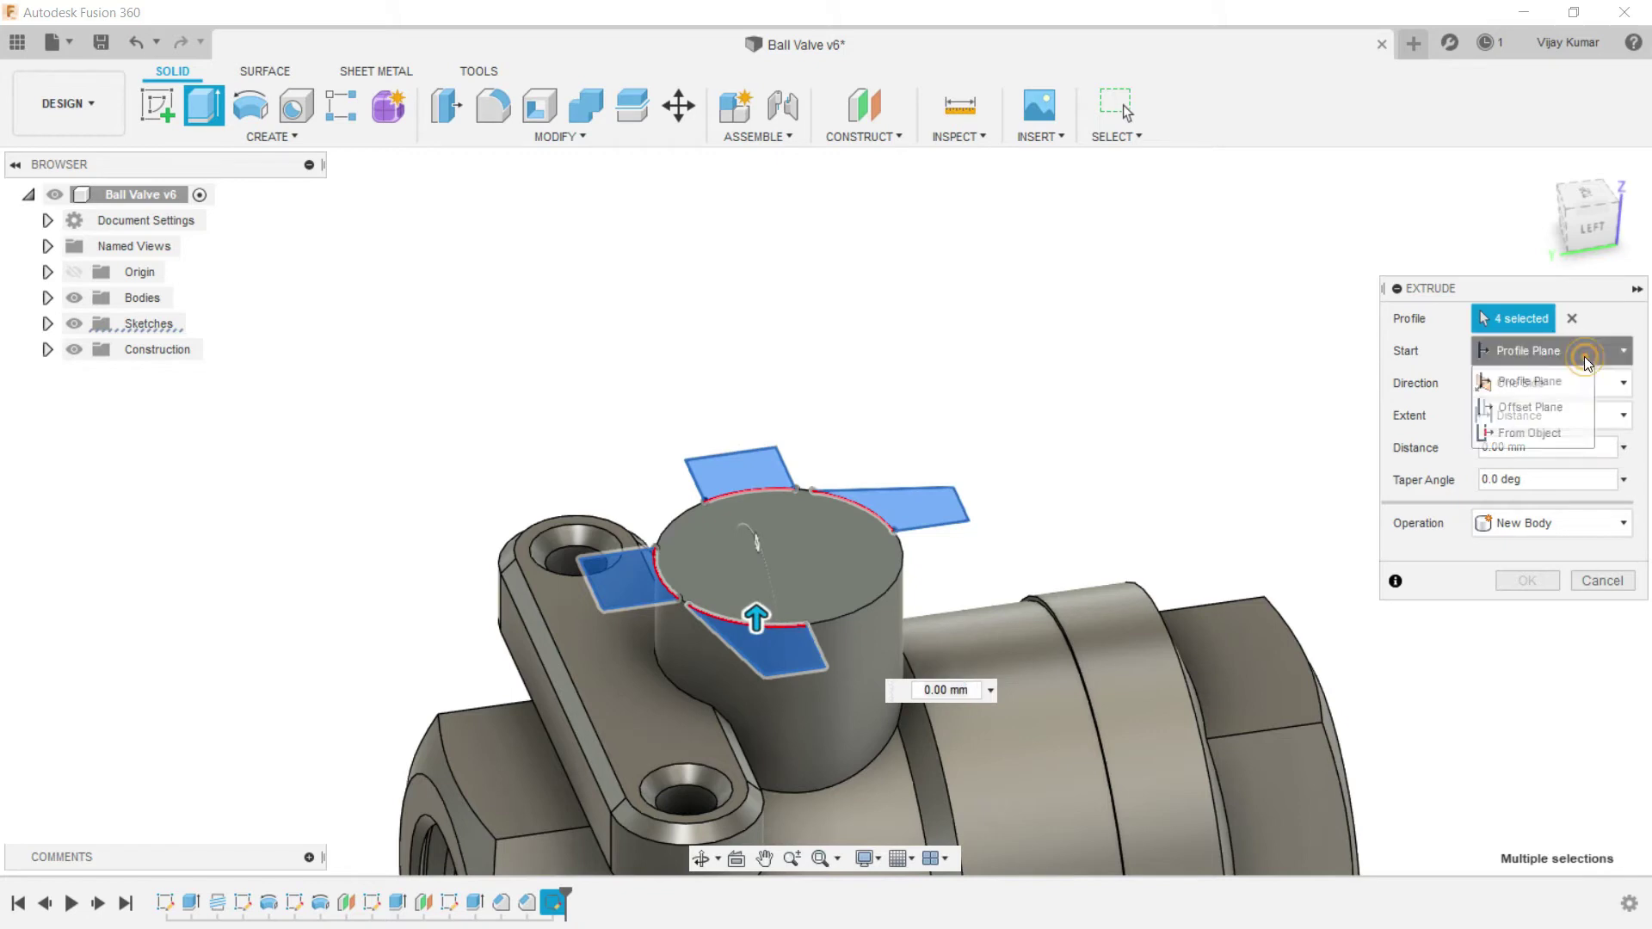
click(1562, 411)
click(1557, 381)
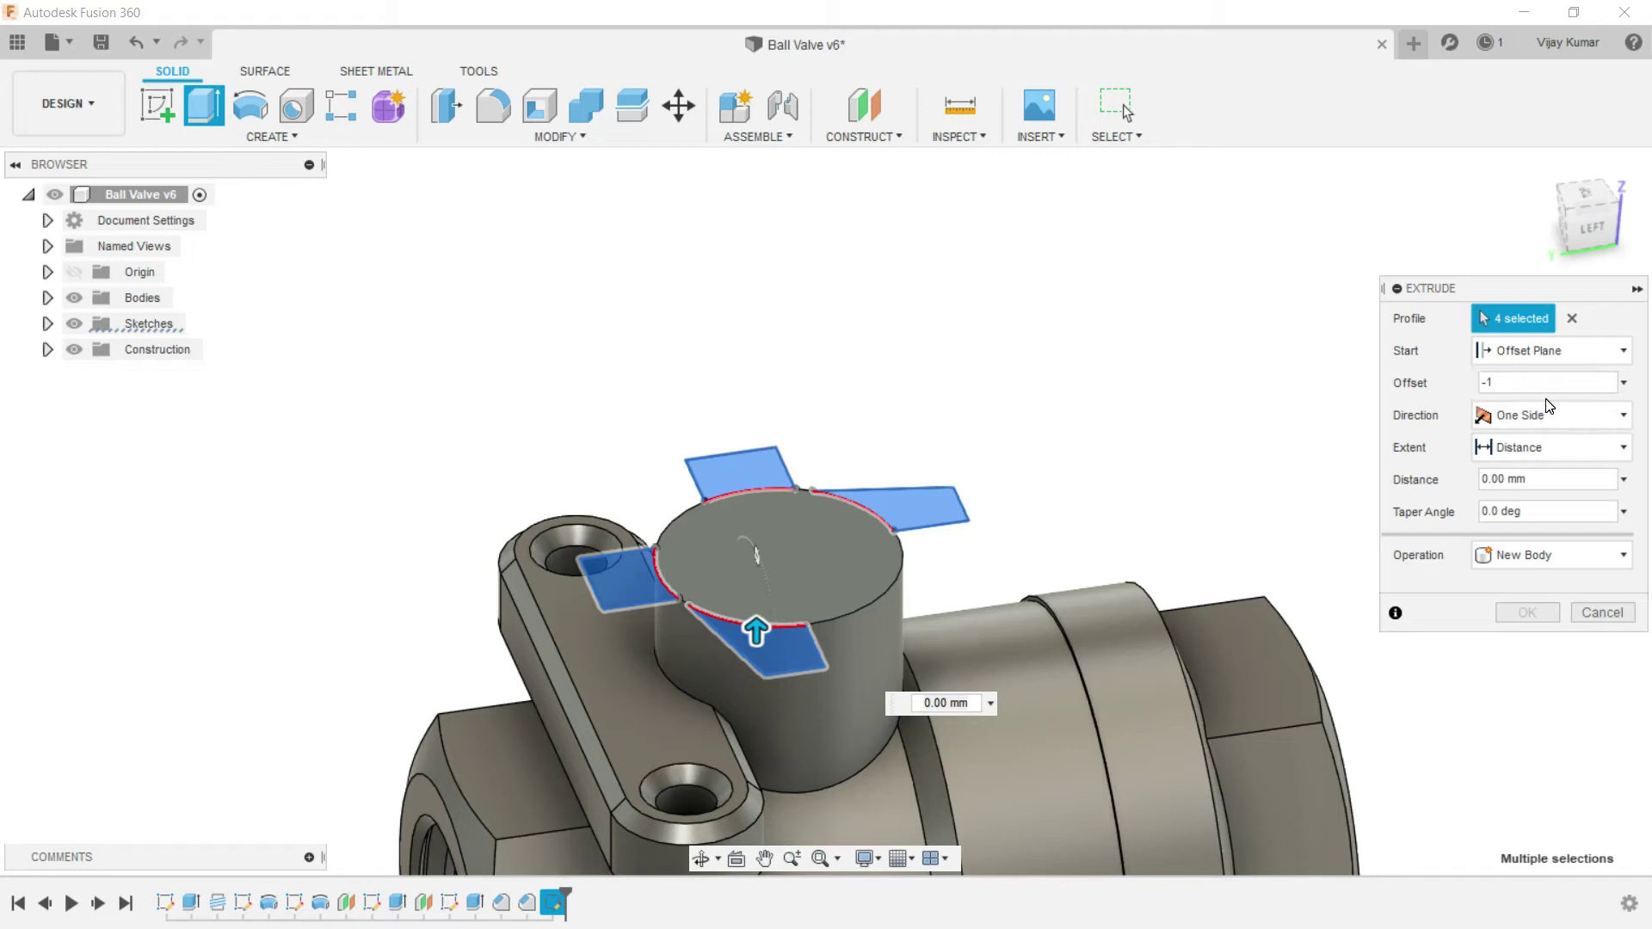
click(1536, 445)
click(1530, 504)
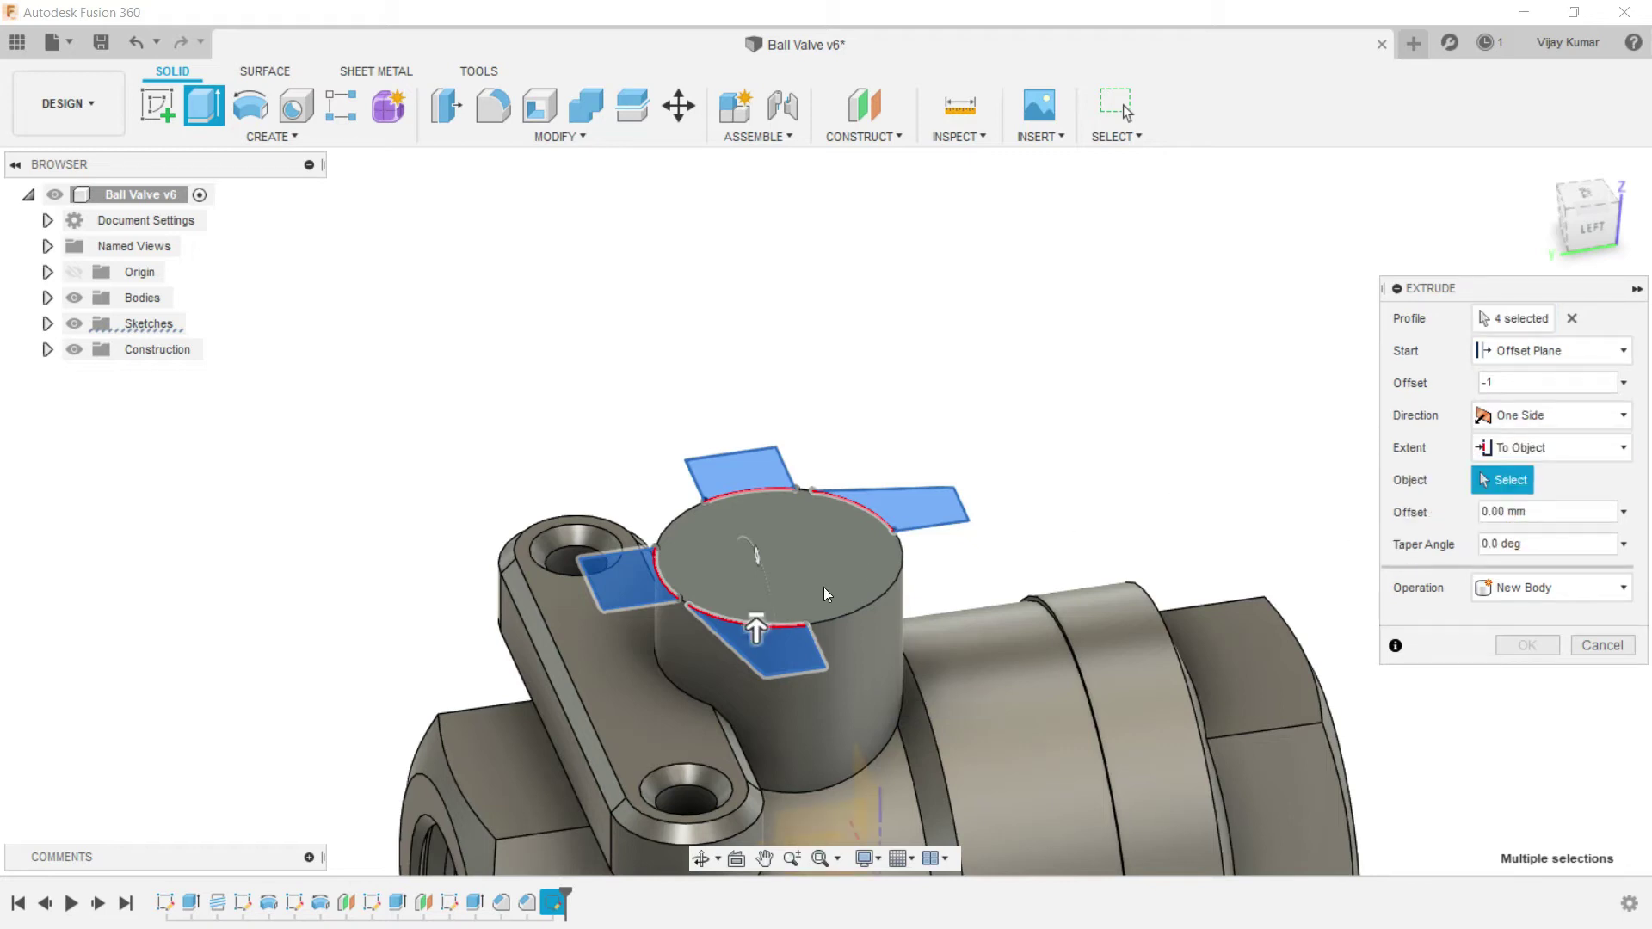
click(646, 693)
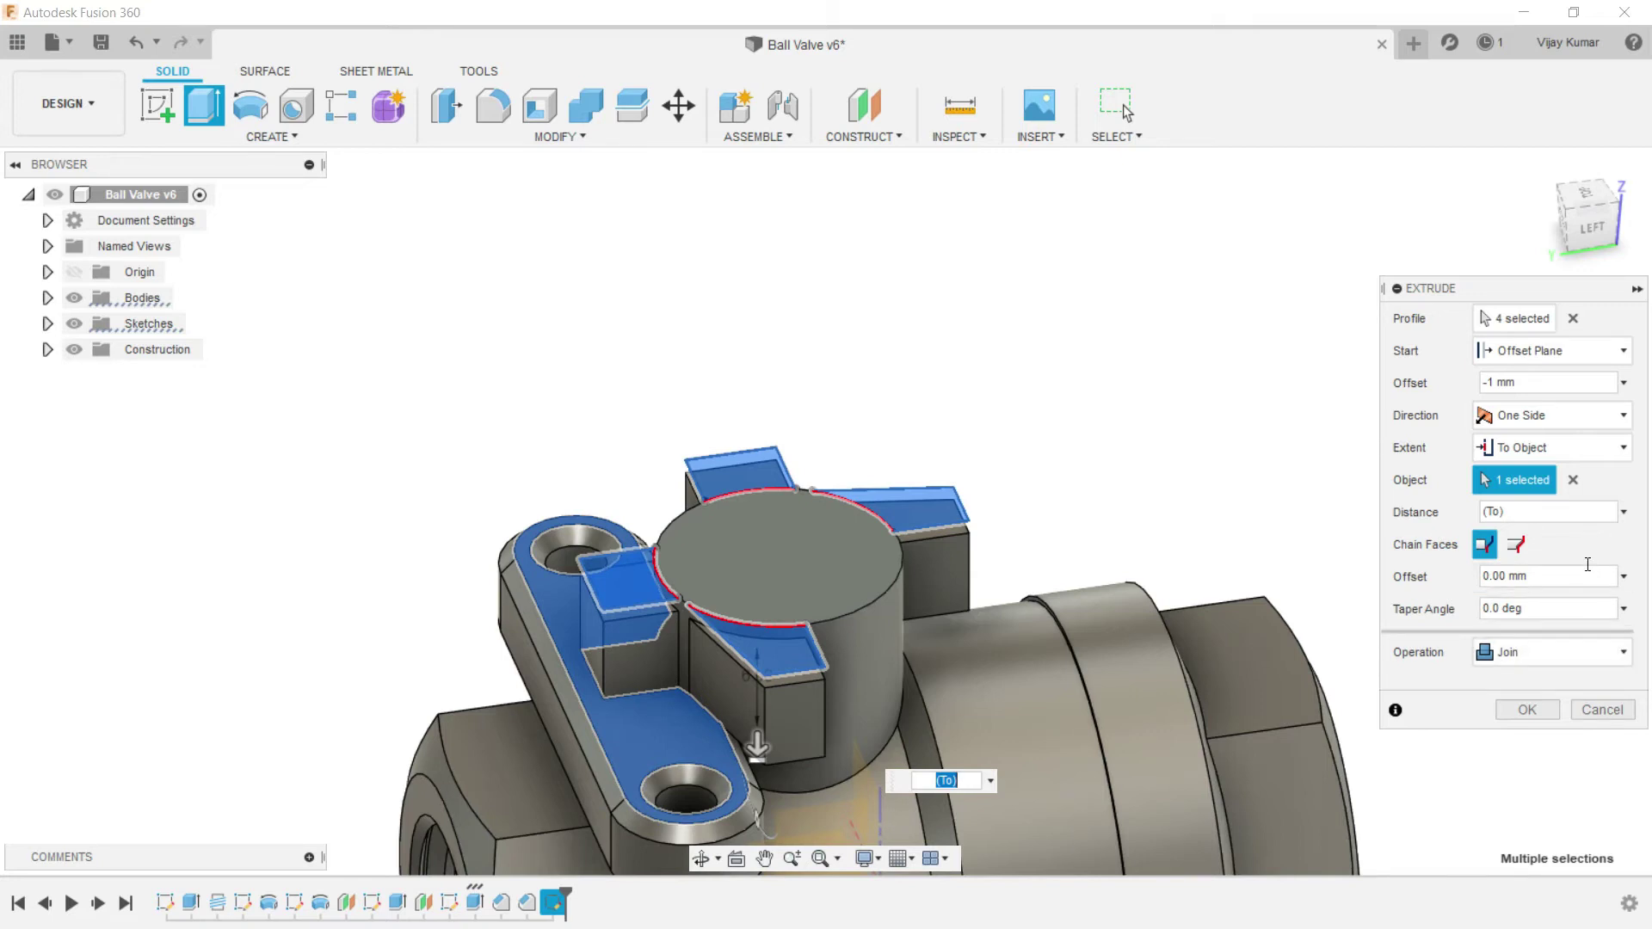
click(1527, 710)
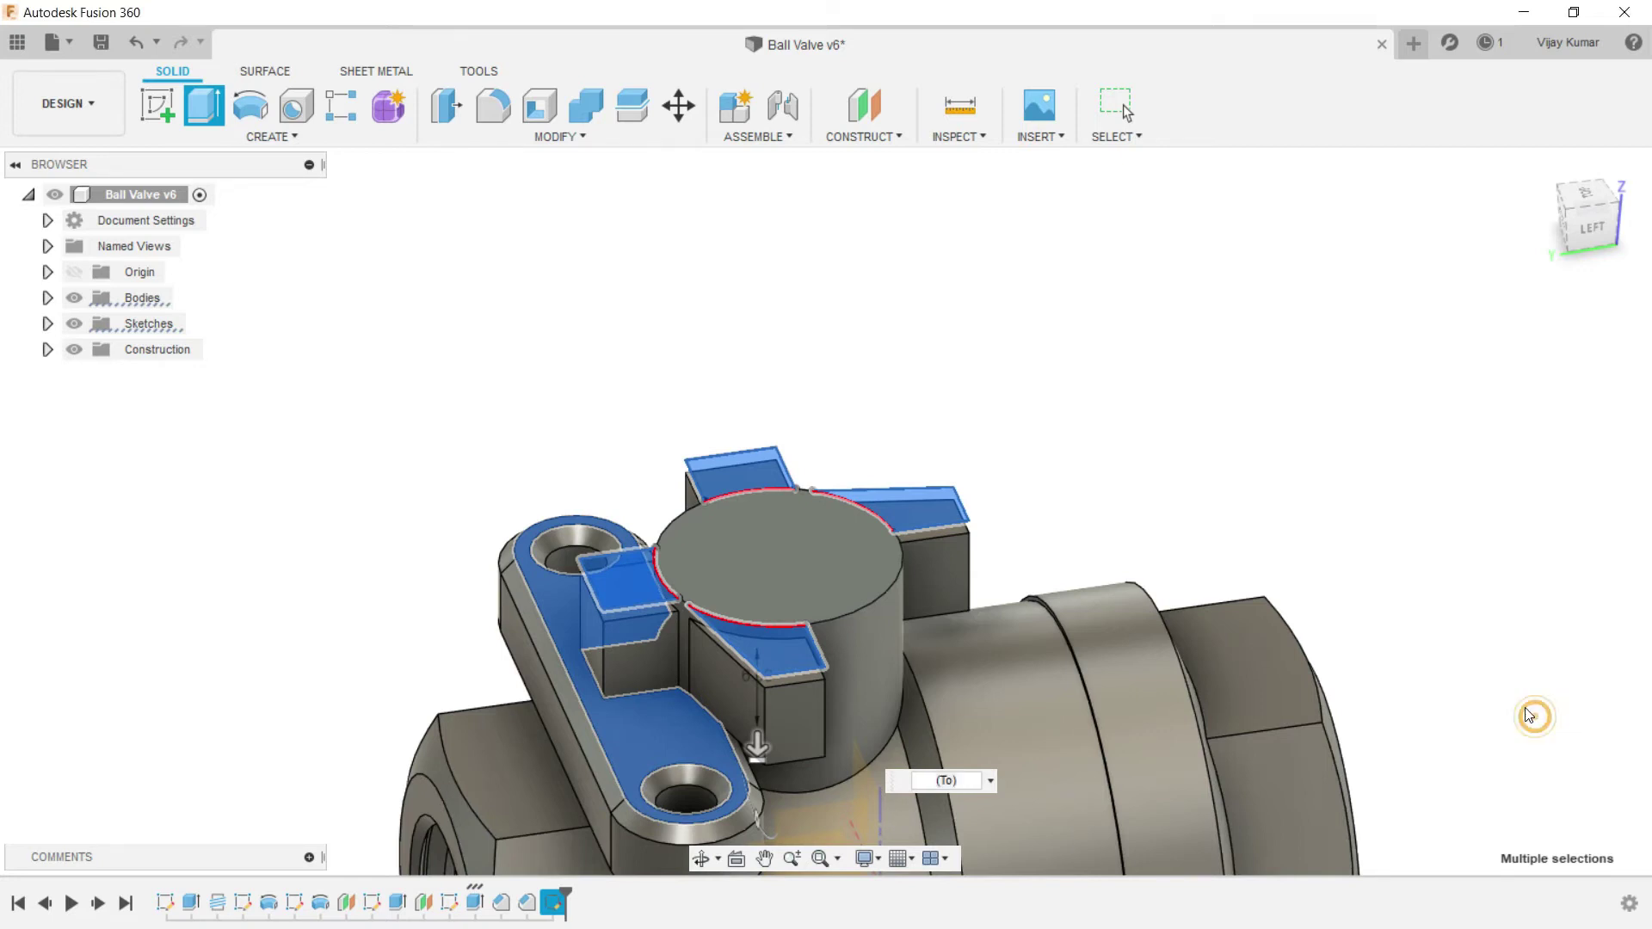
Step: Draft the underside of the sloped tab beside the mounting lug by 10 degrees, using the tab's flat end face as the reference plane
scroll(1017, 424, down, 5)
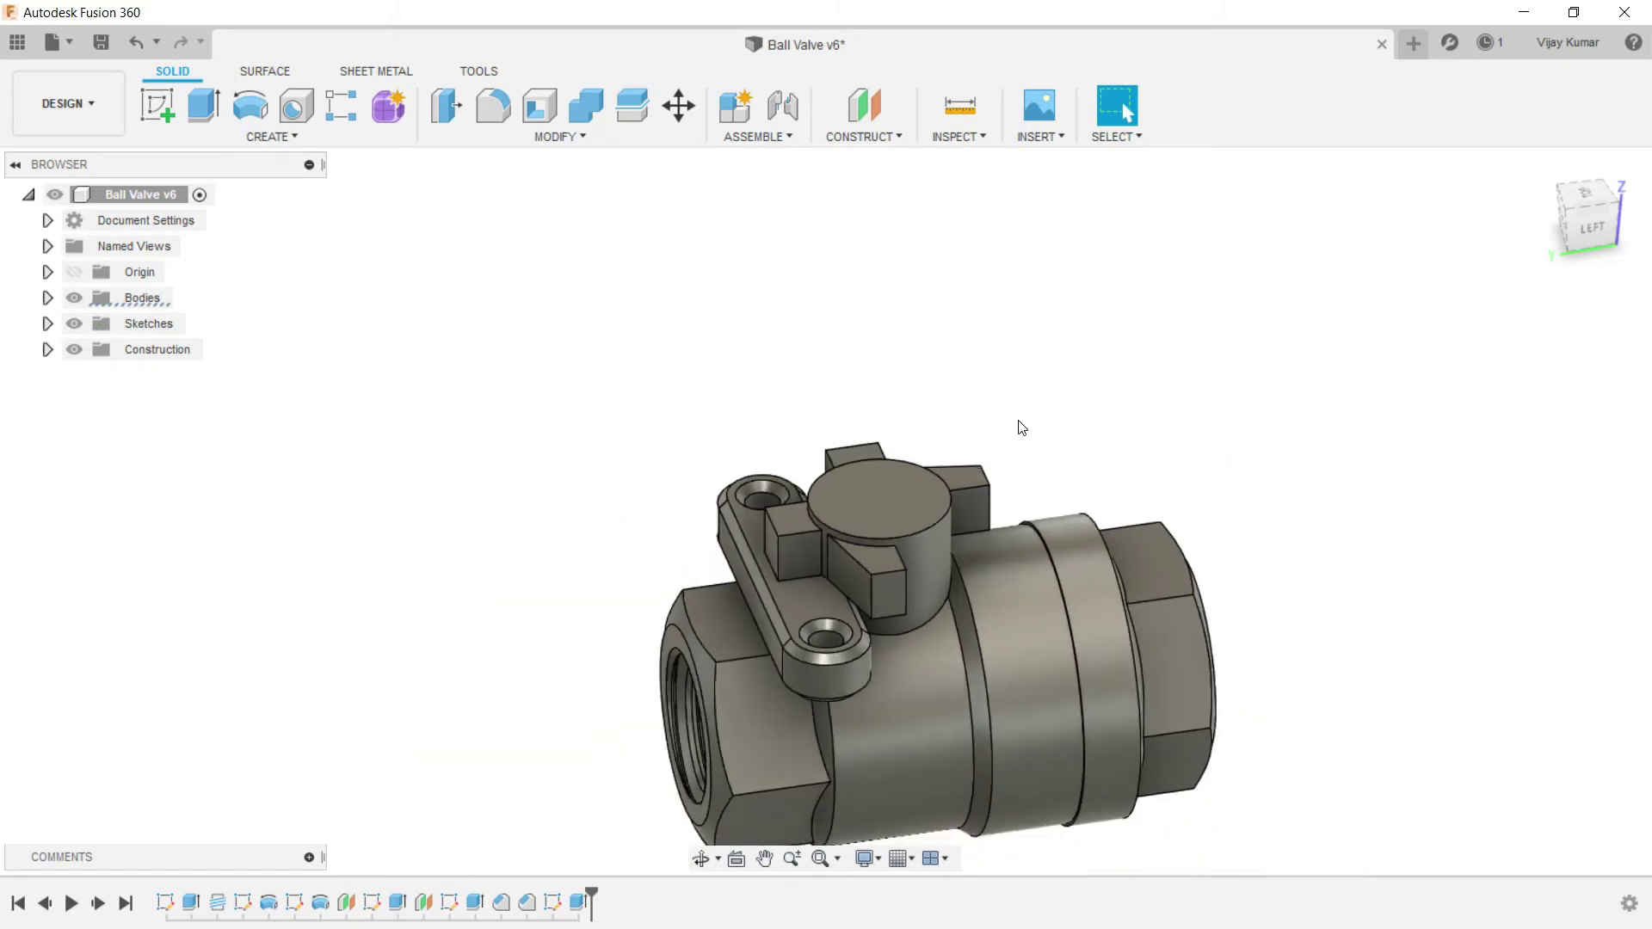
scroll(1431, 455, up, 1)
shift+middle_drag(1413, 515, 566, 305)
right_click(593, 308)
key(Escape)
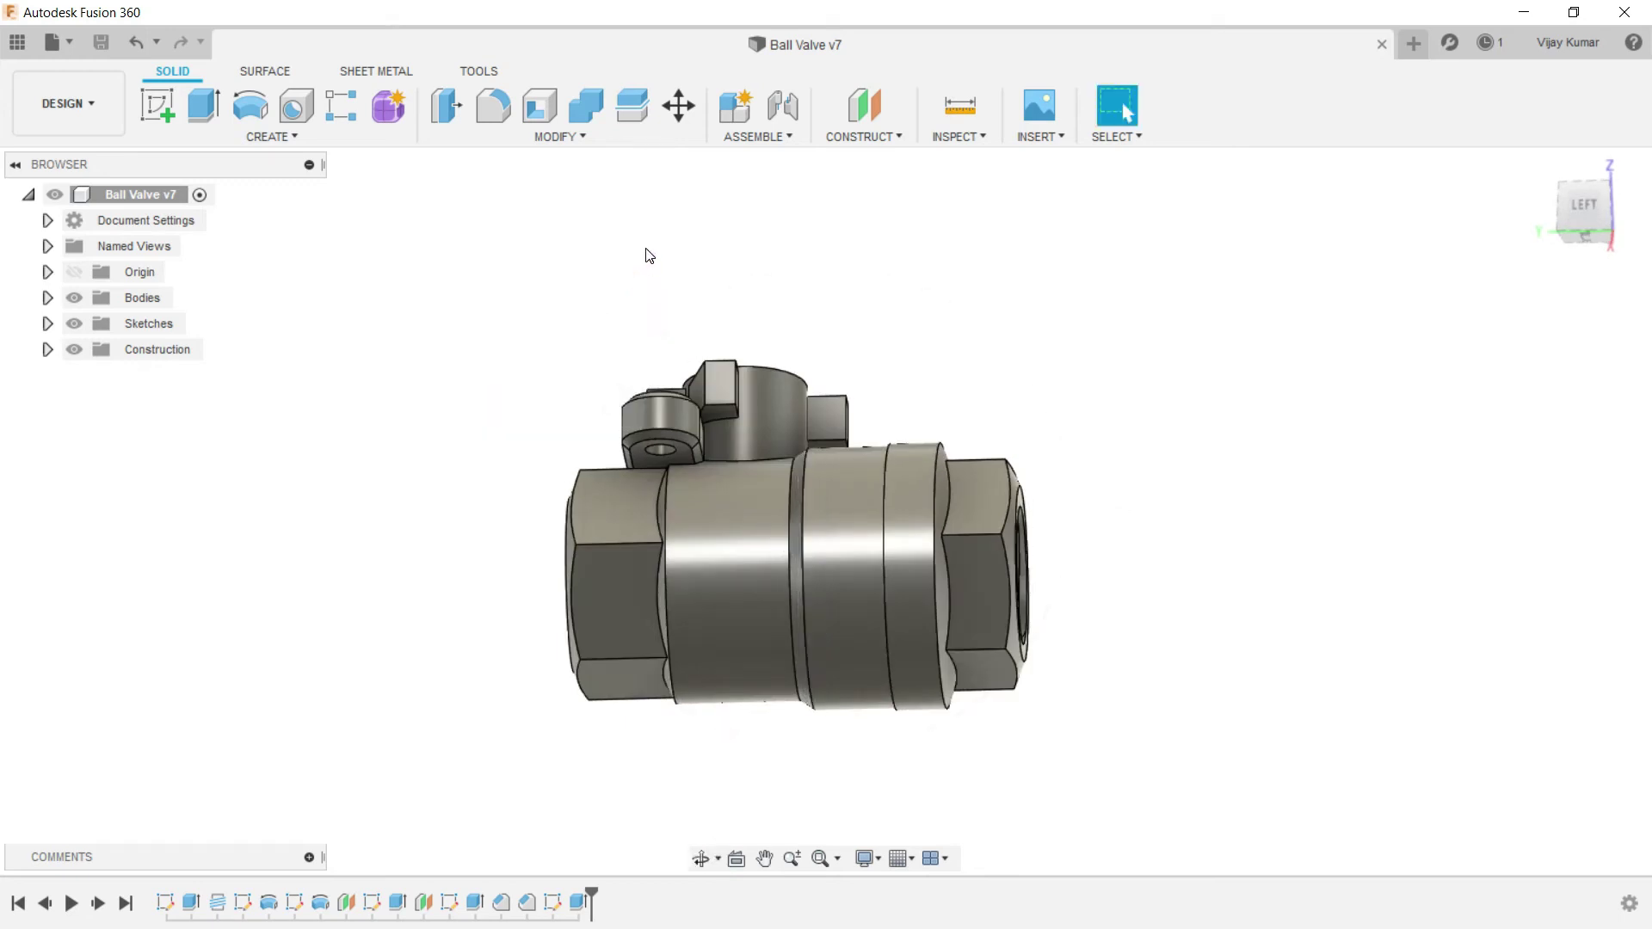
click(622, 136)
click(561, 266)
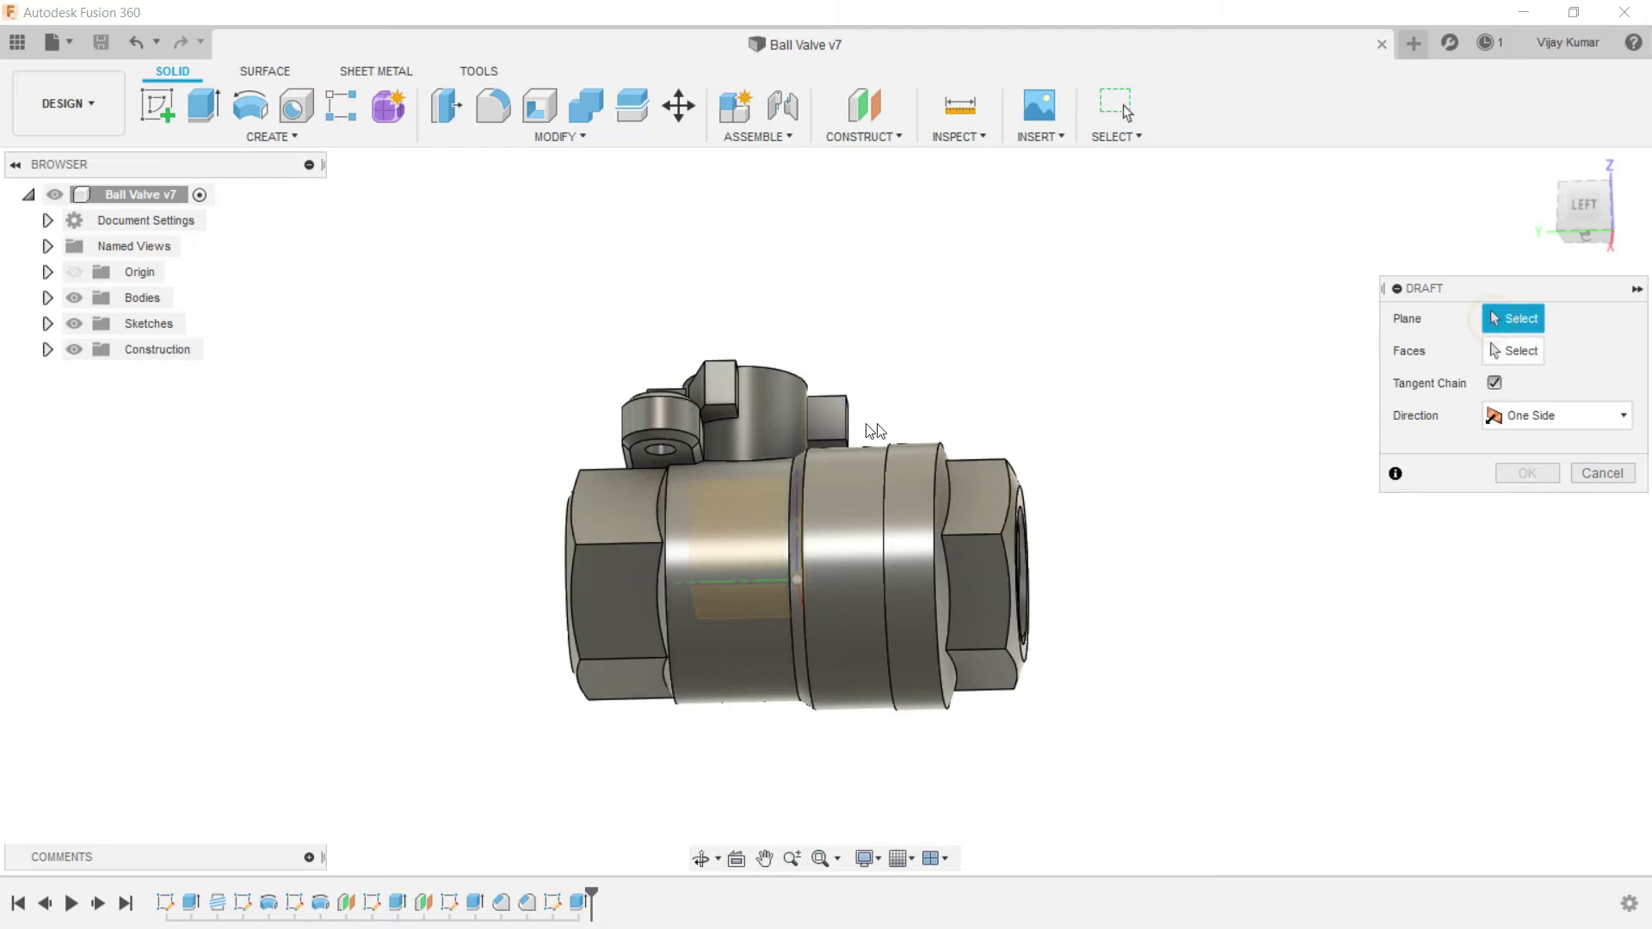
scroll(874, 427, up, 5)
click(663, 353)
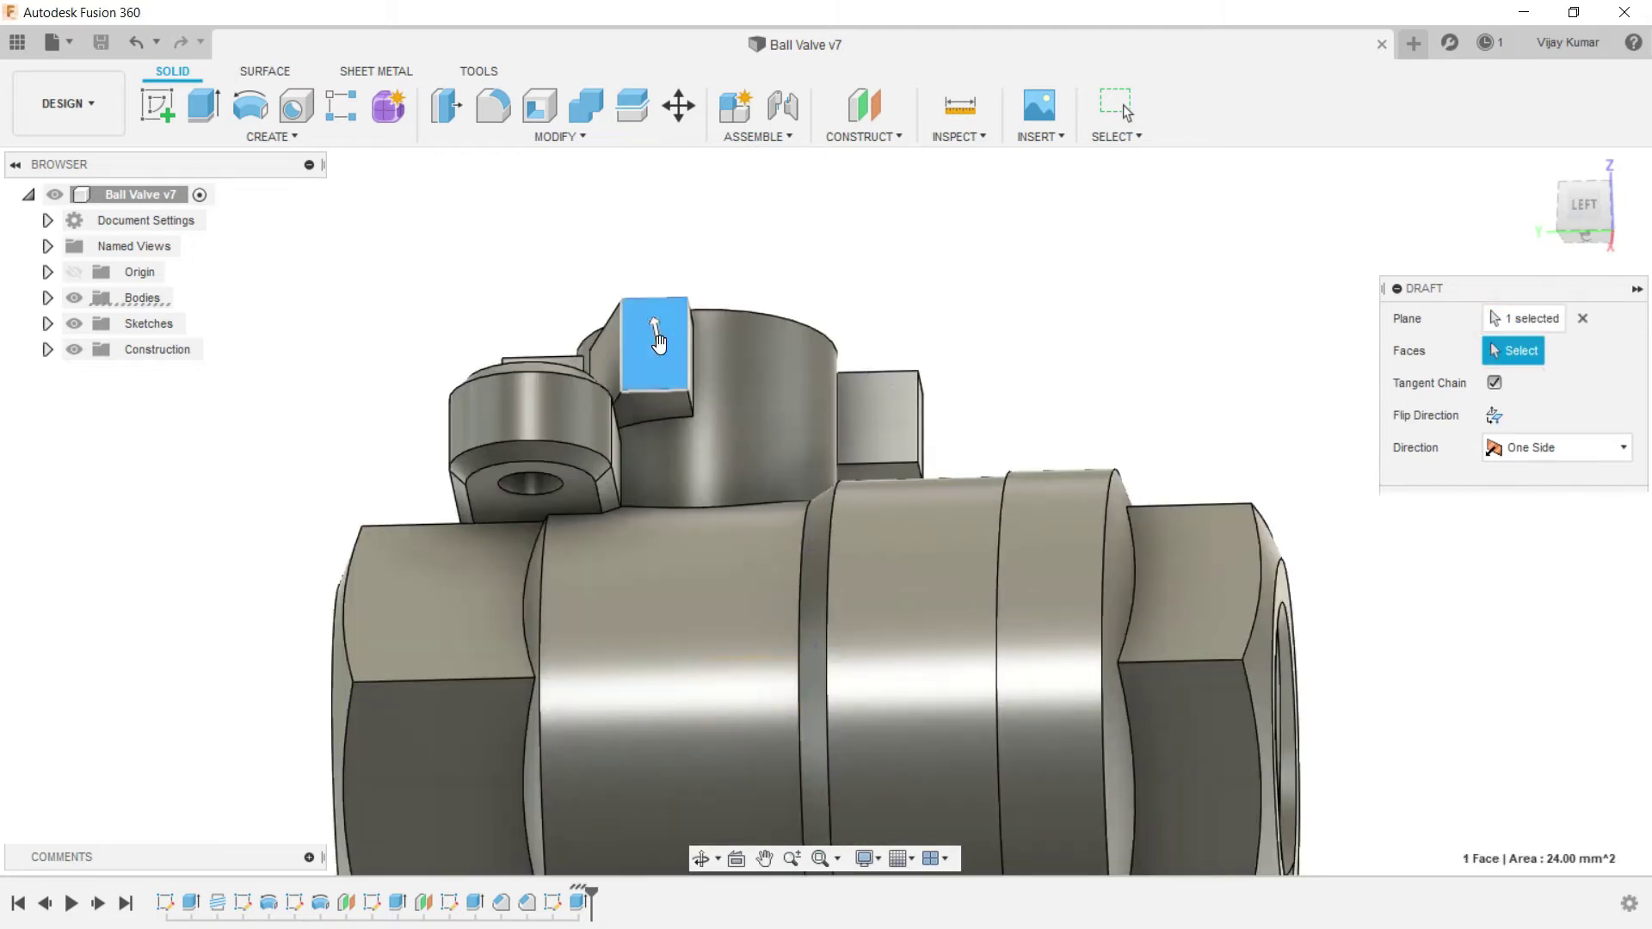
click(679, 411)
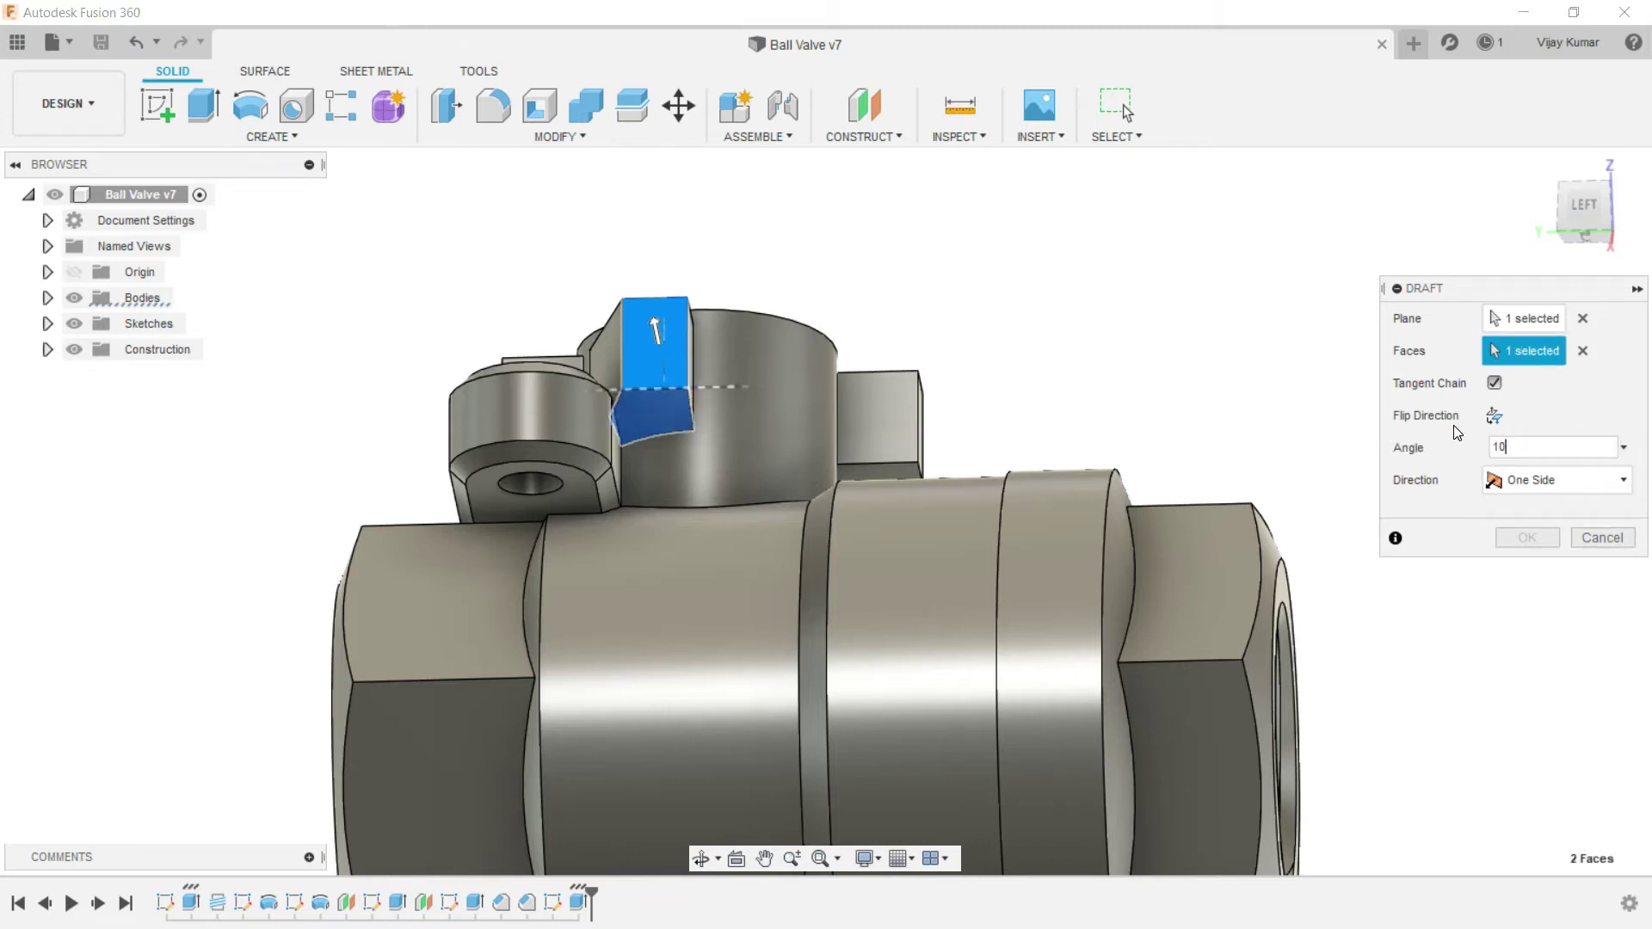
click(1511, 546)
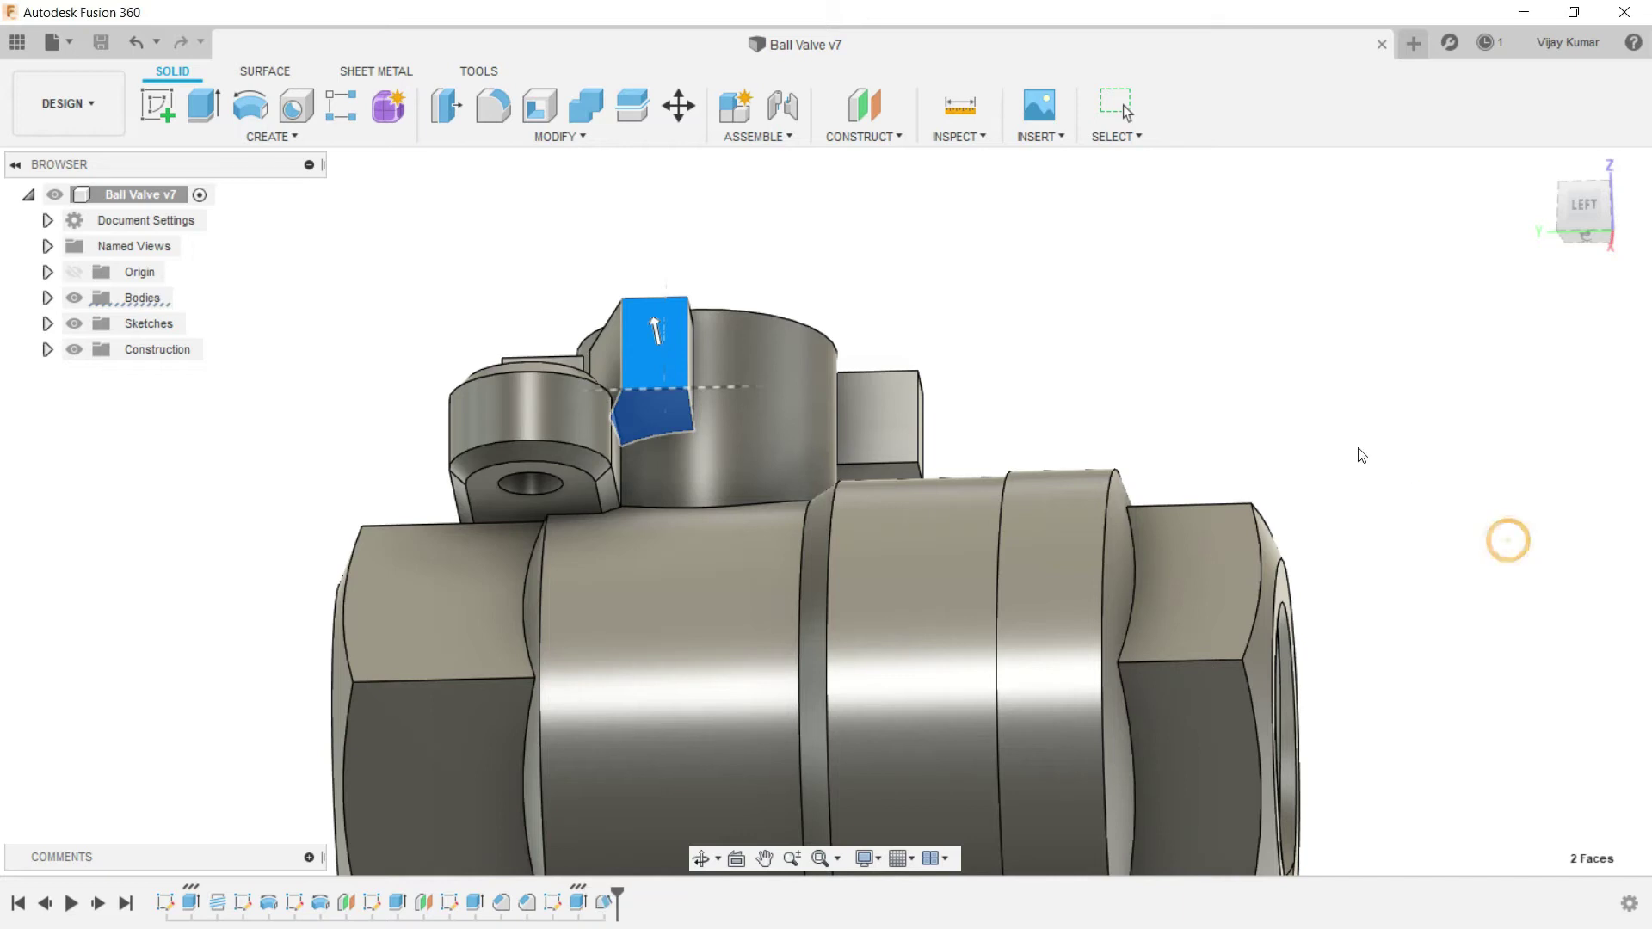
Step: Draft the underside of the sloped tab pointing away from the mounting lug by 10 degrees, using its end face as the reference plane
click(702, 859)
drag(734, 652, 677, 673)
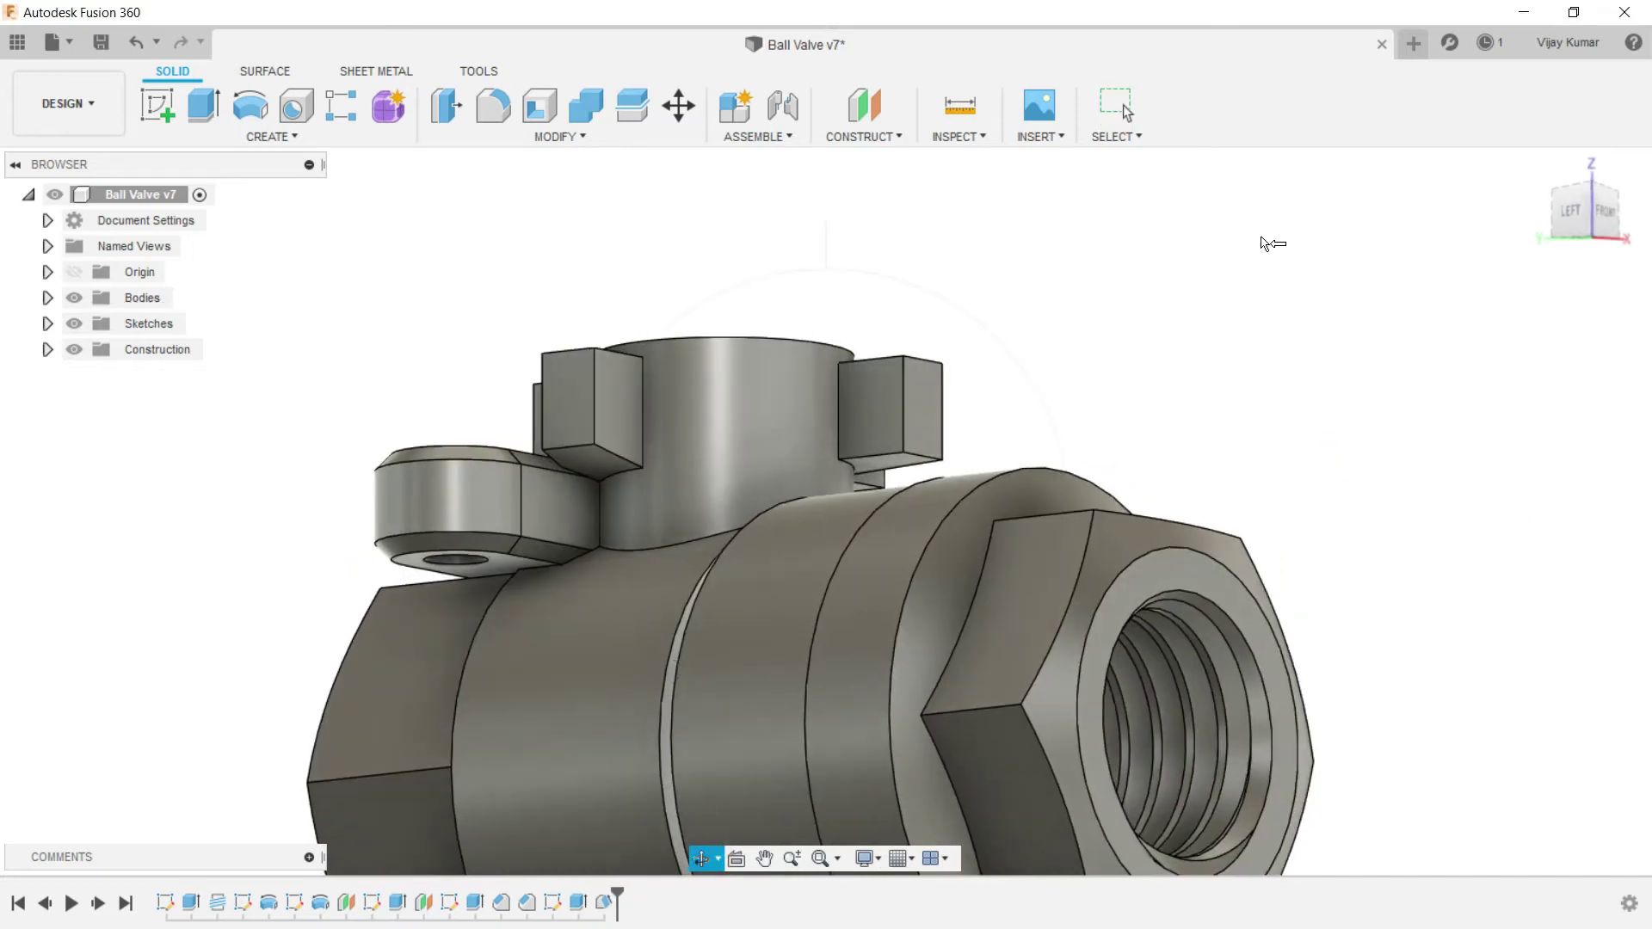
right_drag(1319, 256, 1314, 249)
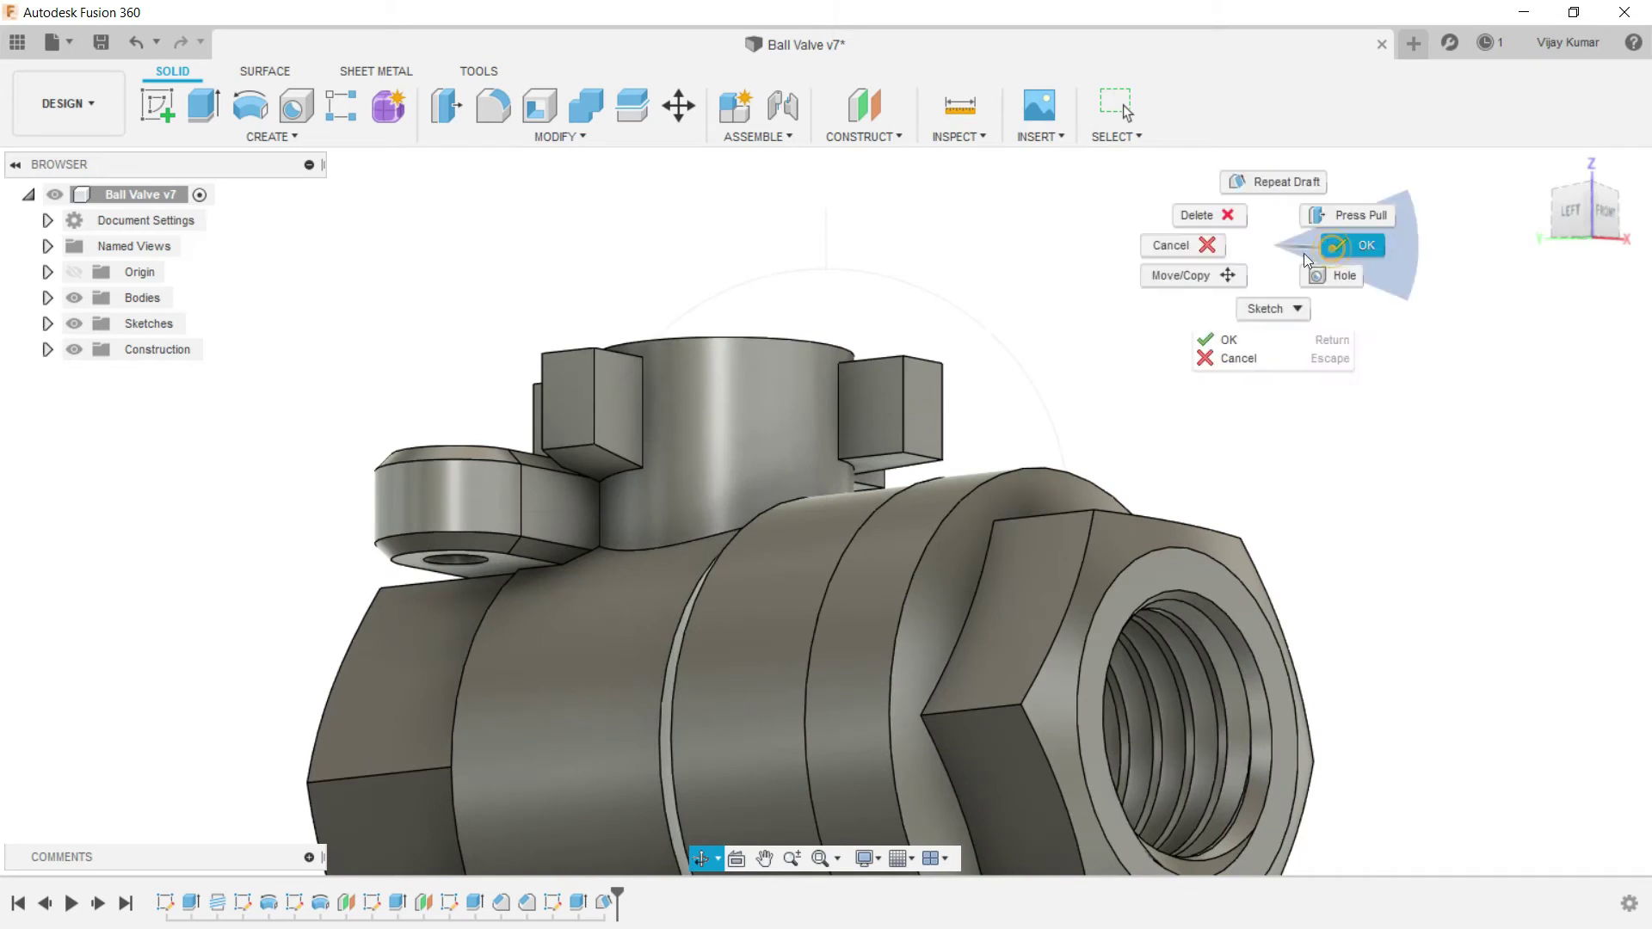
click(1302, 249)
click(636, 139)
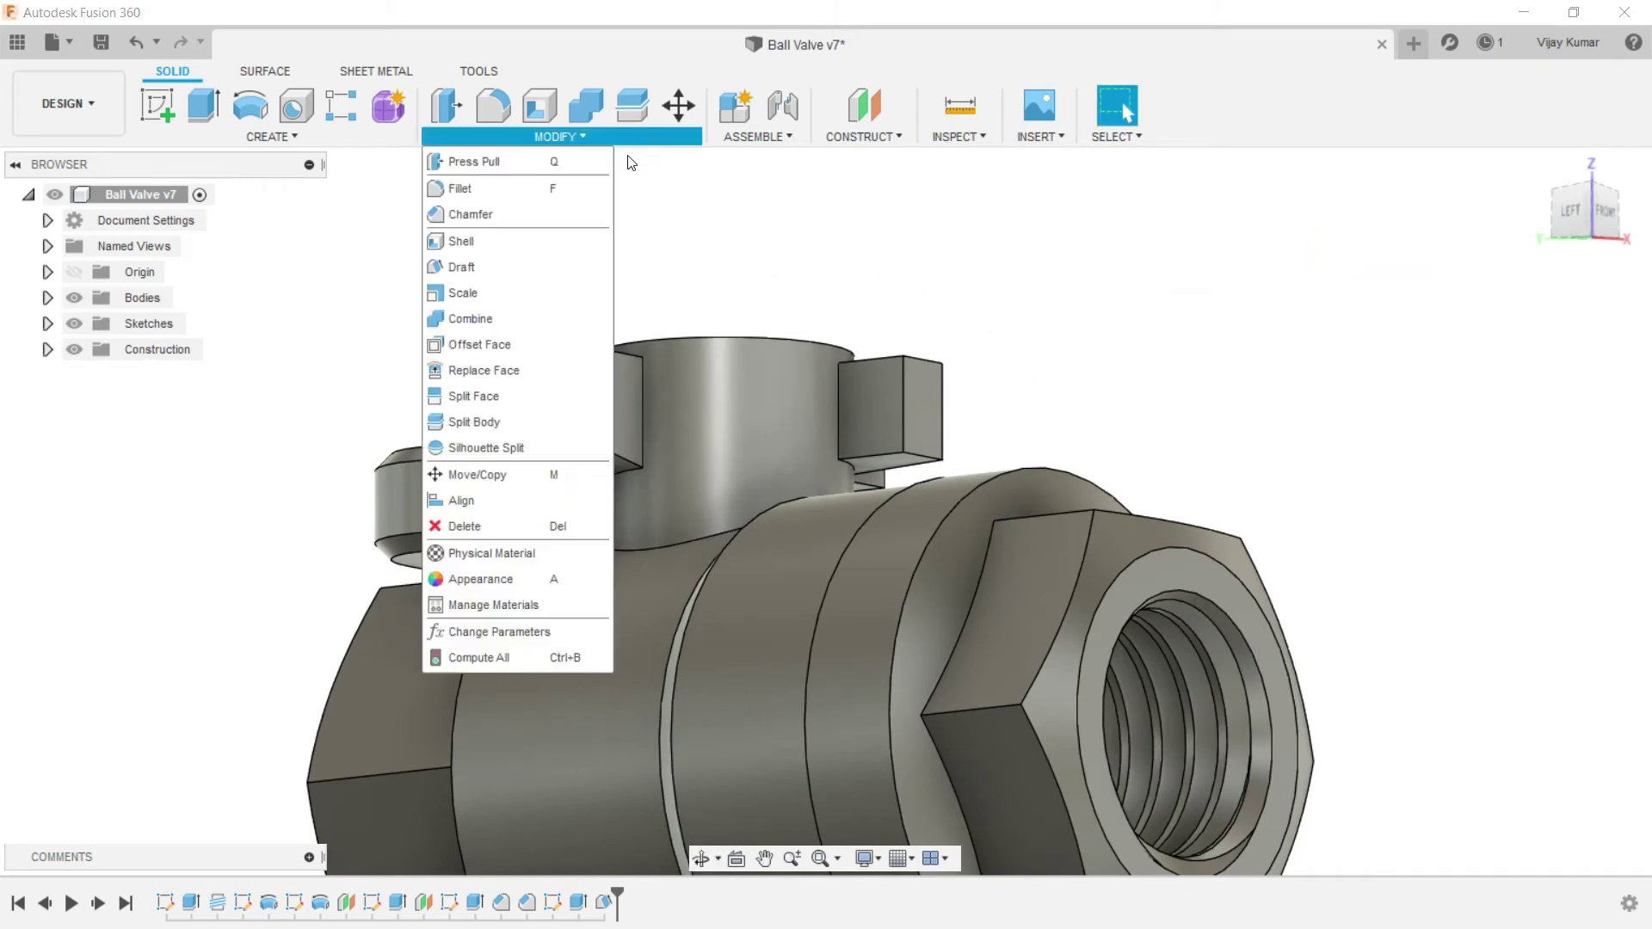
click(572, 269)
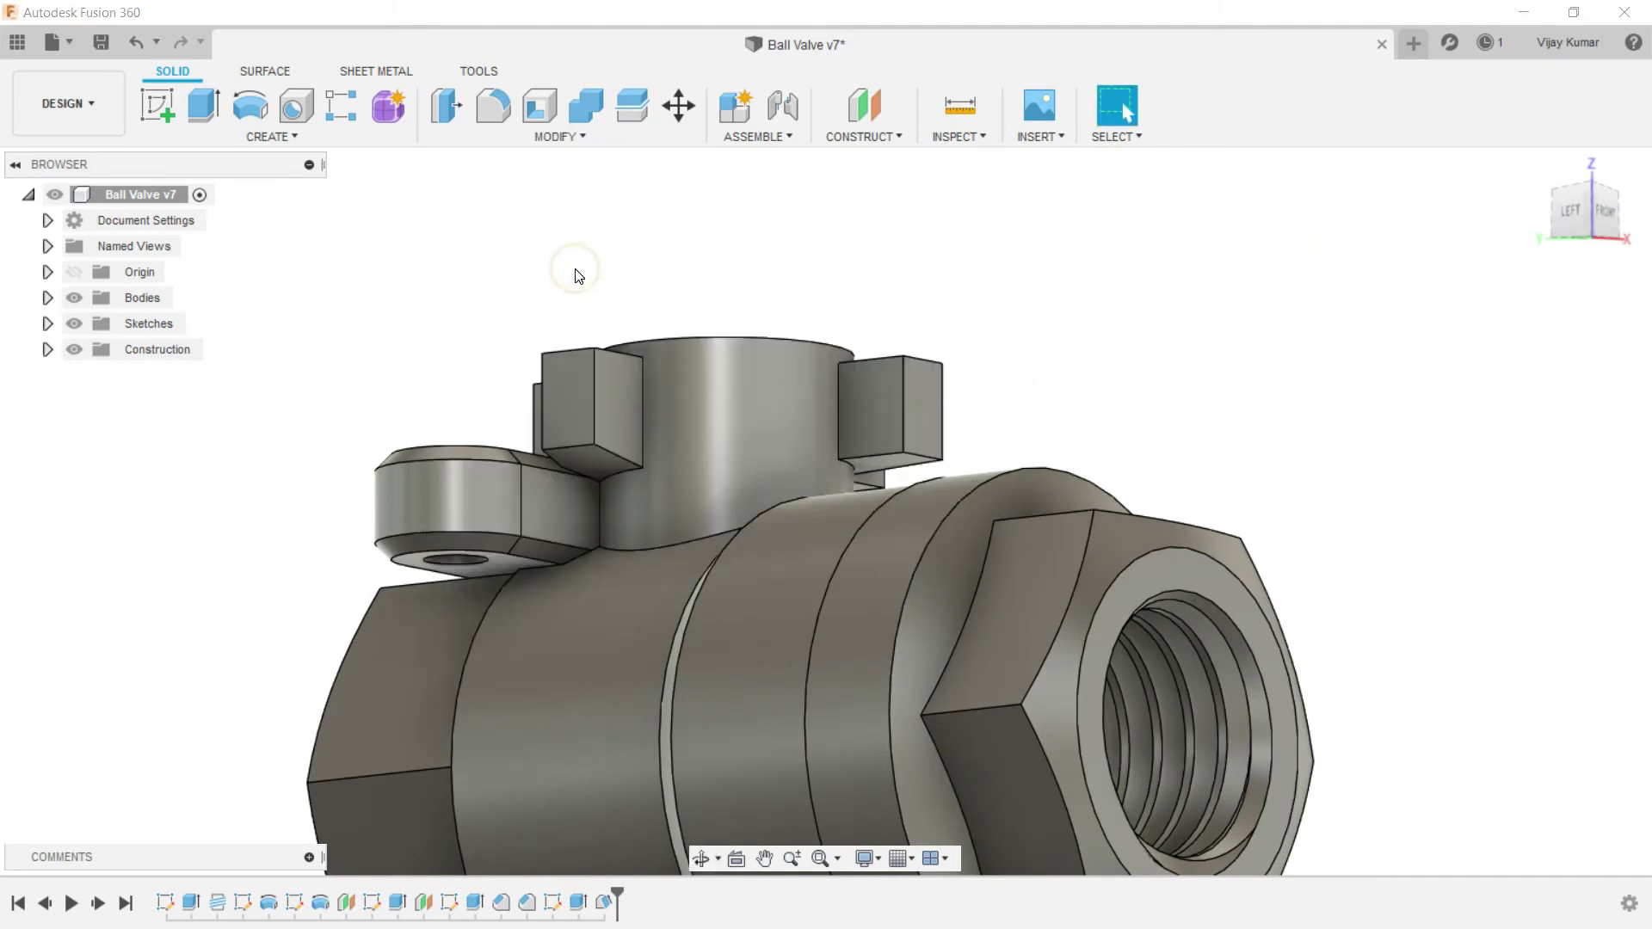
click(926, 422)
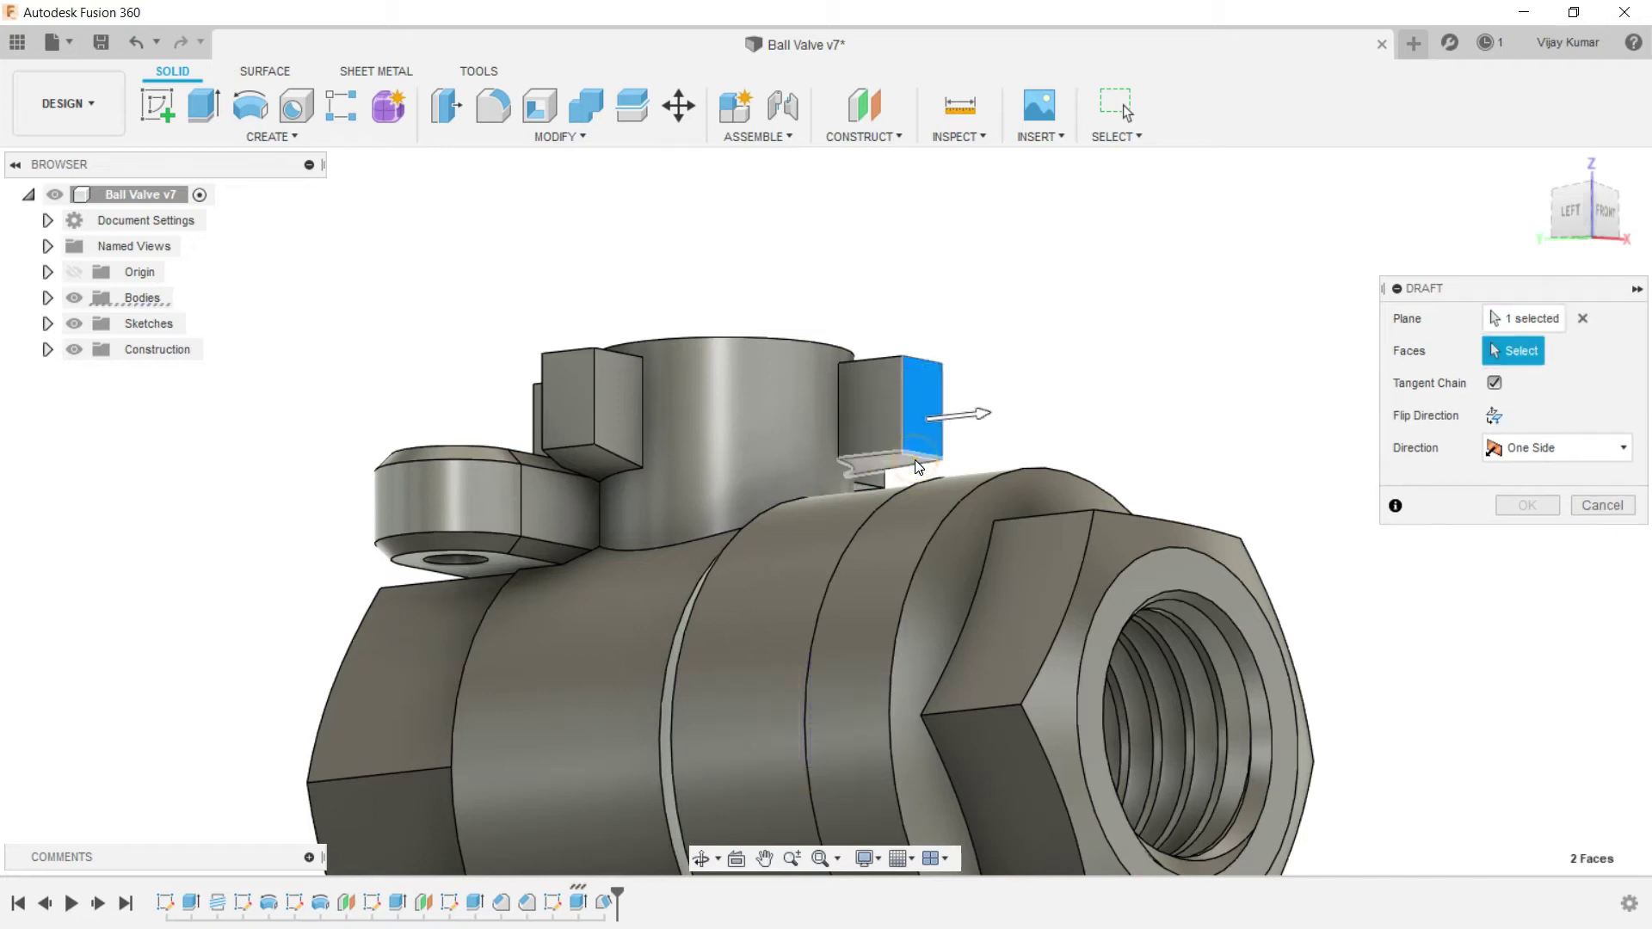
click(918, 467)
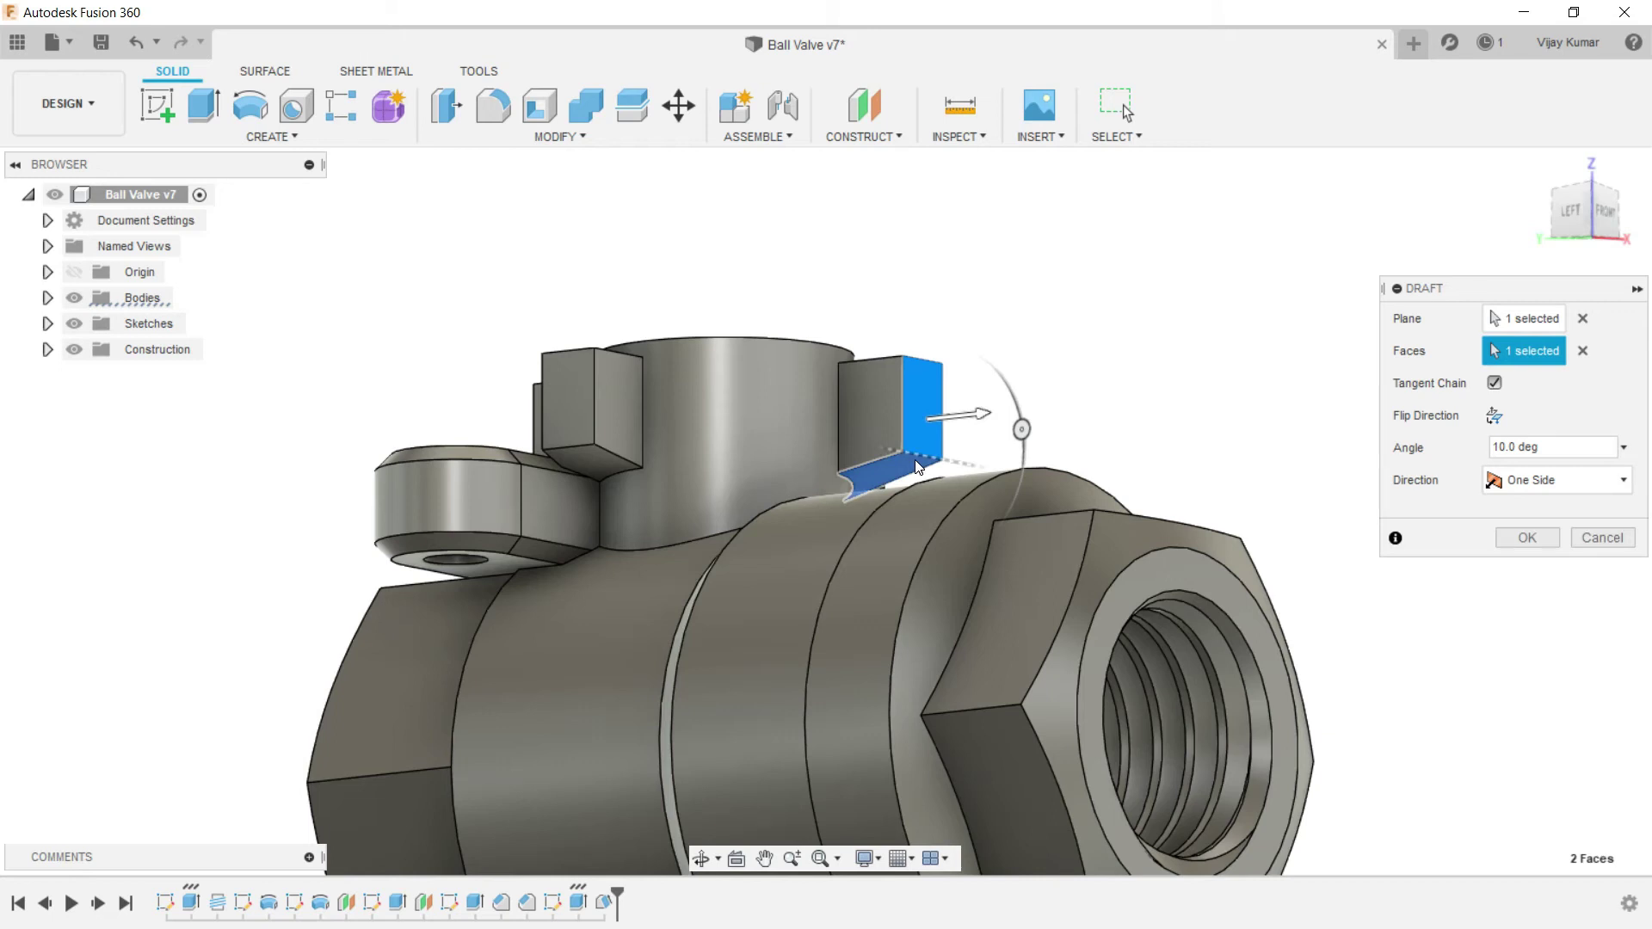
click(1507, 540)
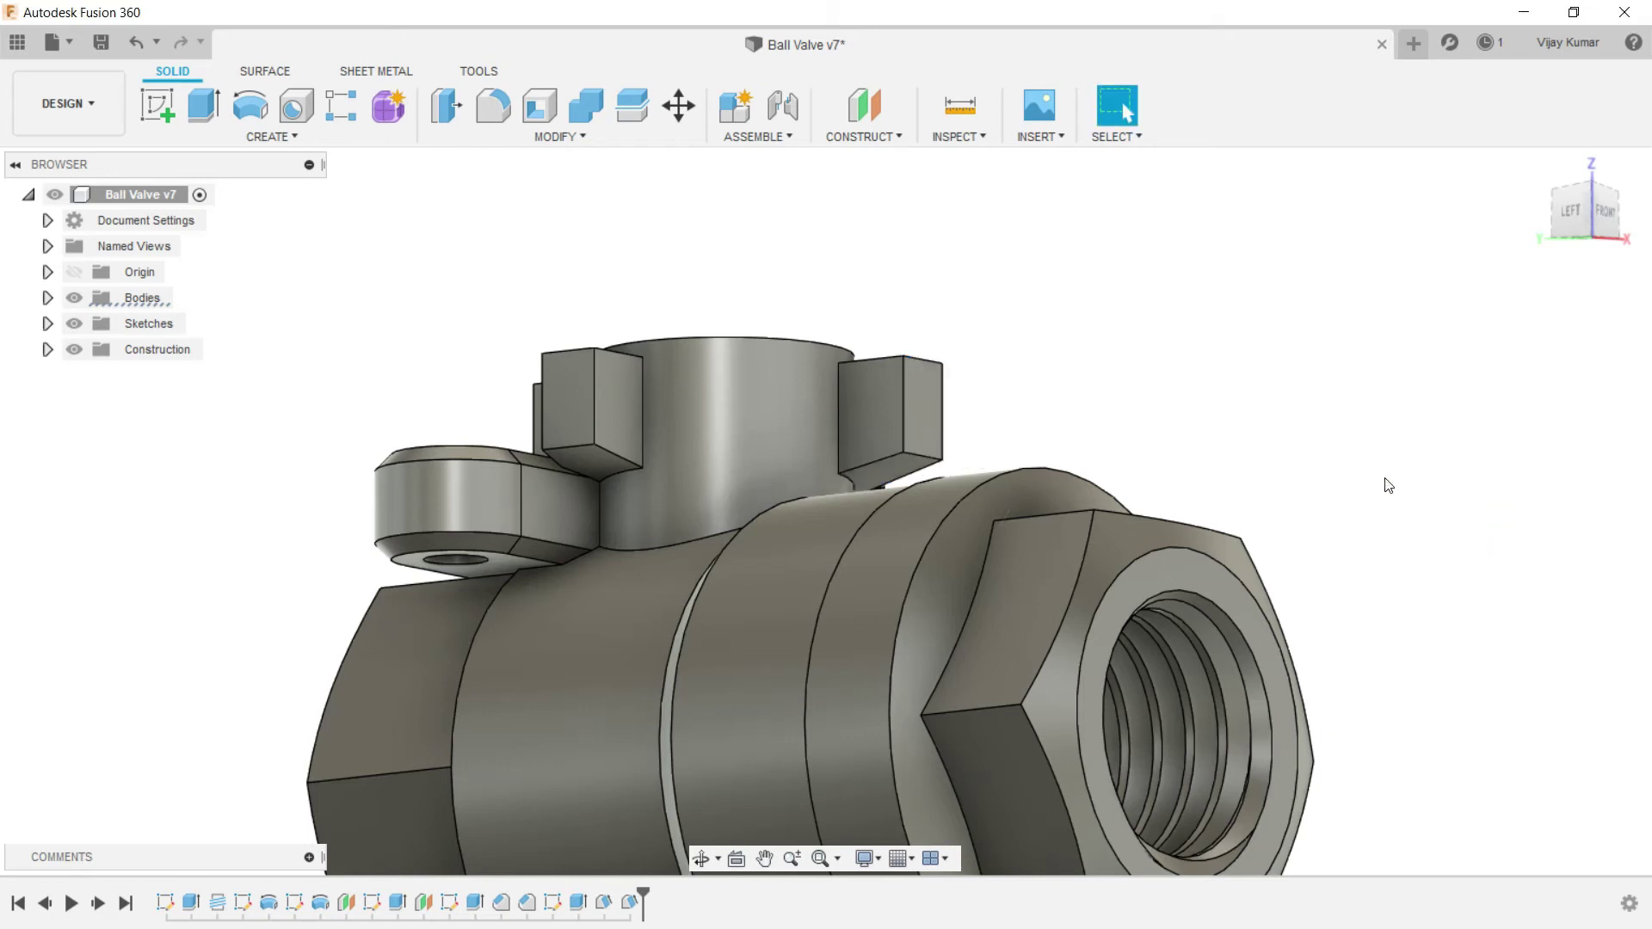
Step: Create a new sketch on the XY origin plane
scroll(990, 490, down, 3)
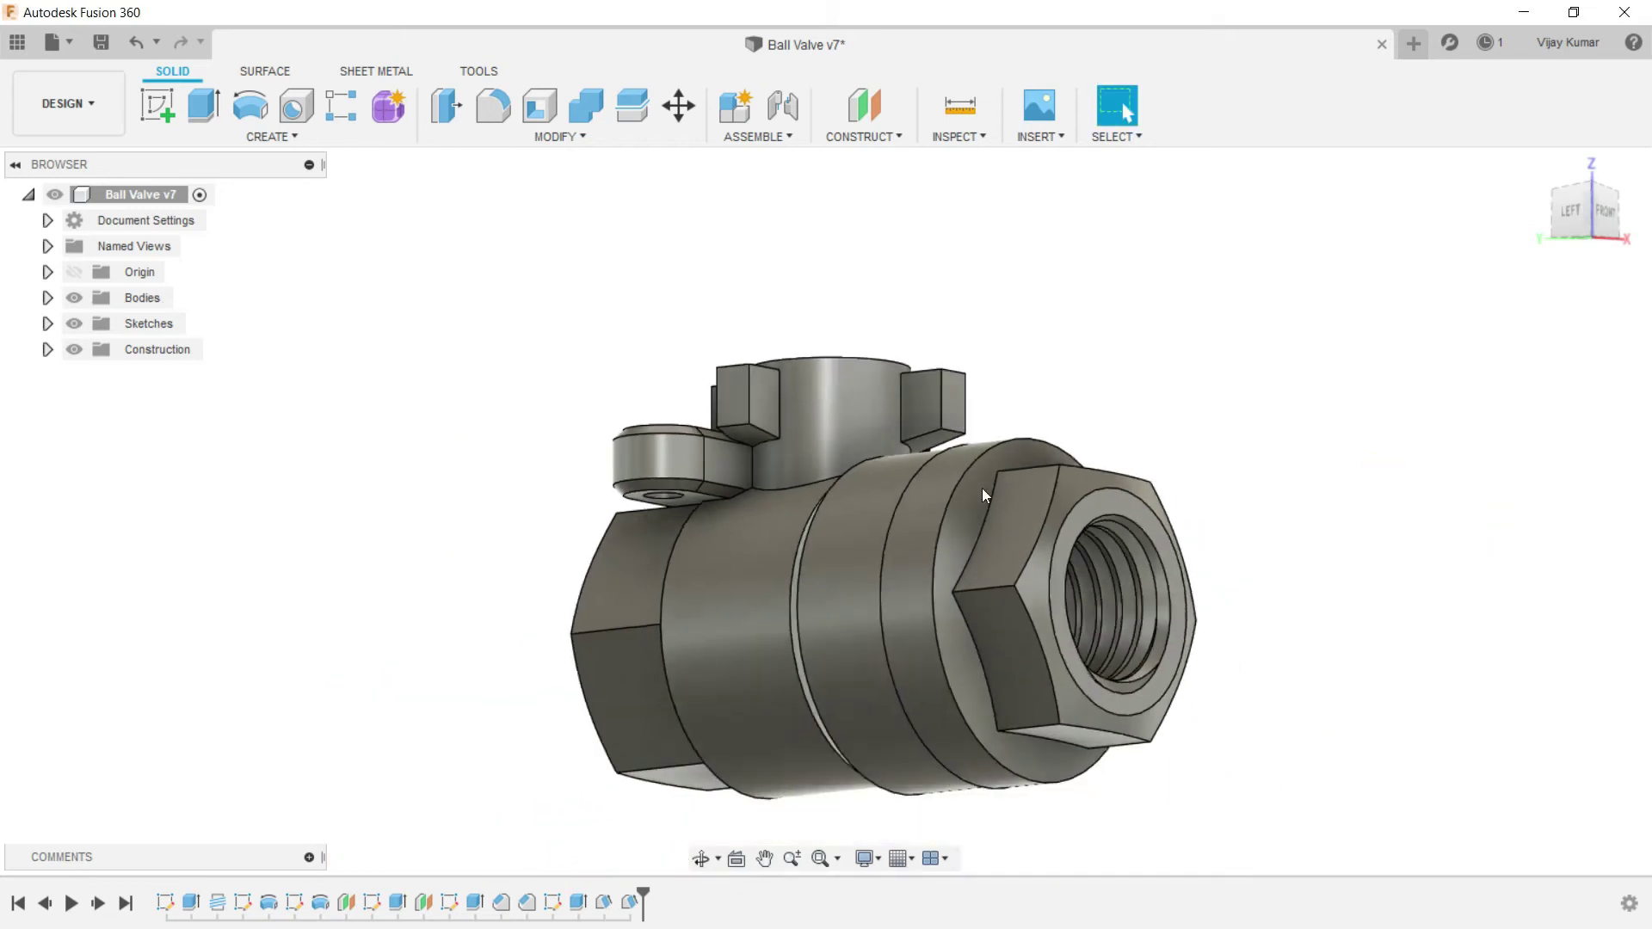
click(698, 861)
scroll(807, 326, down, 3)
drag(826, 373, 840, 395)
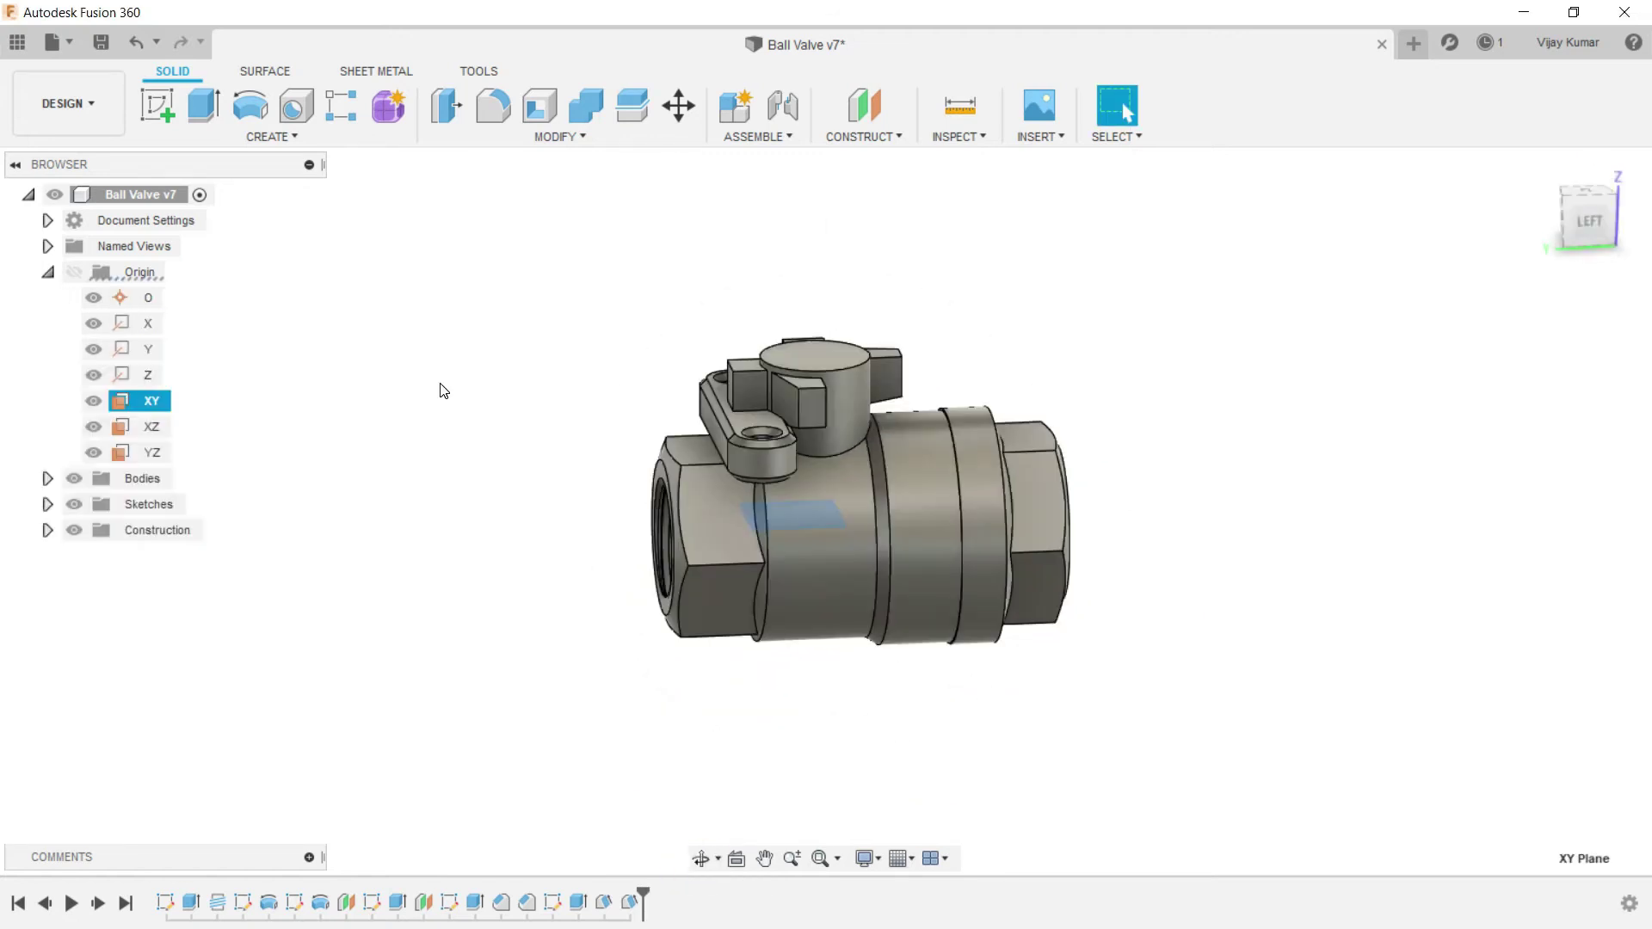
click(443, 391)
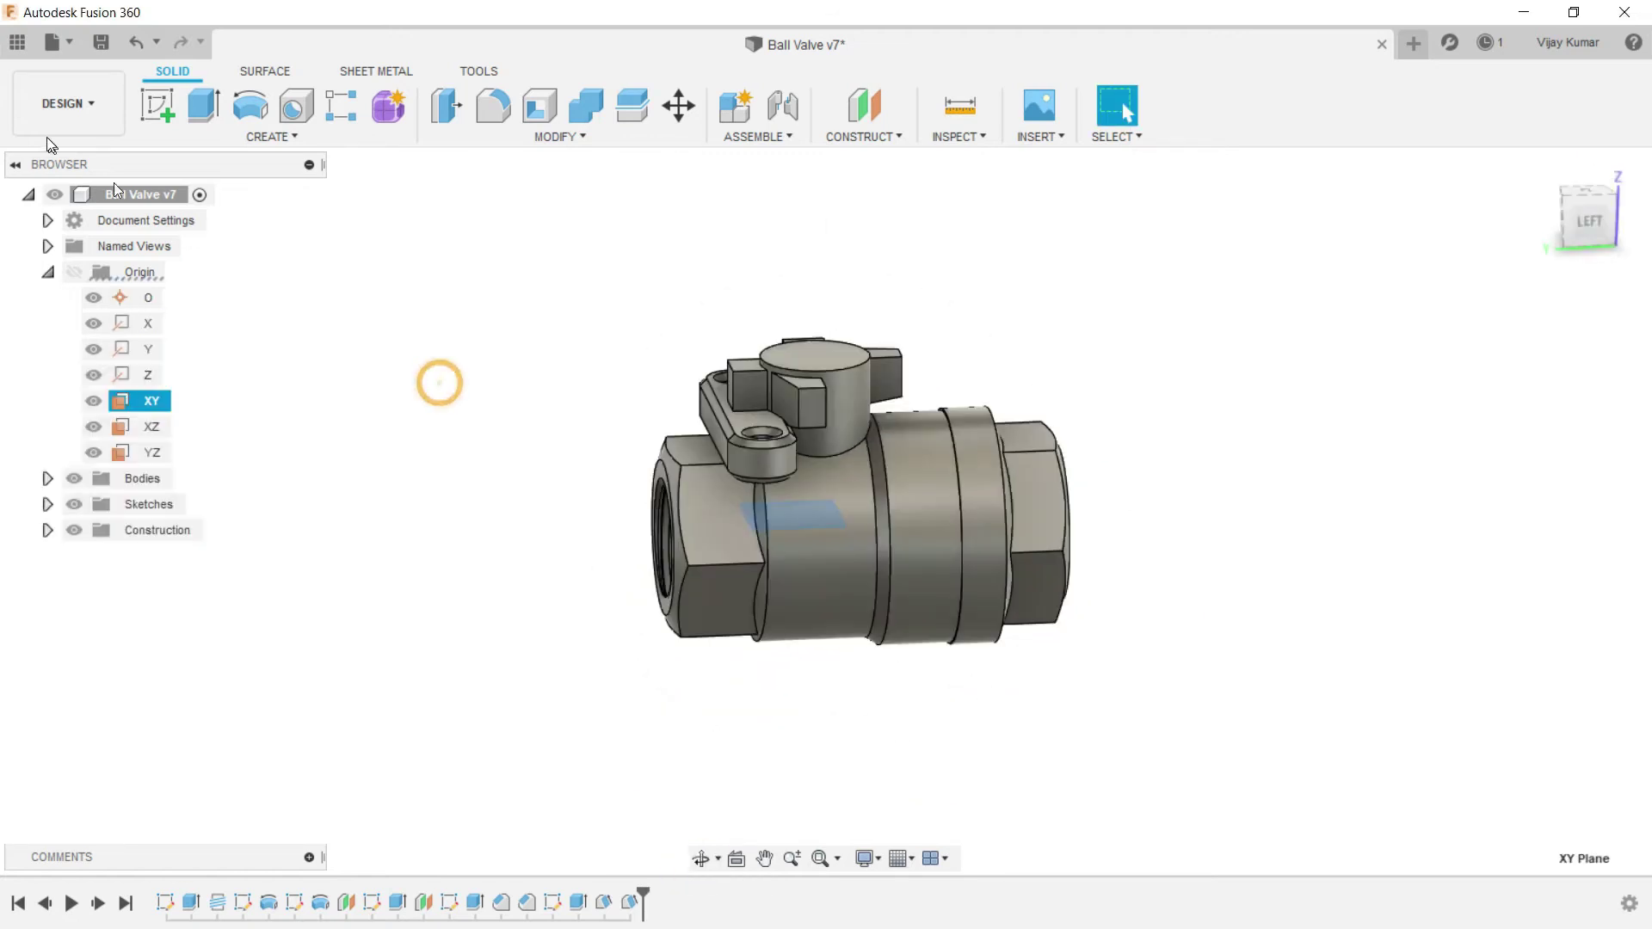
click(148, 111)
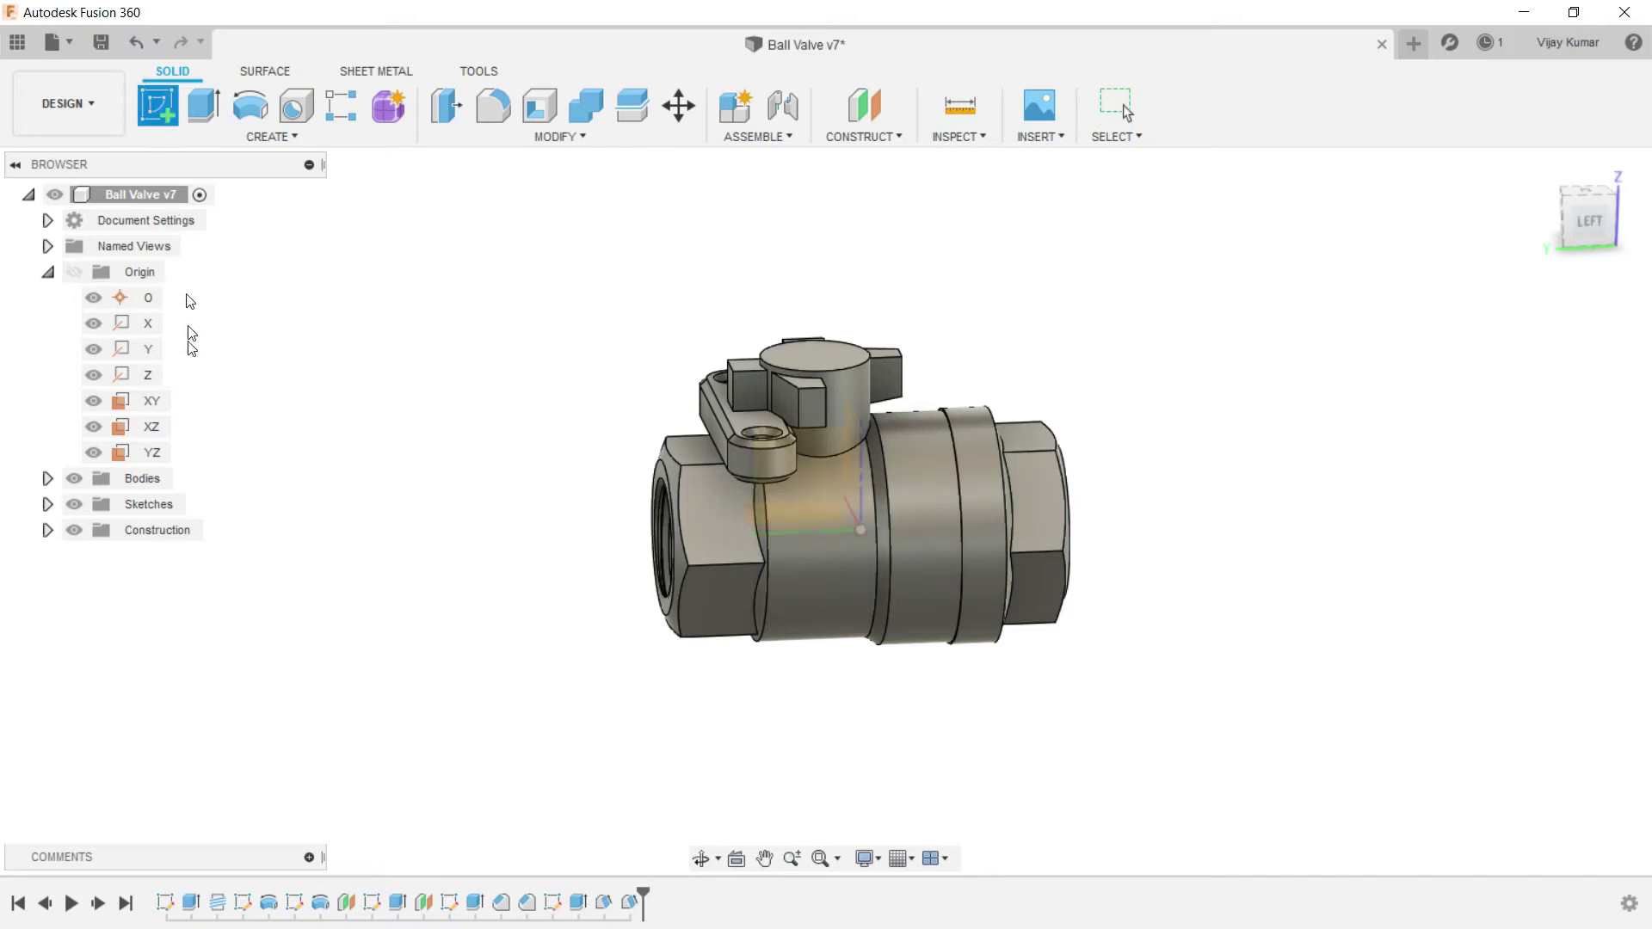
click(170, 393)
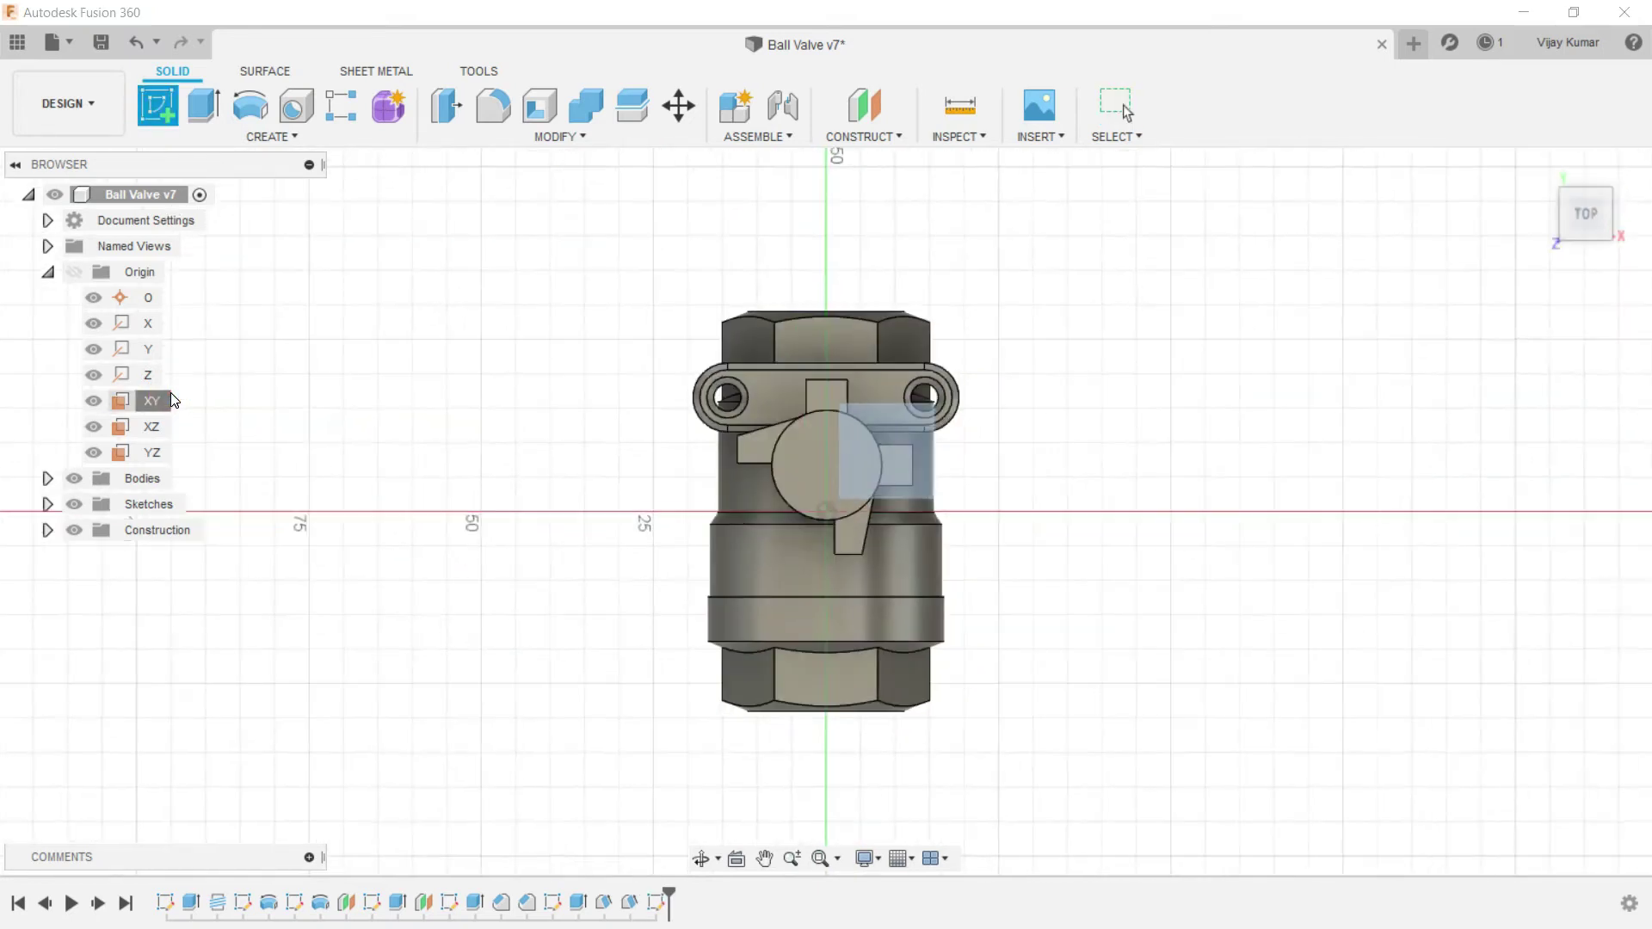
click(714, 854)
click(748, 827)
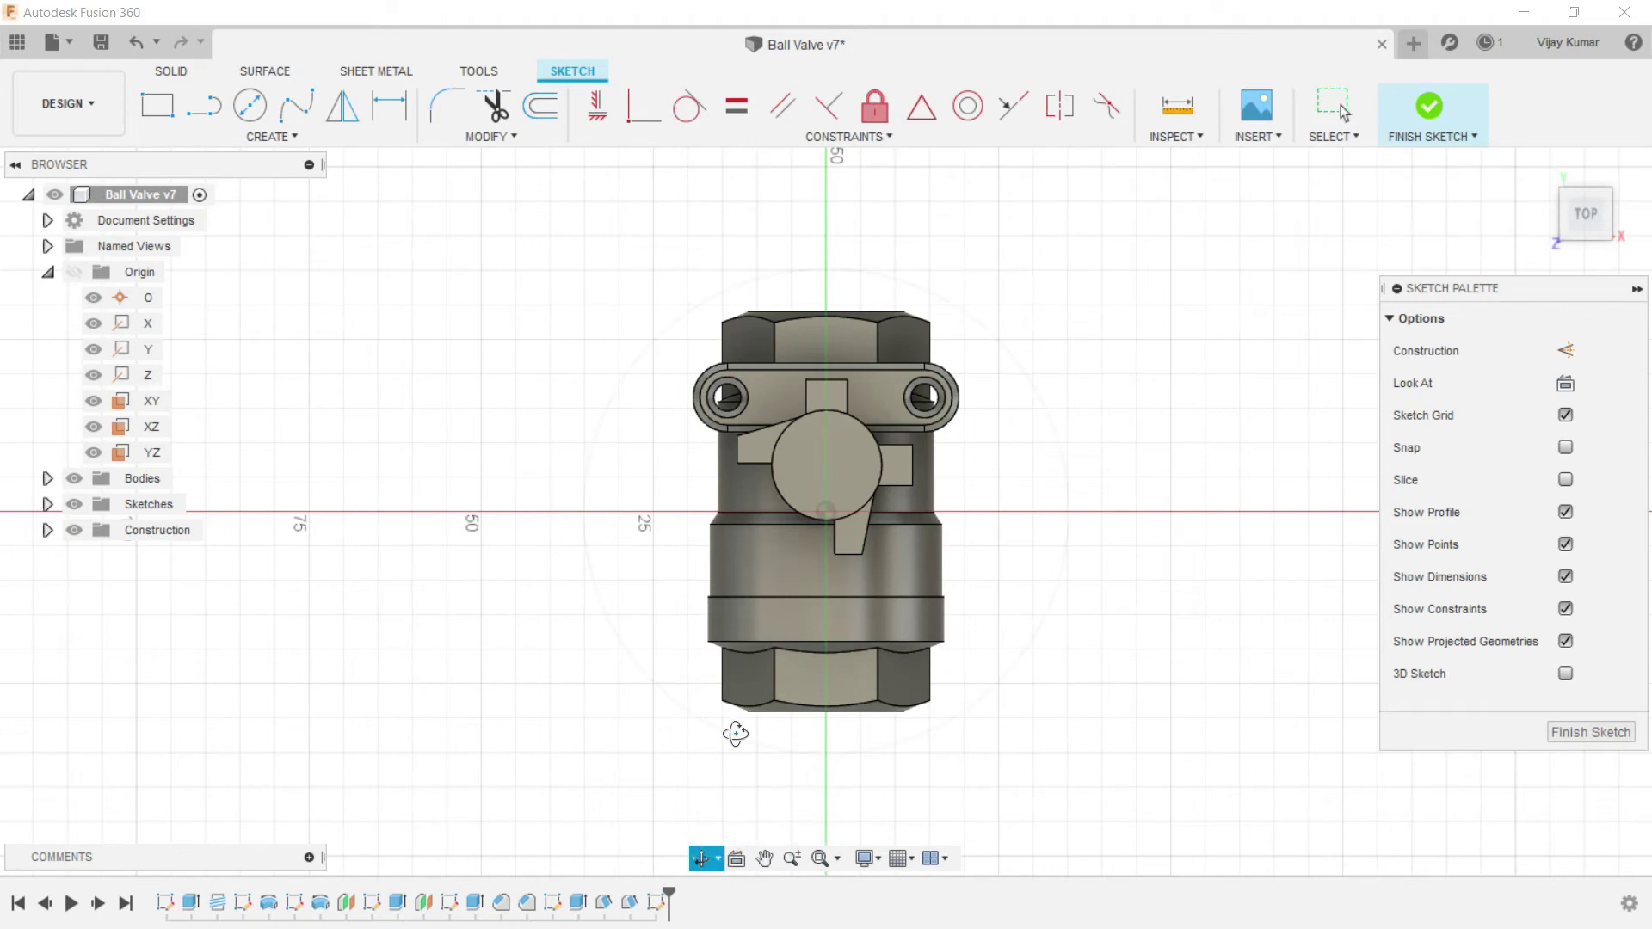
drag(737, 730, 1073, 614)
right_click(1132, 509)
click(1187, 511)
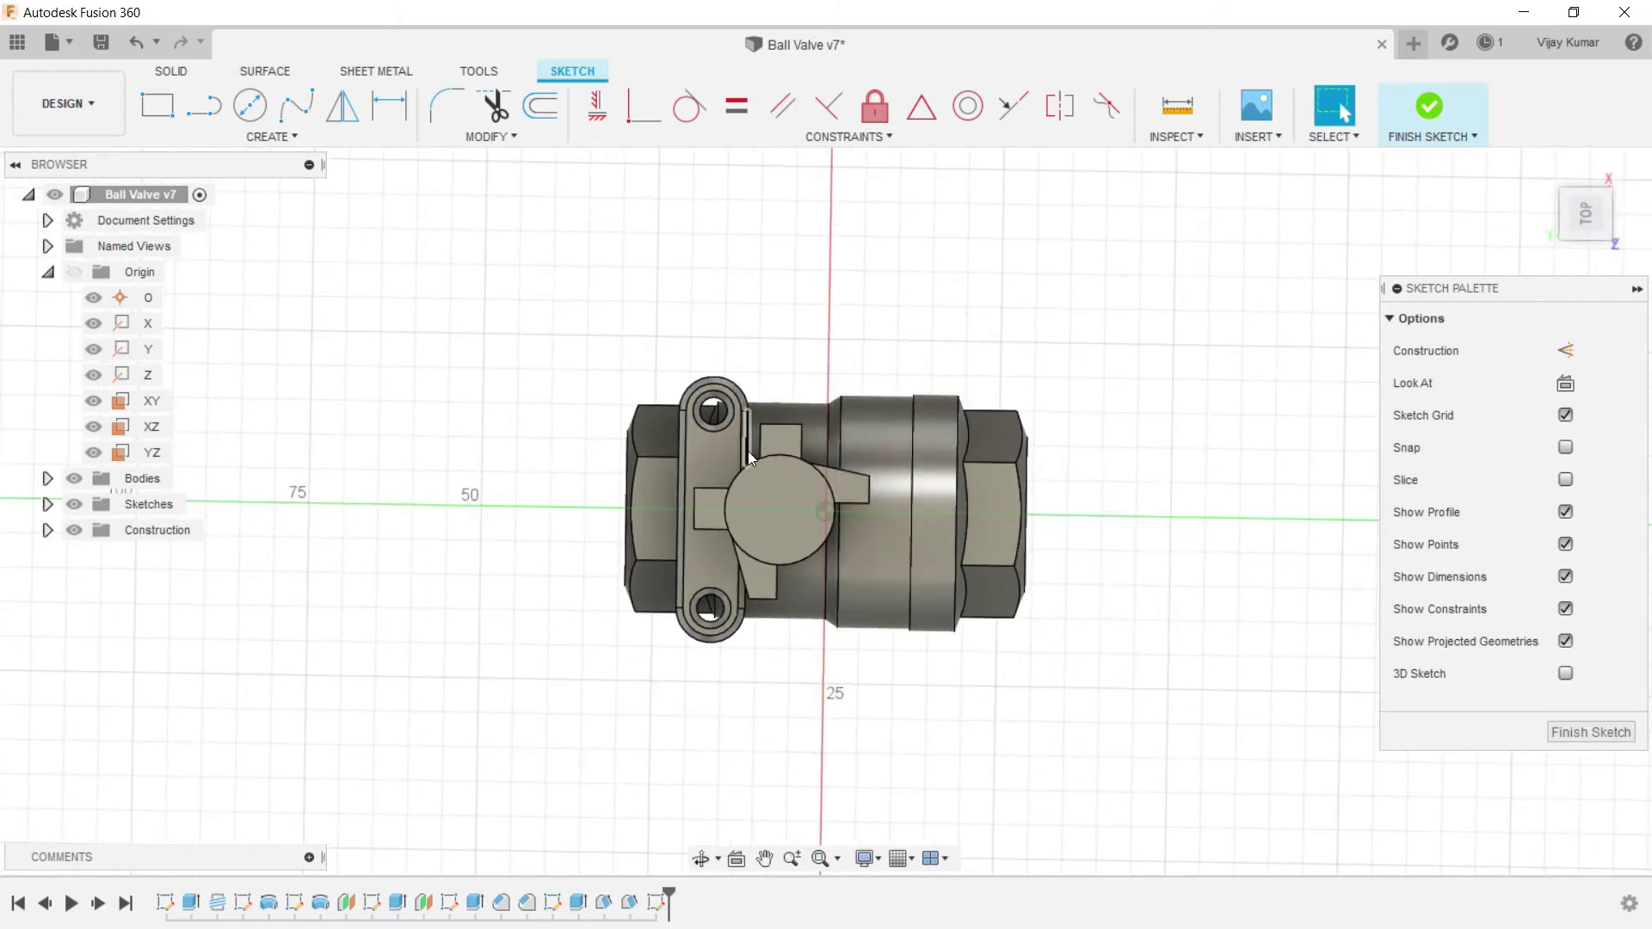
Step: Sketch a rectangle about 14 mm by 5 mm along the valve body's outer edge, starting at the corner visible through the lug hole
scroll(724, 384, up, 6)
scroll(724, 384, up, 2)
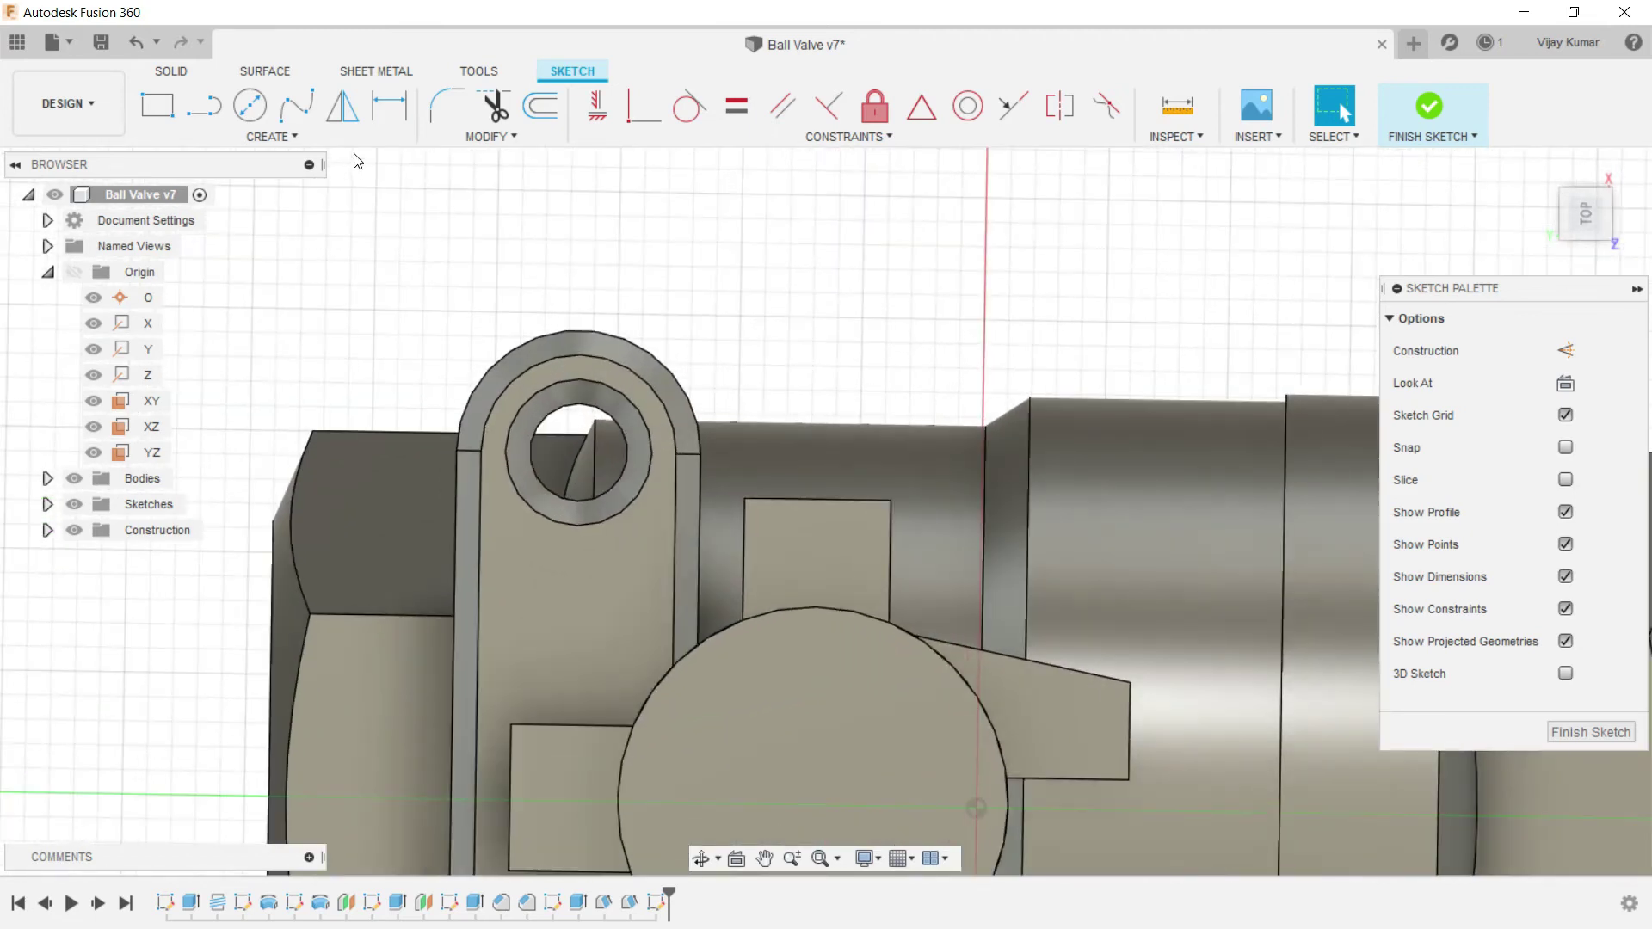
click(159, 107)
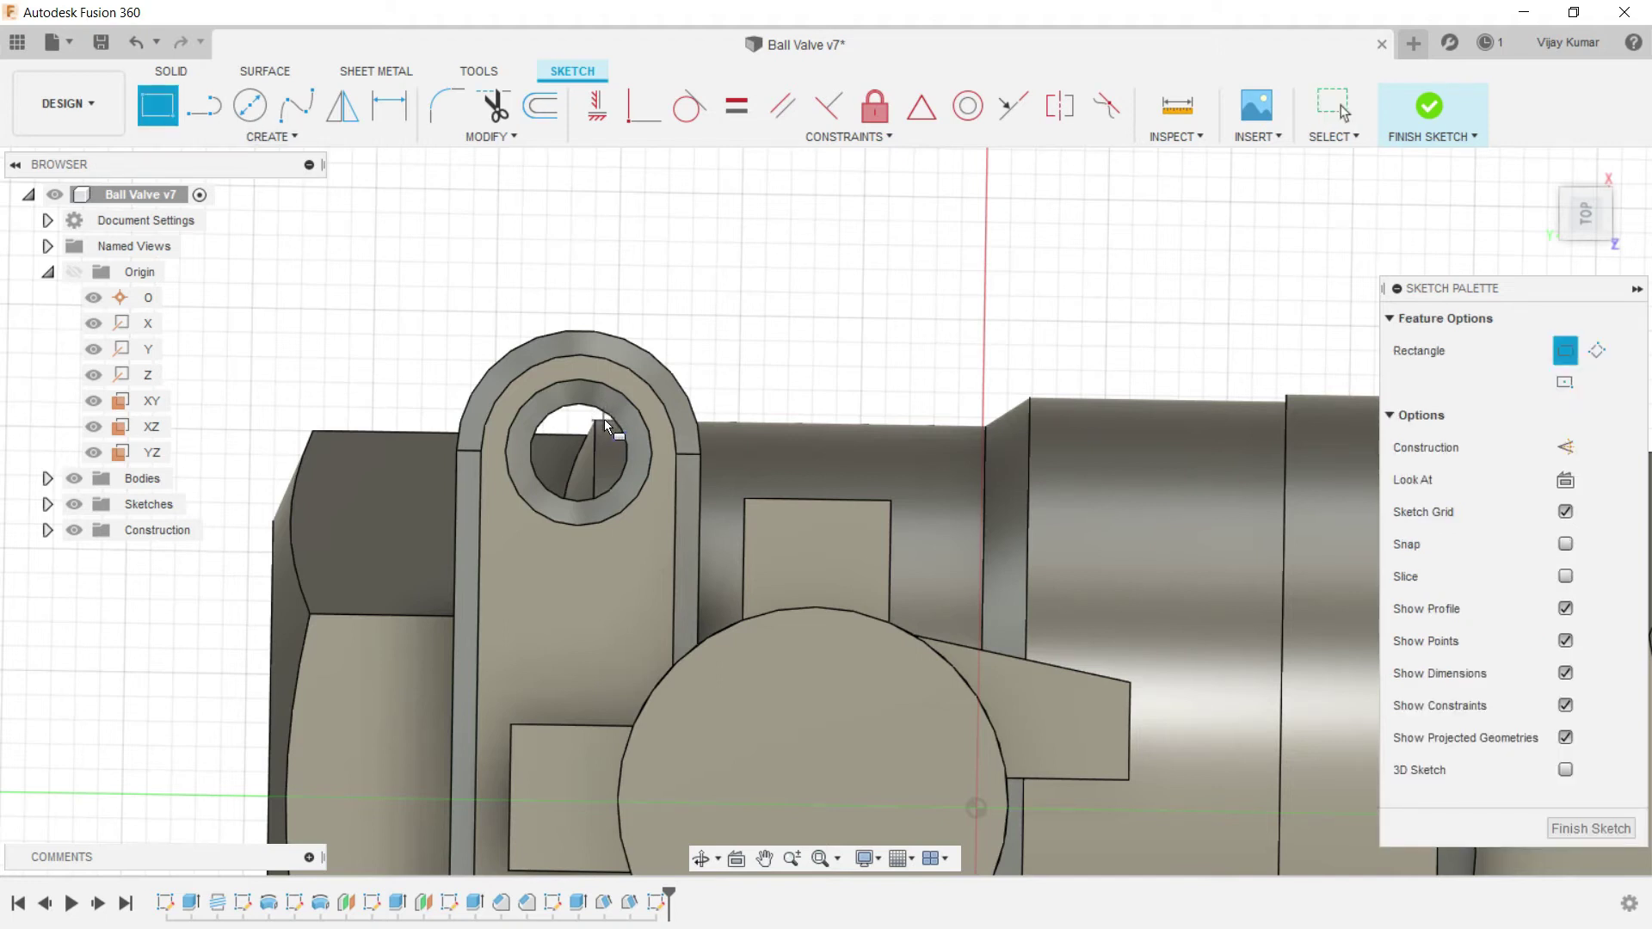
scroll(604, 420, up, 5)
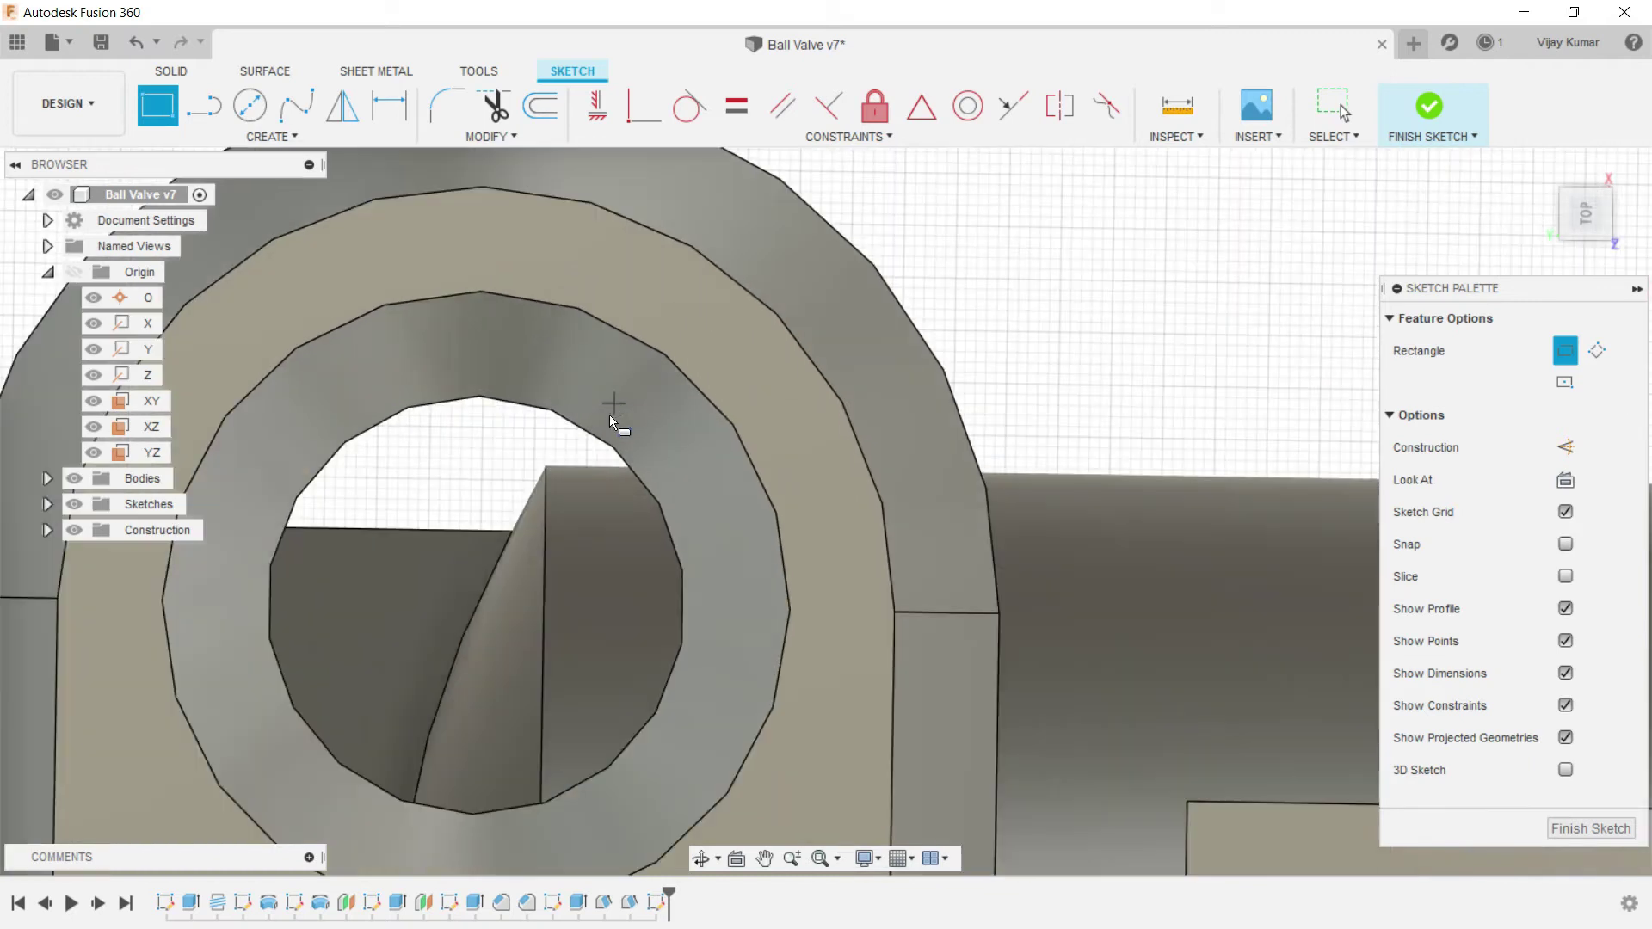
scroll(569, 463, down, 5)
click(570, 461)
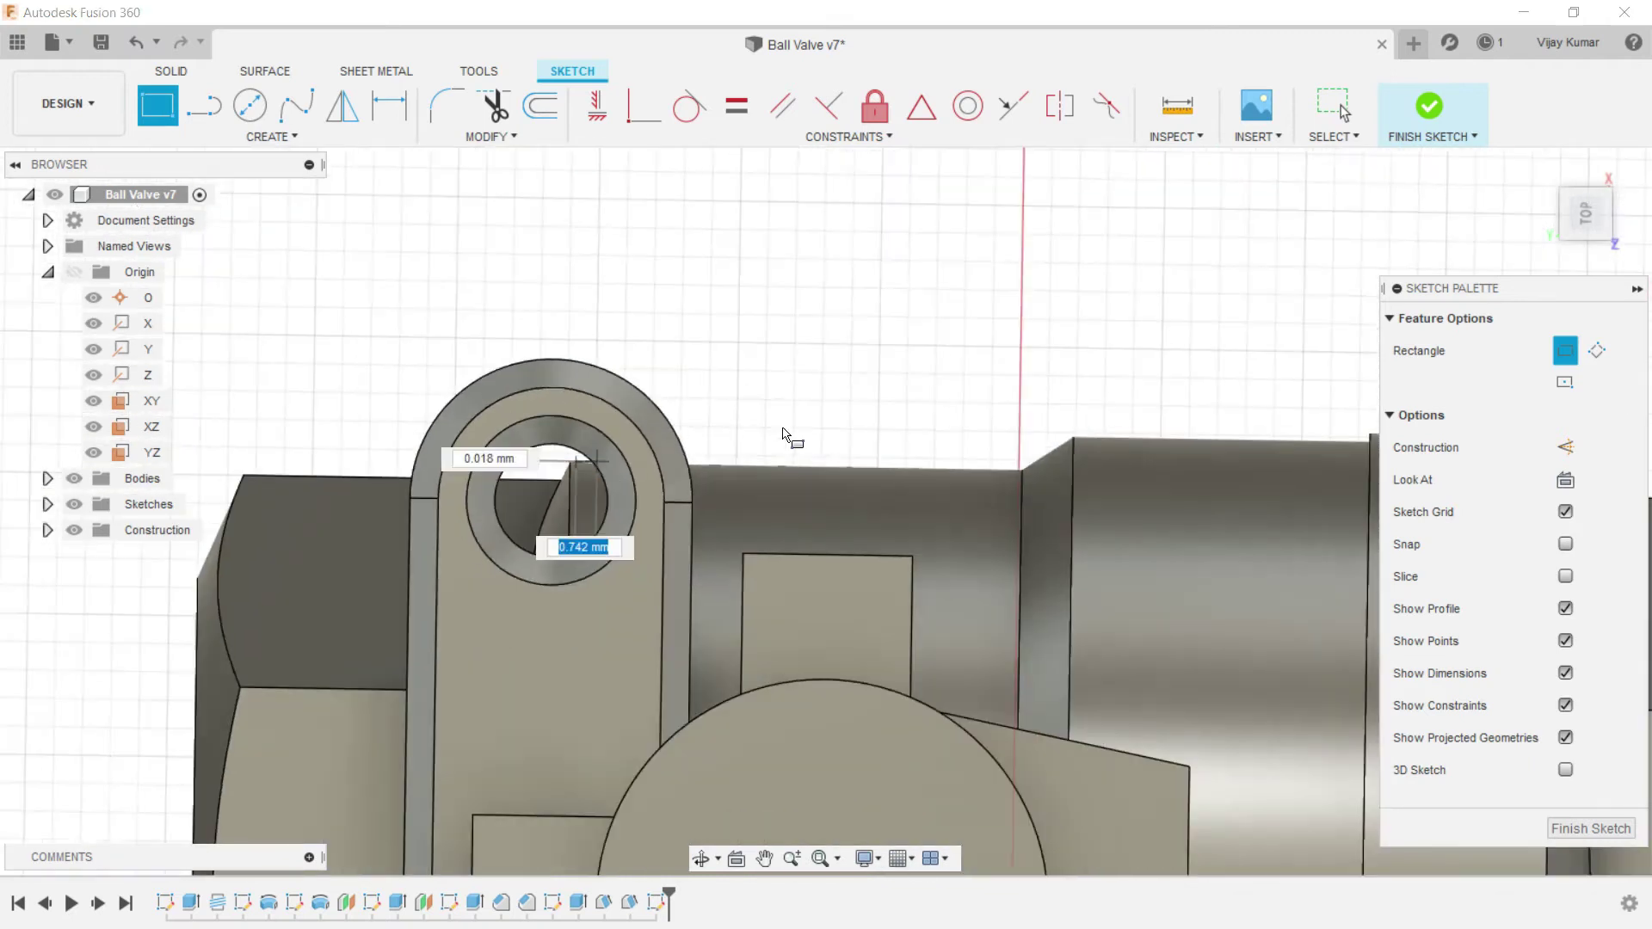
scroll(963, 447, down, 3)
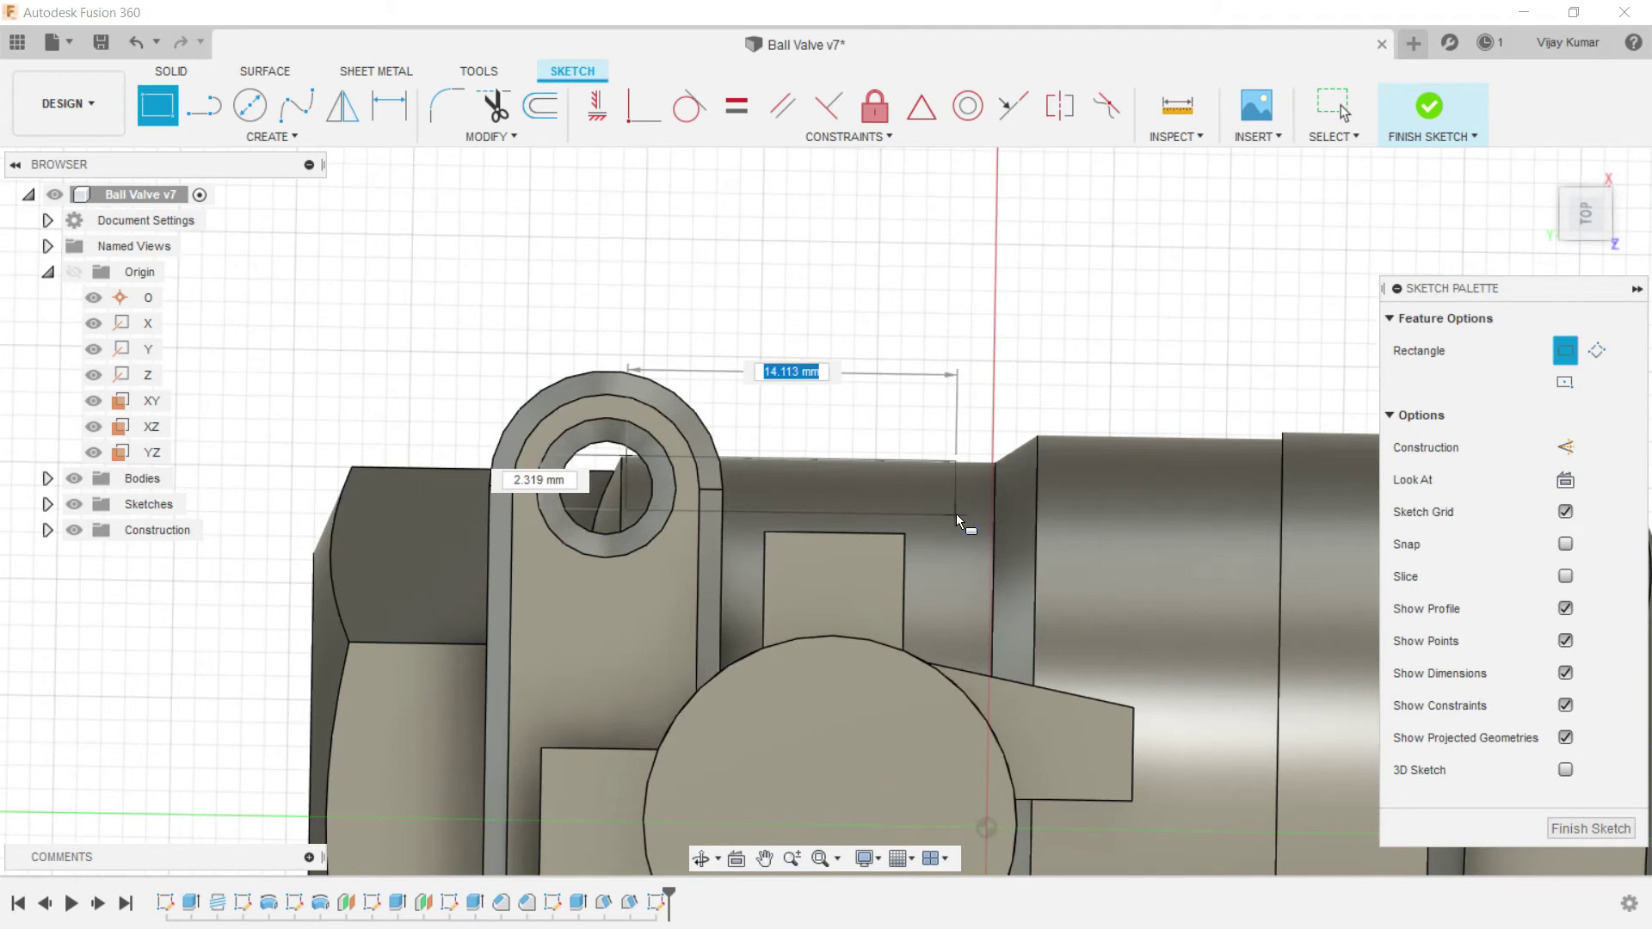
click(956, 578)
right_click(951, 313)
click(1032, 310)
Step: Dimension the rectangle's long side along the body's outer edge to 18 mm
key(d)
click(770, 459)
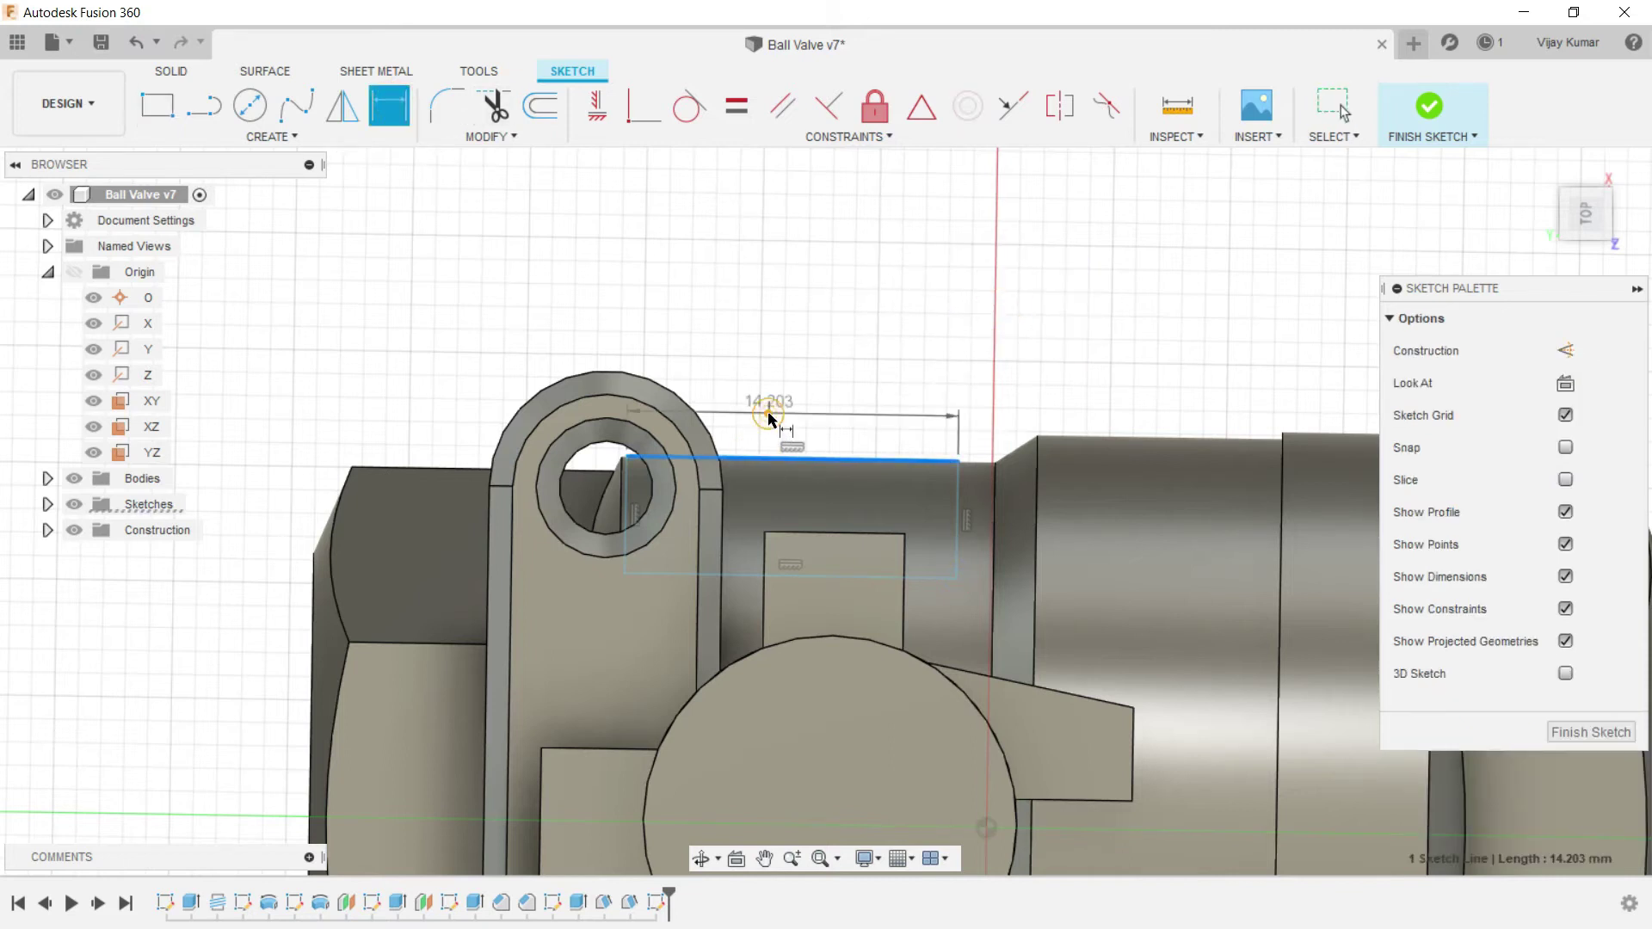
click(770, 414)
text(18)
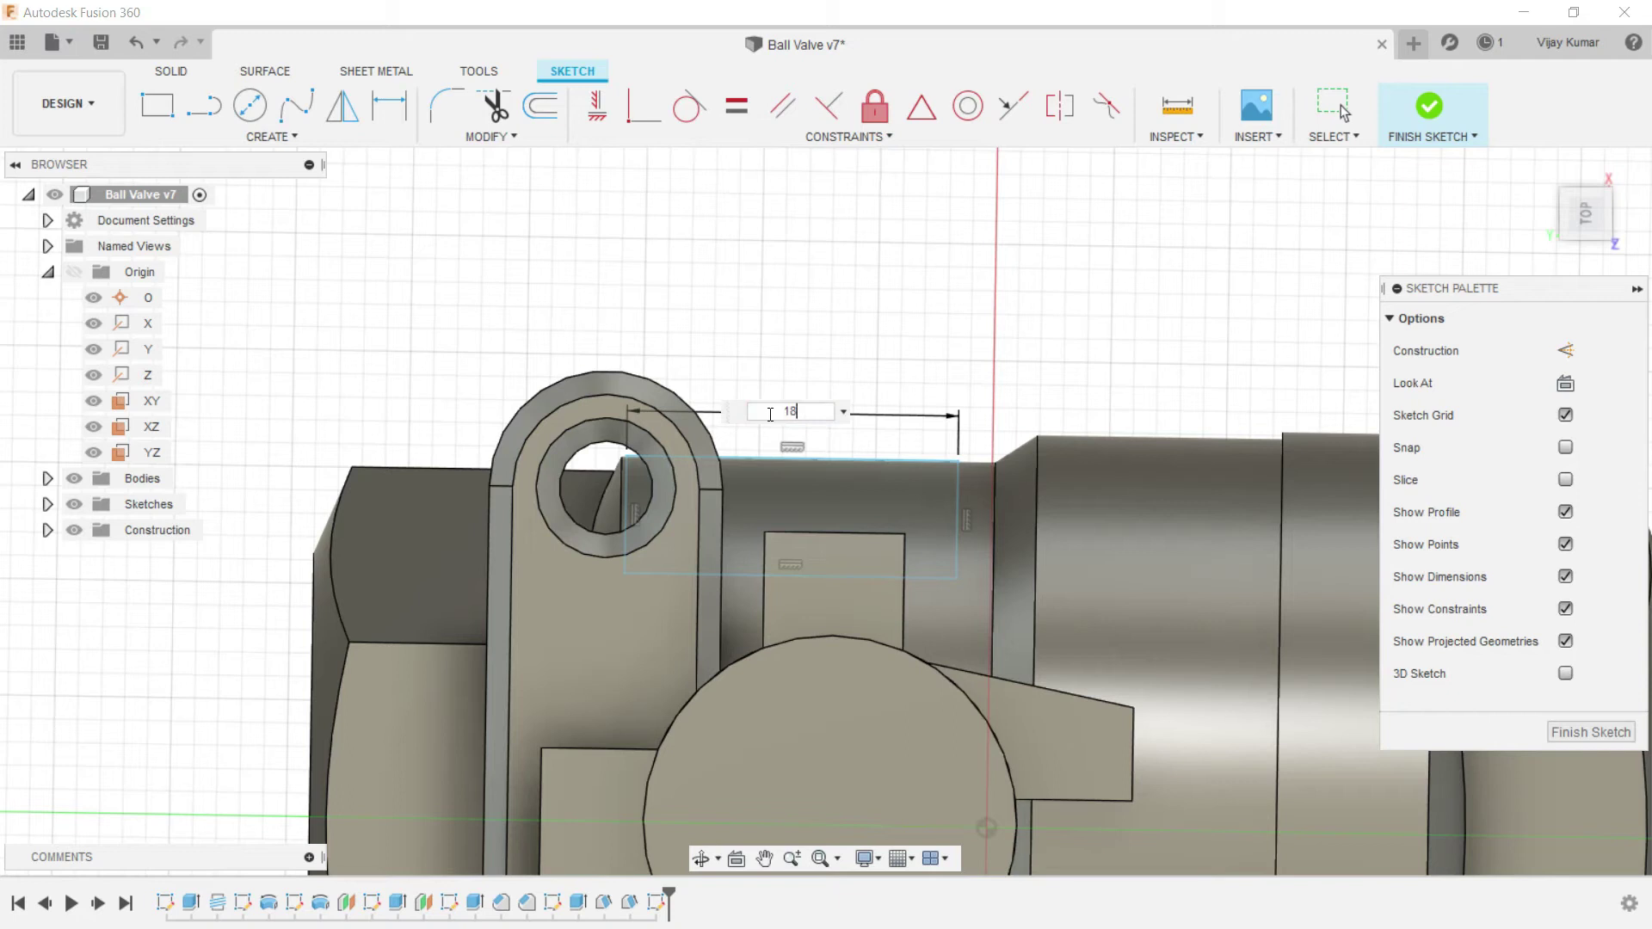
key(Return)
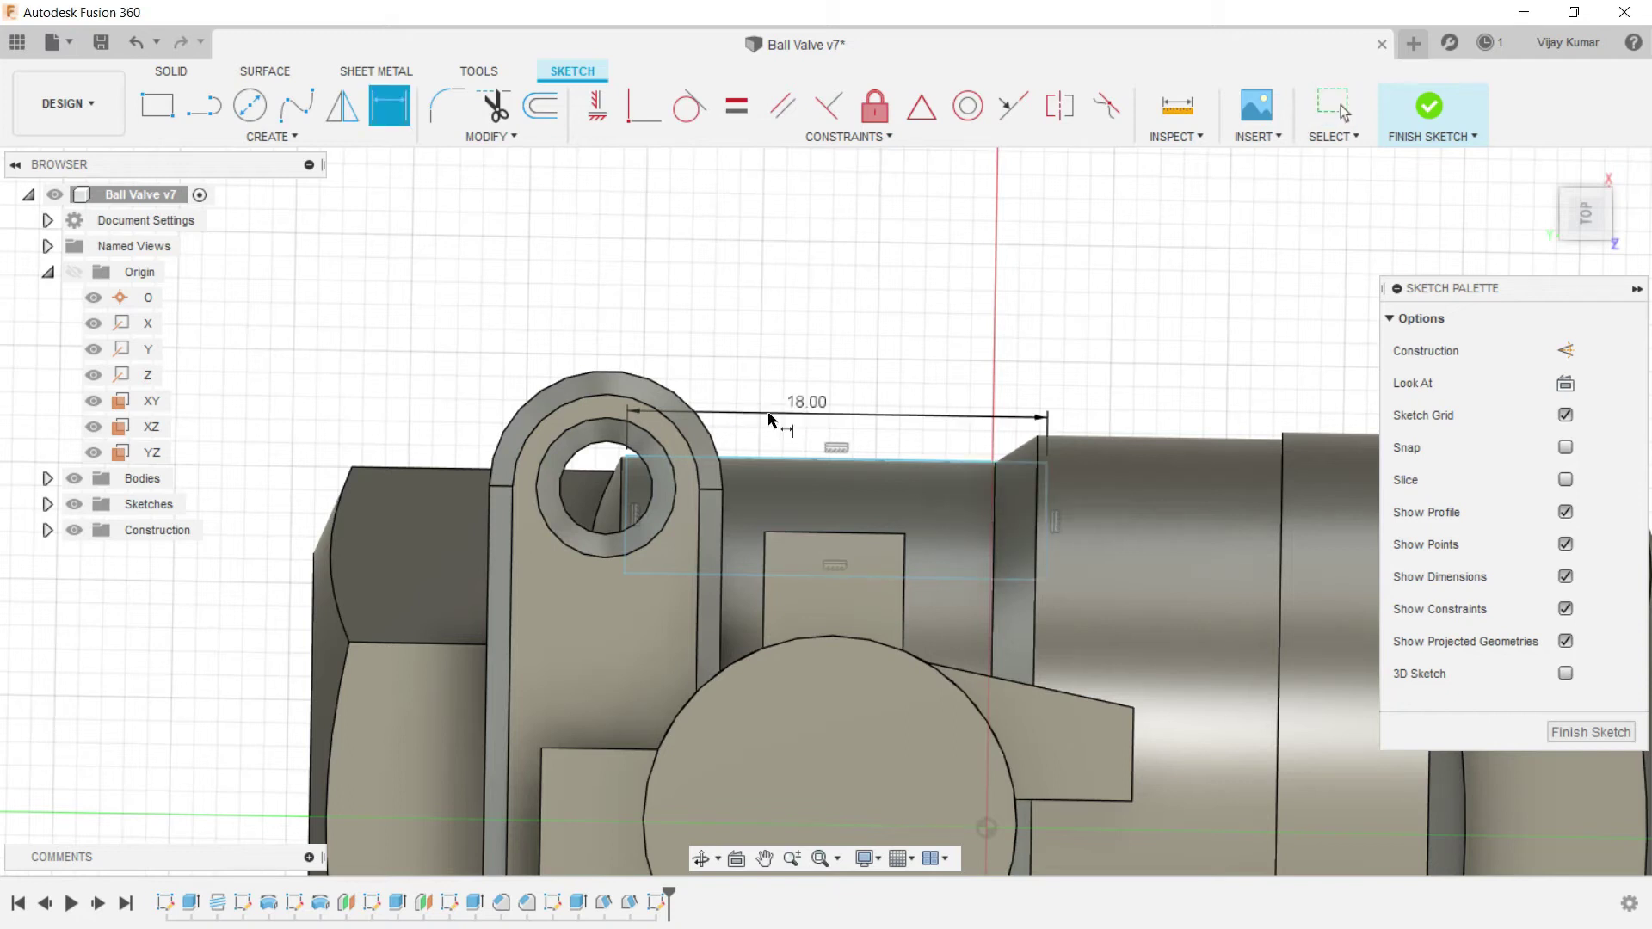
Step: Set the rectangle's length to 16 mm
double_click(812, 401)
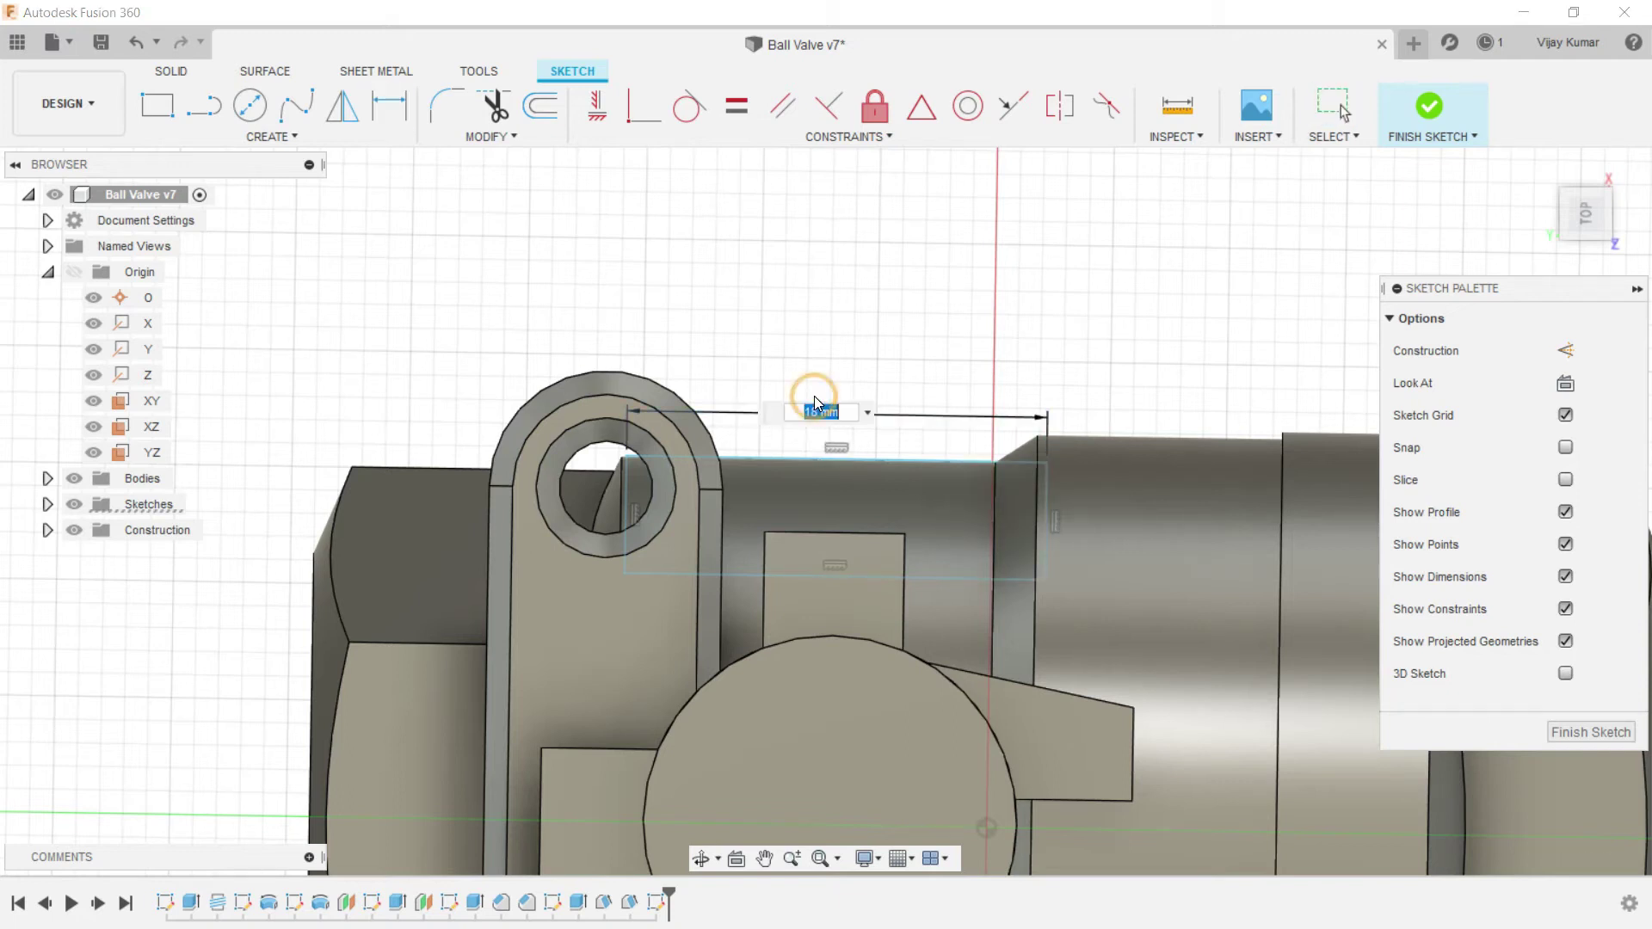
key(BackSpace)
text(16)
key(Return)
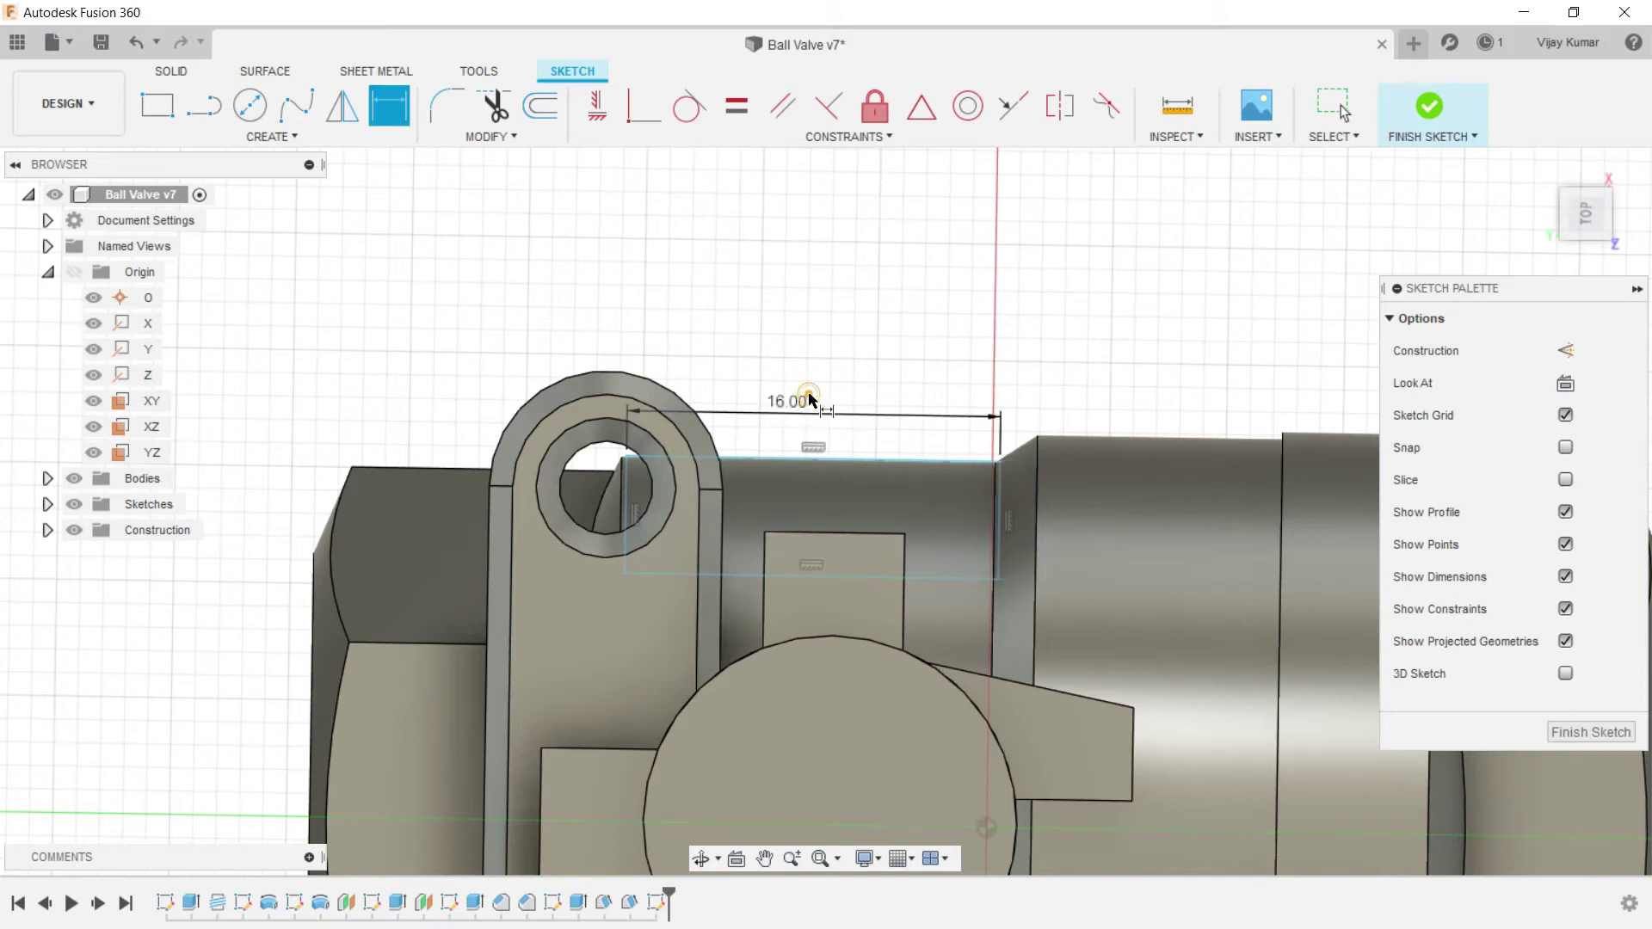
Step: Set the rectangle's length to 15 mm
double_click(808, 399)
text(1)
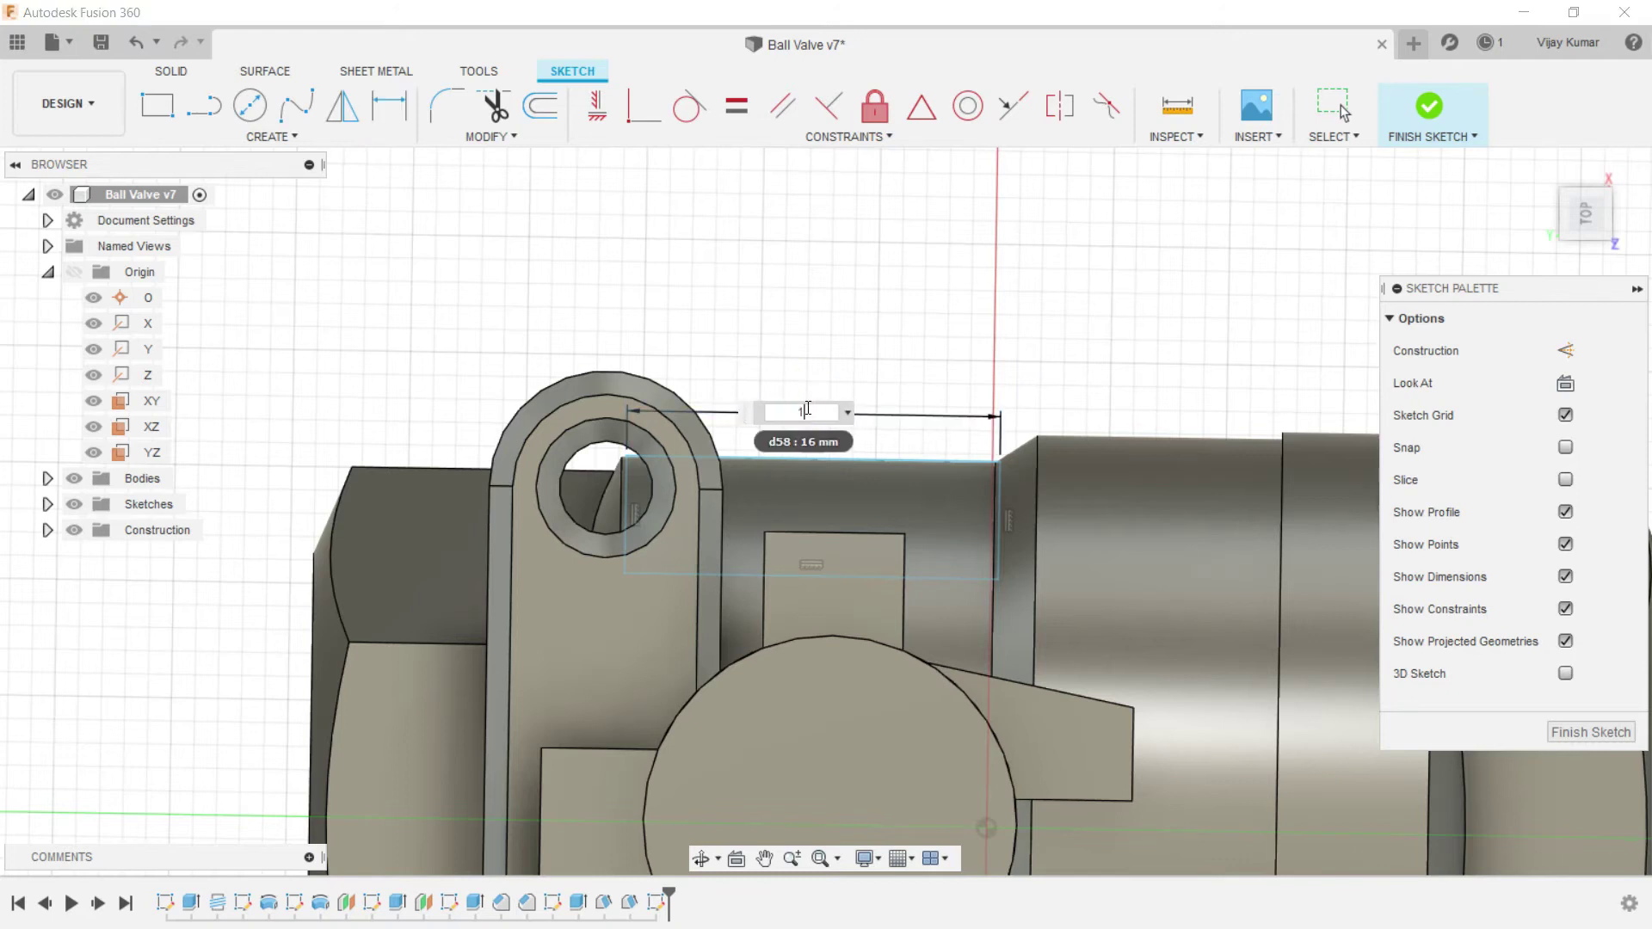
text(5)
key(Return)
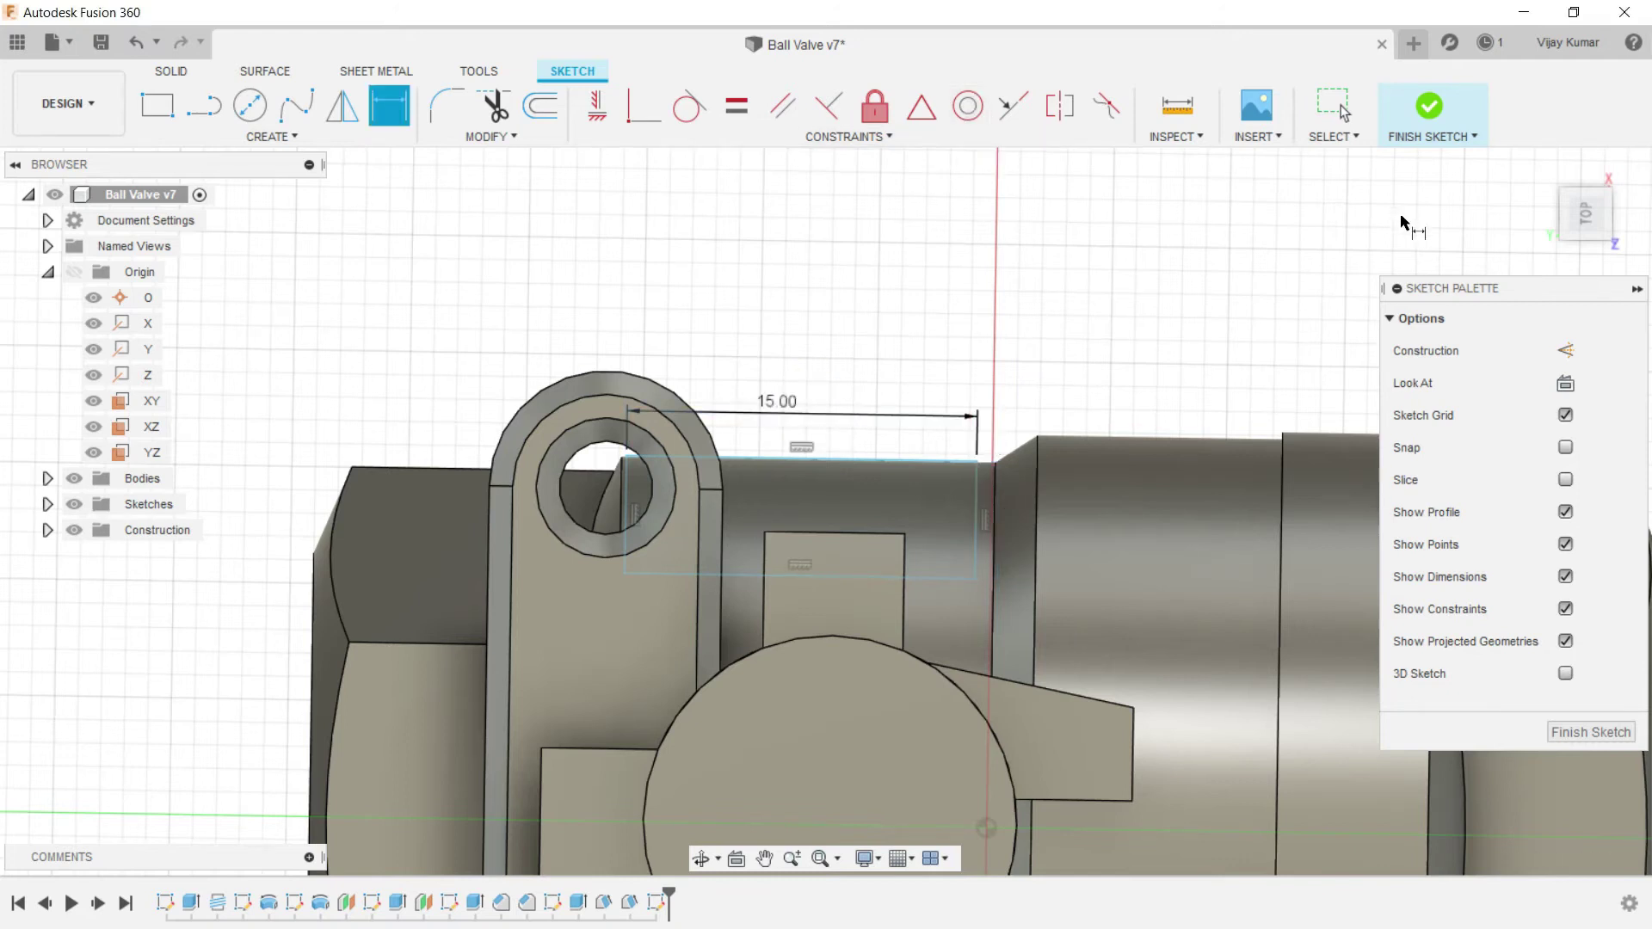
Step: Dimension the rectangle's short side to 6 mm and move its outer long edge back onto the valve body's outline
click(977, 487)
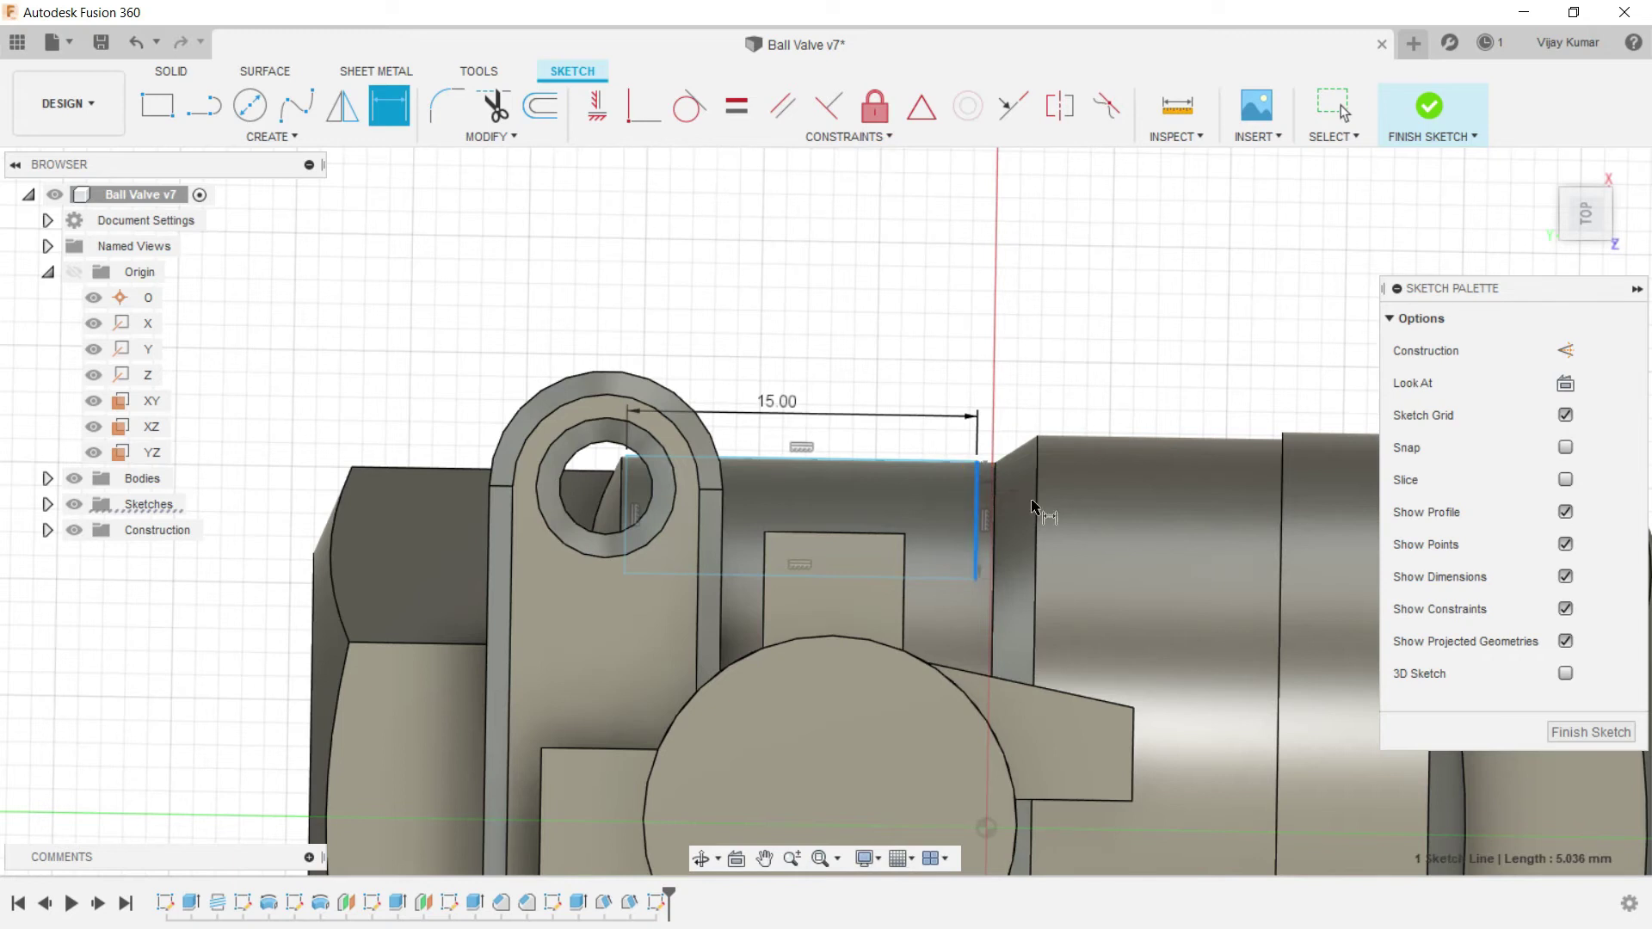
click(1082, 512)
text(6)
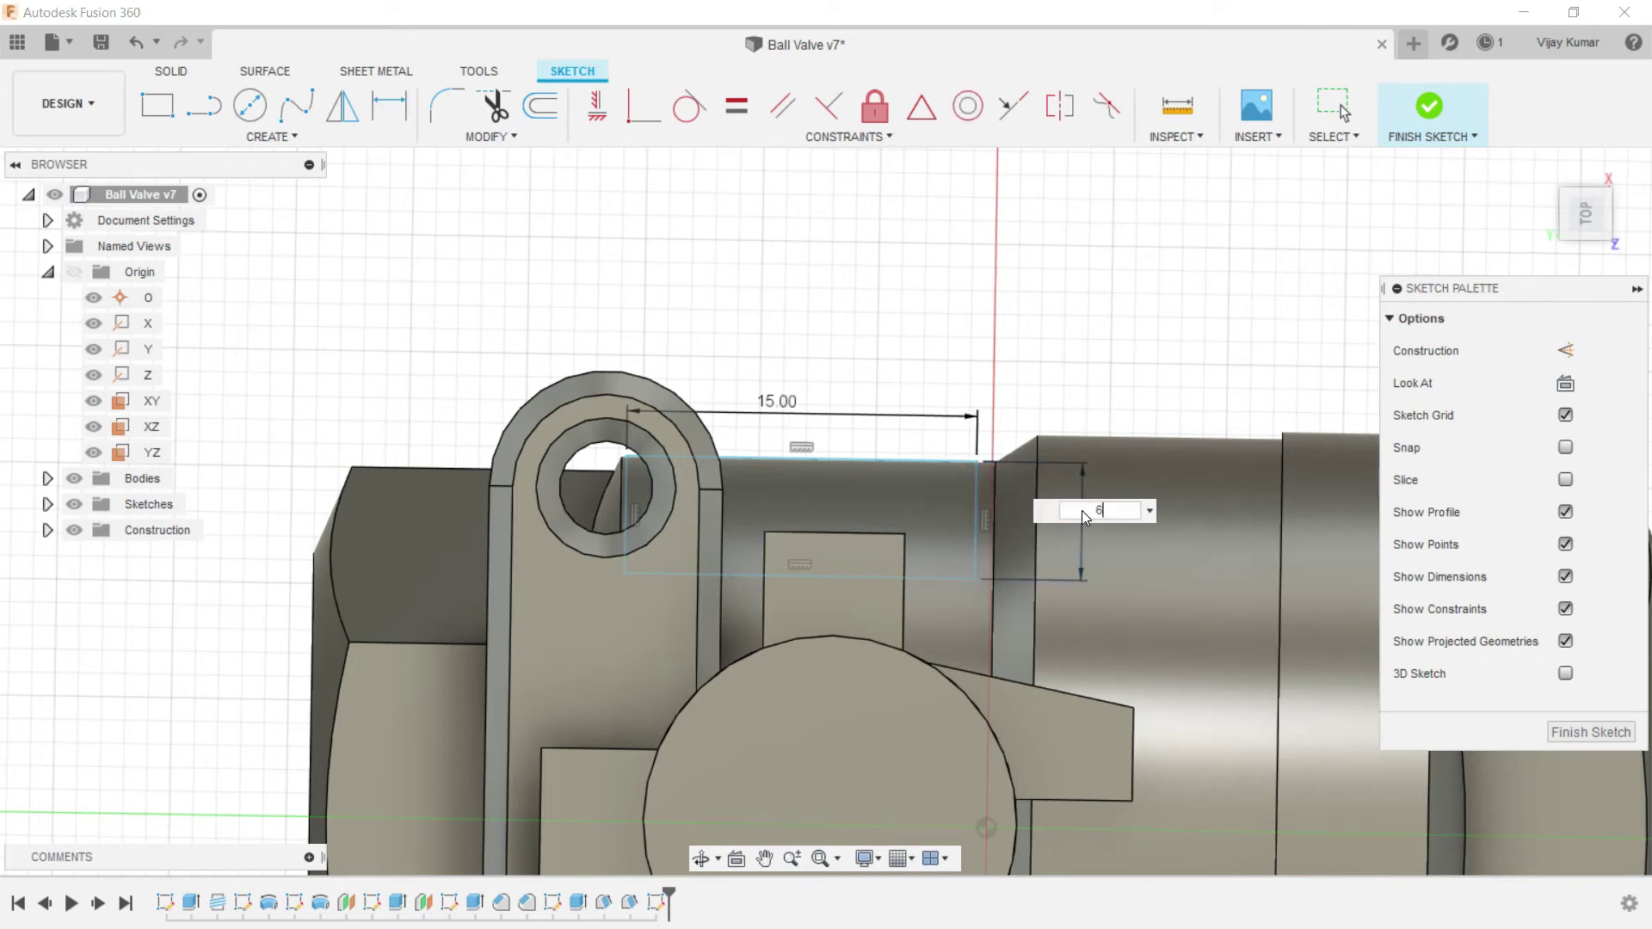
key(Return)
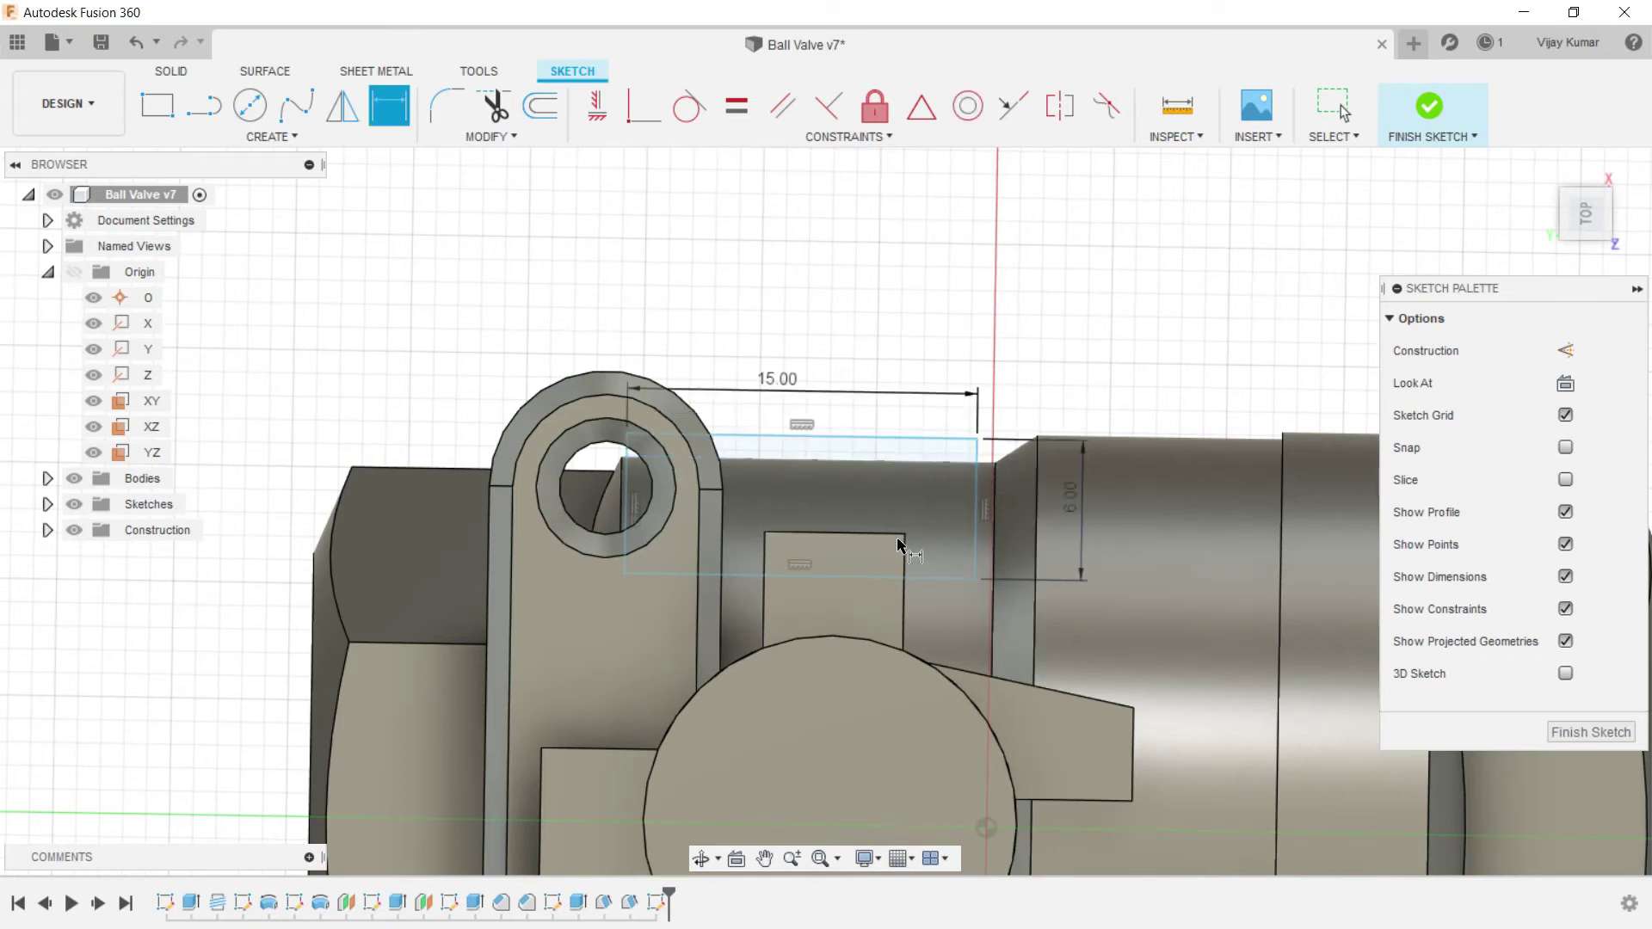
right_click(1004, 362)
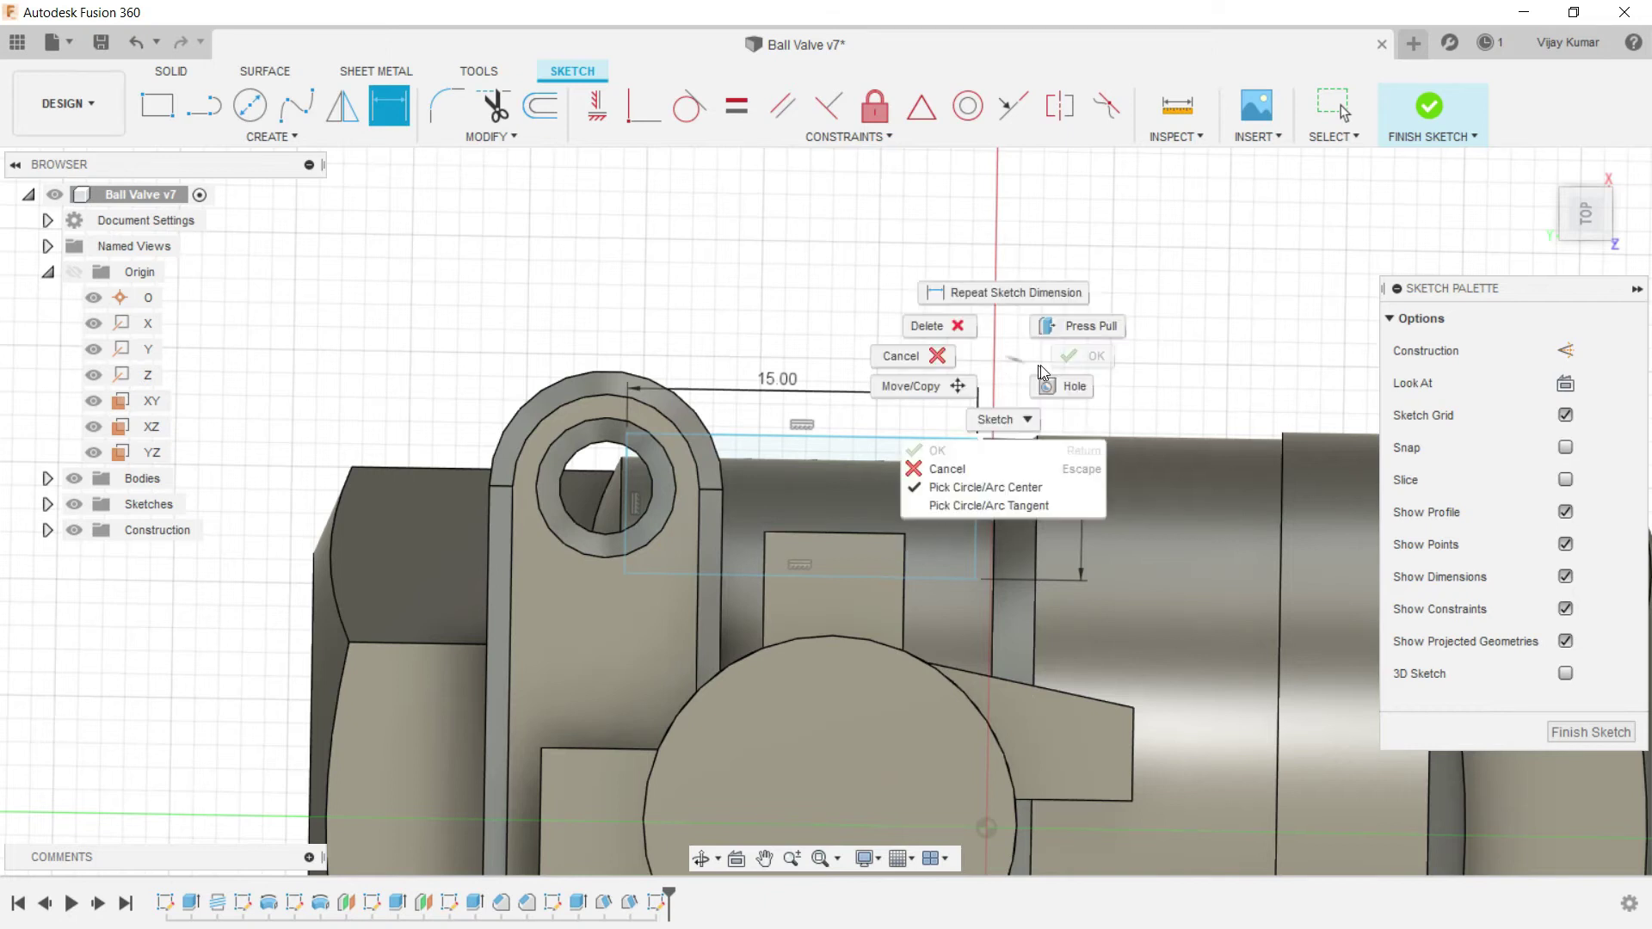
key(Escape)
key(Escape)
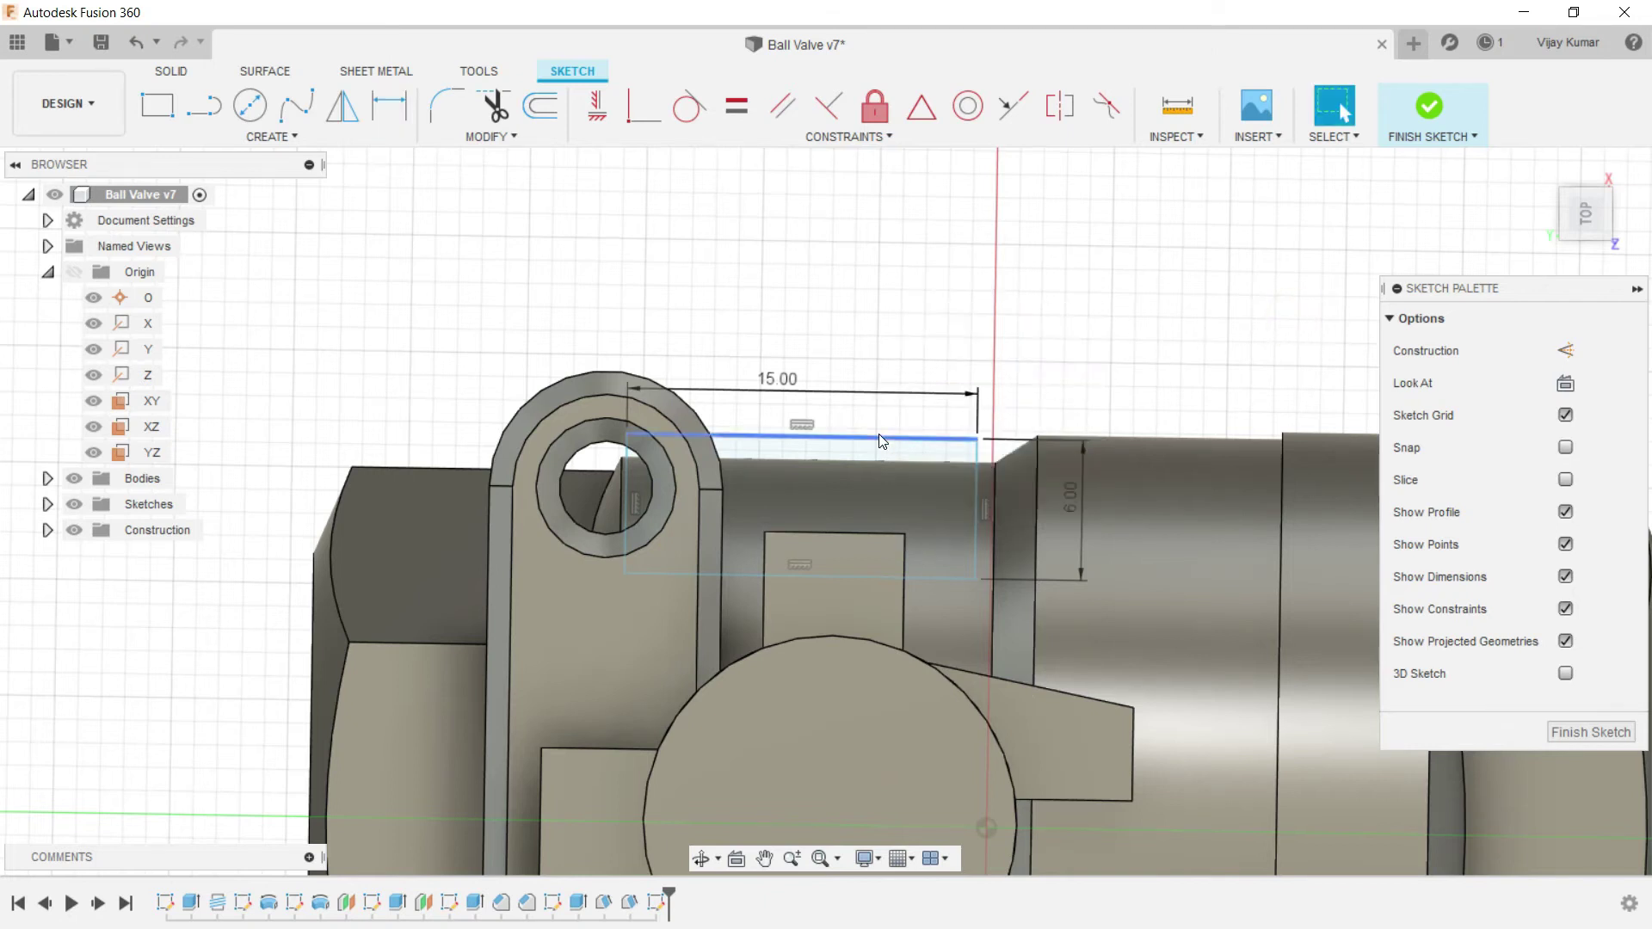
click(882, 455)
drag(882, 460, 882, 461)
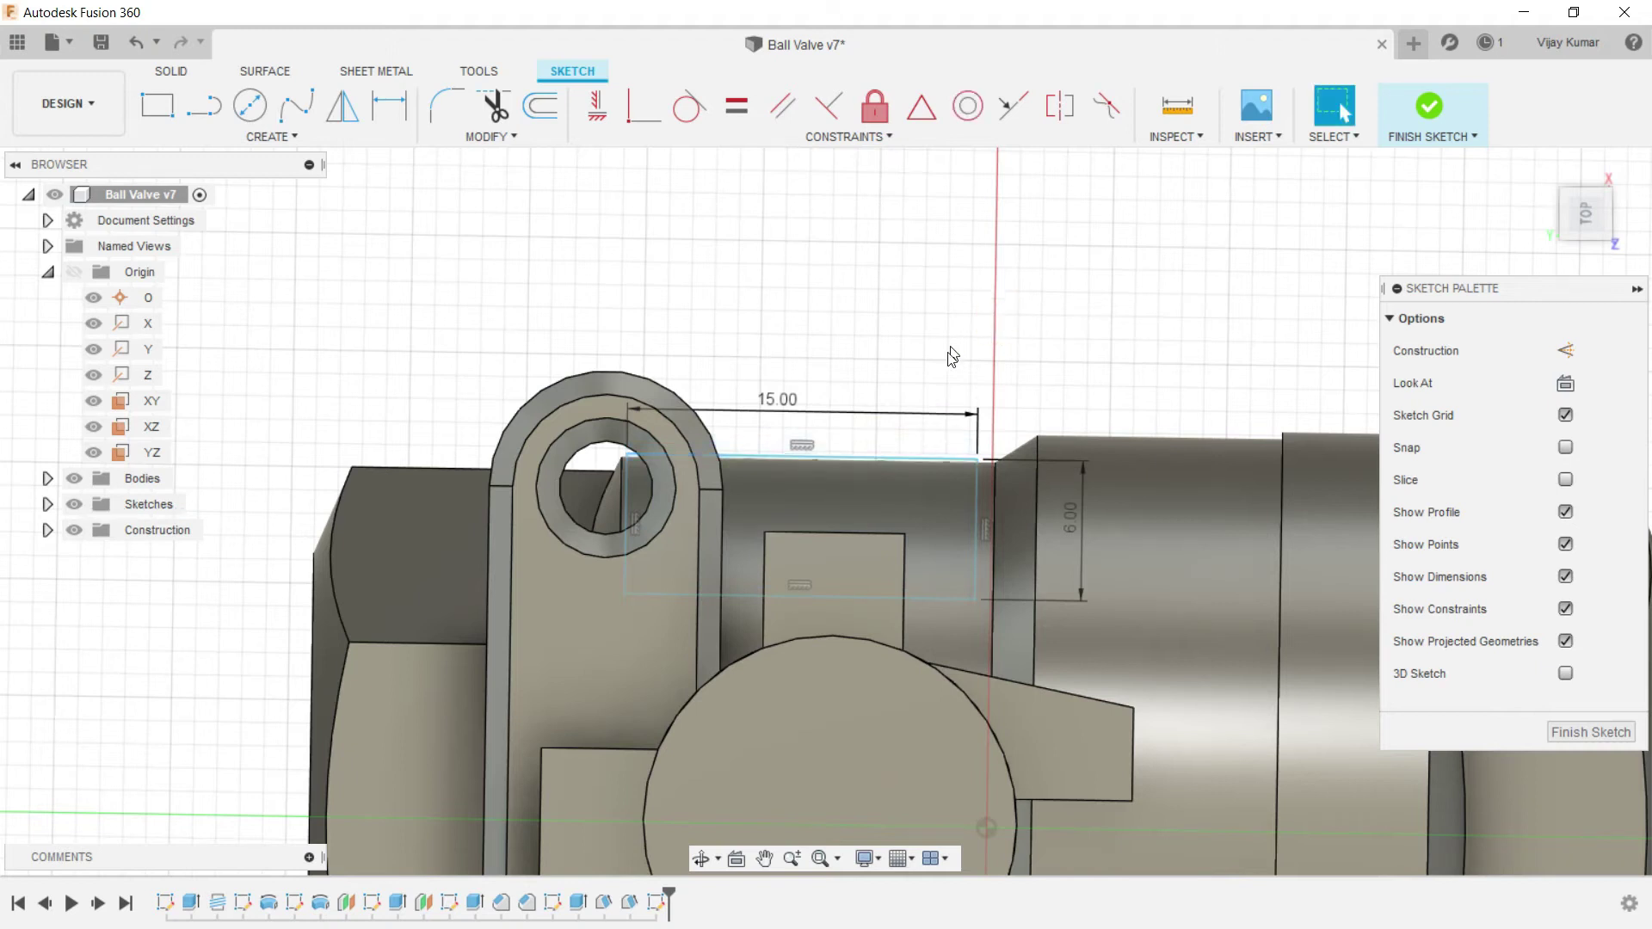
Step: Draw a line about 33 mm long from the origin along the valve axis past the lug-side hex end, and make it construction geometry
scroll(949, 366, down, 5)
scroll(1328, 618, up, 3)
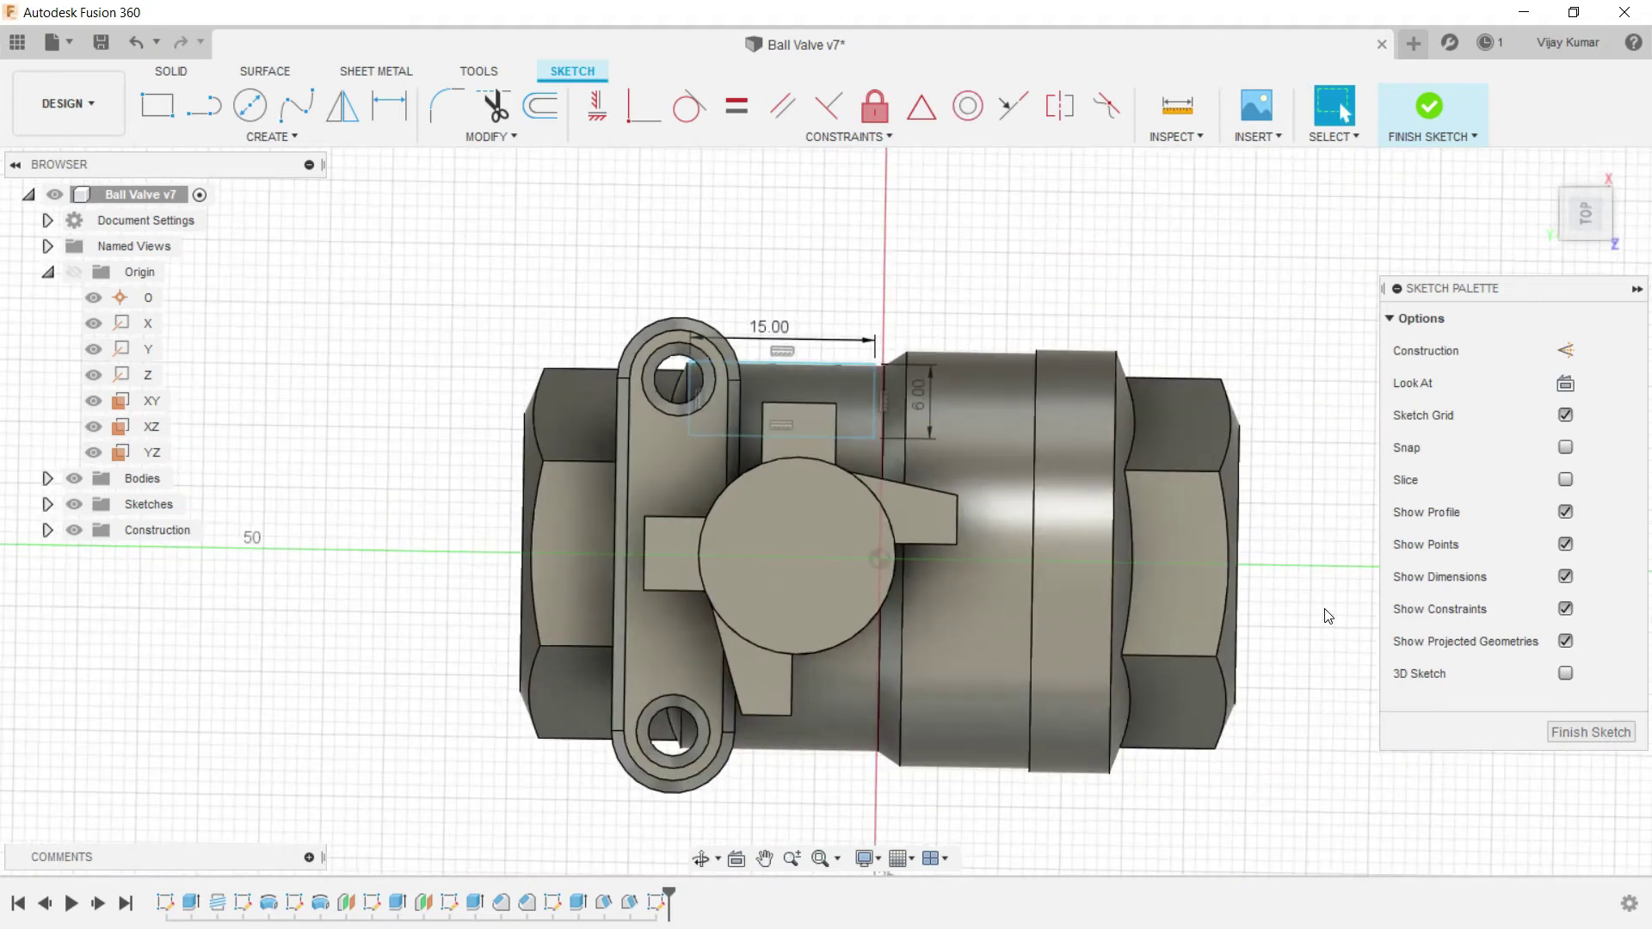
click(205, 105)
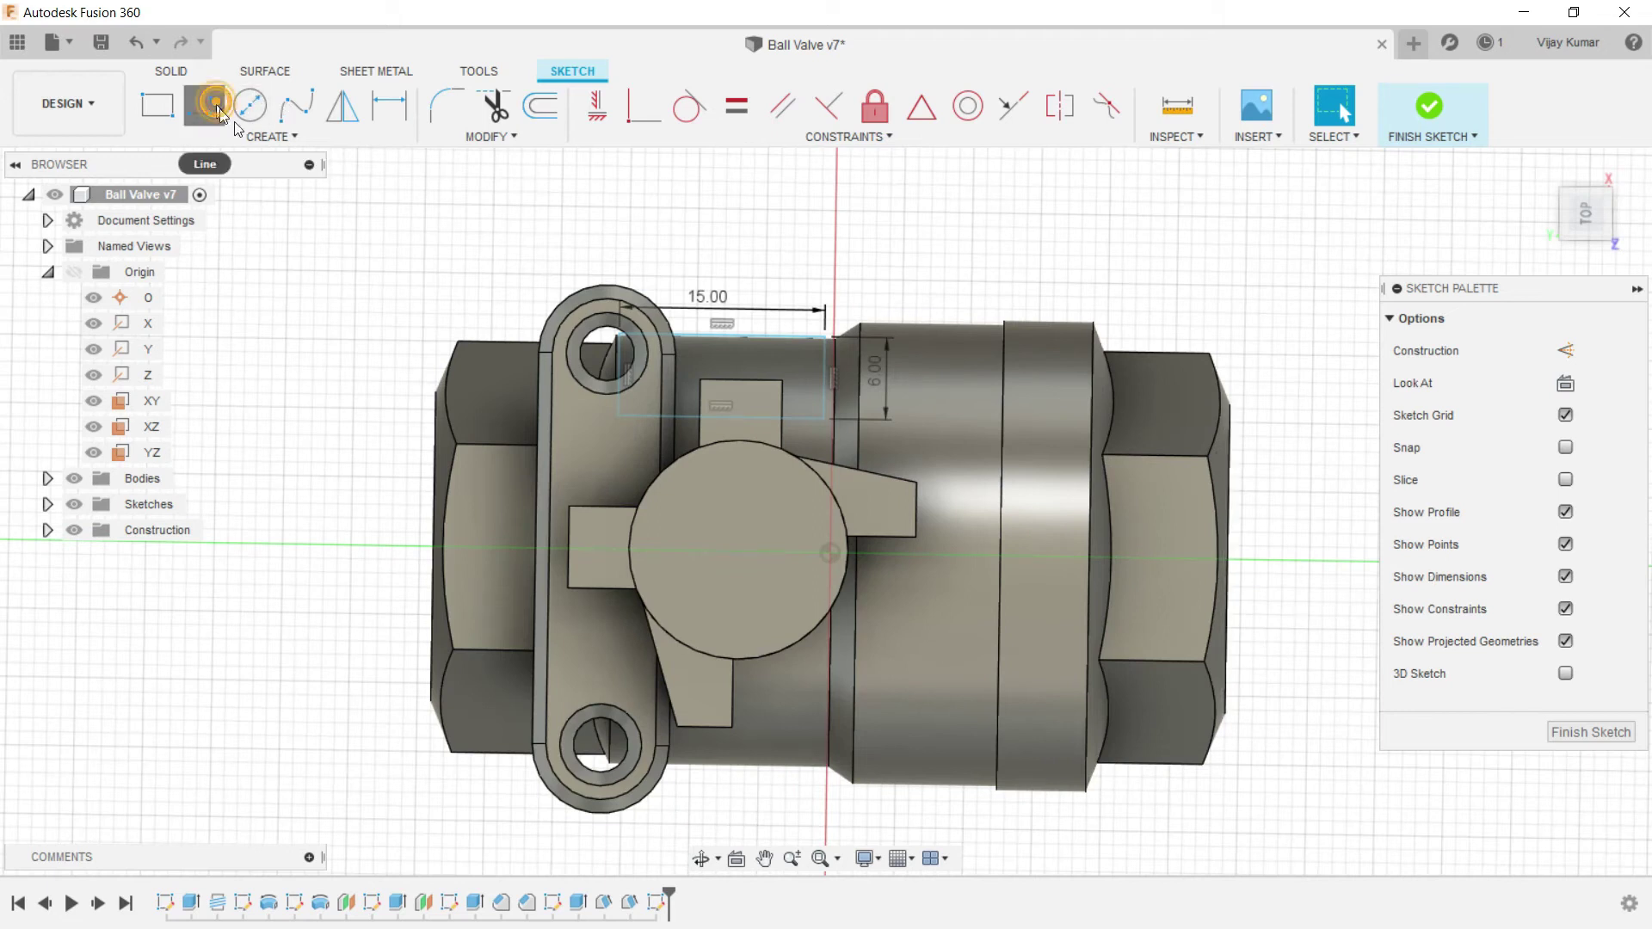
click(831, 551)
click(378, 546)
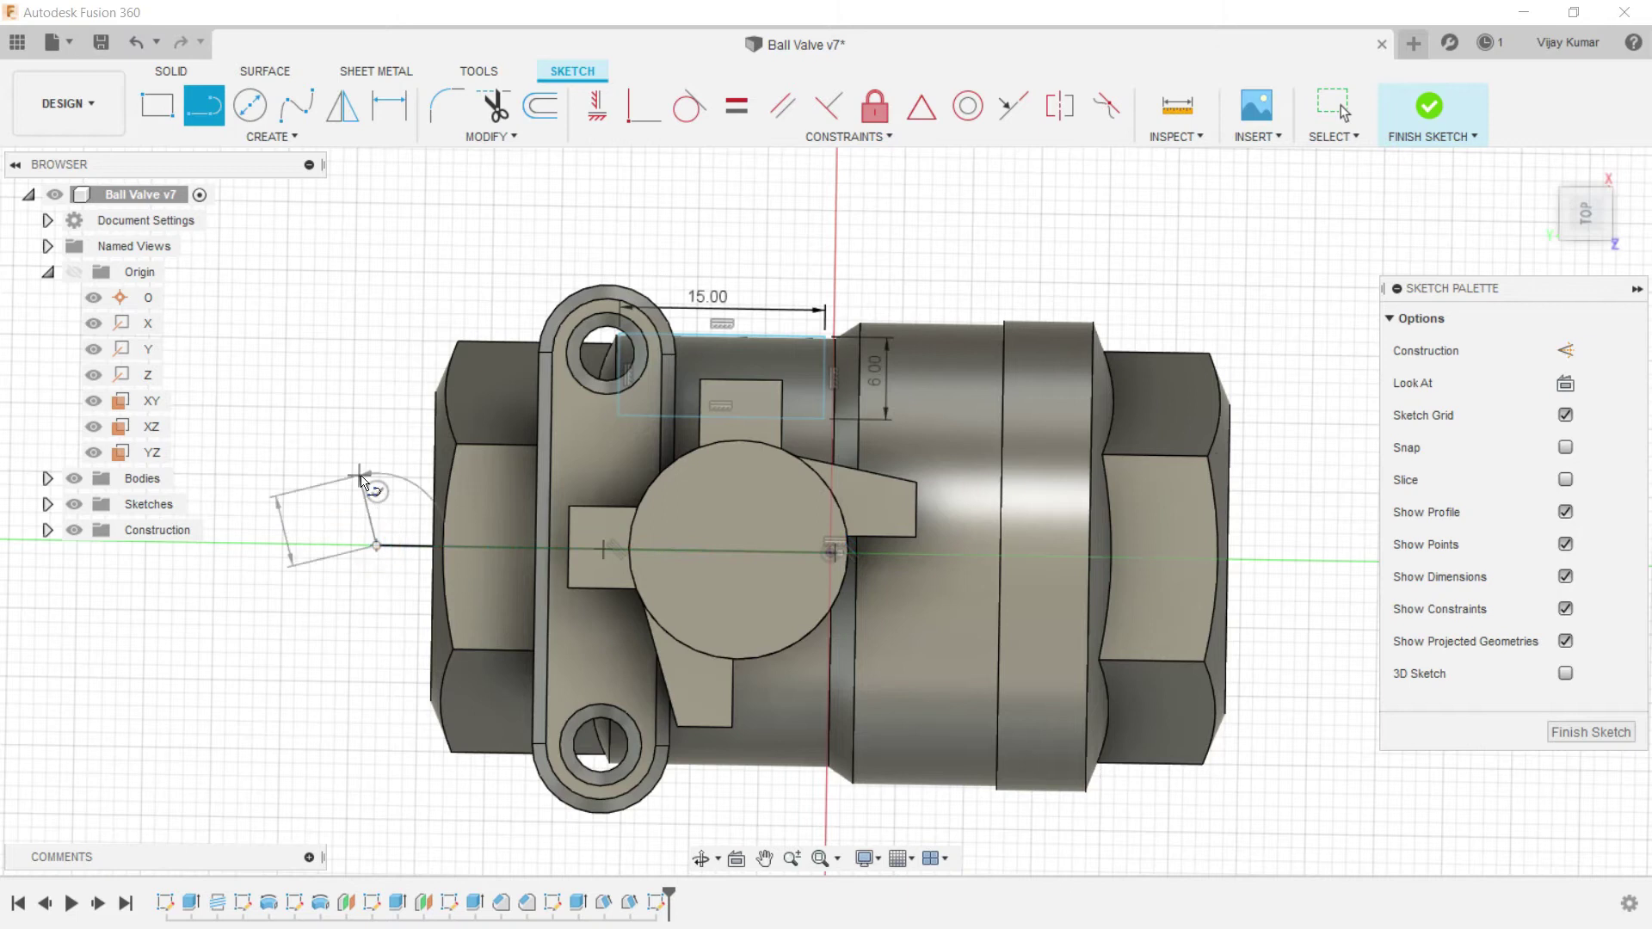
right_click(400, 487)
click(310, 560)
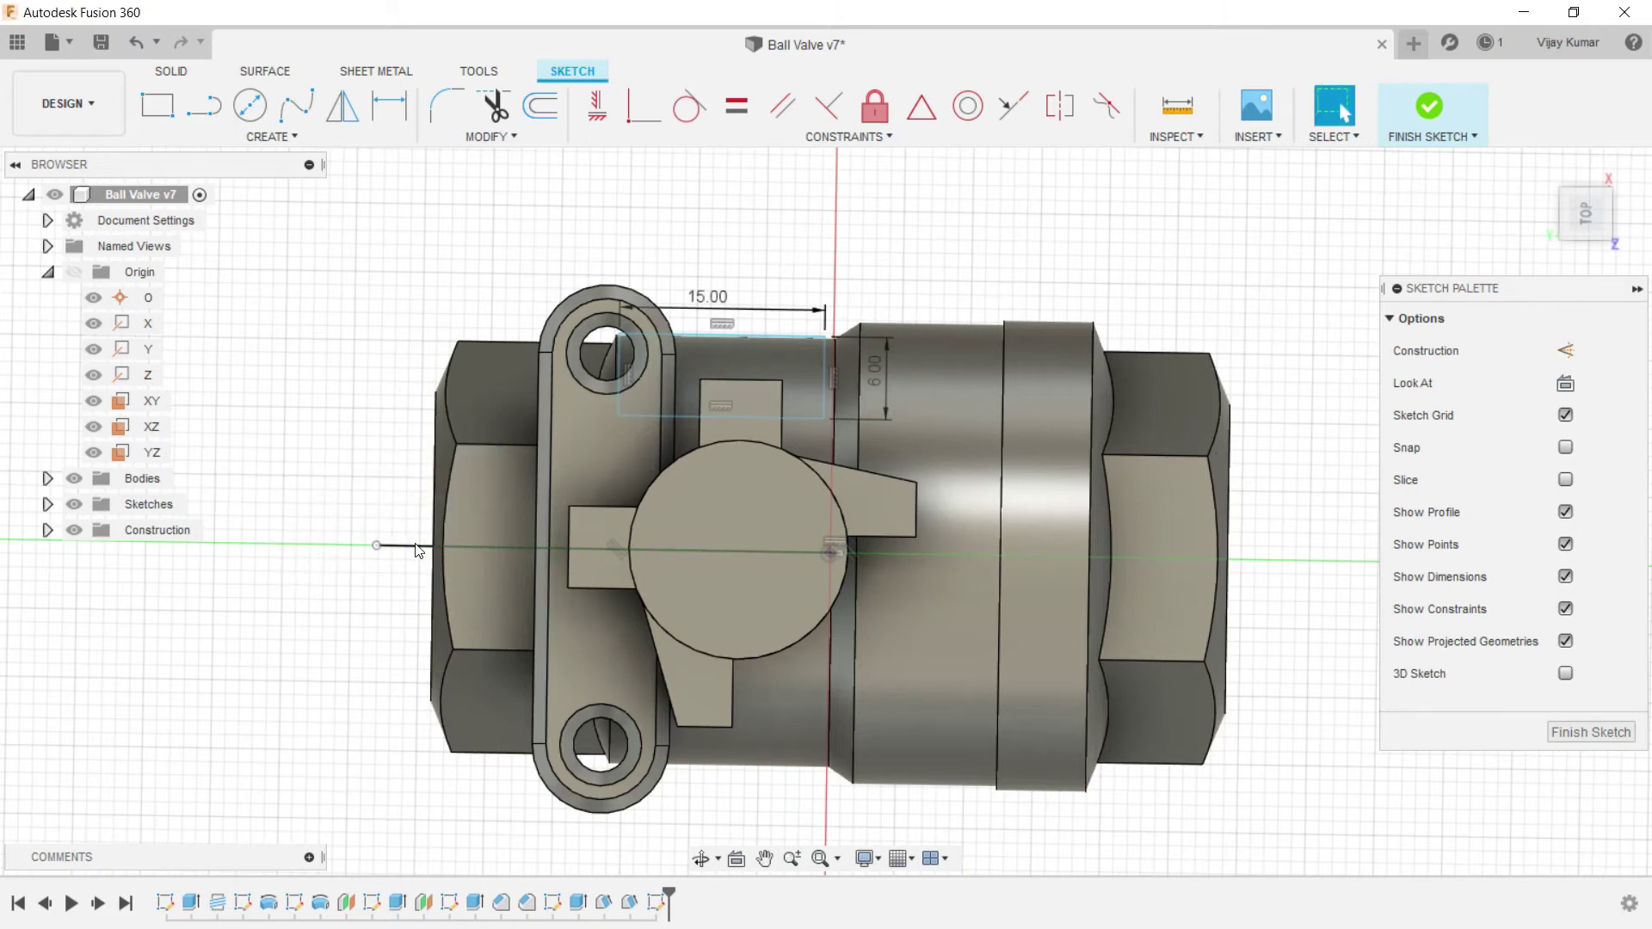
click(413, 546)
click(1565, 350)
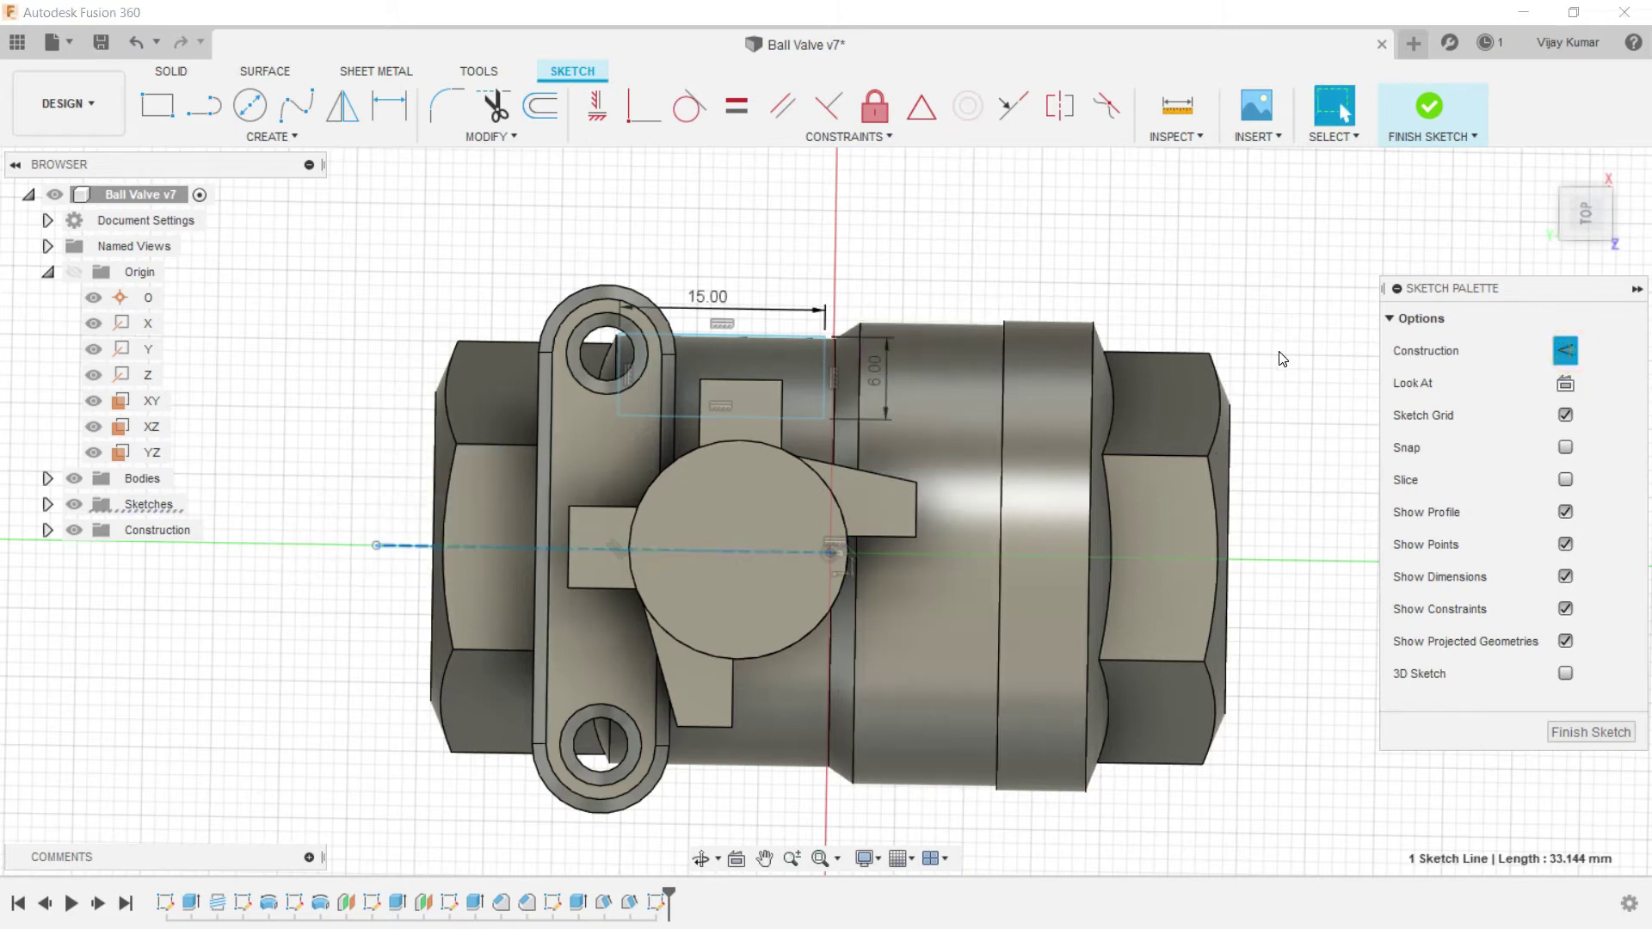
Step: Mirror the 15 by 6 mm rectangle across the construction line on the valve axis
click(344, 107)
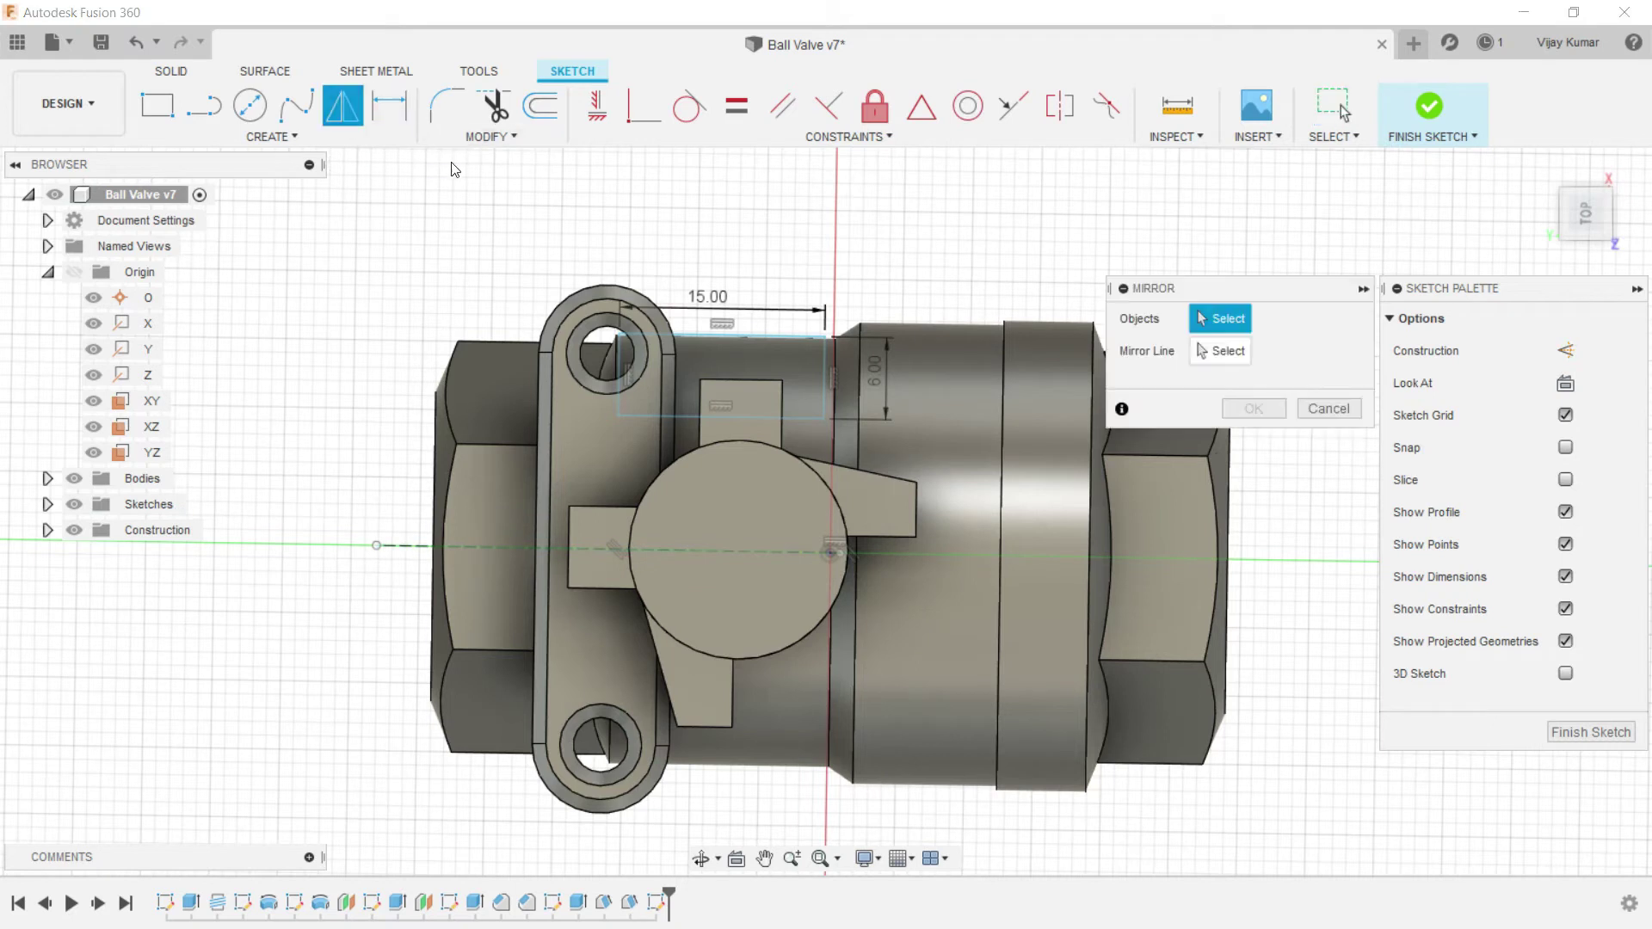
drag(553, 229, 861, 457)
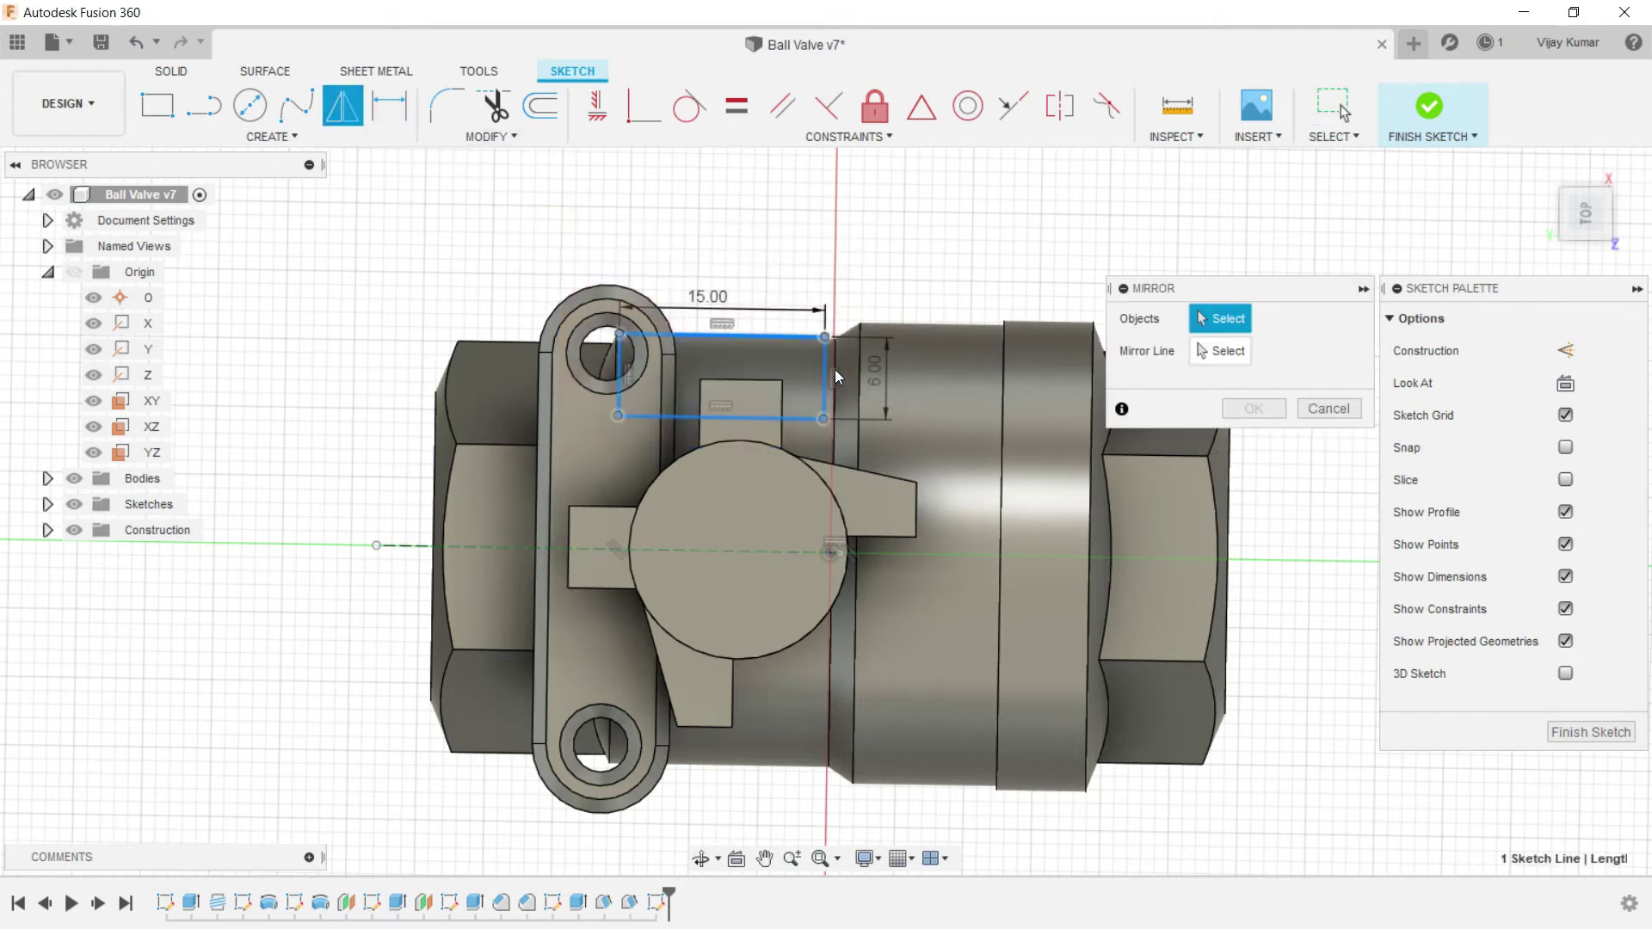
click(1220, 353)
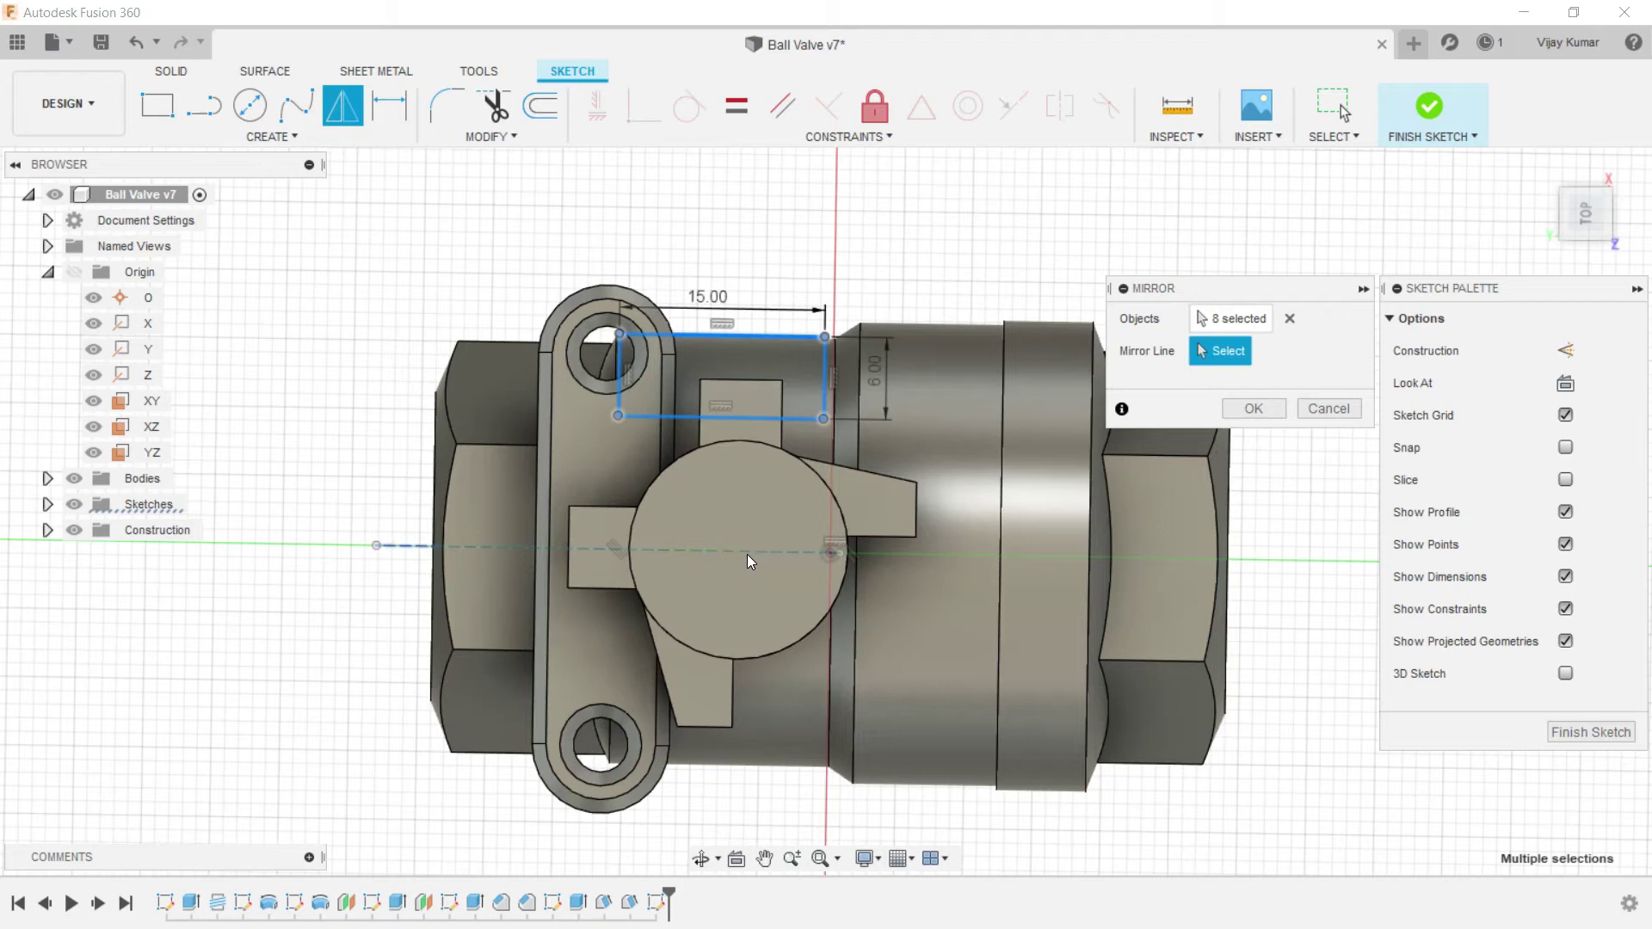
Step: Mirror the 15 by 6 mm rectangle across the horizontal construction centreline
click(750, 551)
click(1252, 412)
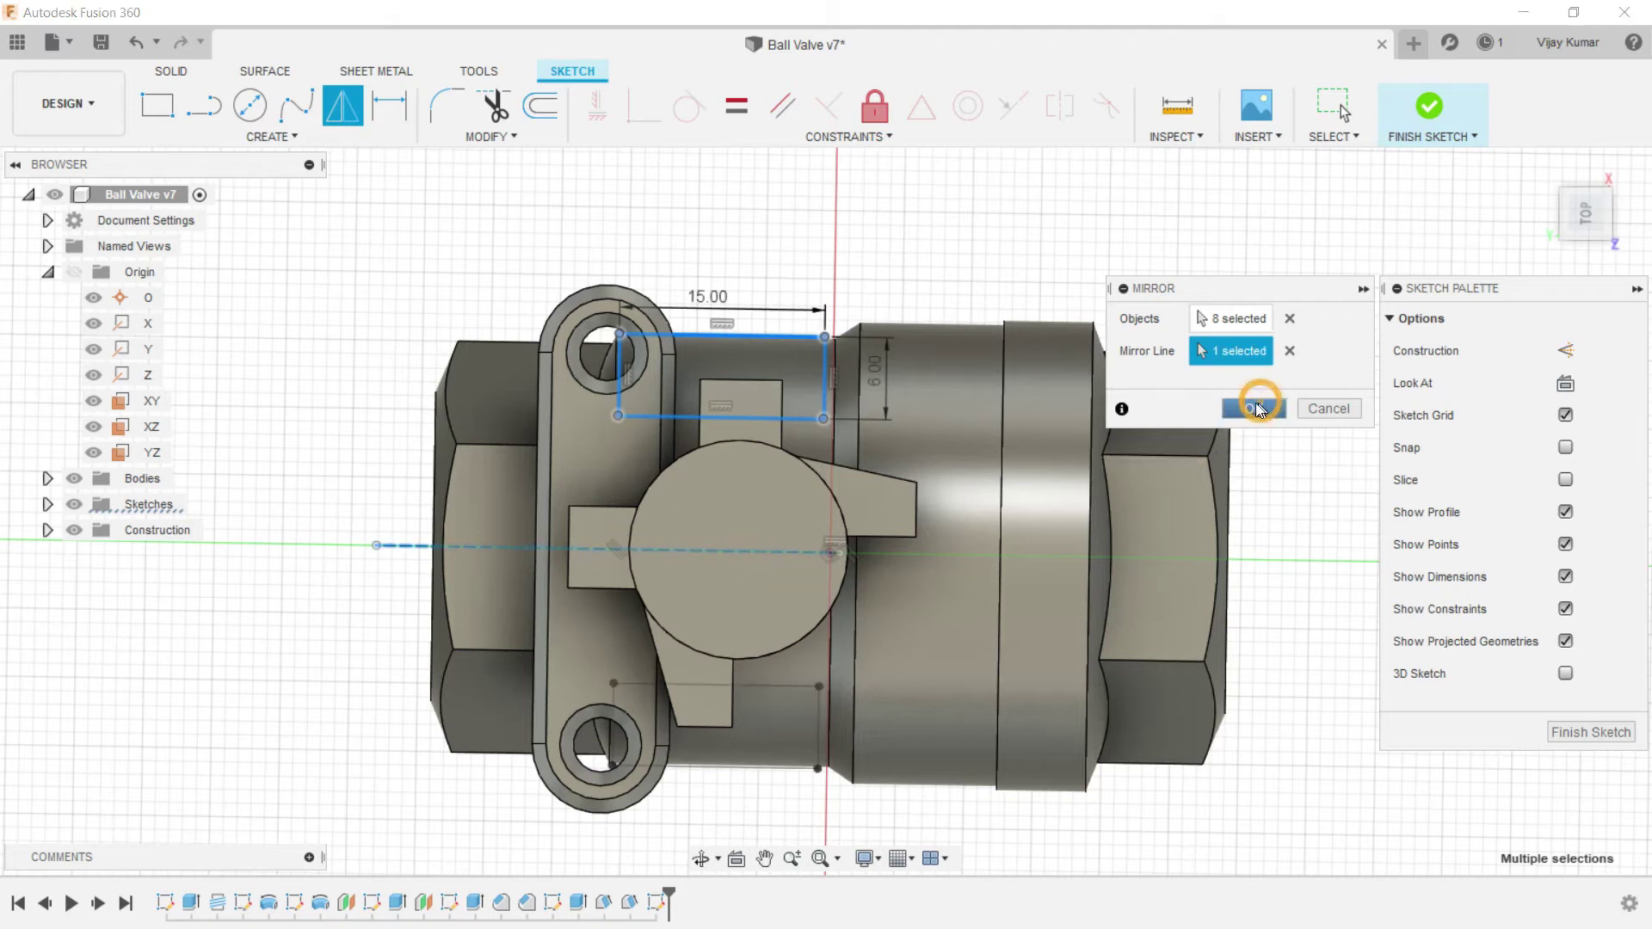
Step: Finish the sketch and extrude both rectangles symmetrically by 6.5 mm, joining them to the valve body
click(697, 858)
scroll(679, 527, down, 3)
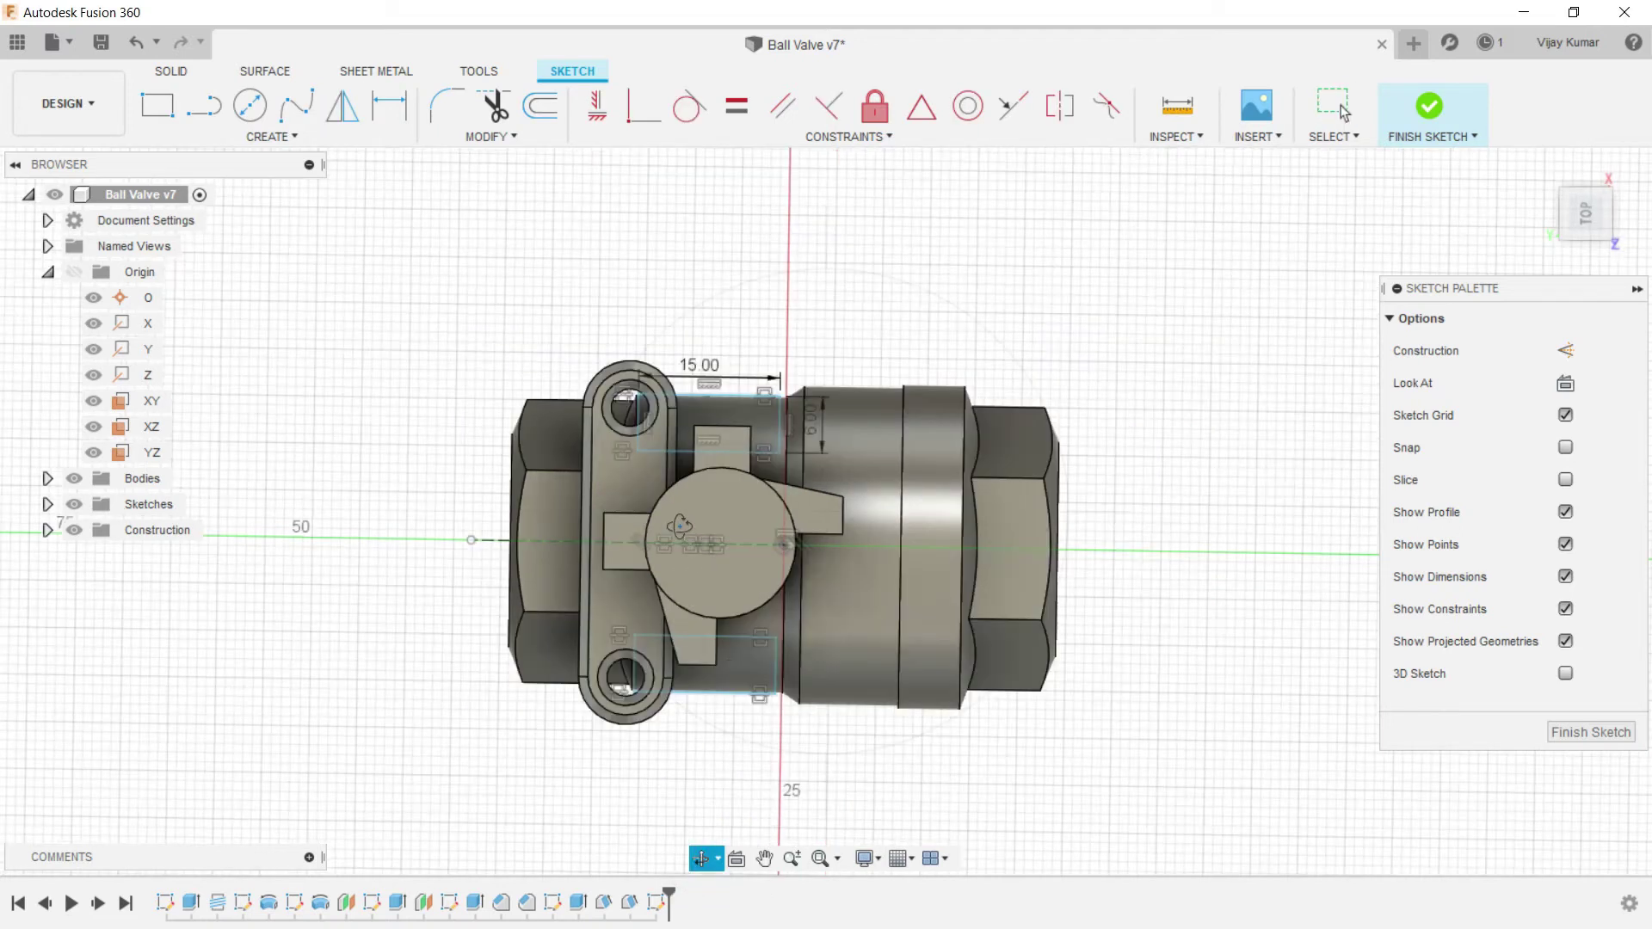
click(717, 858)
click(733, 793)
drag(730, 695, 901, 593)
right_drag(463, 315, 469, 315)
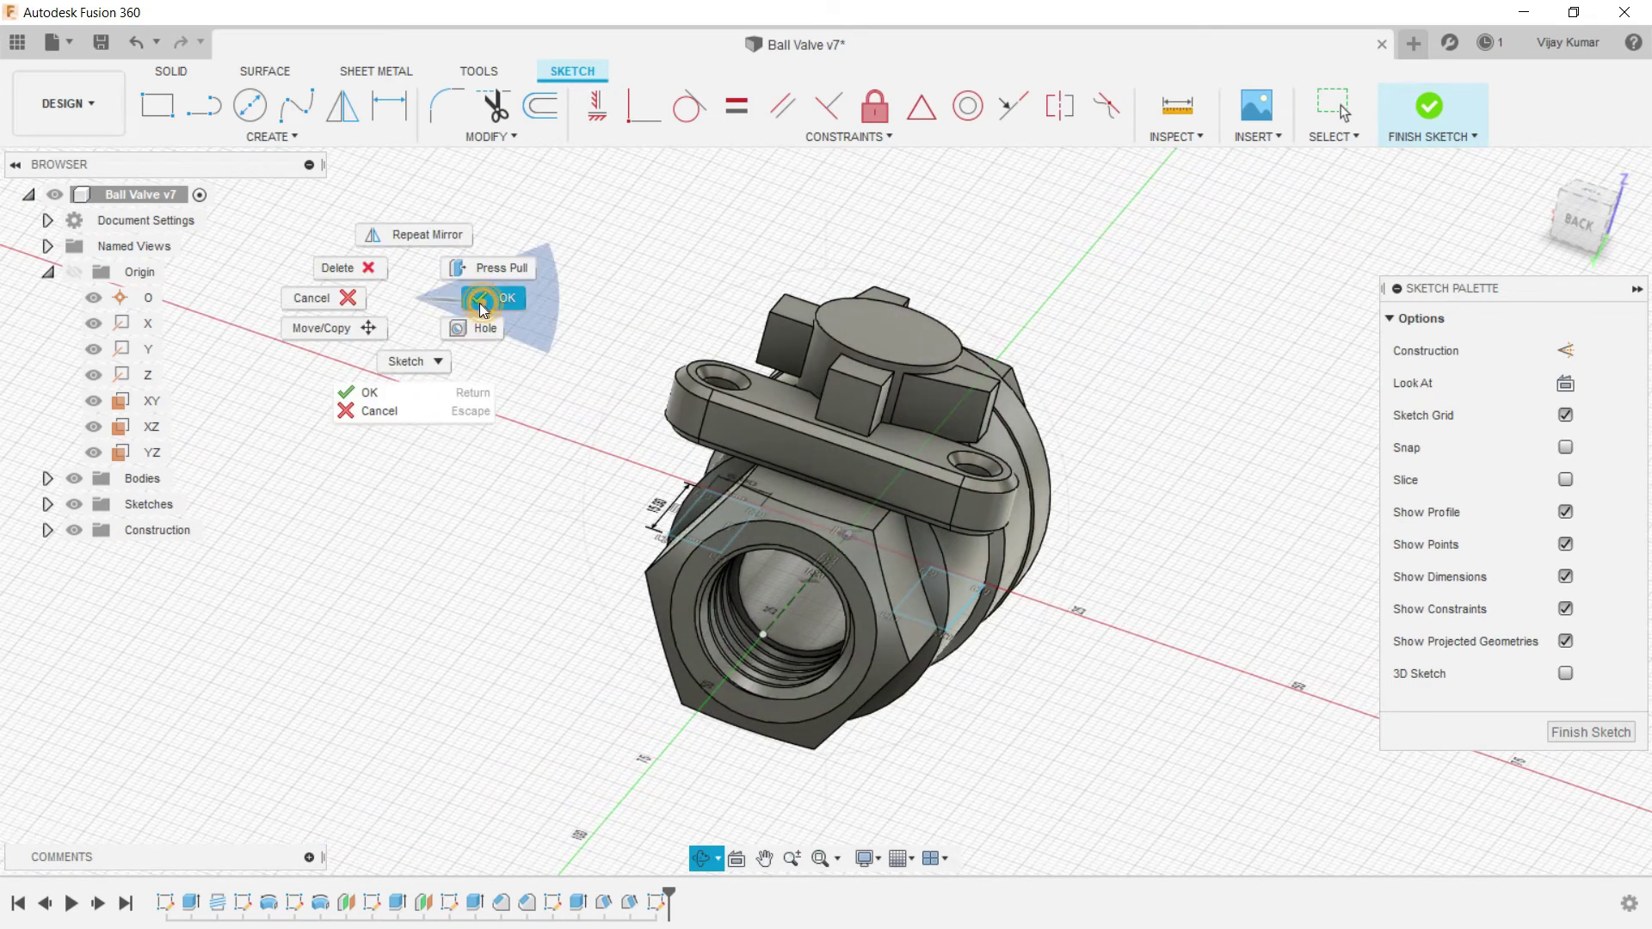
click(482, 301)
click(172, 71)
click(204, 107)
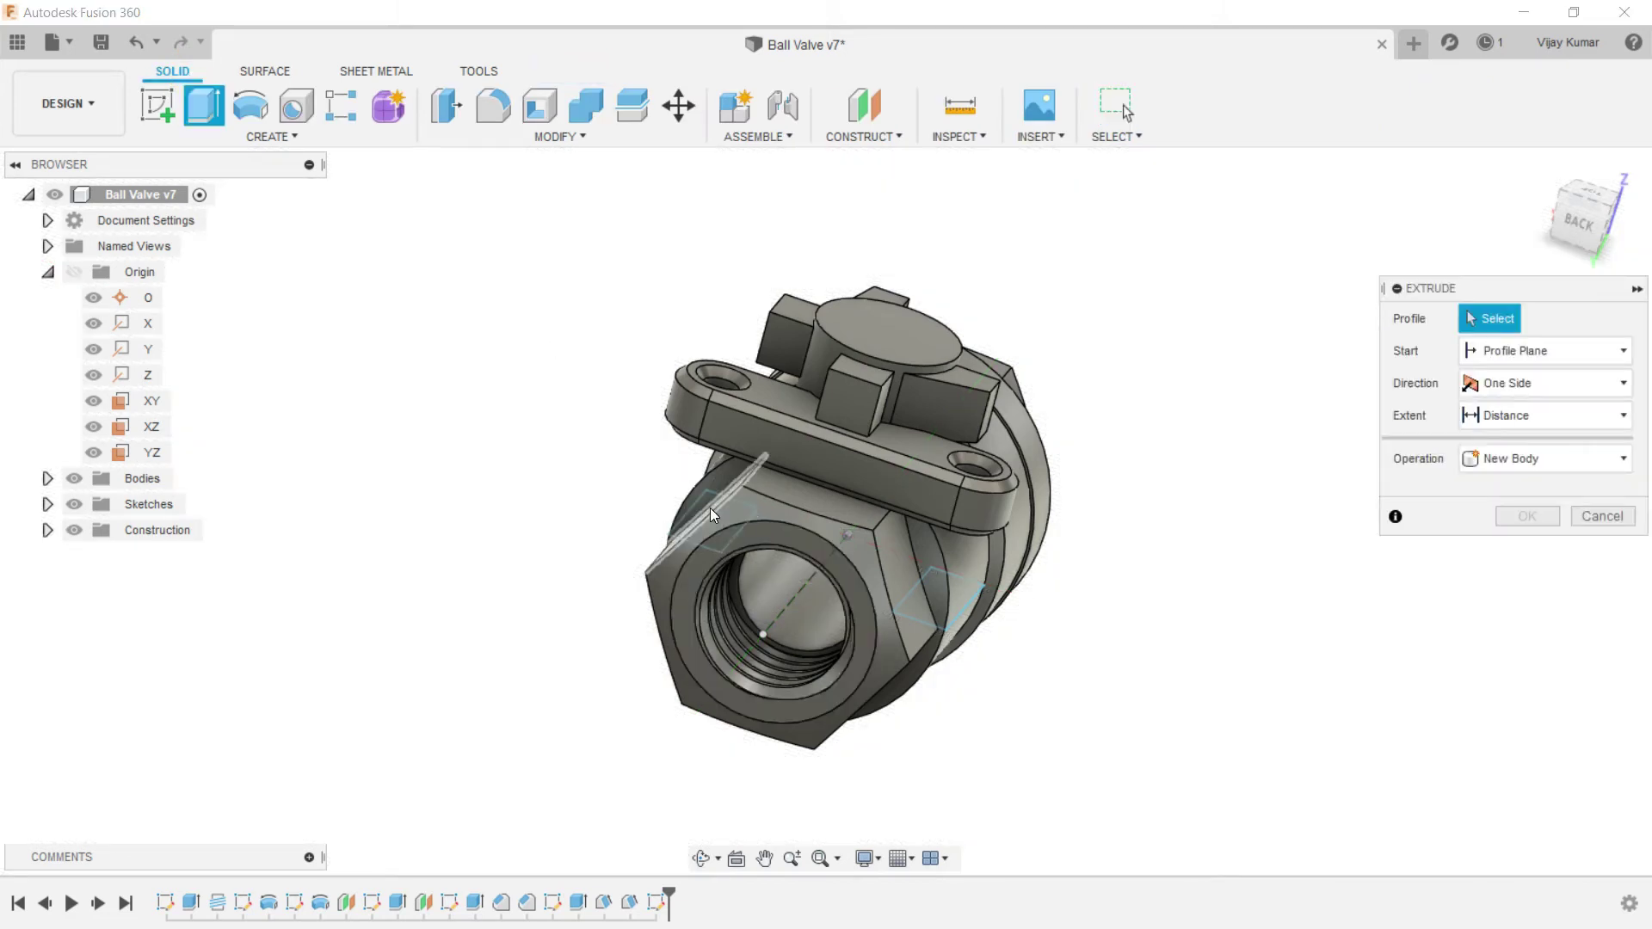
click(716, 516)
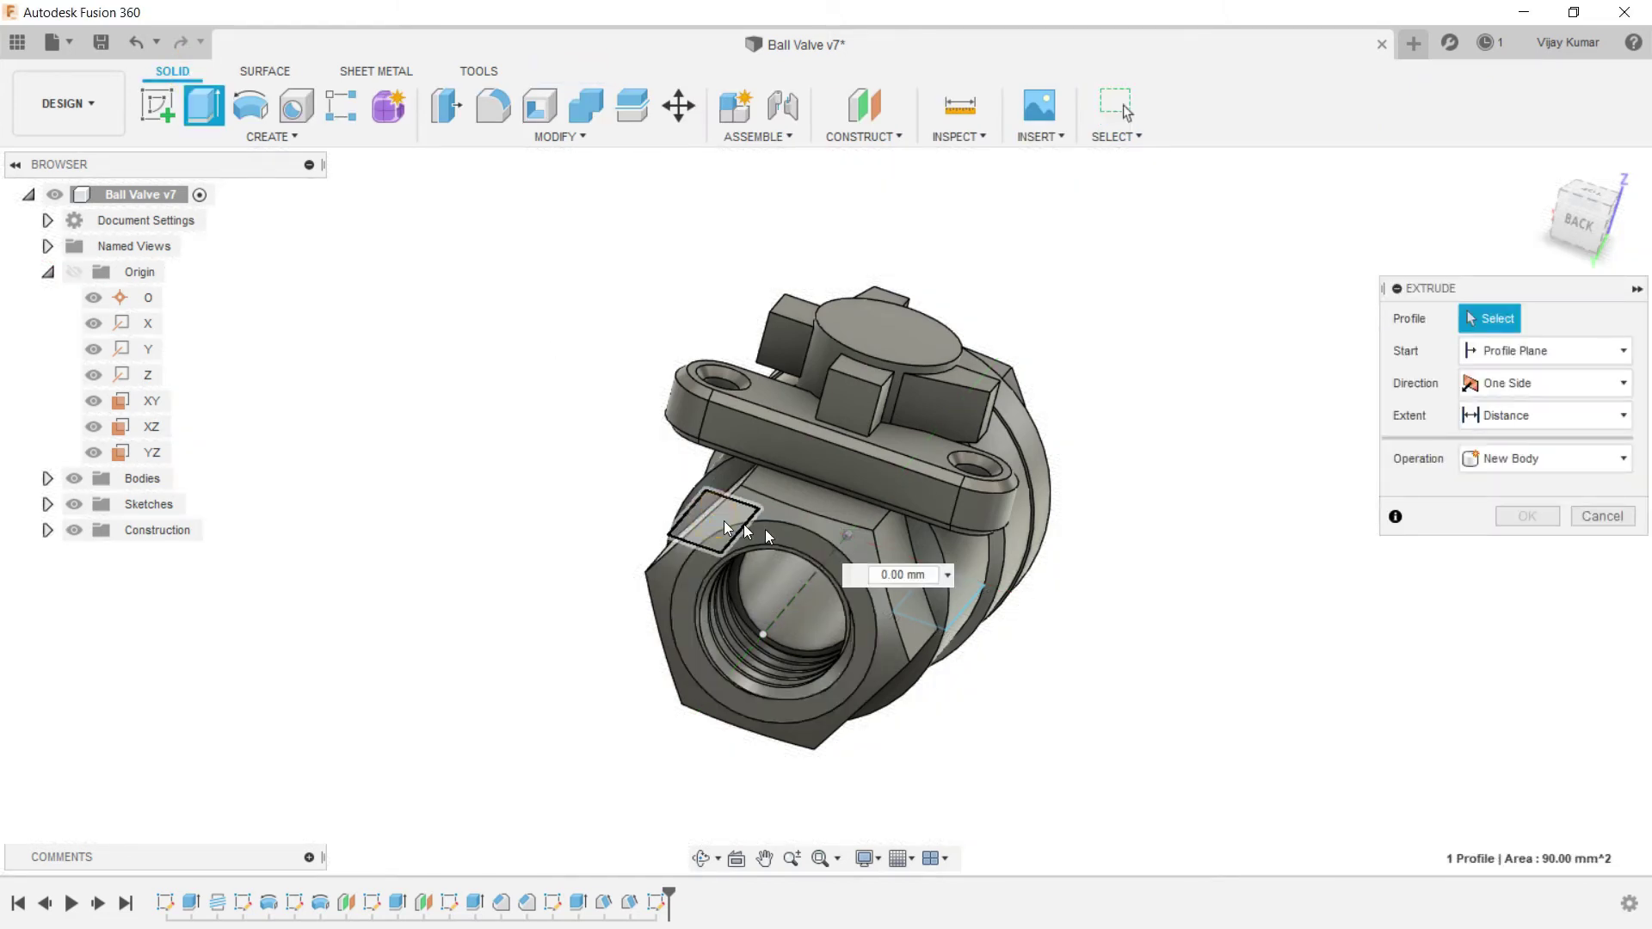
click(941, 608)
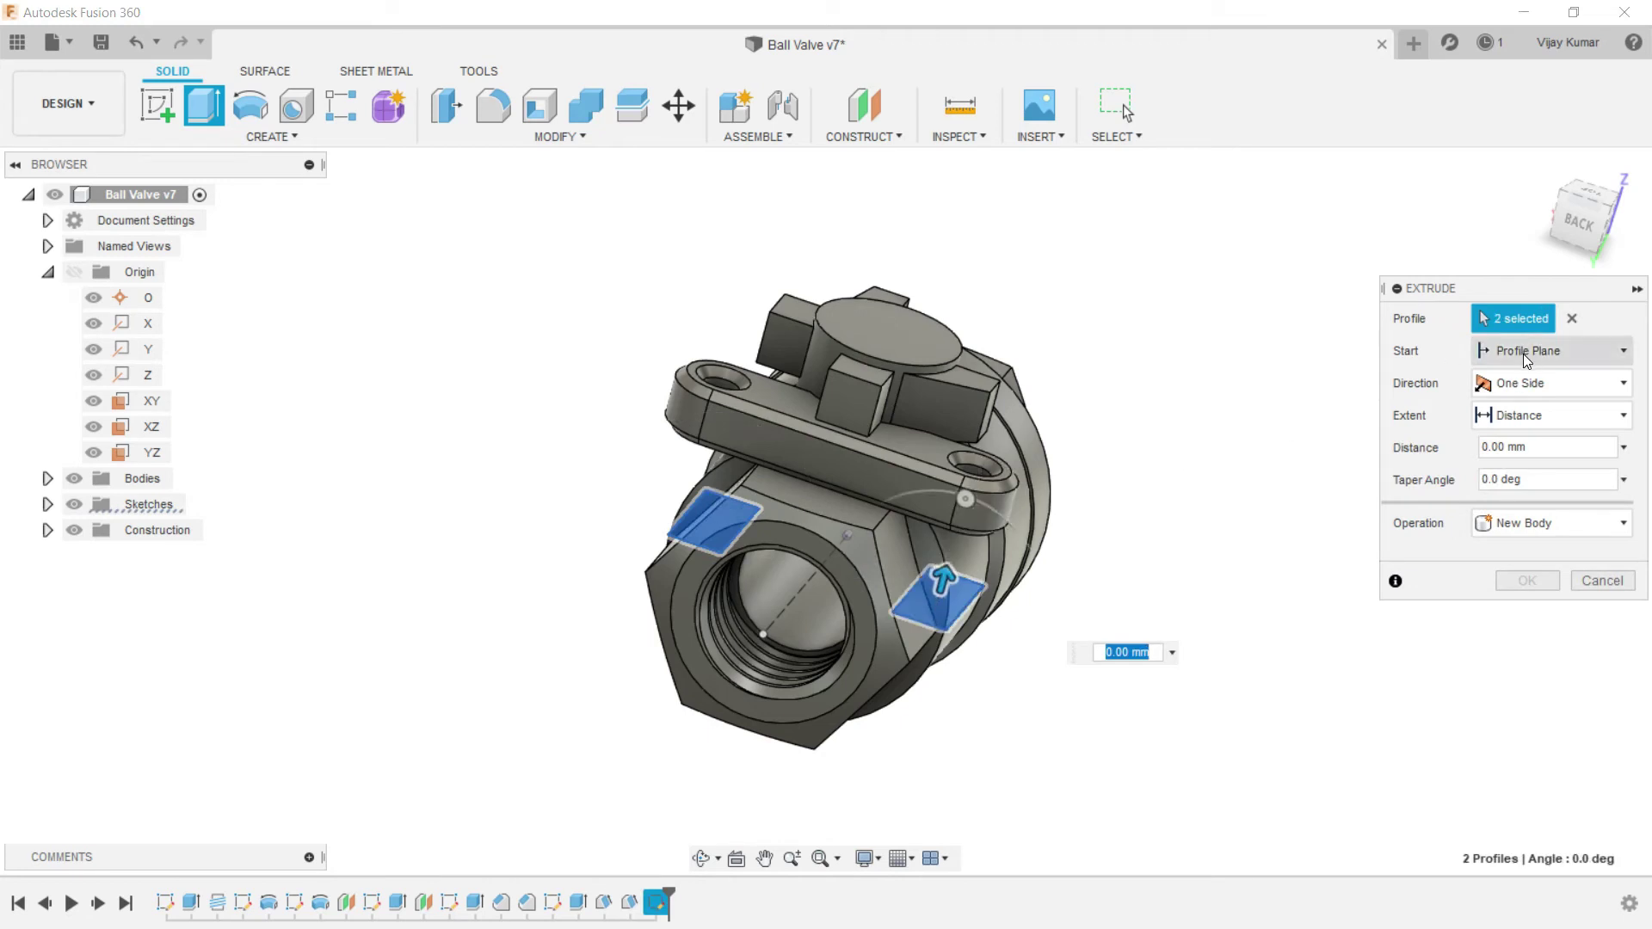
click(1527, 384)
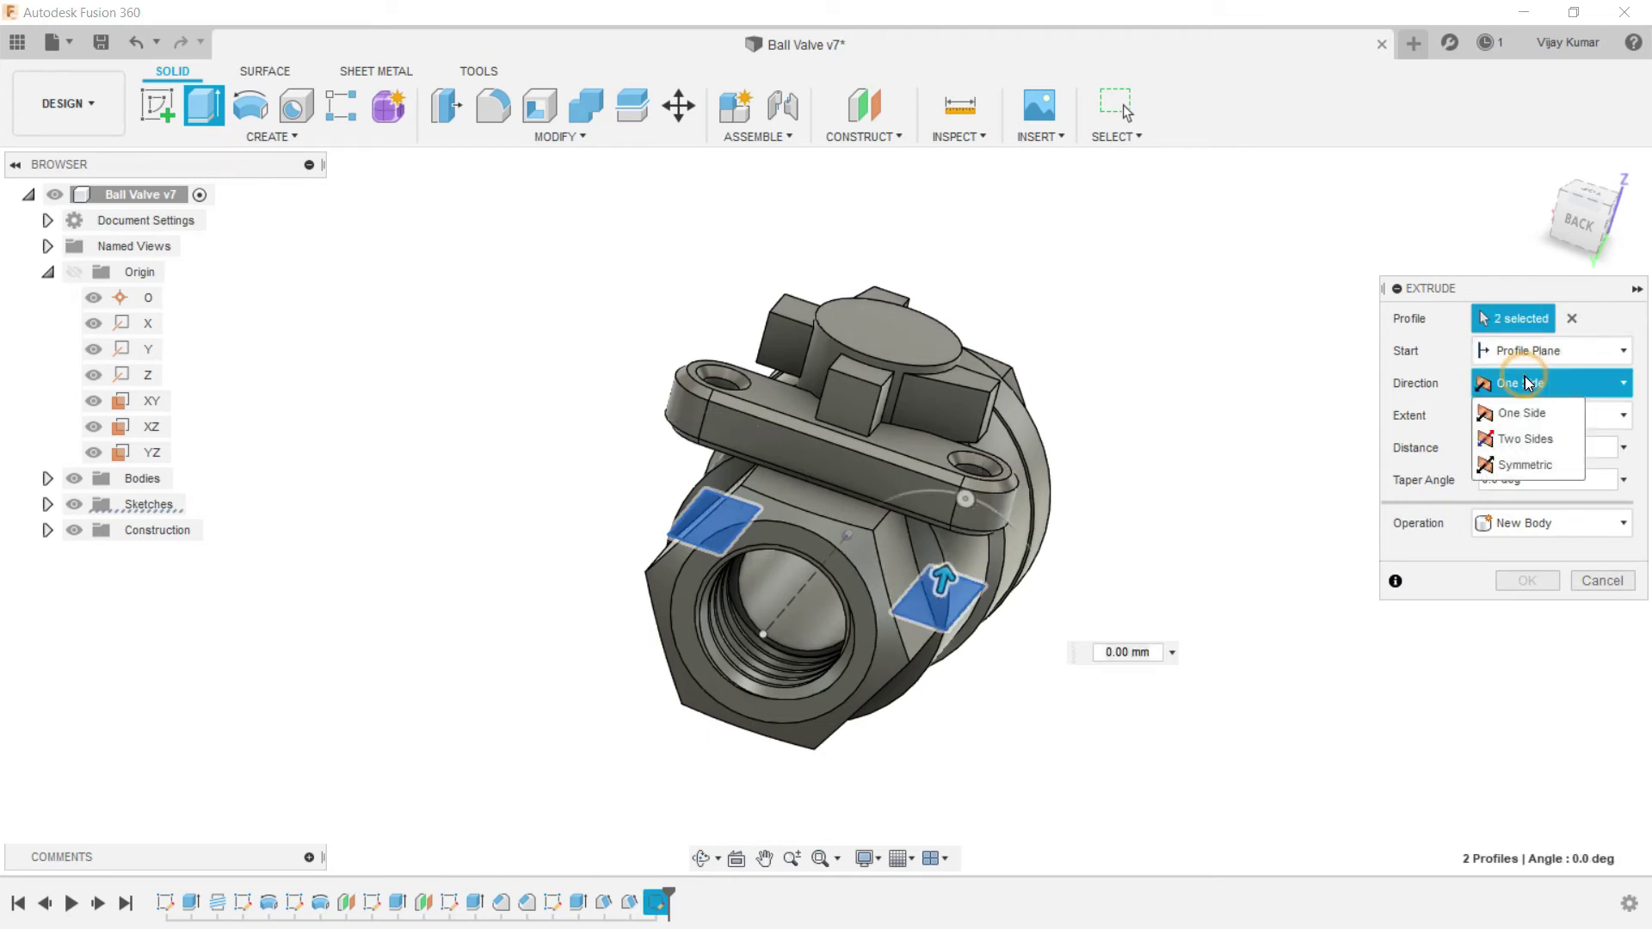
click(1526, 465)
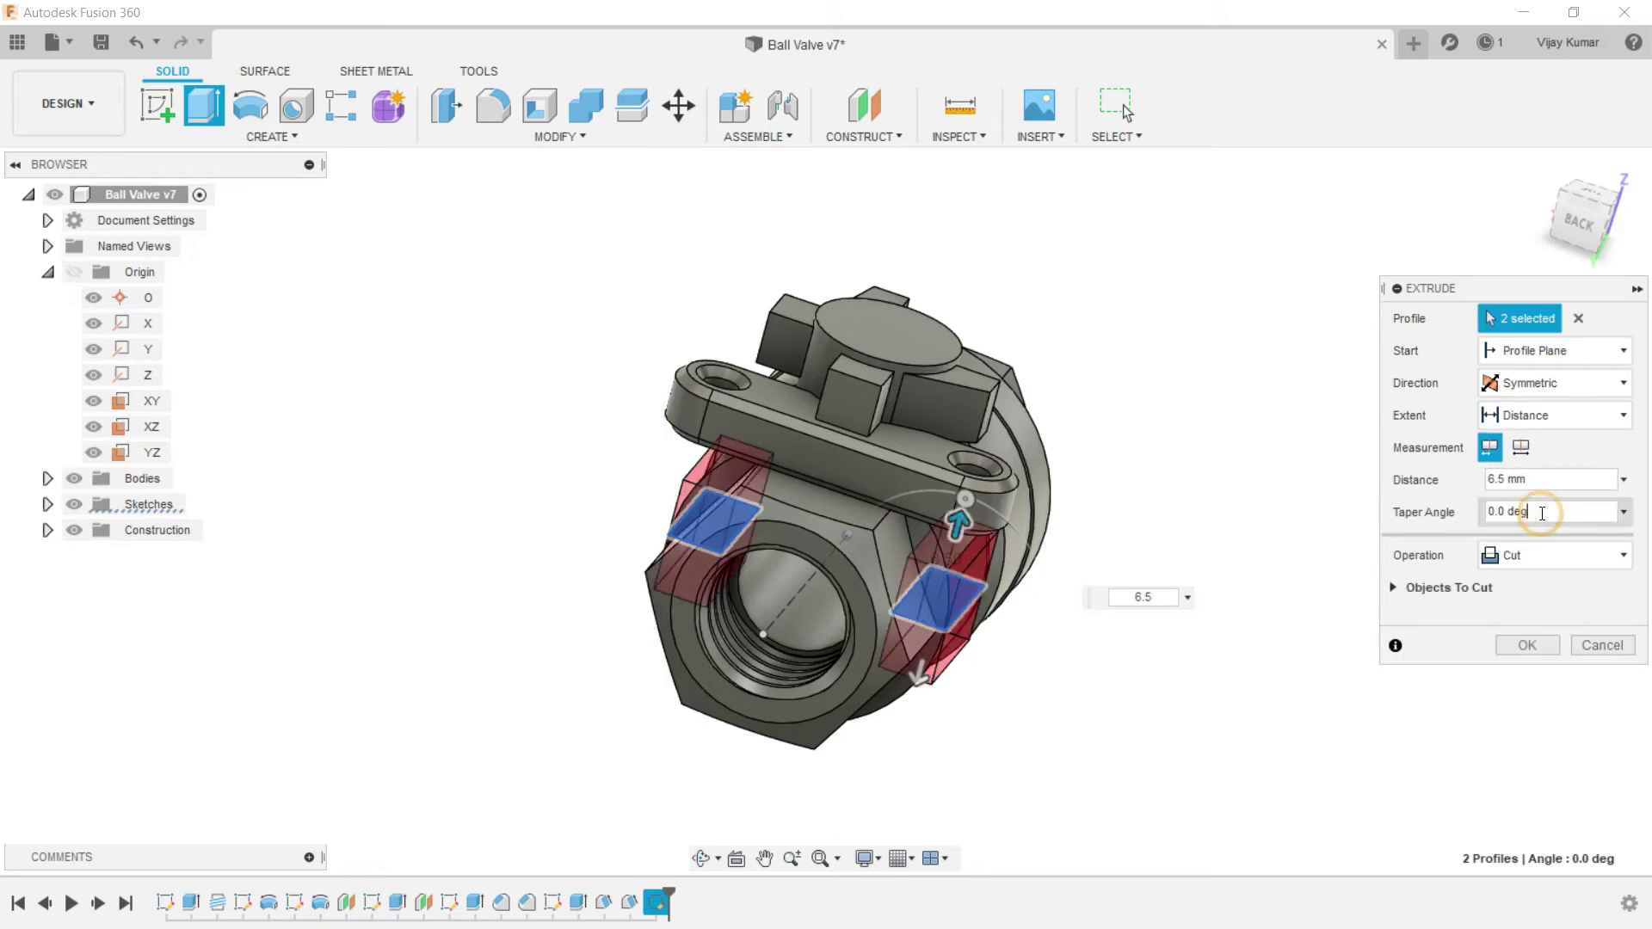
click(1537, 555)
click(1539, 579)
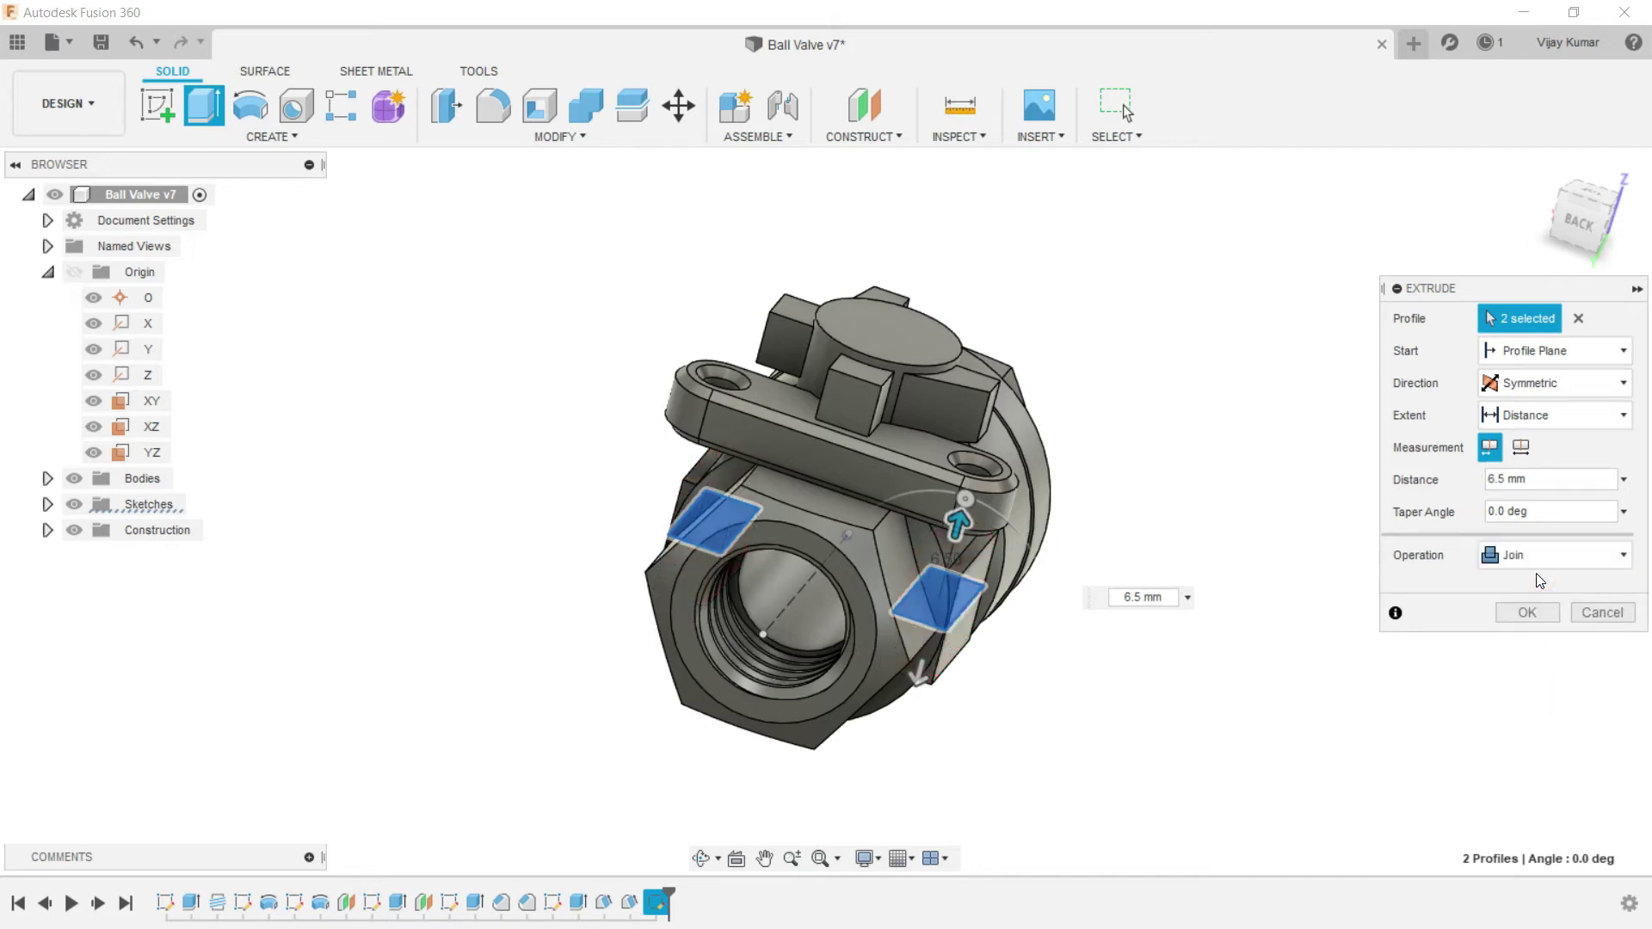
click(1531, 612)
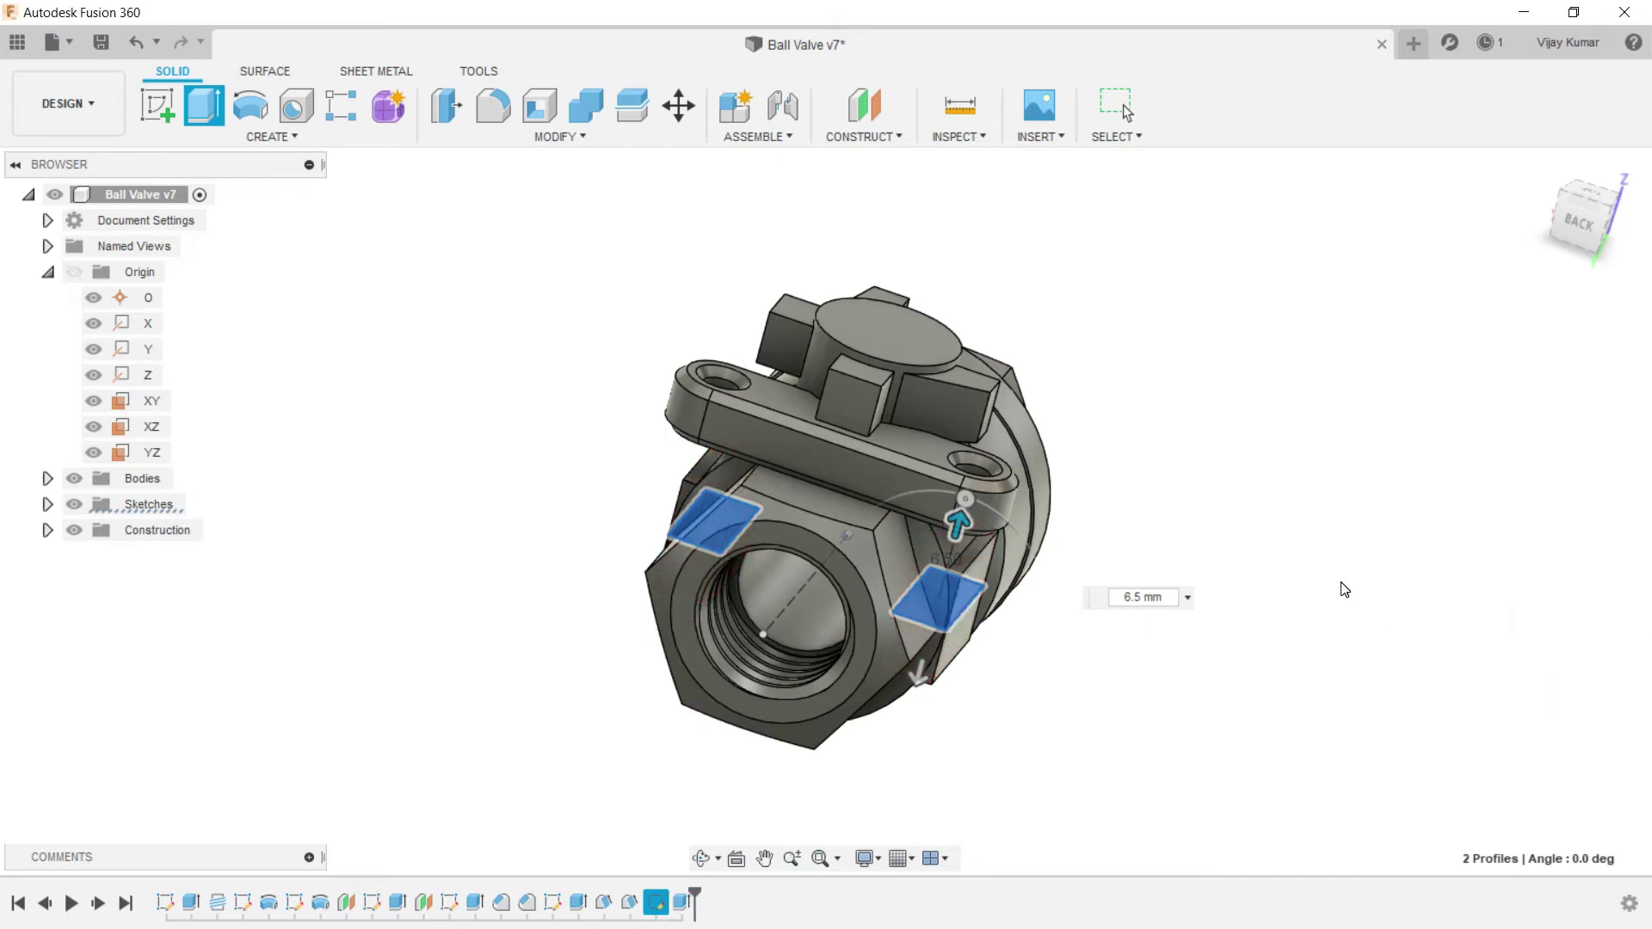
Step: Fillet the two upper corner edges of the rectangular pad on the valve's left side with a 1 mm radius
click(702, 857)
drag(852, 647, 772, 447)
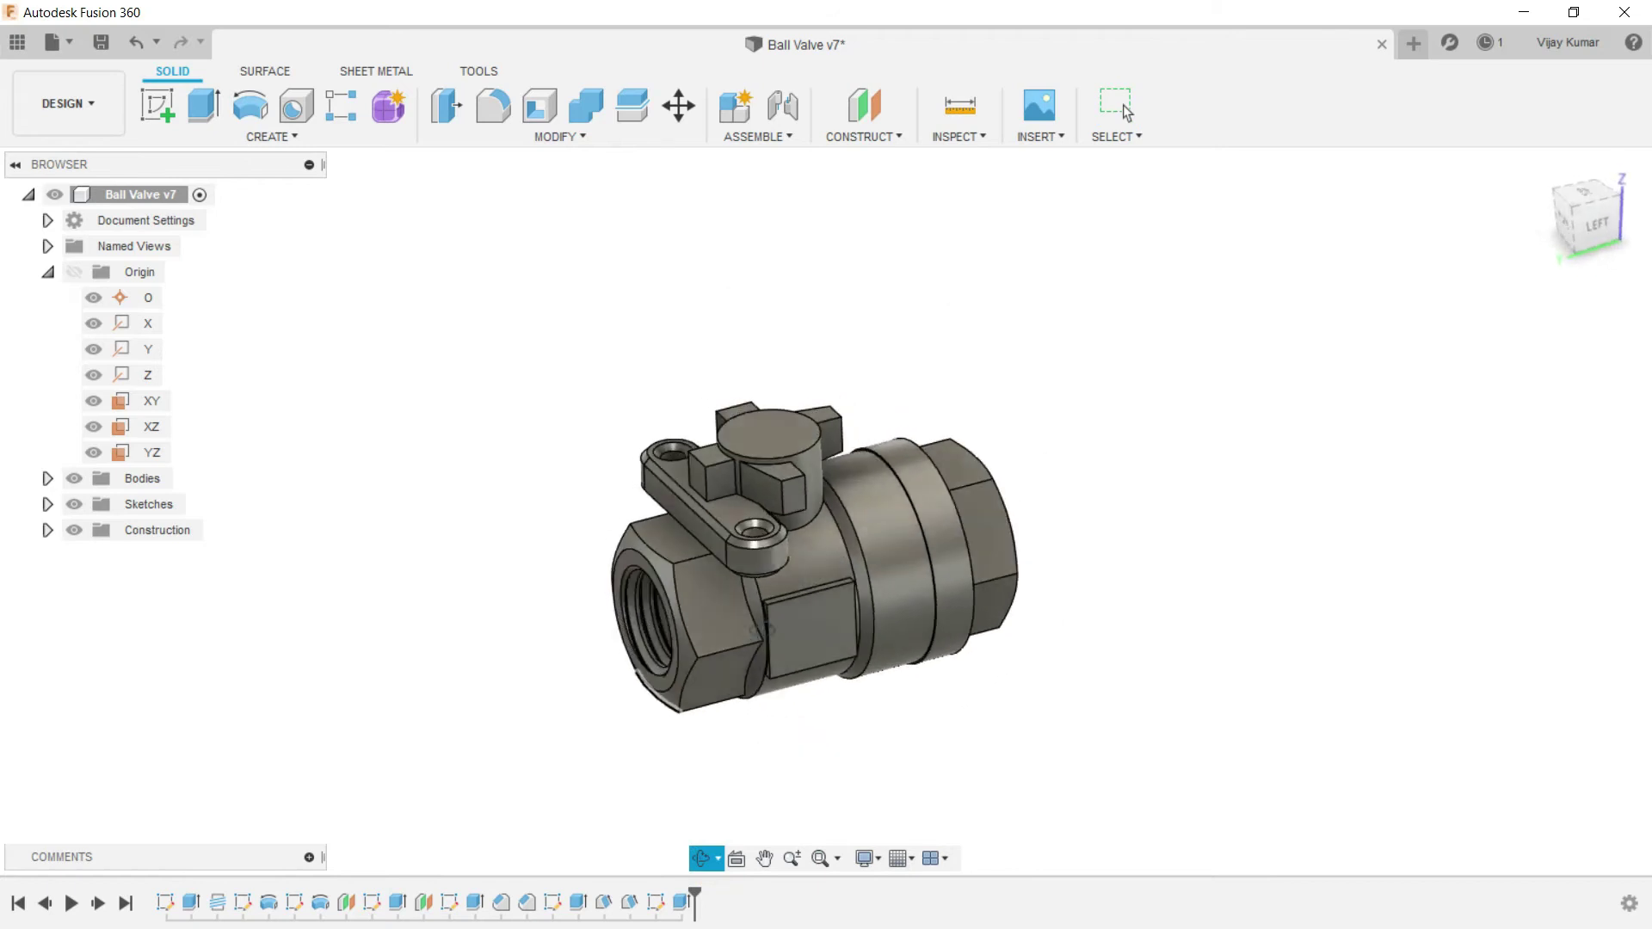
scroll(773, 446, up, 2)
key(Escape)
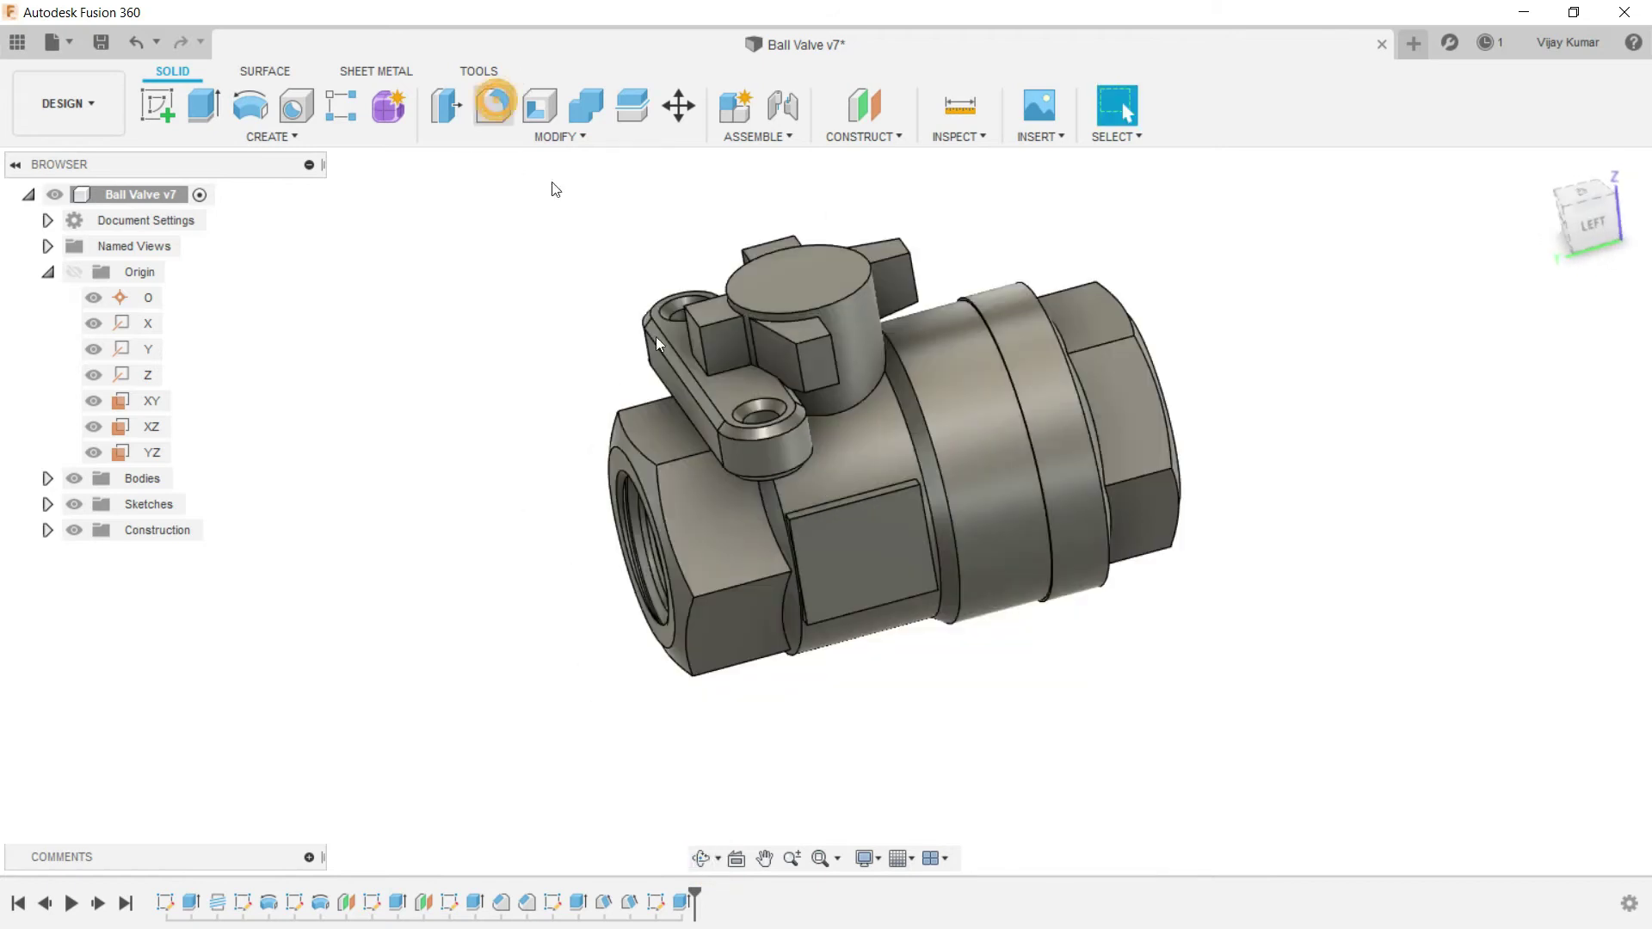
key(f)
scroll(828, 535, up, 6)
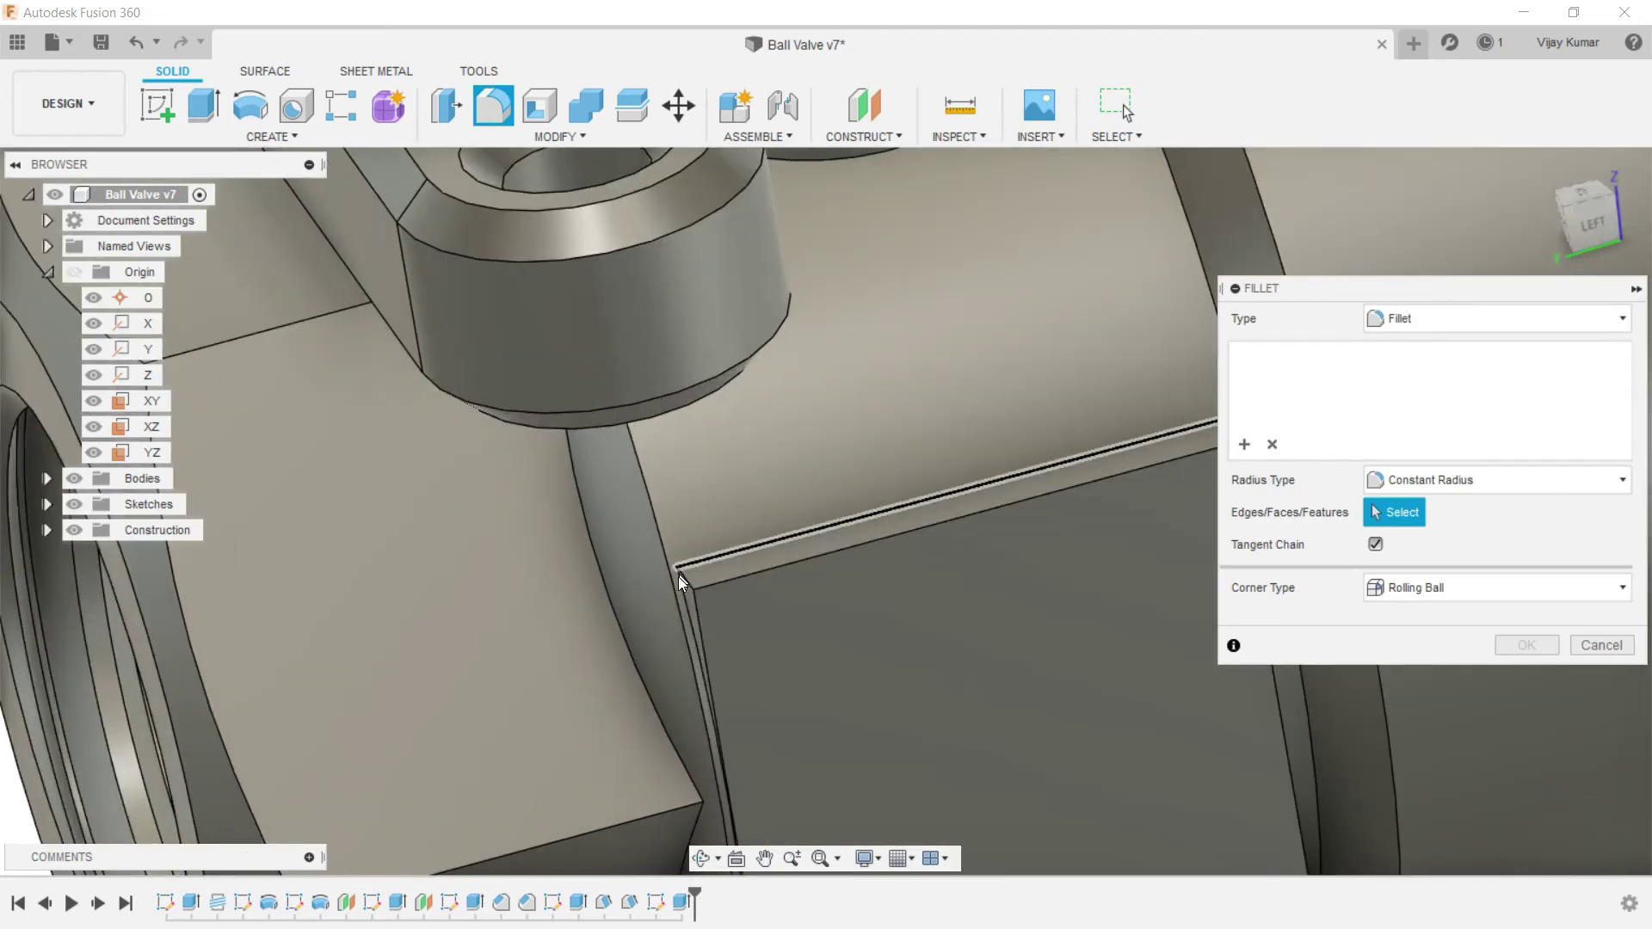
click(678, 576)
text(1)
scroll(623, 599, down, 4)
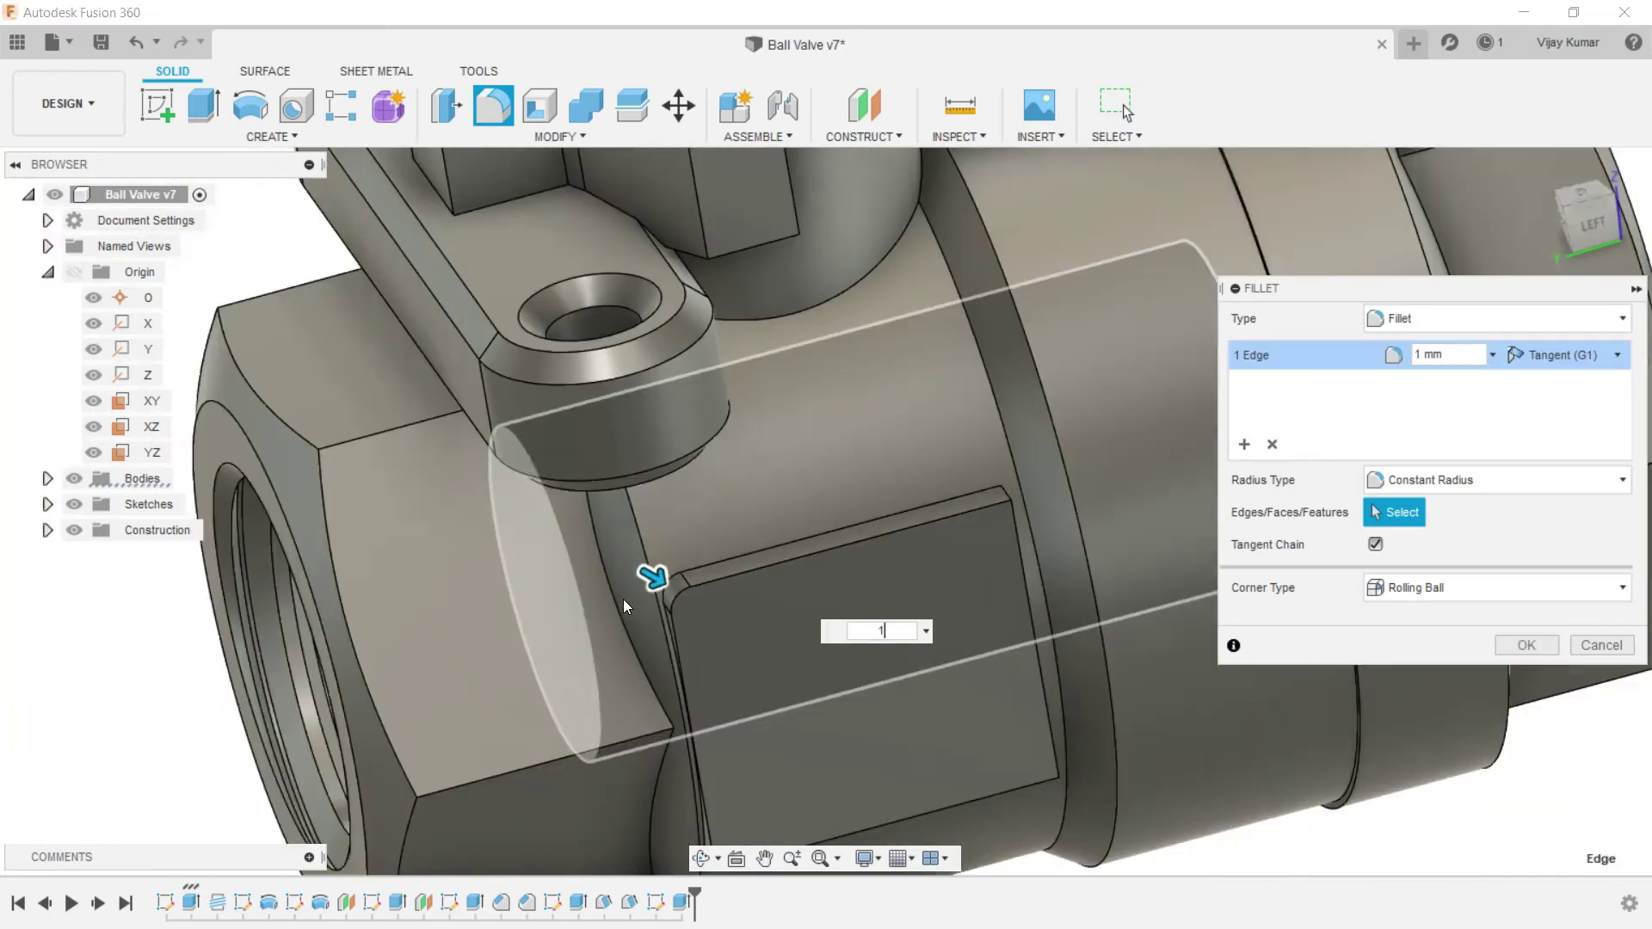
click(1244, 444)
scroll(958, 539, up, 5)
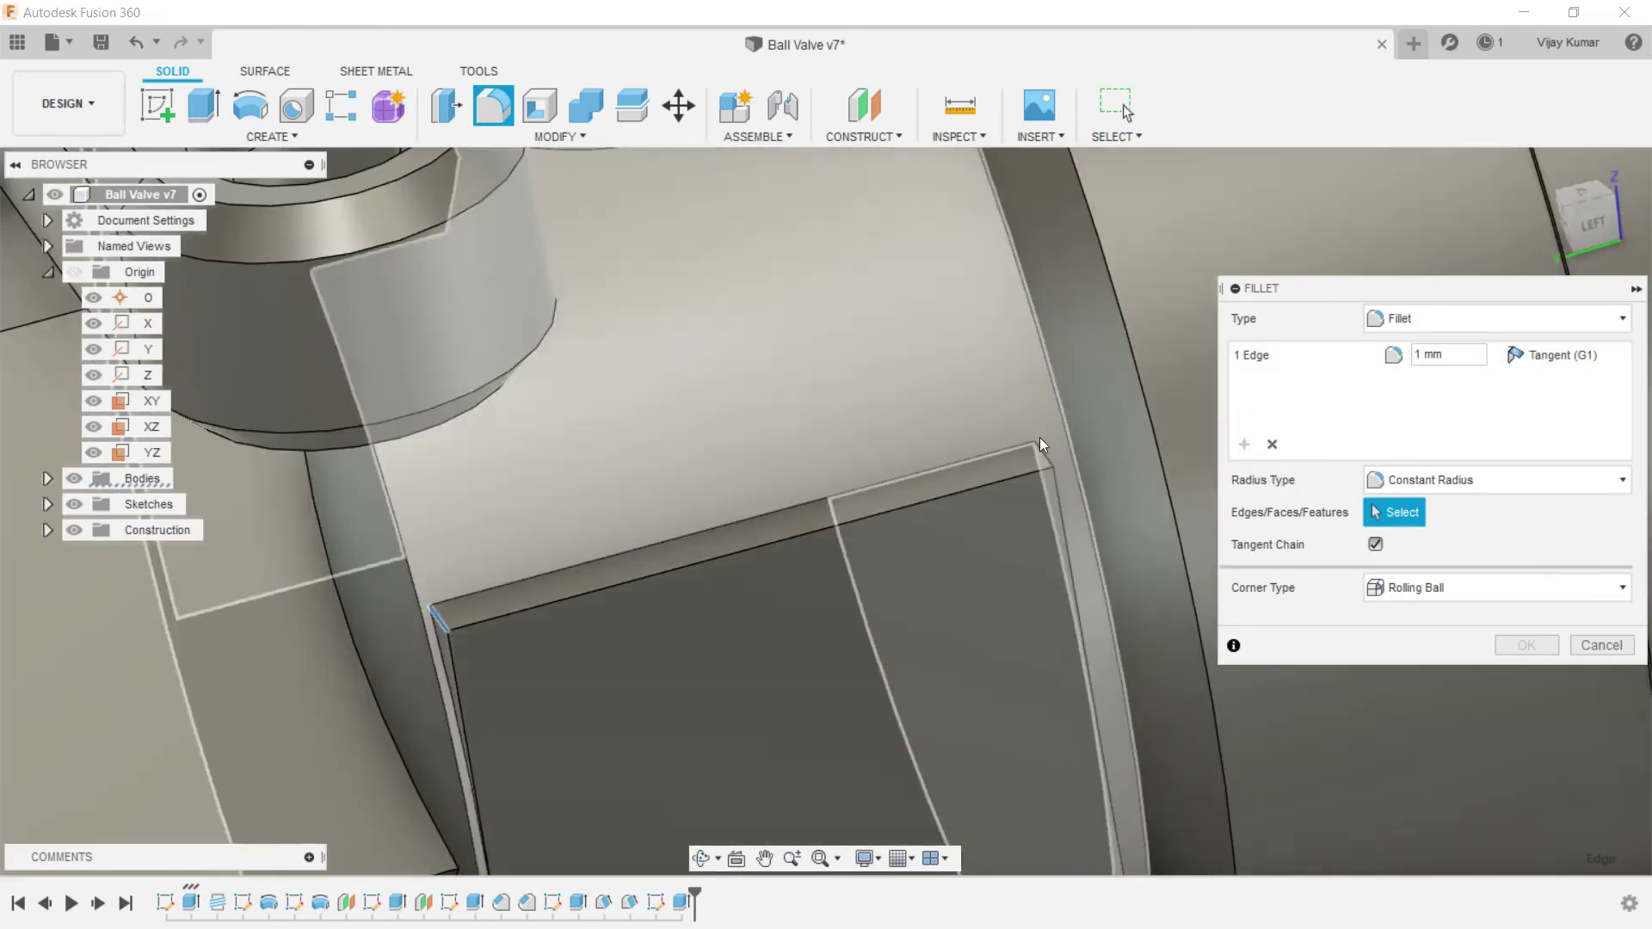
scroll(1039, 442, down, 2)
click(1046, 454)
scroll(1101, 469, down, 5)
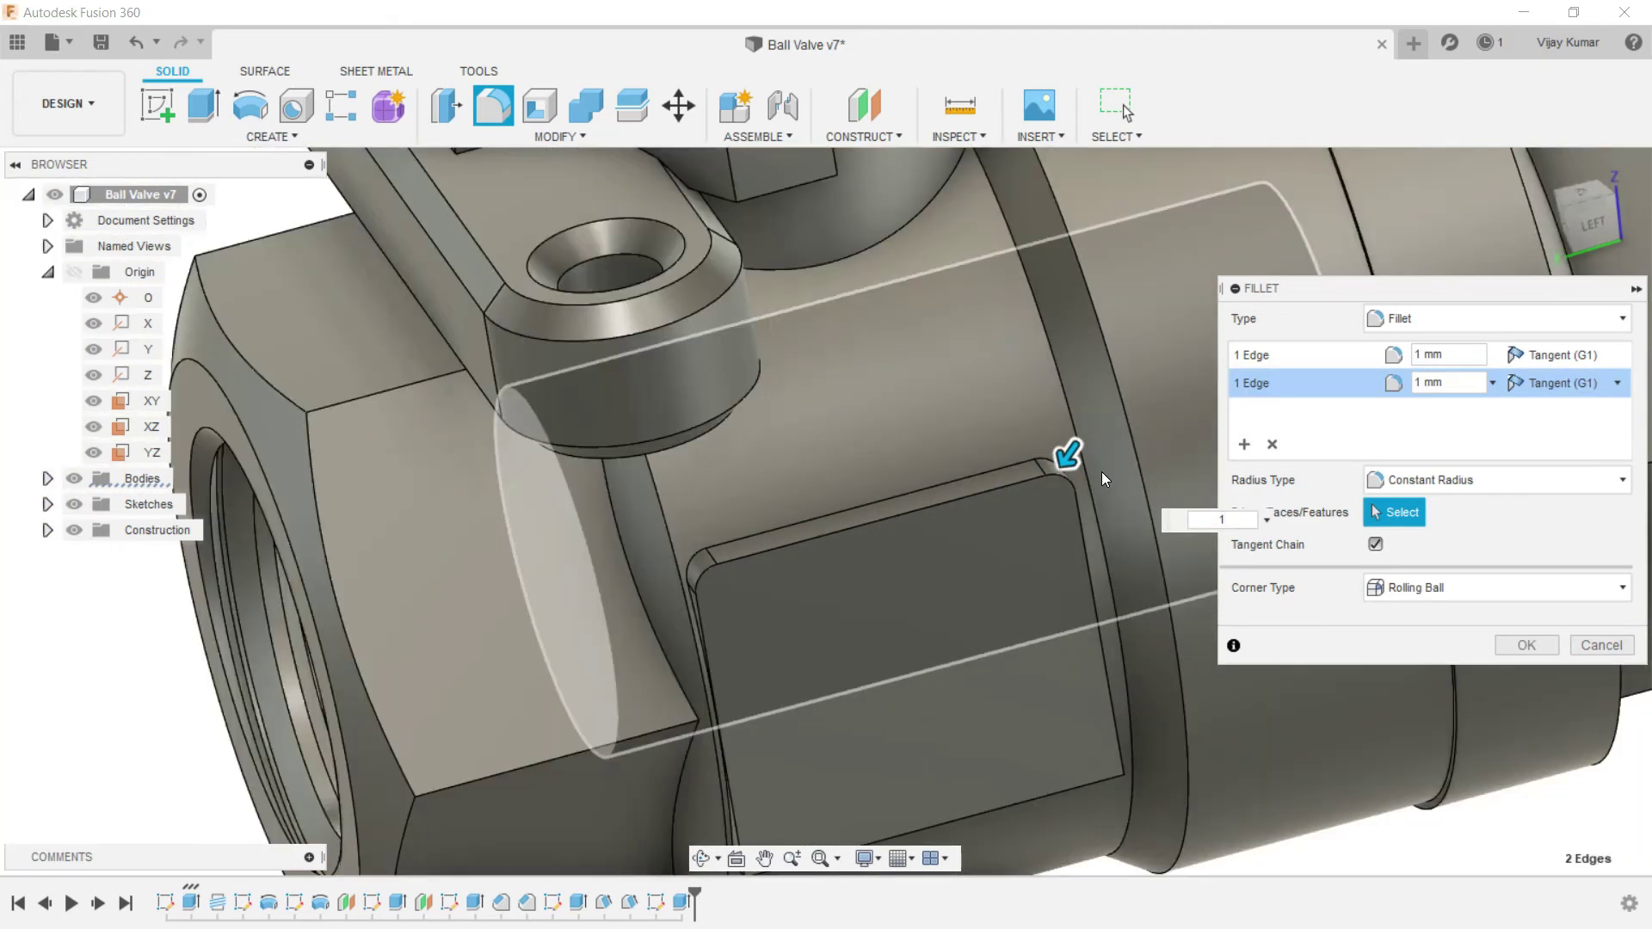
Step: Add the two lower corner edges of the left-side pad to the fillet with a 1 mm radius and complete it
scroll(1101, 471, down, 3)
scroll(1029, 559, up, 2)
click(702, 856)
drag(916, 594, 826, 371)
scroll(790, 297, up, 4)
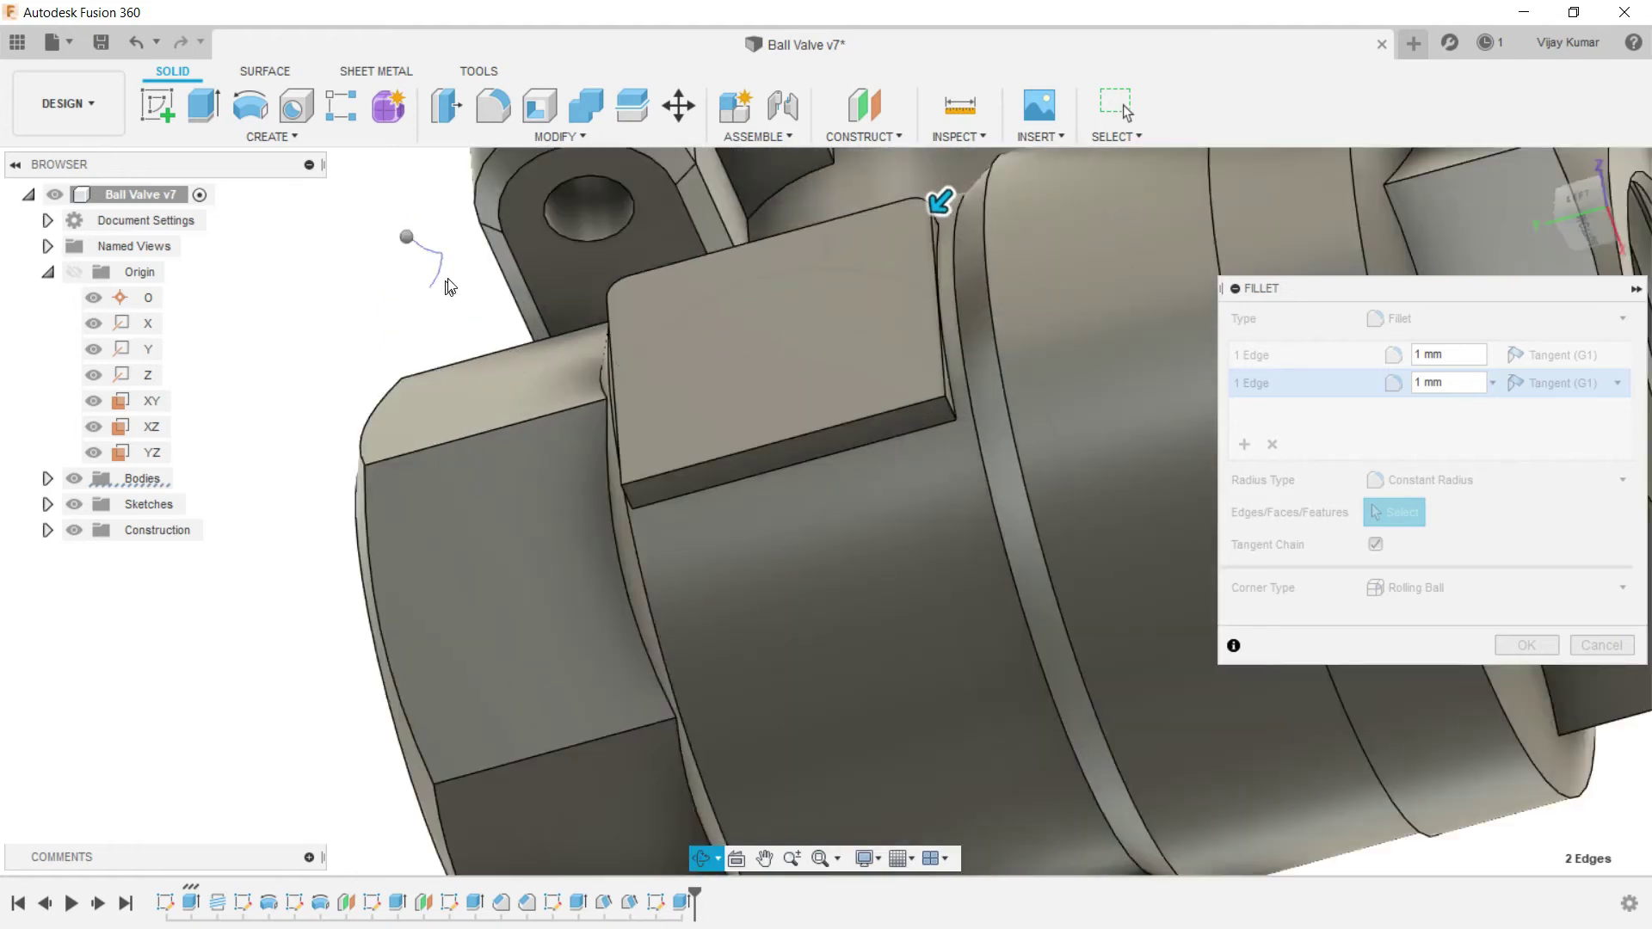
right_click(456, 275)
click(496, 241)
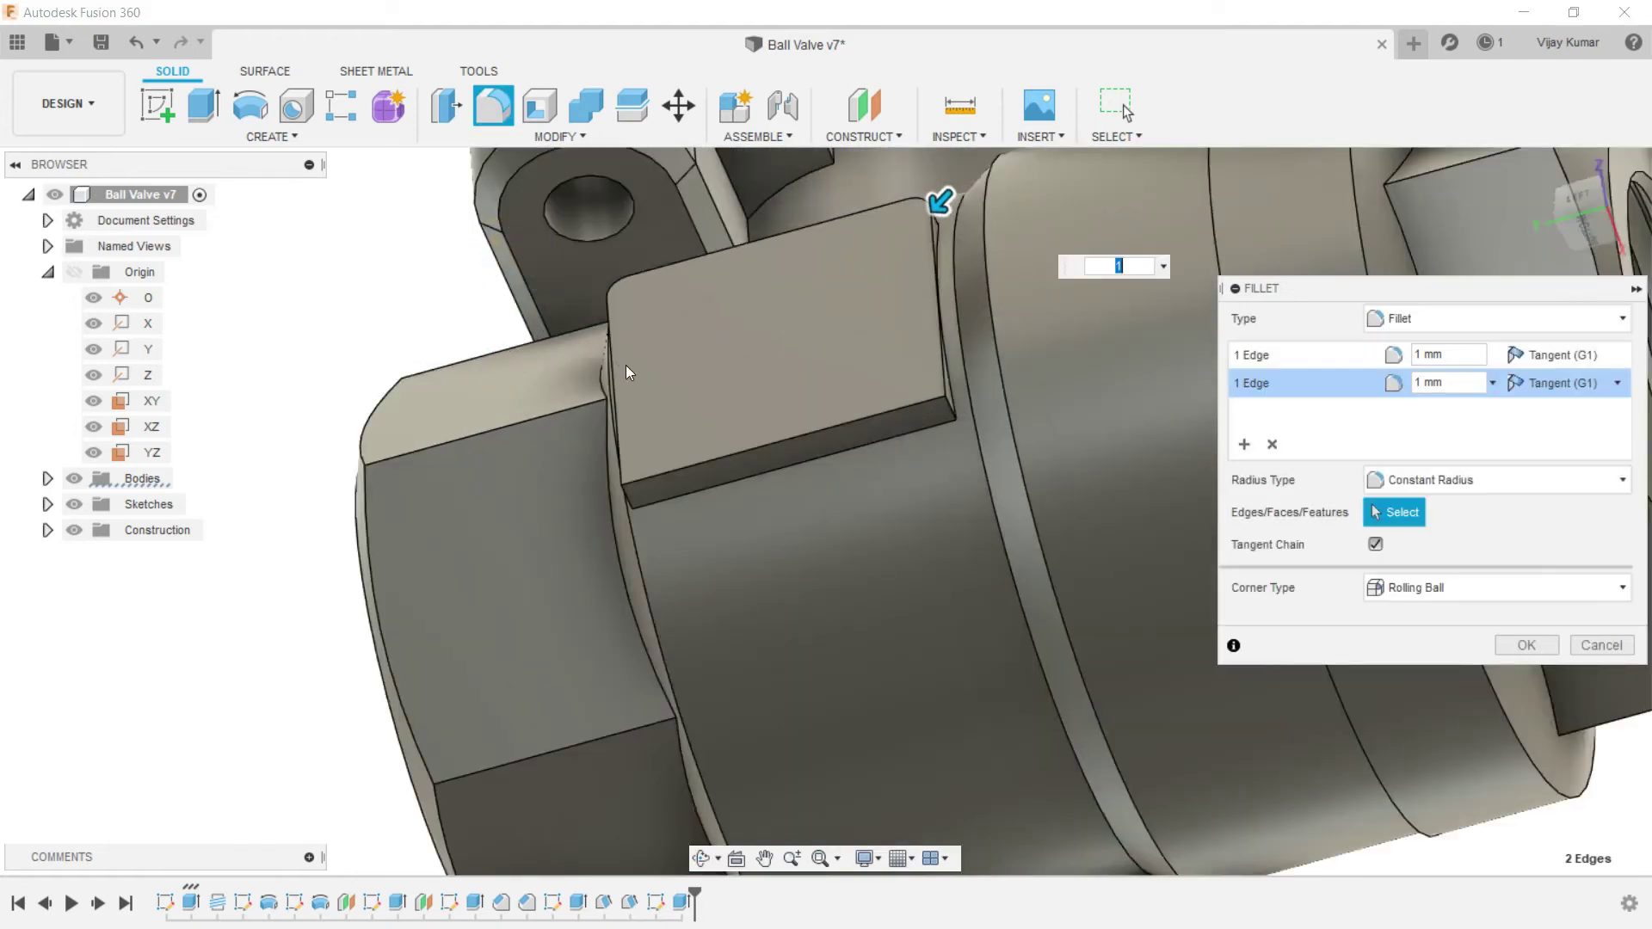
scroll(1007, 403, up, 3)
click(900, 406)
text(1)
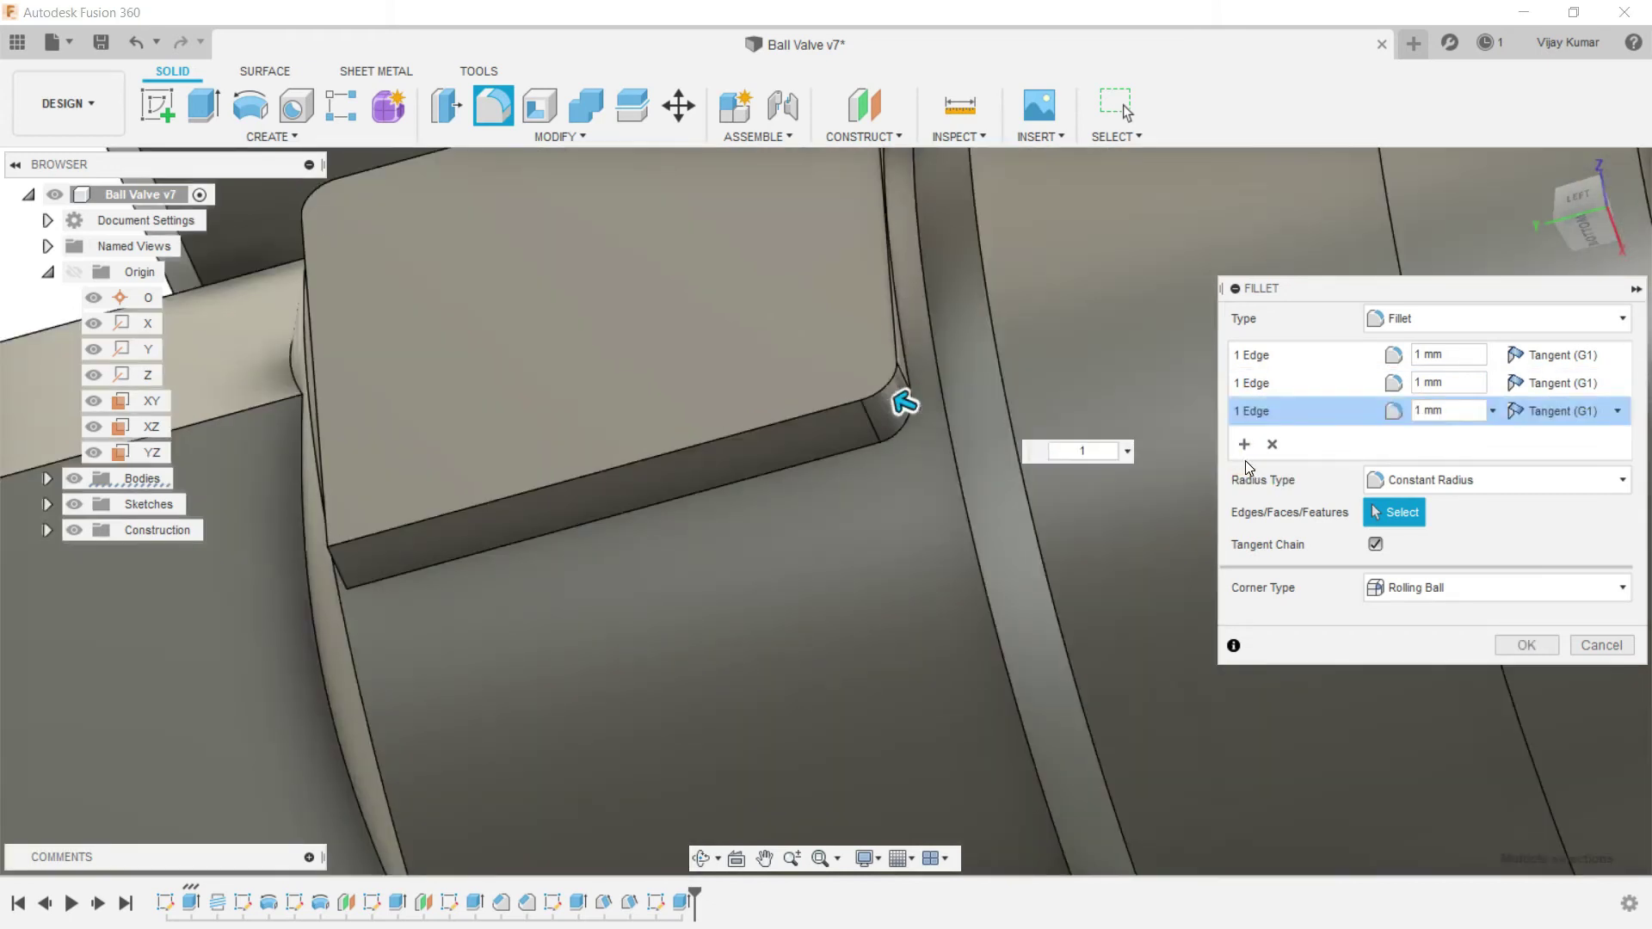
click(1245, 446)
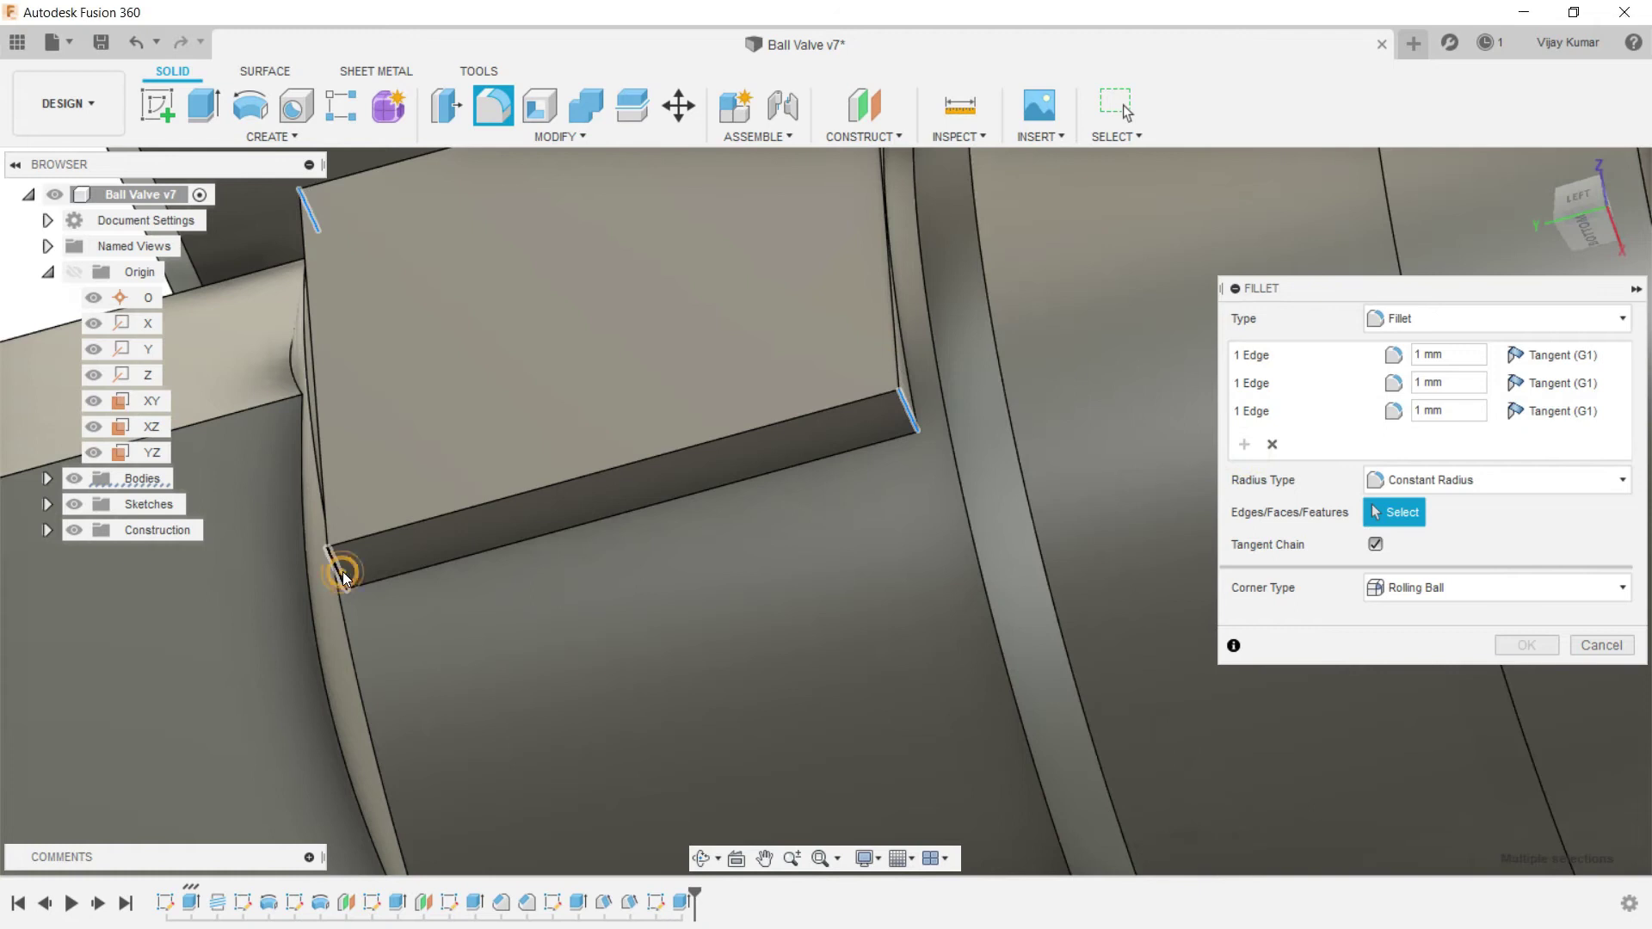
text(1)
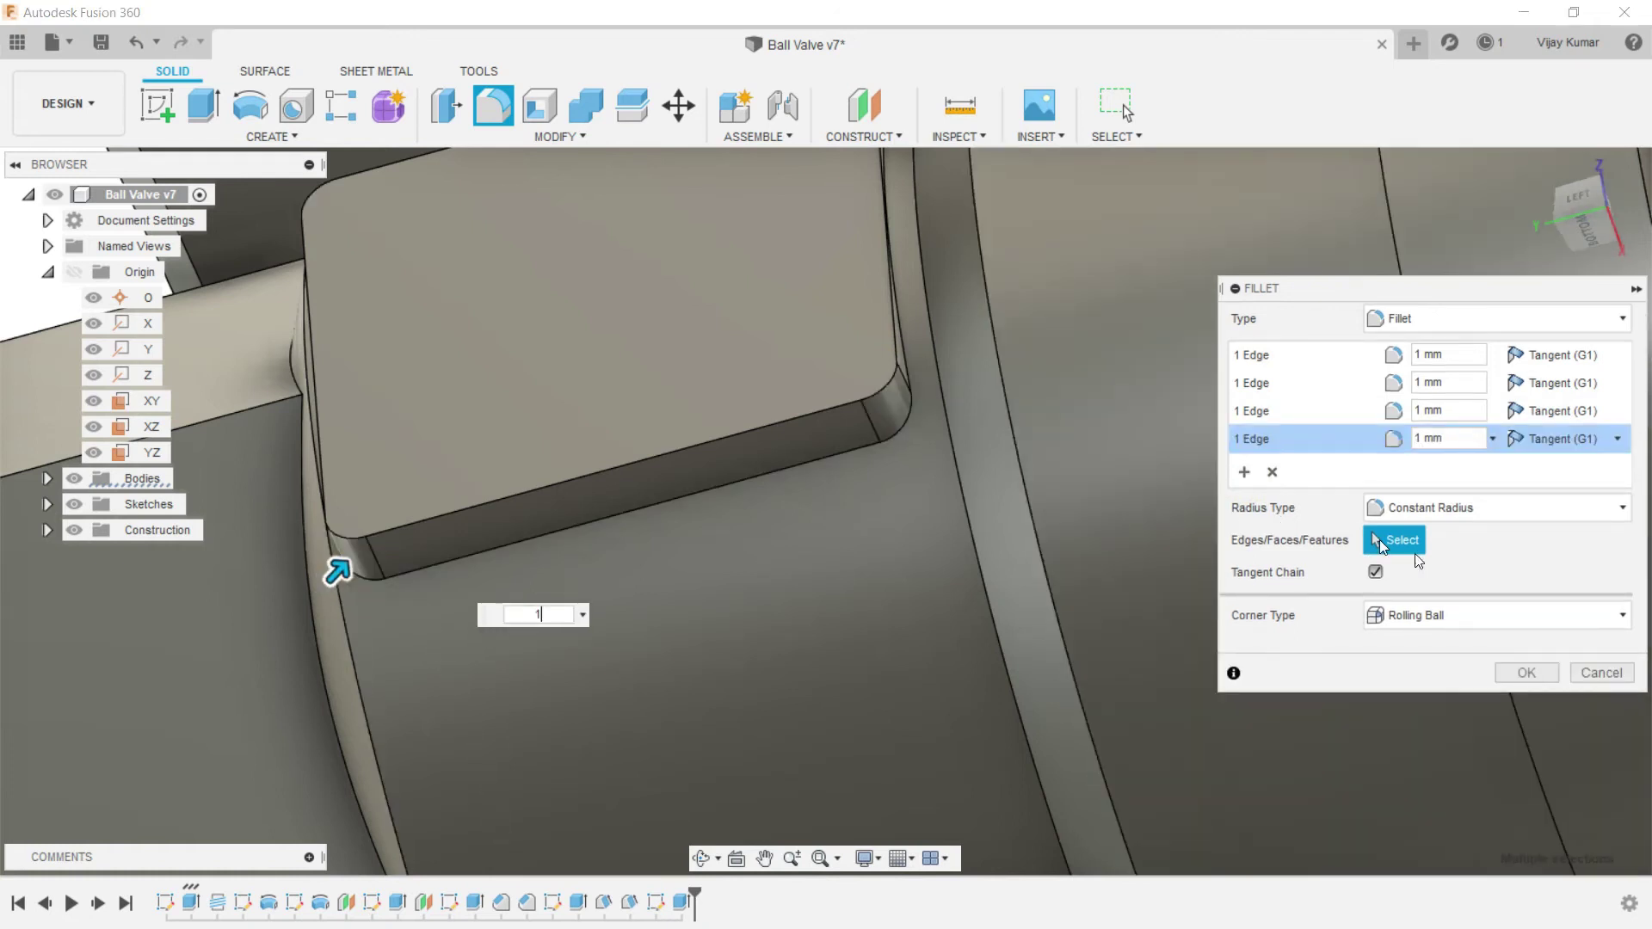
click(1526, 672)
Step: Fillet the two upper corner edges of the pad on the valve's right side with a 1 mm radius
scroll(961, 442, down, 8)
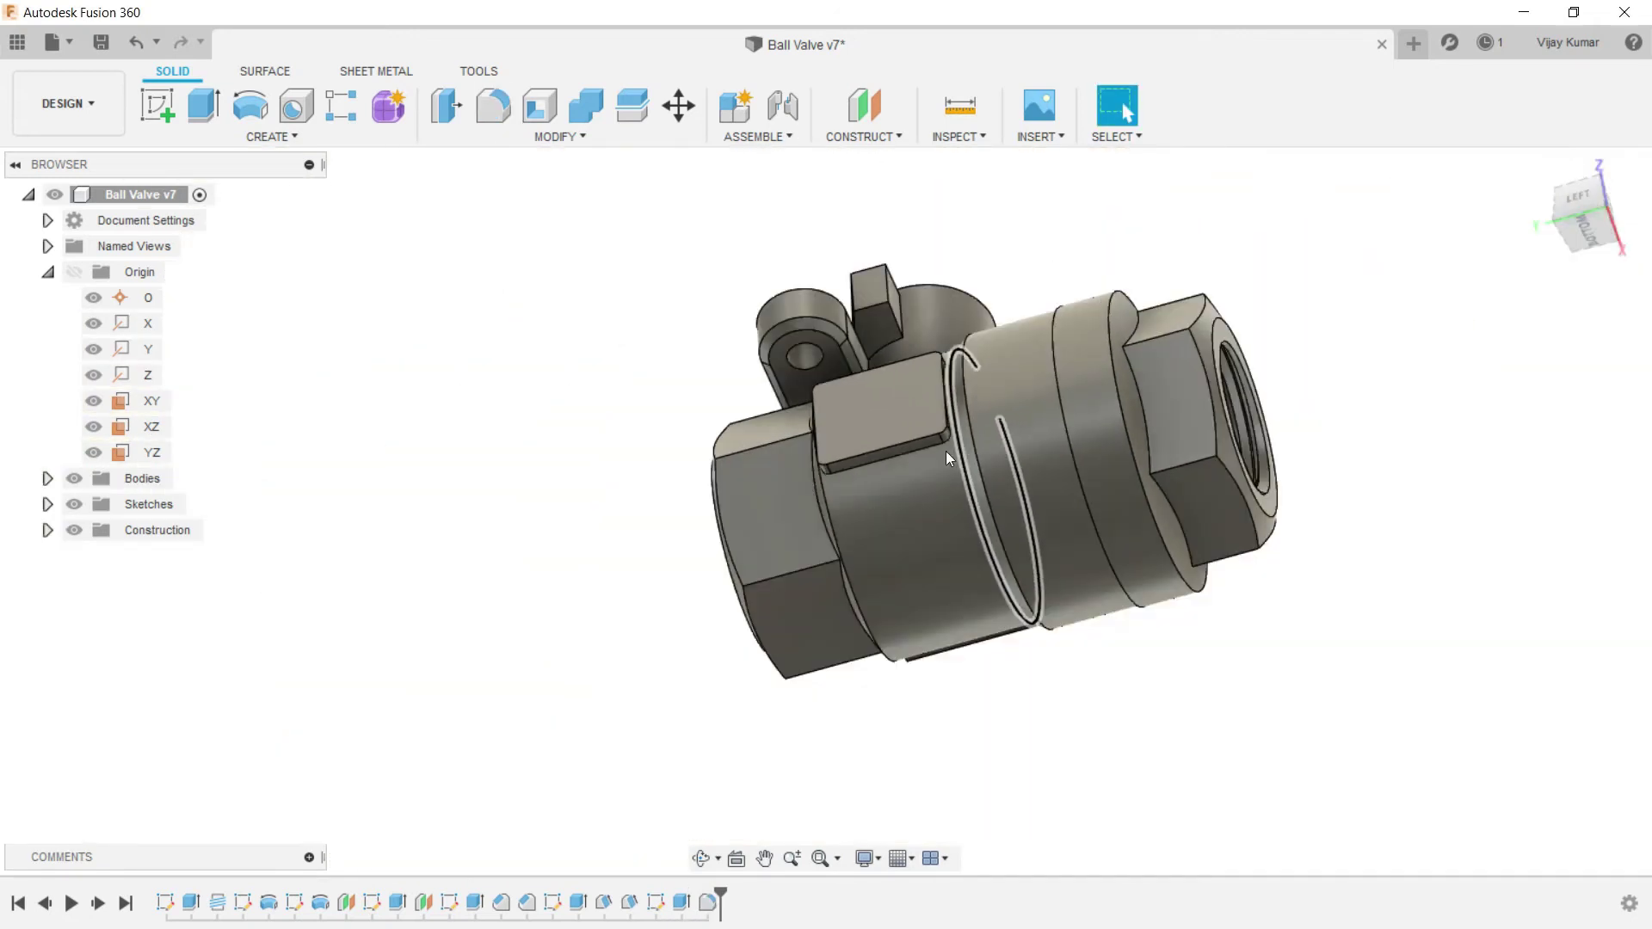
click(700, 857)
drag(740, 714, 921, 533)
scroll(745, 475, up, 5)
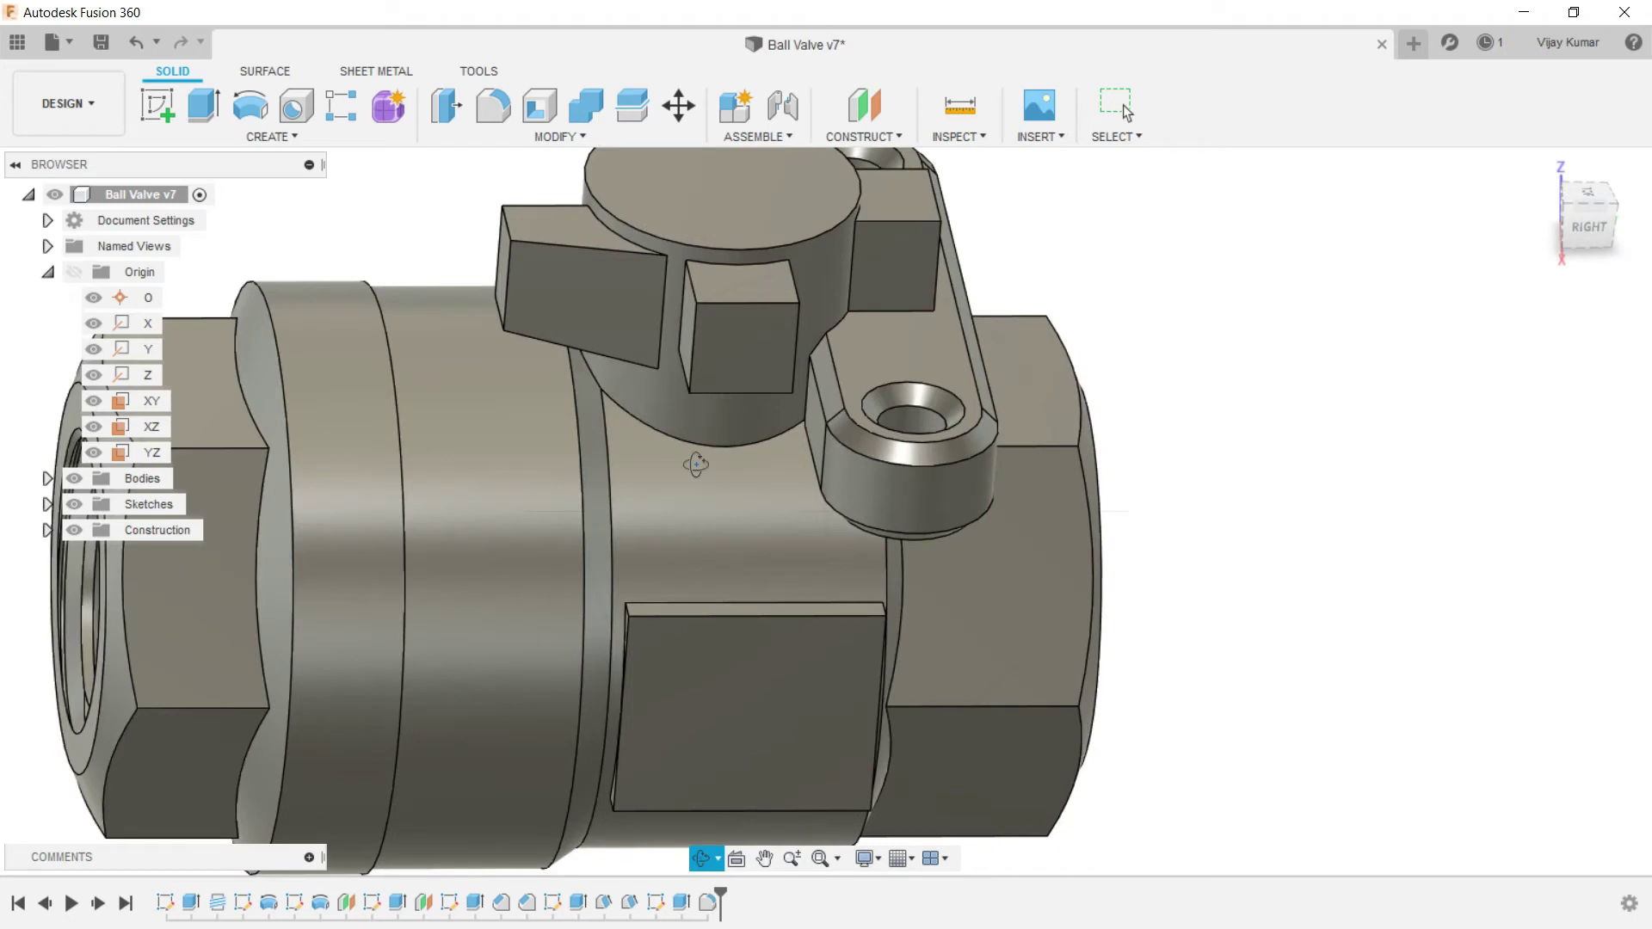
click(493, 106)
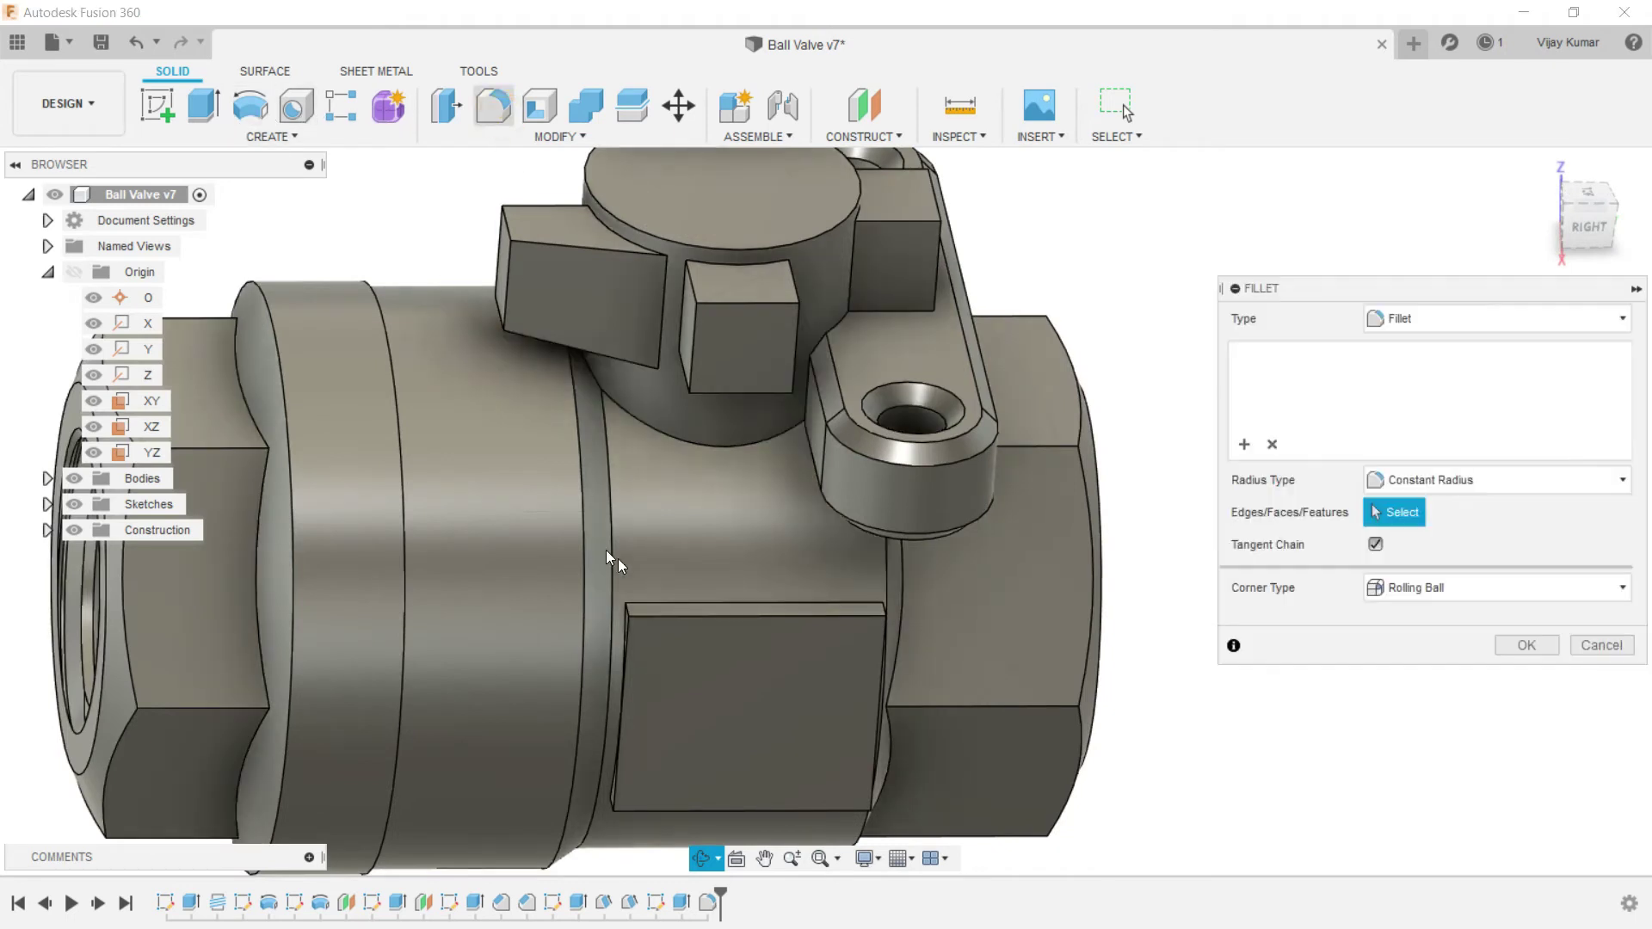
scroll(643, 667, up, 3)
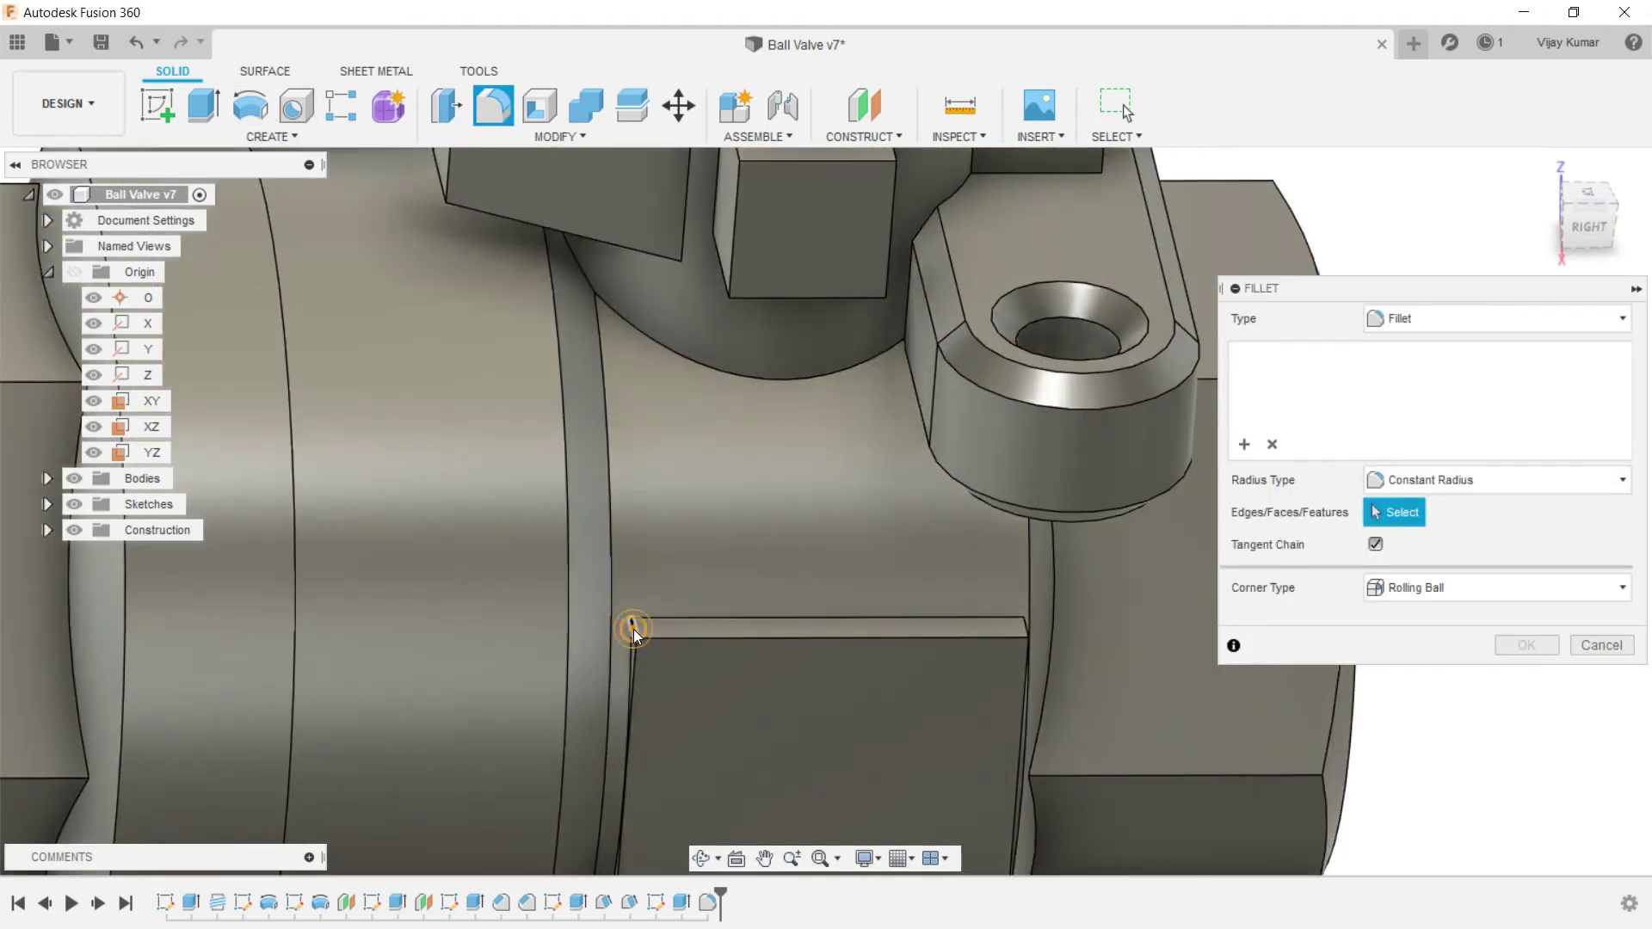
click(633, 628)
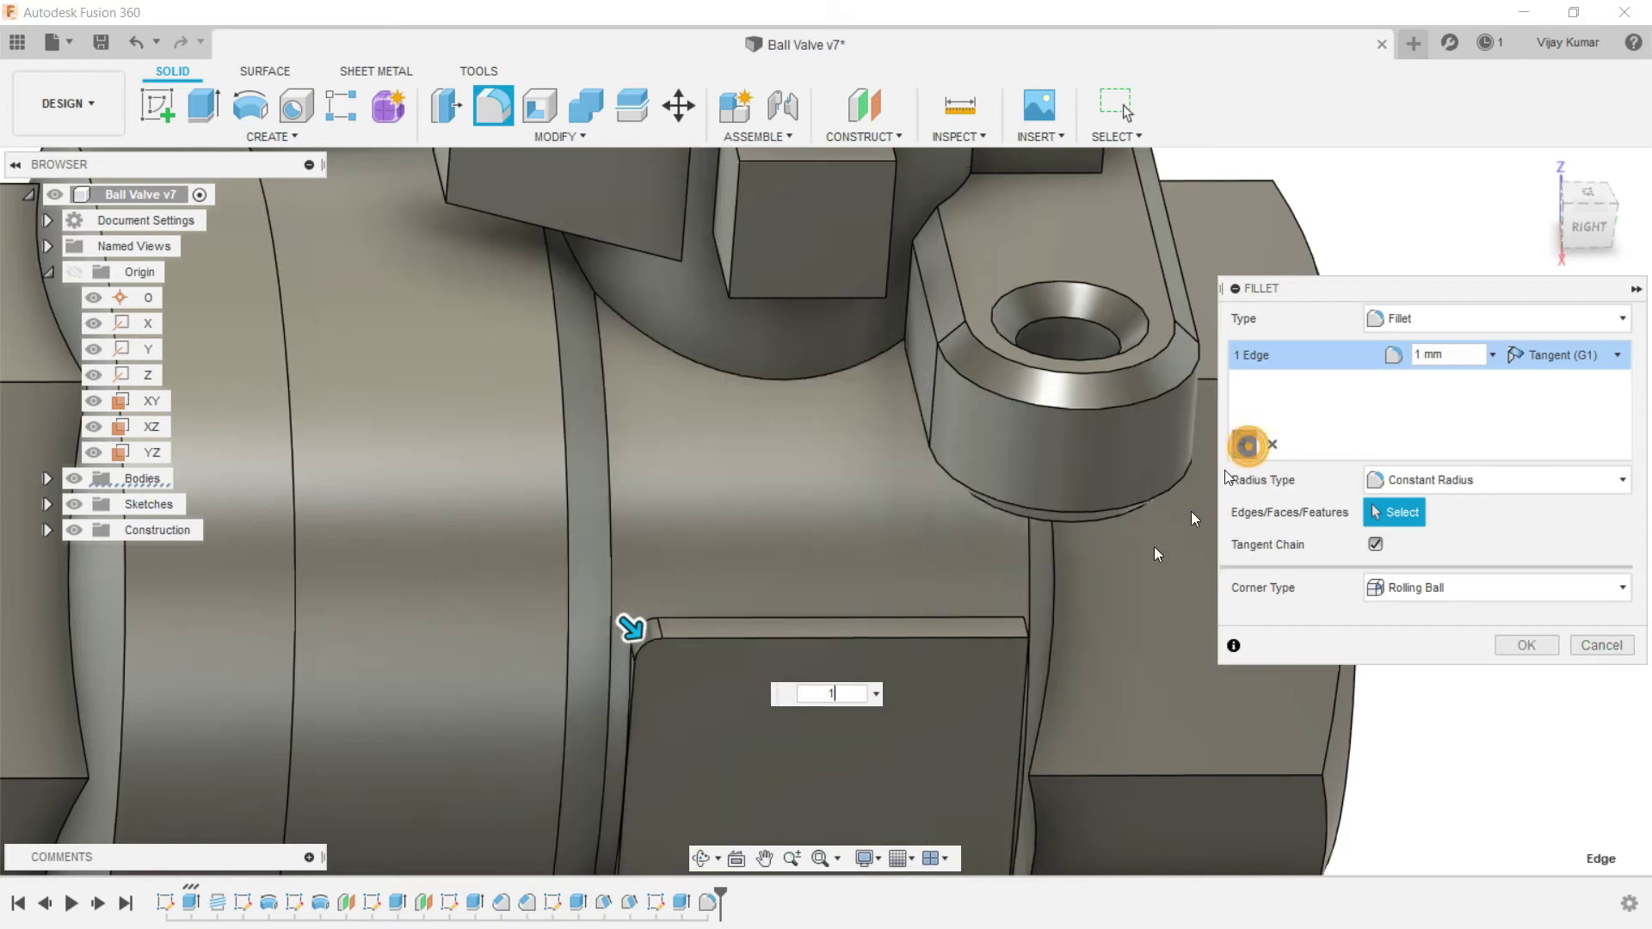
click(1027, 626)
text(1)
Step: Add the two lower corner edges of the right-side pad to the fillet at 1 mm radius and complete it
scroll(779, 546, down, 5)
click(701, 857)
drag(813, 679, 782, 486)
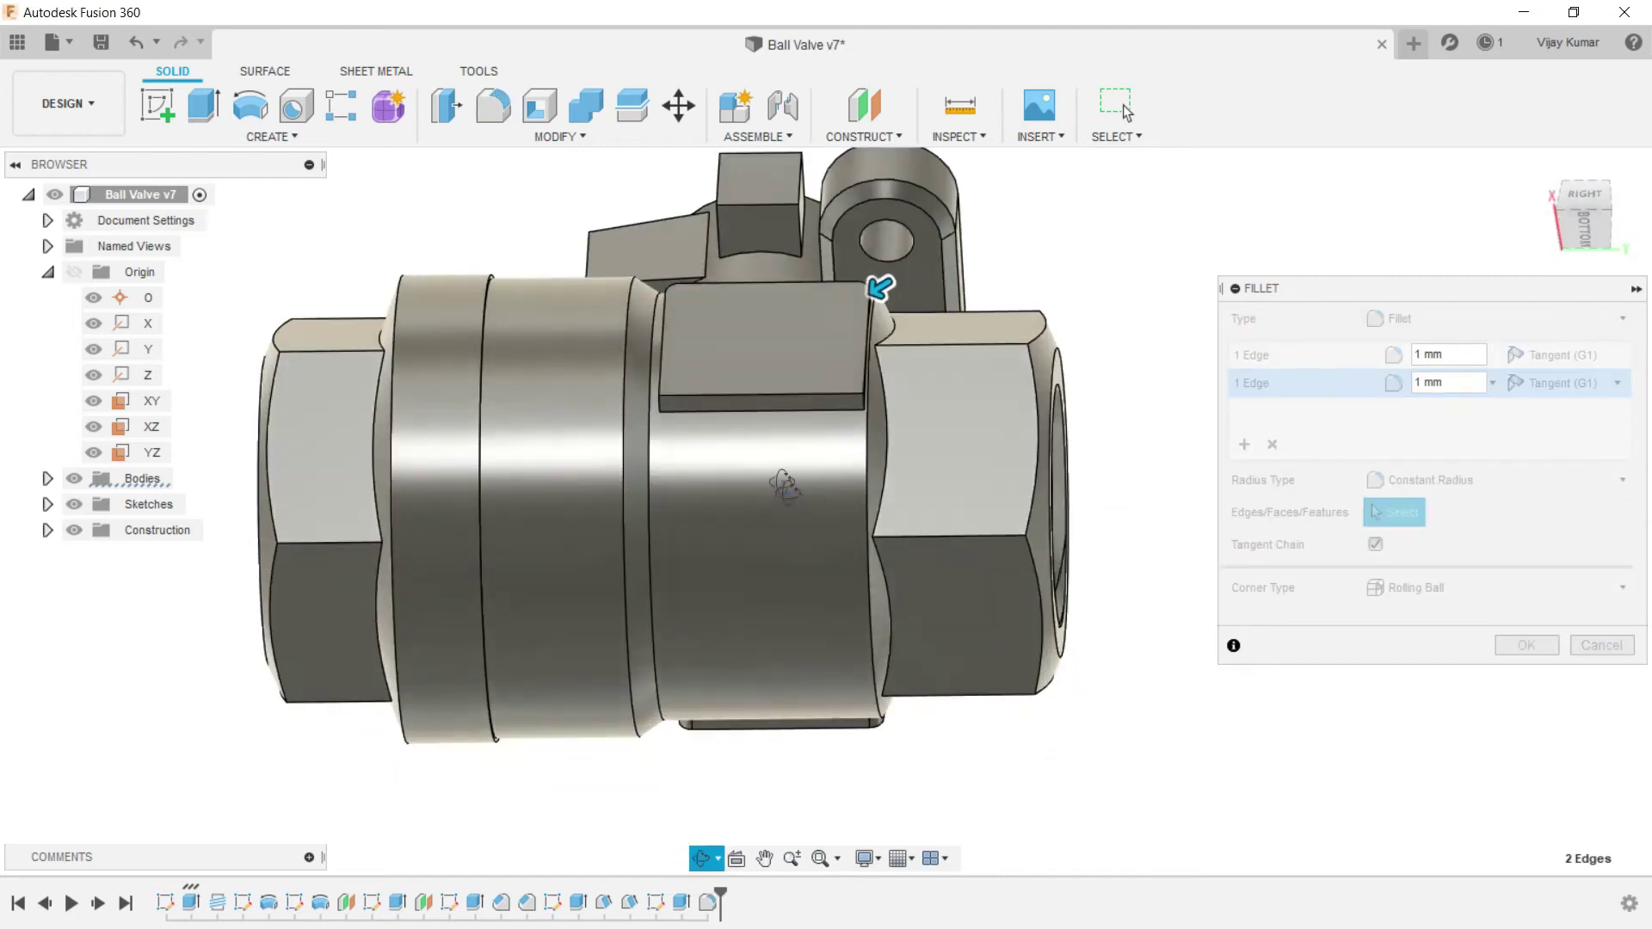
scroll(783, 486, up, 5)
right_click(477, 222)
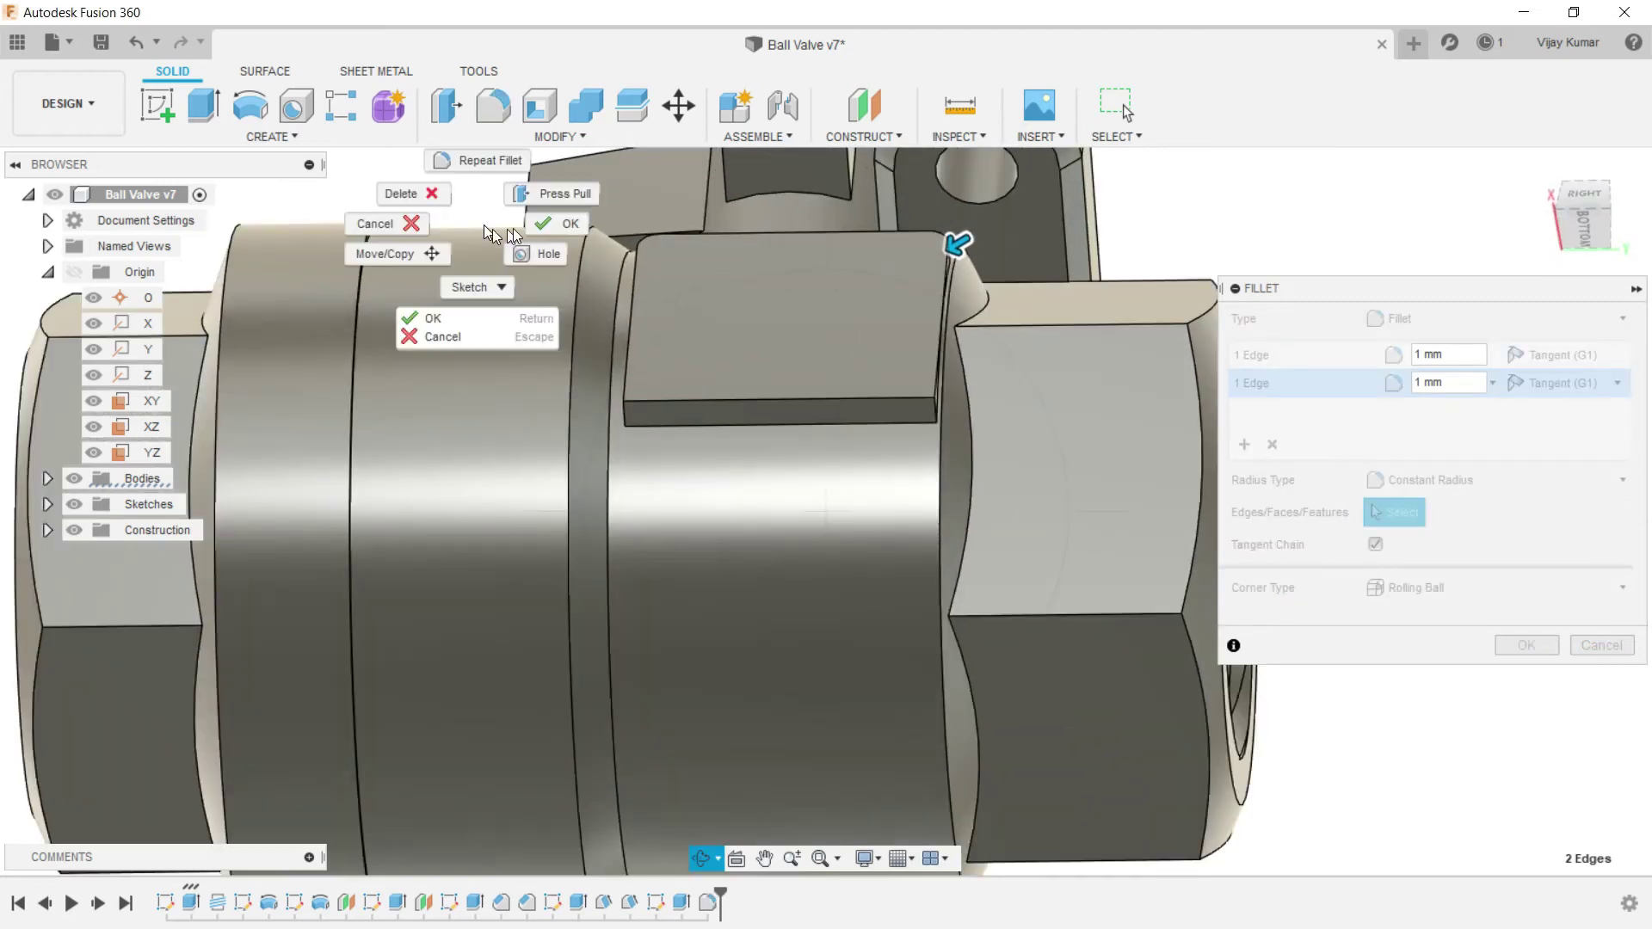
click(544, 222)
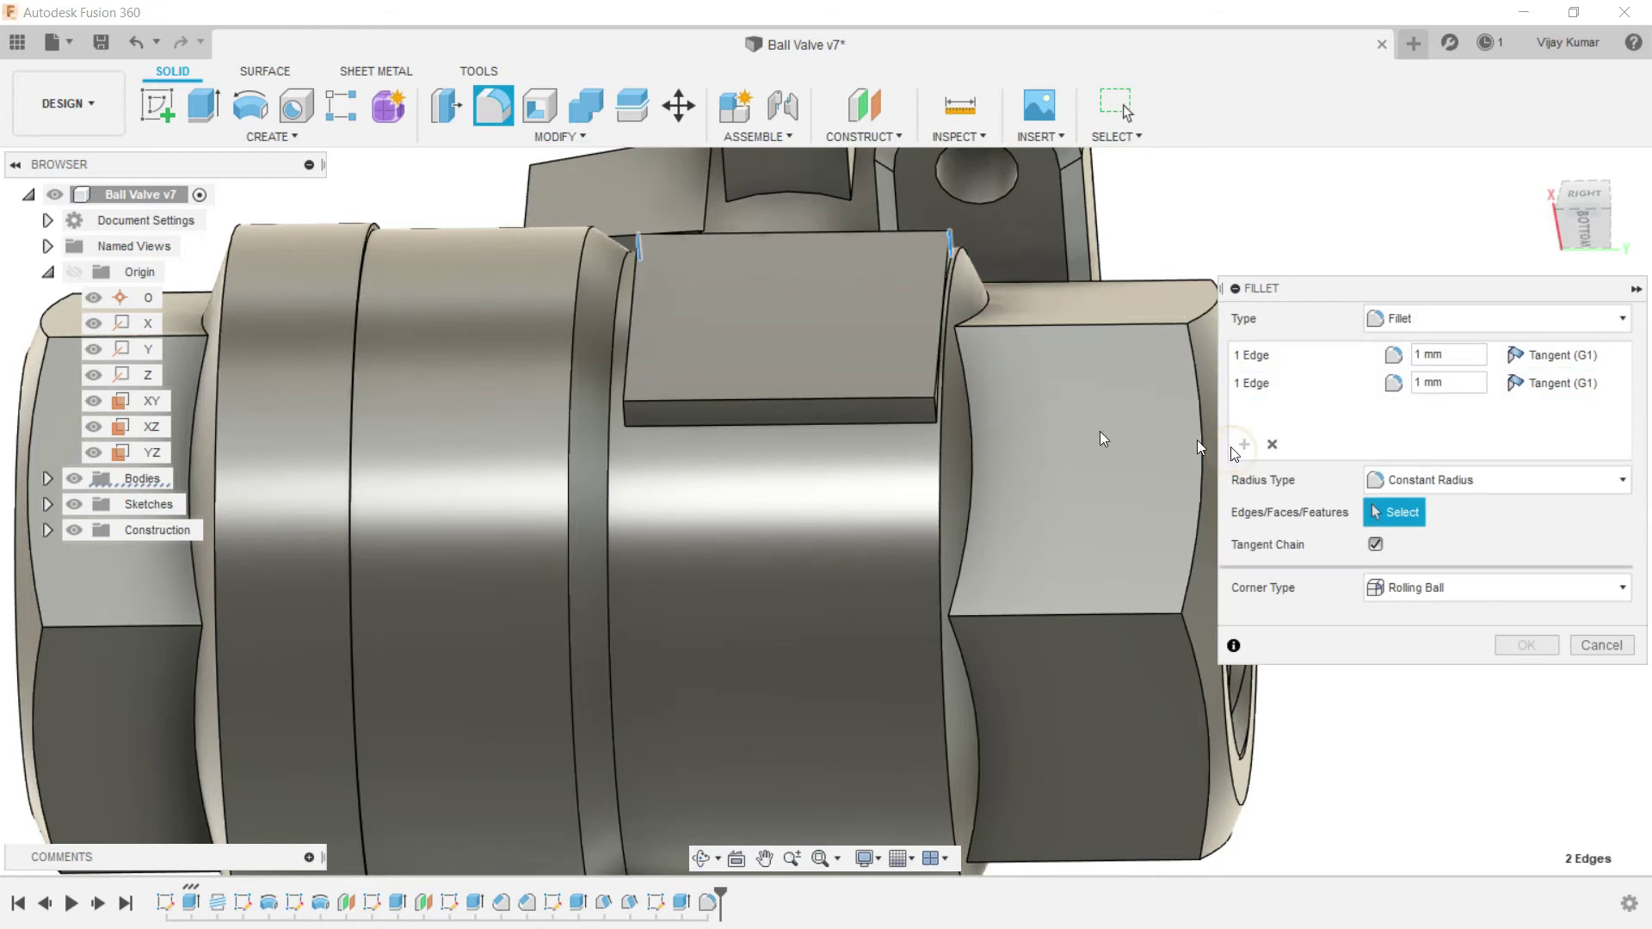
scroll(928, 399, up, 3)
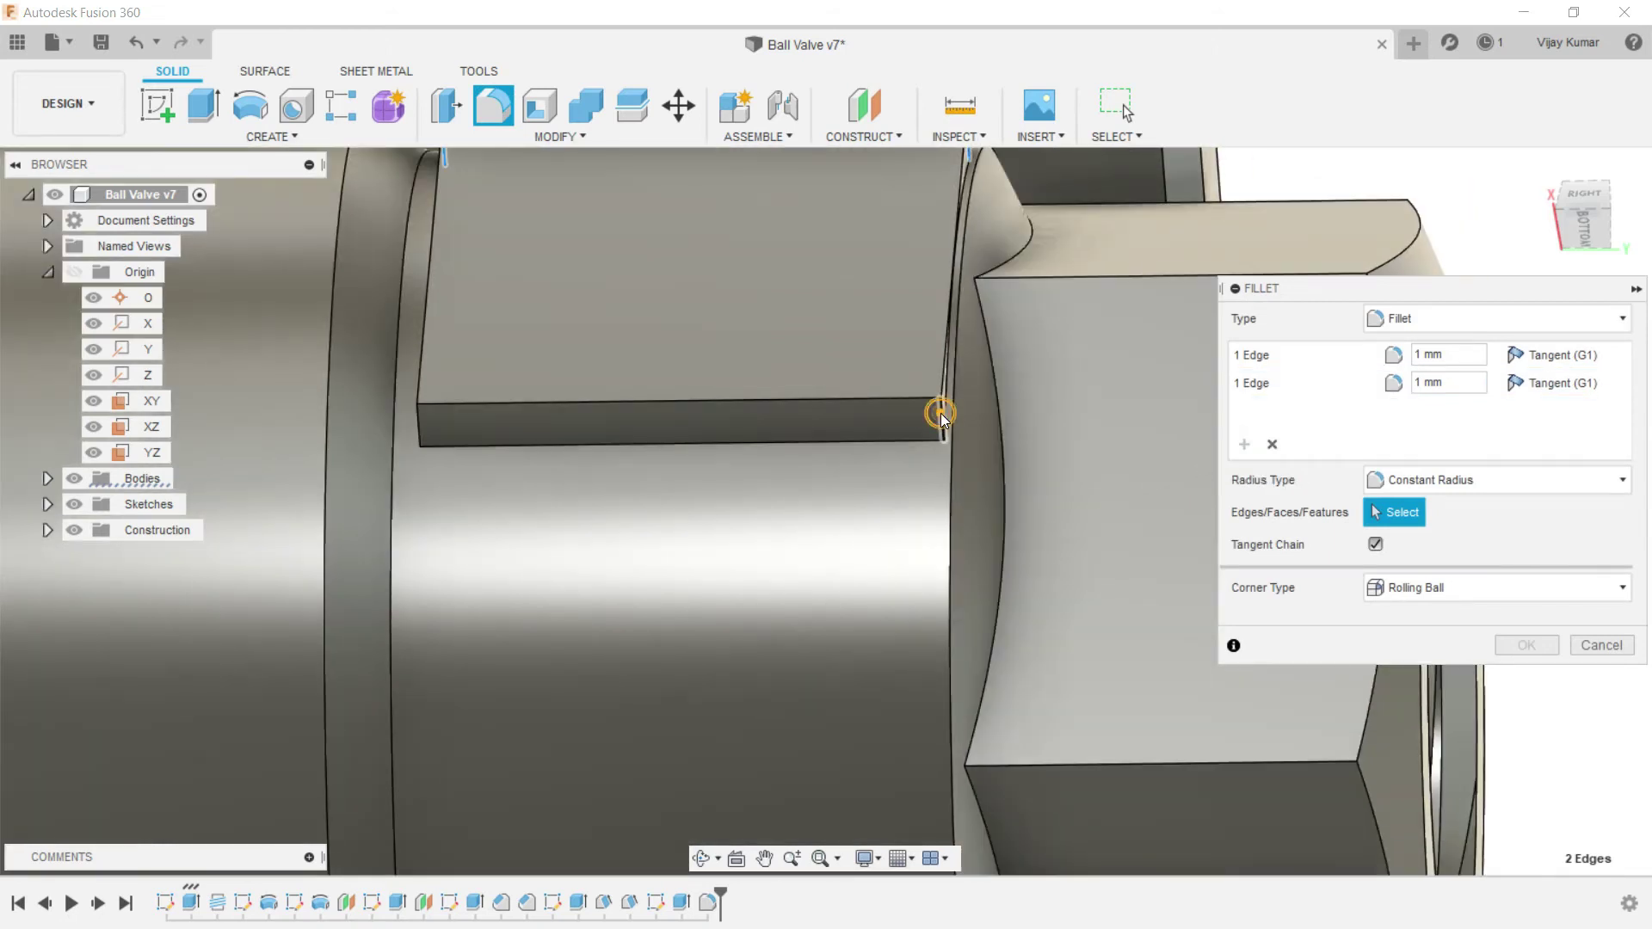
click(941, 413)
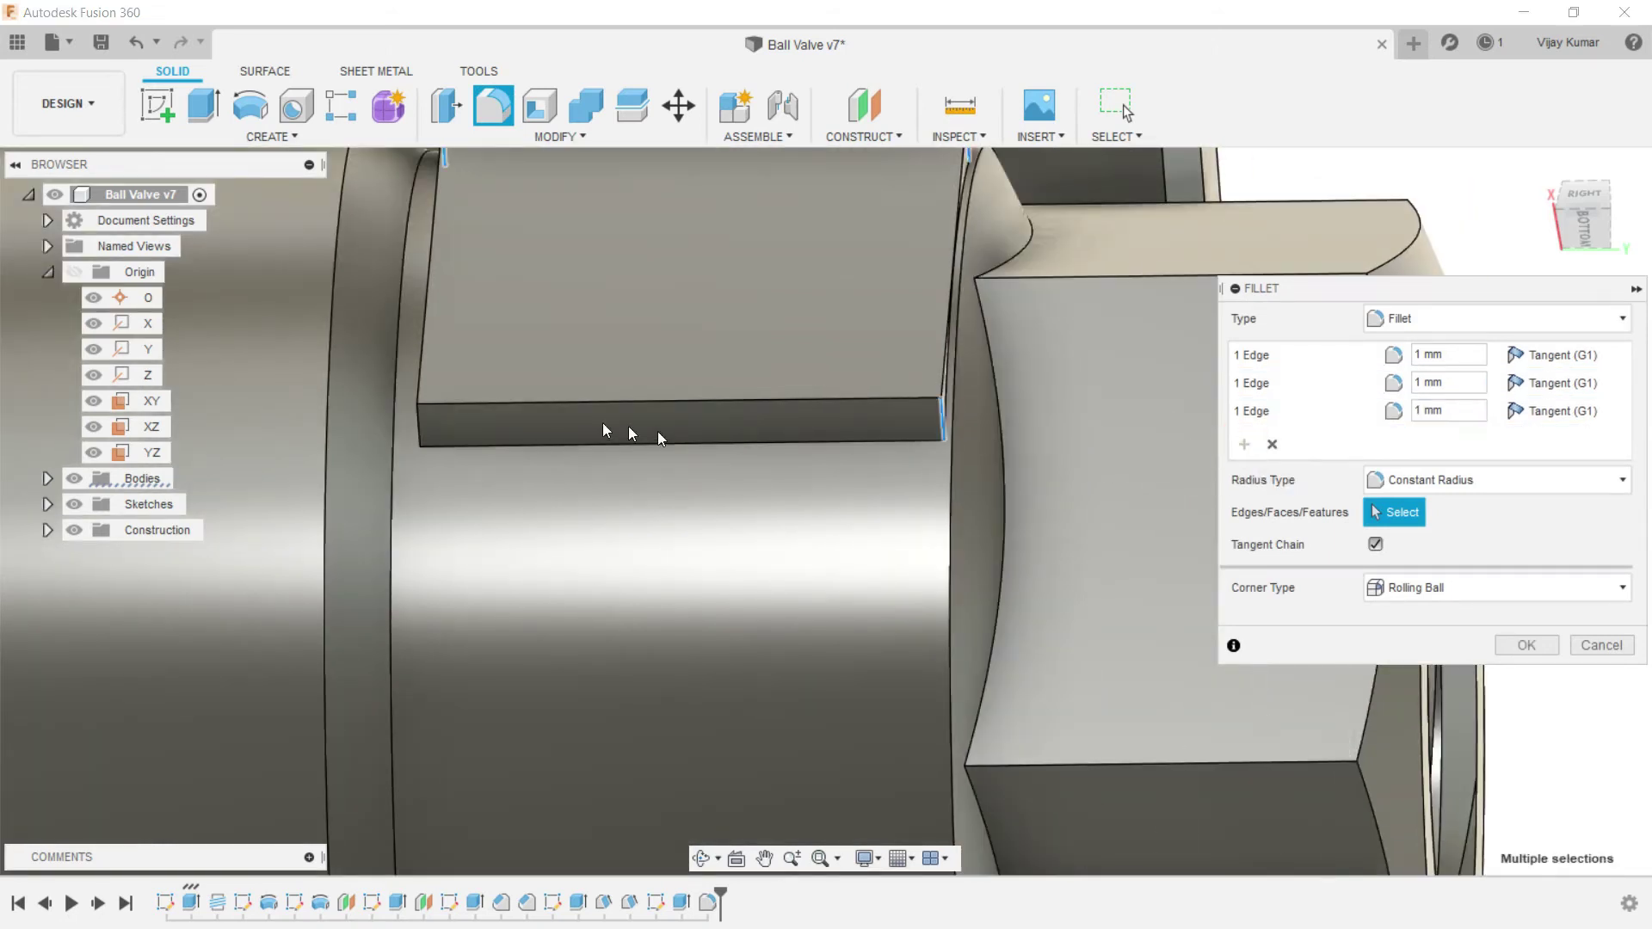
click(421, 421)
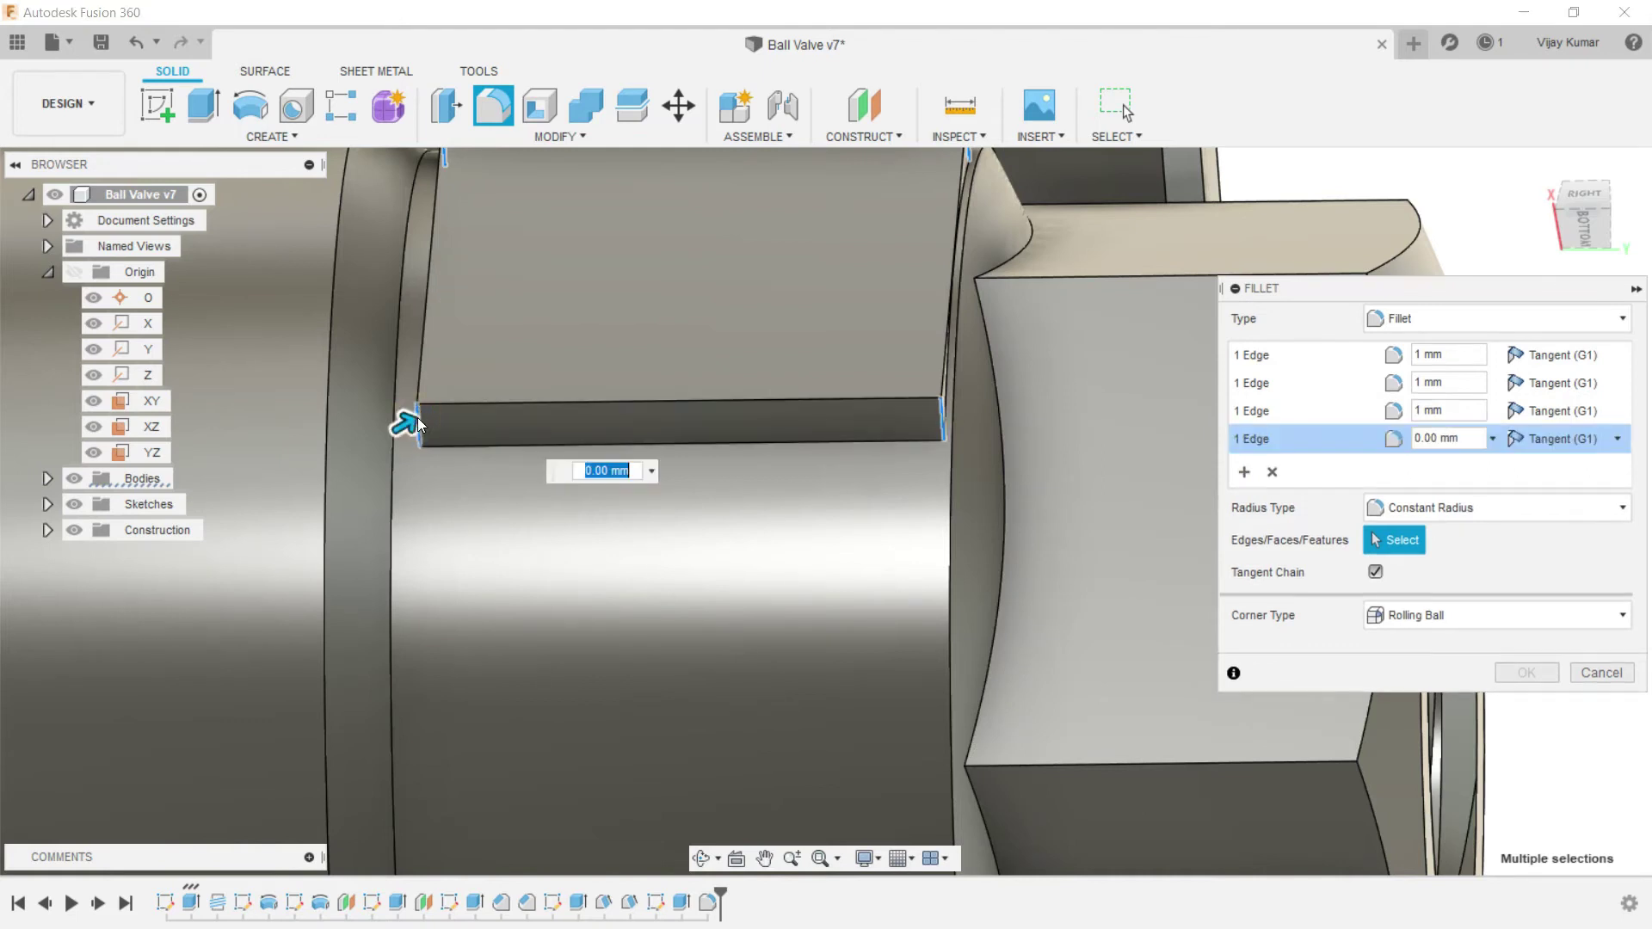
text(1)
click(1526, 672)
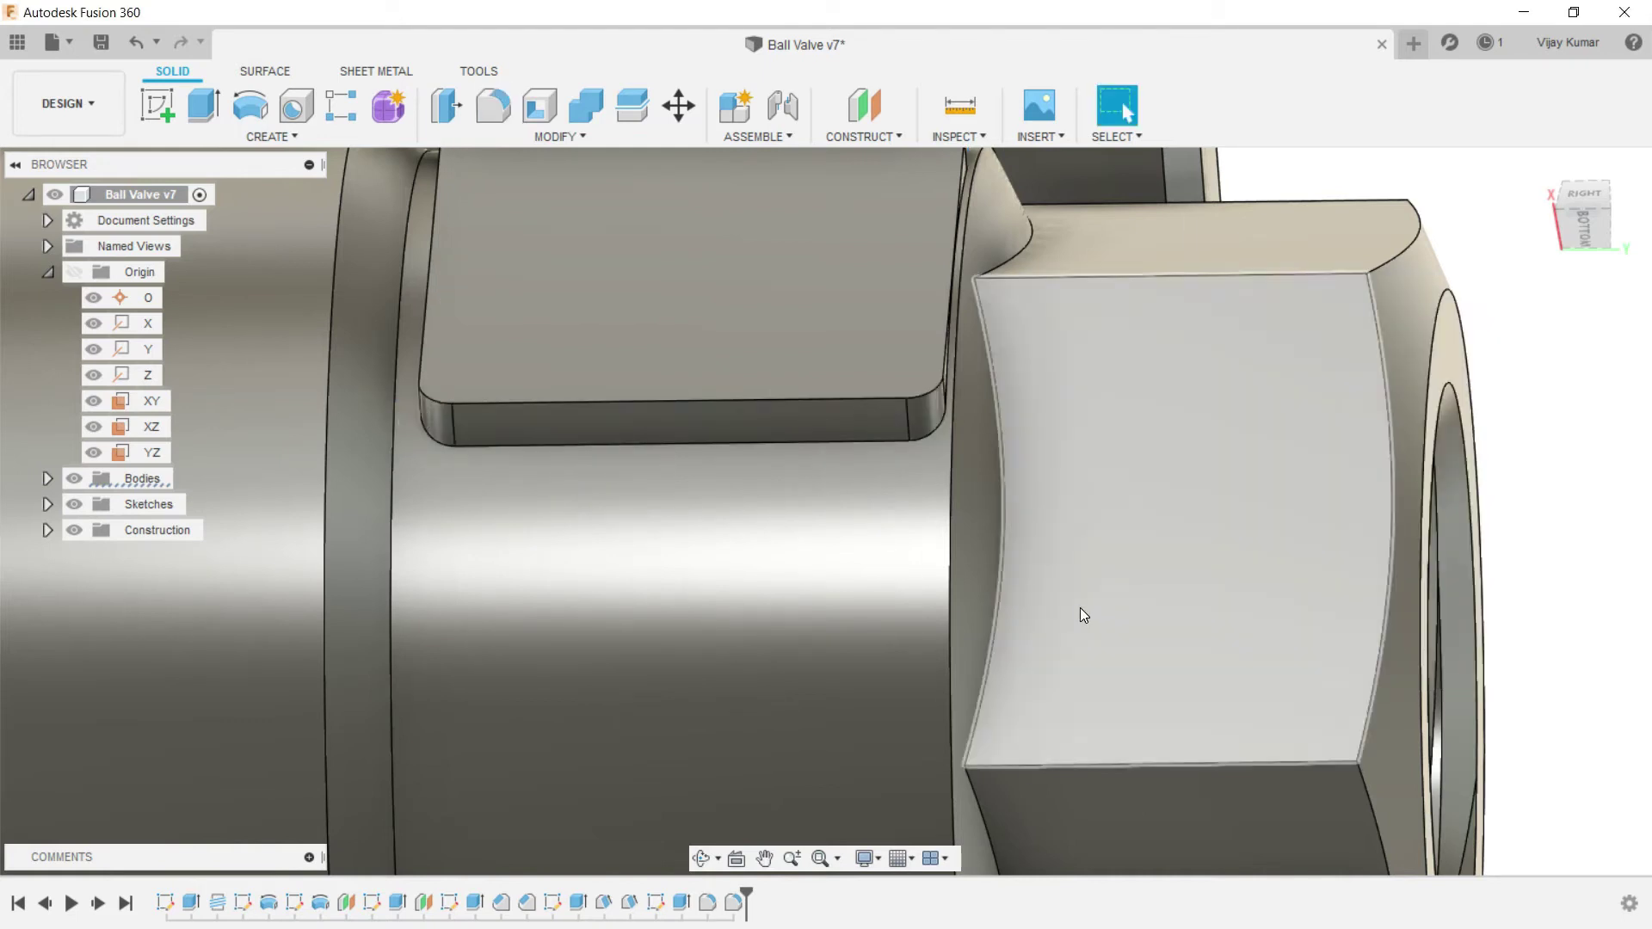
scroll(1081, 607, down, 5)
scroll(967, 630, down, 3)
click(697, 859)
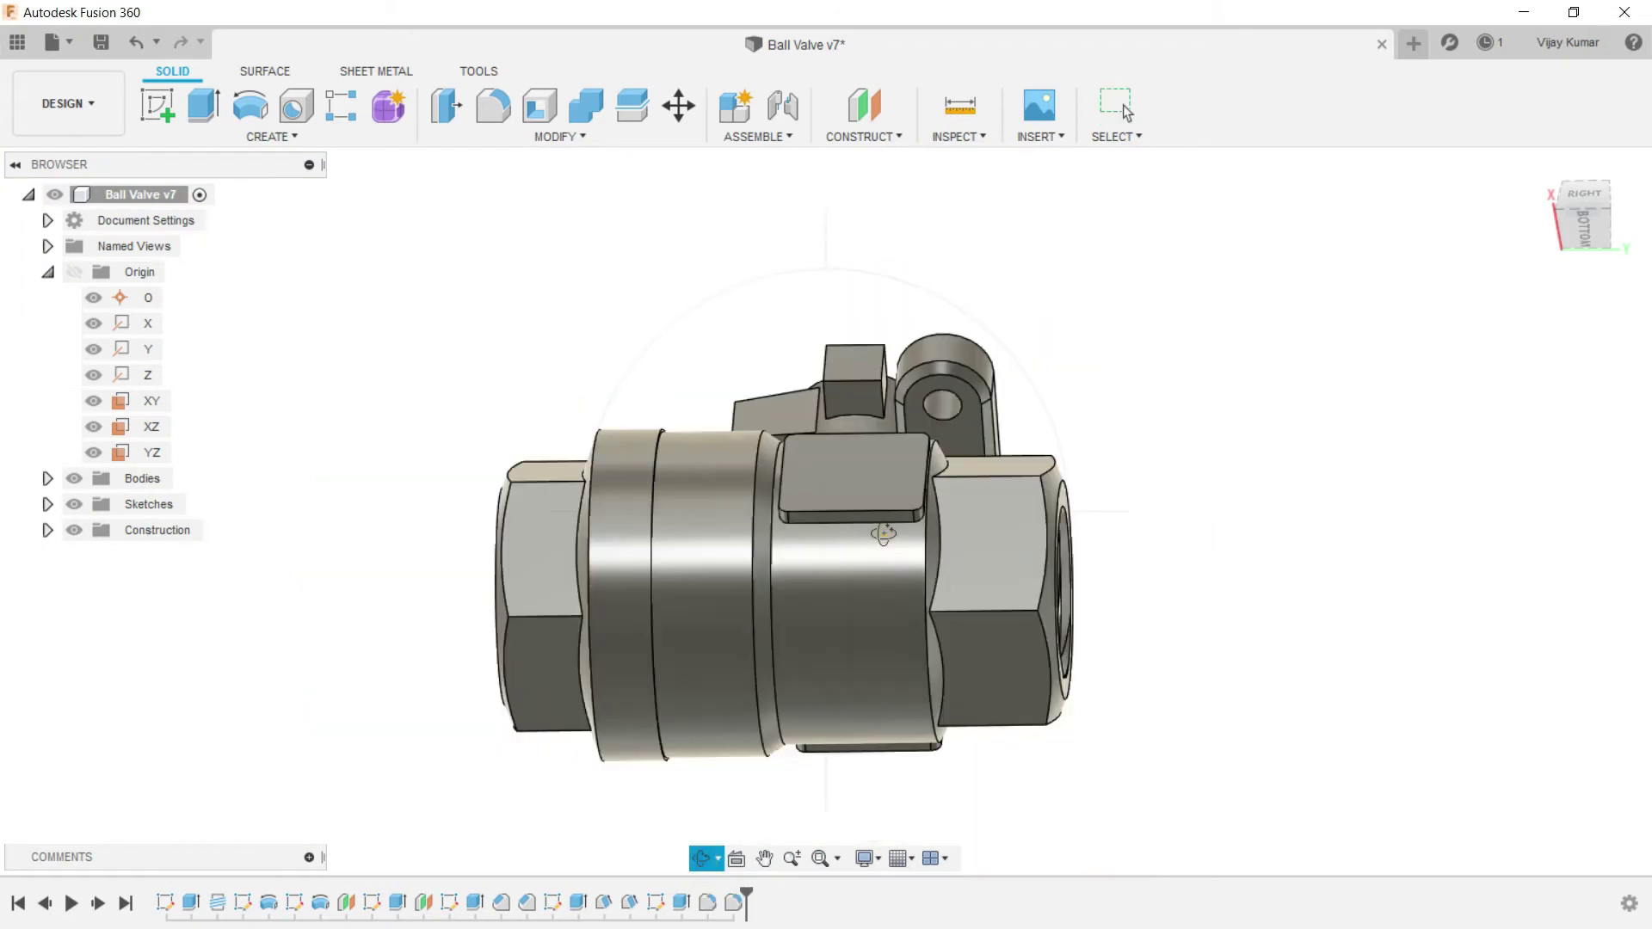
drag(860, 538, 815, 594)
drag(784, 682, 597, 642)
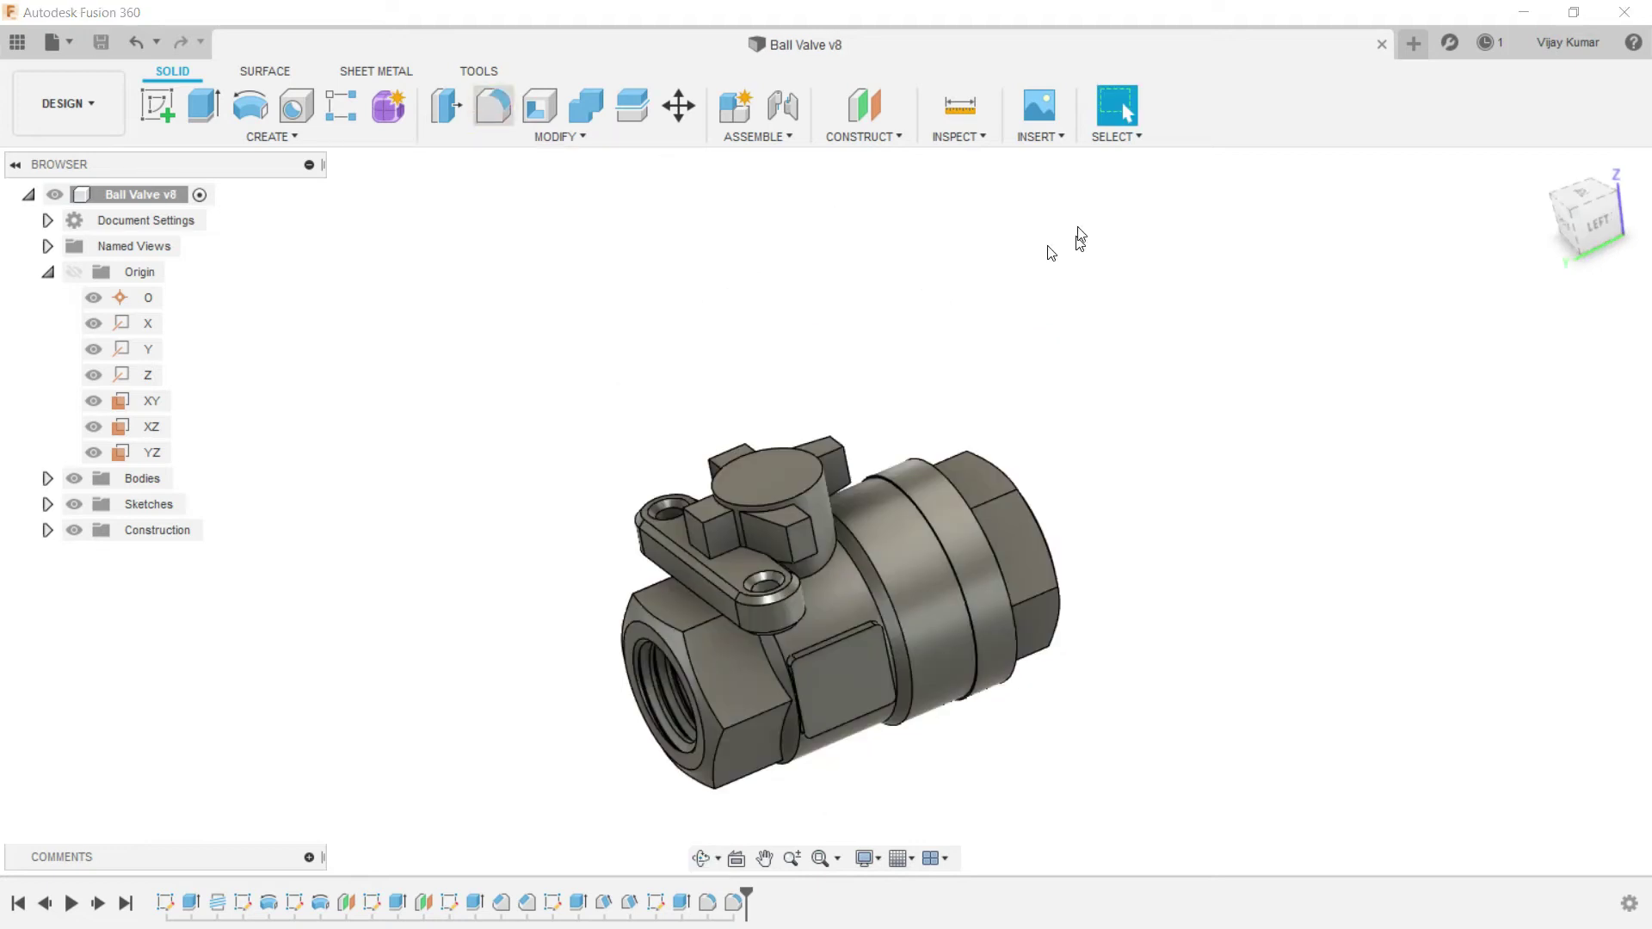
Step: Start a fillet on the top faces of all four stem lugs and the outer end faces of the two lugs nearest the mounting flange
click(493, 106)
scroll(763, 550, up, 5)
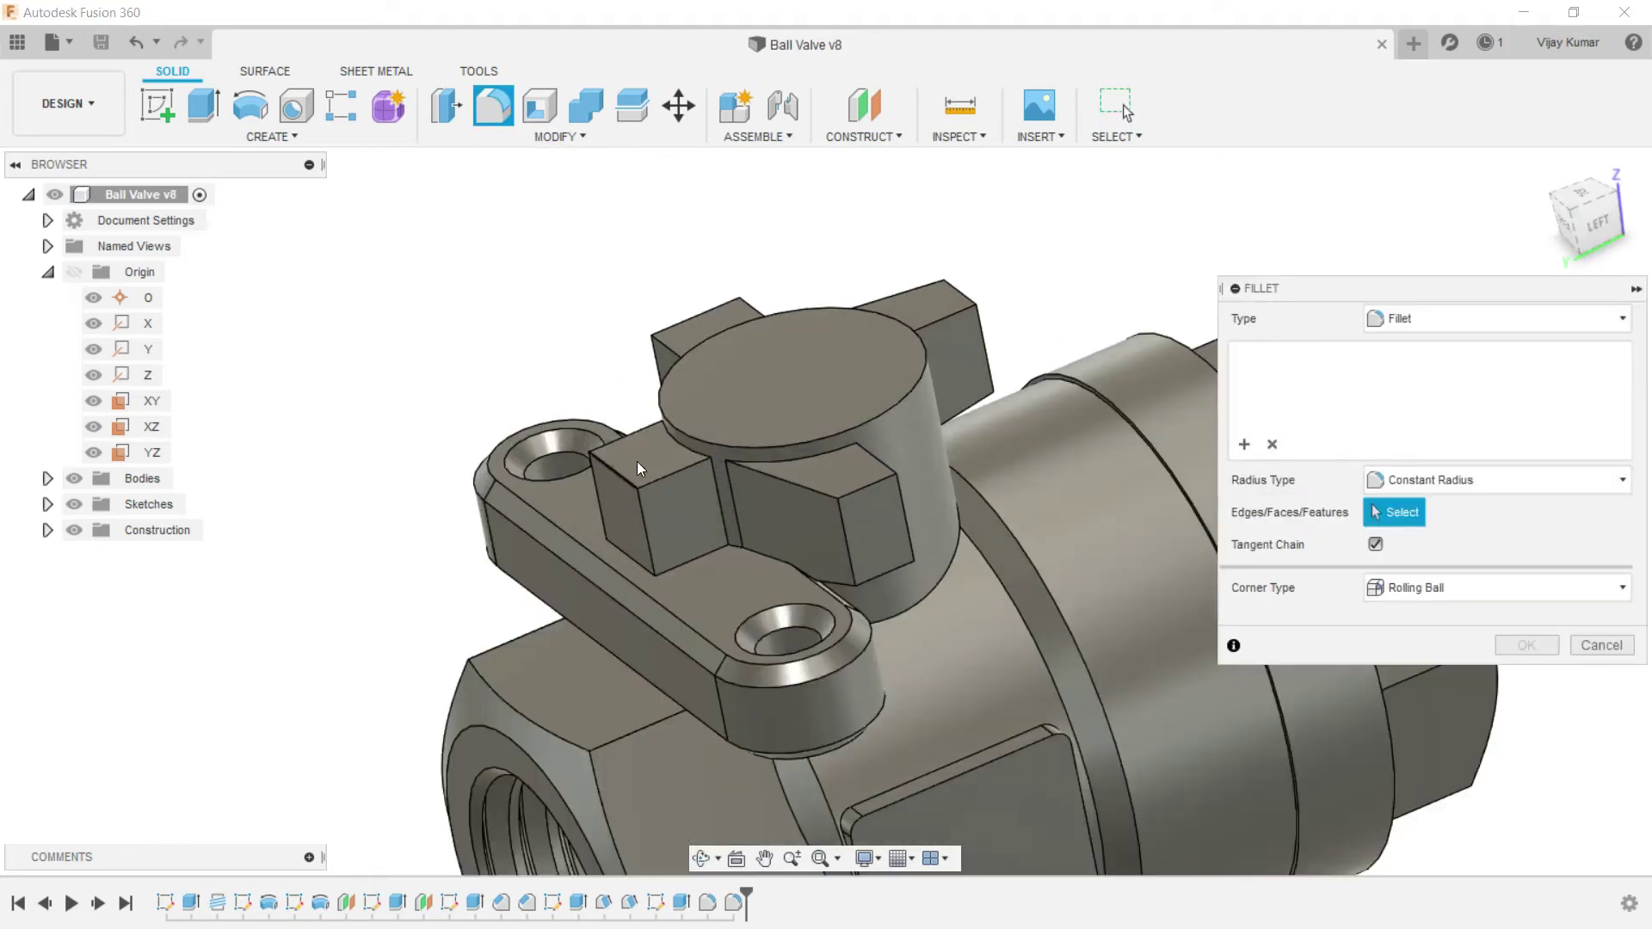
click(715, 459)
click(751, 315)
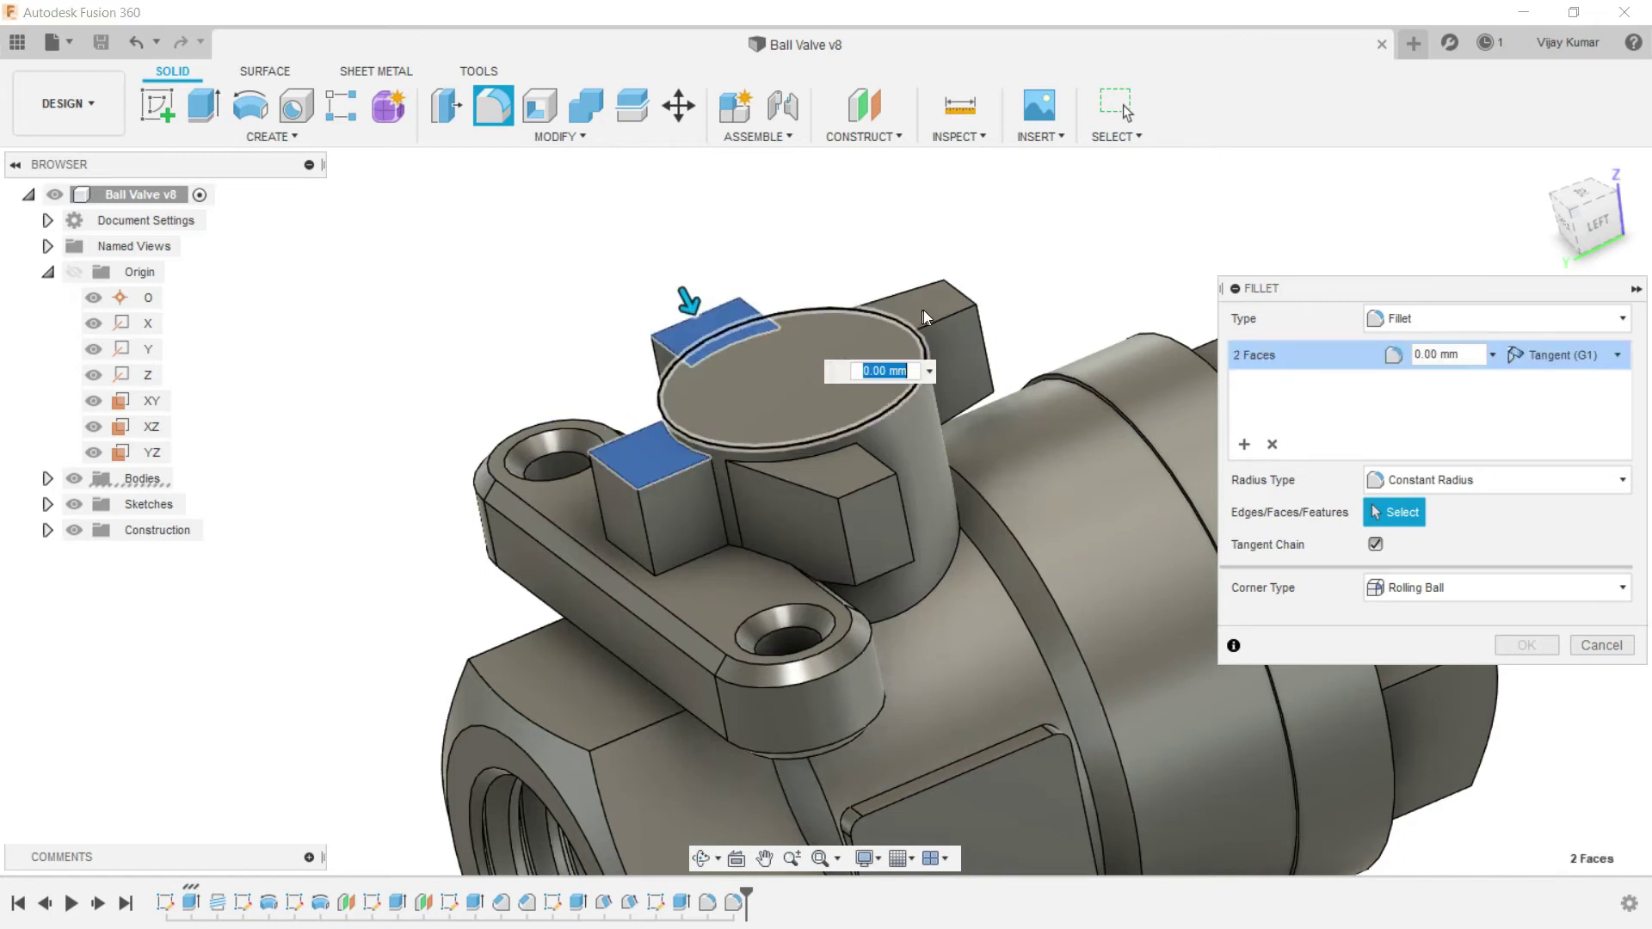
click(925, 307)
click(850, 478)
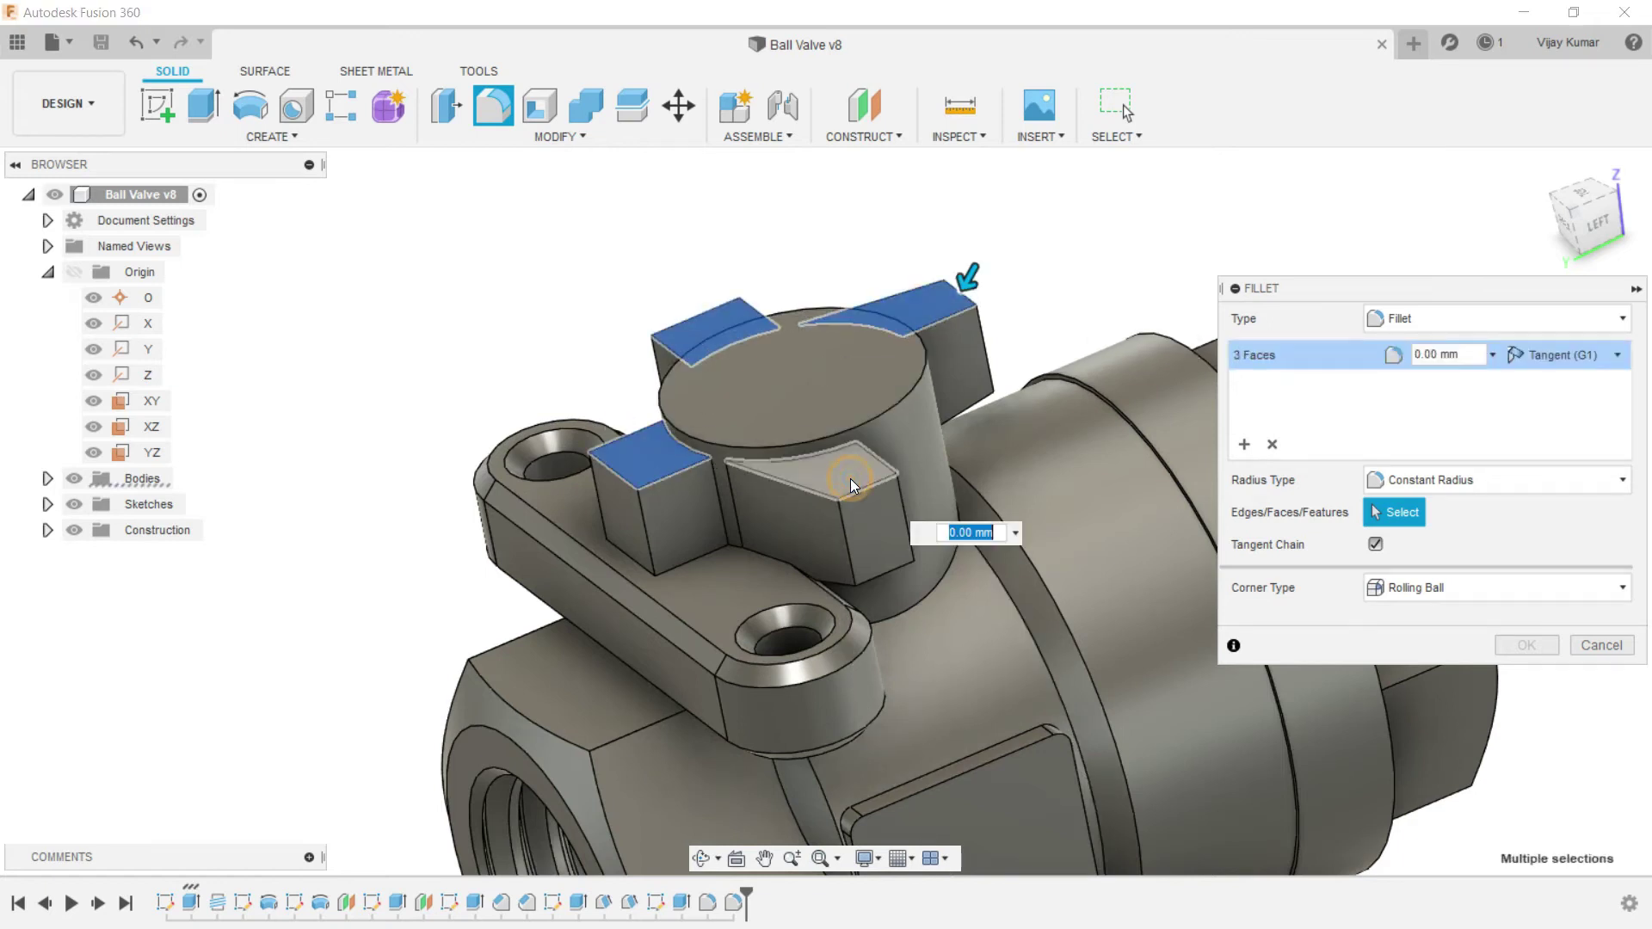
click(879, 516)
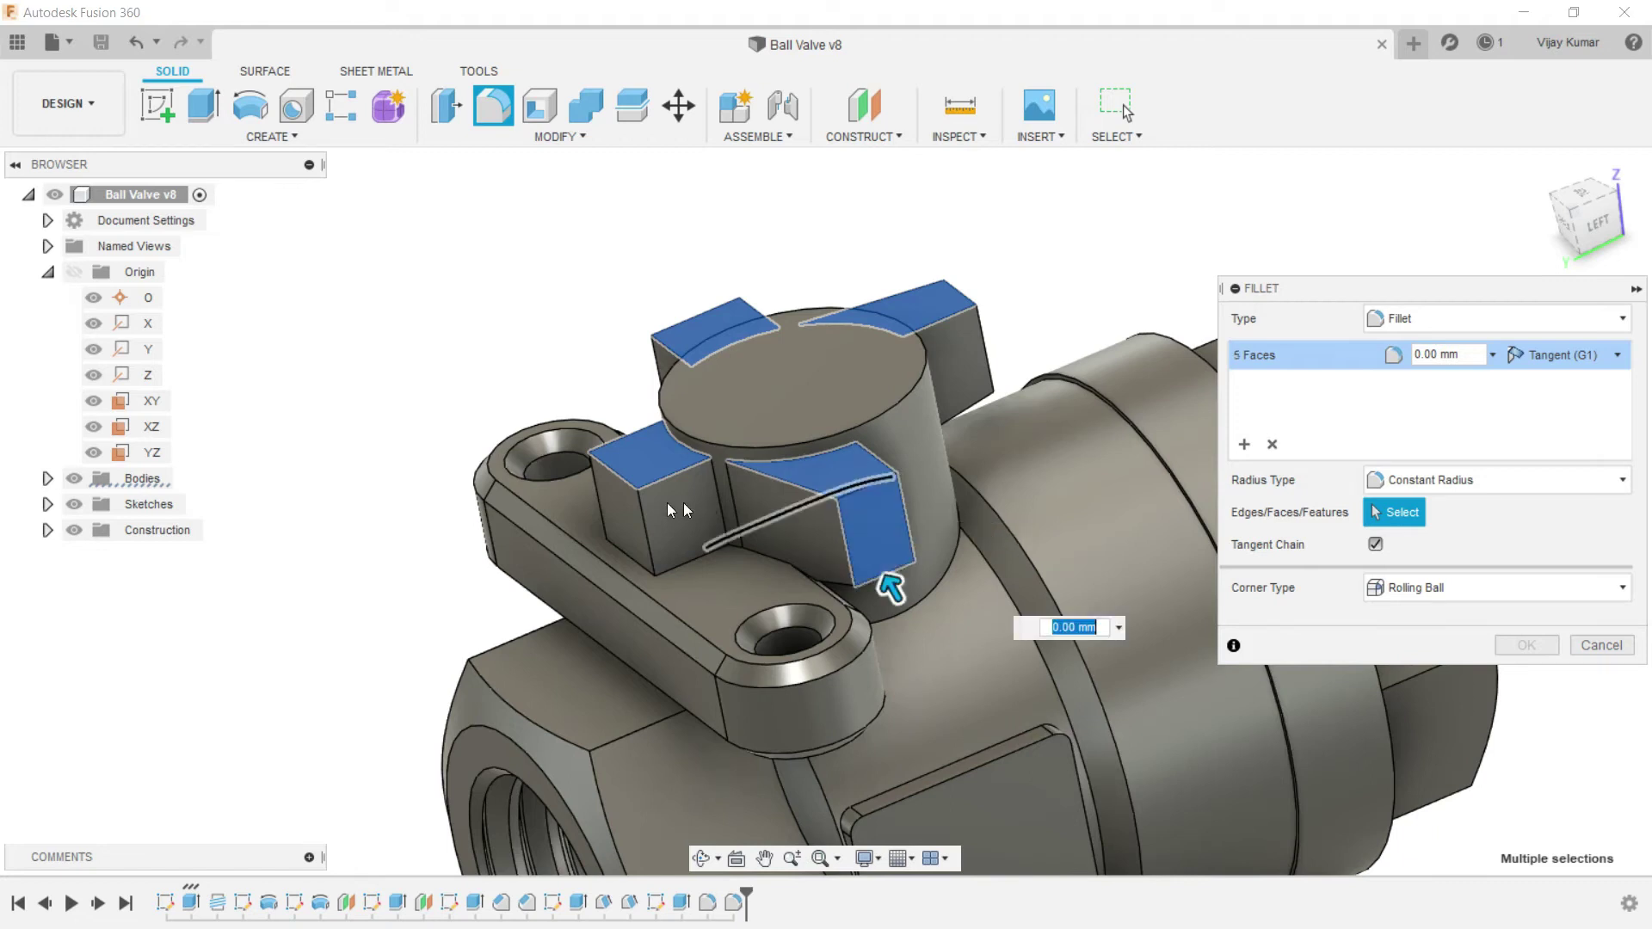
click(622, 513)
Step: Add the outer end faces of the other two stem lugs to the fillet and complete it with a 0.5 mm radius
click(709, 854)
drag(783, 667, 432, 361)
right_click(431, 361)
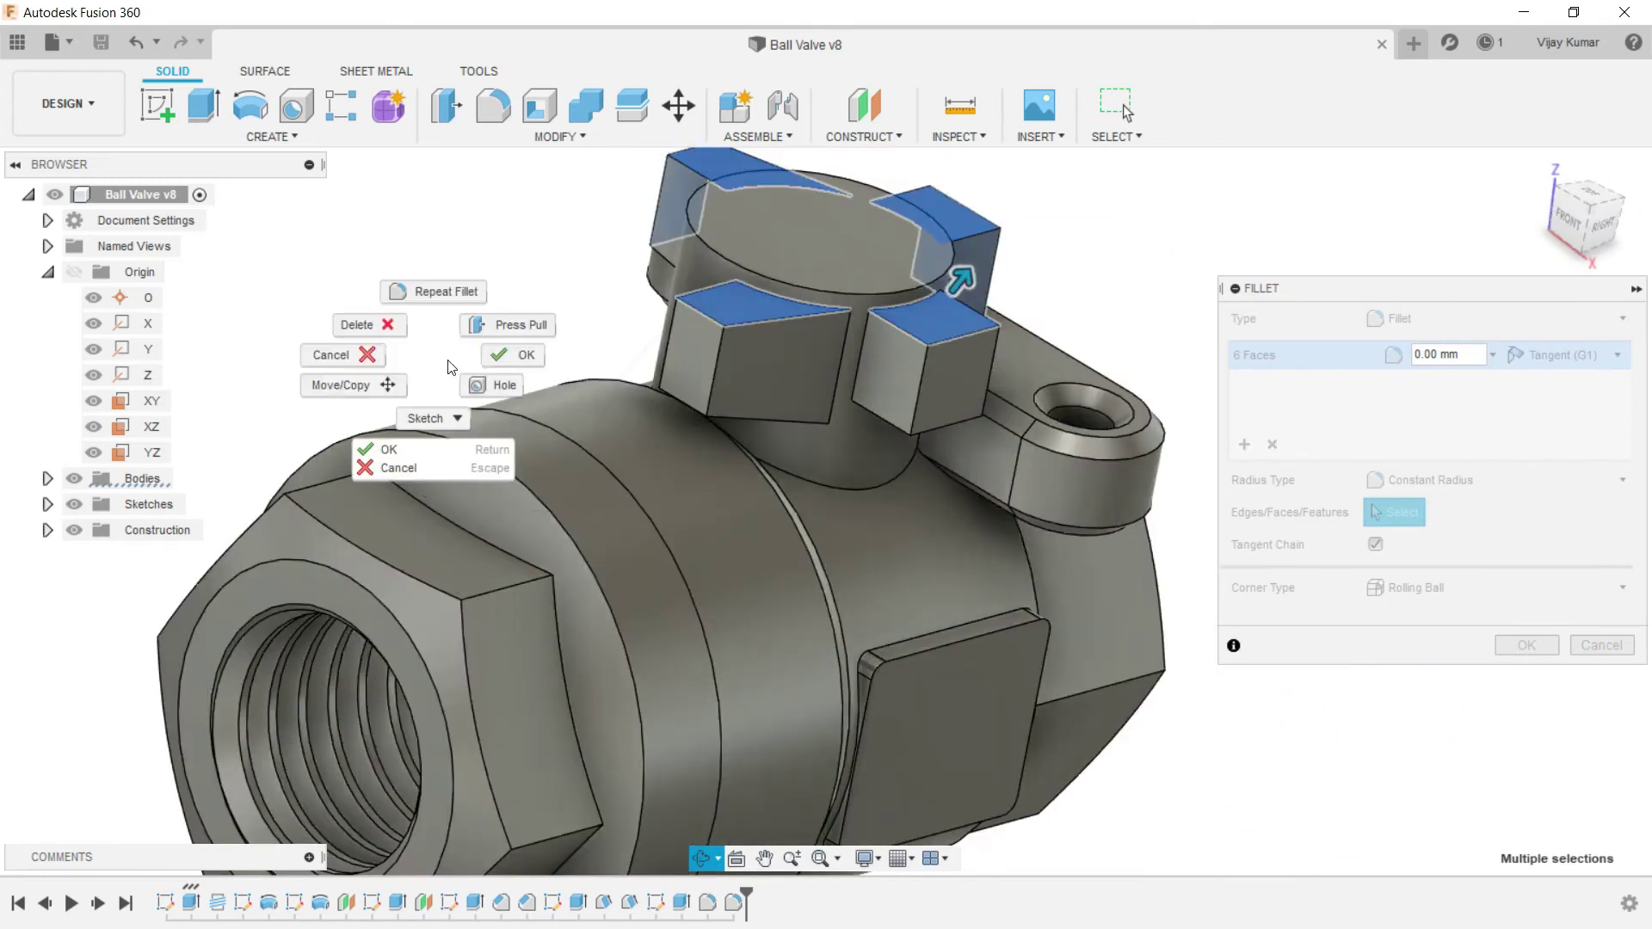
click(499, 357)
scroll(689, 387, up, 5)
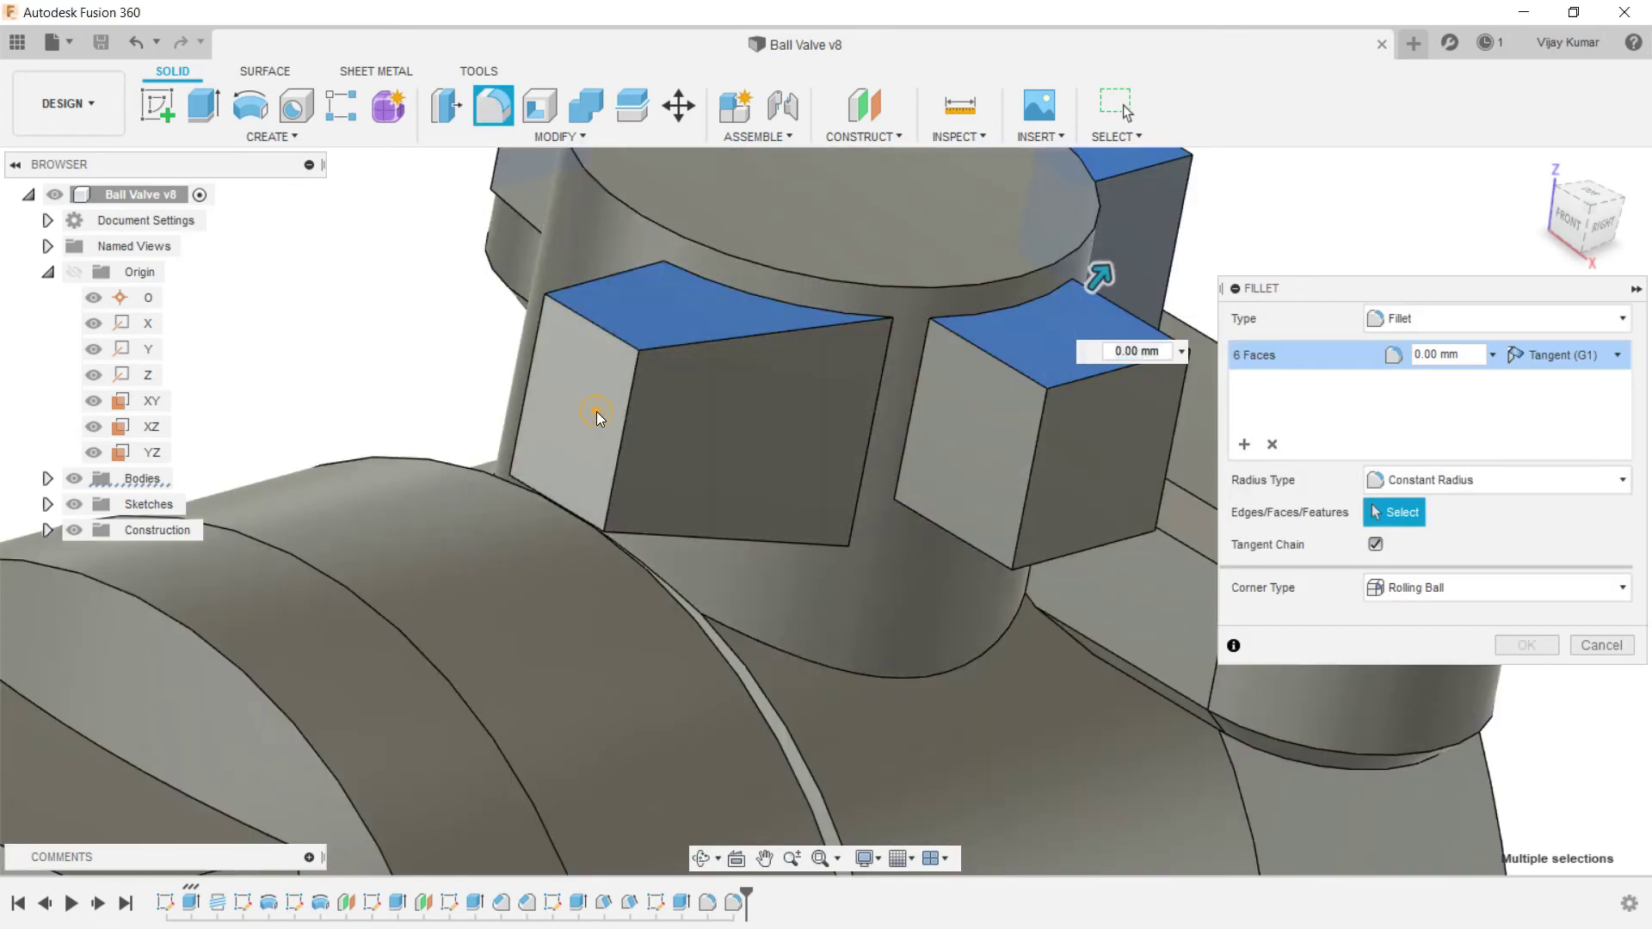
click(598, 415)
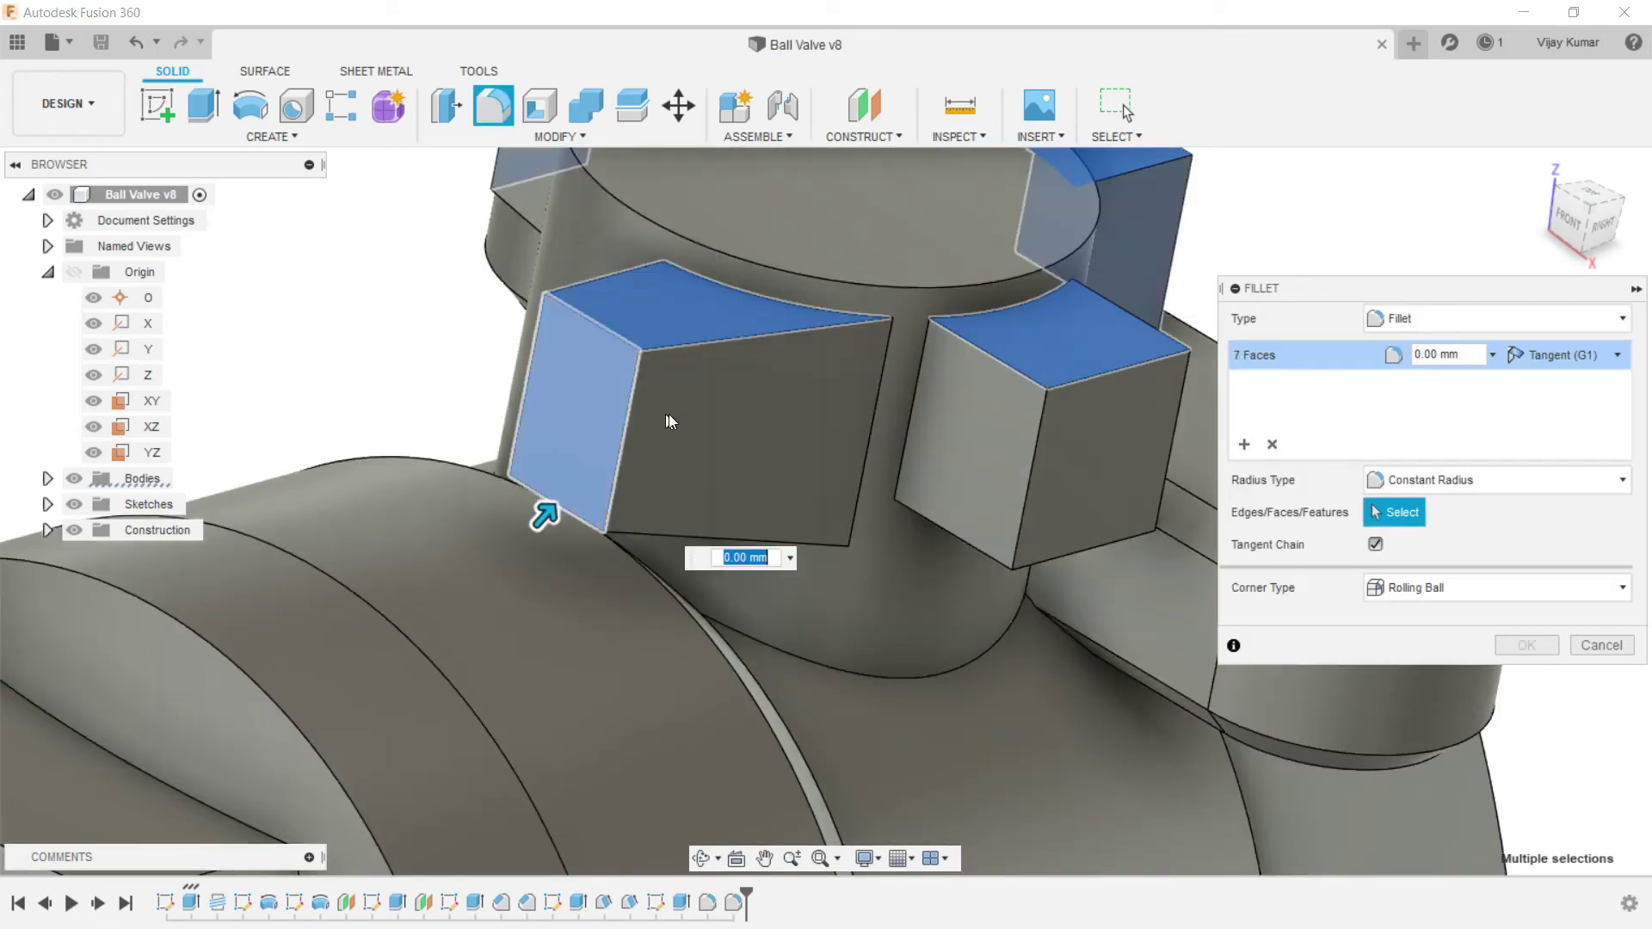
click(1111, 419)
text(0.)
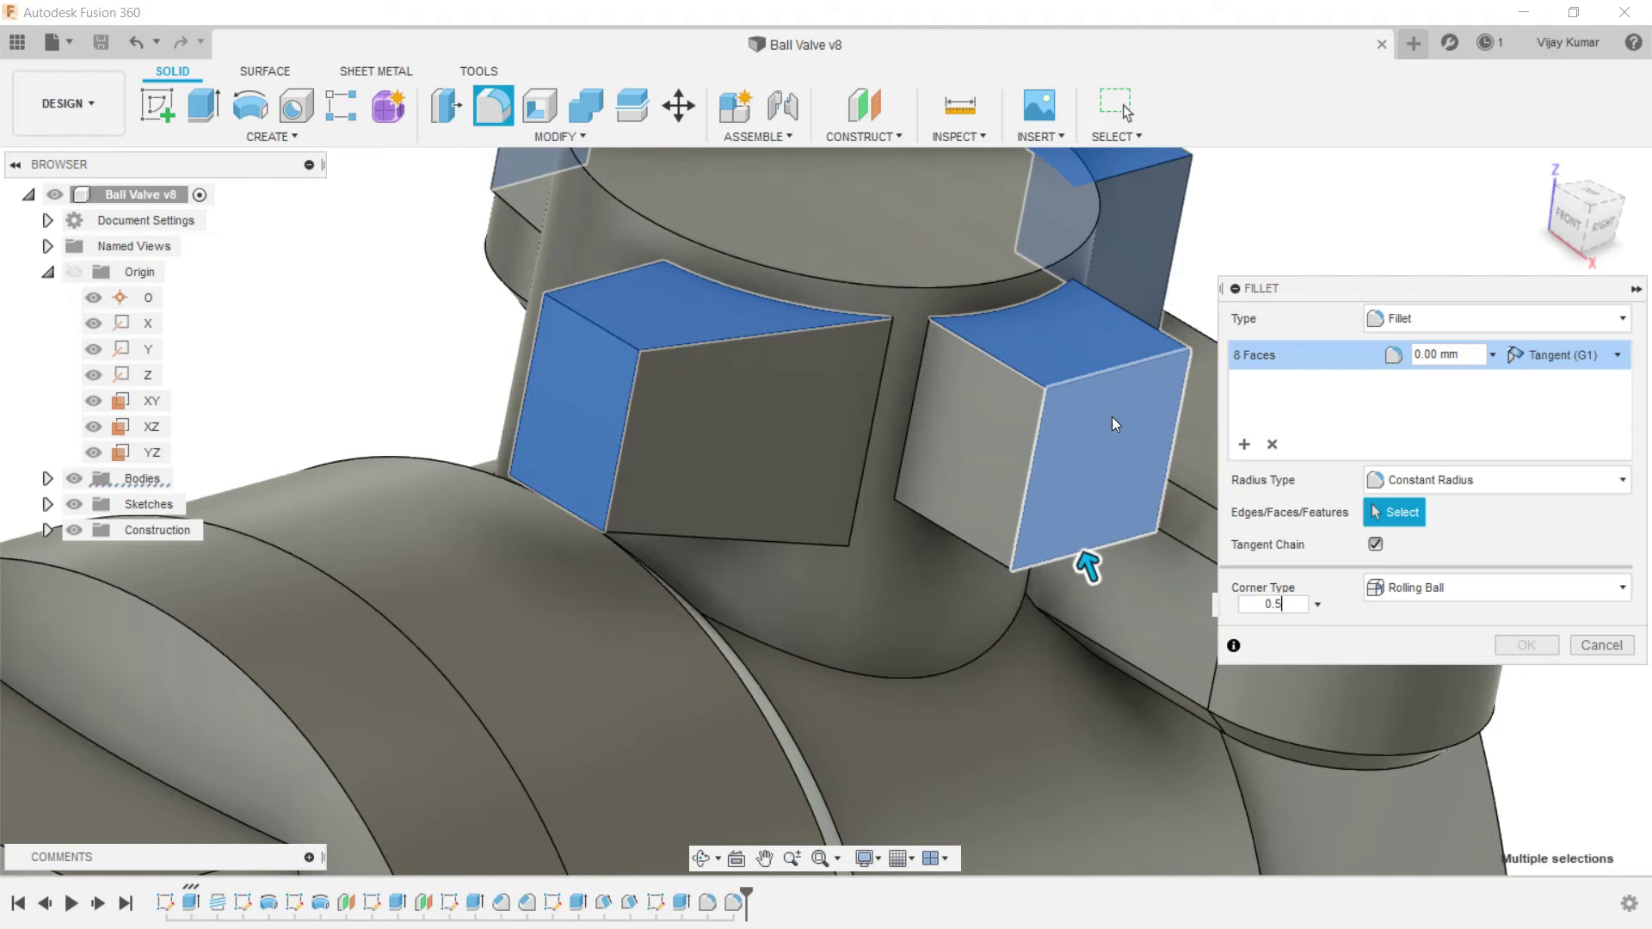
text(5)
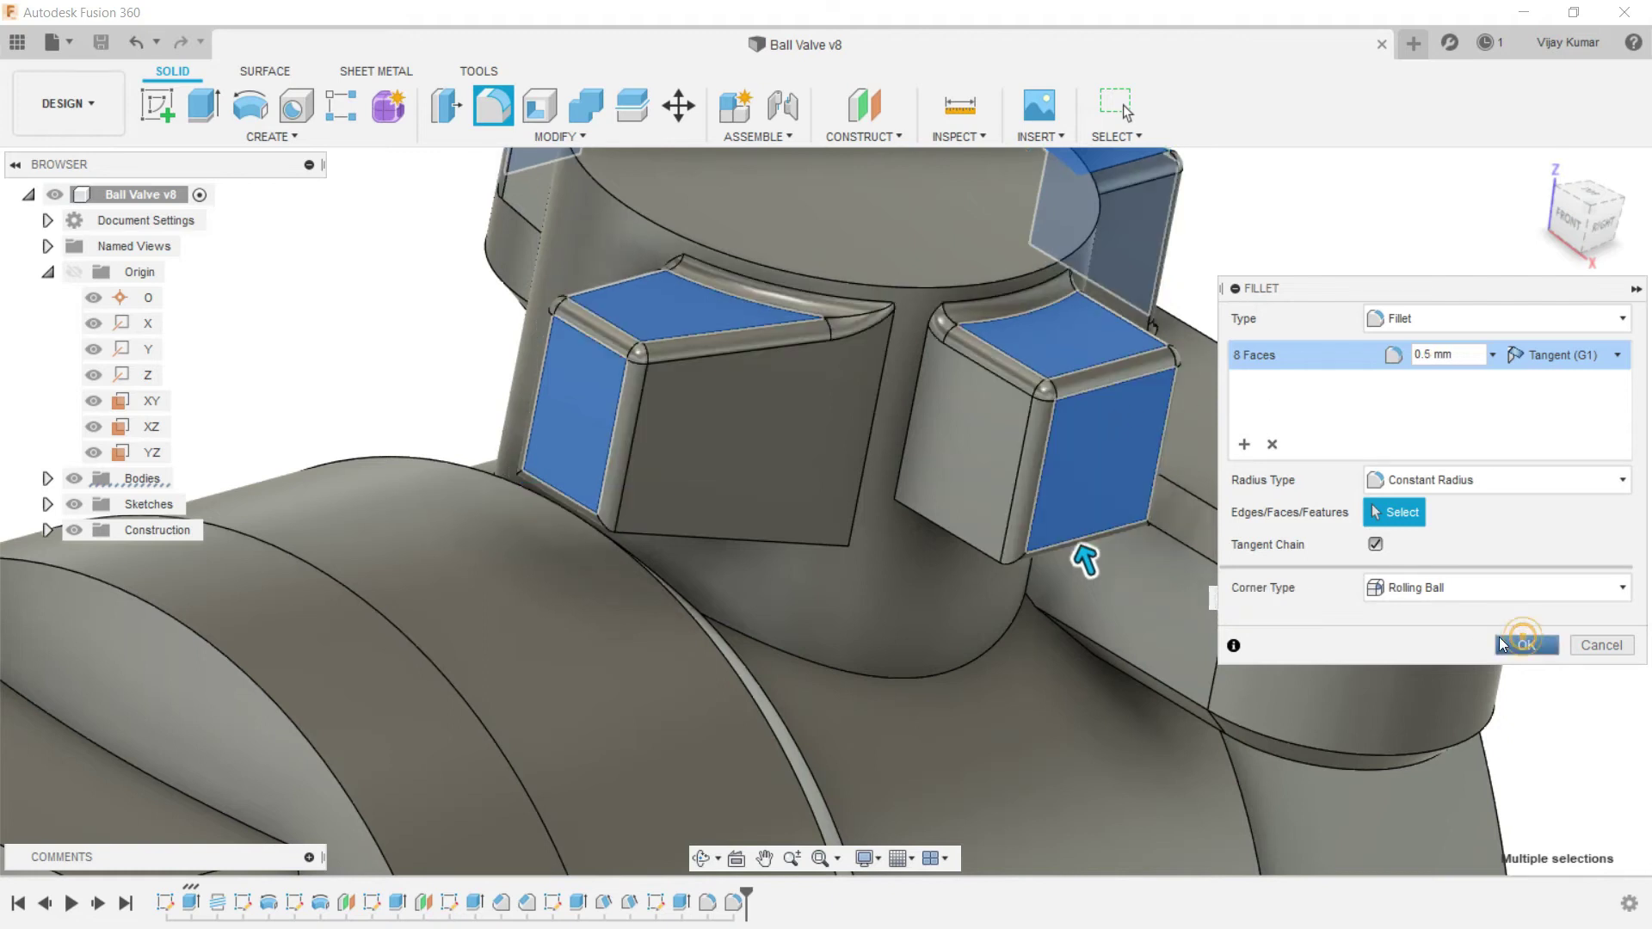
click(1502, 646)
Step: Start a new fillet on the circular body edge beside the flange-side hex end and the two circular edges at the body's step
scroll(804, 441, down, 5)
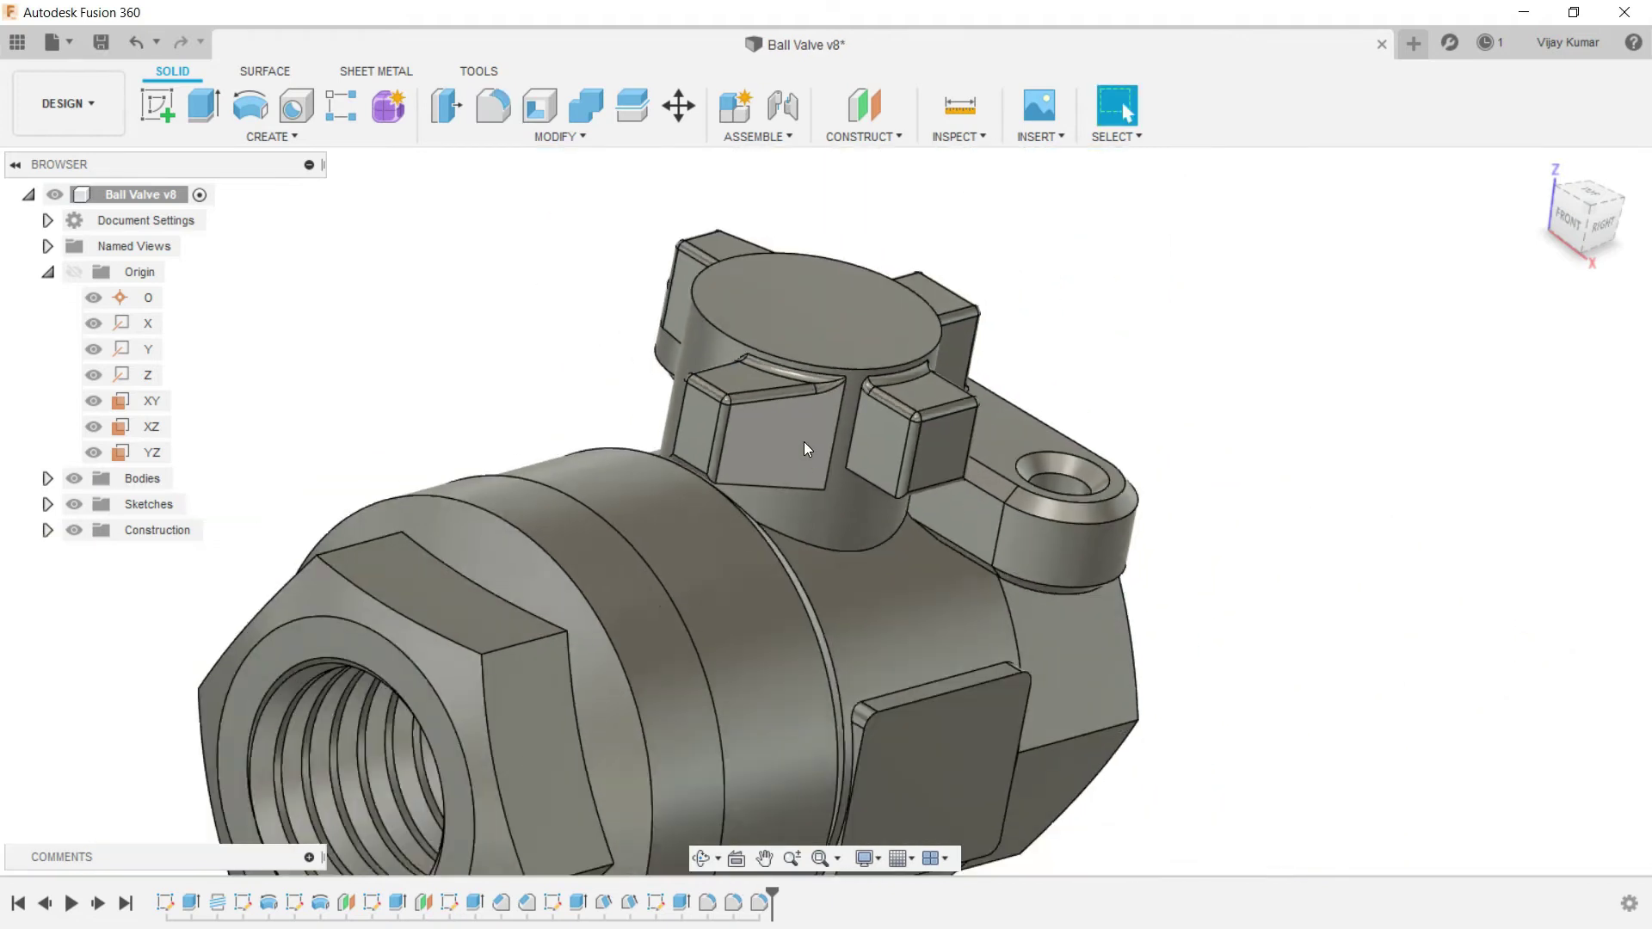
scroll(804, 442, down, 3)
shift+middle_drag(802, 441, 760, 612)
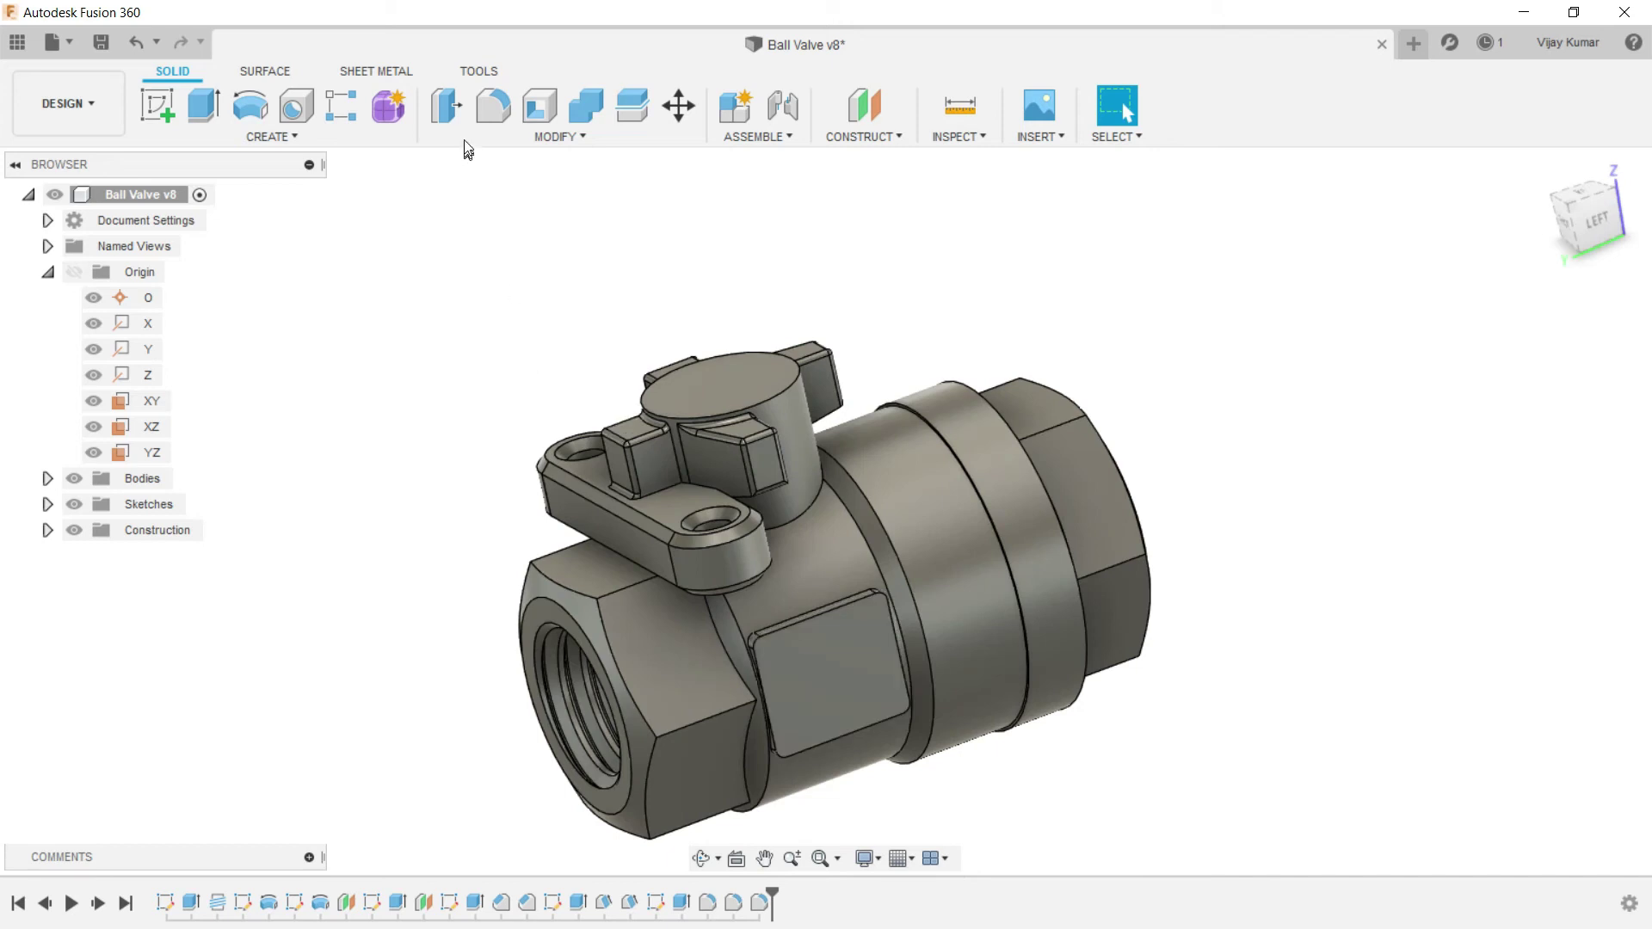
click(481, 125)
scroll(751, 611, up, 2)
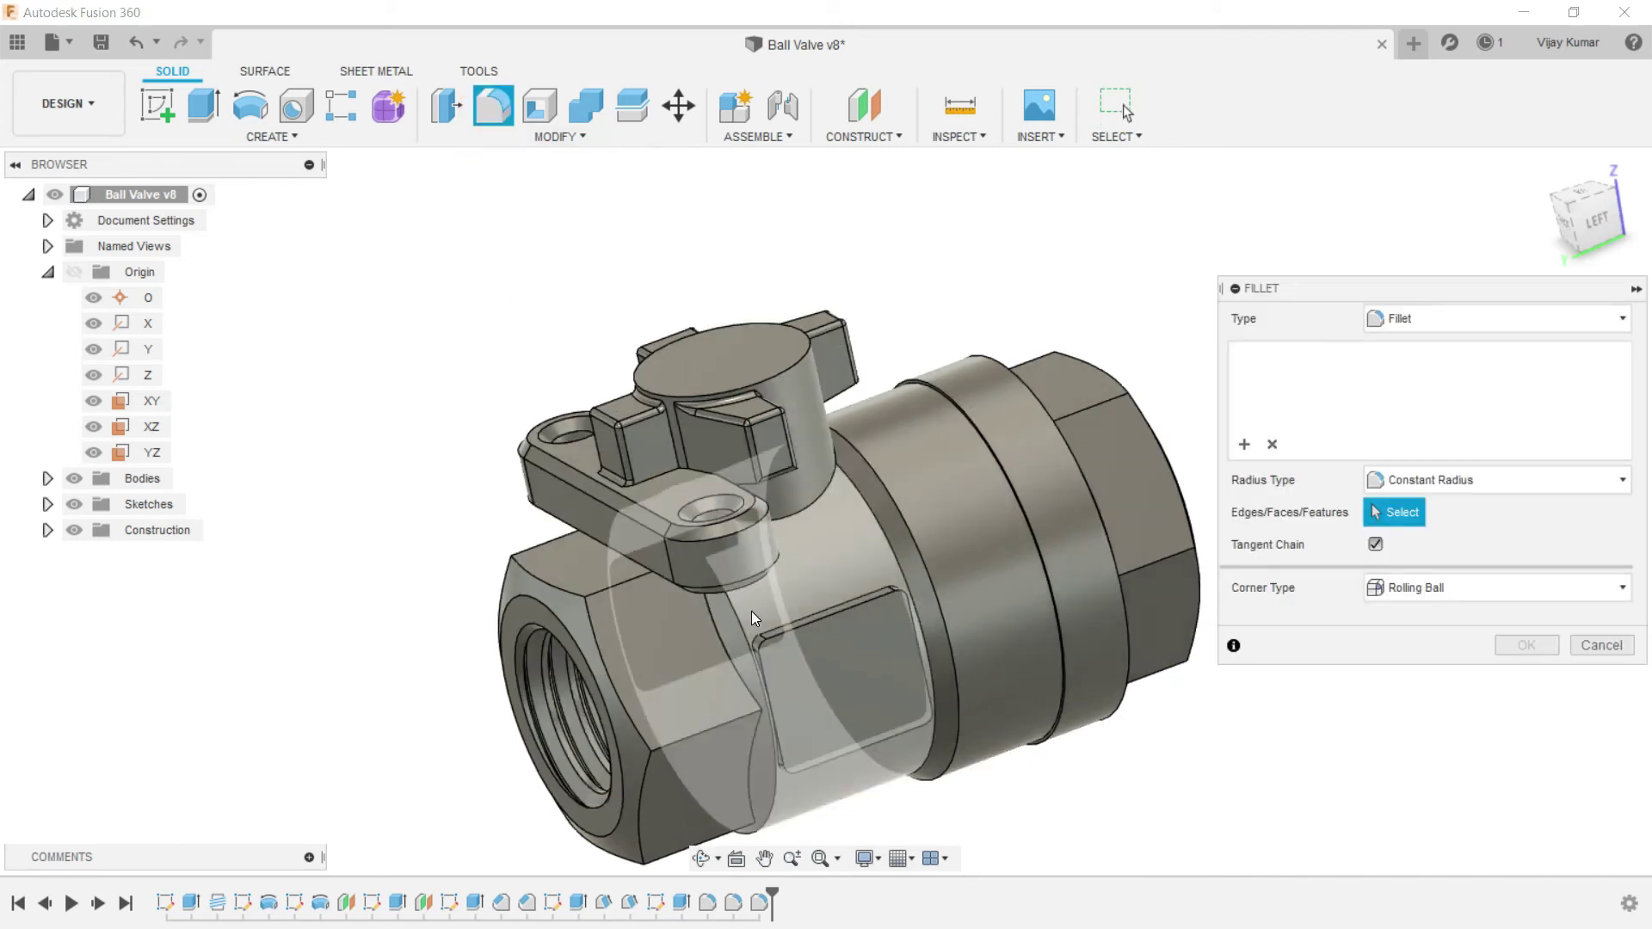
click(737, 628)
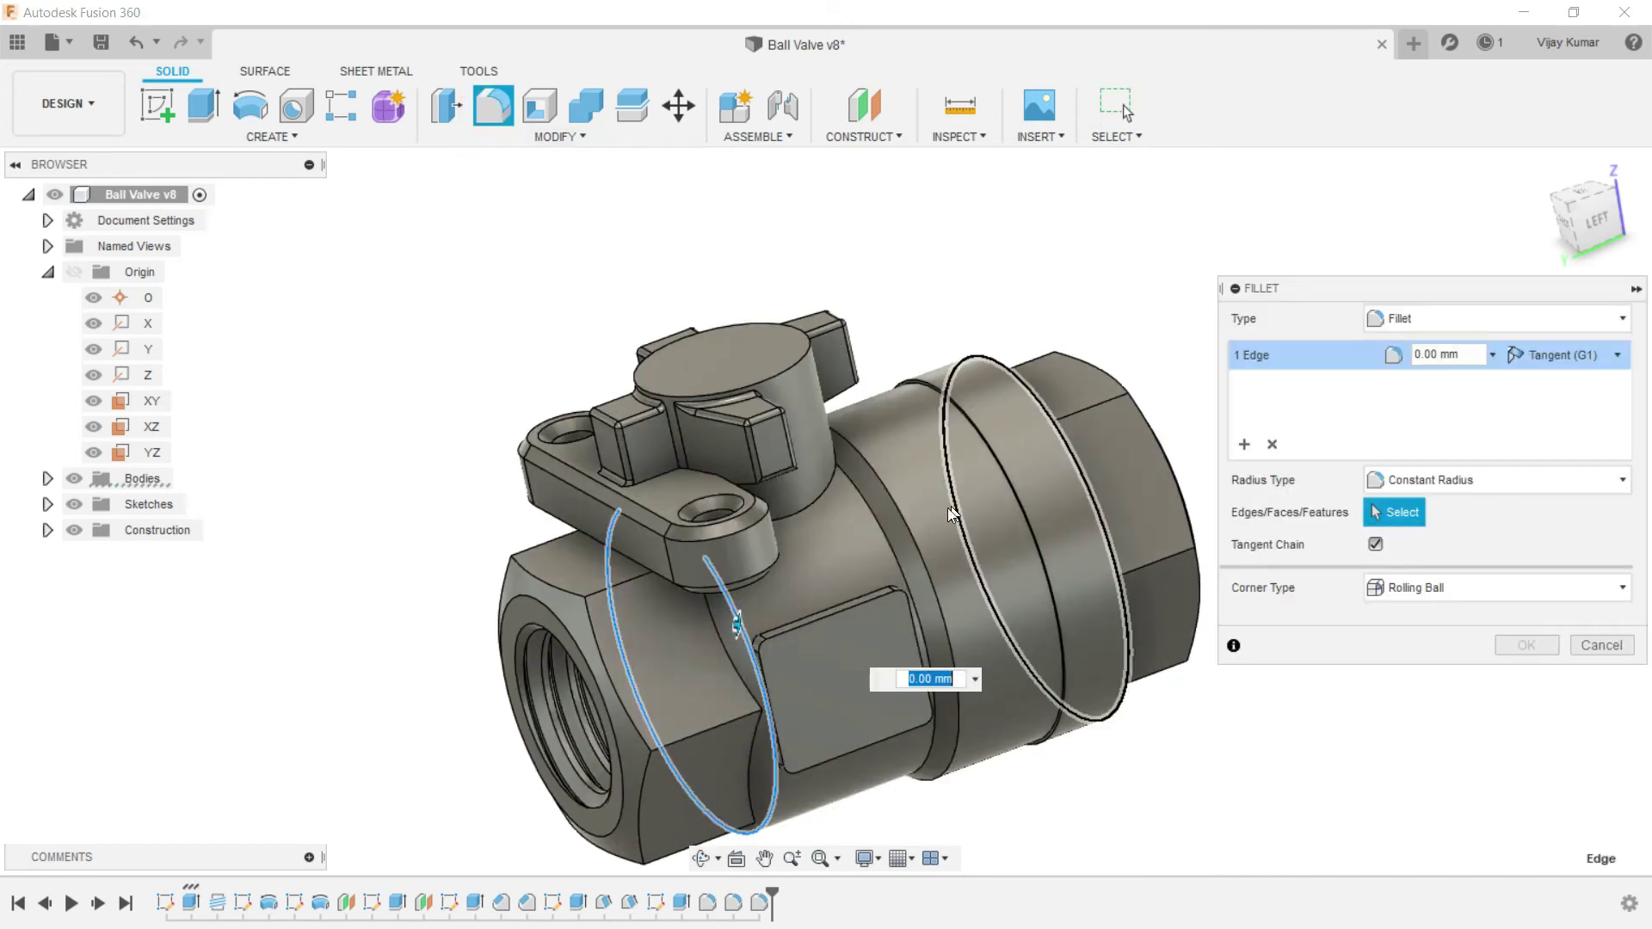
click(915, 529)
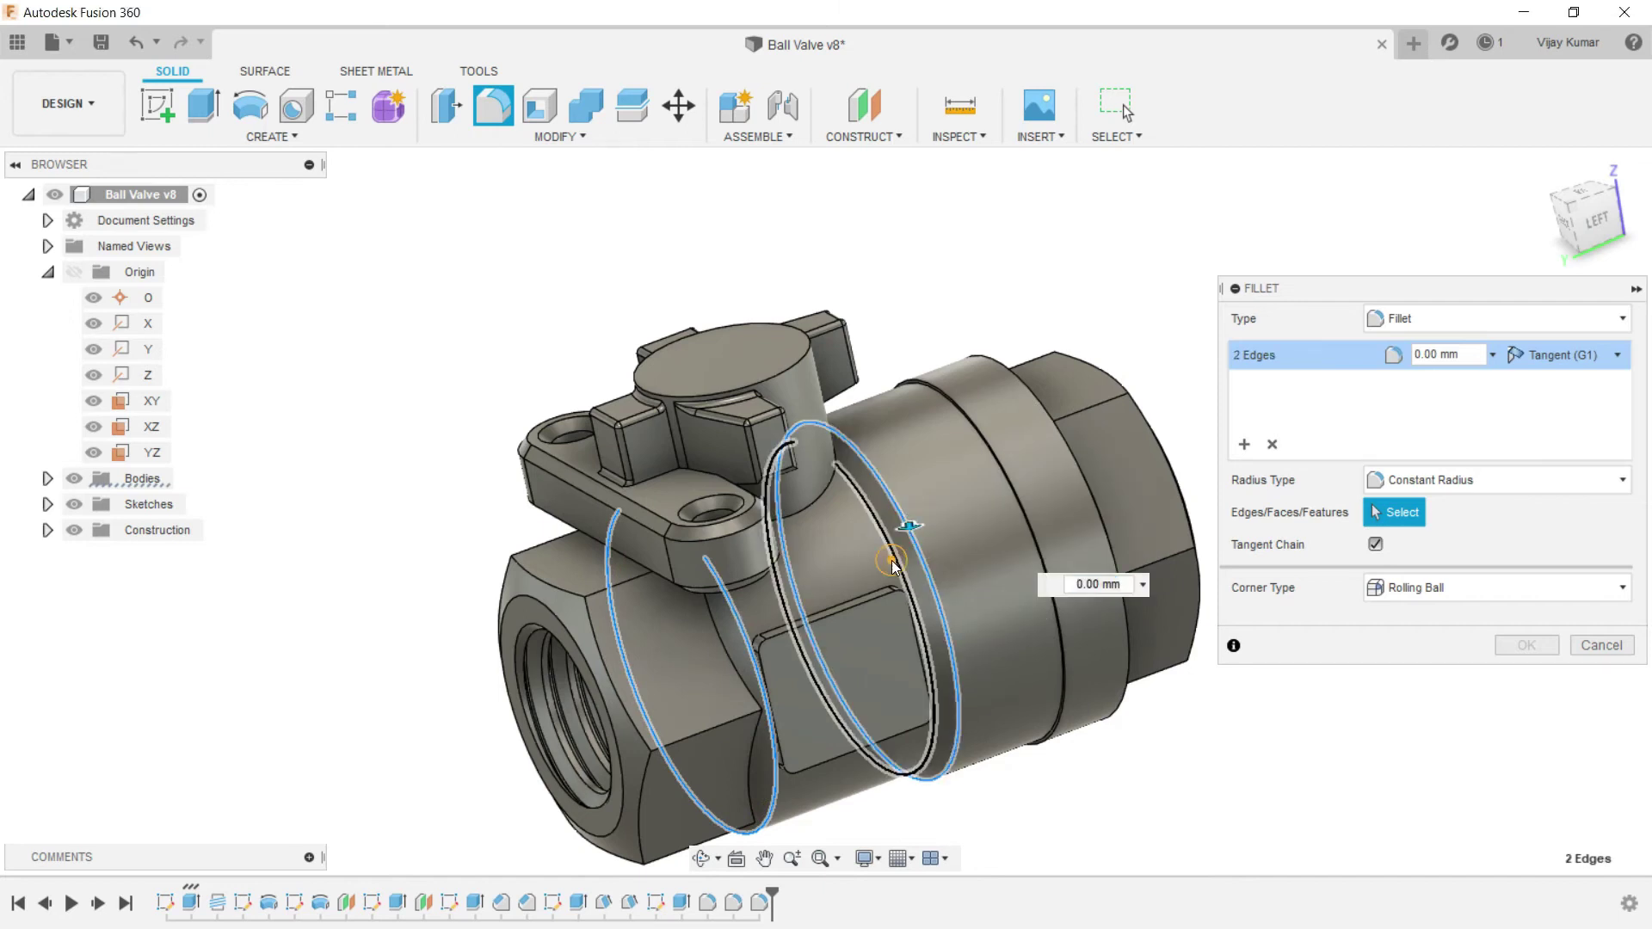
click(893, 560)
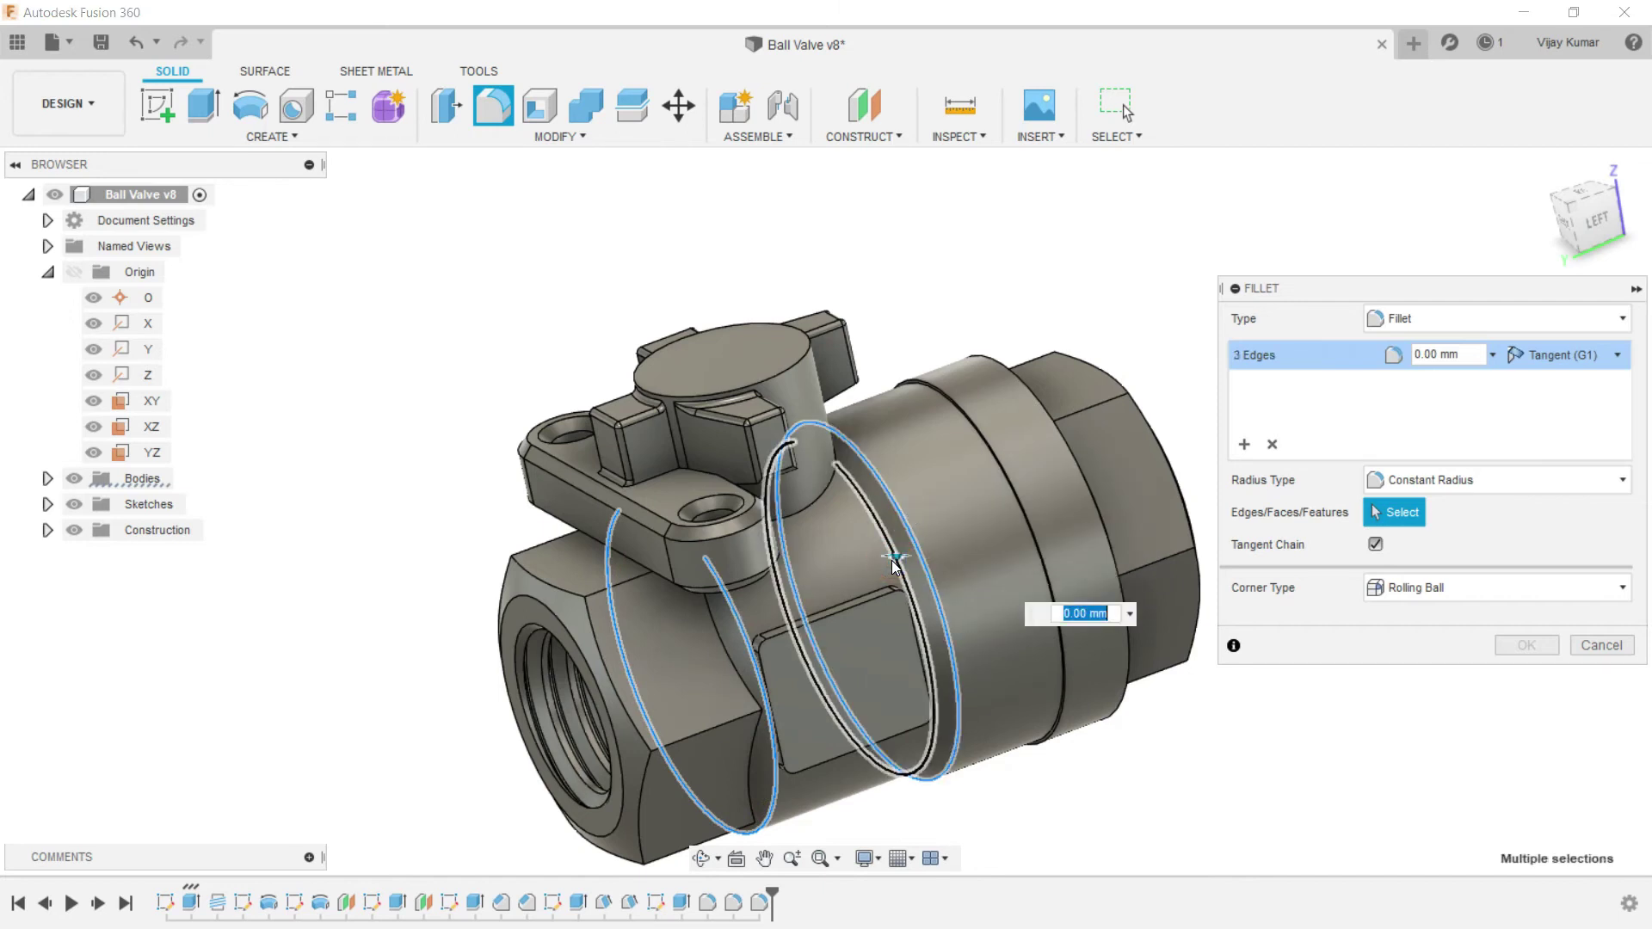
Step: Add four lengthwise corner edges of each hexagonal end to the fillet selection
click(633, 579)
click(678, 742)
click(538, 544)
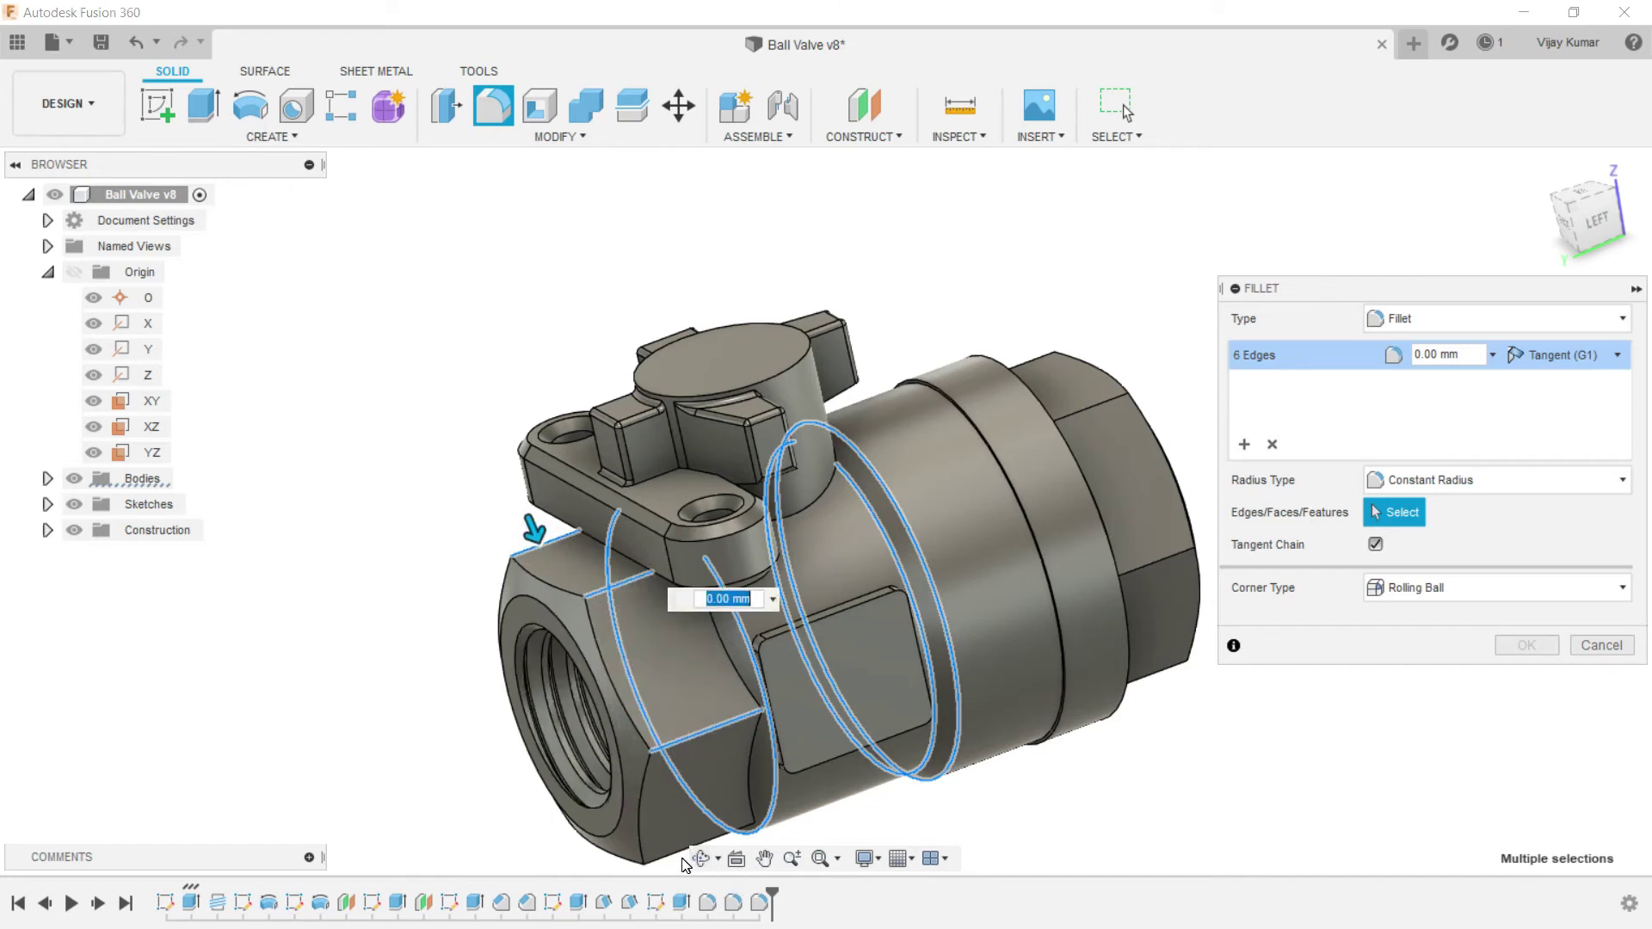
click(1142, 564)
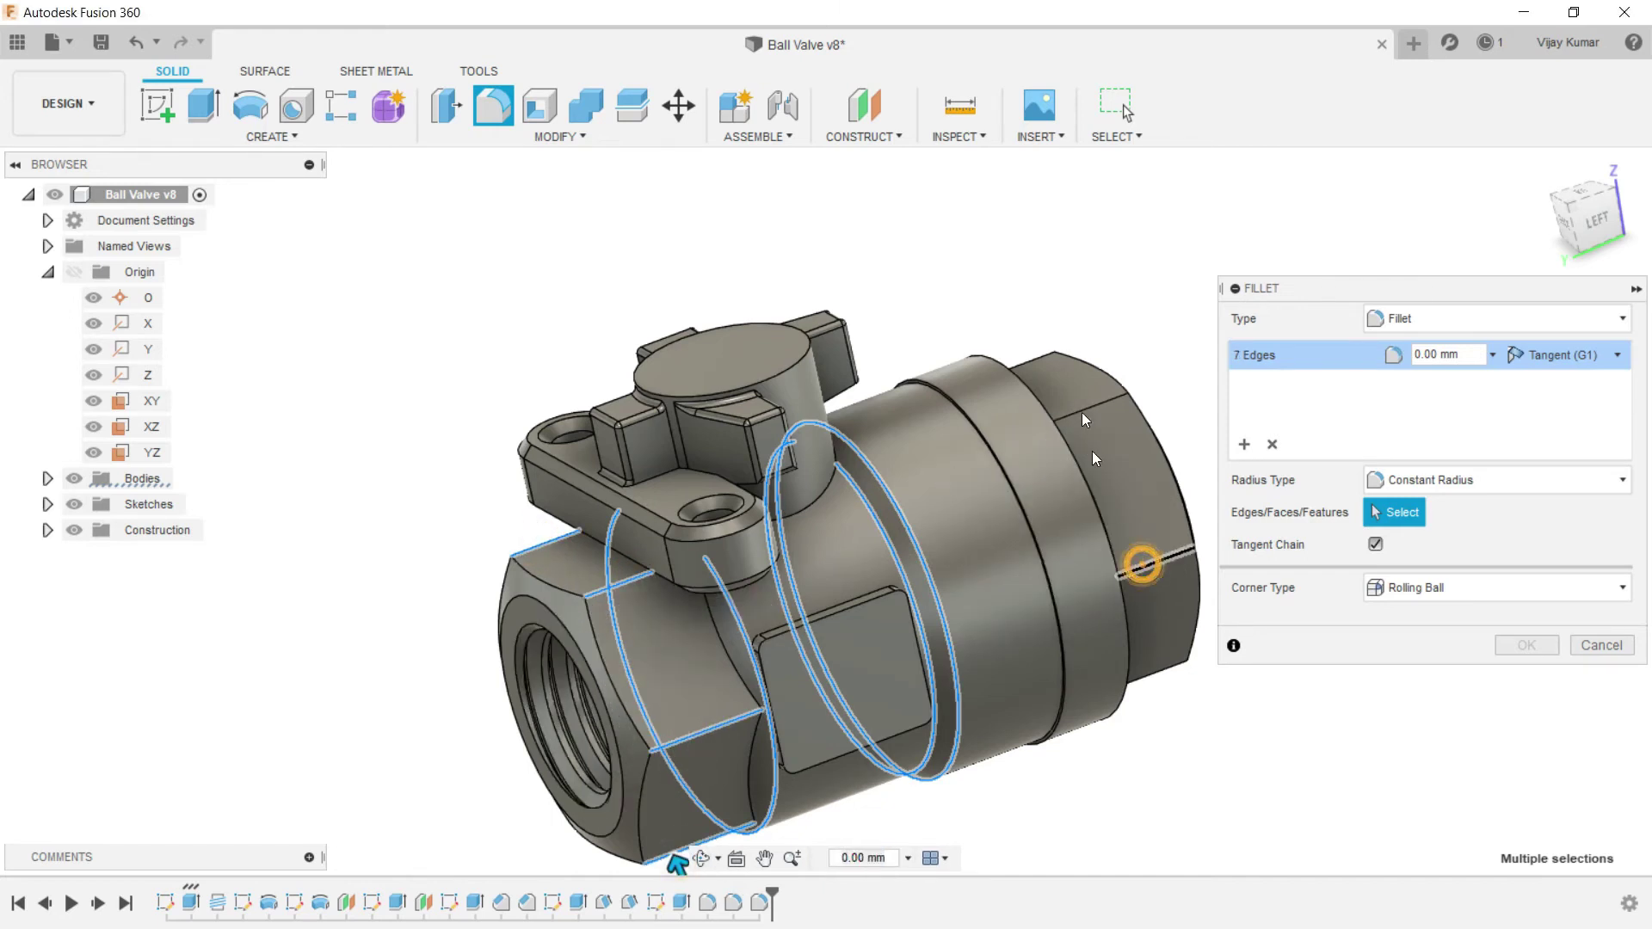
click(1081, 403)
click(1040, 356)
click(1165, 674)
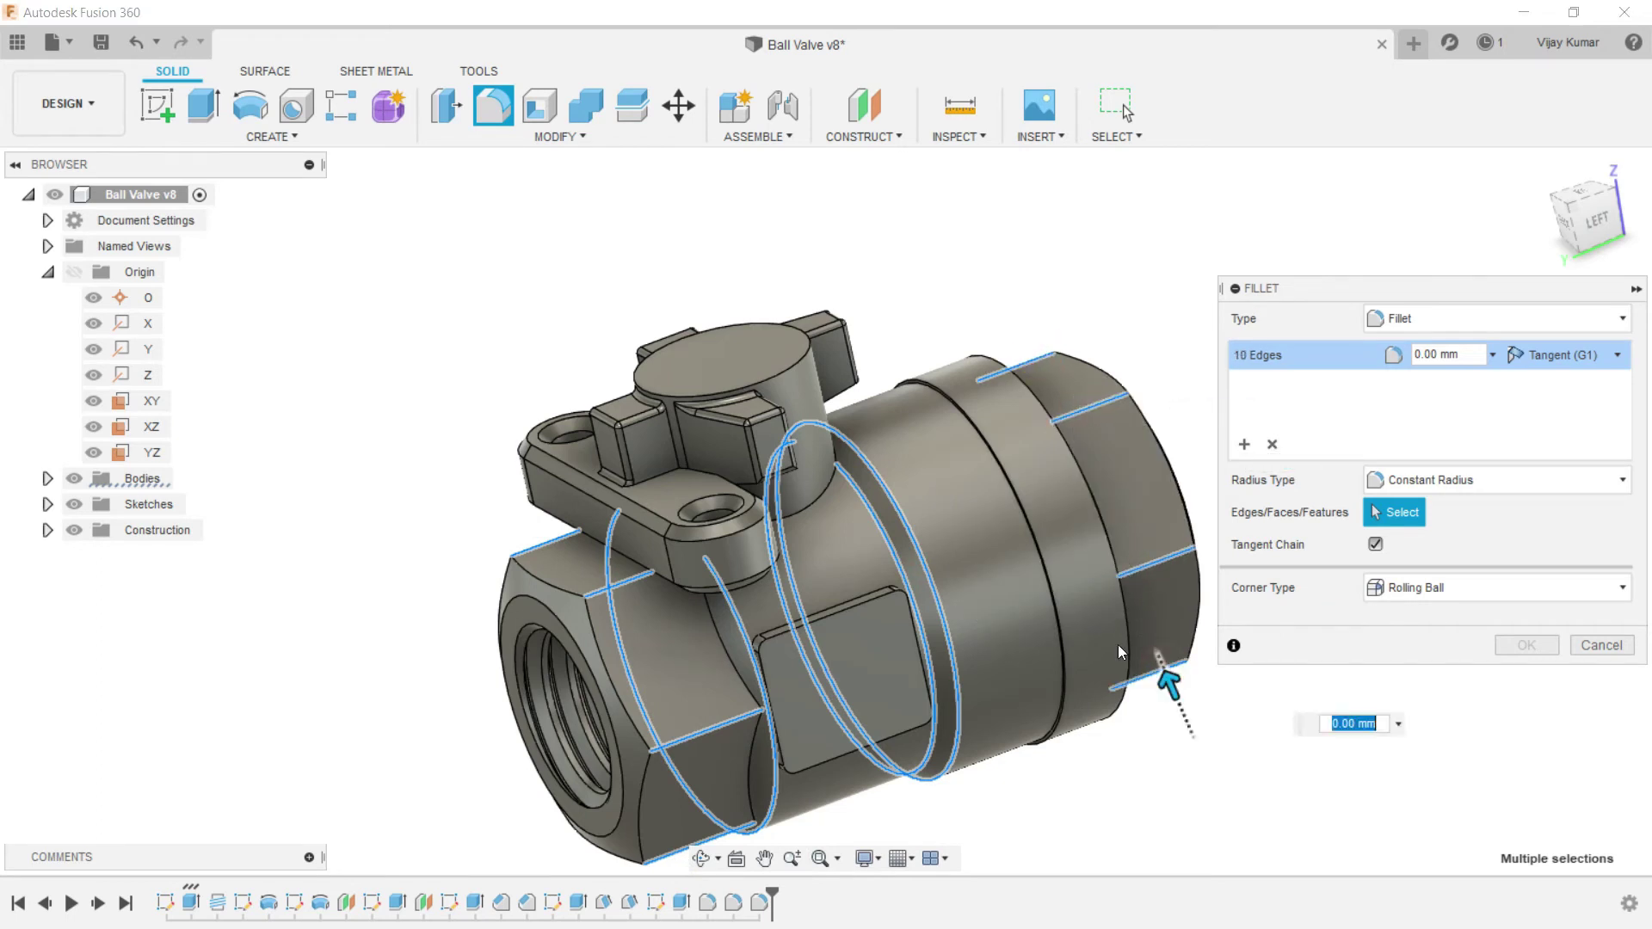
Step: Add the remaining two corner edges of each hexagonal end on the opposite side and complete the fillet with a 0.5 mm radius
click(699, 860)
drag(860, 705, 1213, 716)
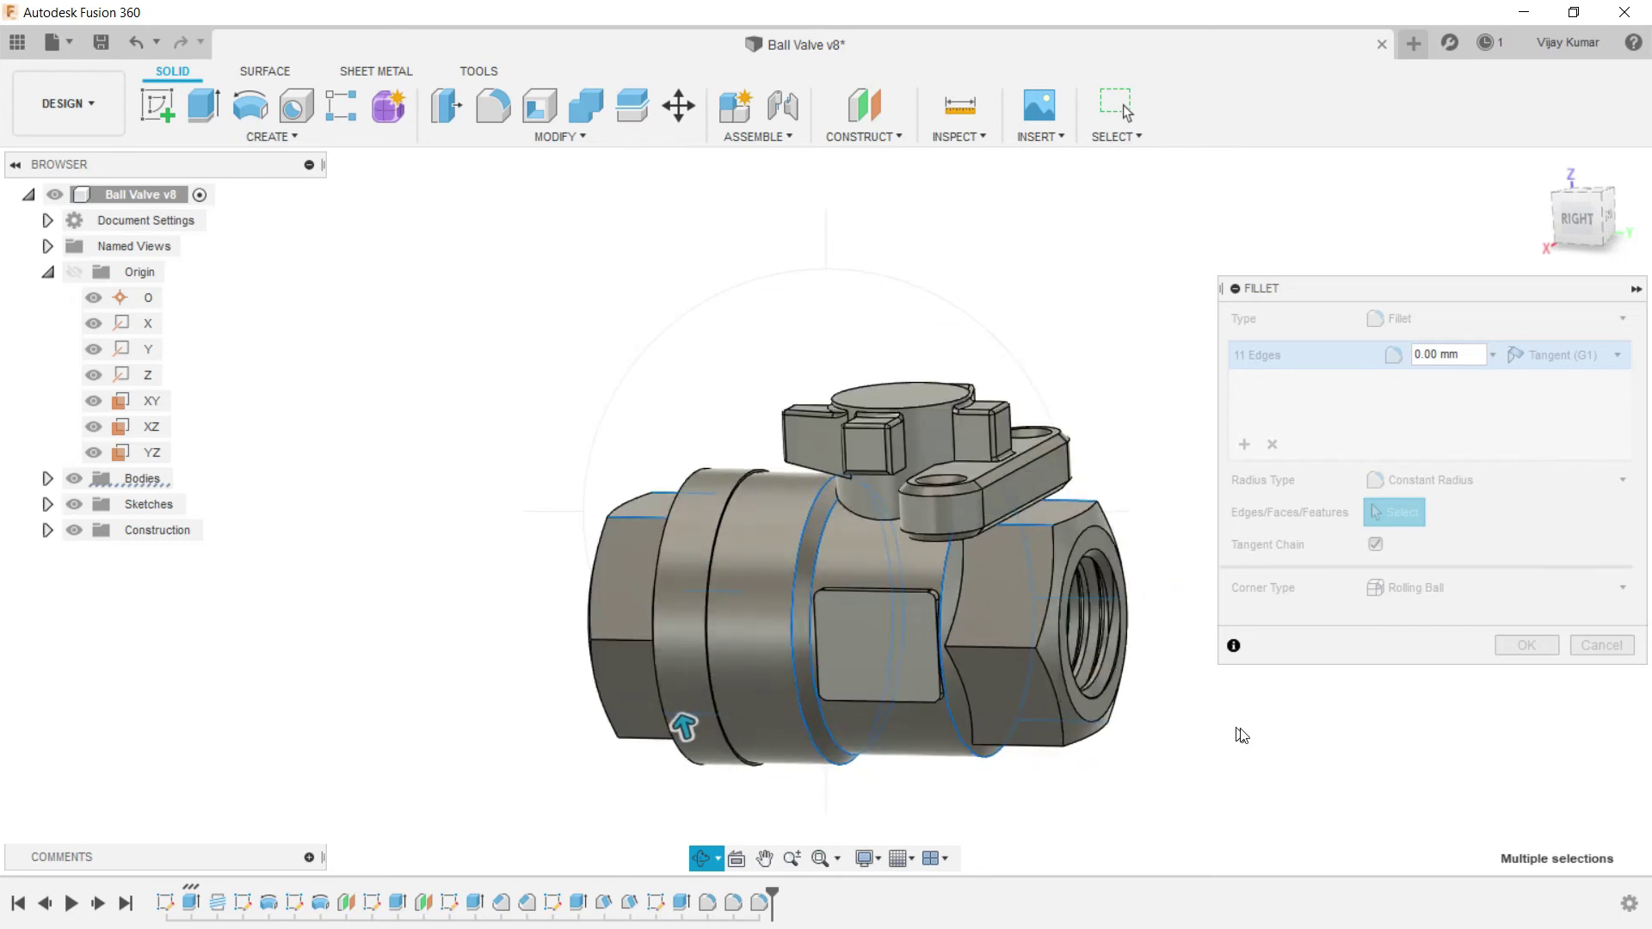
right_click(1273, 692)
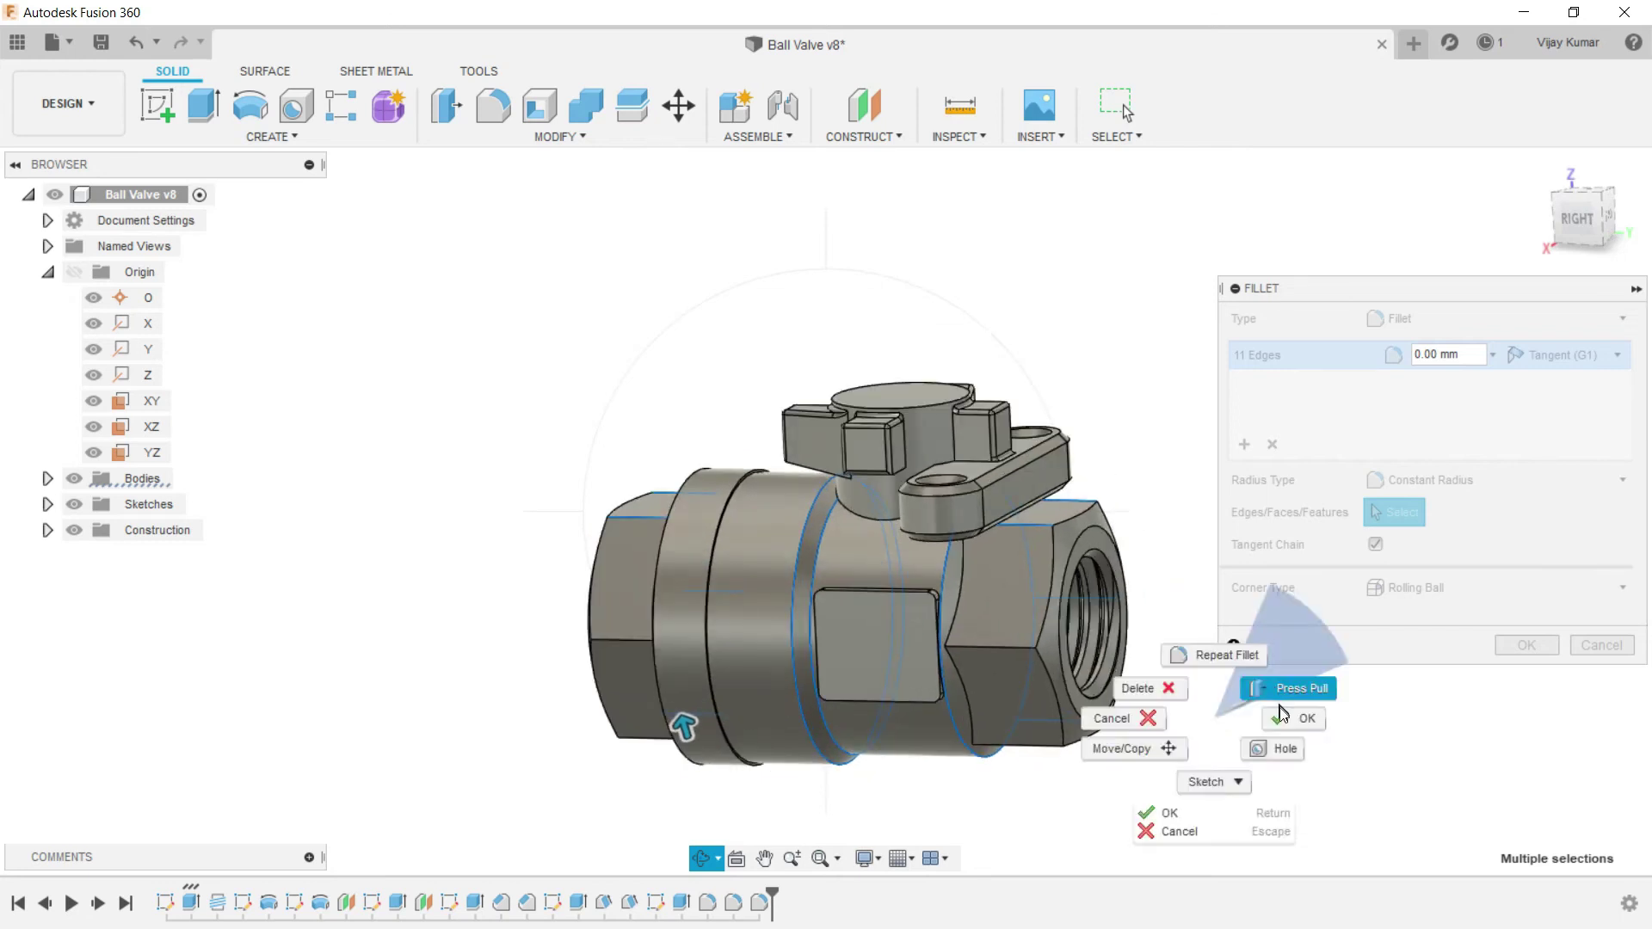
click(1264, 711)
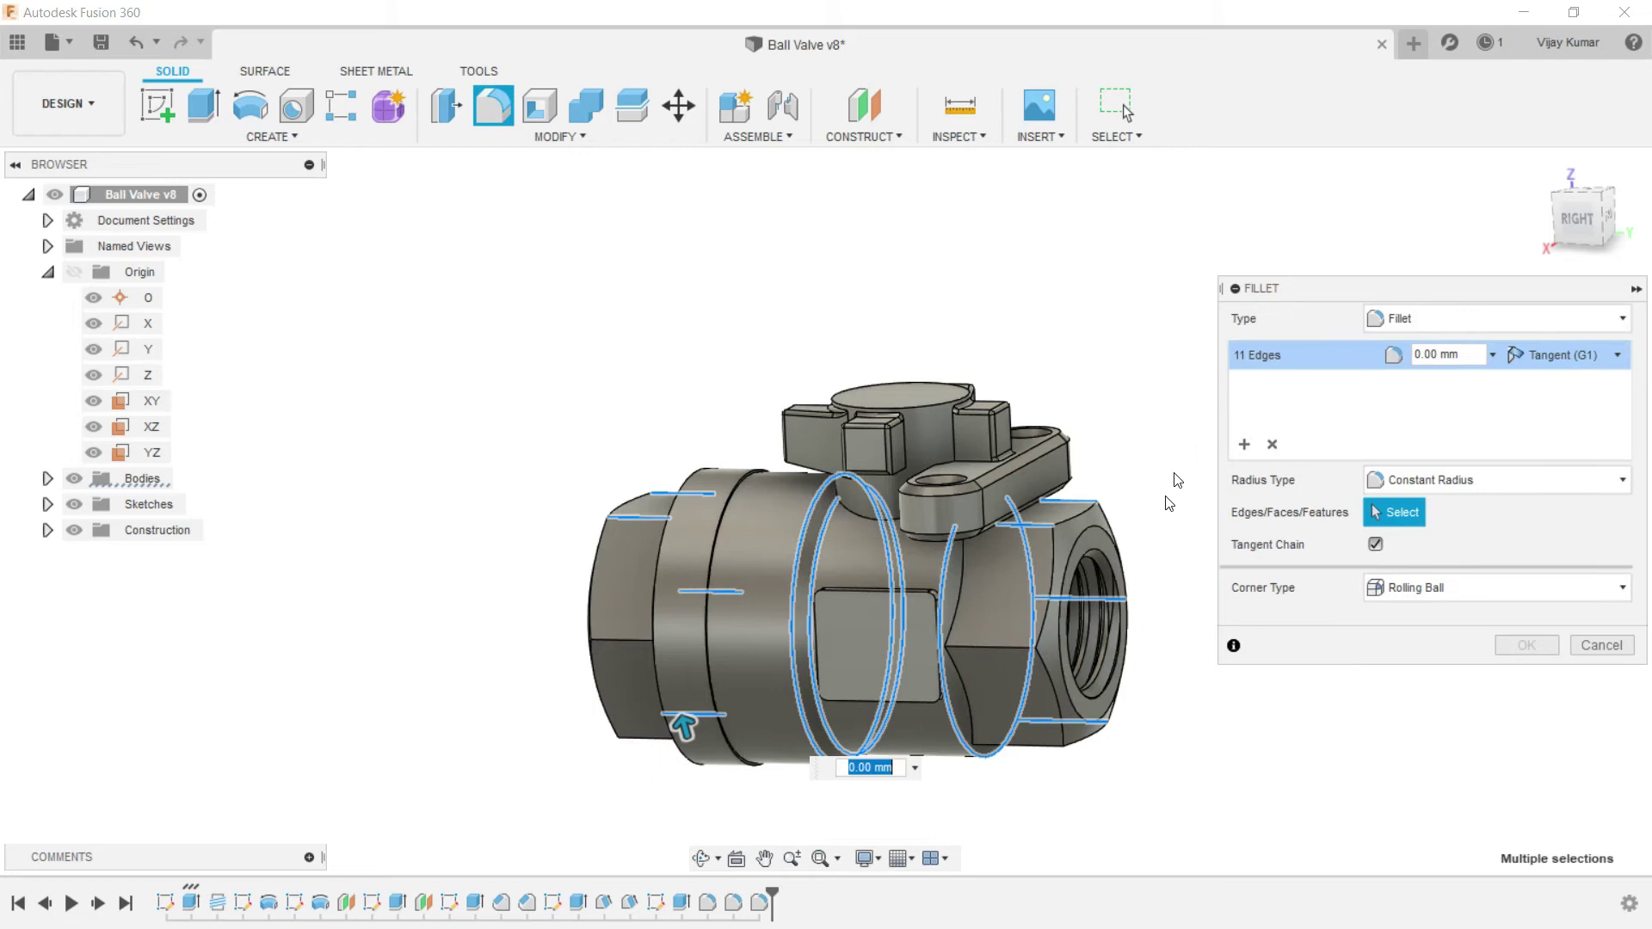
click(1003, 647)
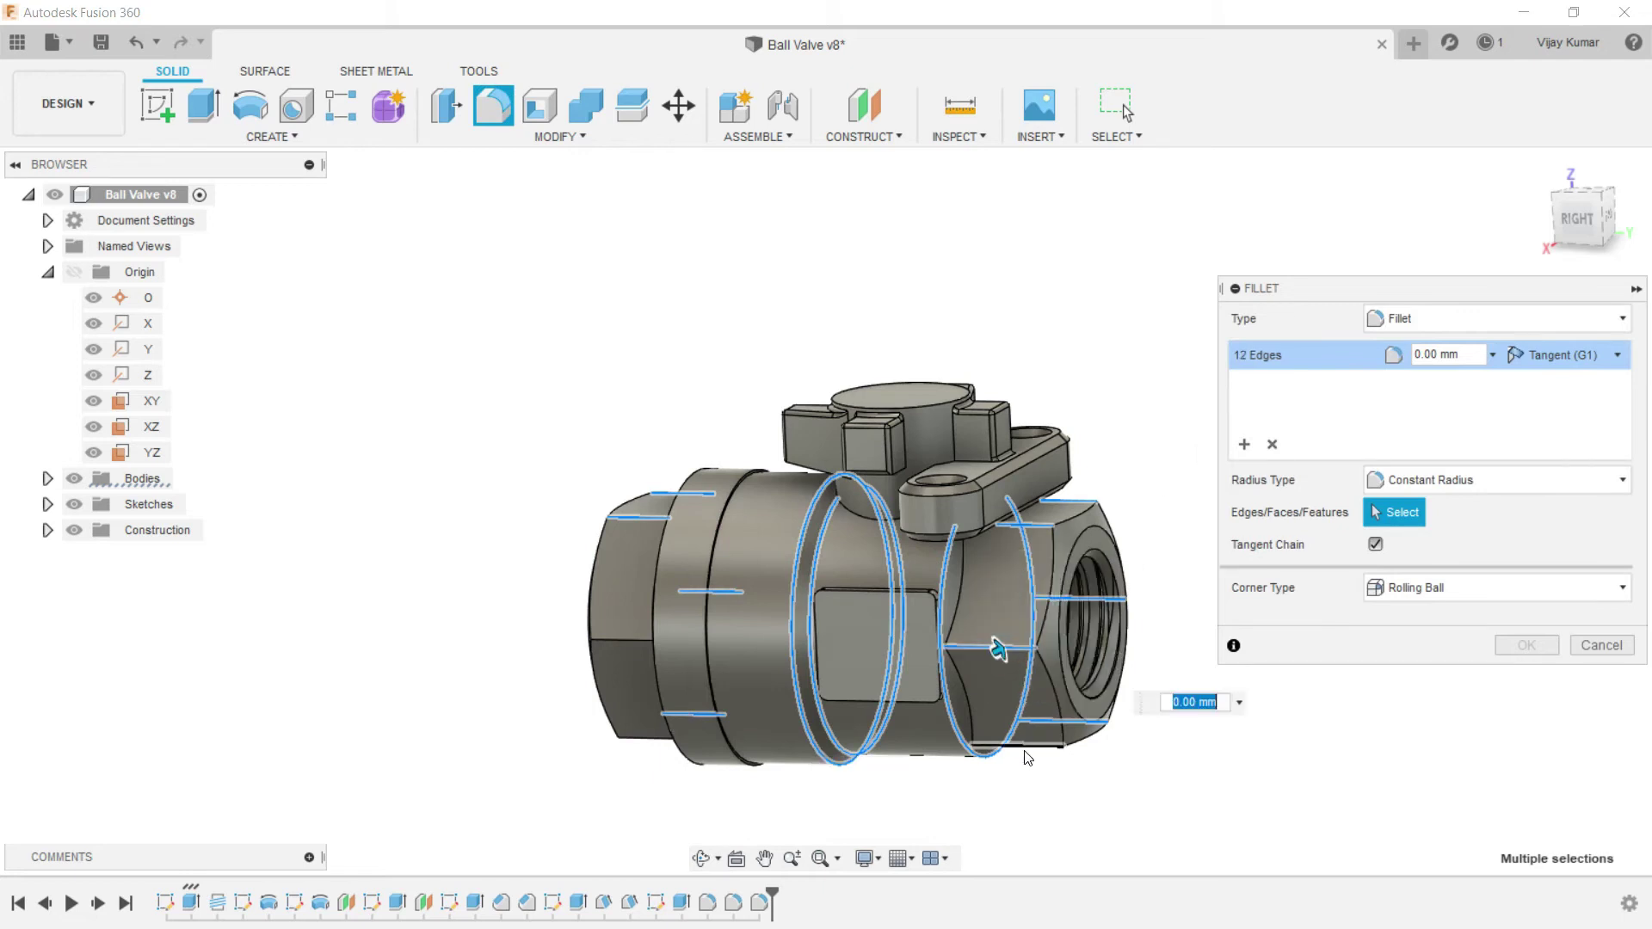
click(1024, 755)
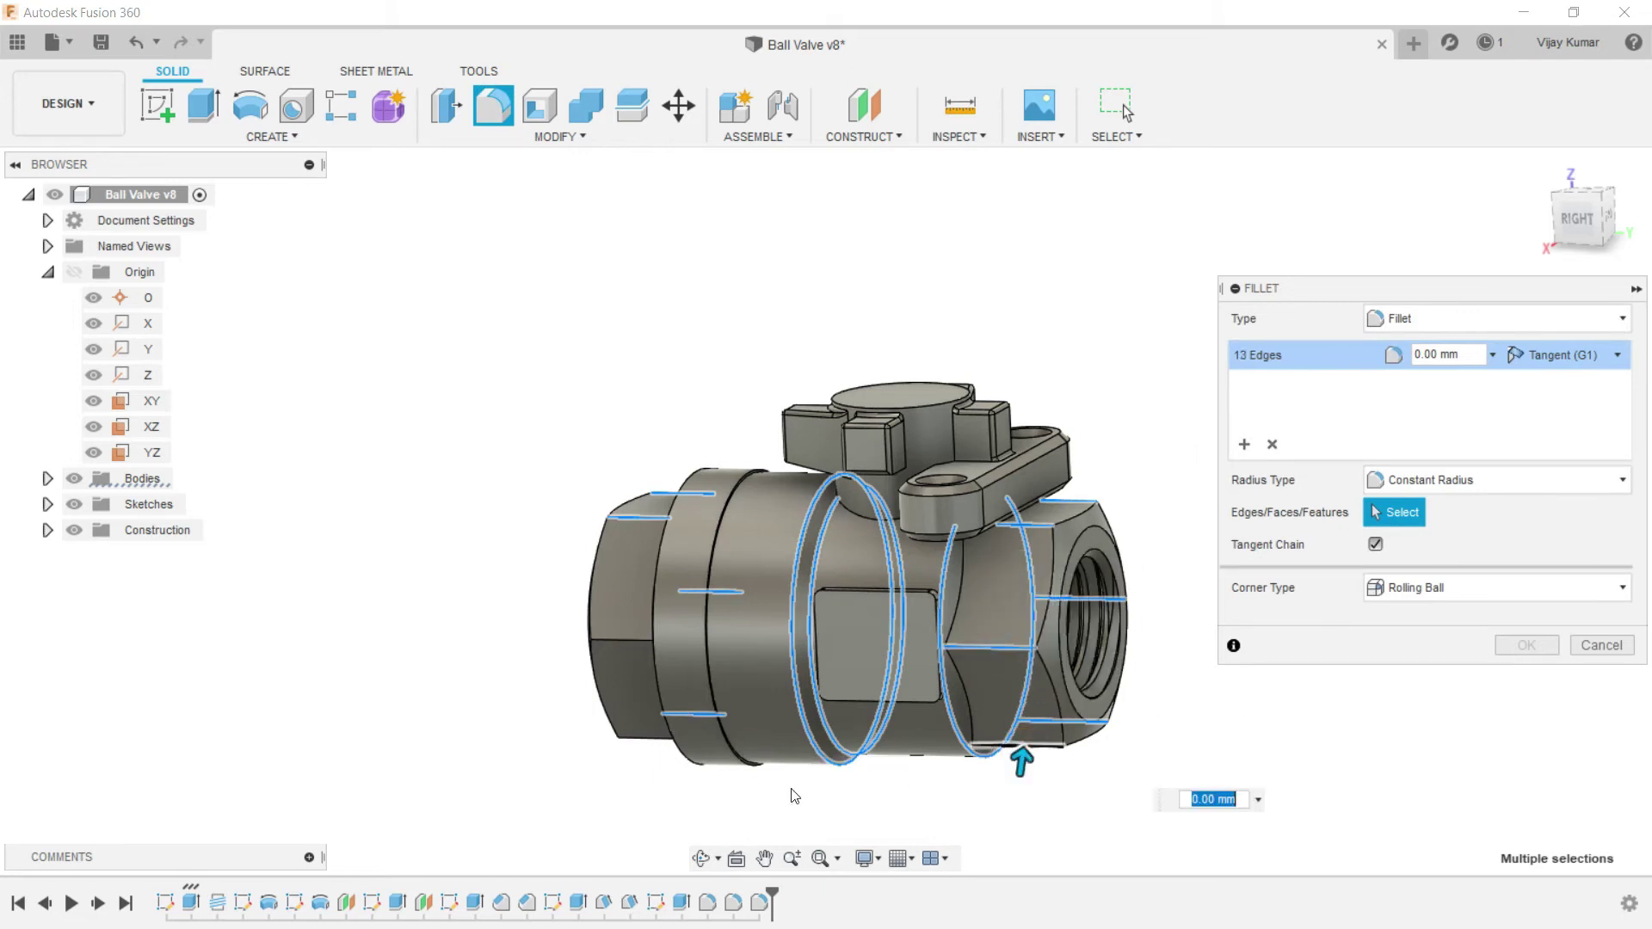
click(653, 739)
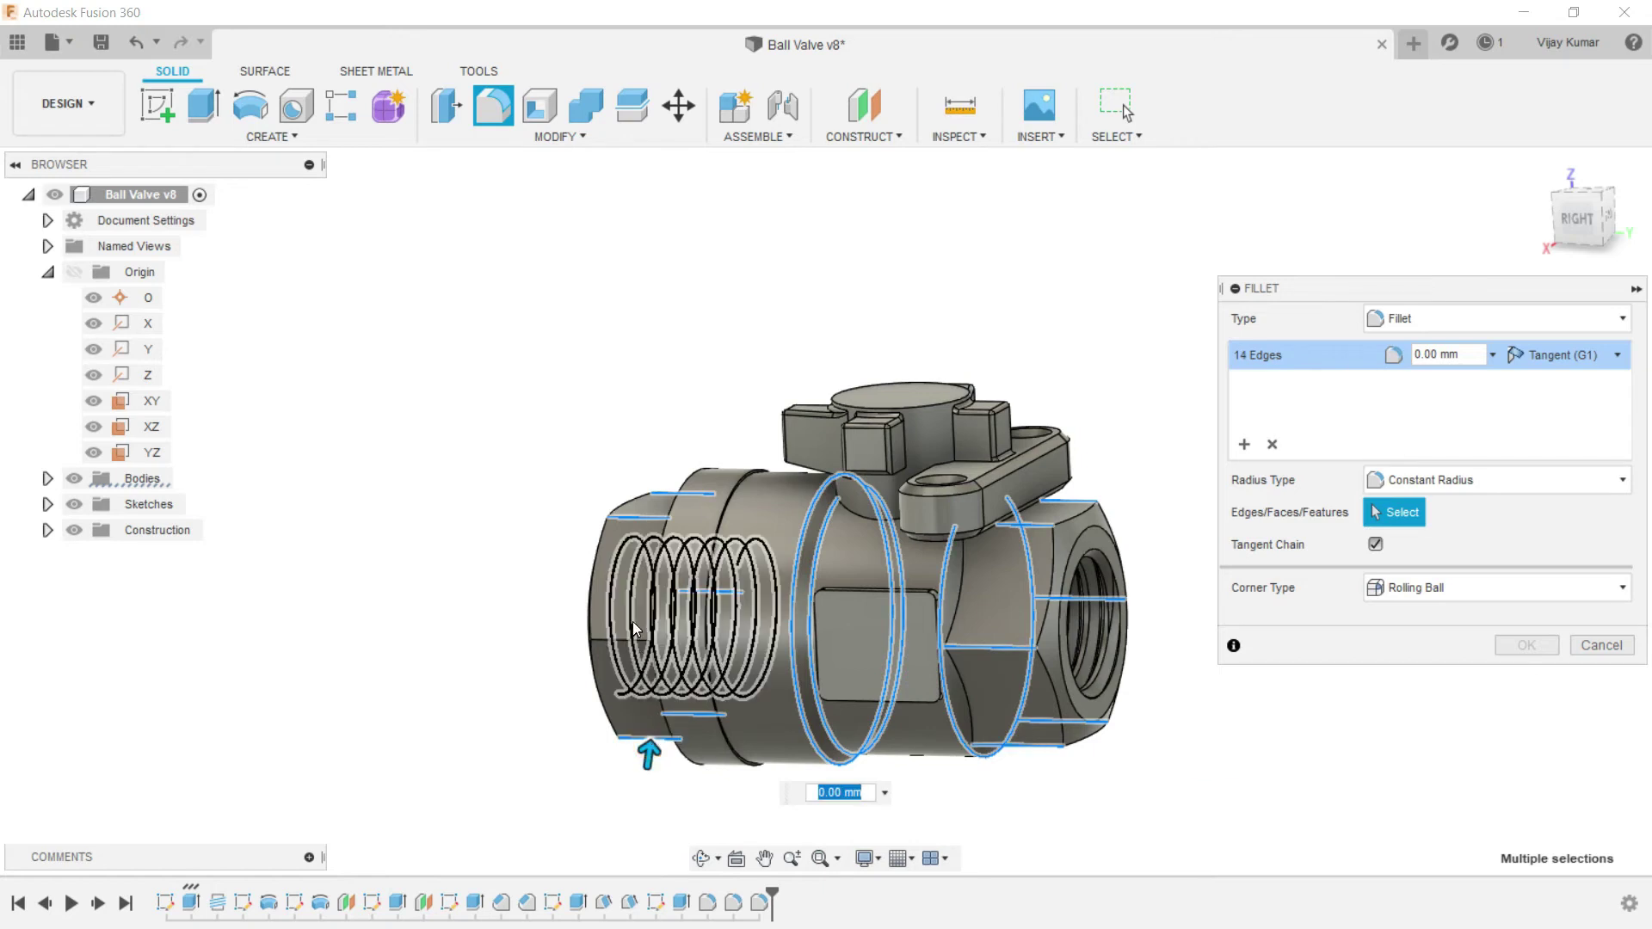
click(611, 640)
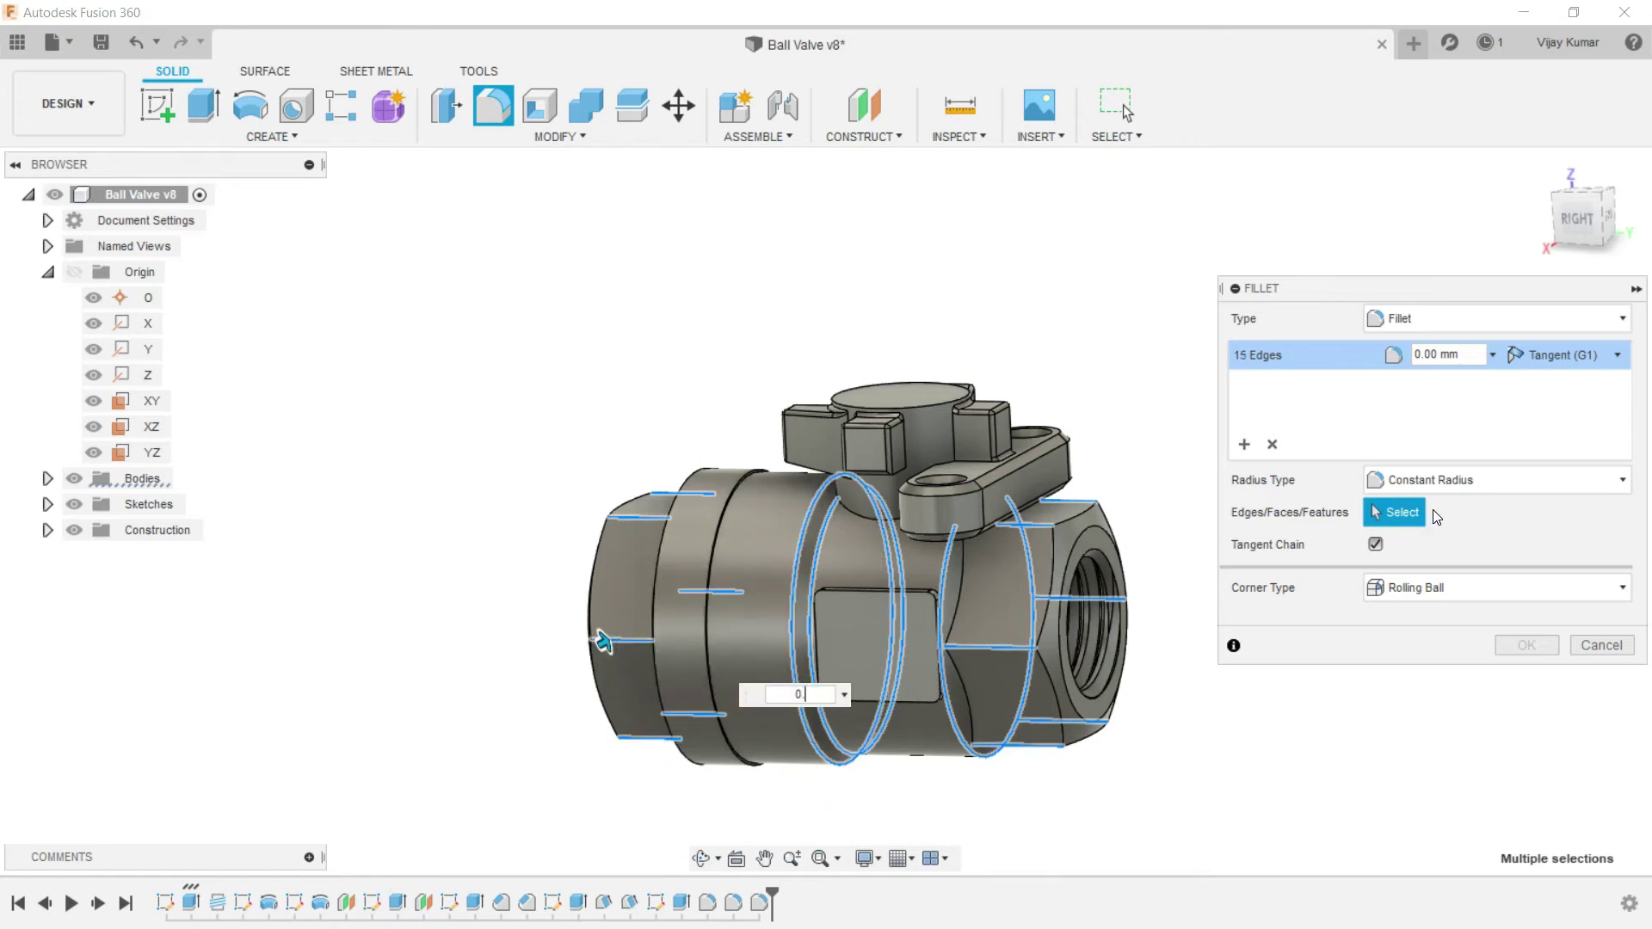
key(Return)
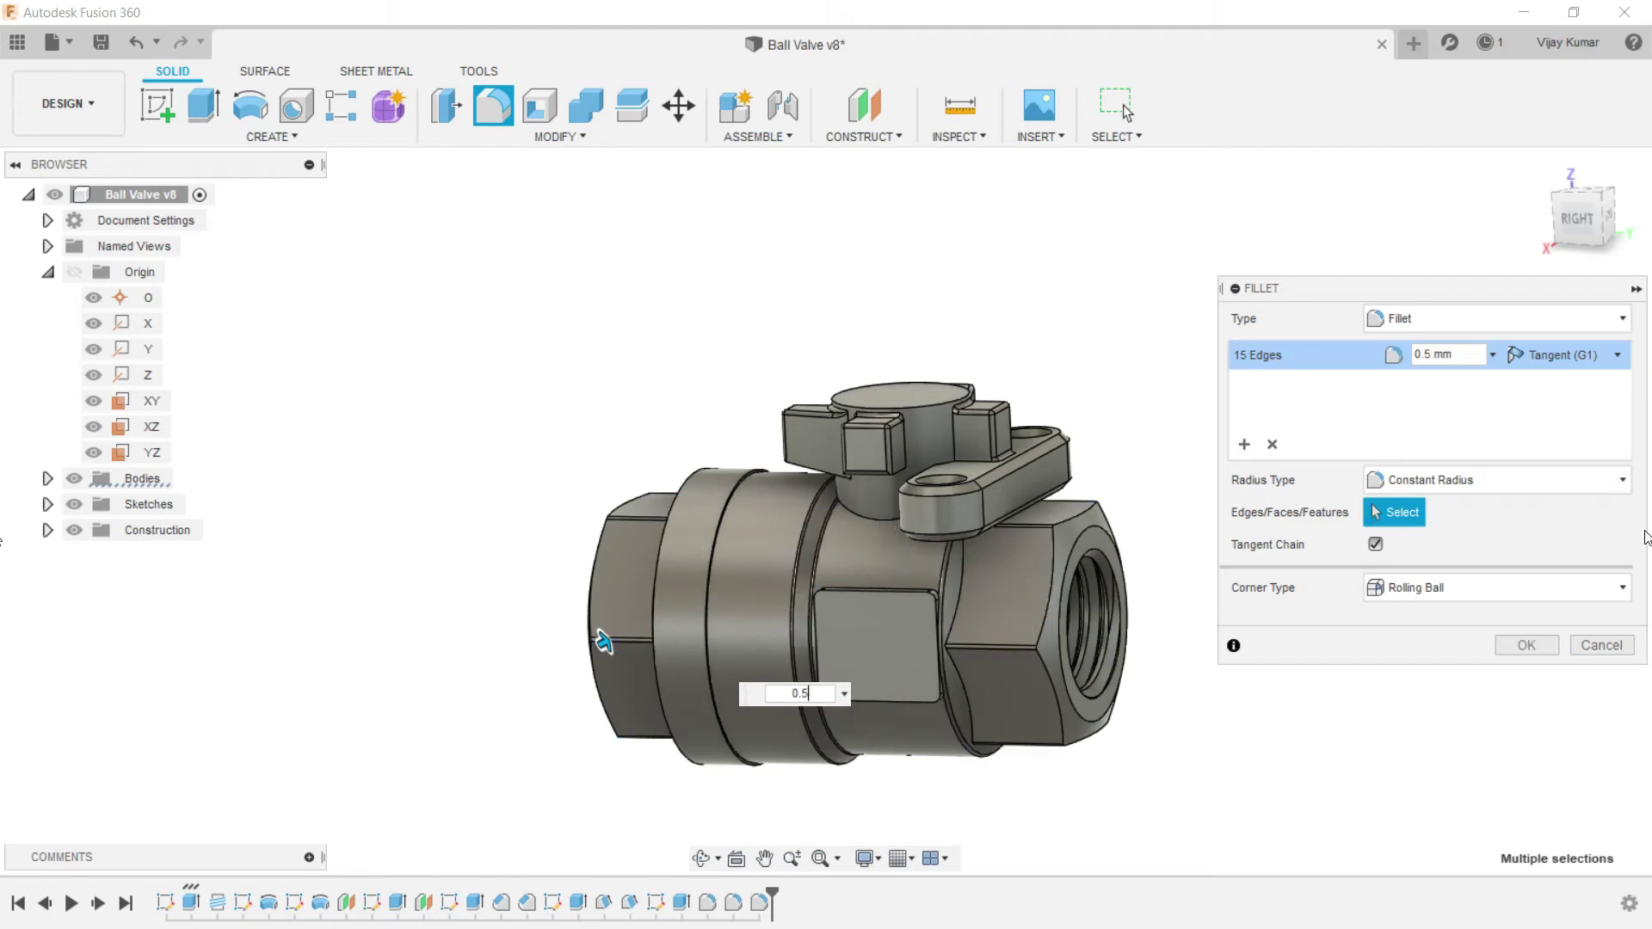
click(1521, 647)
click(1355, 645)
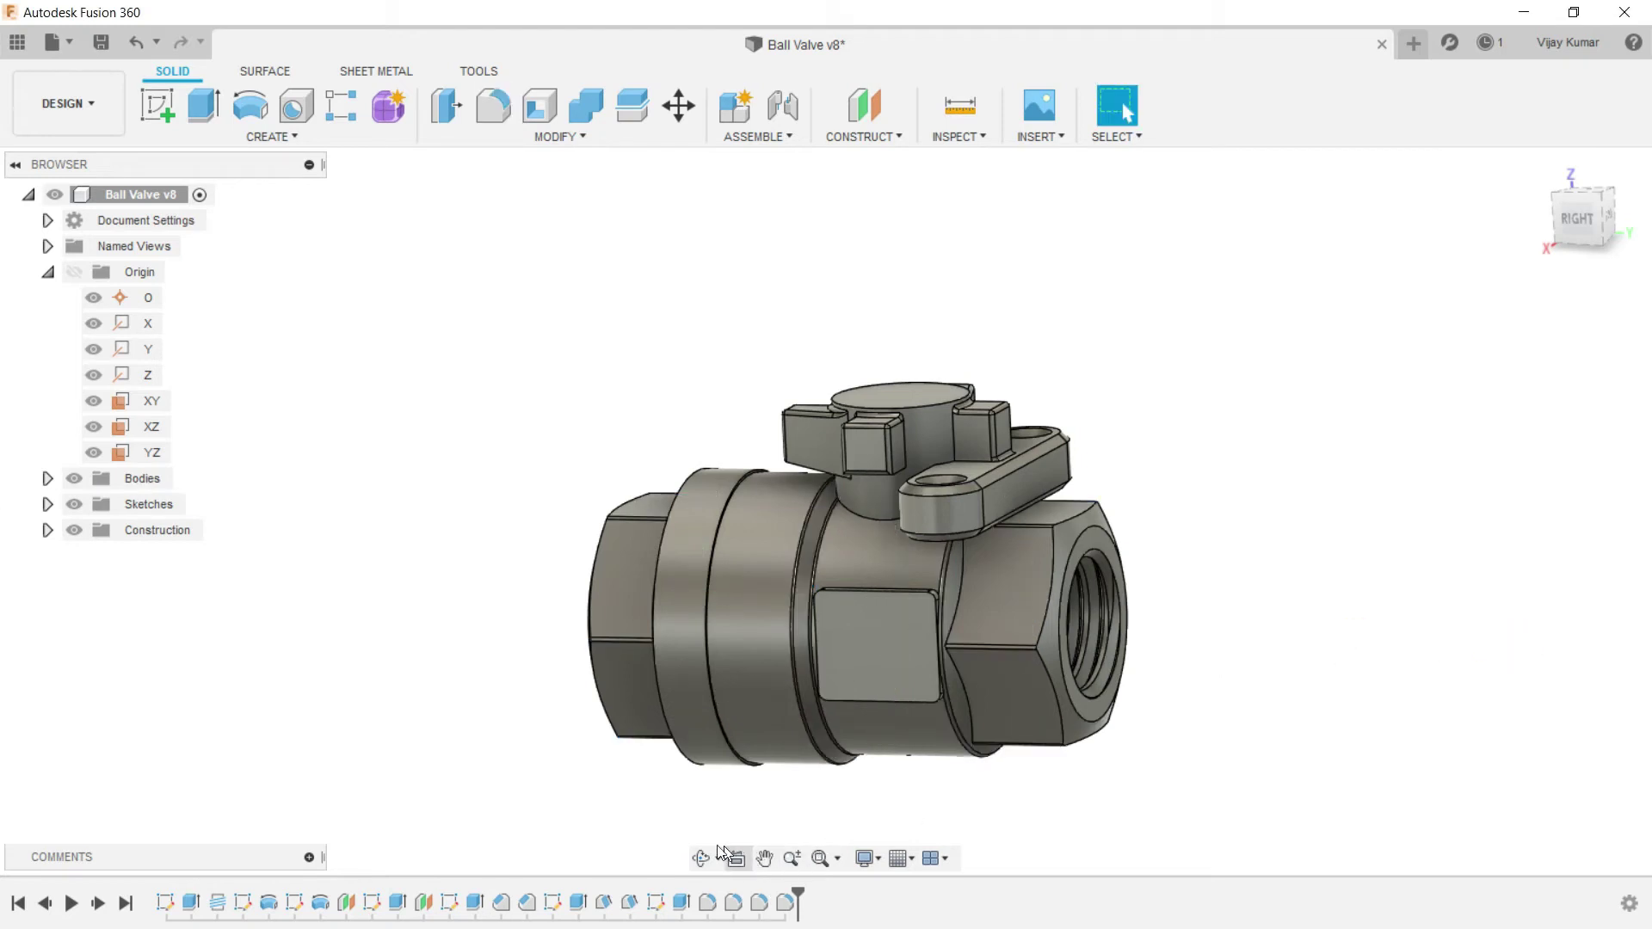
Step: Fillet the curved edge where the stem meets the body and the stem's circular top edge with a 0.5 mm radius
drag(760, 713, 725, 817)
key(Escape)
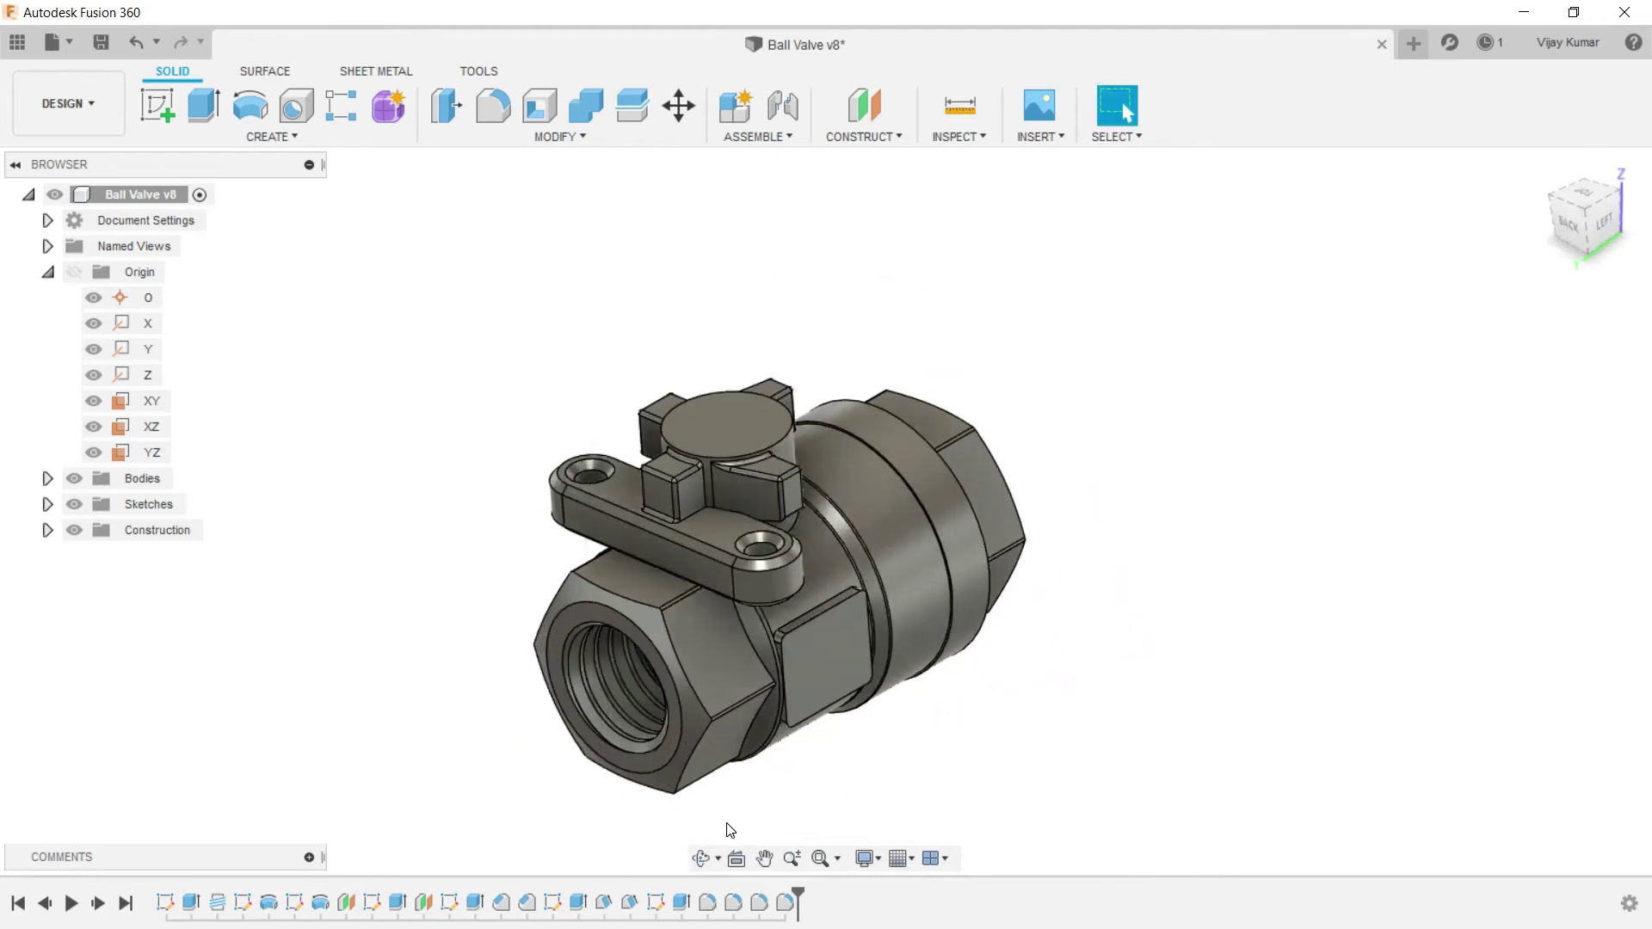
click(498, 114)
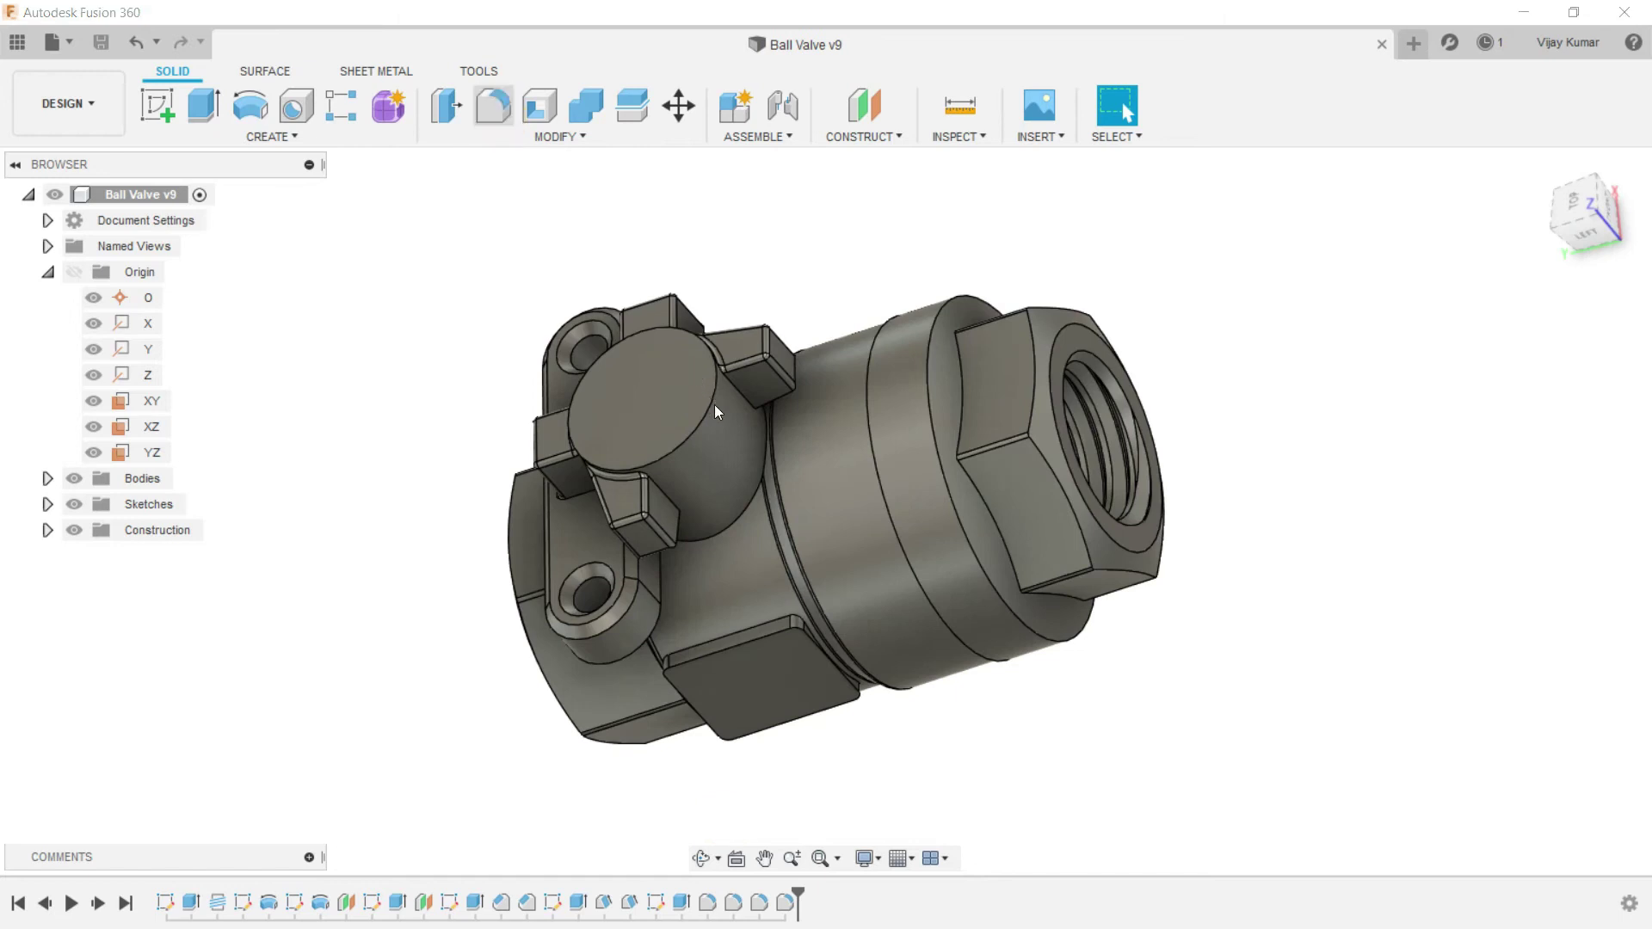
scroll(729, 534, up, 6)
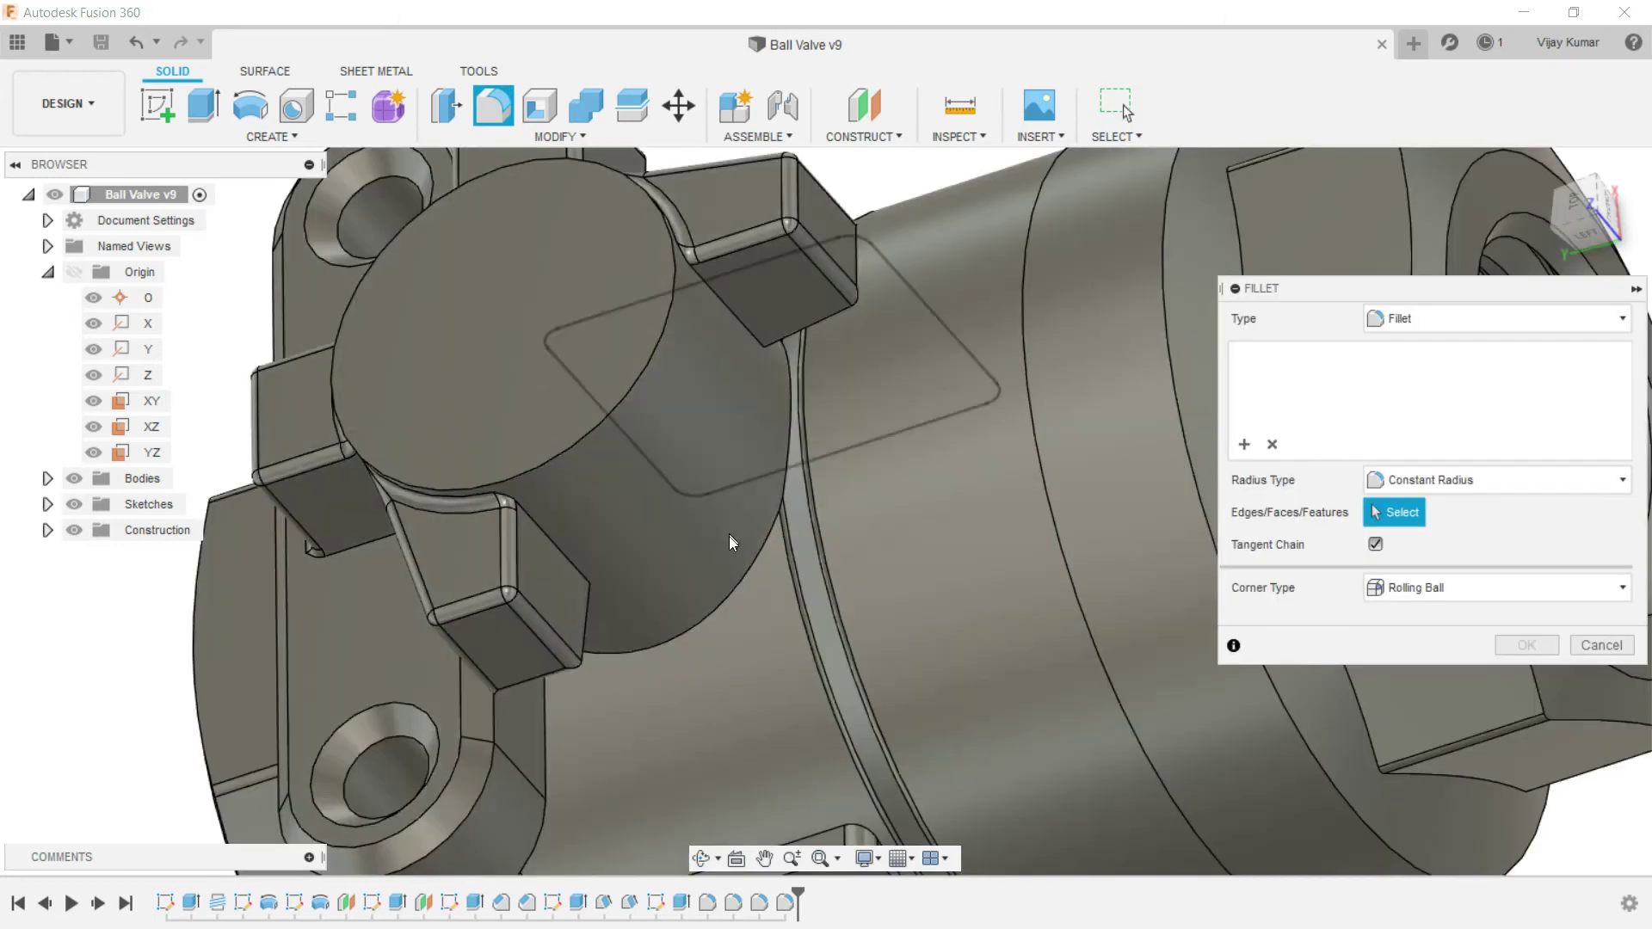
click(725, 606)
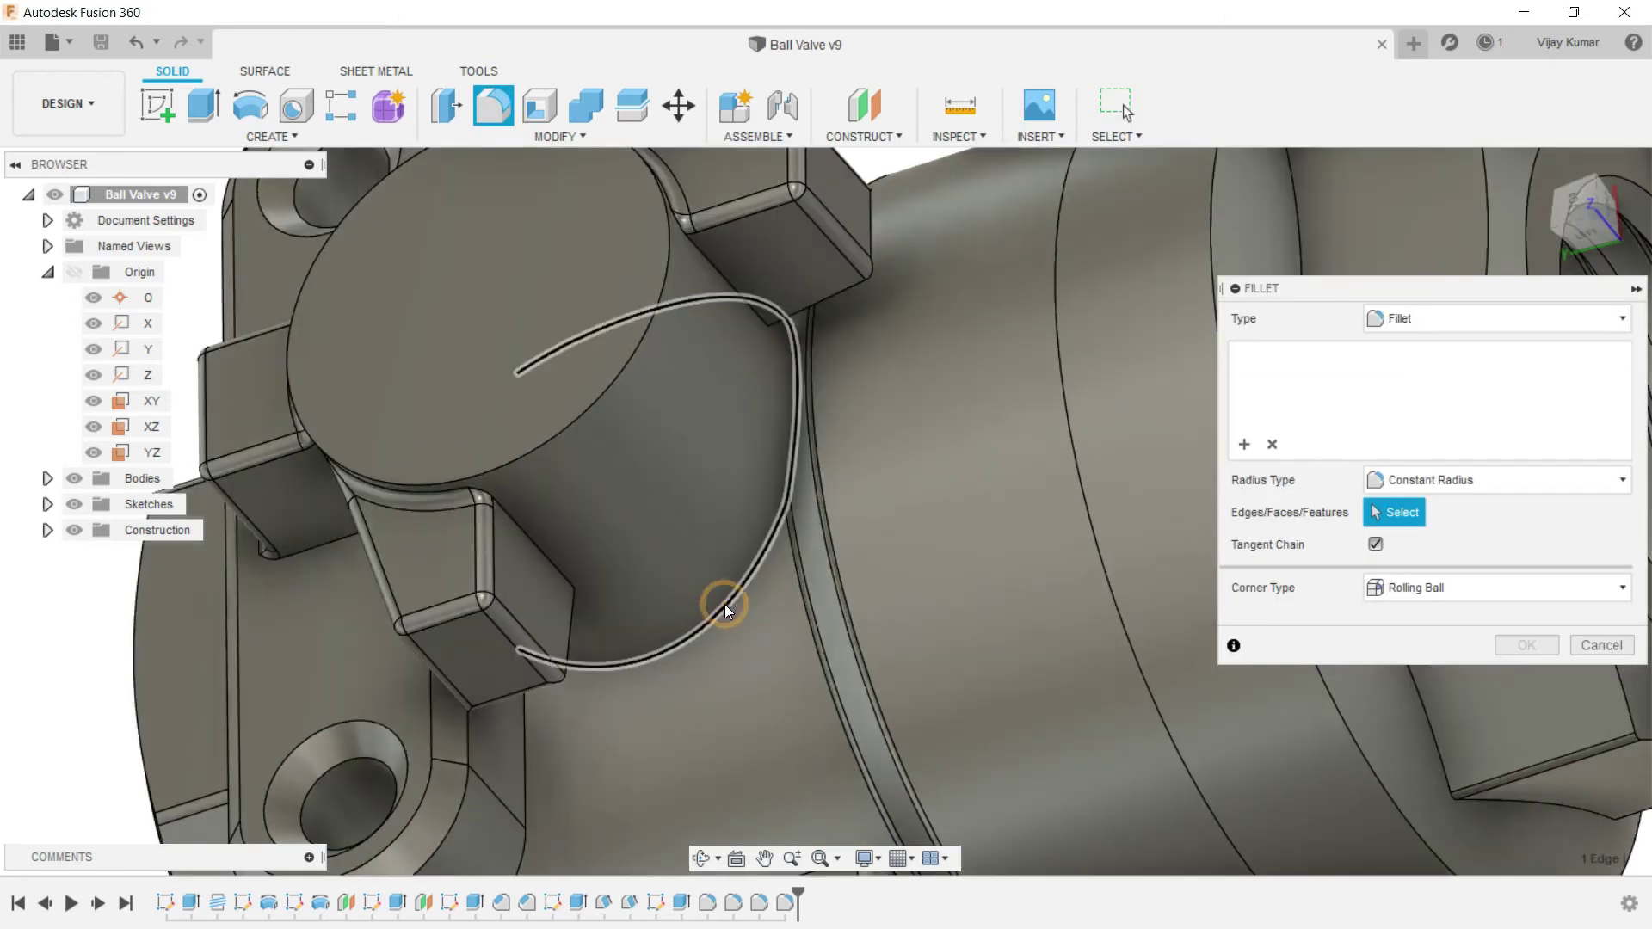
scroll(761, 526, down, 4)
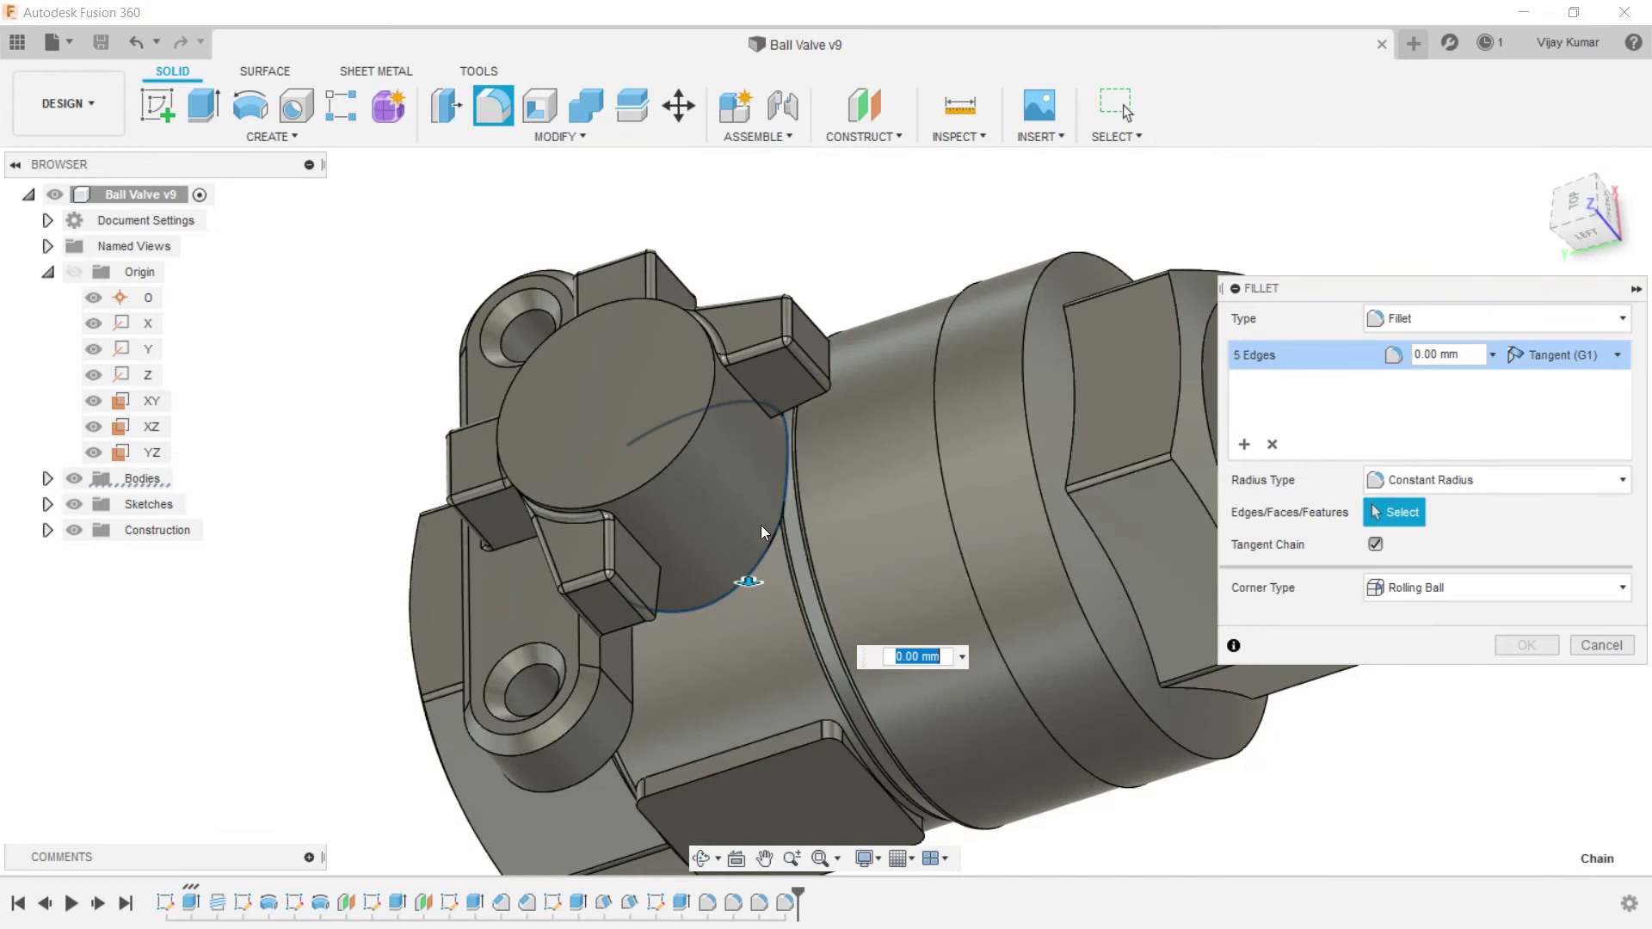
click(670, 459)
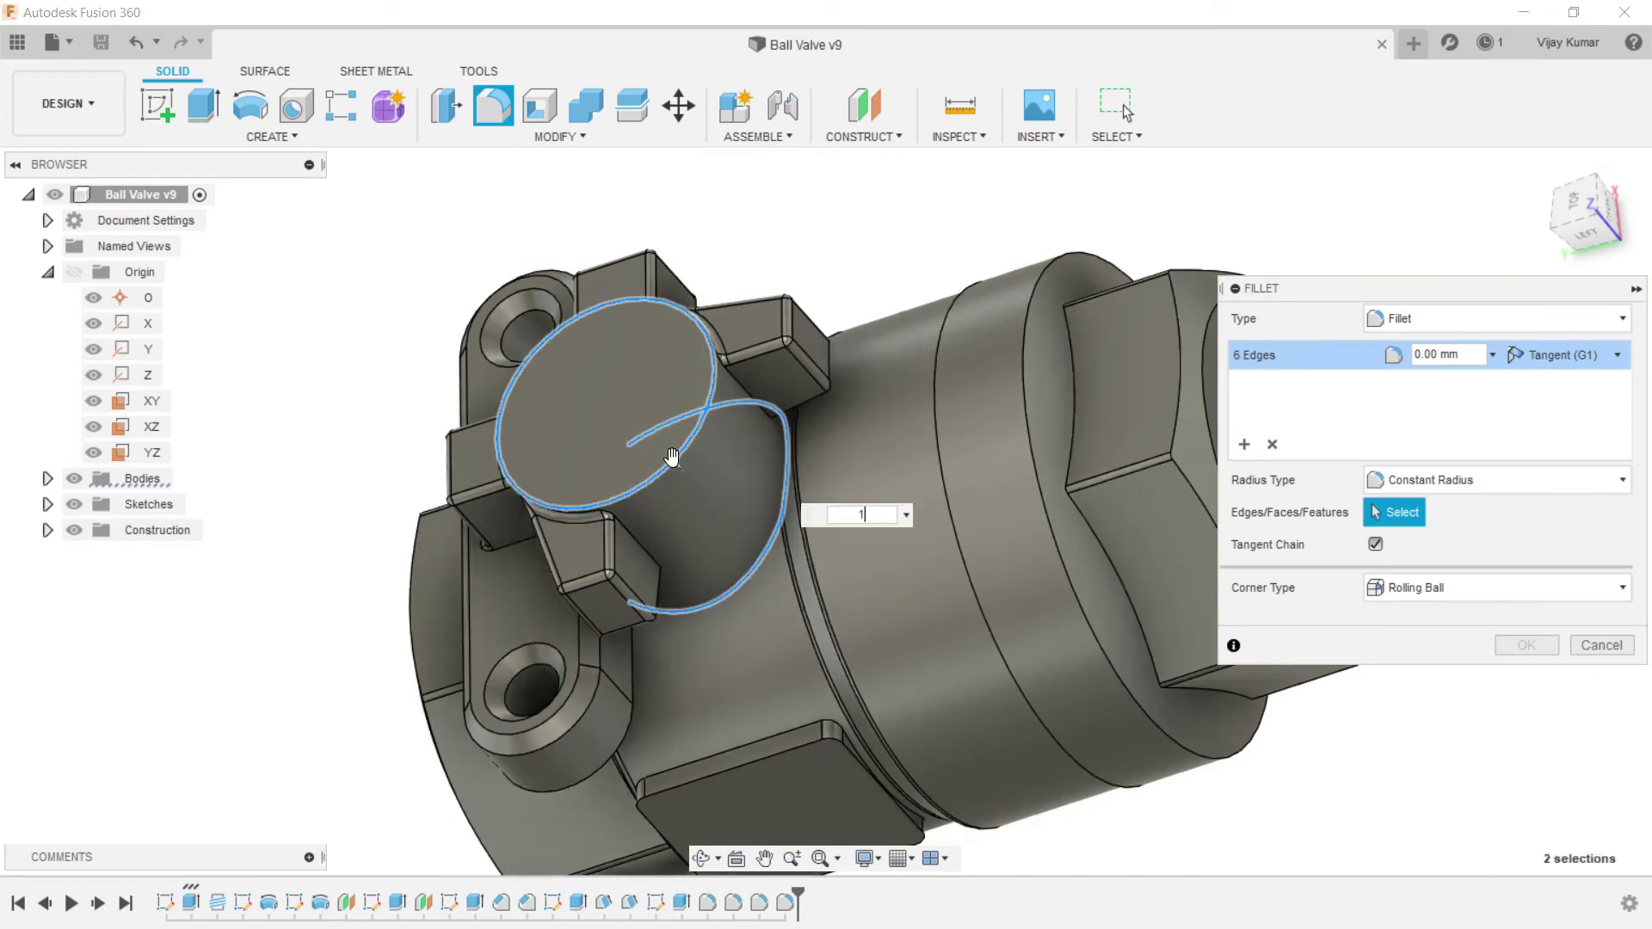
key(BackSpace)
text(0.5)
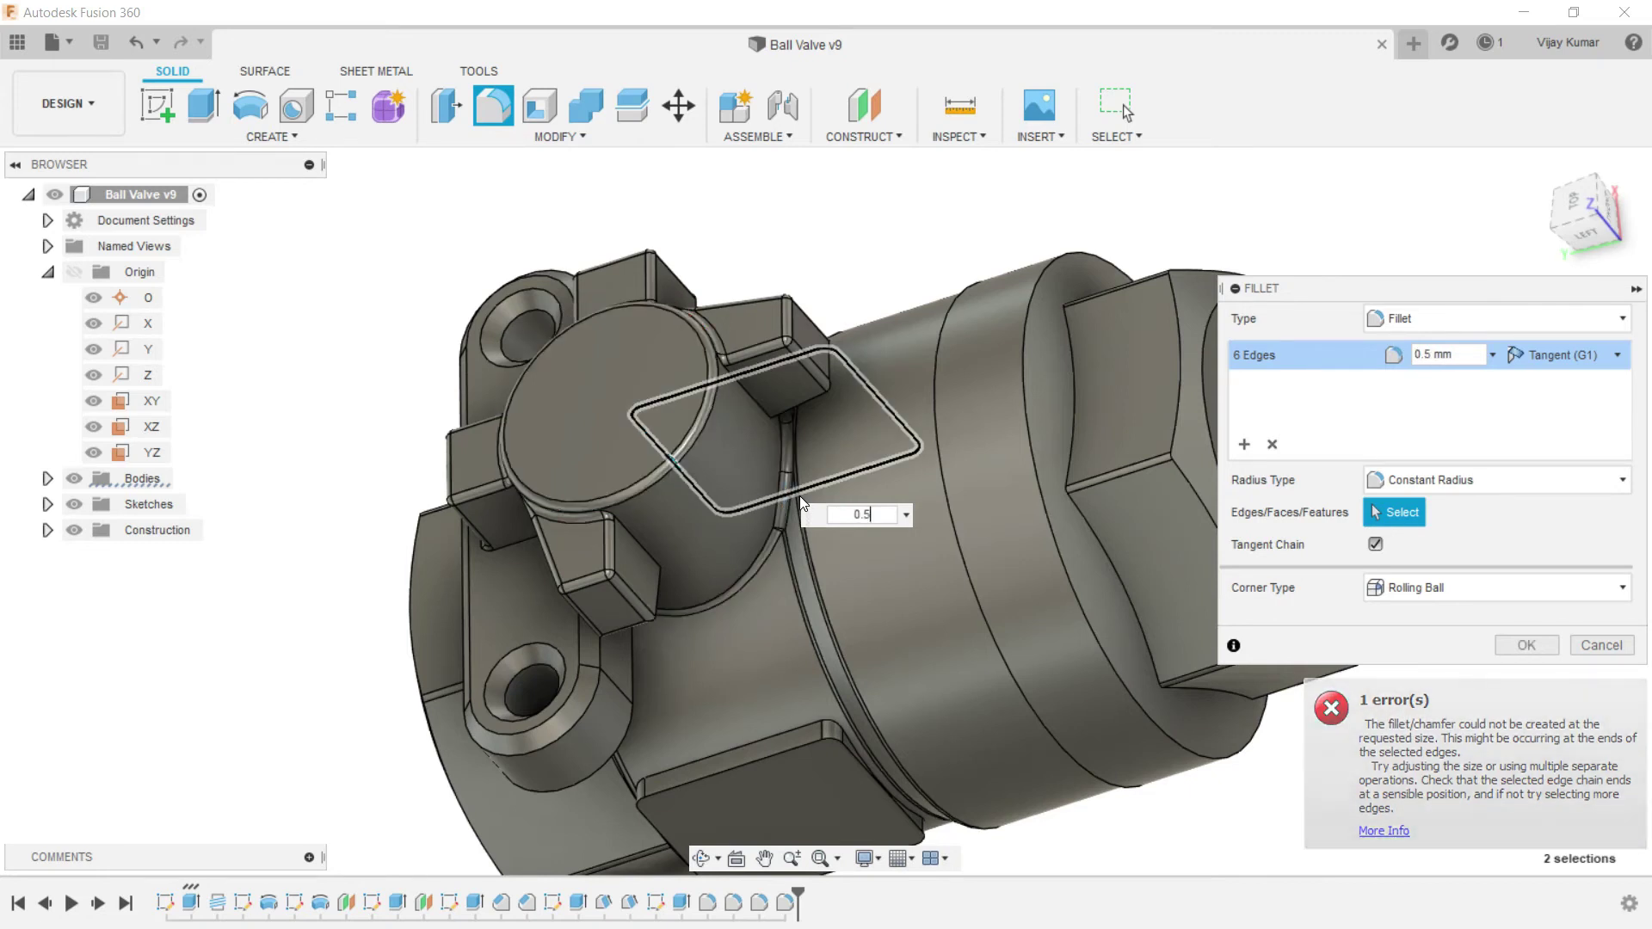
scroll(740, 445, down, 2)
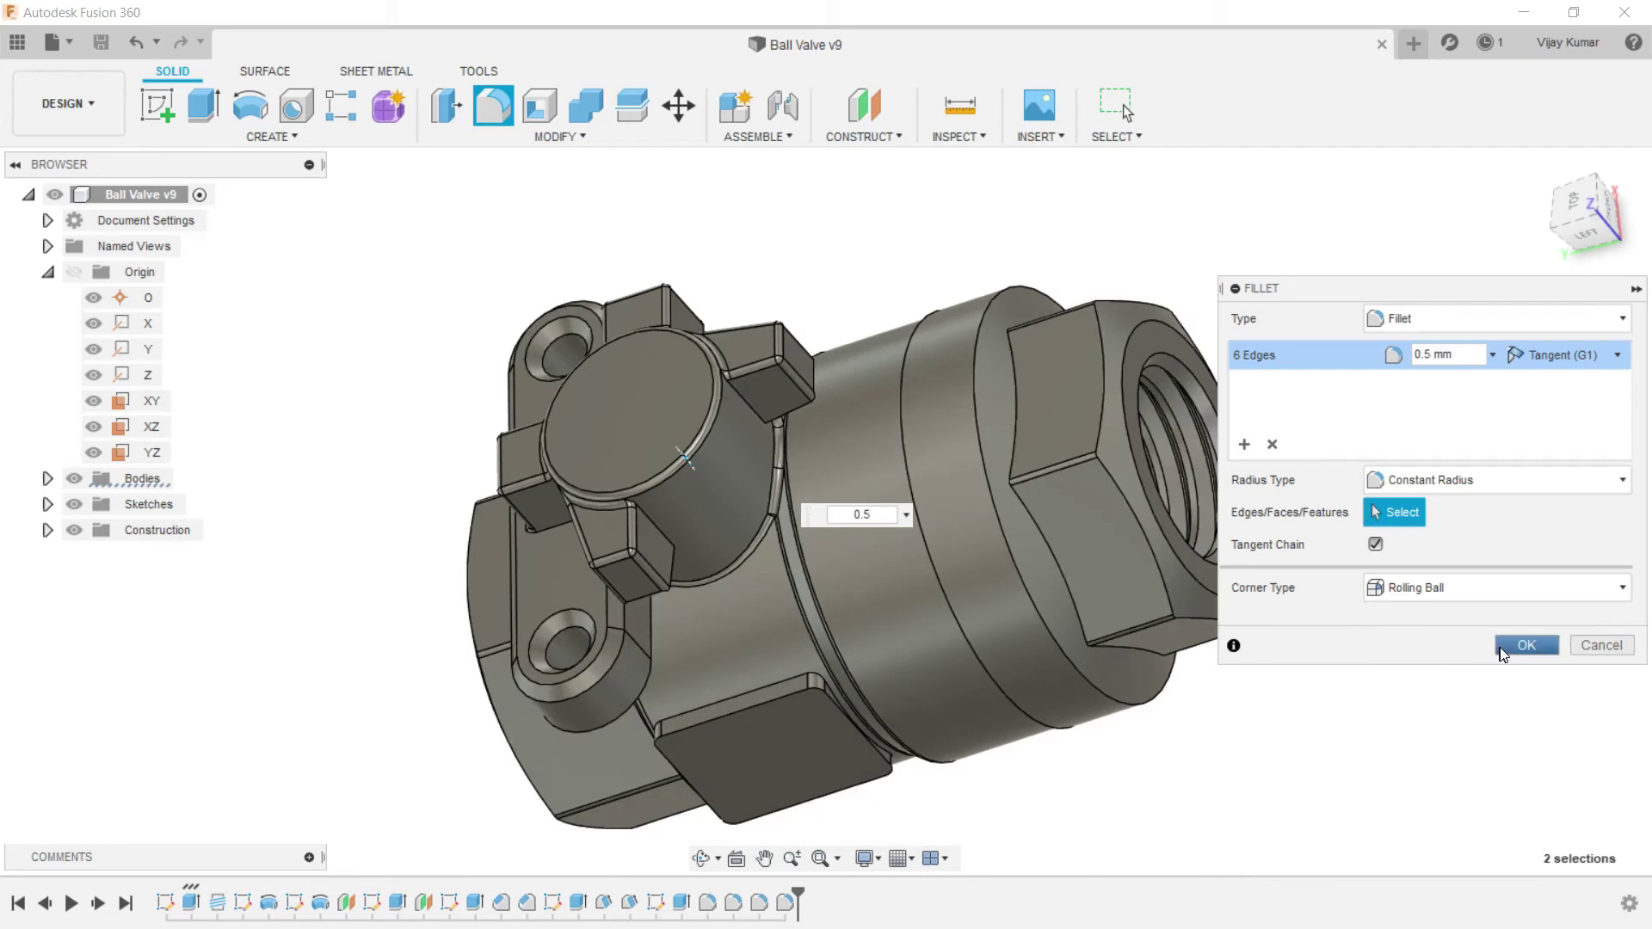
click(1525, 645)
scroll(960, 511, down, 2)
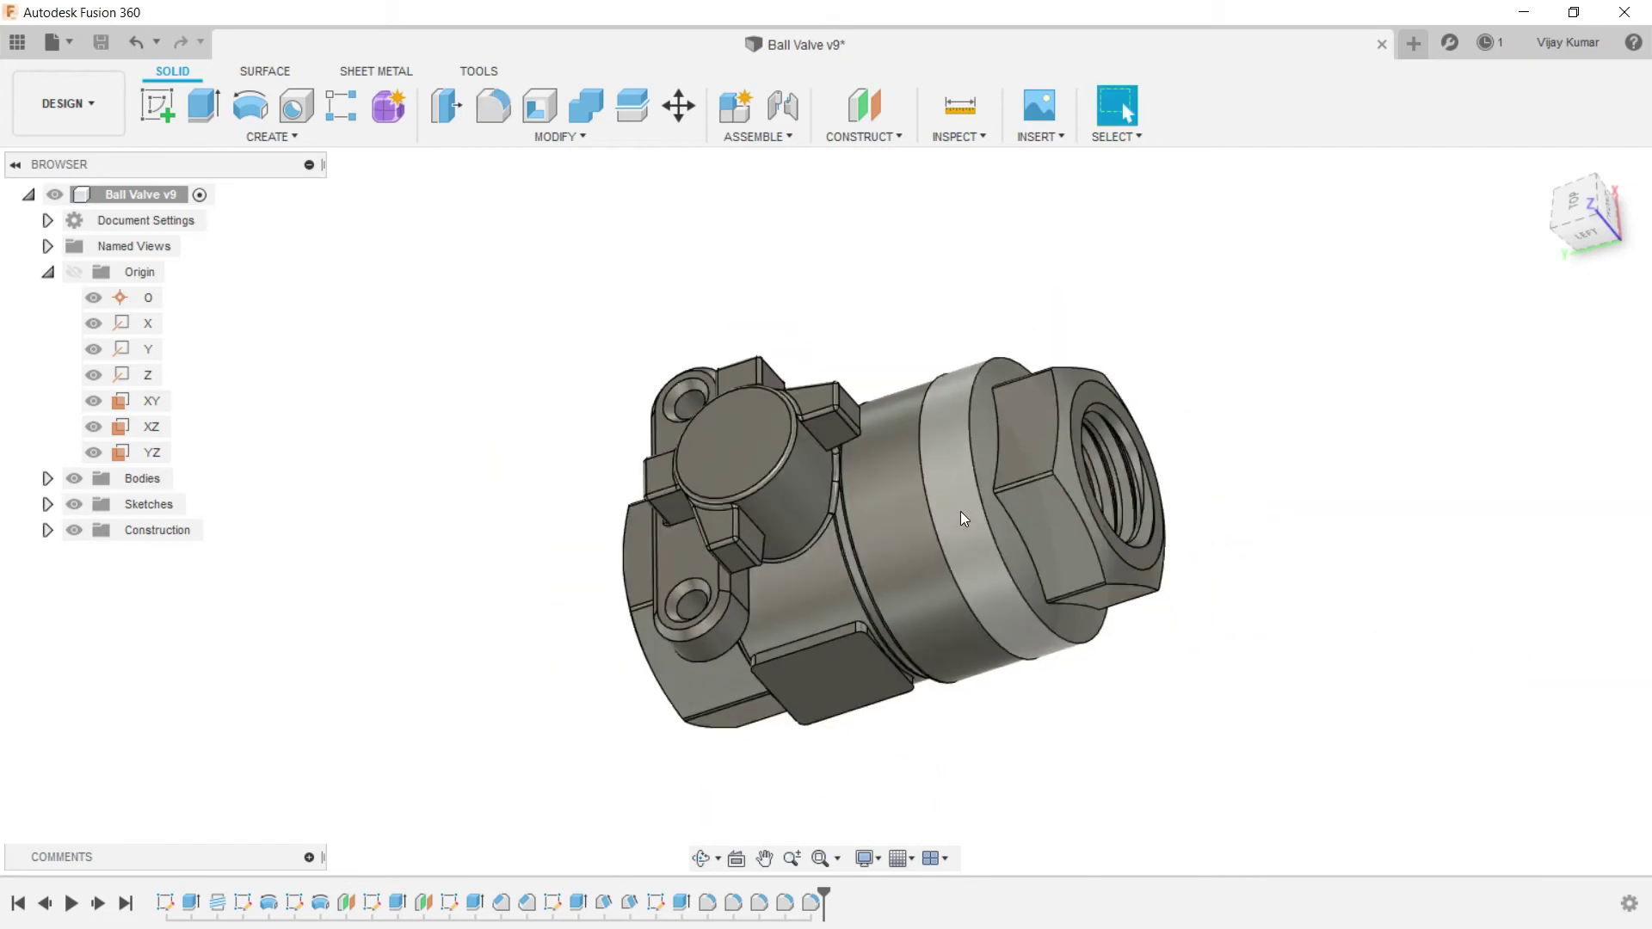
Step: Start a sketch on the stem's top face and draw a concentric circle about 11.8 mm in diameter
click(704, 855)
drag(737, 748, 826, 585)
key(Escape)
click(748, 427)
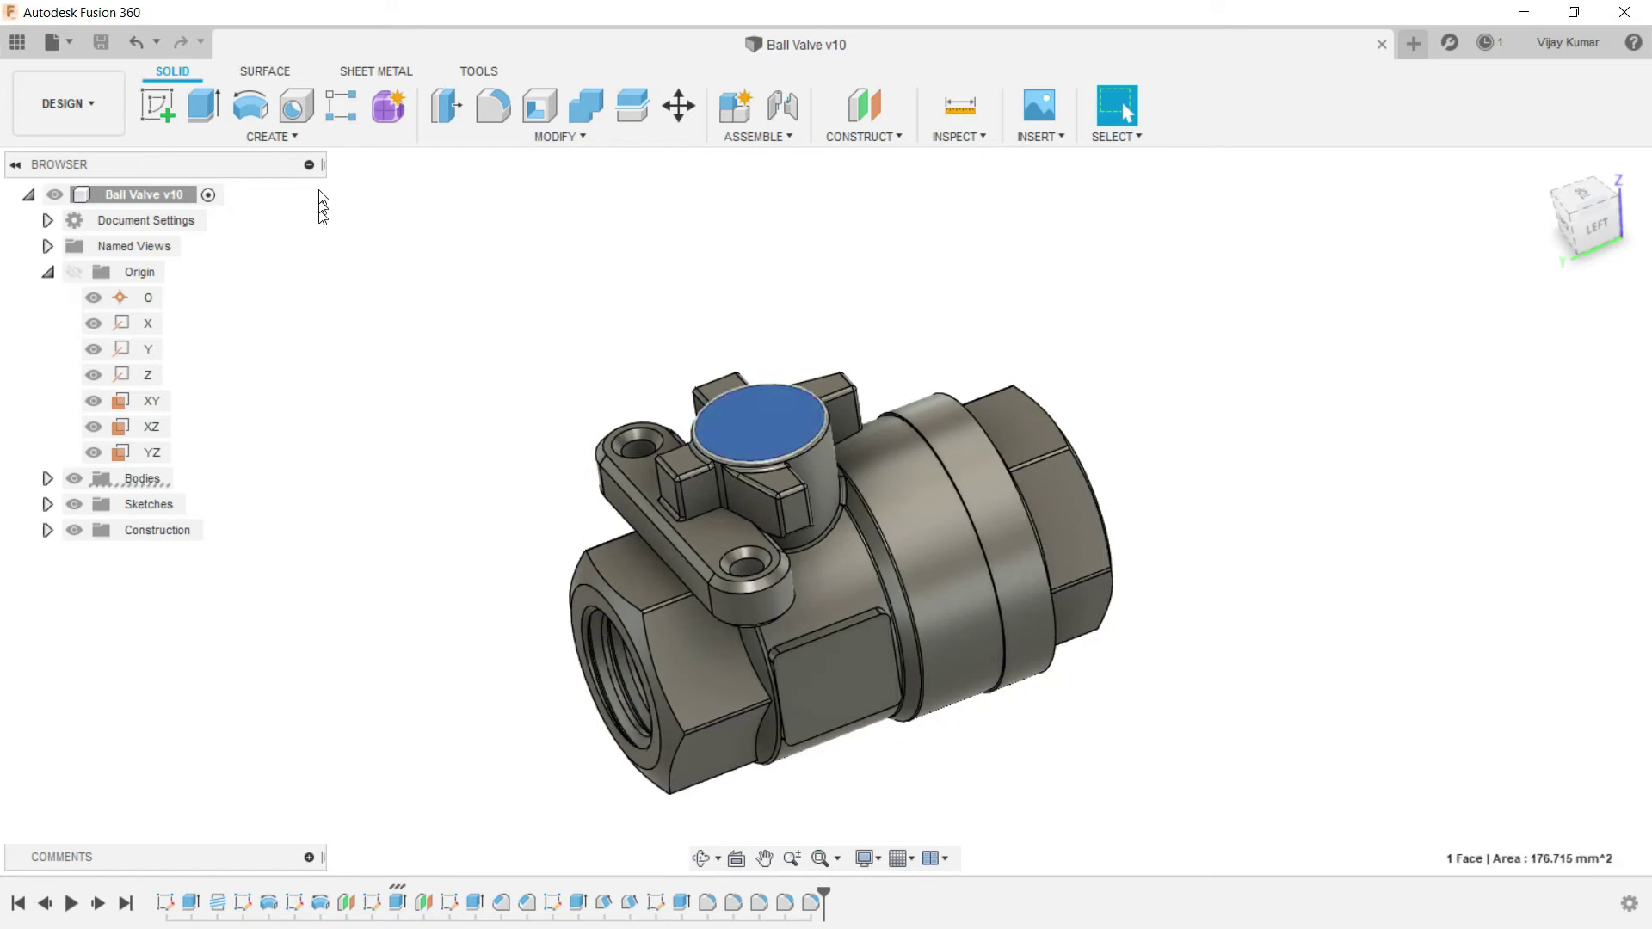
click(169, 99)
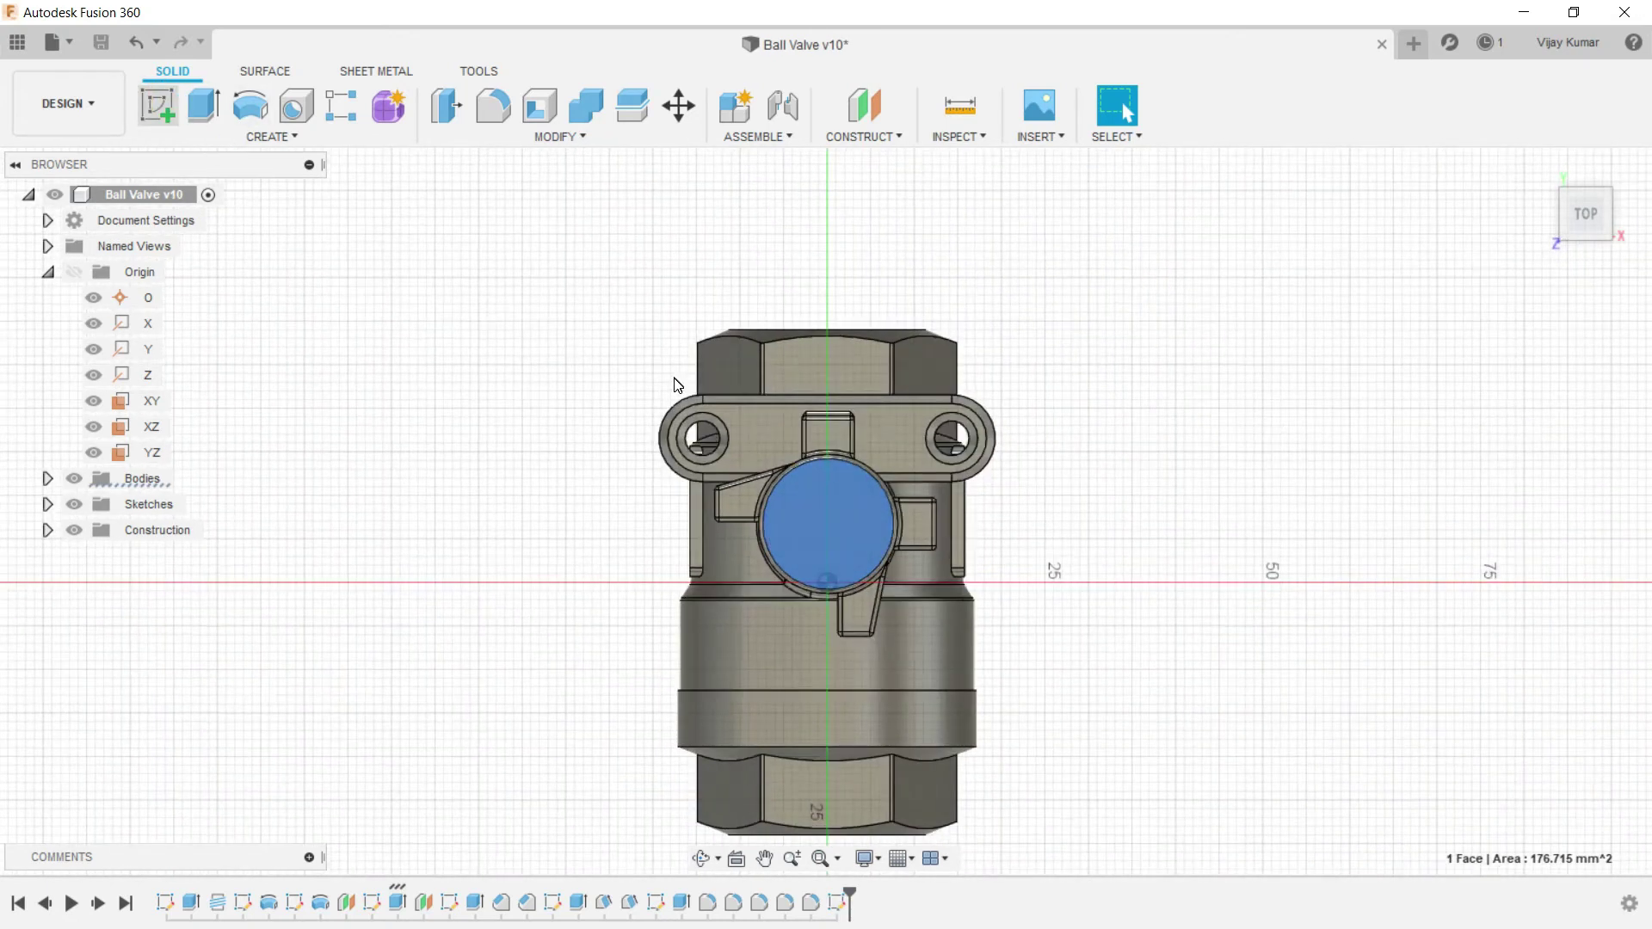
key(c)
scroll(864, 521, up, 4)
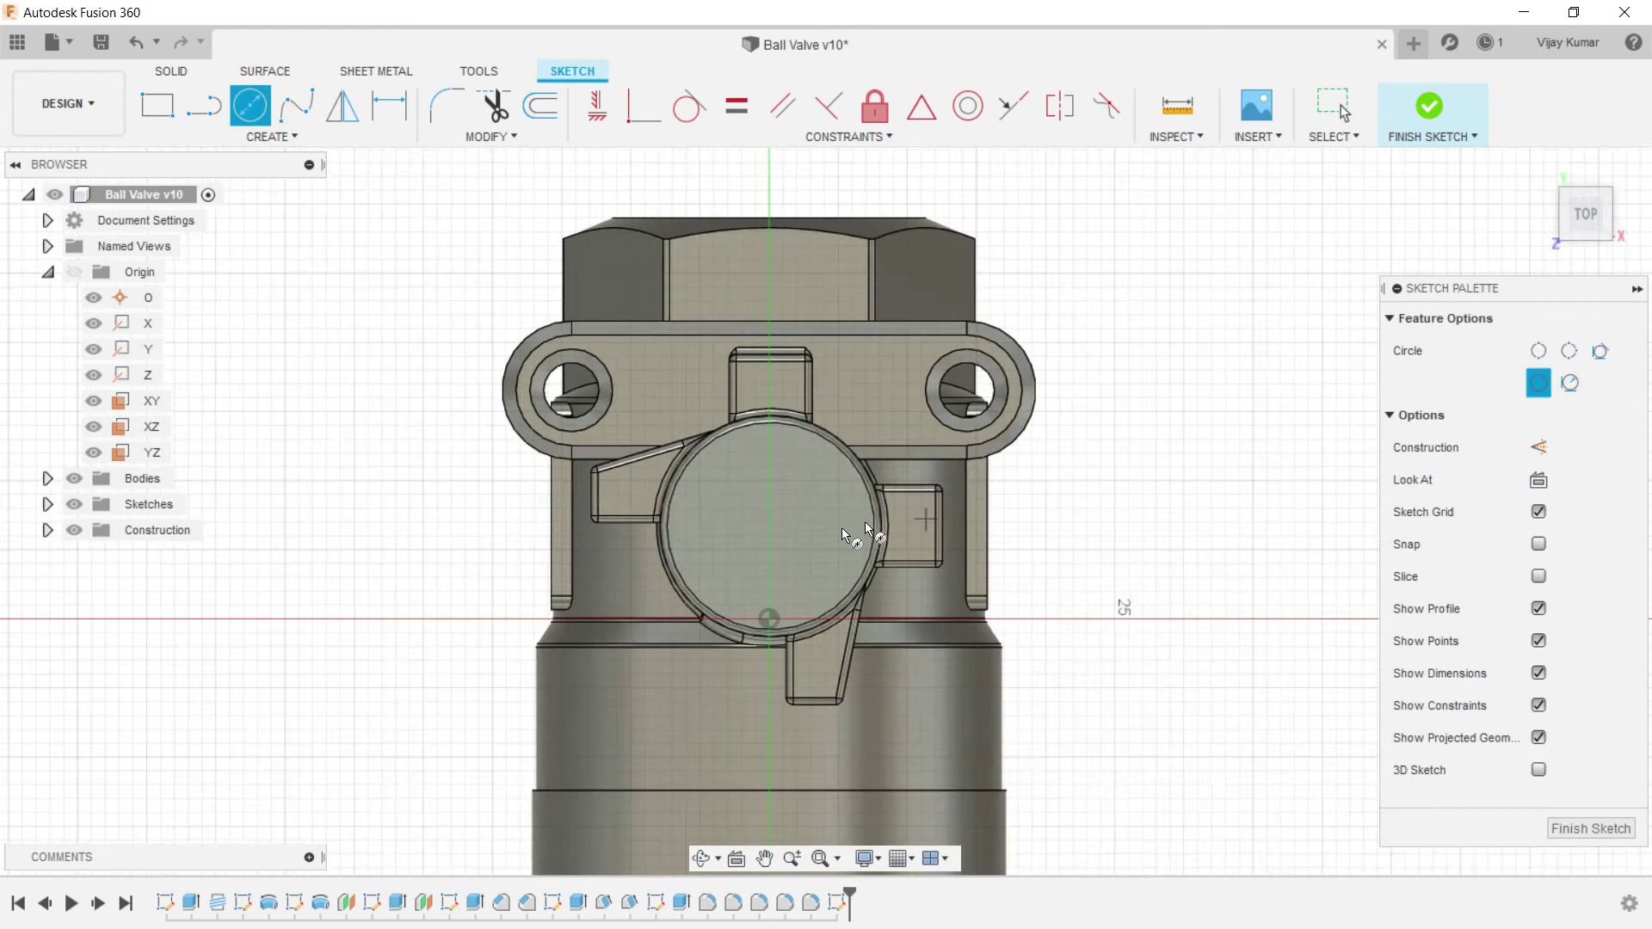
click(757, 524)
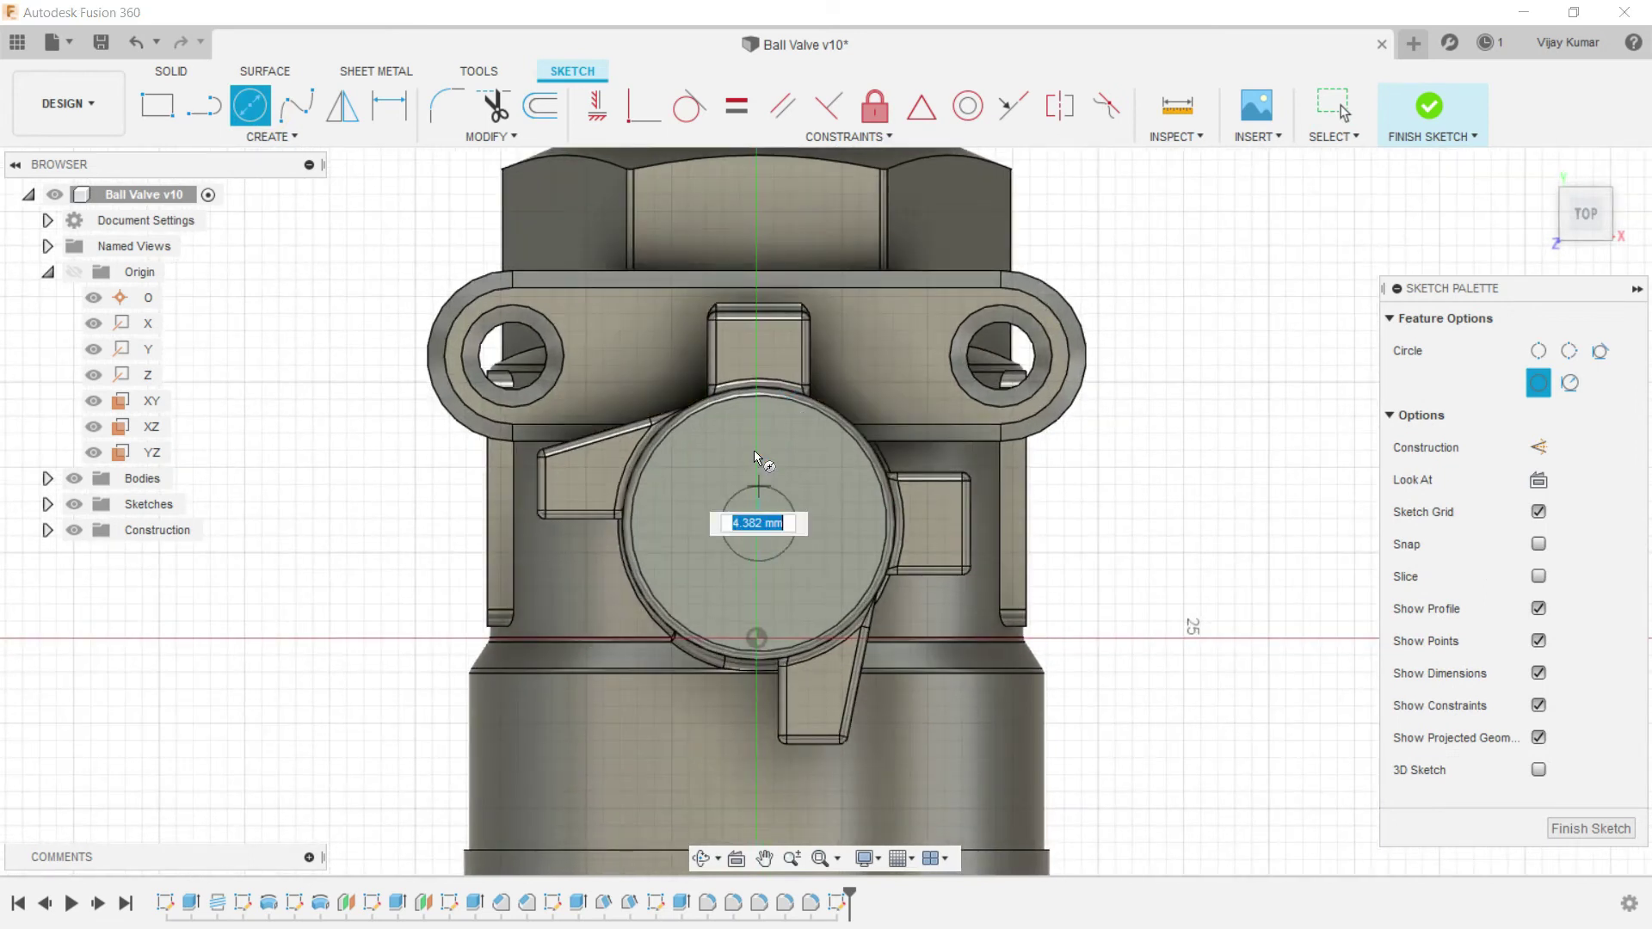
click(761, 422)
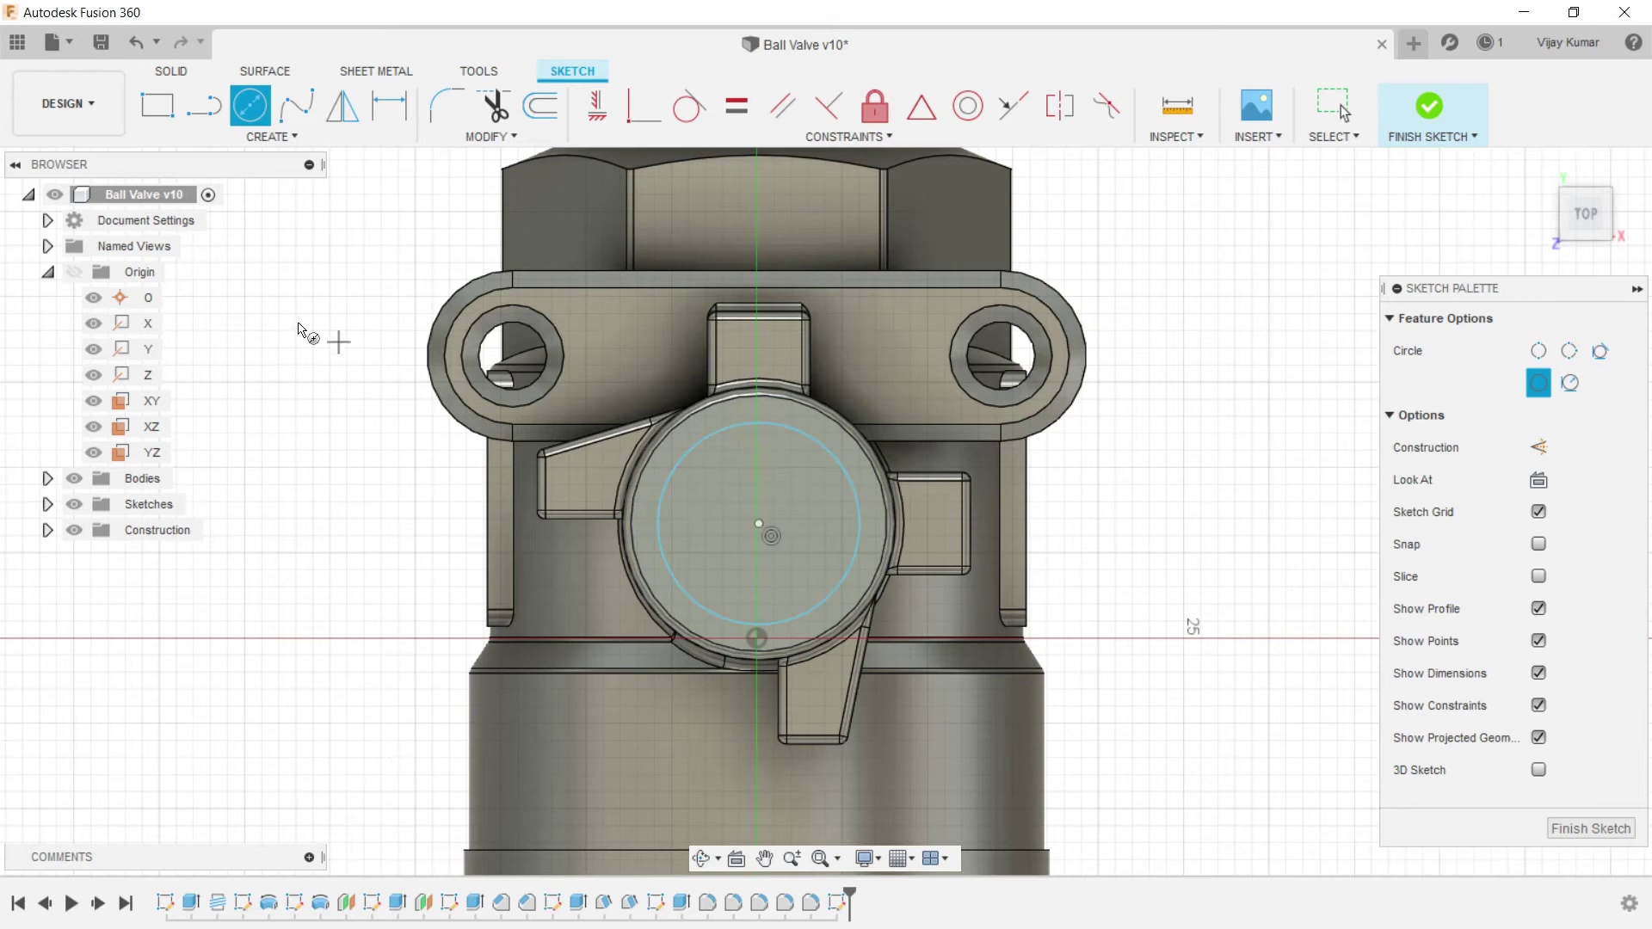
Step: Dimension the circle on the stem top to a diameter of 12 mm
click(378, 110)
click(774, 423)
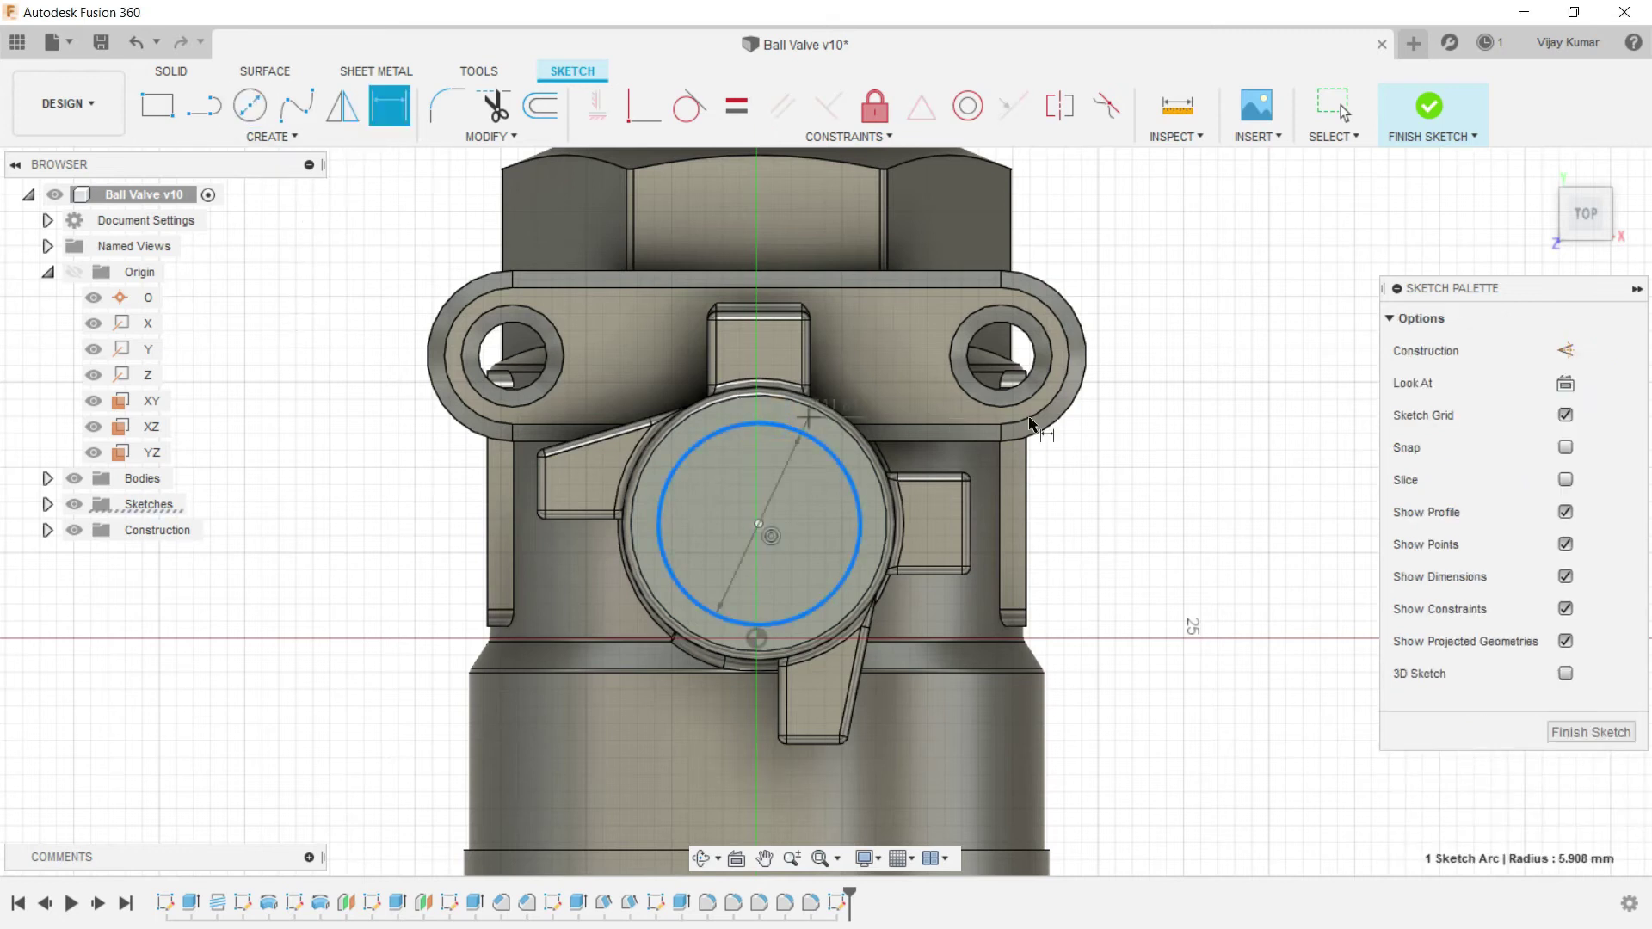
click(1108, 437)
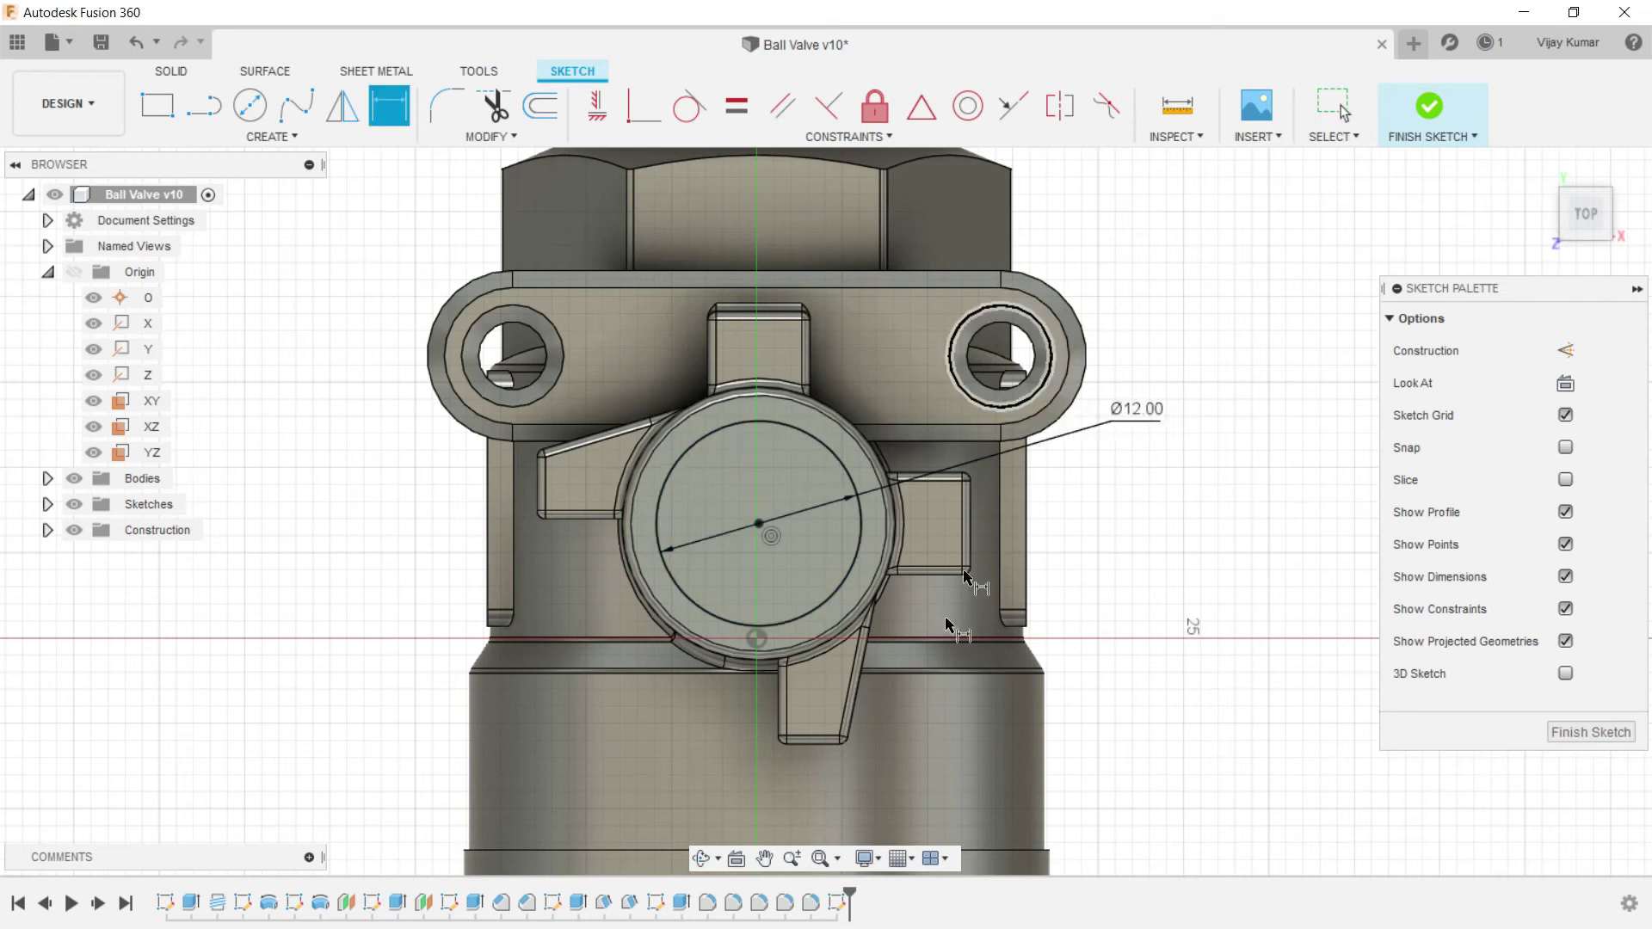
Step: Extrude the circular profile on the stem top upward by 1 mm, joined to the body
click(701, 858)
drag(700, 731, 922, 325)
click(949, 315)
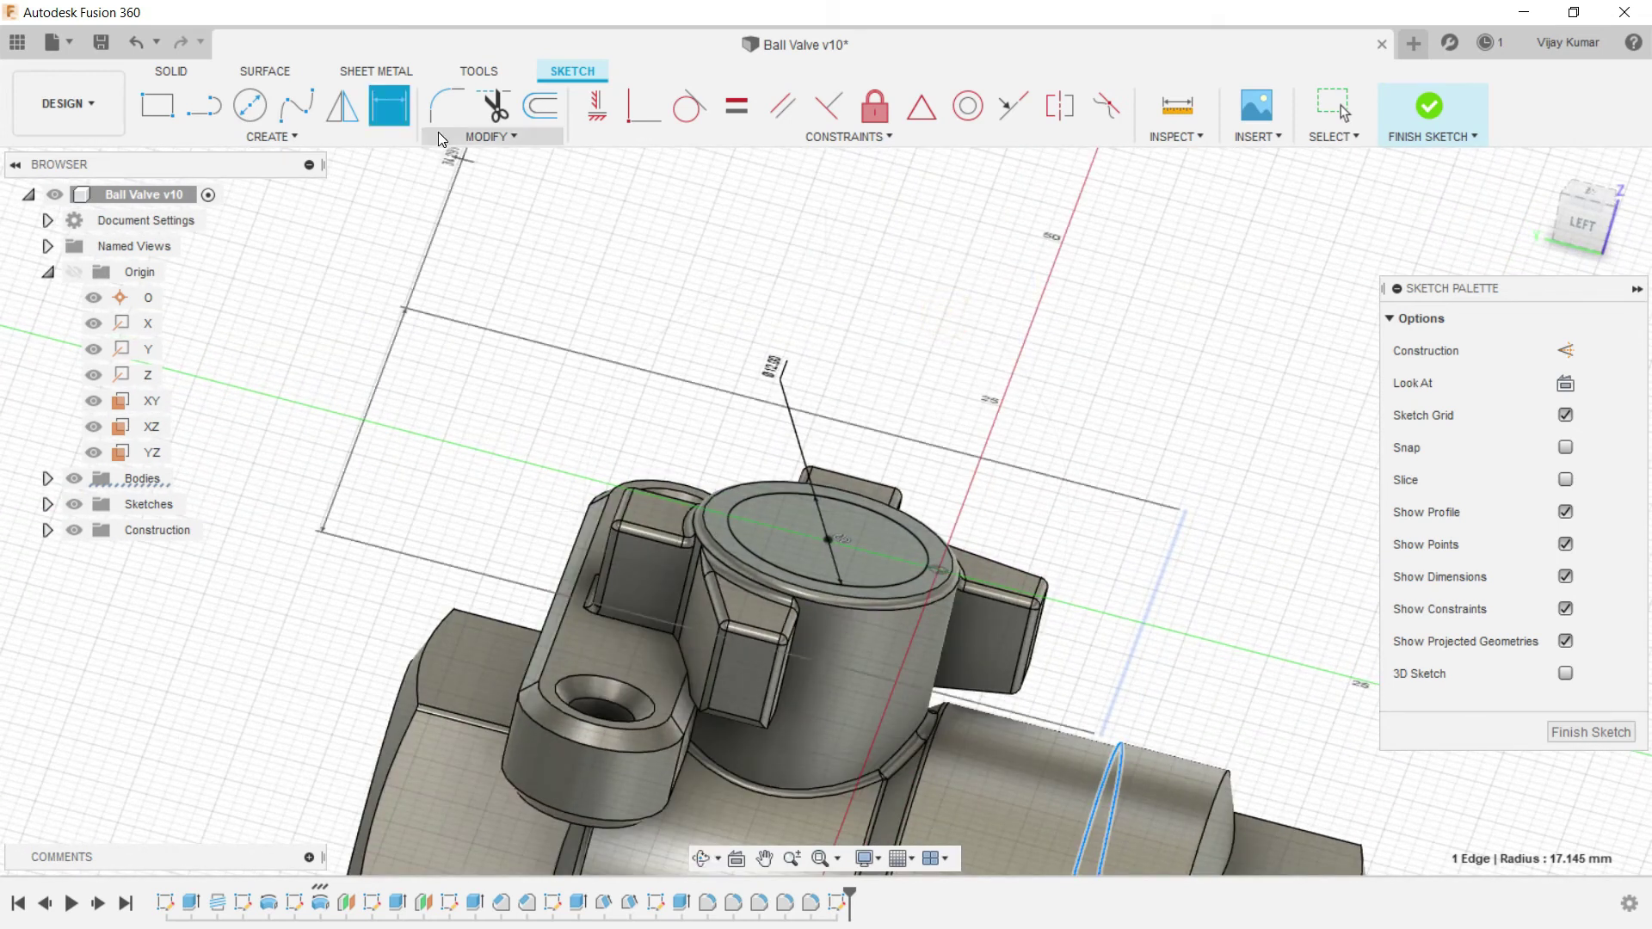
click(172, 70)
click(213, 104)
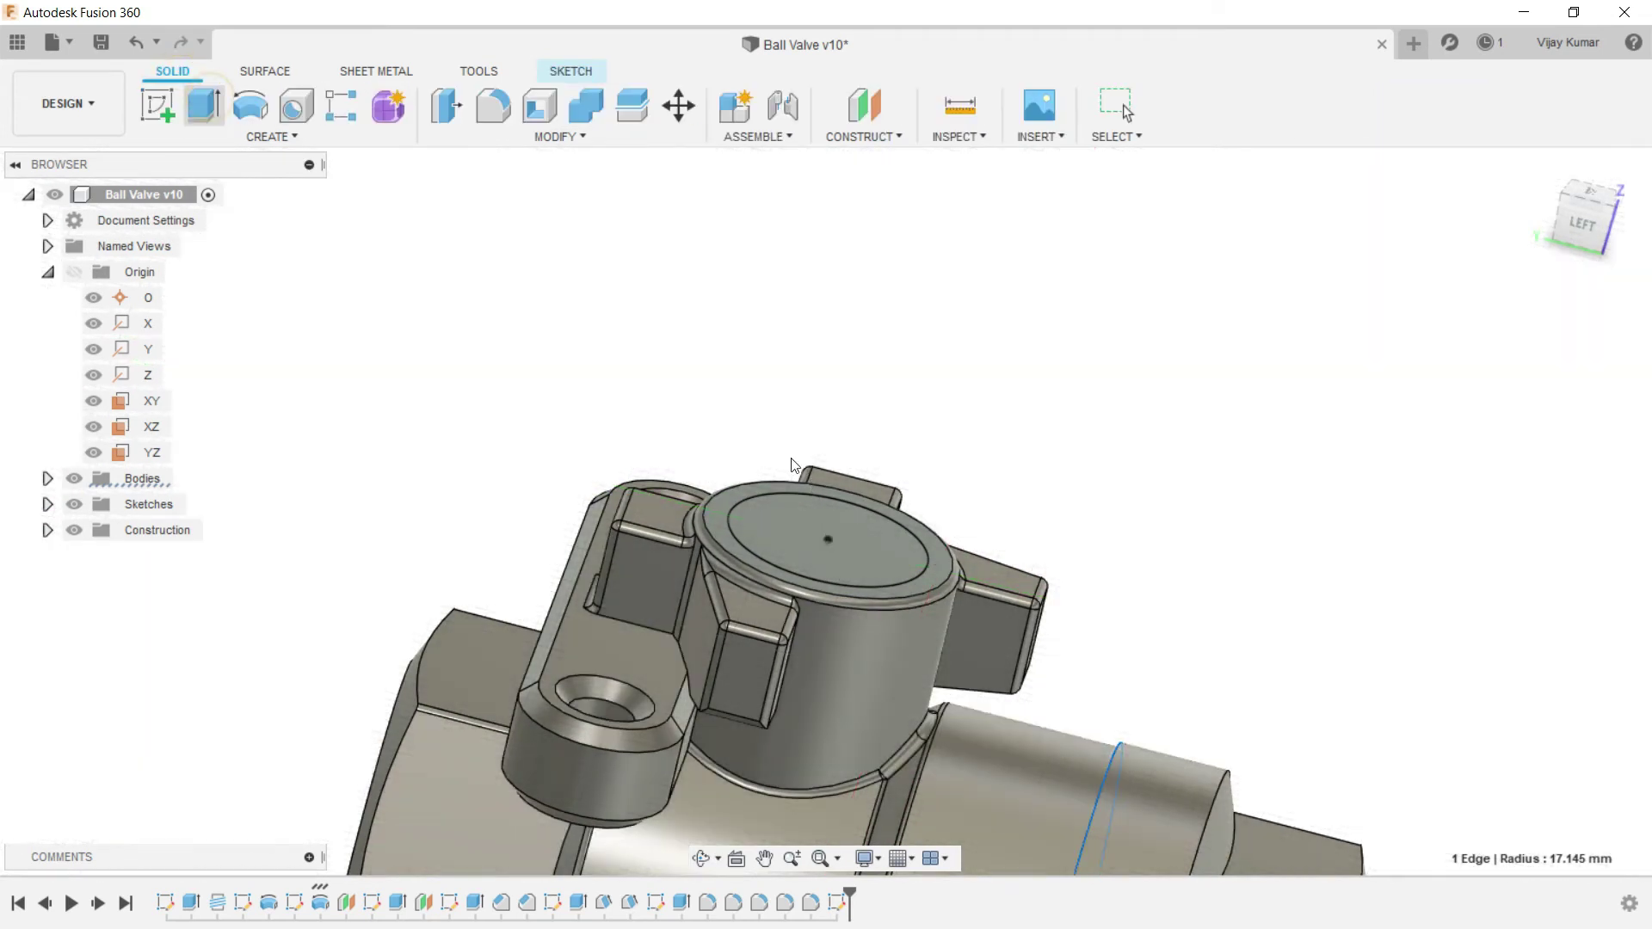
click(799, 528)
text(1)
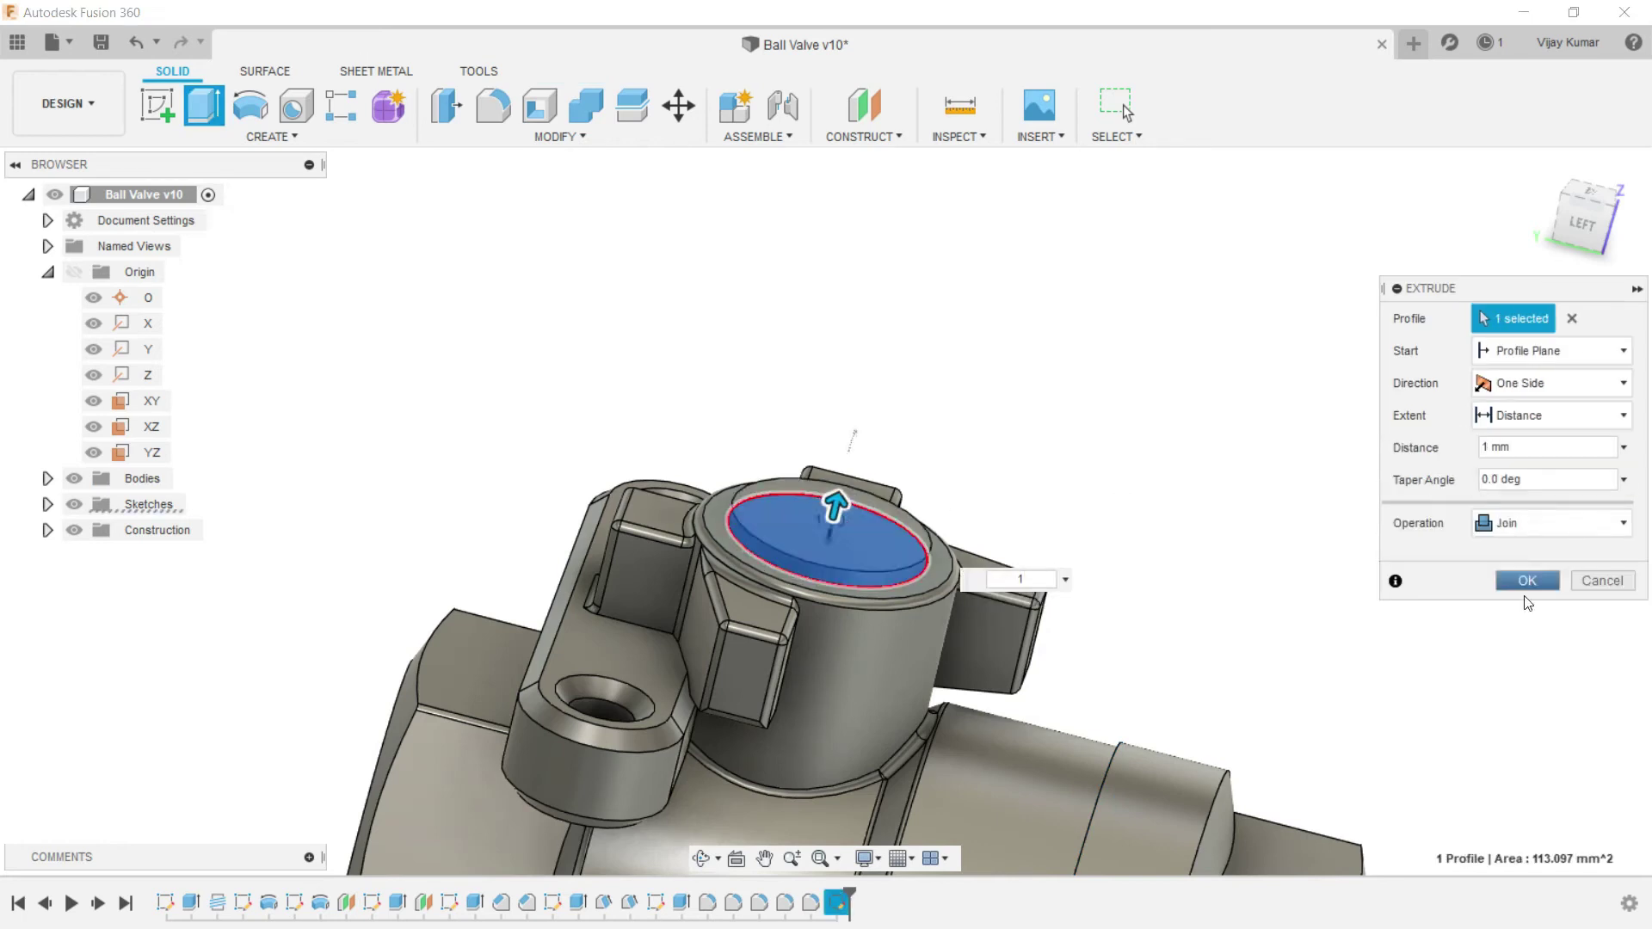
click(1526, 579)
scroll(1014, 461, down, 5)
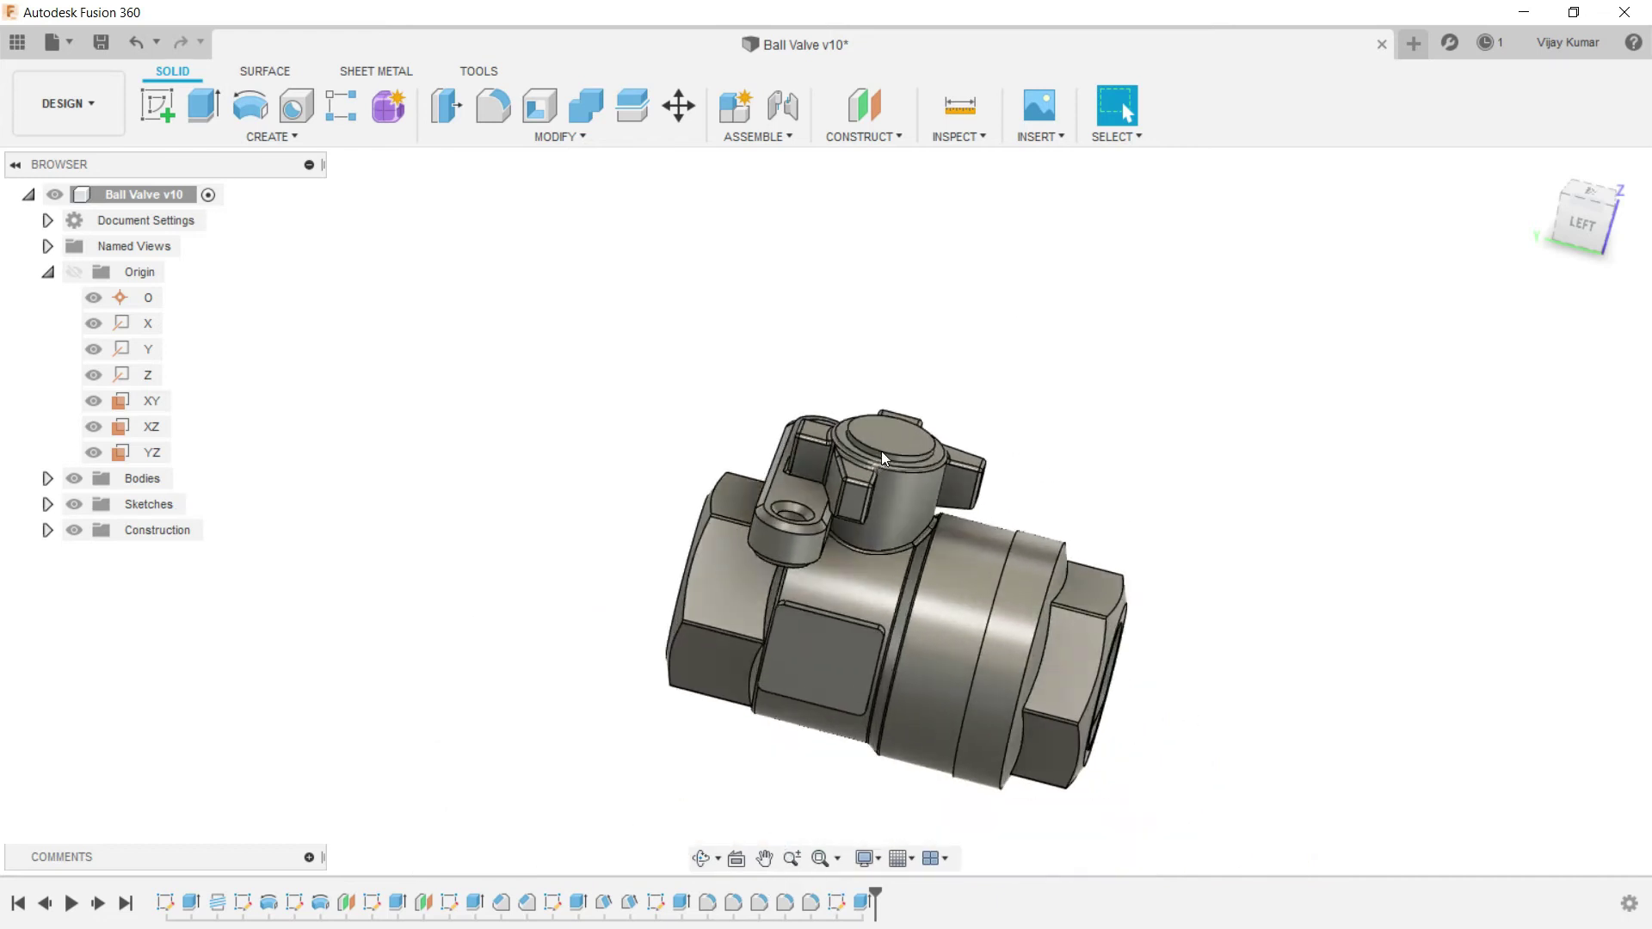
Step: Sketch a six-sided circumscribed polygon about 11 mm across flats, centred on the raised disc's top face
click(886, 446)
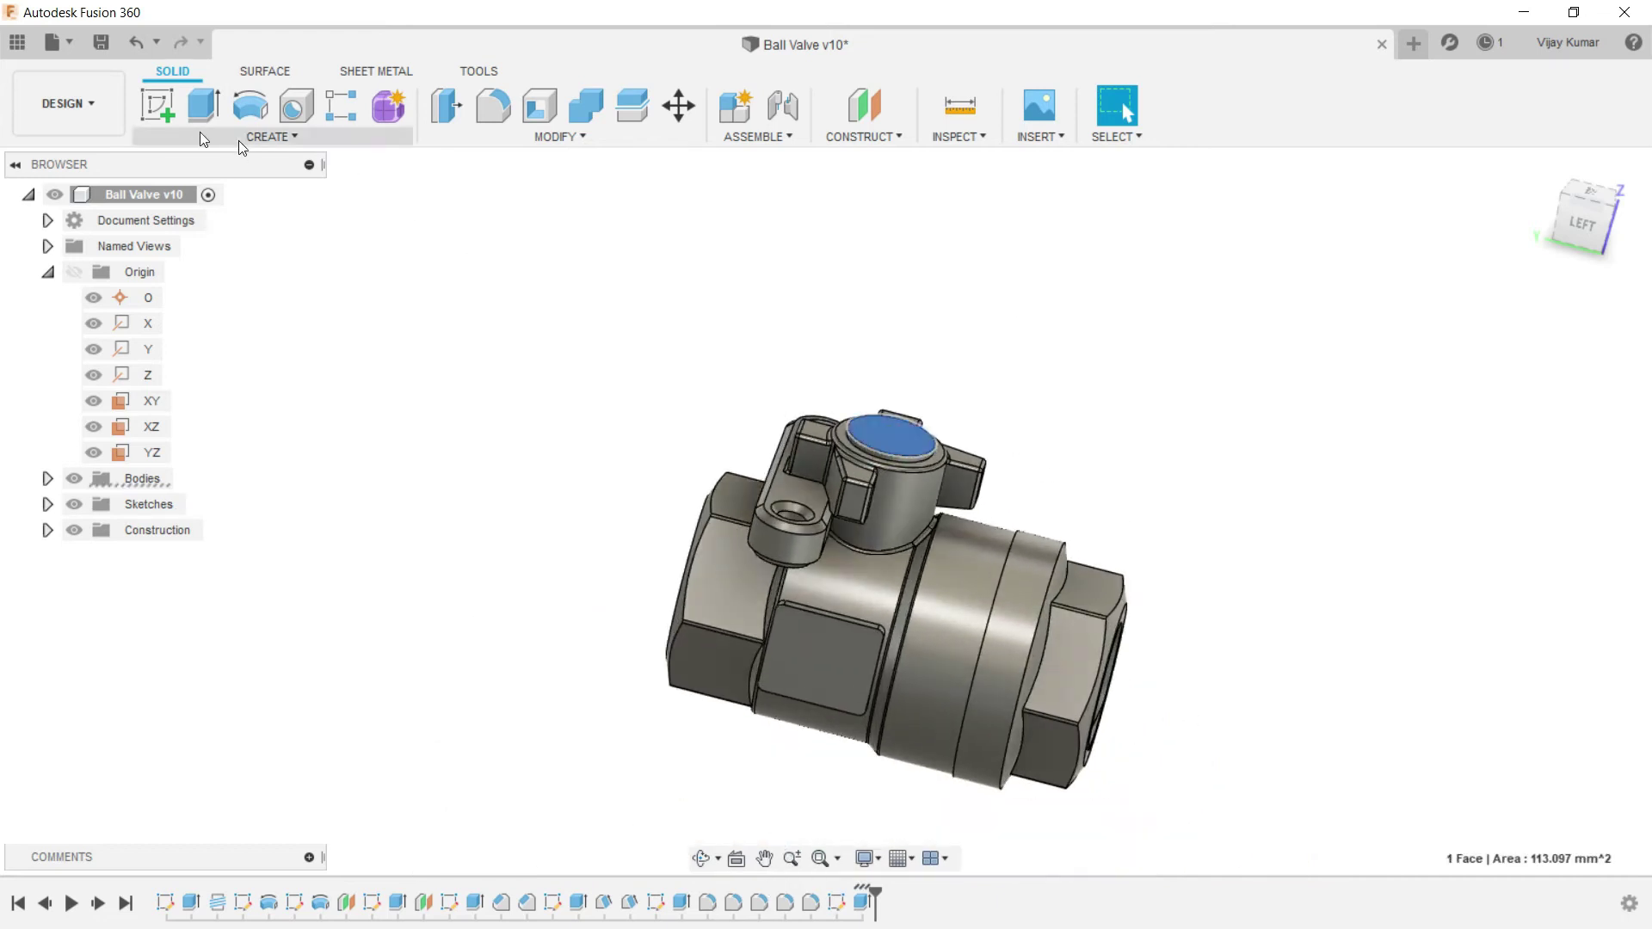
click(172, 100)
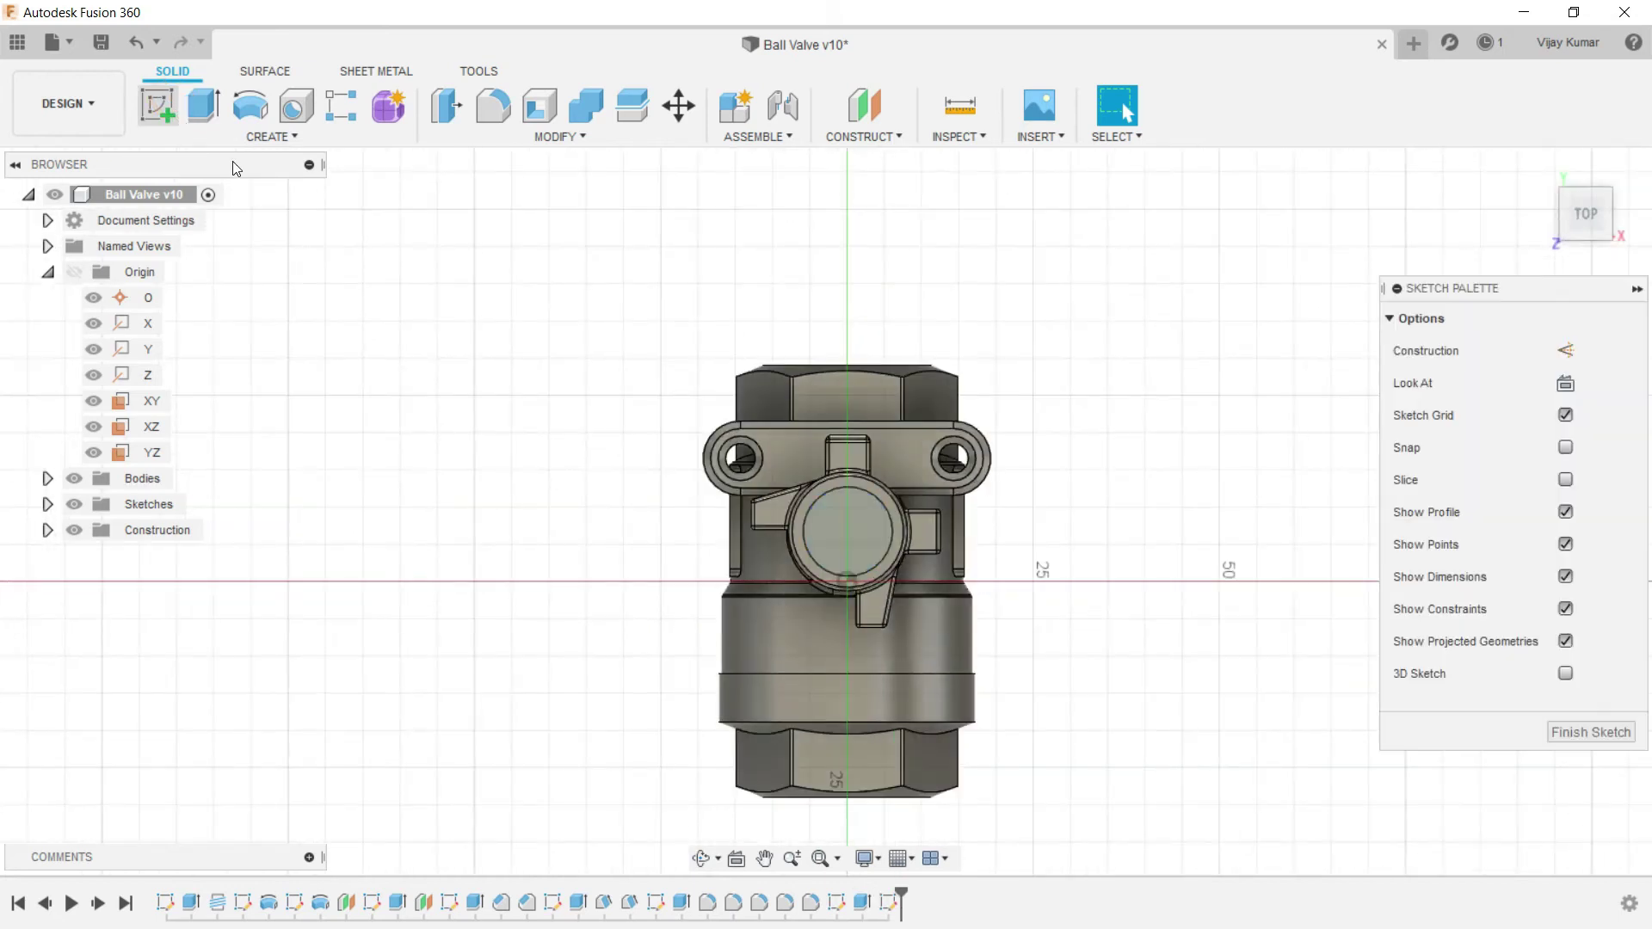
click(250, 146)
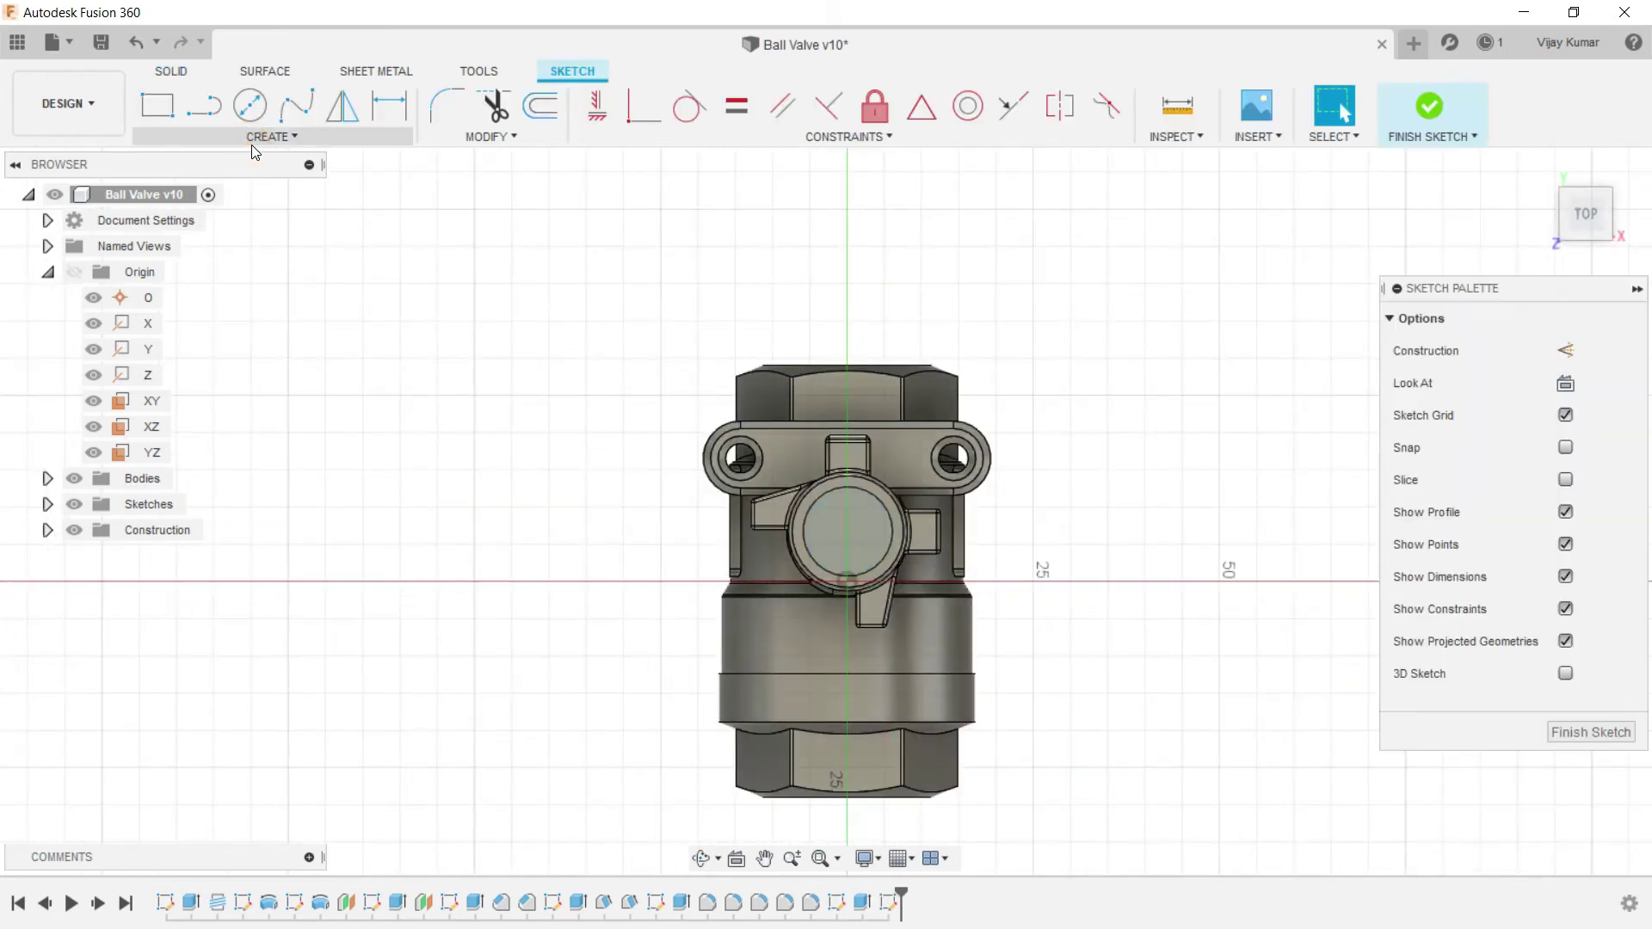
click(275, 136)
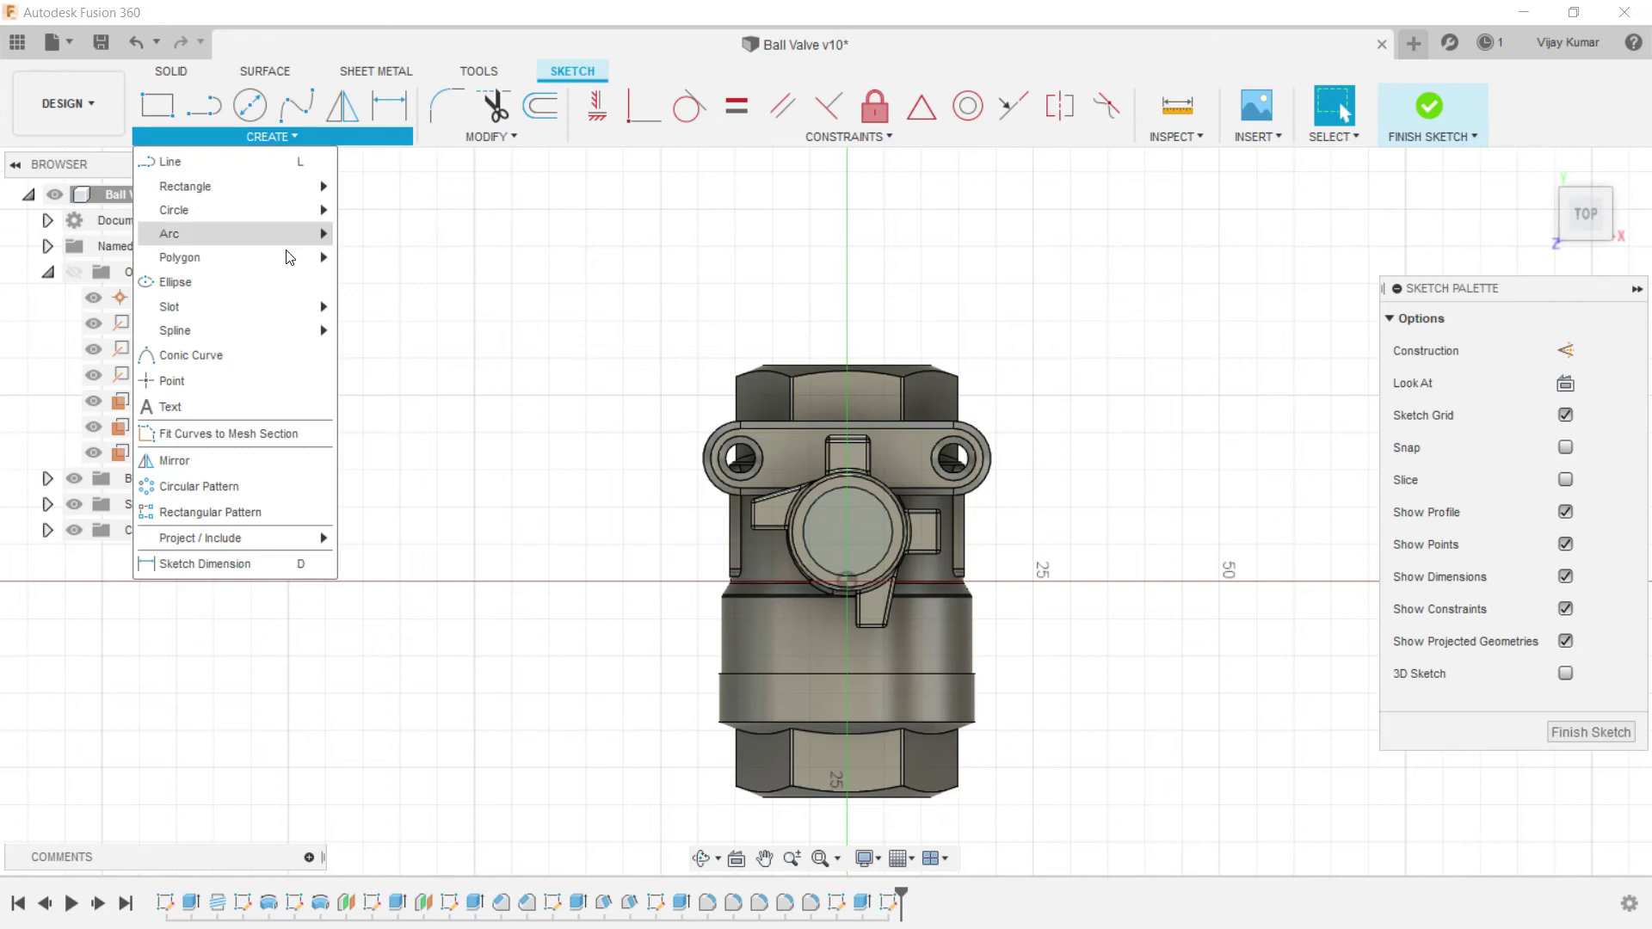
mouse_move(289, 261)
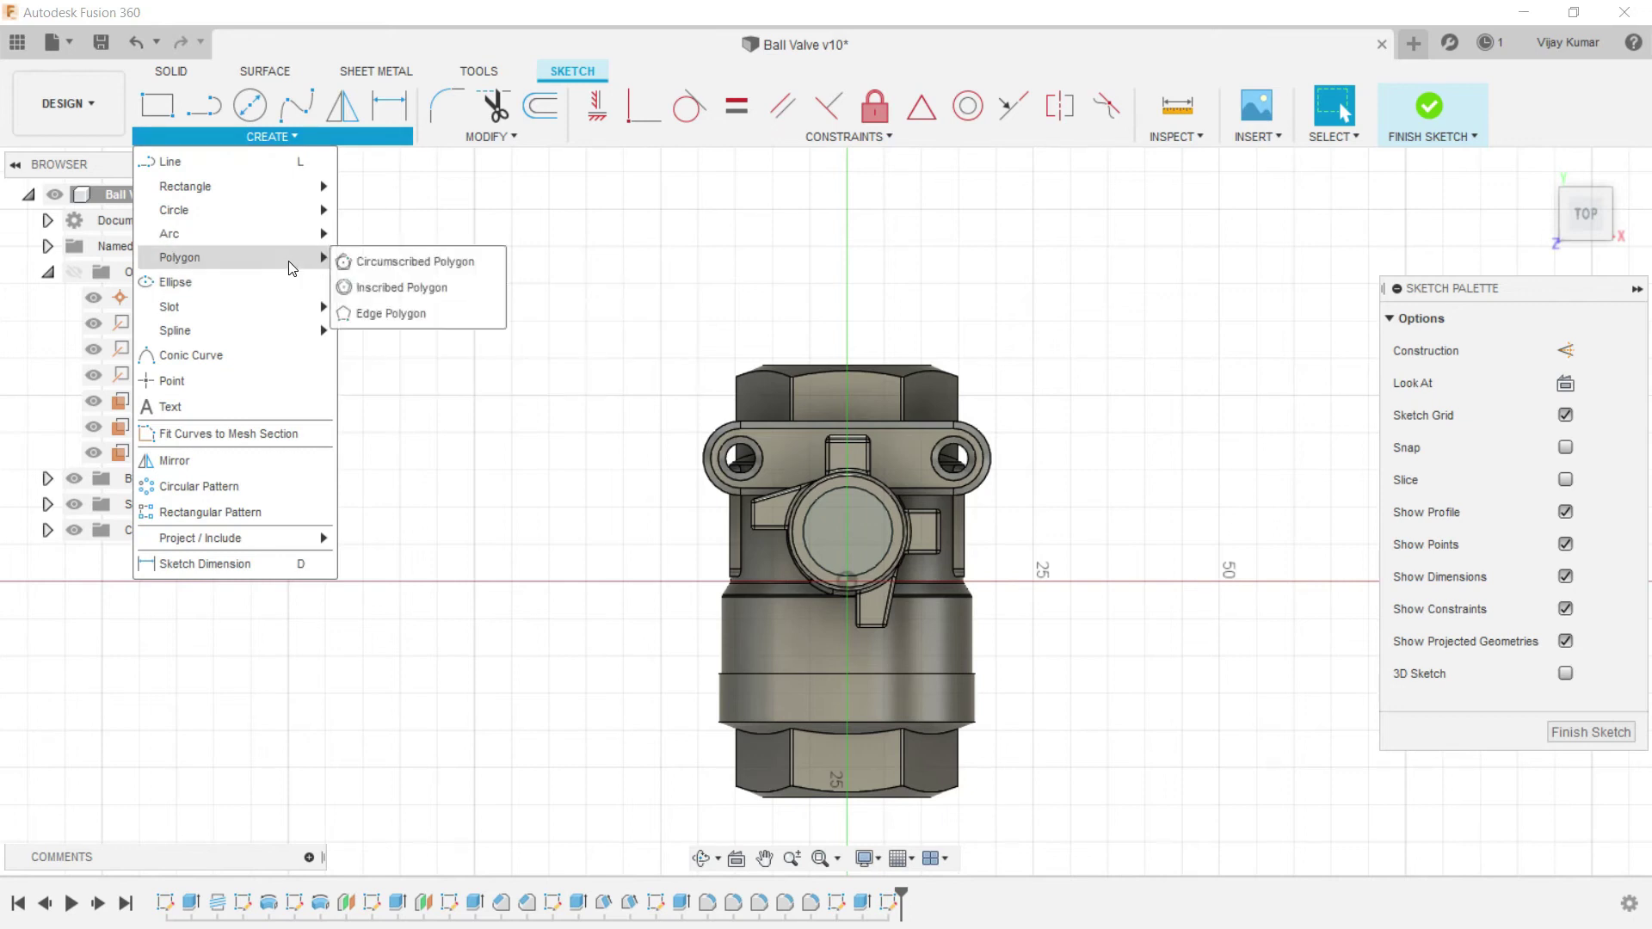
click(366, 265)
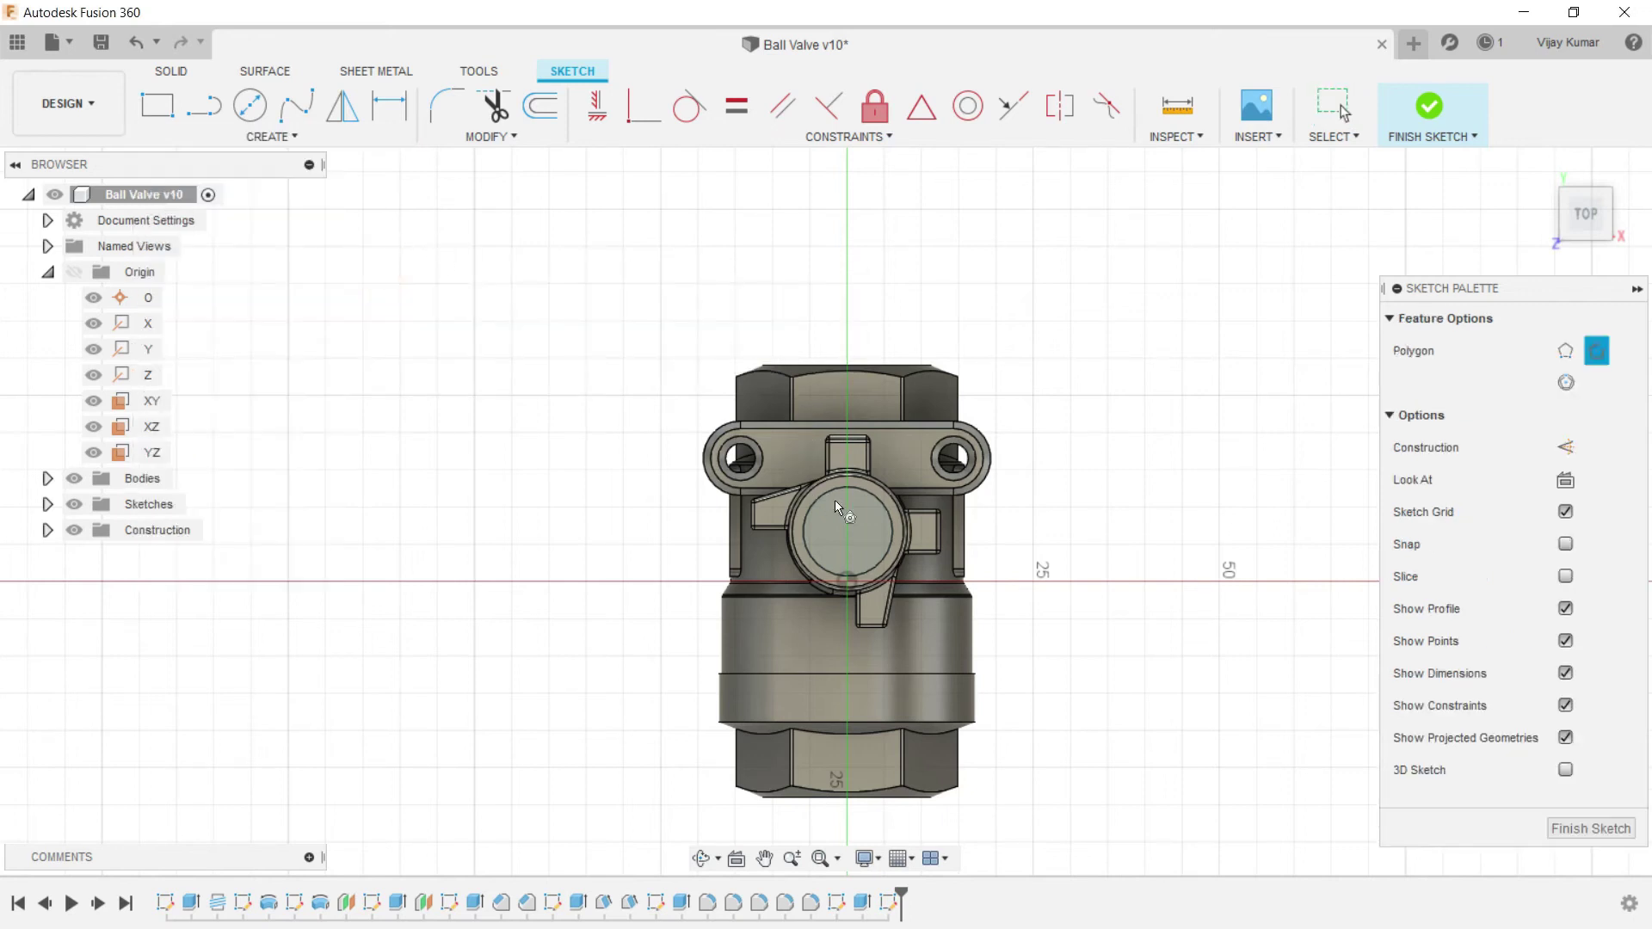
scroll(834, 501, up, 3)
scroll(798, 396, up, 3)
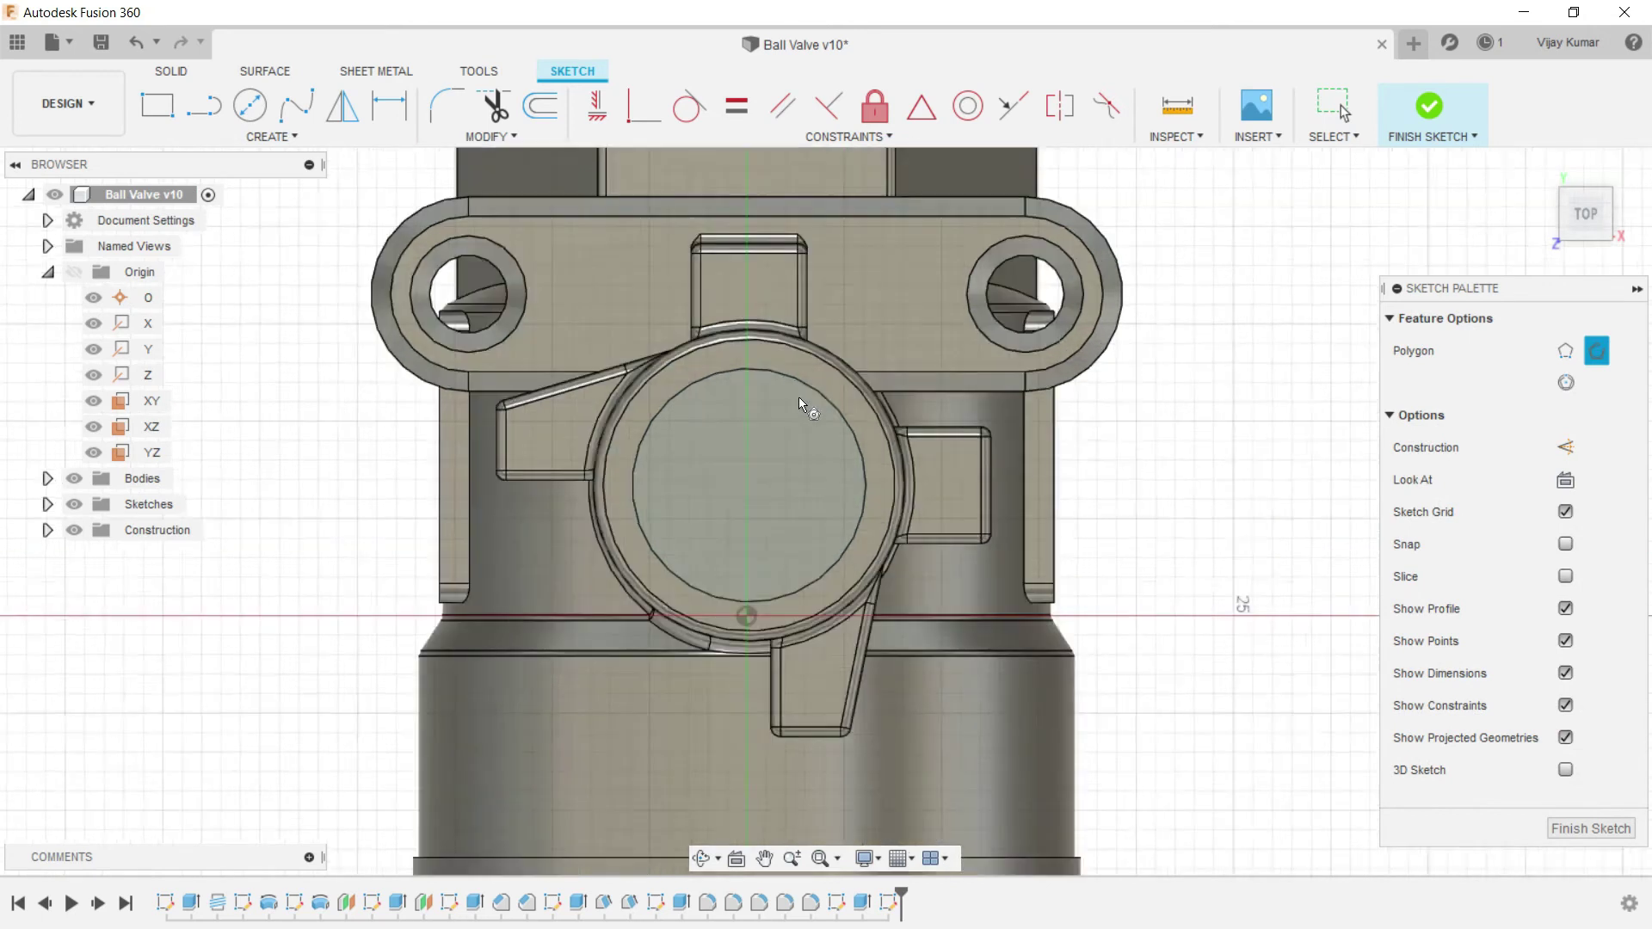
click(736, 506)
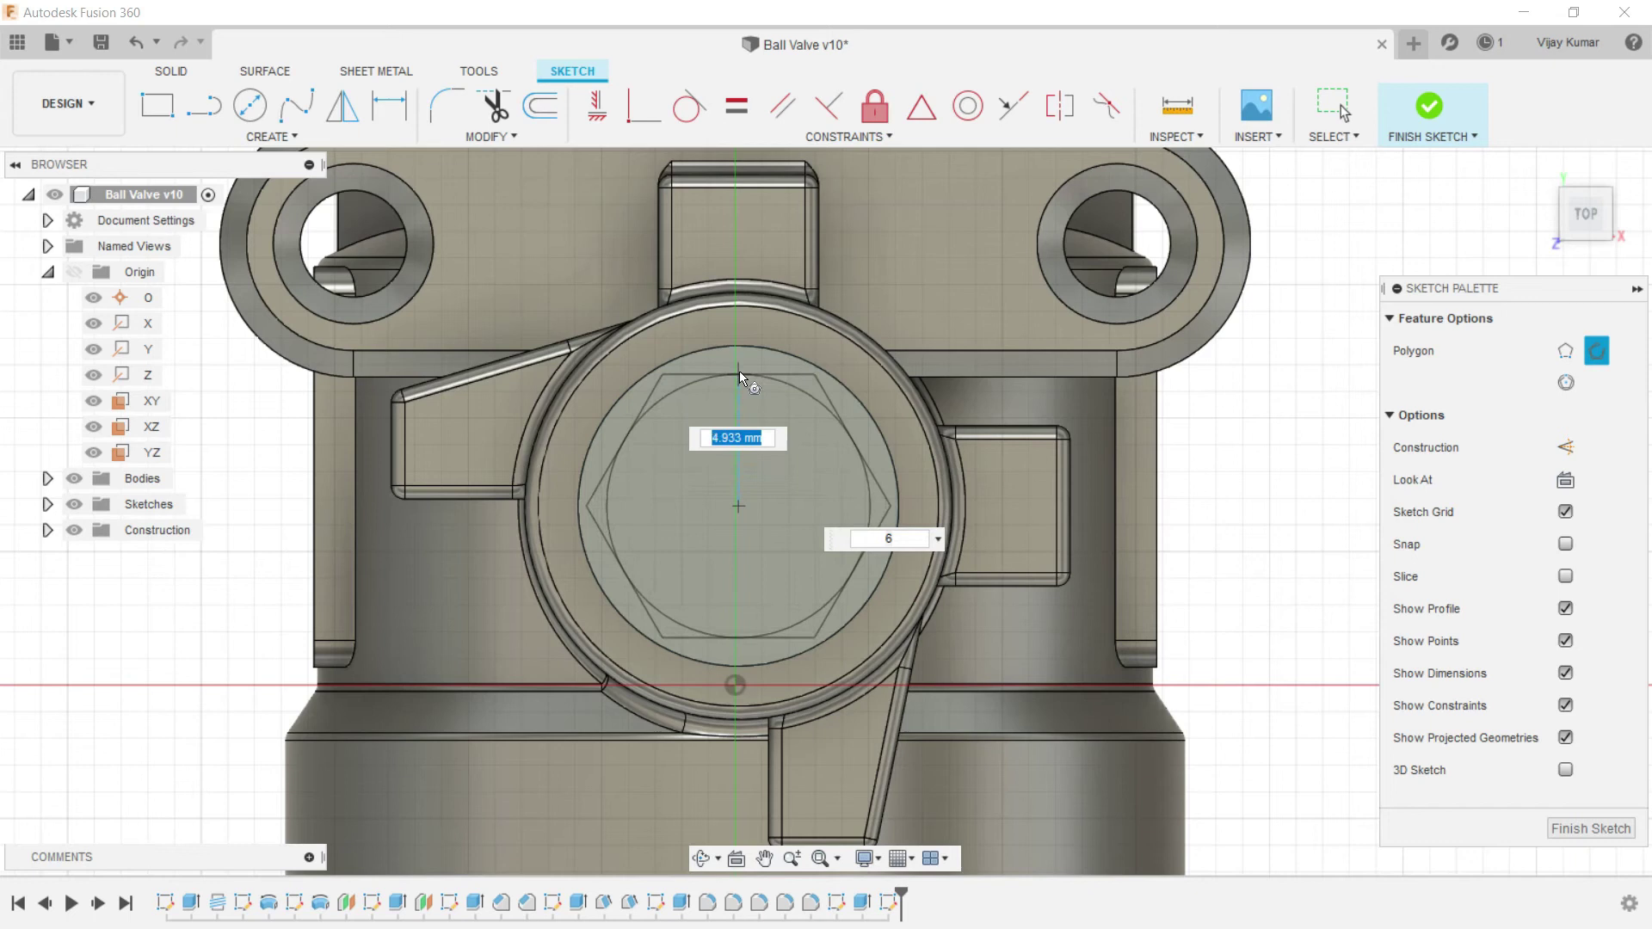
click(810, 375)
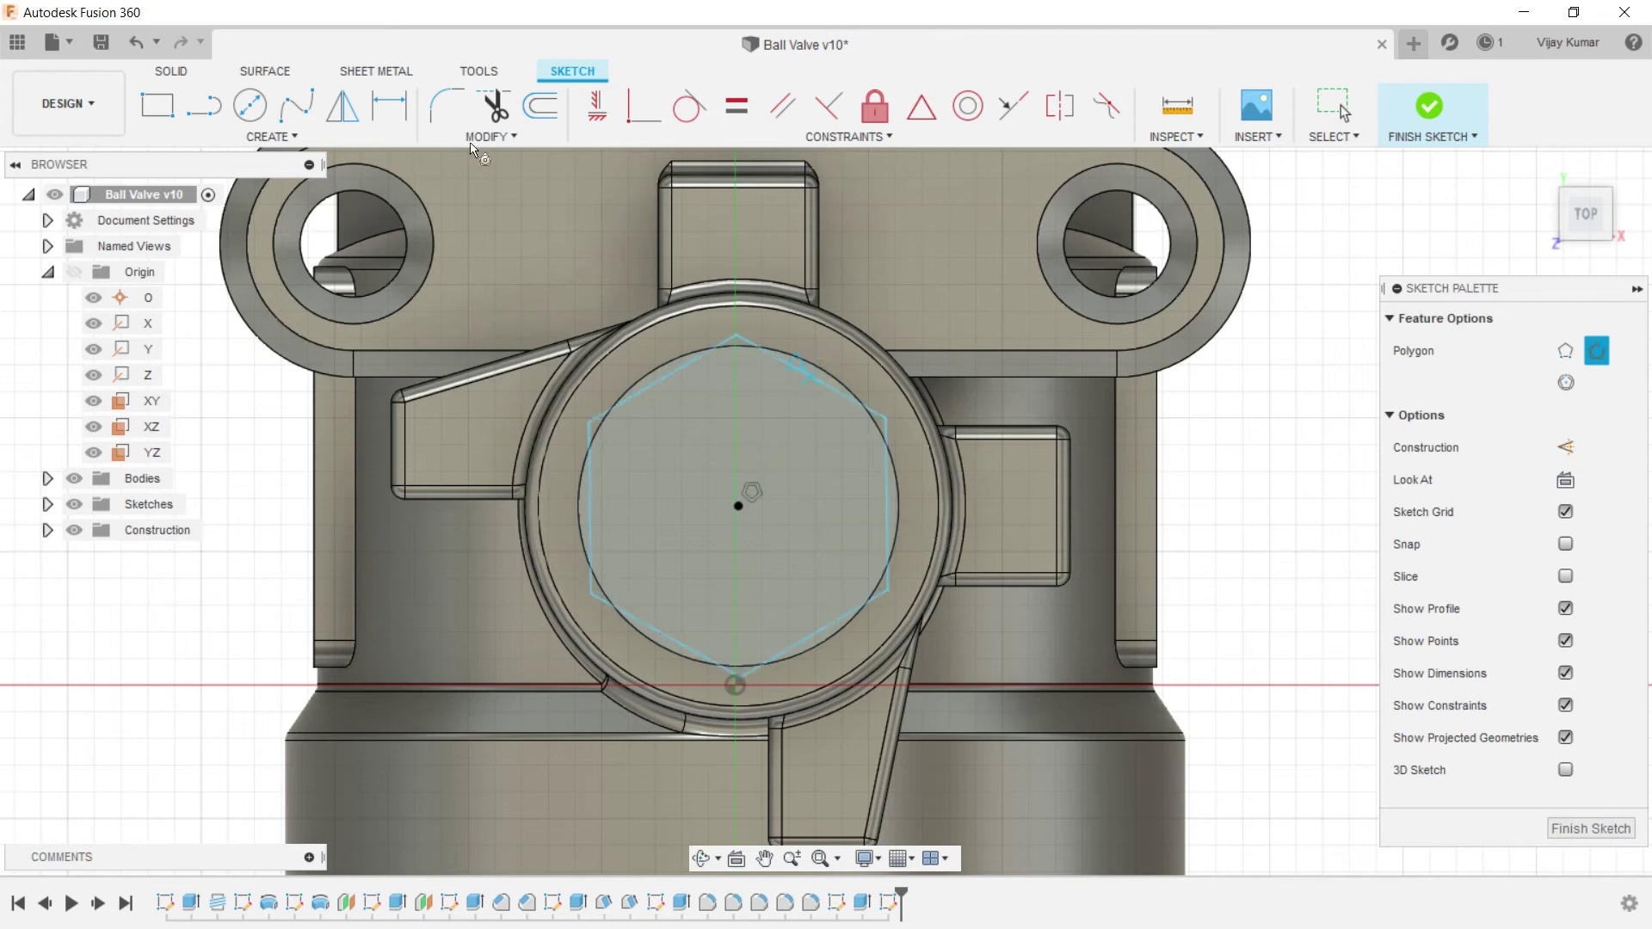
Step: Dimension the distance between the hexagon's two opposite vertical sides to 13 mm
click(389, 105)
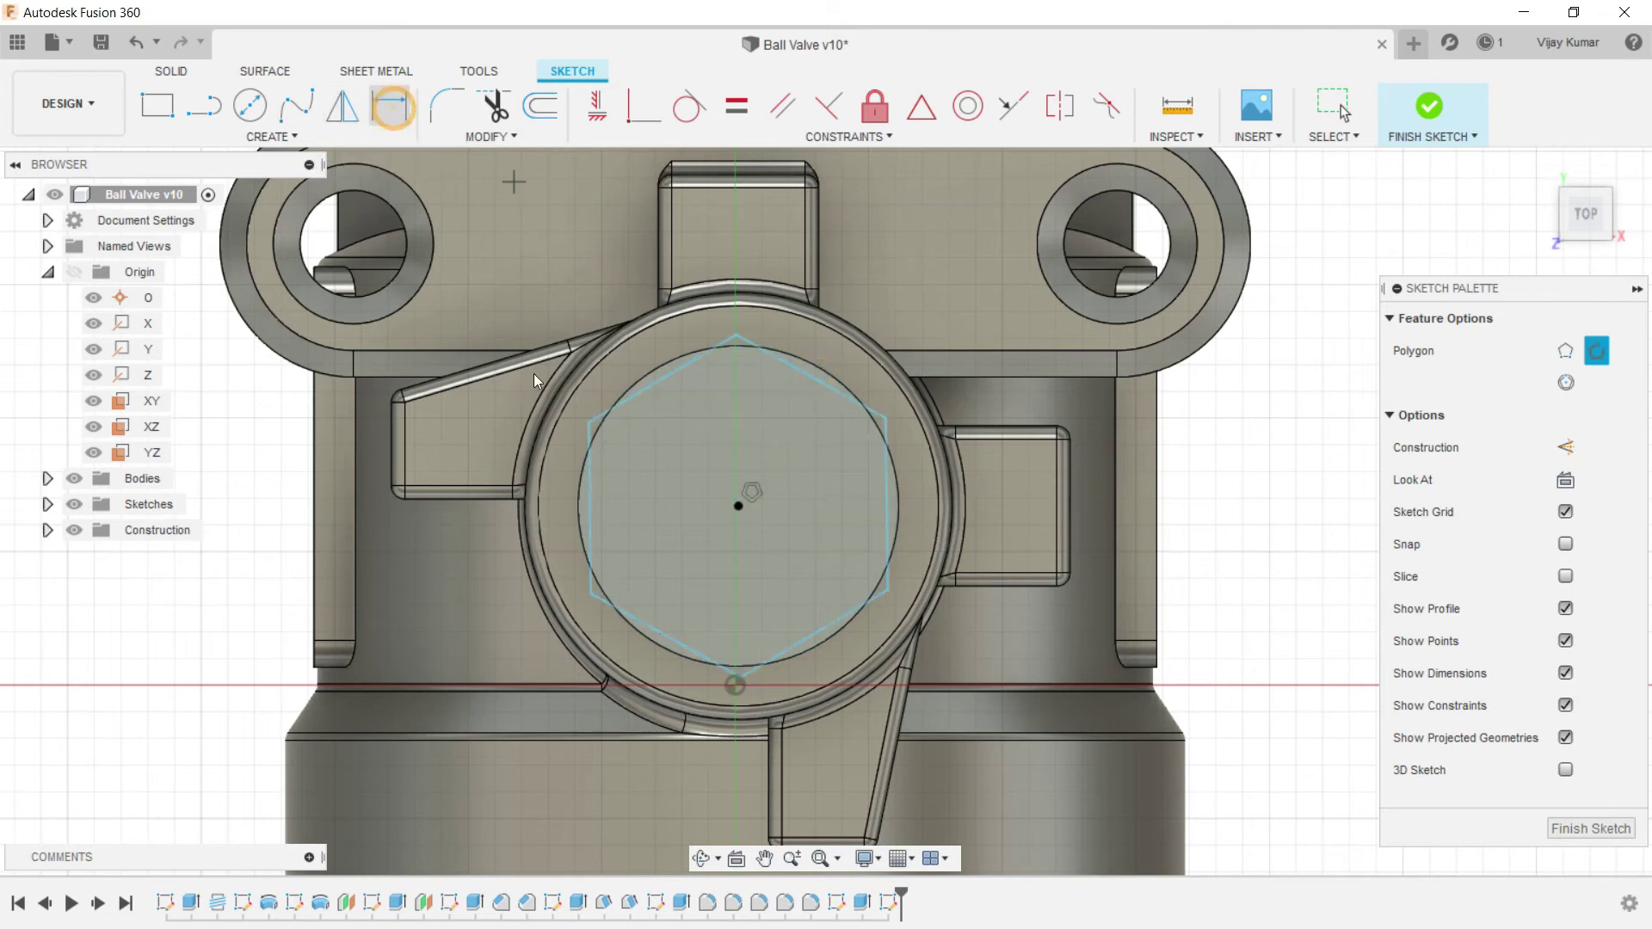
click(590, 506)
click(887, 506)
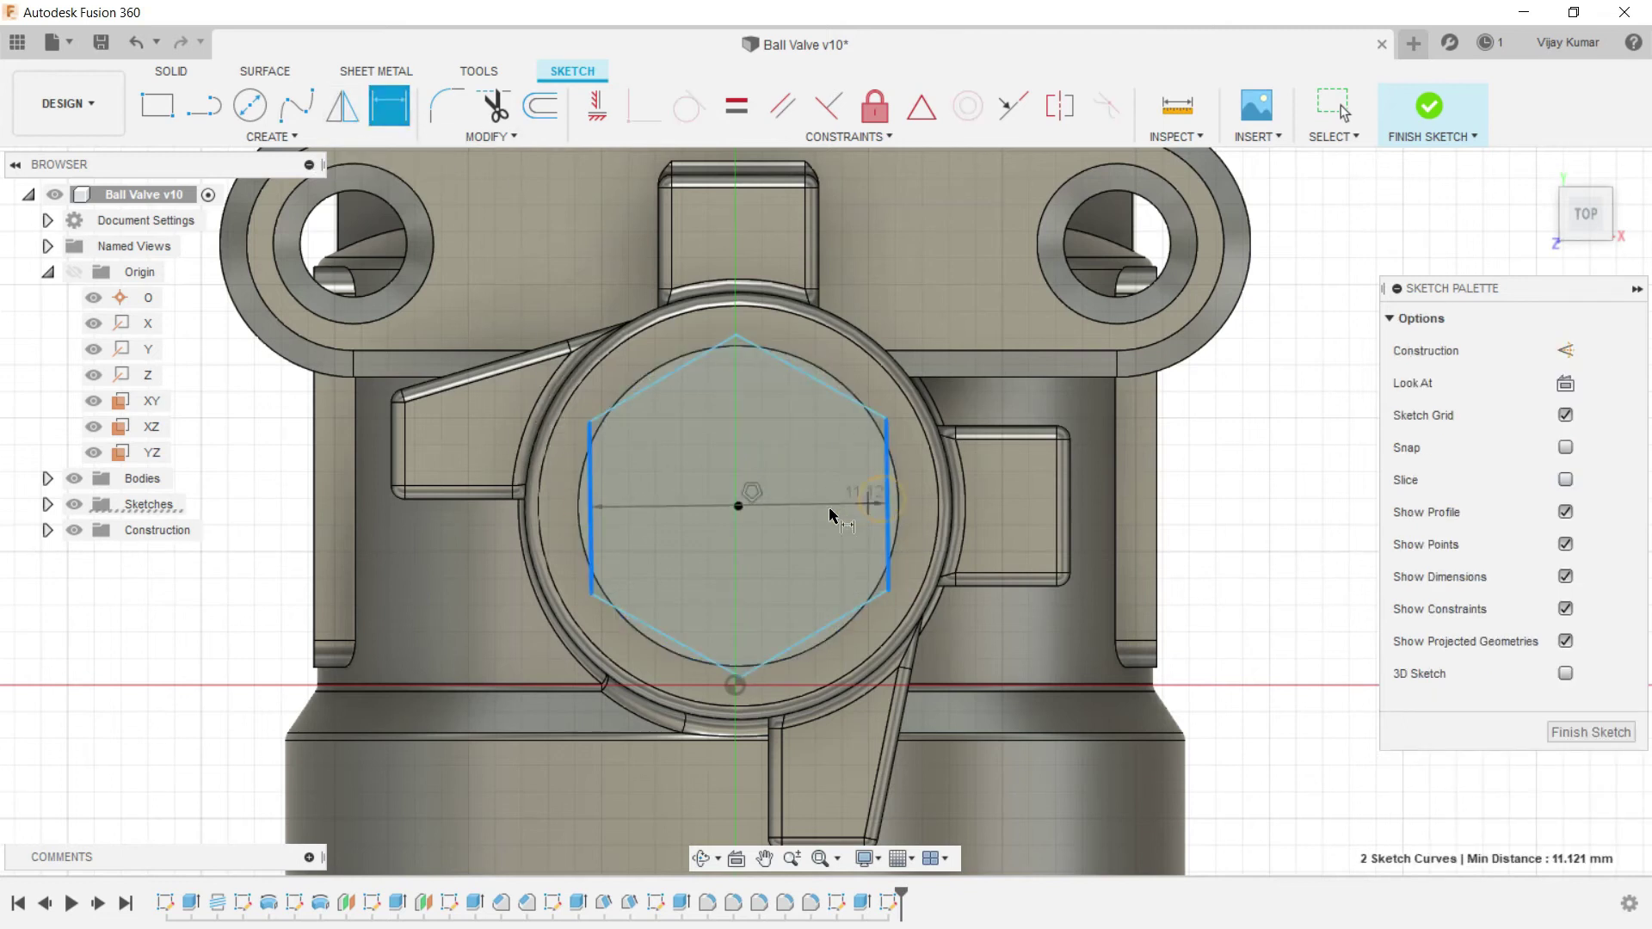
click(831, 513)
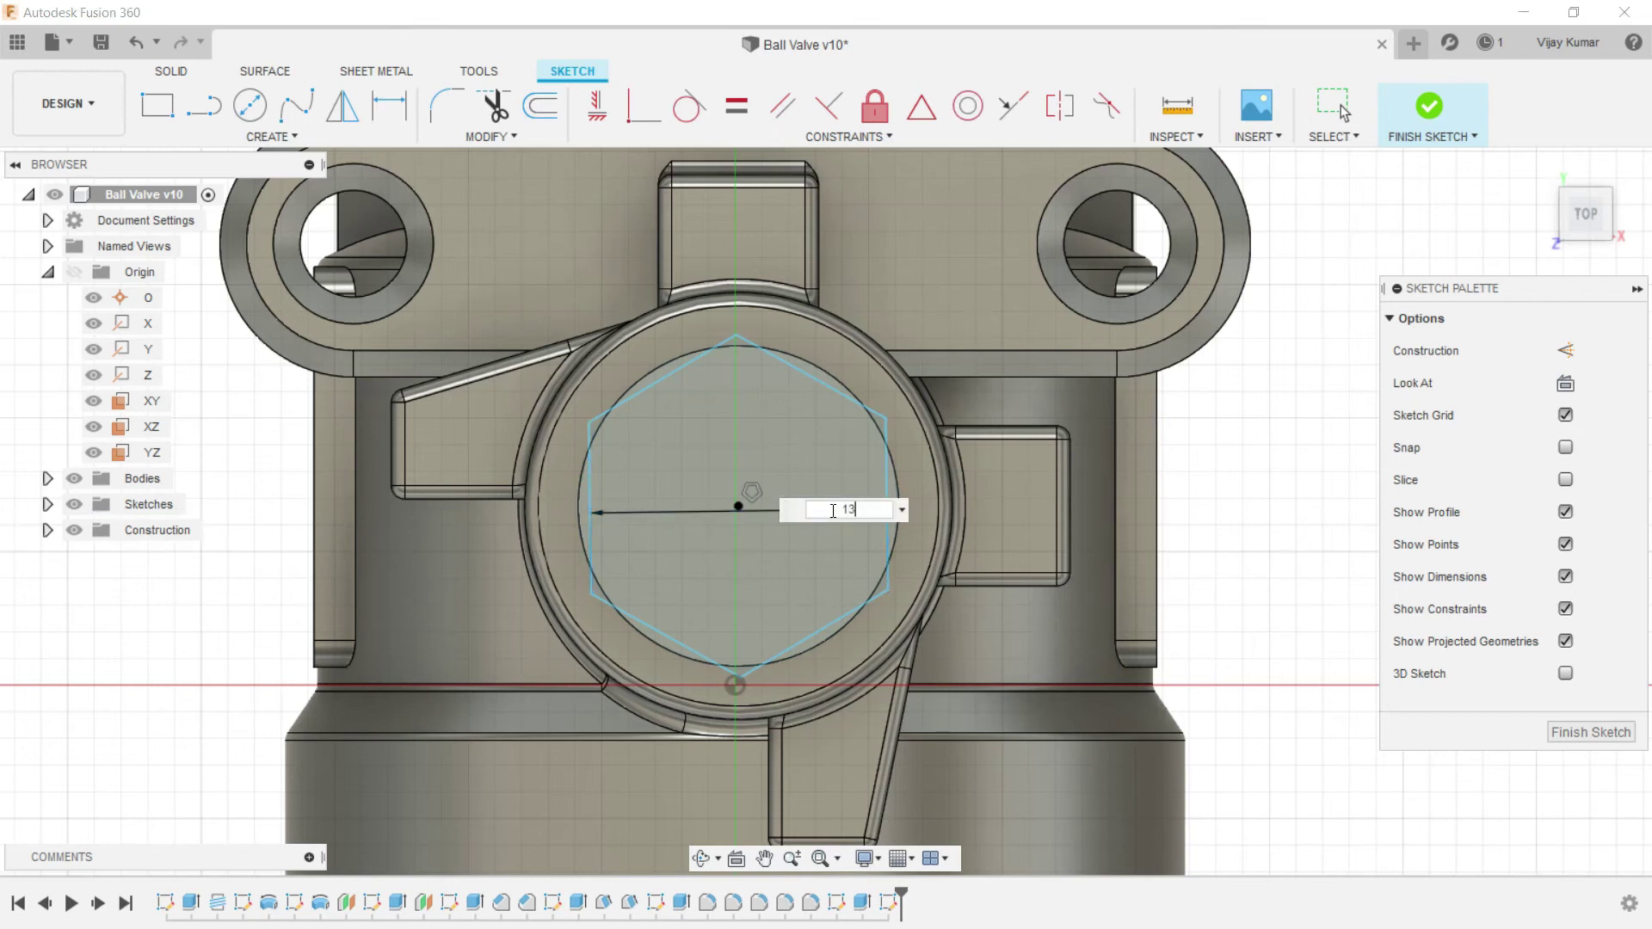
key(Return)
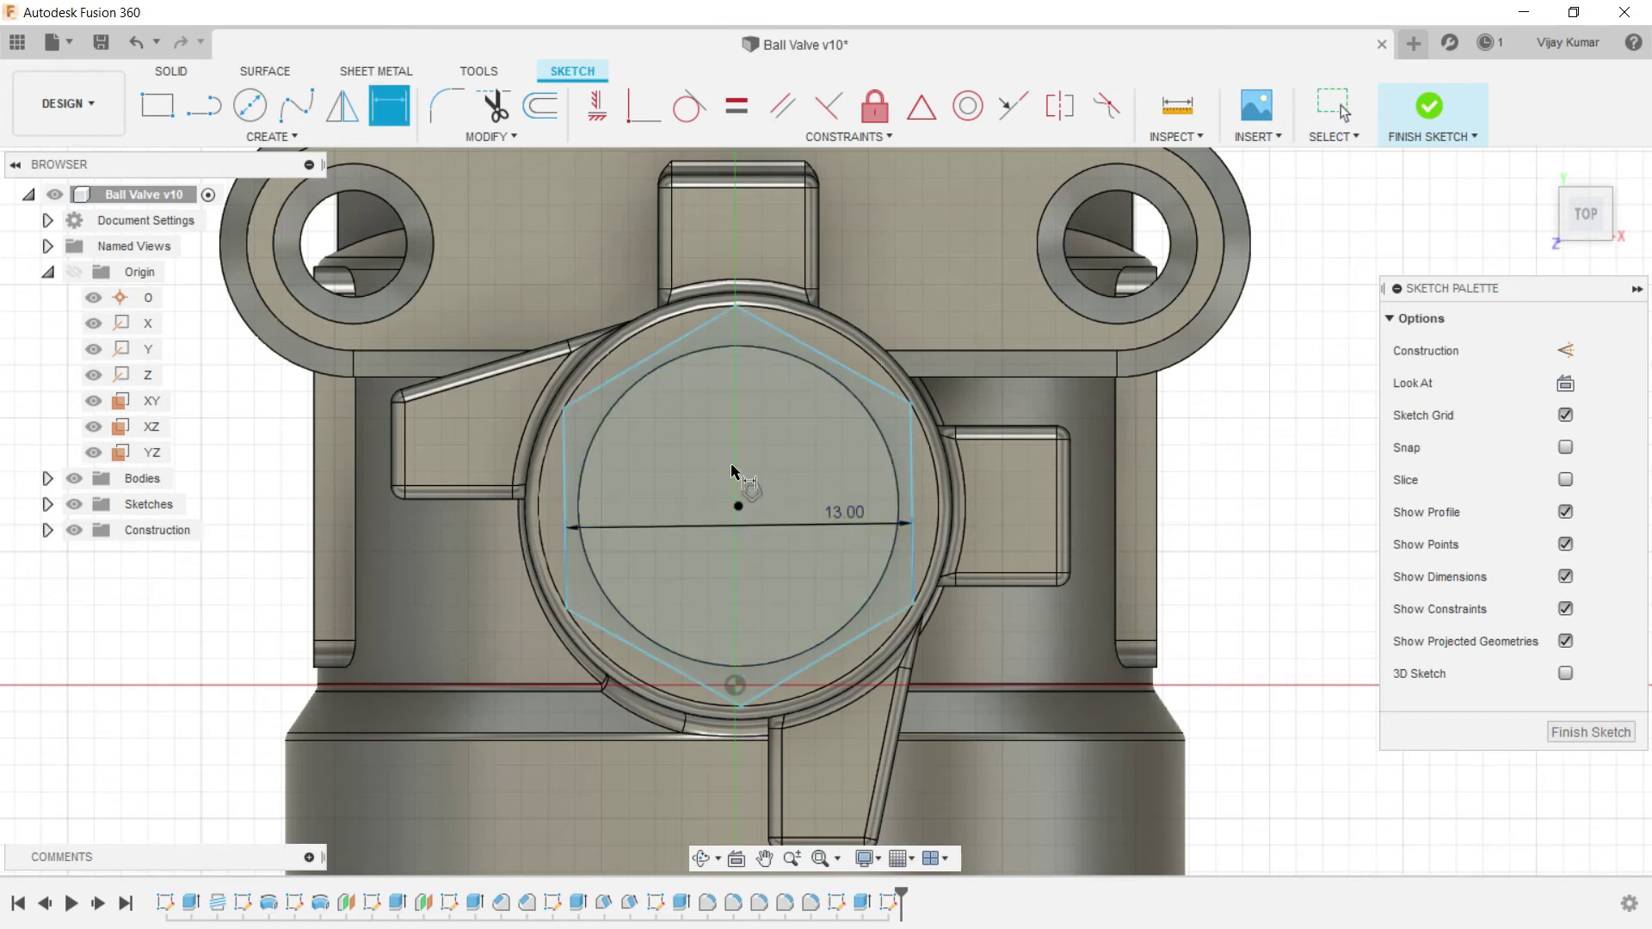
Step: Extrude the full hexagon, both the inner circle and surrounding profiles, upward by 3 mm, joined to the body
scroll(730, 469, down, 3)
click(701, 857)
mouse_move(726, 711)
mouse_down()
mouse_move(1087, 560)
mouse_move(749, 565)
mouse_move(829, 707)
mouse_move(800, 654)
mouse_up()
right_click(626, 260)
click(567, 192)
click(172, 70)
click(204, 105)
click(750, 580)
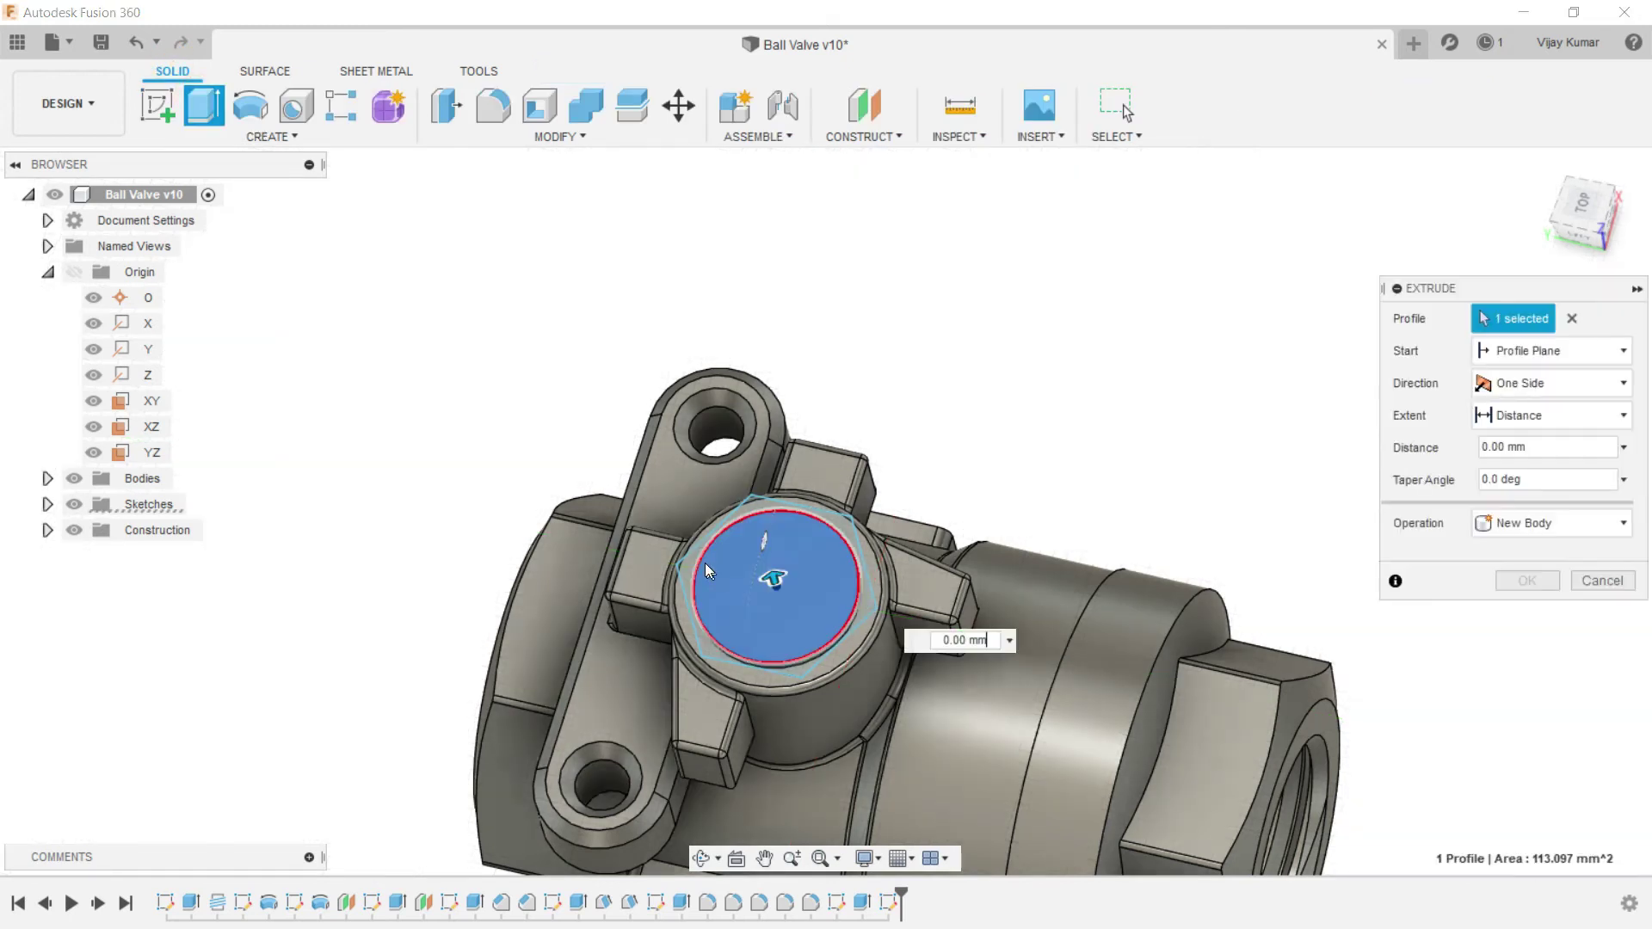
click(694, 560)
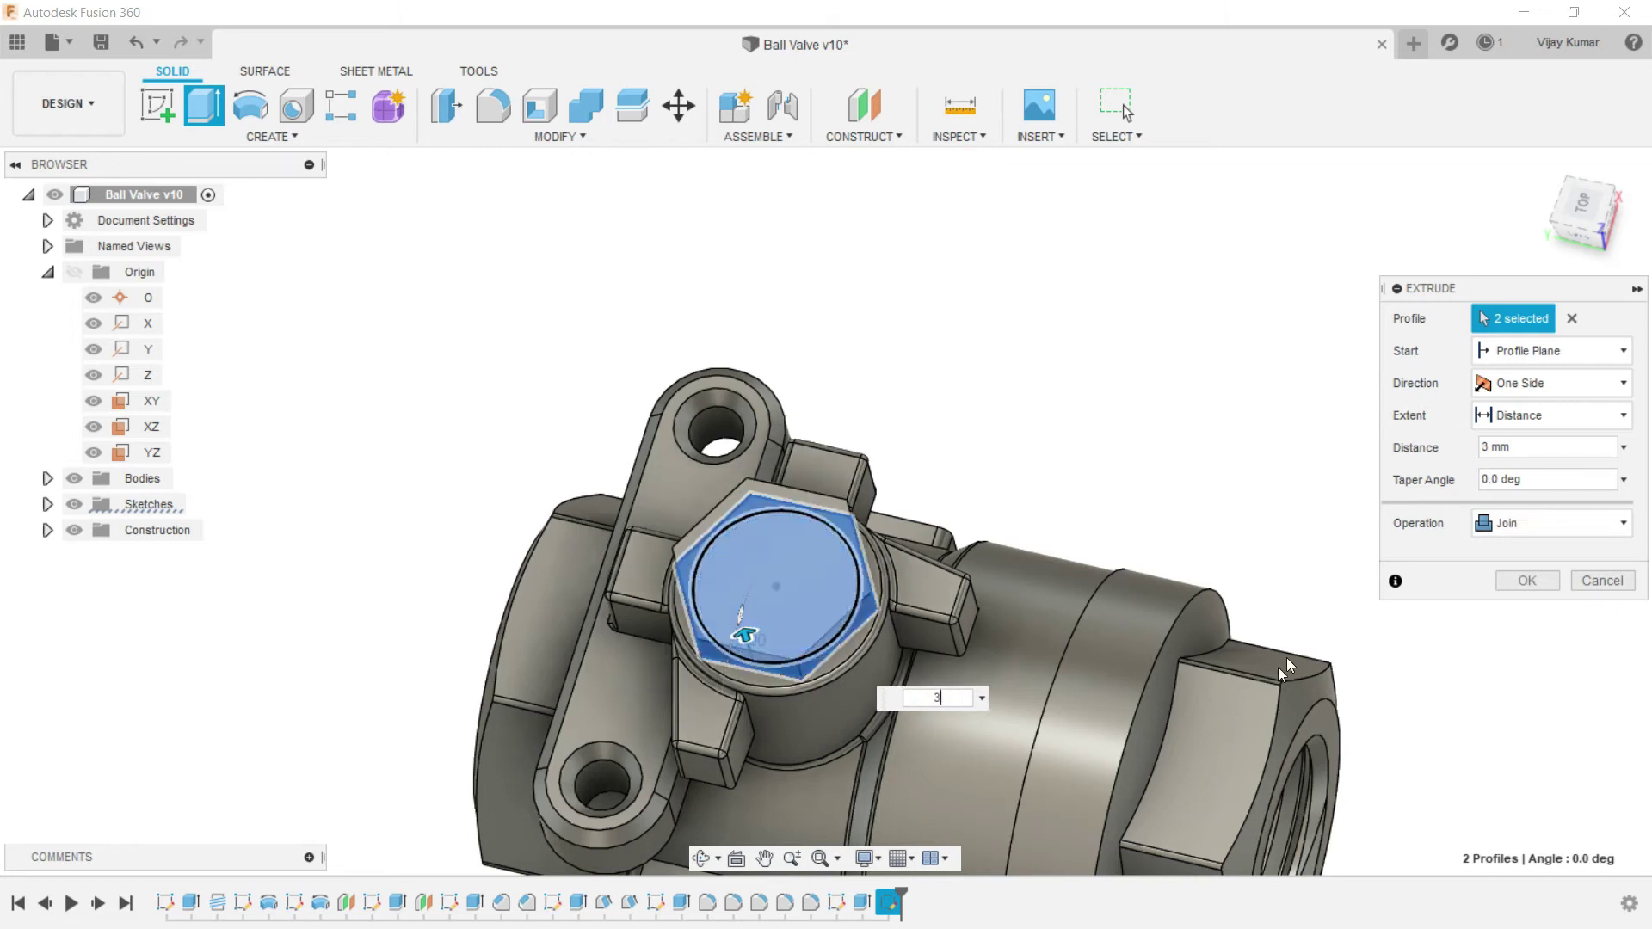
click(1514, 592)
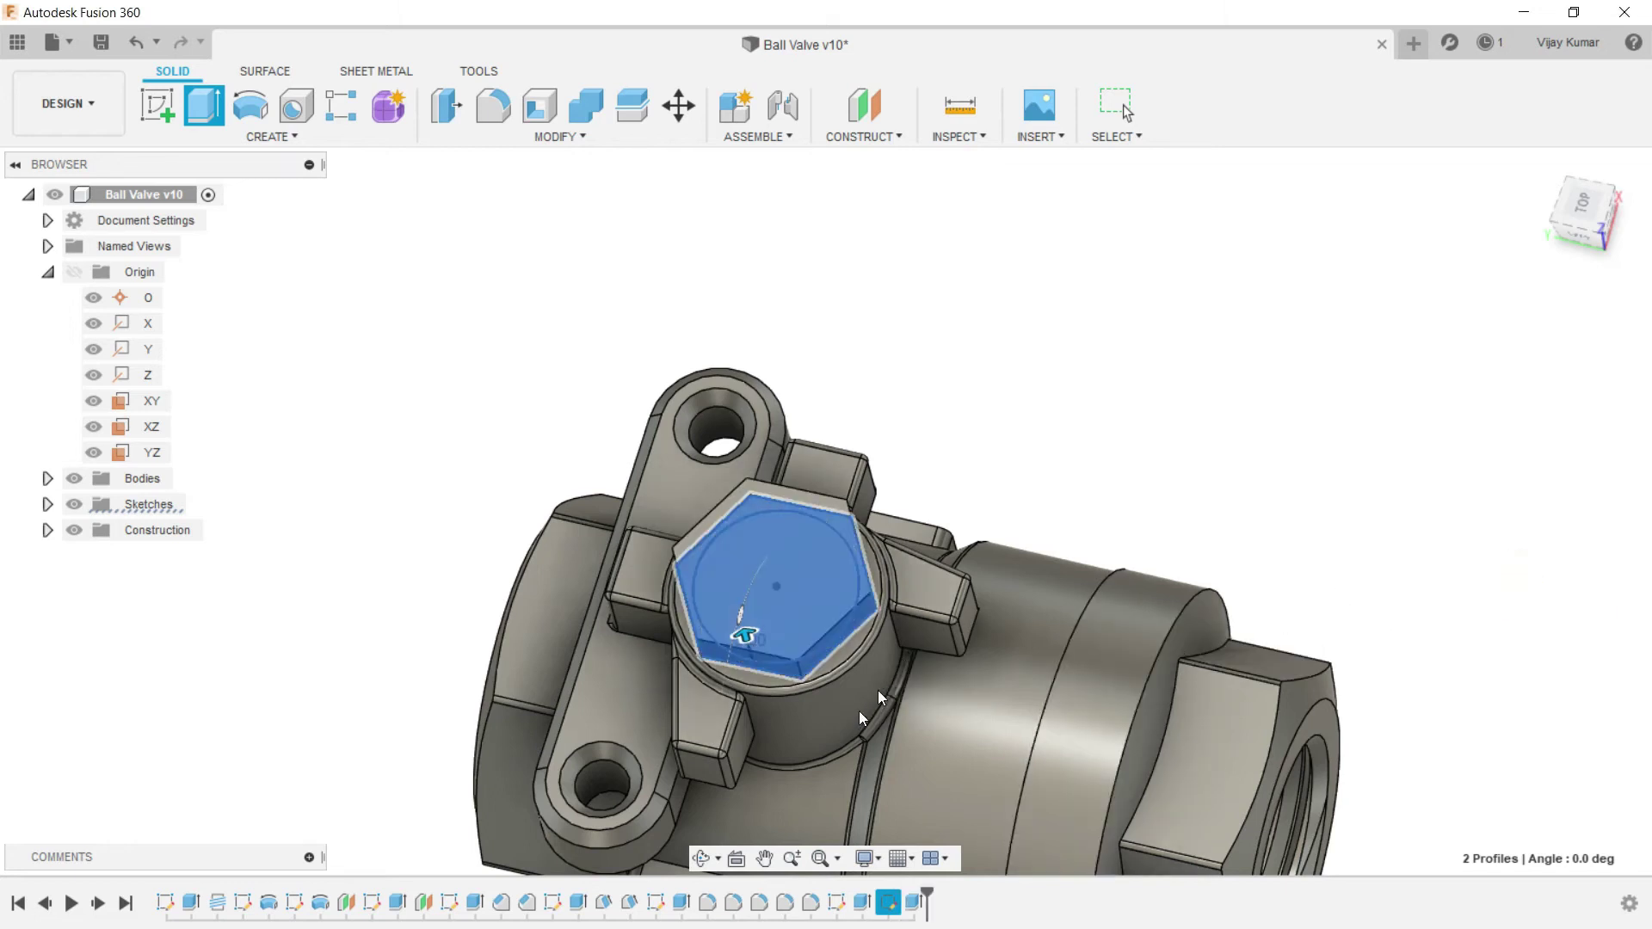
Step: Start a sketch on the YZ plane for the profile at the hexagonal nut's side edge
click(701, 859)
drag(723, 825, 834, 620)
scroll(902, 808, up, 3)
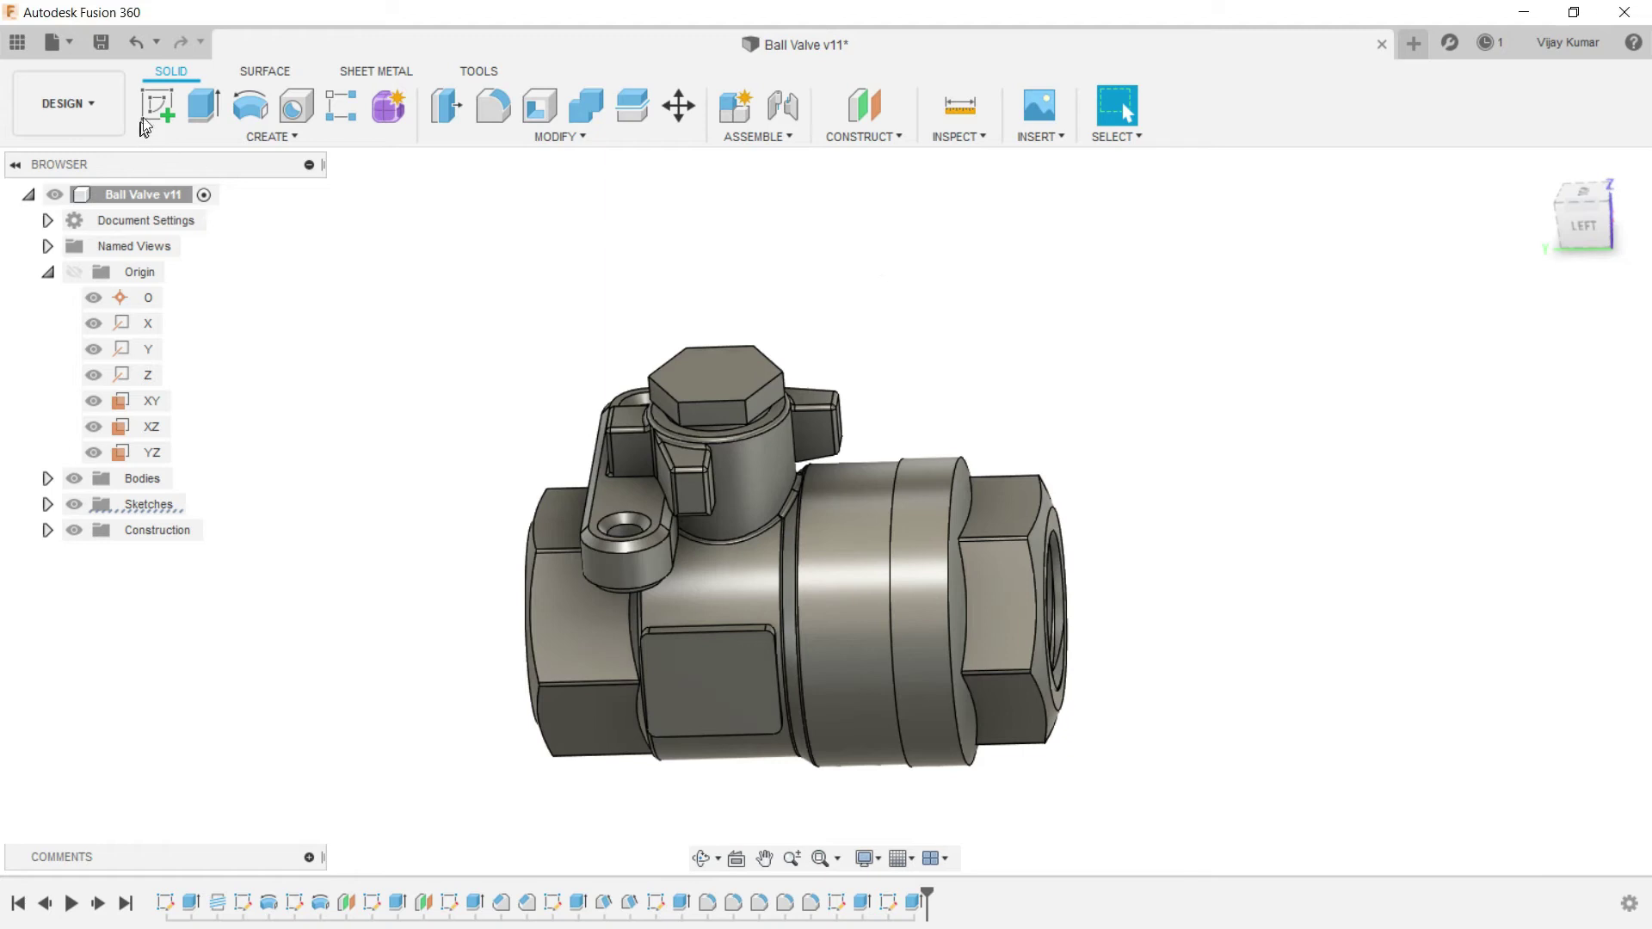
click(148, 121)
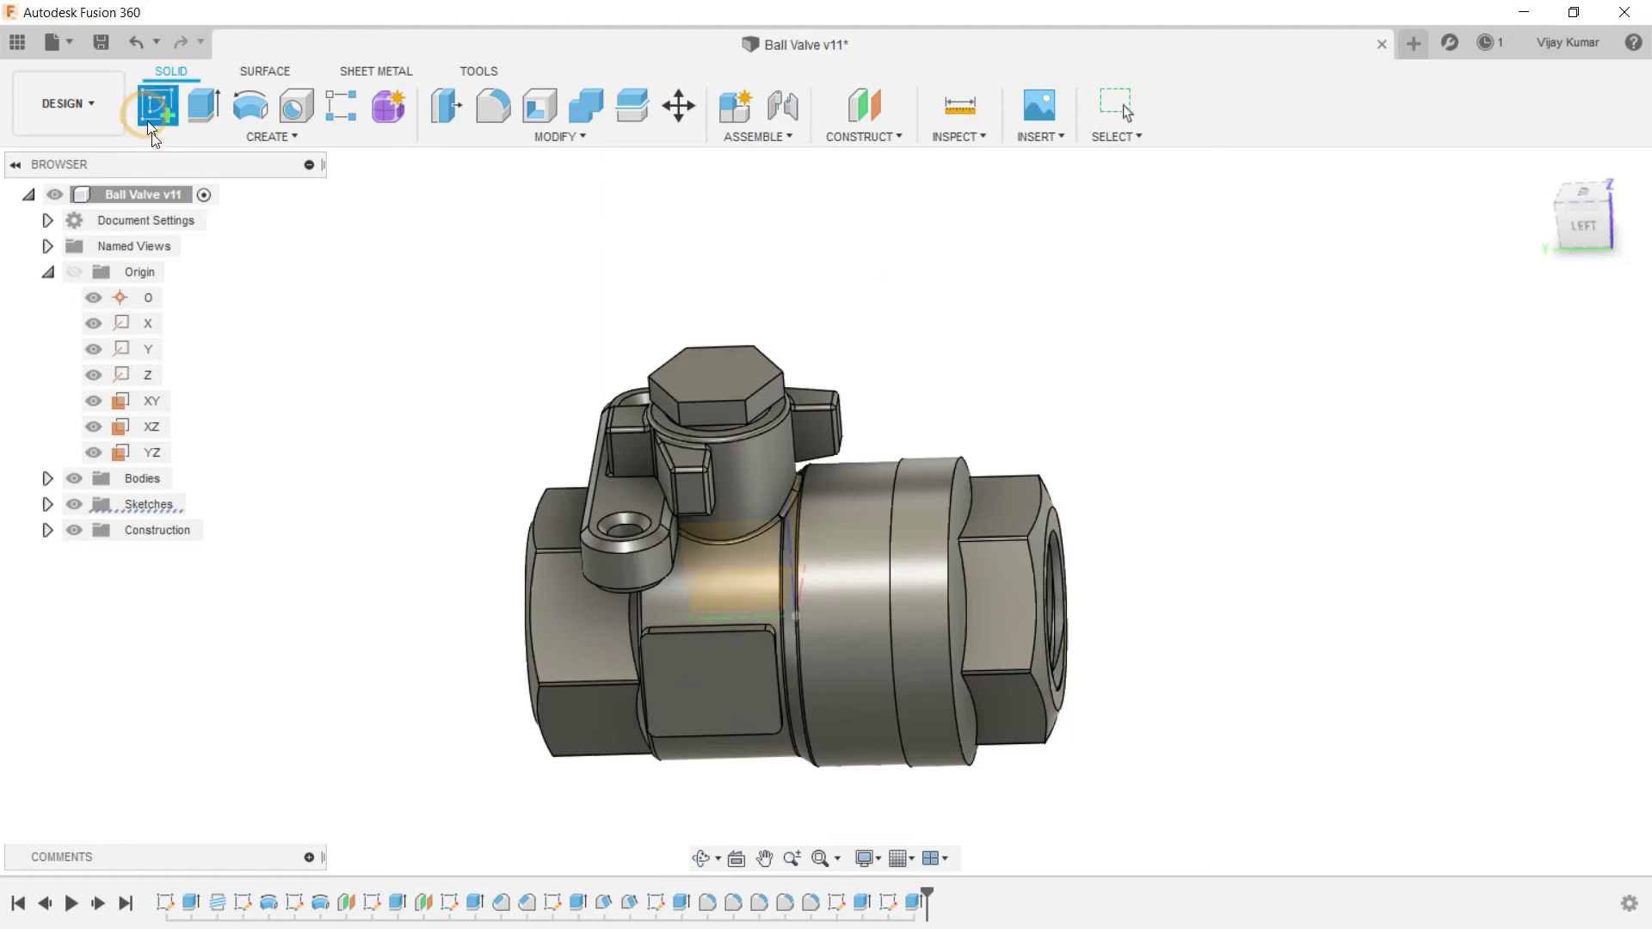
click(157, 456)
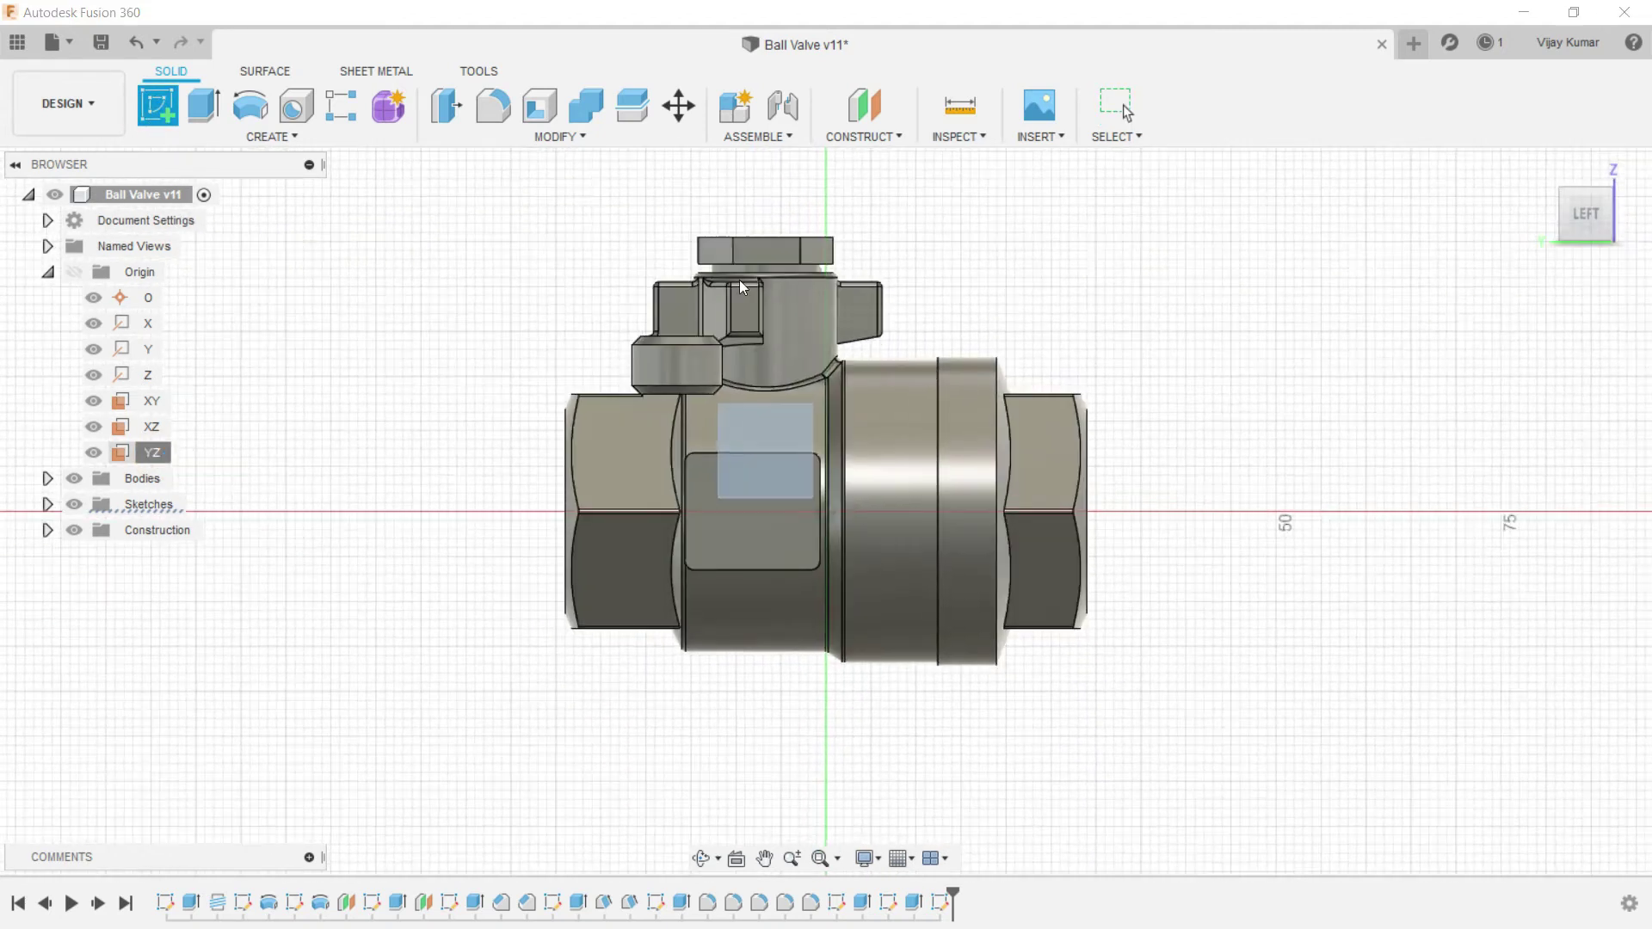
scroll(861, 244, up, 5)
scroll(861, 244, up, 5)
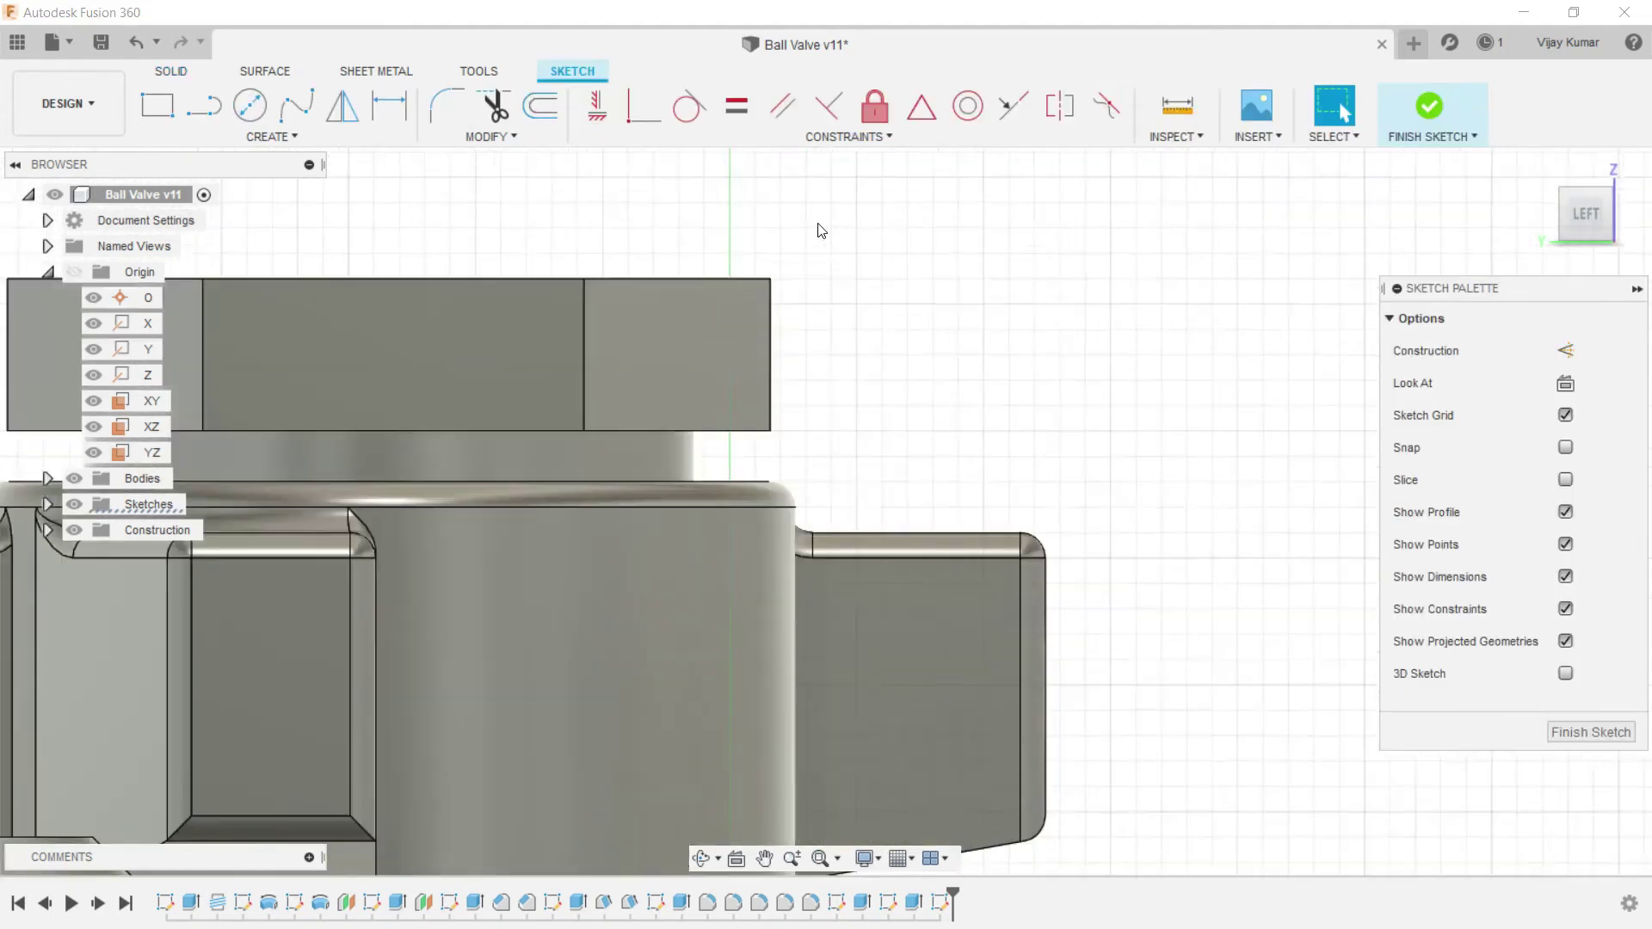
Step: Draw a closed right triangle with lines over the nut's upper outer corner, its sloped side cutting across the corner
click(204, 103)
scroll(662, 265, up, 2)
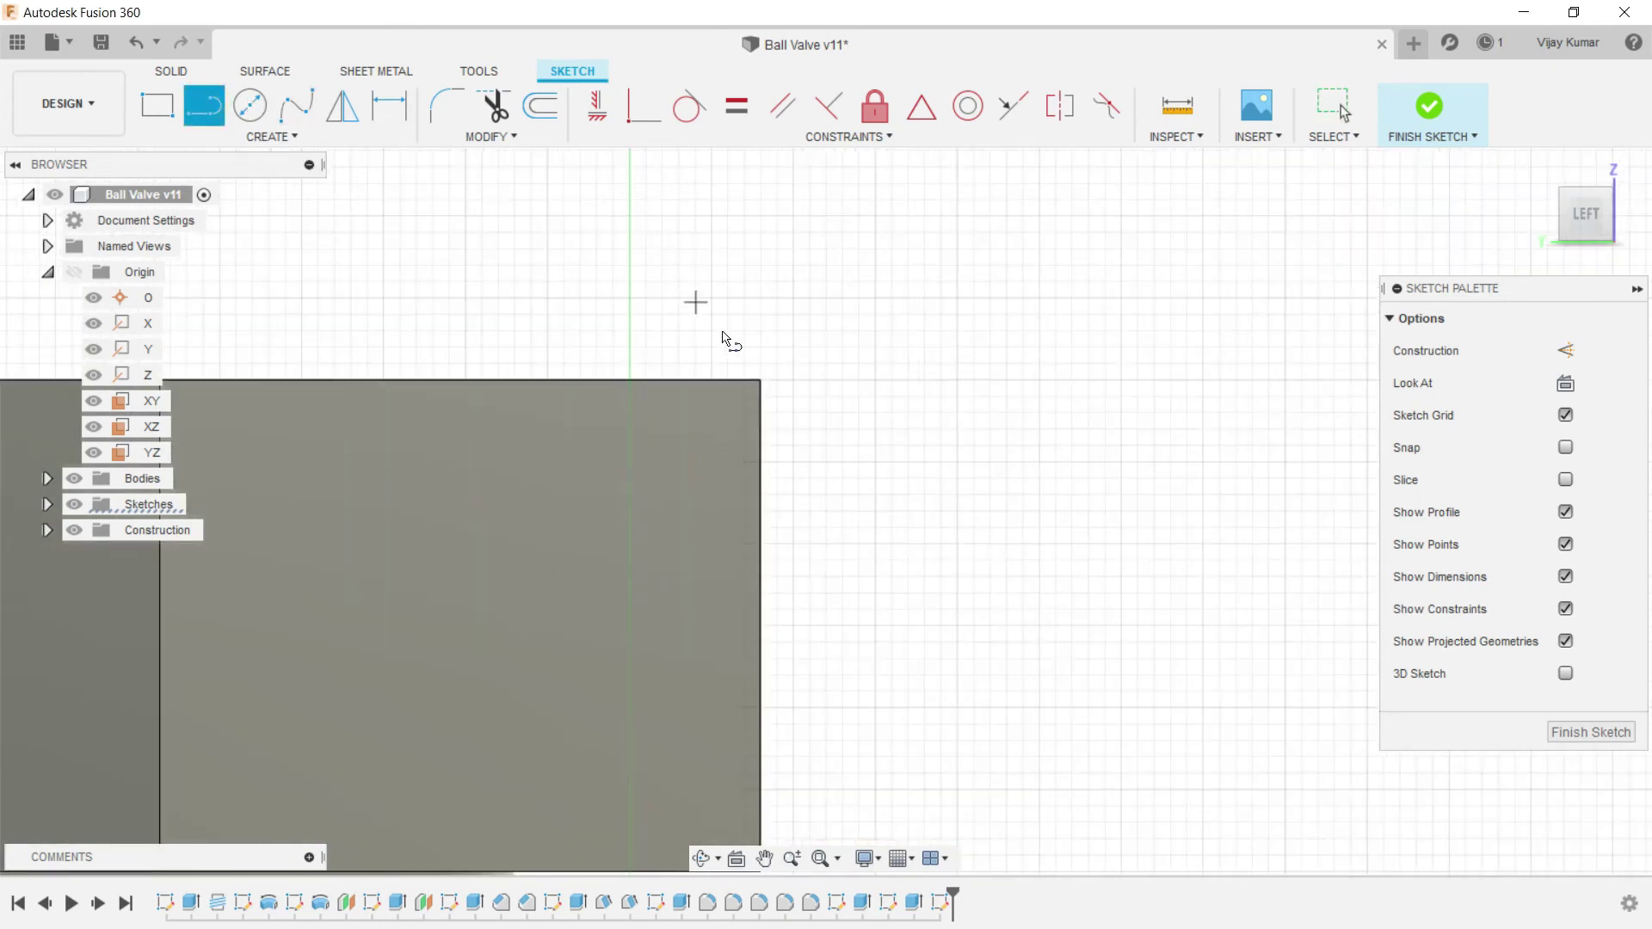
click(772, 359)
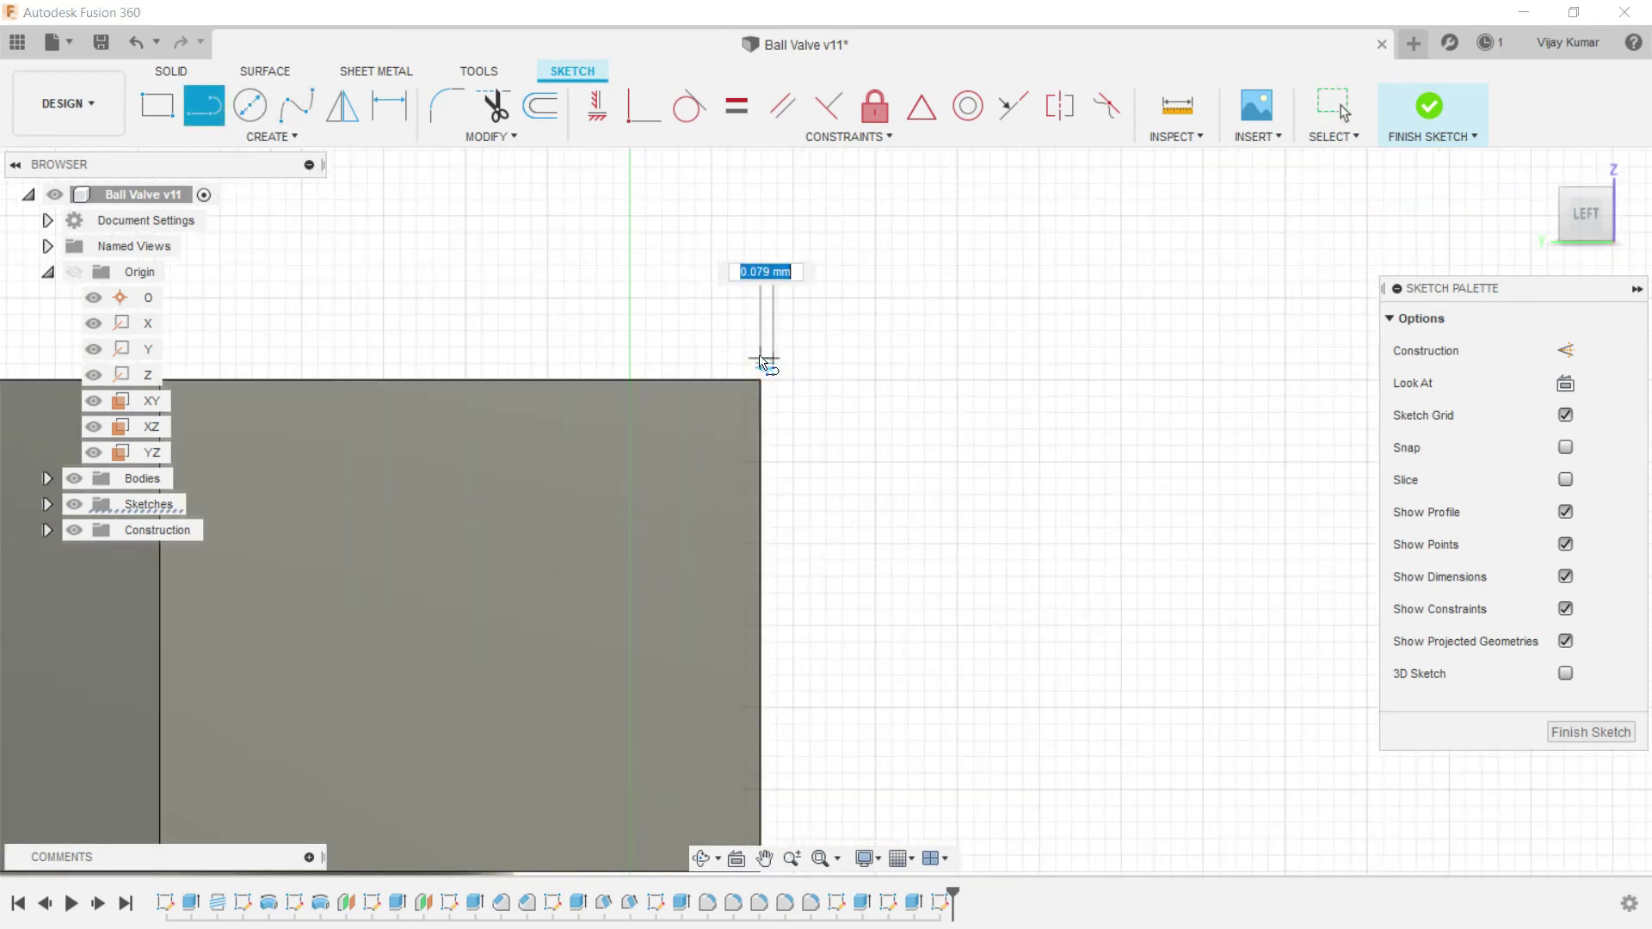
scroll(763, 358, down, 2)
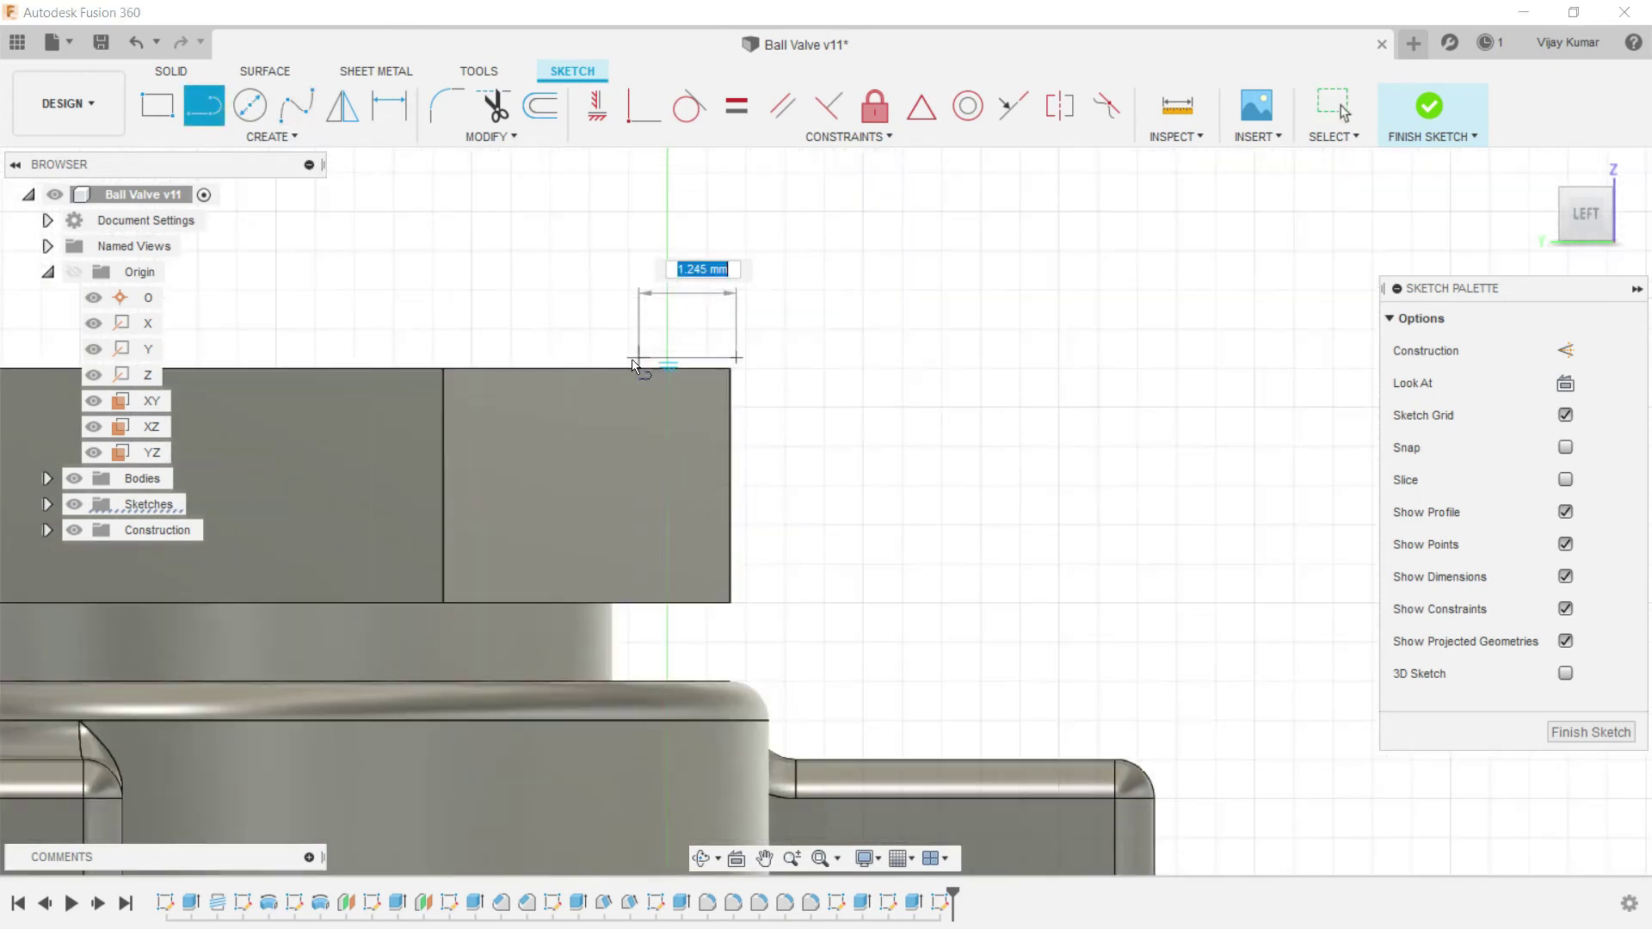
click(566, 358)
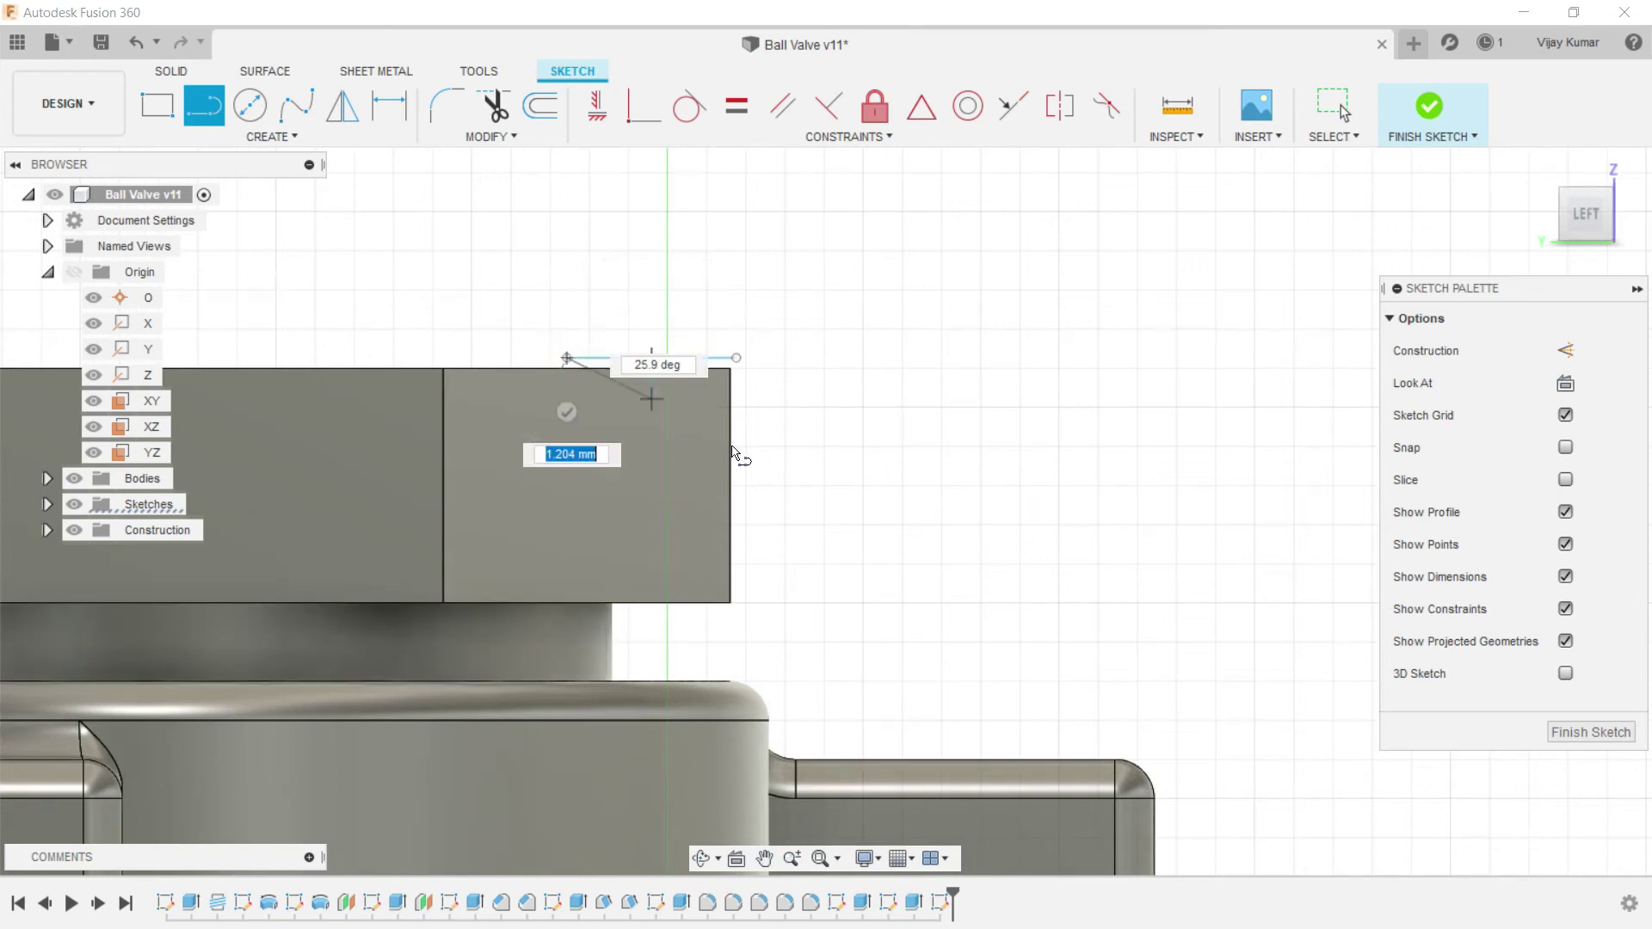
key(Return)
right_click(828, 329)
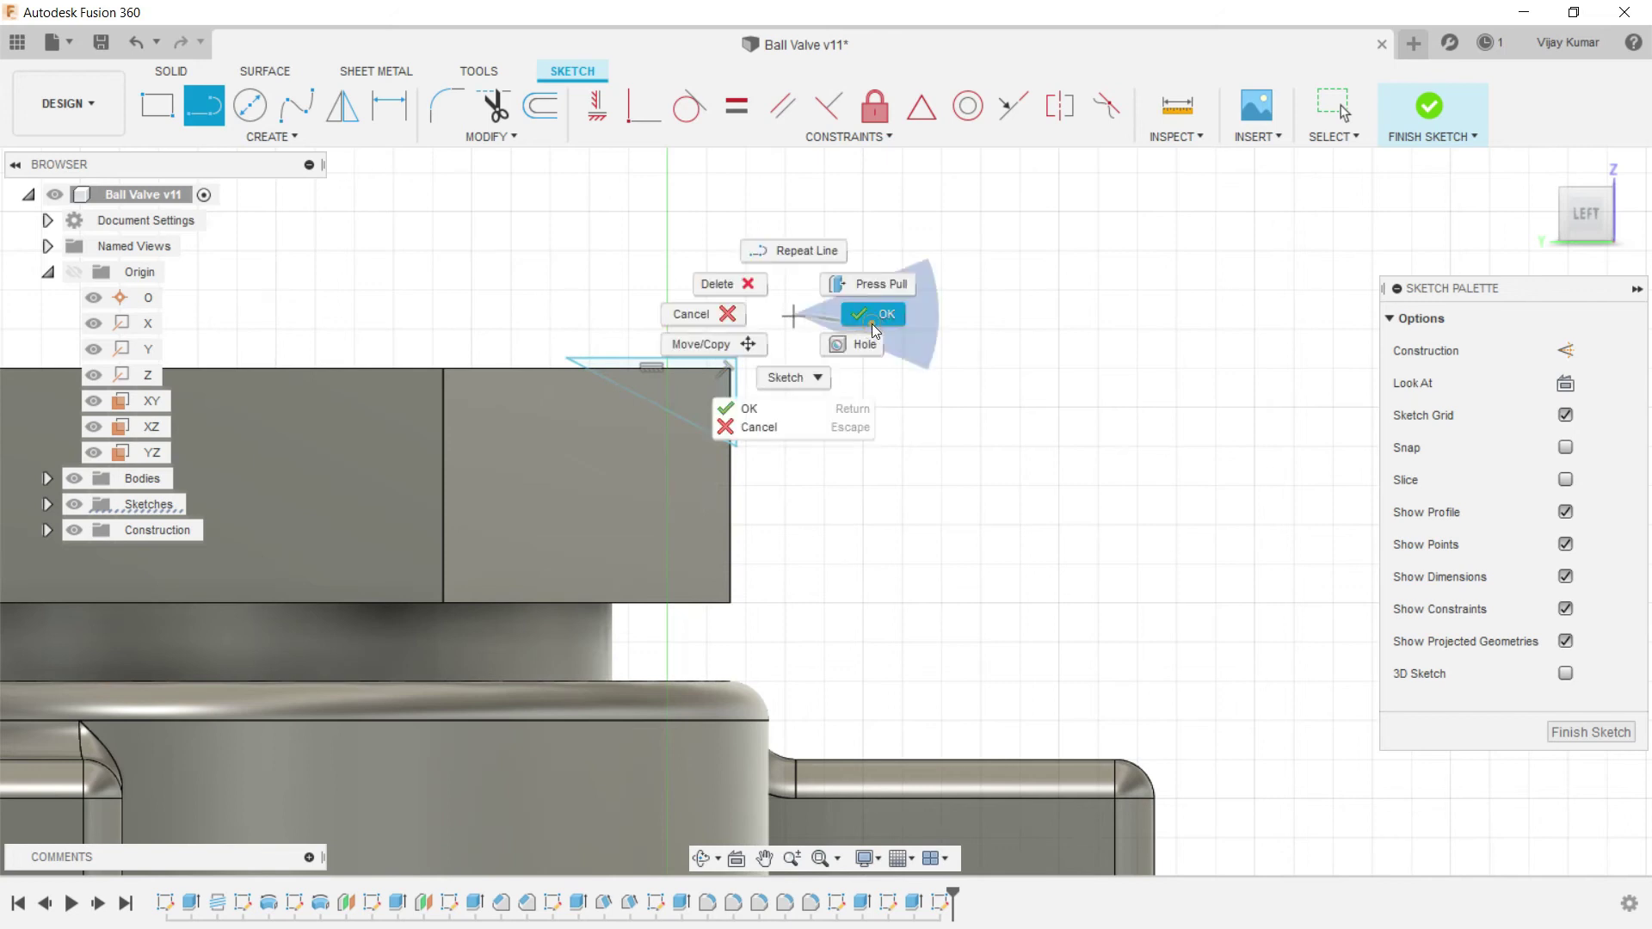
click(870, 323)
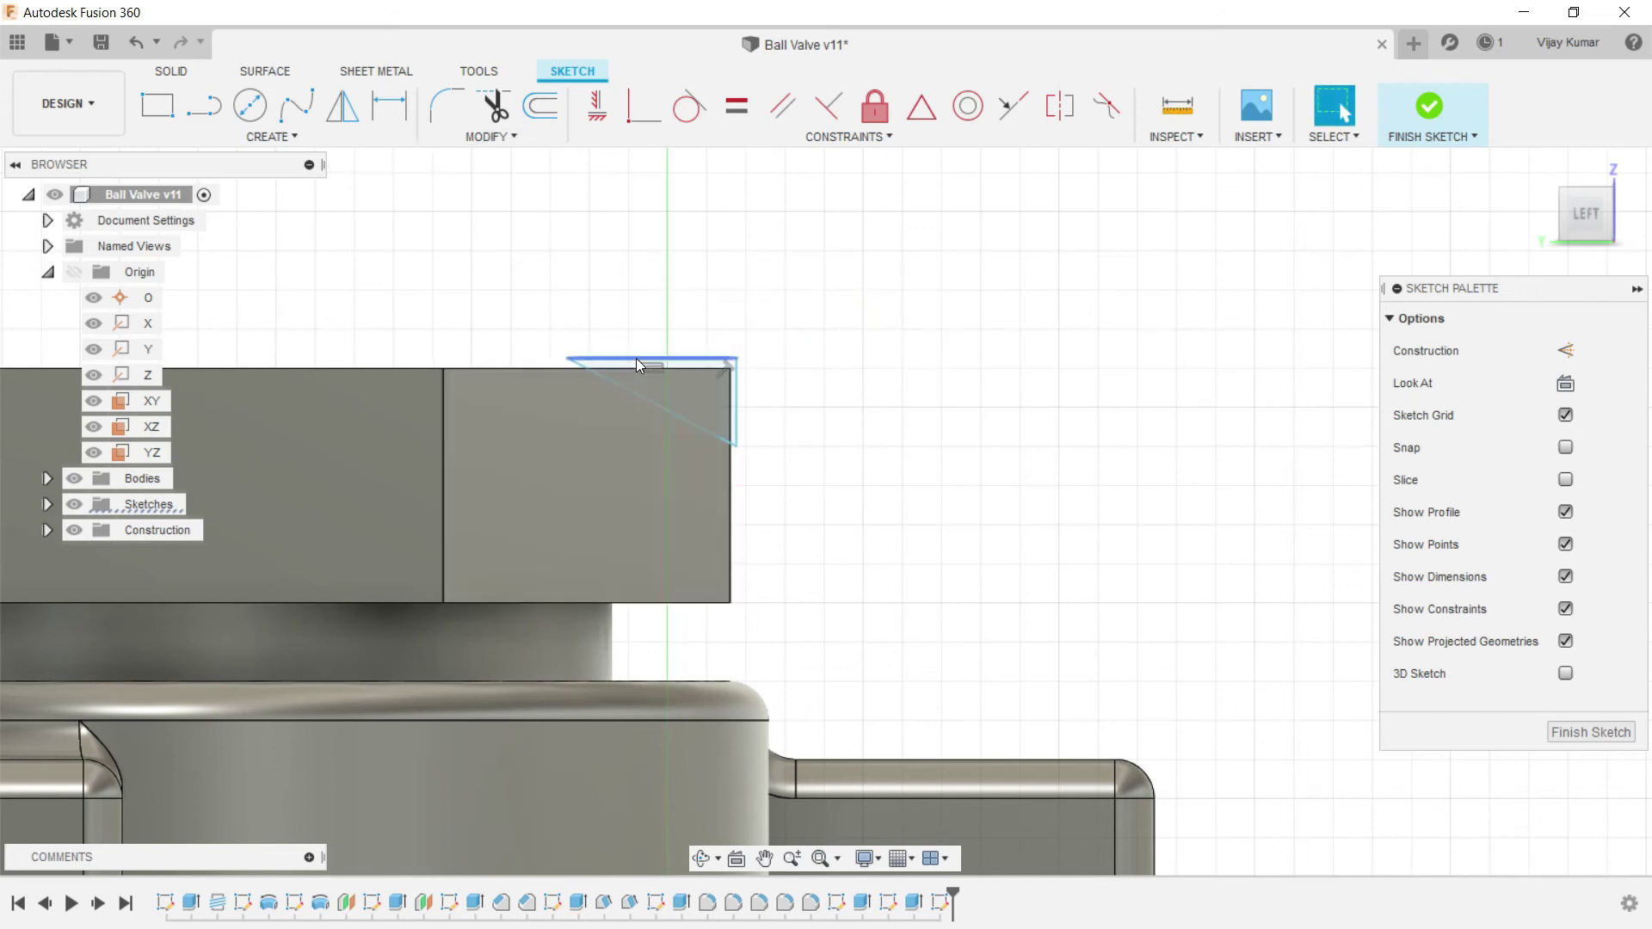
Step: Enlarge the upper triangle outward and upward beyond the nut's corner, making its vertical side about 1.85 mm long
drag(645, 353, 779, 378)
drag(699, 422, 738, 402)
key(ctrl+z)
click(772, 390)
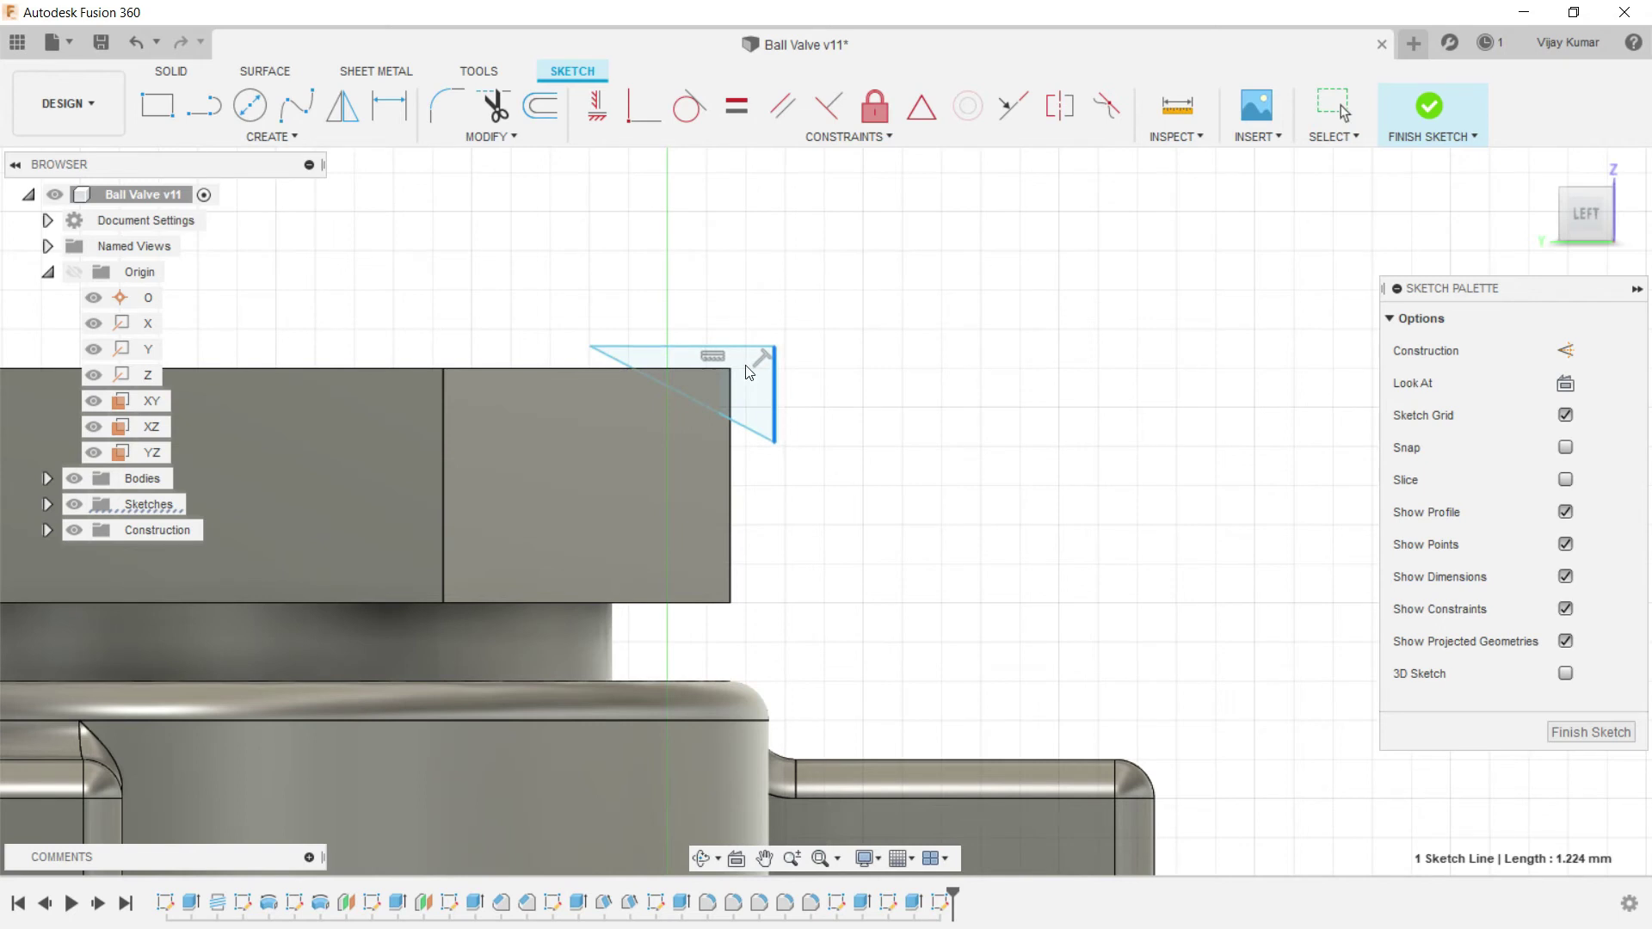
click(741, 341)
drag(741, 342, 820, 370)
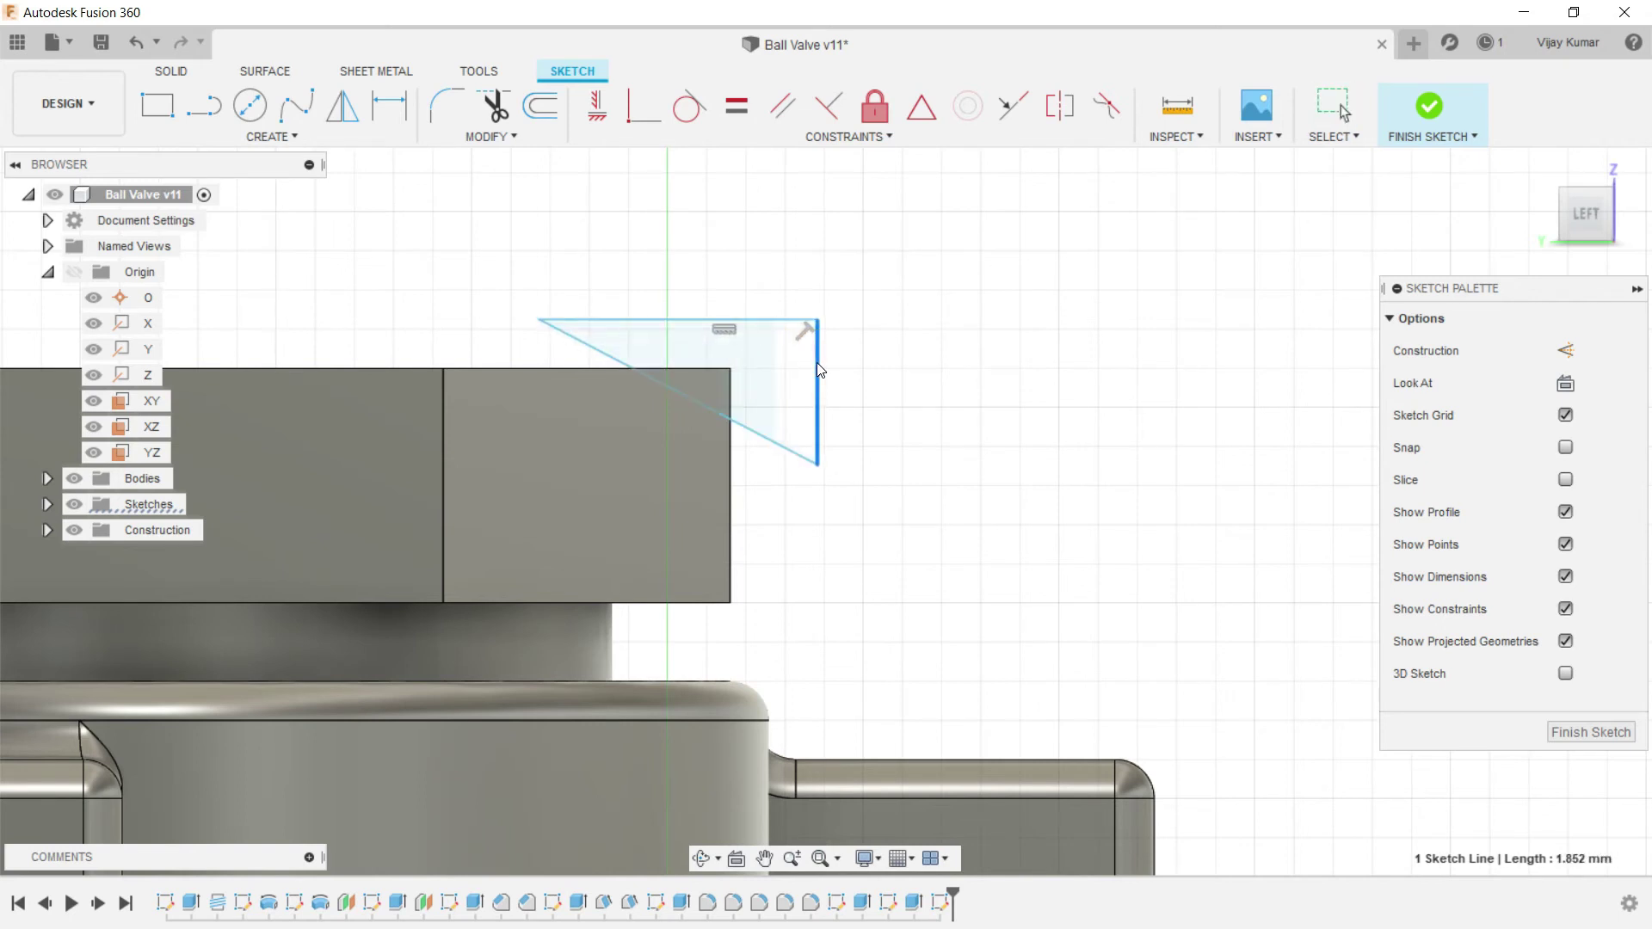
click(991, 415)
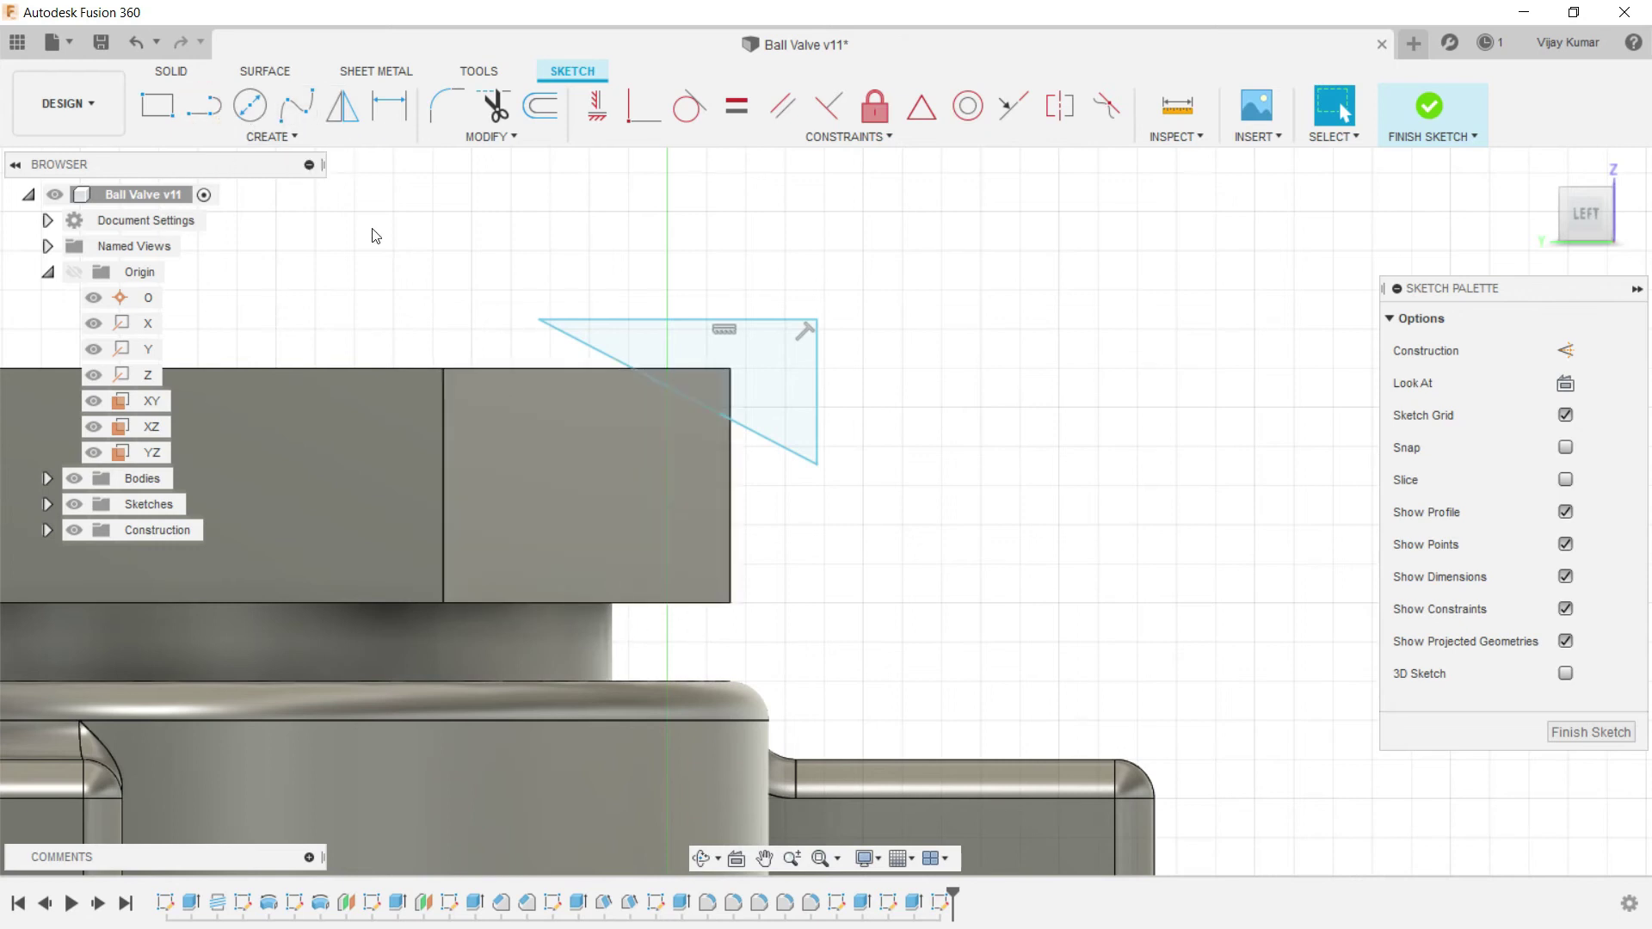
Step: Draw a second closed right triangle over the nut's lower outer corner, with a vertical side about 1.14 mm long
click(204, 105)
click(636, 619)
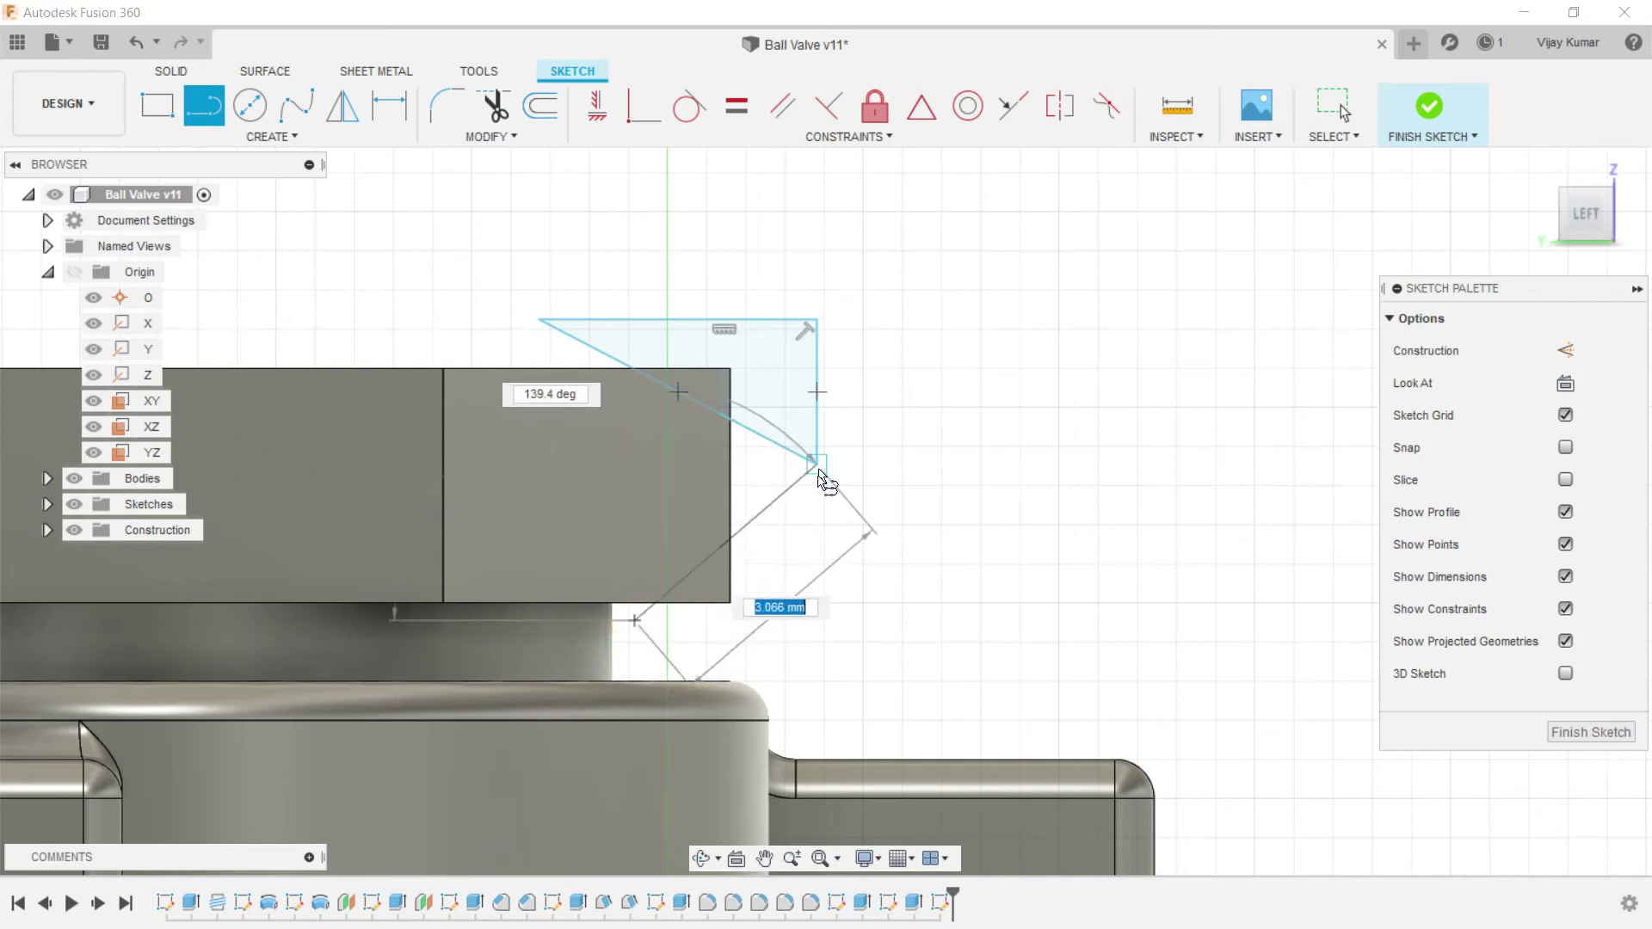
click(817, 532)
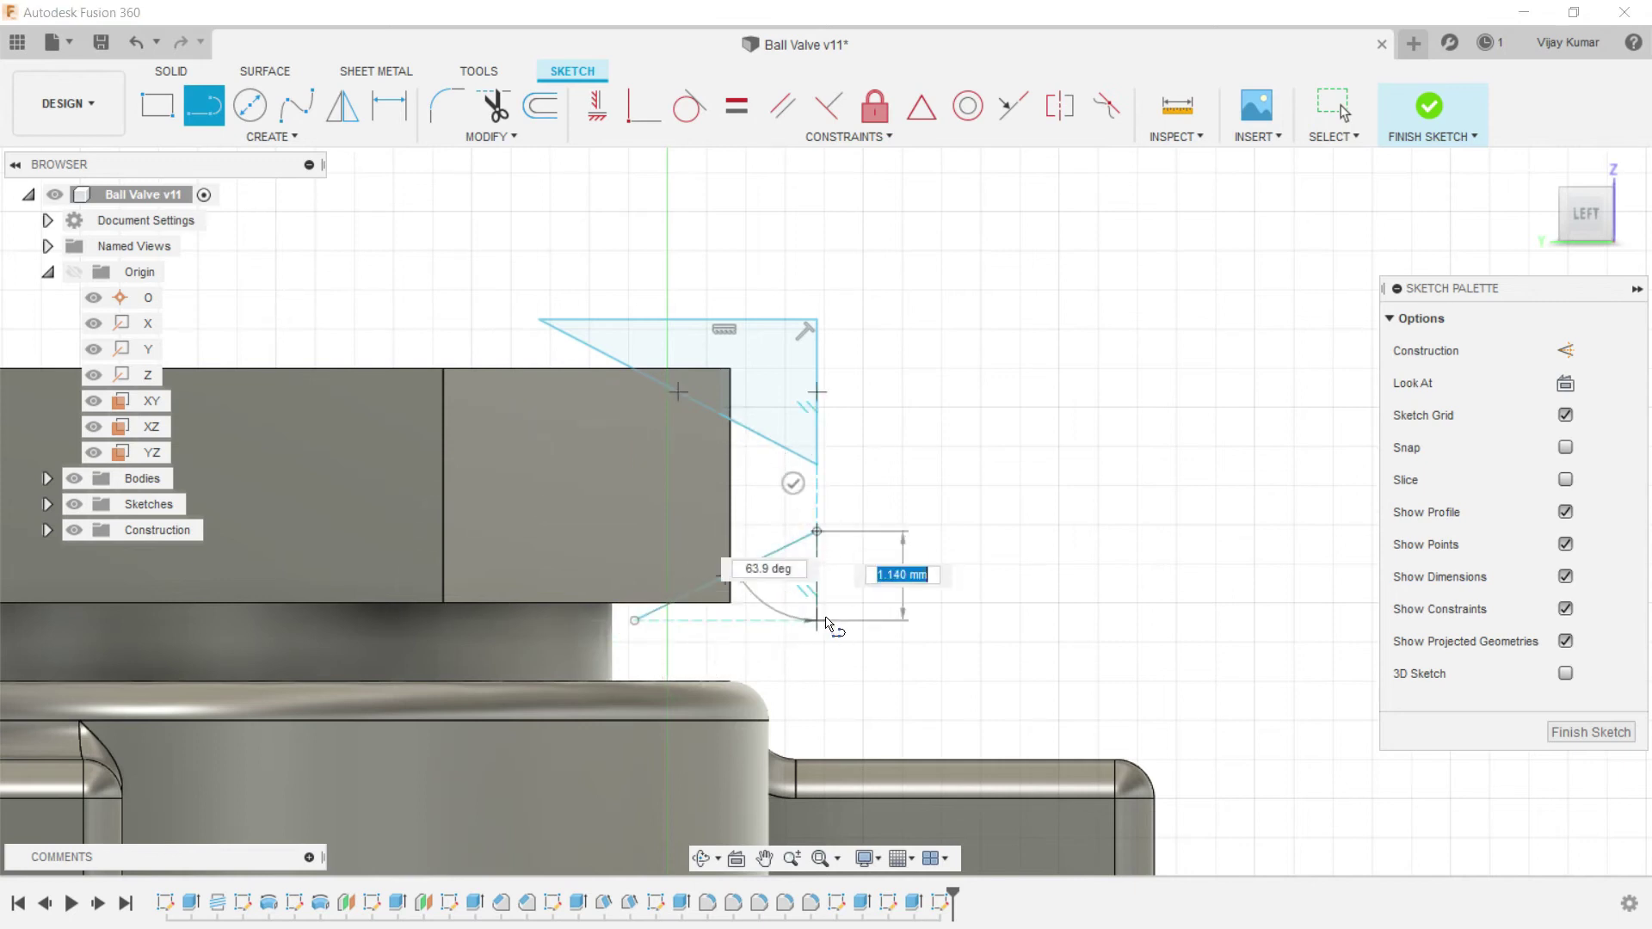
click(817, 619)
click(636, 619)
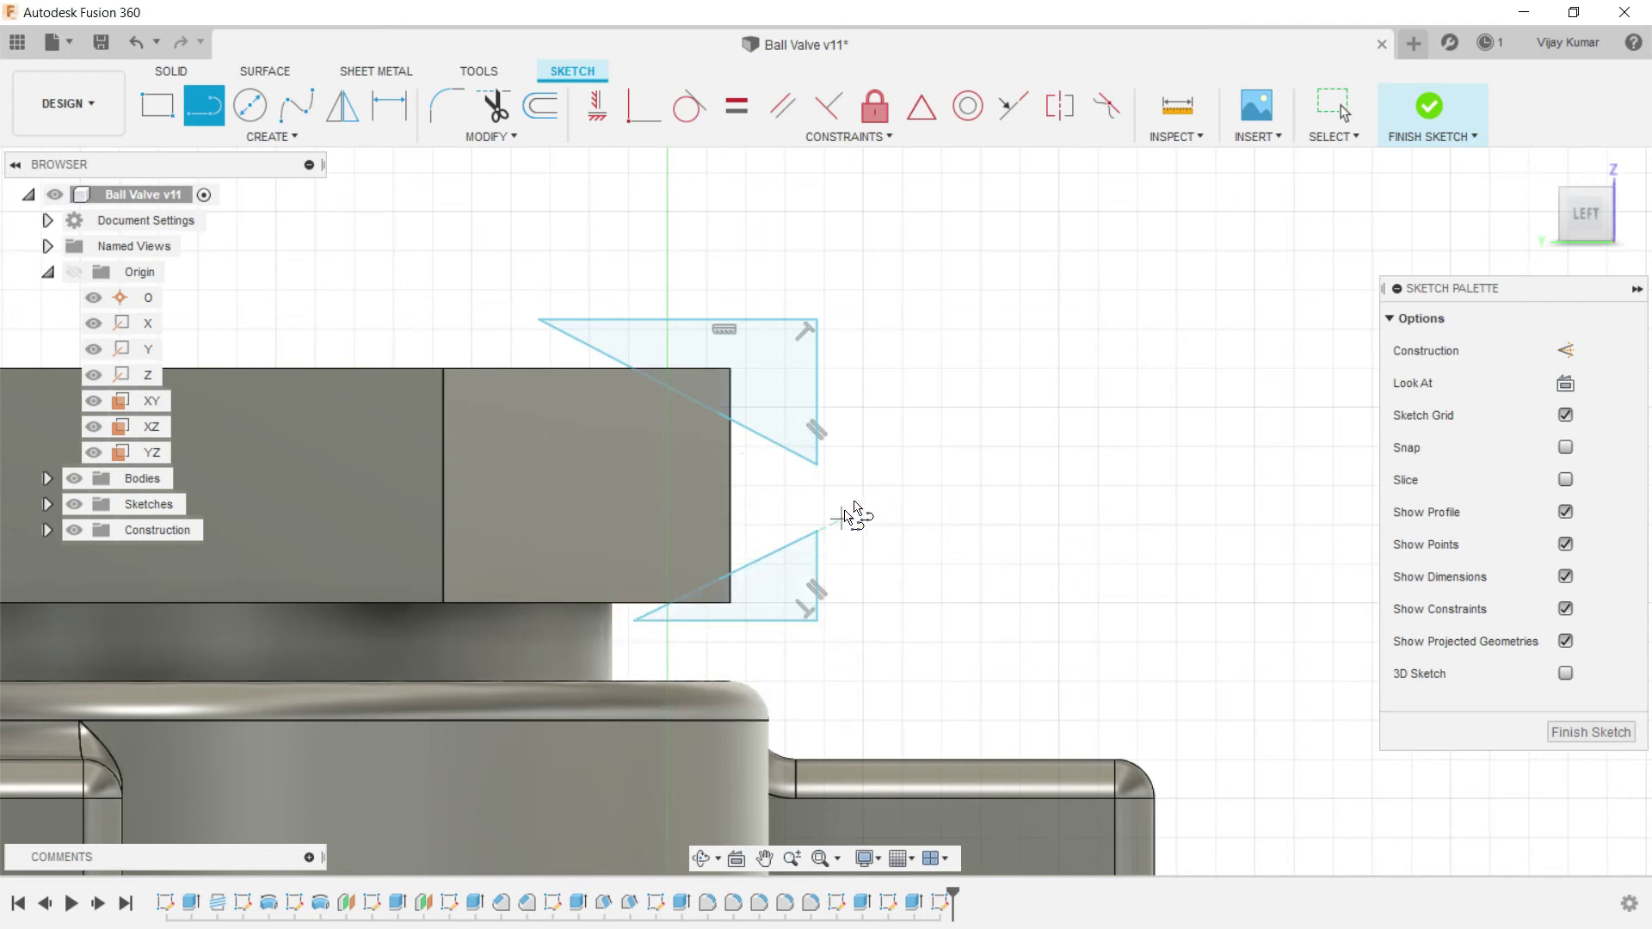
right_click(981, 454)
click(1012, 447)
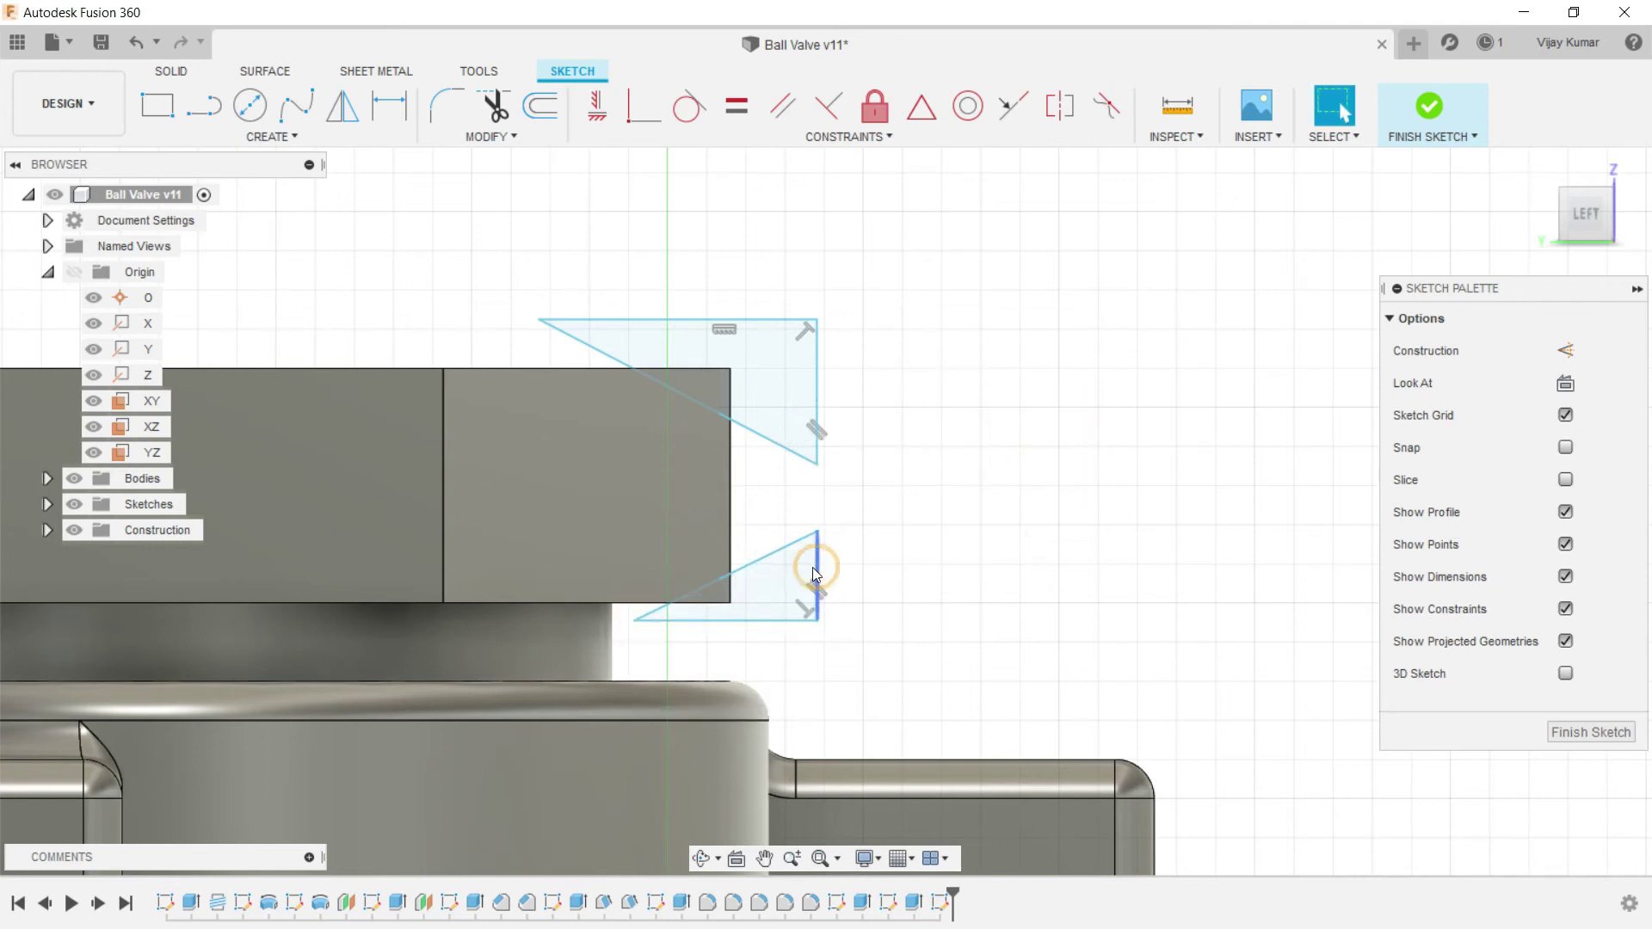
Step: Move the lower triangle's vertical side slightly inward and shift the sloped sides of both triangles to adjust the corner cuts
drag(812, 566, 809, 566)
click(757, 567)
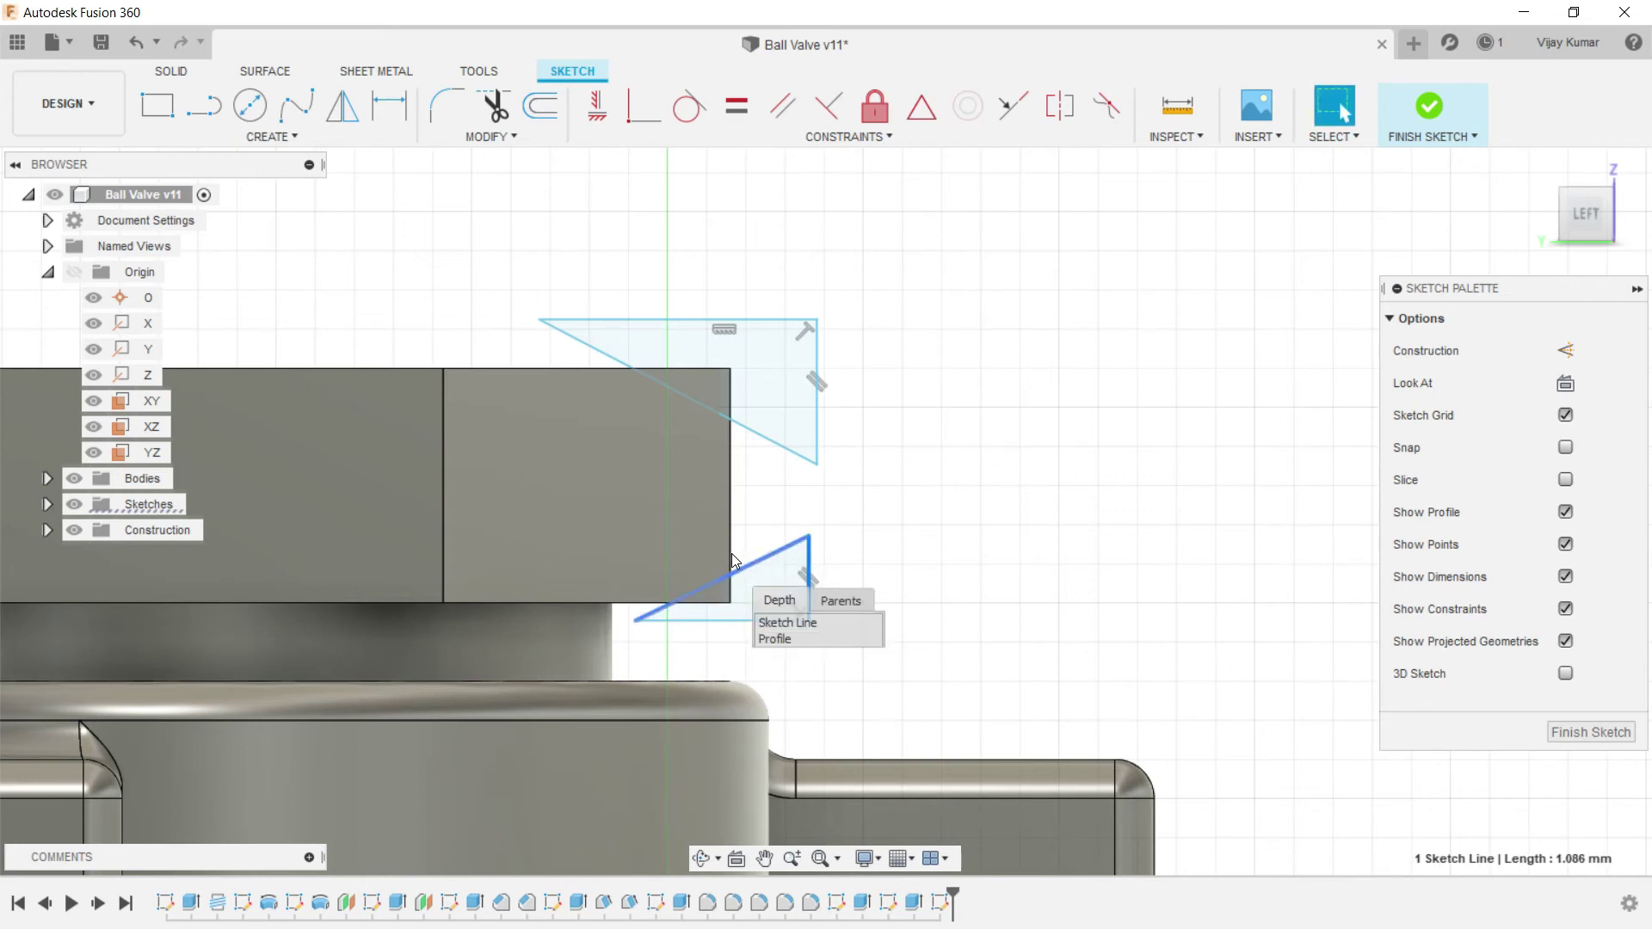
drag(747, 570, 745, 566)
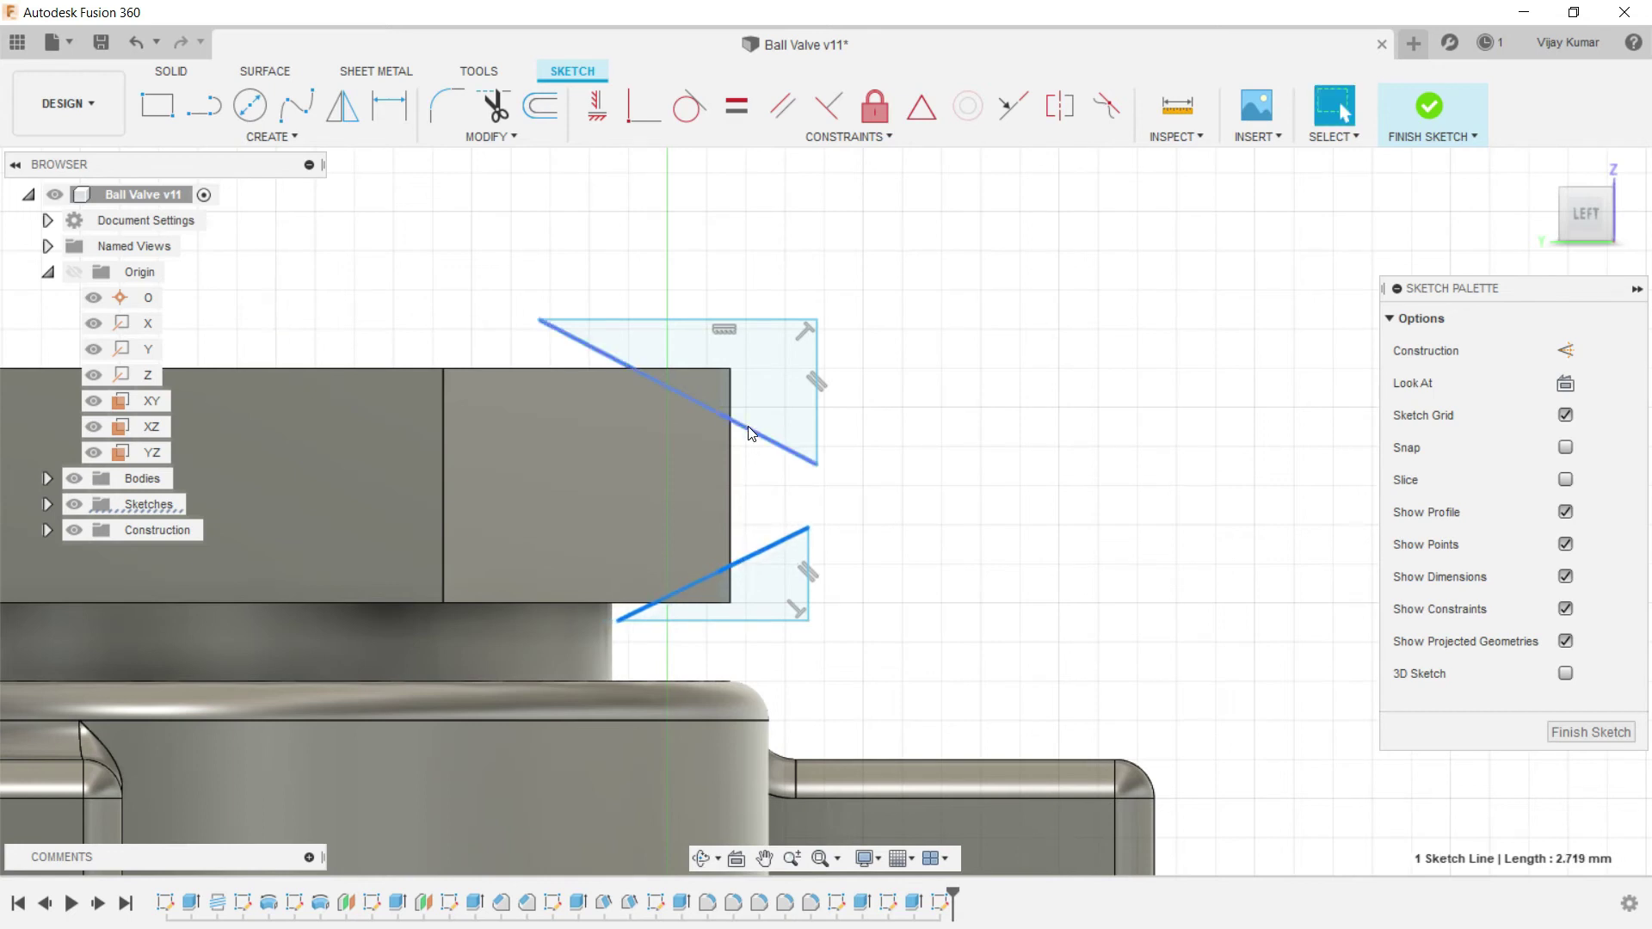
drag(753, 428, 755, 429)
click(906, 406)
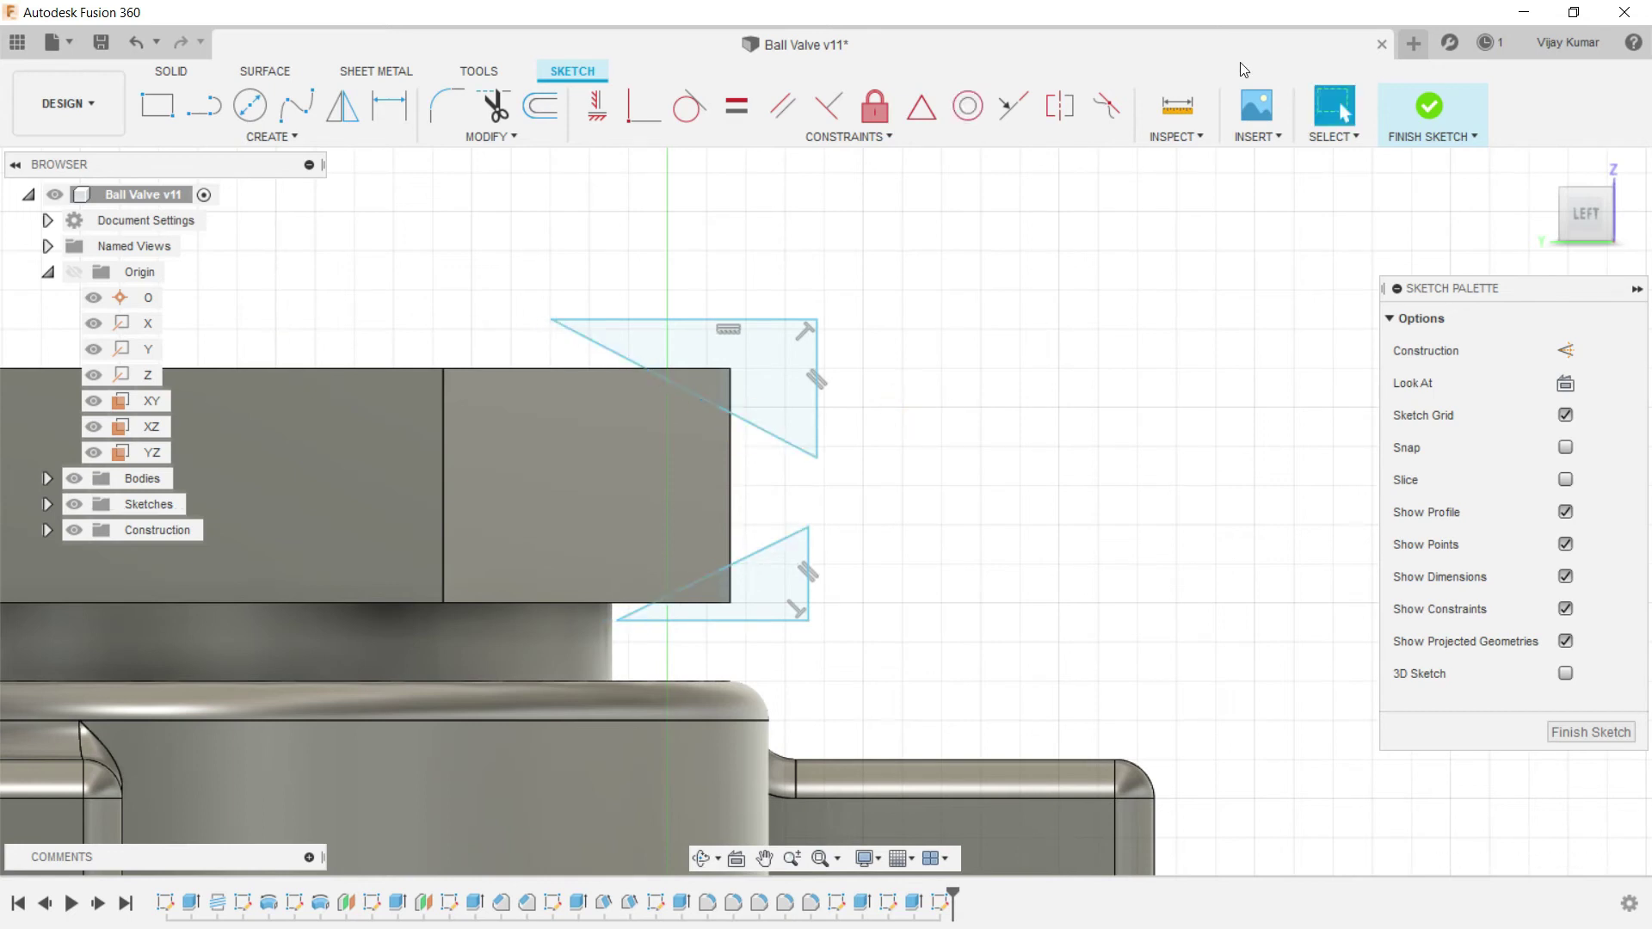
Step: Revolve both triangles 360 degrees around the raised disc's axis as a cut to chamfer the nut's upper and lower corners
click(171, 70)
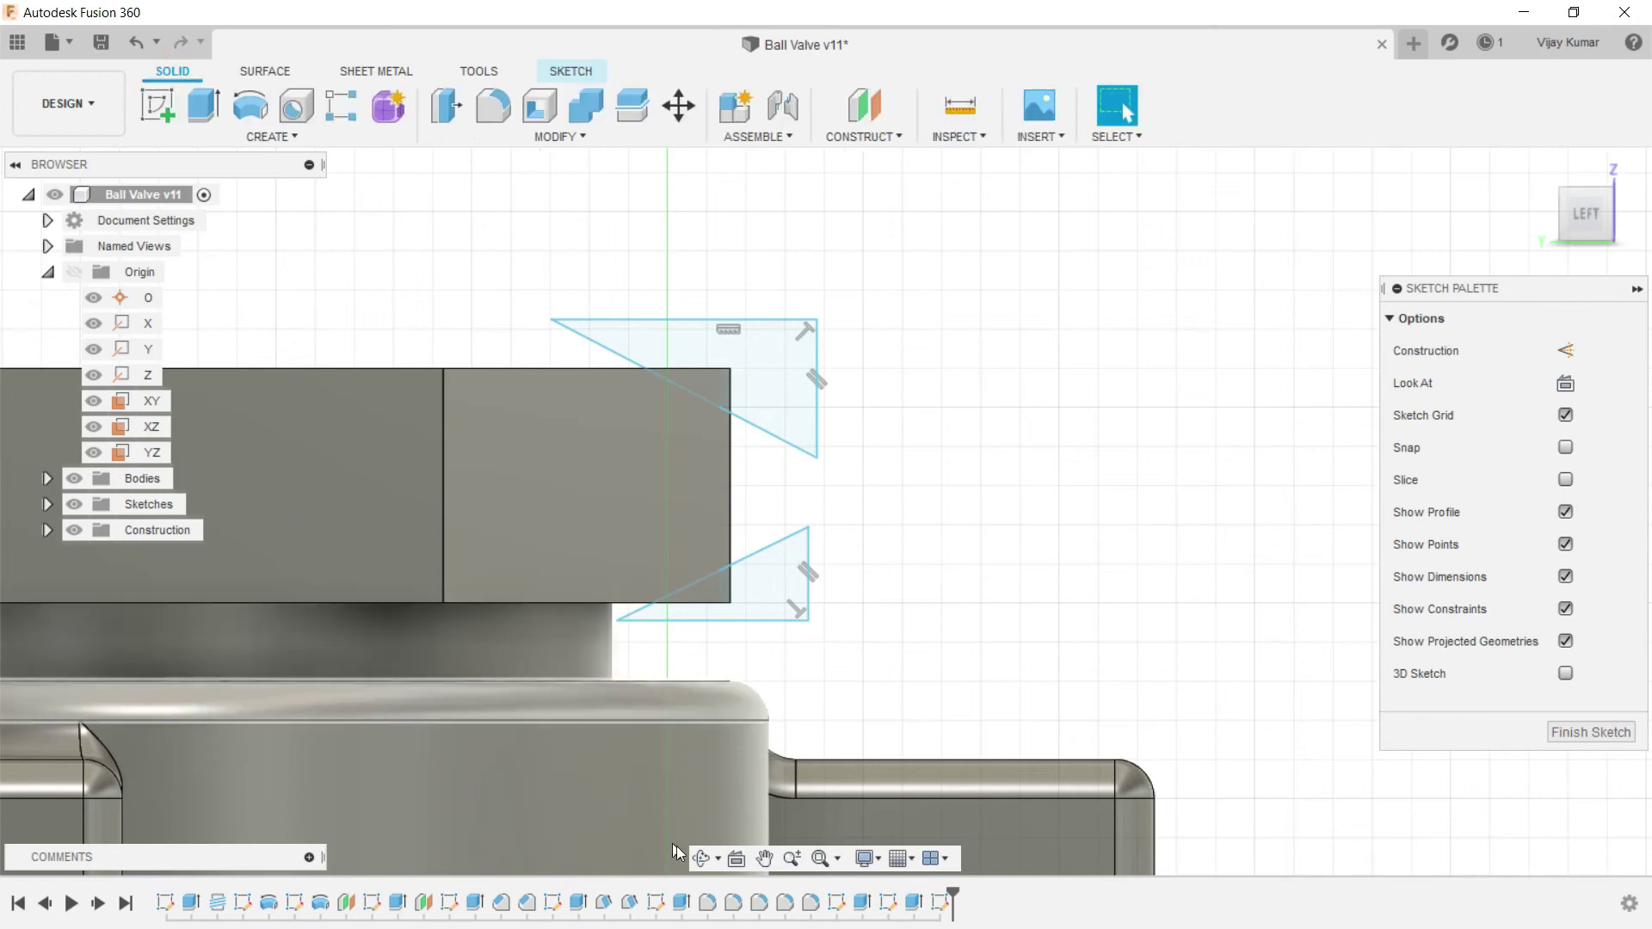
click(697, 858)
drag(778, 196, 763, 287)
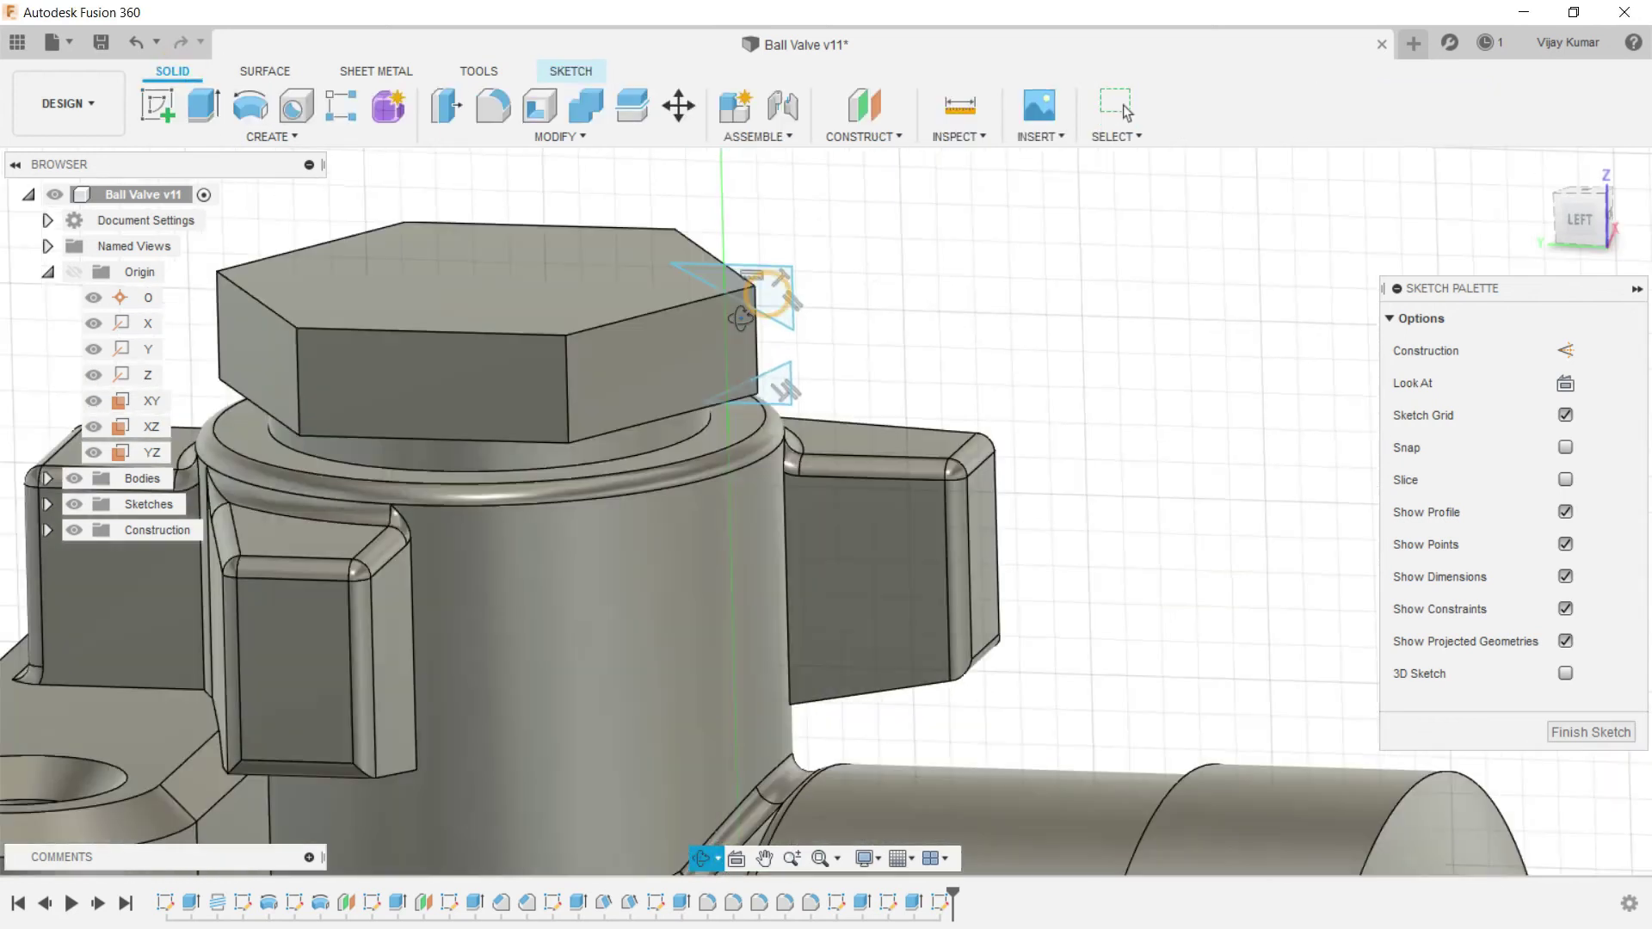
right_click(1071, 163)
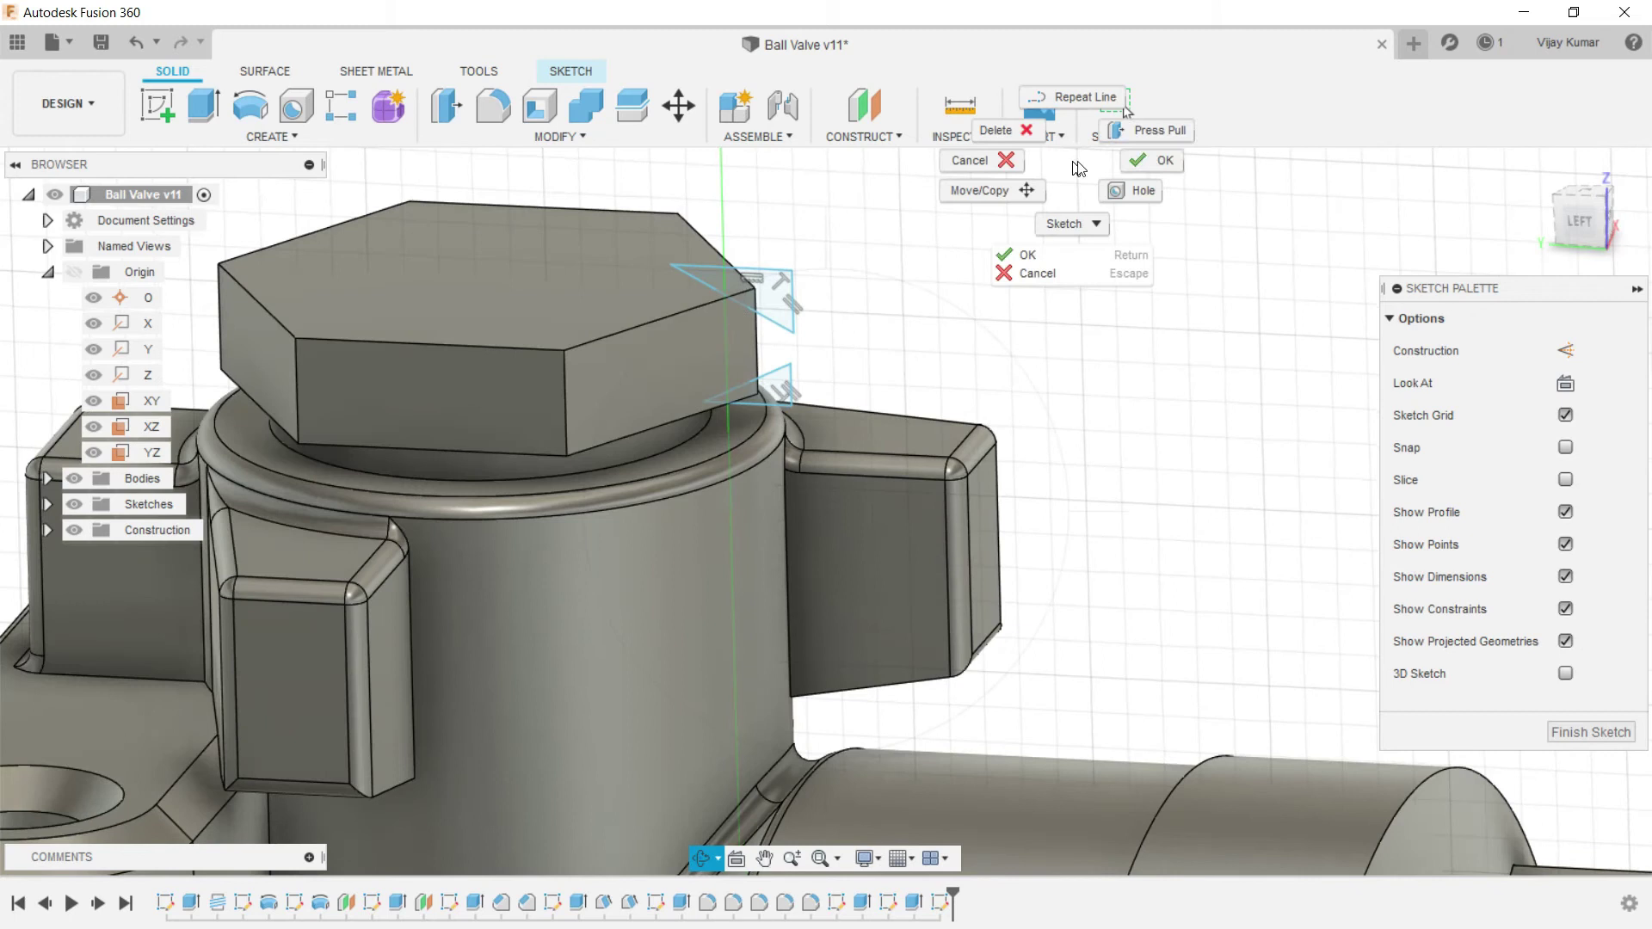
click(1120, 159)
click(250, 105)
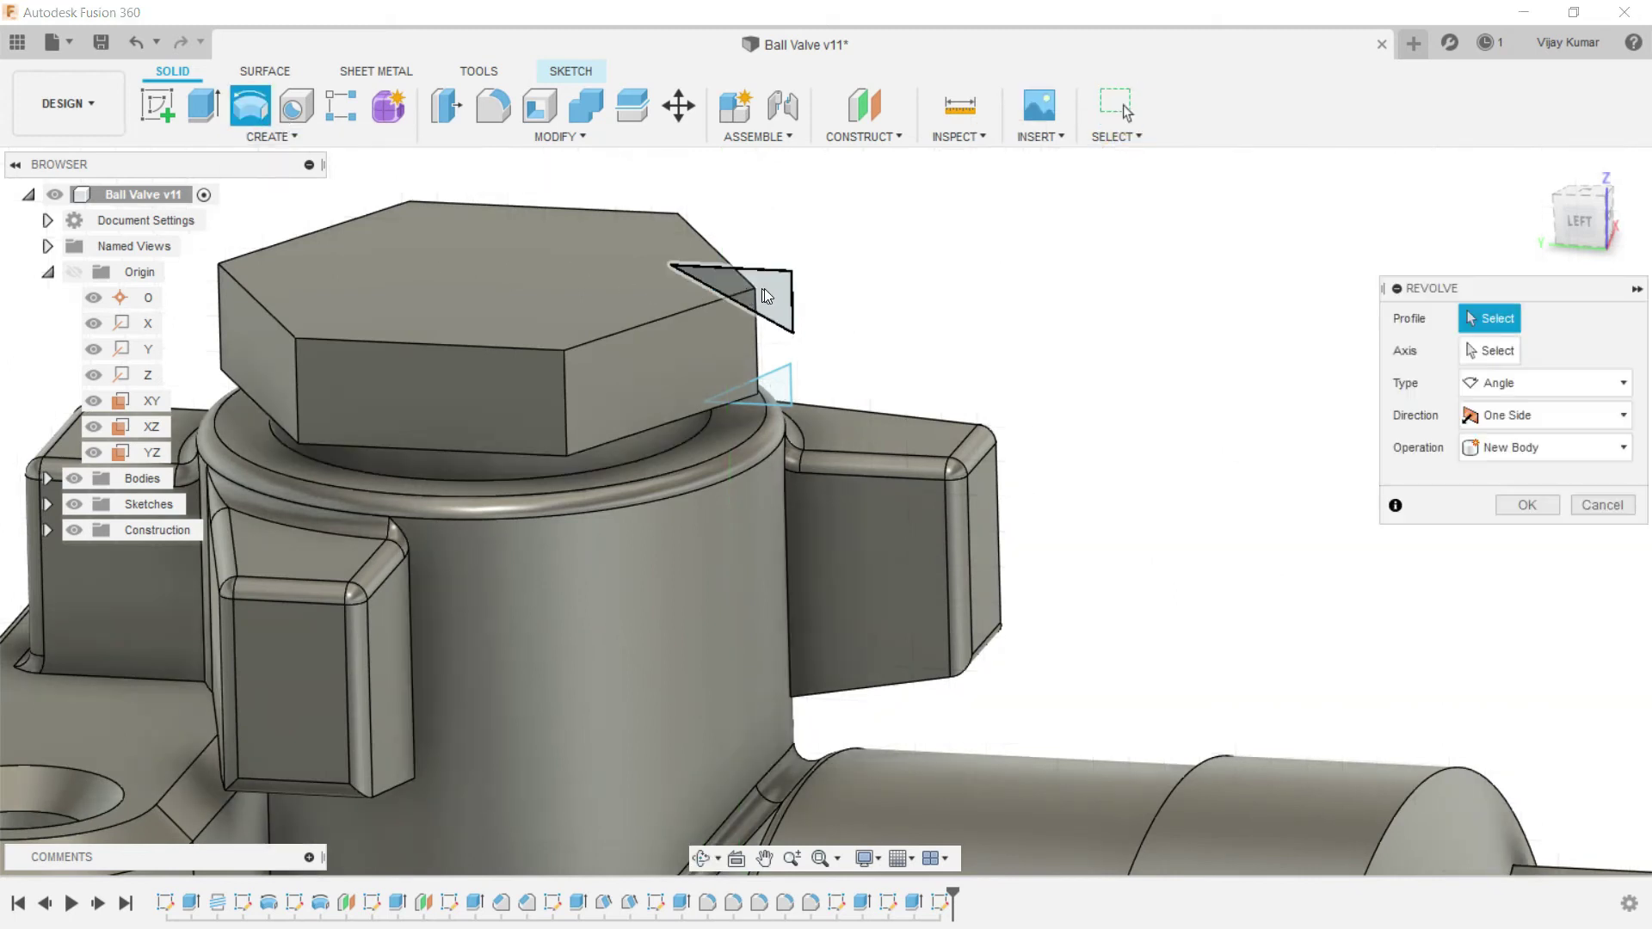
click(768, 288)
click(774, 391)
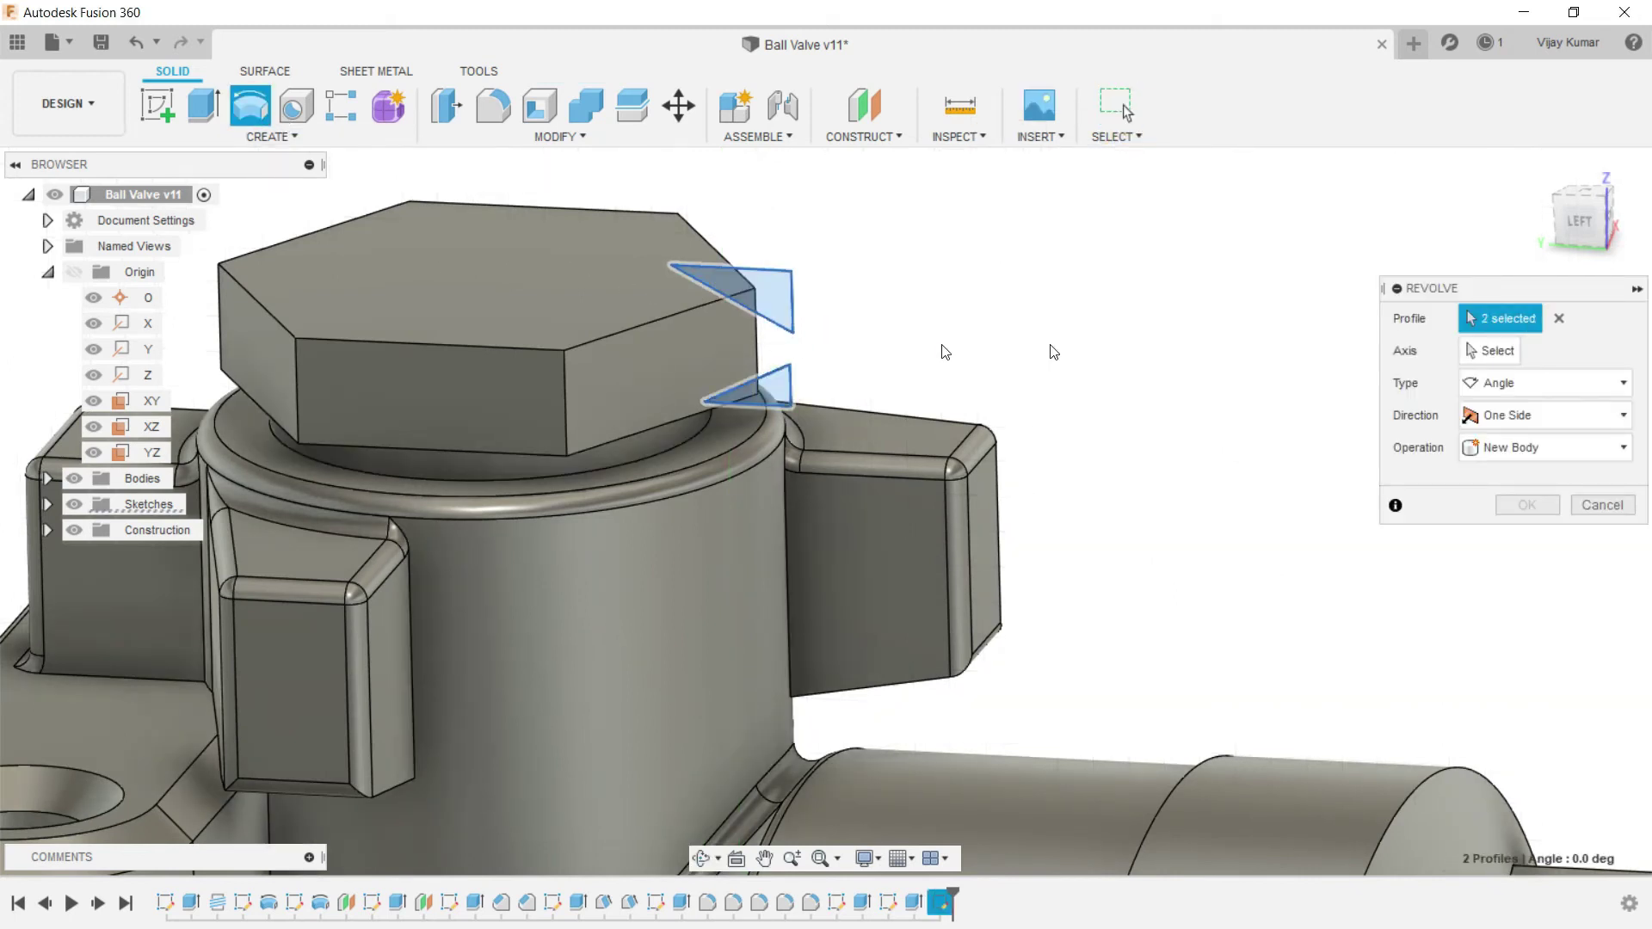
click(1489, 351)
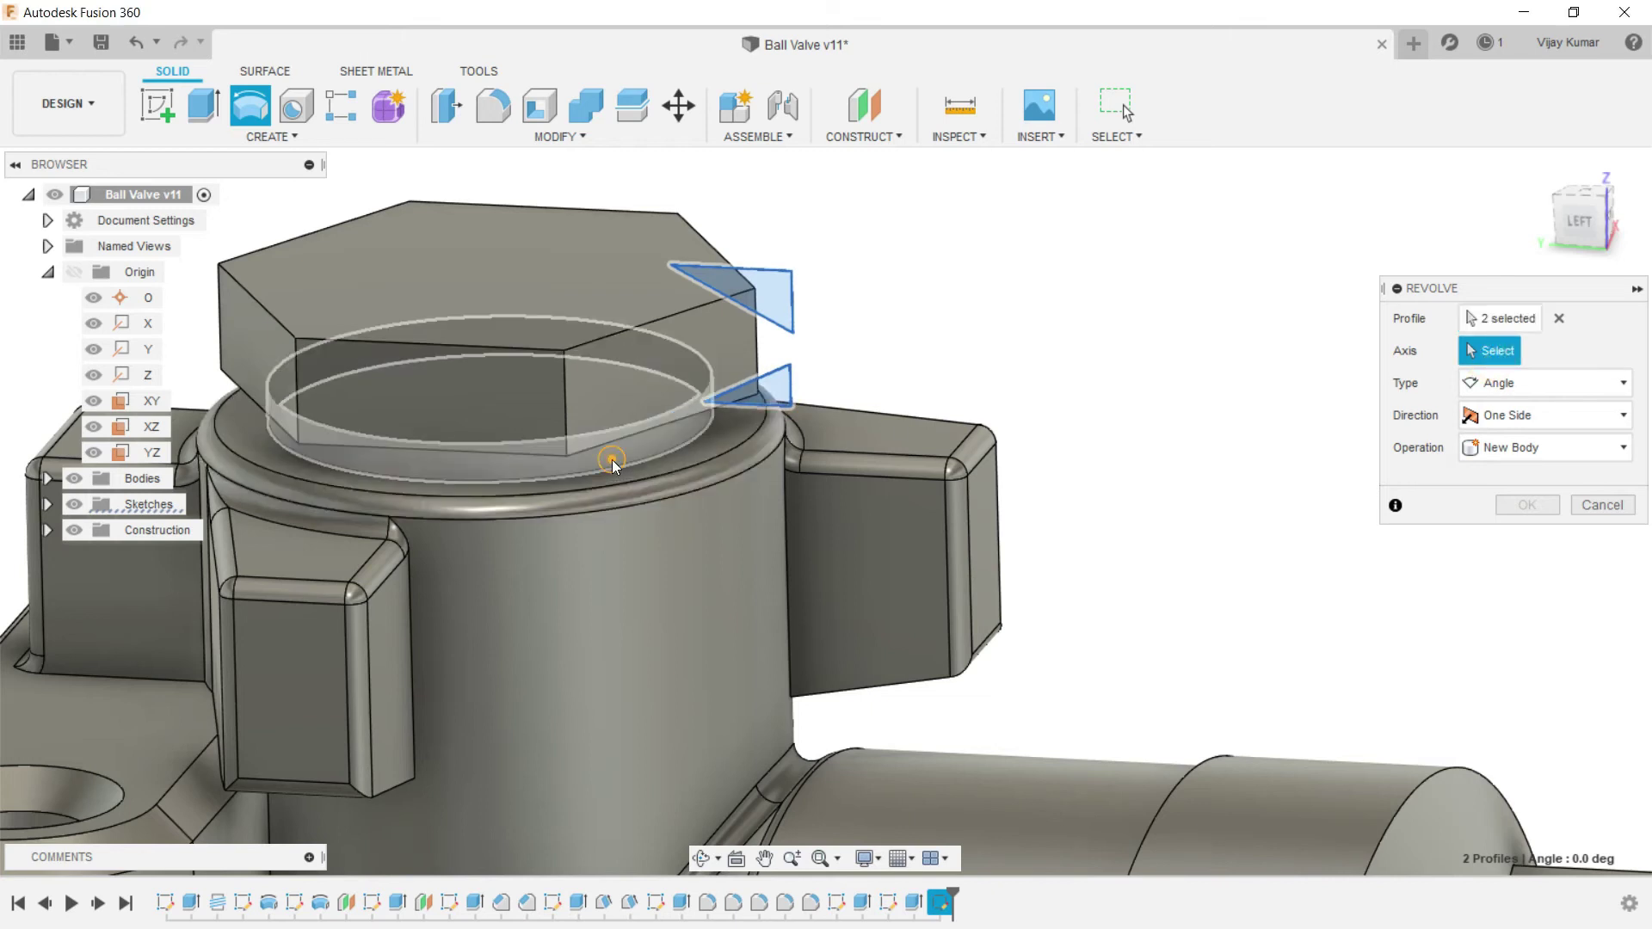
click(611, 459)
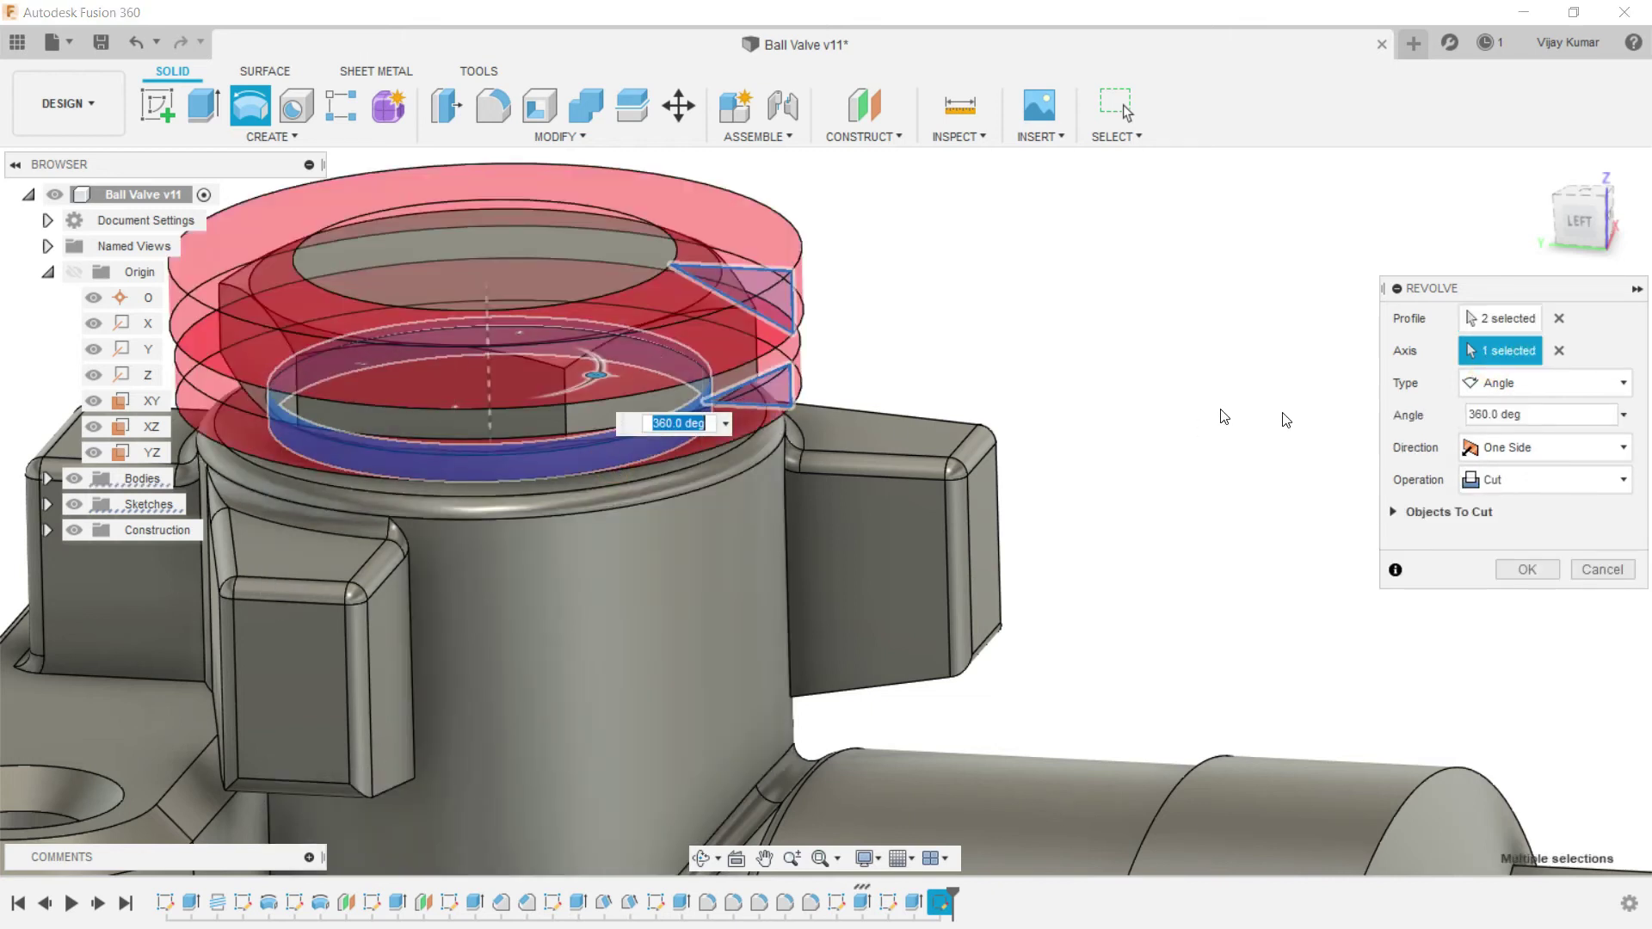
click(1519, 571)
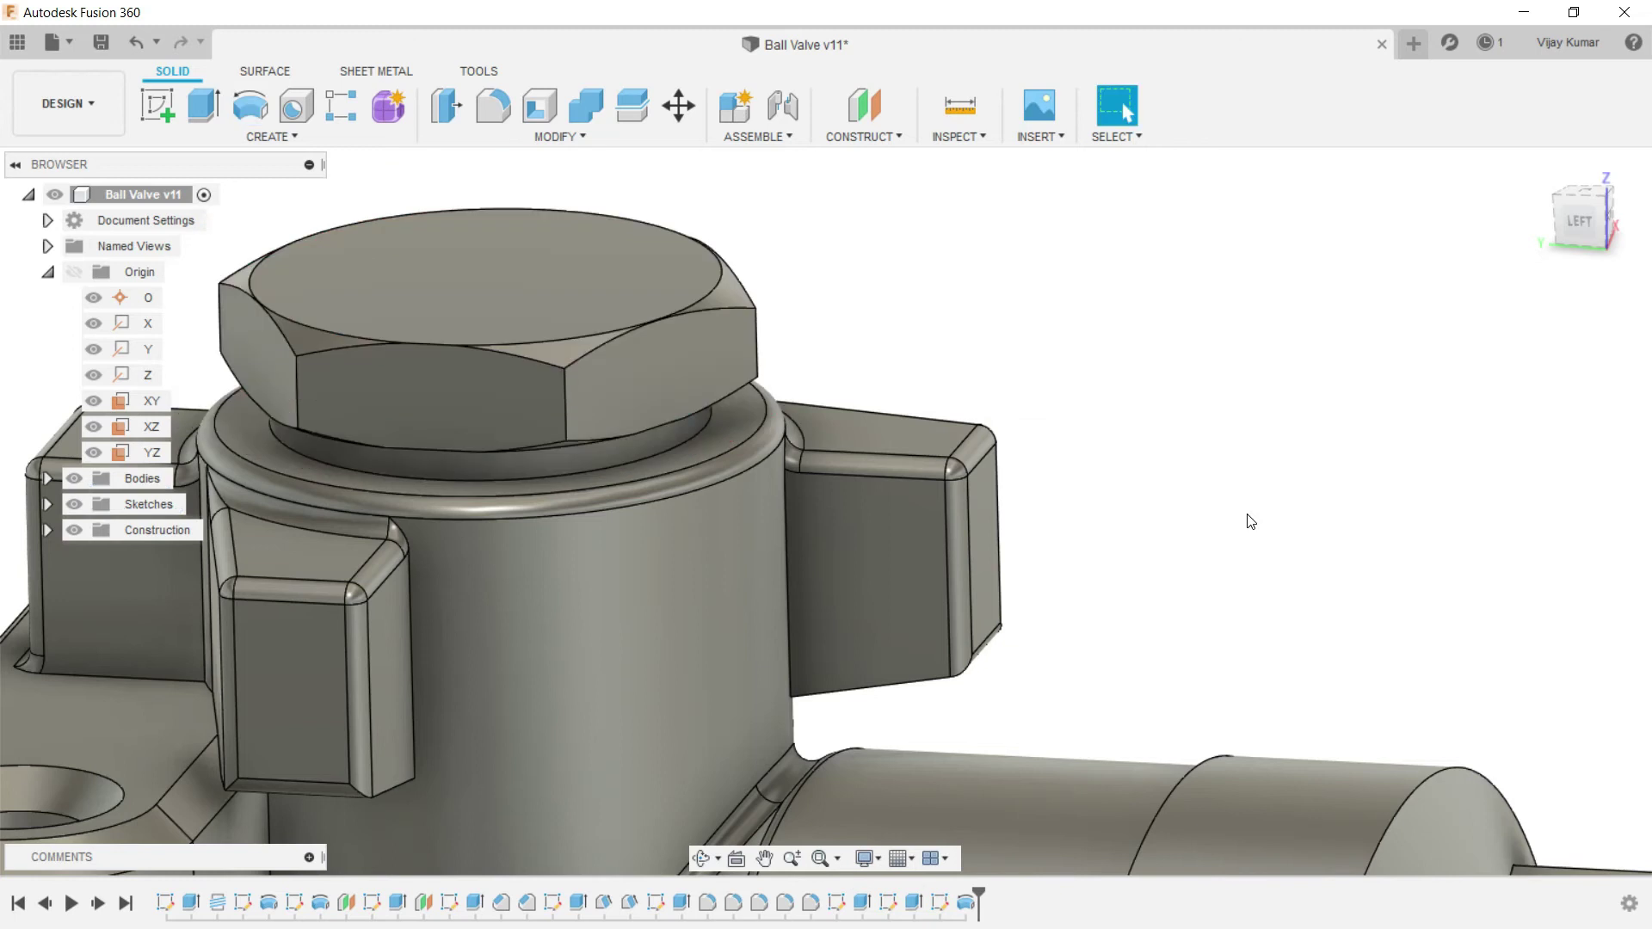
Step: Start a new sketch on the YZ plane, with the whole valve and the space around it in view
scroll(1226, 492, down, 3)
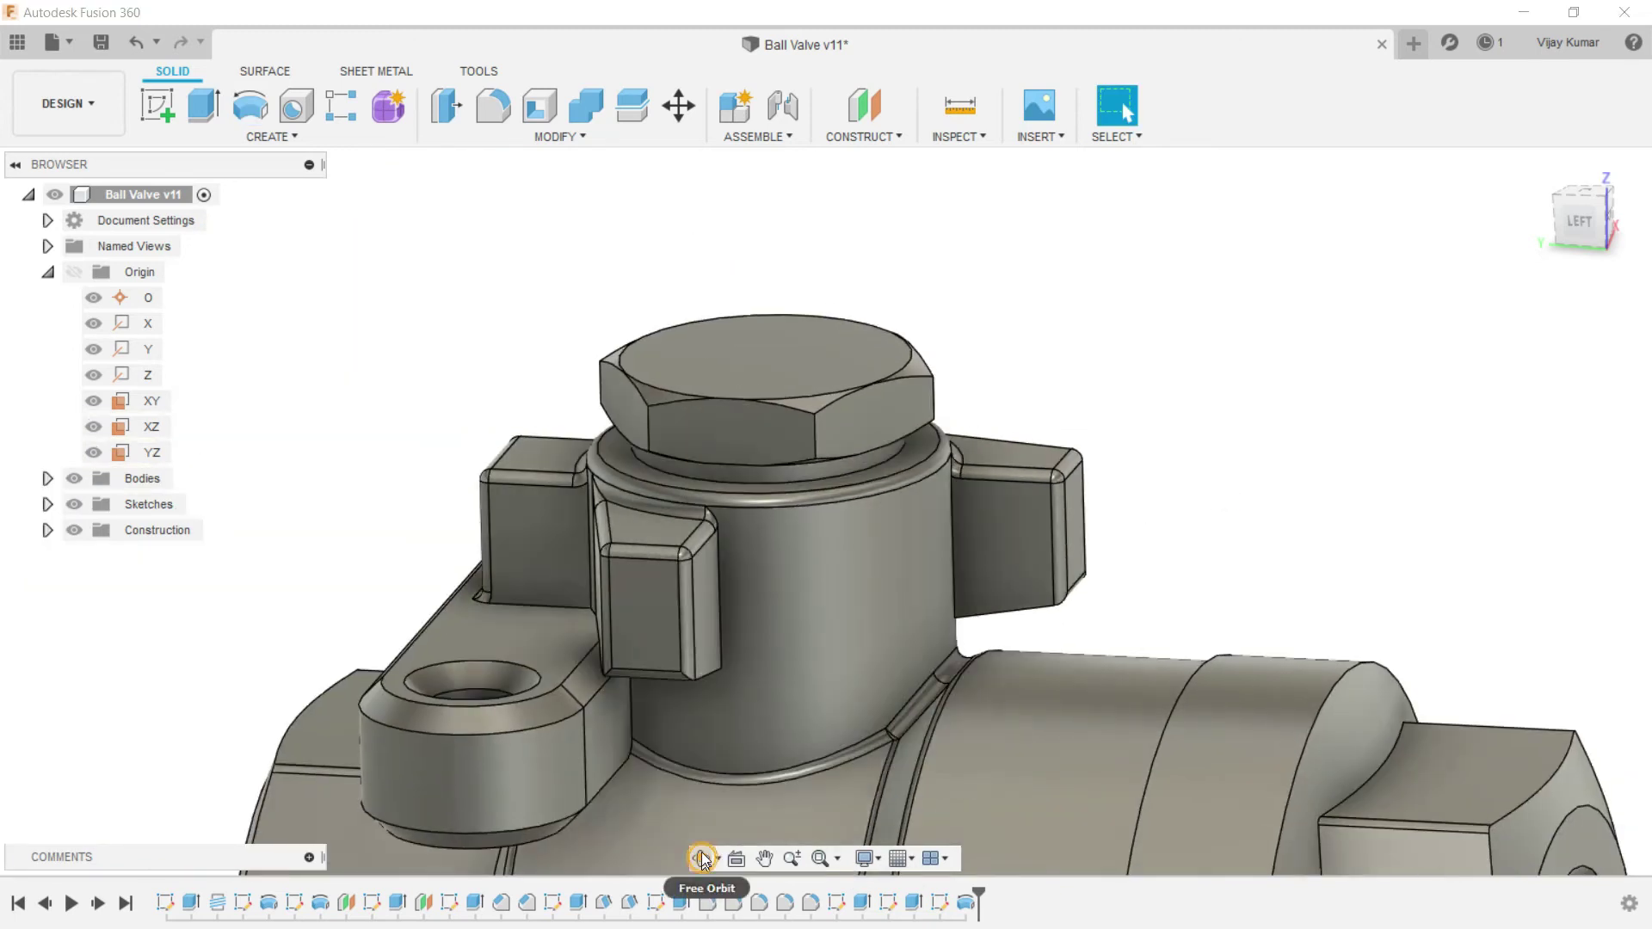
click(702, 858)
scroll(798, 439, down, 3)
drag(794, 434, 894, 321)
scroll(894, 320, down, 3)
scroll(954, 549, up, 2)
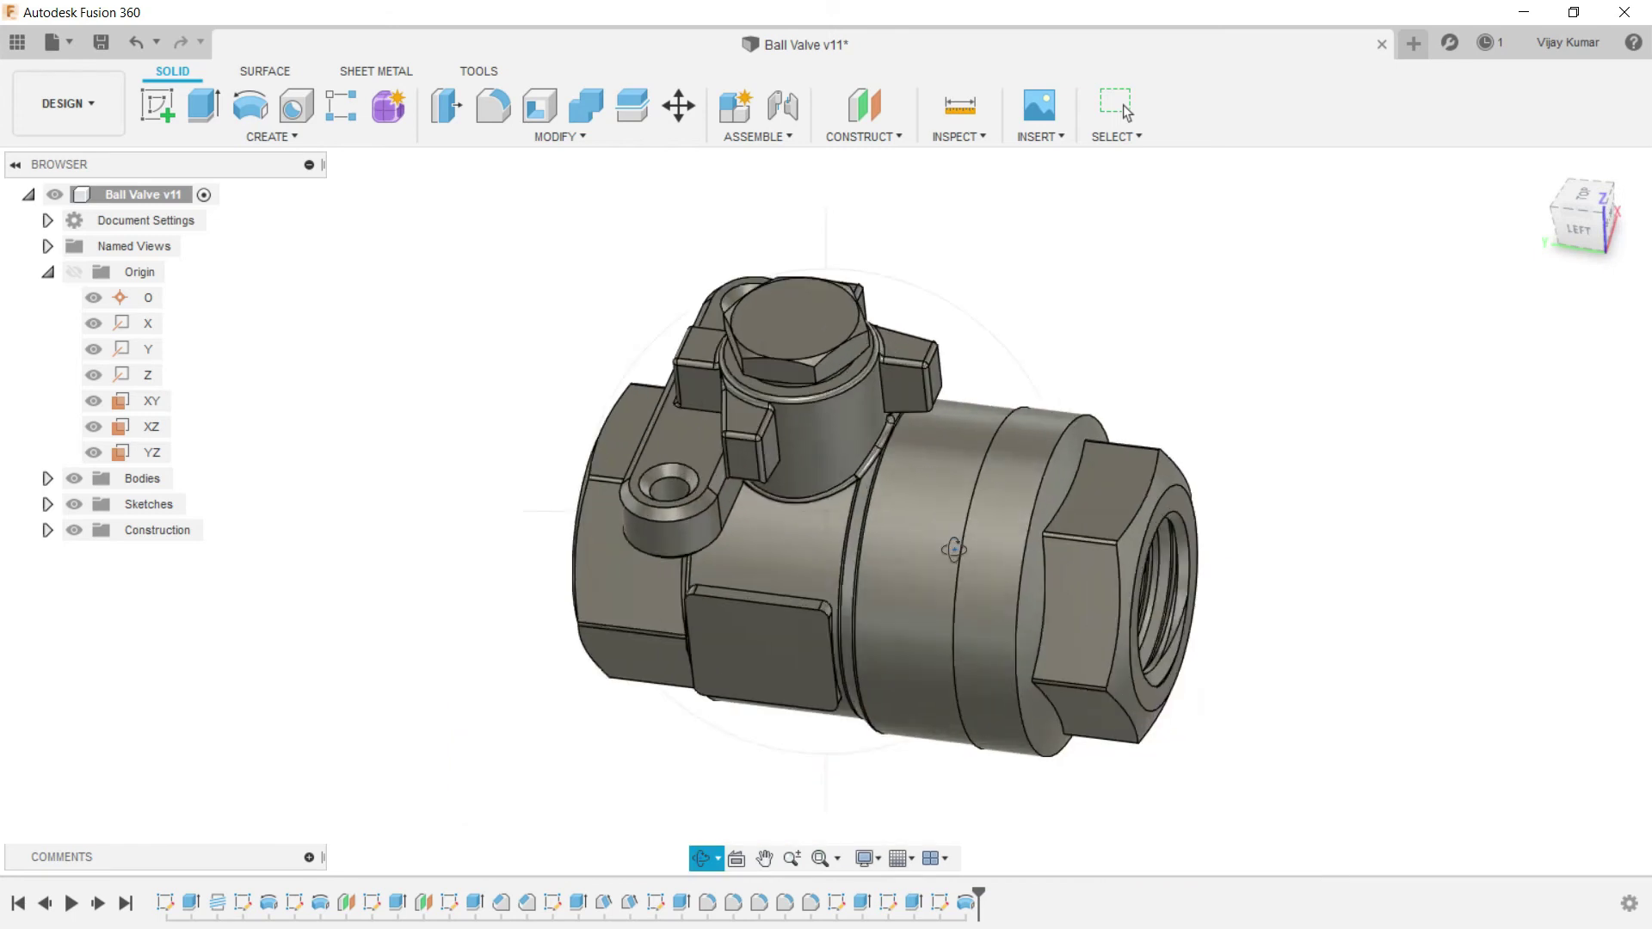
click(153, 451)
click(158, 121)
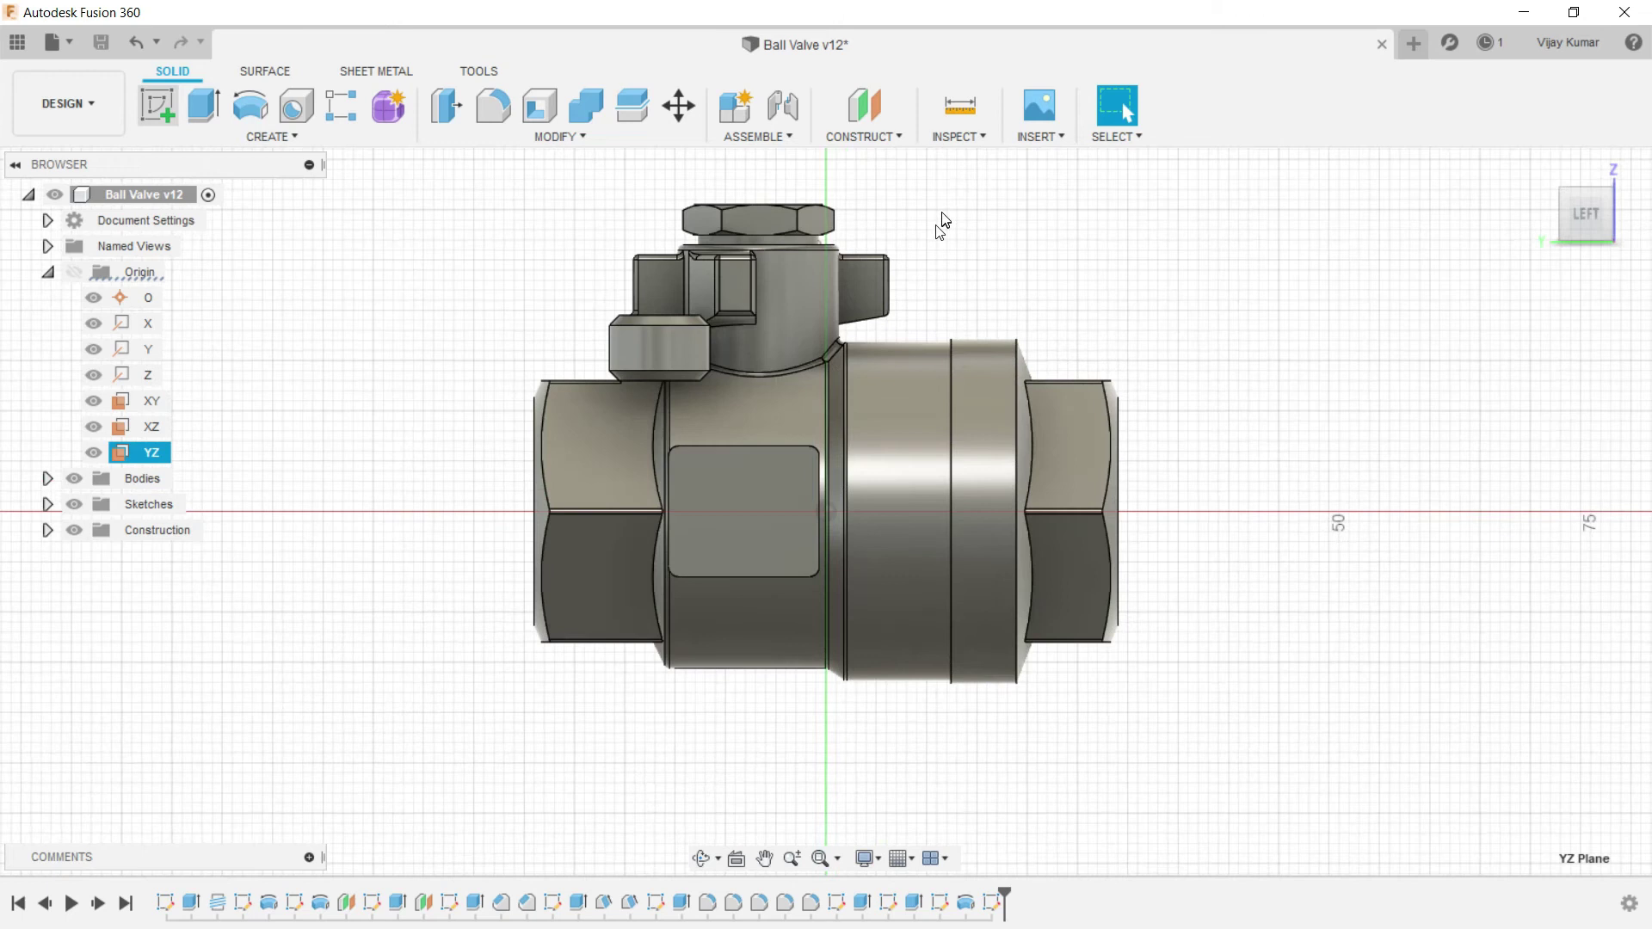
scroll(929, 185, down, 3)
scroll(936, 187, up, 4)
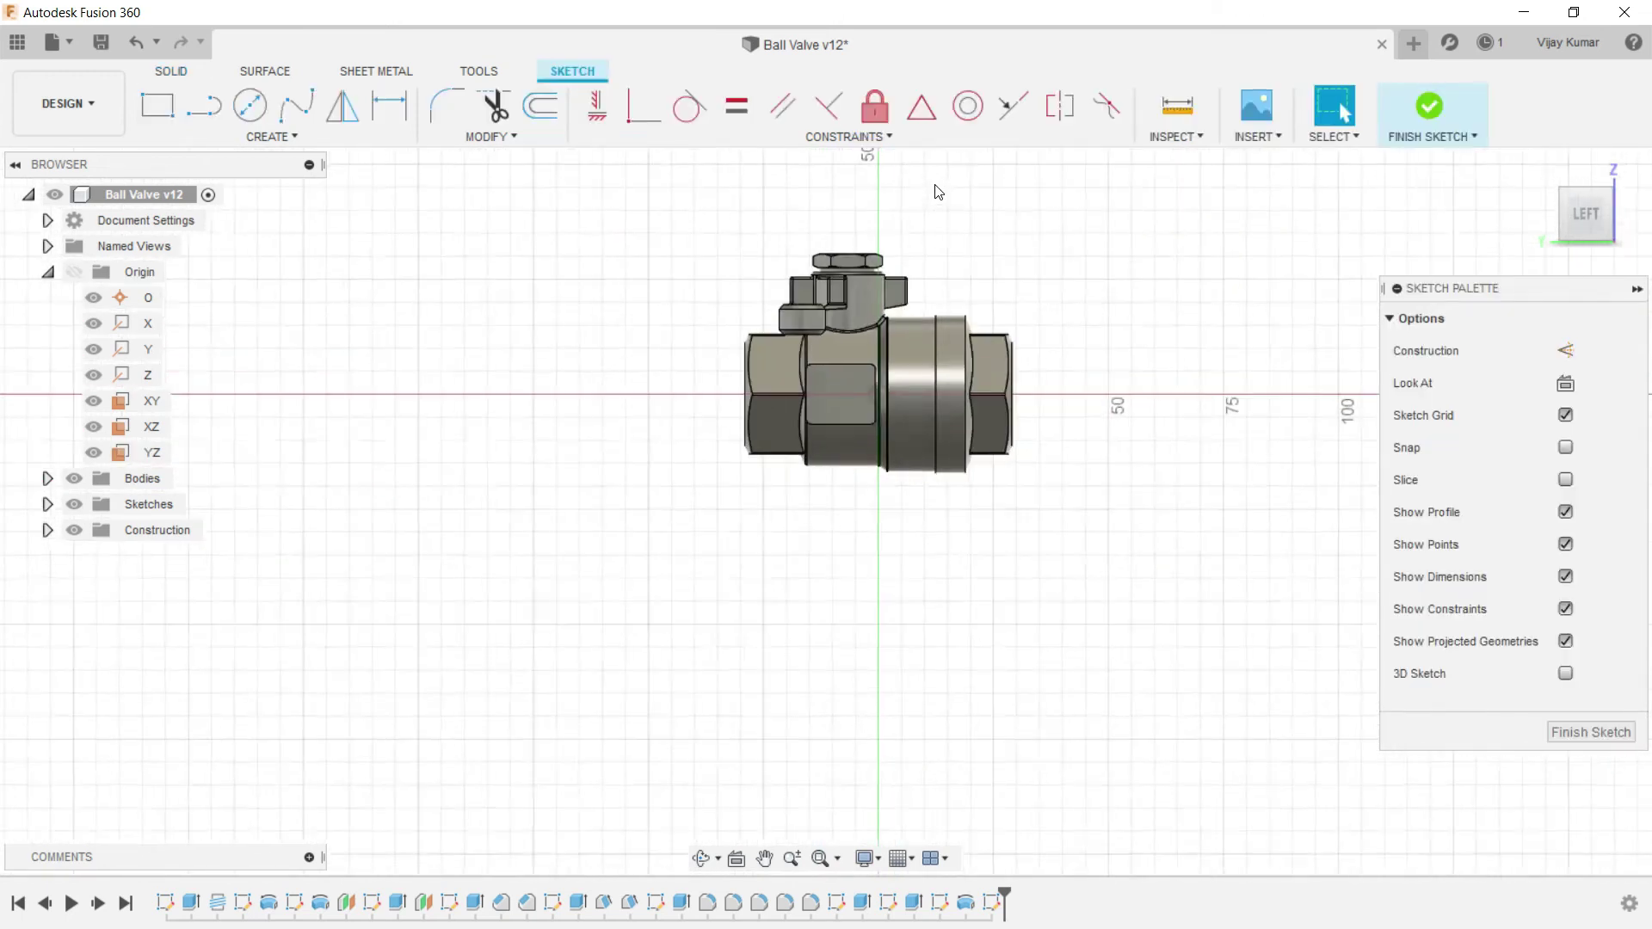
Step: Draw a horizontal line about 16 mm long along the nut's top edge, with a vertical line about 12.5 mm long down from its end
scroll(937, 191, up, 1)
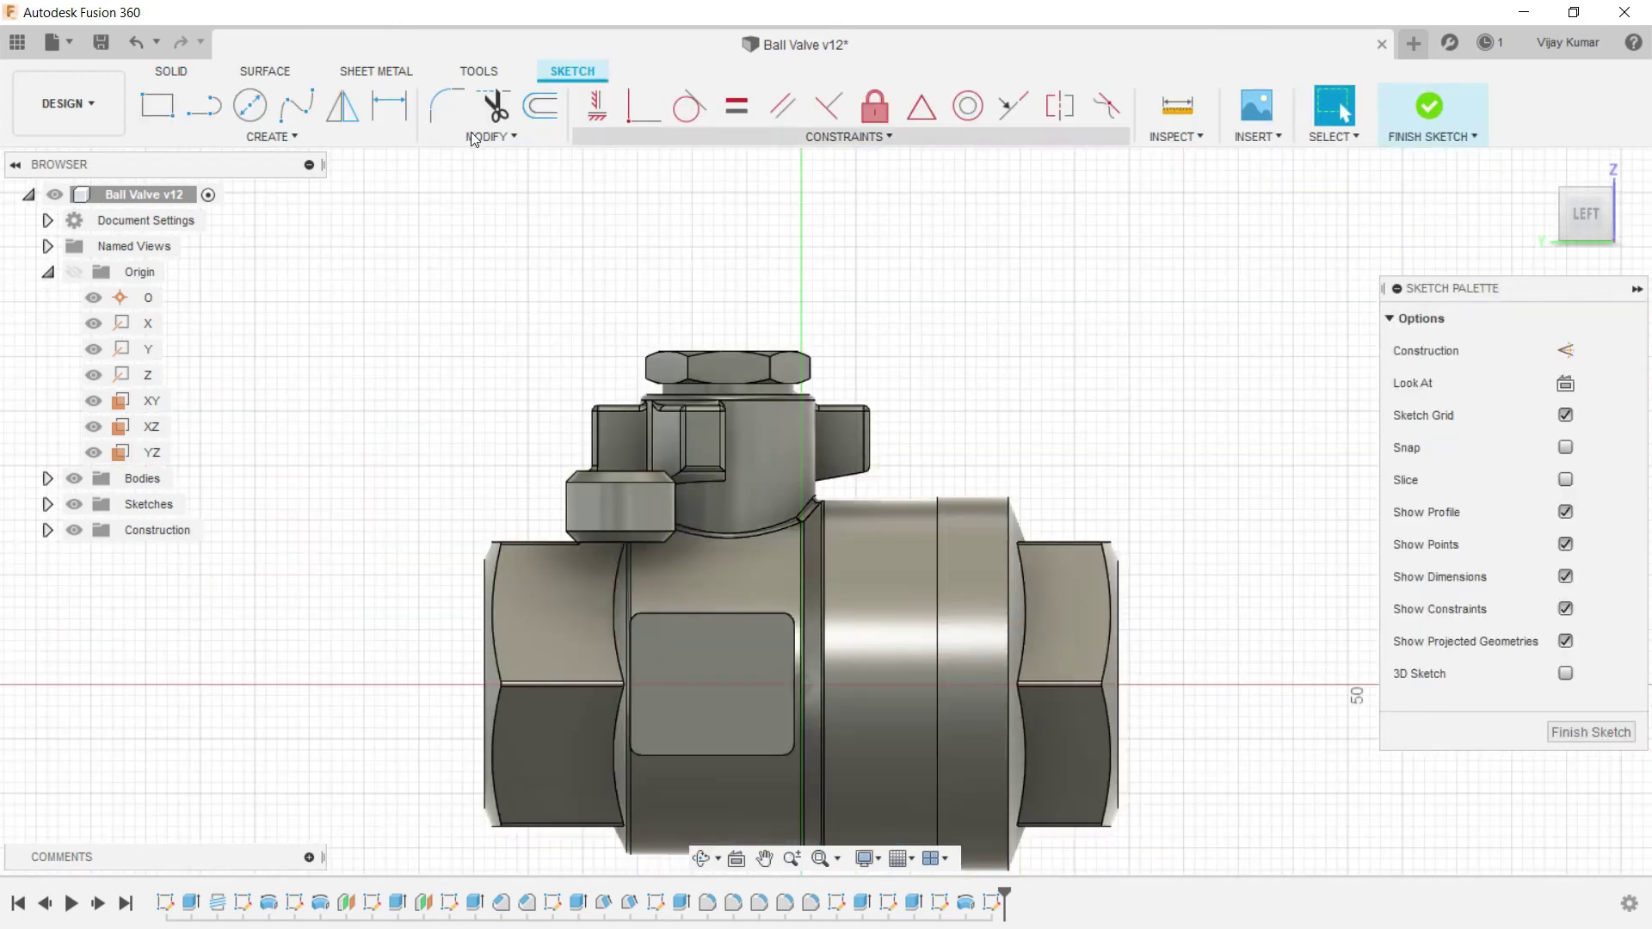
click(204, 105)
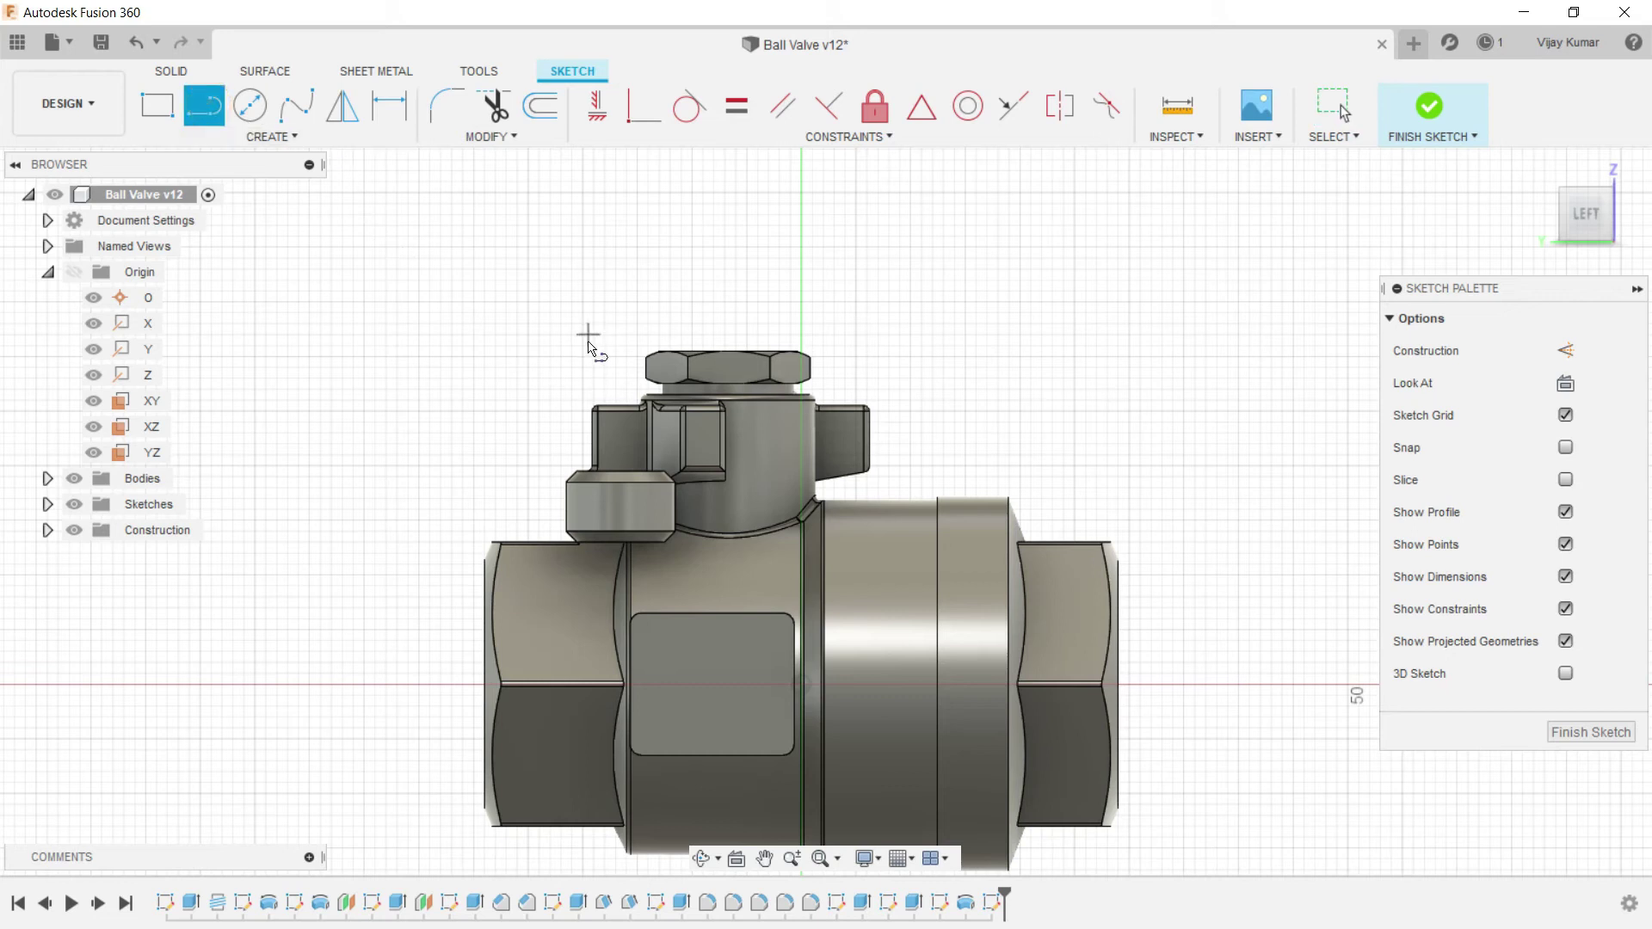
scroll(605, 370, up, 3)
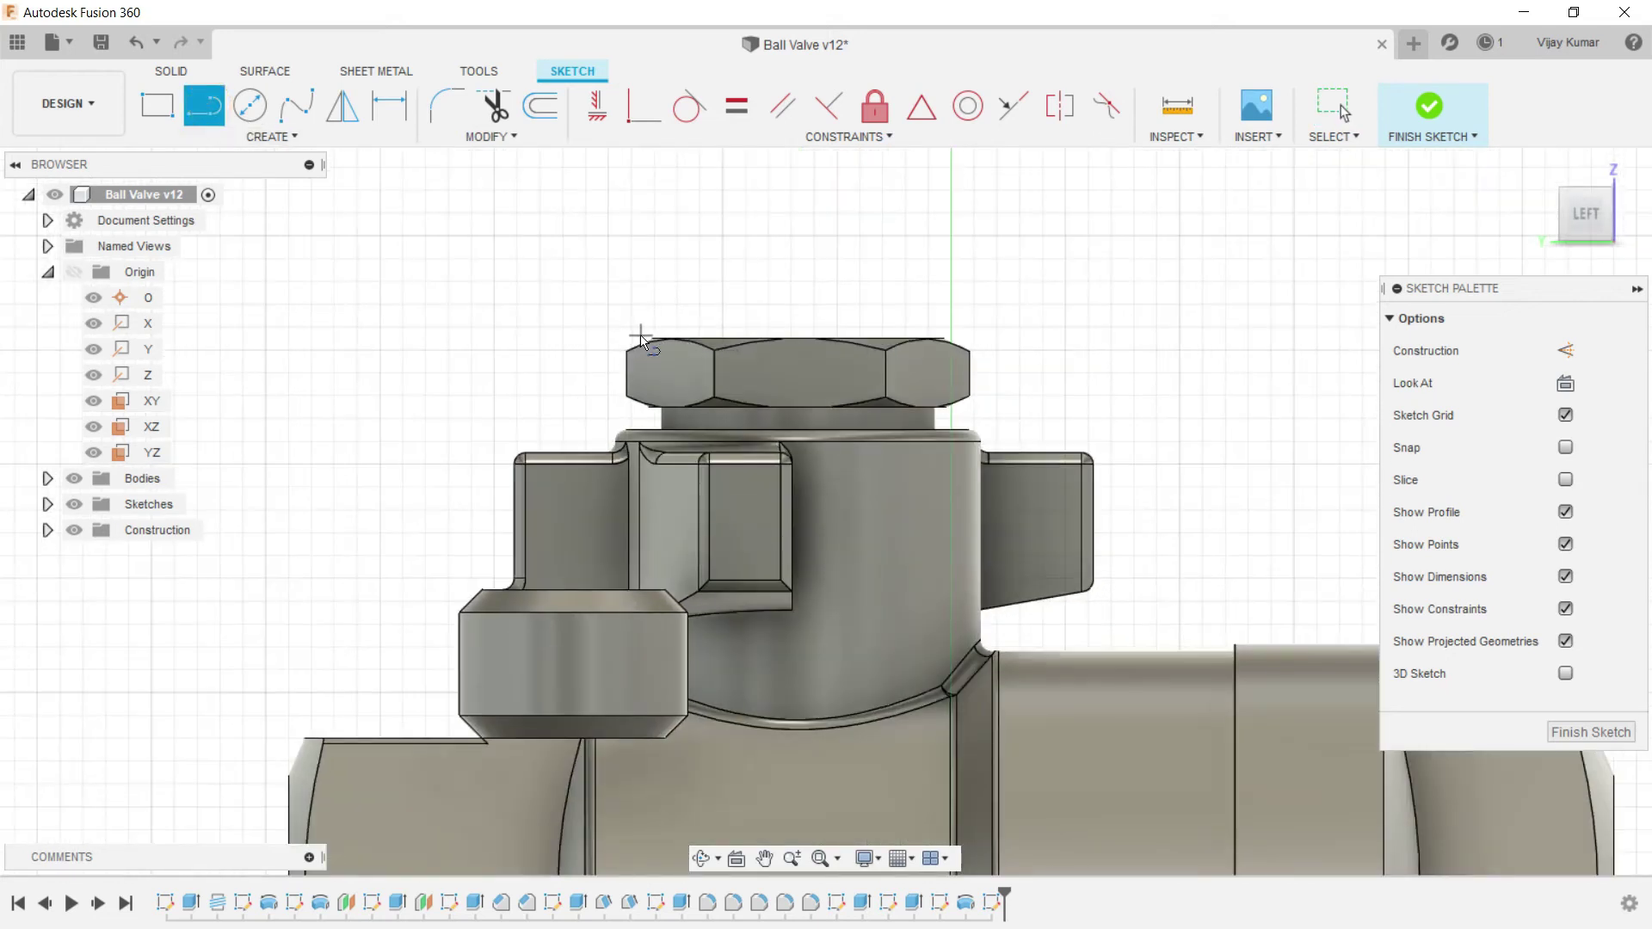
click(632, 342)
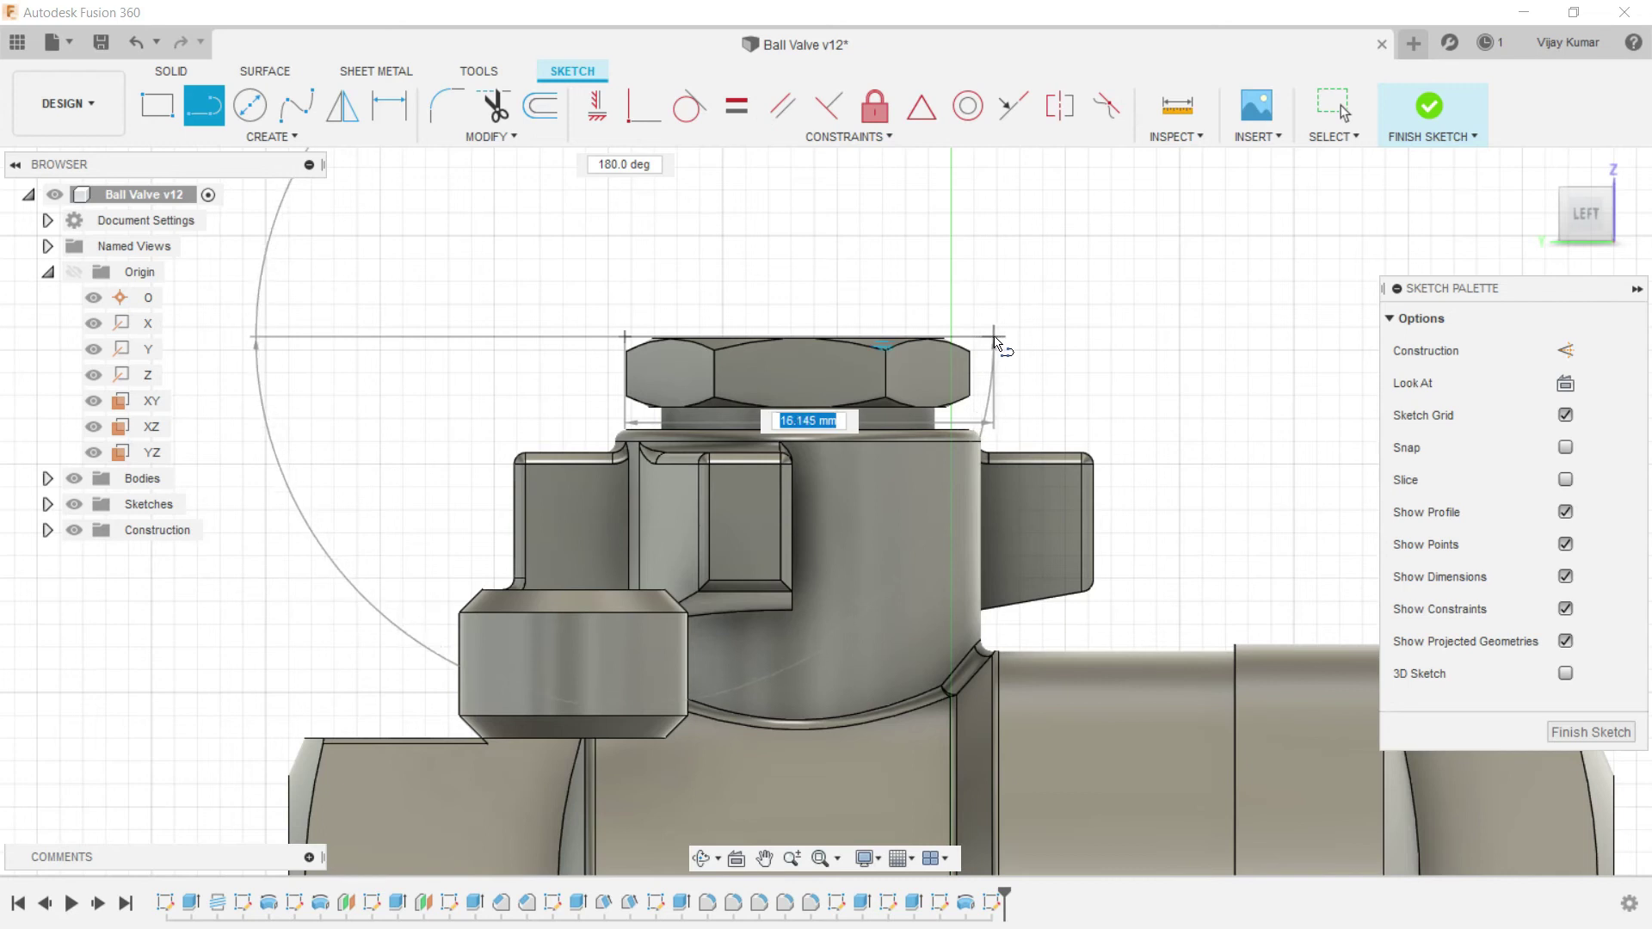
click(998, 337)
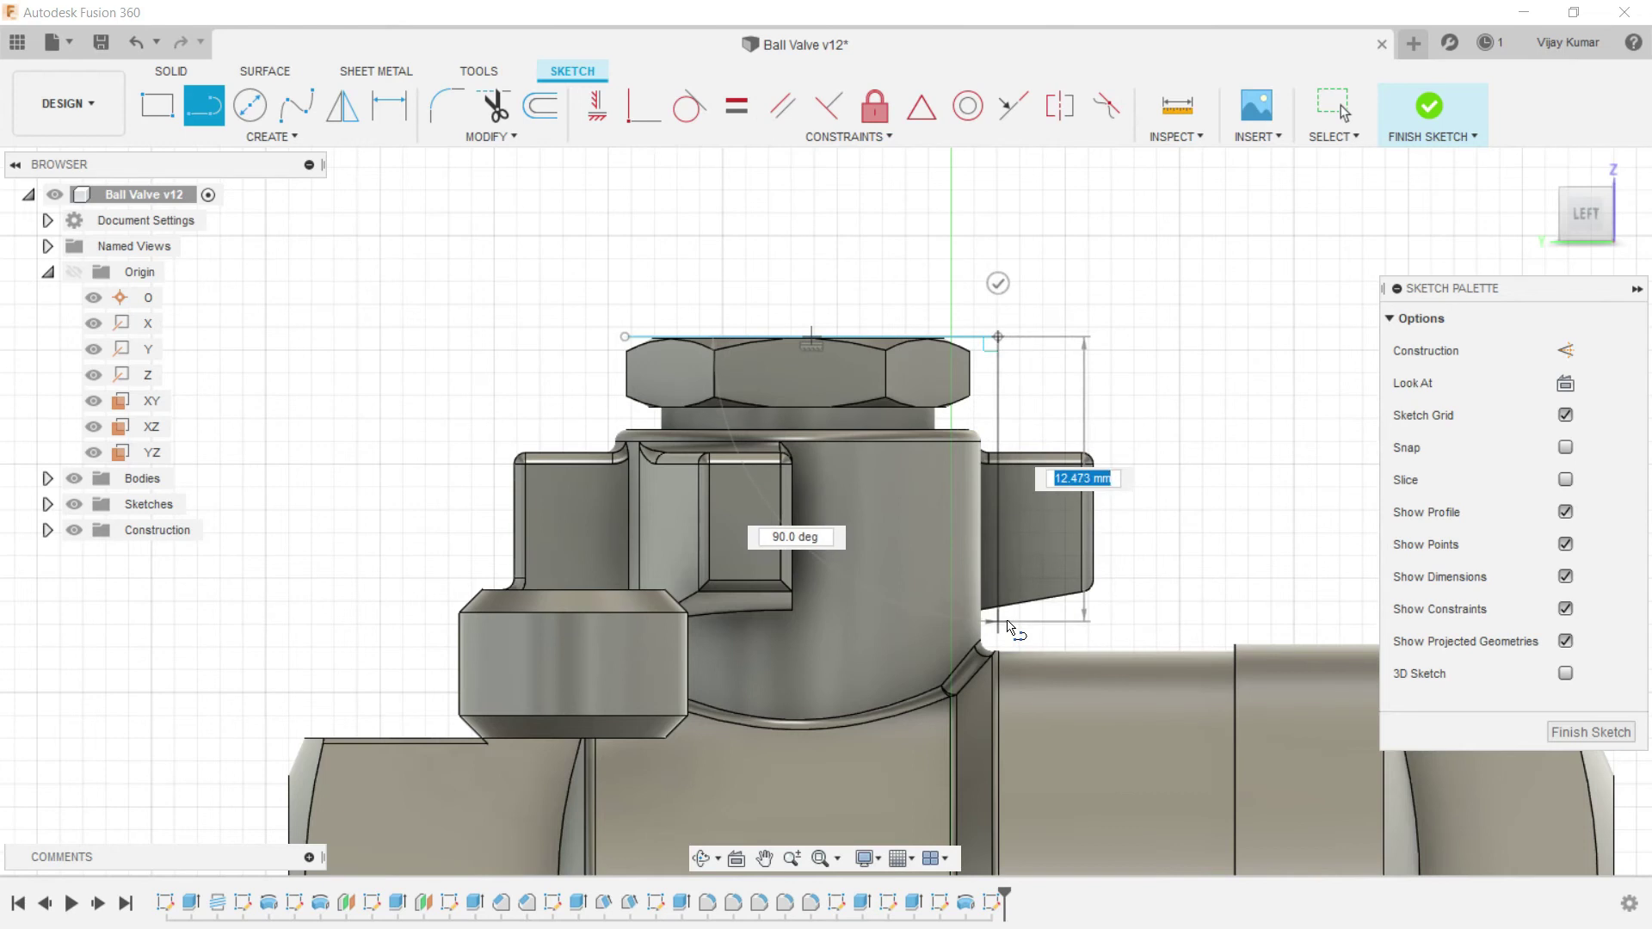
click(1010, 625)
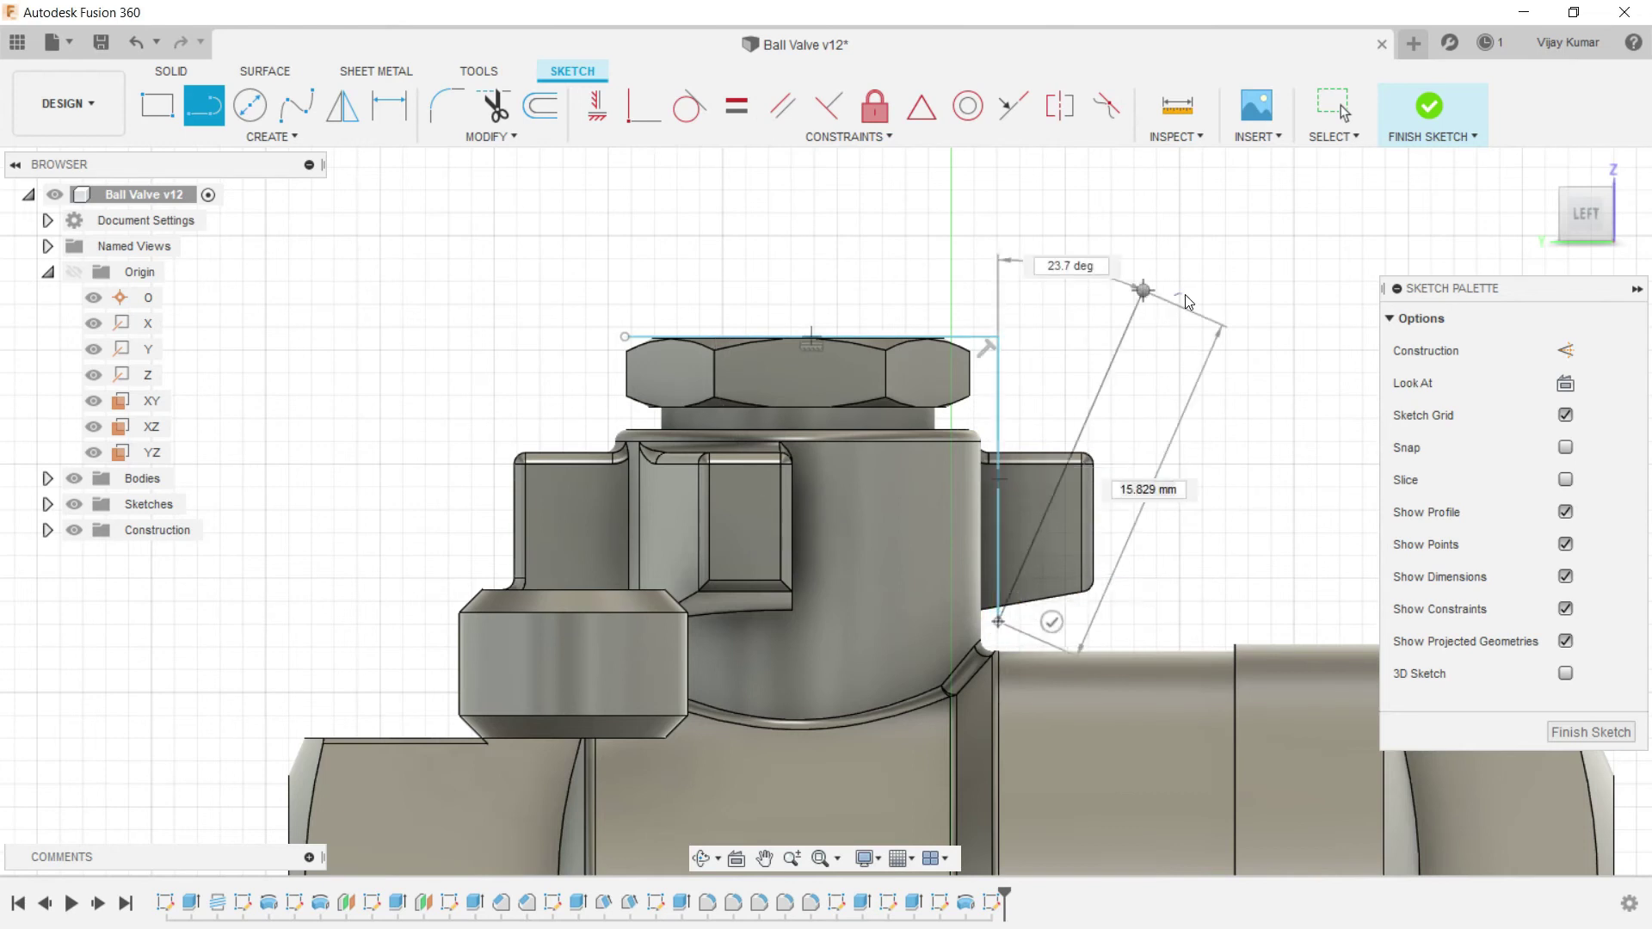
right_click(1142, 291)
click(1196, 293)
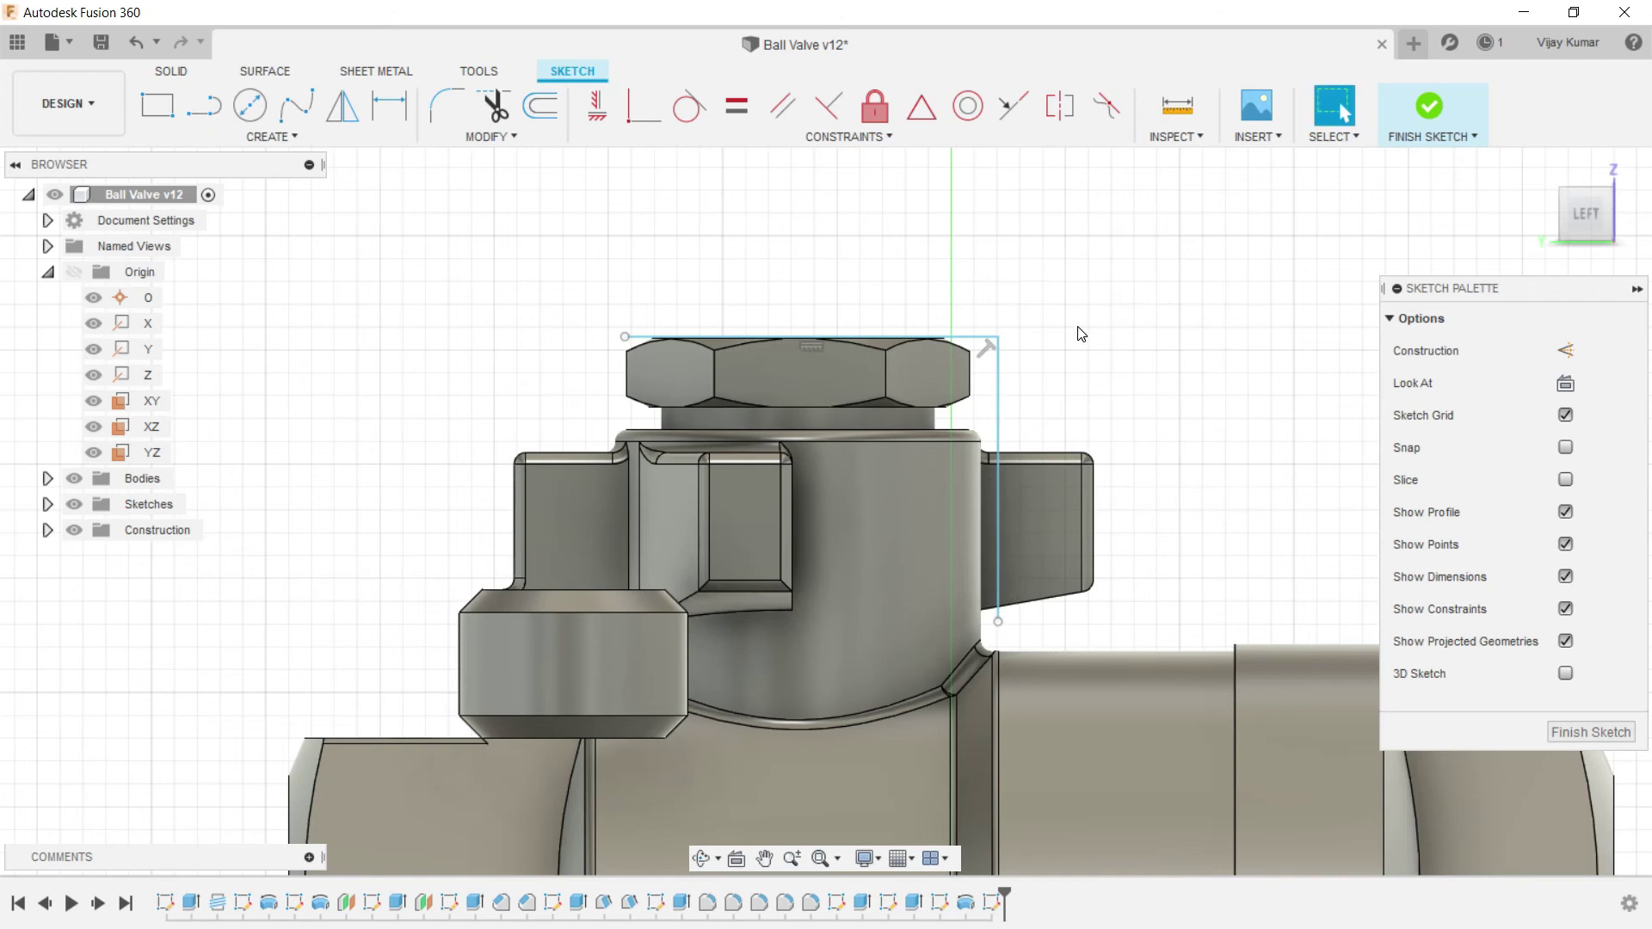
Step: Extend the free end of the horizontal line outward beyond the nut's edge
scroll(775, 341, up, 5)
click(492, 332)
scroll(503, 303, down, 5)
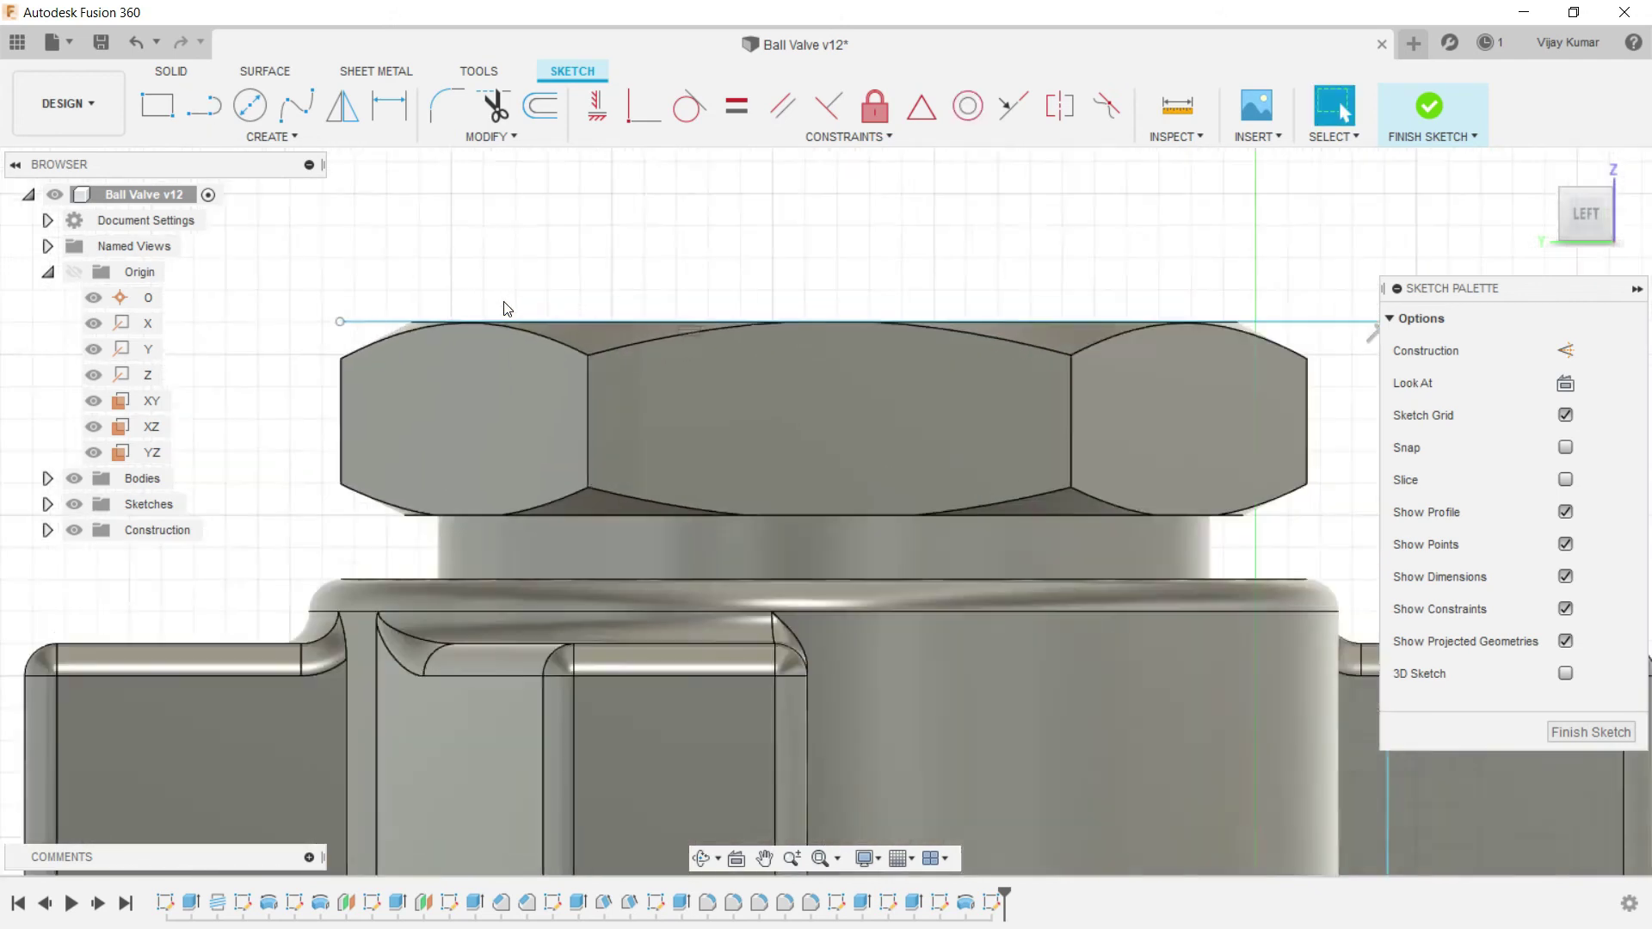
scroll(503, 301, down, 4)
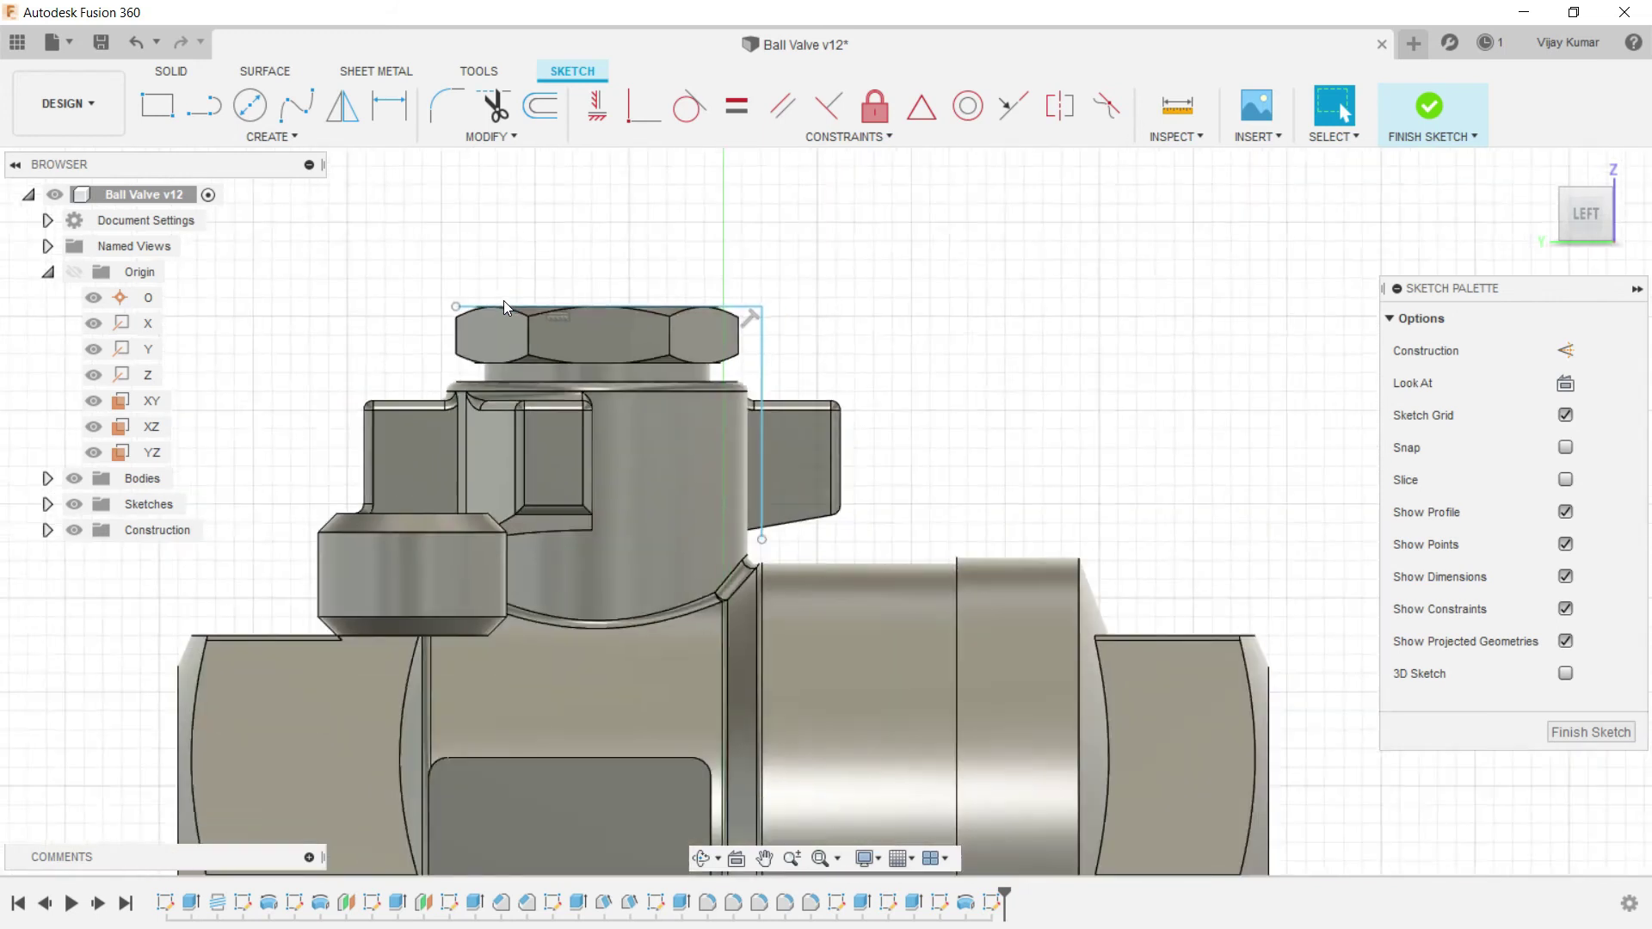
scroll(255, 238, up, 1)
scroll(255, 238, up, 2)
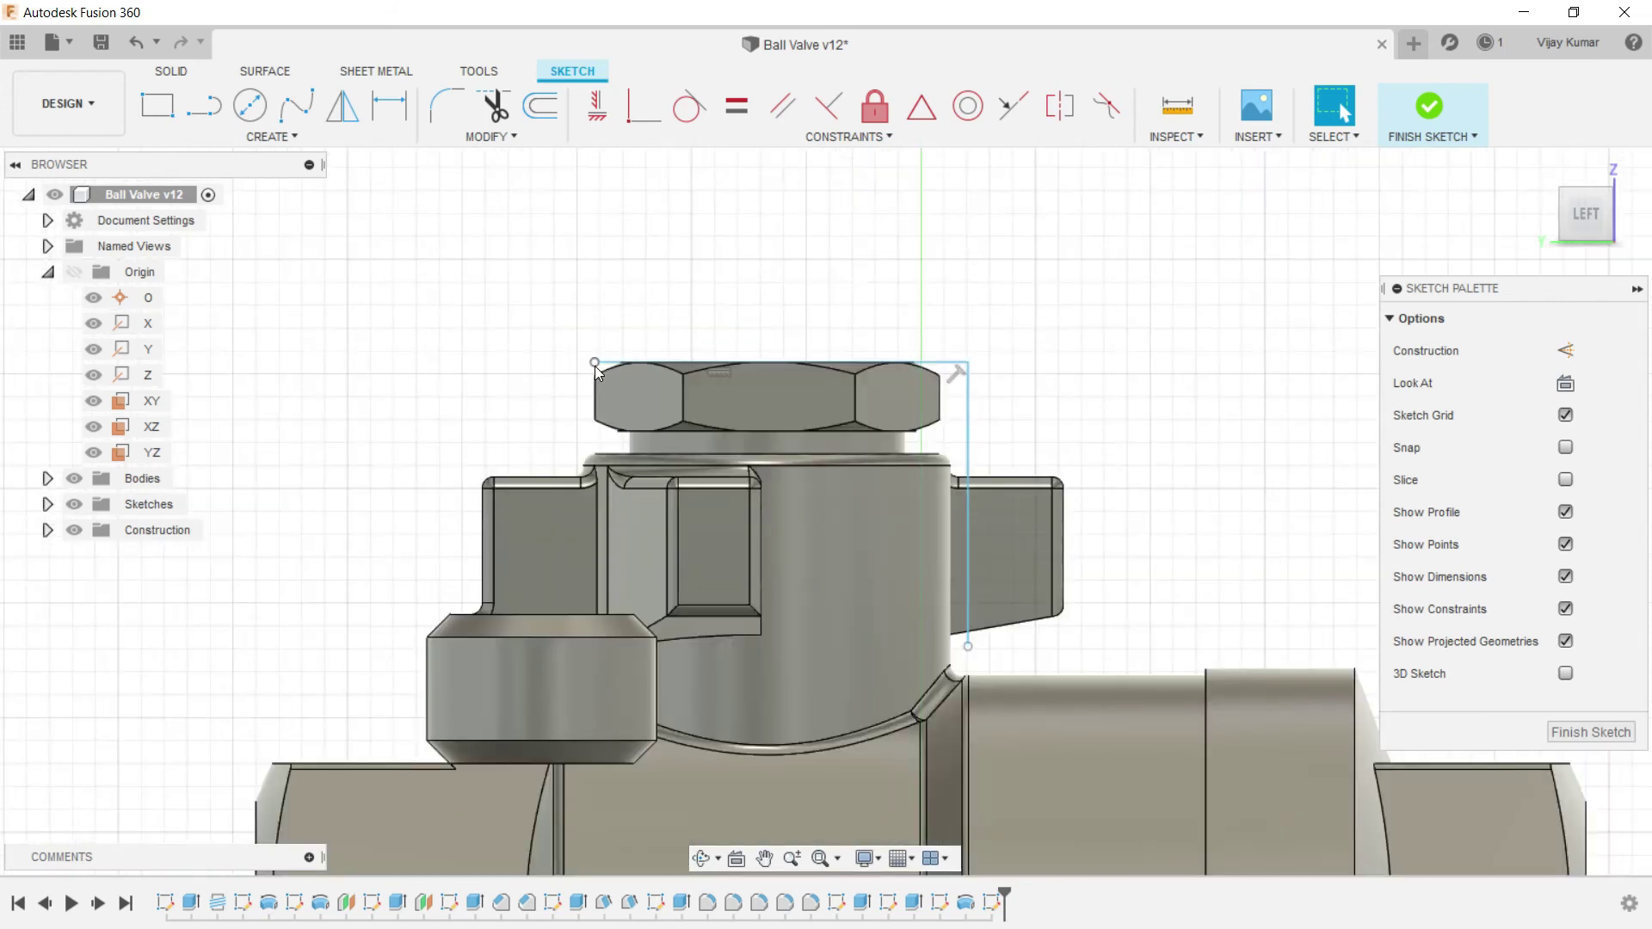
click(563, 363)
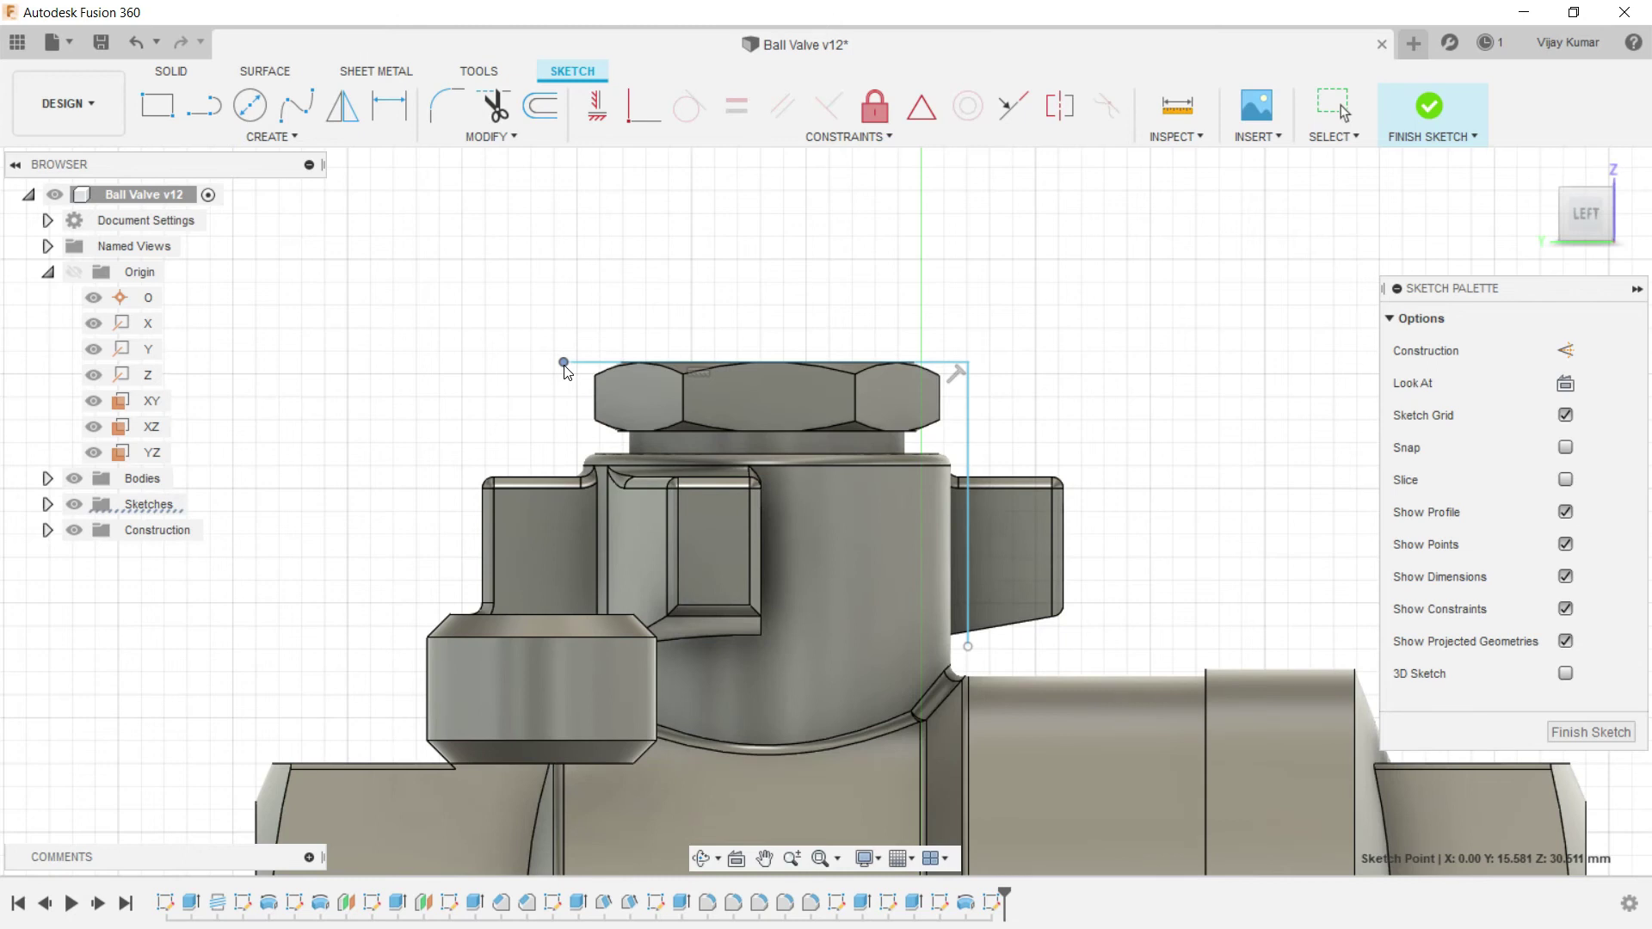
click(529, 327)
Step: Draw a line about 40 mm long sloping up and away from the horizontal line's free end, ending in a short horizontal line
scroll(851, 547, down, 5)
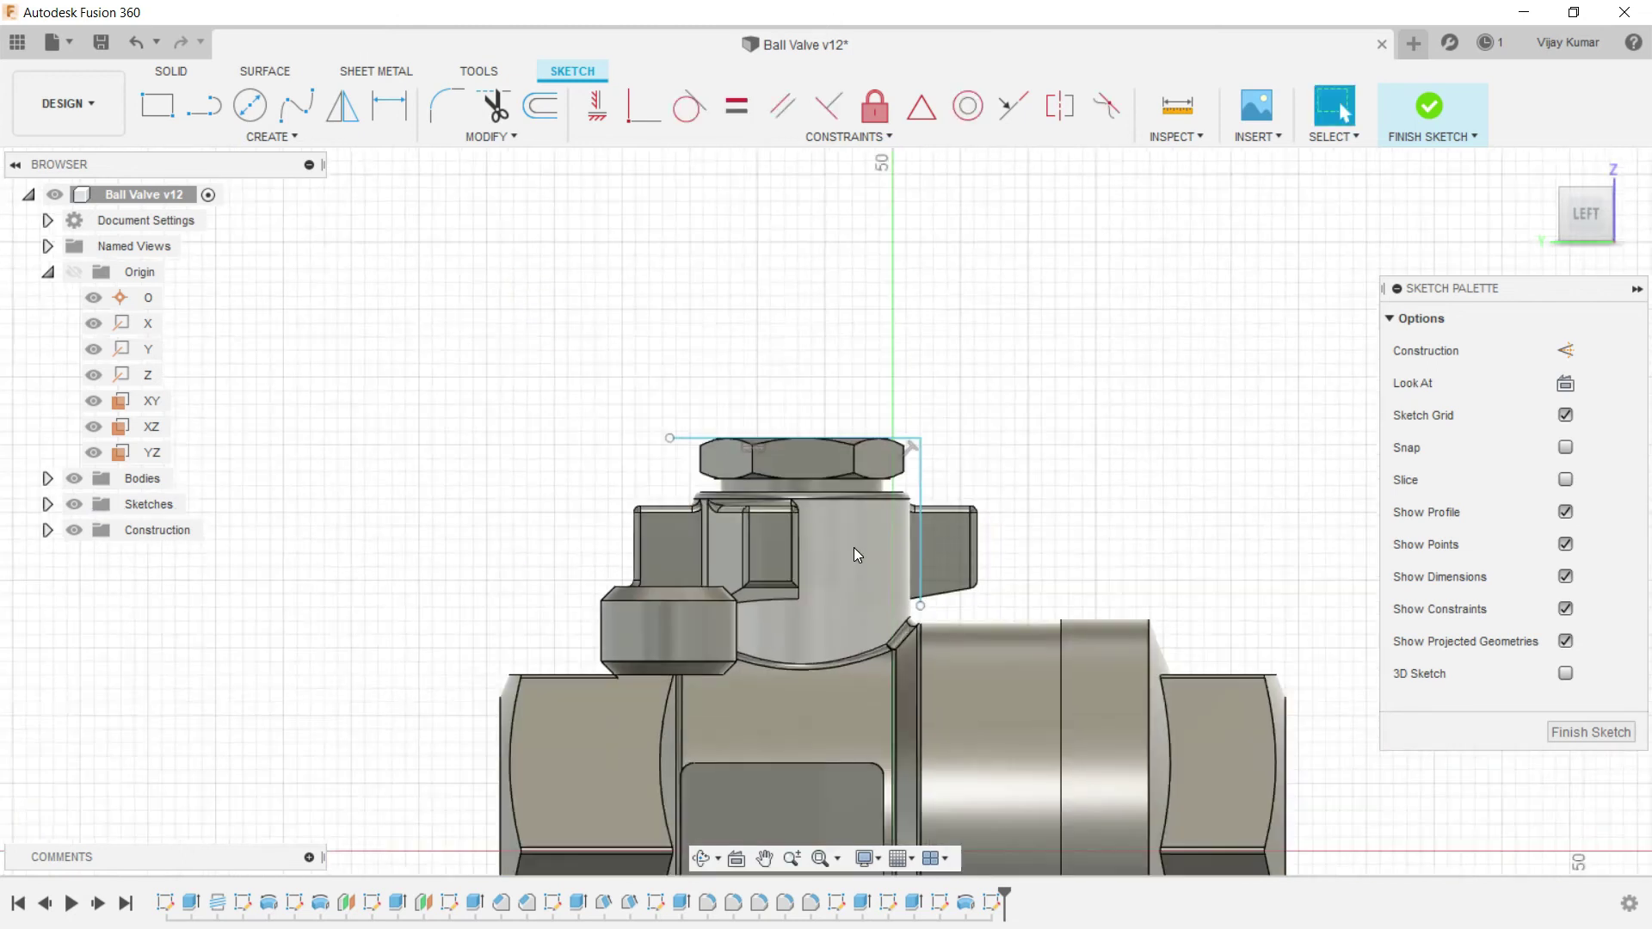
click(204, 105)
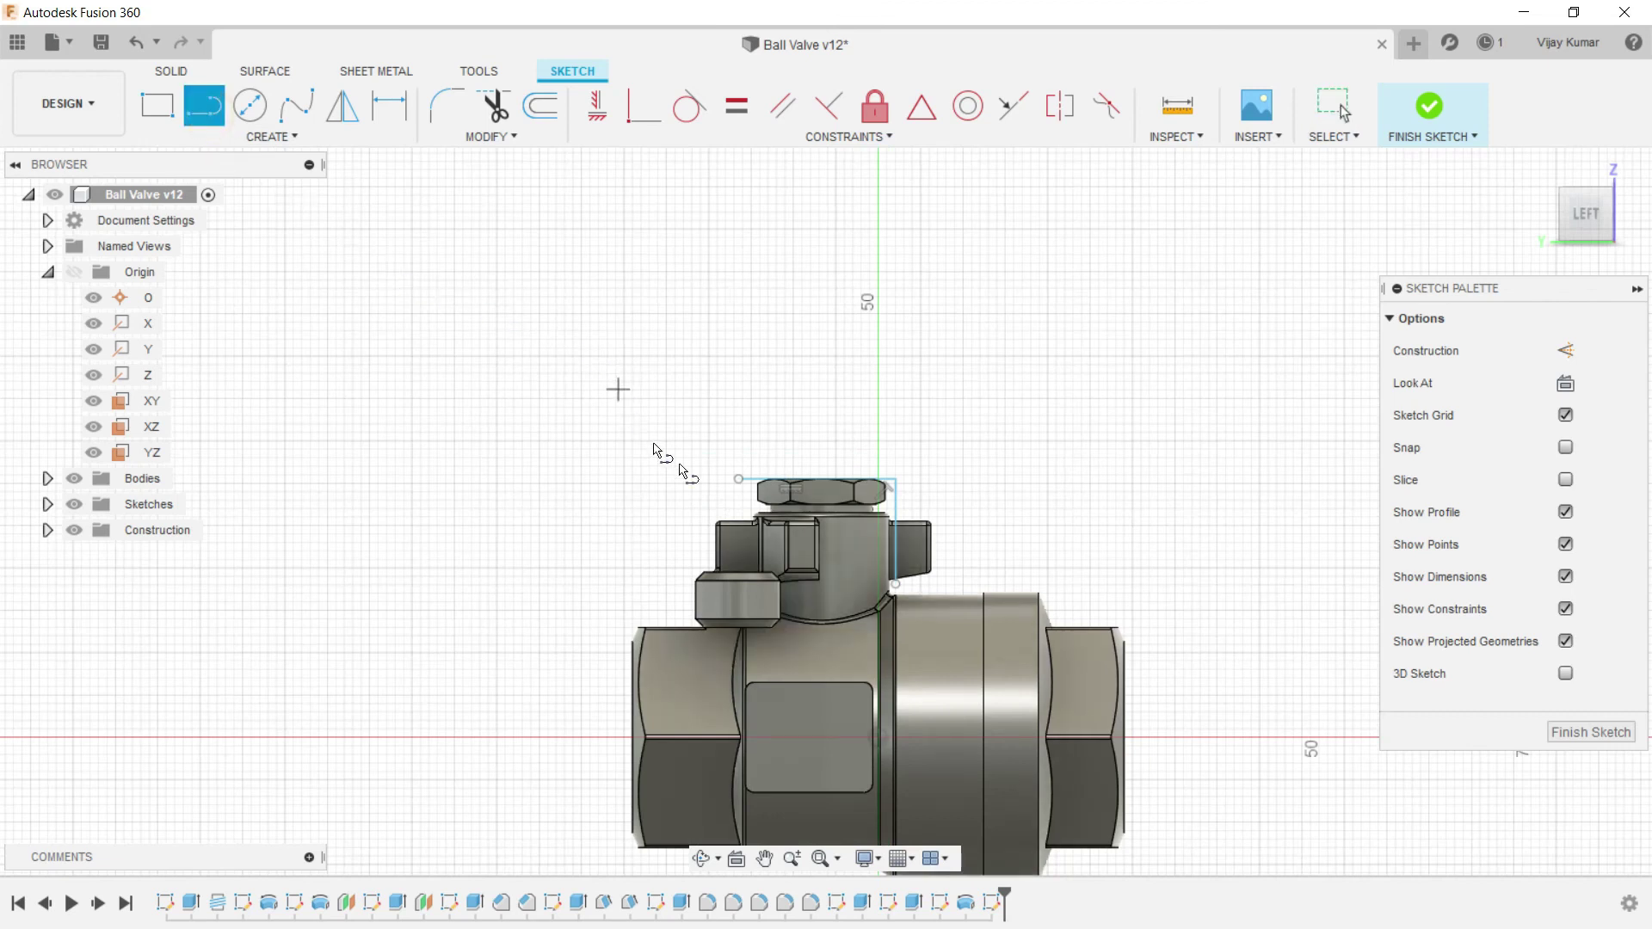
click(737, 482)
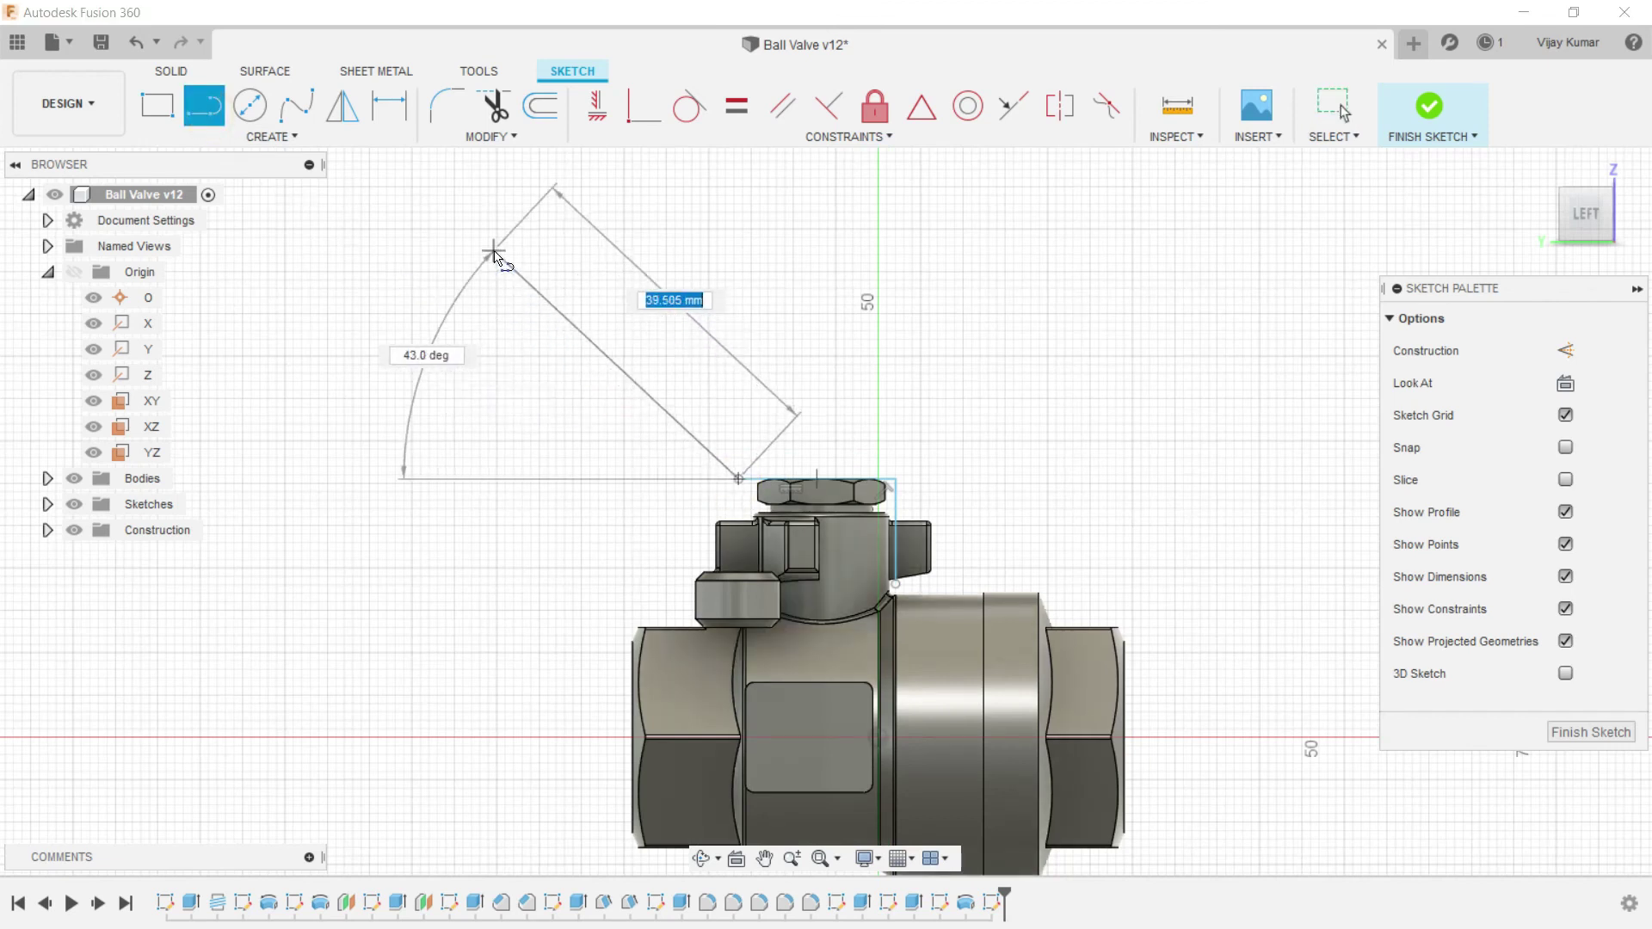
click(488, 236)
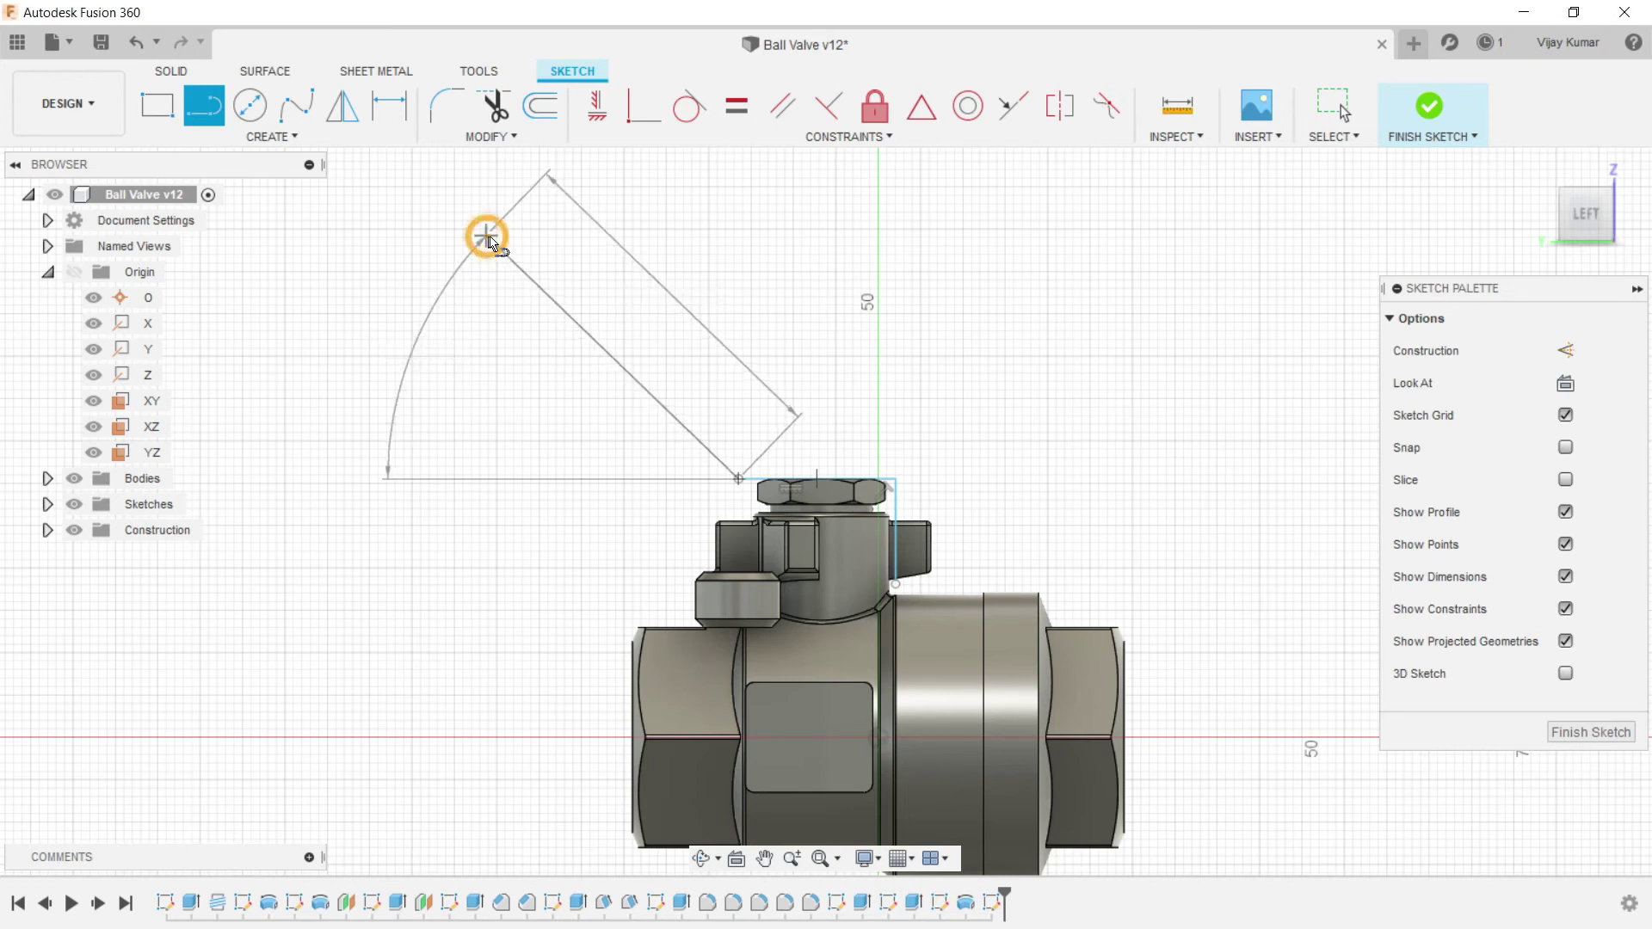
scroll(482, 241, down, 2)
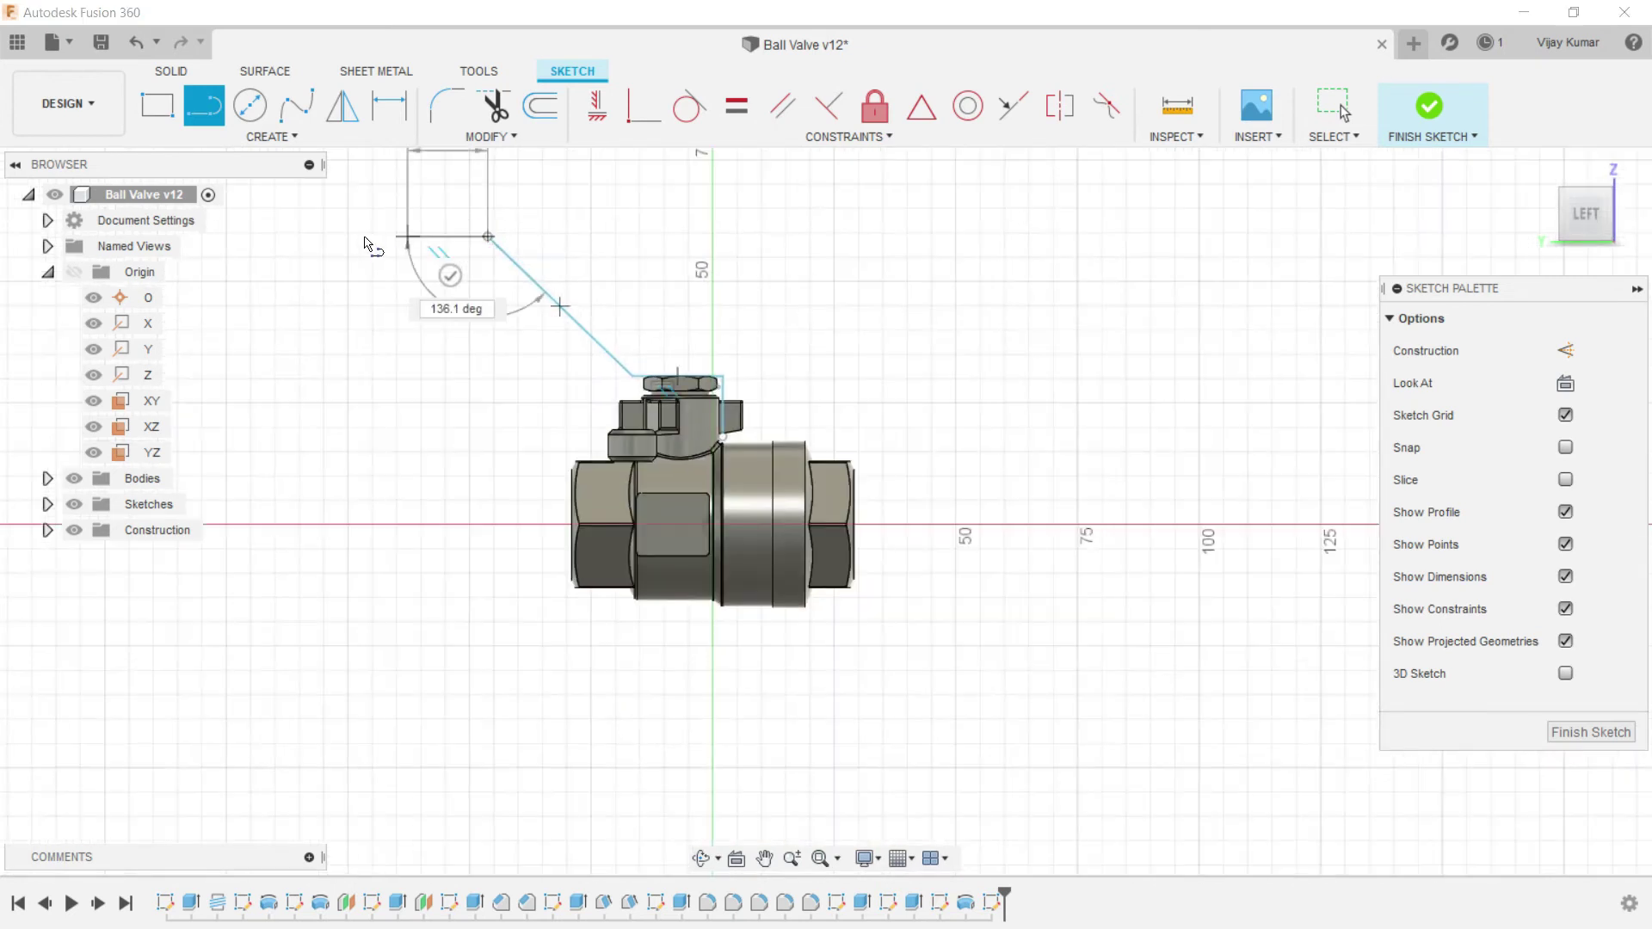
click(444, 236)
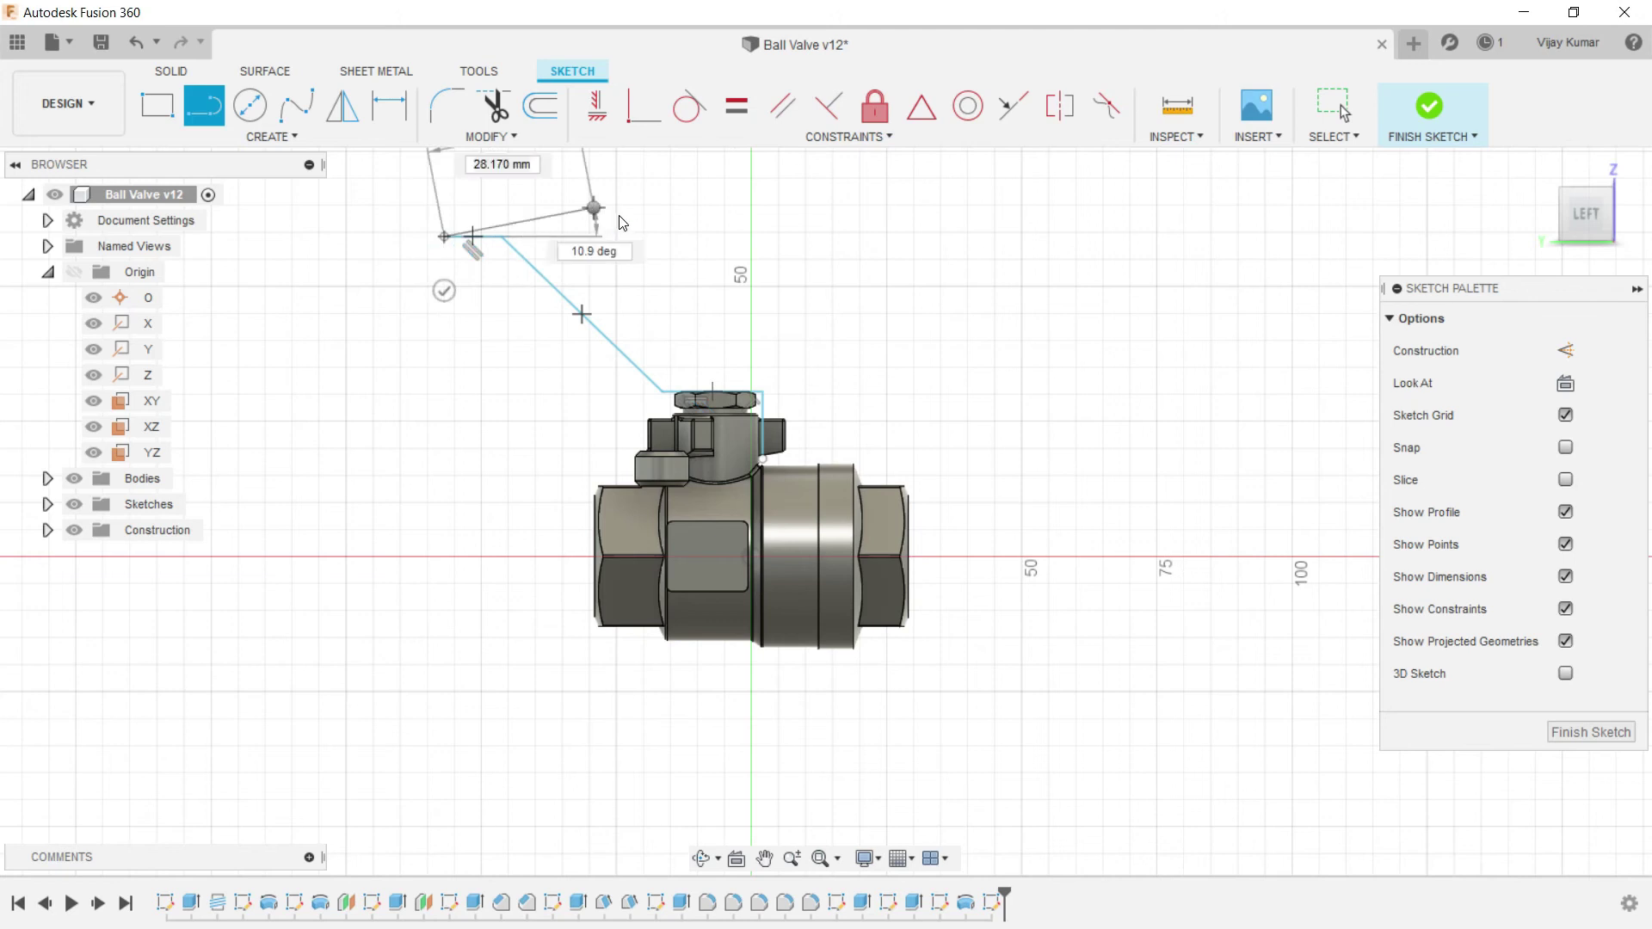
right_click(634, 223)
click(655, 220)
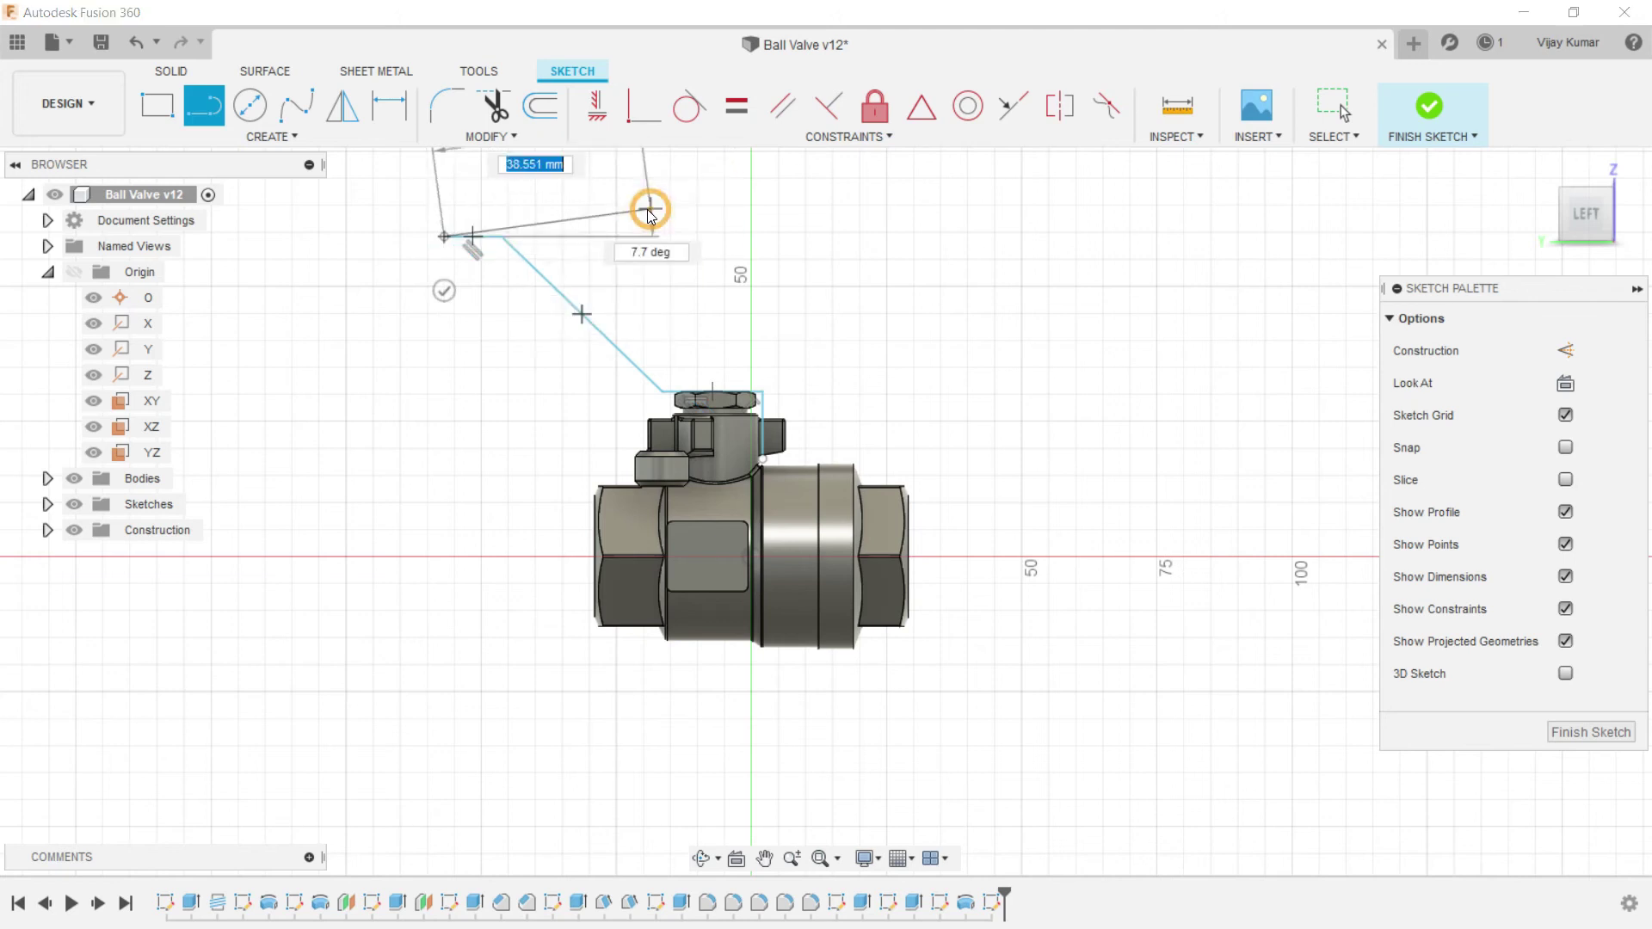
Step: Shift the vertical line slightly outward so that the horizontal line over the nut is about 19.7 mm long
scroll(809, 391, up, 5)
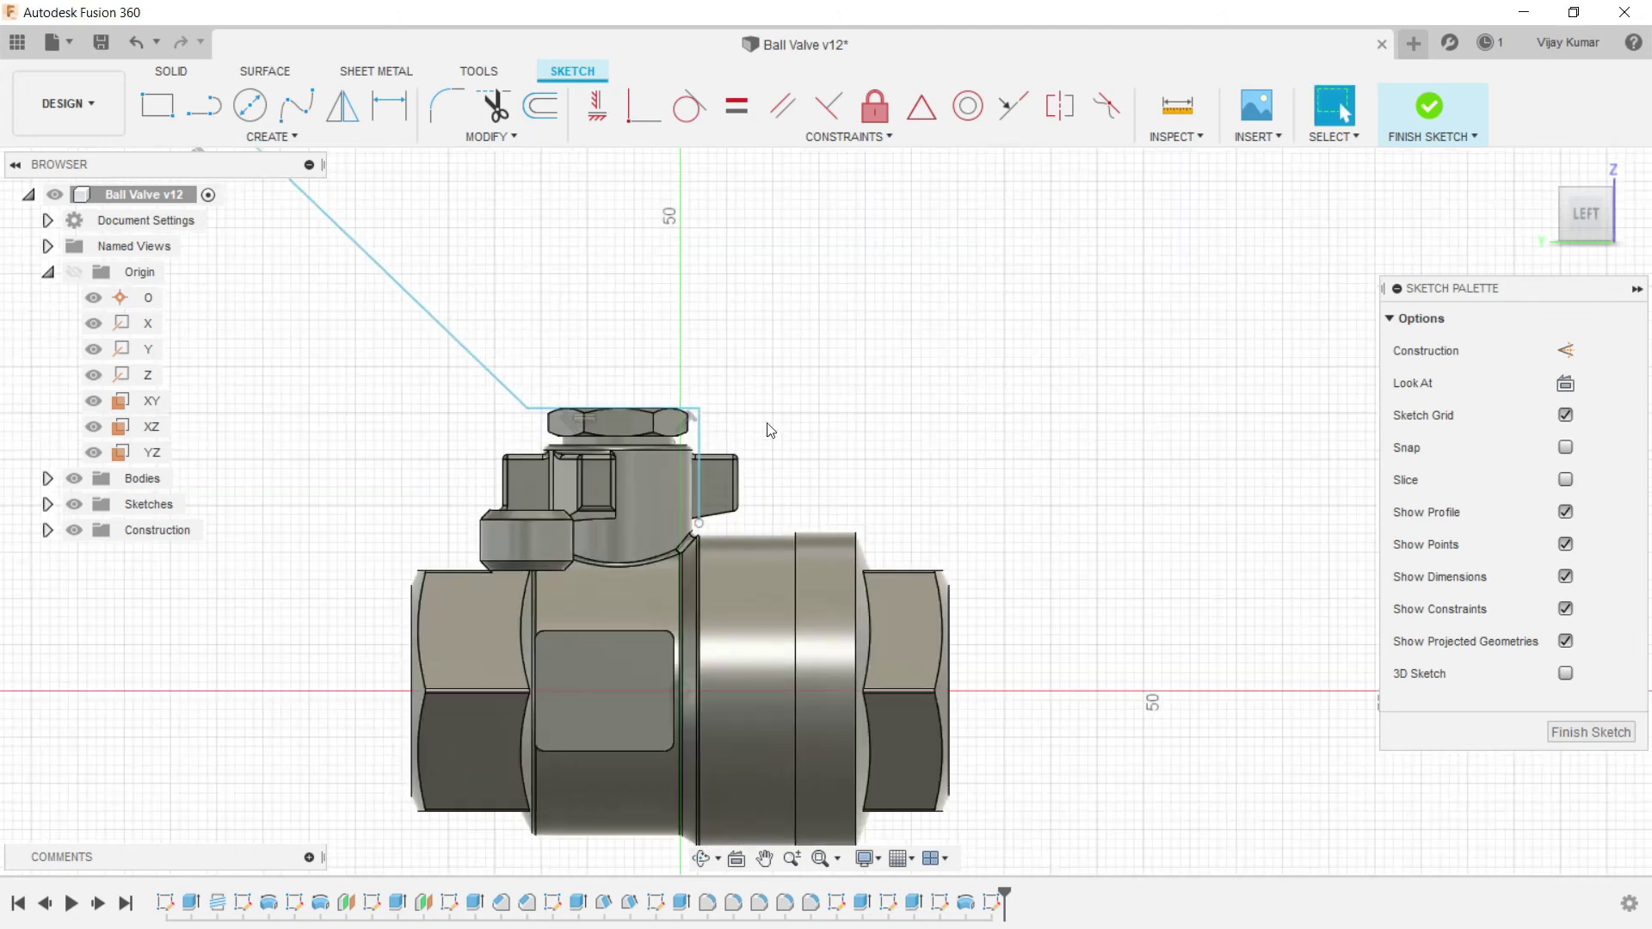
drag(685, 412, 704, 418)
click(759, 380)
scroll(757, 379, down, 3)
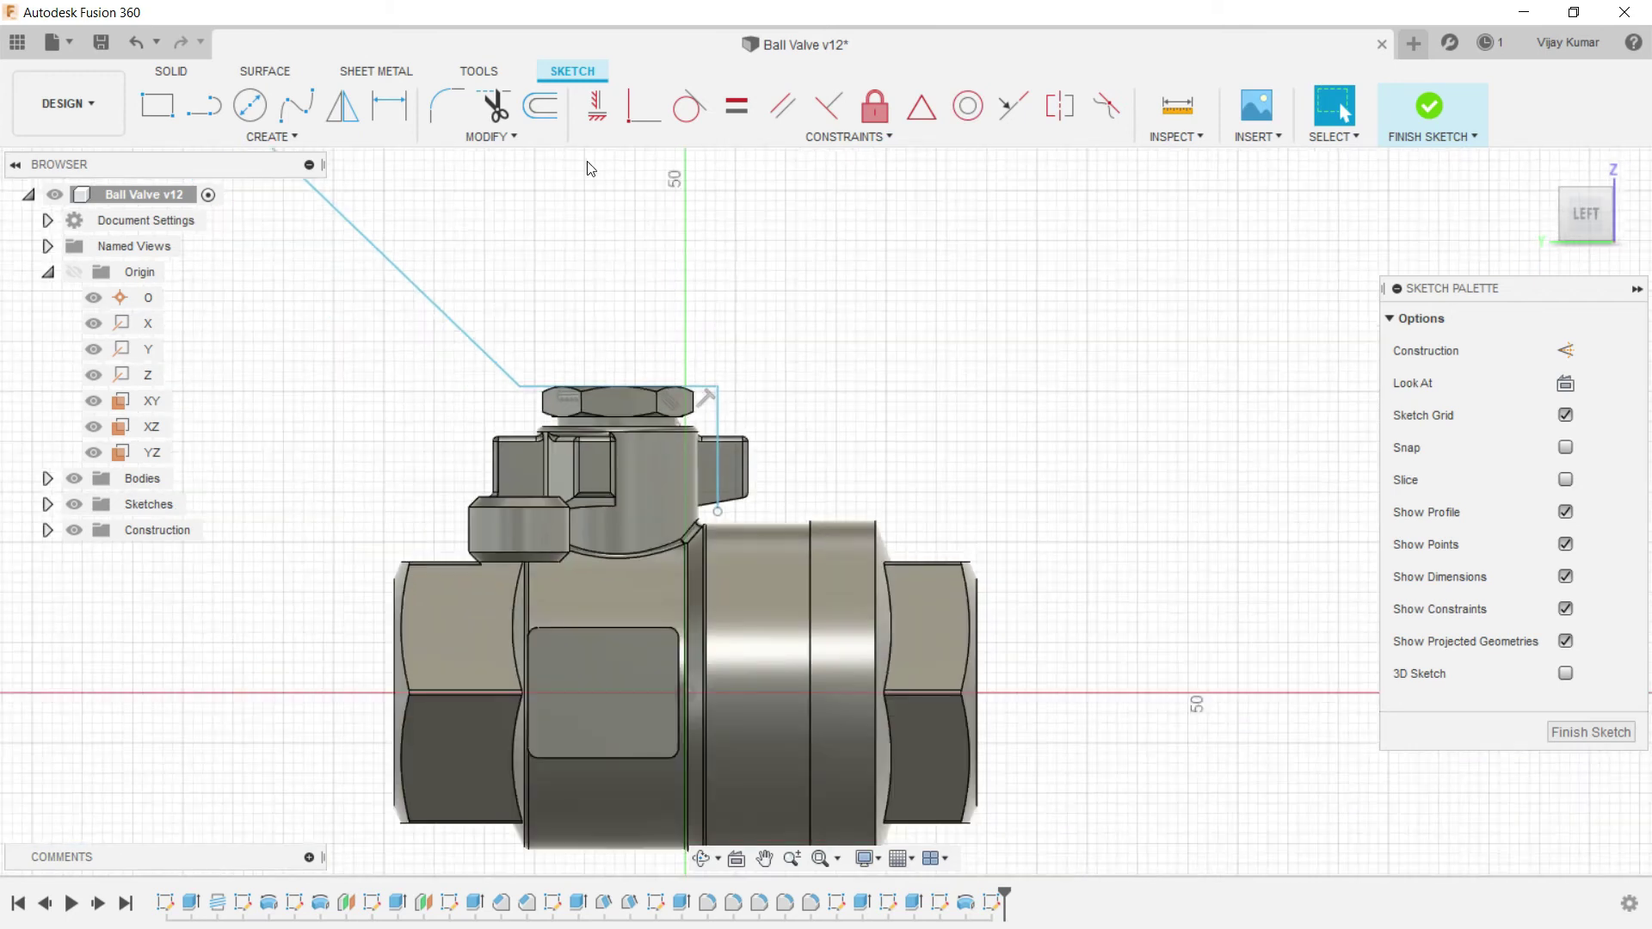
Step: Fillet the three corners of the handle outline with a 3 mm radius
click(447, 107)
click(631, 385)
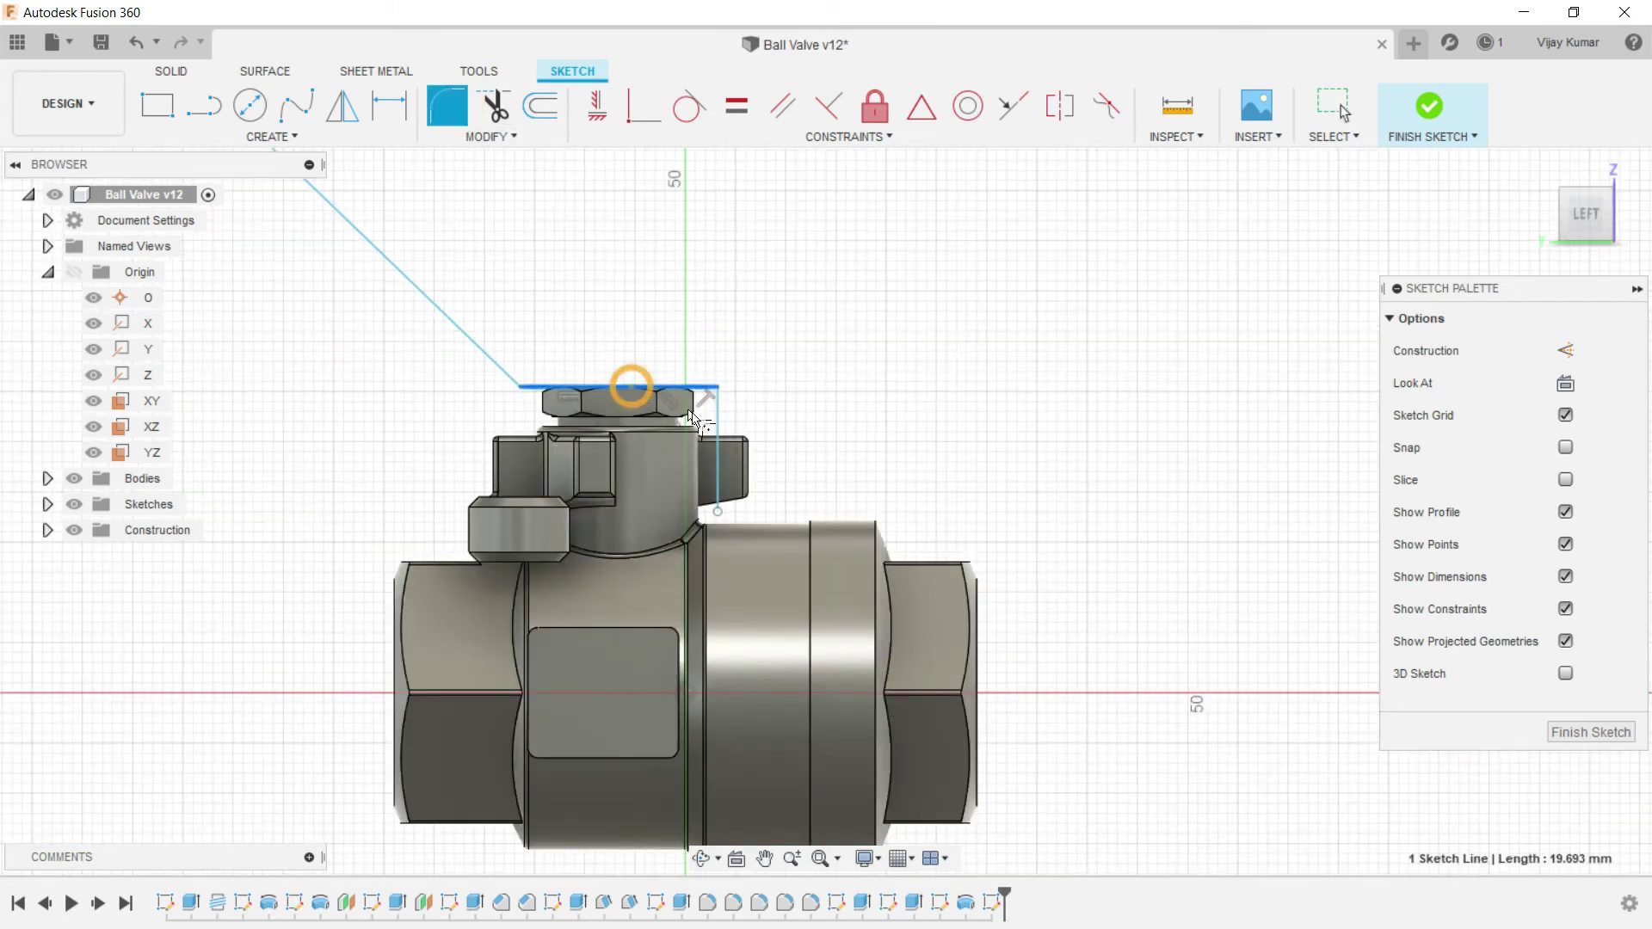
click(720, 433)
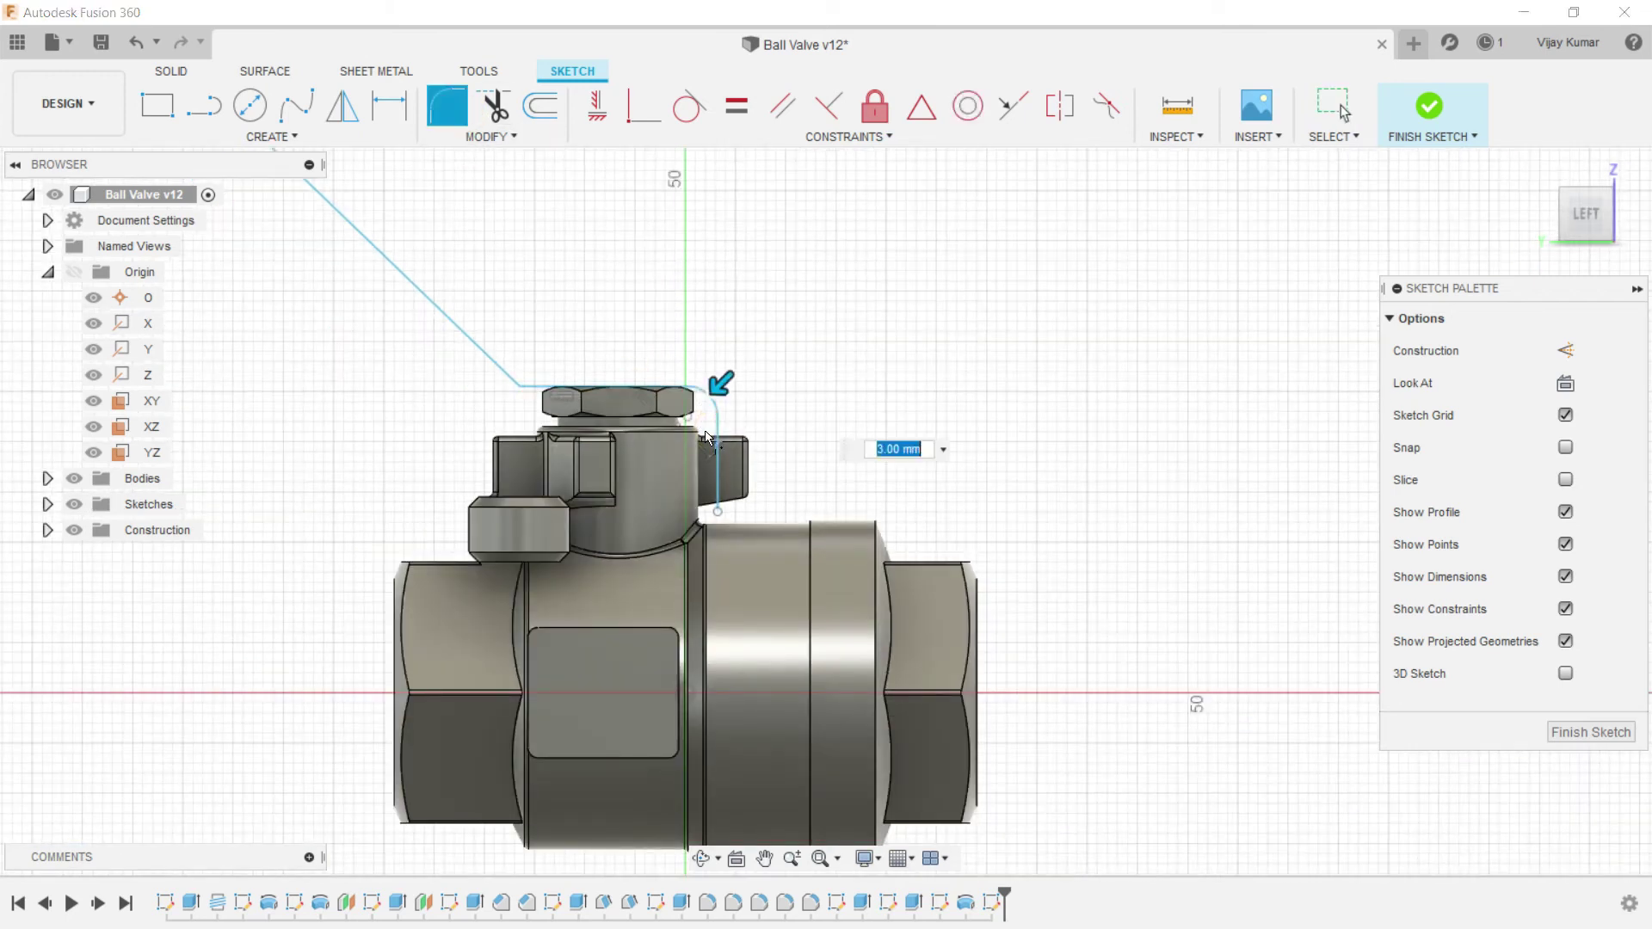
click(556, 386)
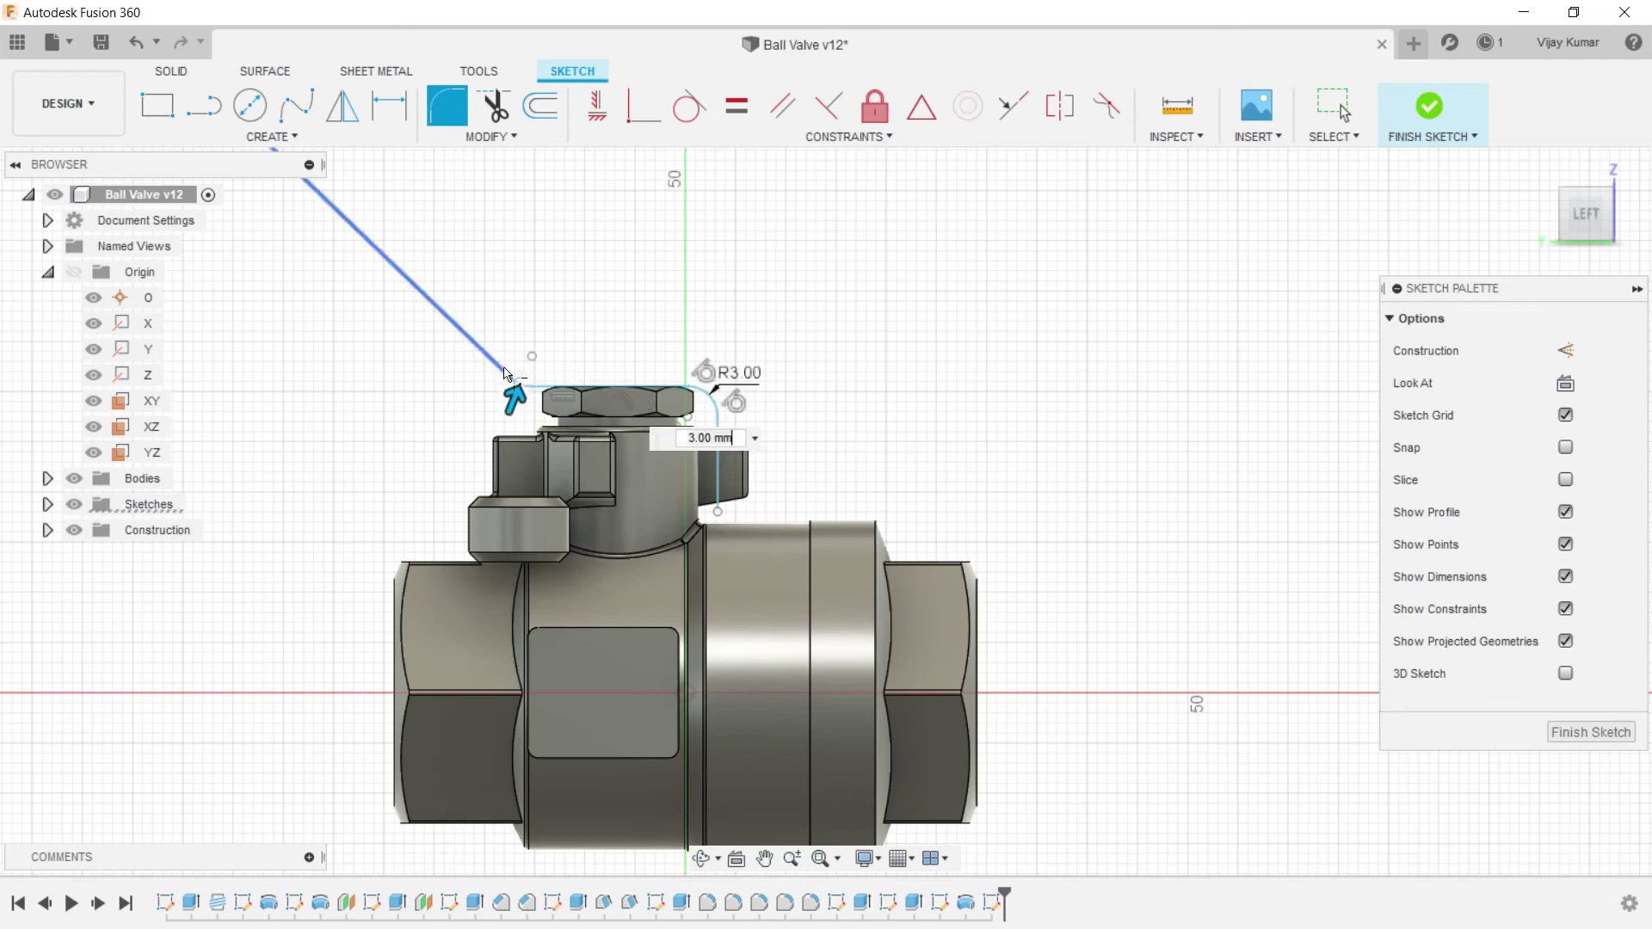
scroll(585, 375, down, 3)
scroll(342, 207, up, 3)
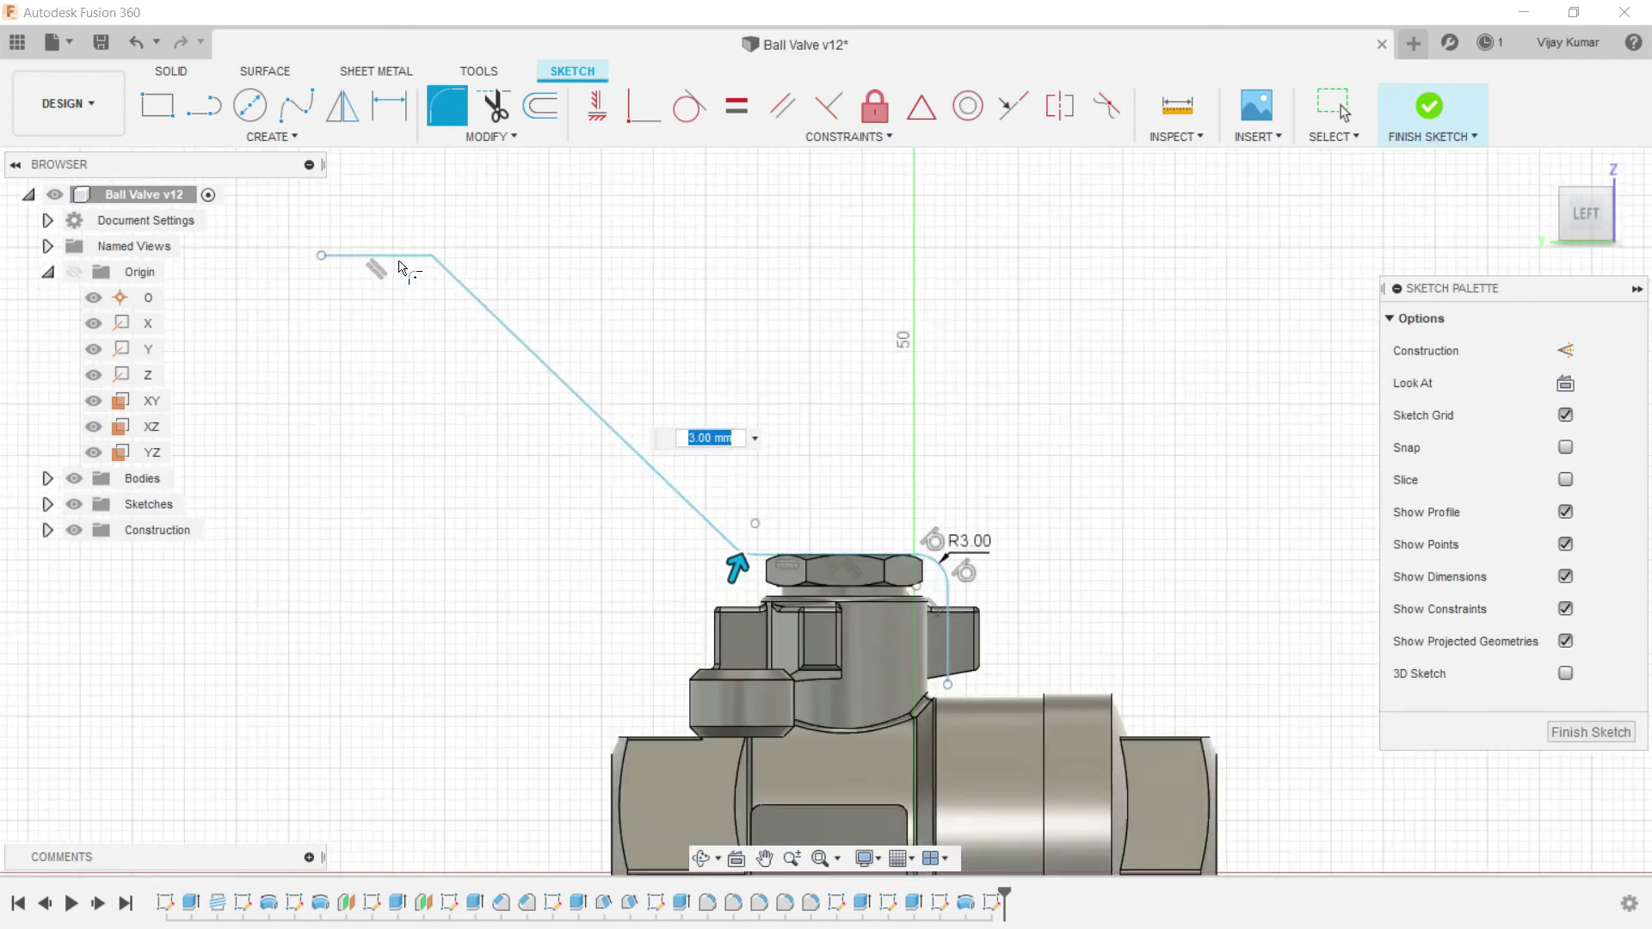
click(457, 279)
Step: Offset the entire chained handle outline by -2.5 mm, to the side away from the valve
click(538, 114)
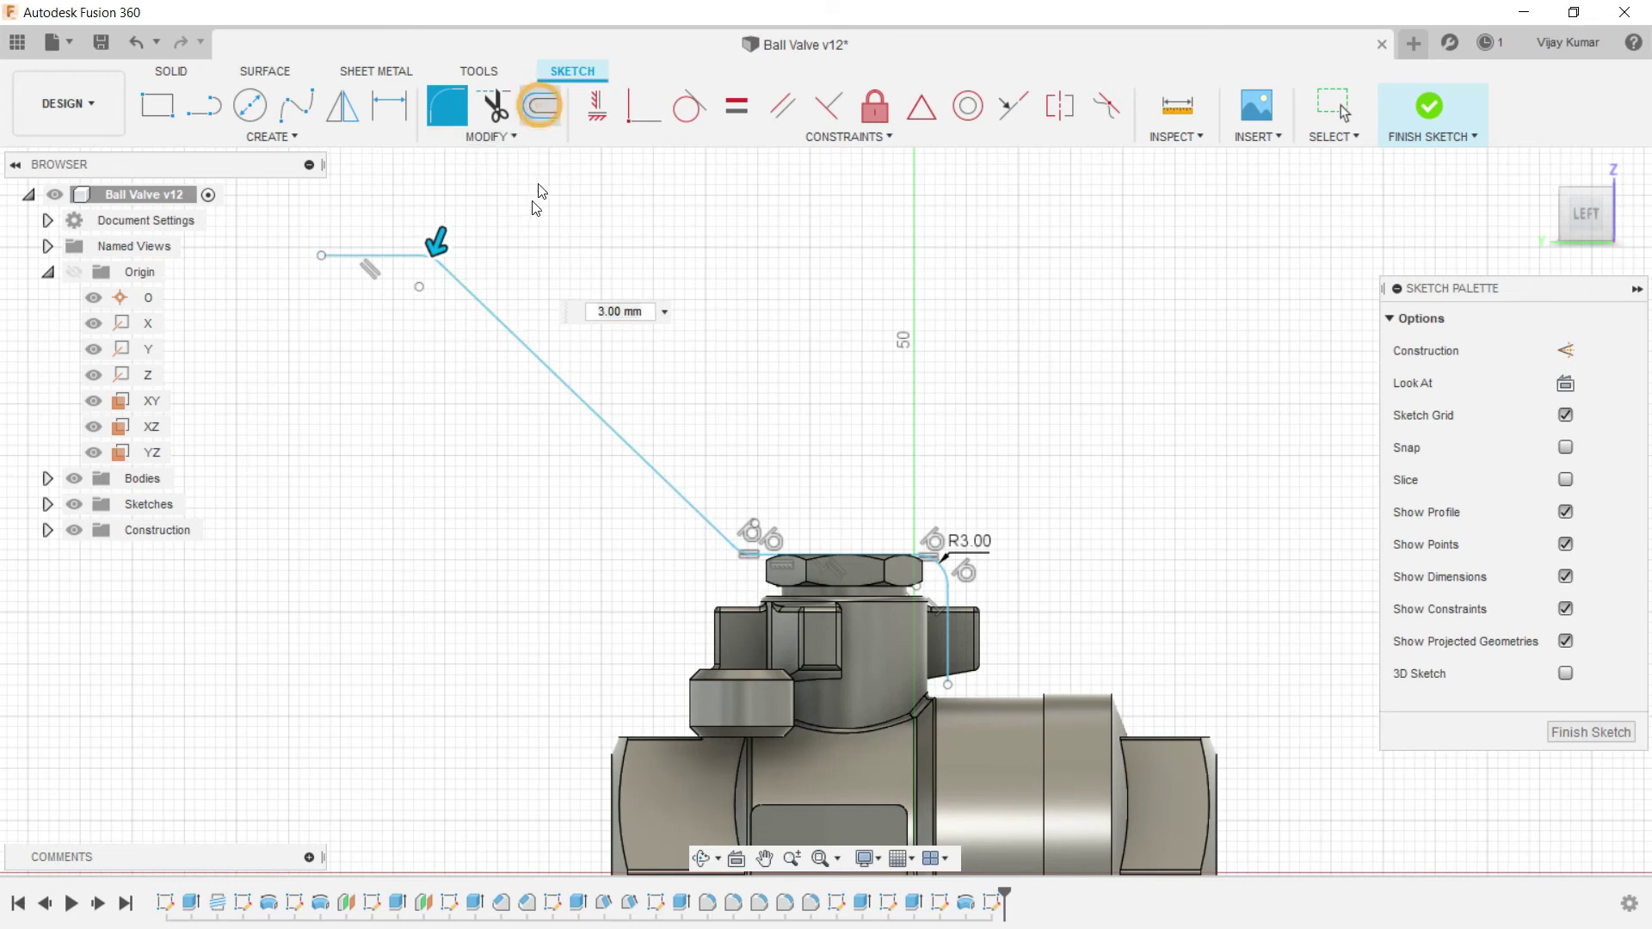
click(462, 293)
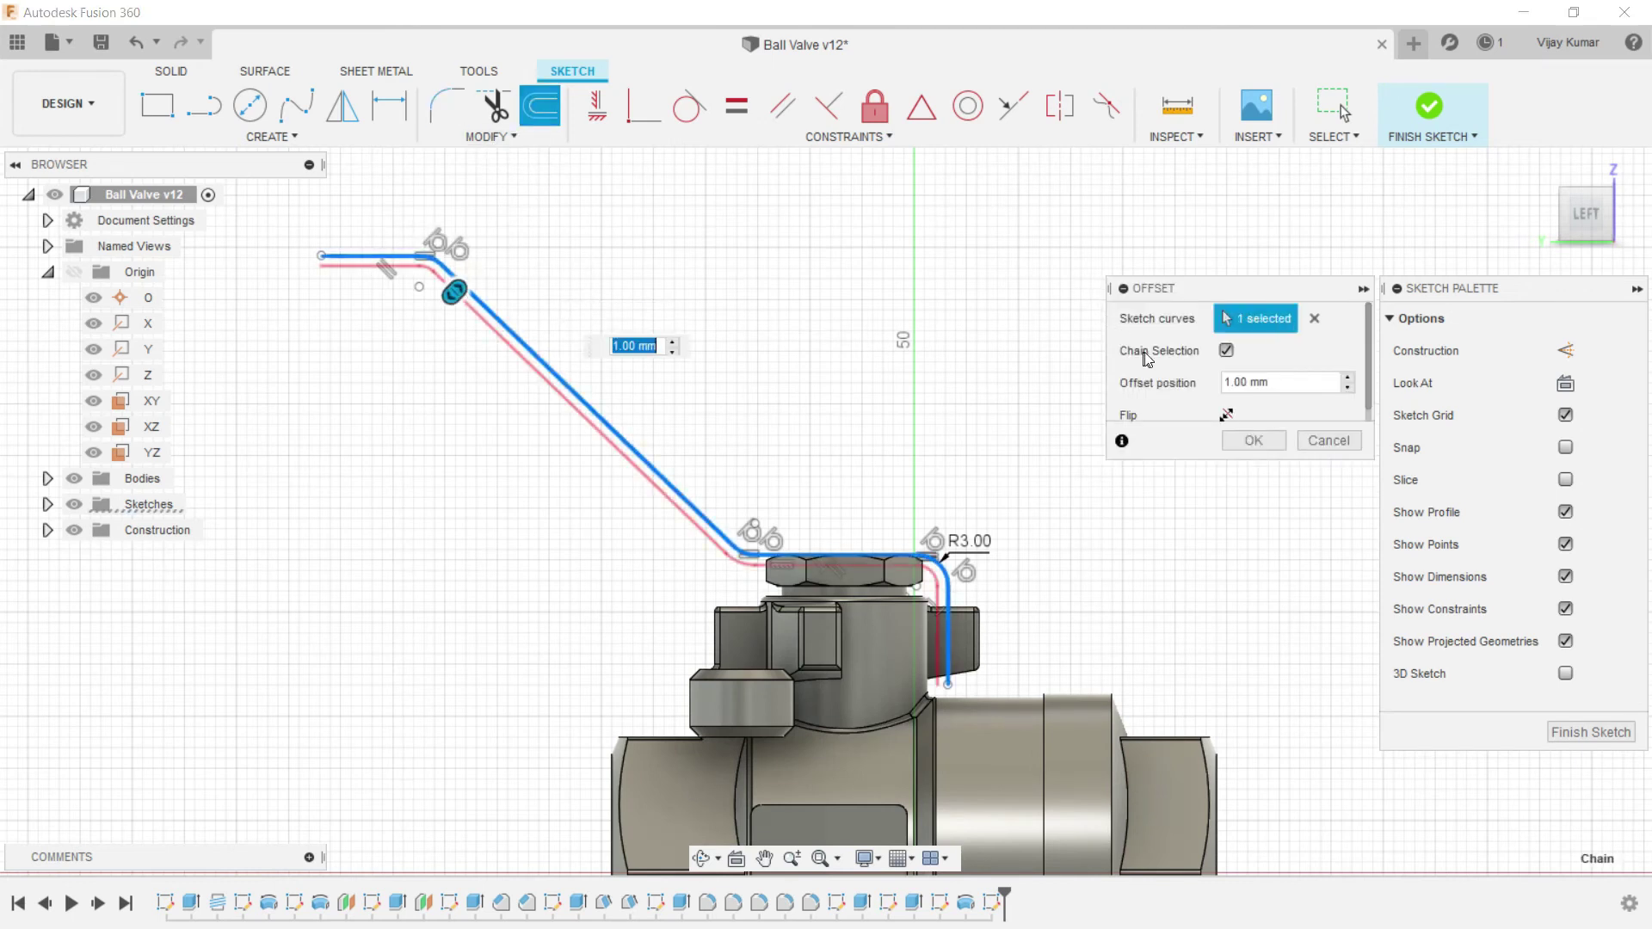
click(1281, 383)
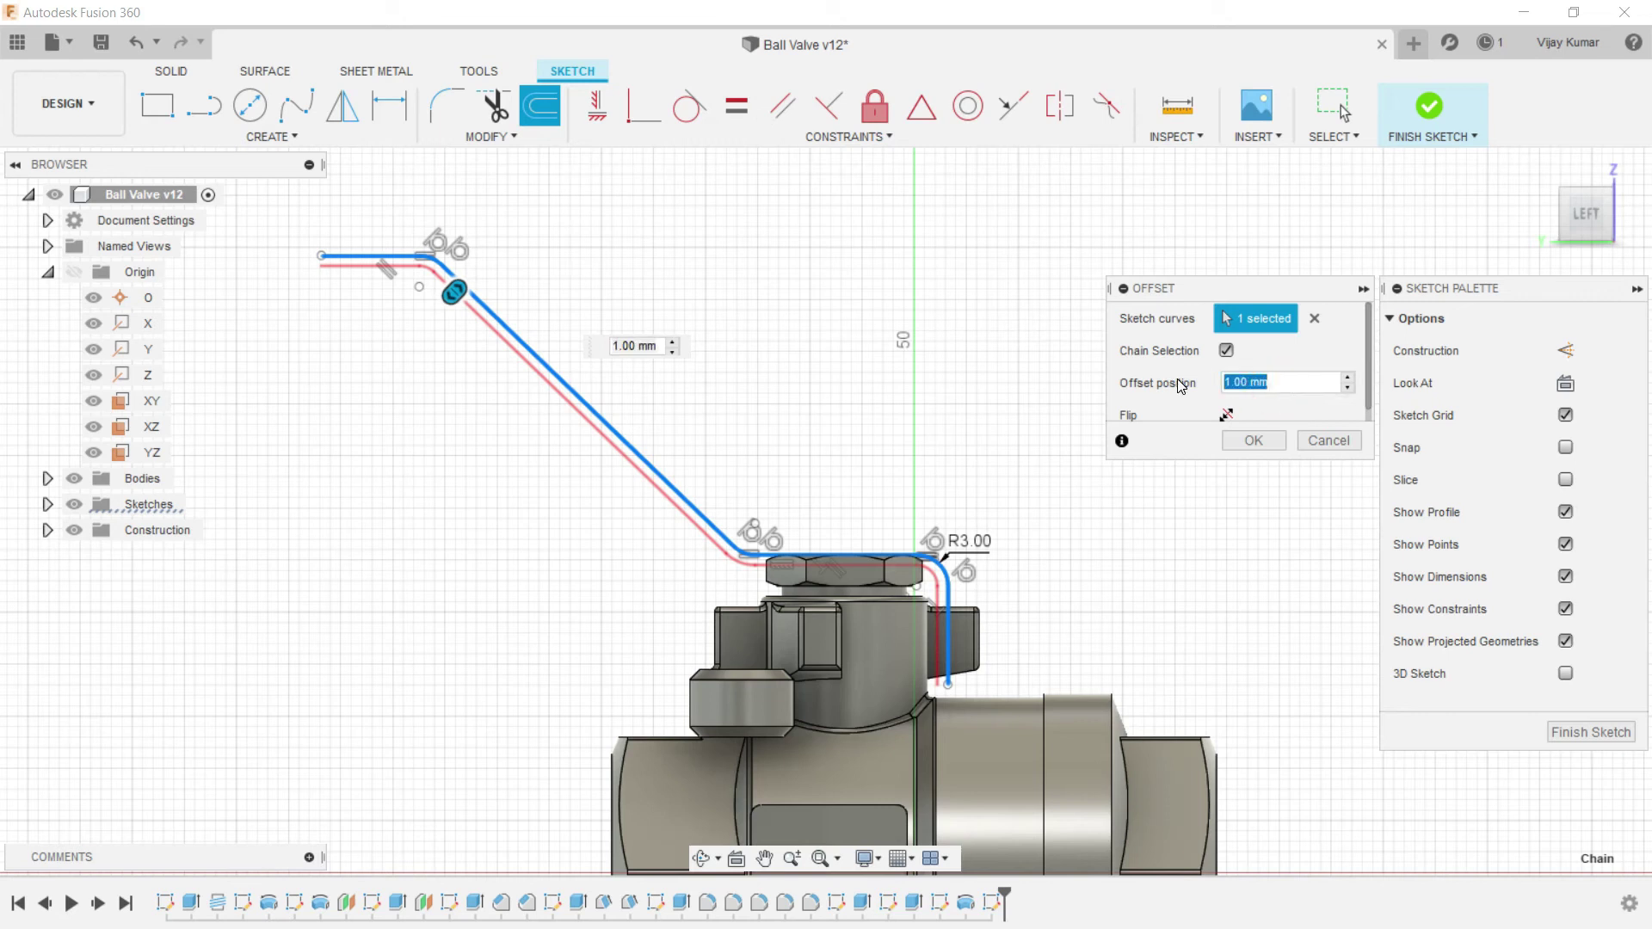
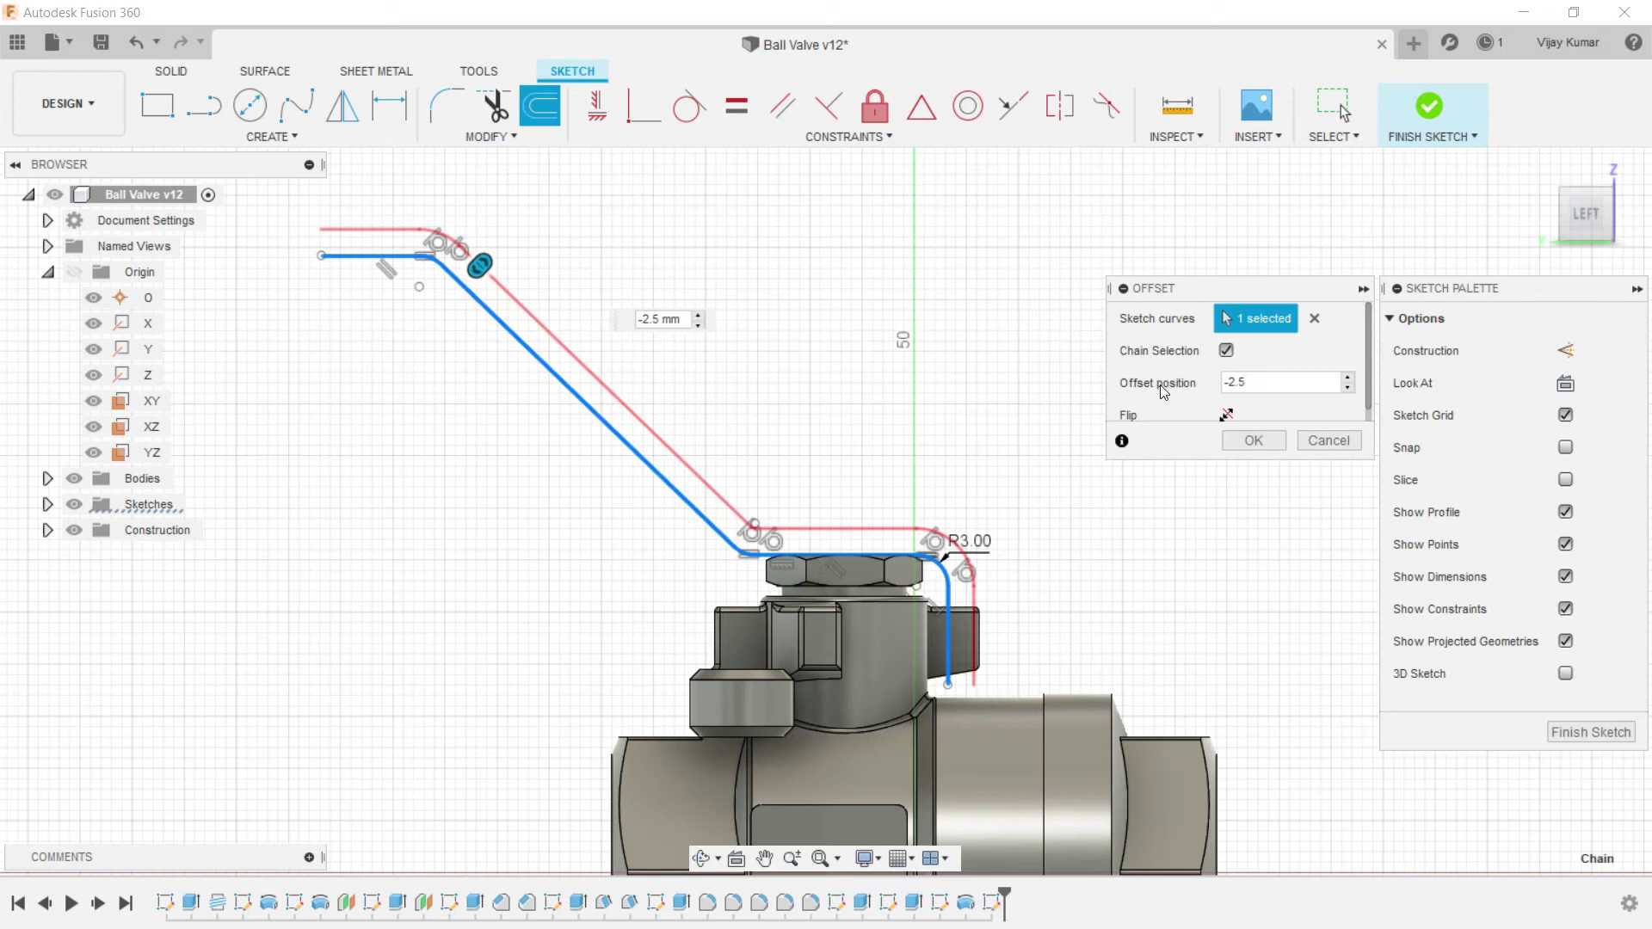
click(1231, 439)
Step: Close both open ends of the offset handle outline with short straight lines
click(204, 105)
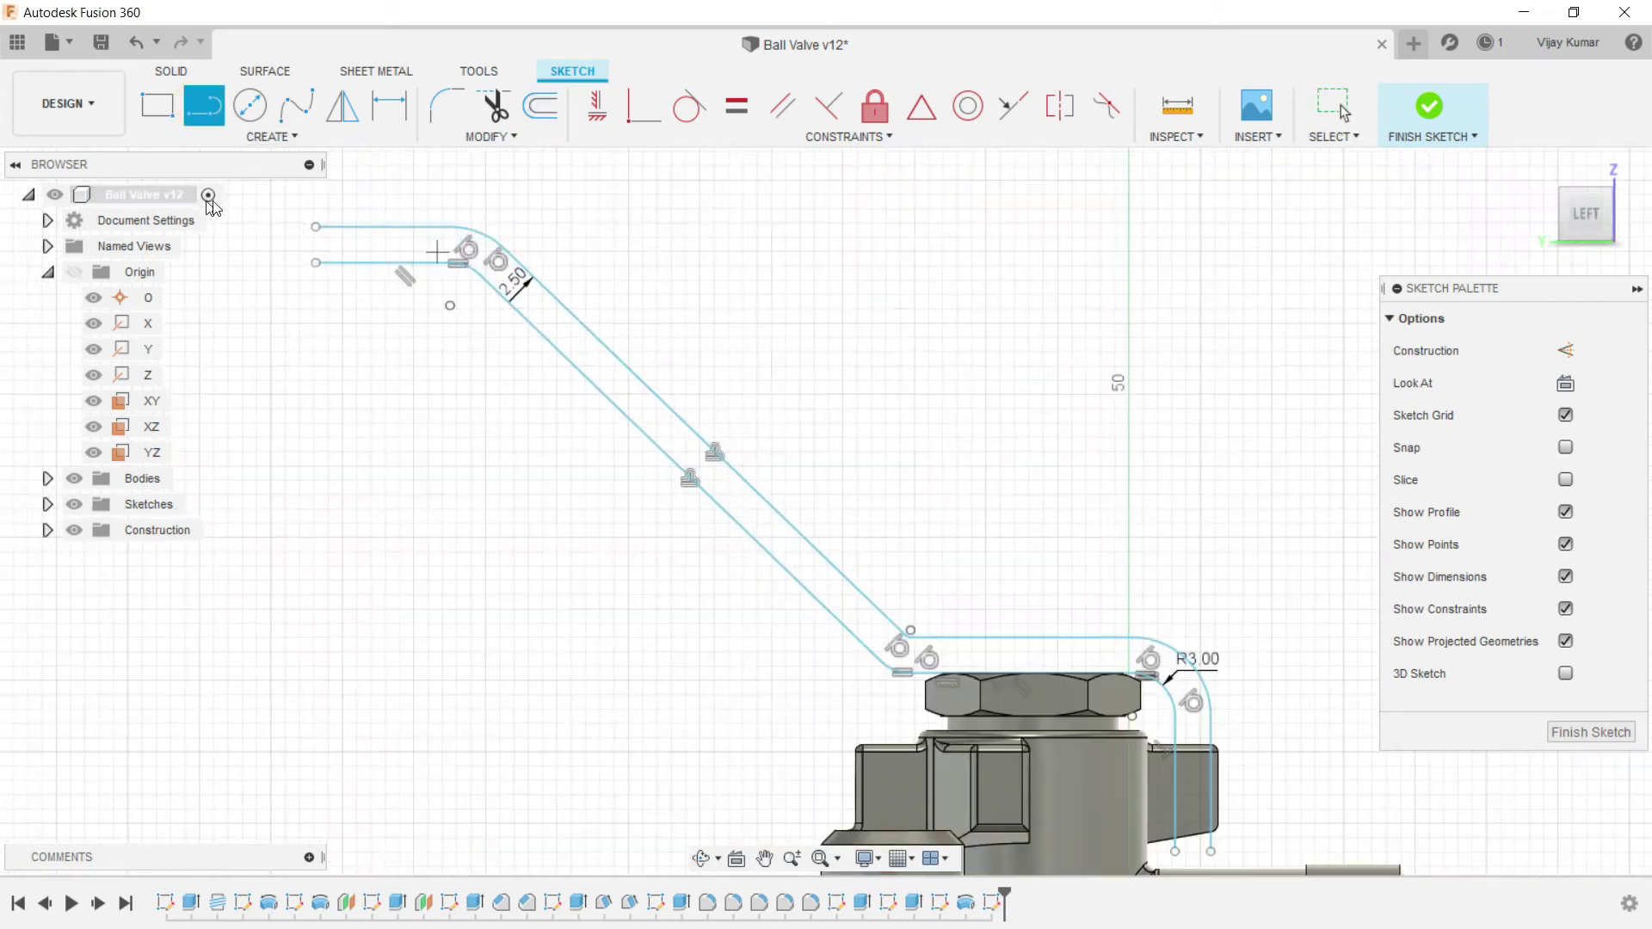
click(315, 228)
scroll(679, 396, down, 4)
scroll(840, 565, up, 3)
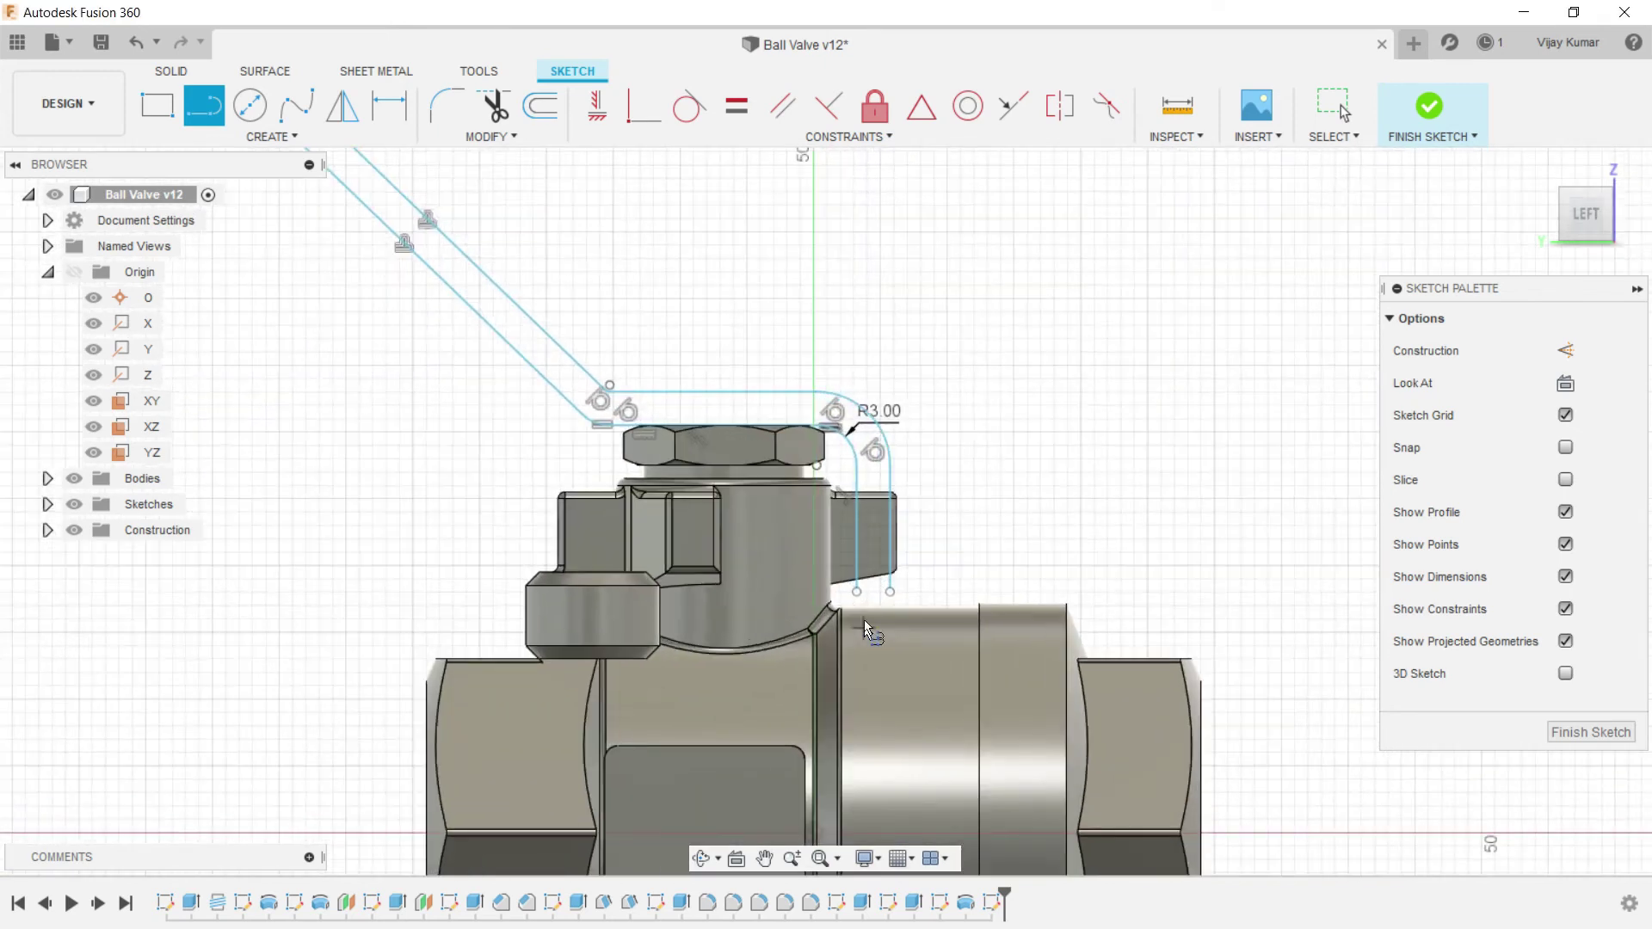
click(857, 593)
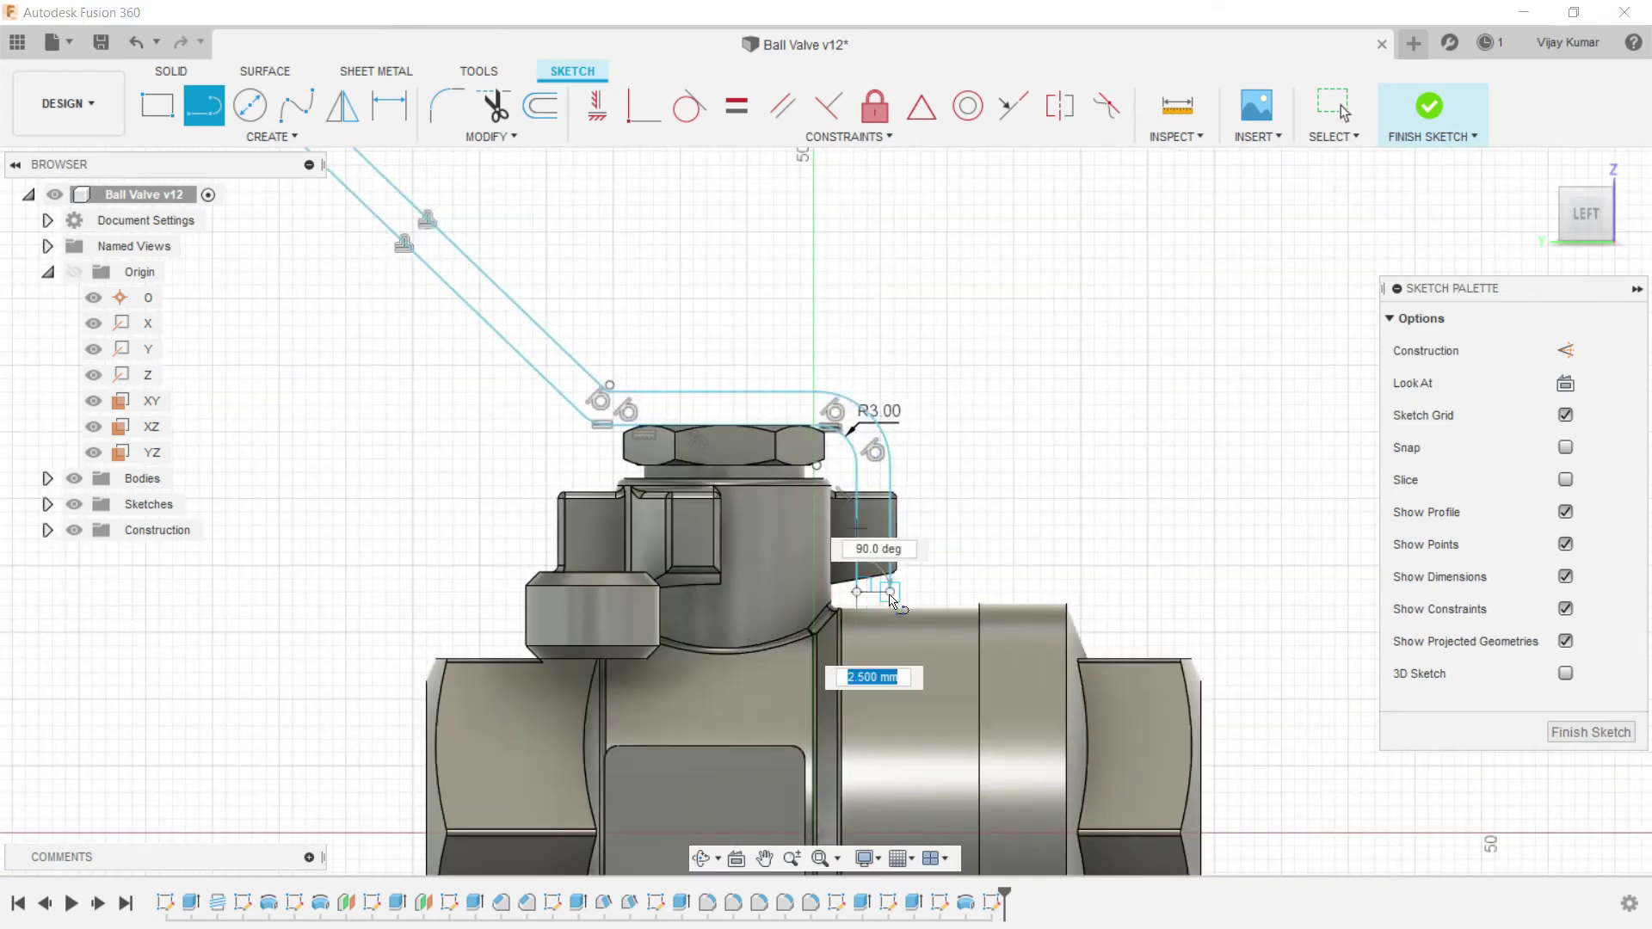
click(890, 592)
right_drag(945, 295, 1002, 319)
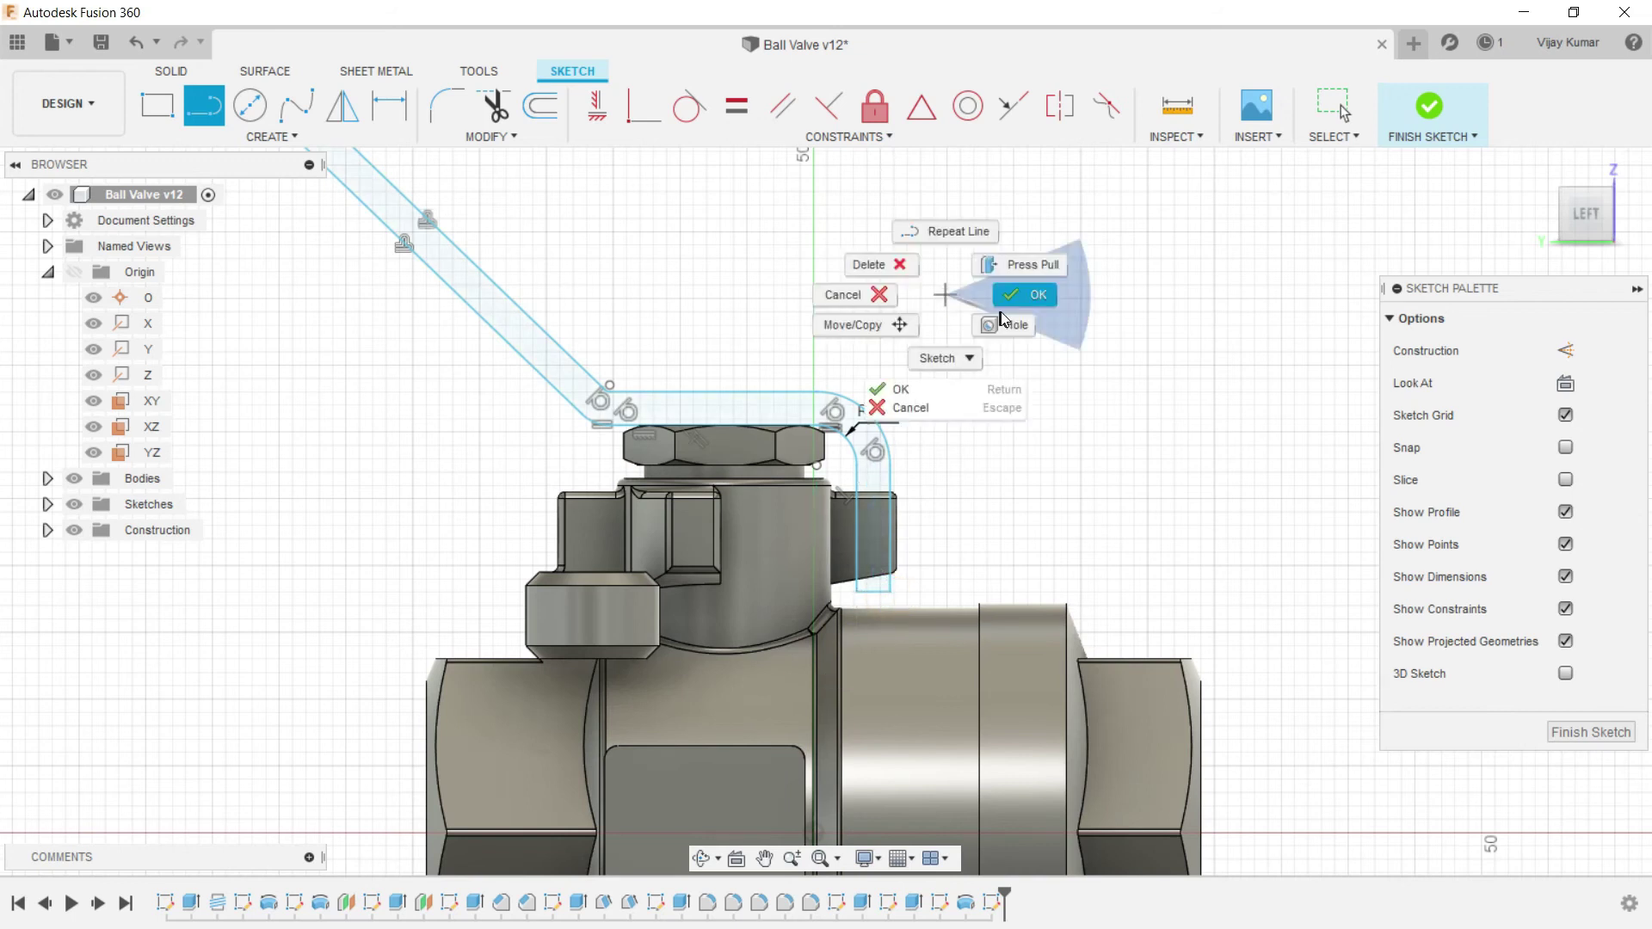
Step: Extrude the bent handle profile symmetrically by 8 mm per side and join it to the valve body
scroll(884, 406, down, 5)
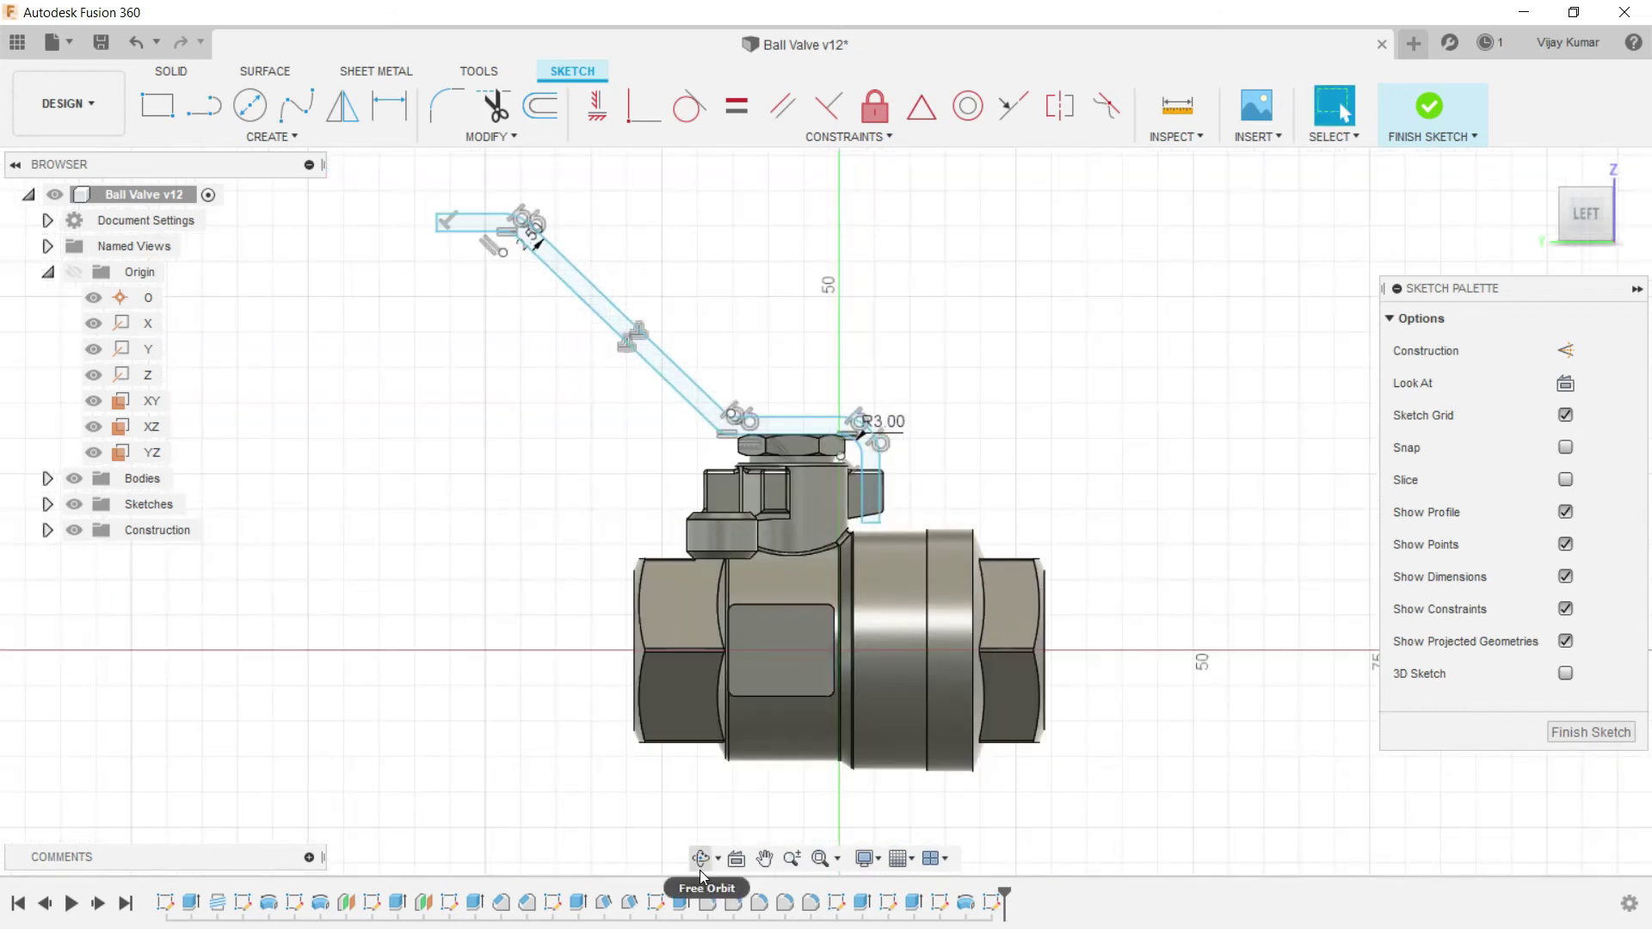
click(701, 858)
drag(602, 482, 538, 467)
right_click(537, 467)
click(619, 464)
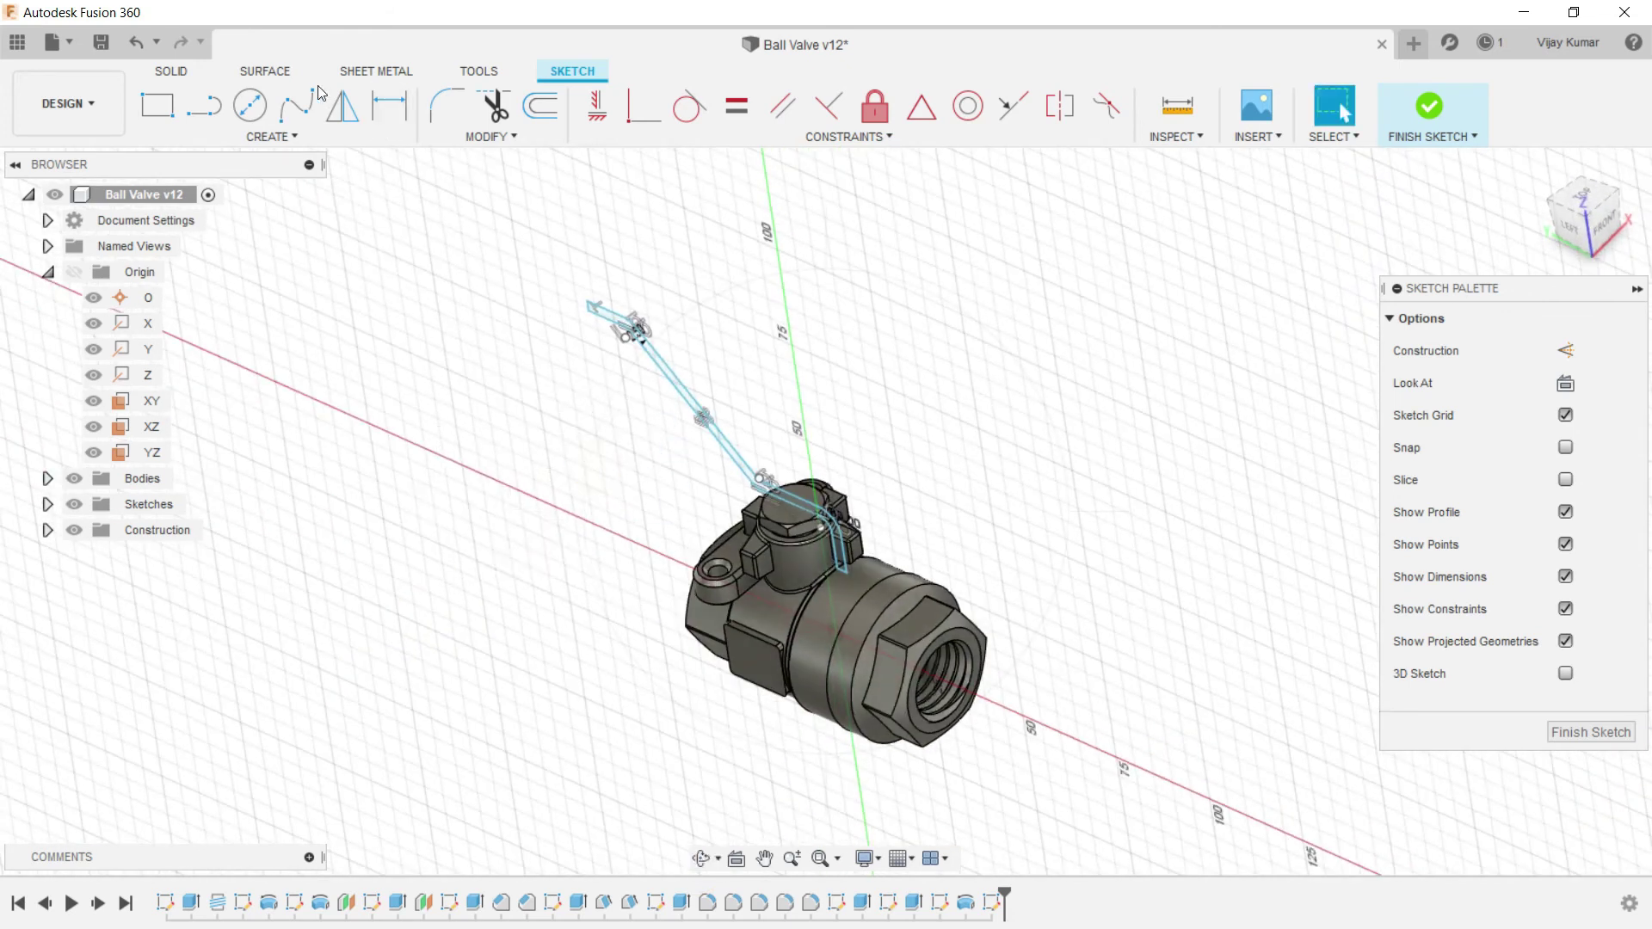
click(184, 75)
click(204, 105)
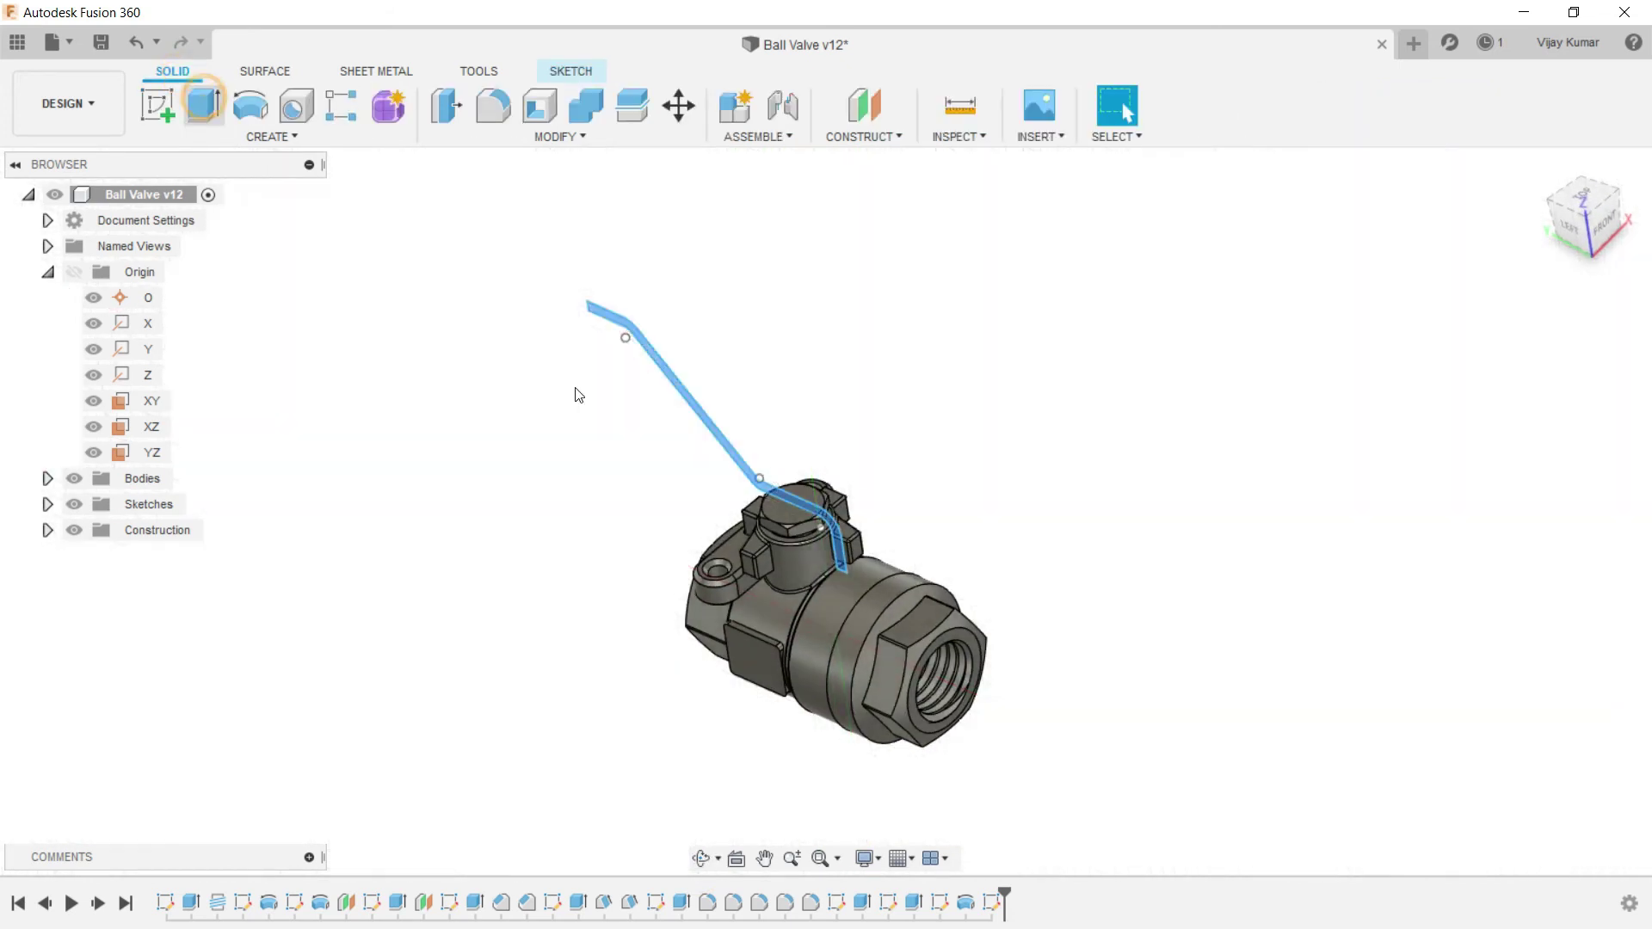
scroll(802, 523, up, 3)
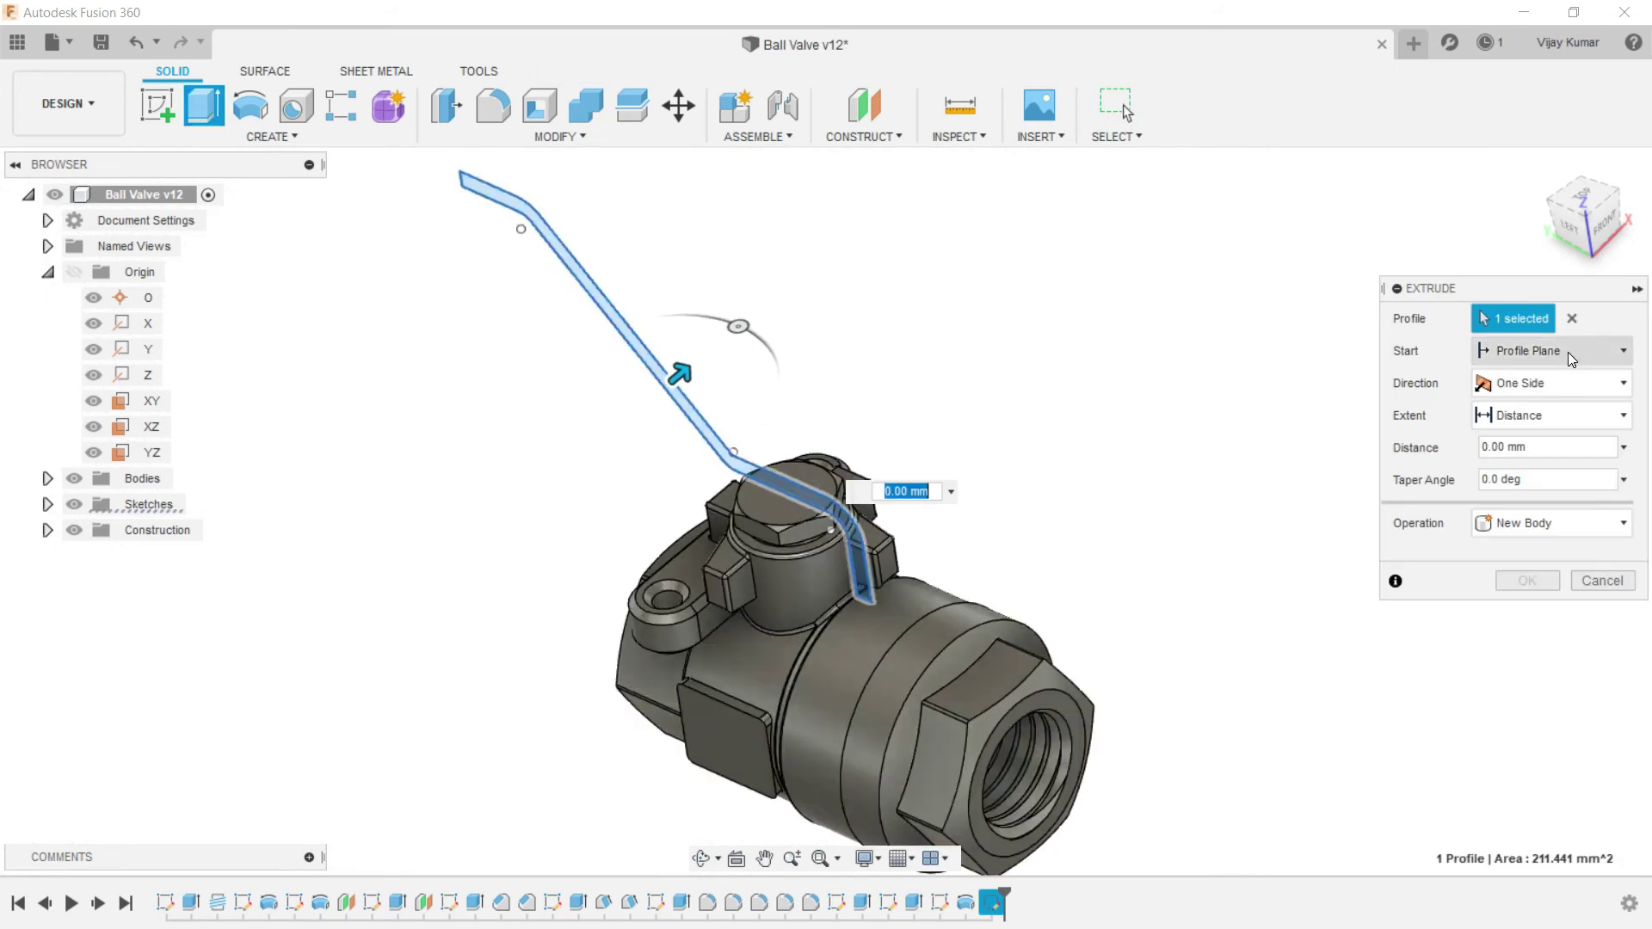
click(1559, 385)
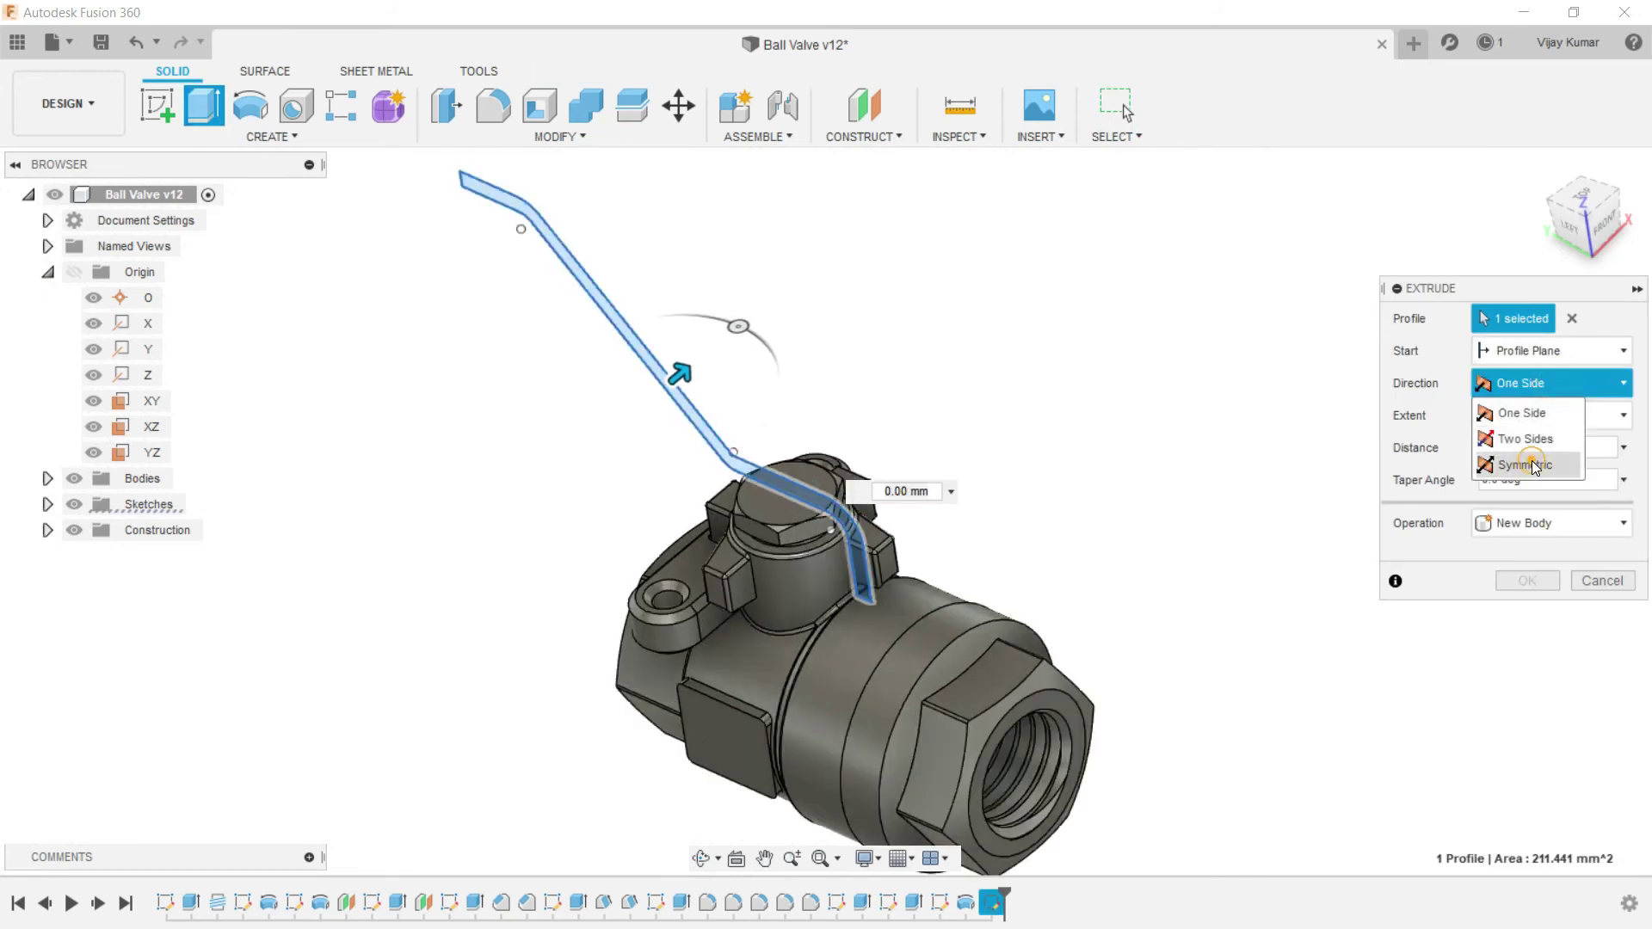
click(1532, 465)
click(1512, 479)
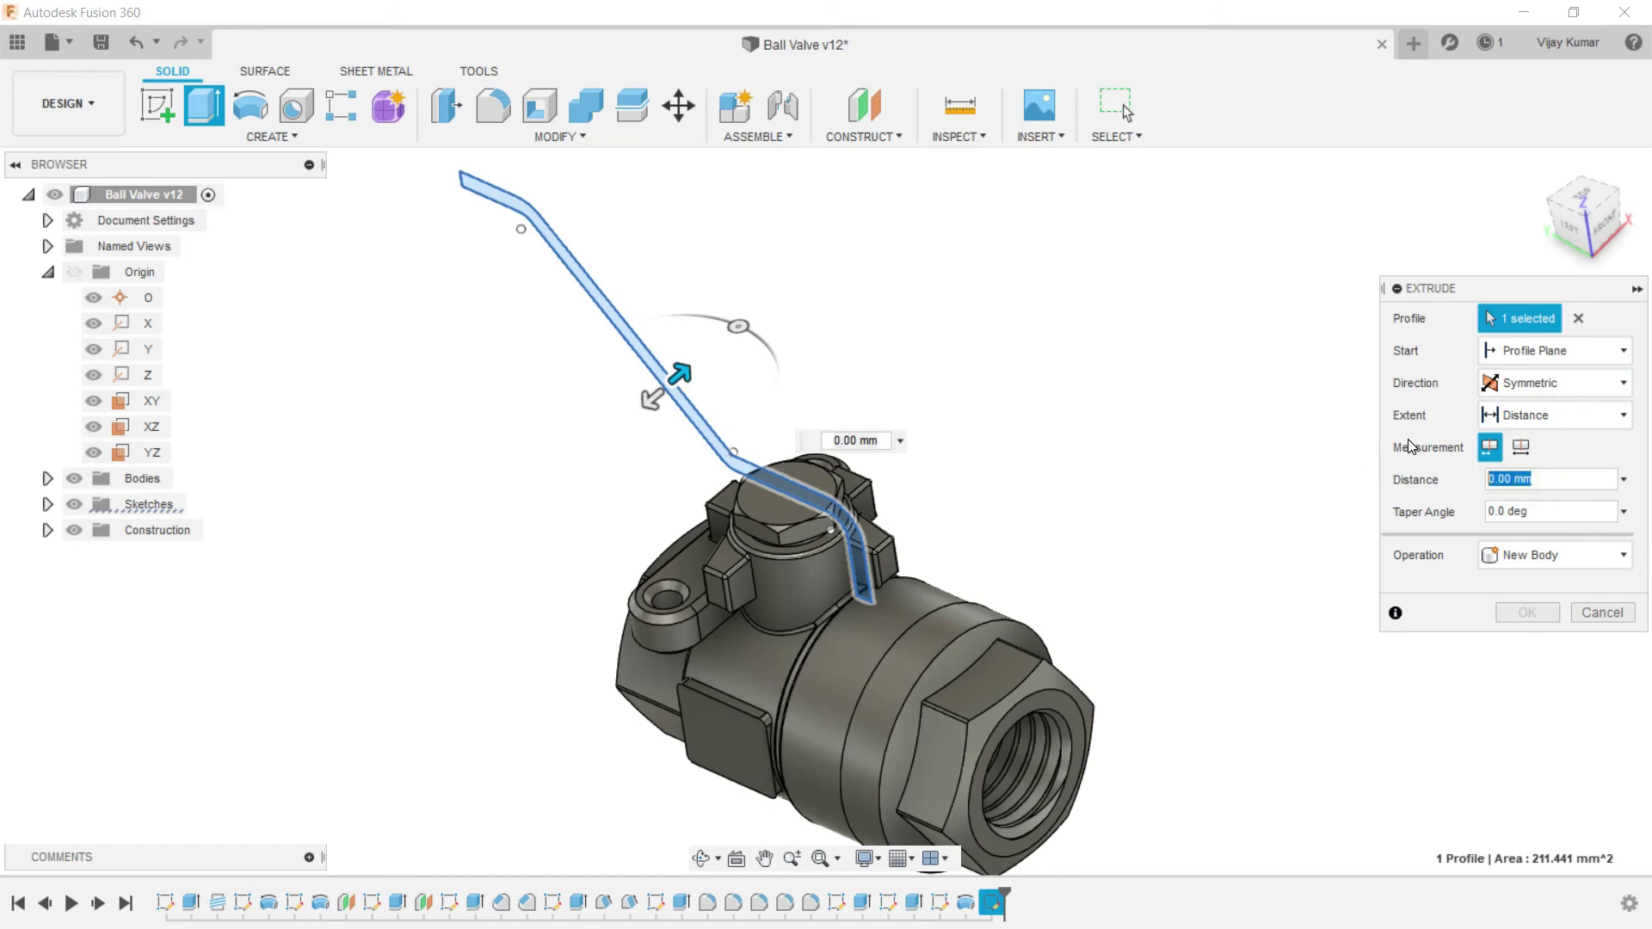
text(9)
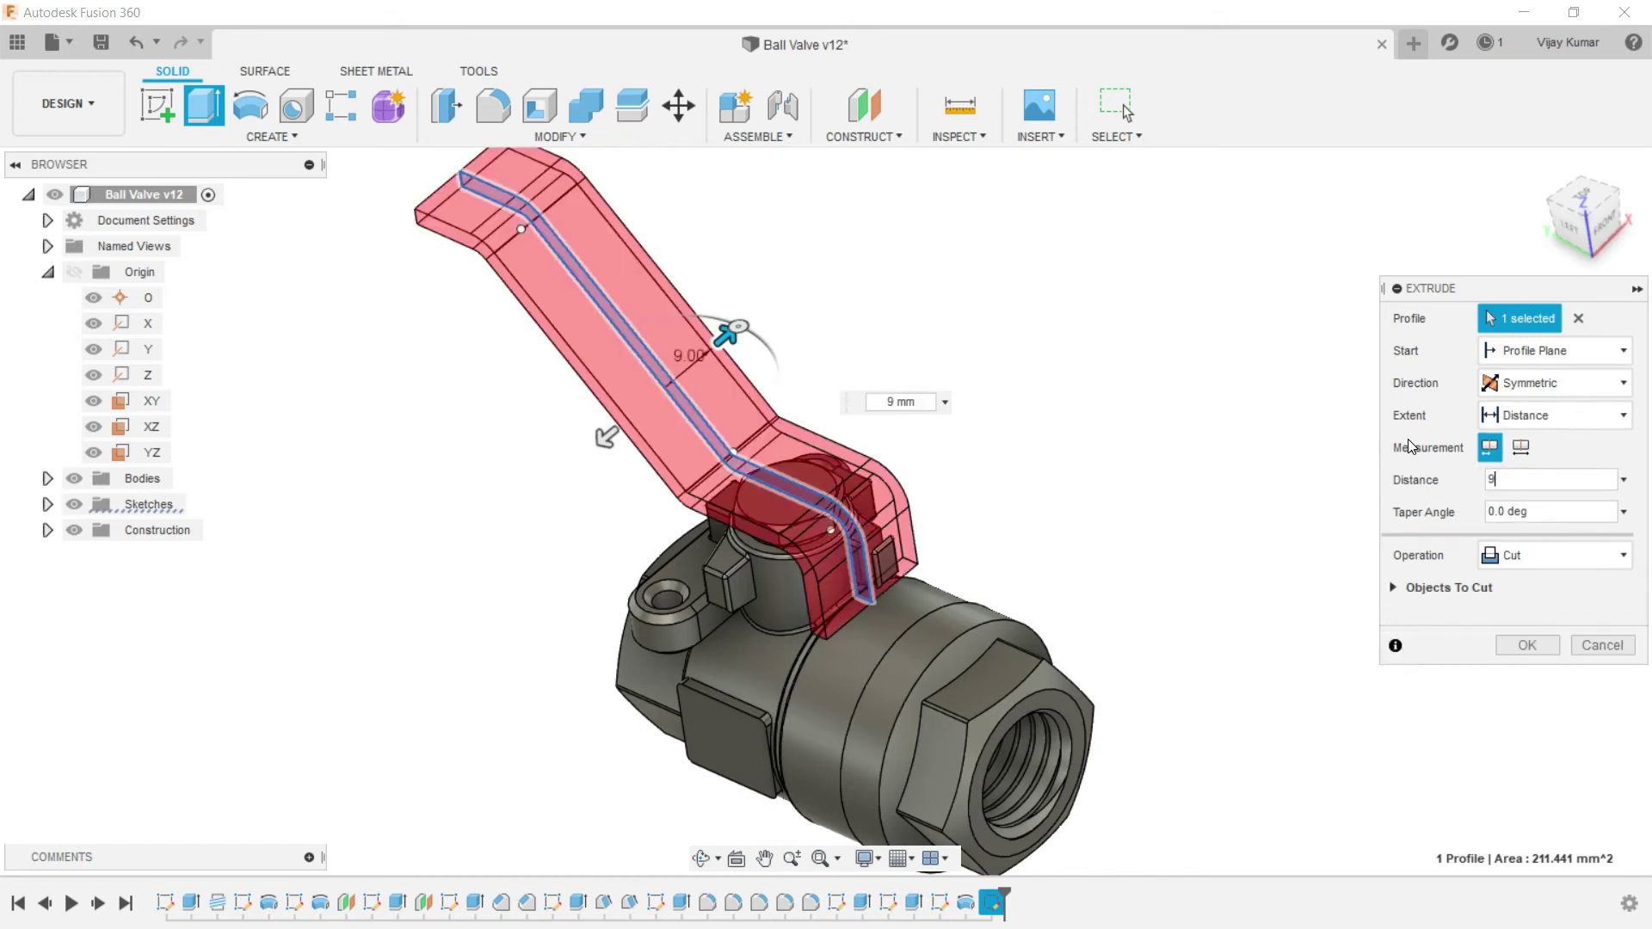
key(BackSpace)
text(8)
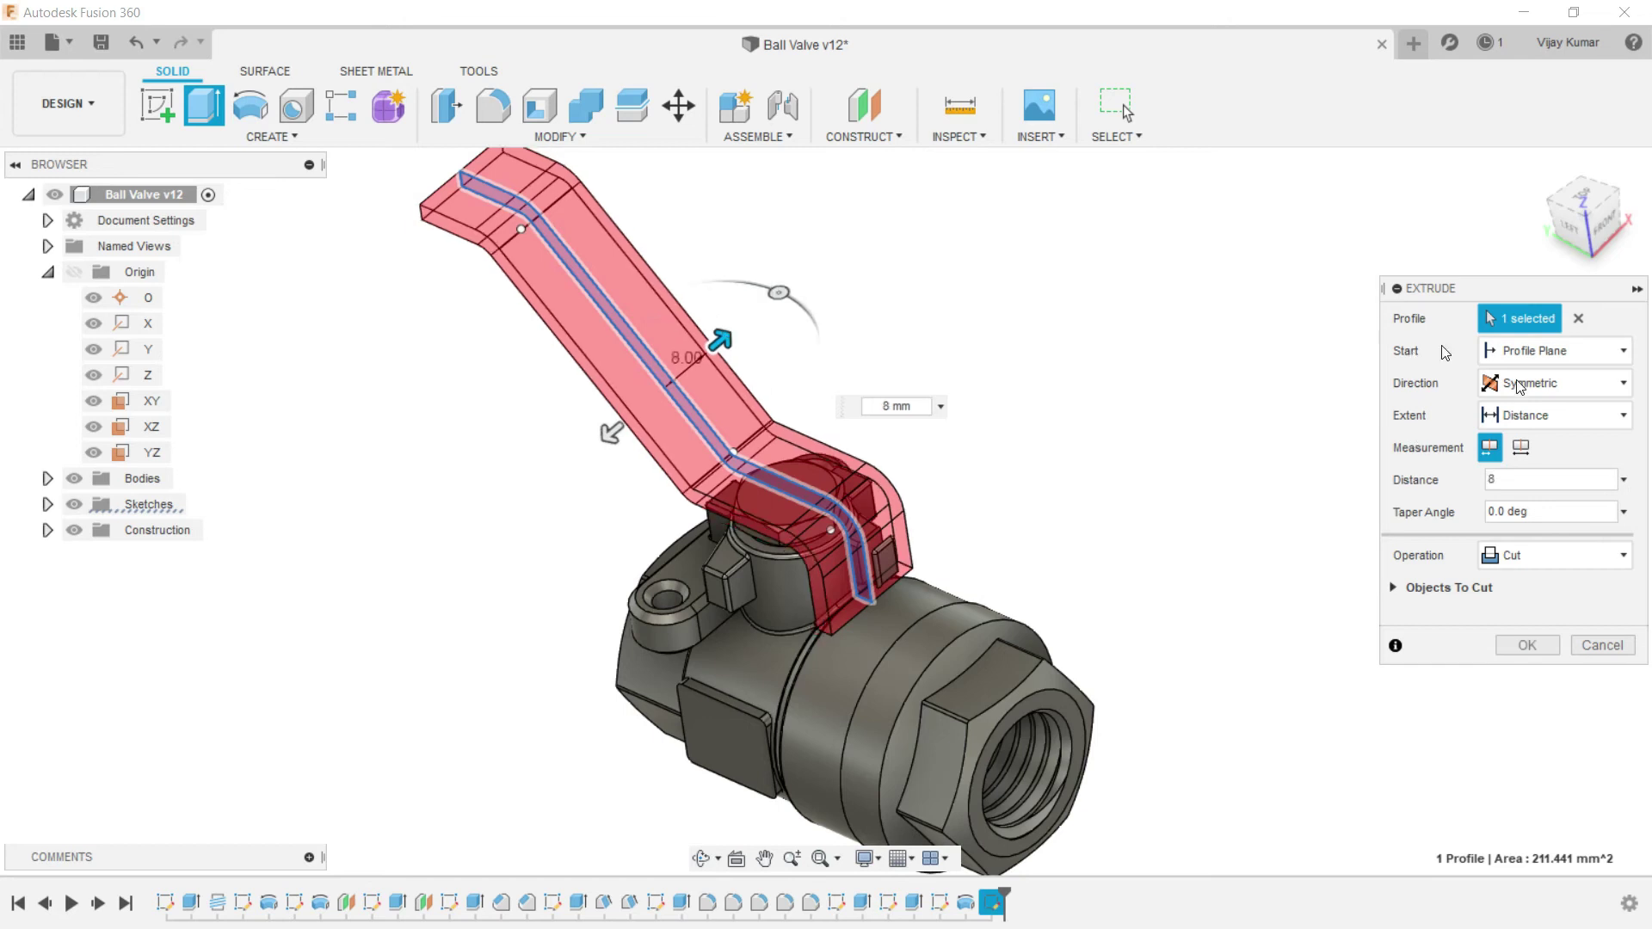
click(1597, 557)
click(1544, 573)
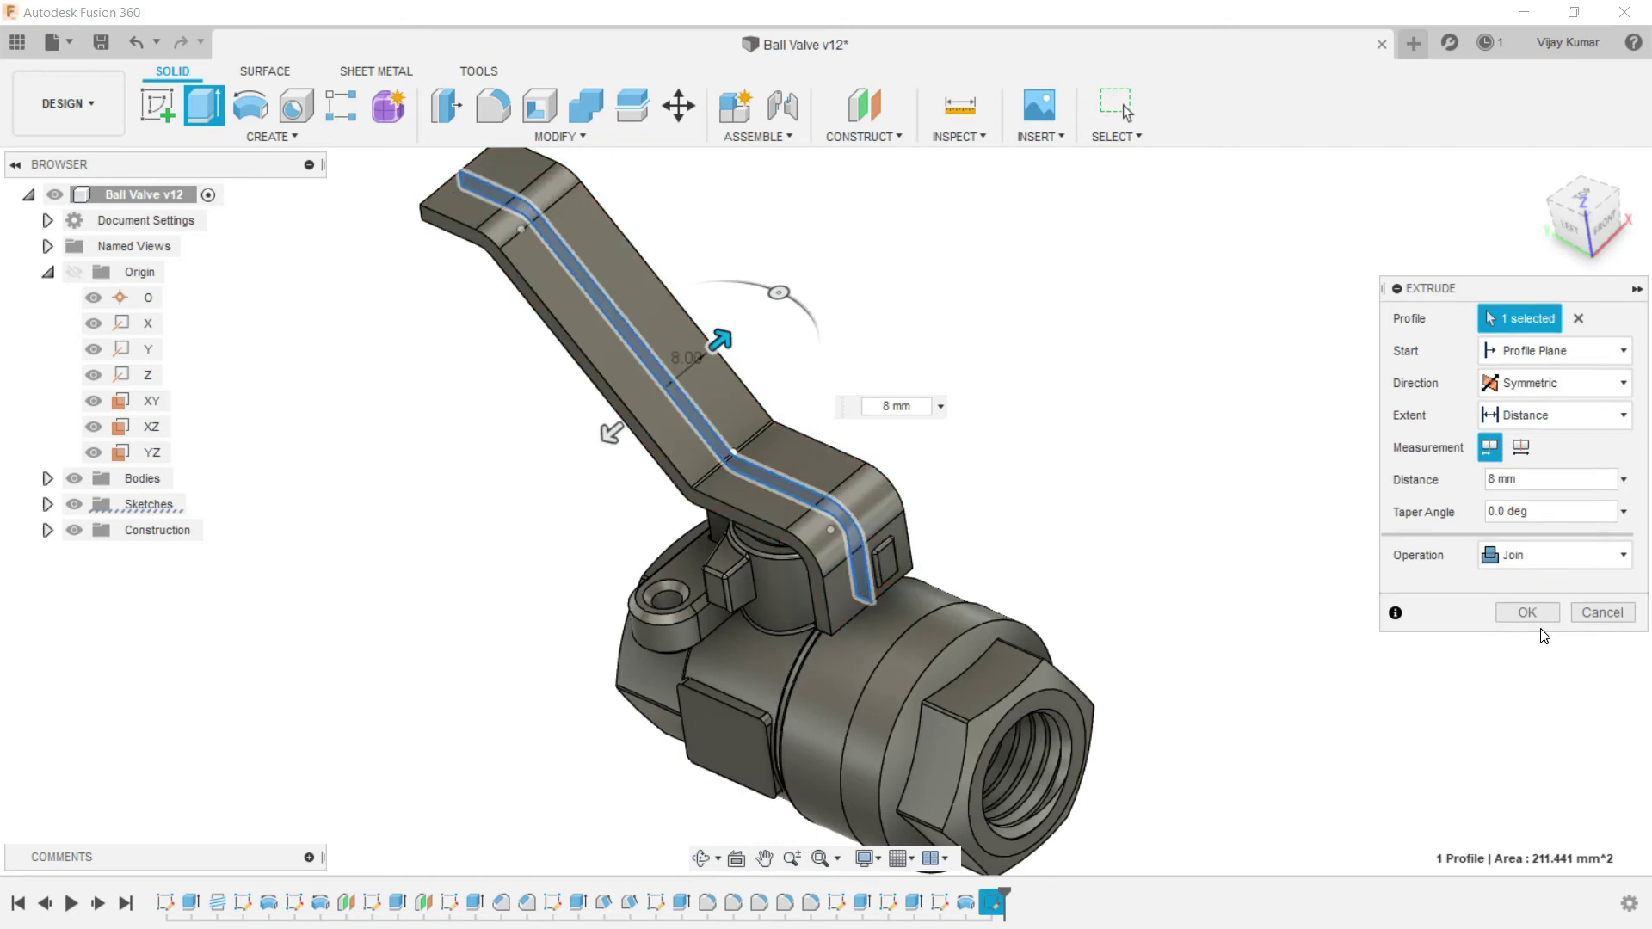
click(1540, 618)
Step: Start a sketch on the handle's flat top face over the nut and set the visual style to Wireframe
scroll(1075, 532, down, 5)
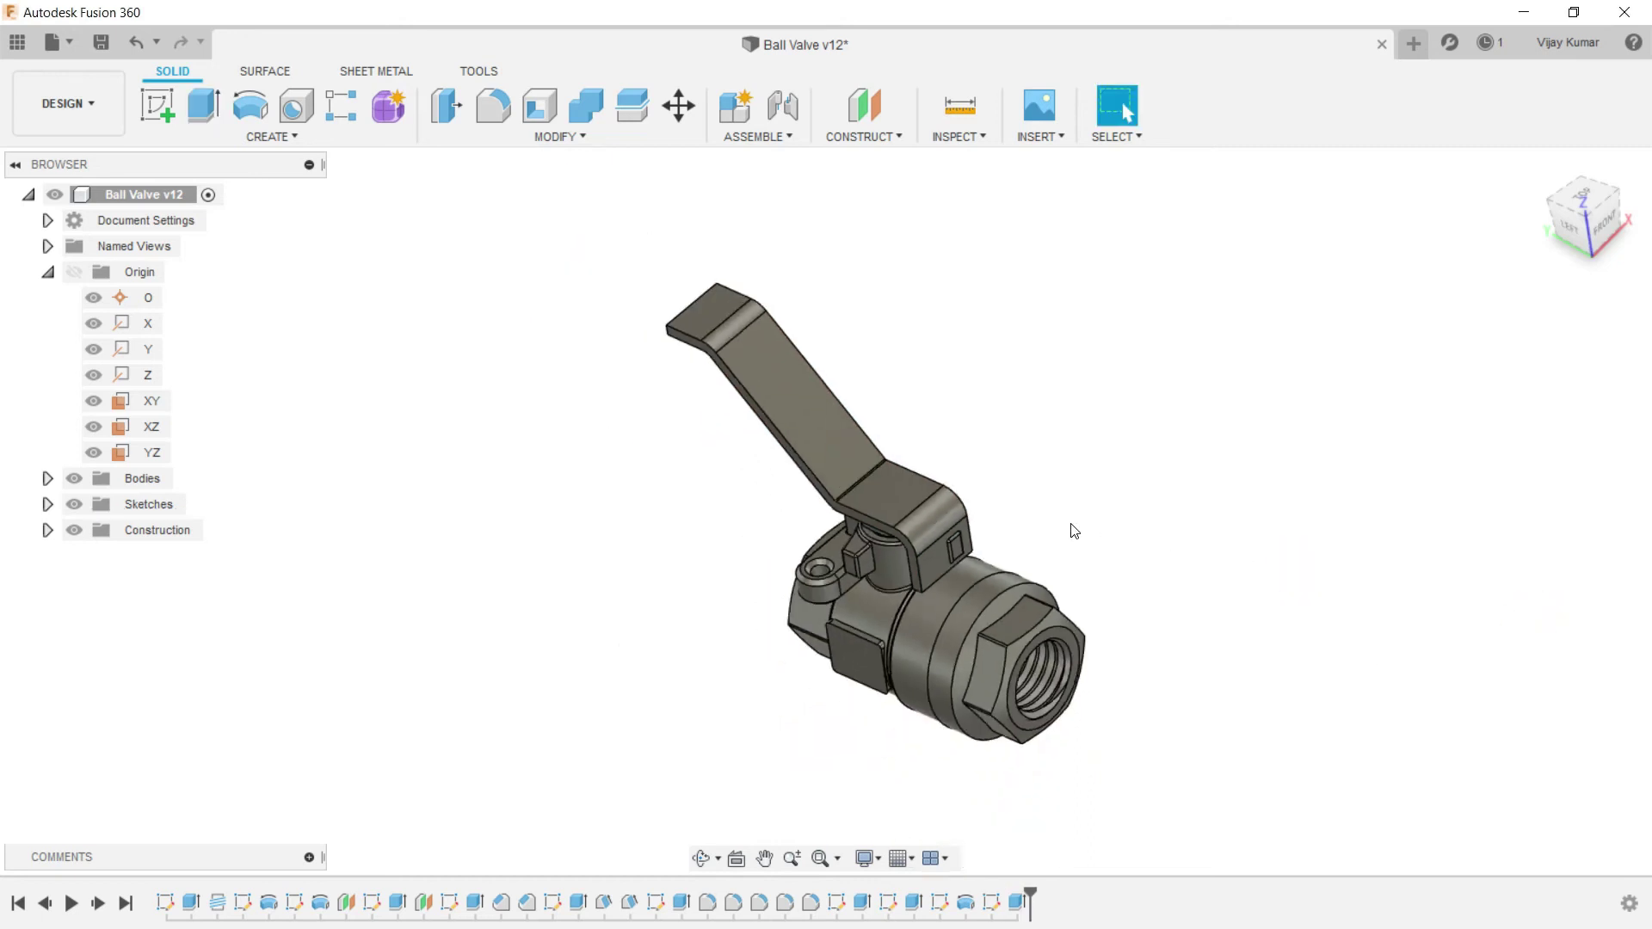
shift+middle_drag(1074, 531, 991, 419)
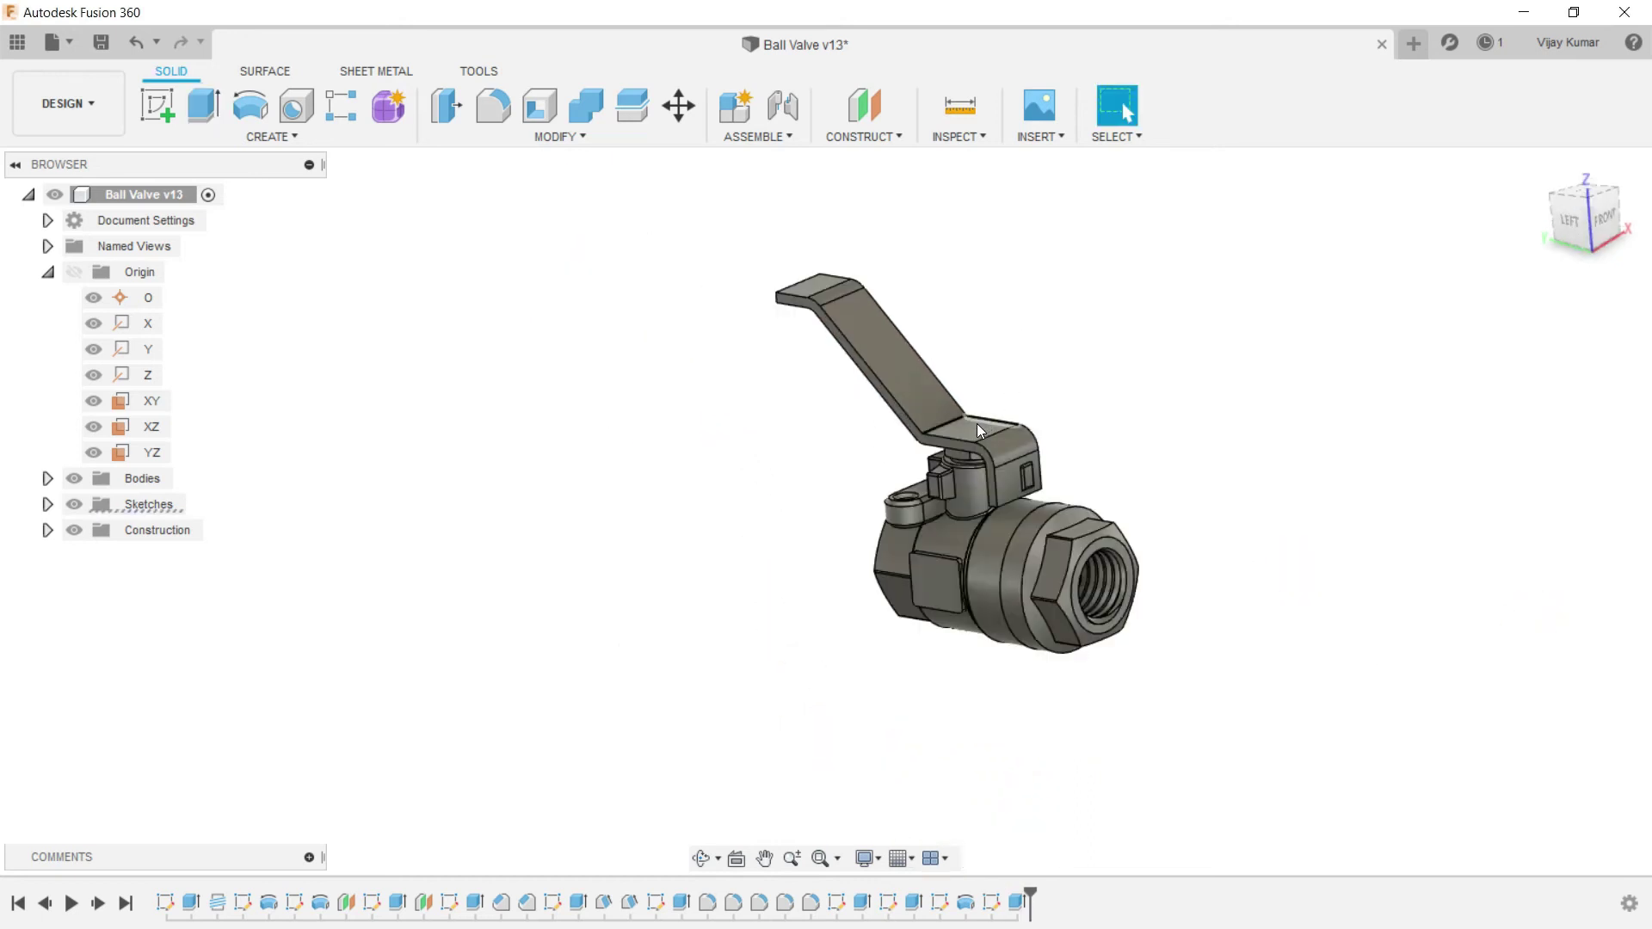
click(977, 423)
click(146, 116)
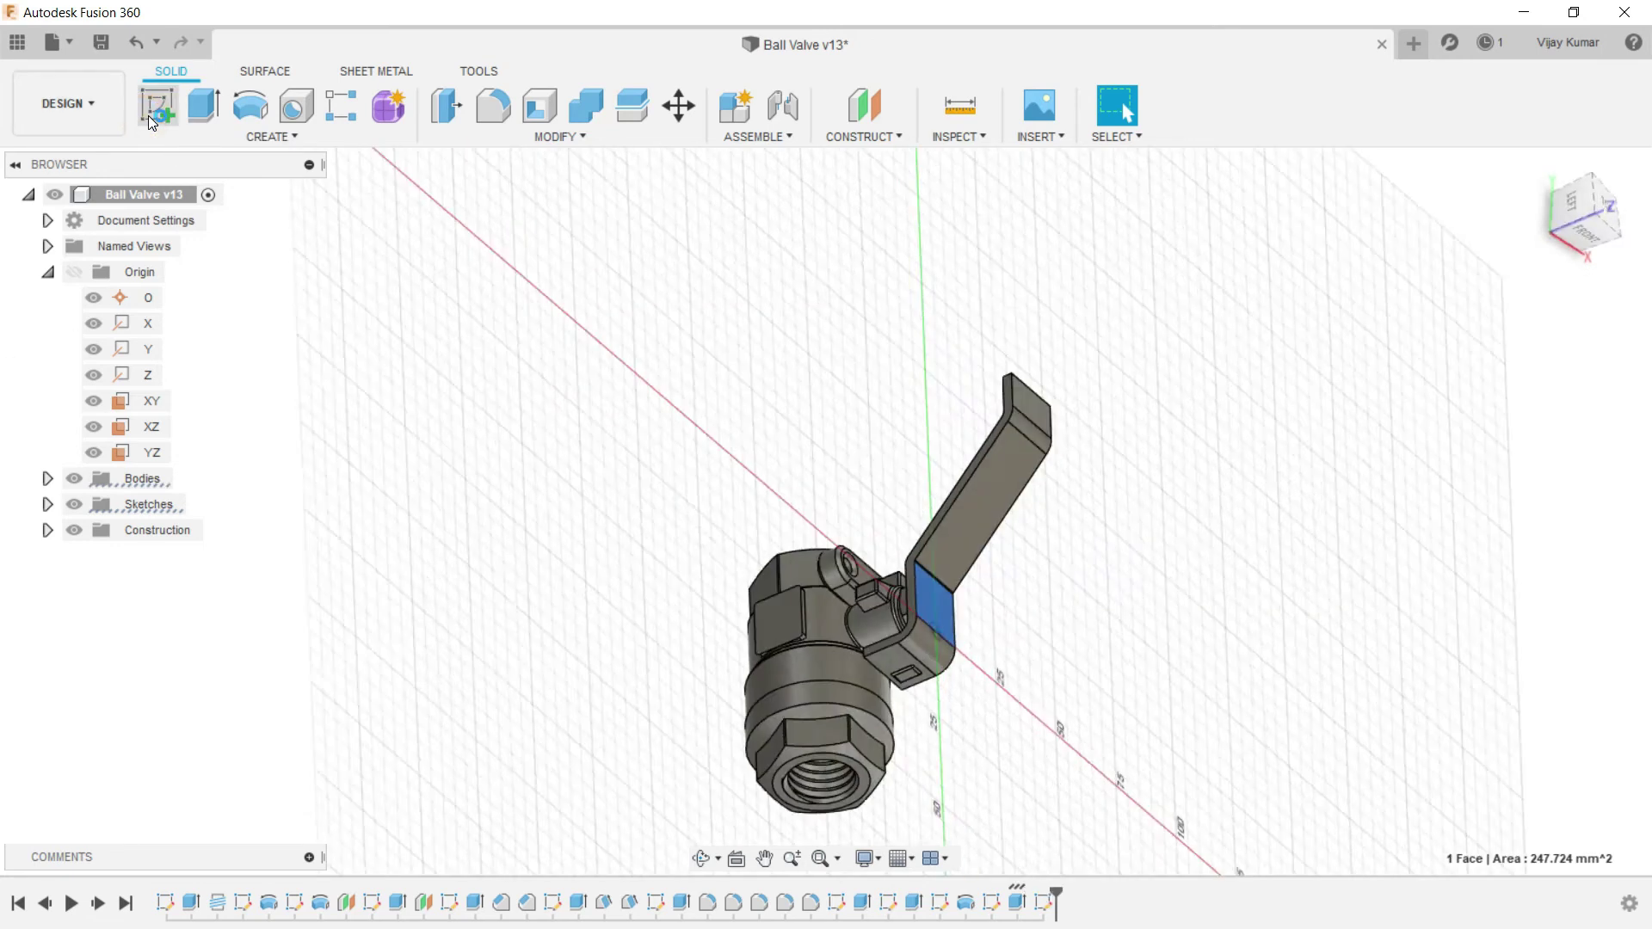
click(863, 858)
mouse_move(931, 669)
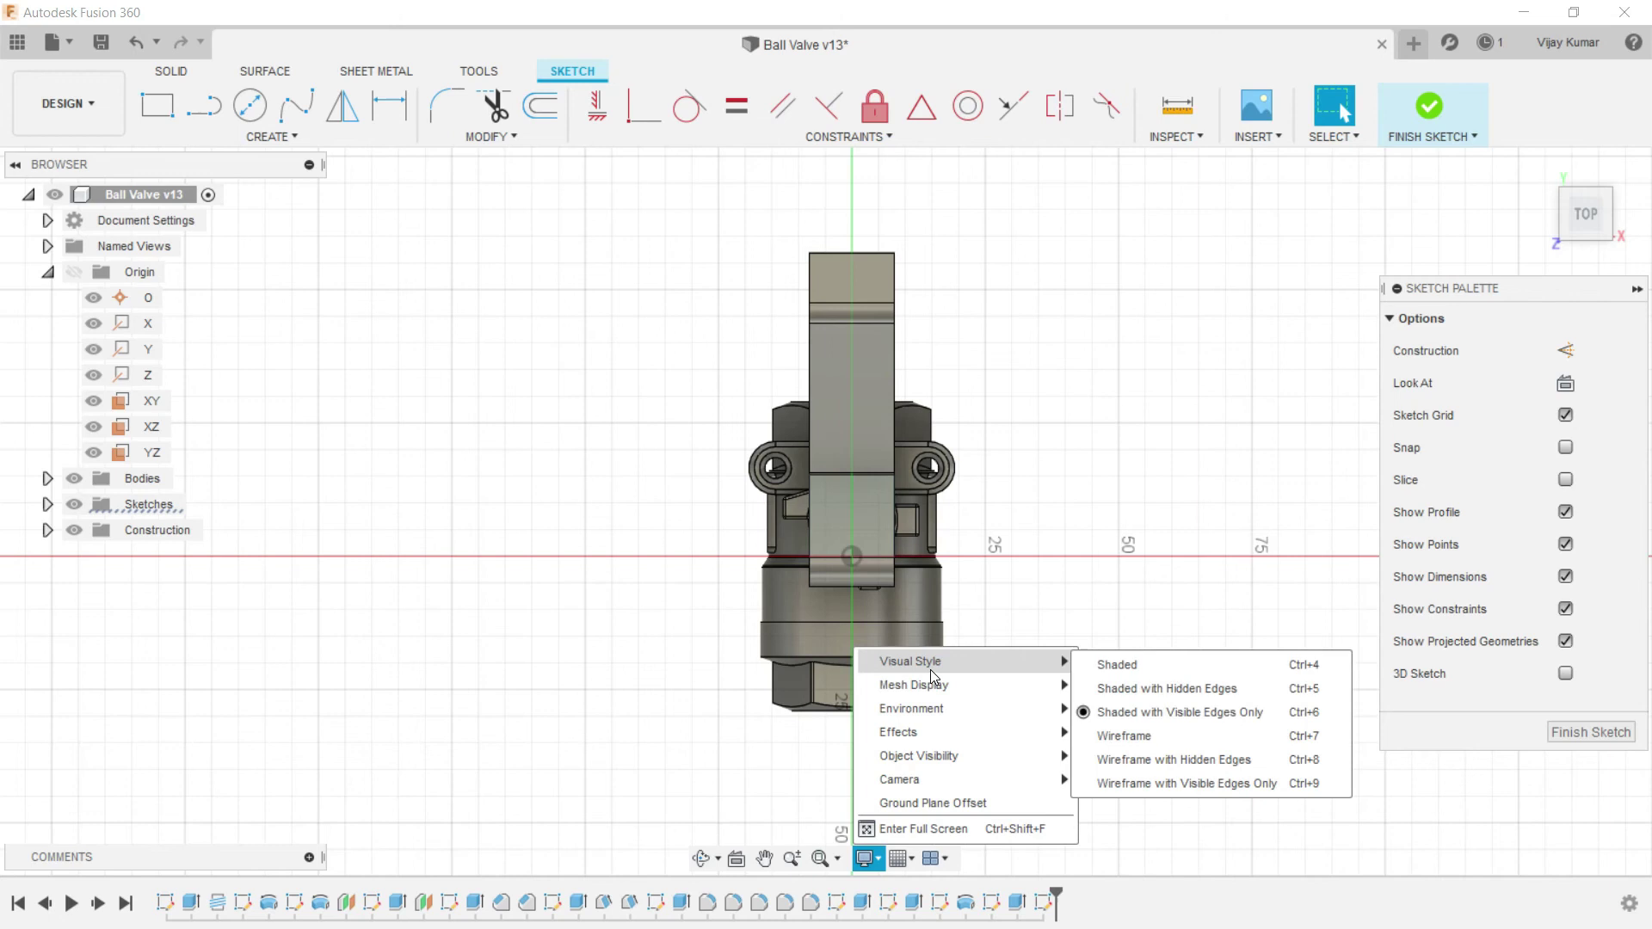
click(1119, 736)
scroll(829, 502, up, 2)
scroll(833, 511, up, 5)
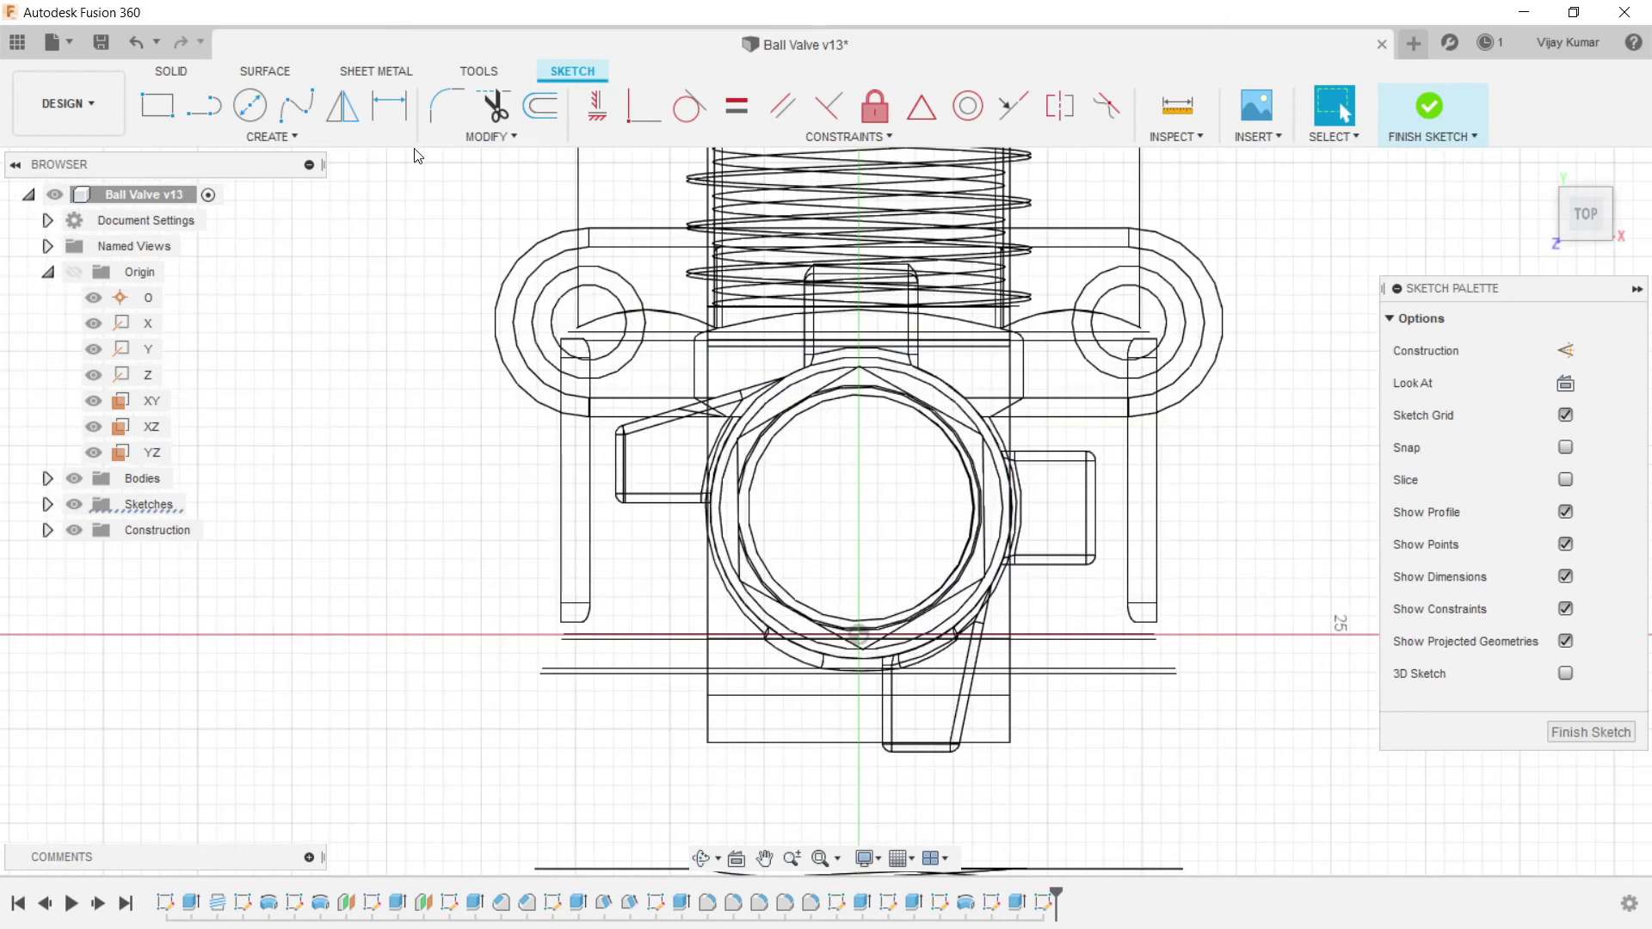
Step: Sketch a closed four-sided outline with a slanted upper edge, about 7.2 mm wide, from the stop tab's outer corner past the handle's edge
click(204, 105)
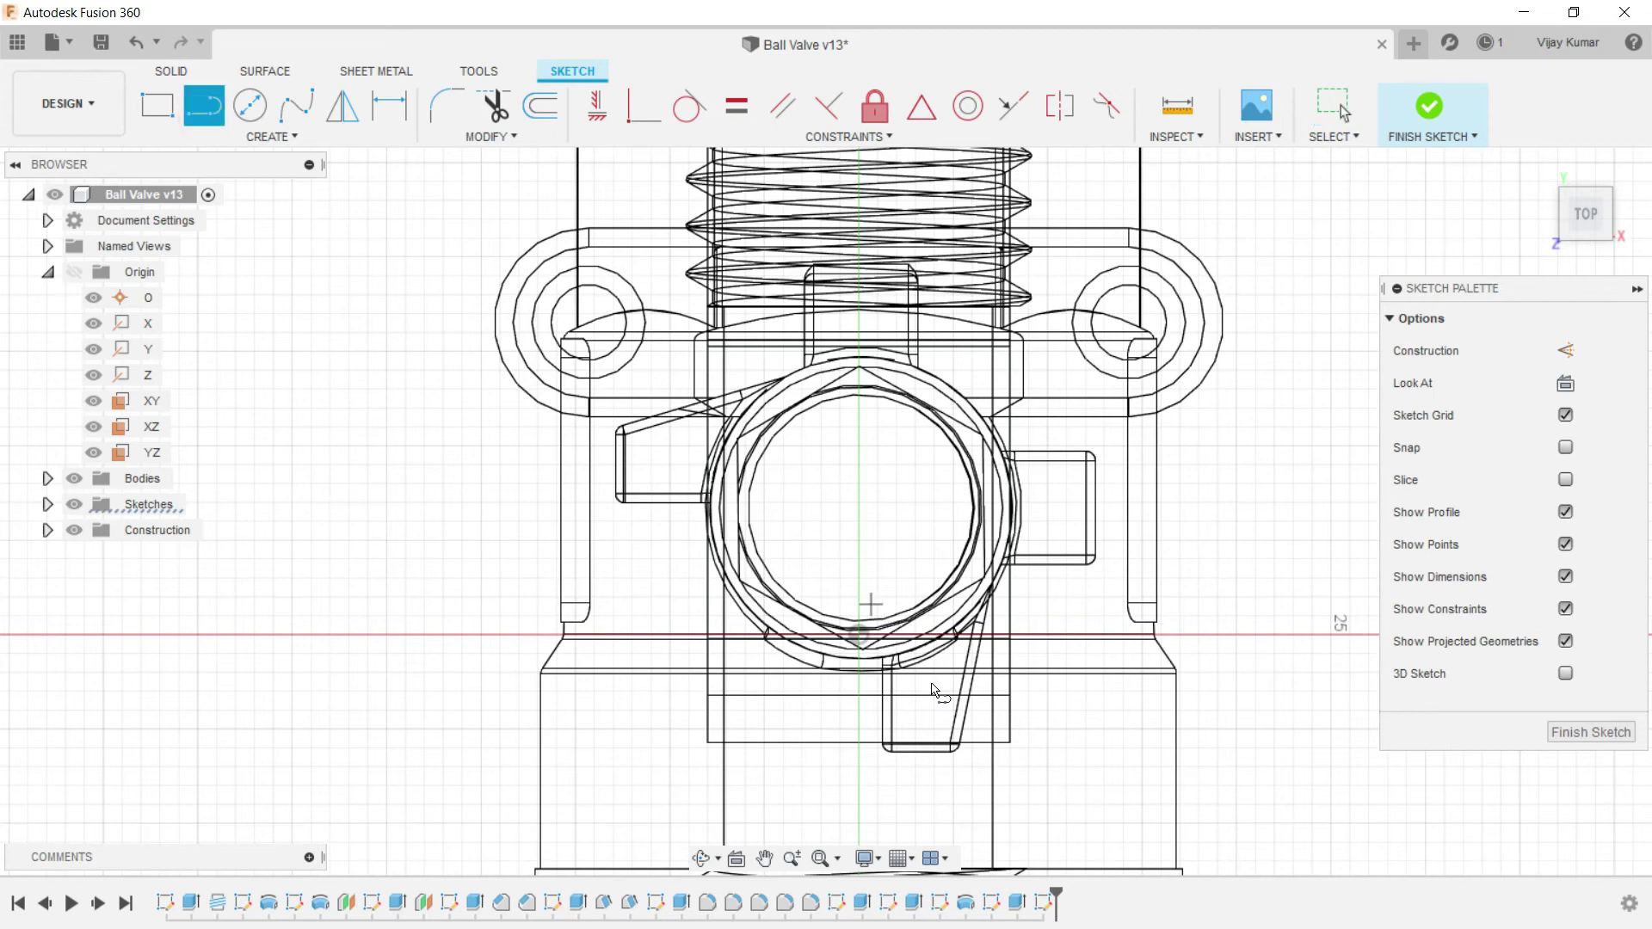
scroll(935, 691, up, 3)
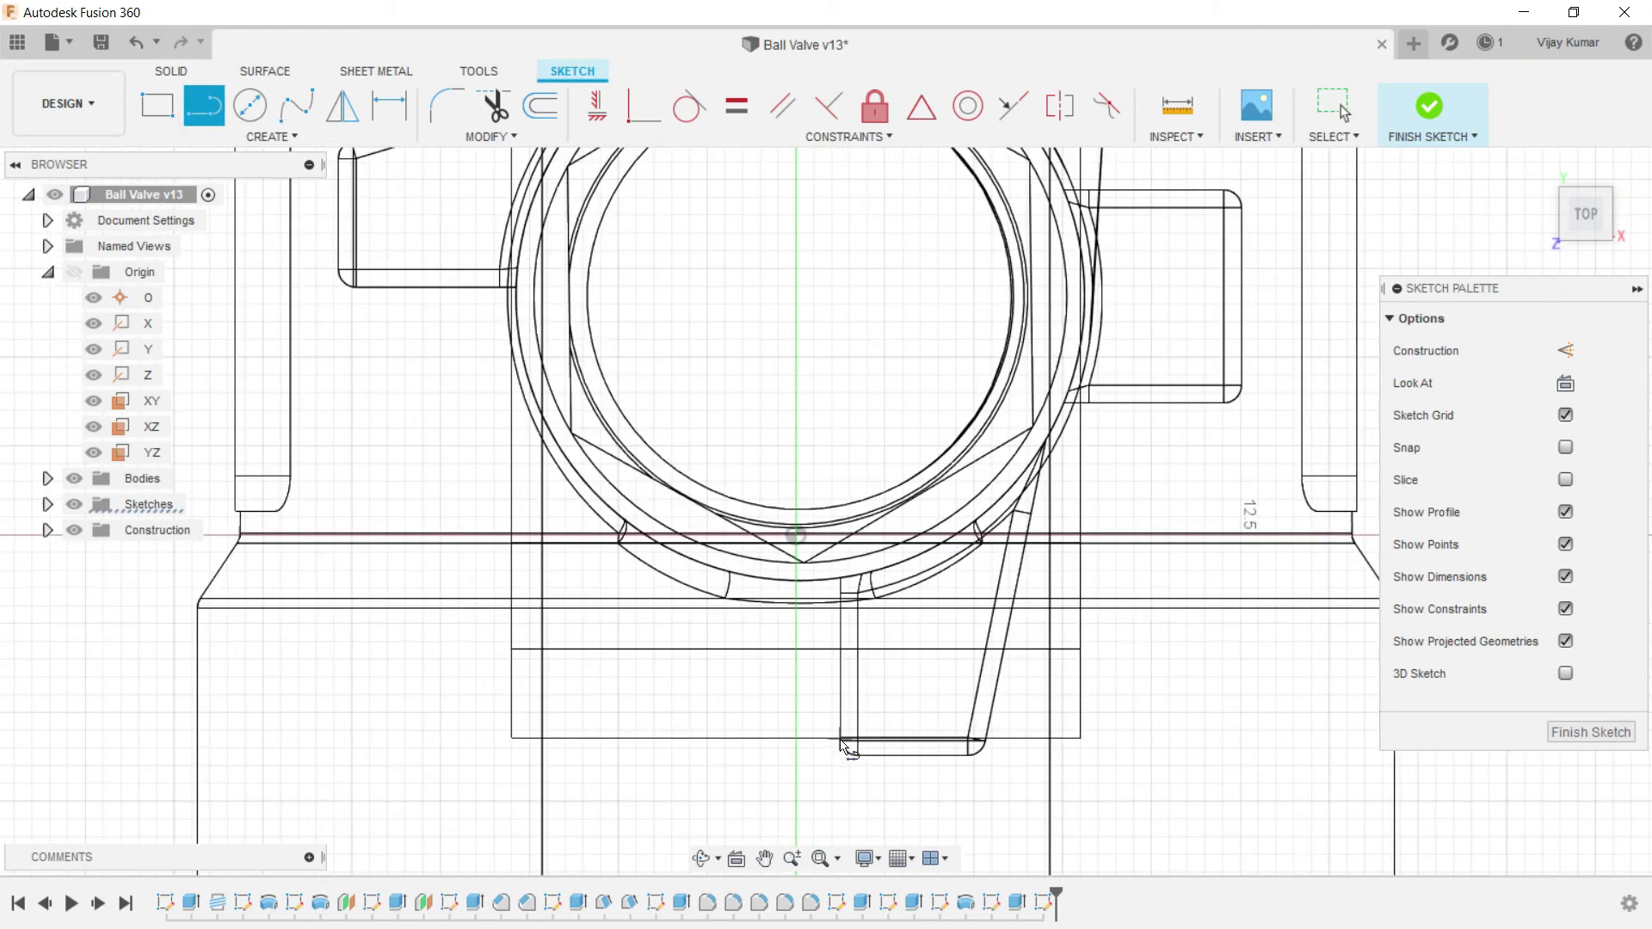
click(840, 755)
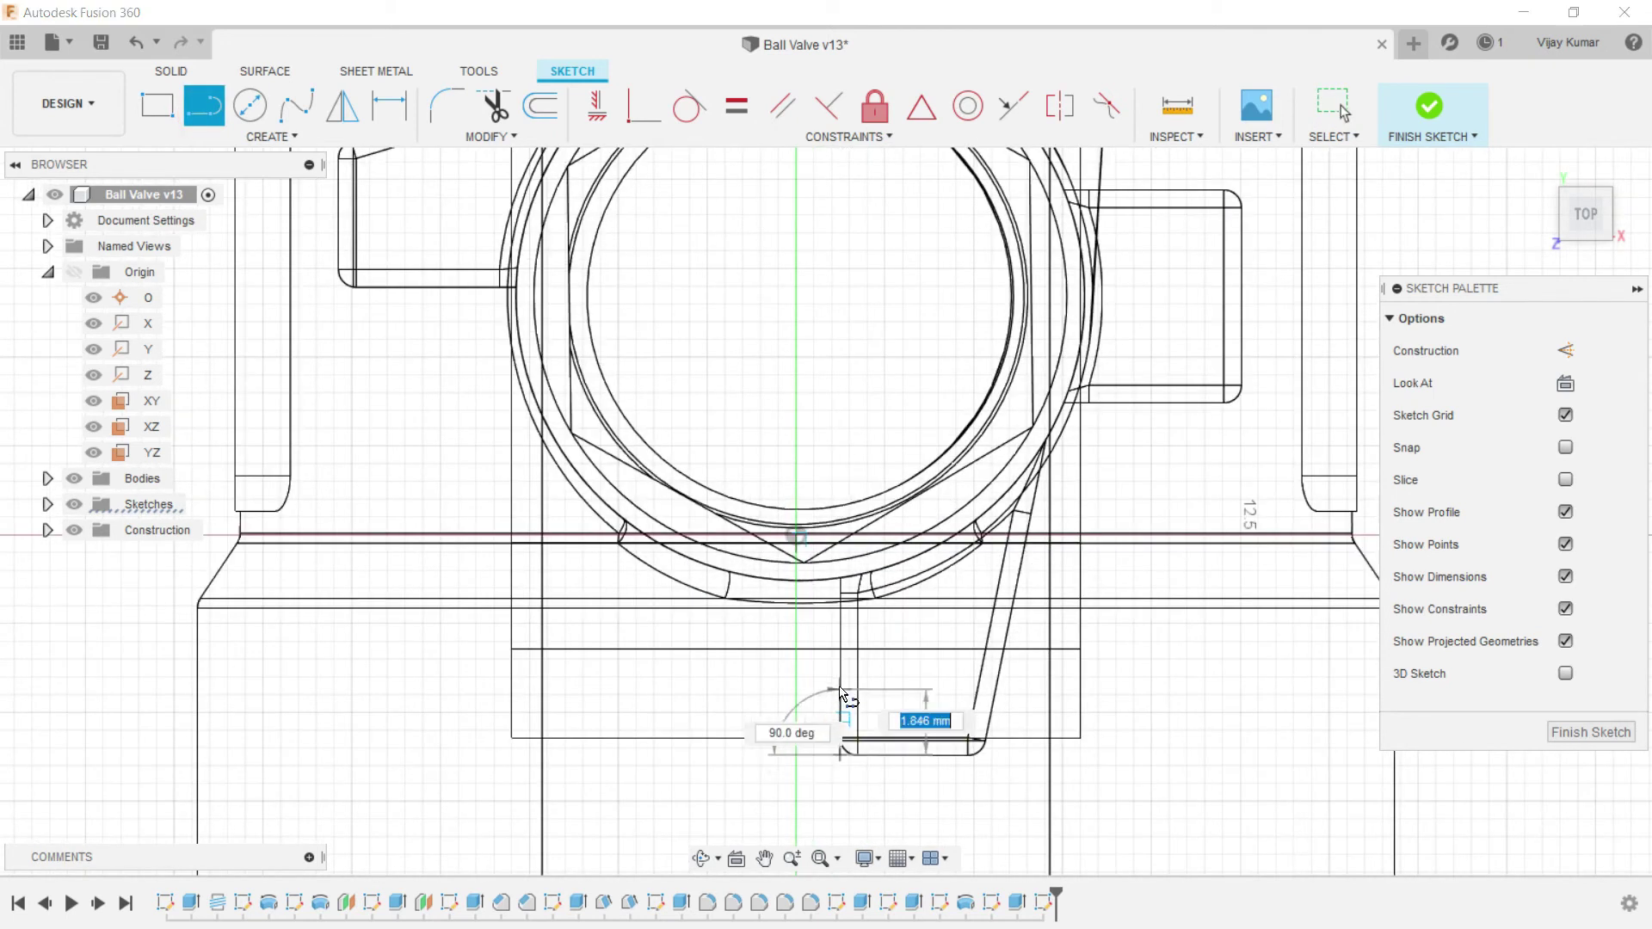
click(842, 578)
click(1094, 451)
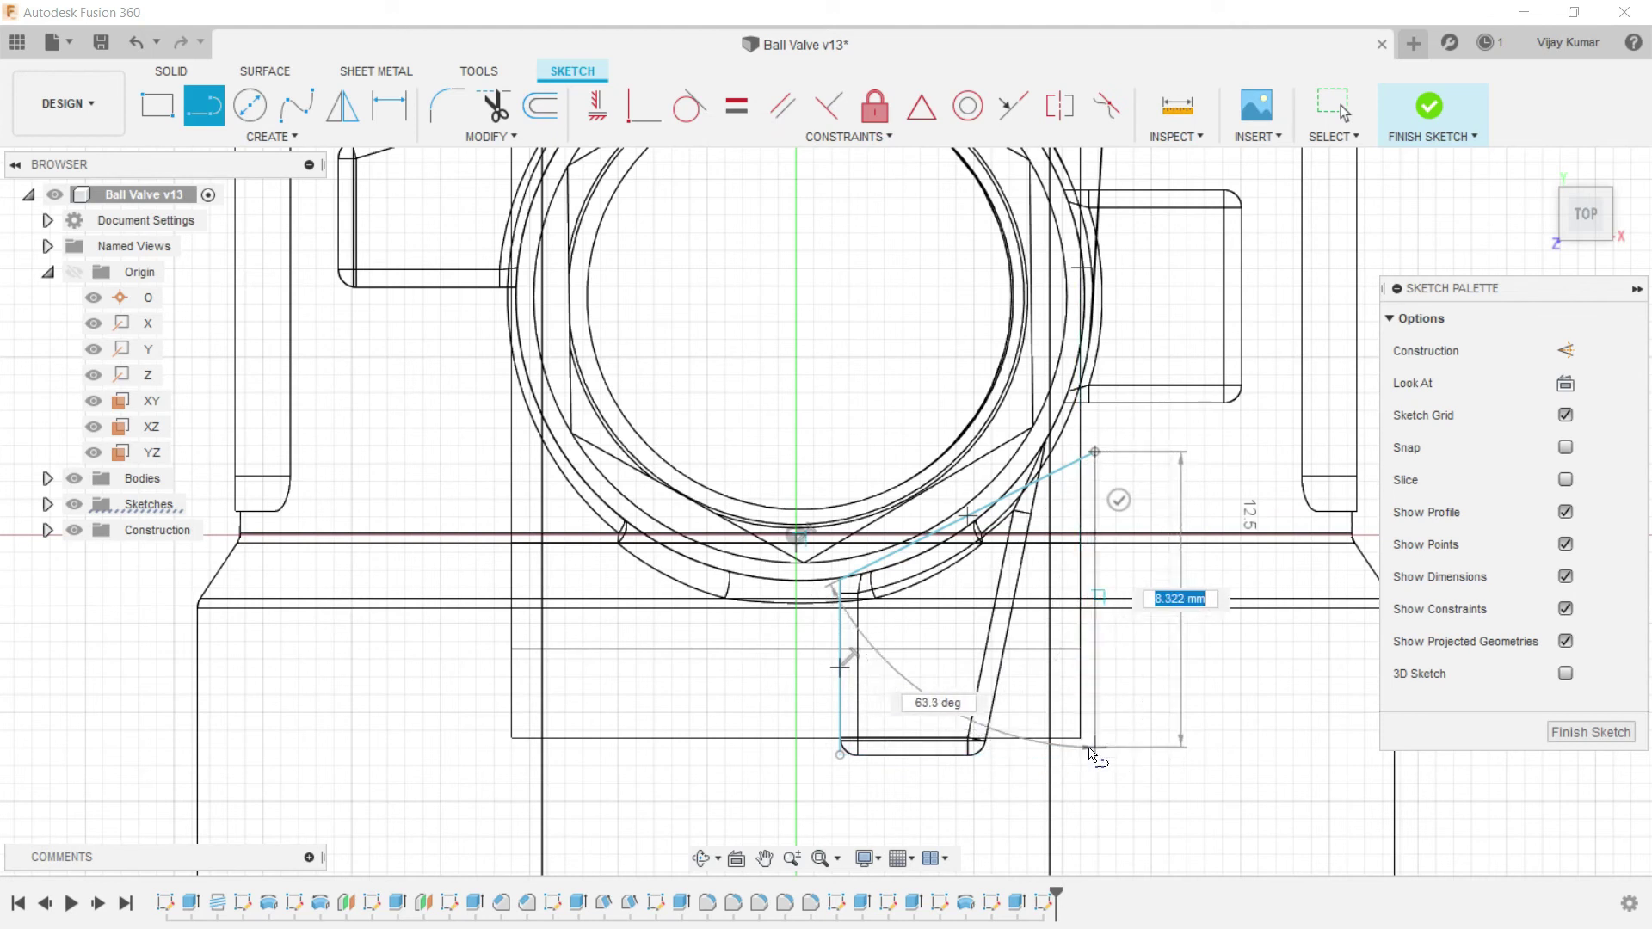
click(1093, 754)
click(840, 754)
right_click(1309, 643)
key(Escape)
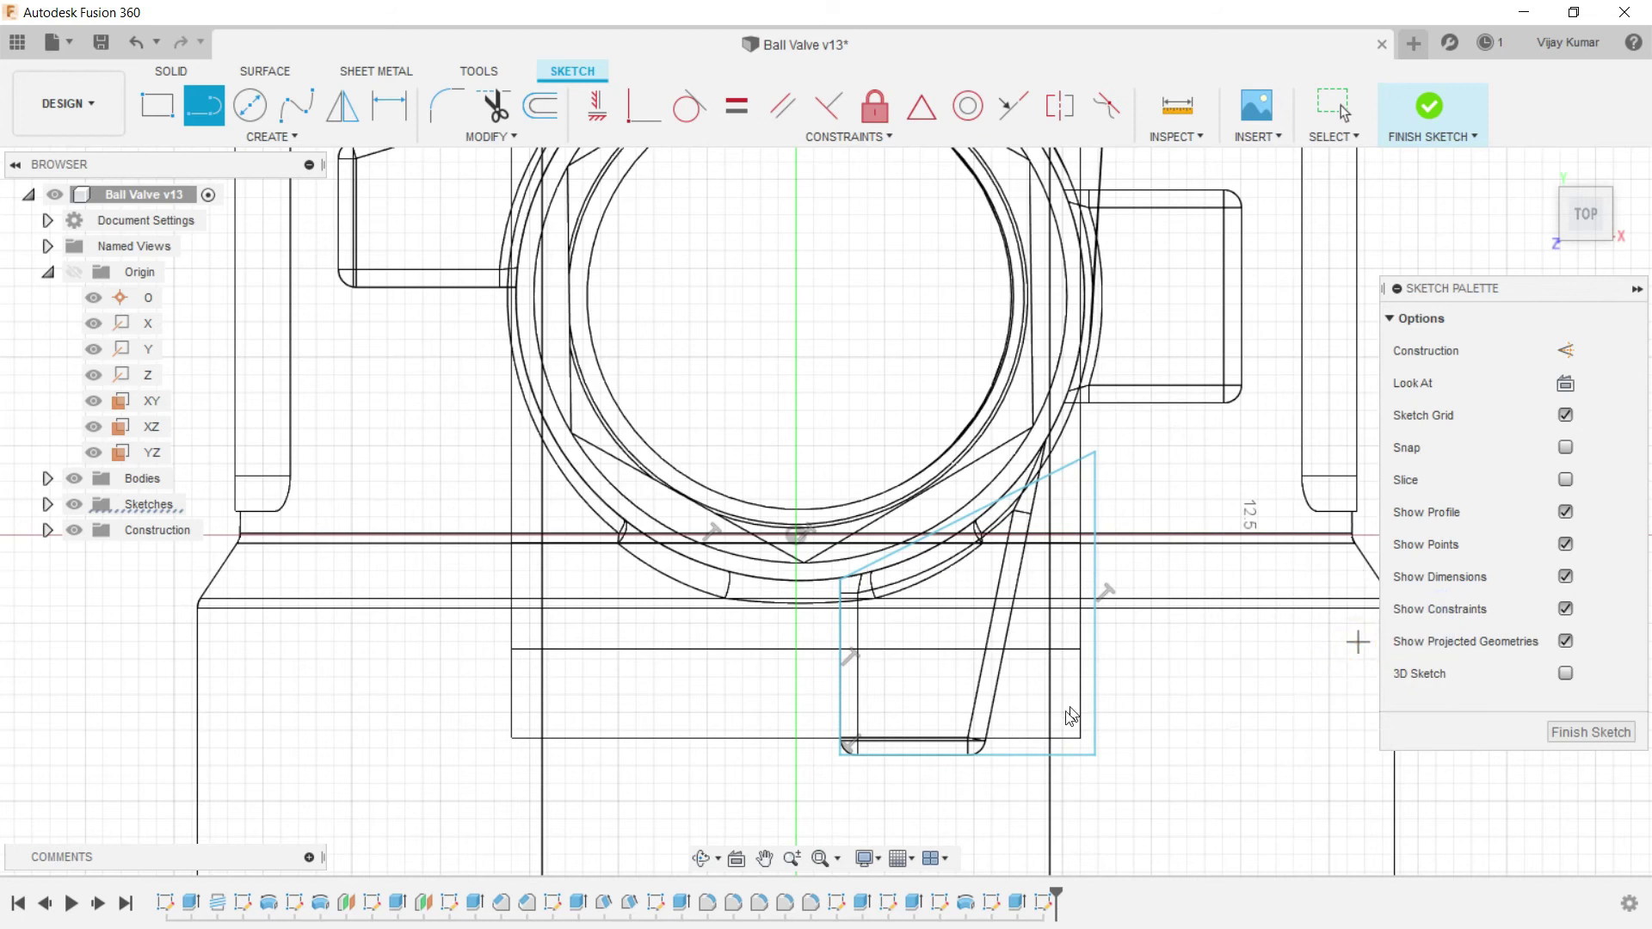
Step: Move the outline's lower line slightly outward so it lies beyond the end of the stop tab
drag(1038, 764, 1038, 776)
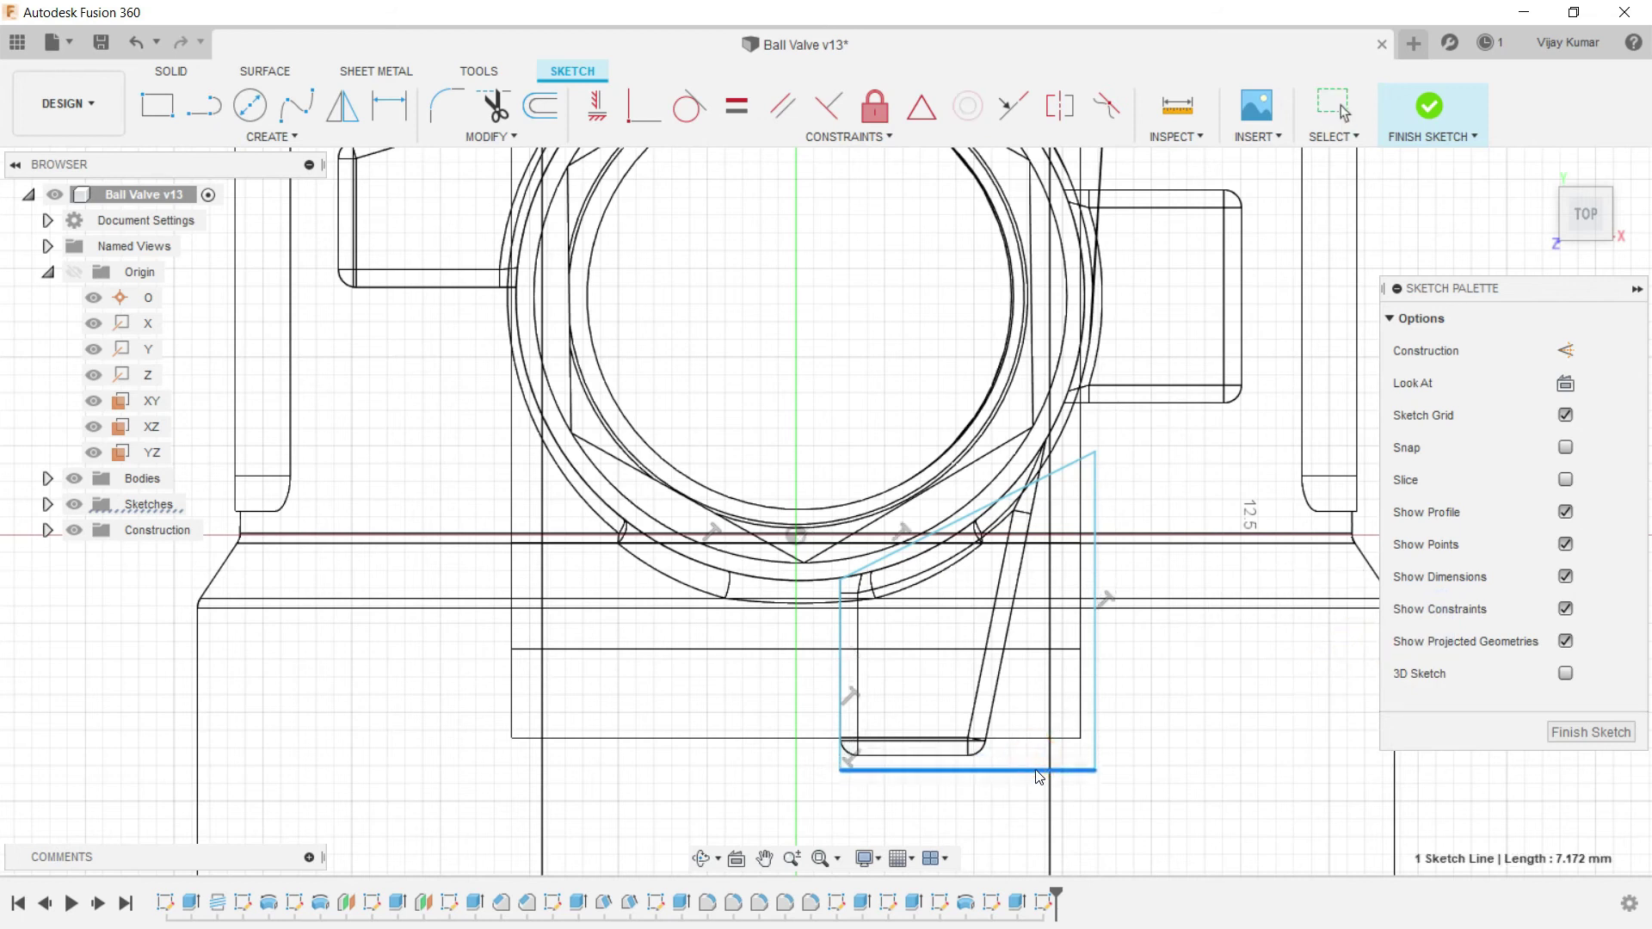
click(1187, 719)
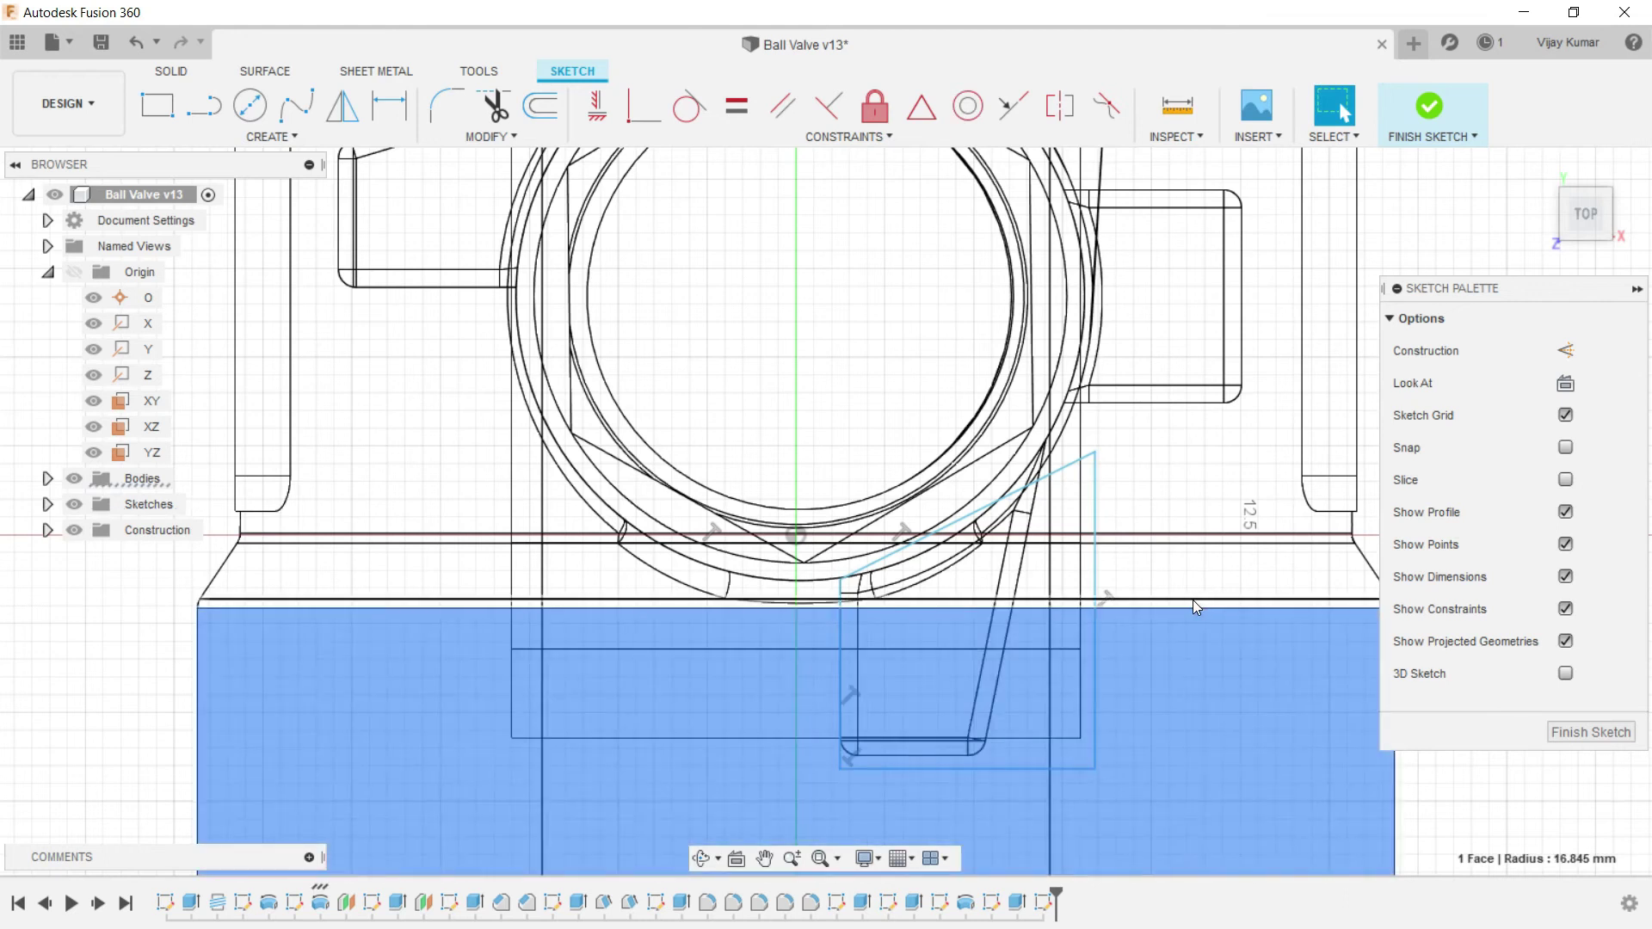
click(1192, 601)
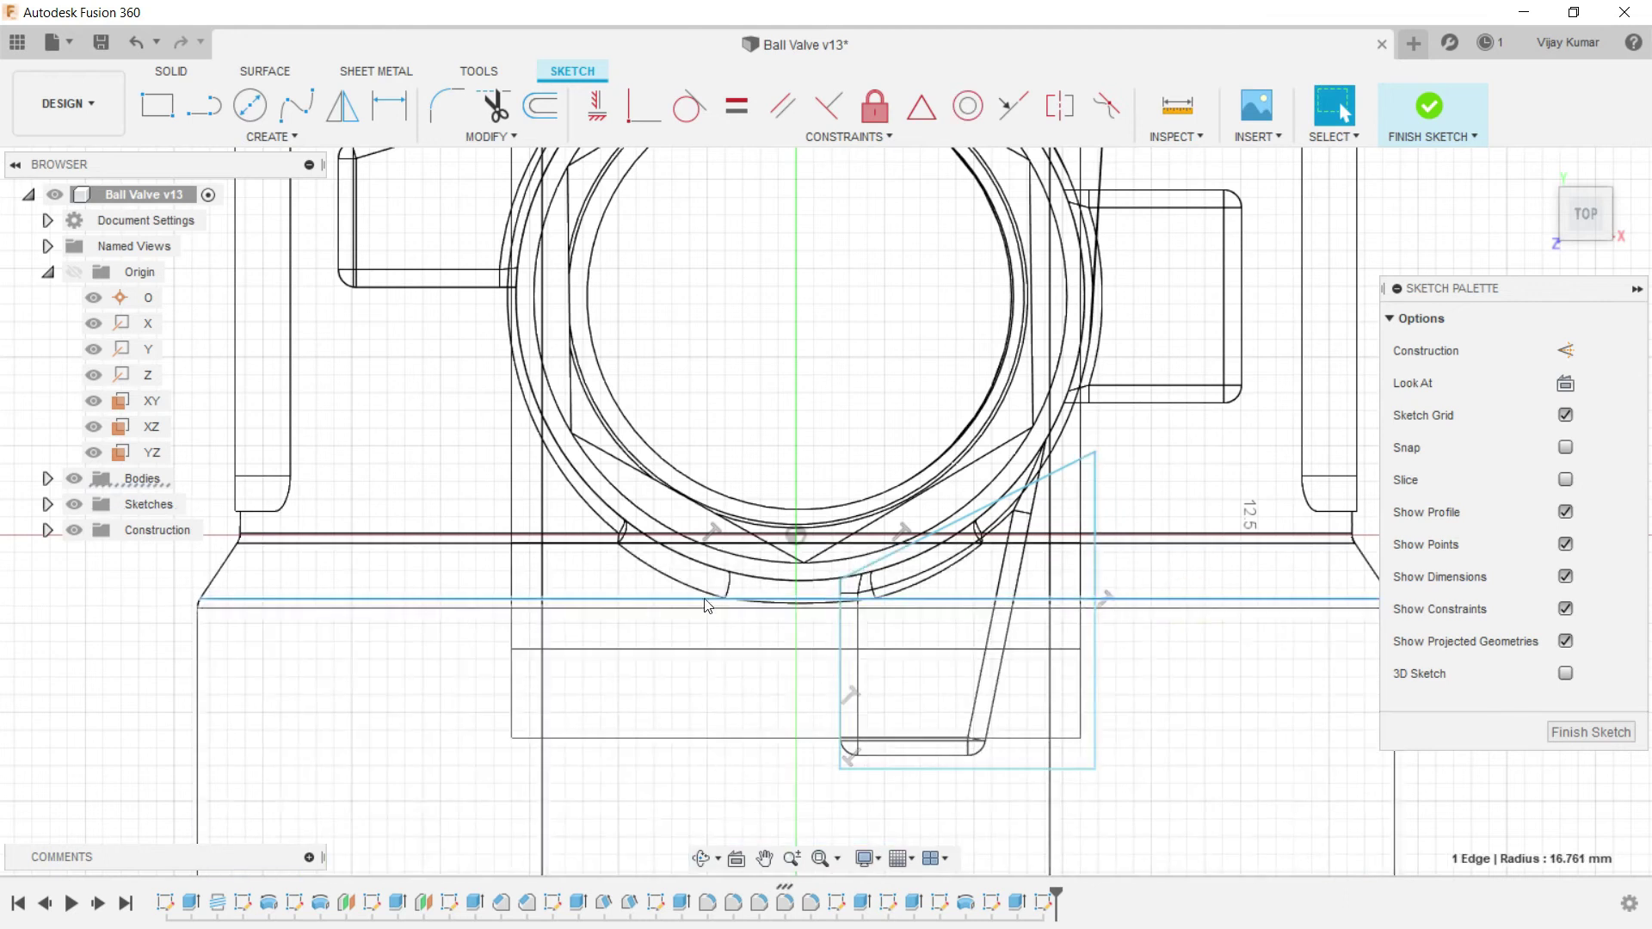
Step: Set the visual style back to Shaded with Visible Edges Only
click(862, 859)
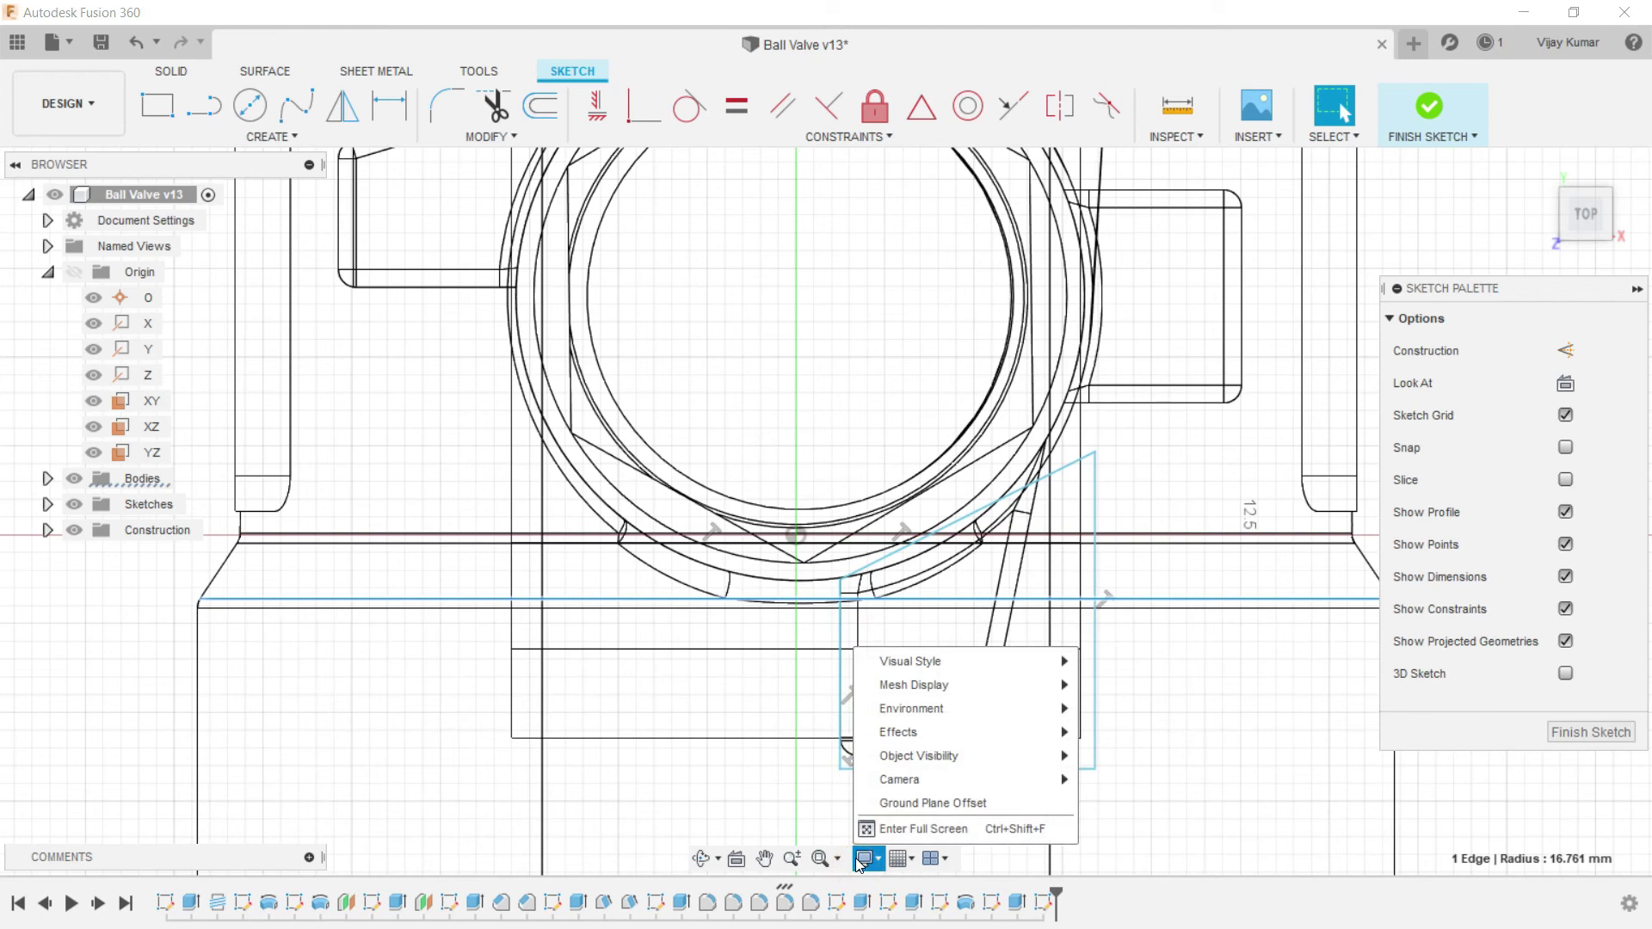
mouse_move(934, 710)
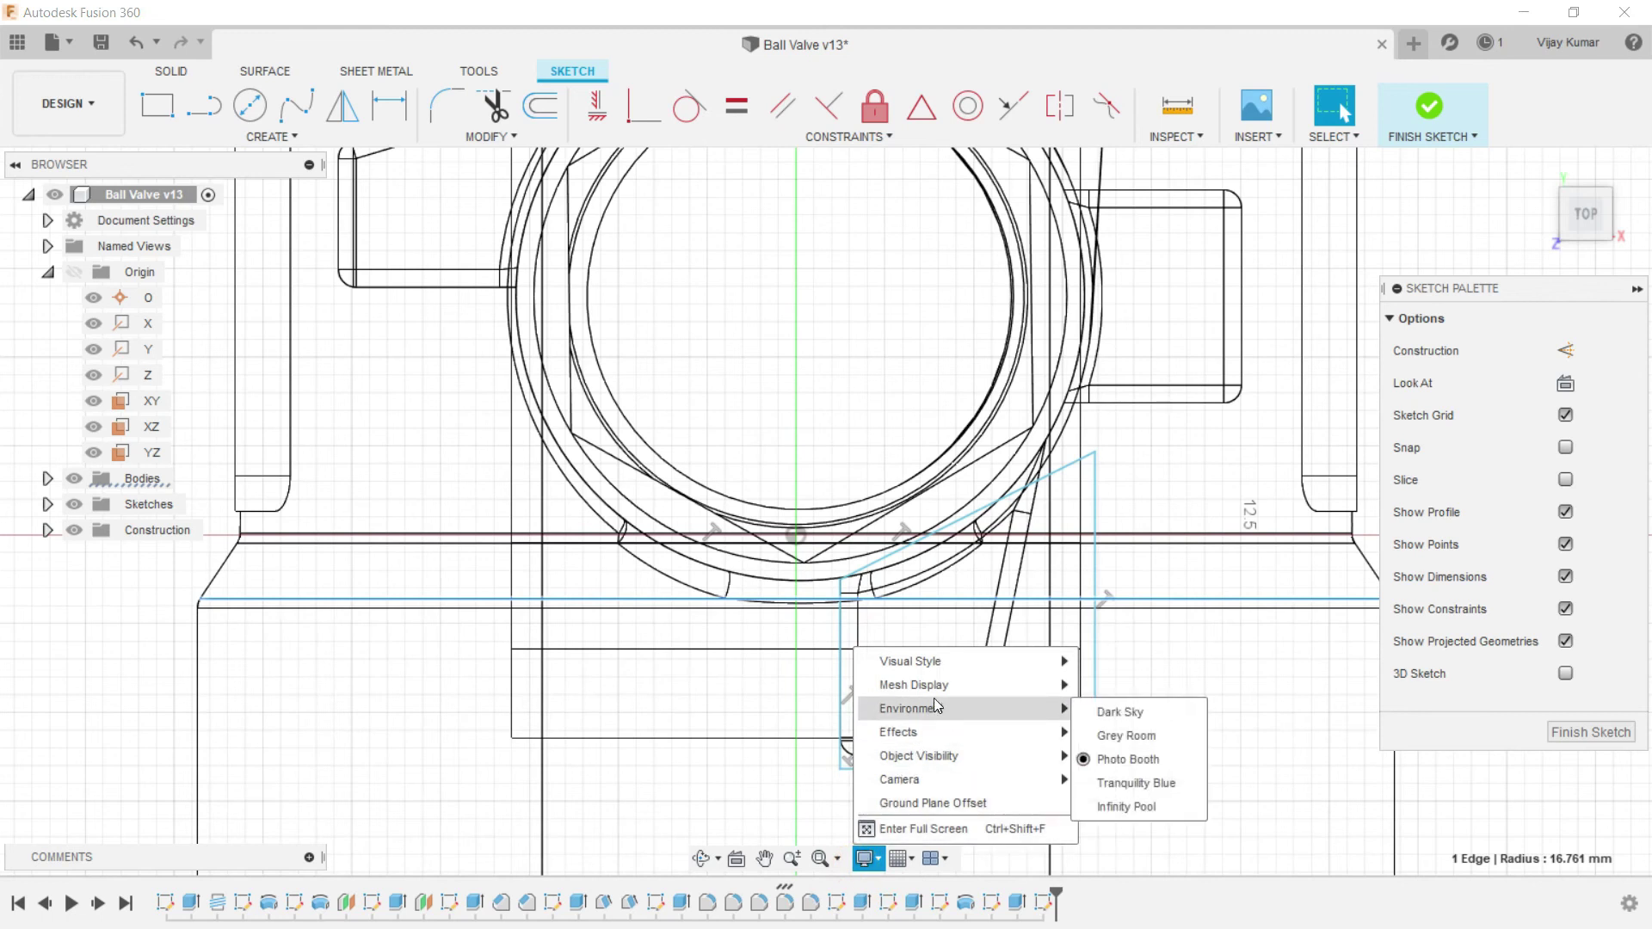
mouse_move(980, 664)
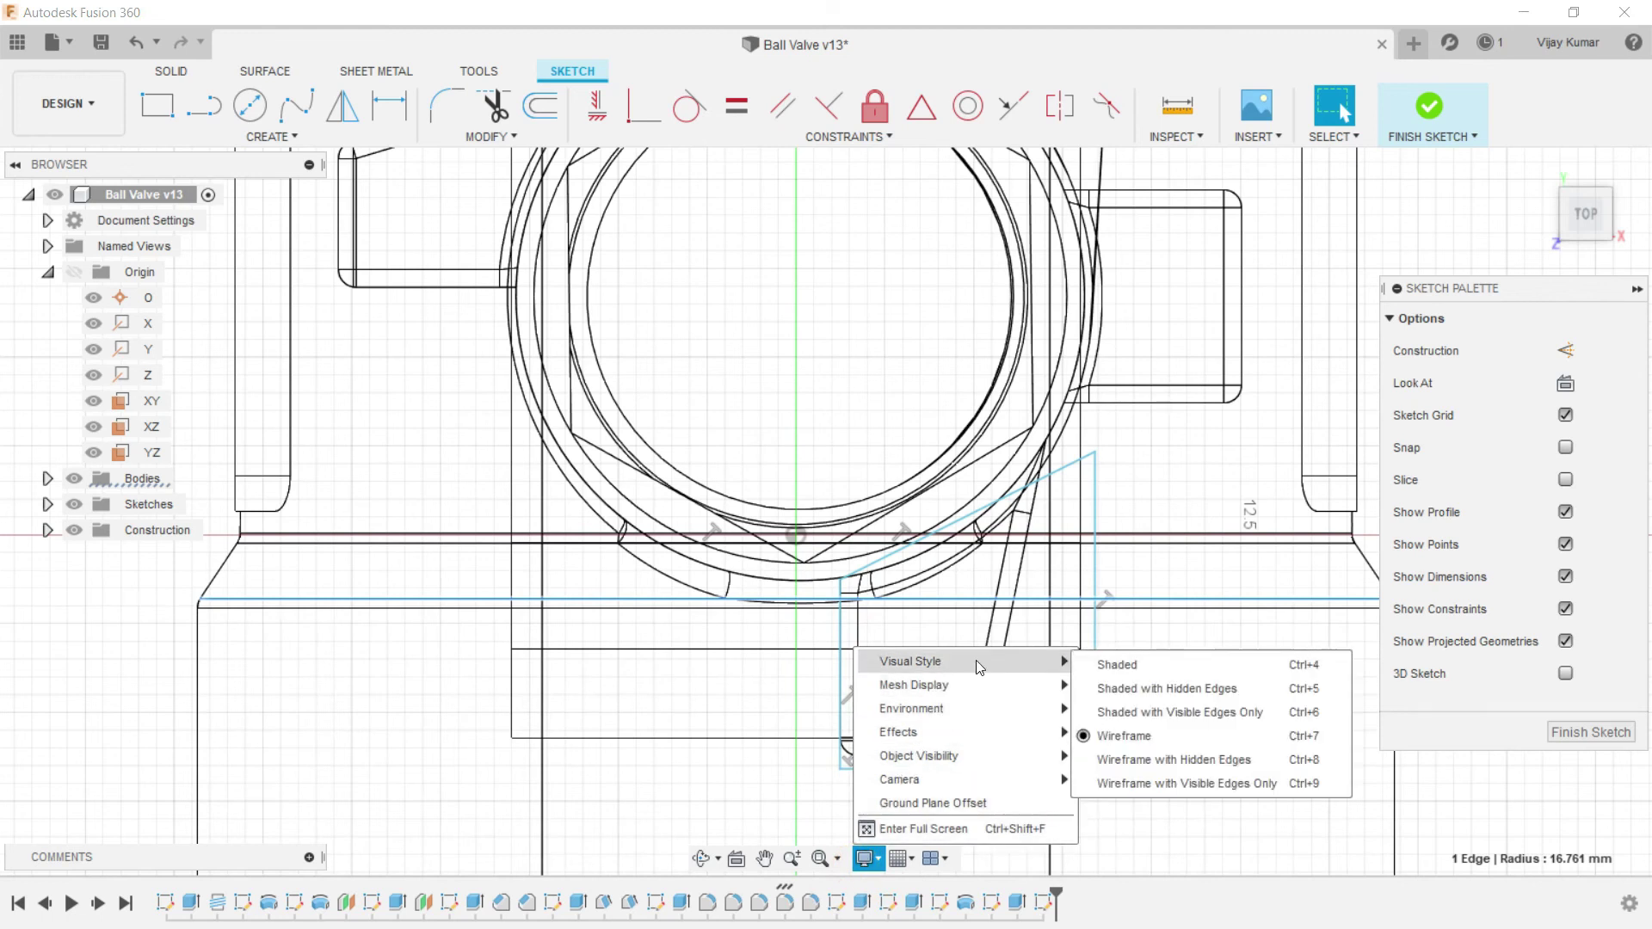
click(1107, 710)
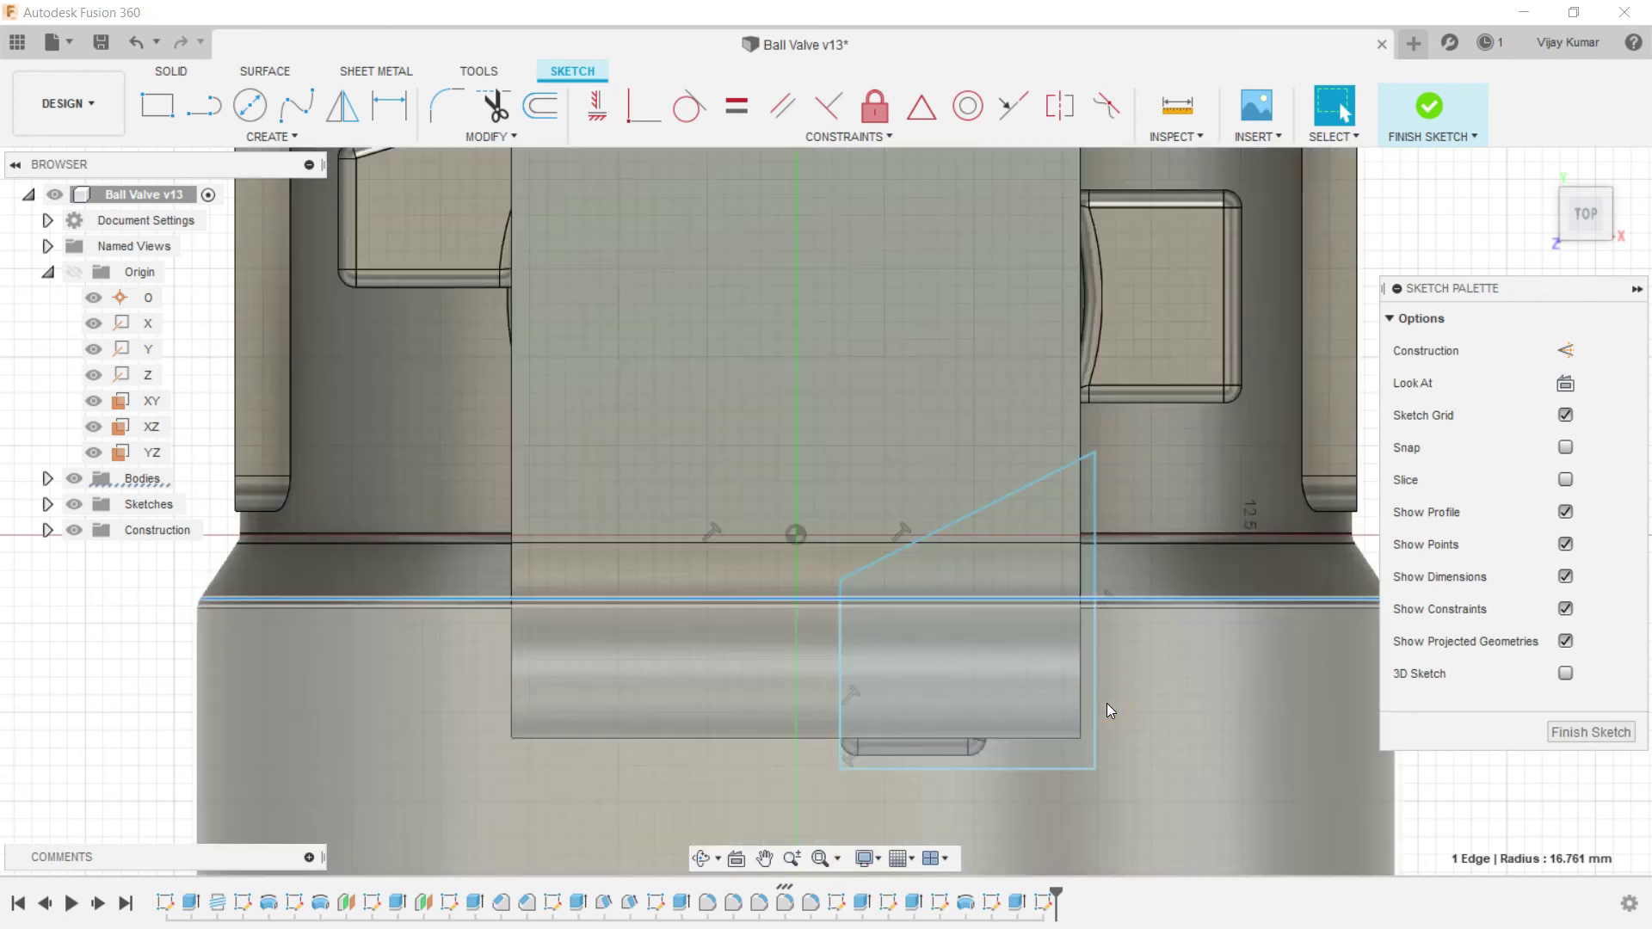
Step: Draw a vertical line about 7.3 mm long from the origin past the handle's bent end and make it a construction line
click(198, 107)
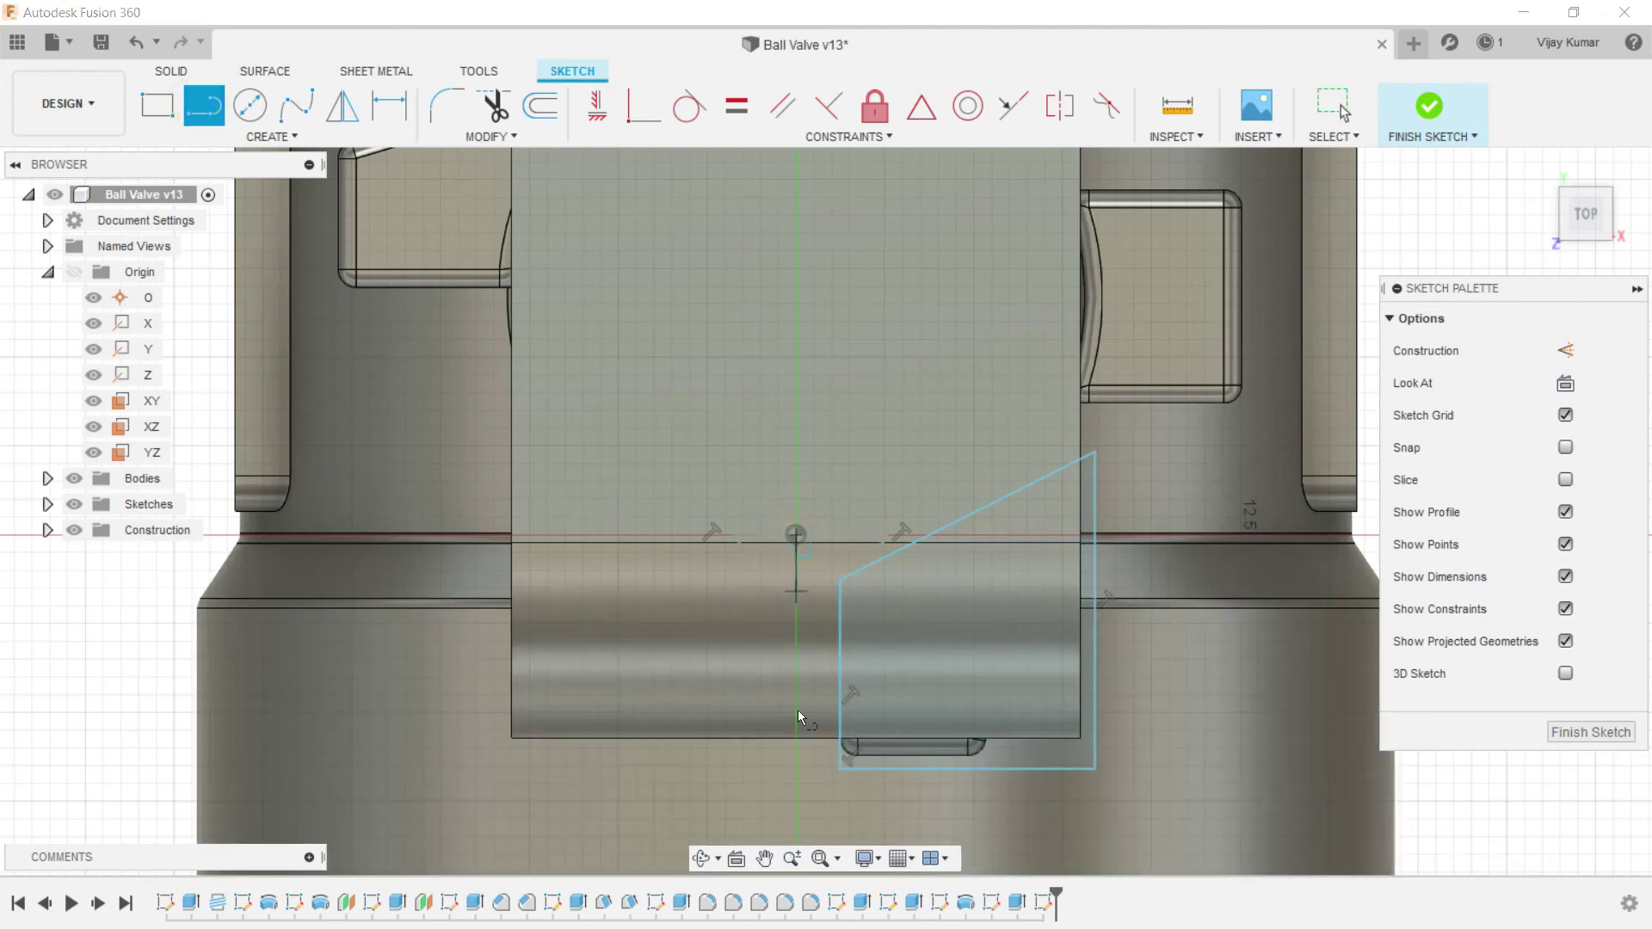
click(795, 791)
right_click(1158, 773)
click(1220, 770)
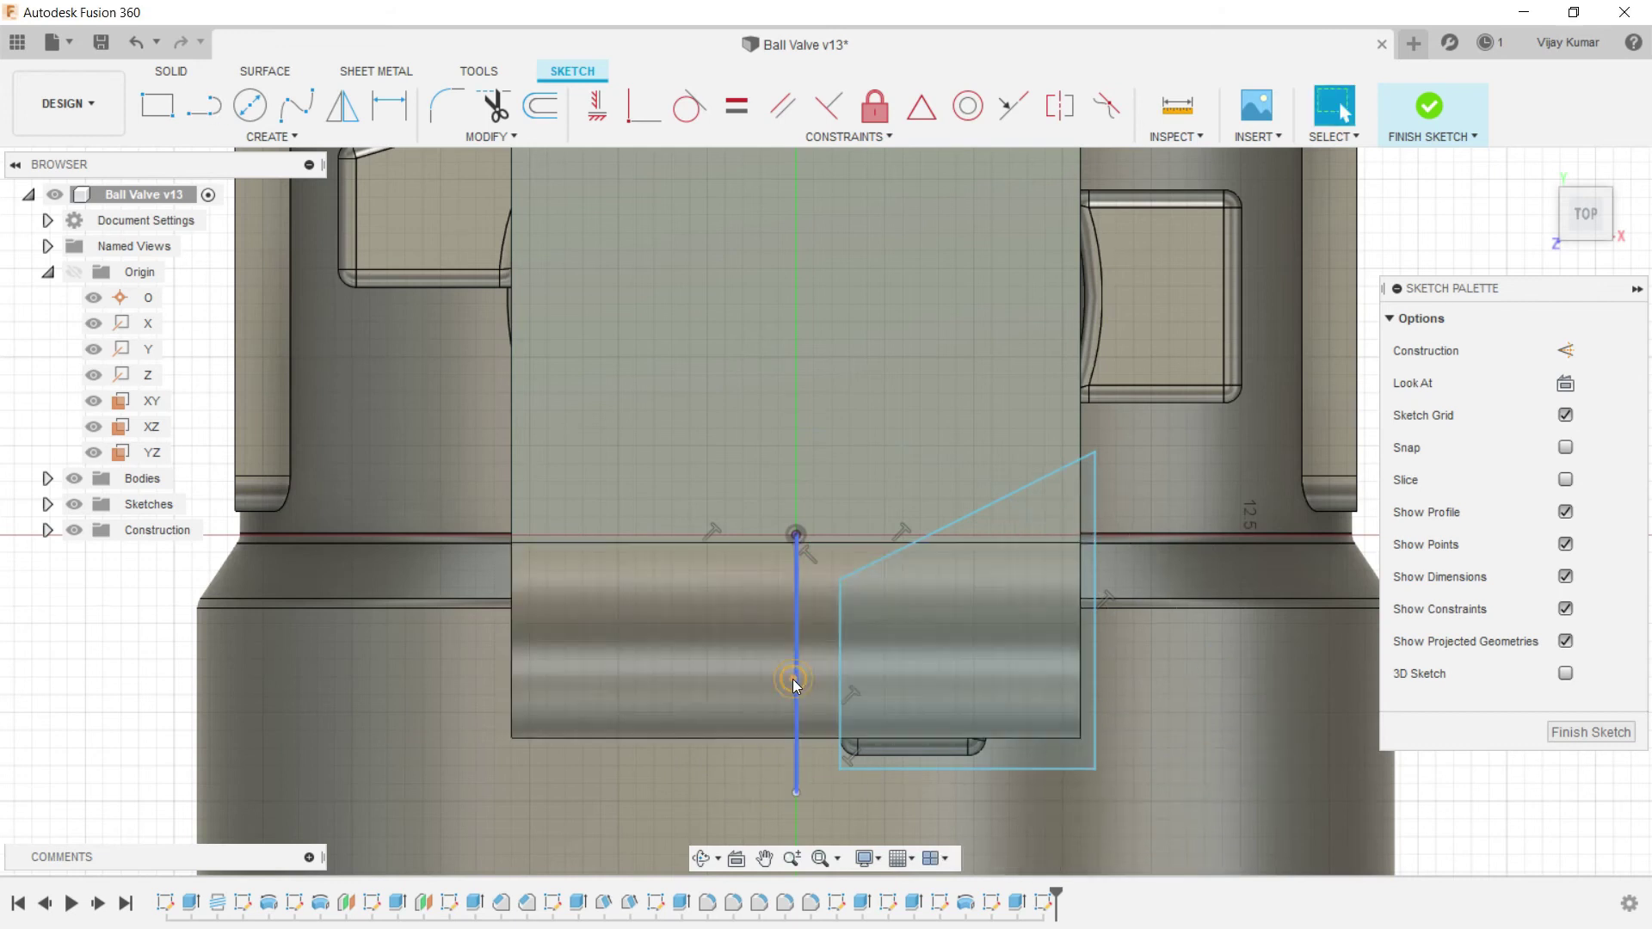
click(794, 679)
click(1564, 350)
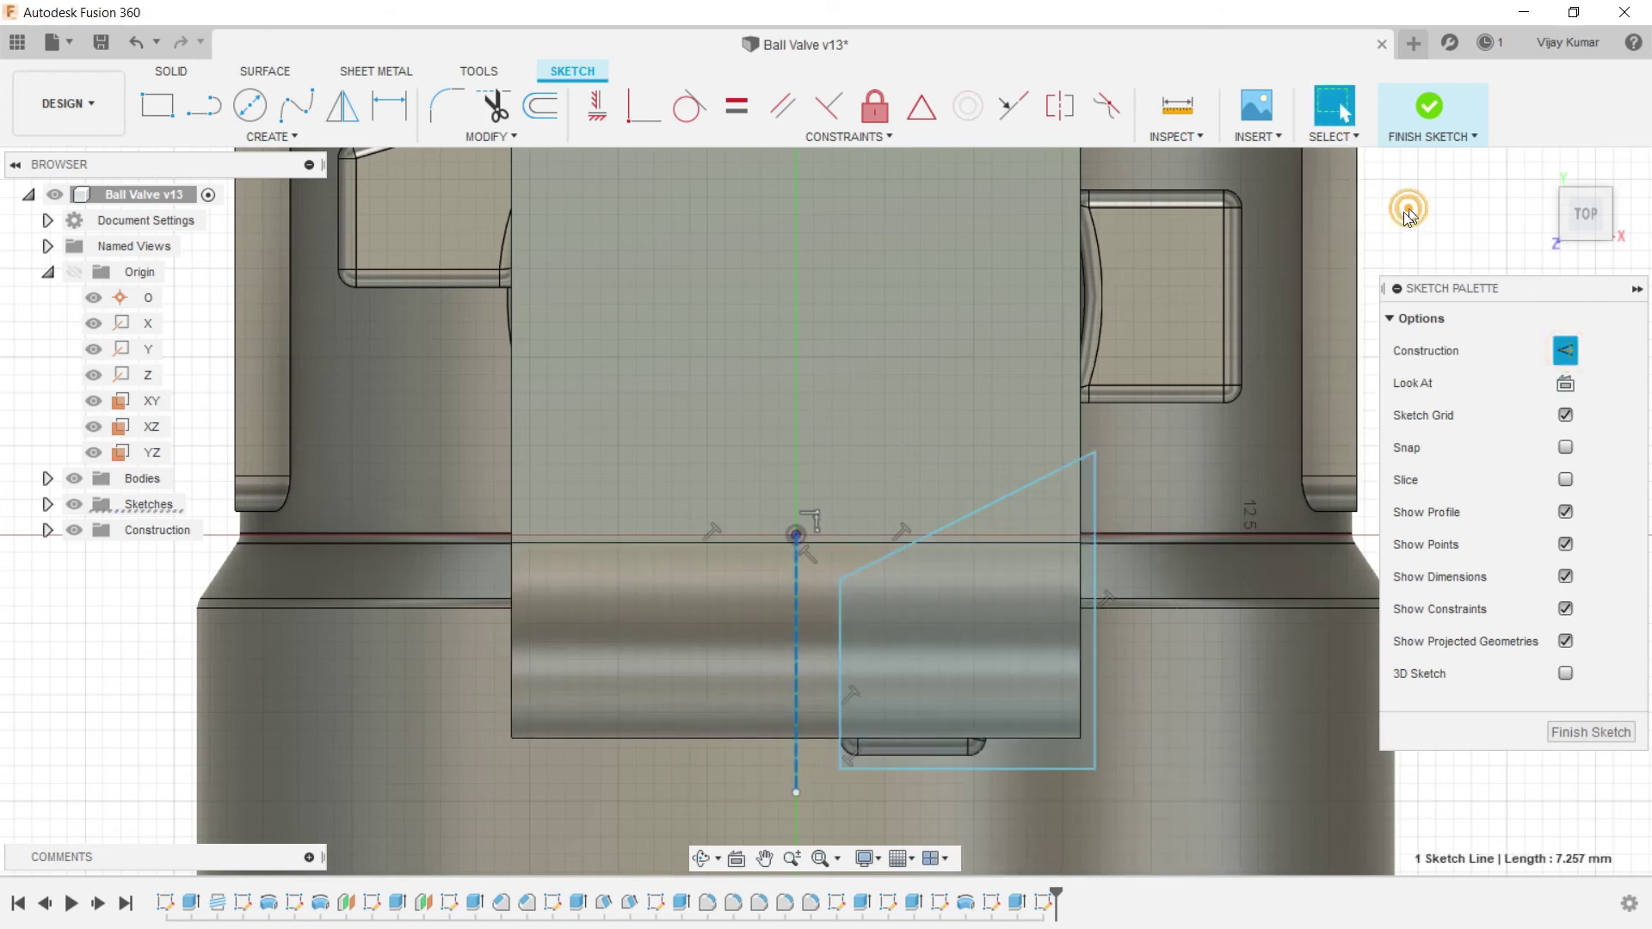
key(Escape)
Step: Fillet the outline's corner between the slanted line and the inner vertical line with a 4 mm radius
click(453, 103)
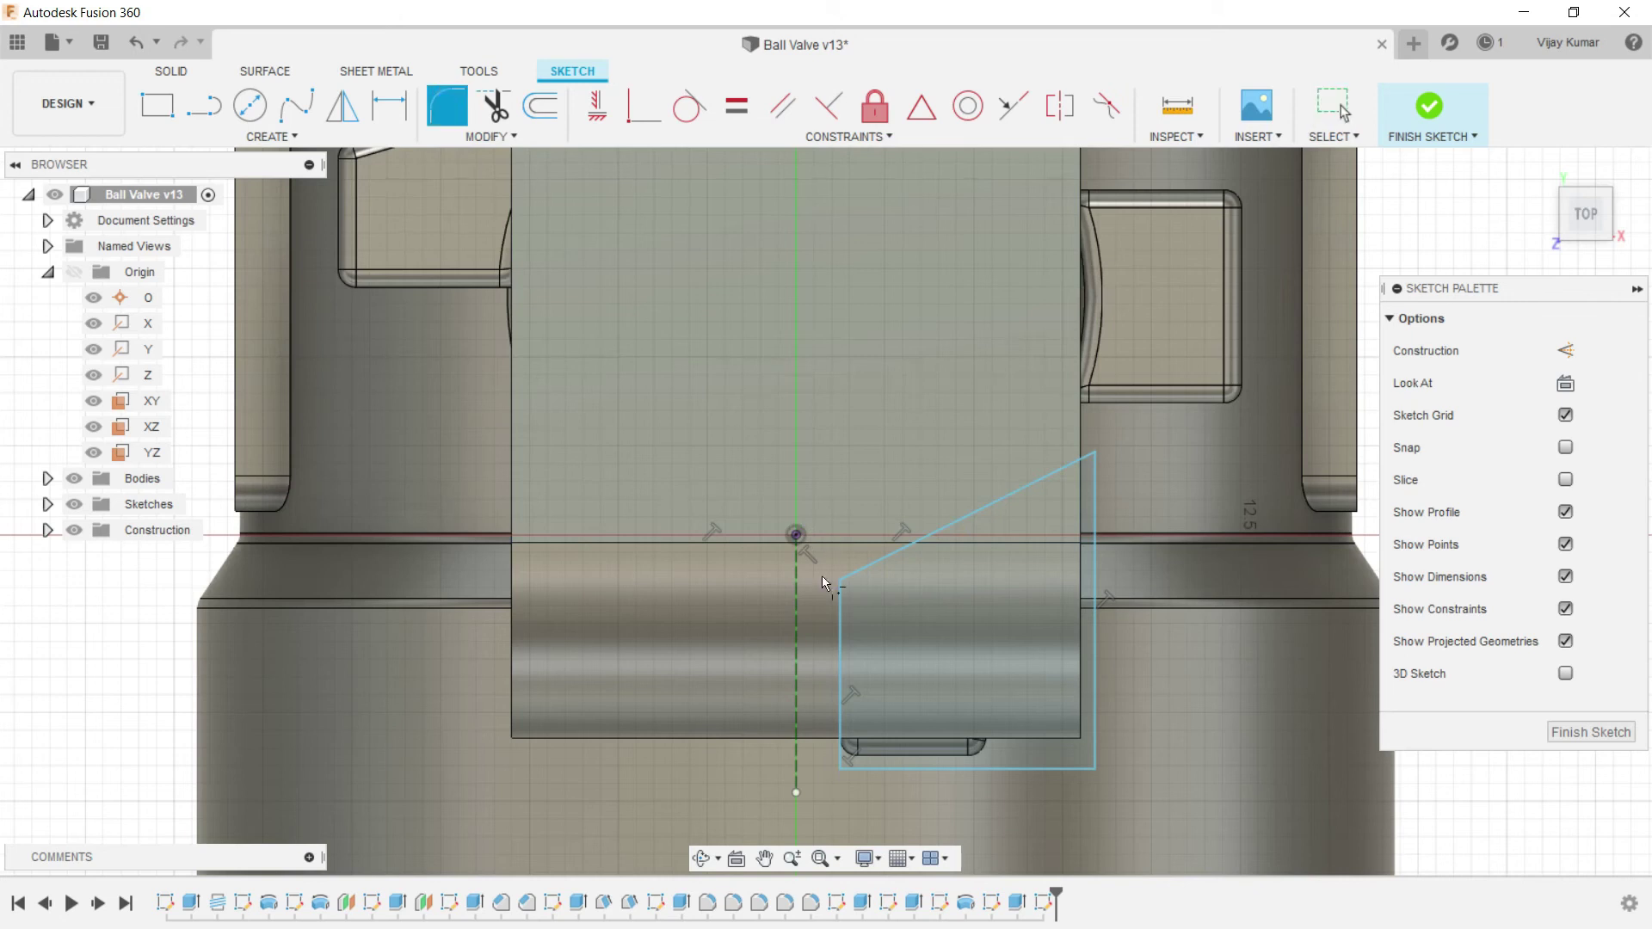
click(839, 604)
click(861, 572)
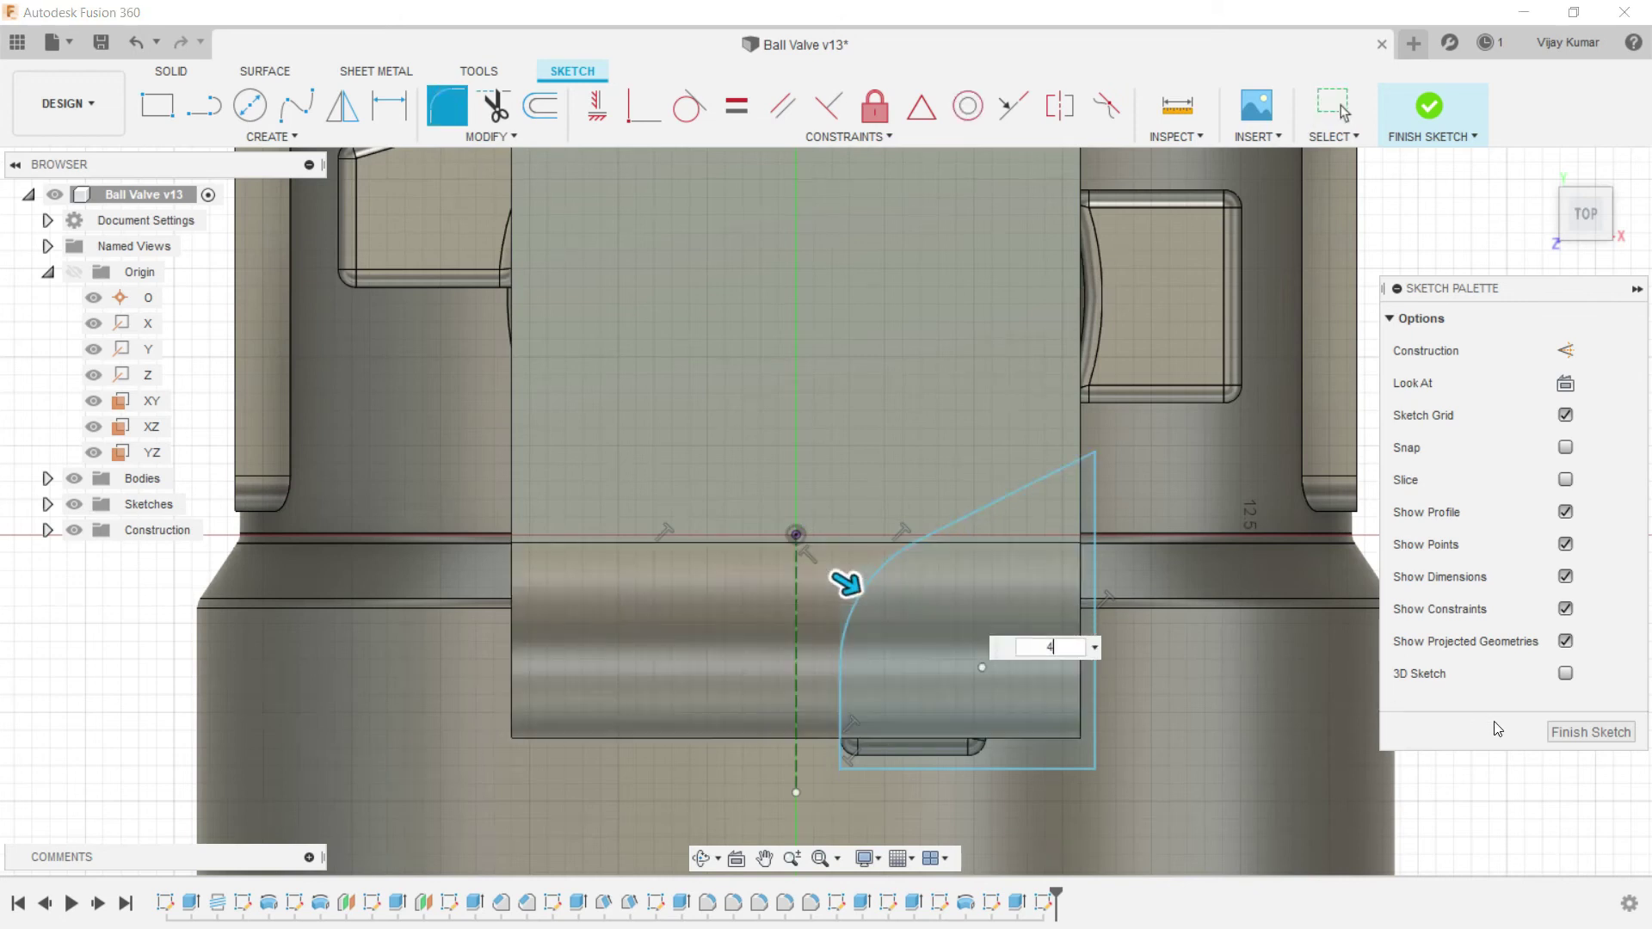
key(Return)
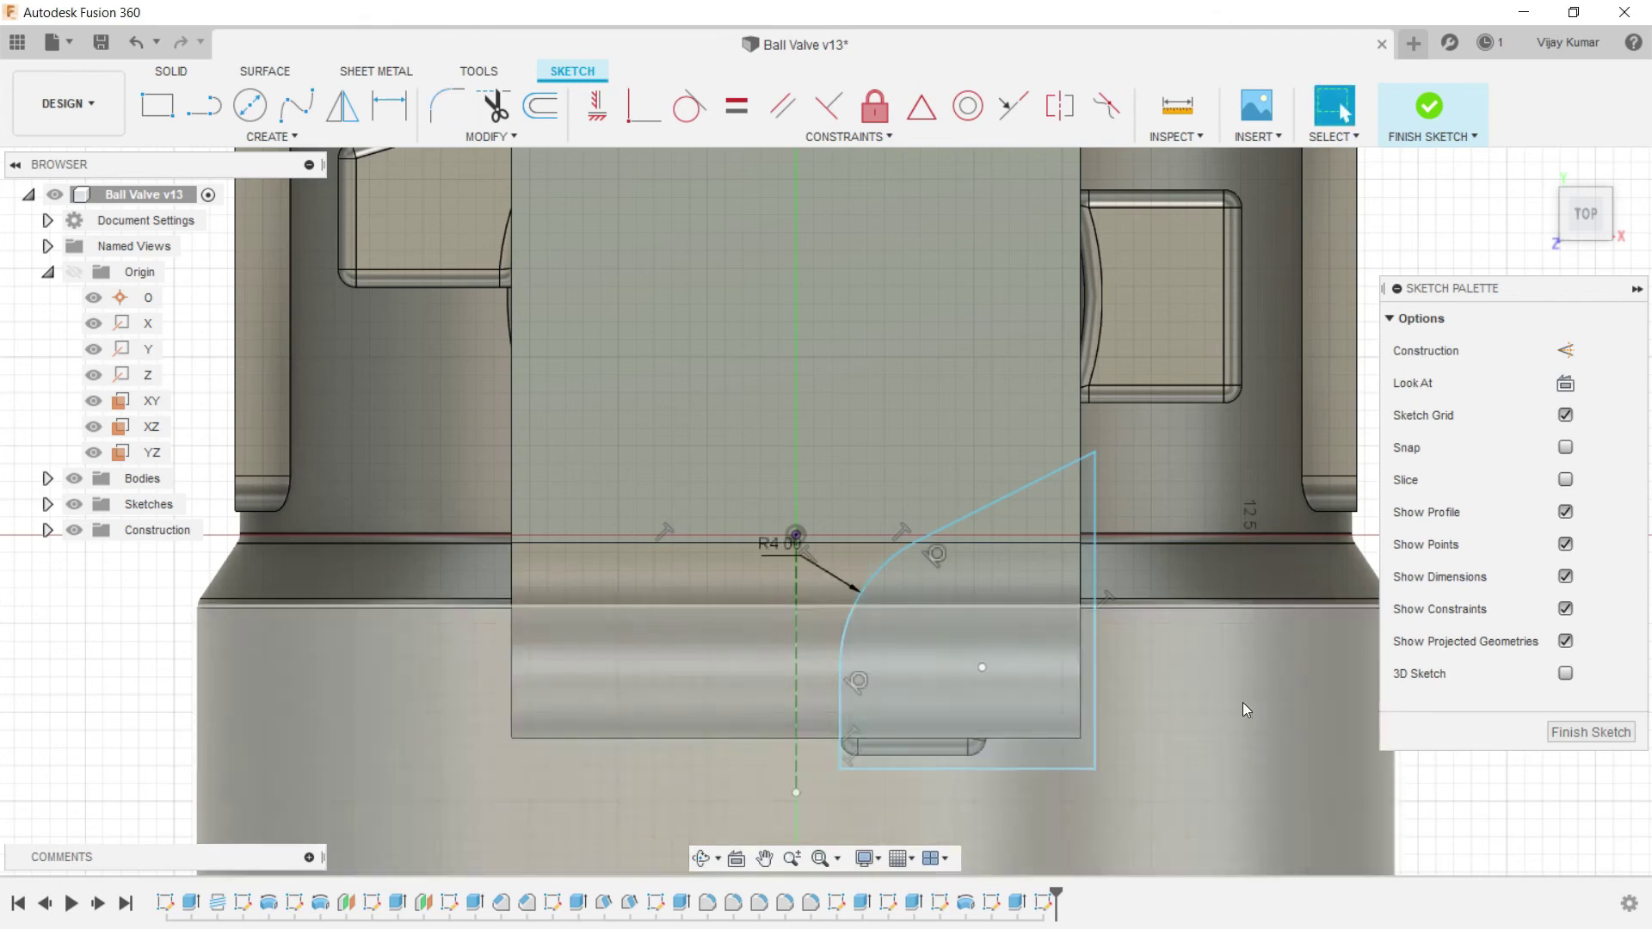
Step: Mirror the whole filleted outline about the vertical construction line to the other side of the handle
click(342, 105)
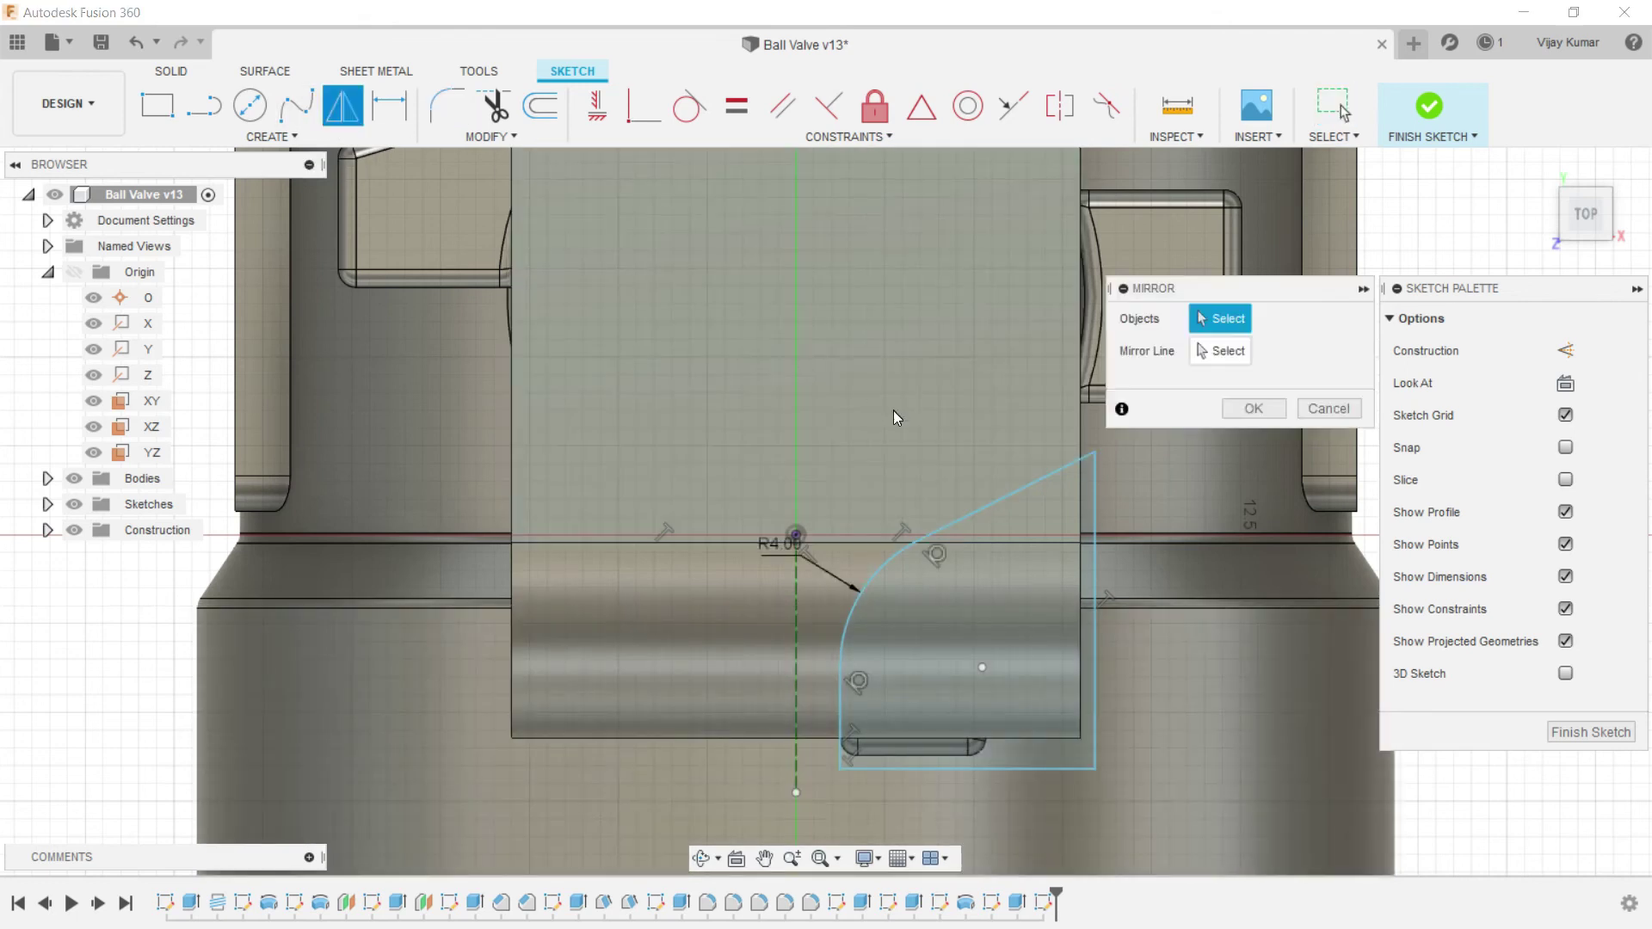
mouse_move(818, 439)
mouse_down()
mouse_move(900, 628)
mouse_move(1168, 793)
mouse_up()
click(1238, 359)
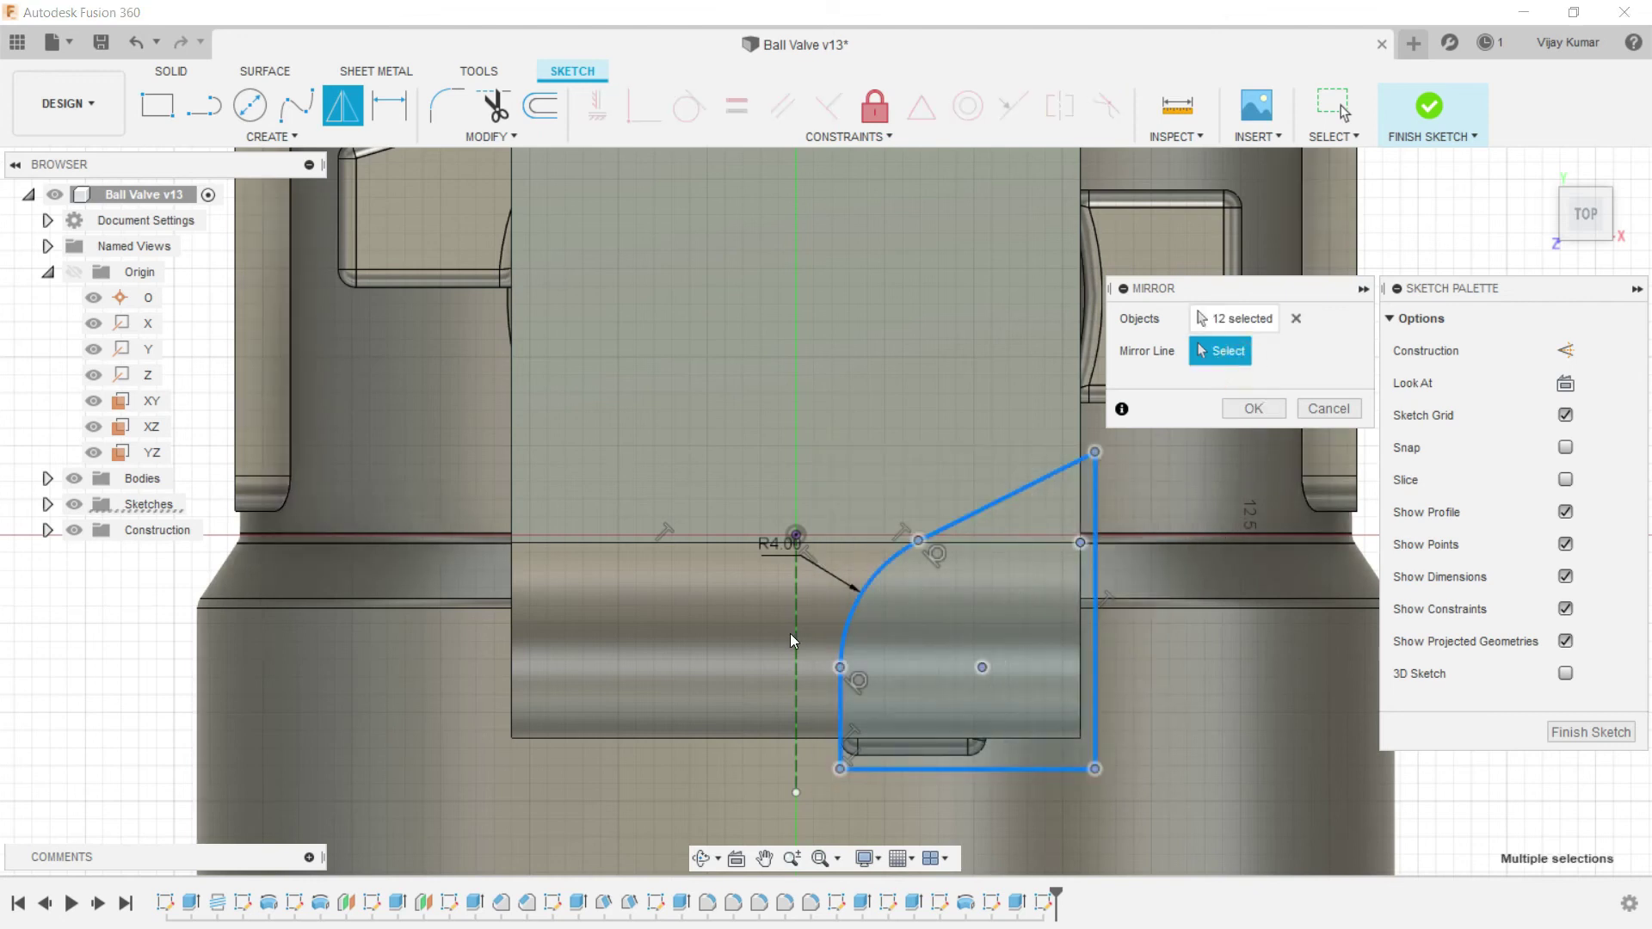
click(794, 637)
click(1253, 409)
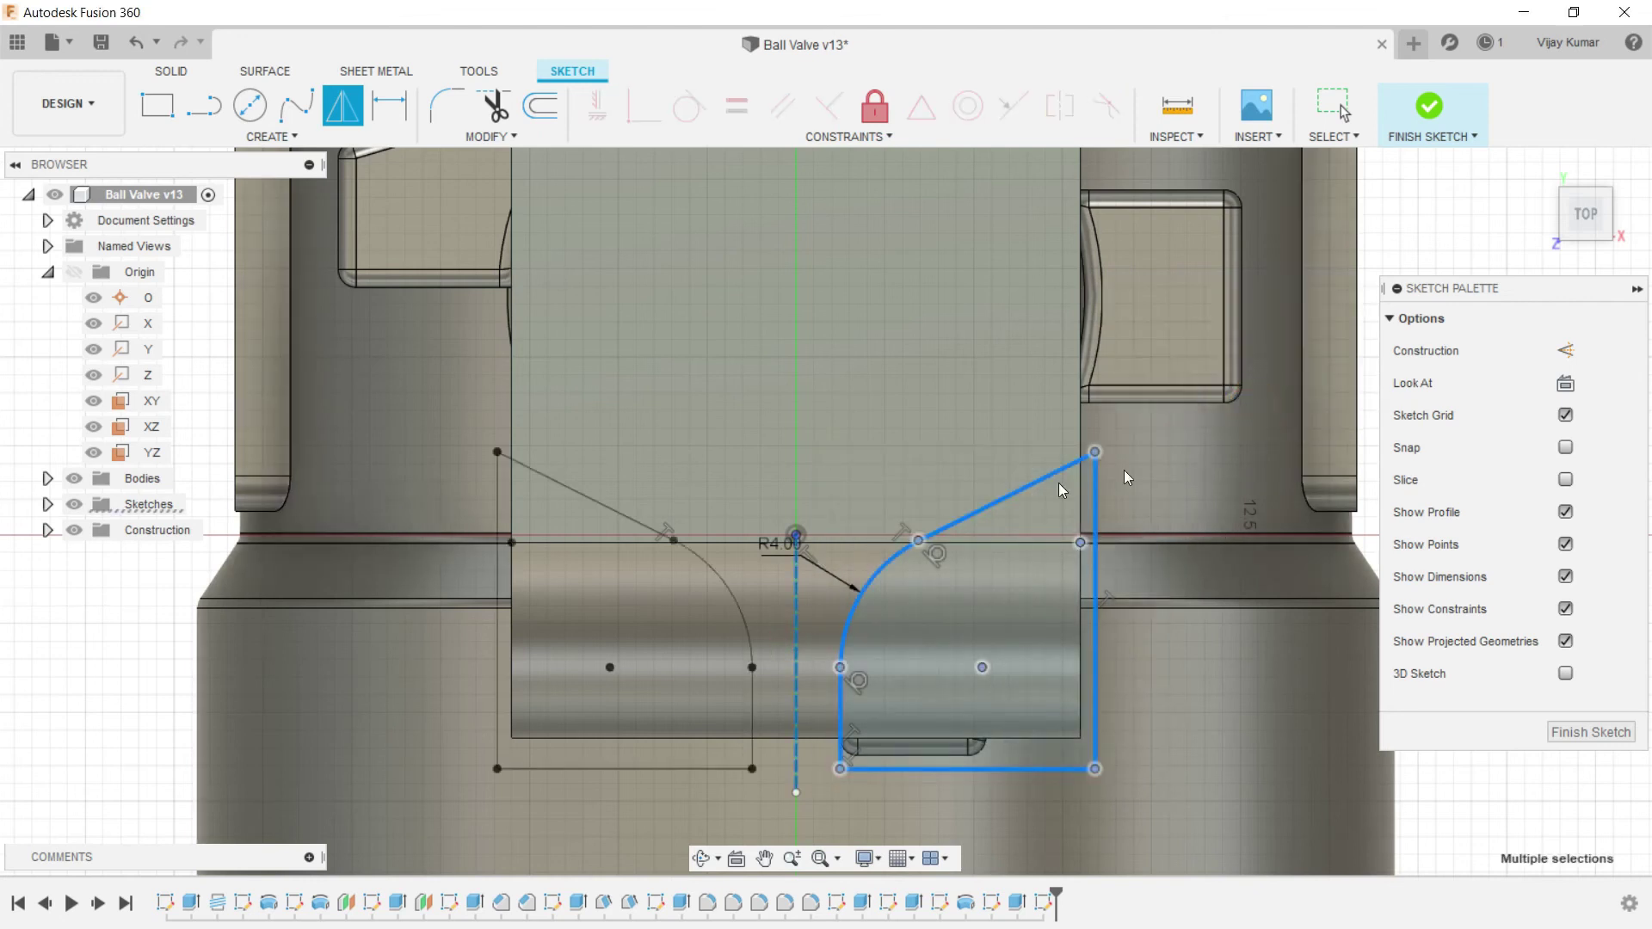
Step: Move the mirrored outline's outer upper corner point slightly farther outside the handle's edge
scroll(1024, 499, down, 2)
click(704, 858)
mouse_move(777, 685)
mouse_down()
mouse_move(901, 563)
mouse_move(933, 567)
mouse_move(830, 641)
mouse_up()
key(Escape)
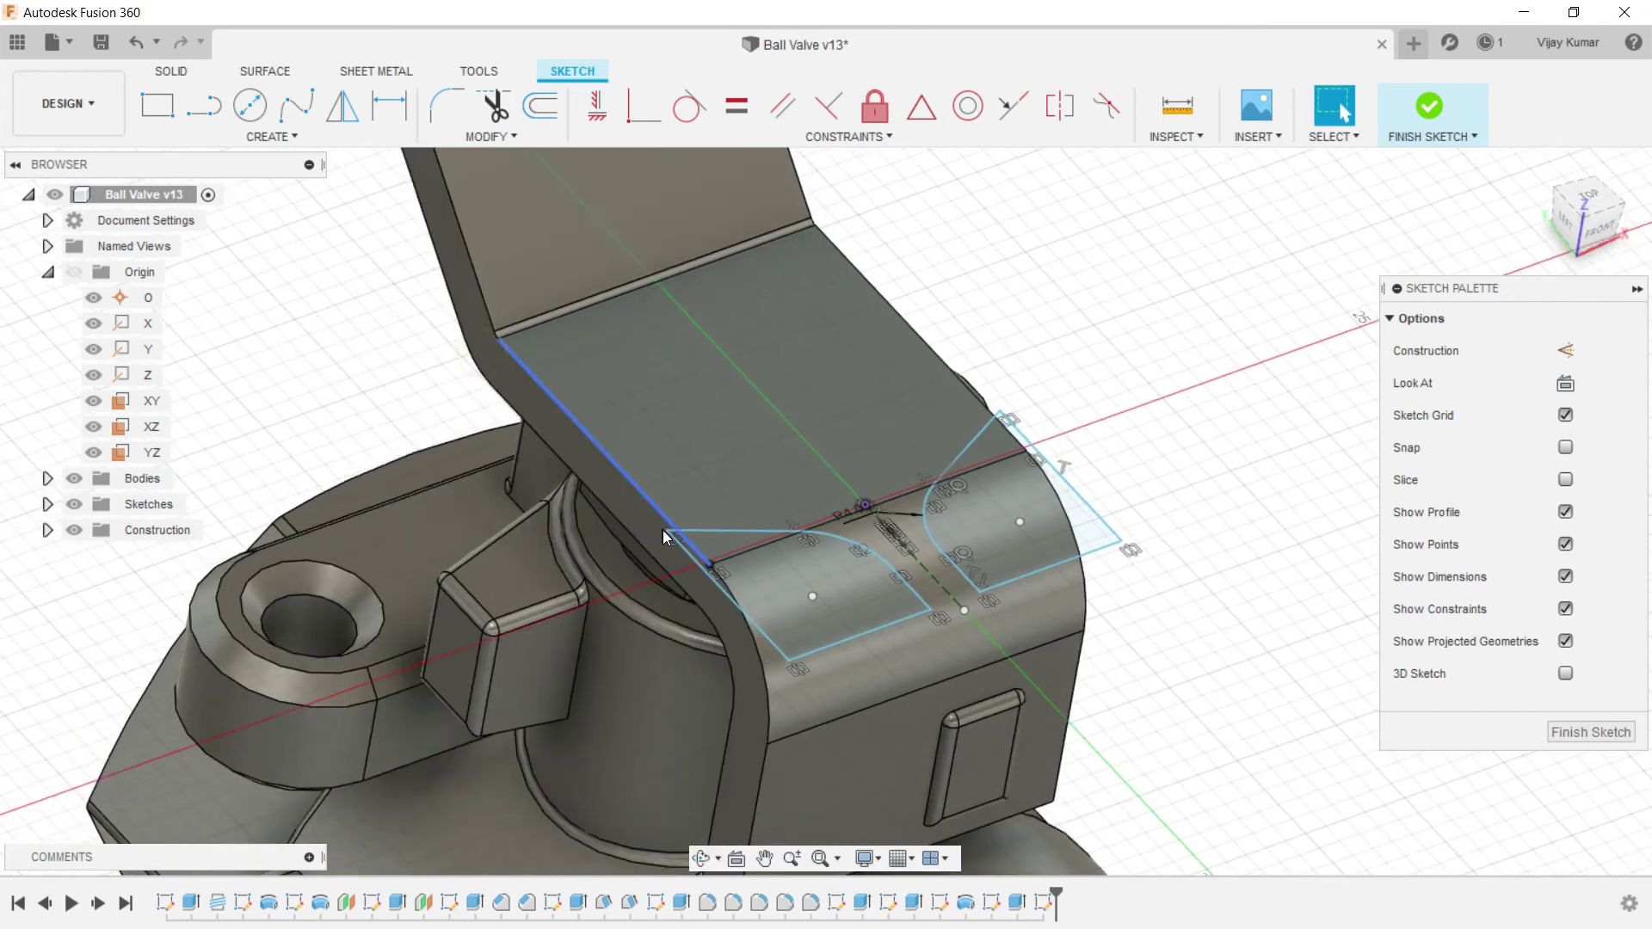
drag(999, 410, 1015, 421)
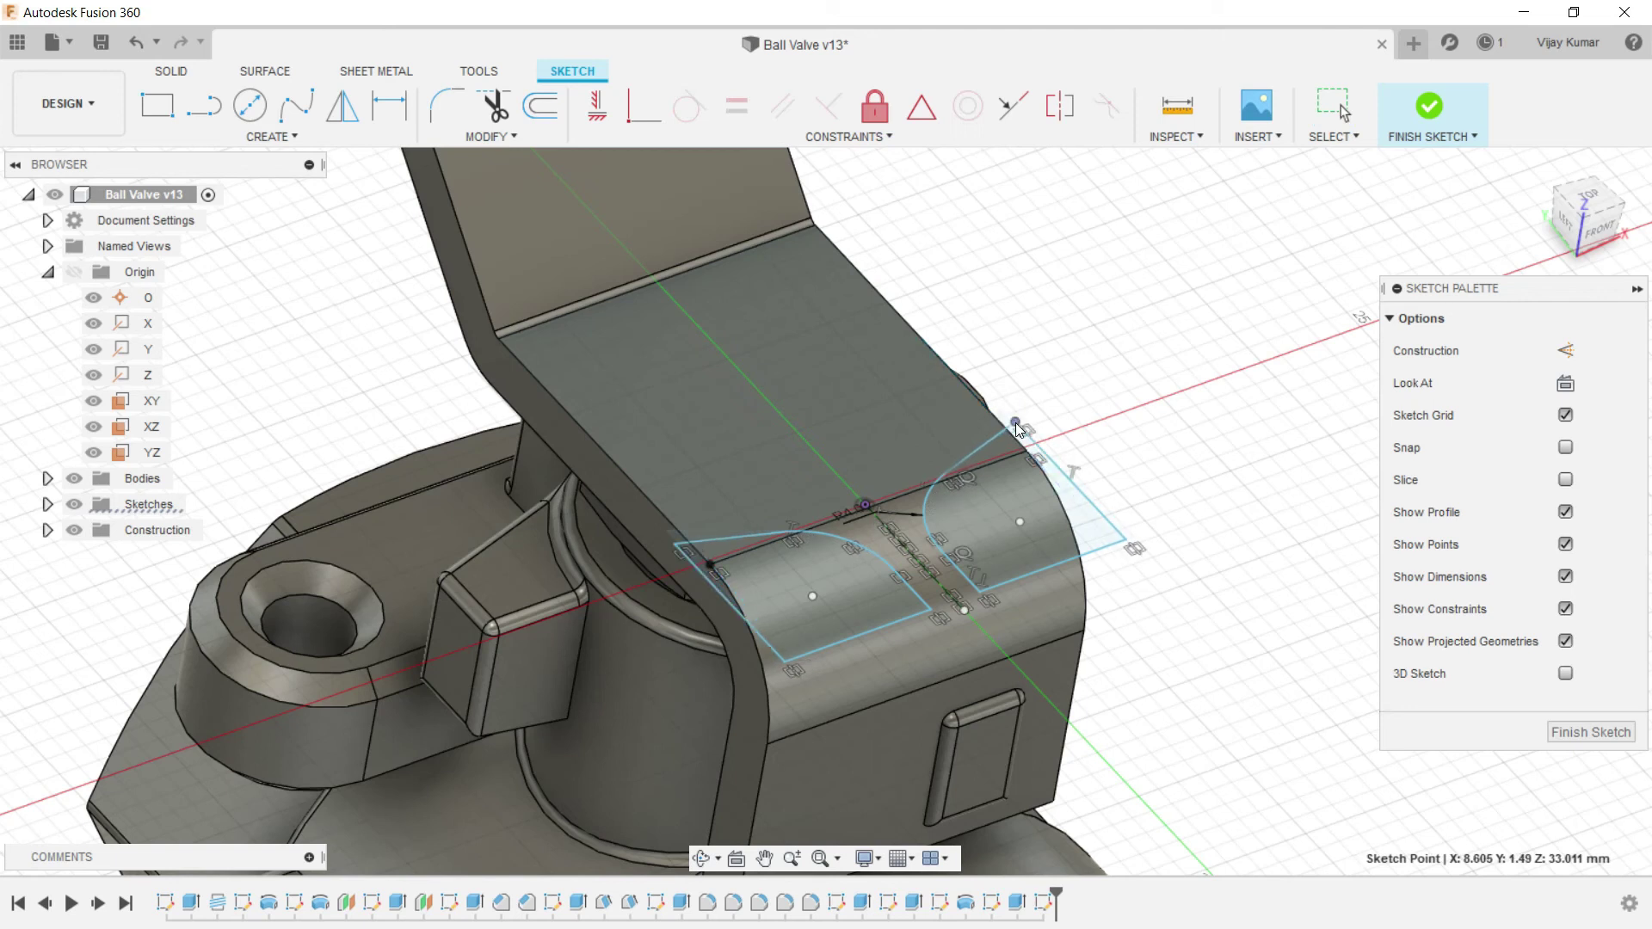
click(1150, 356)
scroll(1089, 385, down, 3)
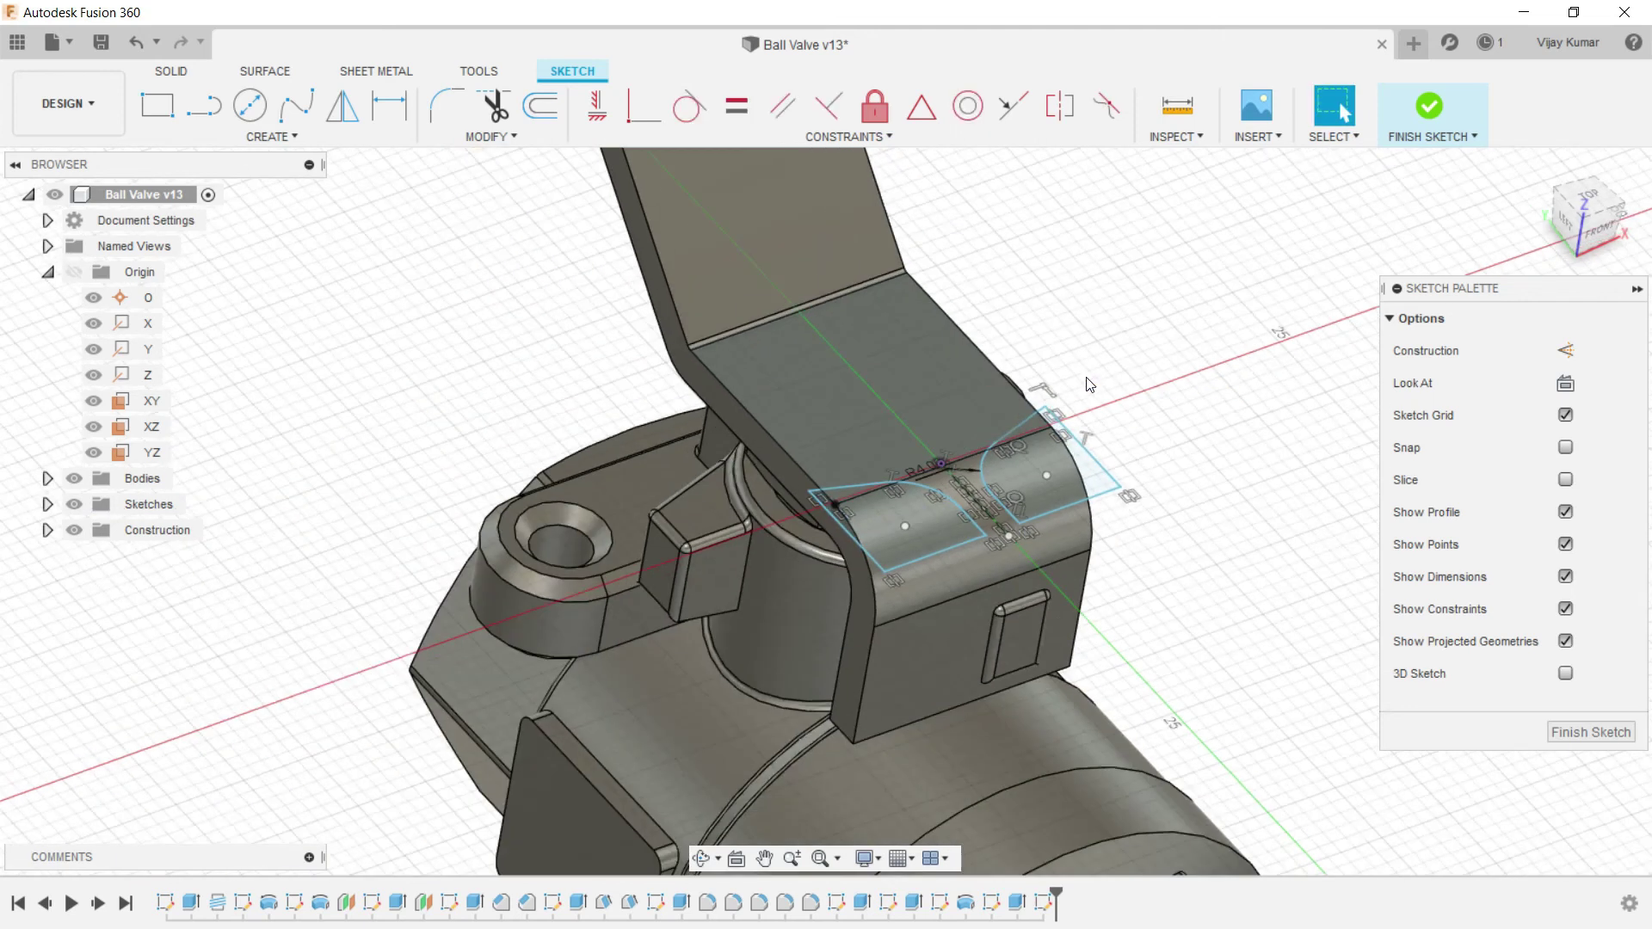
Step: Set up a Cut extrusion of all four profile regions in the two outlines over the handle's bent end
click(173, 72)
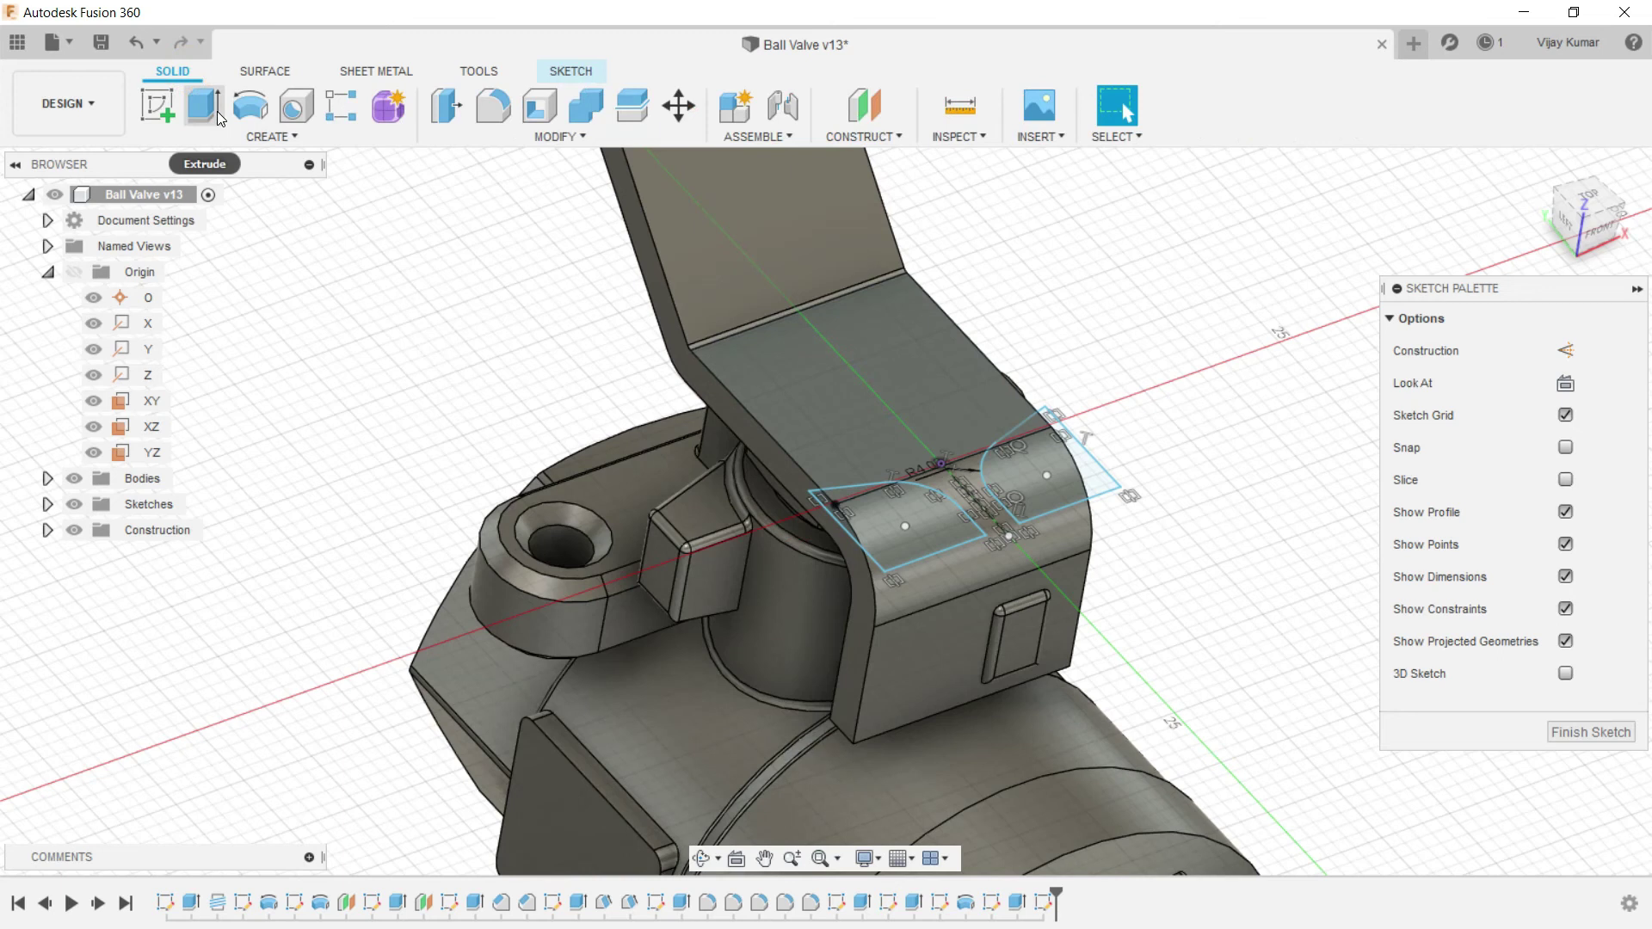
click(205, 105)
click(934, 531)
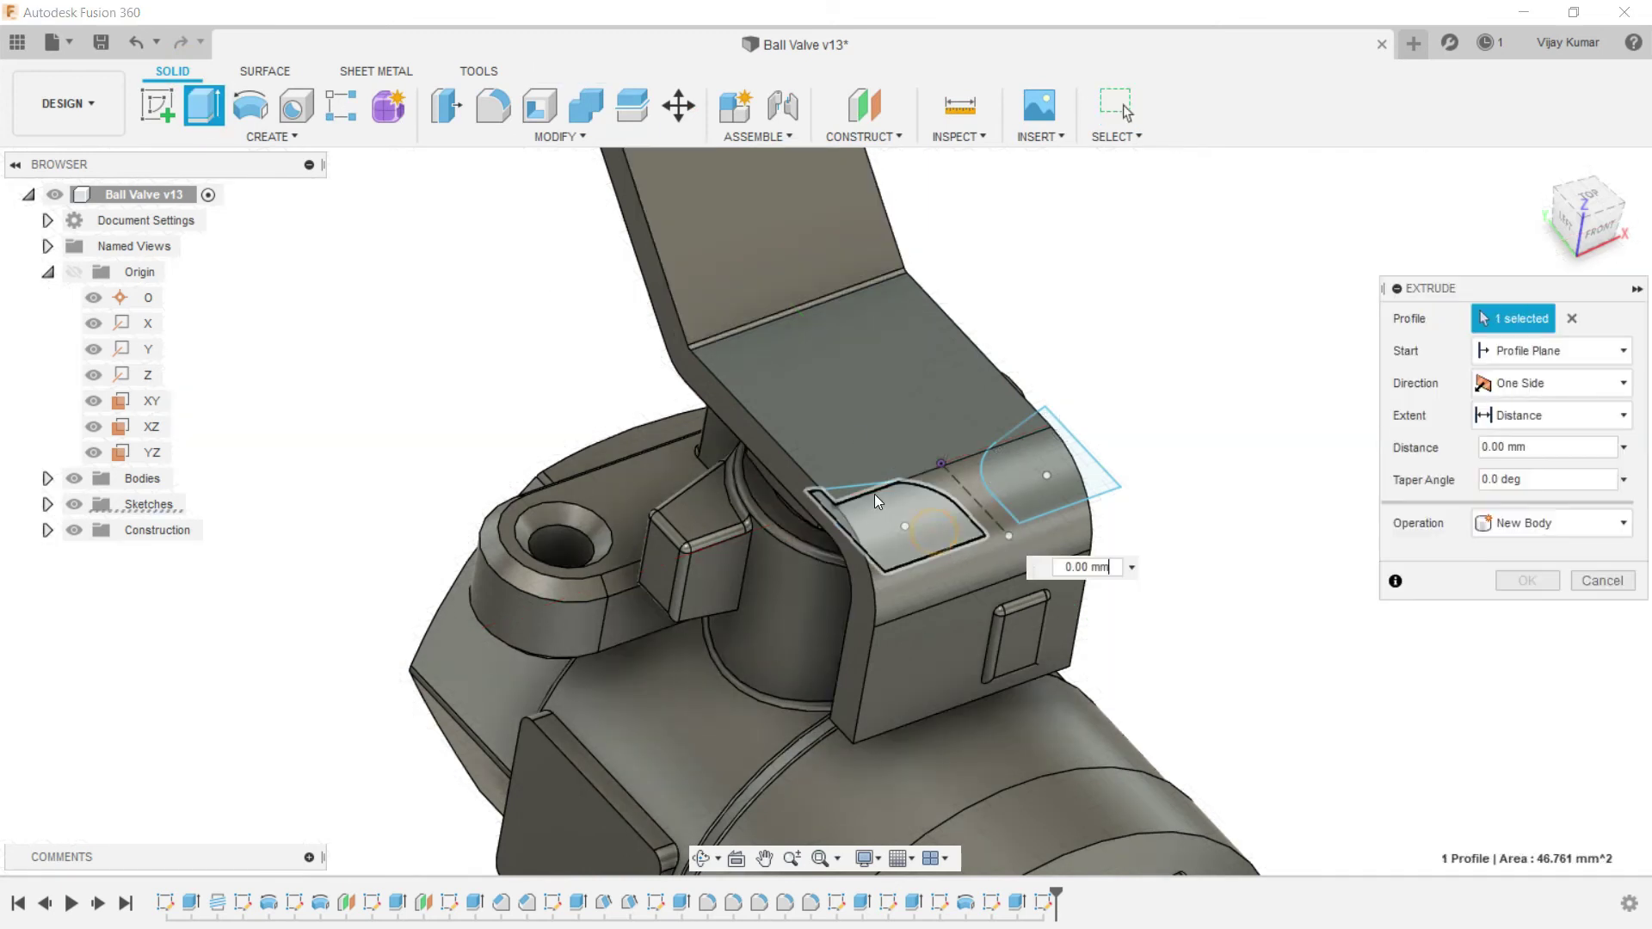
click(1019, 477)
click(1024, 437)
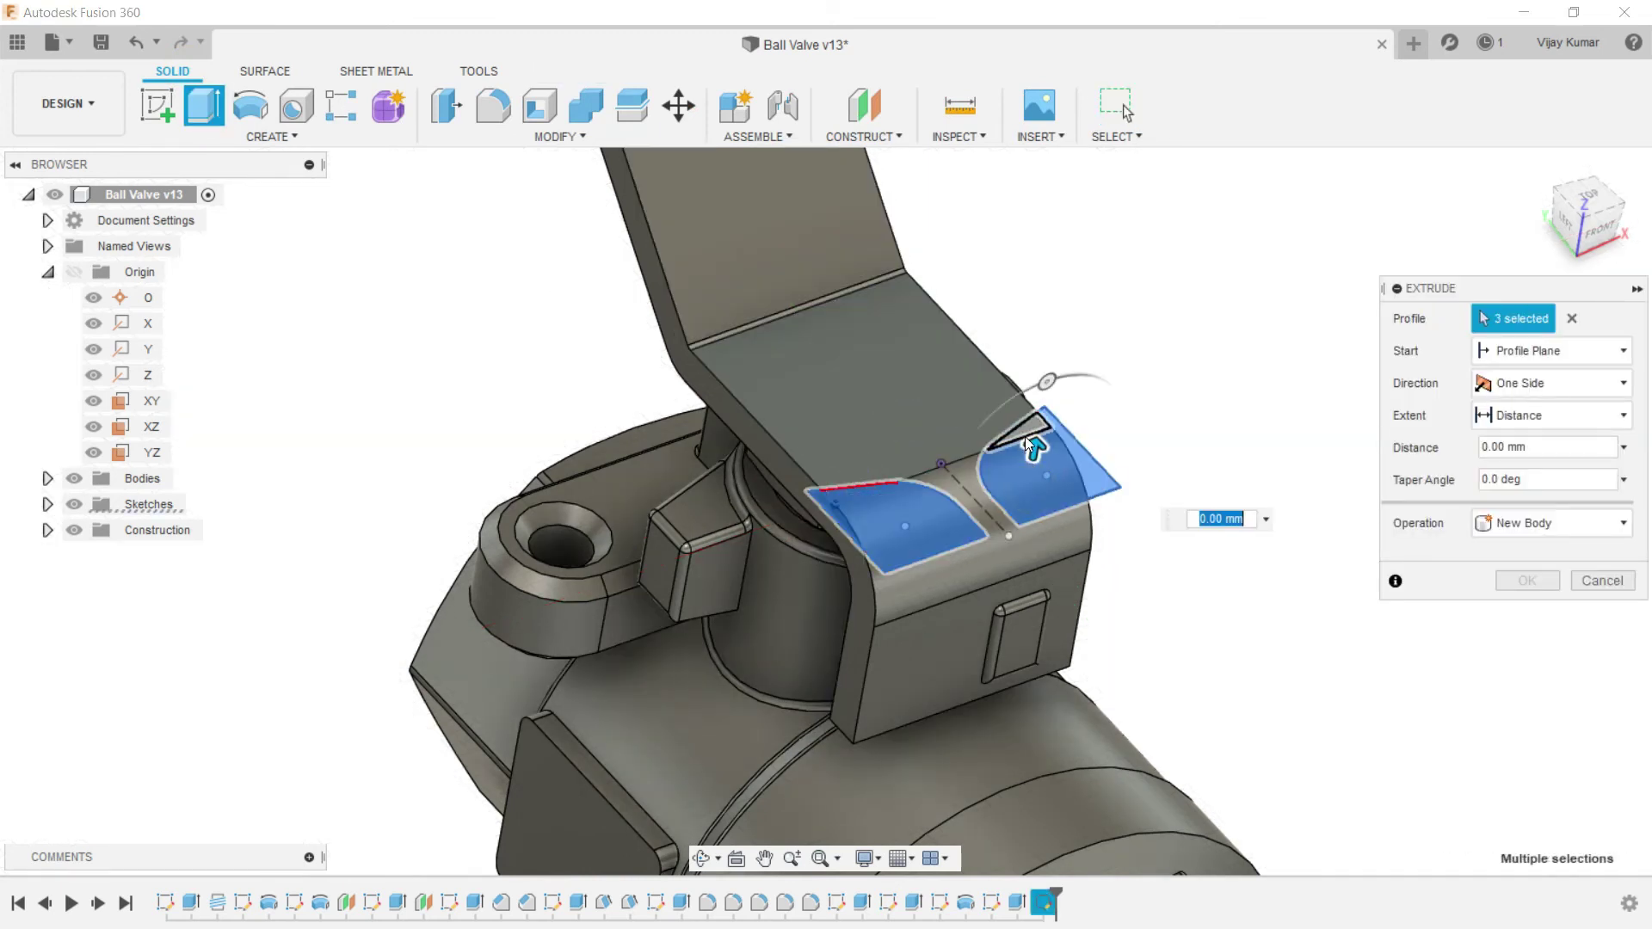
click(1024, 436)
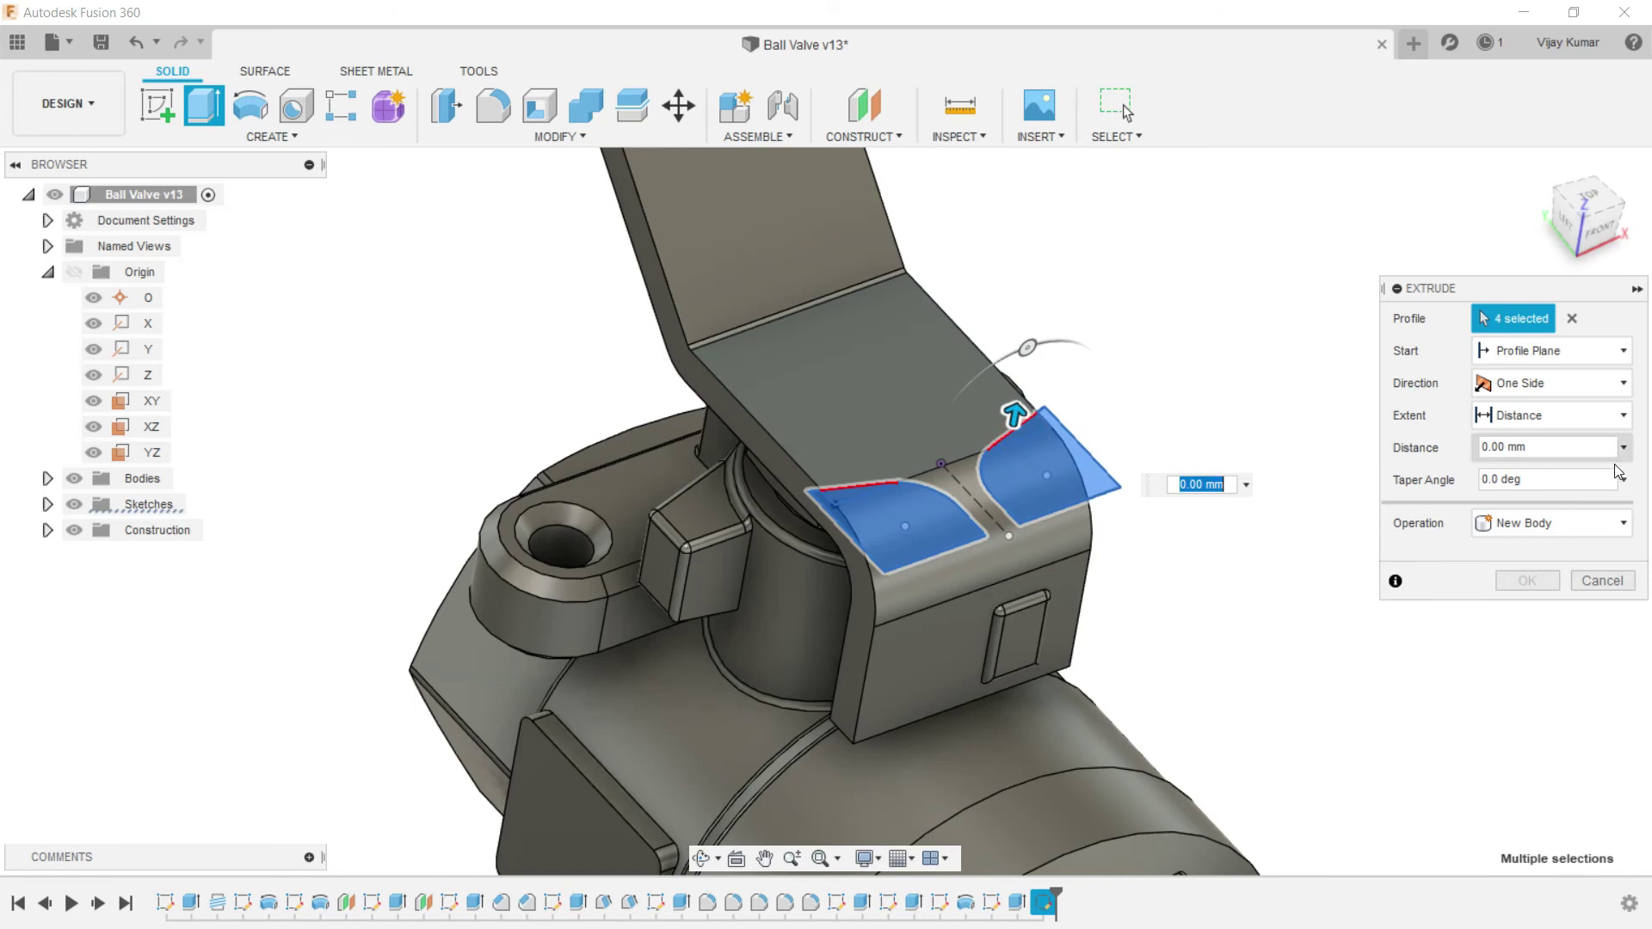
click(1591, 526)
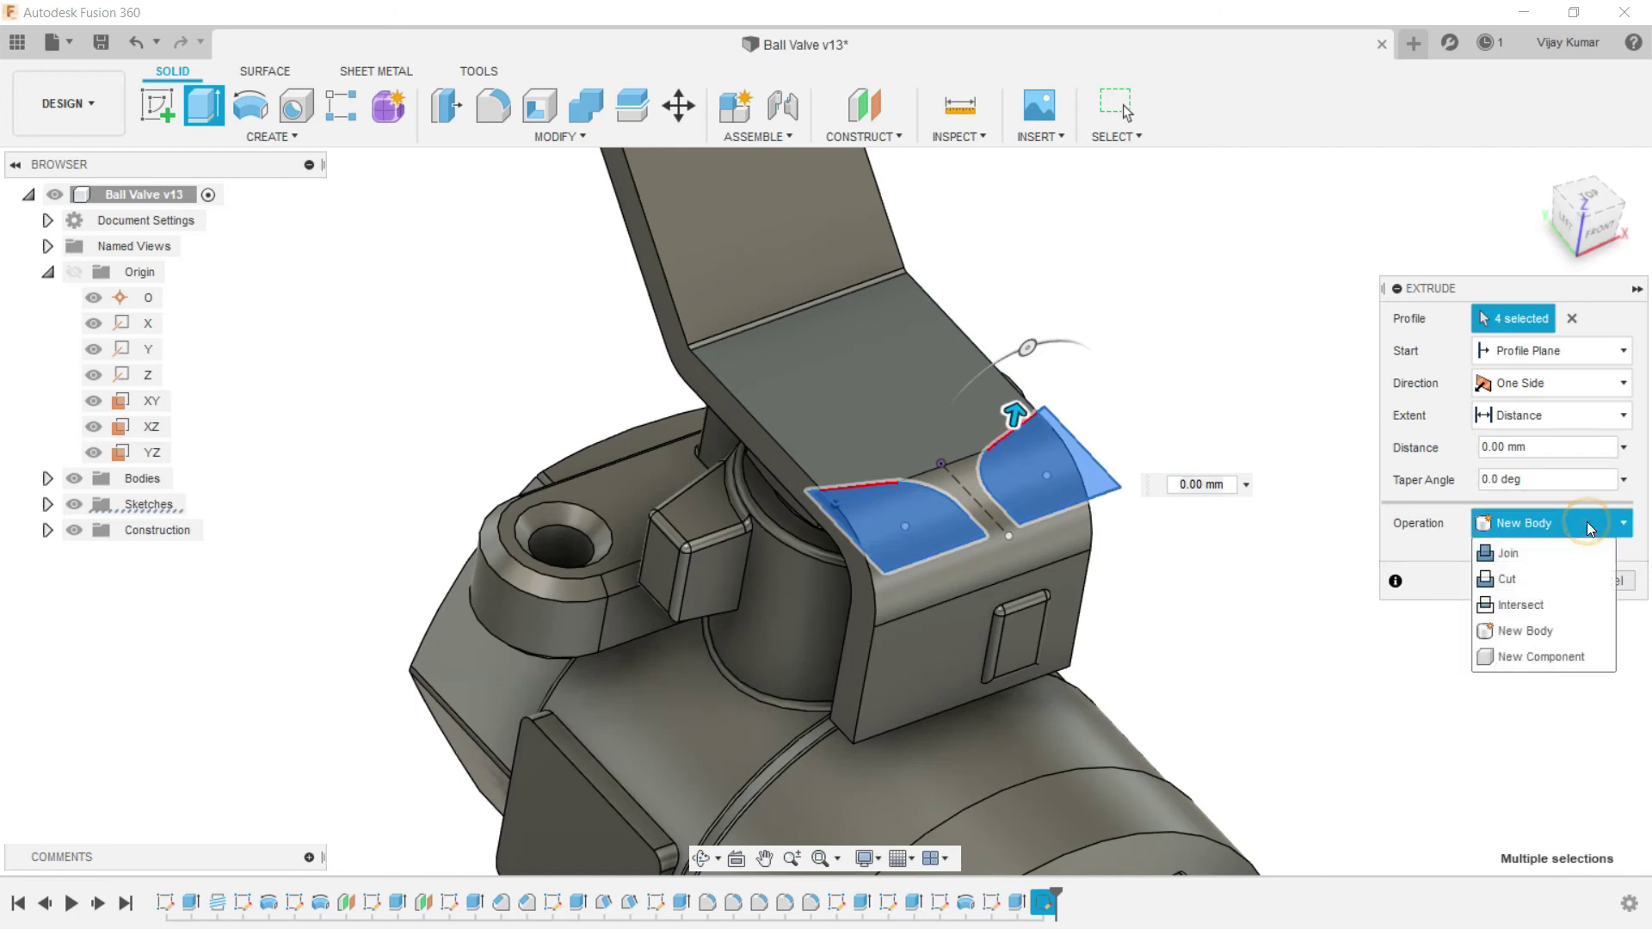
click(1566, 566)
click(1482, 558)
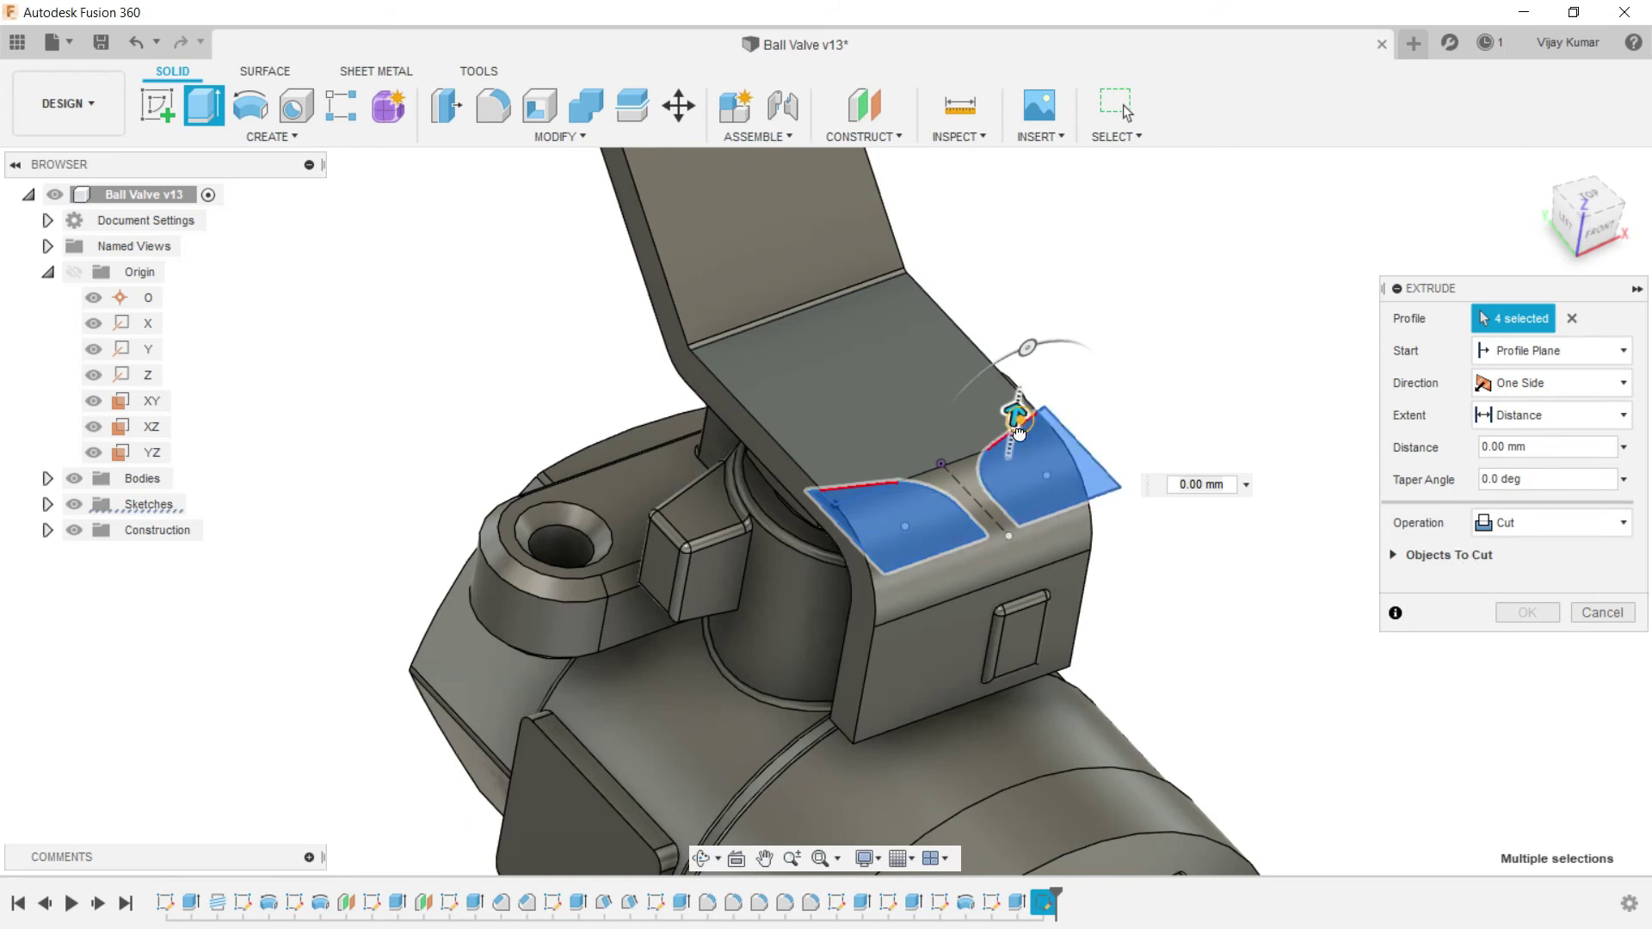
Step: Set the cut's extent to To Object and end it at the bottom face of the handle's bent-down tab
drag(1015, 417, 1016, 437)
click(1527, 383)
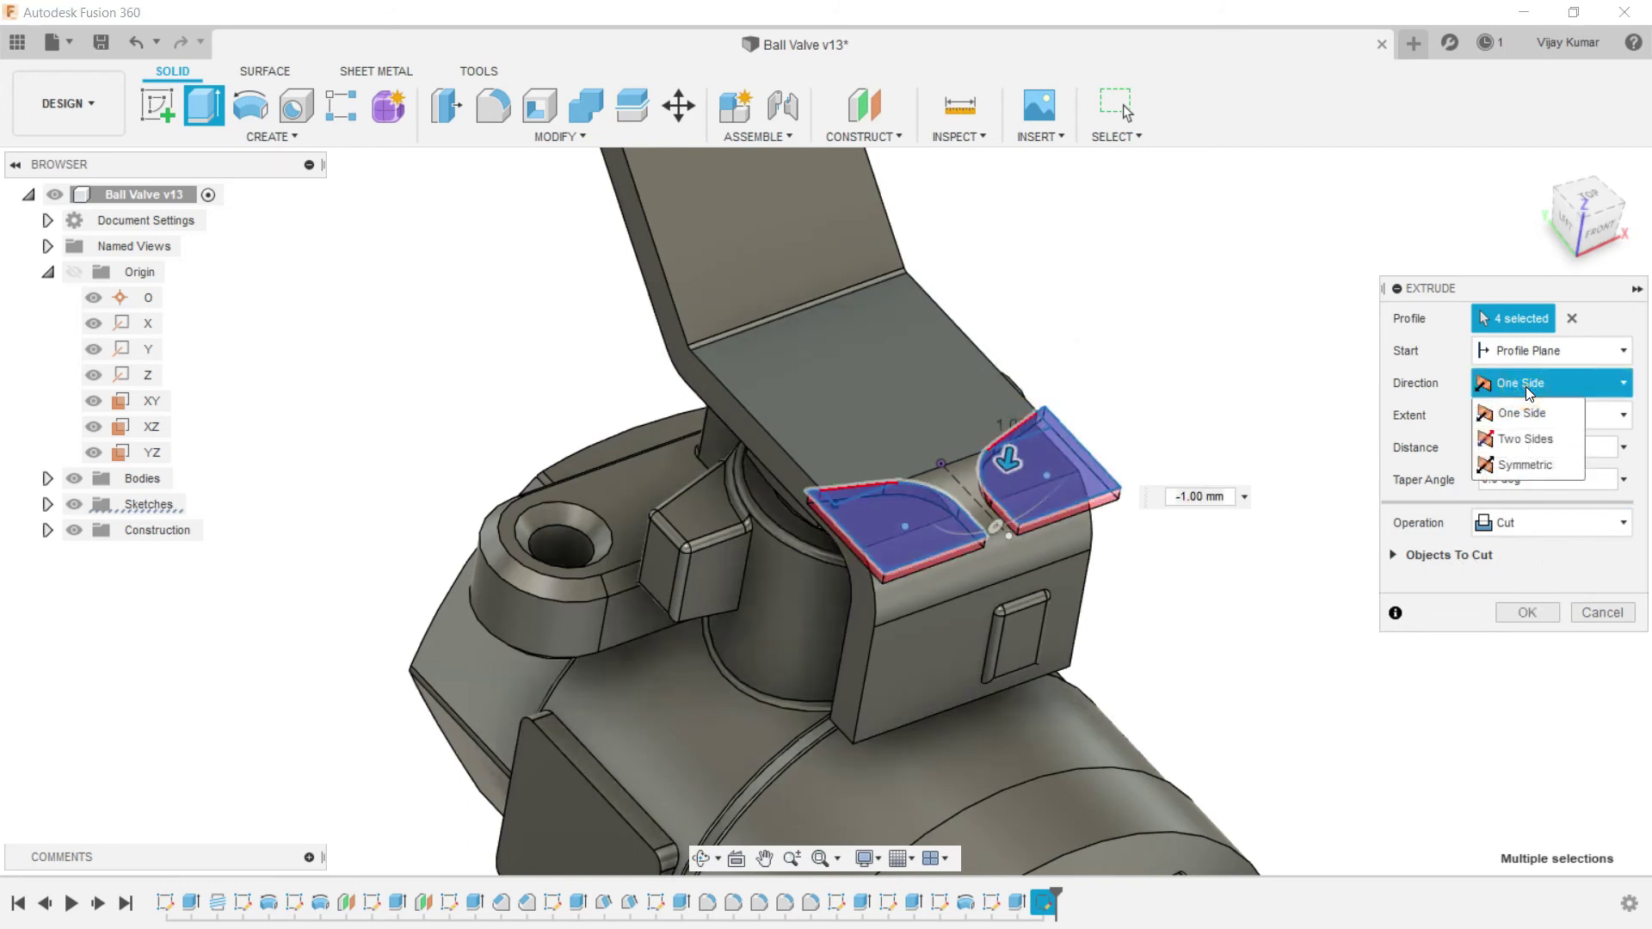
click(1549, 414)
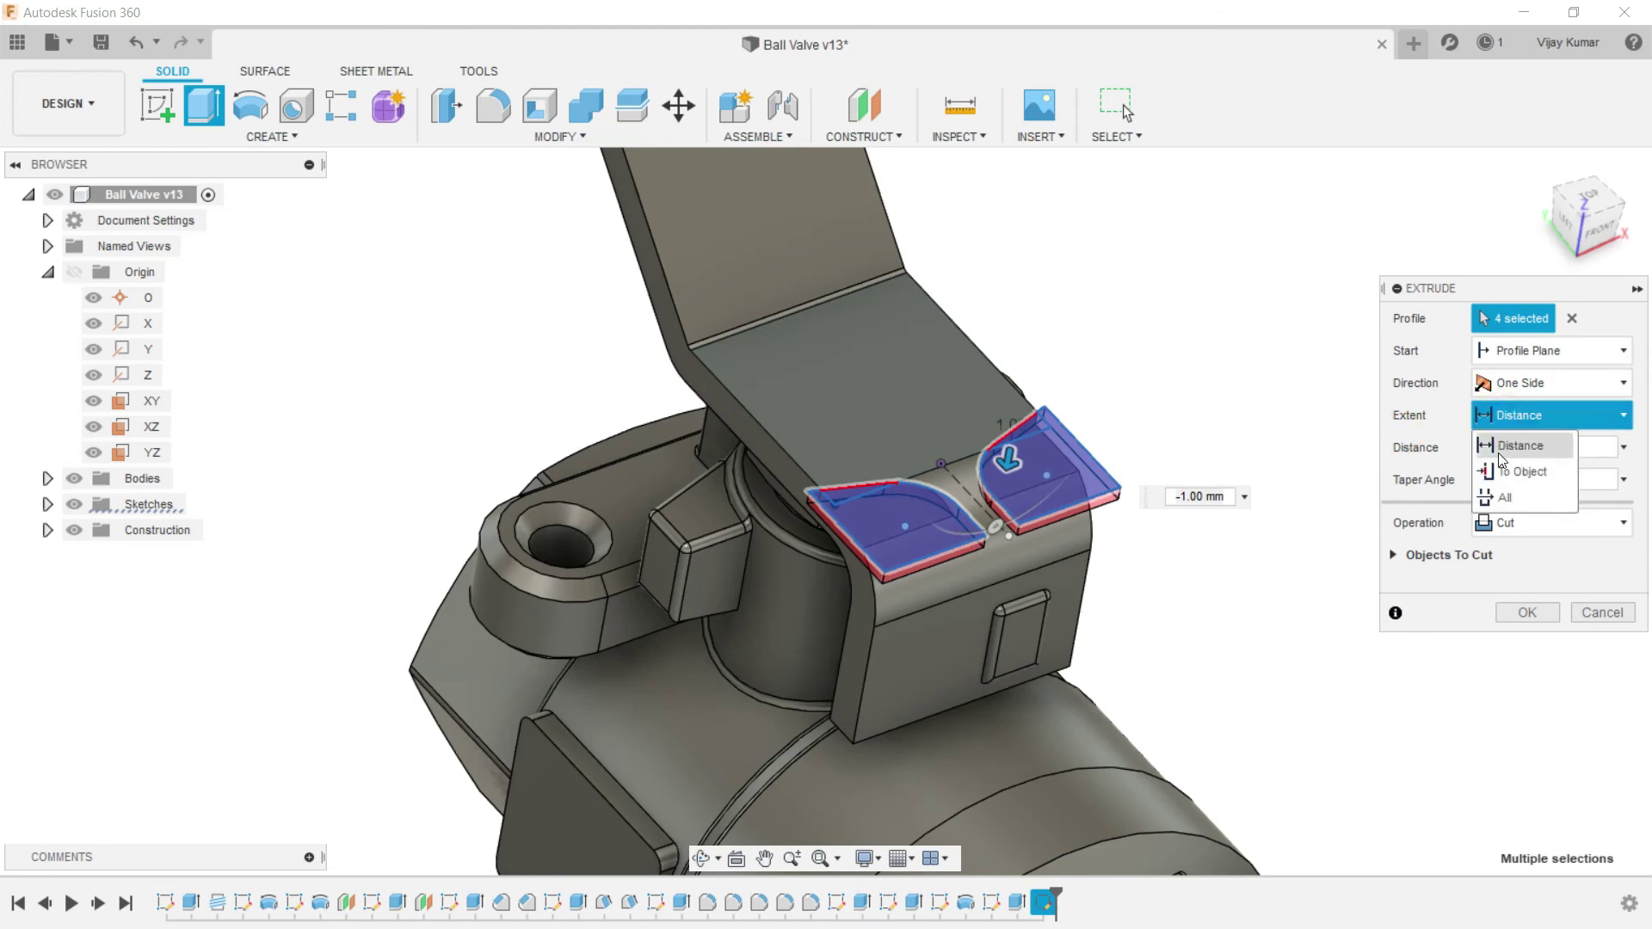
click(1497, 473)
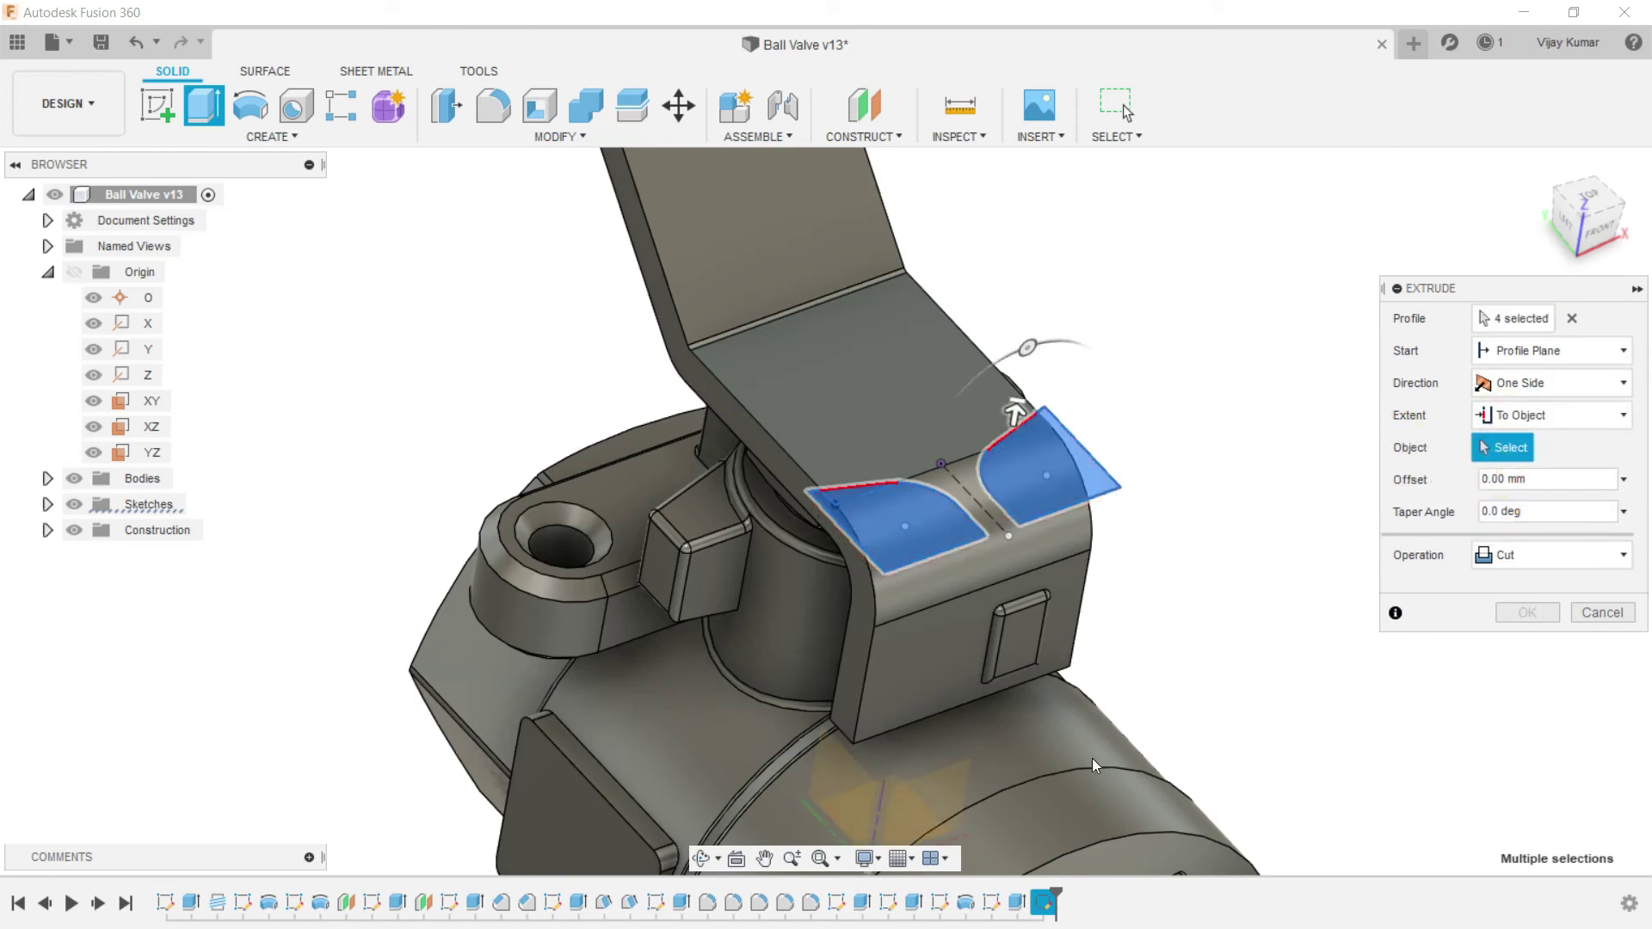
click(703, 858)
drag(754, 762, 1175, 465)
right_click(1176, 464)
click(1249, 465)
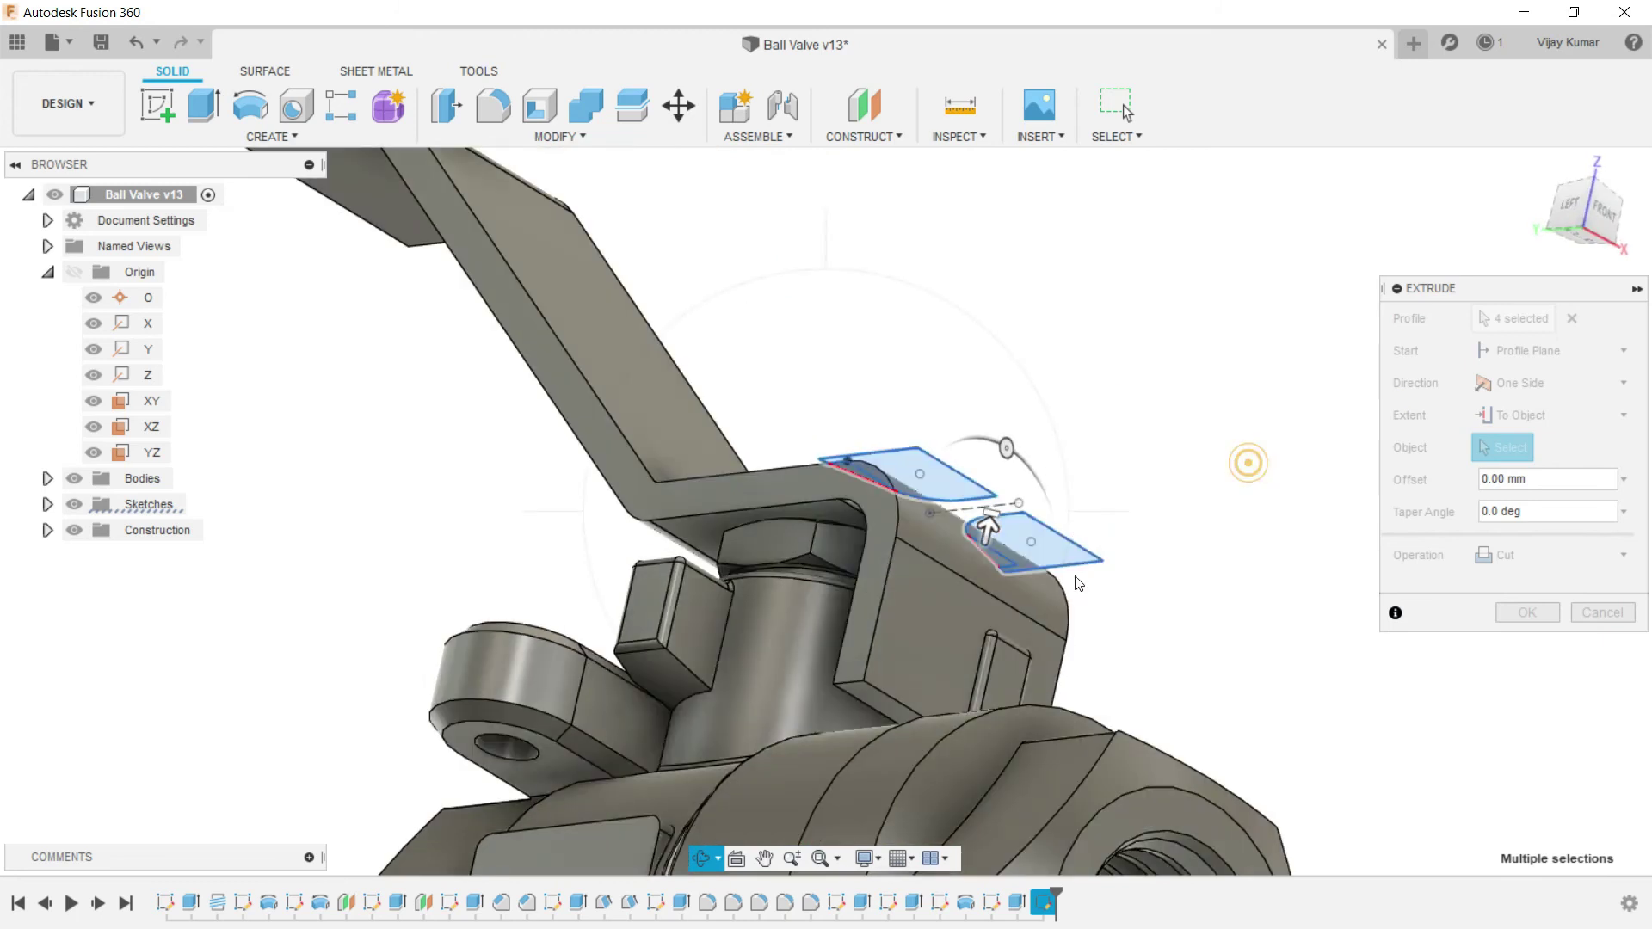
click(883, 704)
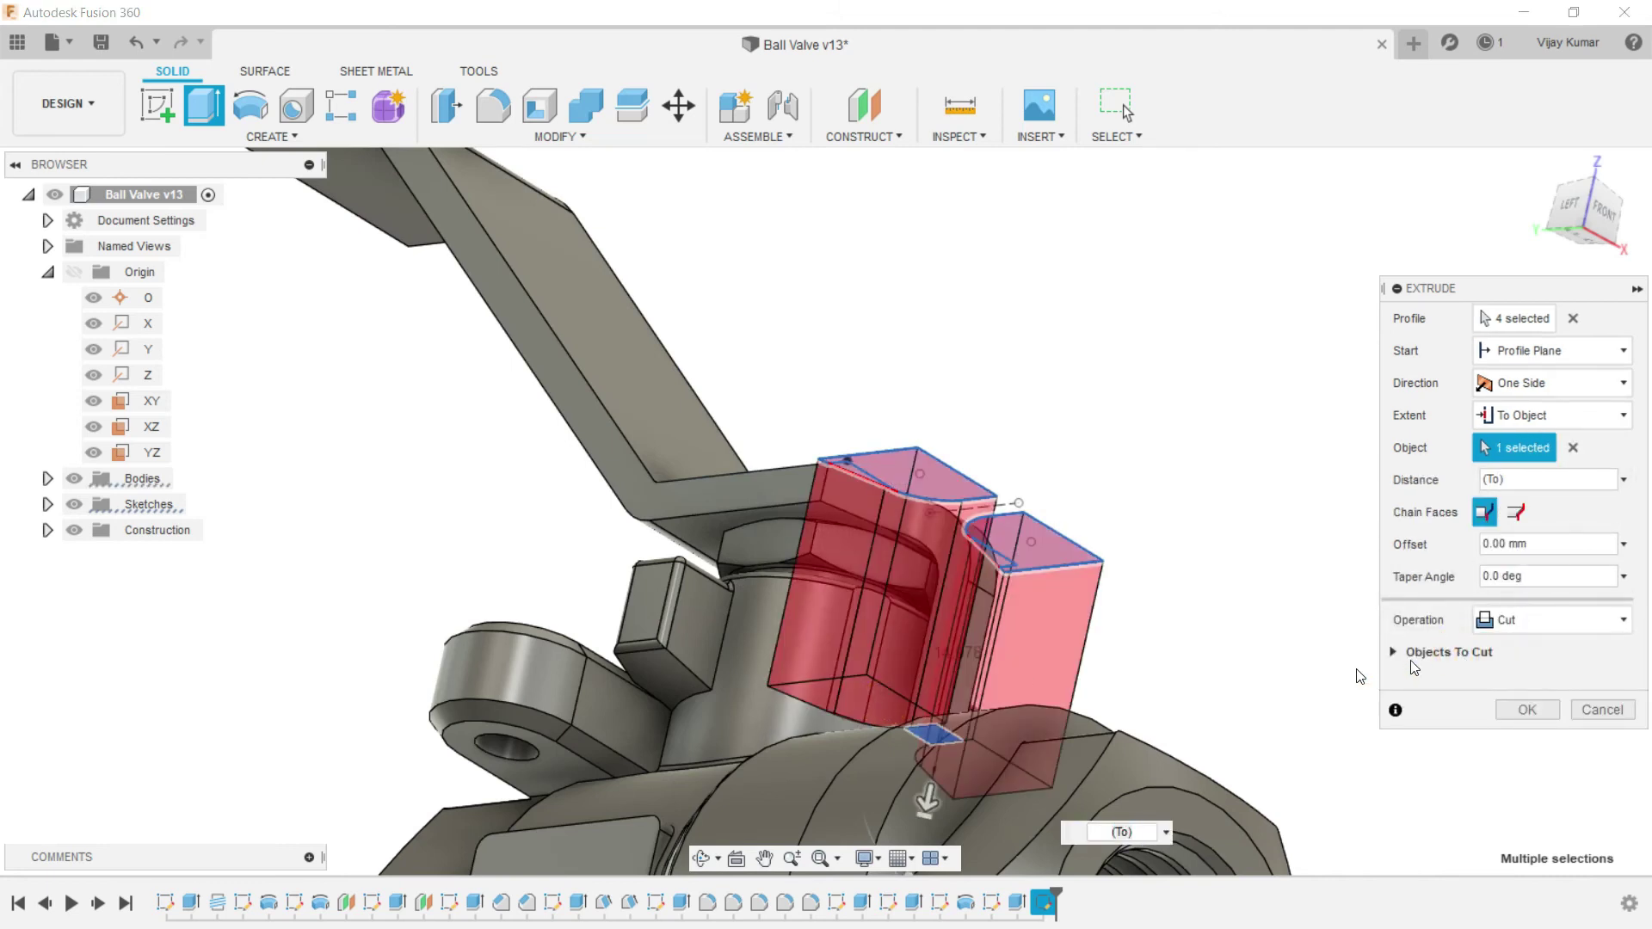
Step: Exclude Body1 from the objects to cut and complete the cut through Body2 only
click(704, 859)
drag(947, 634, 896, 689)
right_click(1161, 343)
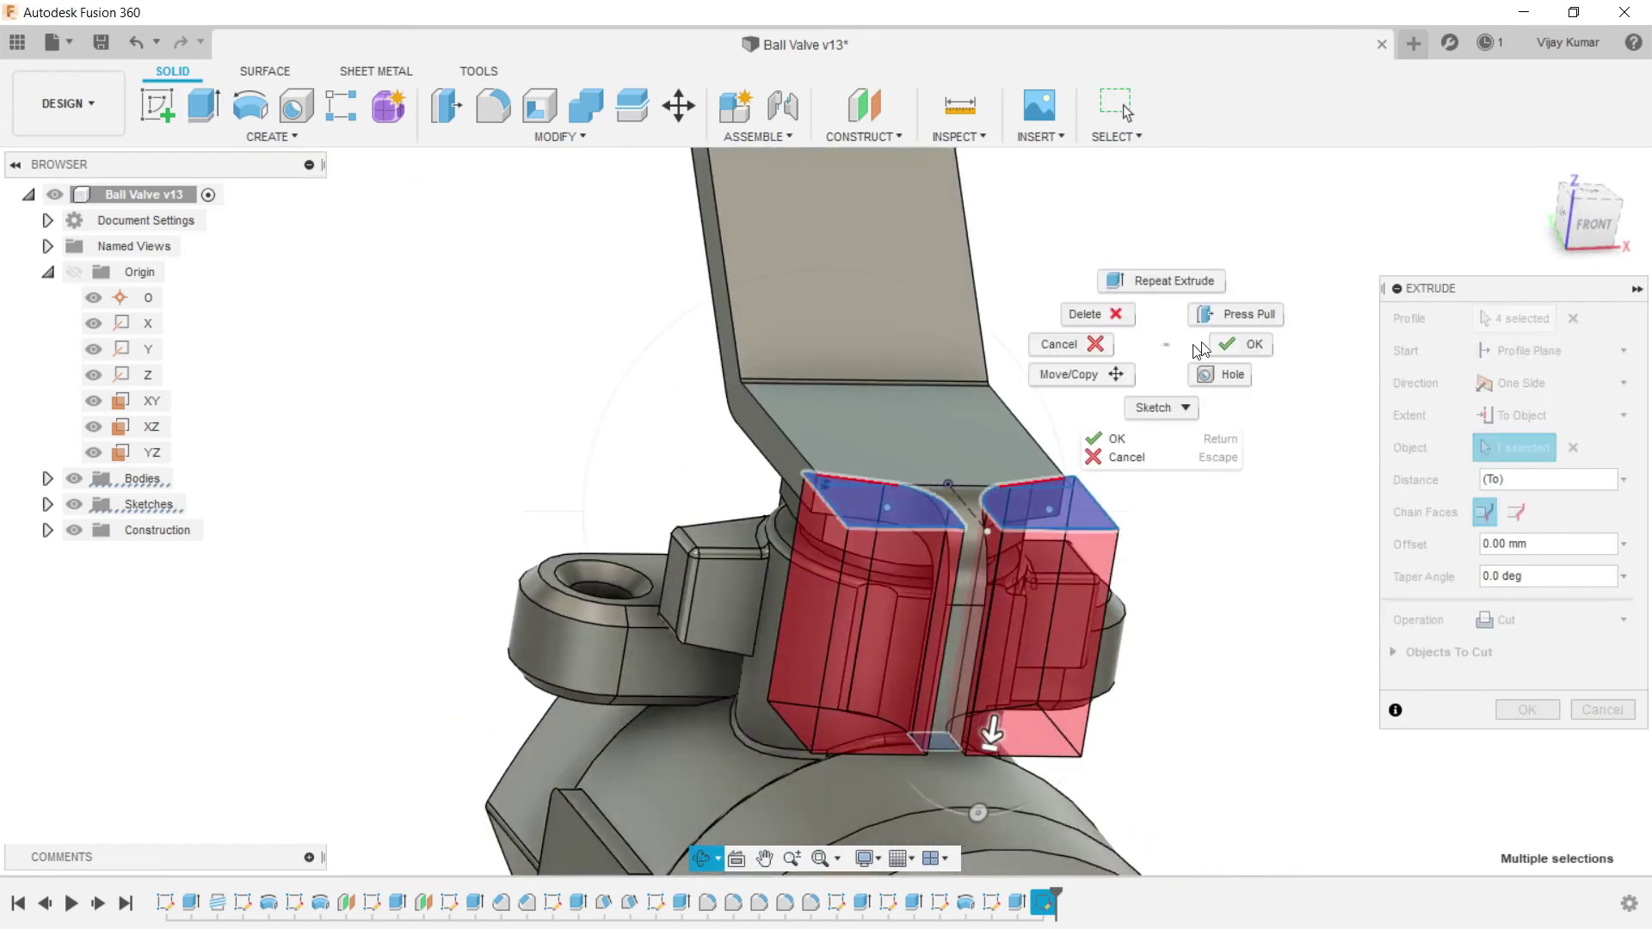
click(1229, 344)
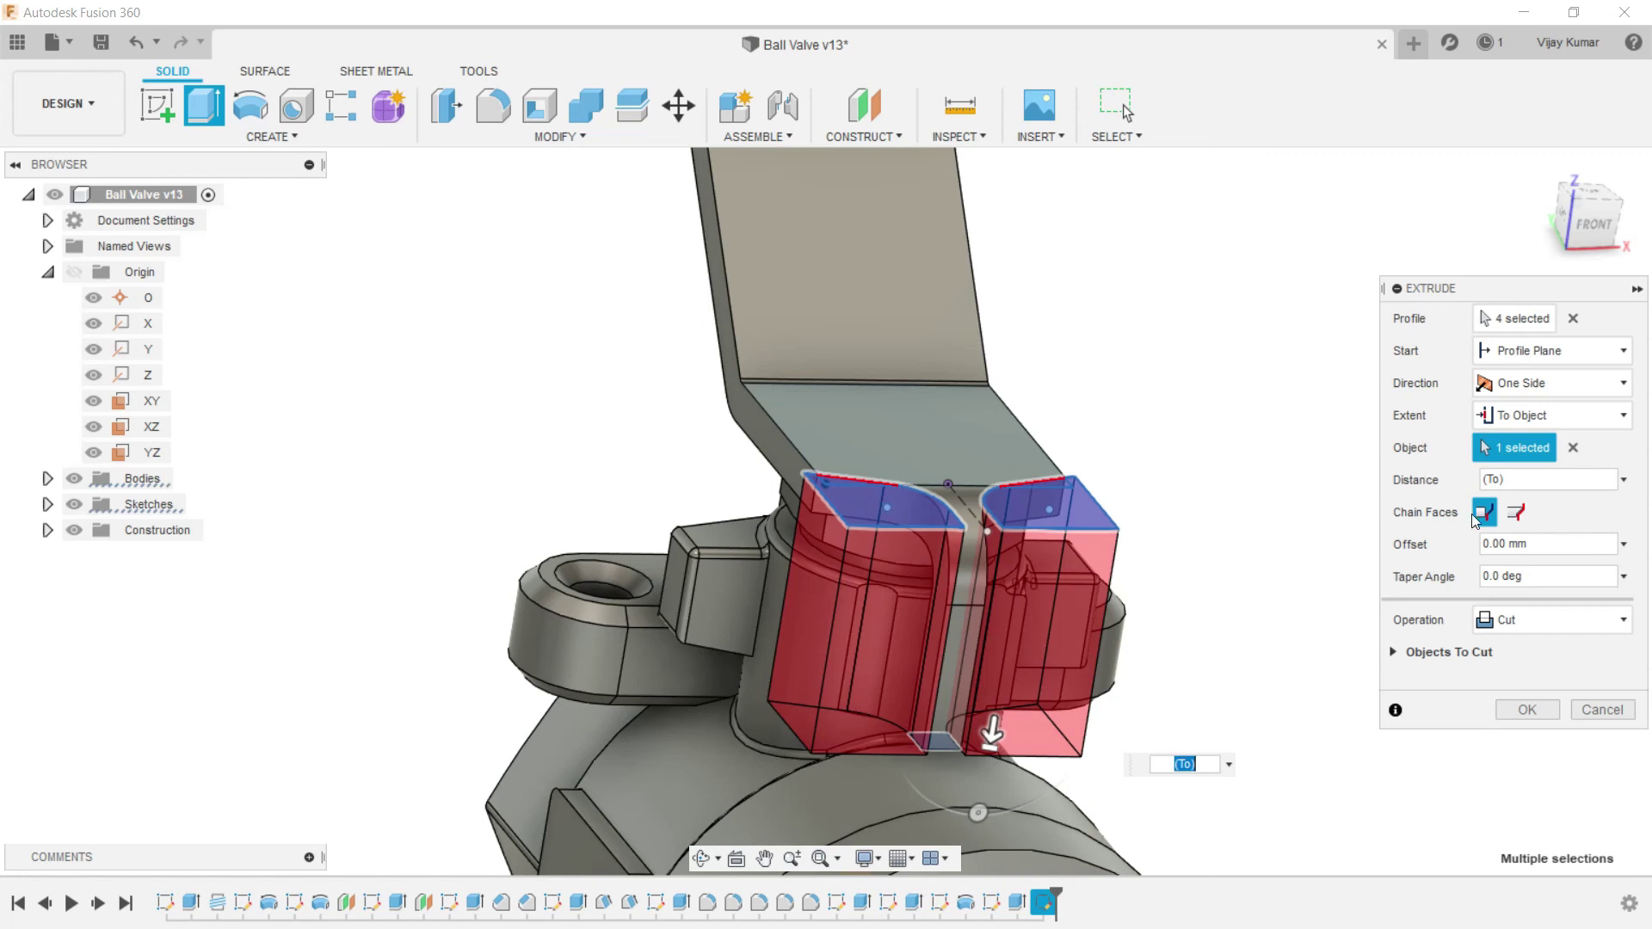
click(1393, 652)
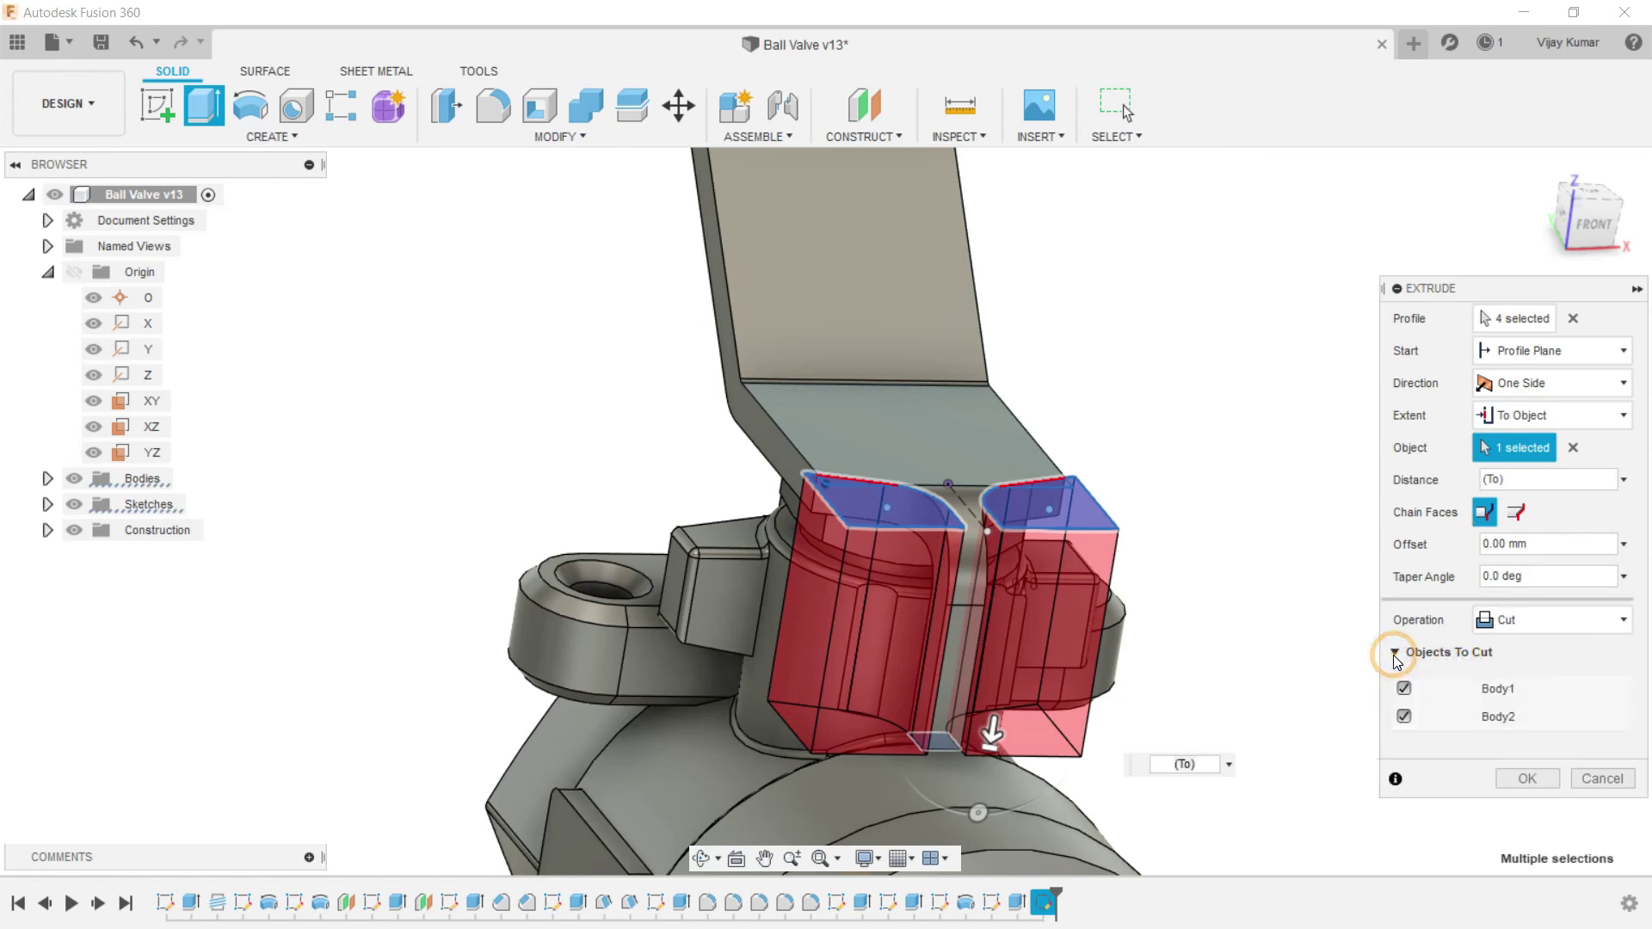
click(1403, 688)
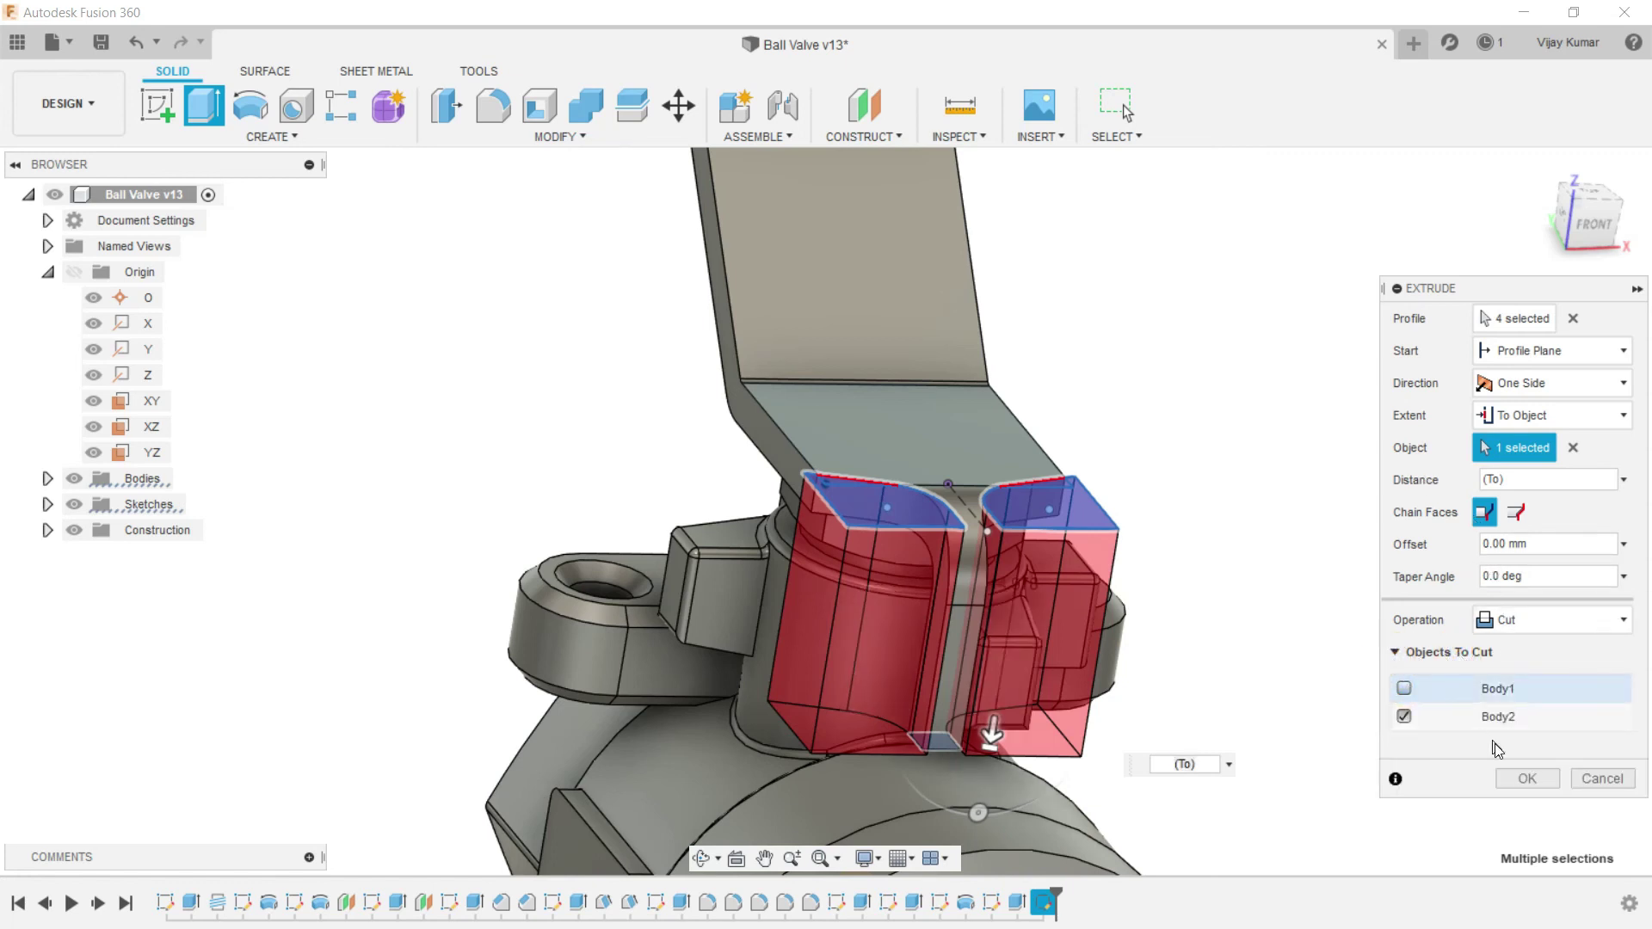
click(1509, 777)
Step: Create a sketch on the narrow end face of the lever handle's free upper end
scroll(941, 408, down, 4)
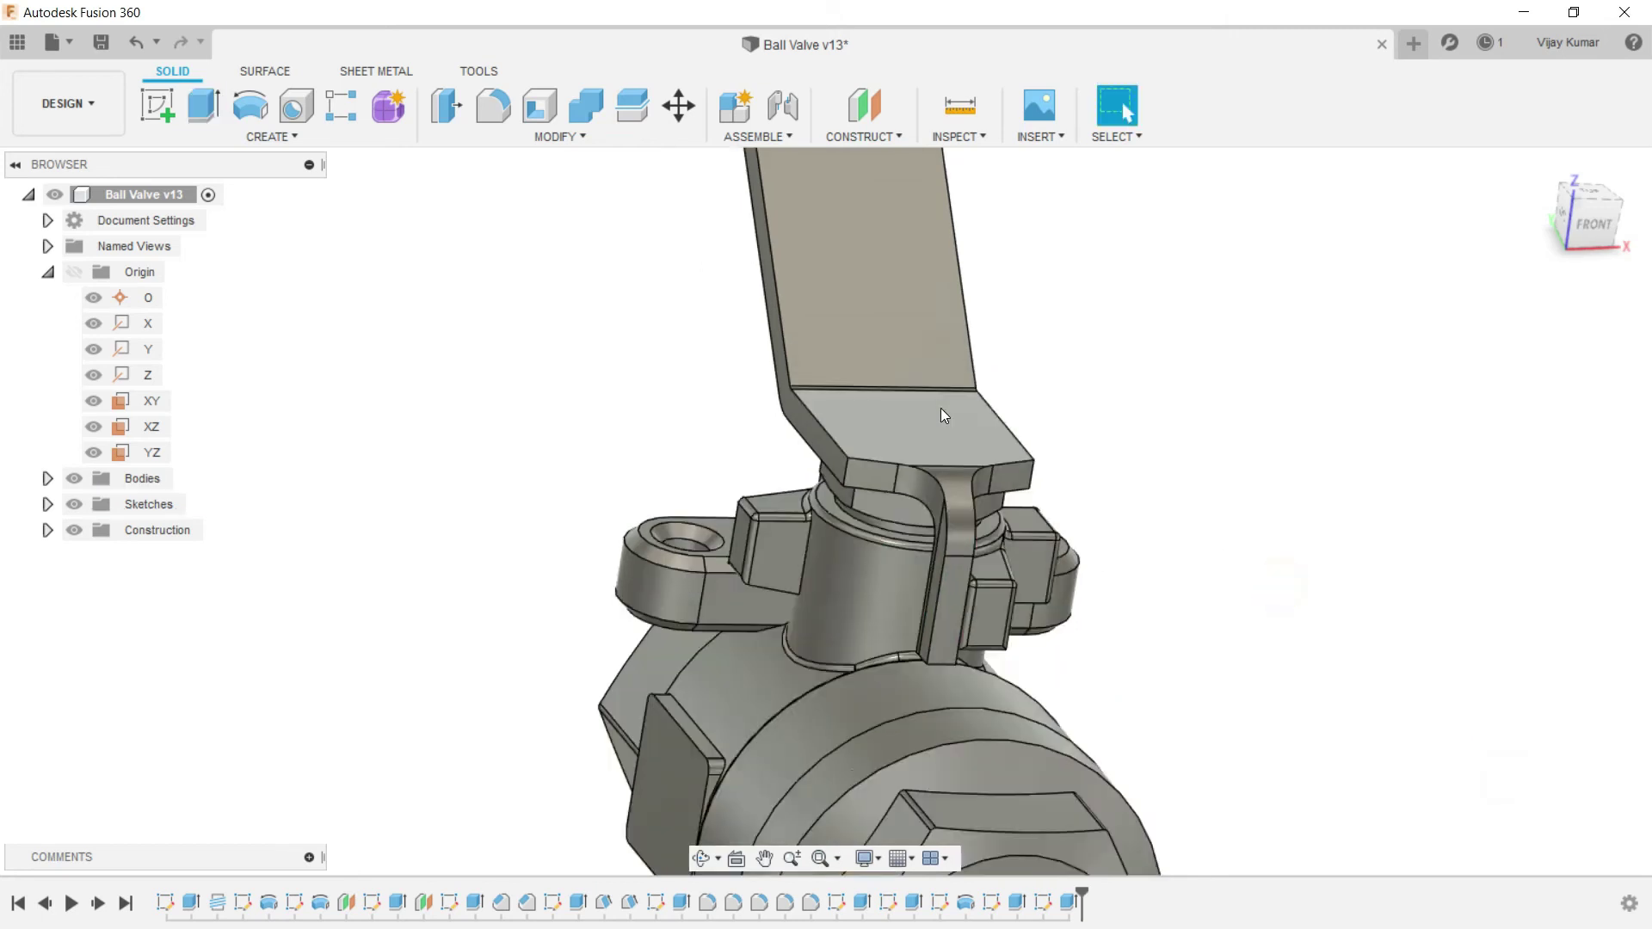
click(701, 857)
scroll(891, 526, down, 2)
drag(891, 515, 944, 527)
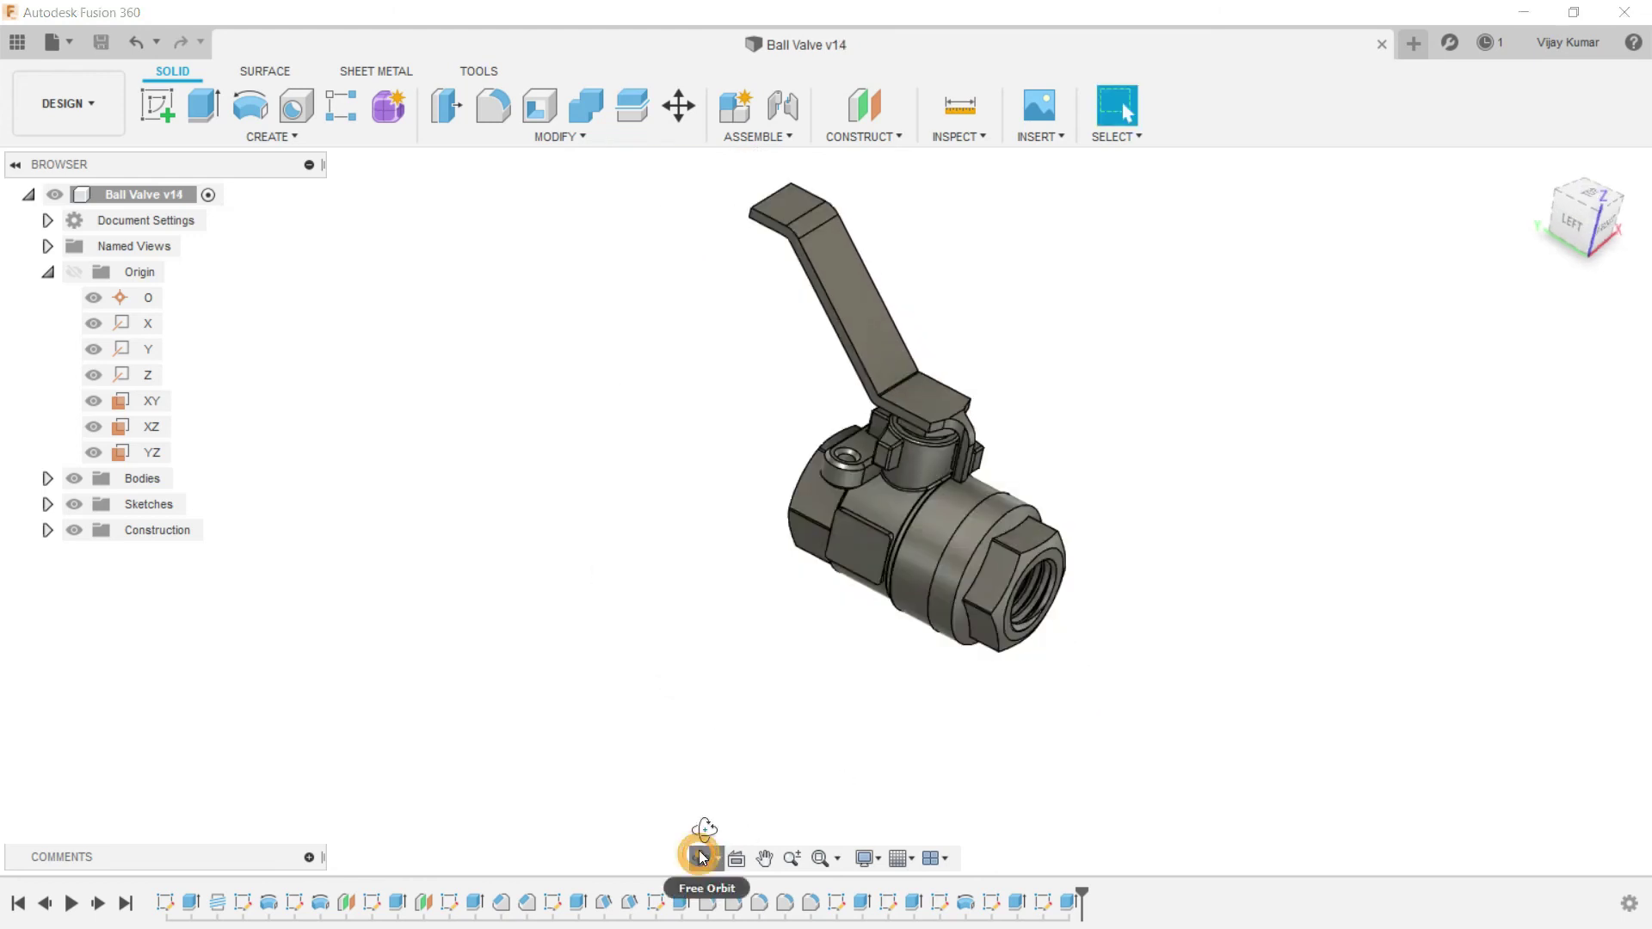
click(701, 855)
drag(749, 688, 910, 649)
right_click(1125, 394)
click(1173, 391)
scroll(682, 291, up, 2)
scroll(599, 246, up, 2)
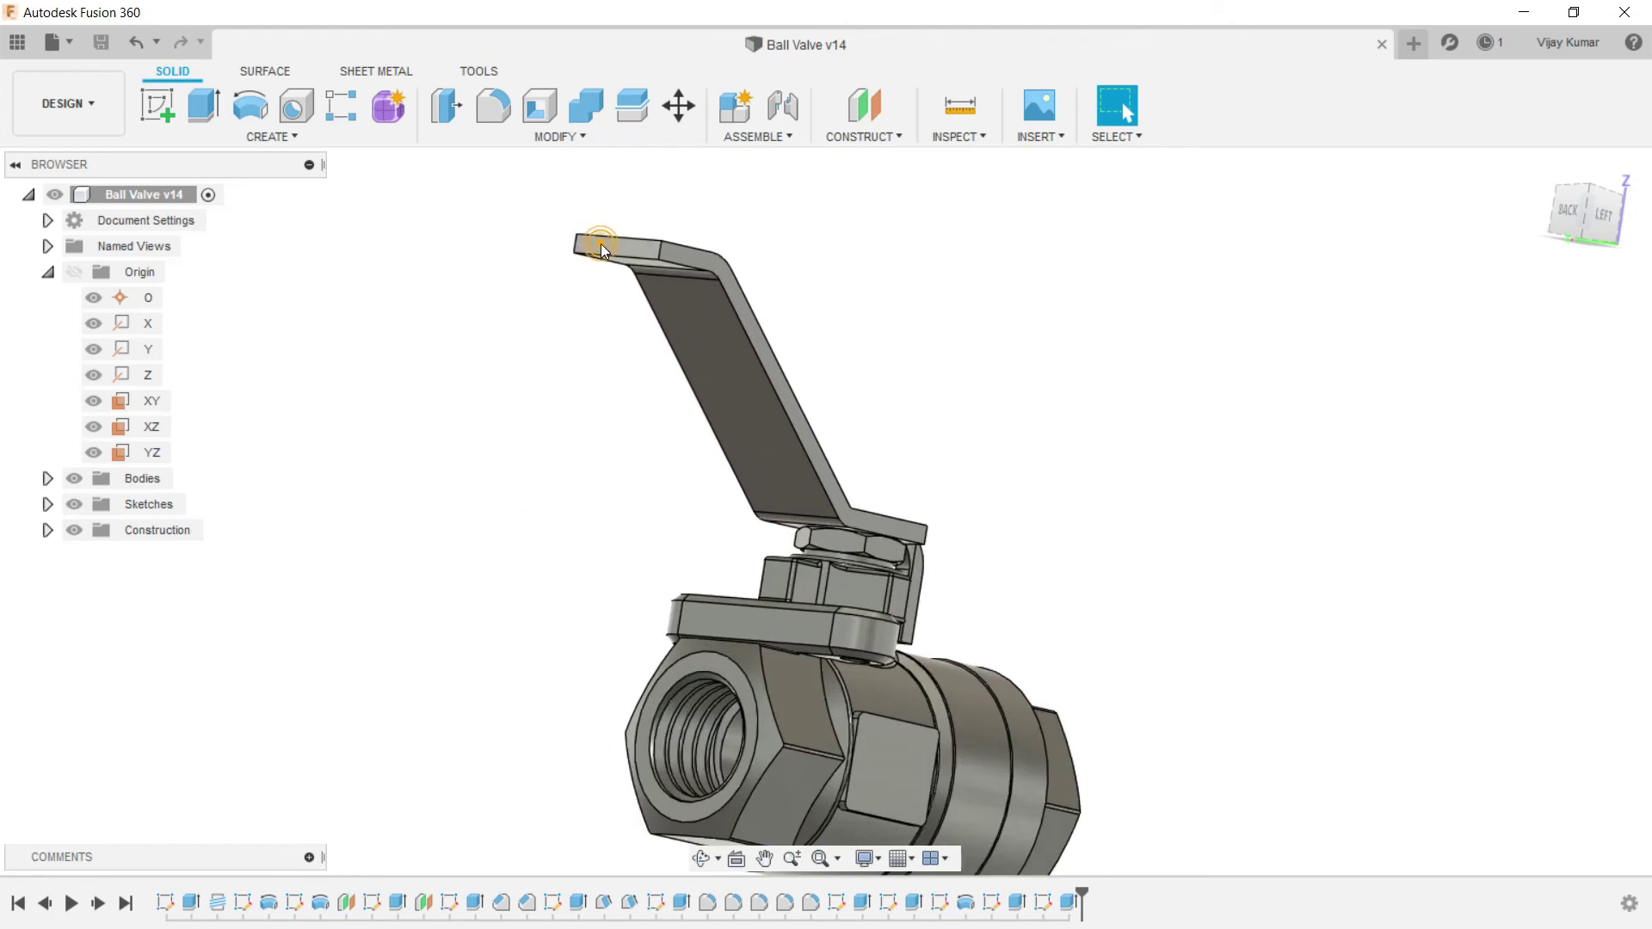
click(600, 247)
click(157, 104)
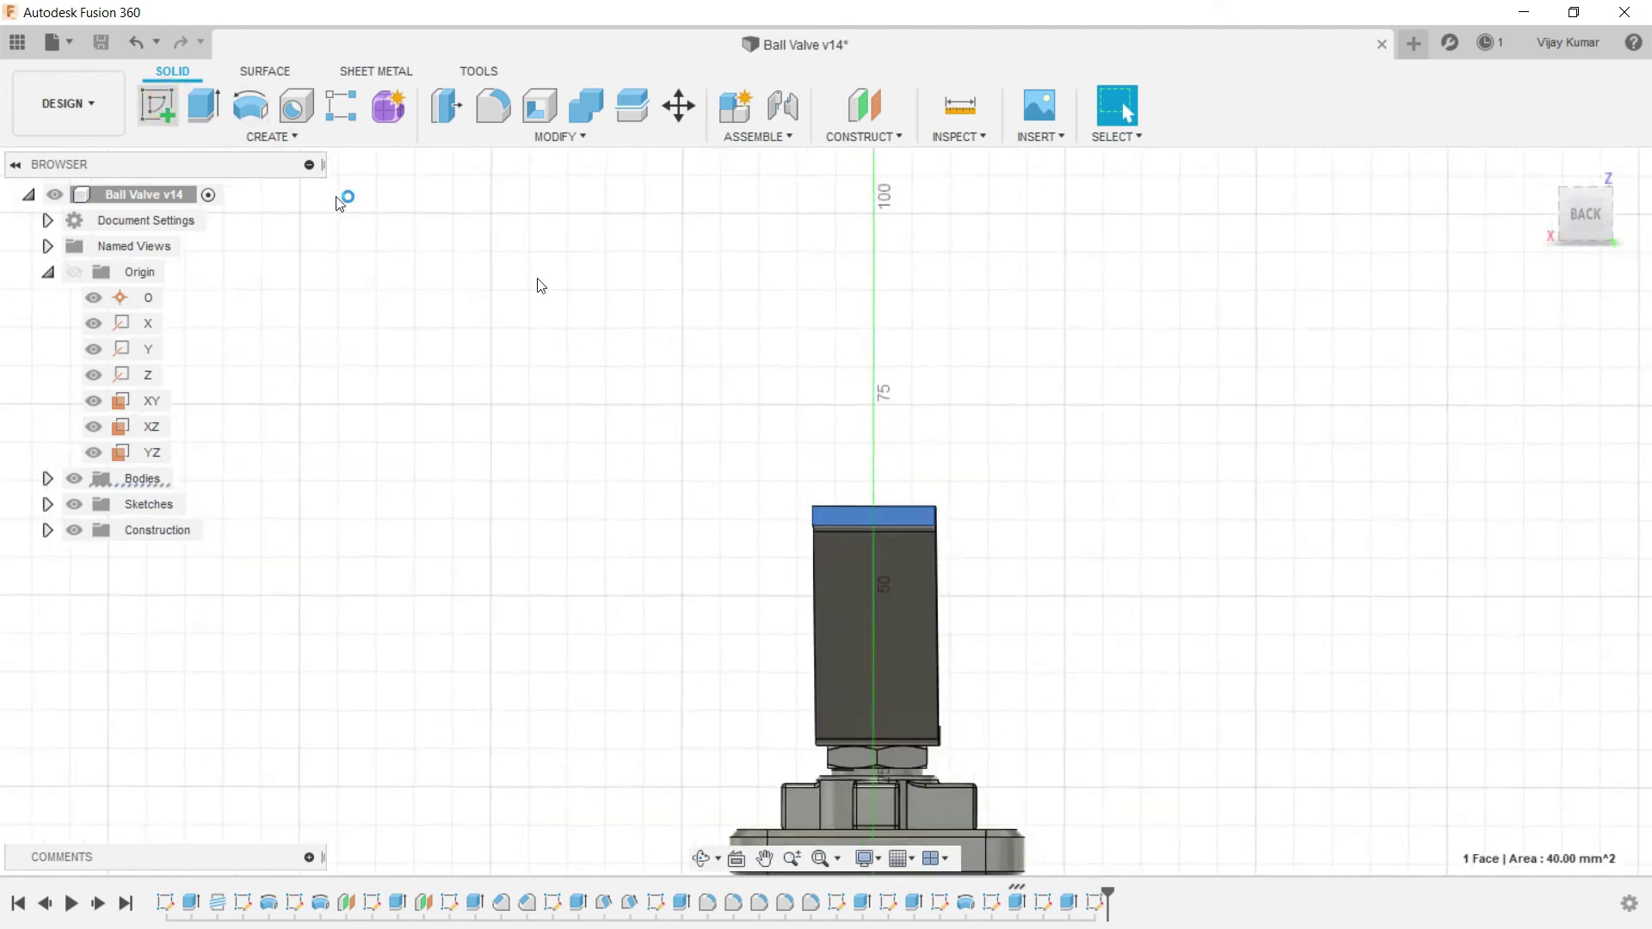
click(540, 105)
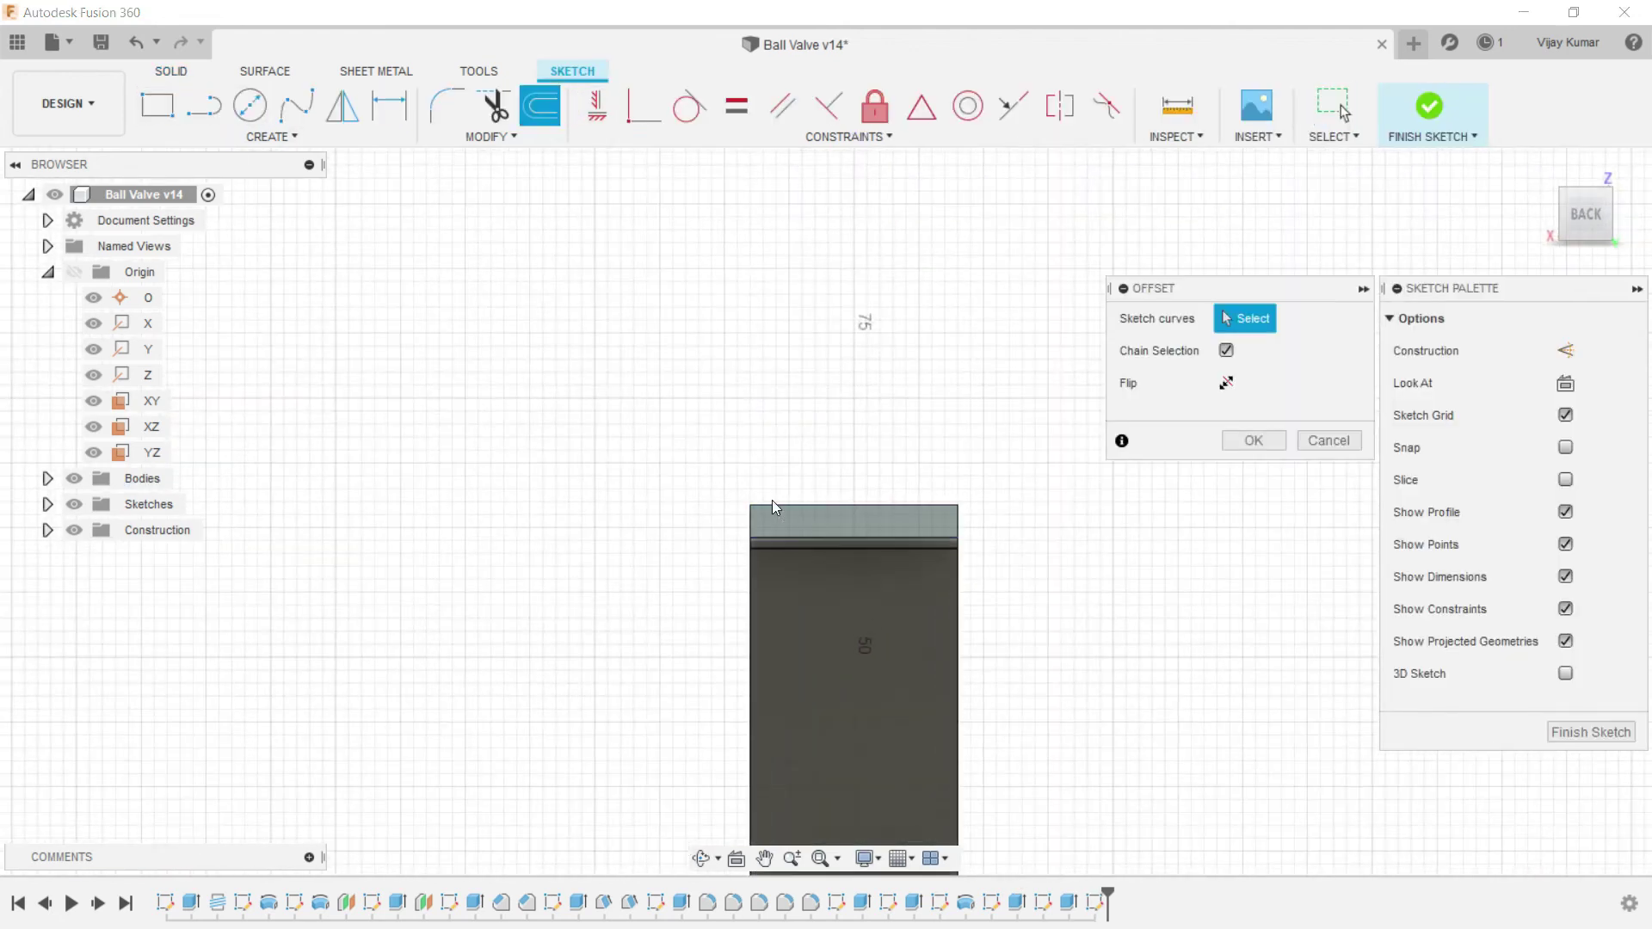
scroll(868, 531, up, 5)
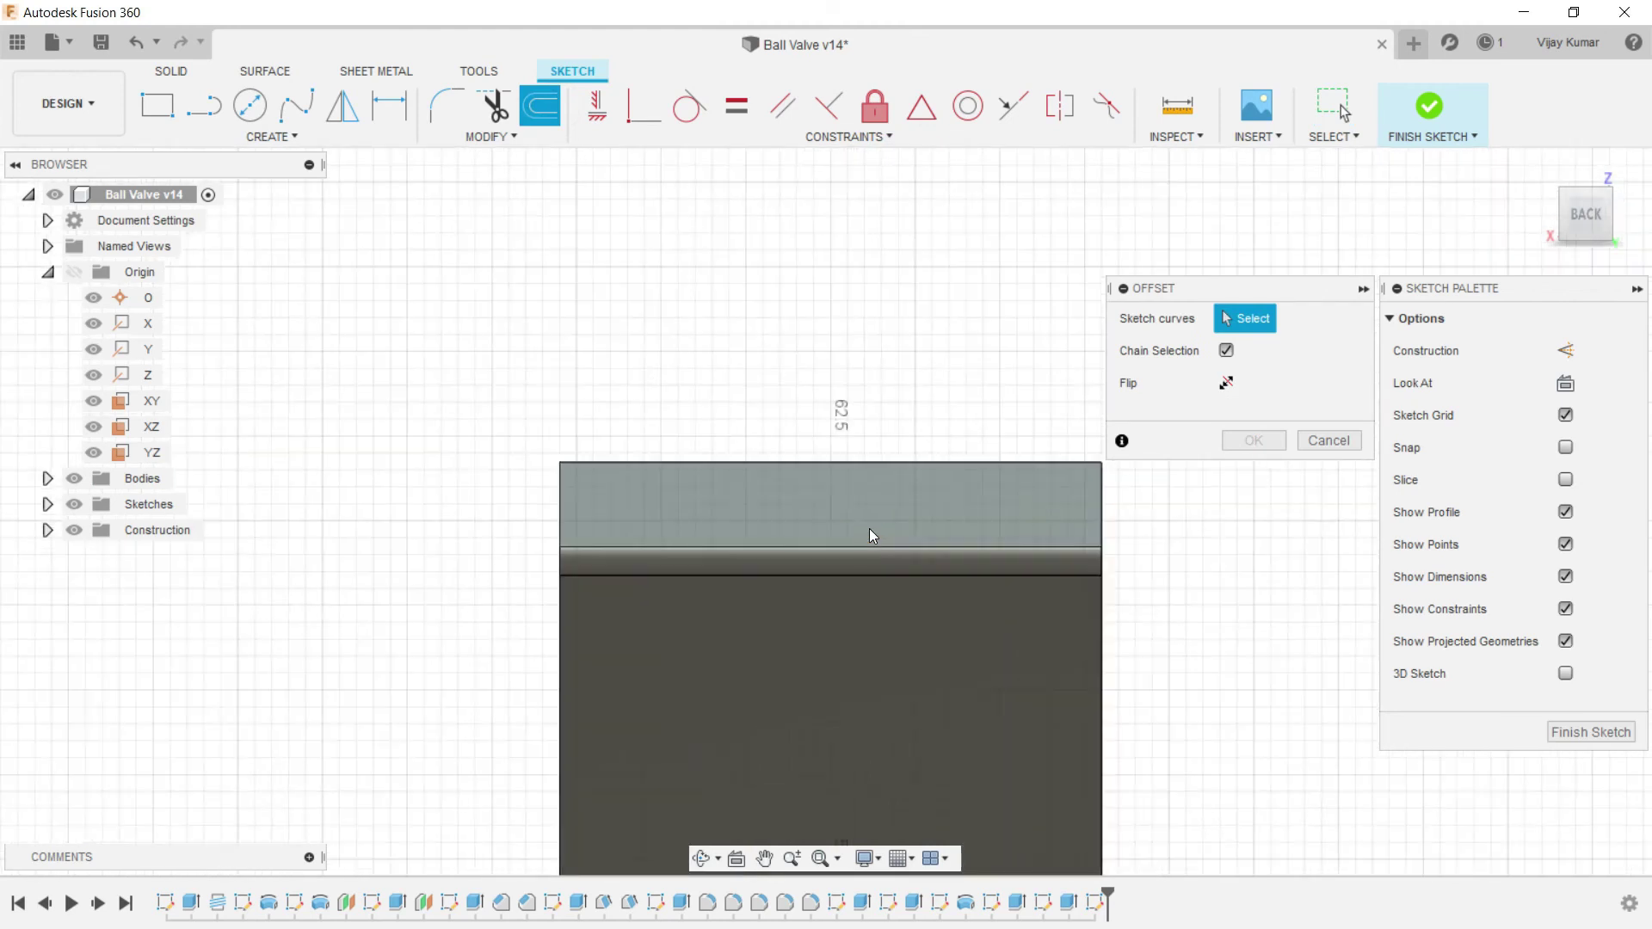
click(1328, 440)
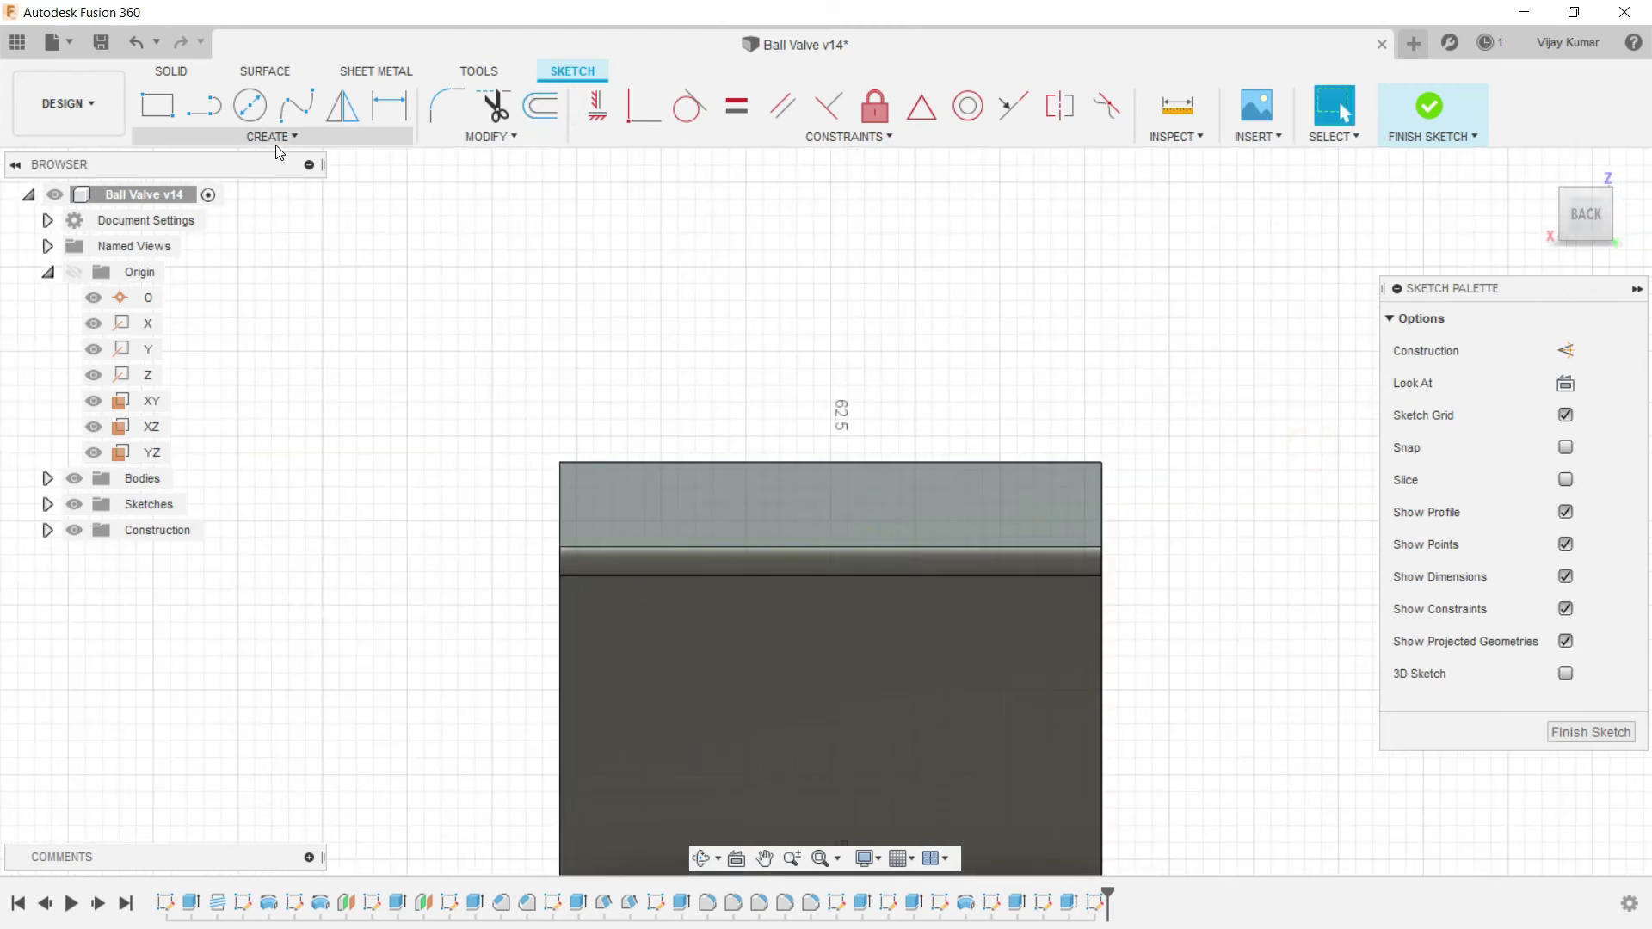
Step: Project the handle's rectangular end face into the sketch
click(276, 146)
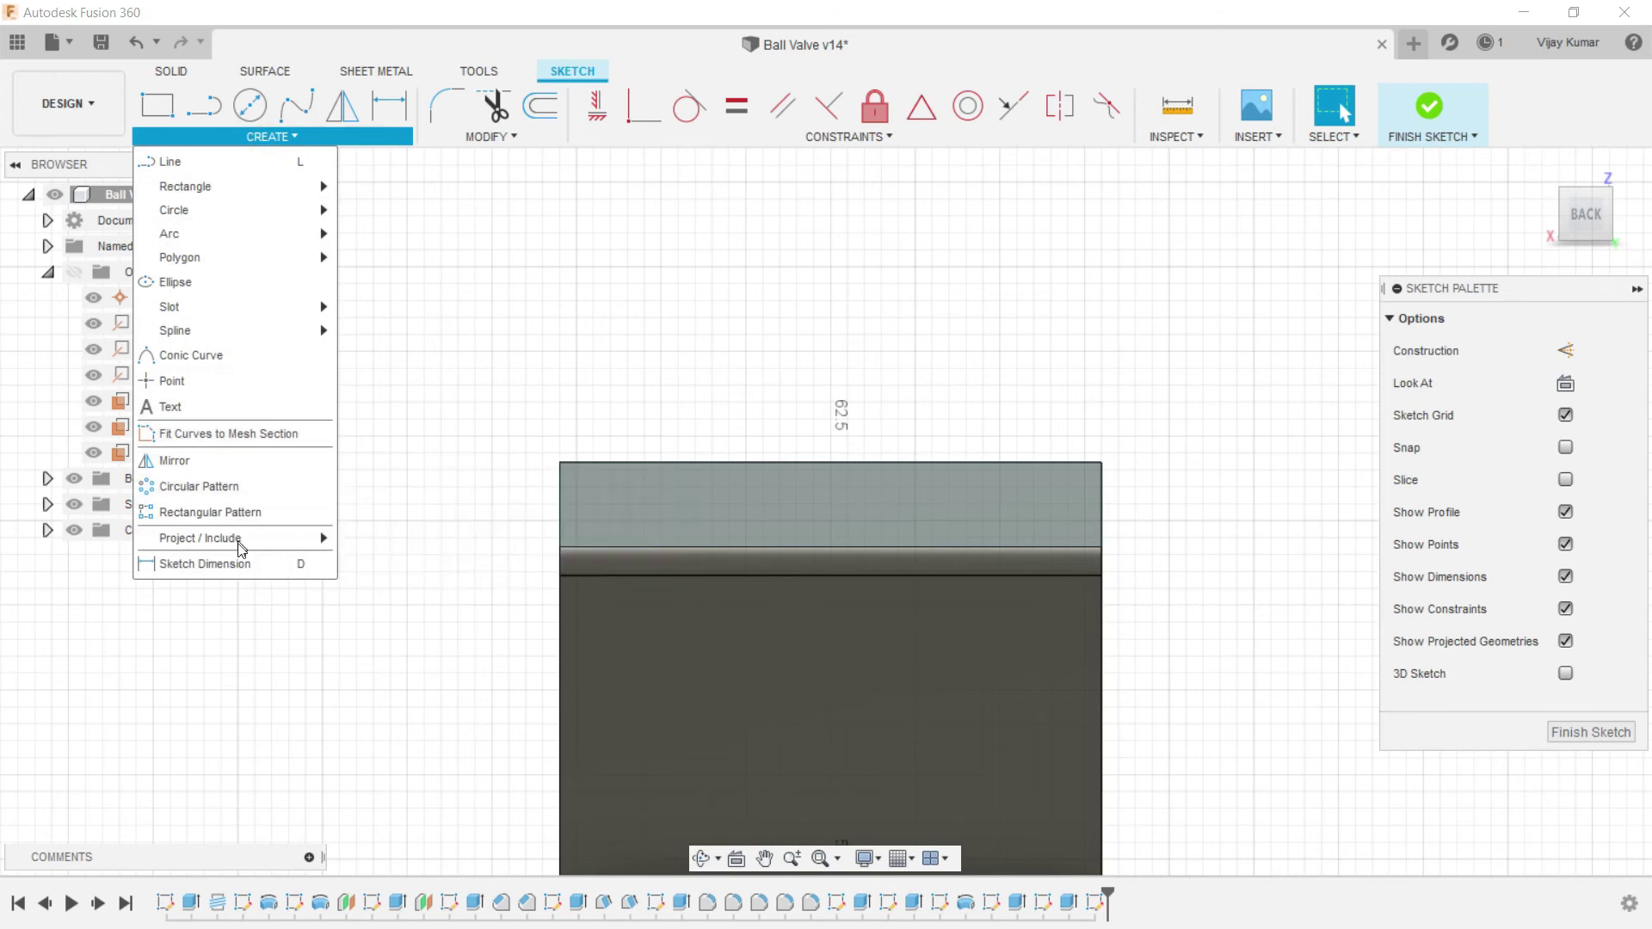
mouse_move(254, 547)
click(374, 542)
click(659, 499)
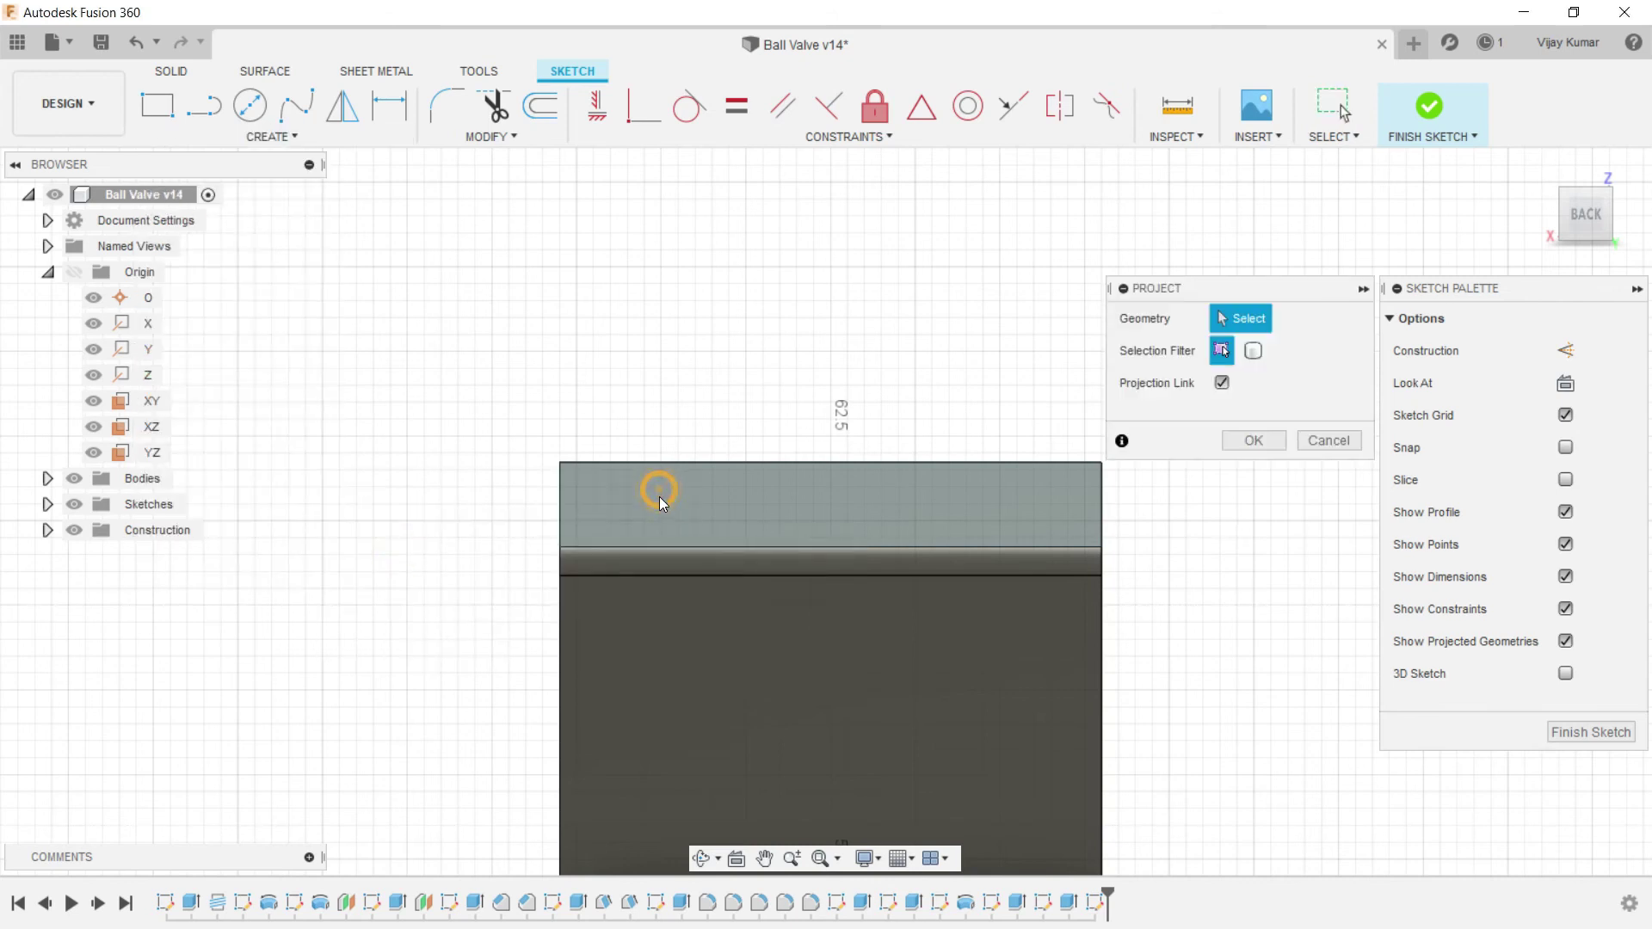
click(1230, 442)
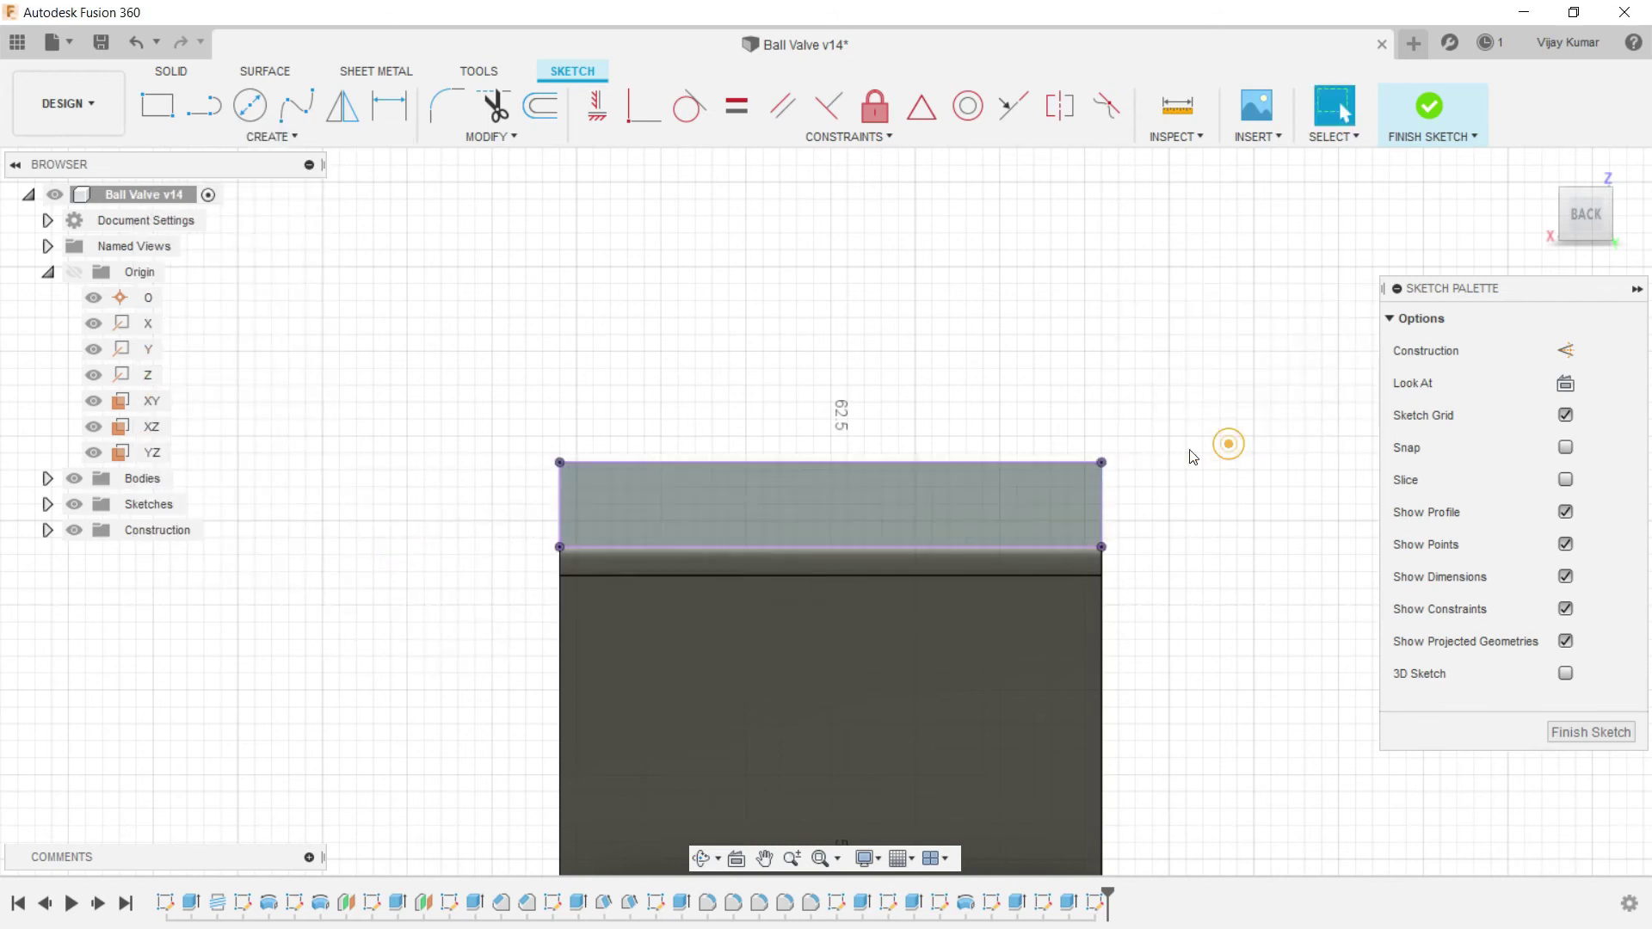
Step: Offset the projected rectangle outward by 2 mm with chain selection
click(542, 107)
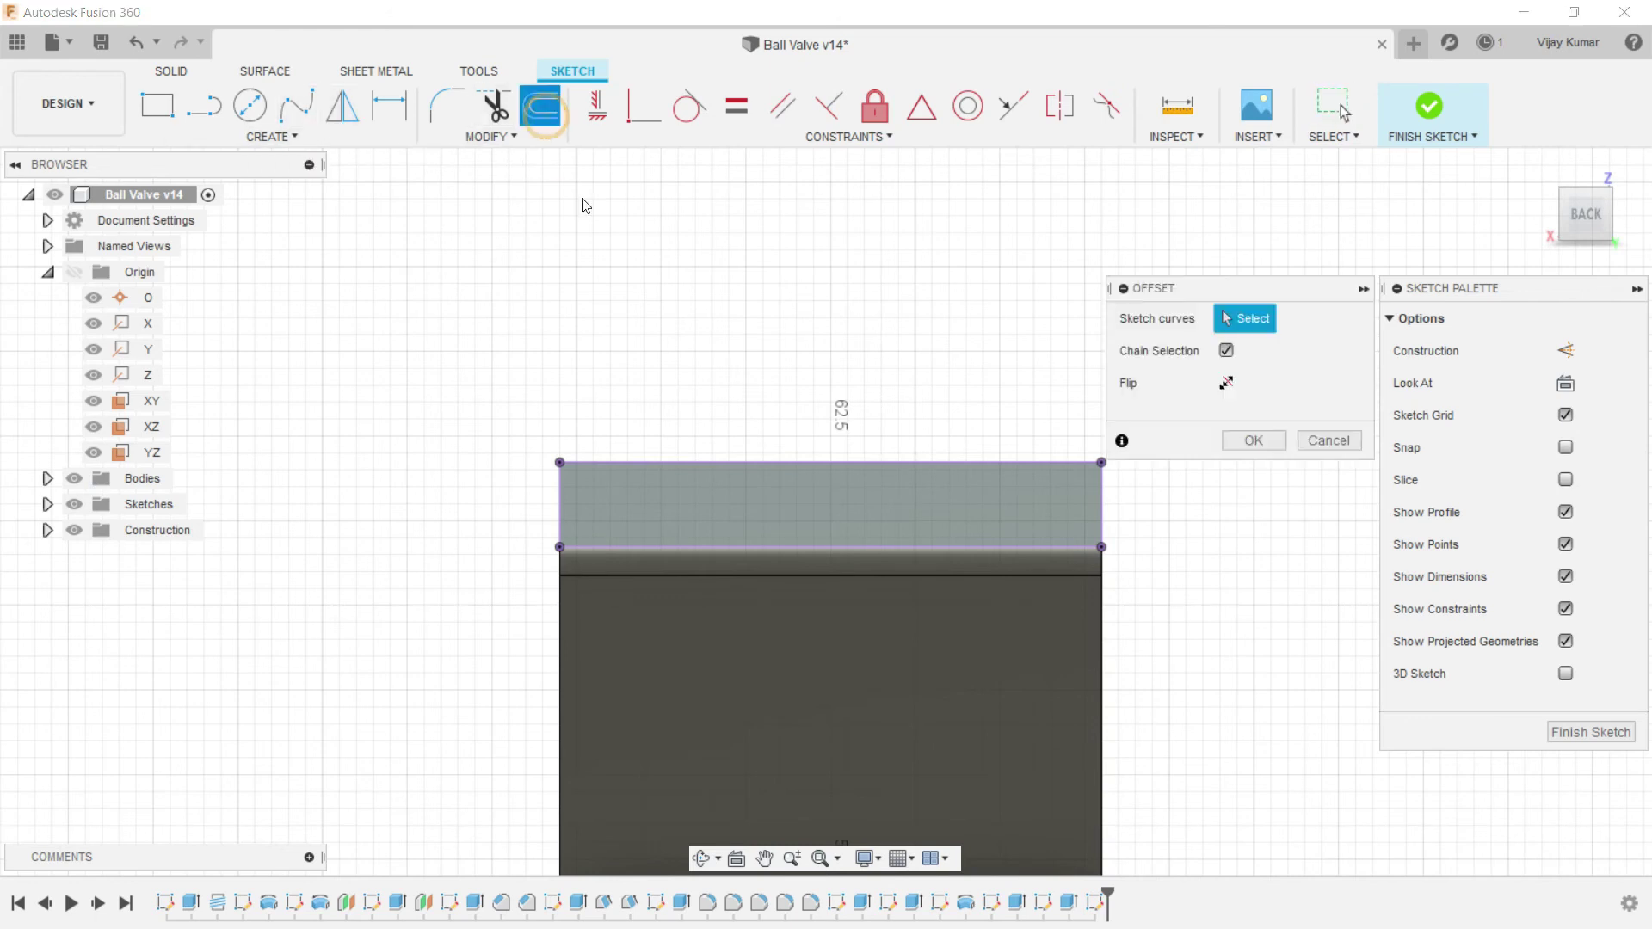
click(701, 462)
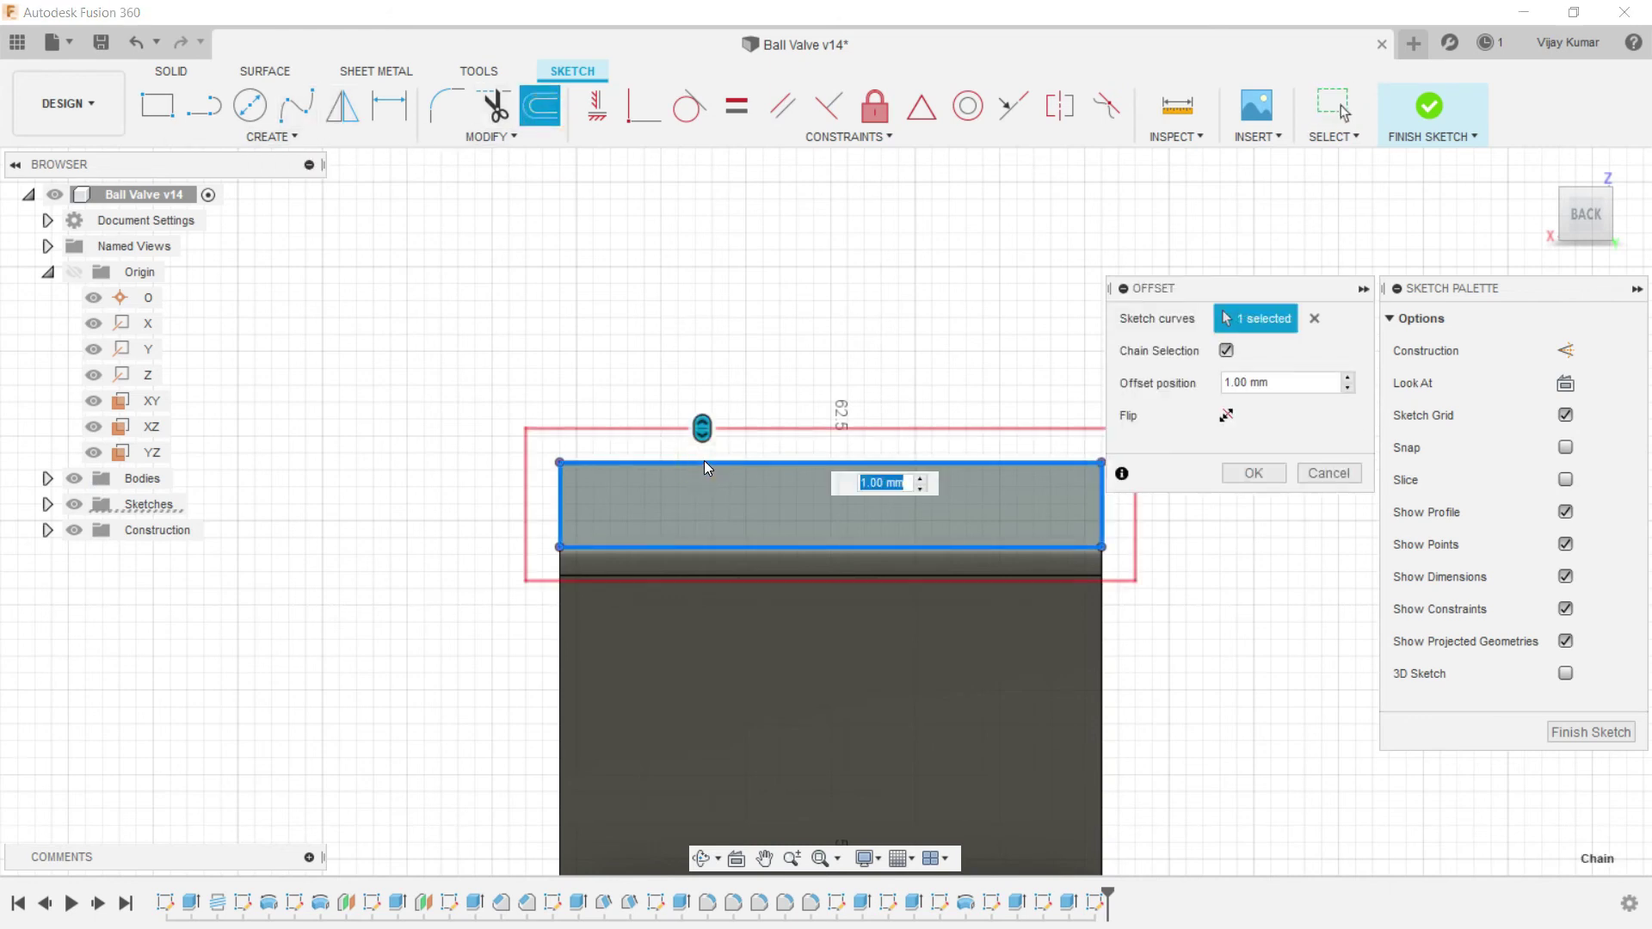
click(1274, 383)
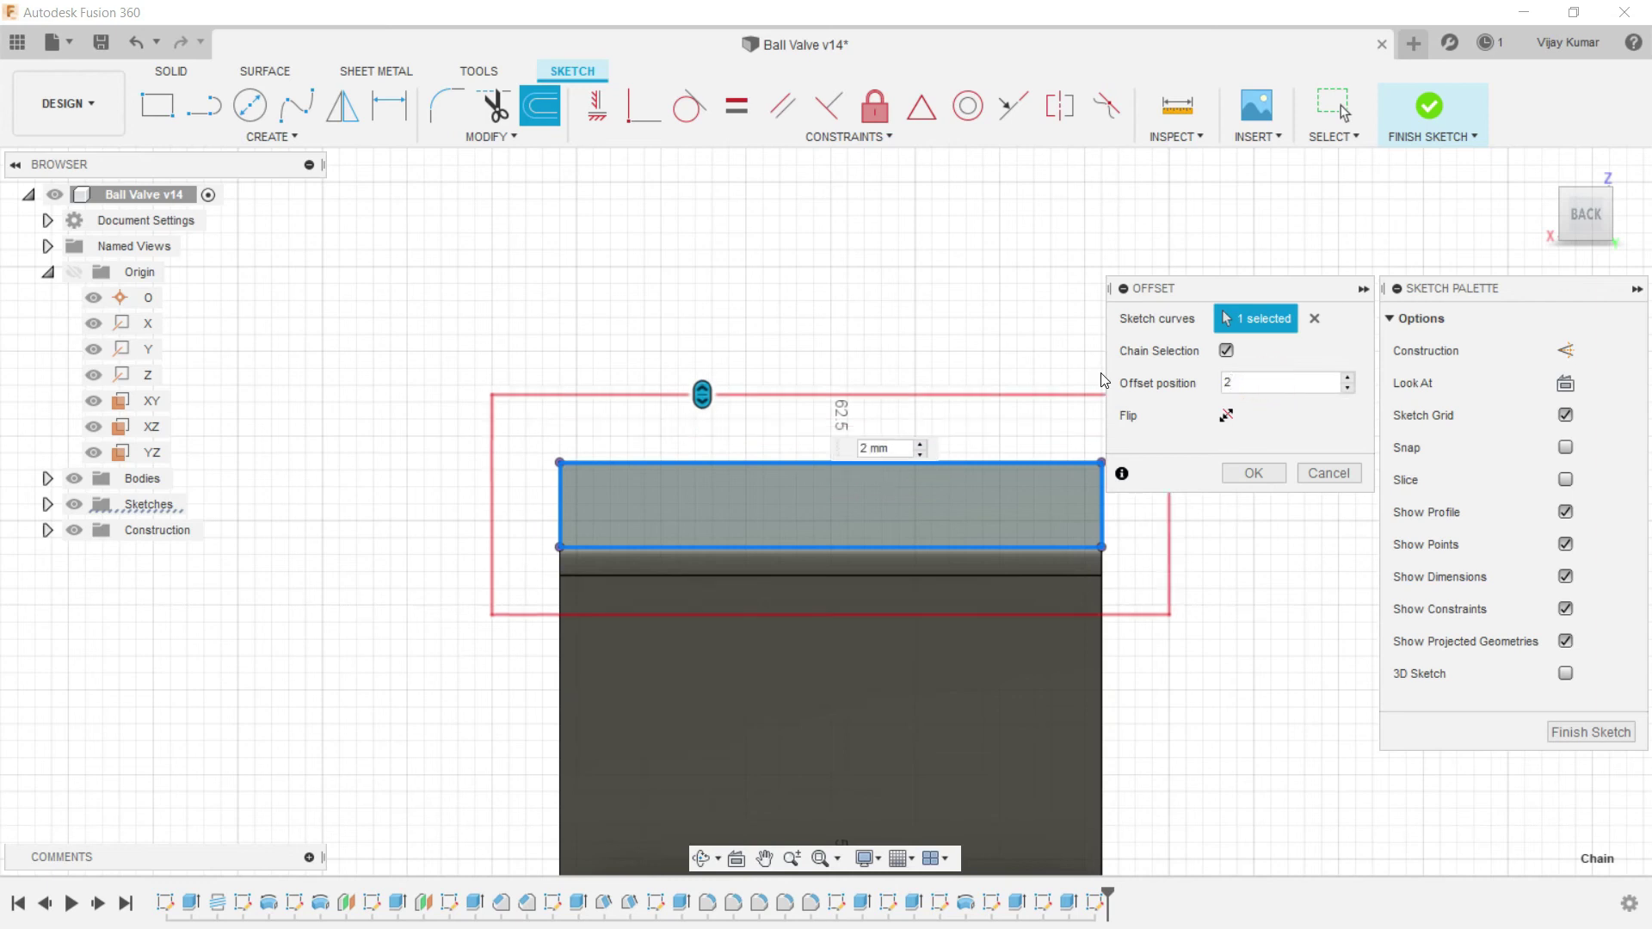
click(1280, 472)
scroll(1257, 464, down, 2)
Step: Extrude both the inner rectangle and the surrounding offset profile 120 mm outward from the handle's free end with the Join operation
click(701, 858)
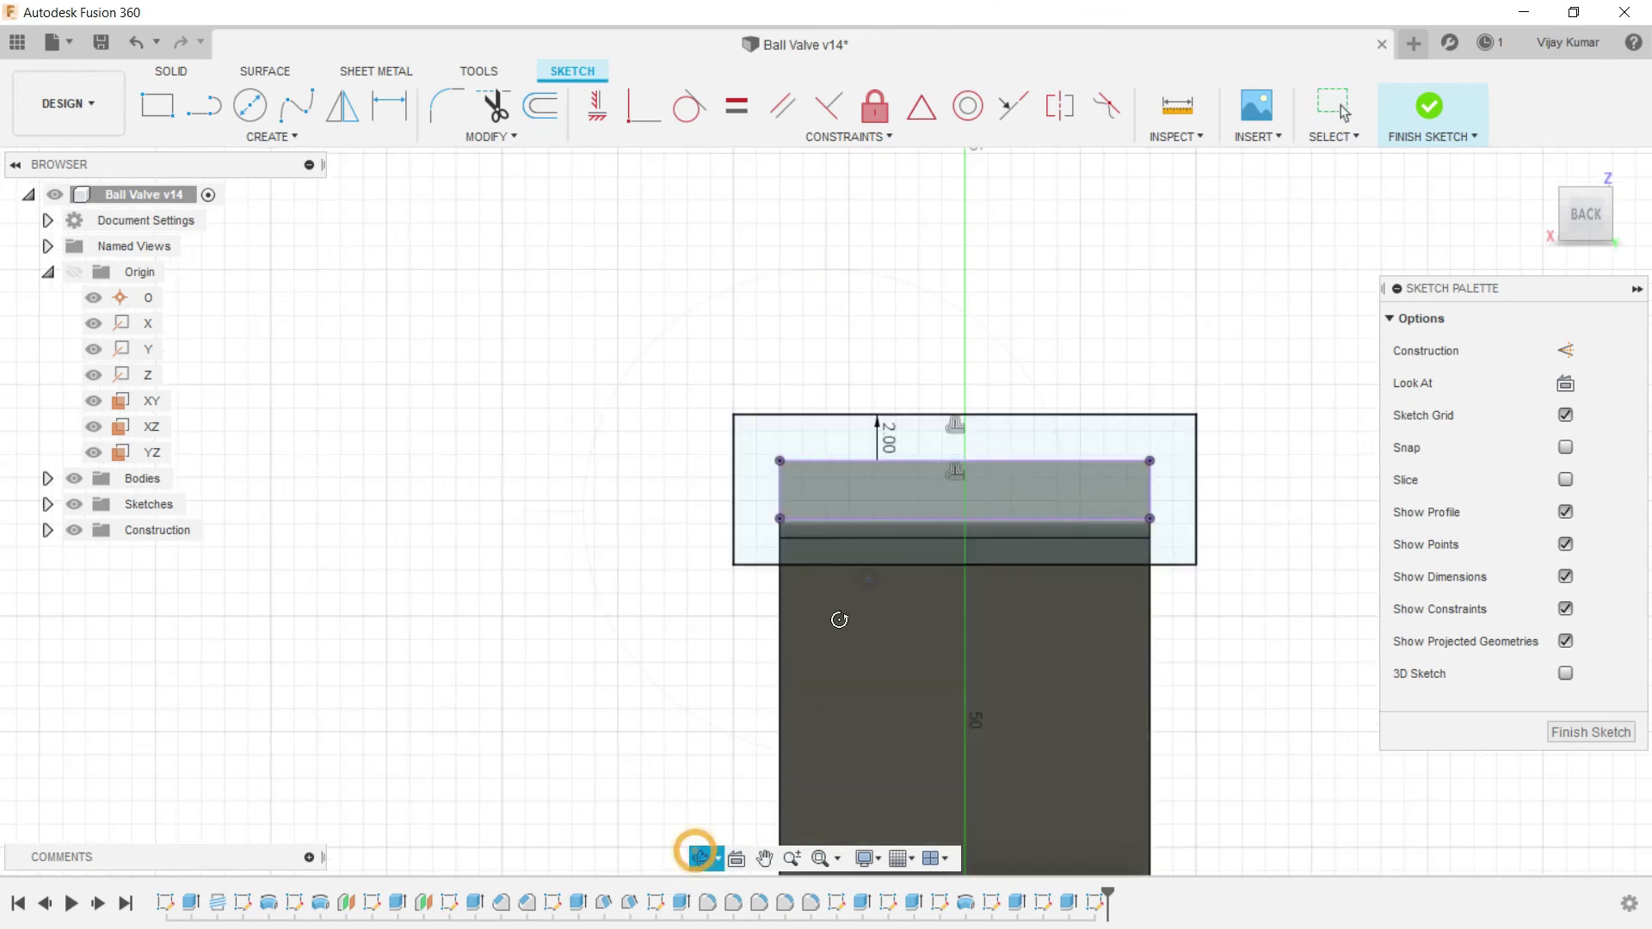
scroll(841, 616, down, 3)
drag(840, 616, 786, 585)
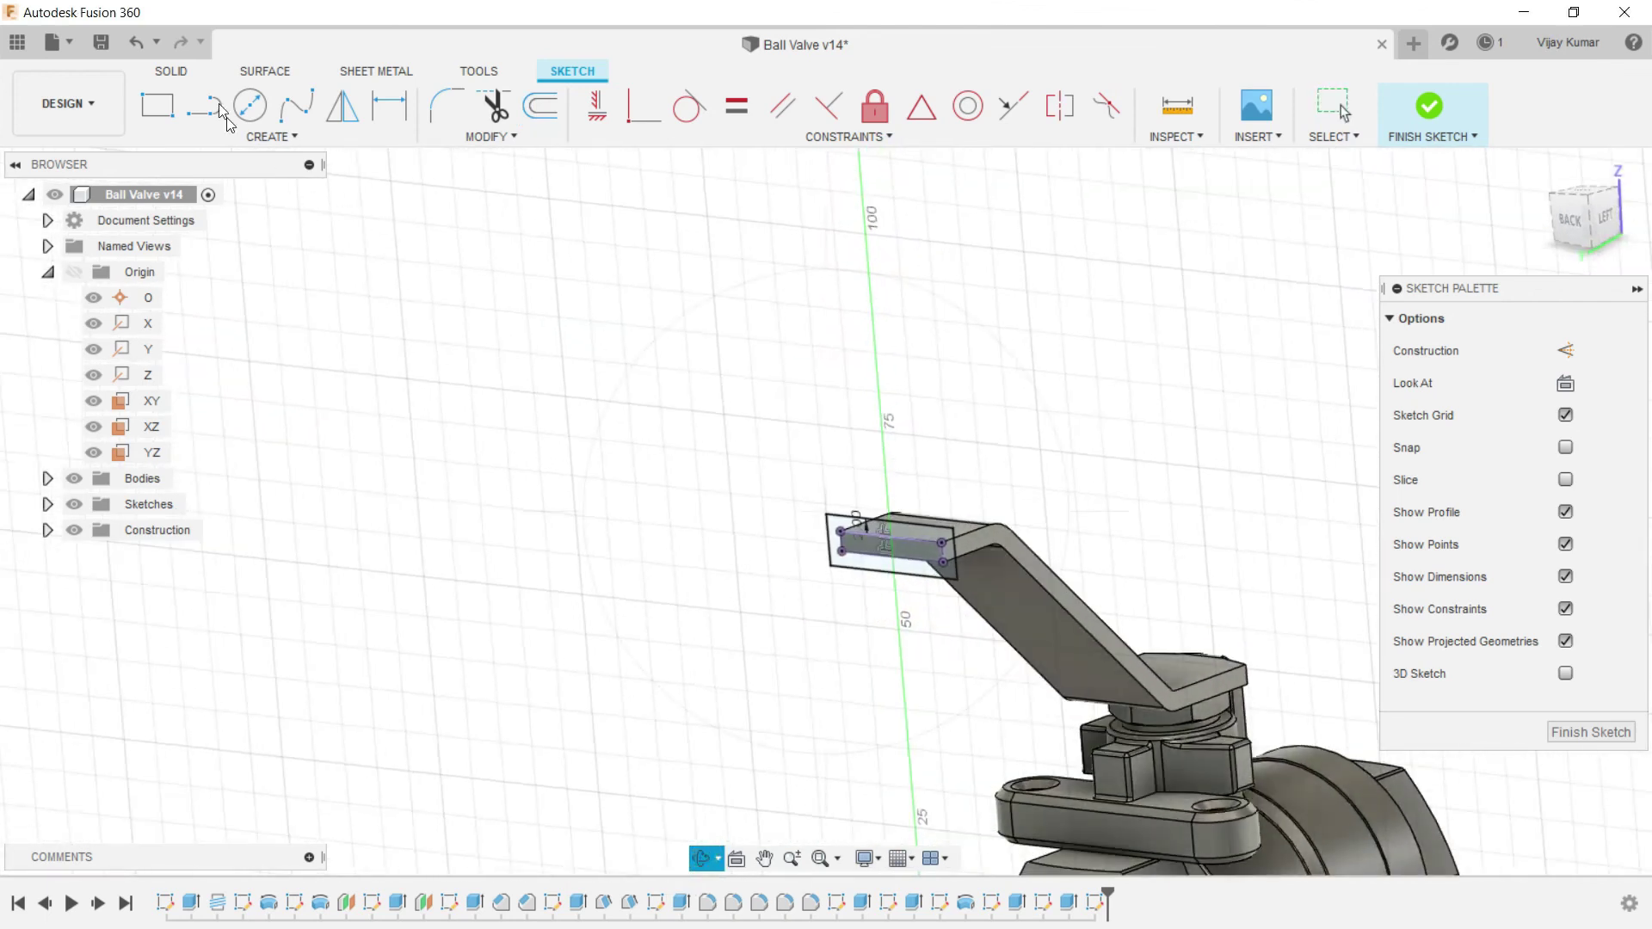
click(184, 74)
click(204, 106)
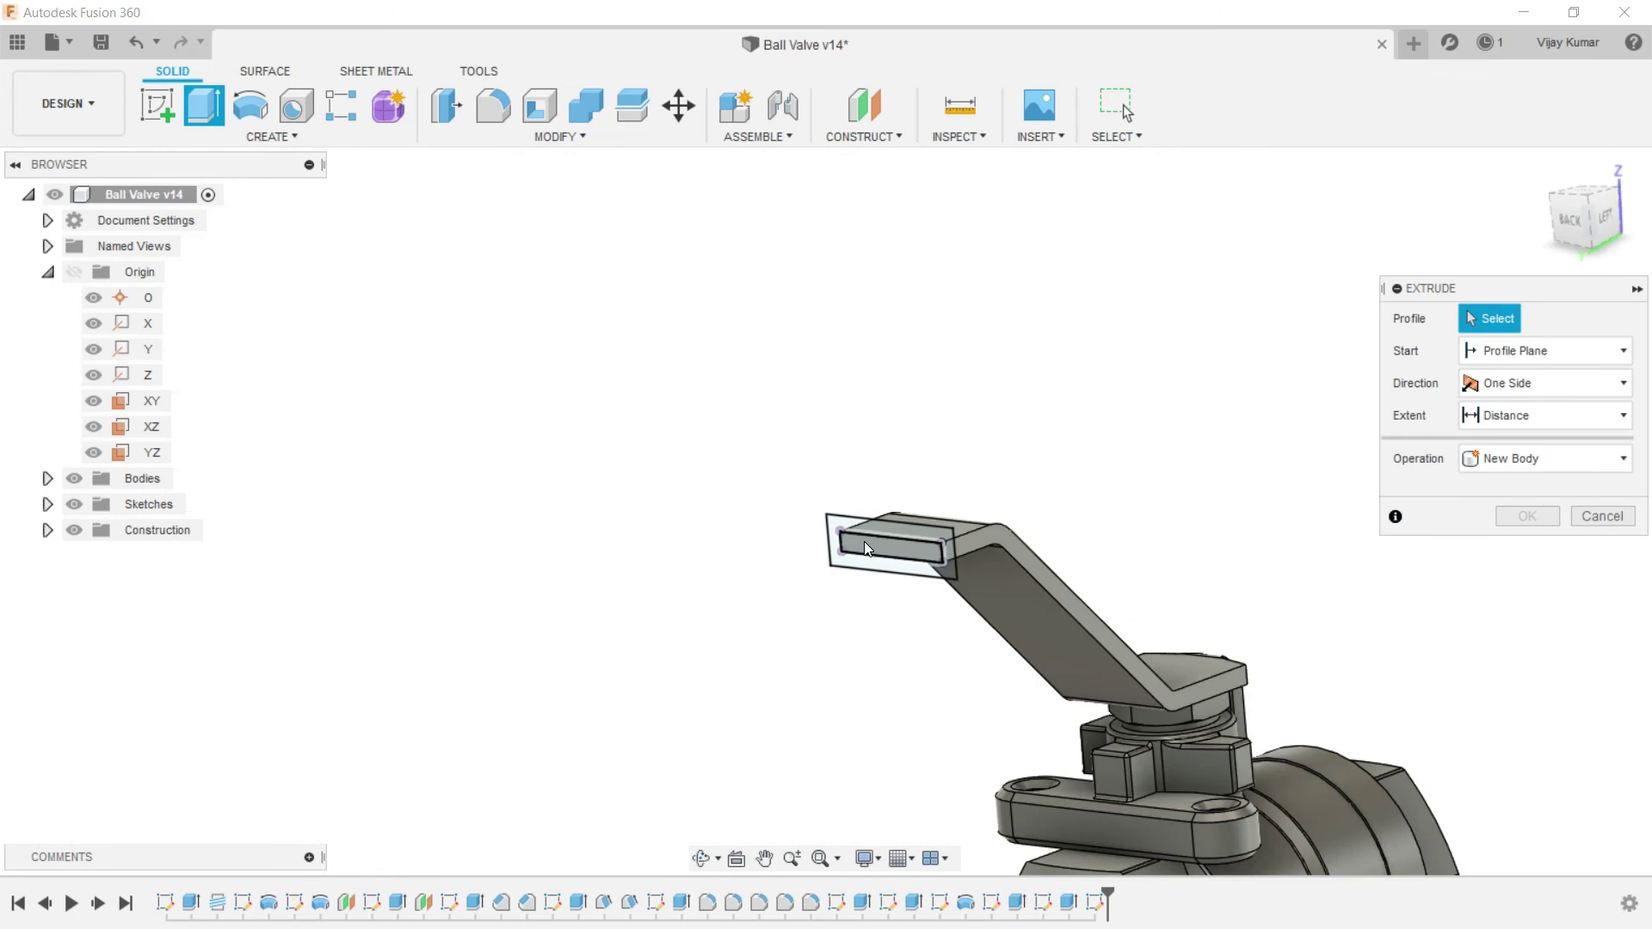
click(865, 540)
click(869, 532)
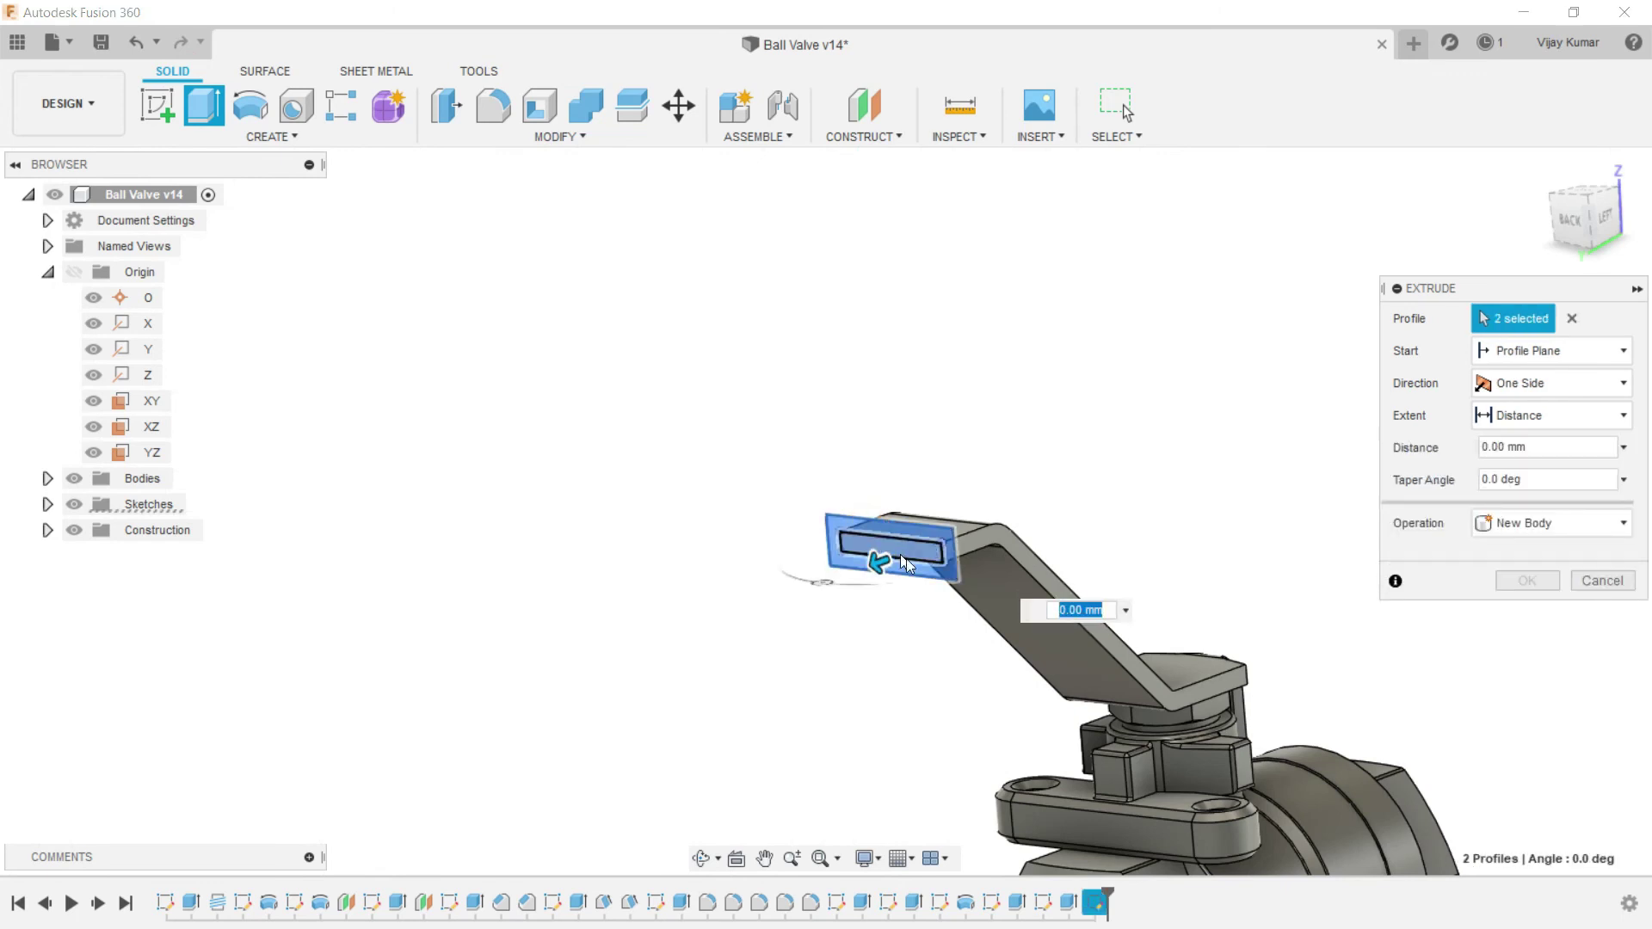
shift+middle_drag(906, 559, 933, 580)
text(120)
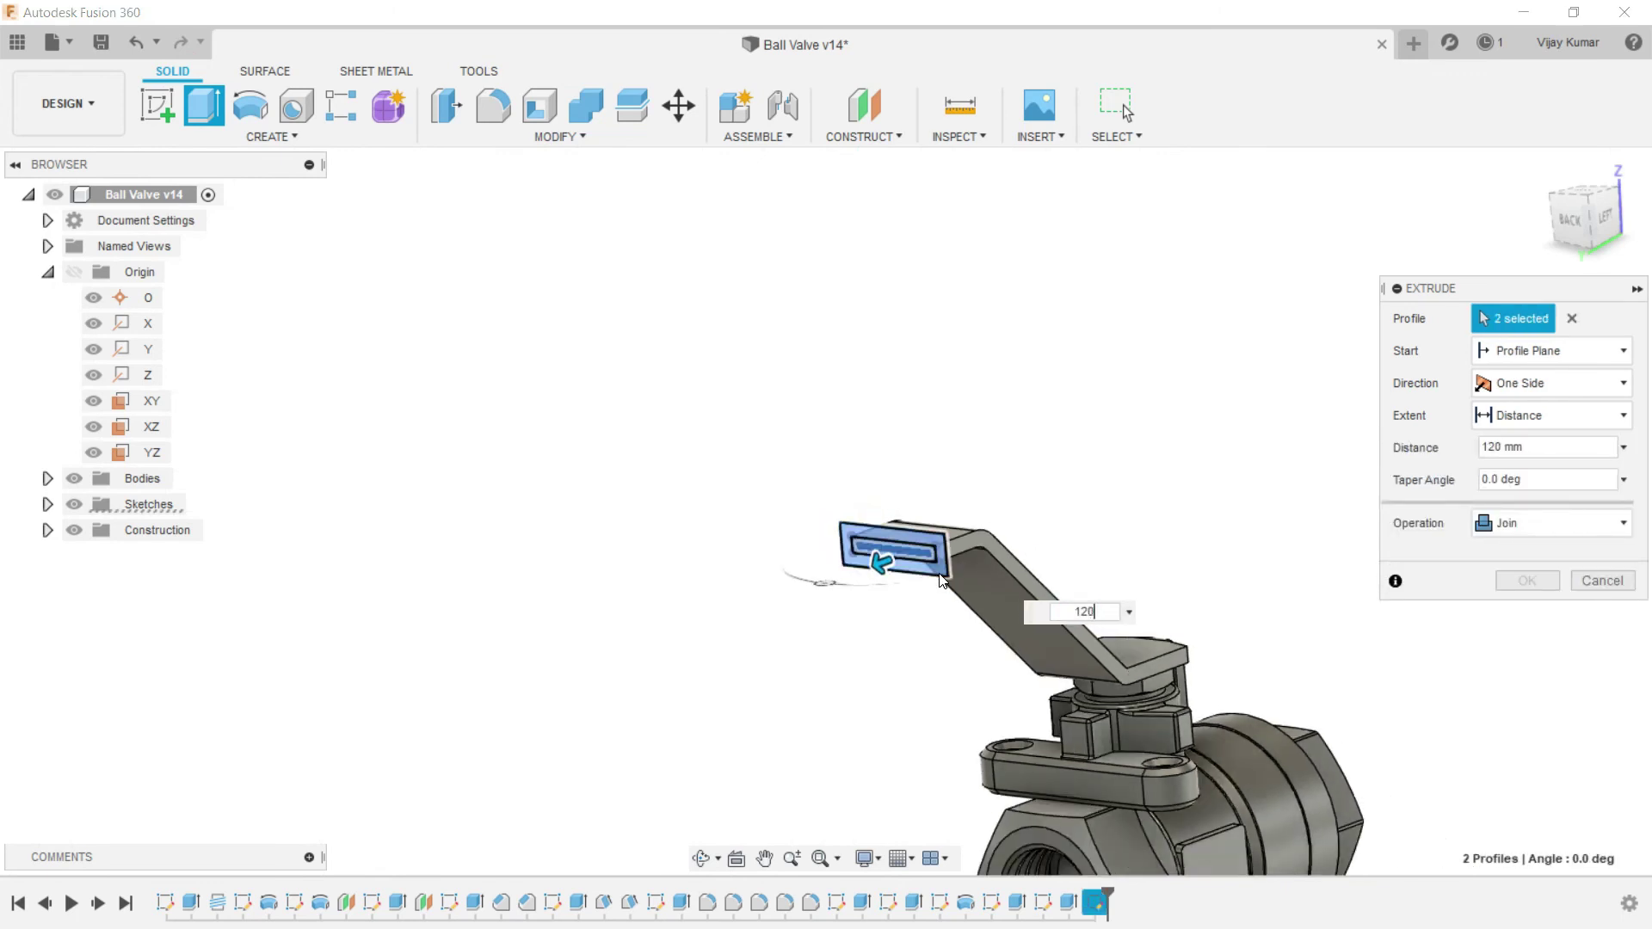
scroll(895, 559, down, 2)
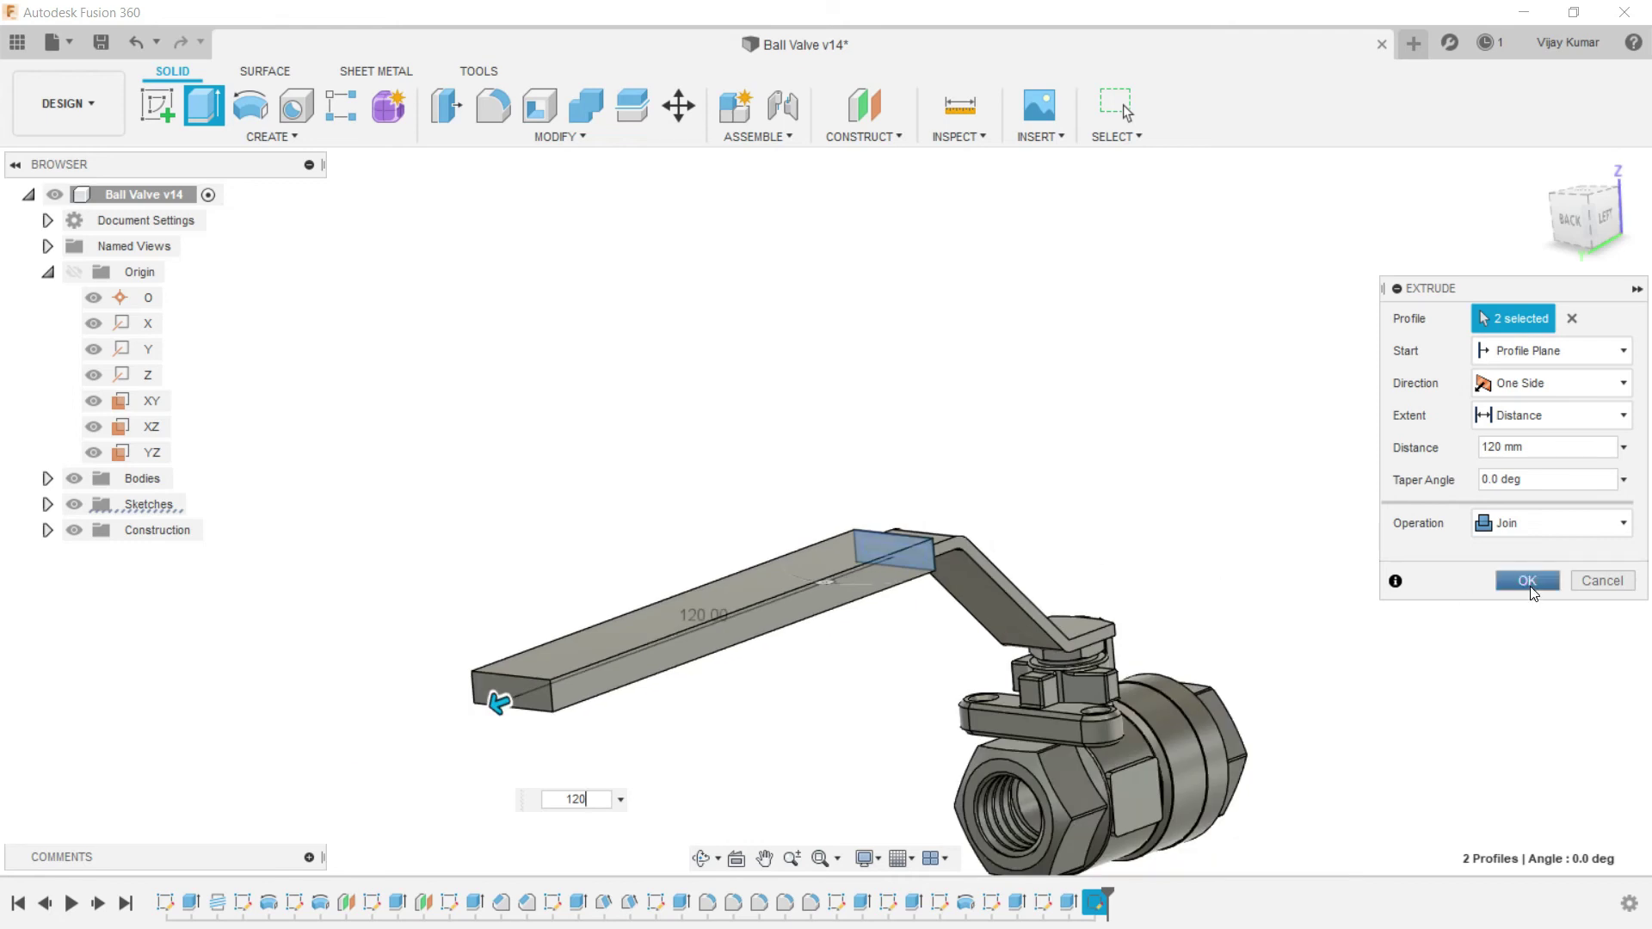
click(1527, 580)
Step: Start a constant-radius fillet on the grip's large upper face with a 2 mm radius
scroll(1008, 511, down, 3)
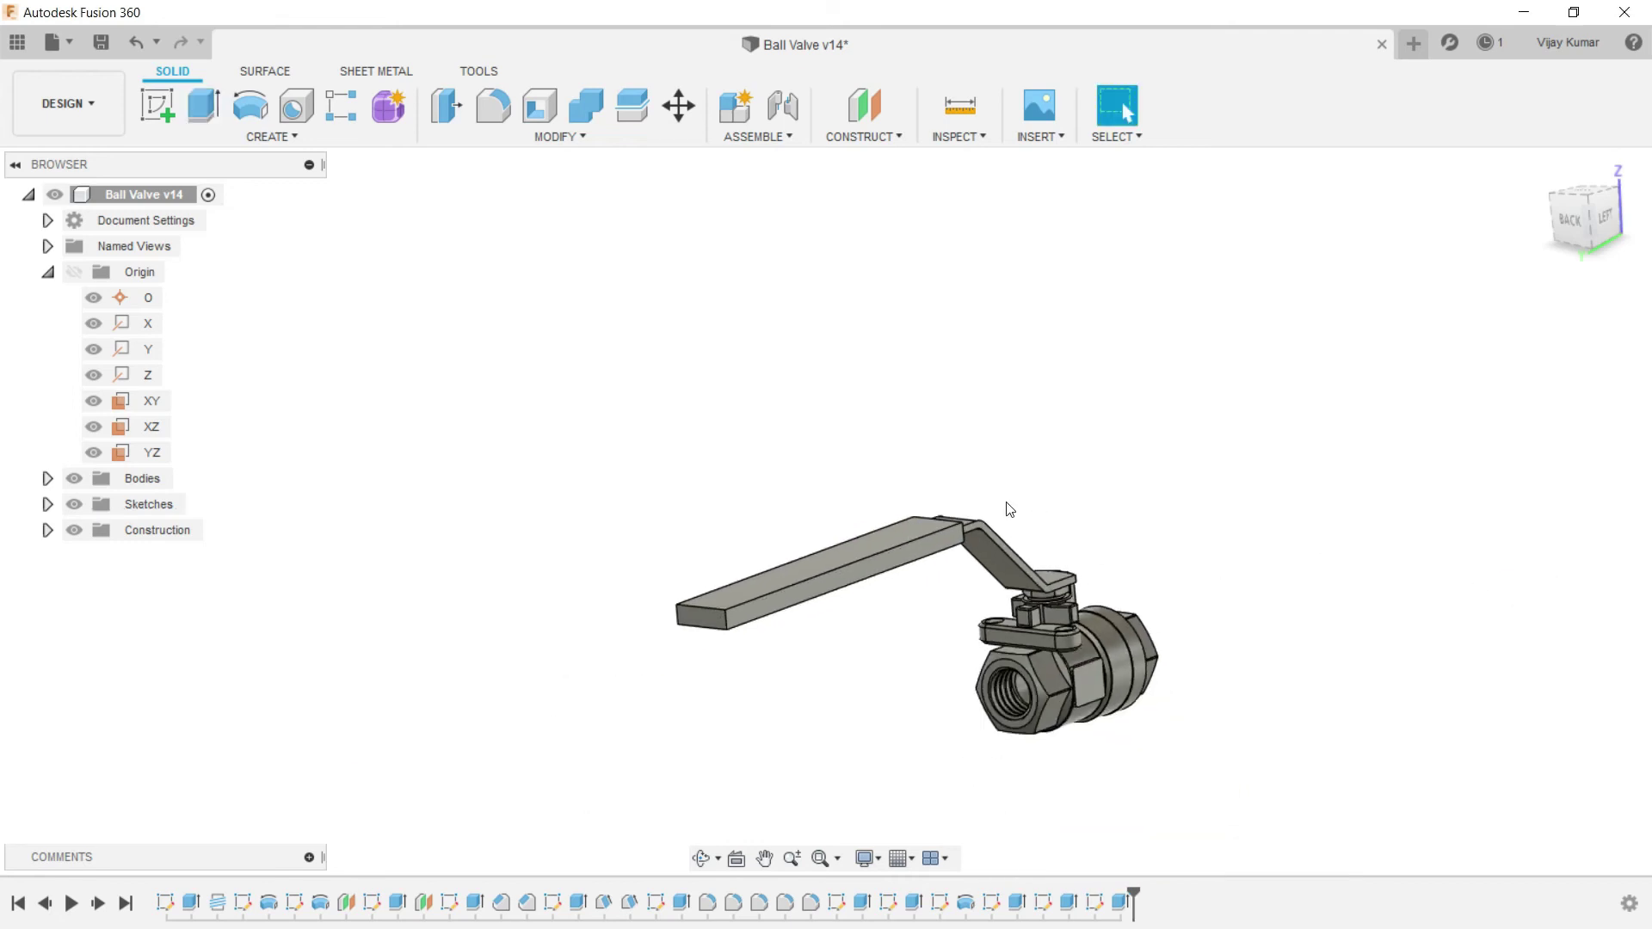
click(701, 858)
drag(981, 572, 767, 766)
scroll(761, 761, up, 2)
right_click(470, 679)
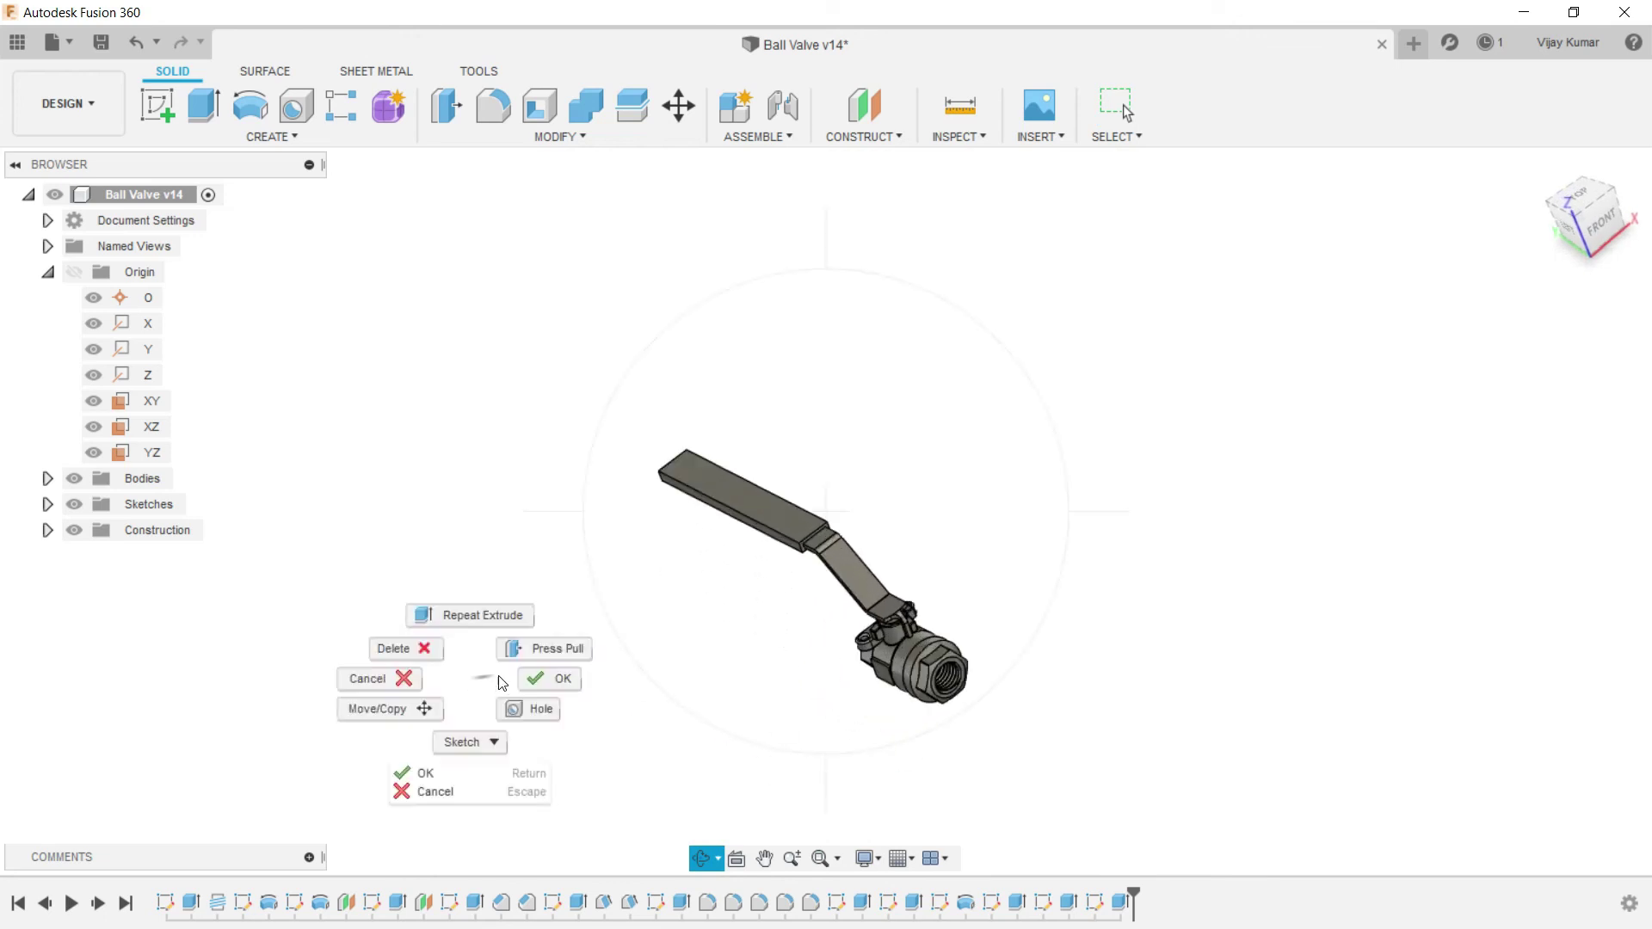
click(525, 676)
scroll(525, 676, up, 1)
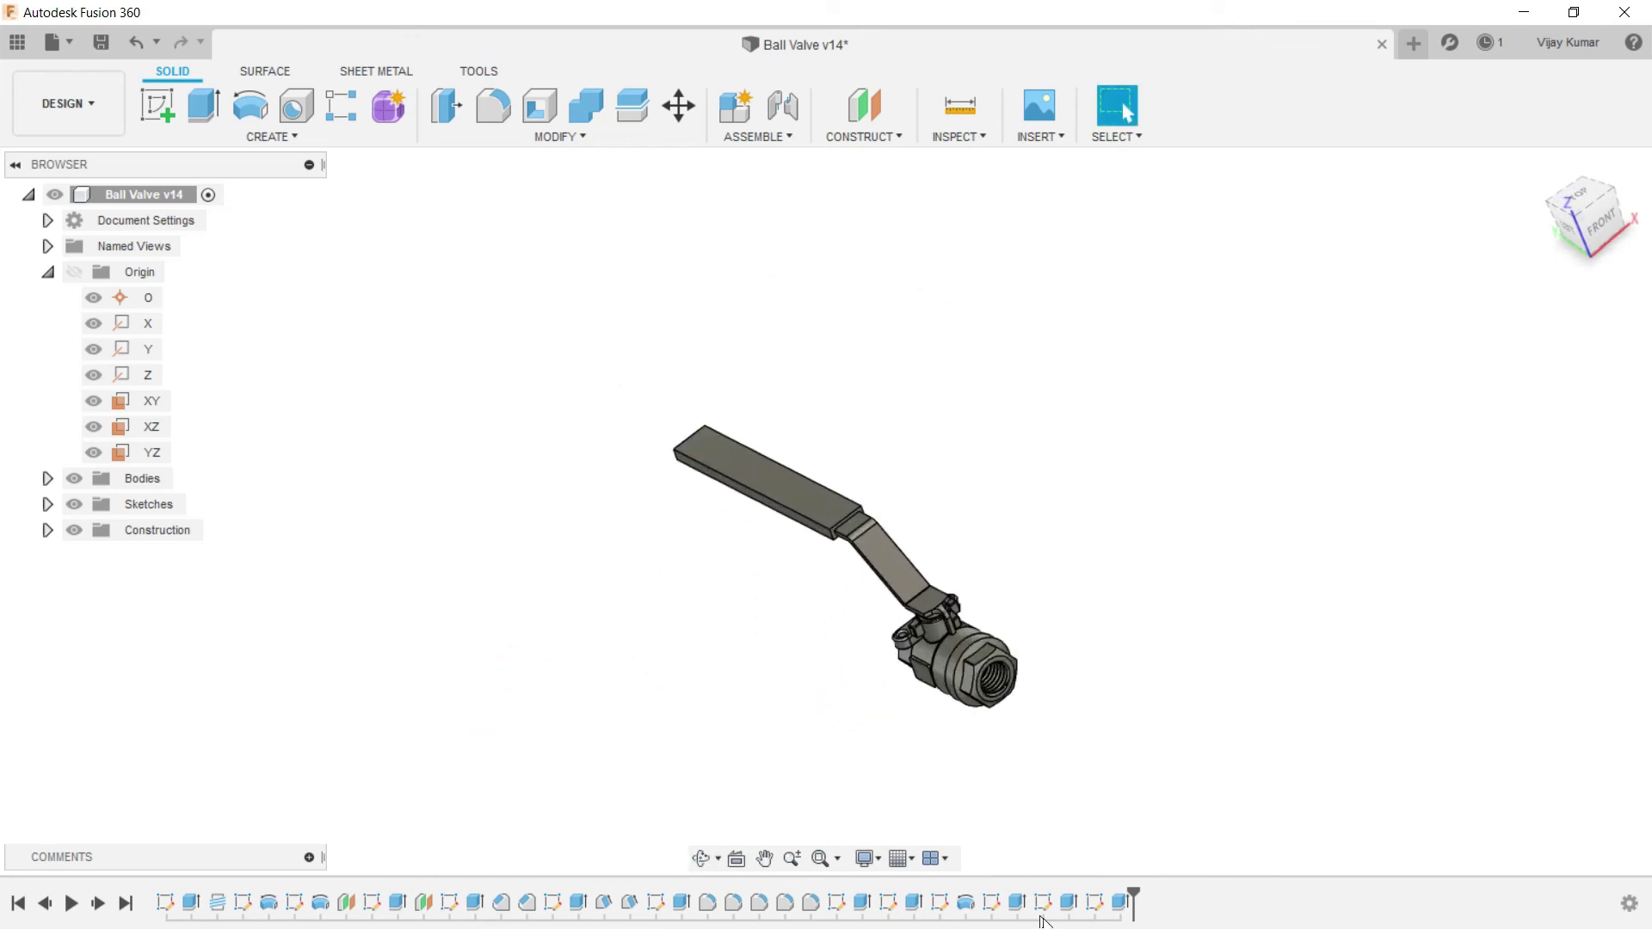
click(1261, 667)
scroll(835, 383, up, 3)
key(f)
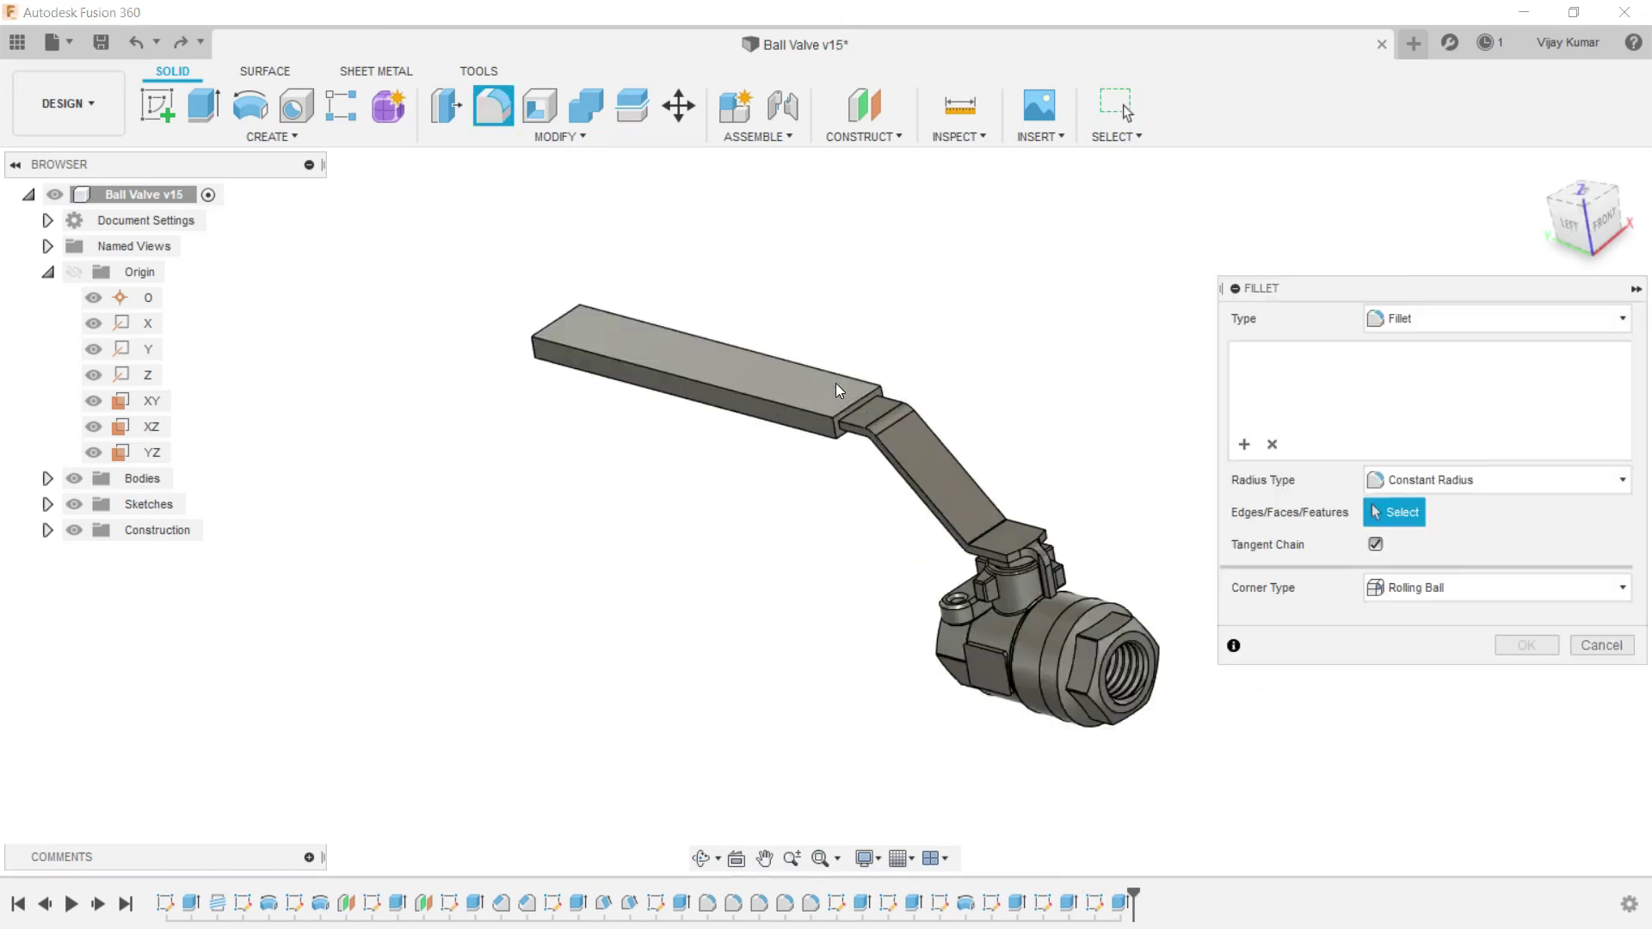
click(818, 410)
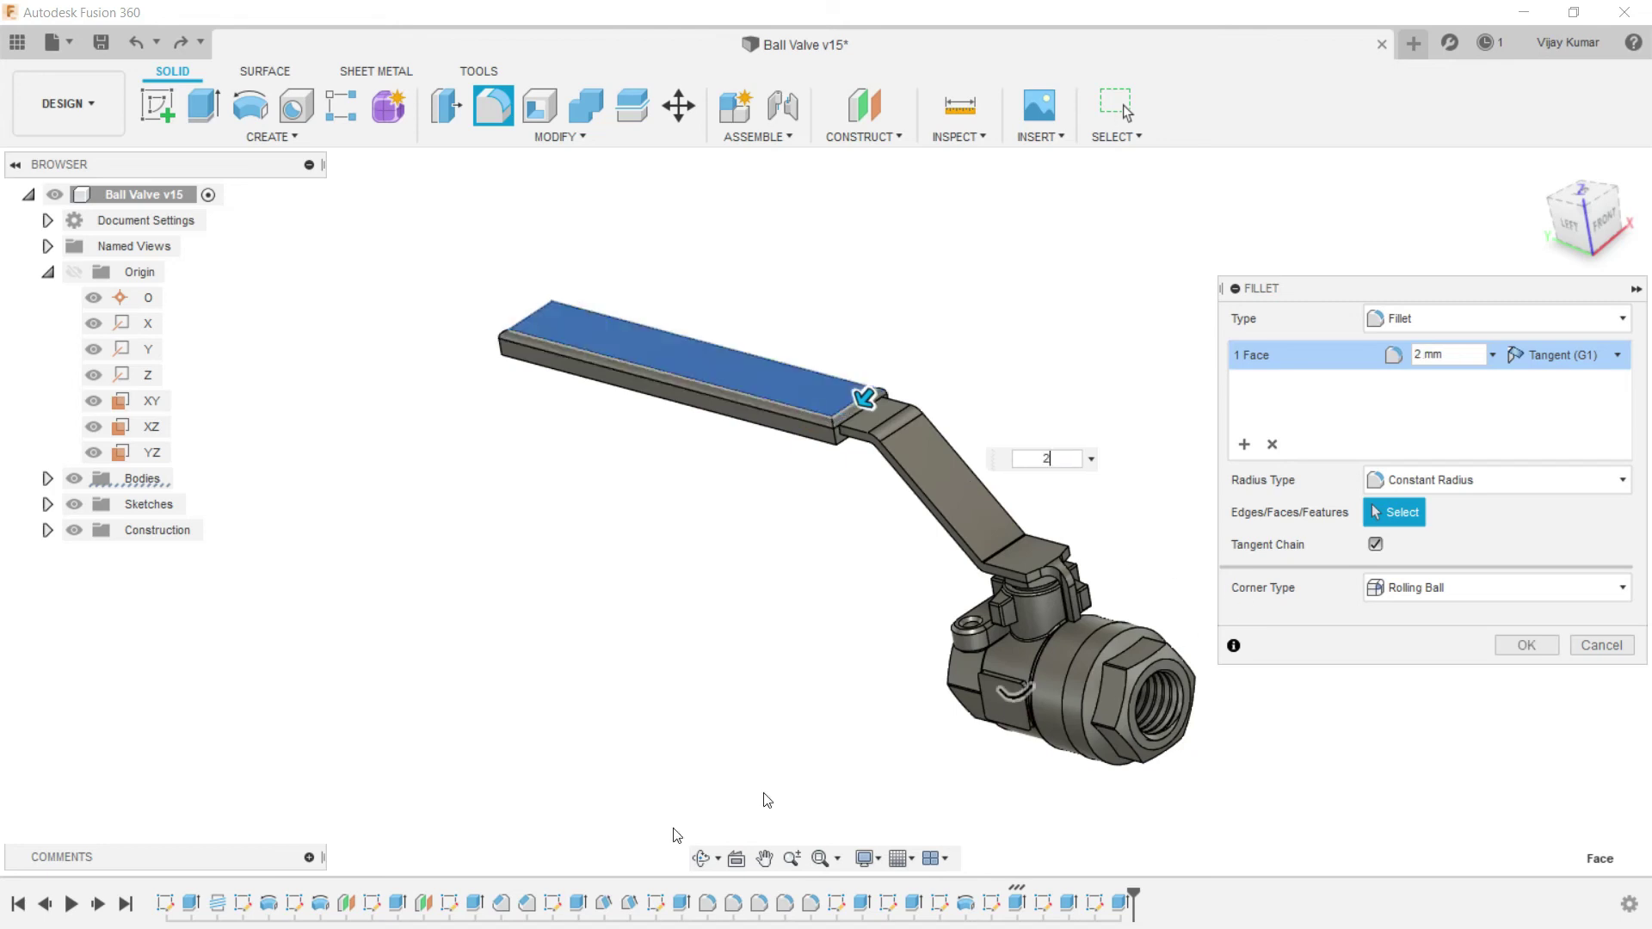
Step: Add the grip's large underside face to the fillet as a second selection set with a 2 mm radius
click(696, 860)
drag(682, 564, 664, 444)
right_click(513, 355)
scroll(652, 326, up, 3)
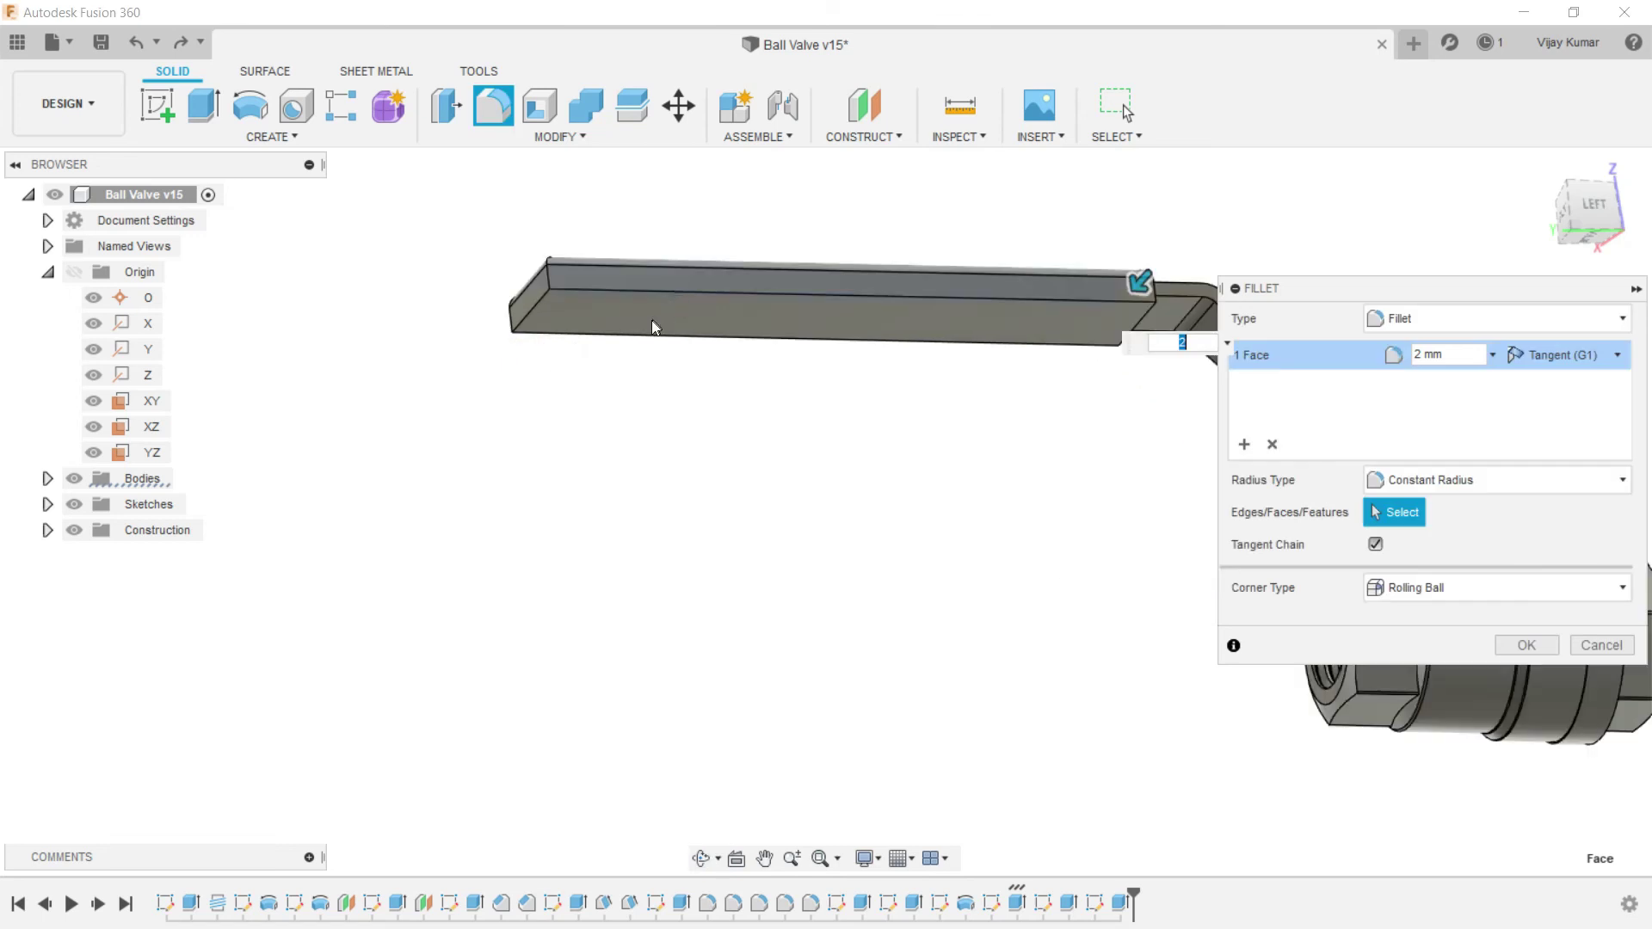
click(1244, 444)
click(736, 330)
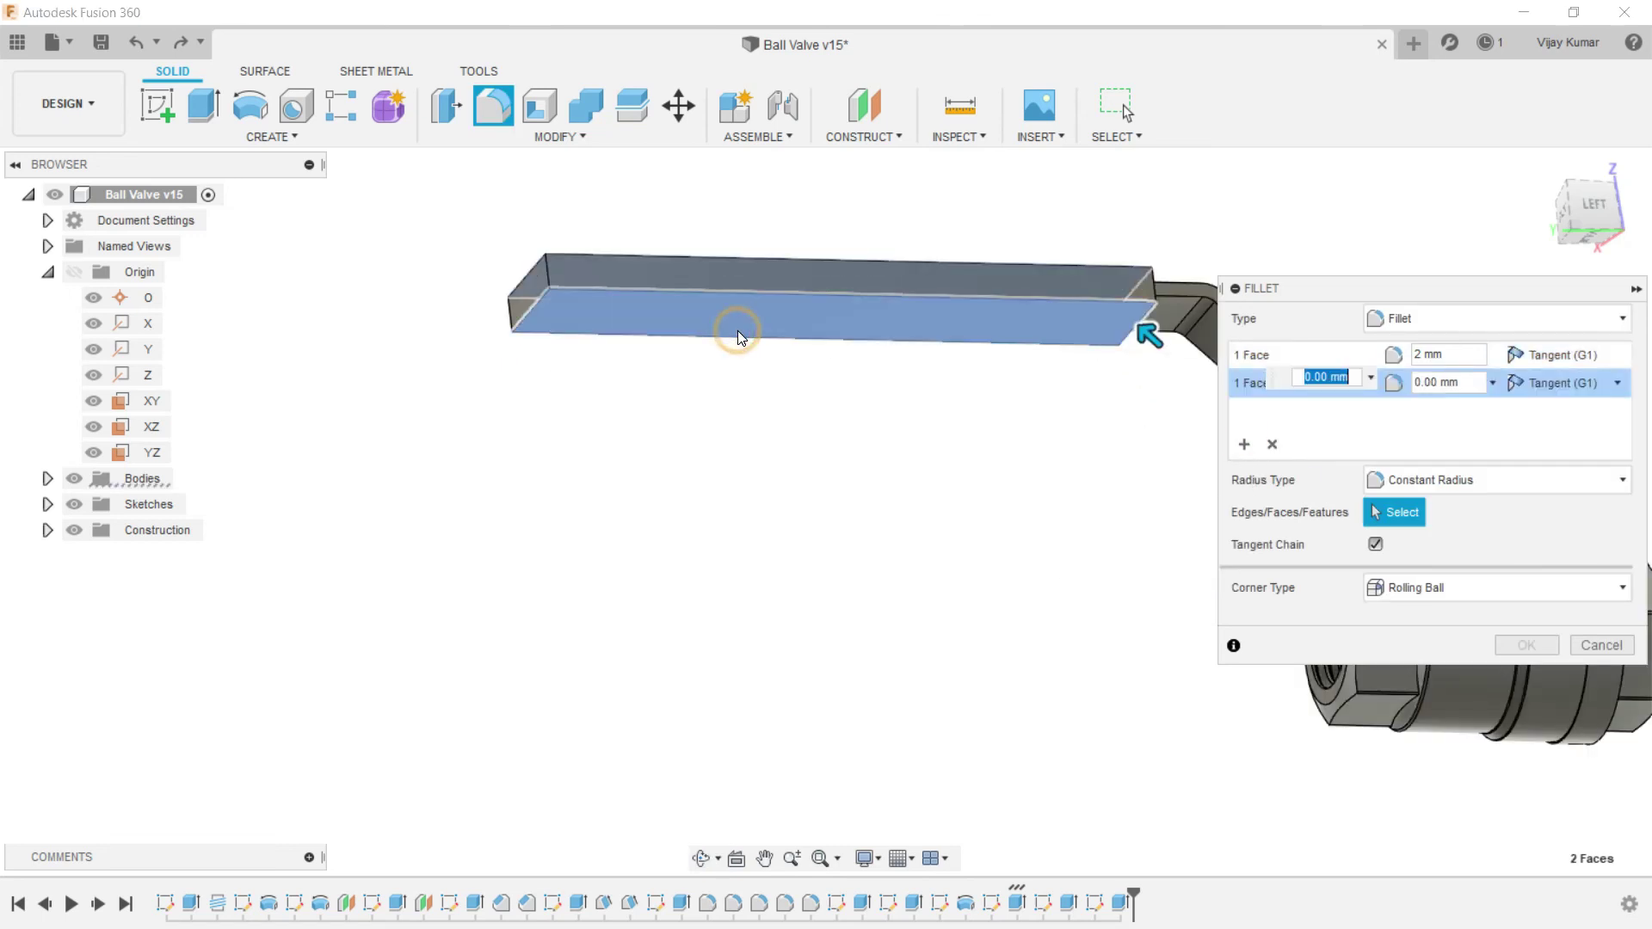
text(2)
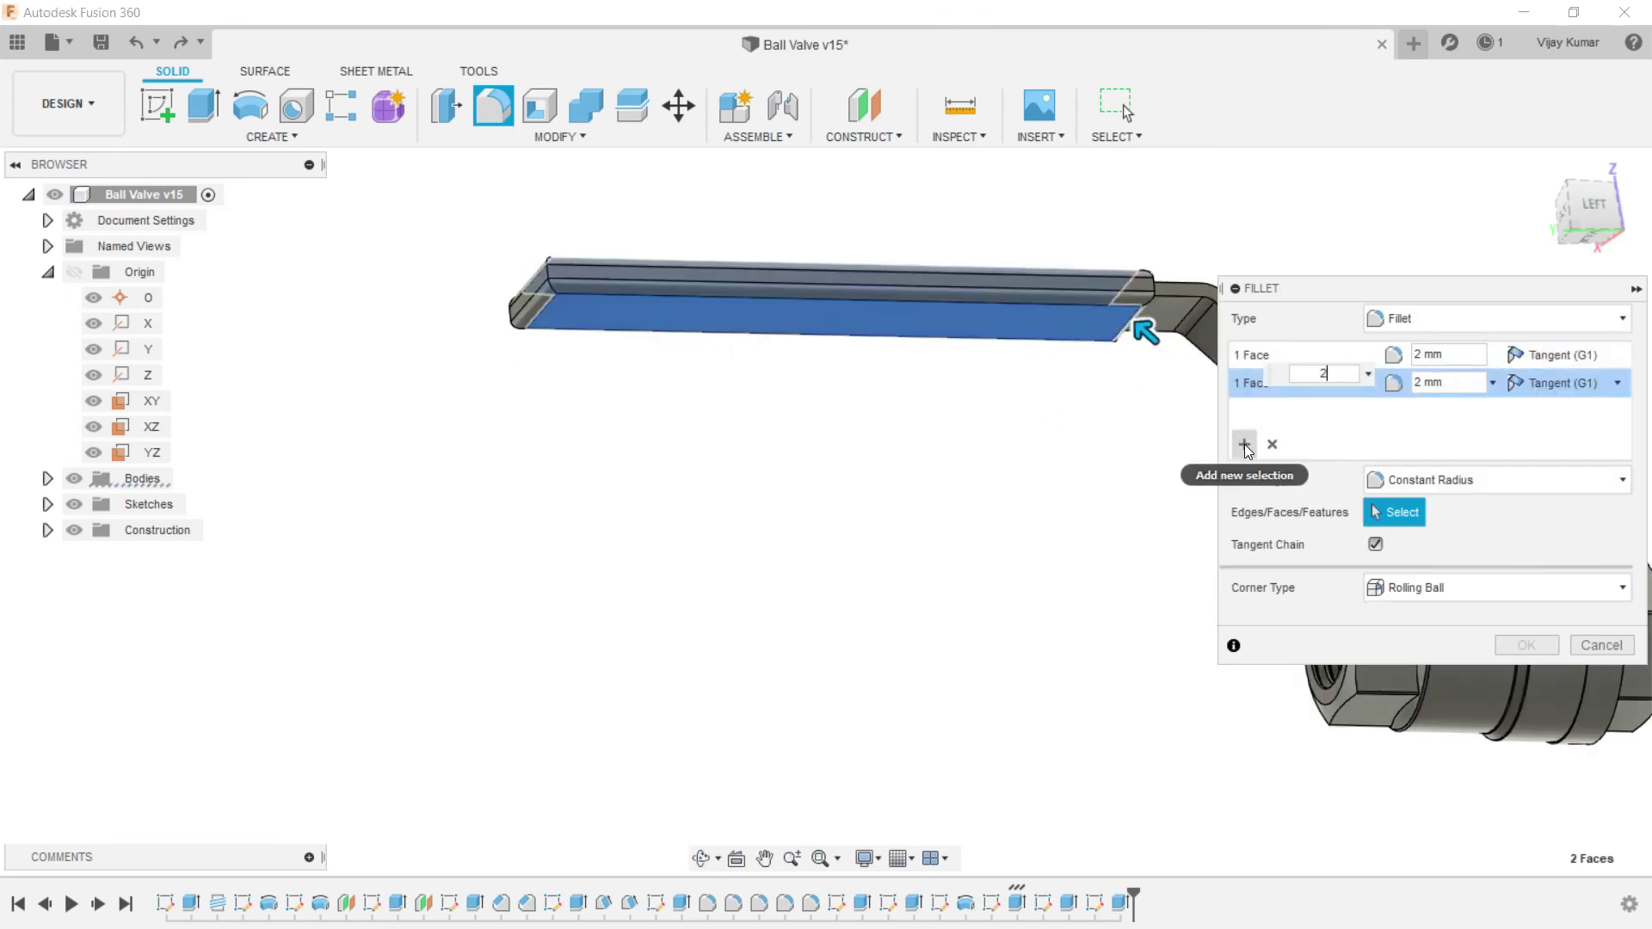
Step: Add the two short corner edges at the grip's outer end as separate 2 mm selections and complete the fillet
click(1244, 444)
scroll(618, 276, up, 2)
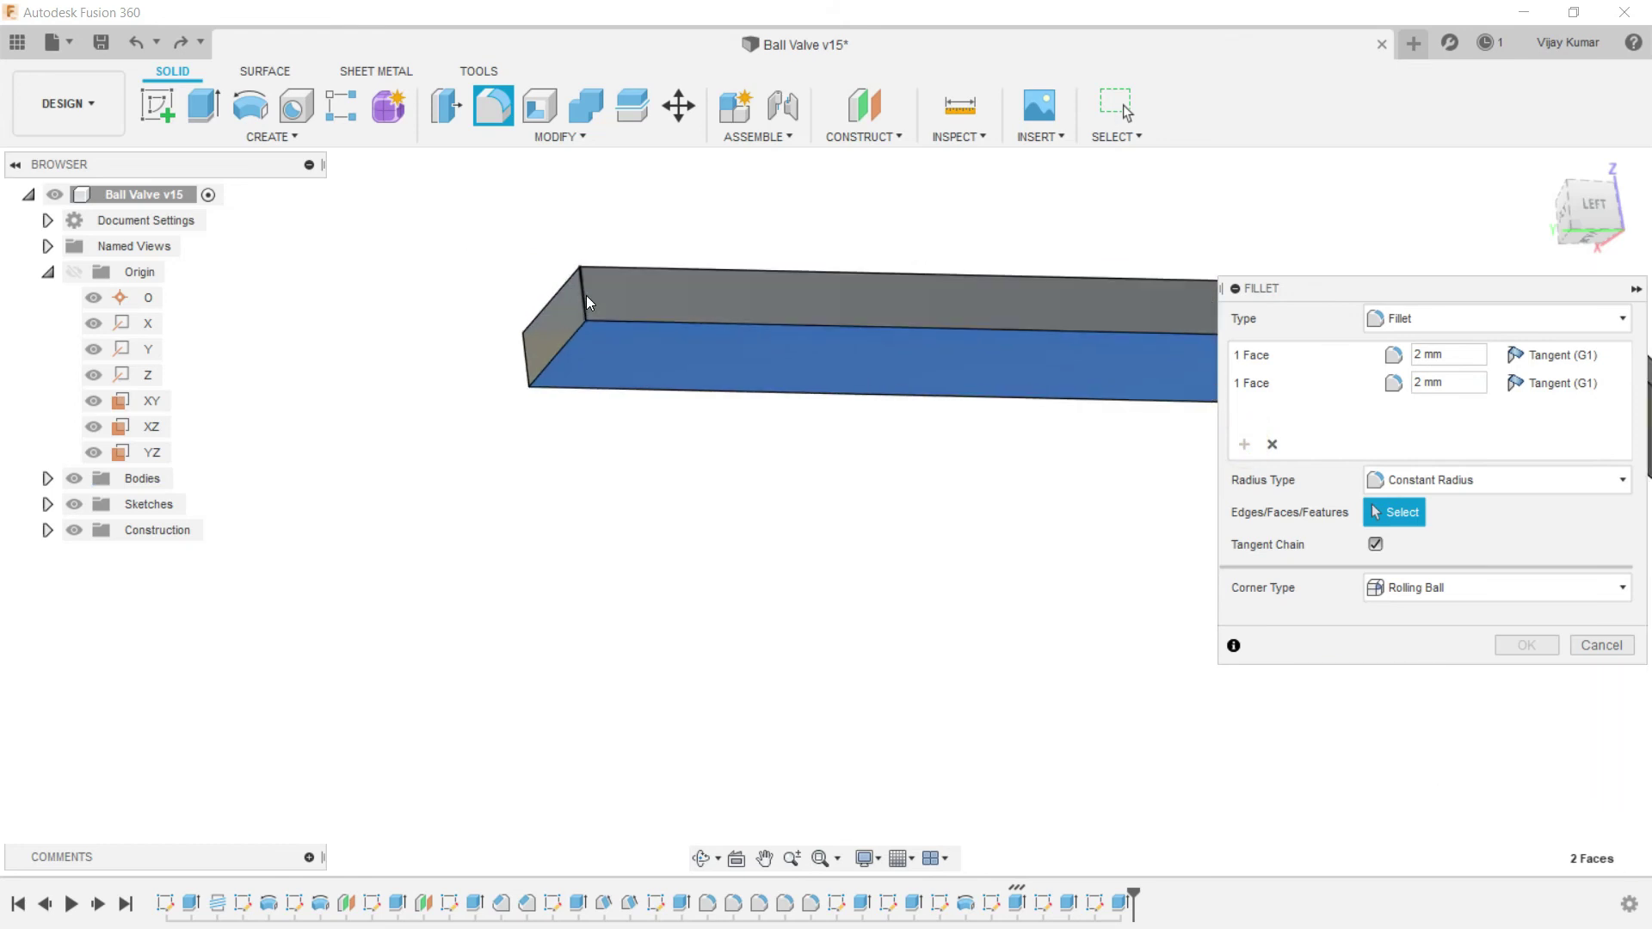
click(583, 295)
text(2)
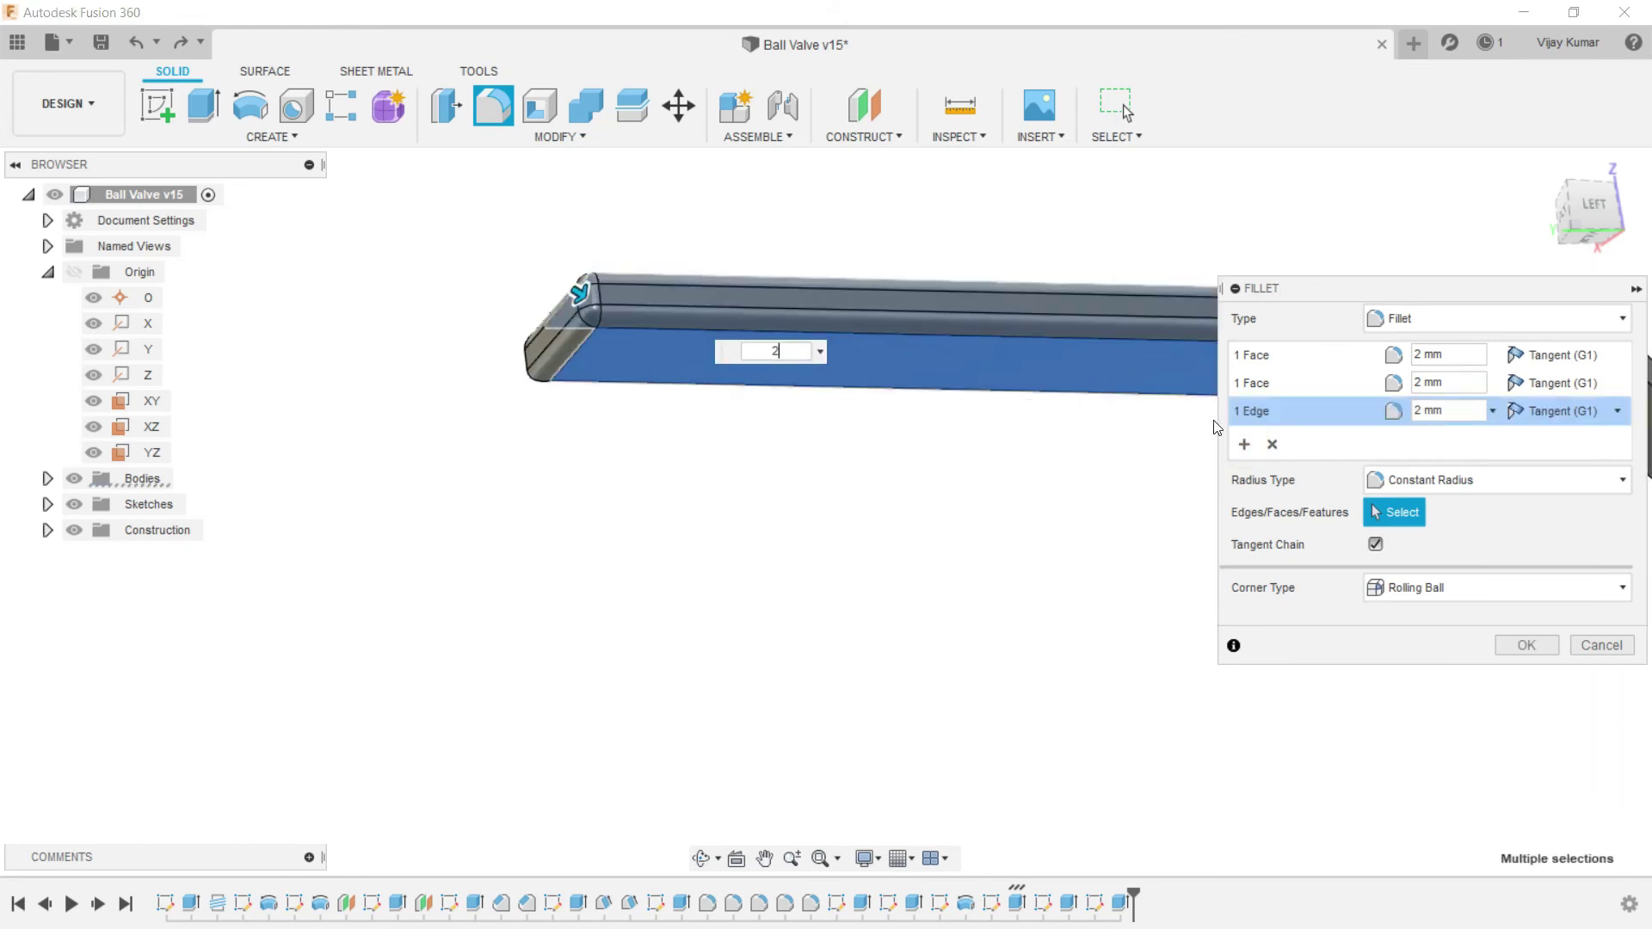
click(1244, 443)
click(529, 364)
text(2)
click(1506, 672)
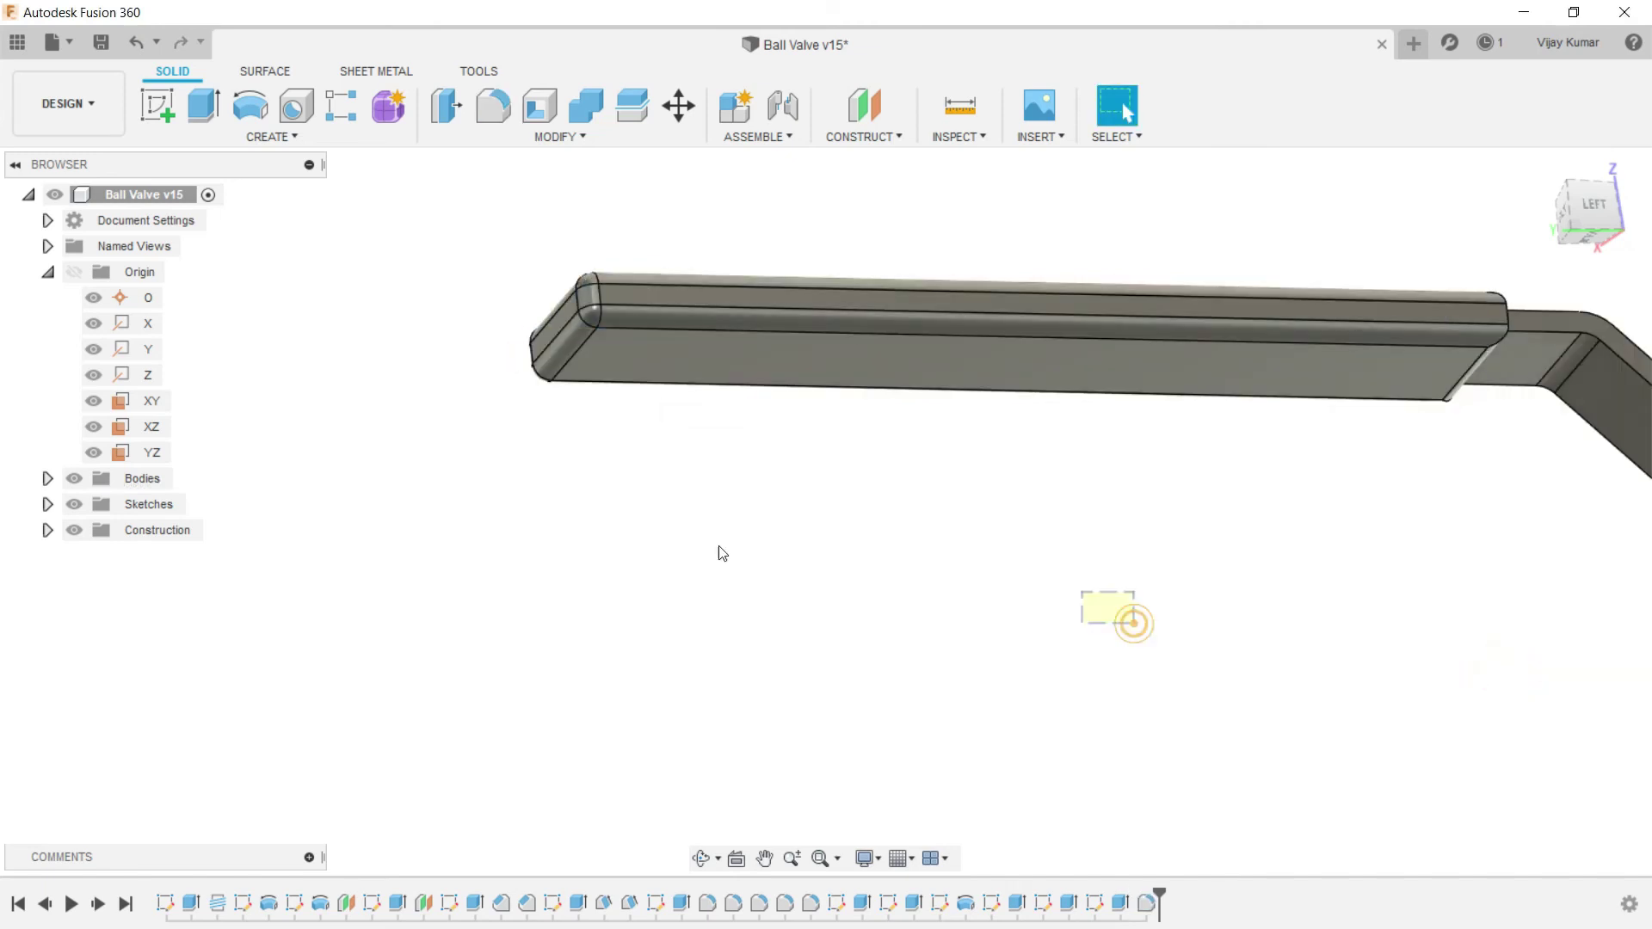
Step: Create a sketch on the flat top face of the handle's lower end above the valve stem
scroll(722, 553, down, 5)
click(701, 857)
scroll(703, 663, down, 2)
drag(859, 557, 906, 749)
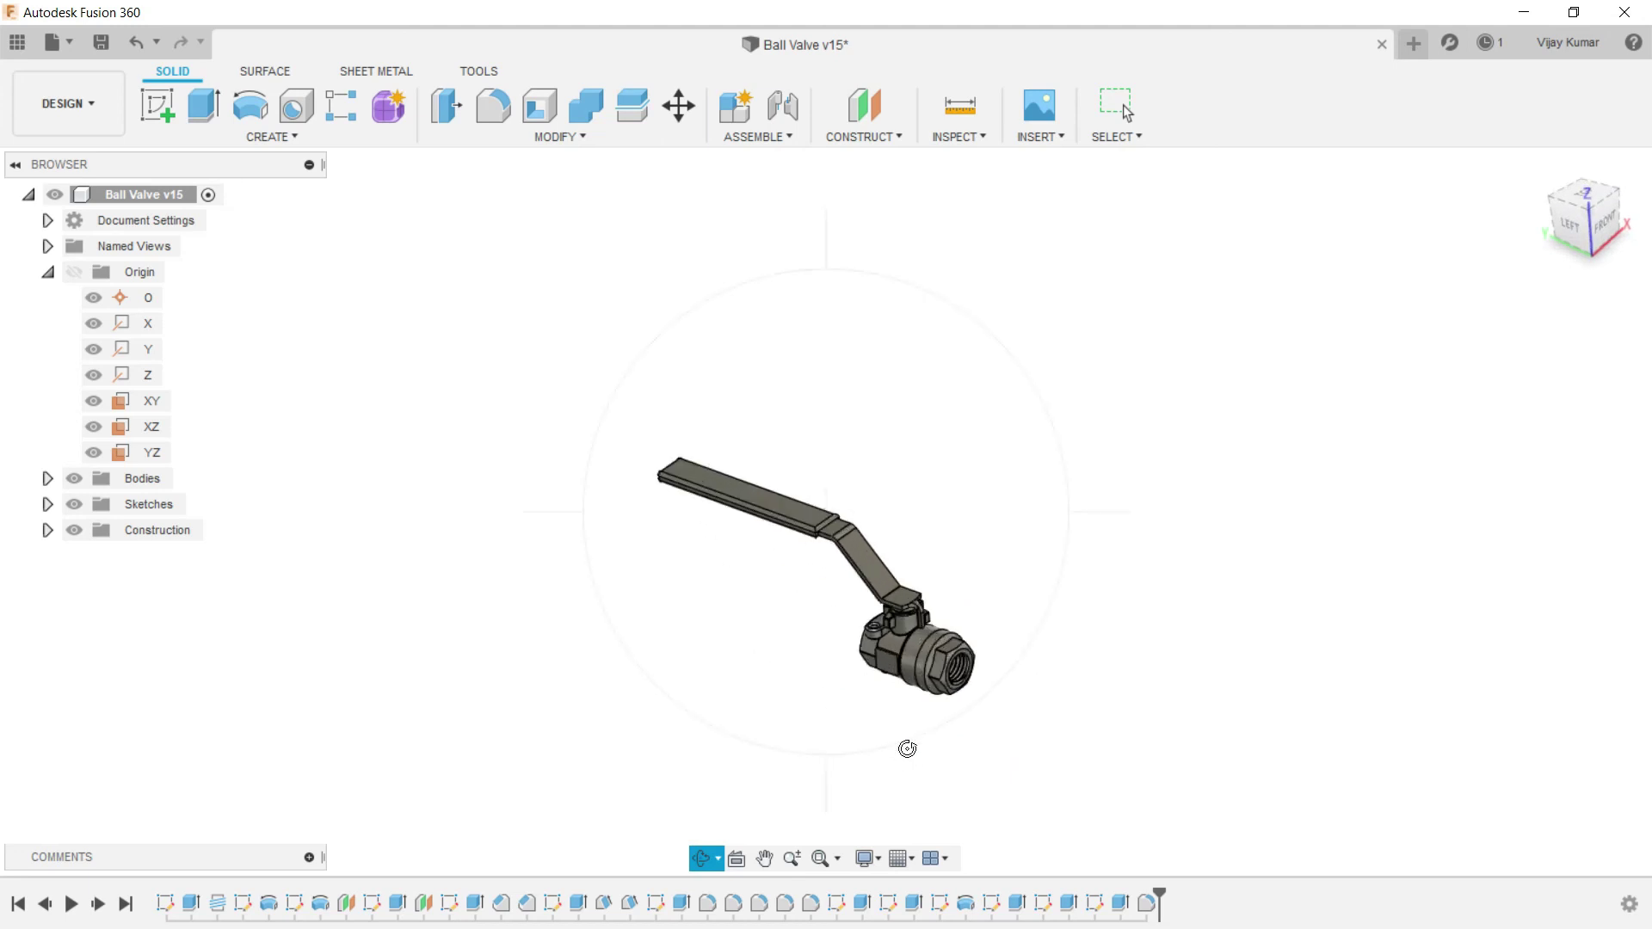
scroll(908, 753, up, 2)
key(Escape)
scroll(956, 512, up, 5)
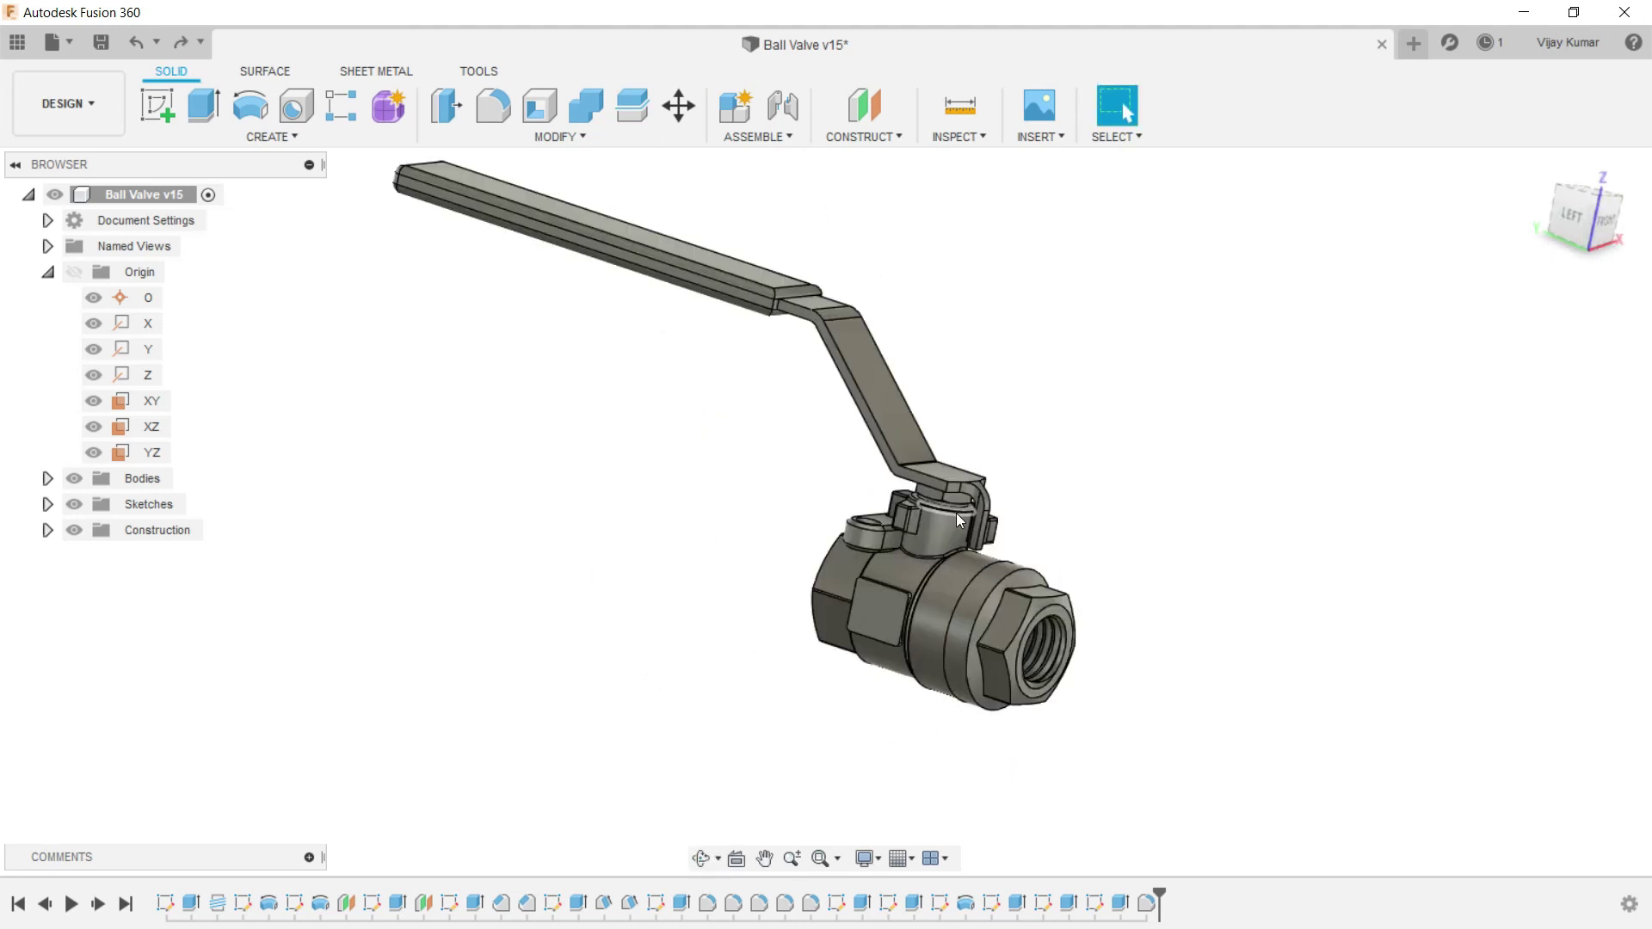
click(948, 417)
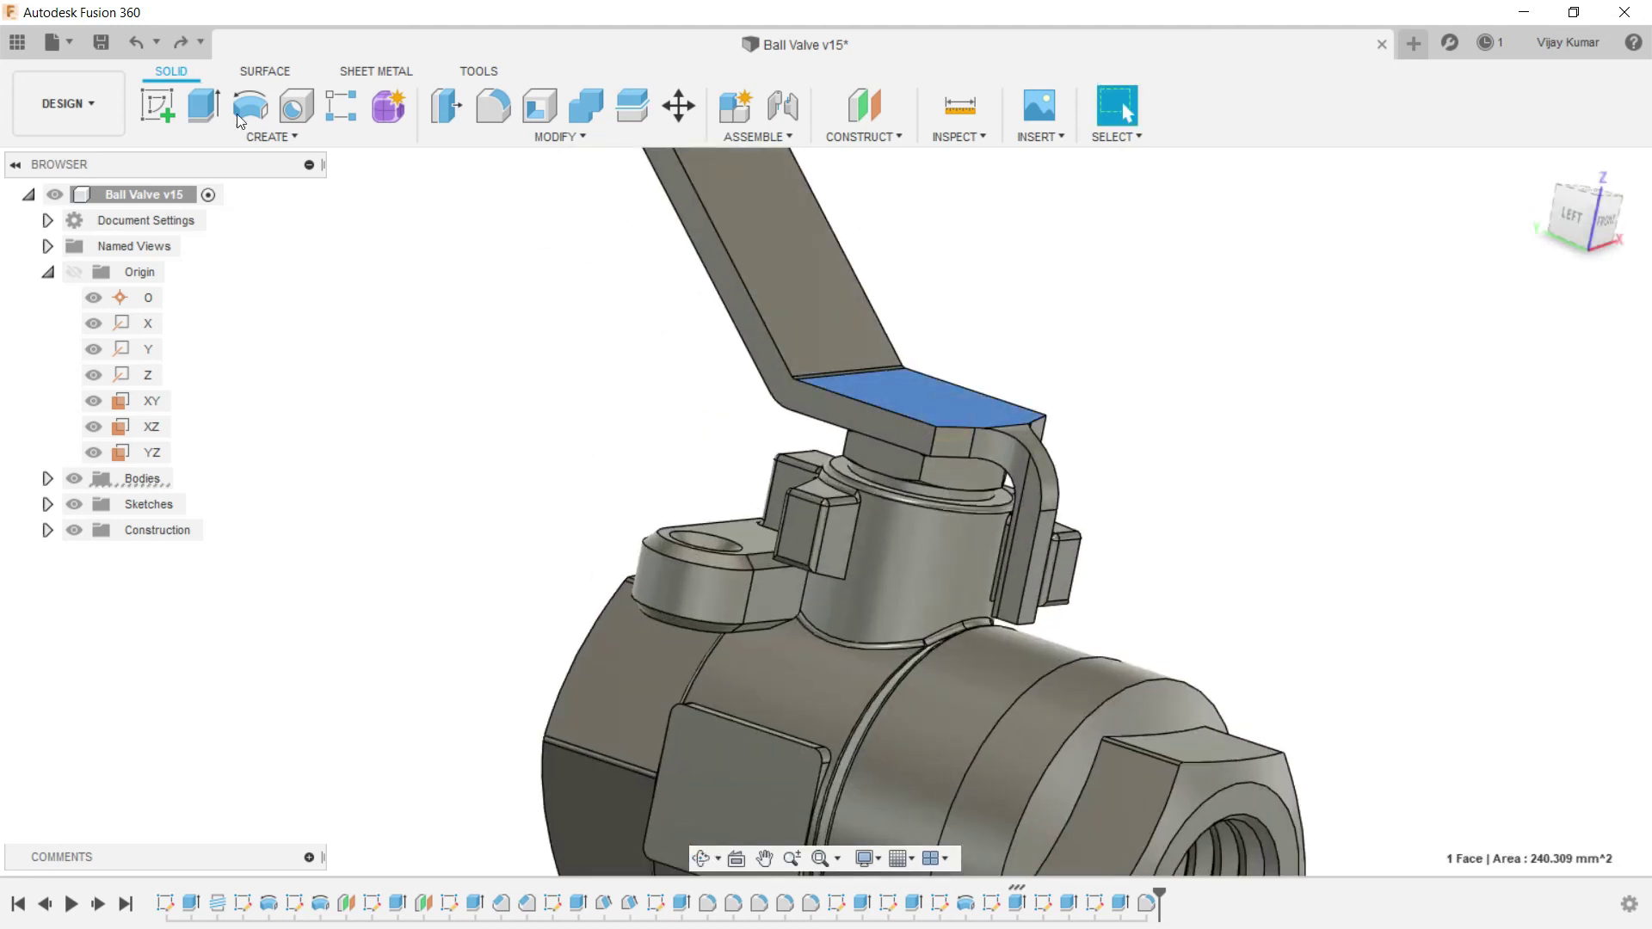
click(158, 100)
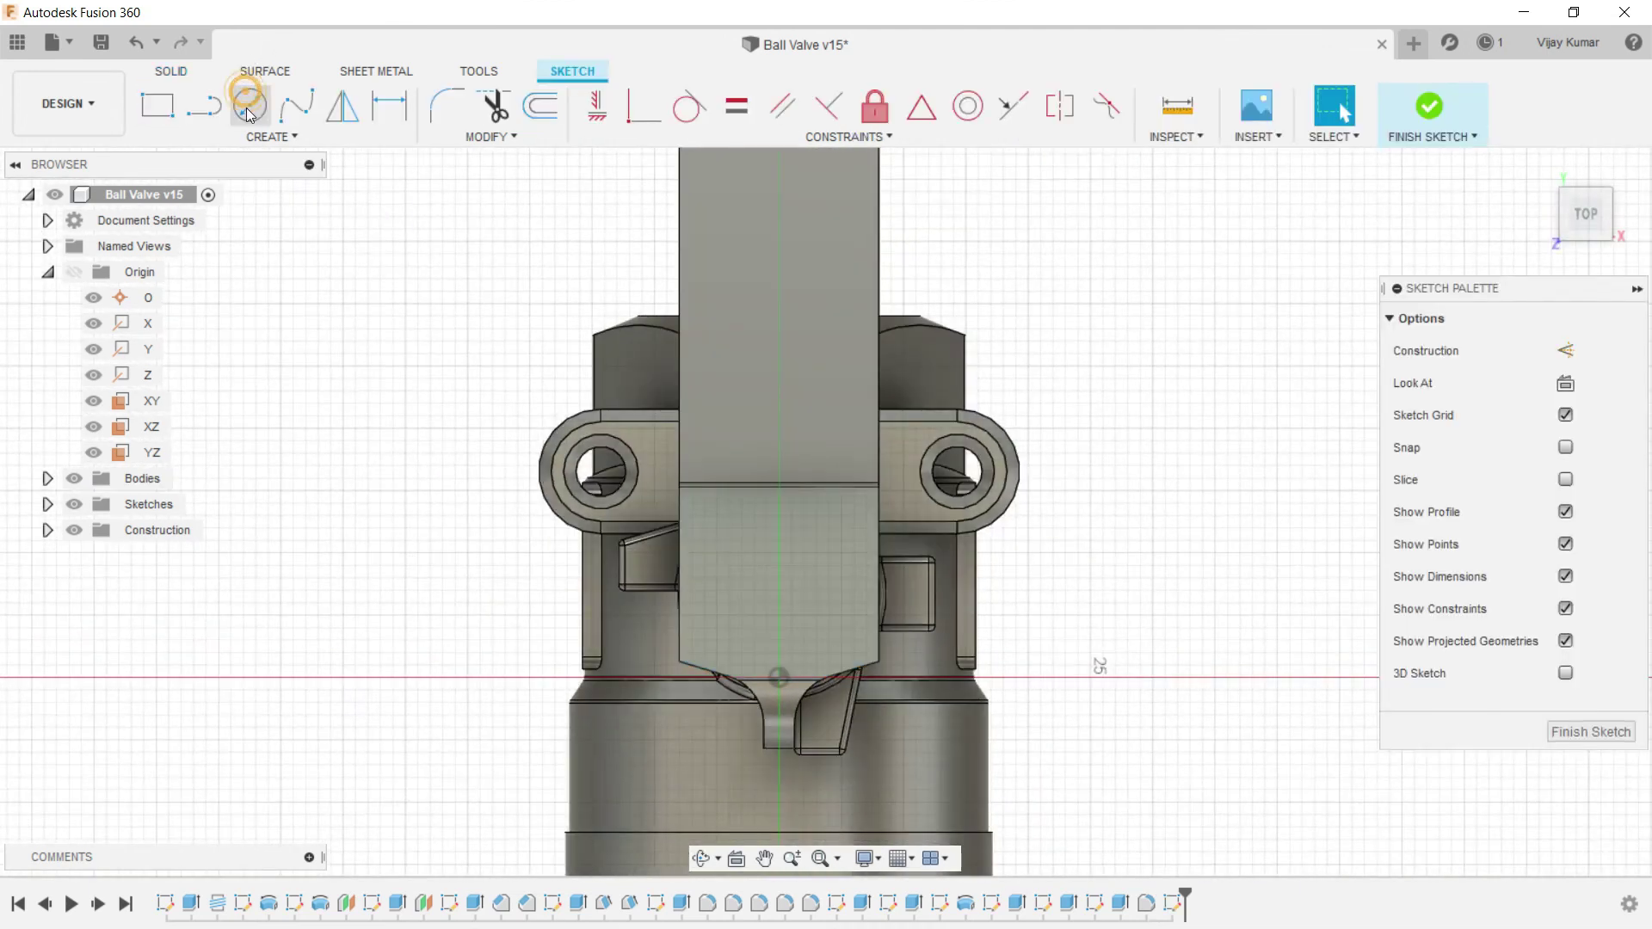
Step: Sketch a circle centred on the vertical sketch axis within the handle's flat end and set its diameter to 13.5 mm
click(247, 113)
scroll(813, 762, up, 2)
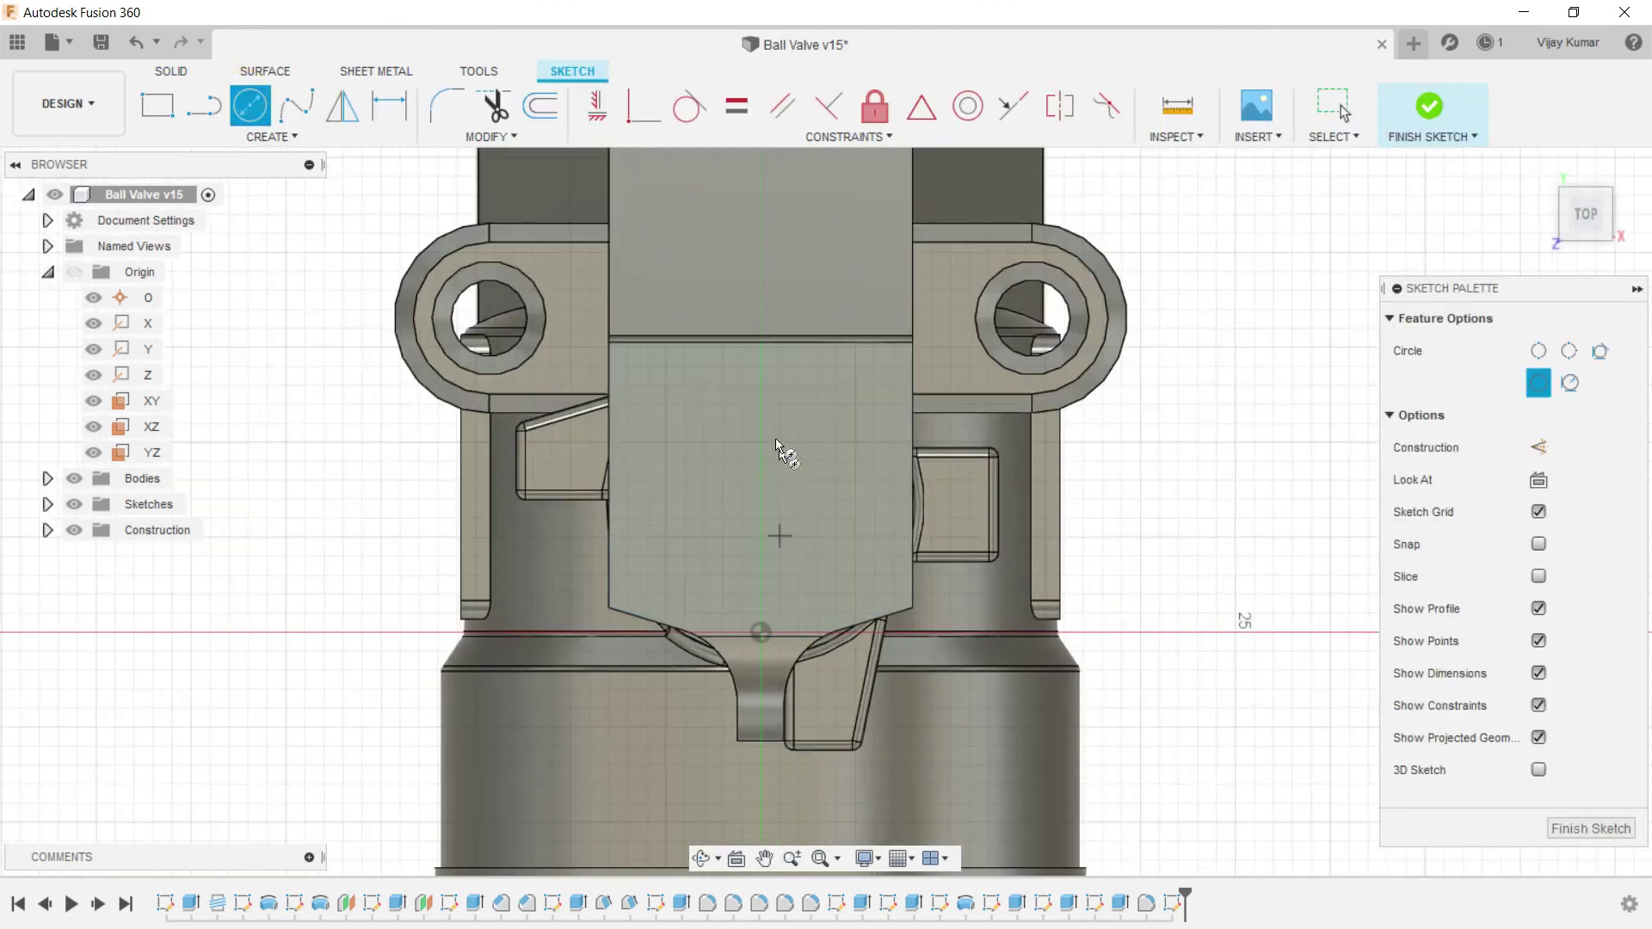
click(758, 488)
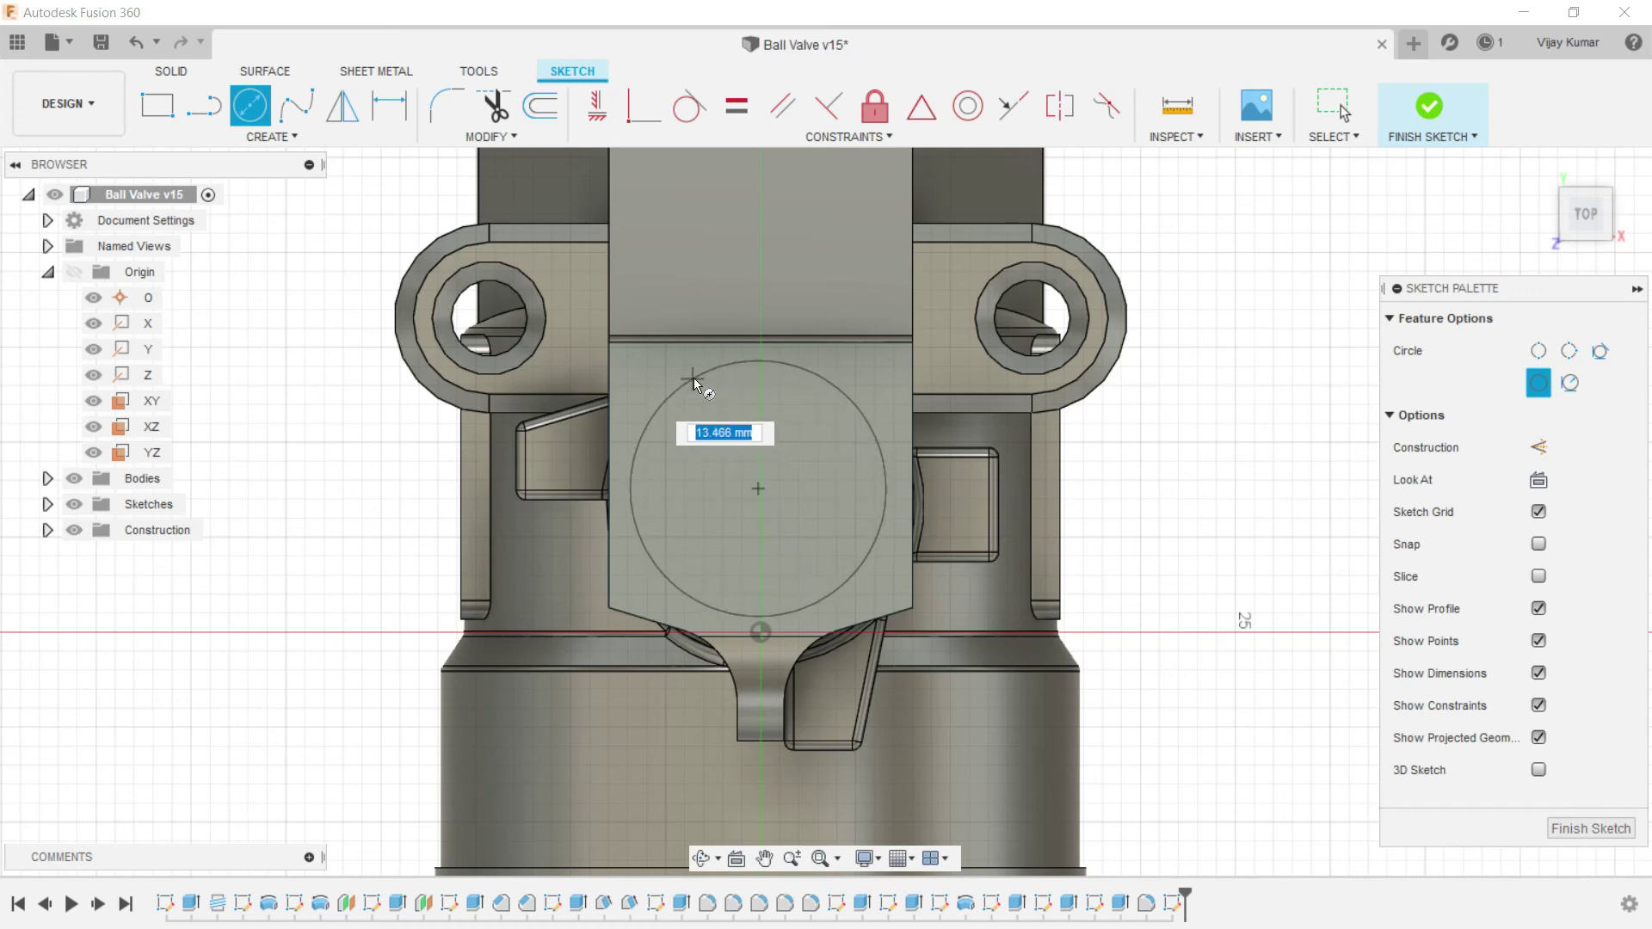
click(693, 380)
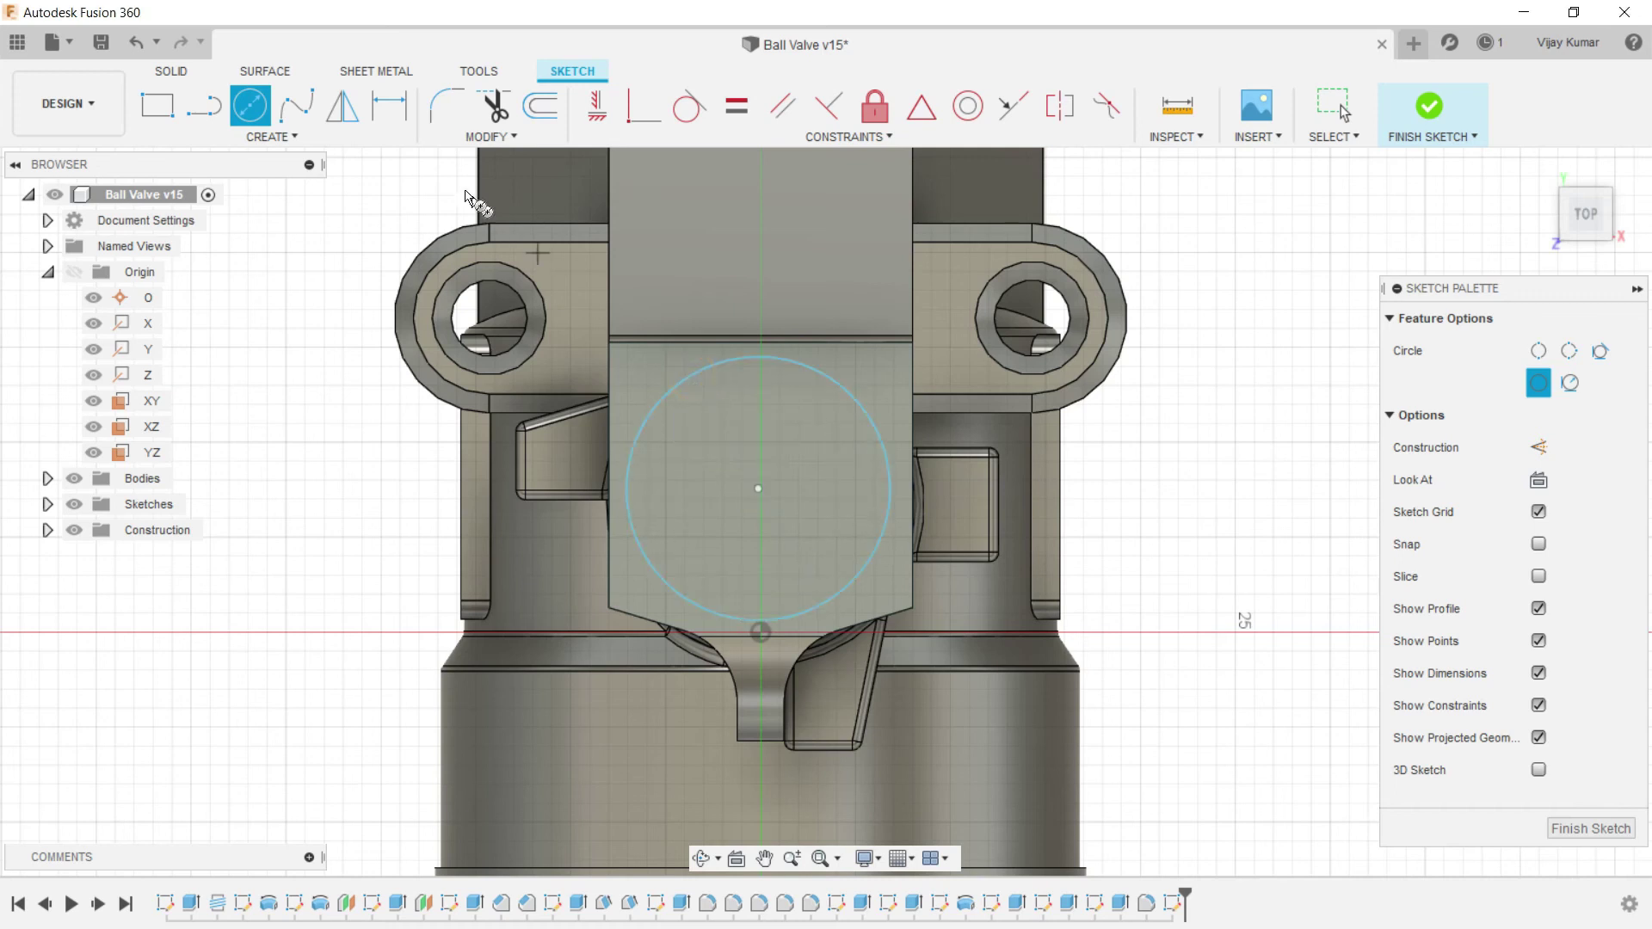
click(389, 105)
click(844, 392)
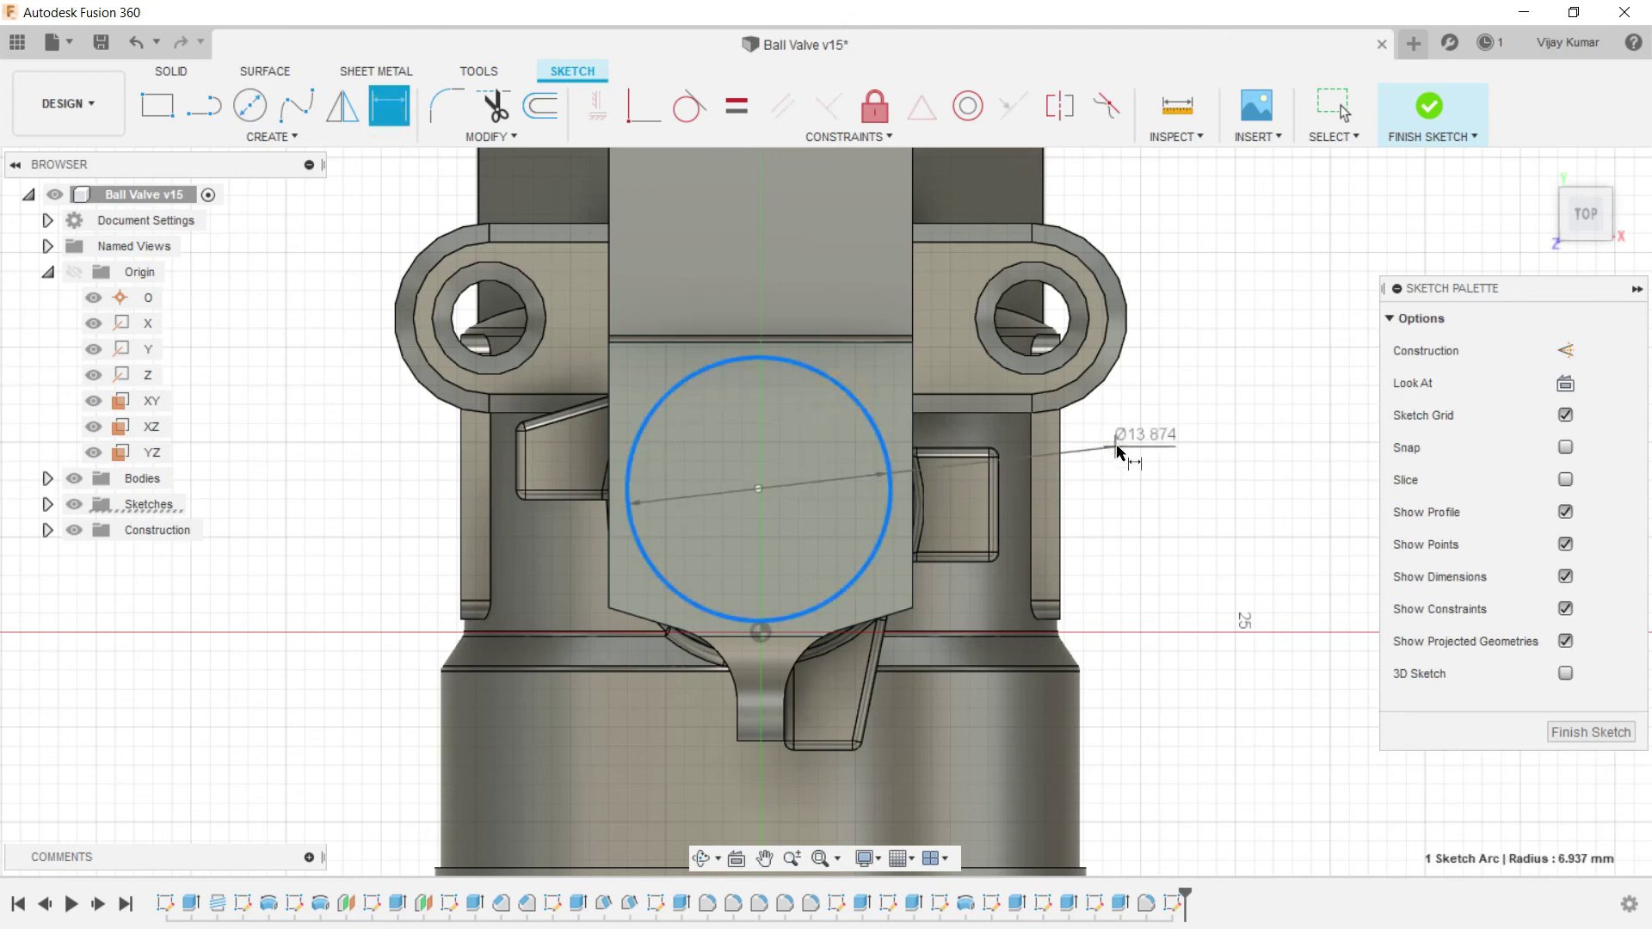
click(1137, 446)
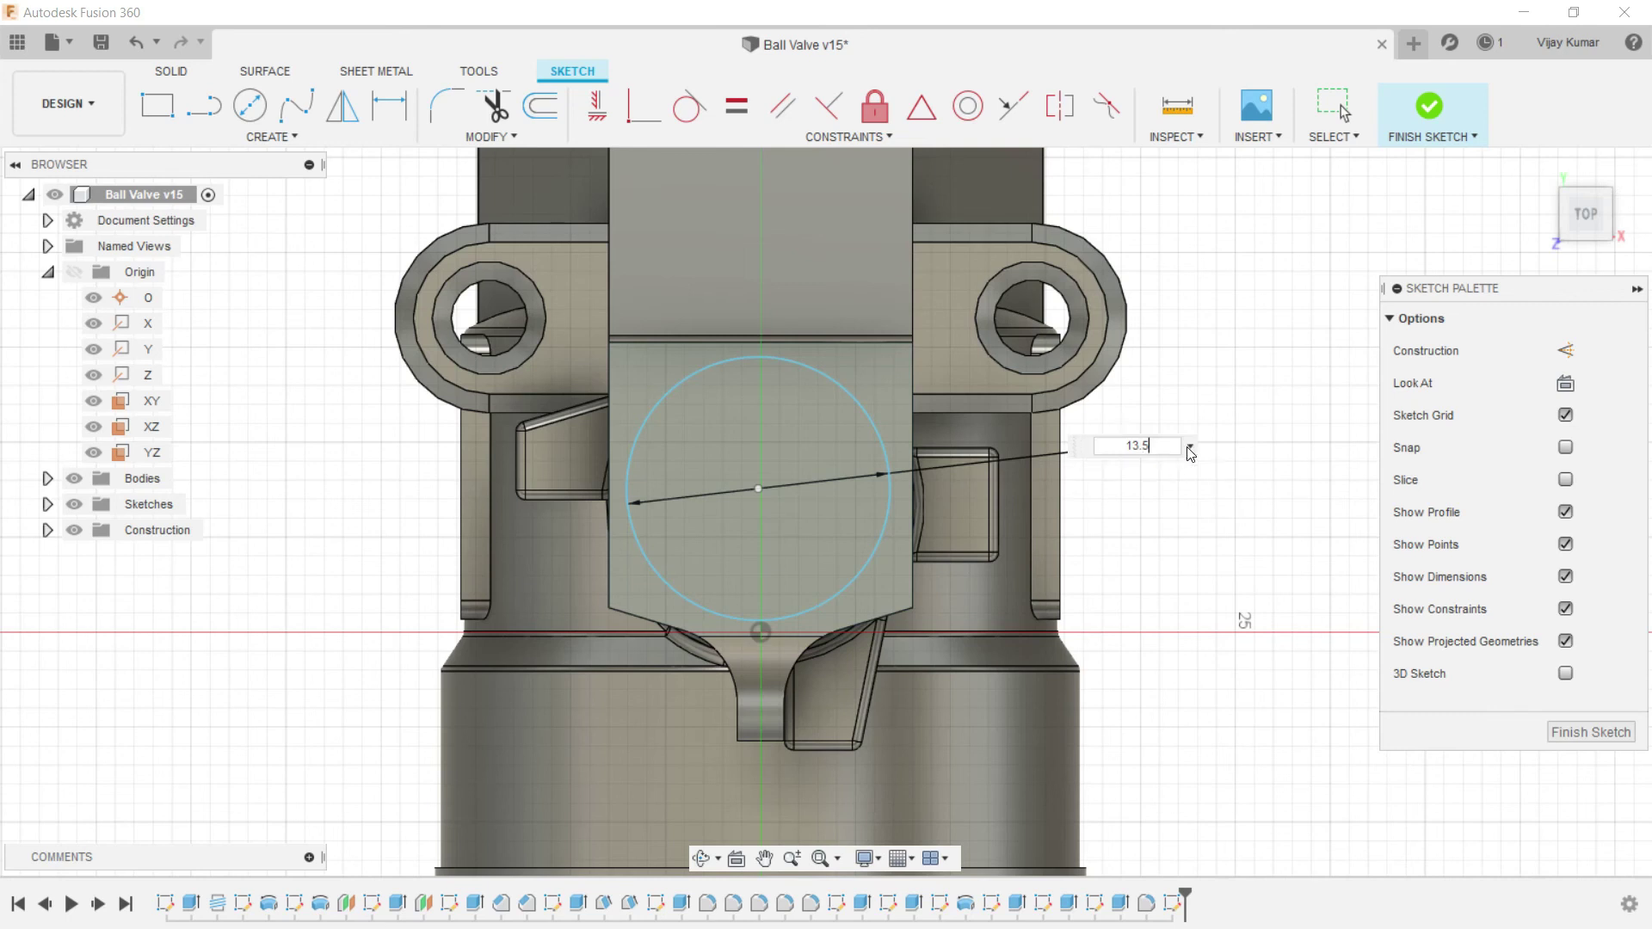
key(Return)
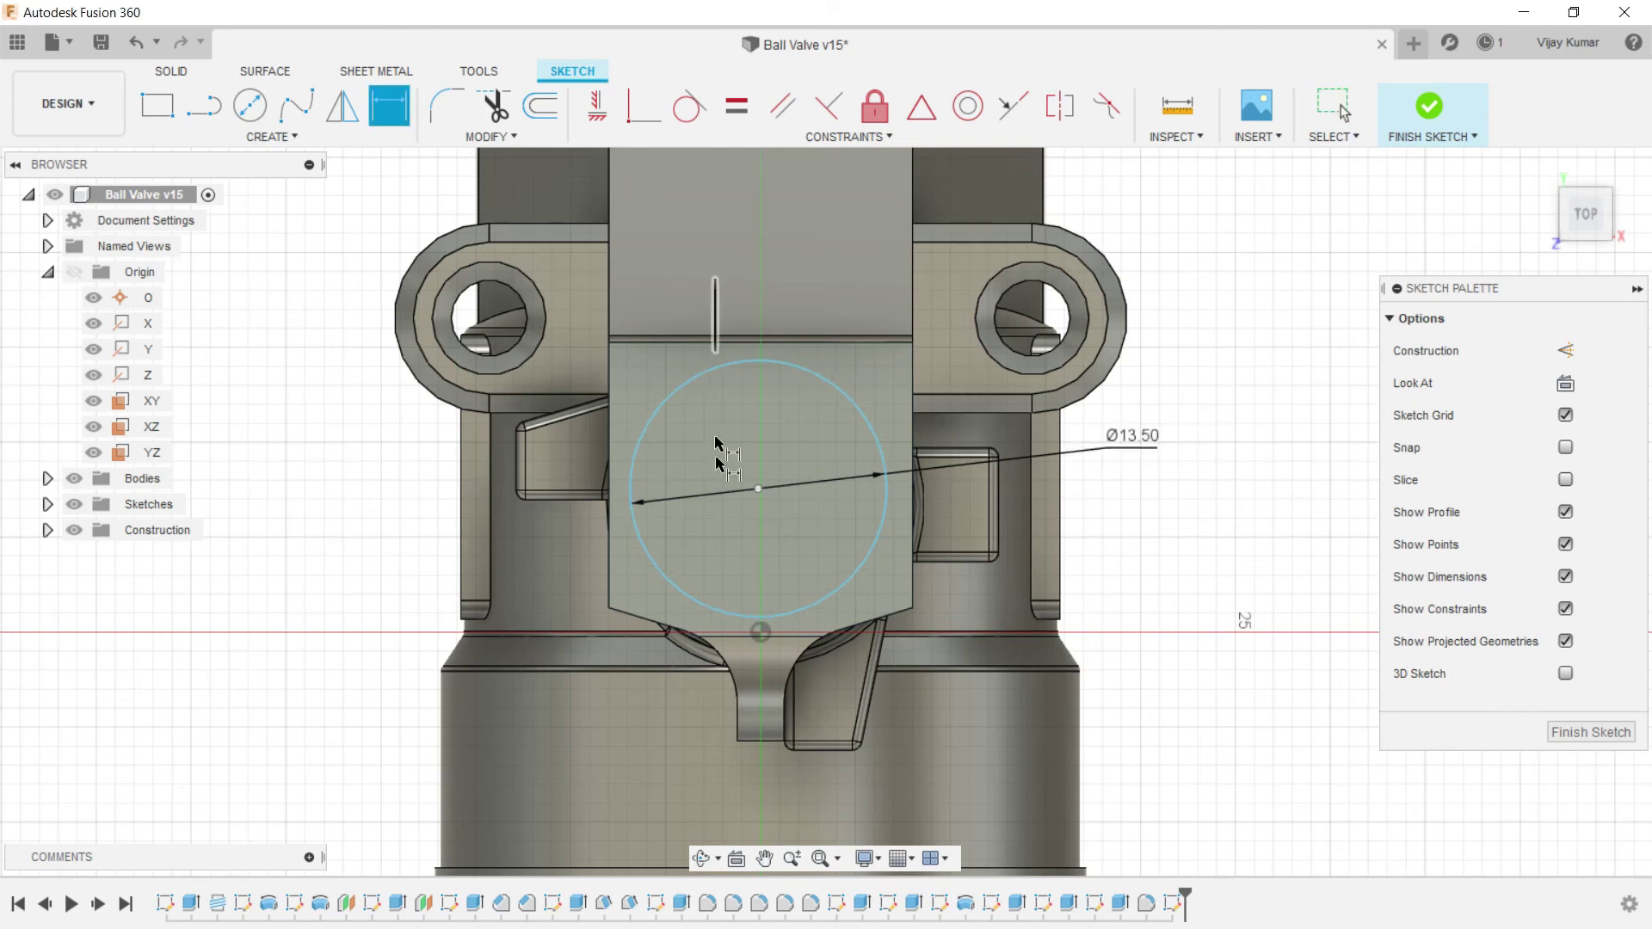
Step: Extrude the circular profile 2.5 mm upward from the handle's flat end with the Join operation
click(701, 858)
mouse_move(782, 597)
mouse_down()
mouse_move(867, 445)
mouse_move(841, 472)
mouse_move(475, 231)
mouse_up()
click(172, 71)
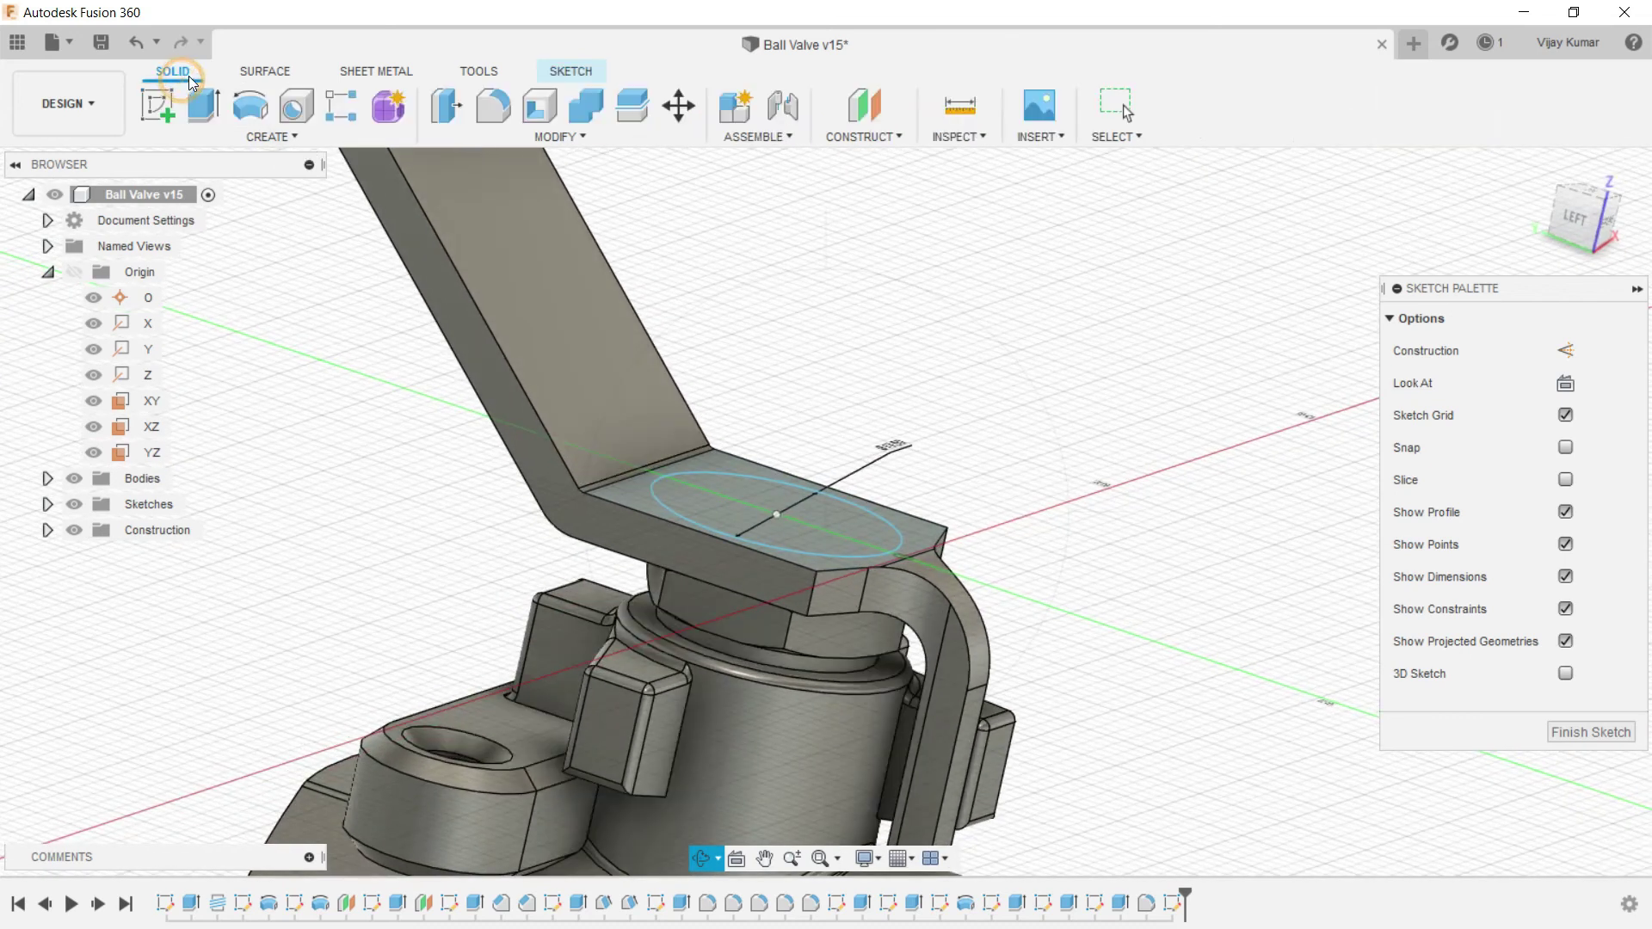
click(204, 105)
click(715, 489)
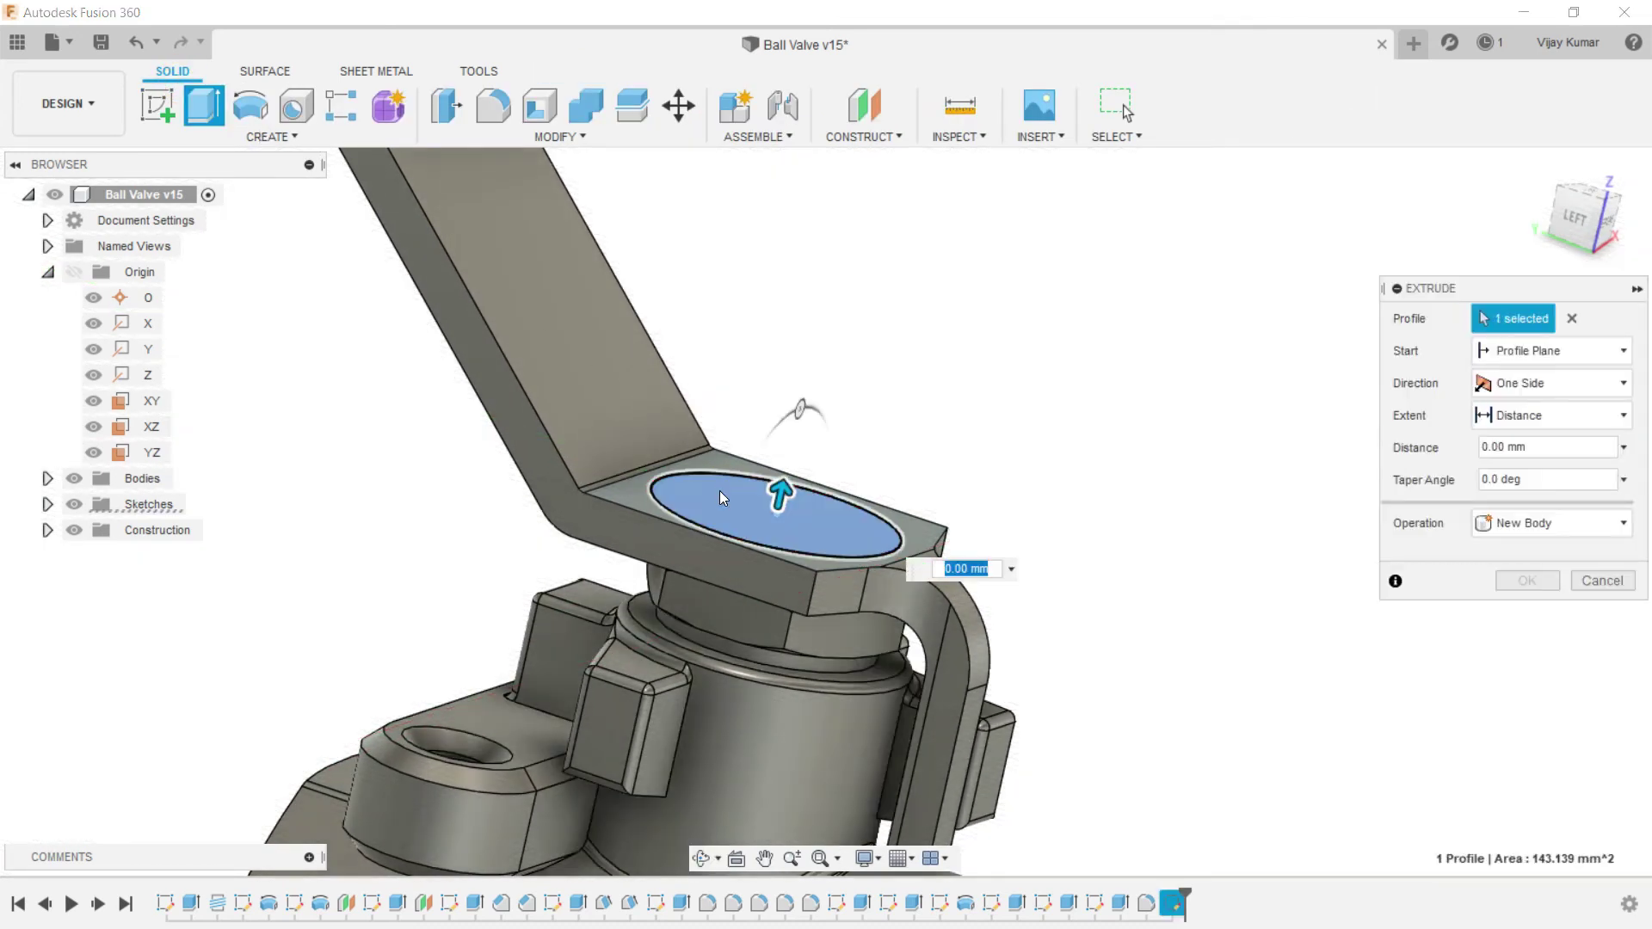
text(2.5)
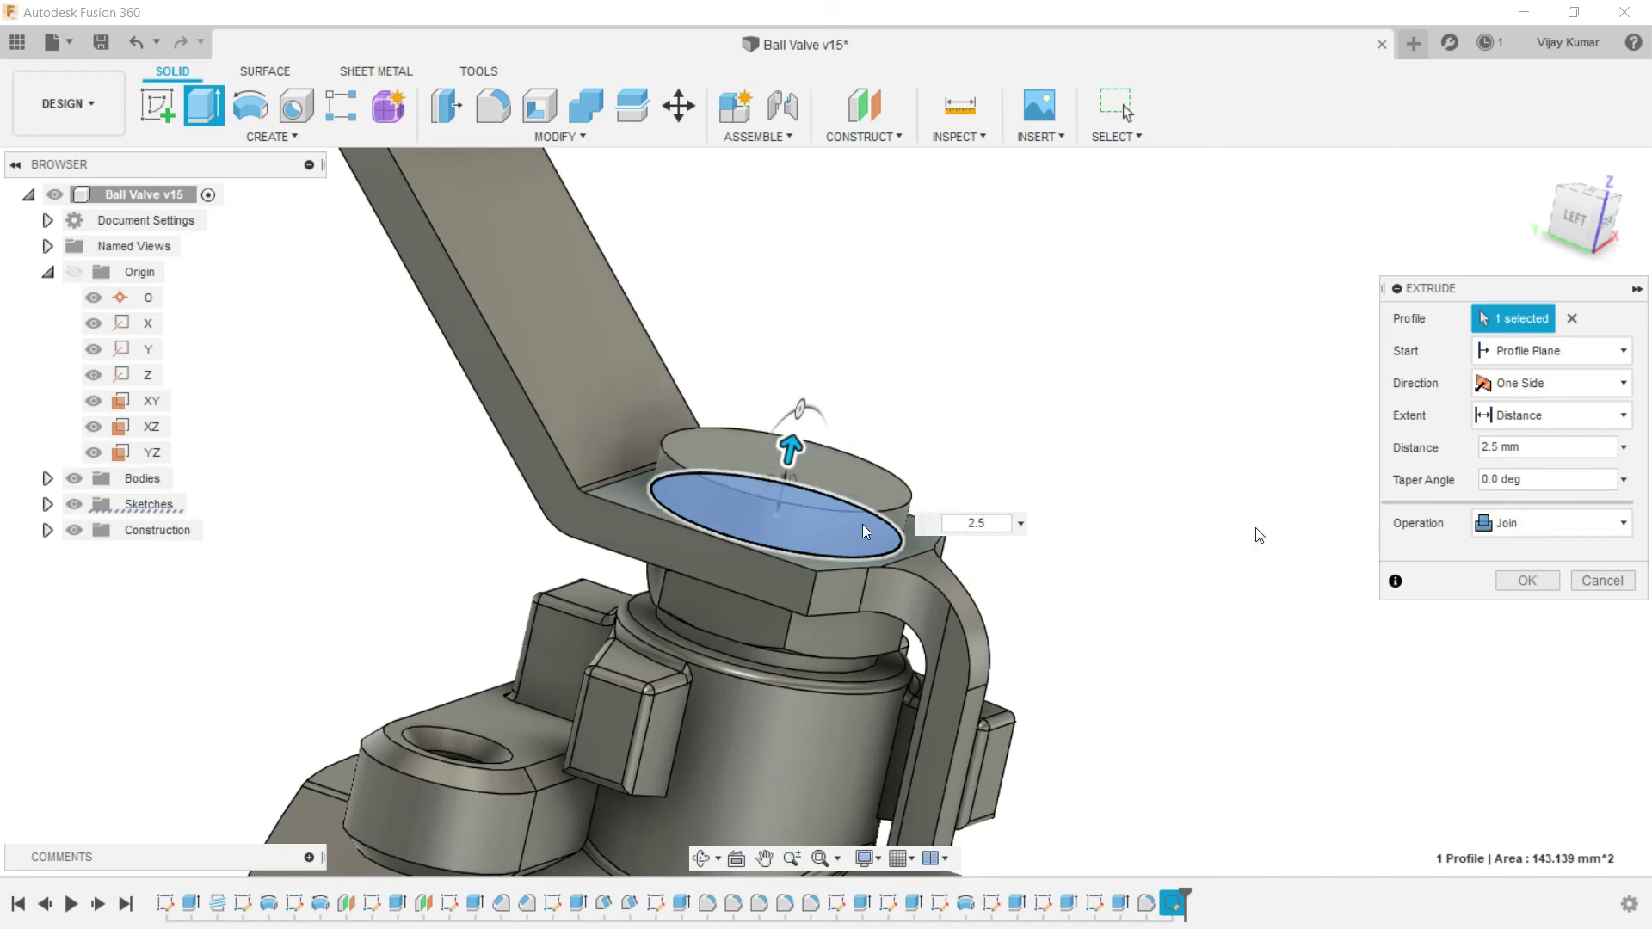
click(1556, 585)
Step: Create a sketch on the flat top face of the round collar above the handle's lower end
scroll(1145, 508, down, 10)
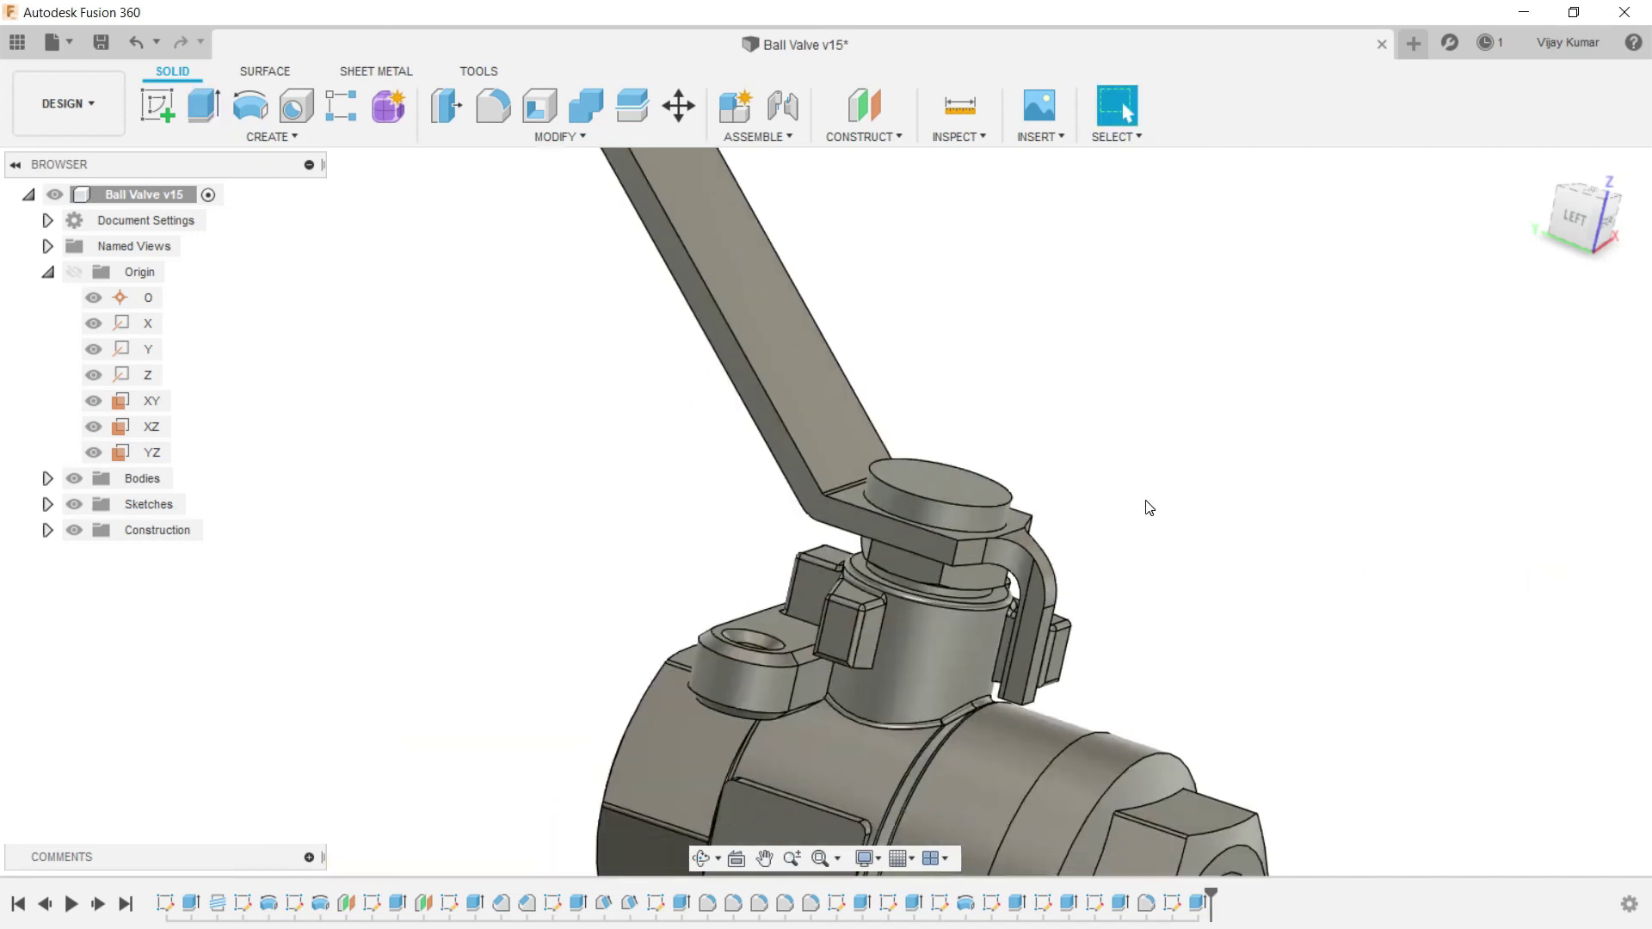
scroll(1151, 502, up, 8)
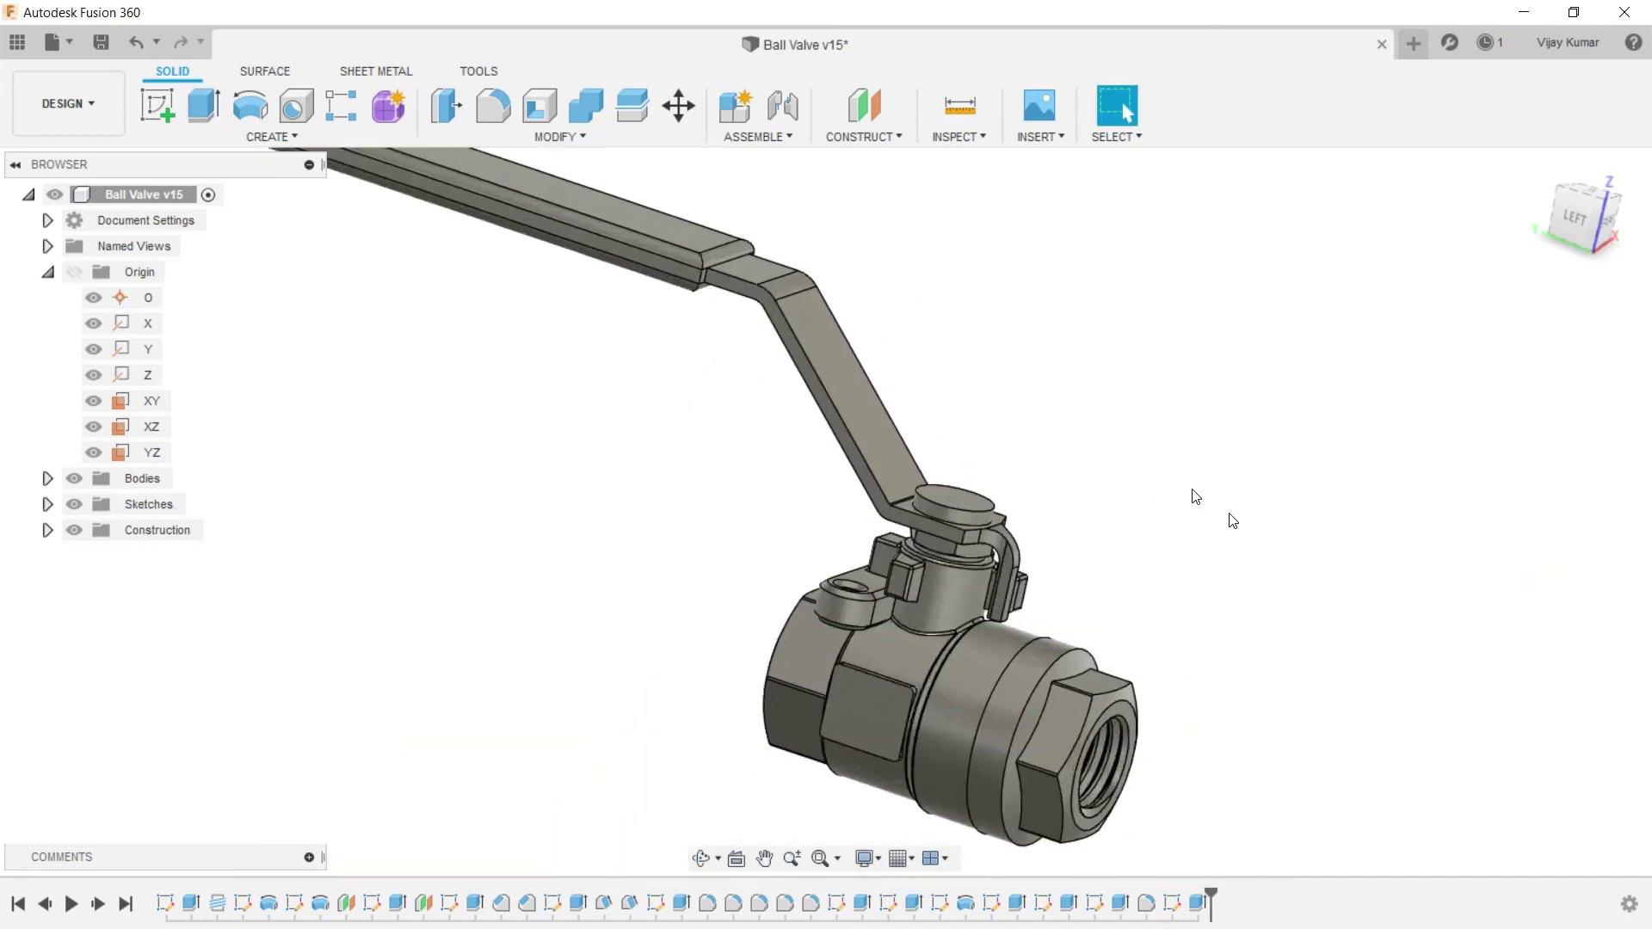
click(875, 510)
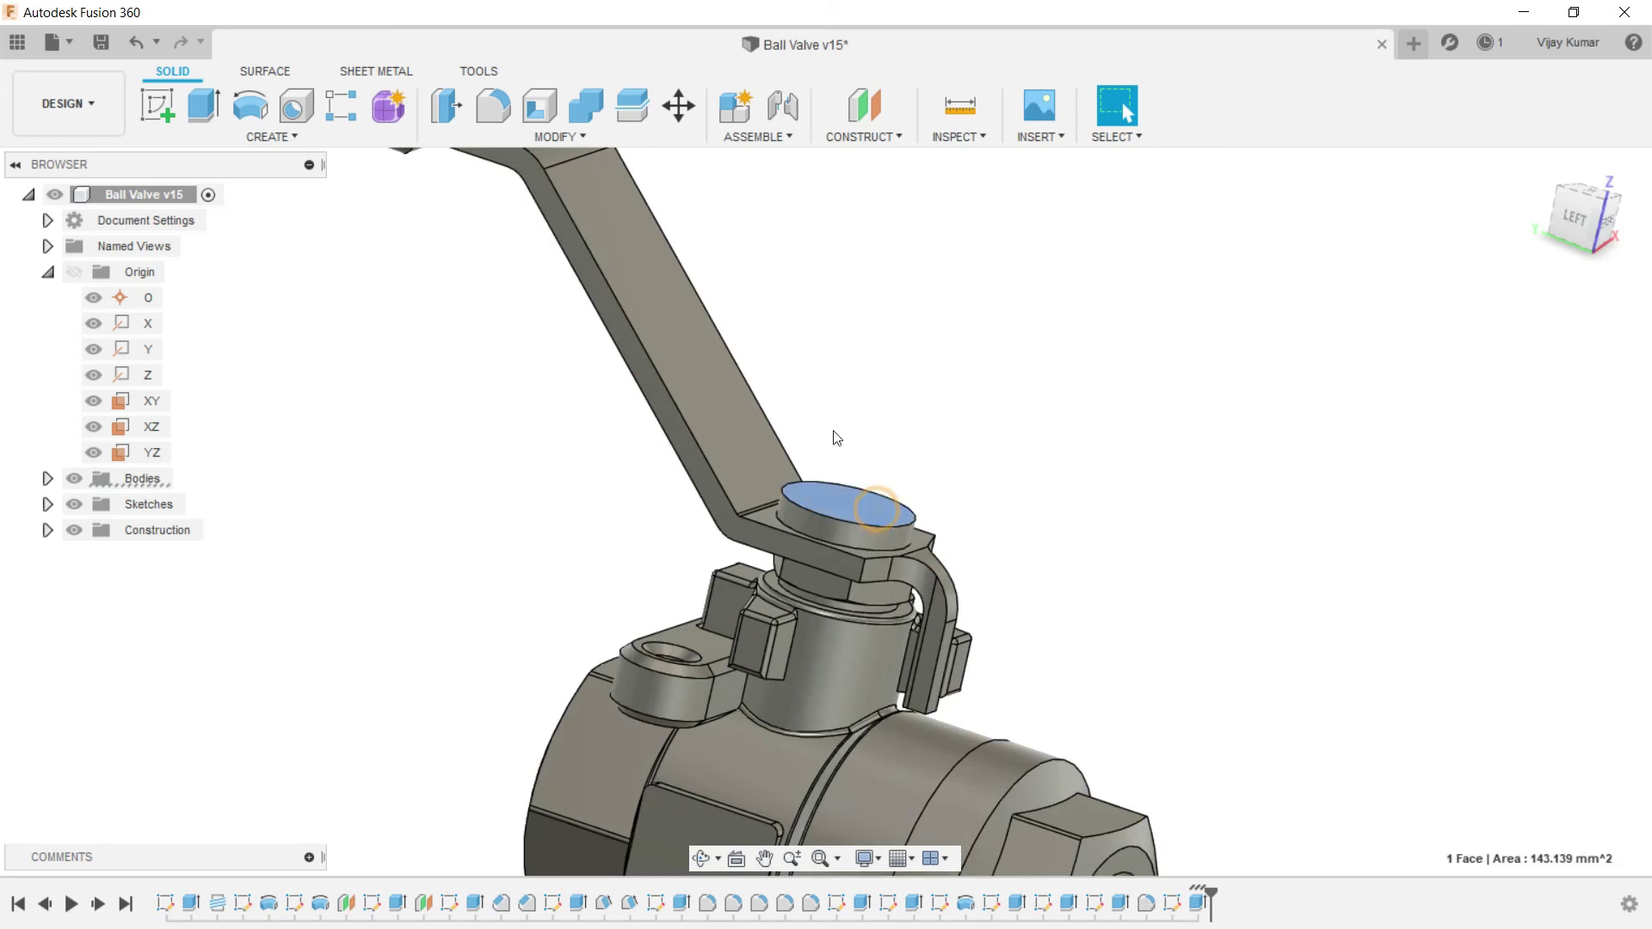
click(177, 105)
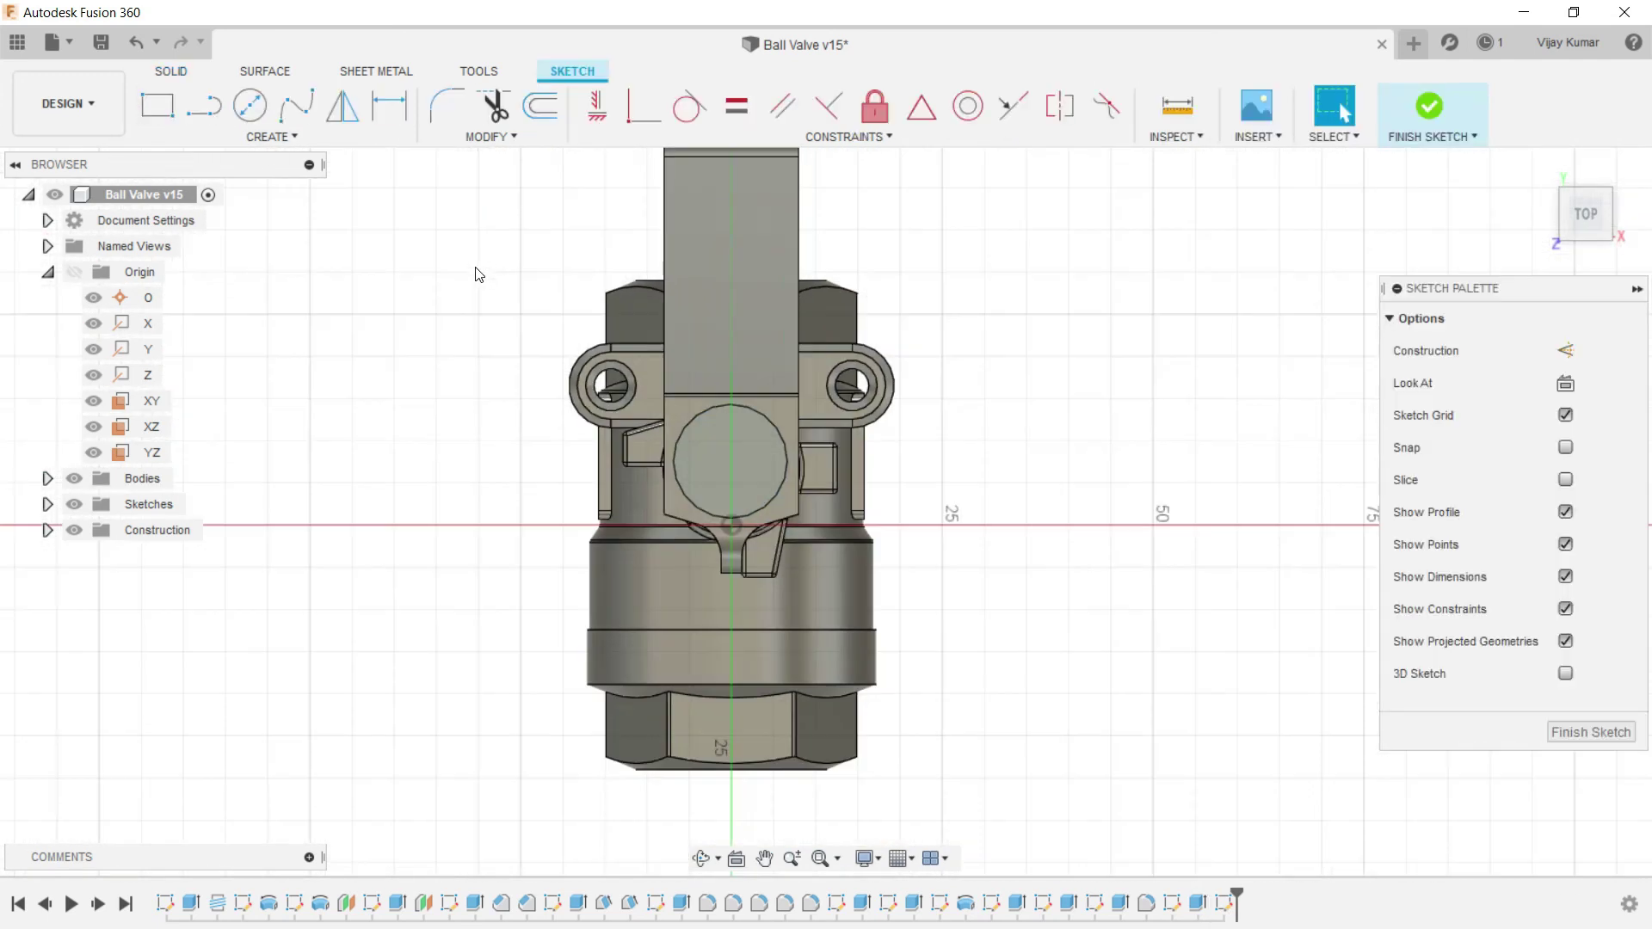
Step: Sketch a six-sided circumscribed polygon centred on the round collar, with a radius of about 5.8 mm and horizontal flats
click(256, 137)
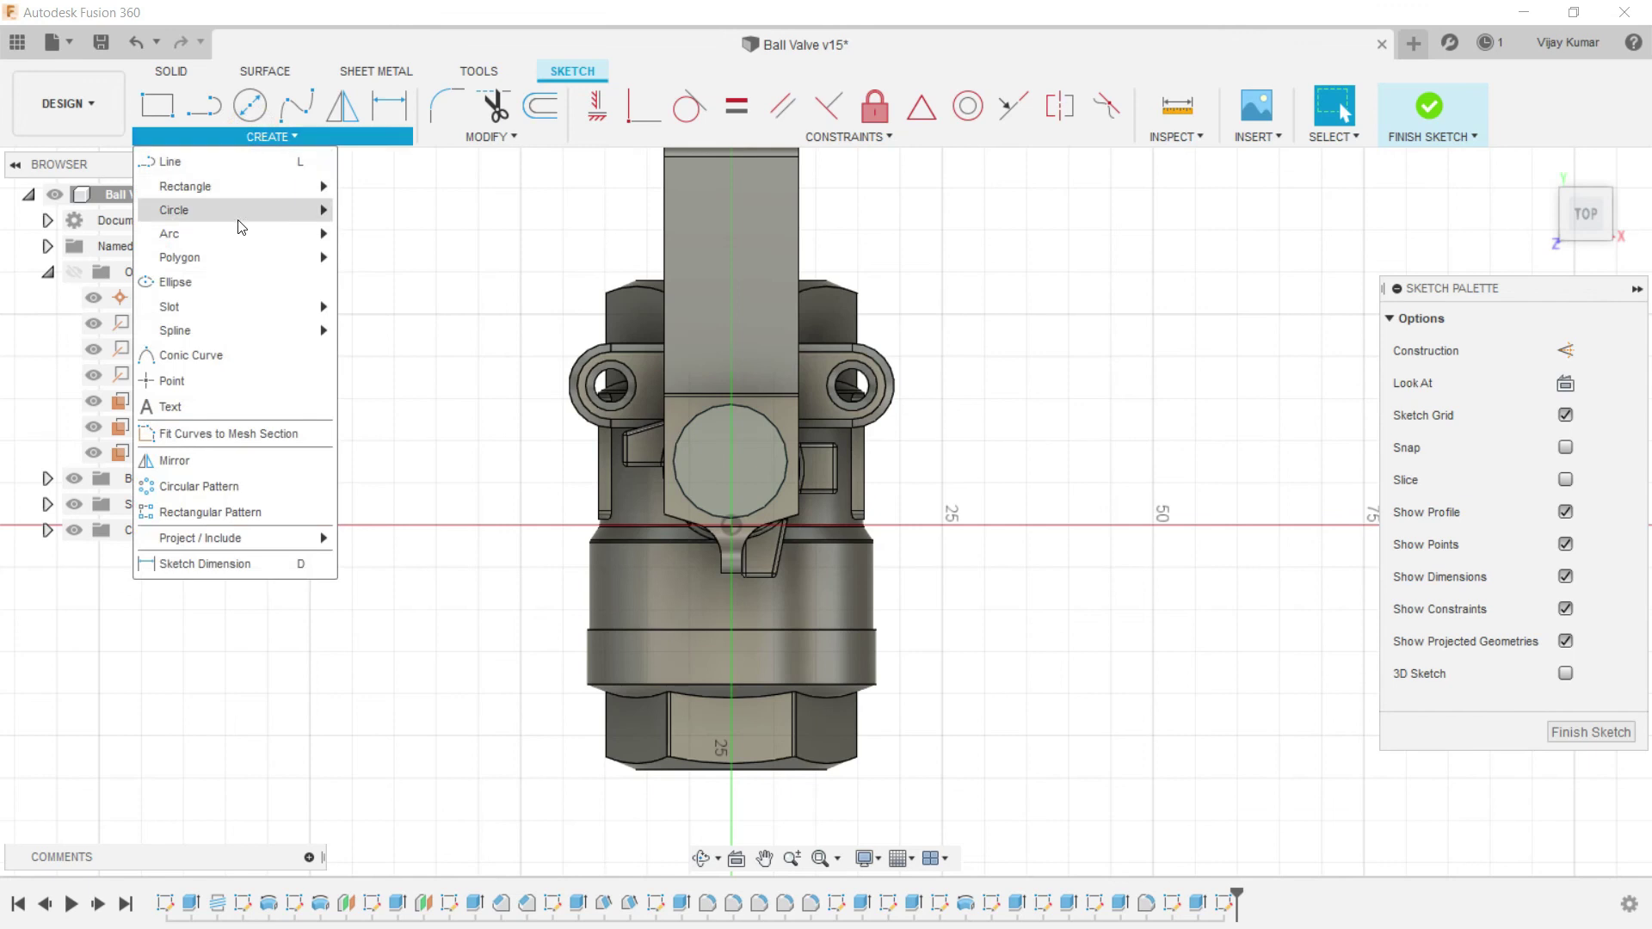
mouse_move(243, 256)
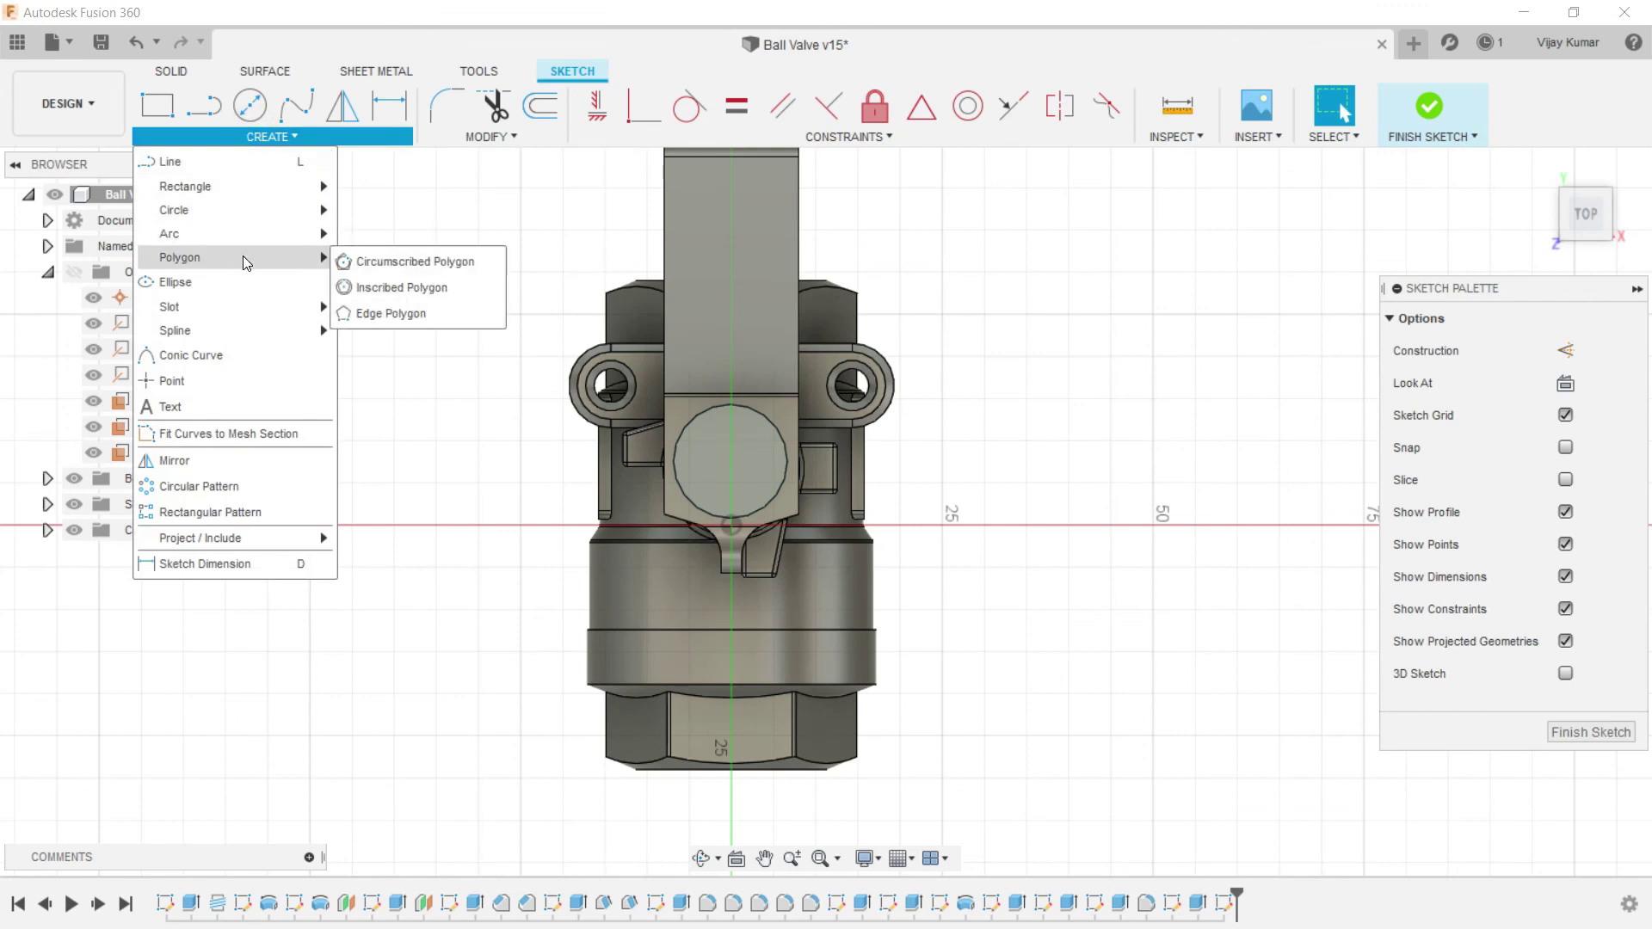
click(387, 265)
scroll(728, 461, up, 3)
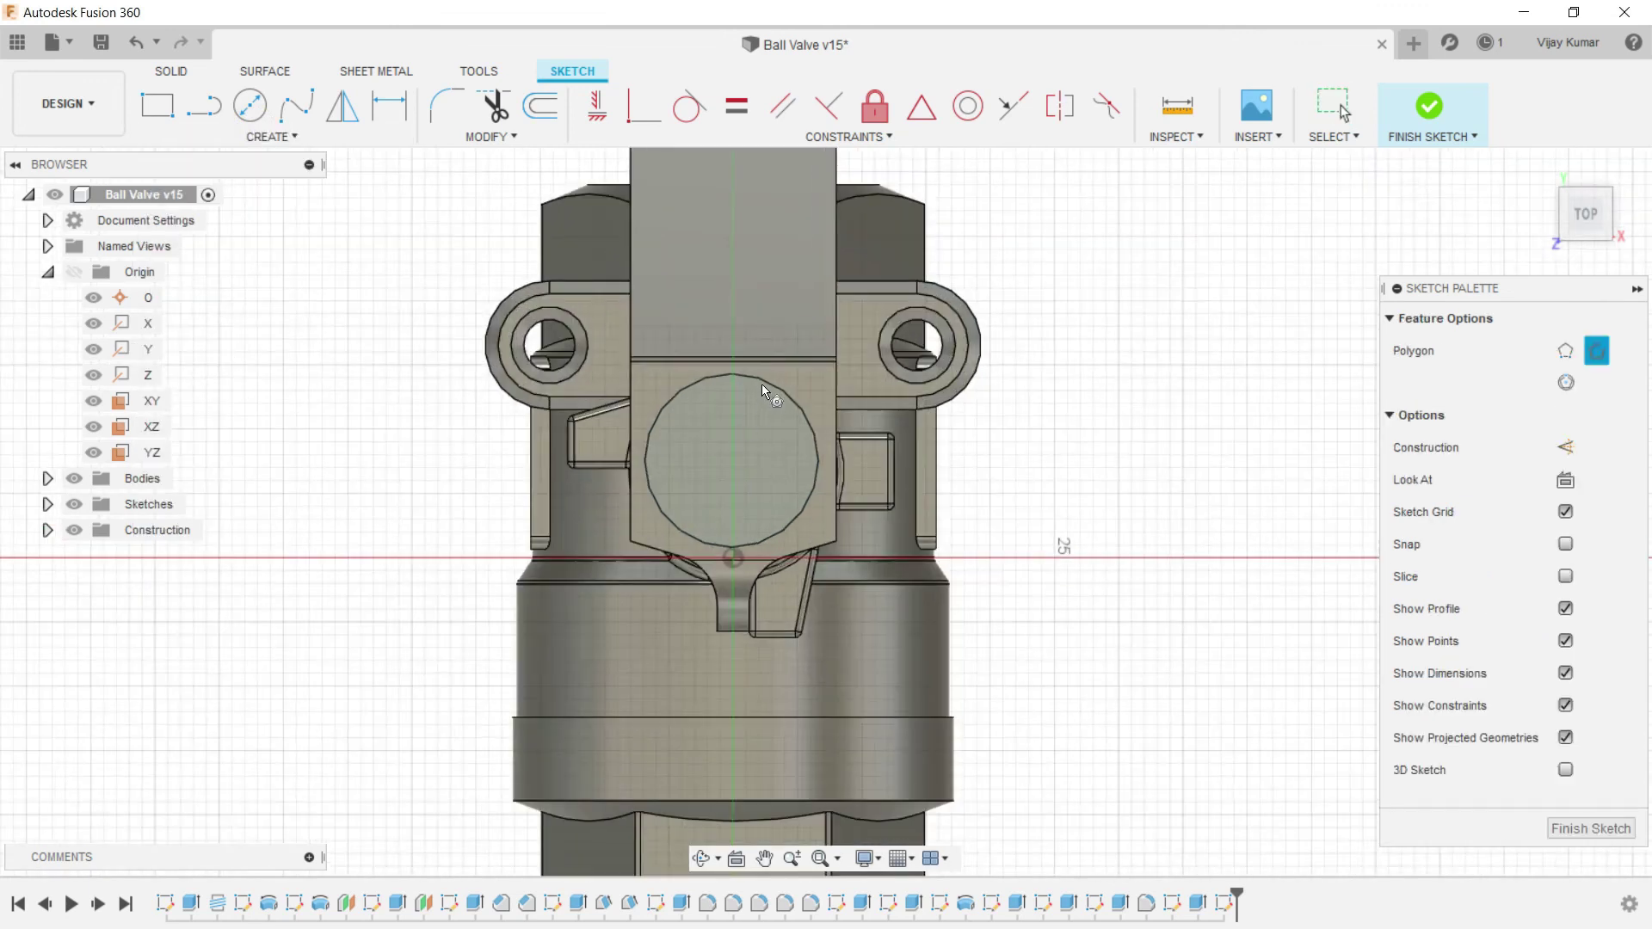
scroll(765, 380, up, 2)
click(710, 516)
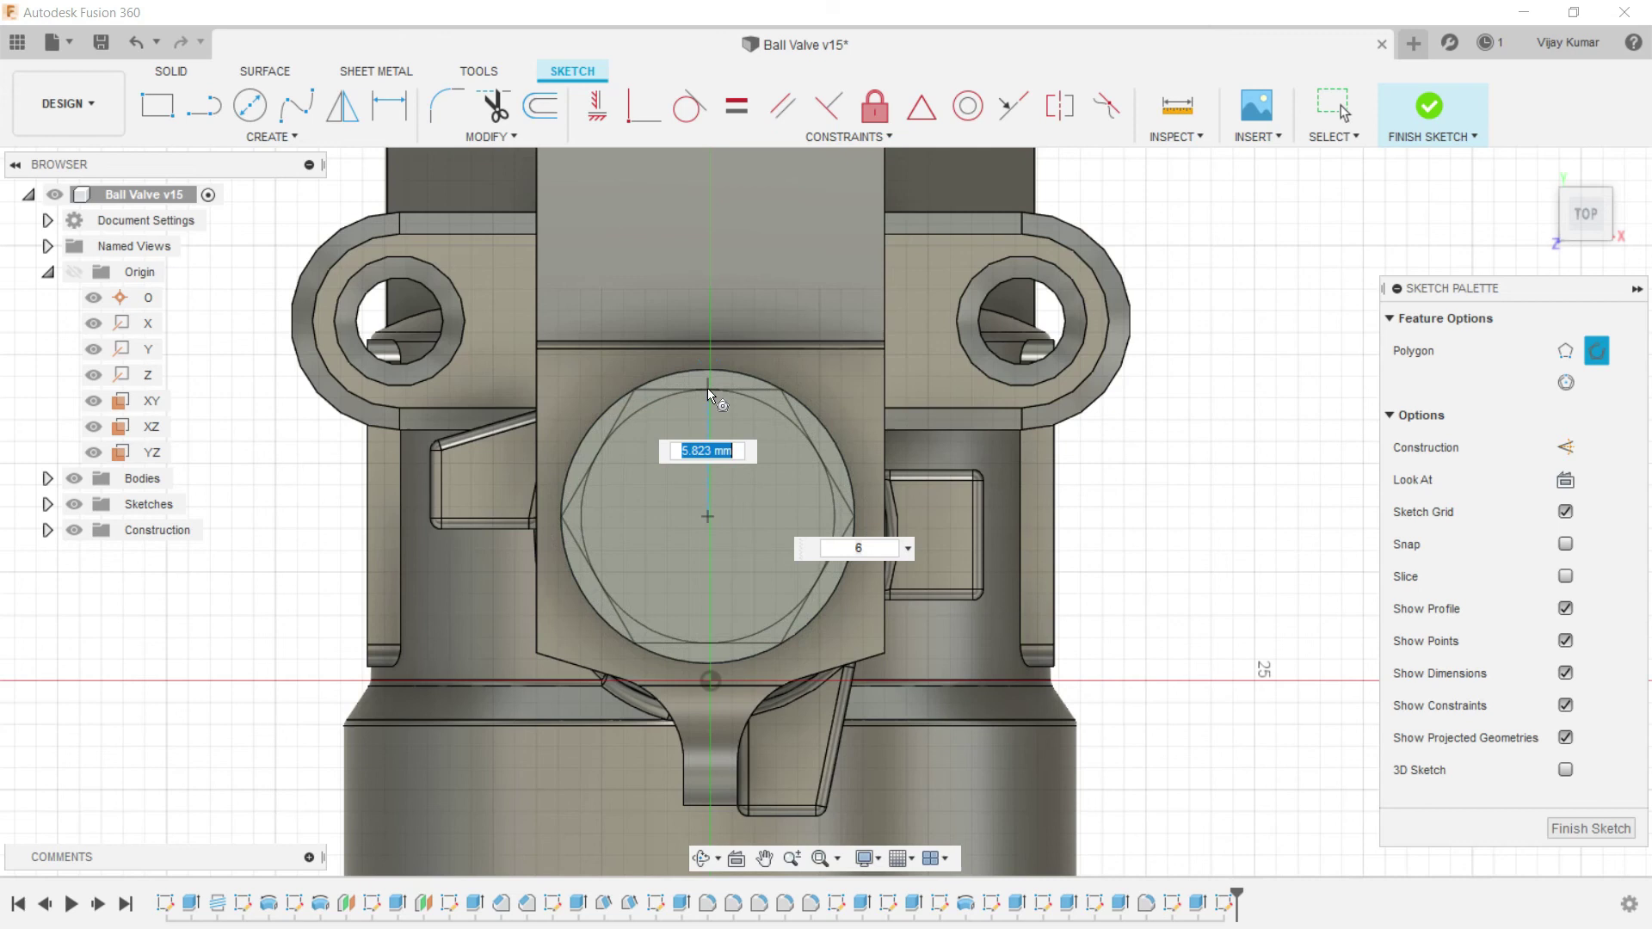
click(707, 389)
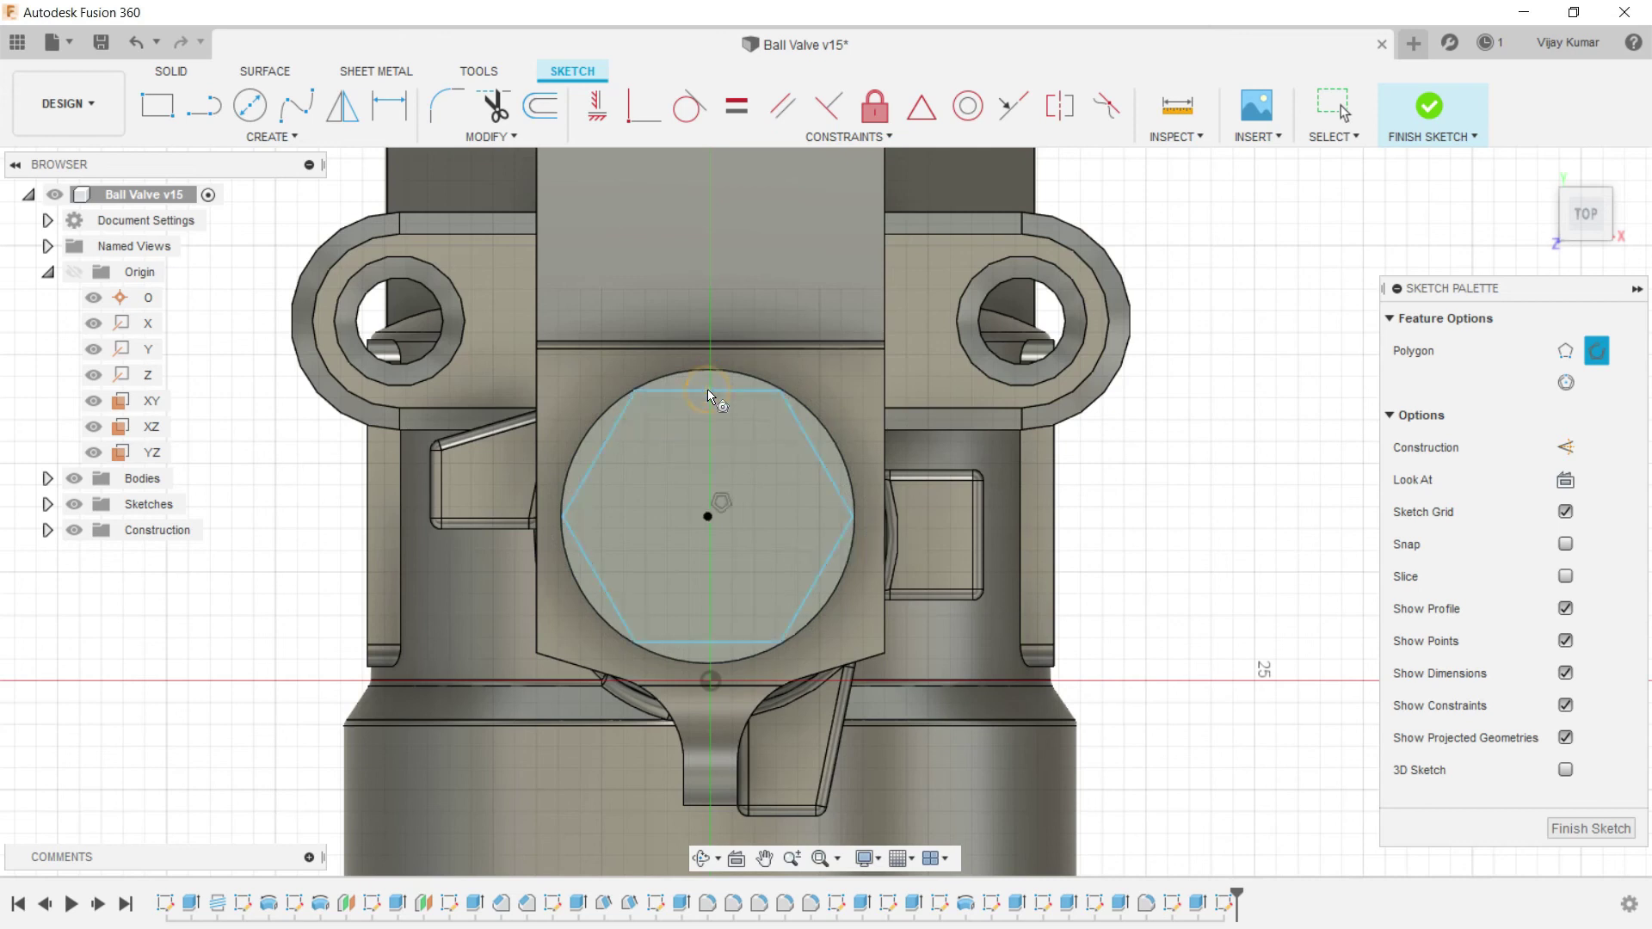
Step: Sketch a circle about 6.8 mm in diameter concentric with the hexagon
click(249, 104)
click(707, 517)
click(668, 453)
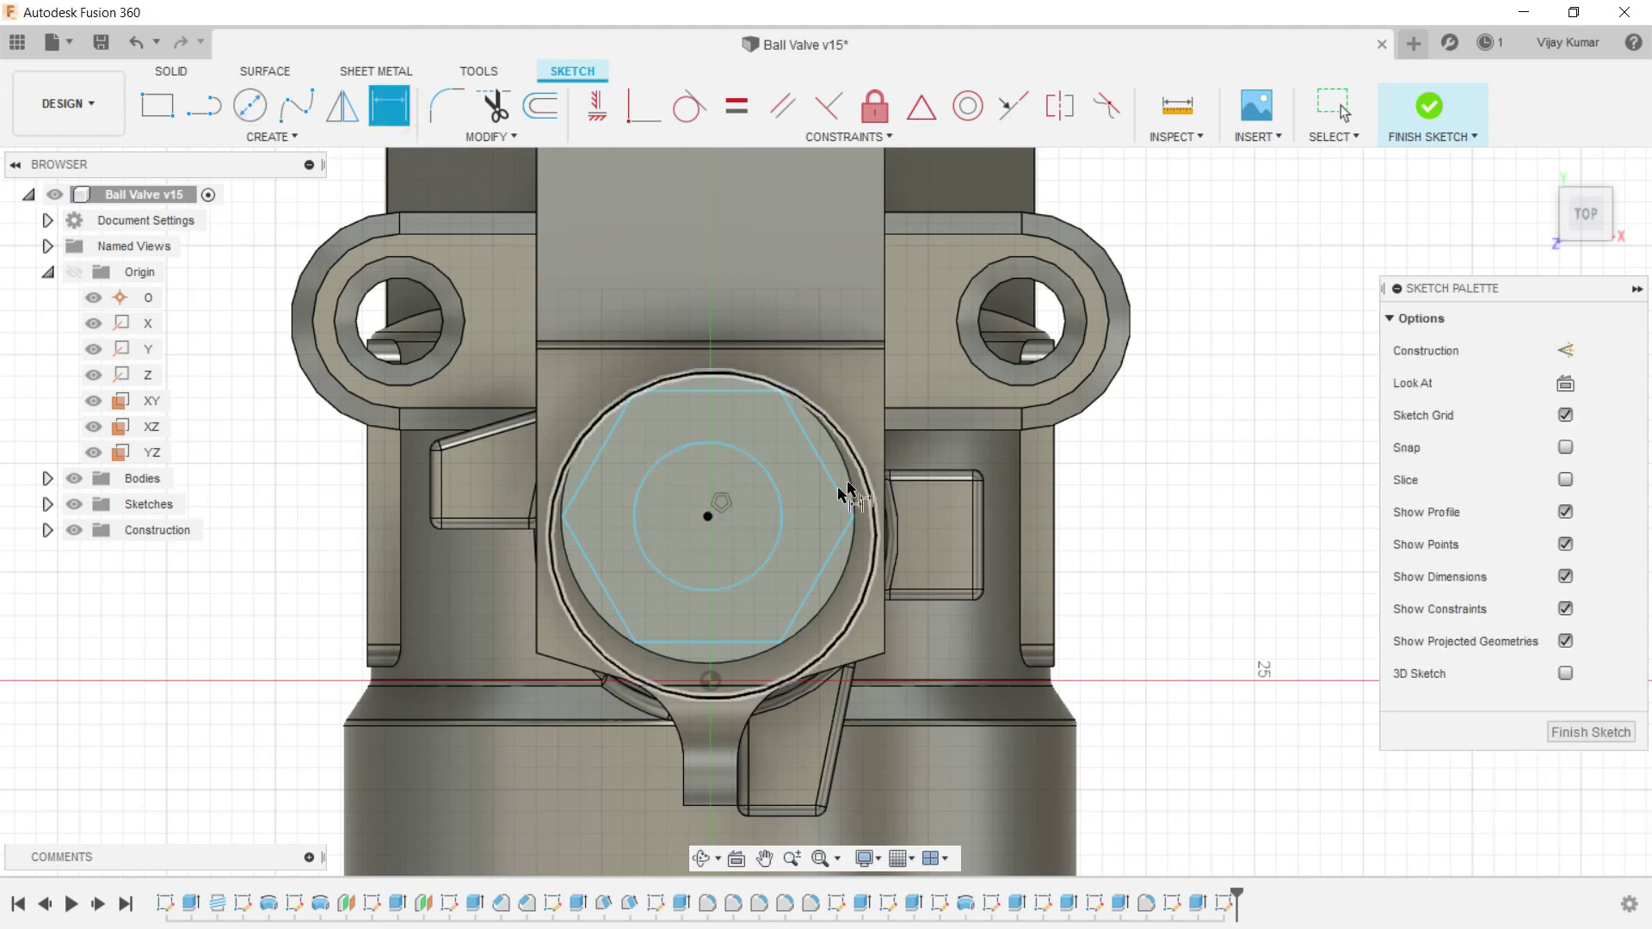
click(766, 398)
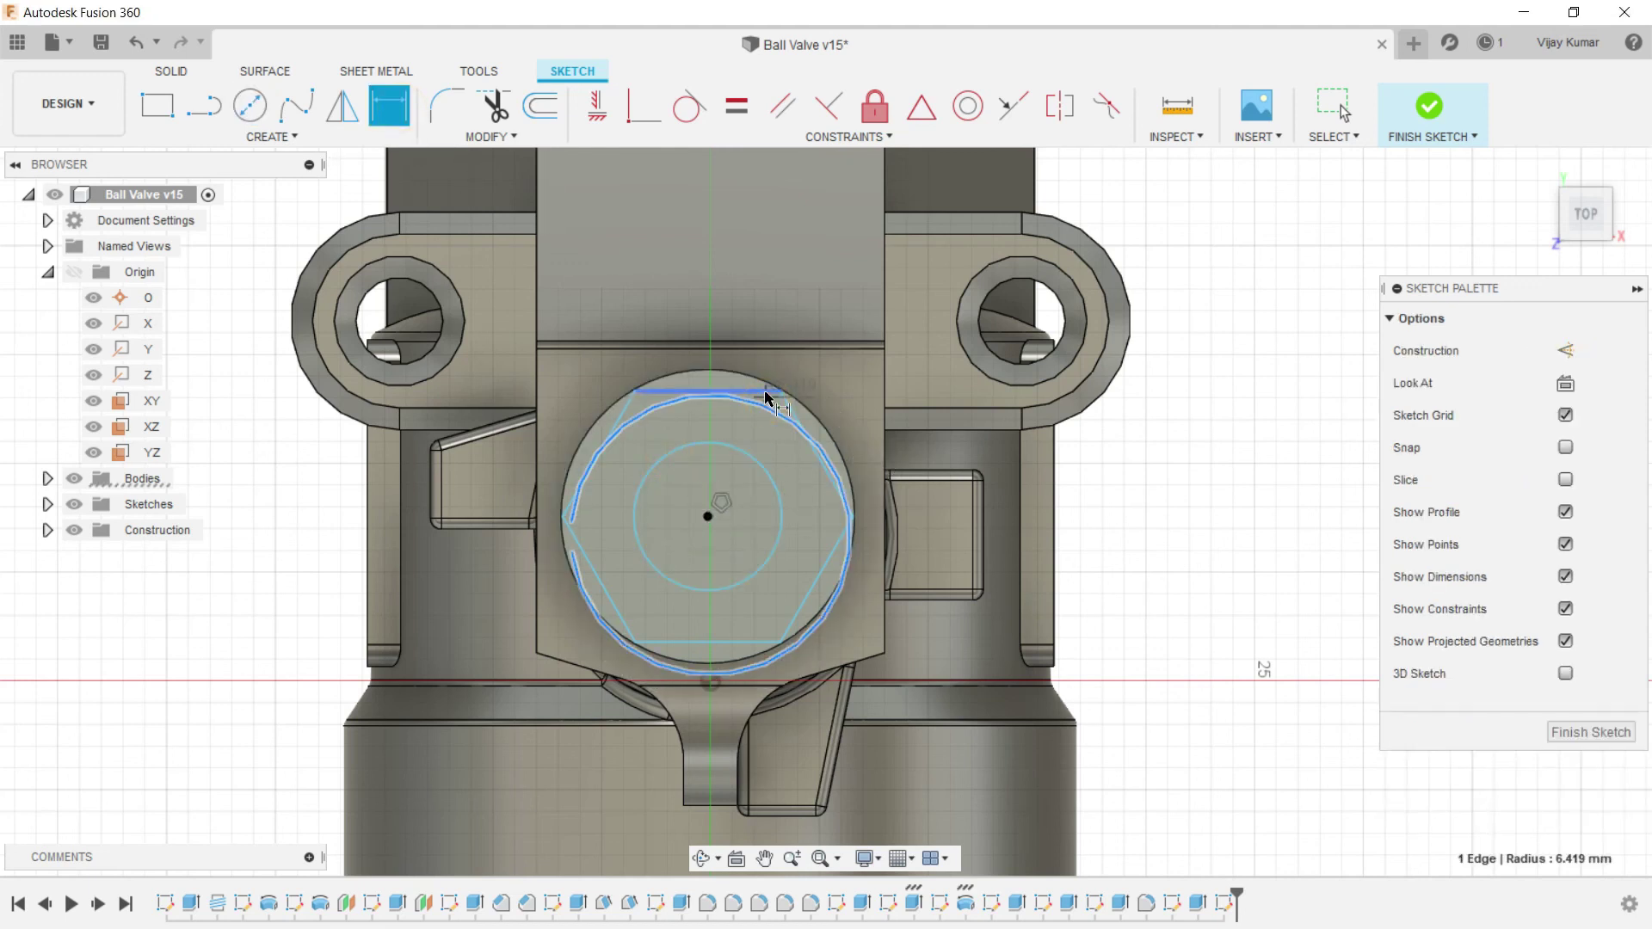
key(Escape)
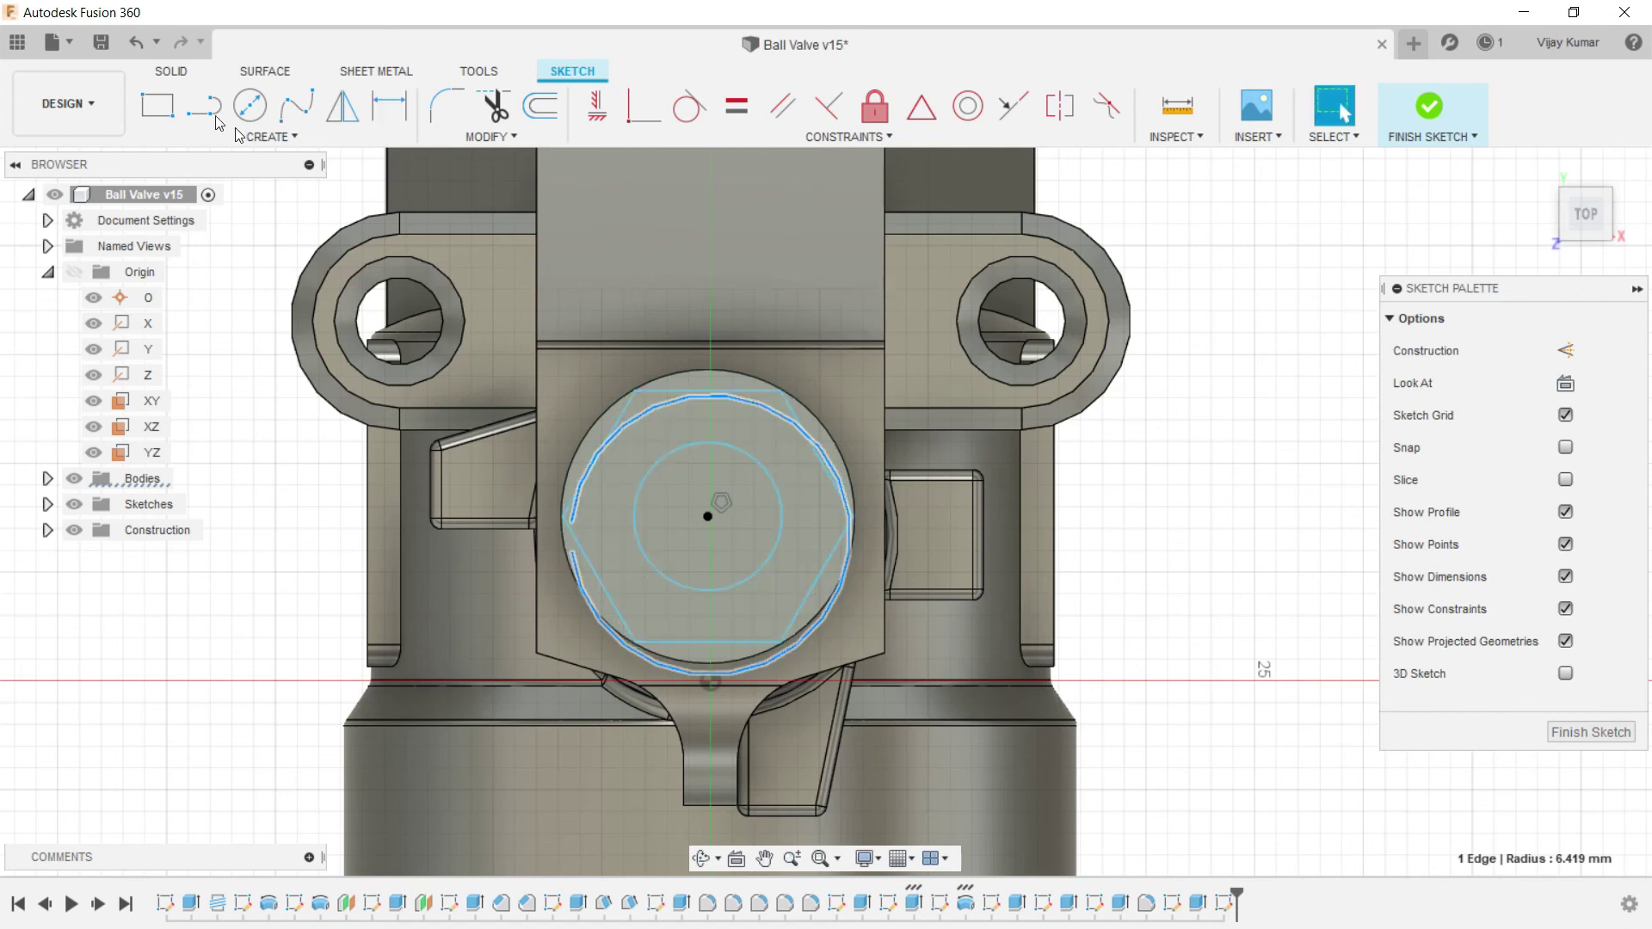
click(388, 105)
key(Escape)
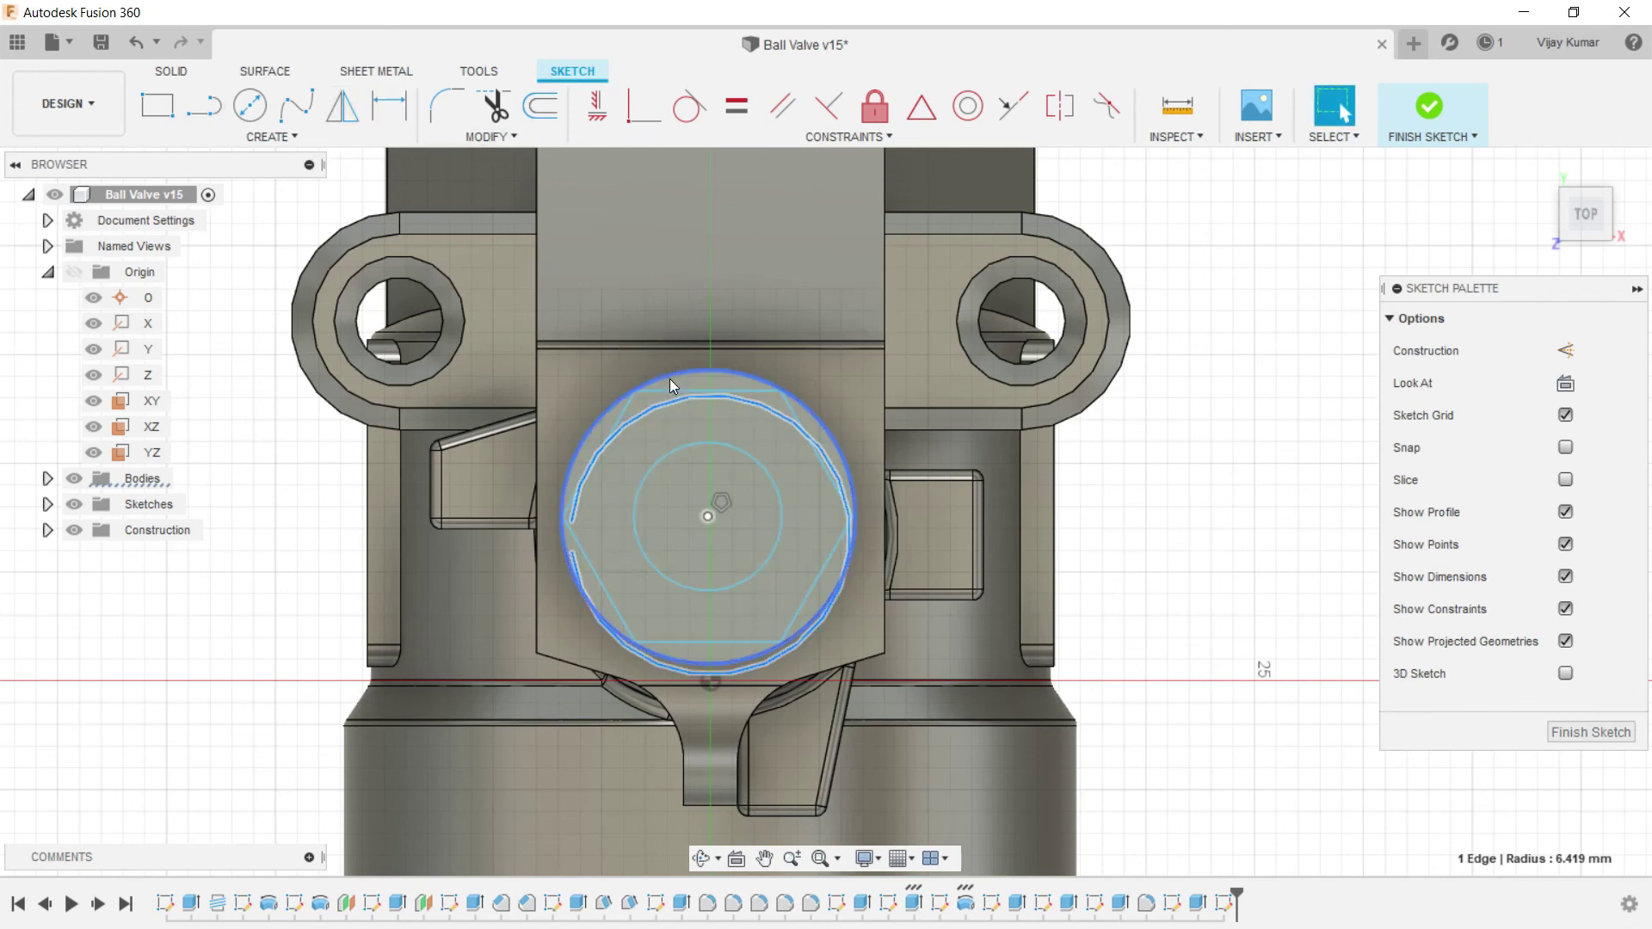
Step: Dimension the distance between the hexagon's two horizontal sides as 11.5 mm
click(389, 105)
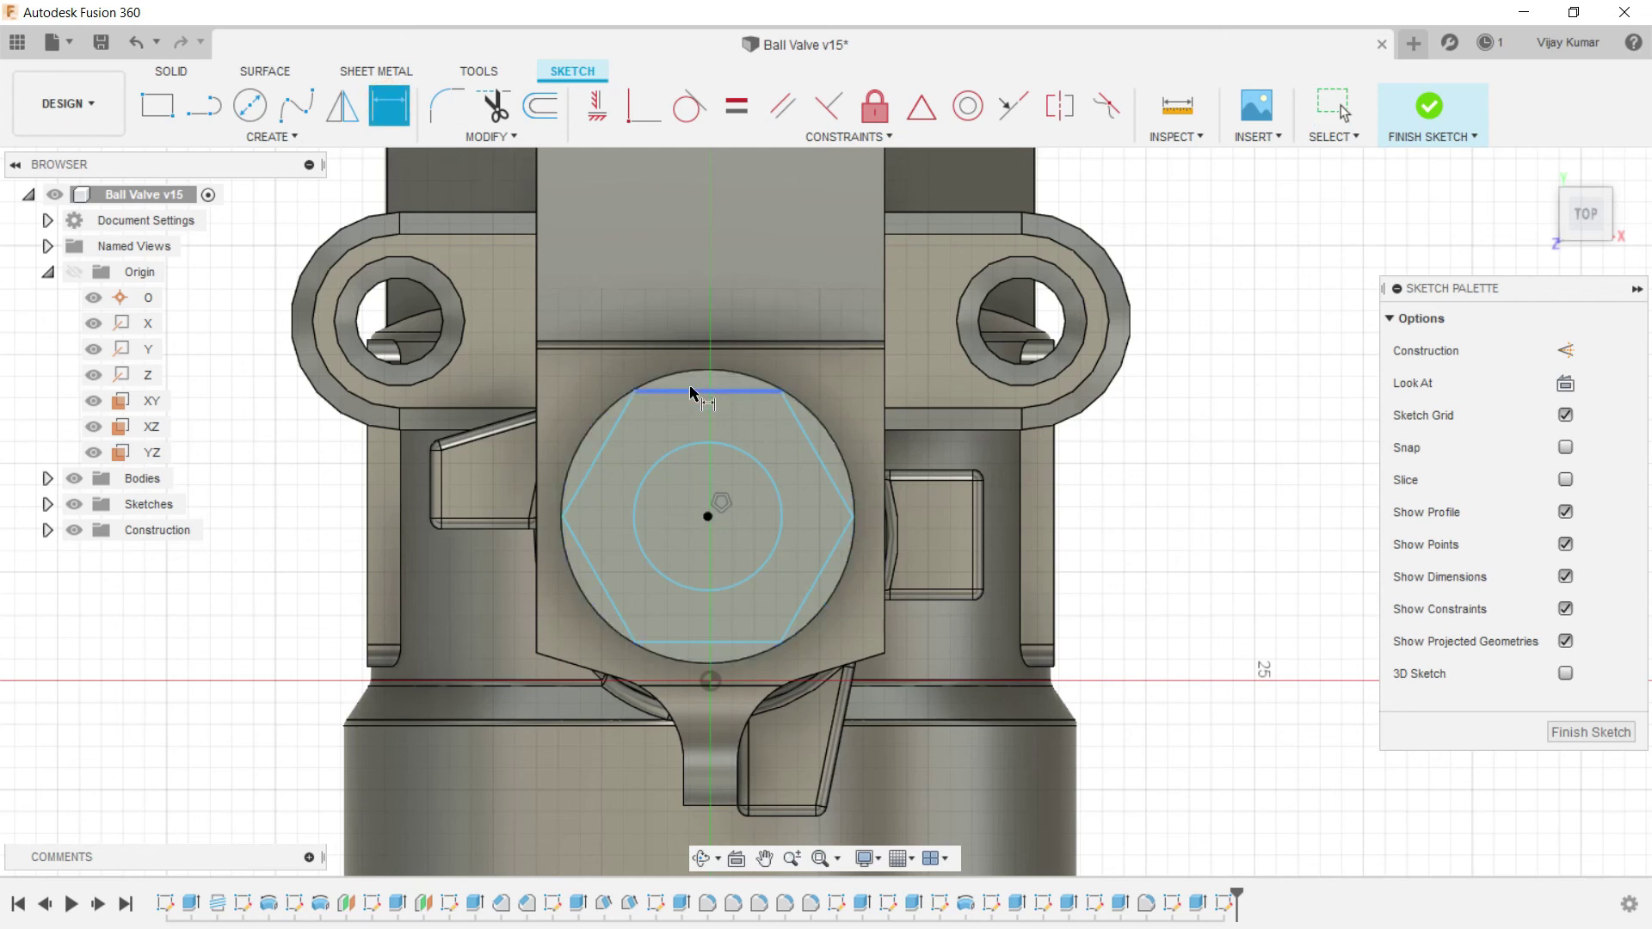
click(678, 392)
click(698, 642)
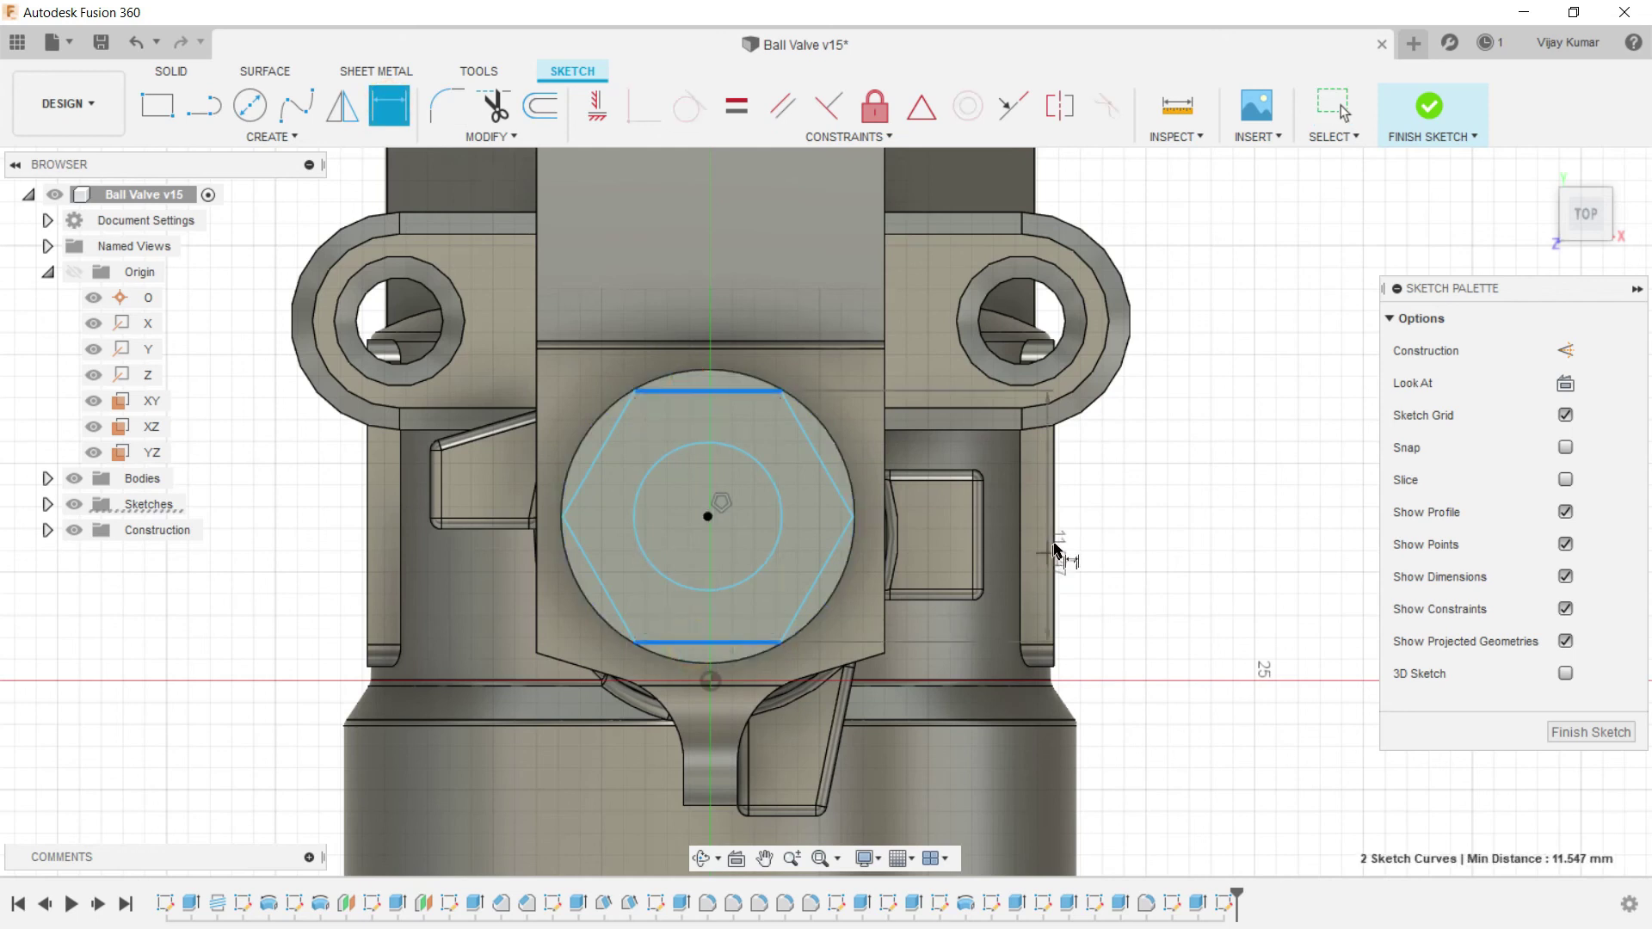
click(1148, 535)
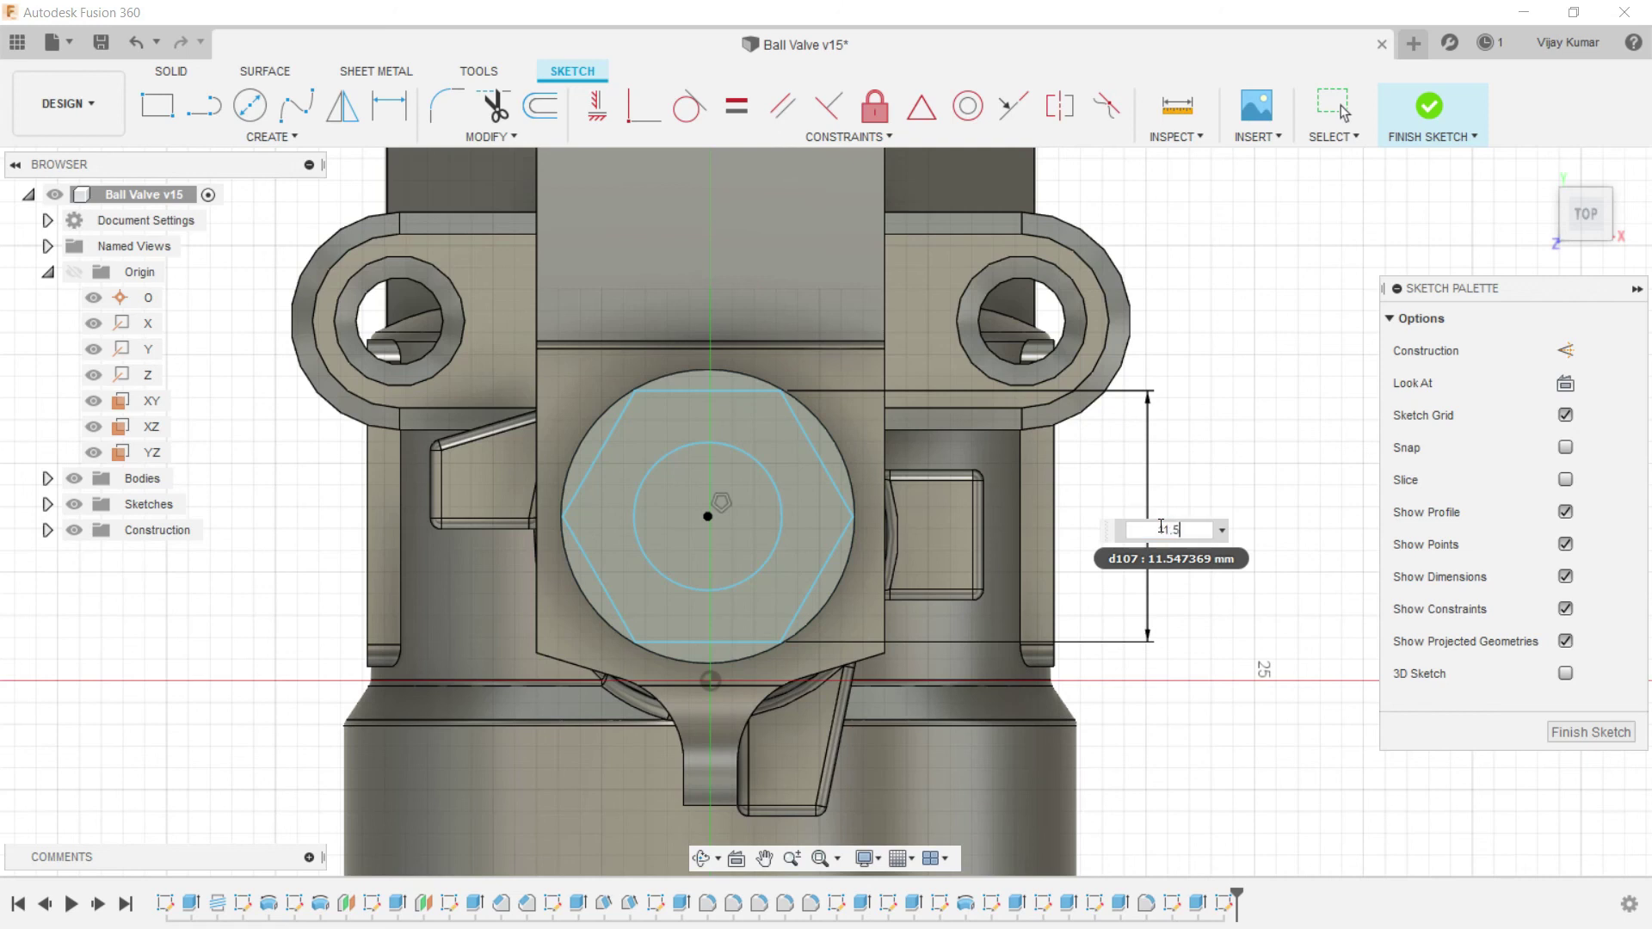
key(Return)
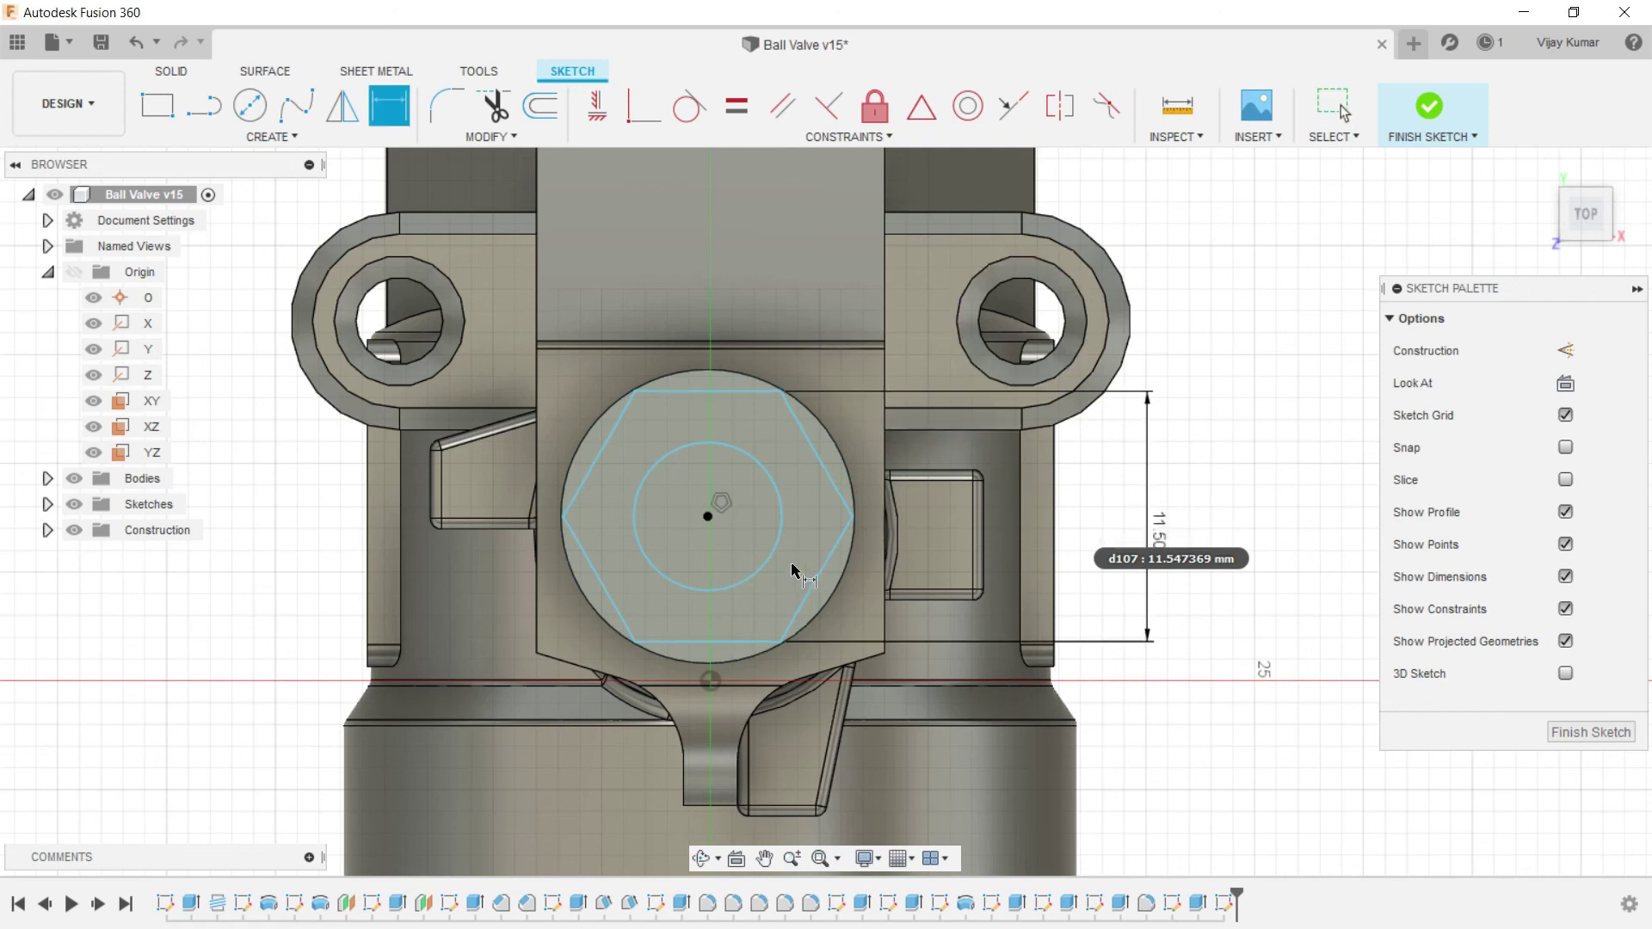
Step: Set the diameter of the circle inside the hexagon to 7 mm
click(779, 535)
click(1082, 483)
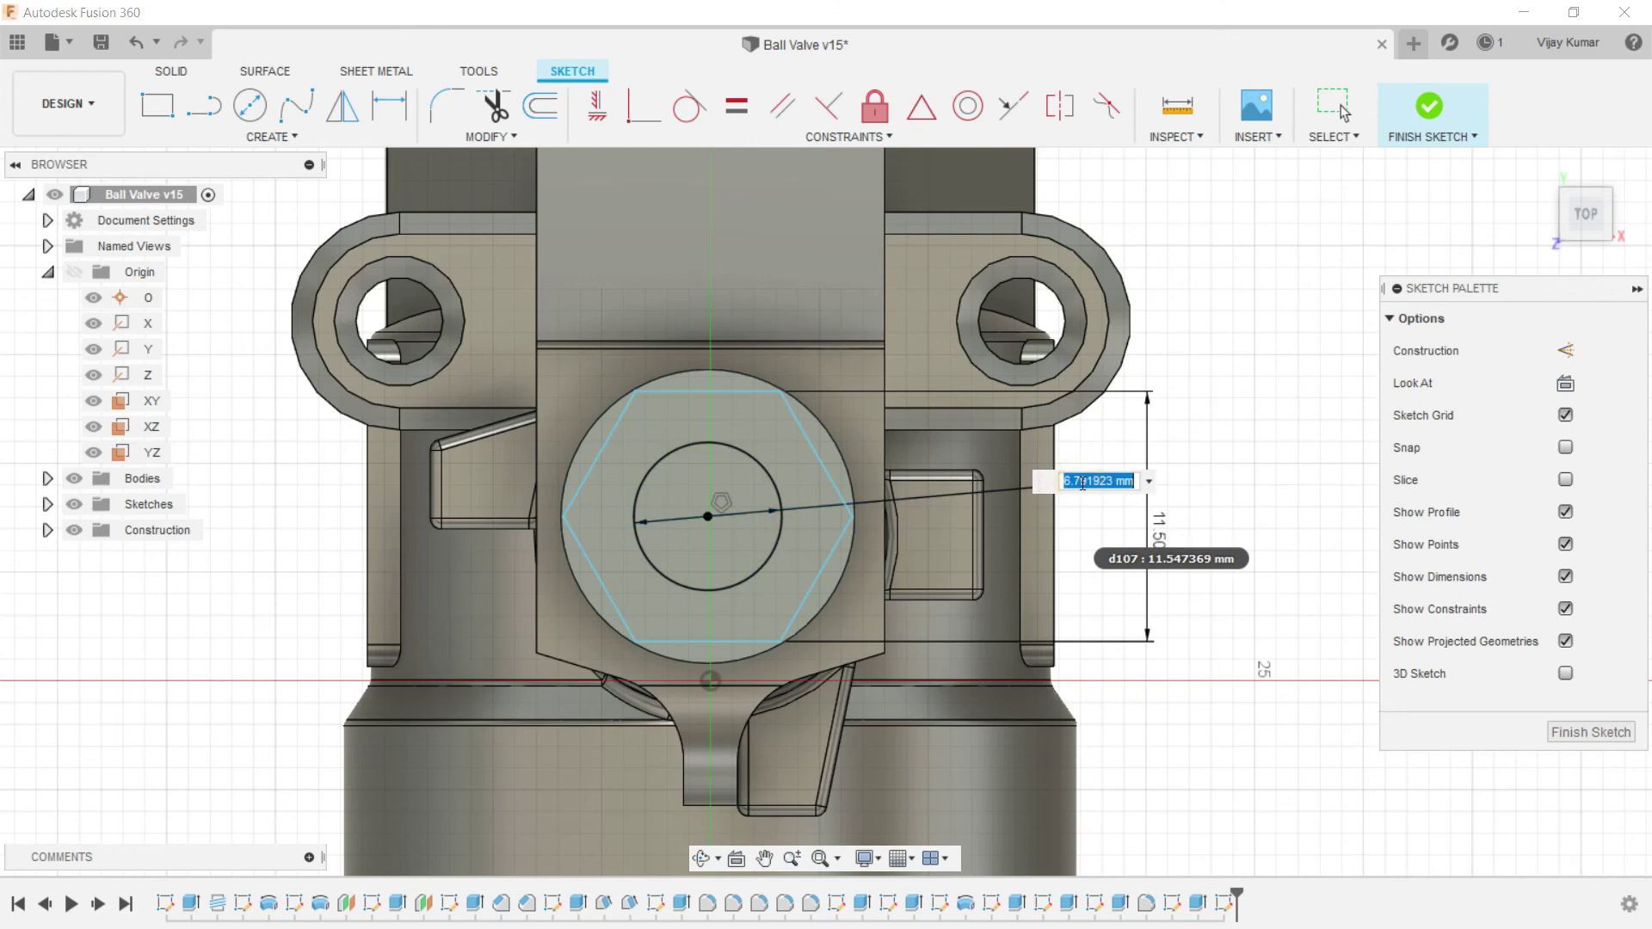
text(7)
key(Return)
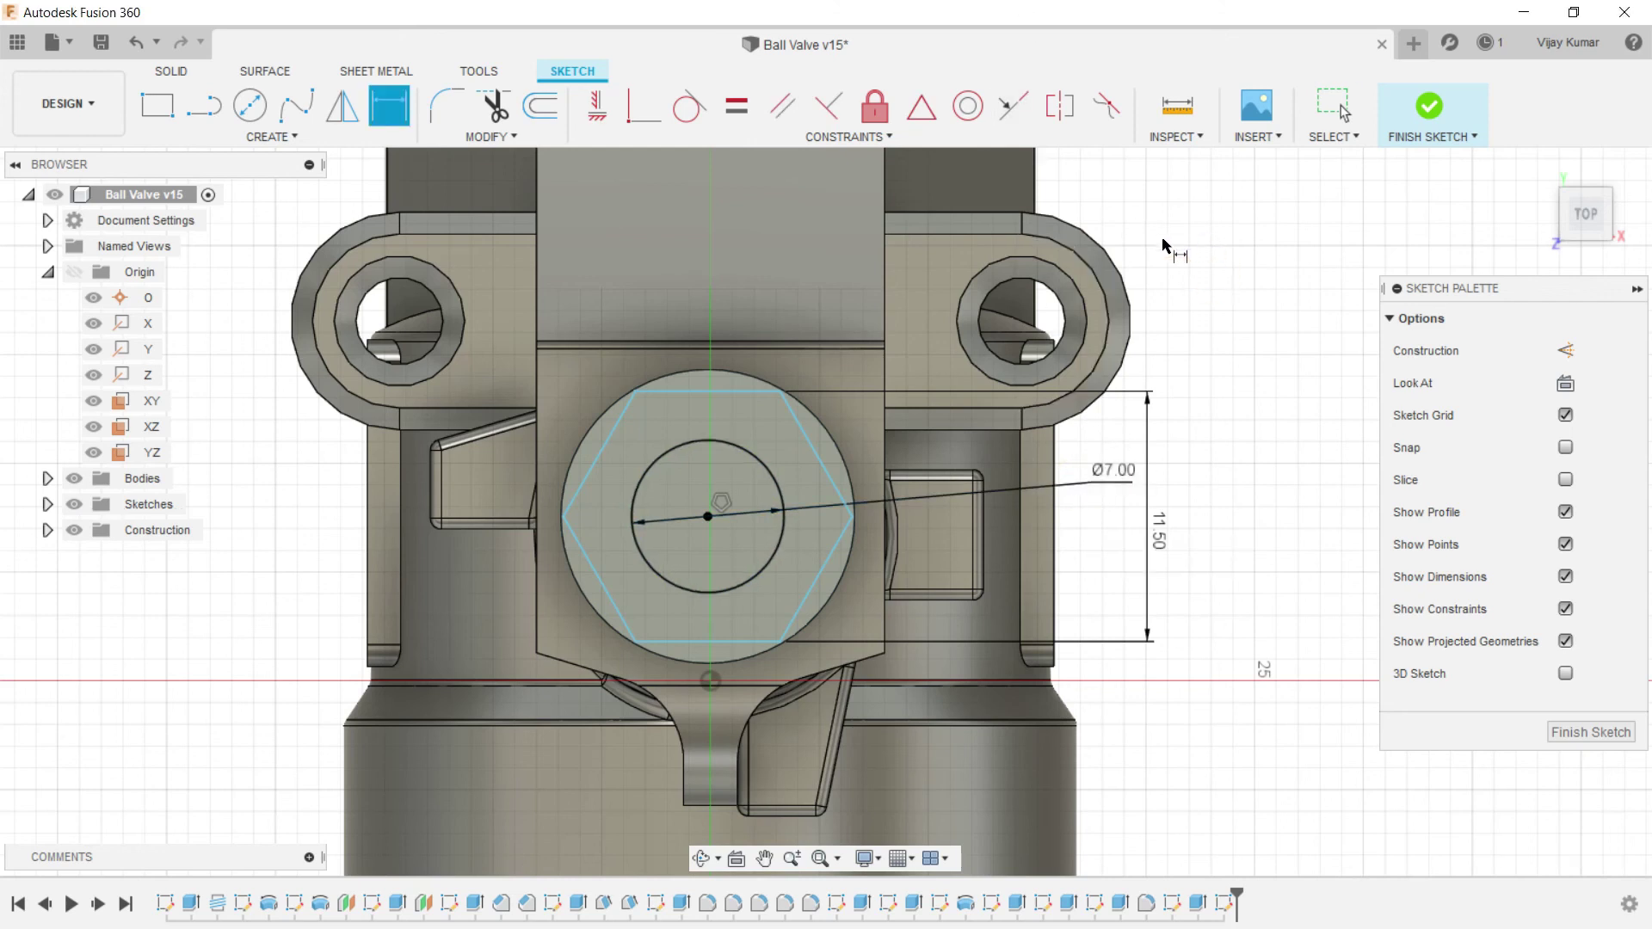
Step: Extrude the profile between the hexagon and the inner circle 5.5 mm outward from the collar with the Join operation
click(701, 858)
mouse_move(732, 733)
mouse_down()
mouse_move(761, 561)
mouse_move(1088, 581)
mouse_up()
right_click(1094, 581)
click(1172, 582)
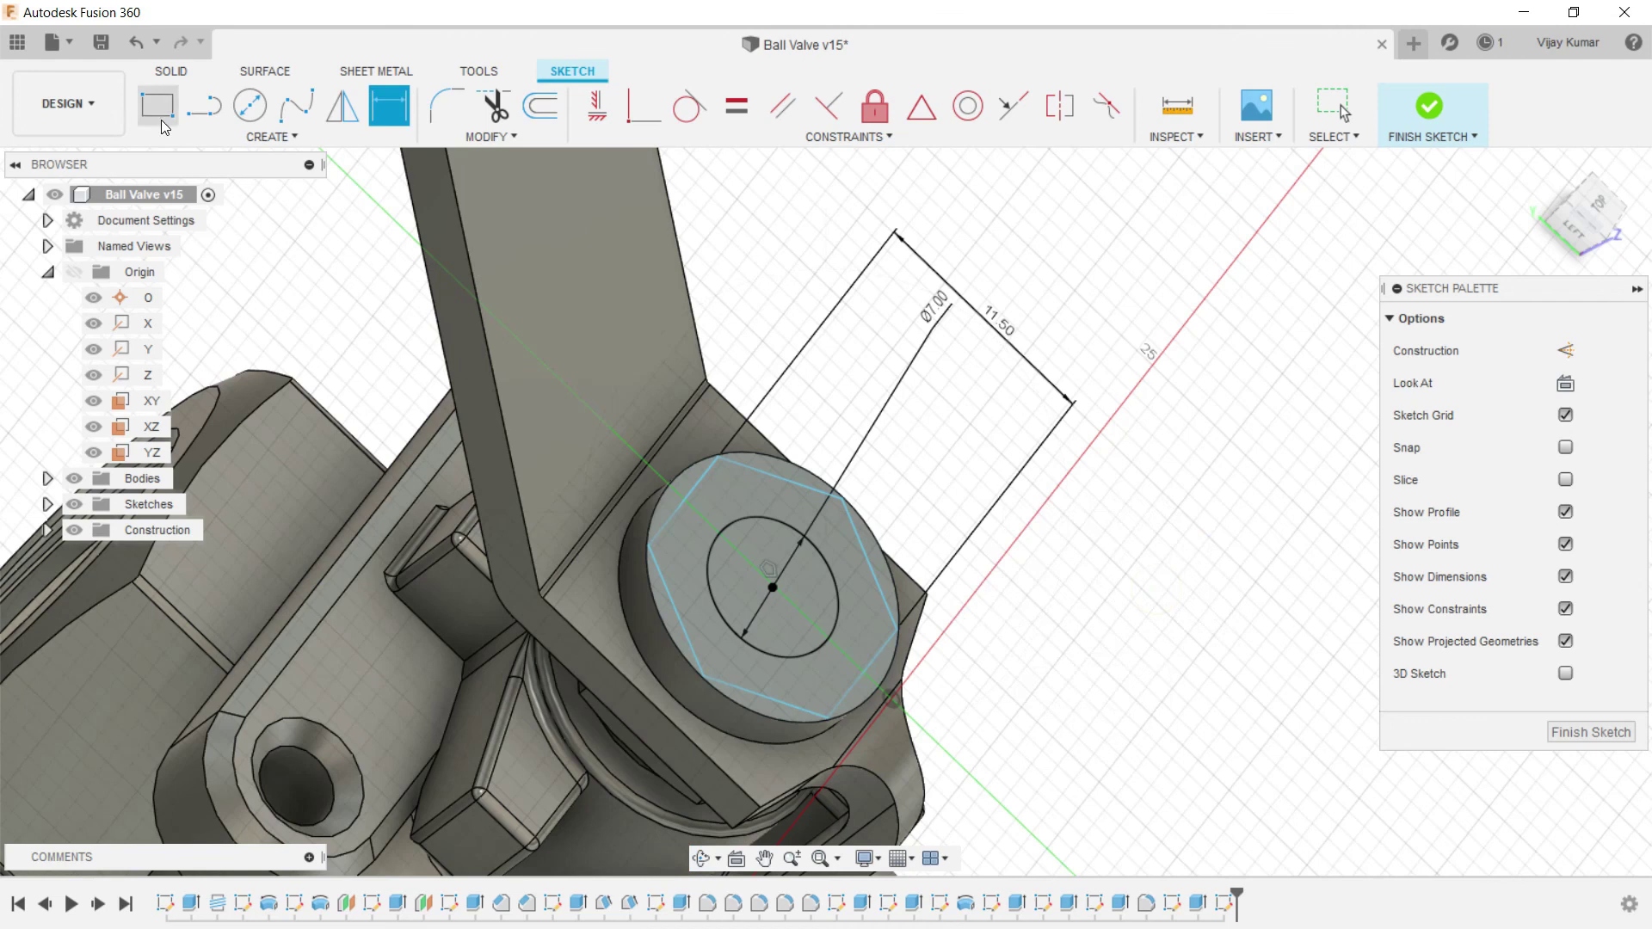
click(183, 76)
click(204, 105)
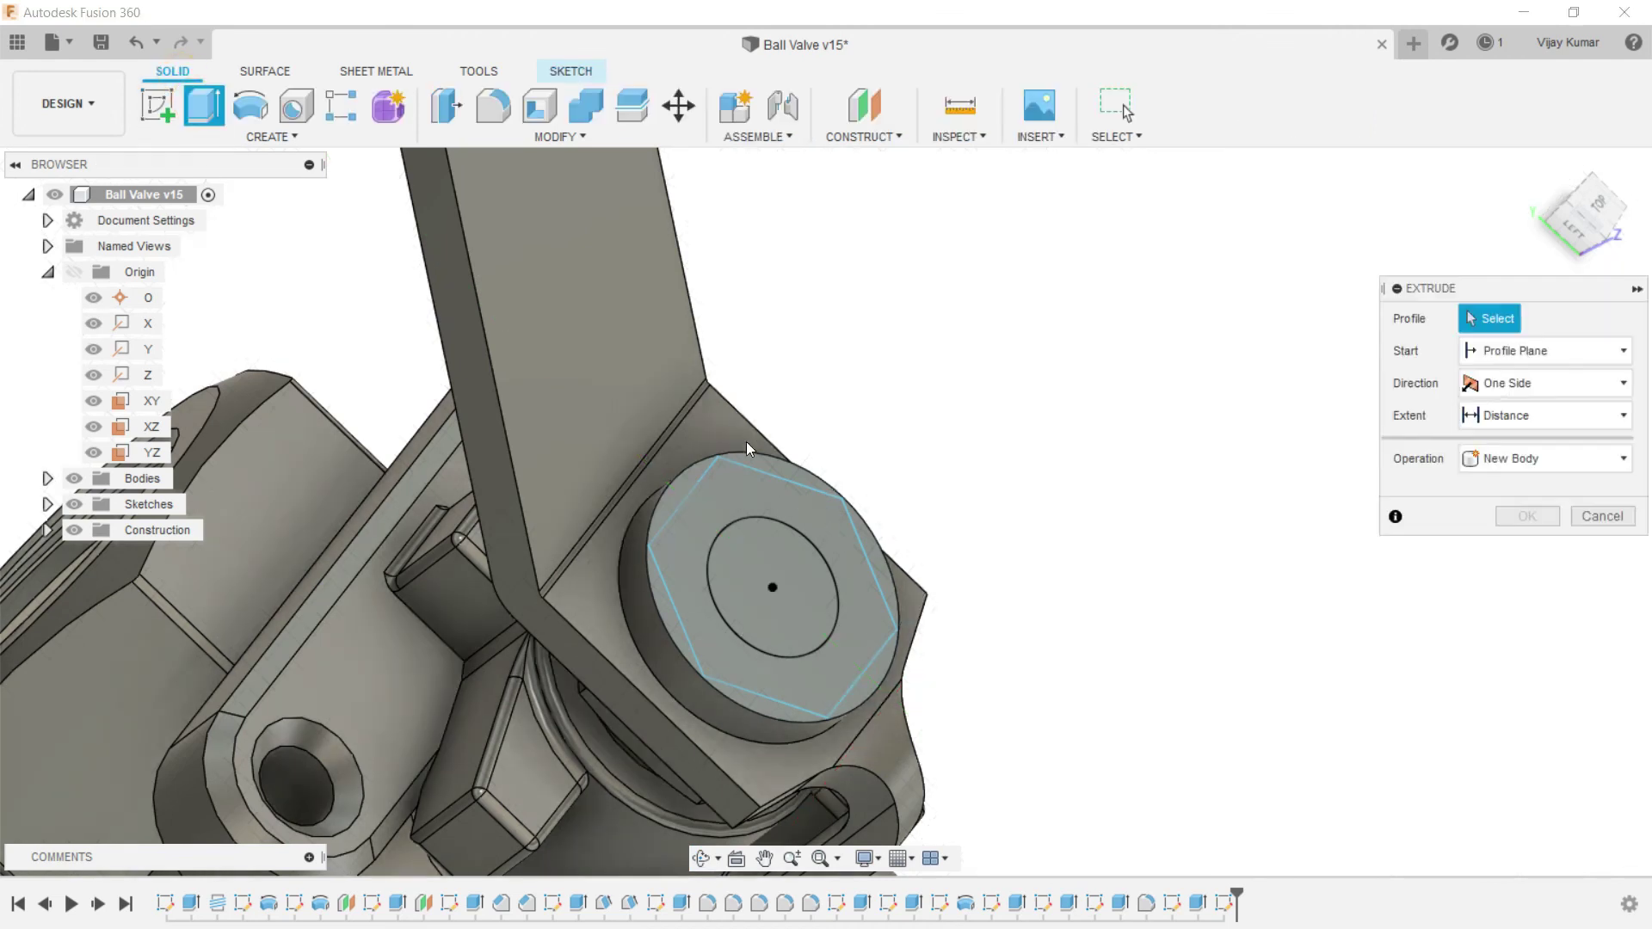
click(745, 489)
text(5.5)
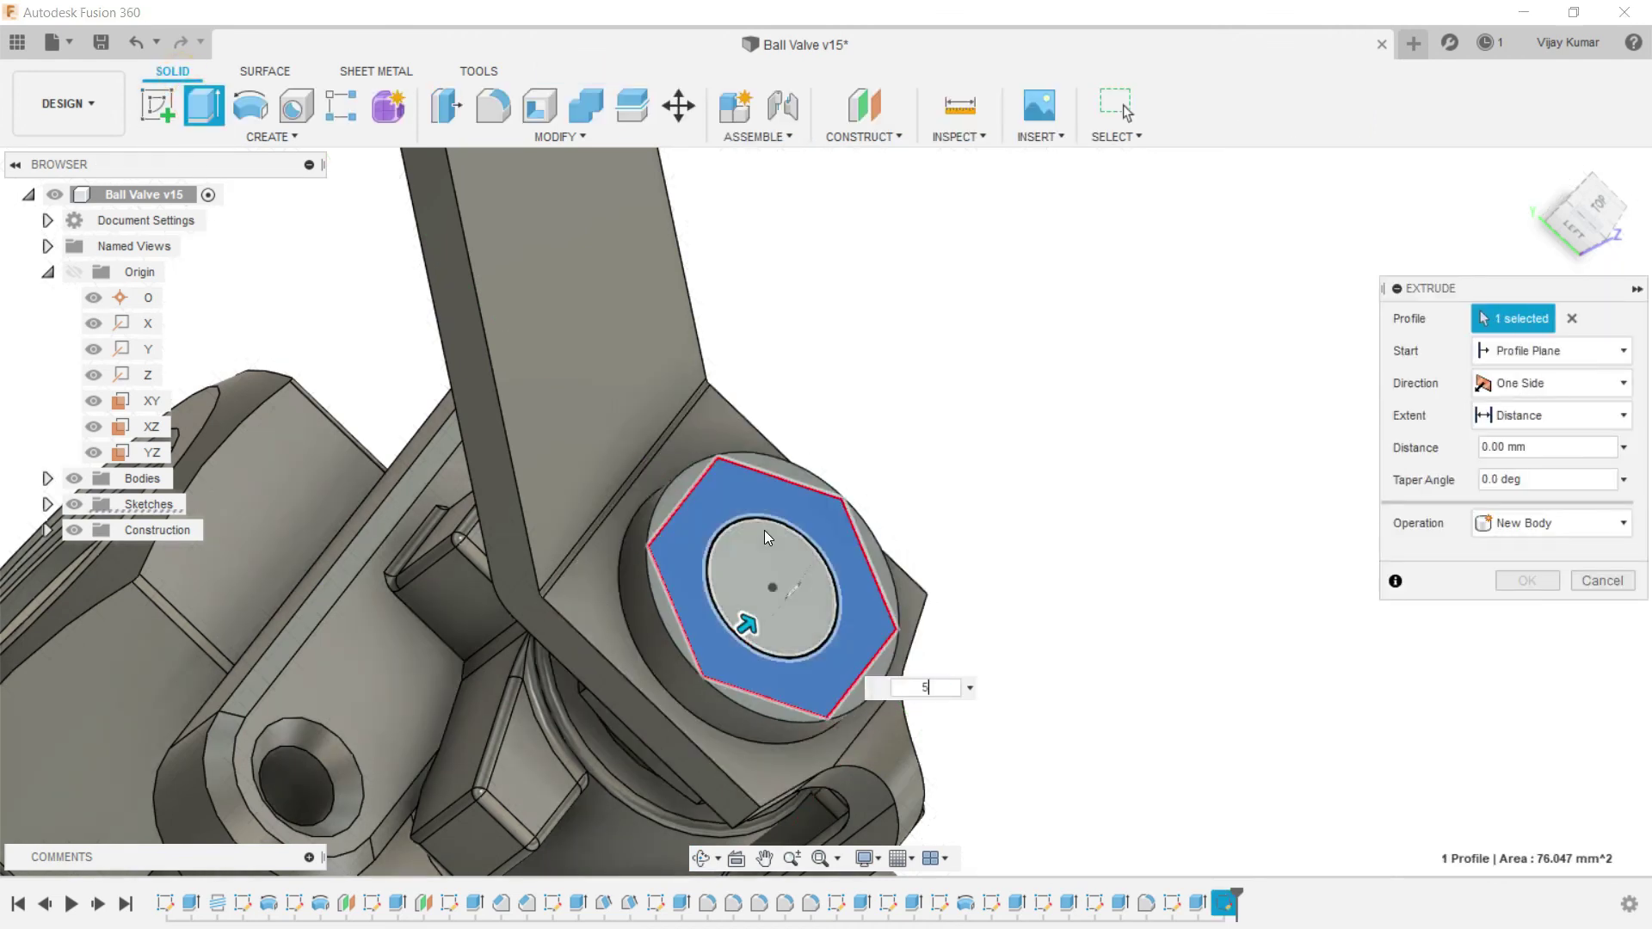
key(Return)
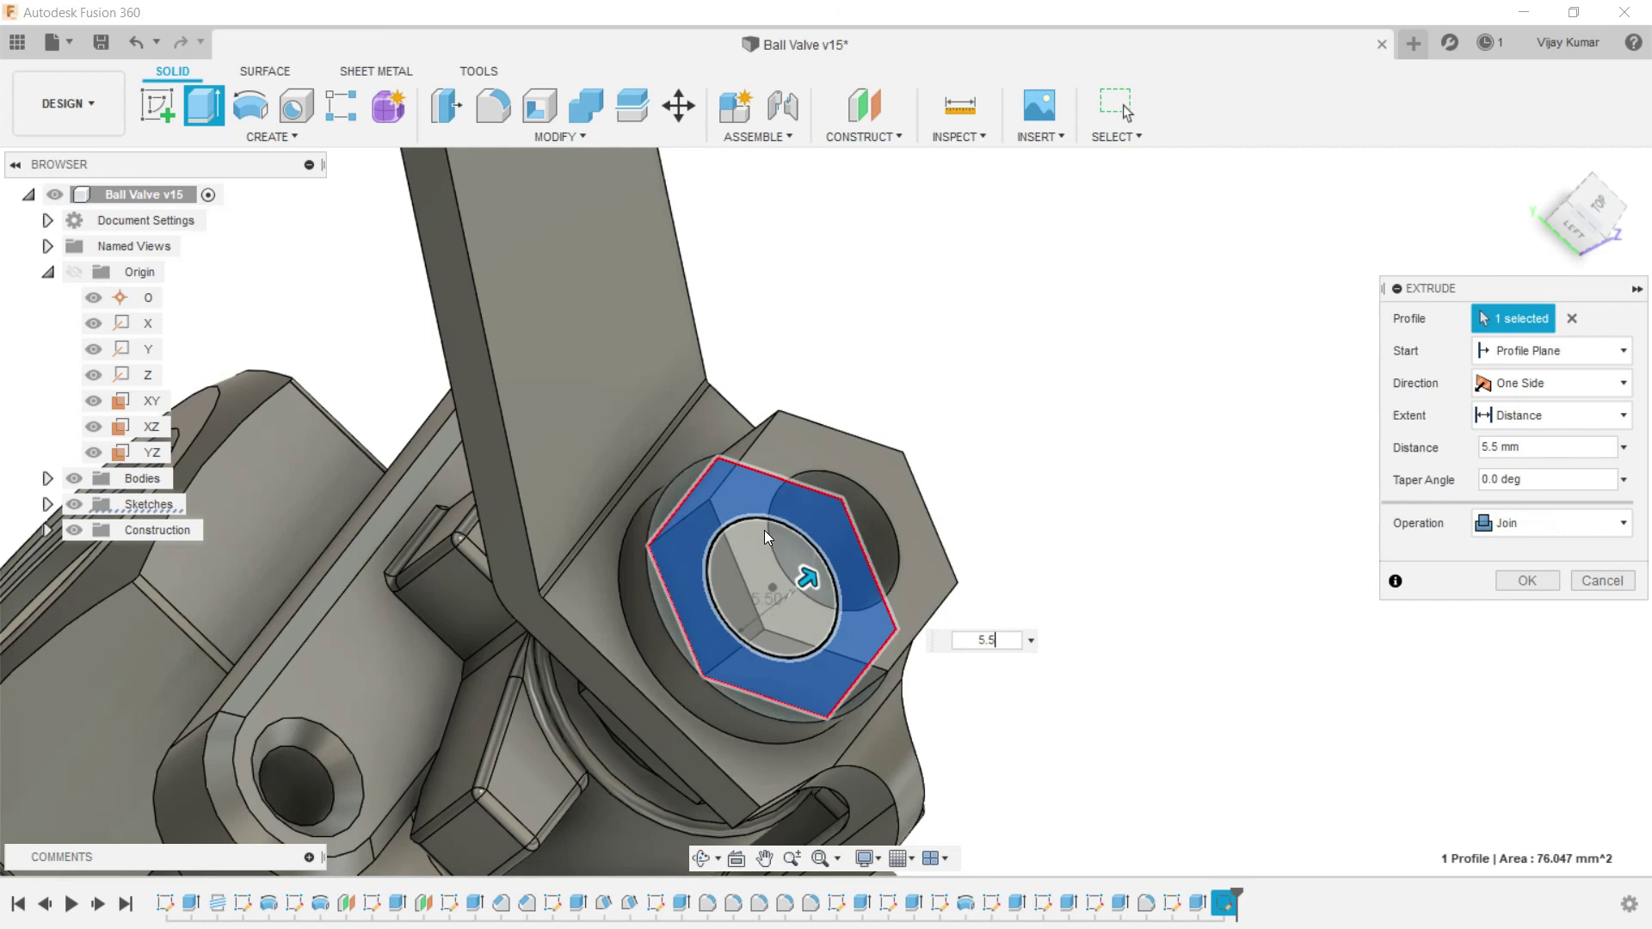
click(1505, 582)
Step: Create a sketch on the YZ origin plane and switch the display to the Wireframe visual style
scroll(833, 452, down, 10)
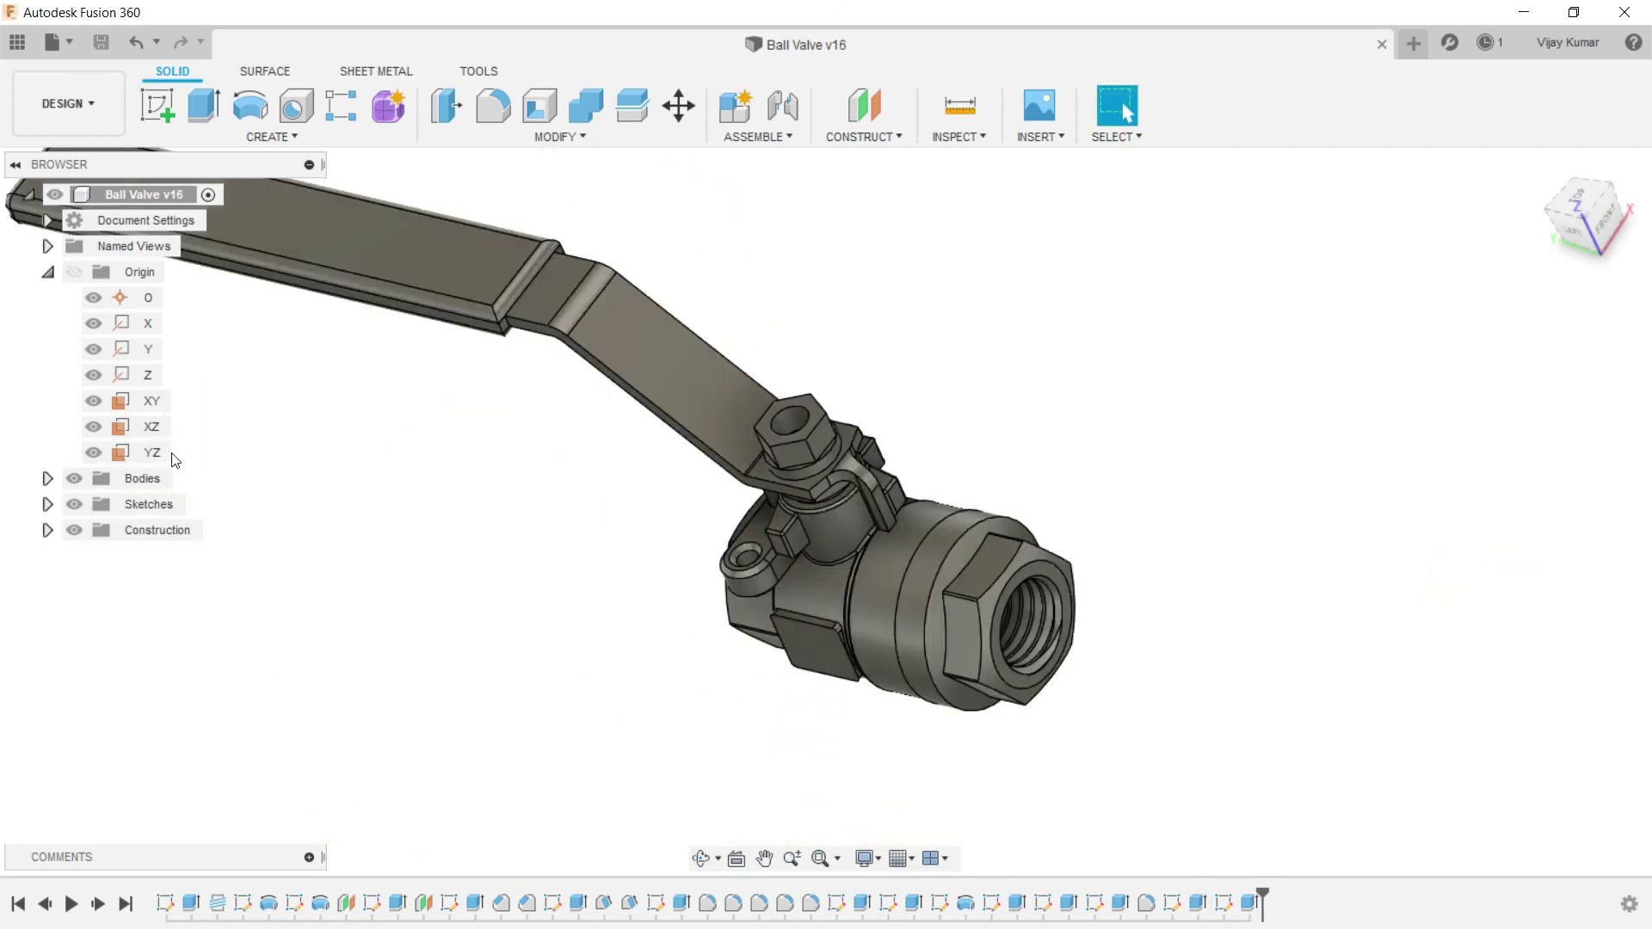
click(160, 452)
click(172, 117)
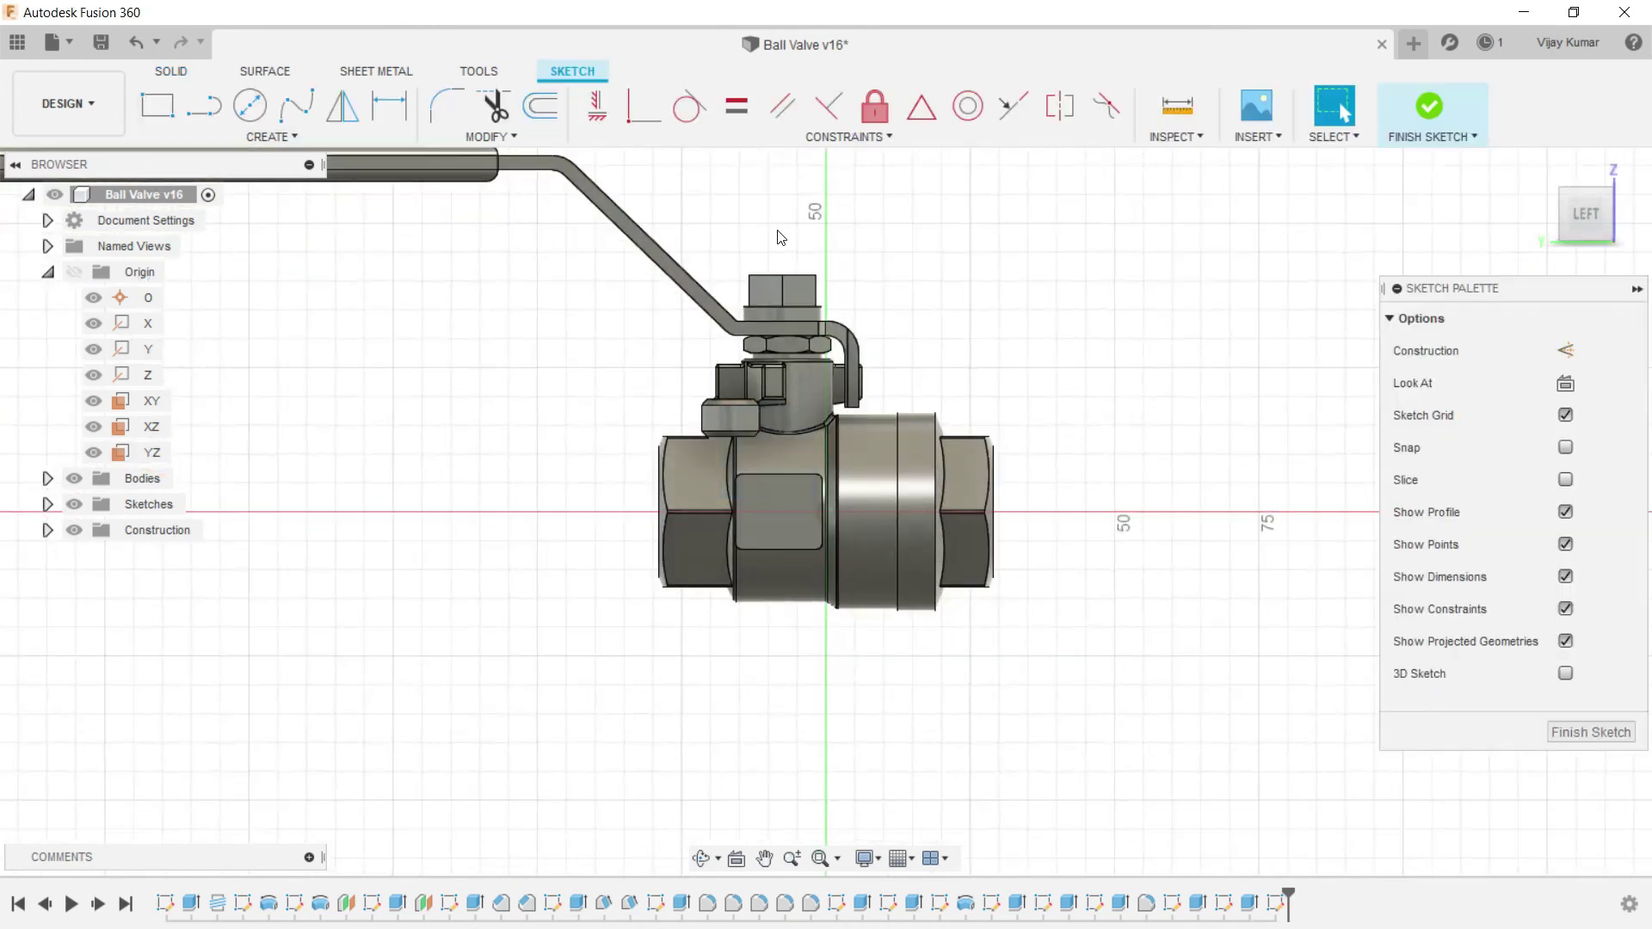
scroll(824, 255, up, 5)
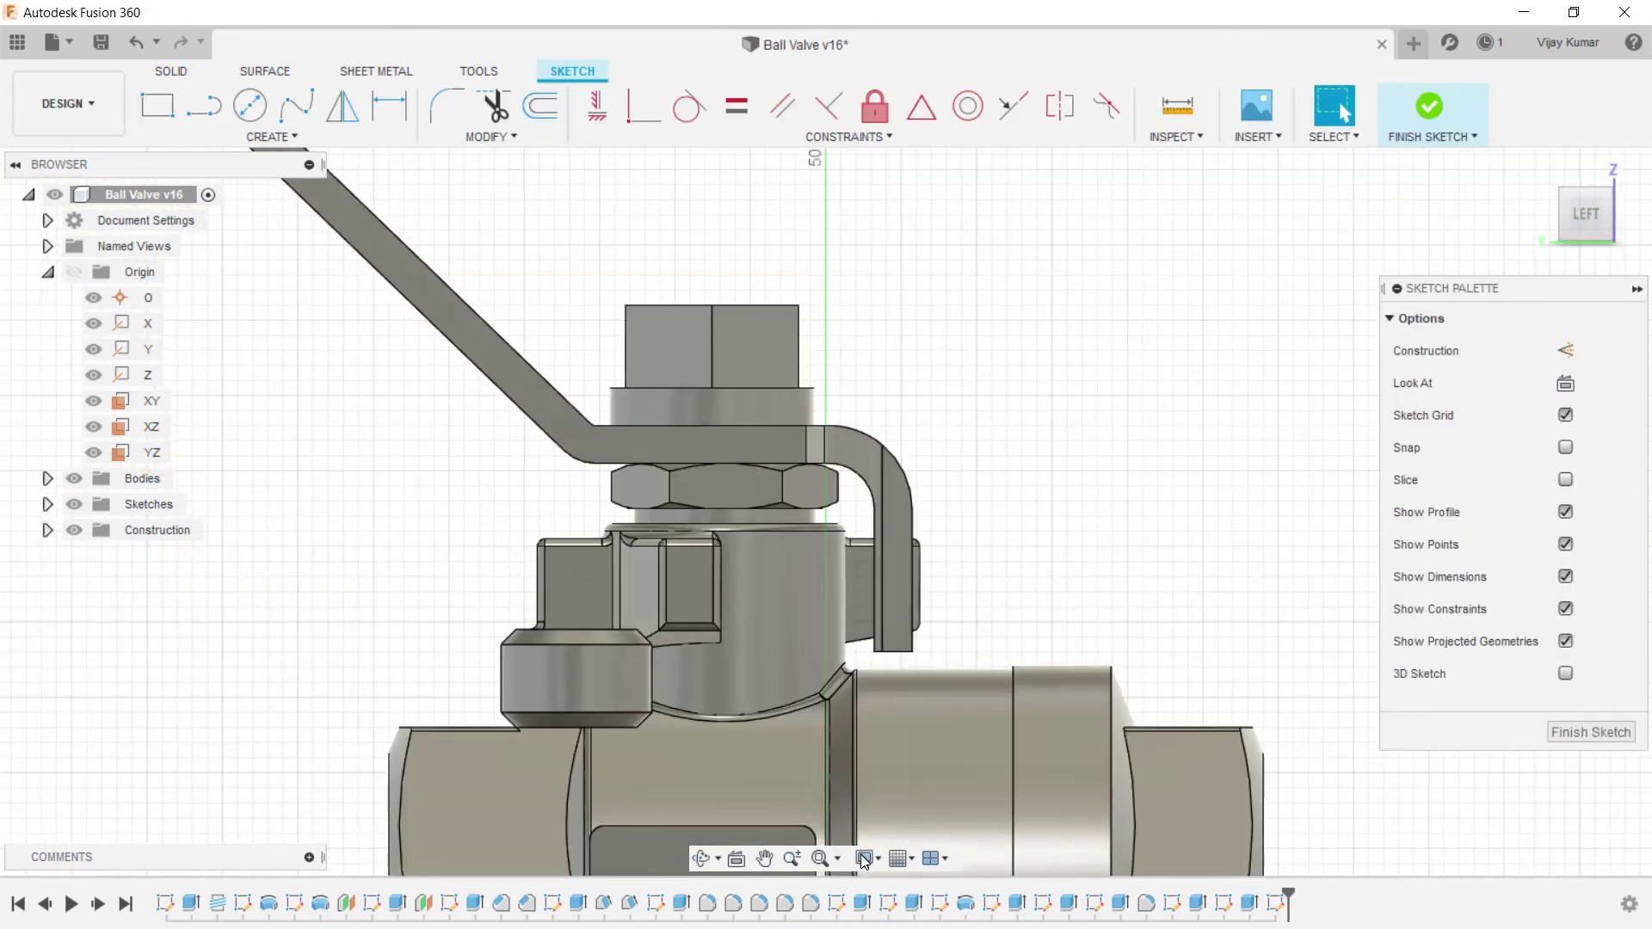
click(865, 857)
mouse_move(947, 662)
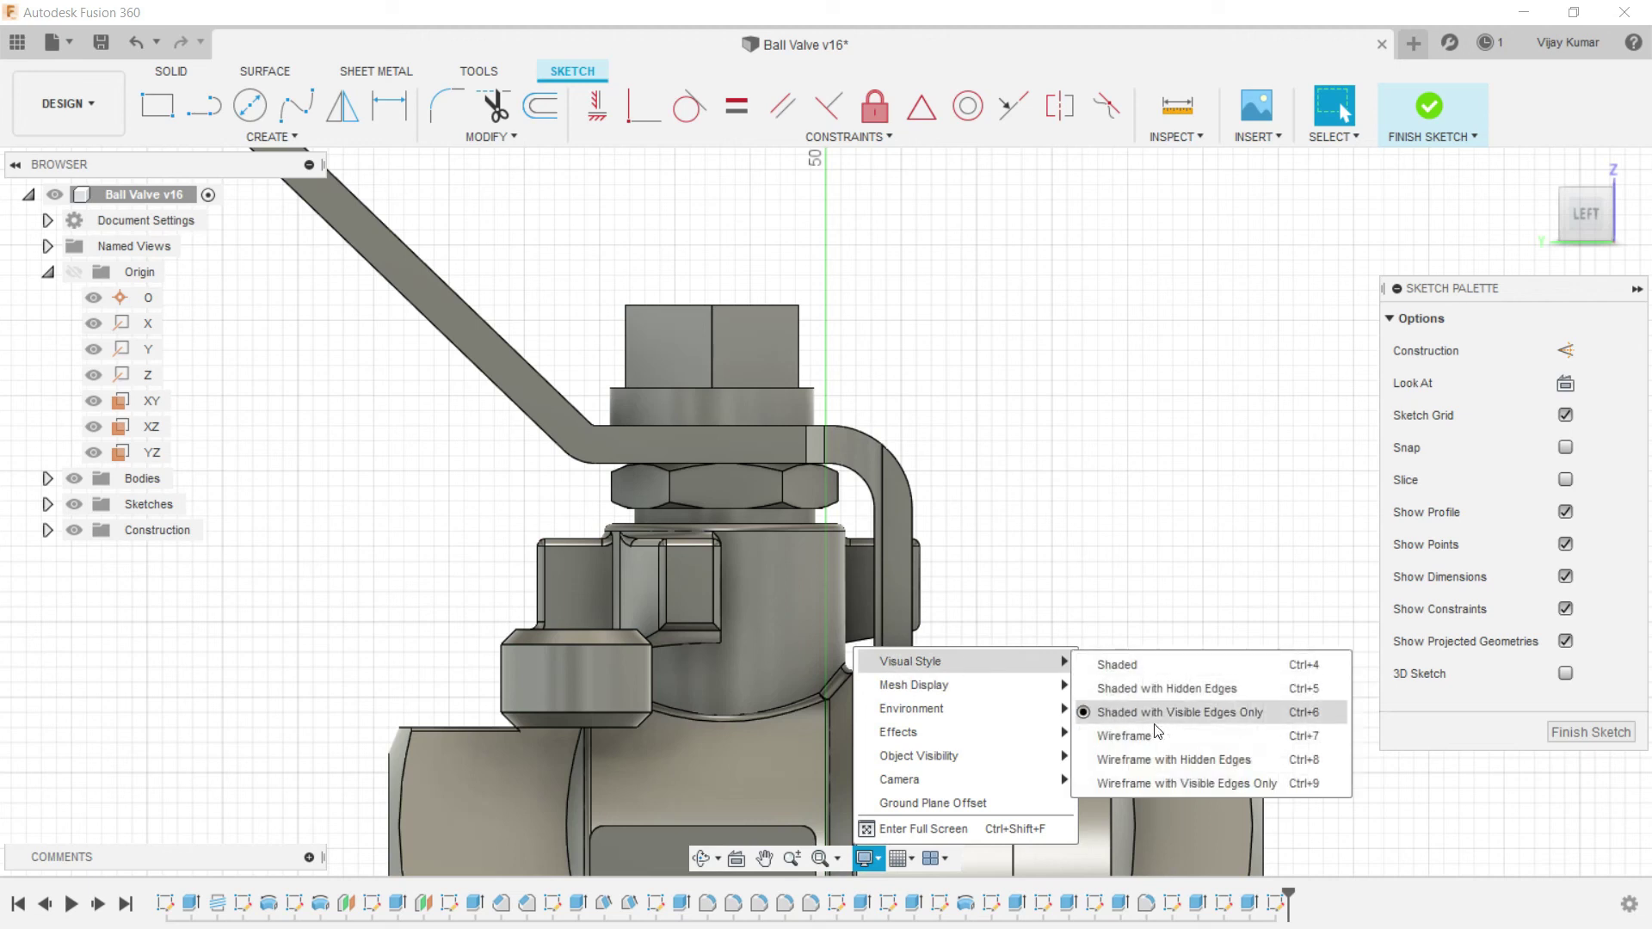
click(1153, 733)
Step: Sketch a closed right triangle with the Line tool across the upper edge of the nut's inner hole
scroll(718, 341, up, 3)
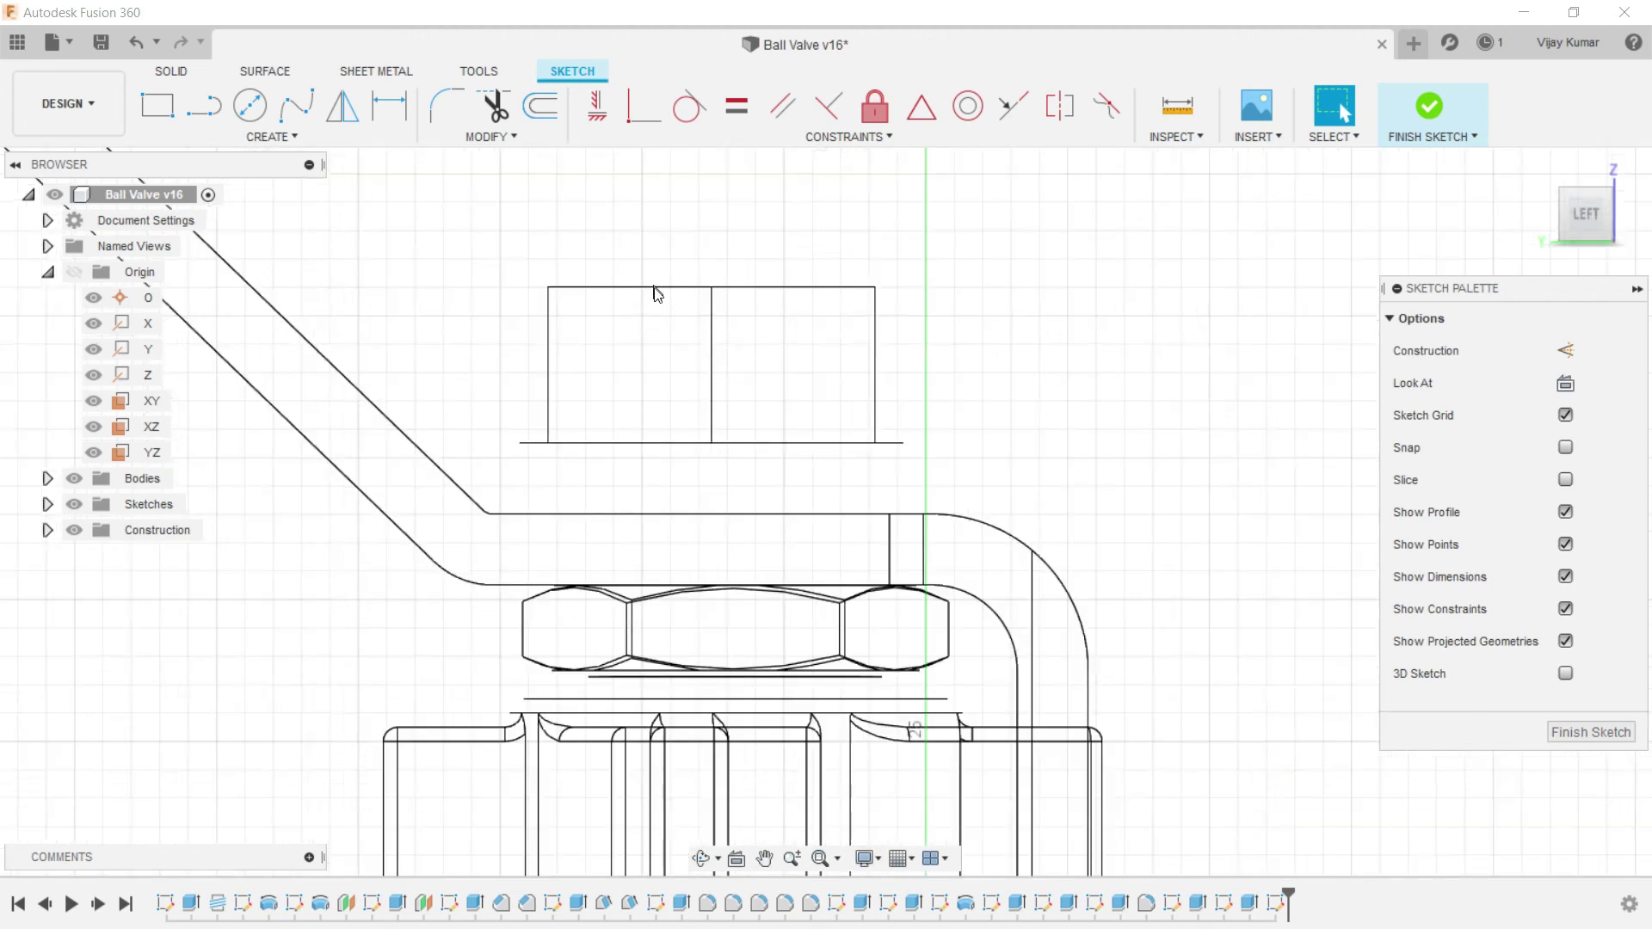
scroll(660, 298, down, 4)
scroll(638, 245, up, 2)
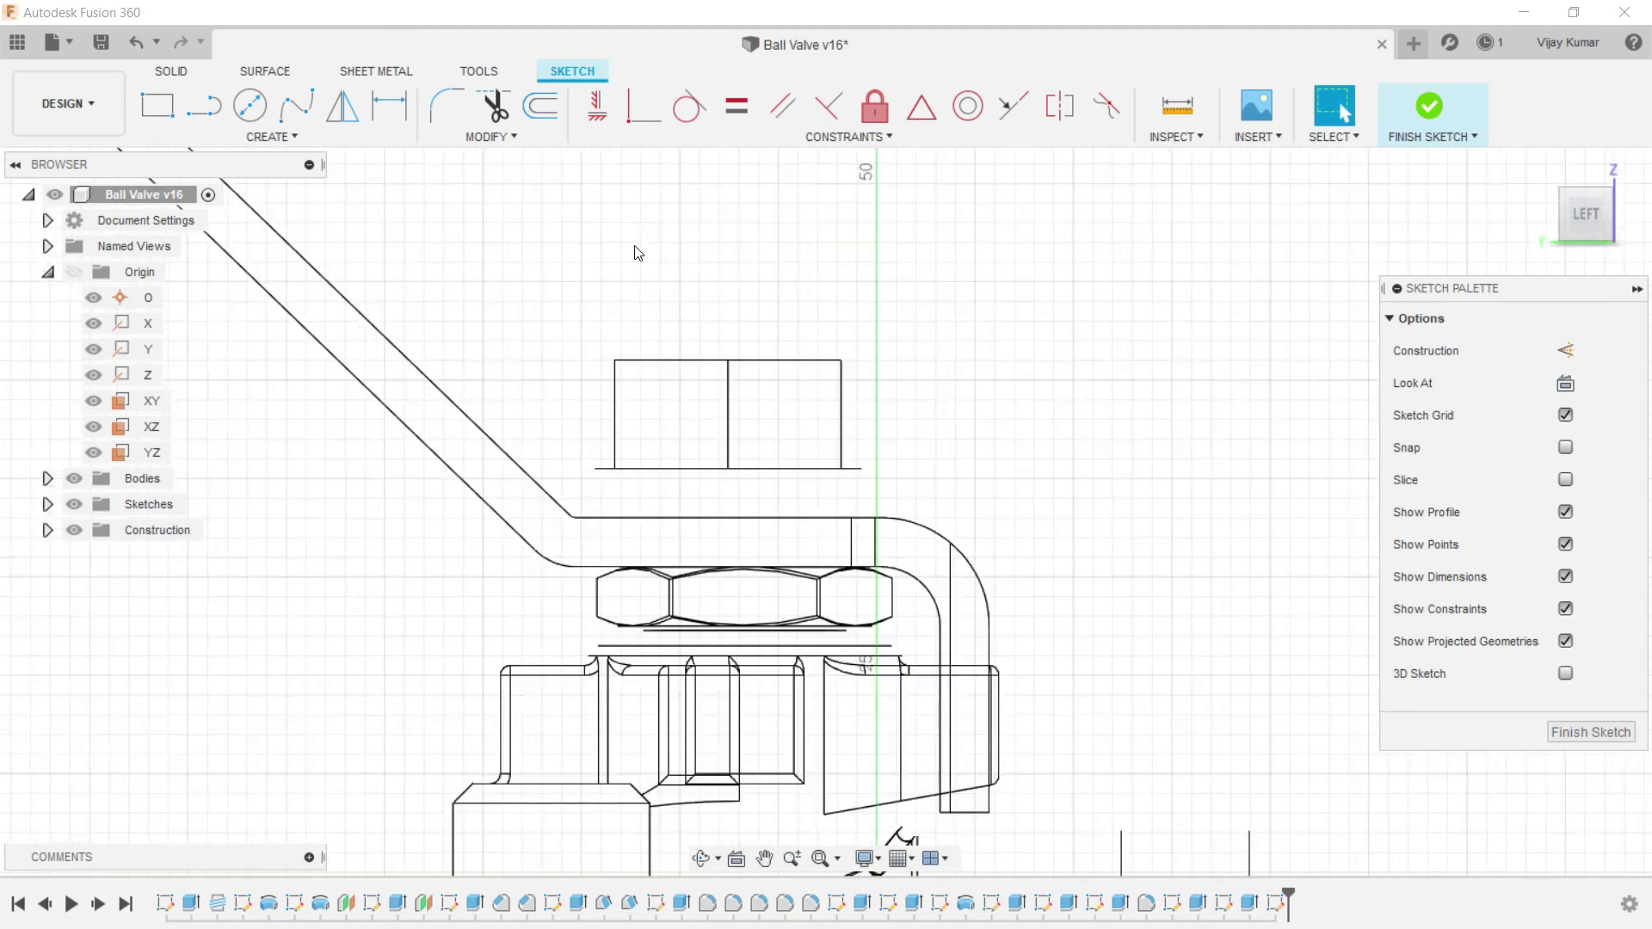
scroll(677, 318, up, 1)
scroll(712, 405, down, 6)
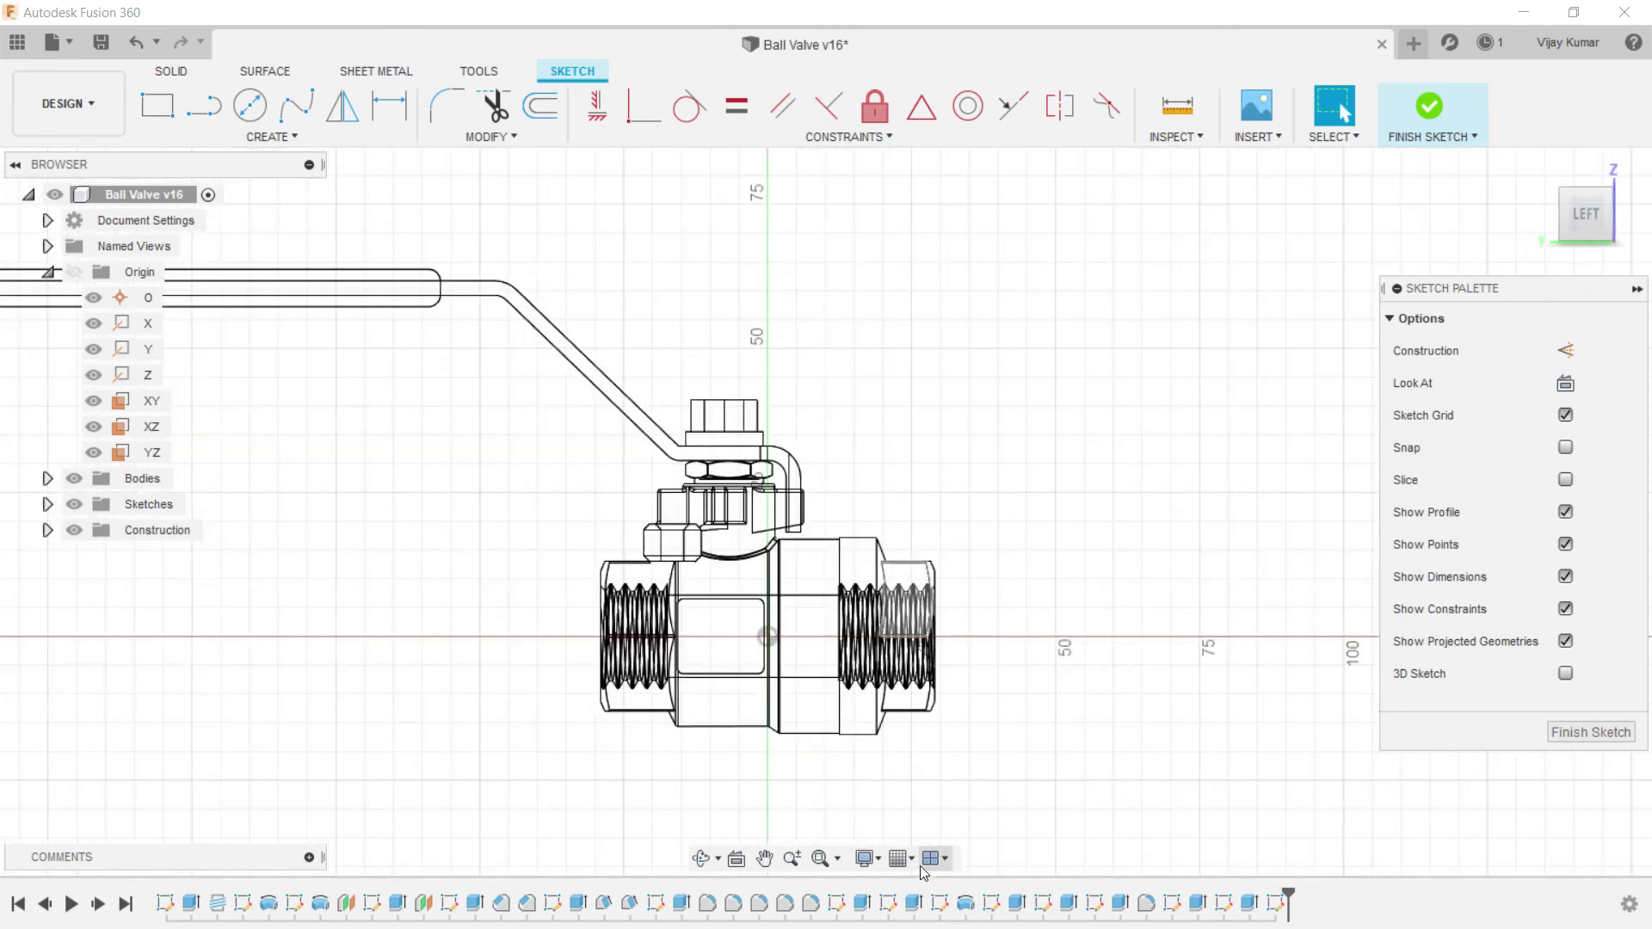
scroll(731, 400, up, 5)
scroll(736, 409, up, 2)
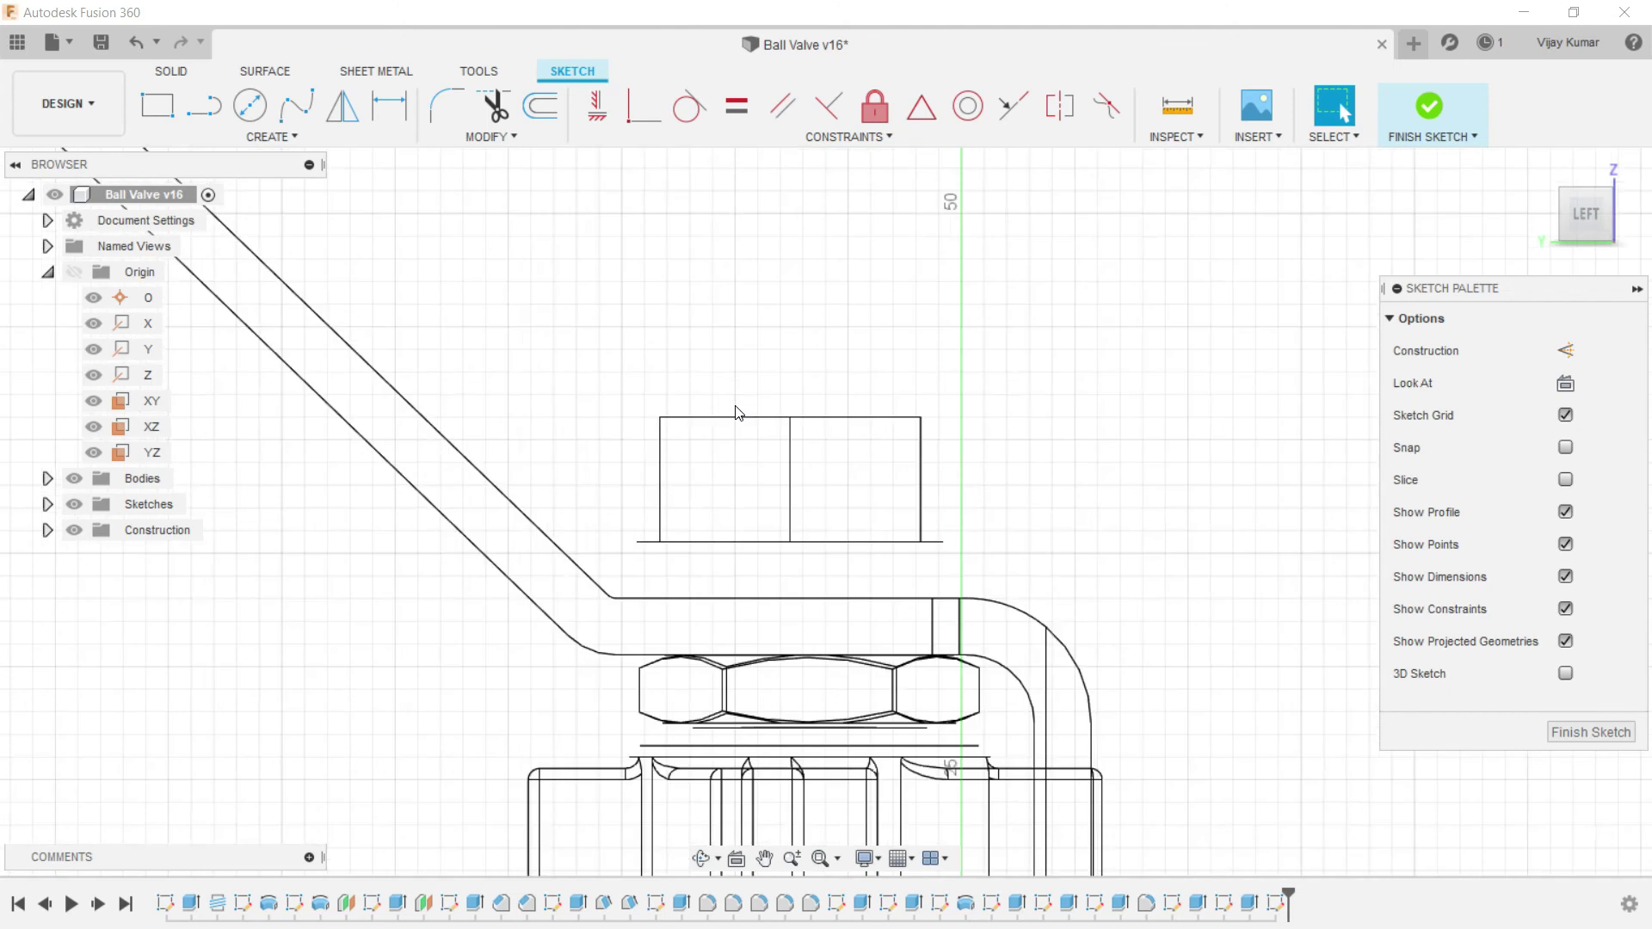
scroll(735, 413, up, 2)
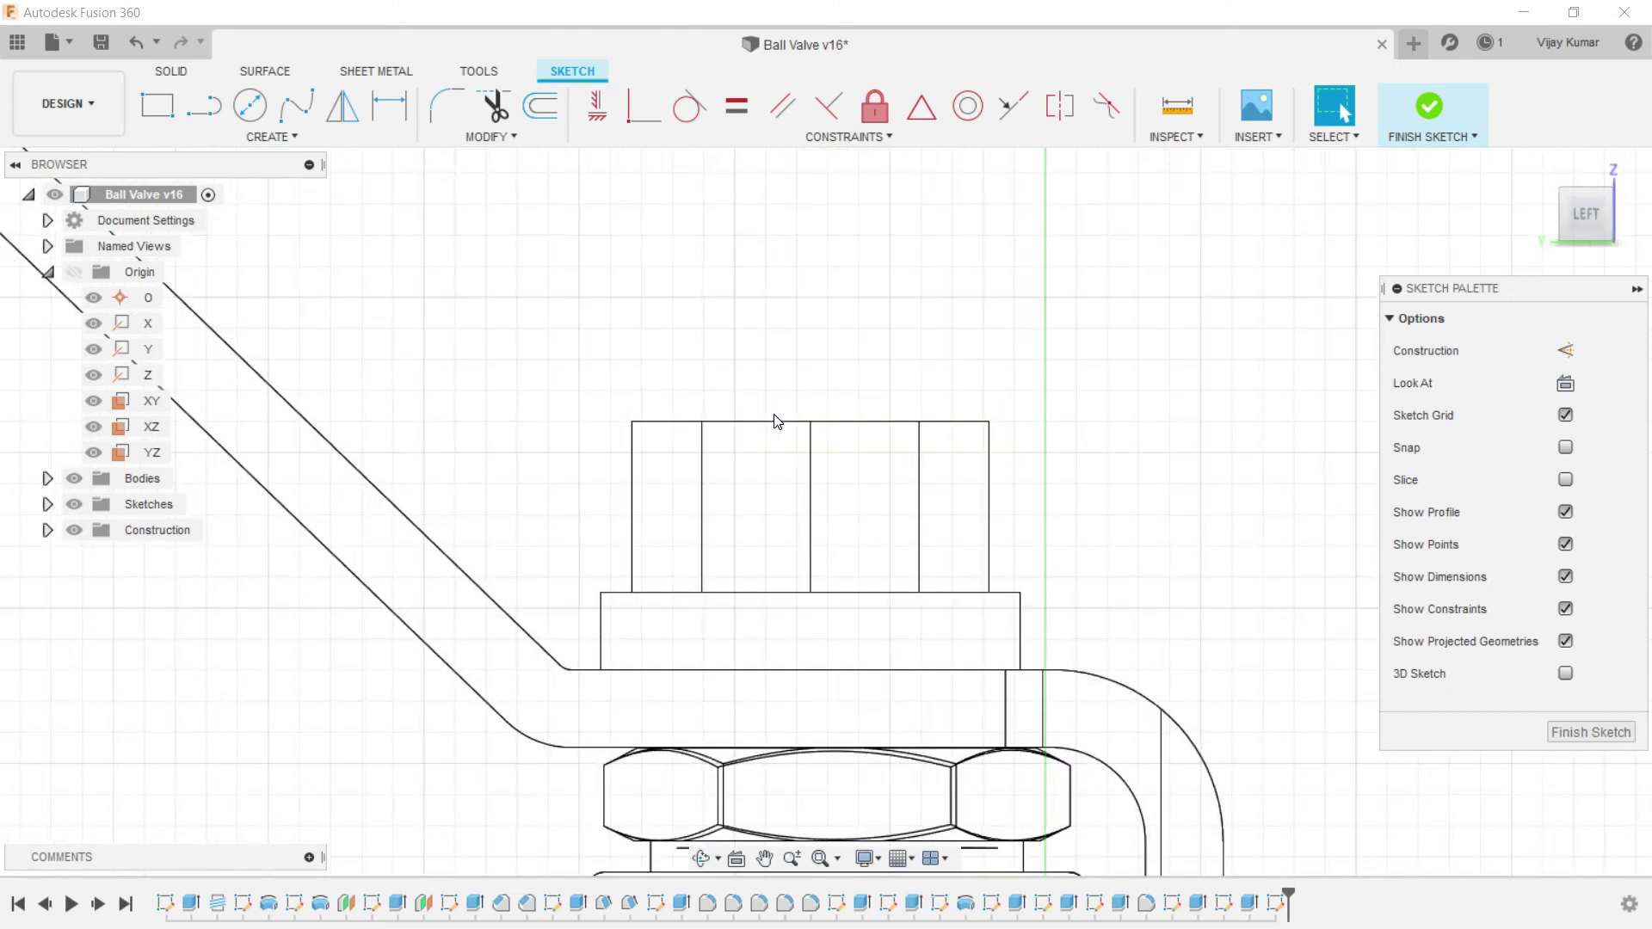
click(204, 105)
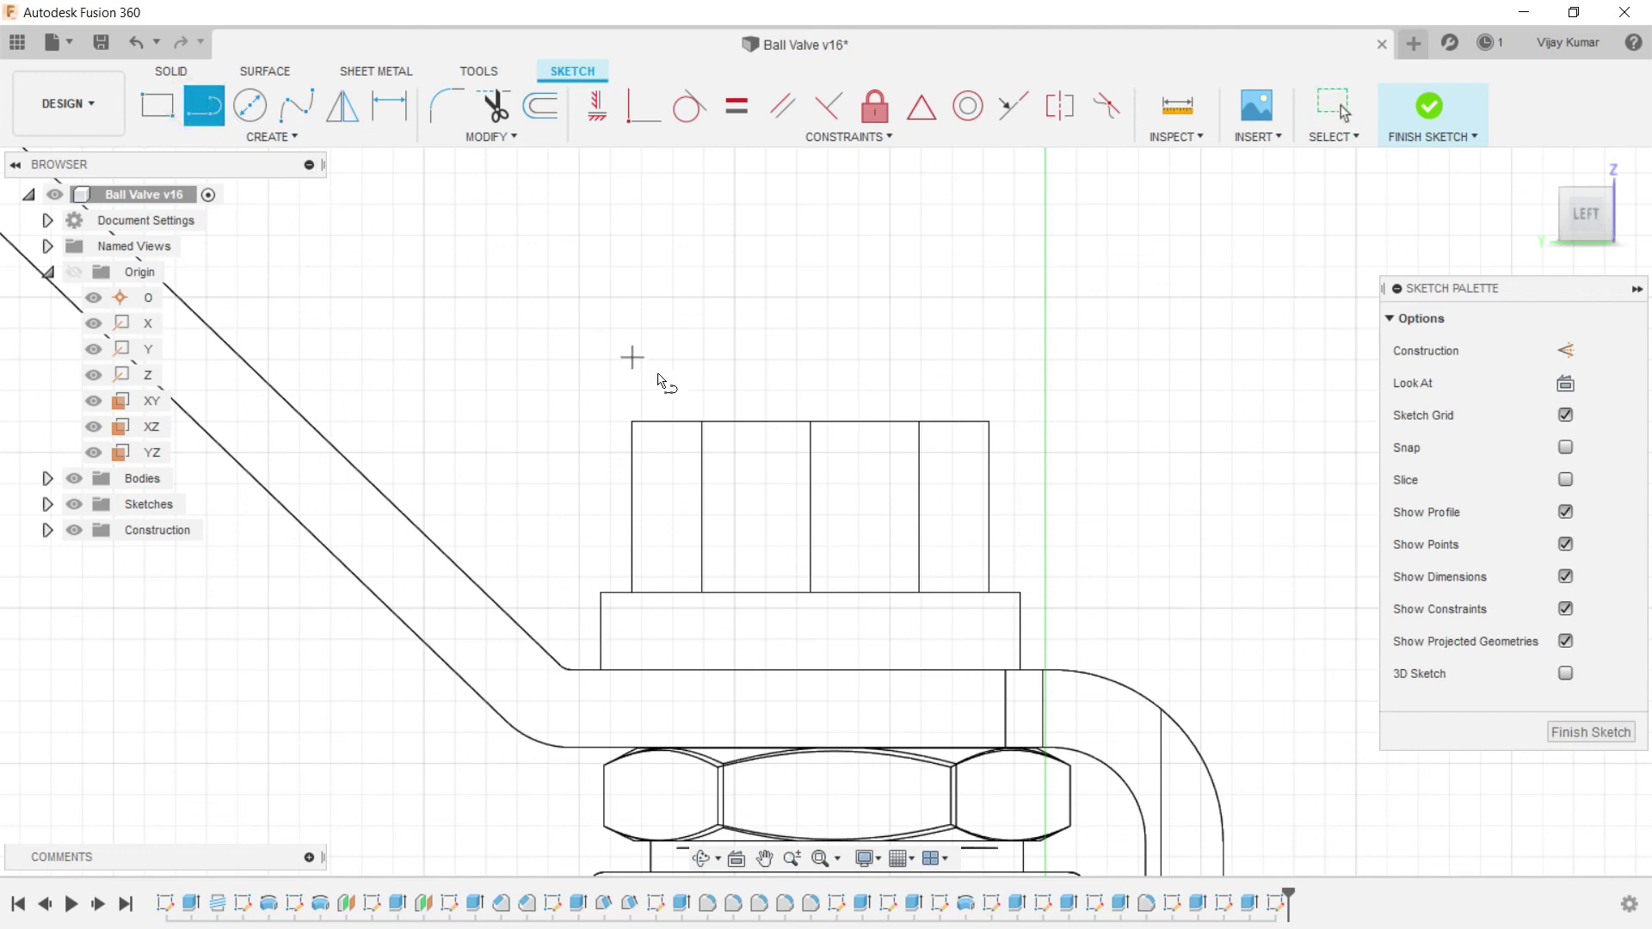
scroll(672, 397, up, 2)
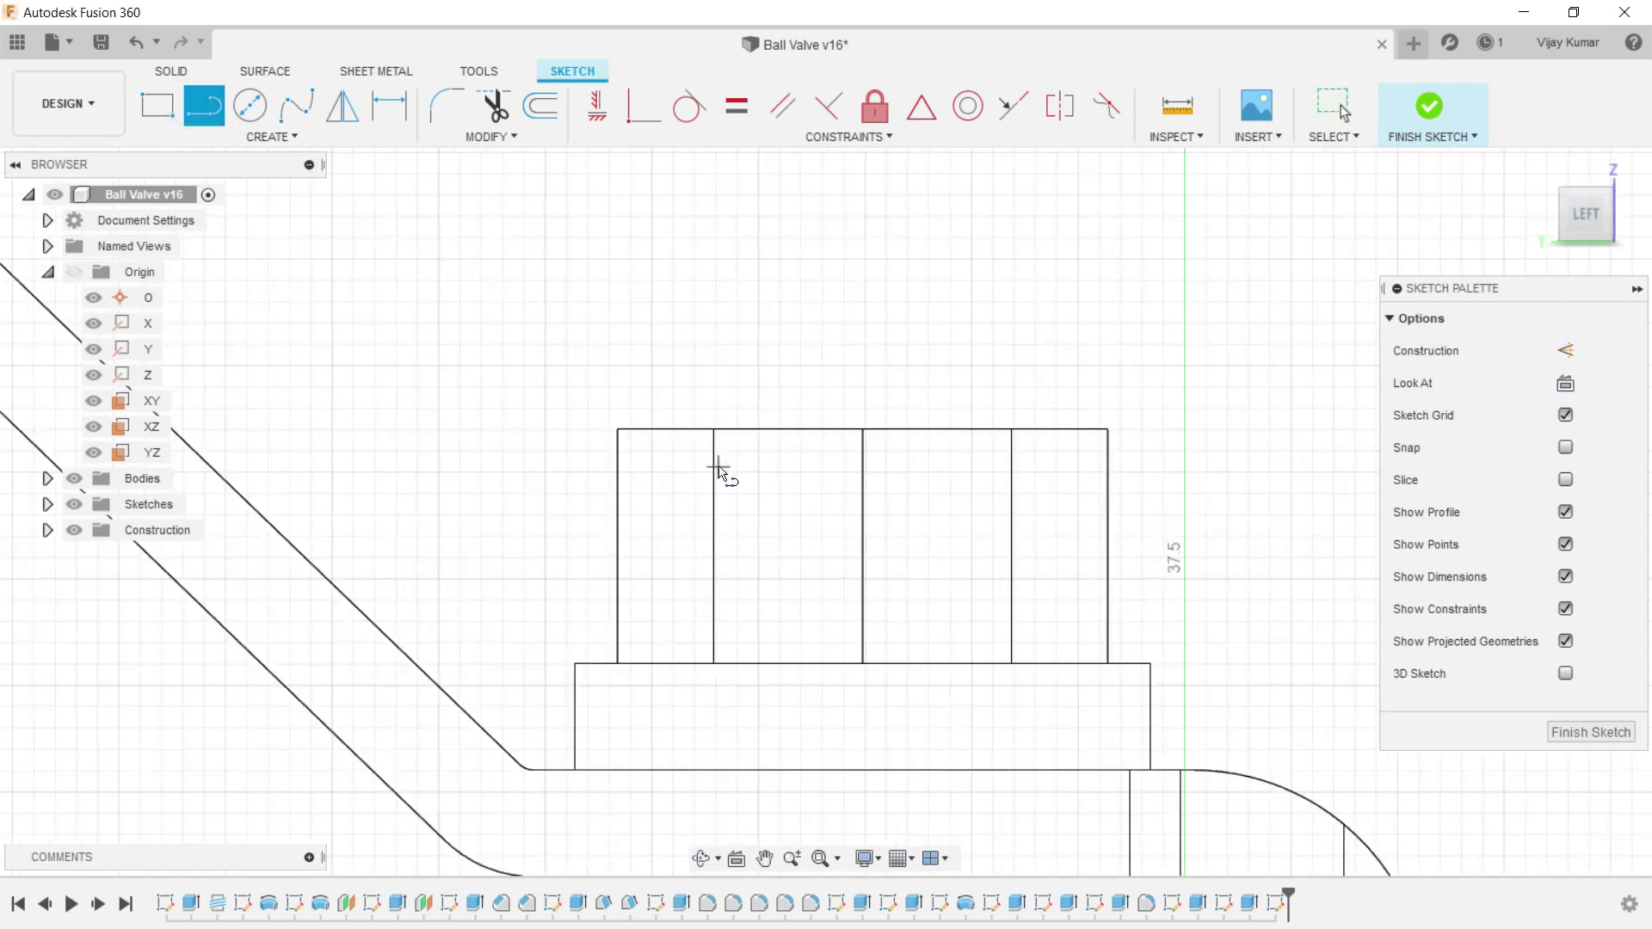
click(715, 455)
scroll(719, 425, up, 5)
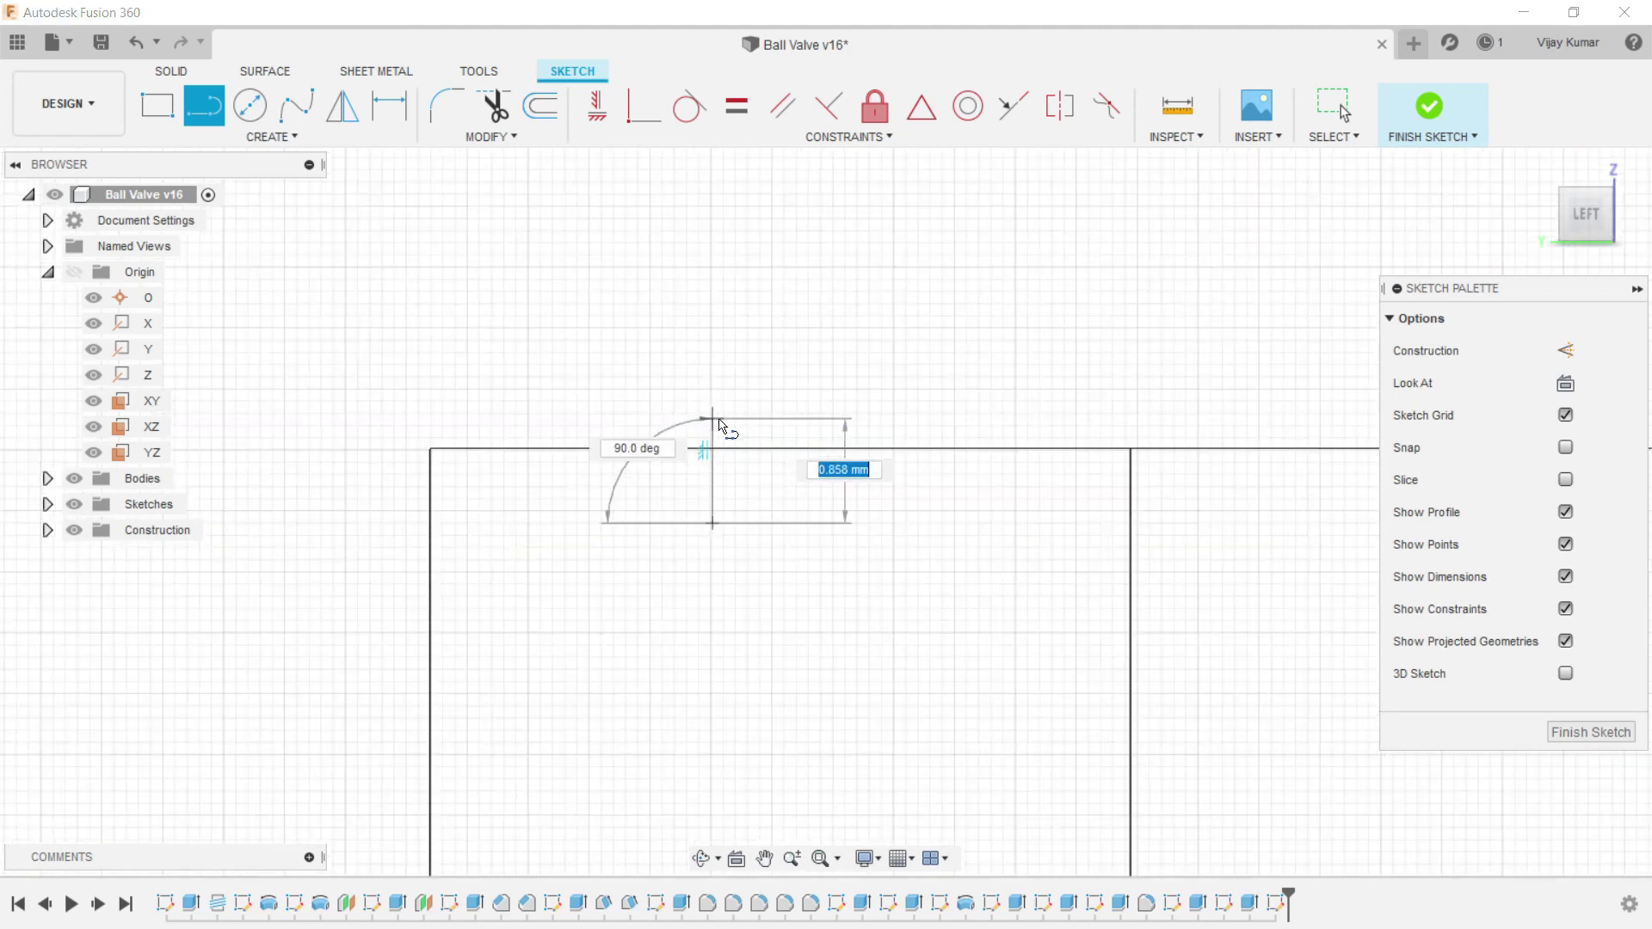
click(712, 430)
click(645, 430)
click(706, 517)
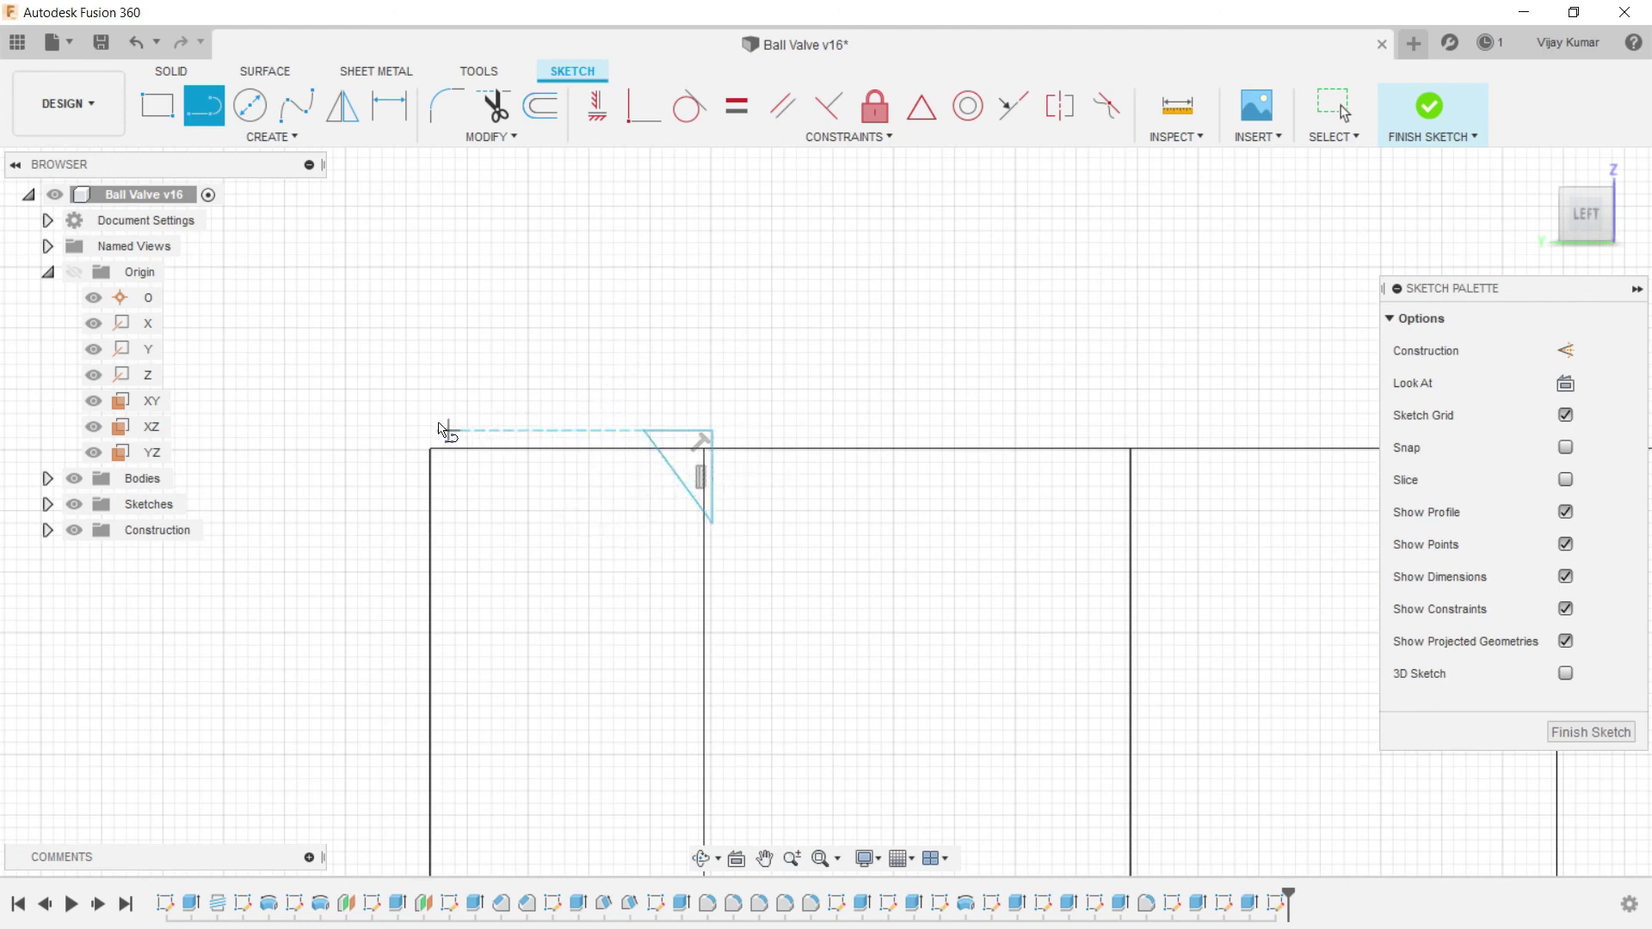
Step: Sketch a closed right triangle over the hexagon's outer top corner, level with the triangle at the hole edge
click(491, 431)
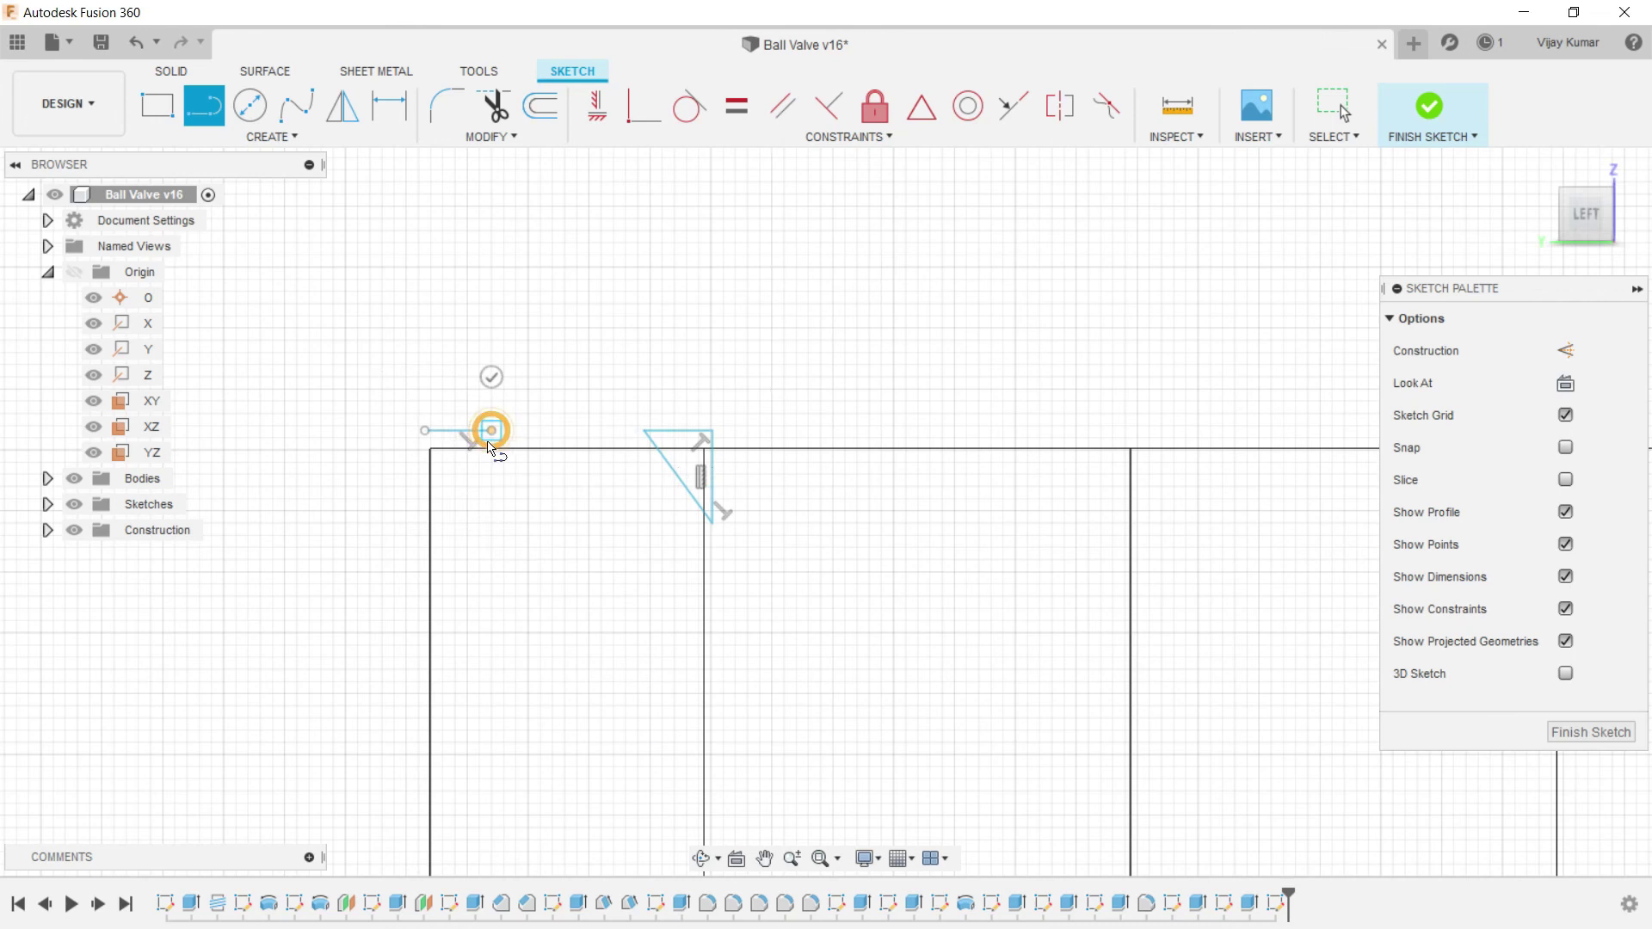
click(427, 487)
click(426, 432)
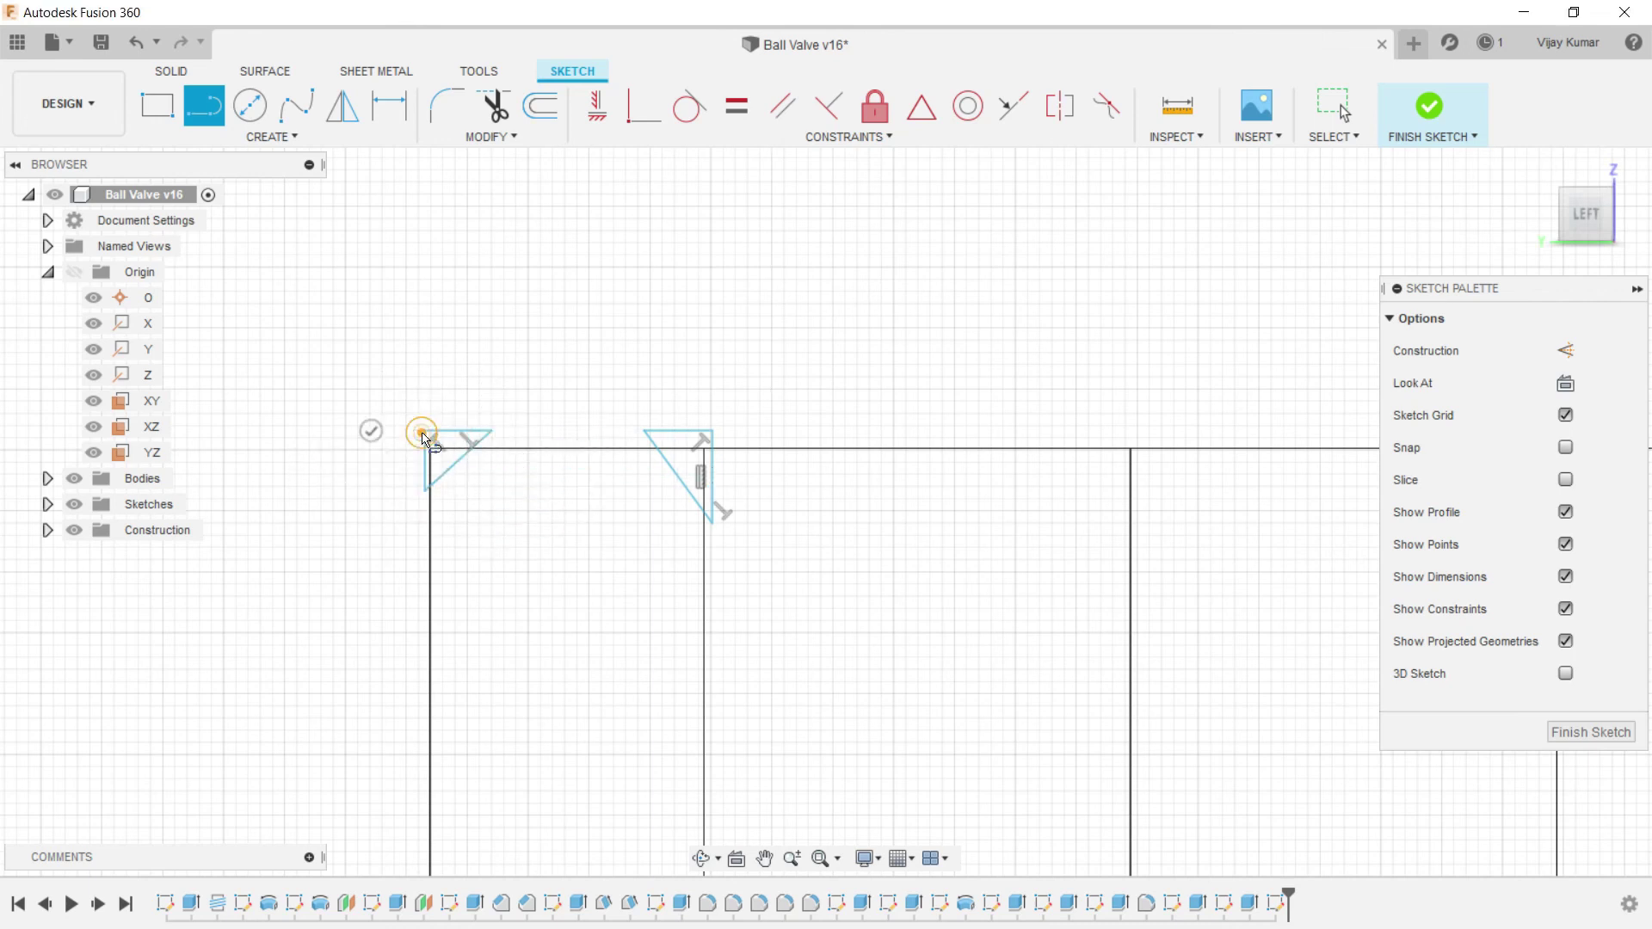
Step: Sketch a small closed right triangle at the hexagon's outer bottom corner, along the top of the collar
scroll(482, 413, down, 3)
scroll(482, 413, down, 2)
scroll(431, 668, up, 5)
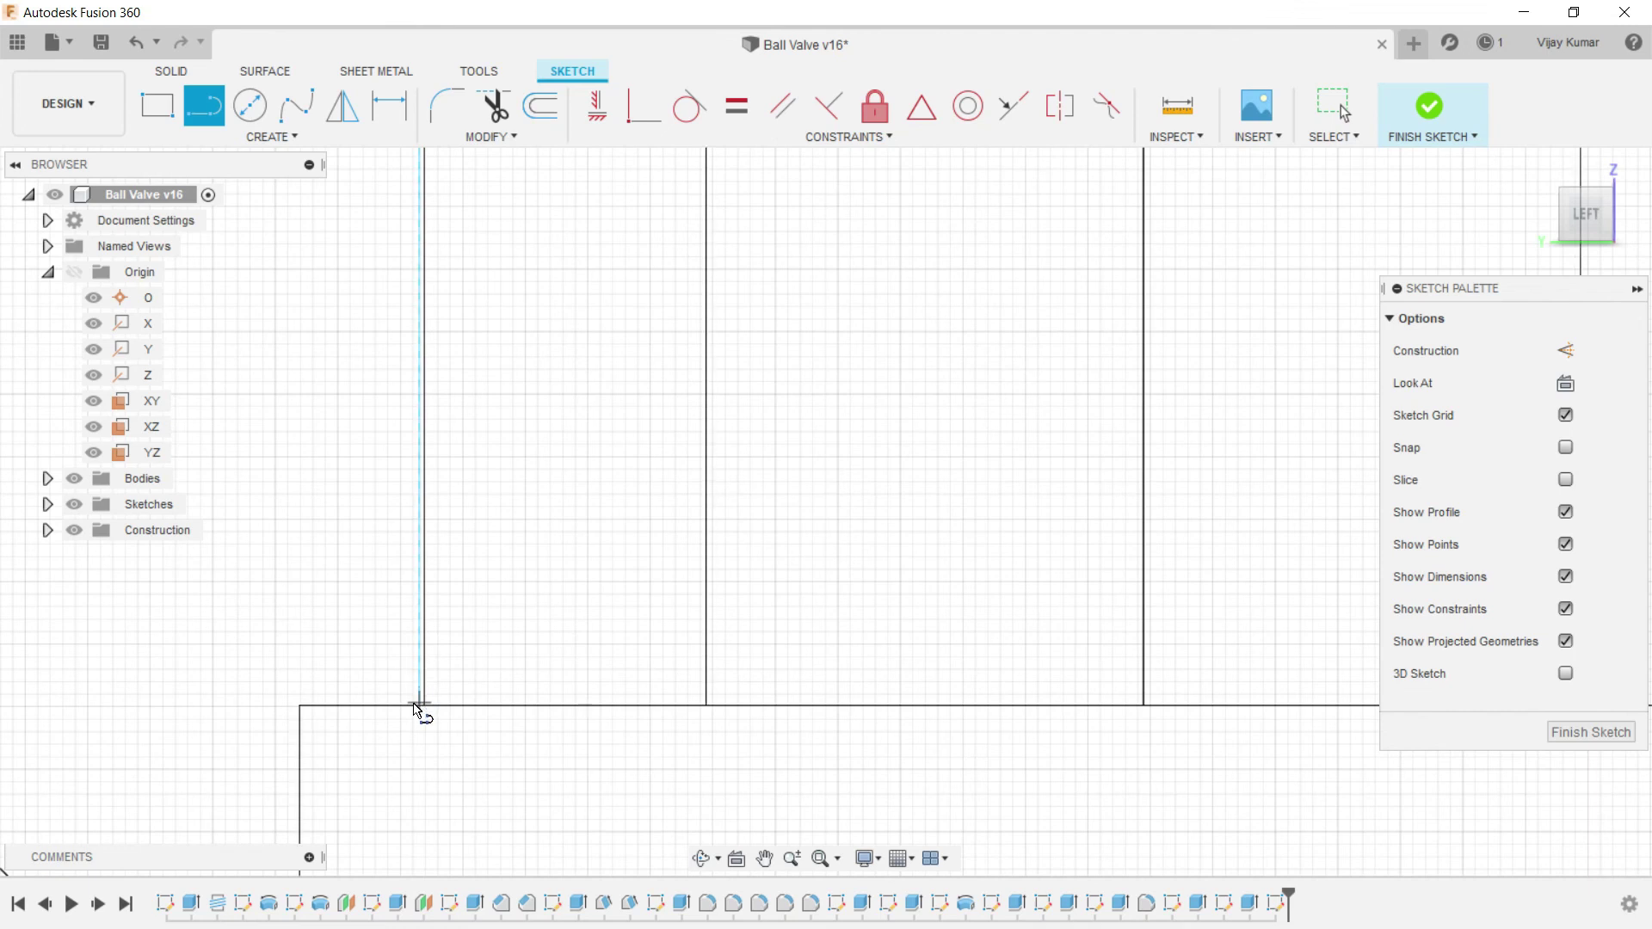
click(415, 707)
click(488, 705)
click(419, 661)
scroll(421, 679, down, 3)
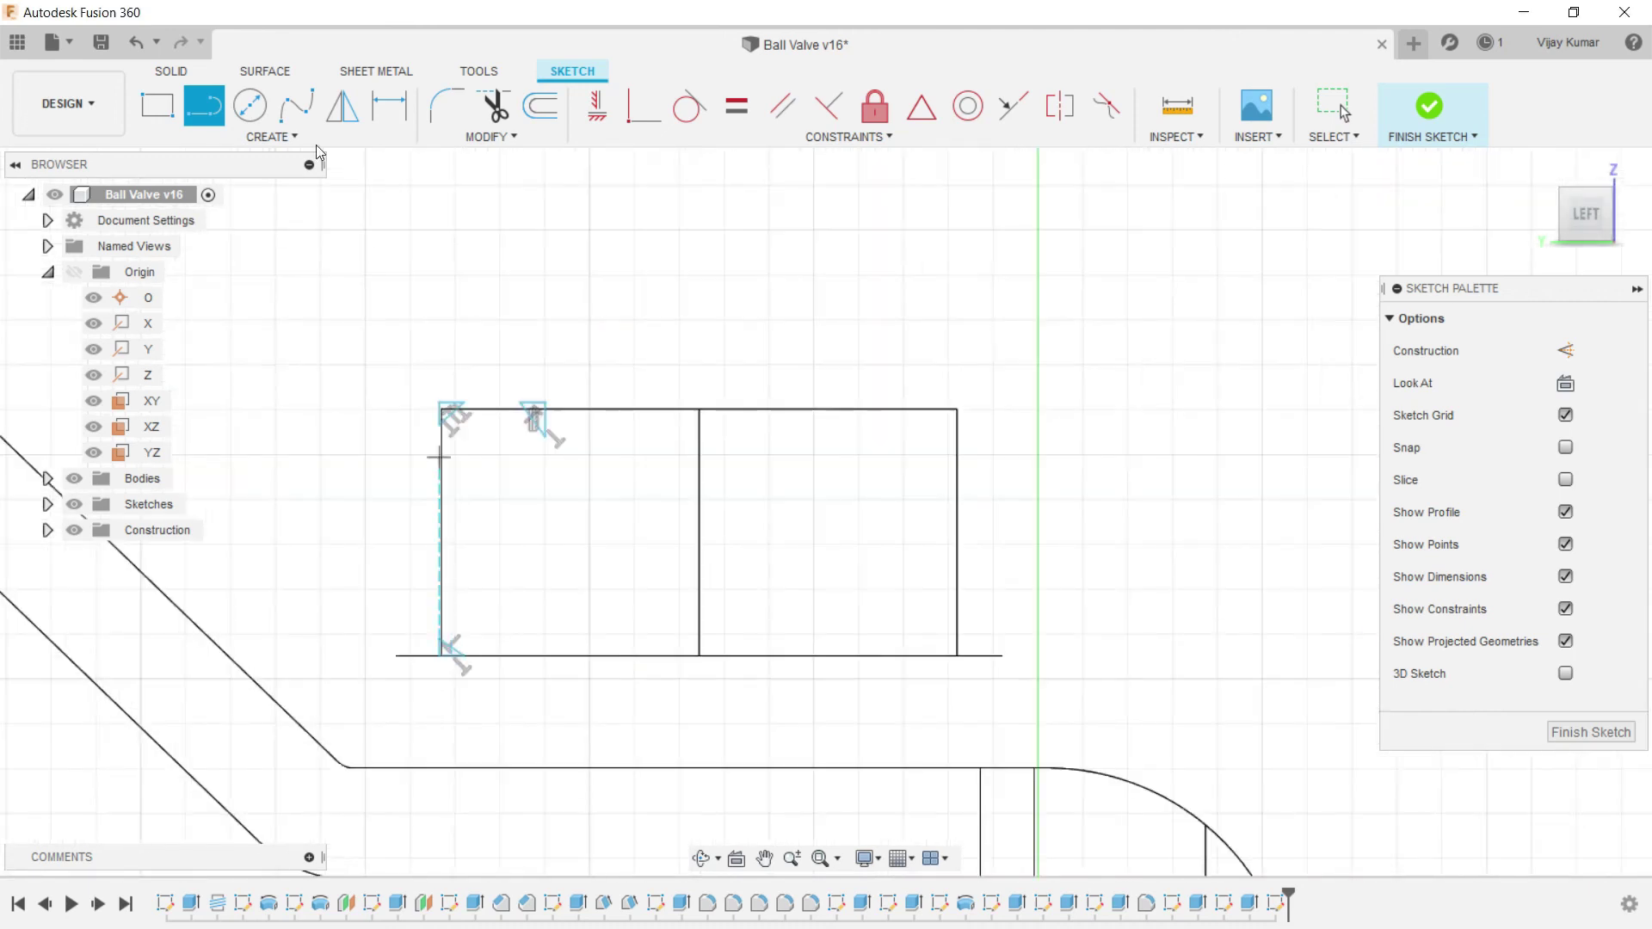
Step: Switch the display to the Shaded with Visible Edges Only visual style
click(172, 71)
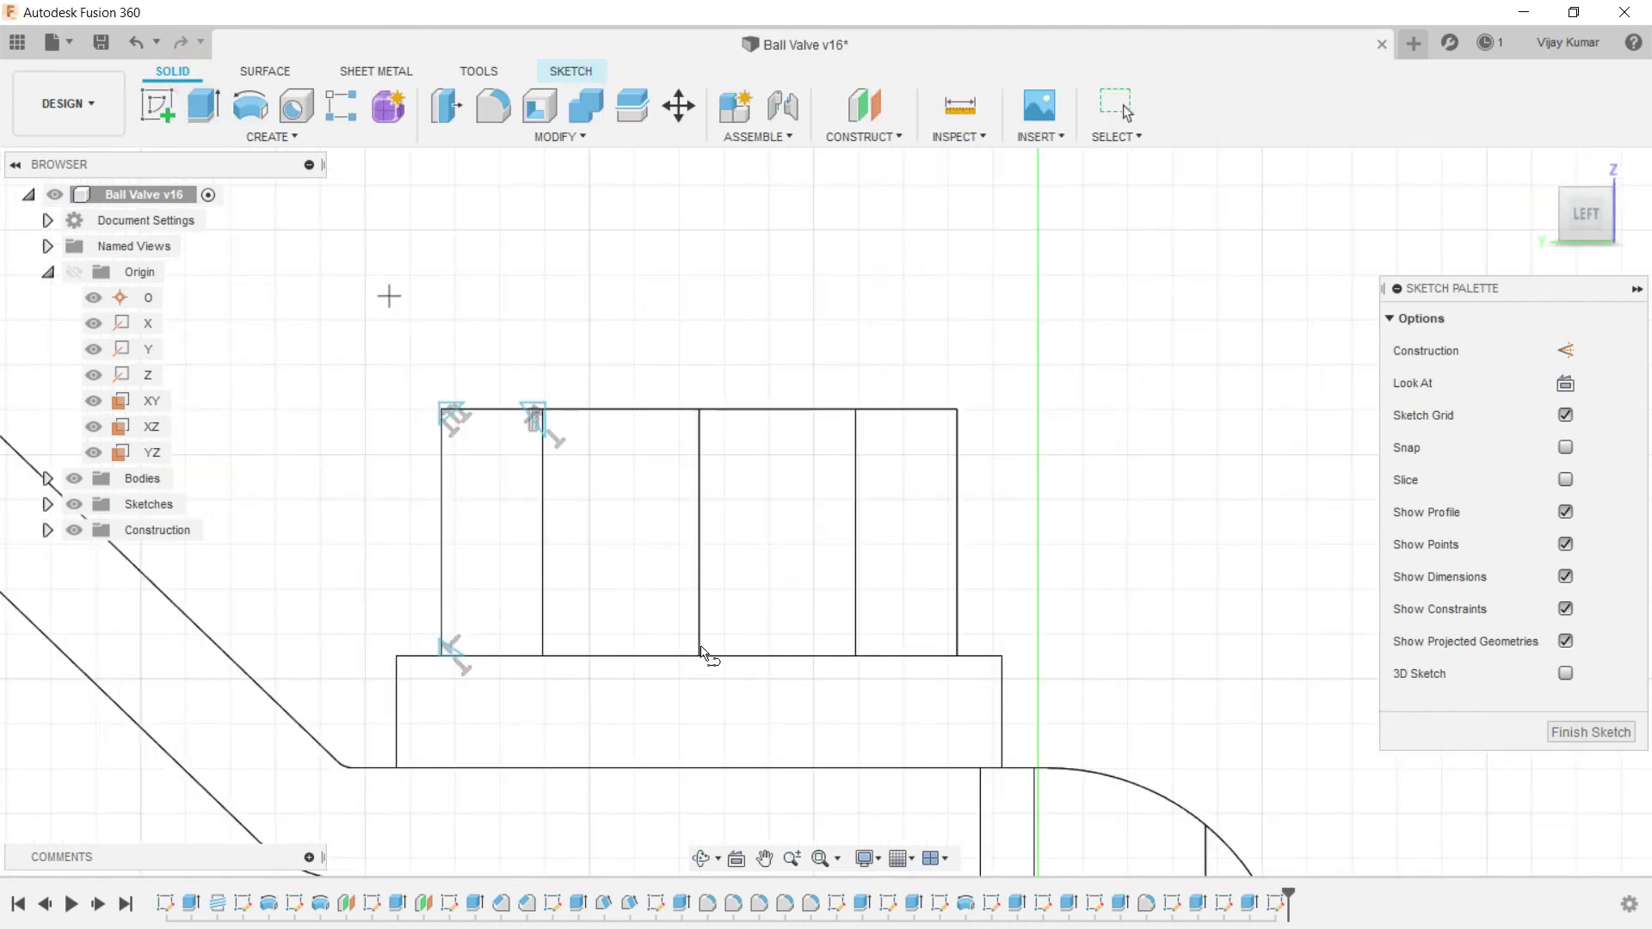
click(865, 857)
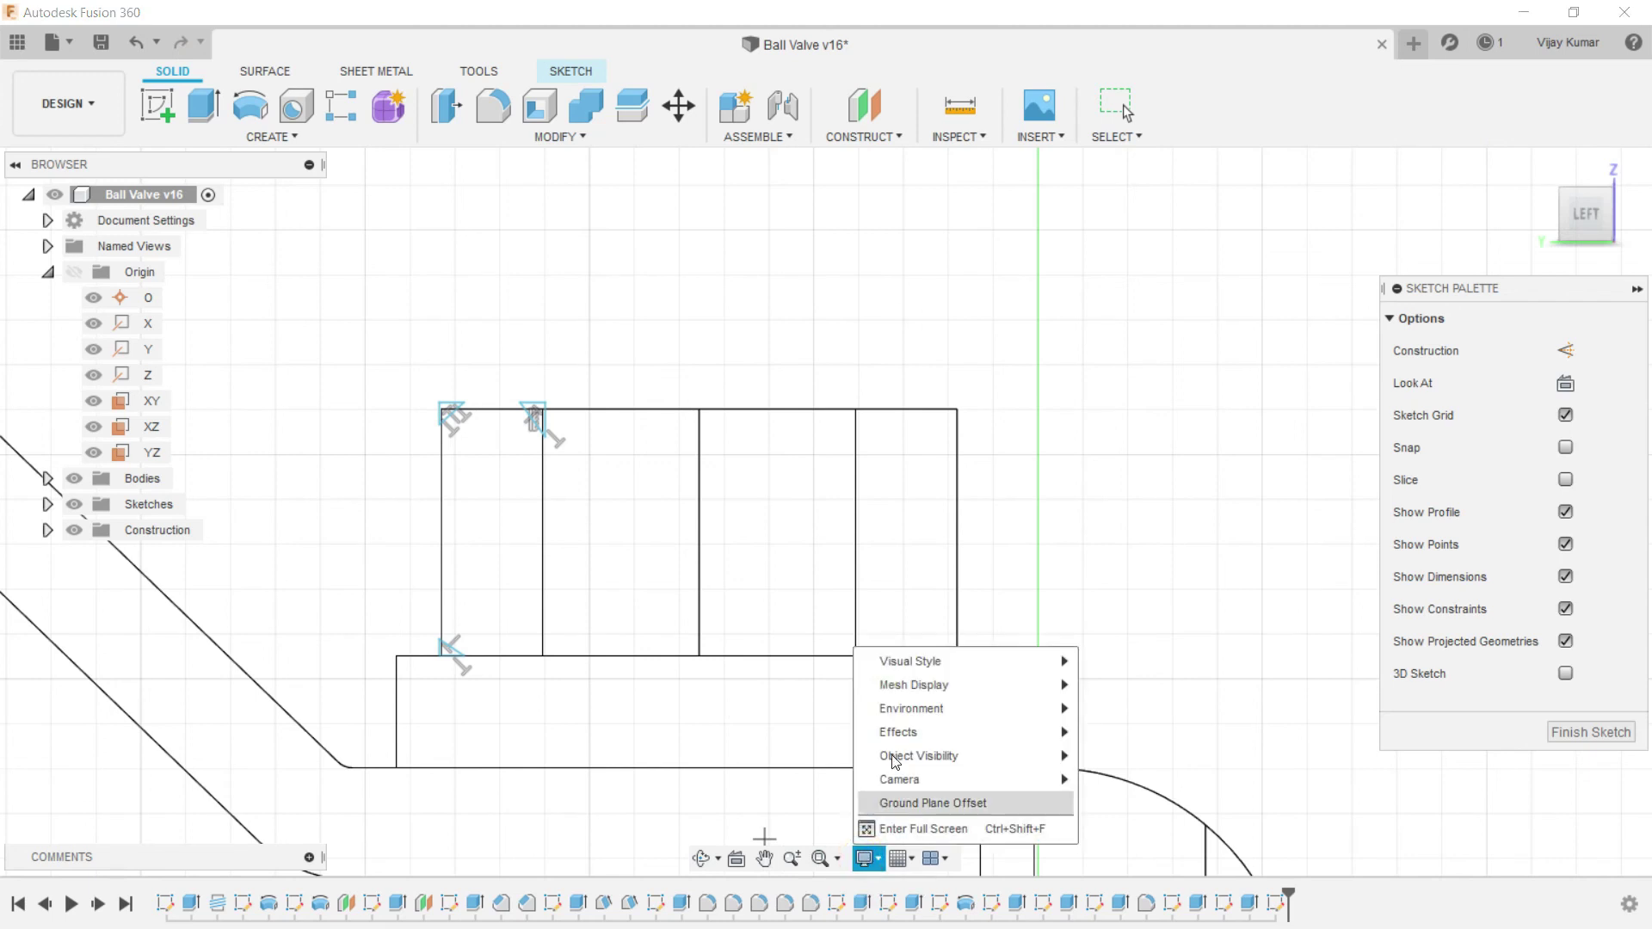
mouse_move(911, 666)
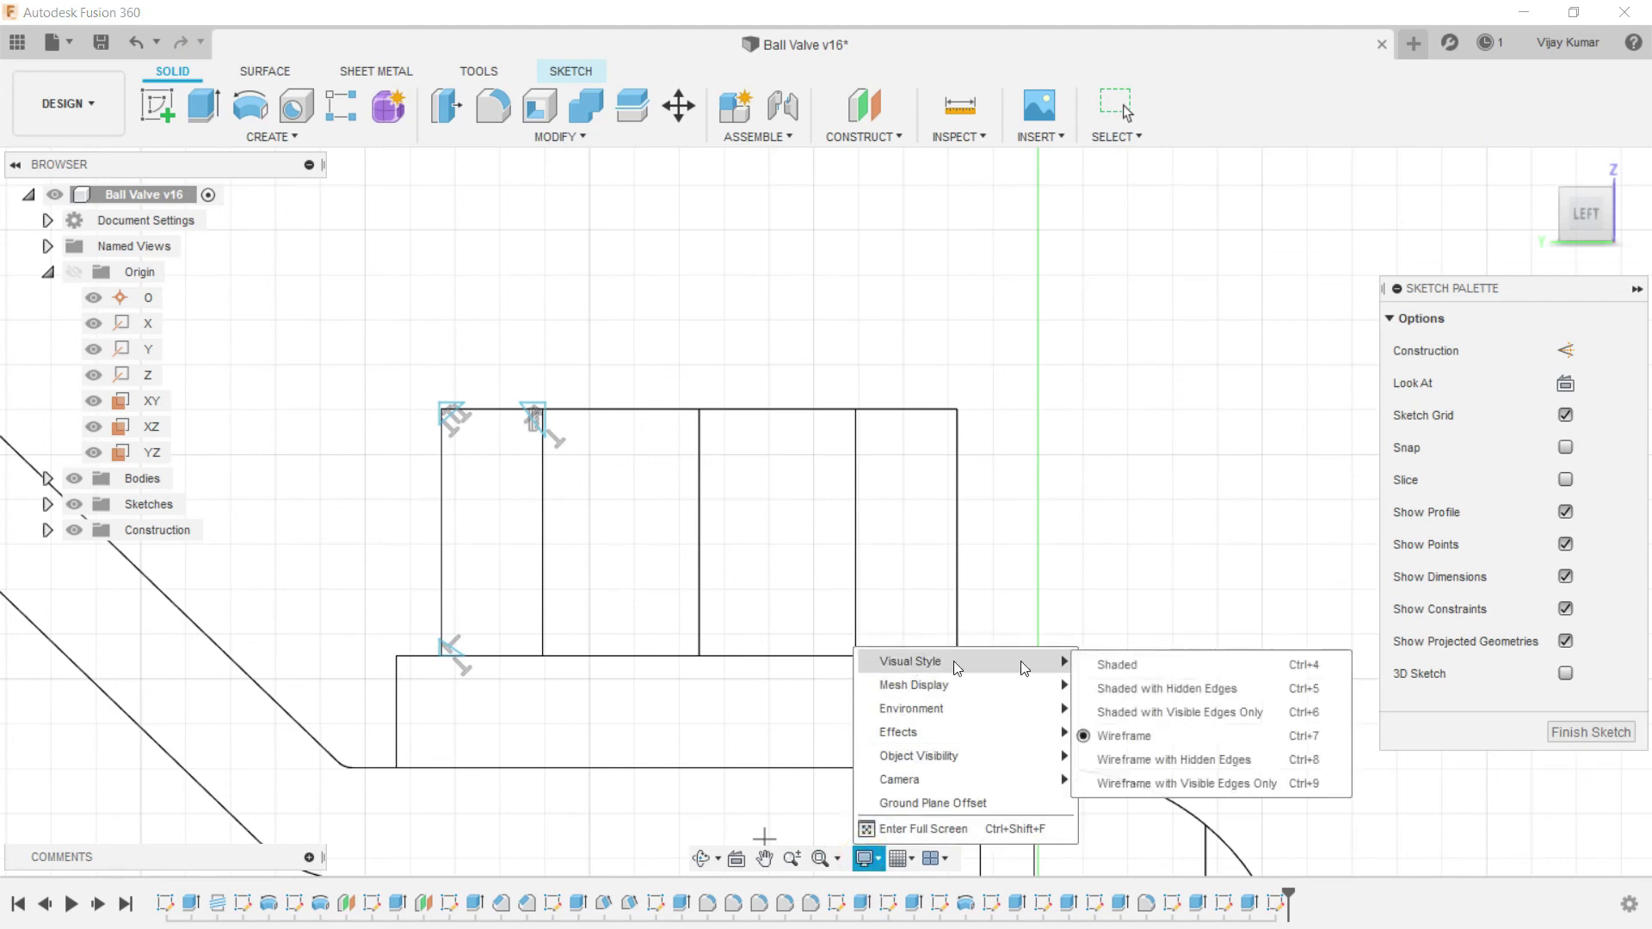
click(1115, 714)
scroll(602, 546, down, 3)
Step: Revolve the three triangle profiles 360 degrees about the collar's axis with the Cut operation
click(704, 858)
drag(688, 731, 452, 394)
right_click(452, 393)
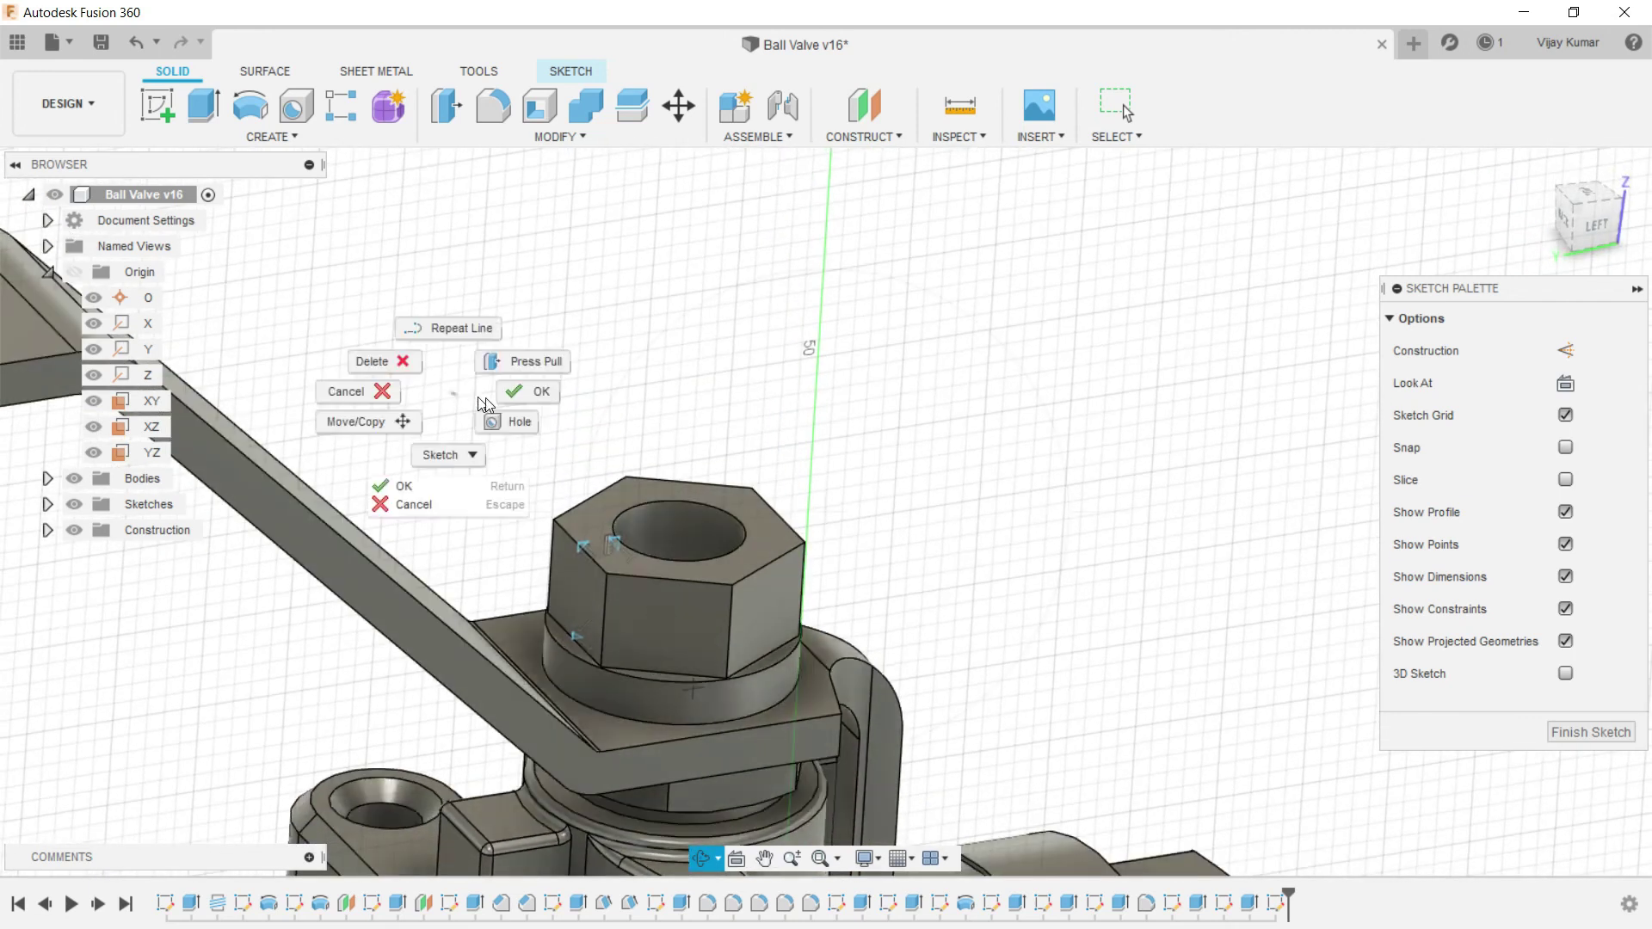
click(496, 397)
click(251, 107)
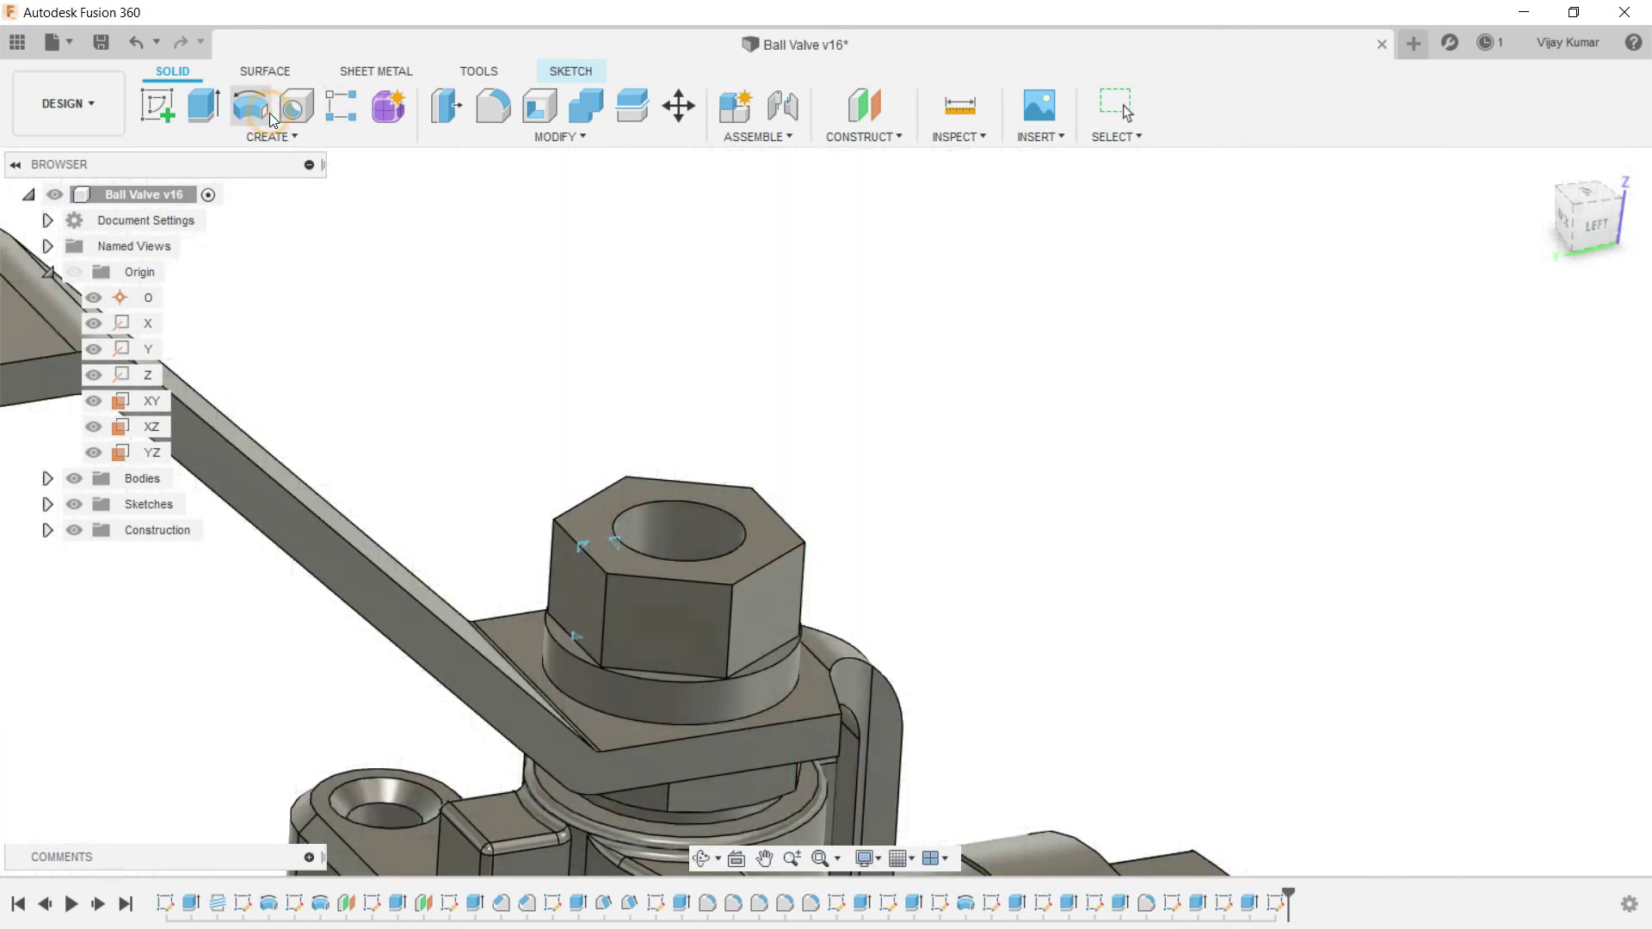
scroll(582, 581, up, 5)
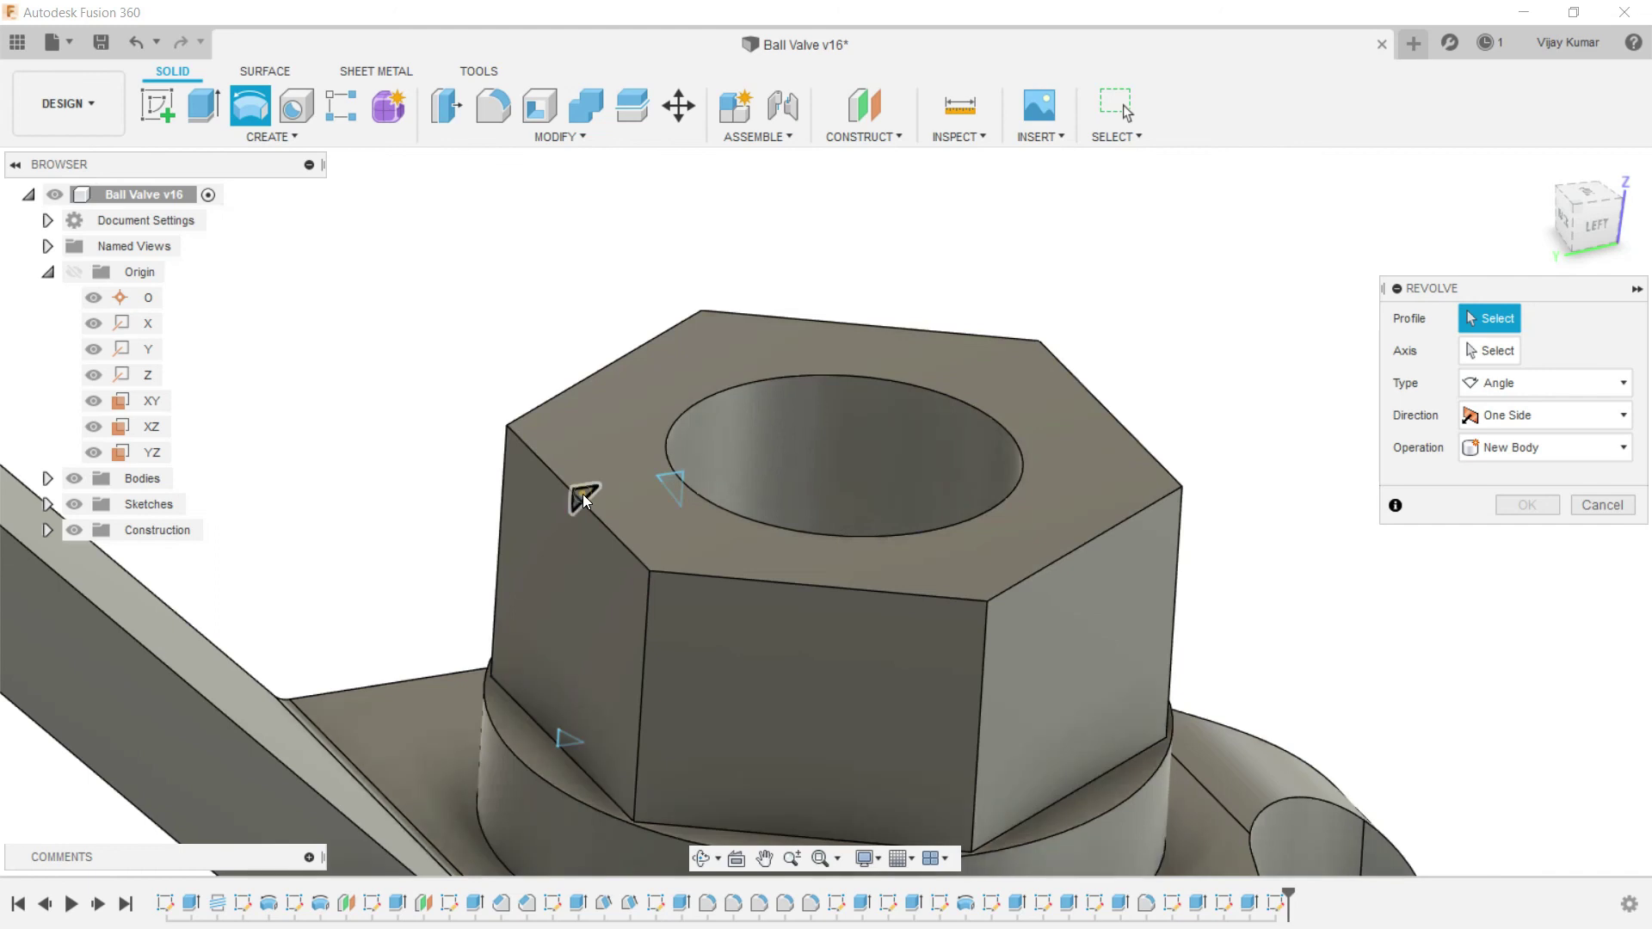
click(581, 497)
click(678, 478)
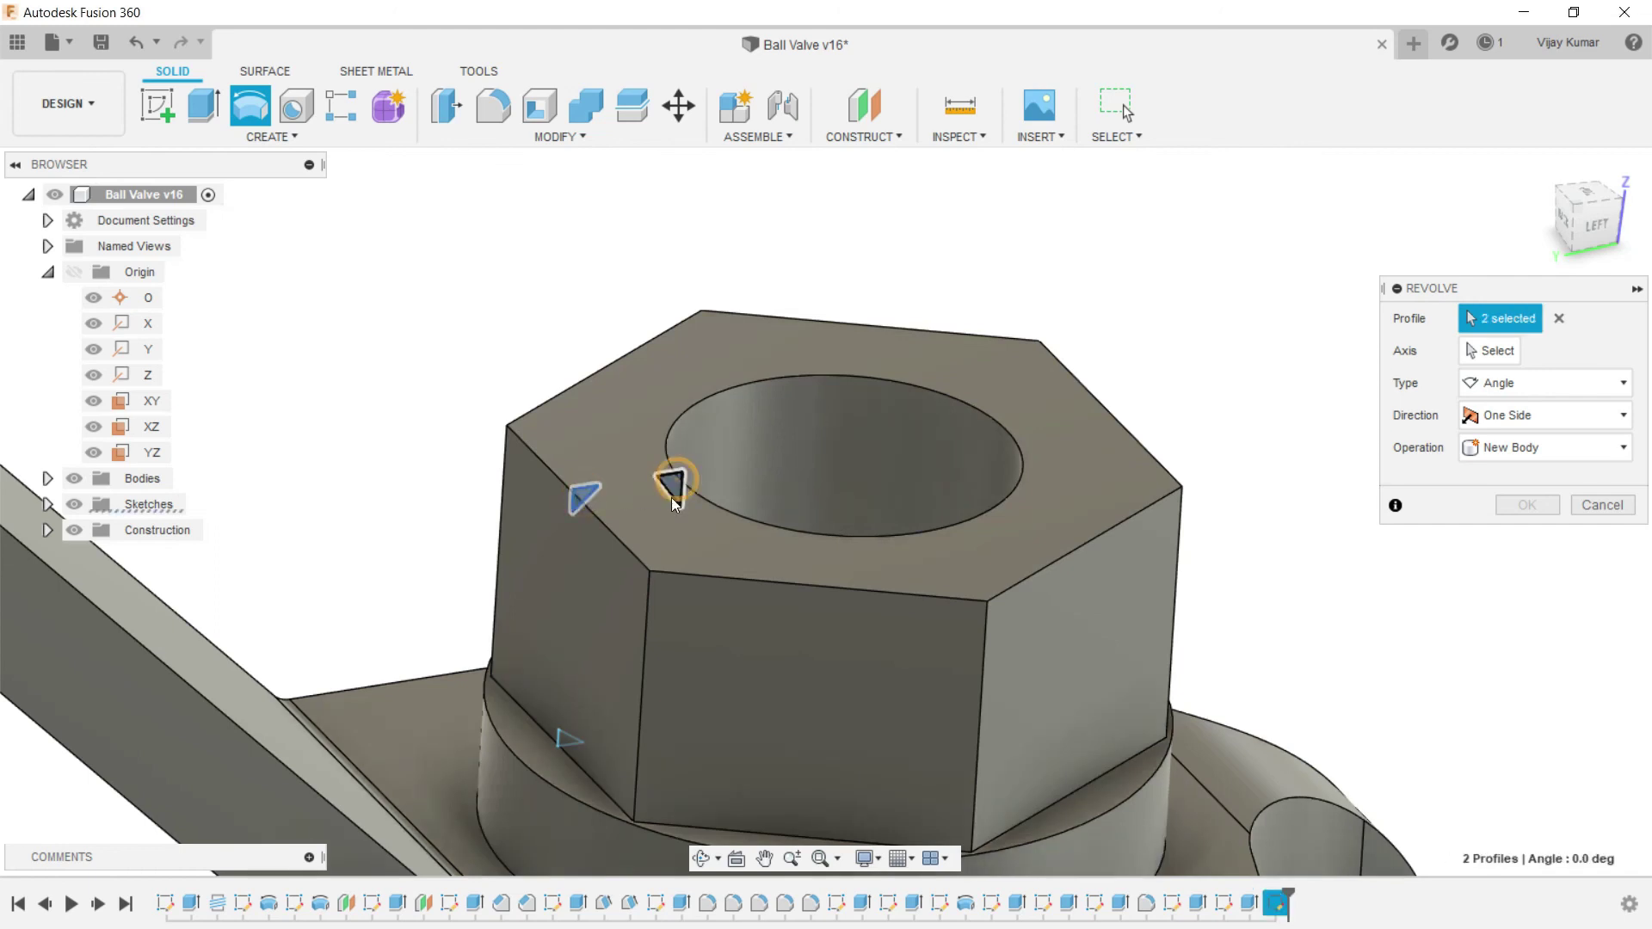
scroll(566, 535, down, 3)
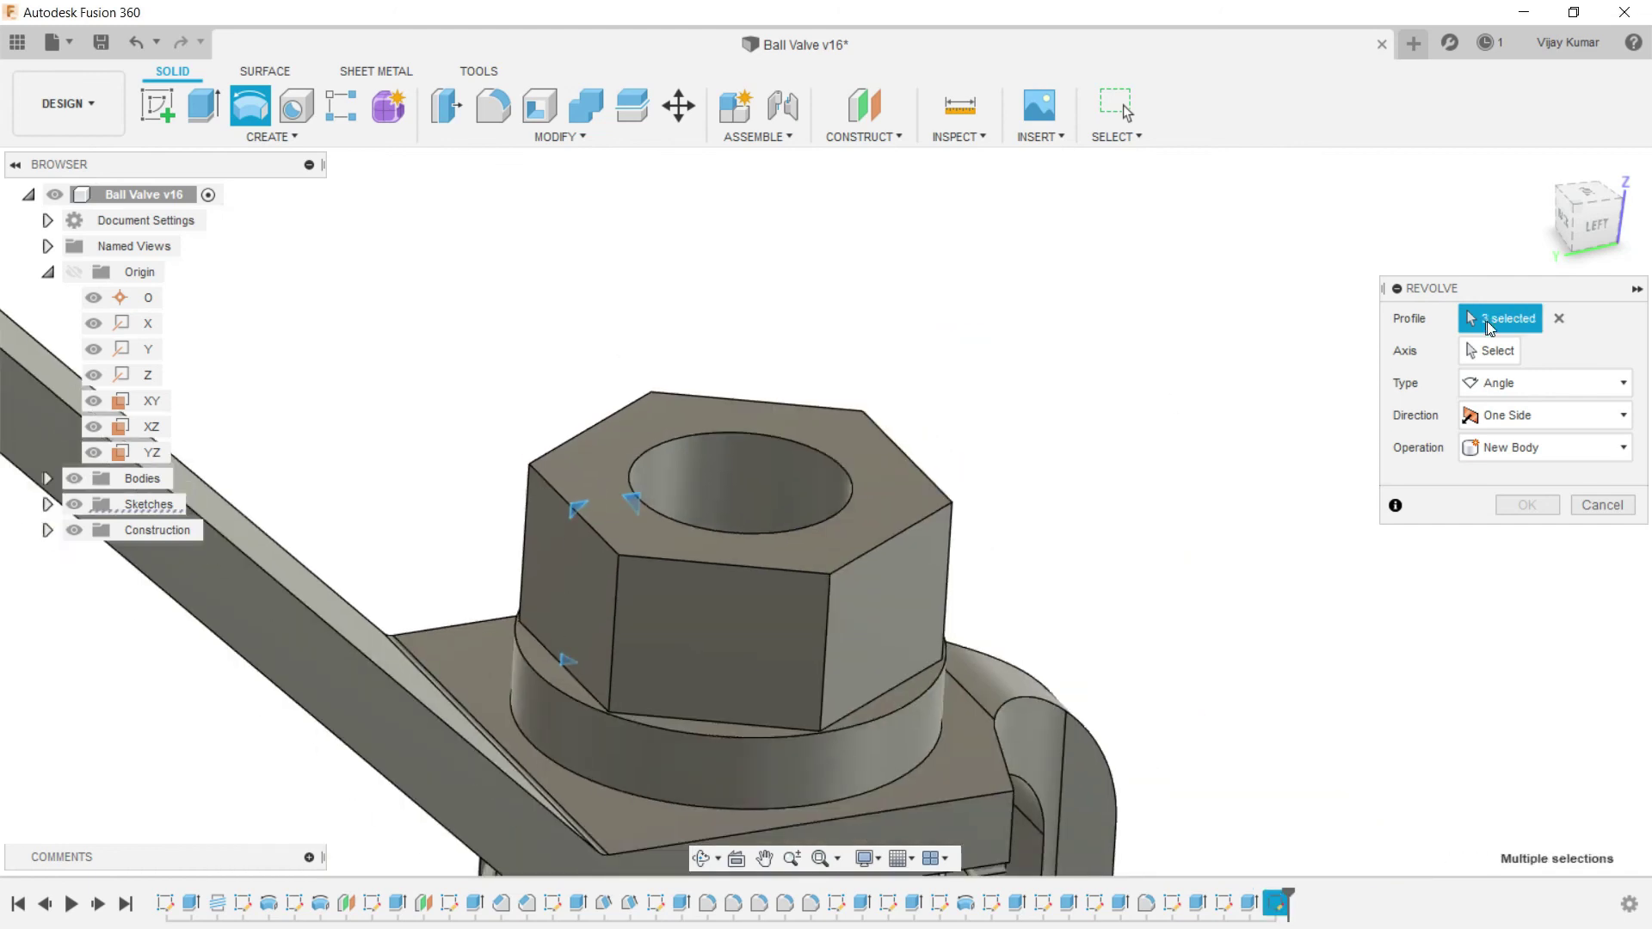
click(1490, 350)
click(866, 751)
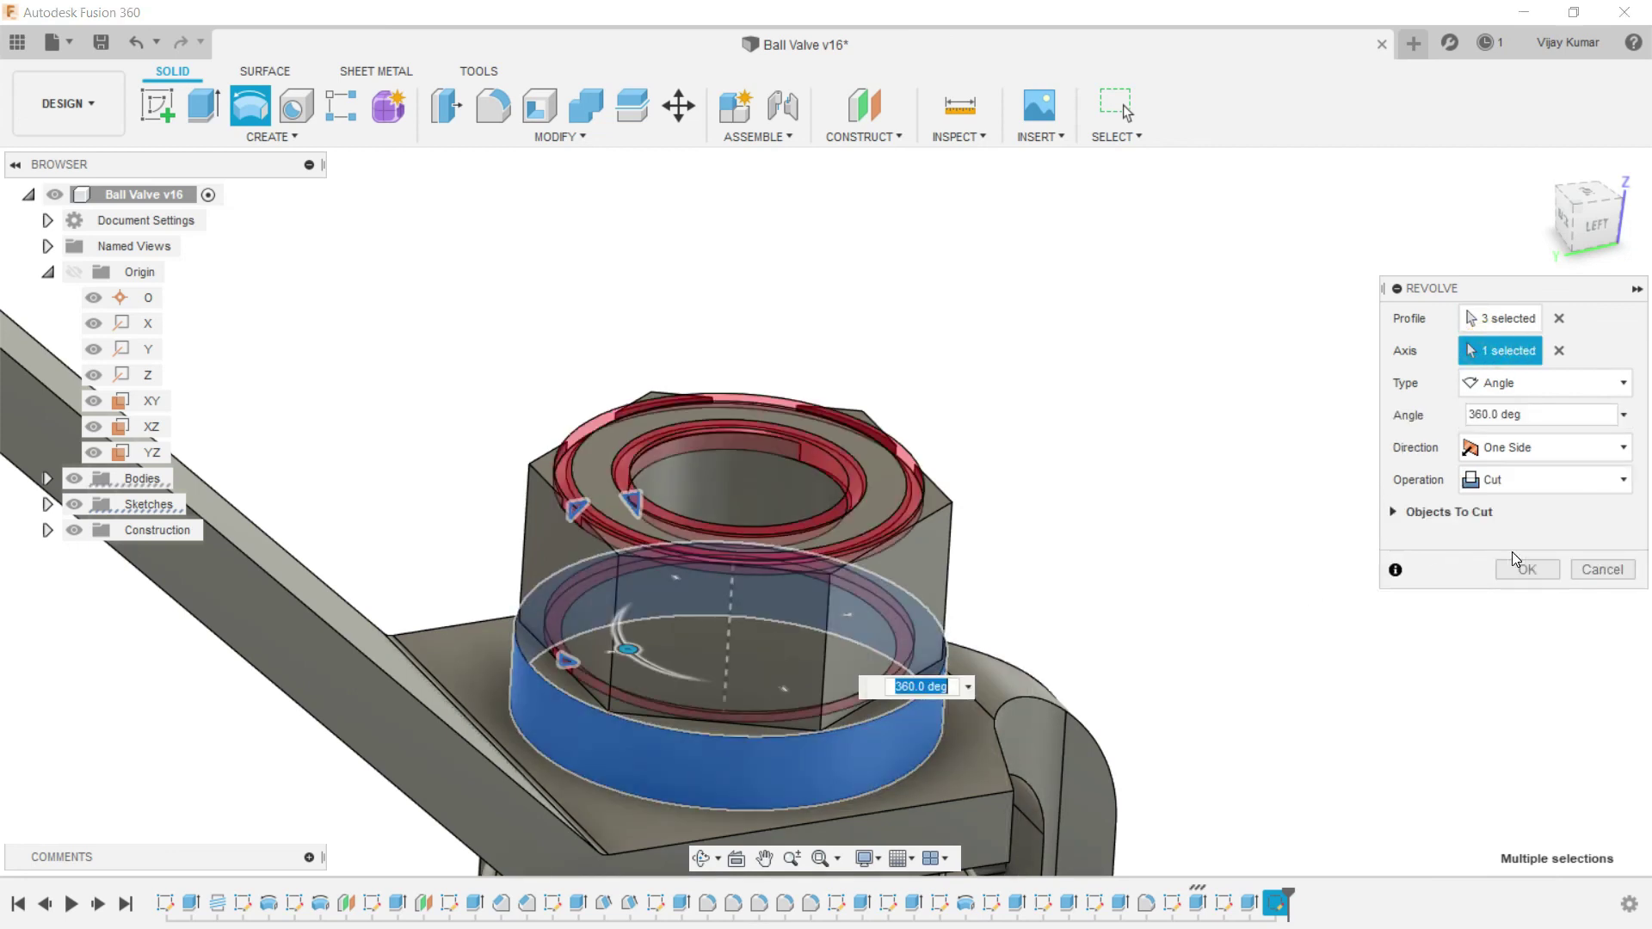
click(1524, 570)
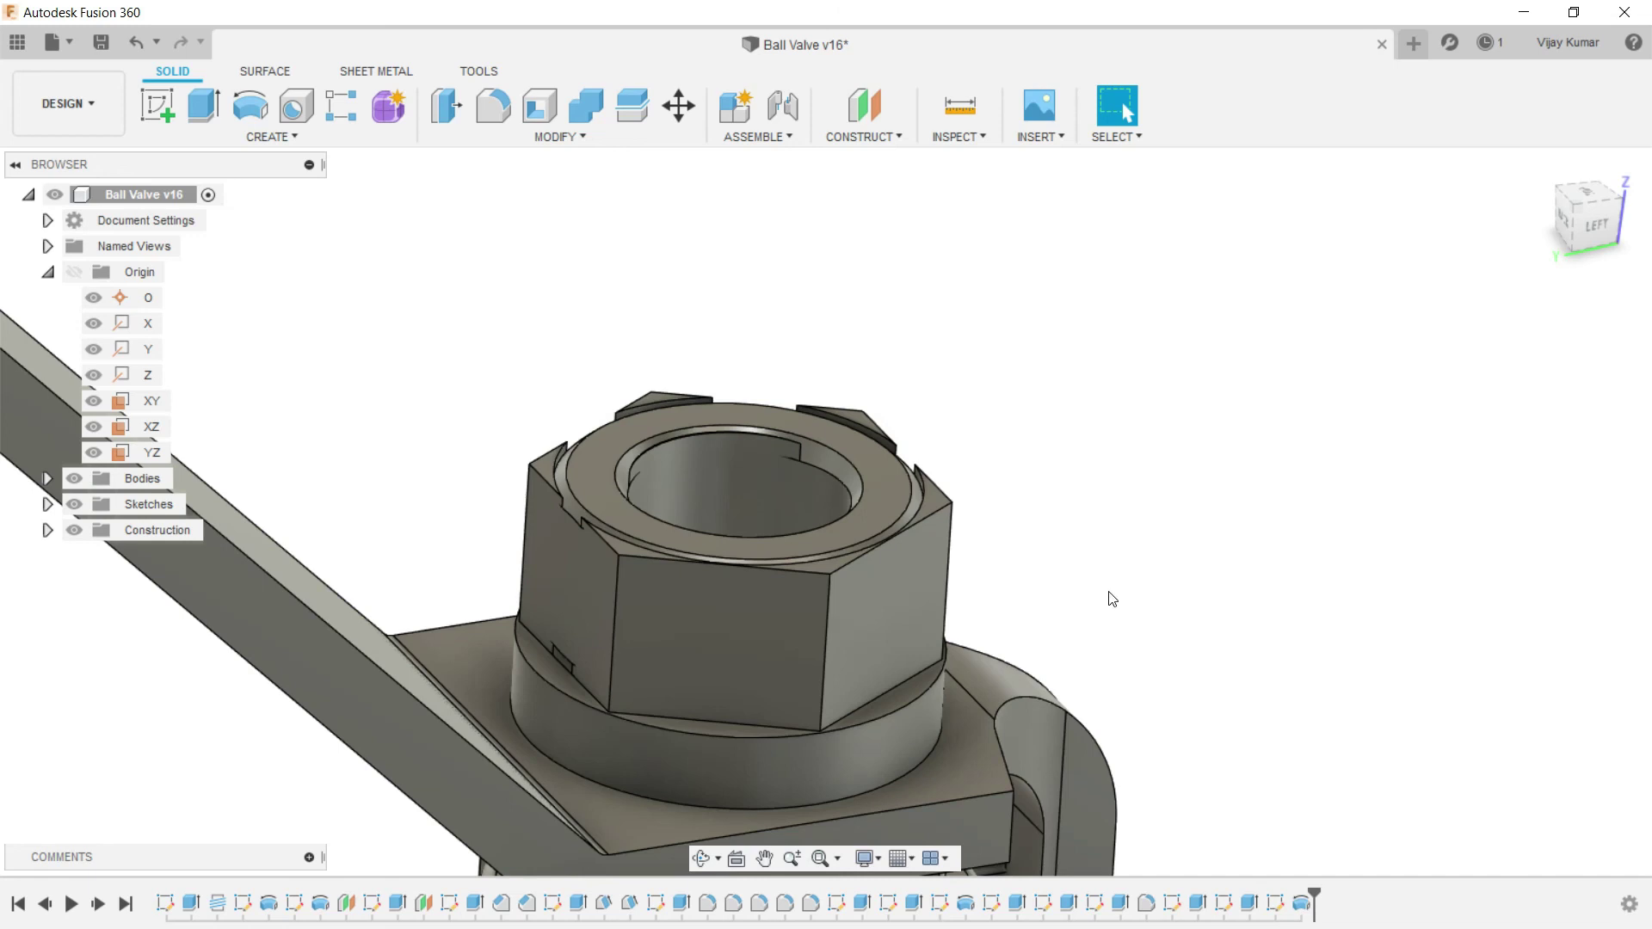
Step: Edit the triangles' sketch and stretch the upper outer triangle beyond the hexagon's top corner, making it about 1.9 mm wide
right_click(1273, 903)
click(1325, 685)
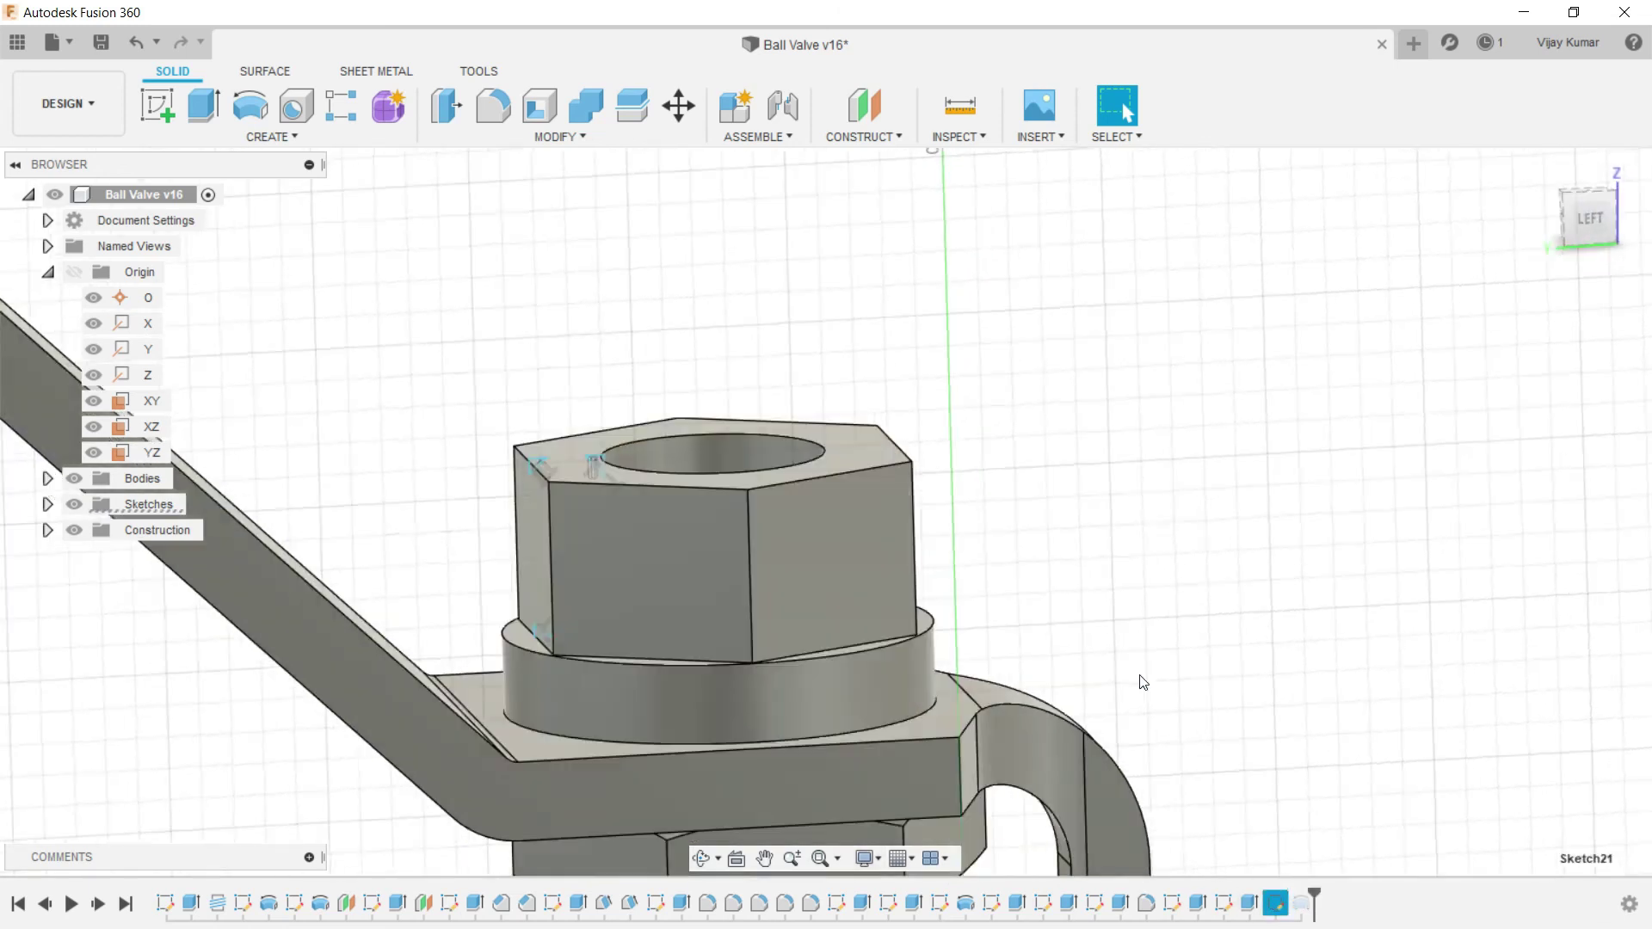
mouse_move(478, 458)
mouse_down()
mouse_move(406, 462)
mouse_move(462, 384)
mouse_up()
scroll(697, 441, down, 1)
scroll(701, 497, down, 2)
scroll(629, 665, up, 2)
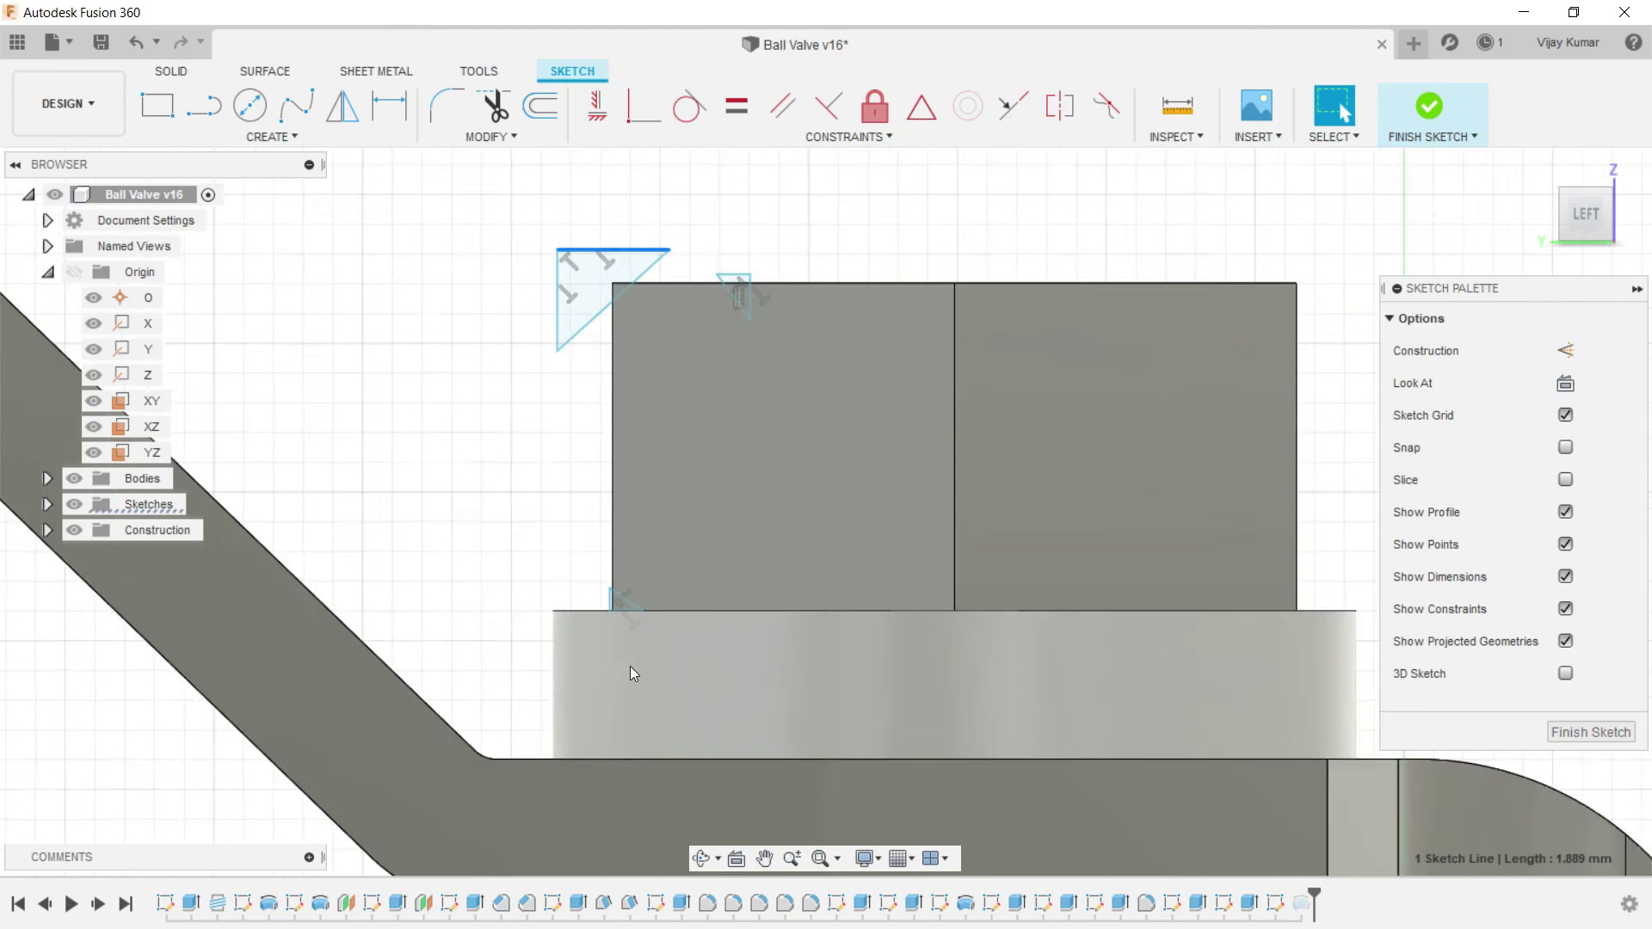
Step: Stretch the lower triangle outward past the hexagon's side, making its base about 1.7 mm wide, and finish the sketch
scroll(602, 591, up, 2)
drag(600, 583, 540, 599)
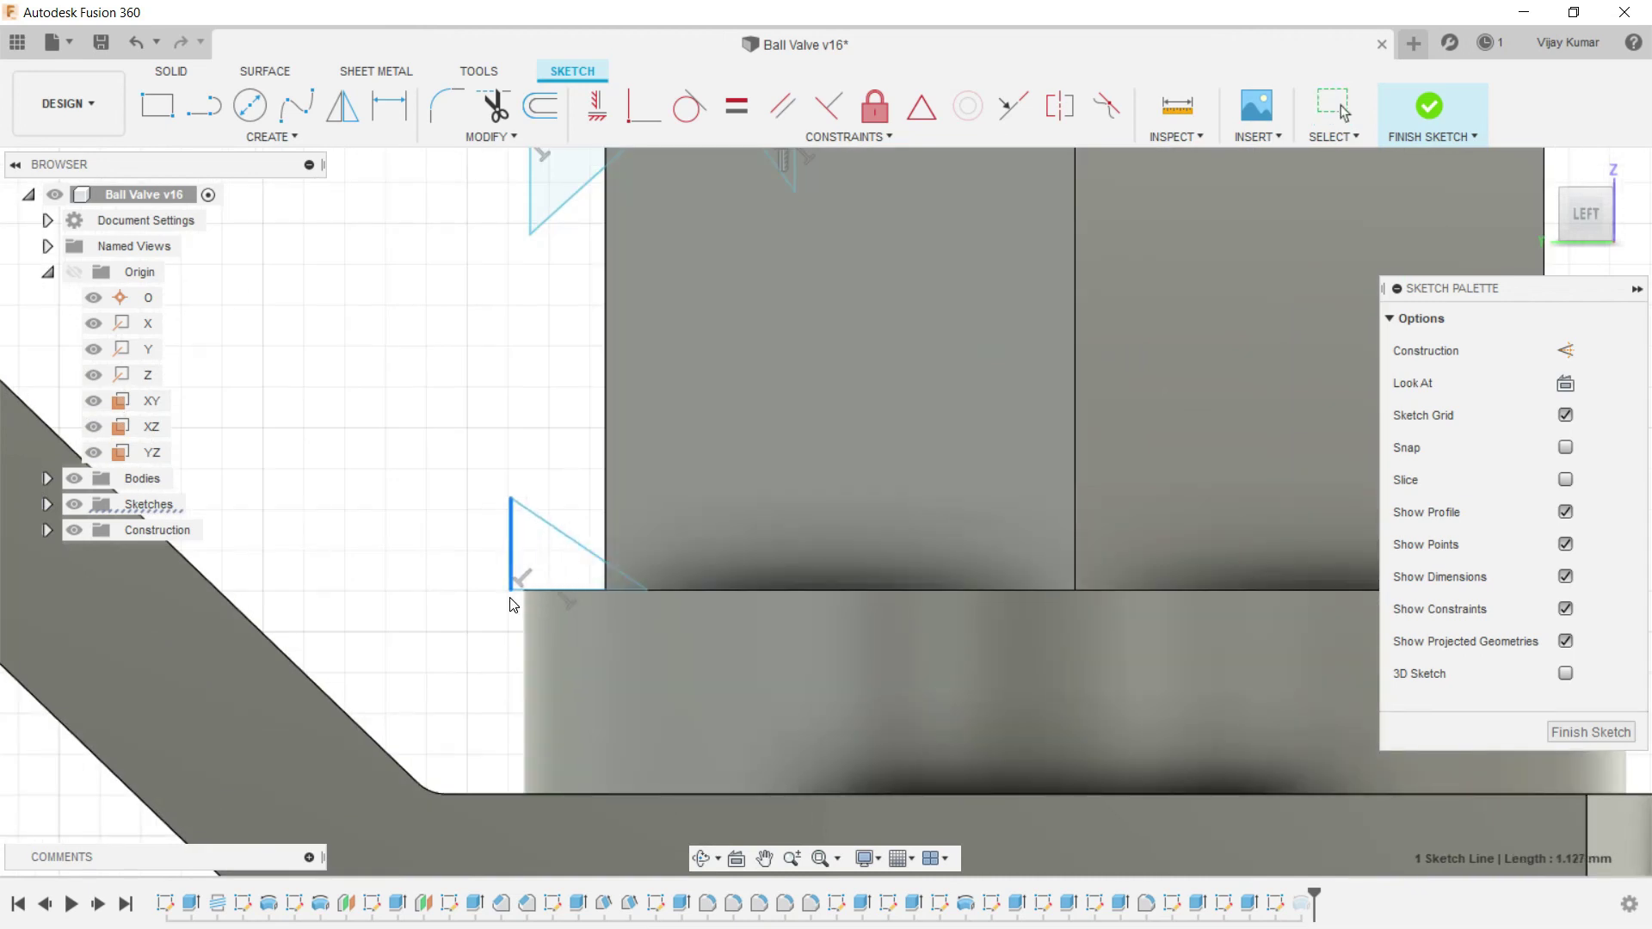
click(595, 590)
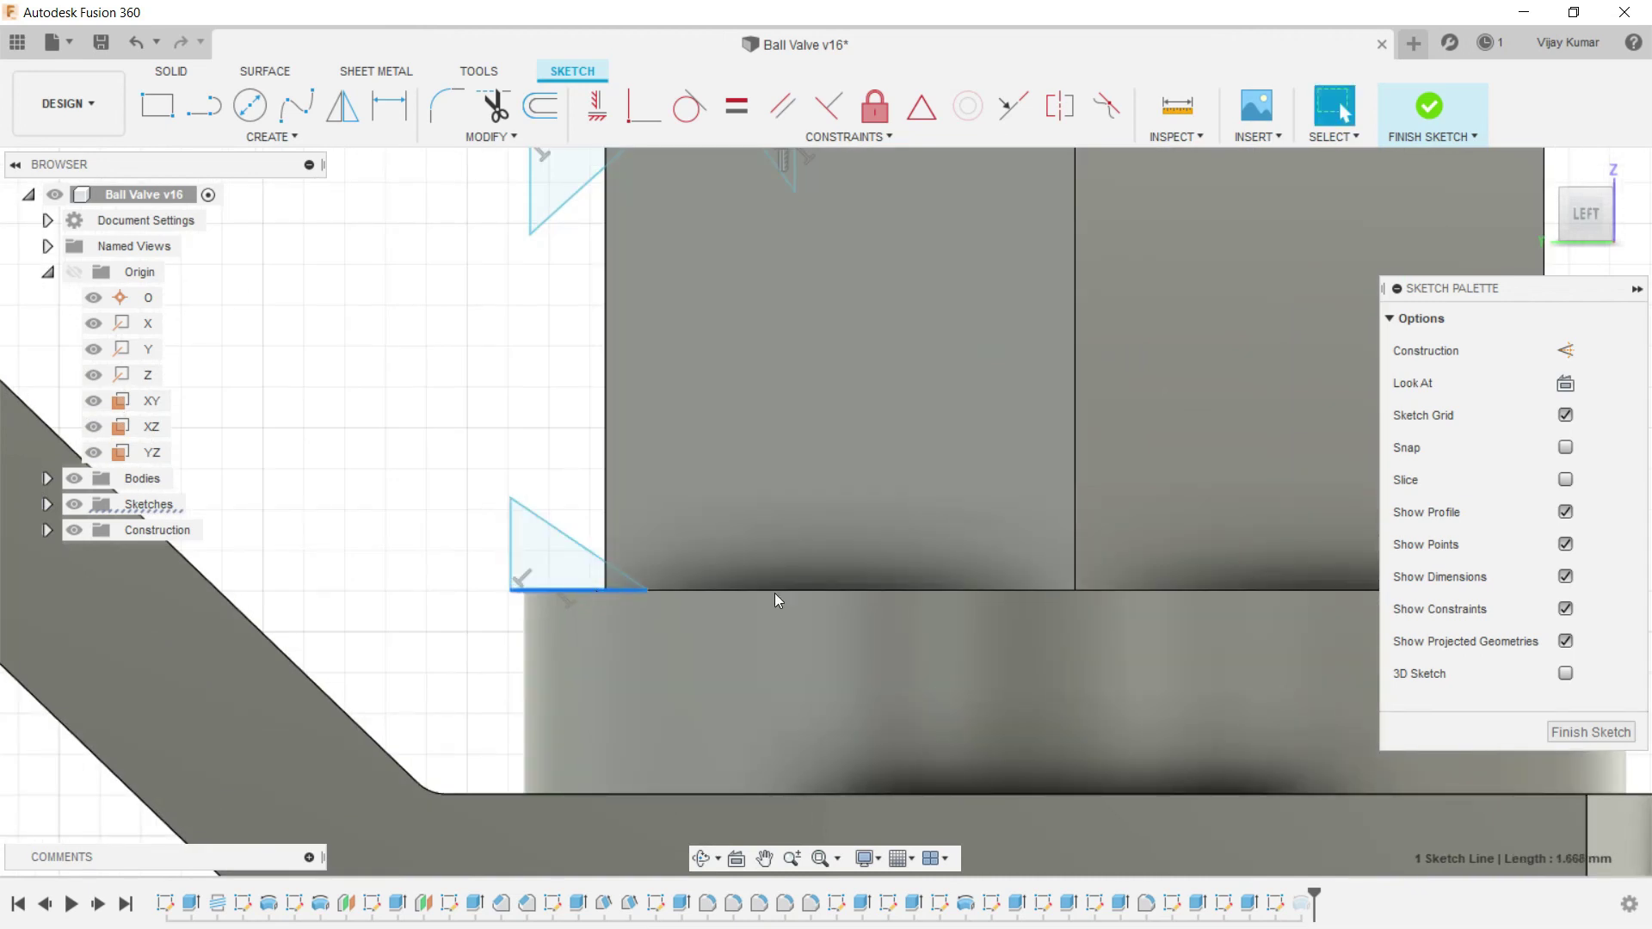
click(1591, 732)
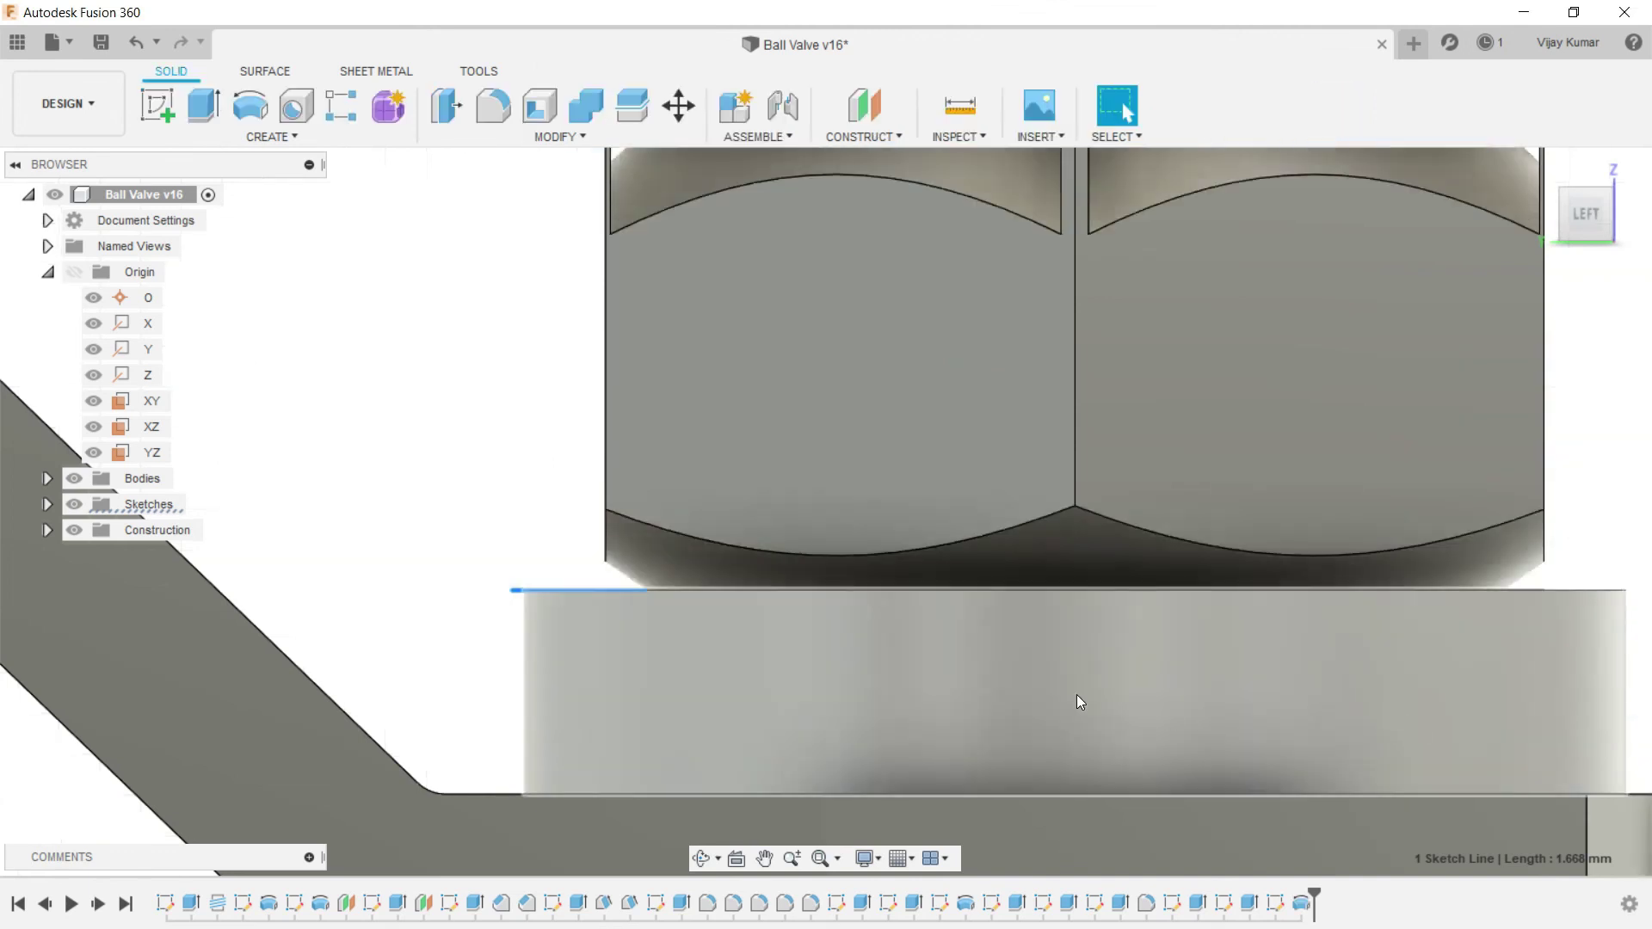
Step: Reopen the revolve cut's sketch and enlarge the triangle at the upper edge of the inner hole
scroll(1076, 694, down, 4)
click(701, 857)
drag(883, 605, 1290, 358)
right_click(1291, 358)
click(1295, 424)
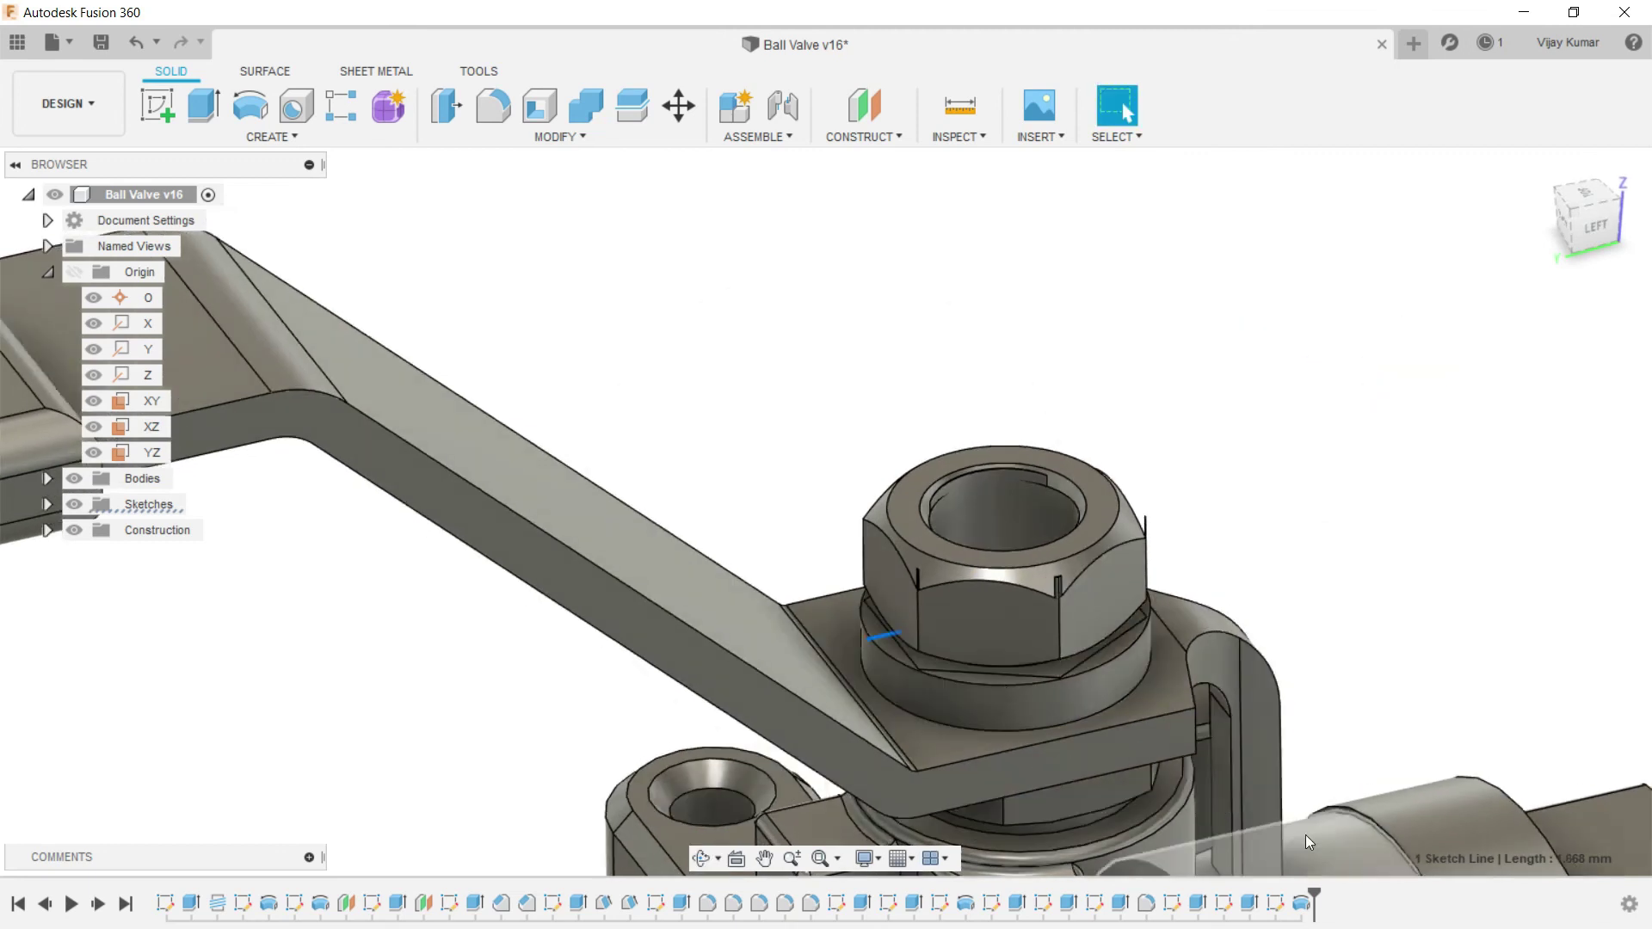
right_click(1301, 902)
click(1313, 682)
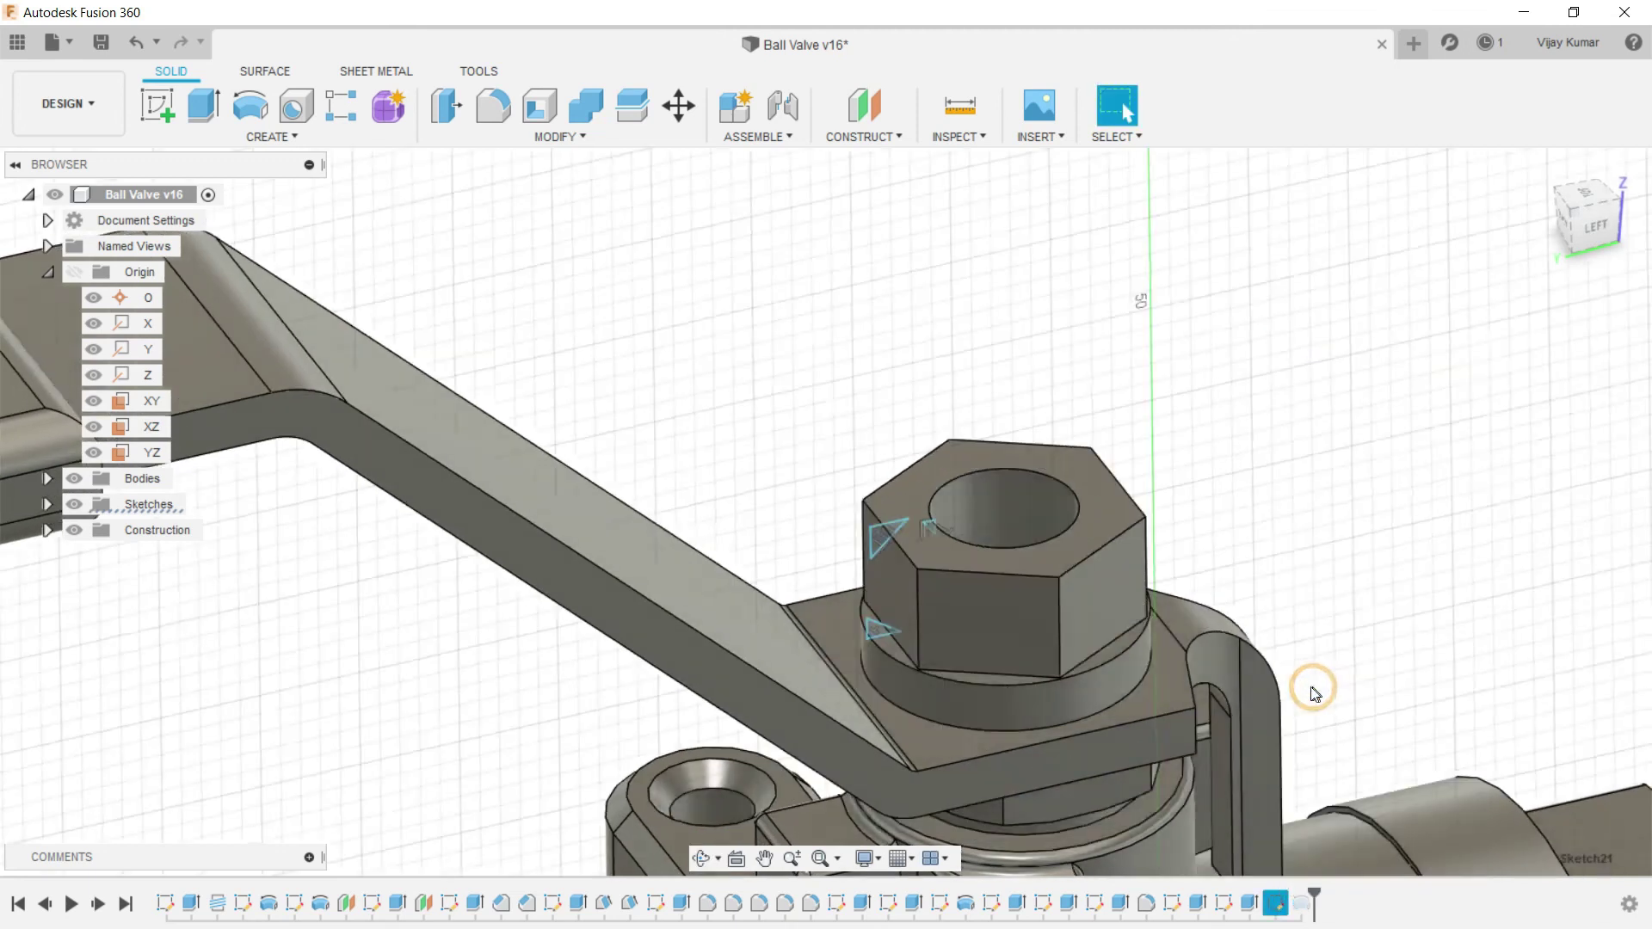
mouse_move(848, 513)
mouse_down()
mouse_move(851, 478)
mouse_move(913, 511)
mouse_up()
scroll(828, 510, down, 3)
scroll(753, 726, up, 3)
Step: Move the vertical sides of both outer triangles farther outward, making the upper one about 2.7 mm tall, and finish the sketch
click(700, 683)
drag(663, 696, 612, 697)
mouse_move(735, 368)
mouse_down()
mouse_move(733, 341)
mouse_move(637, 378)
mouse_up()
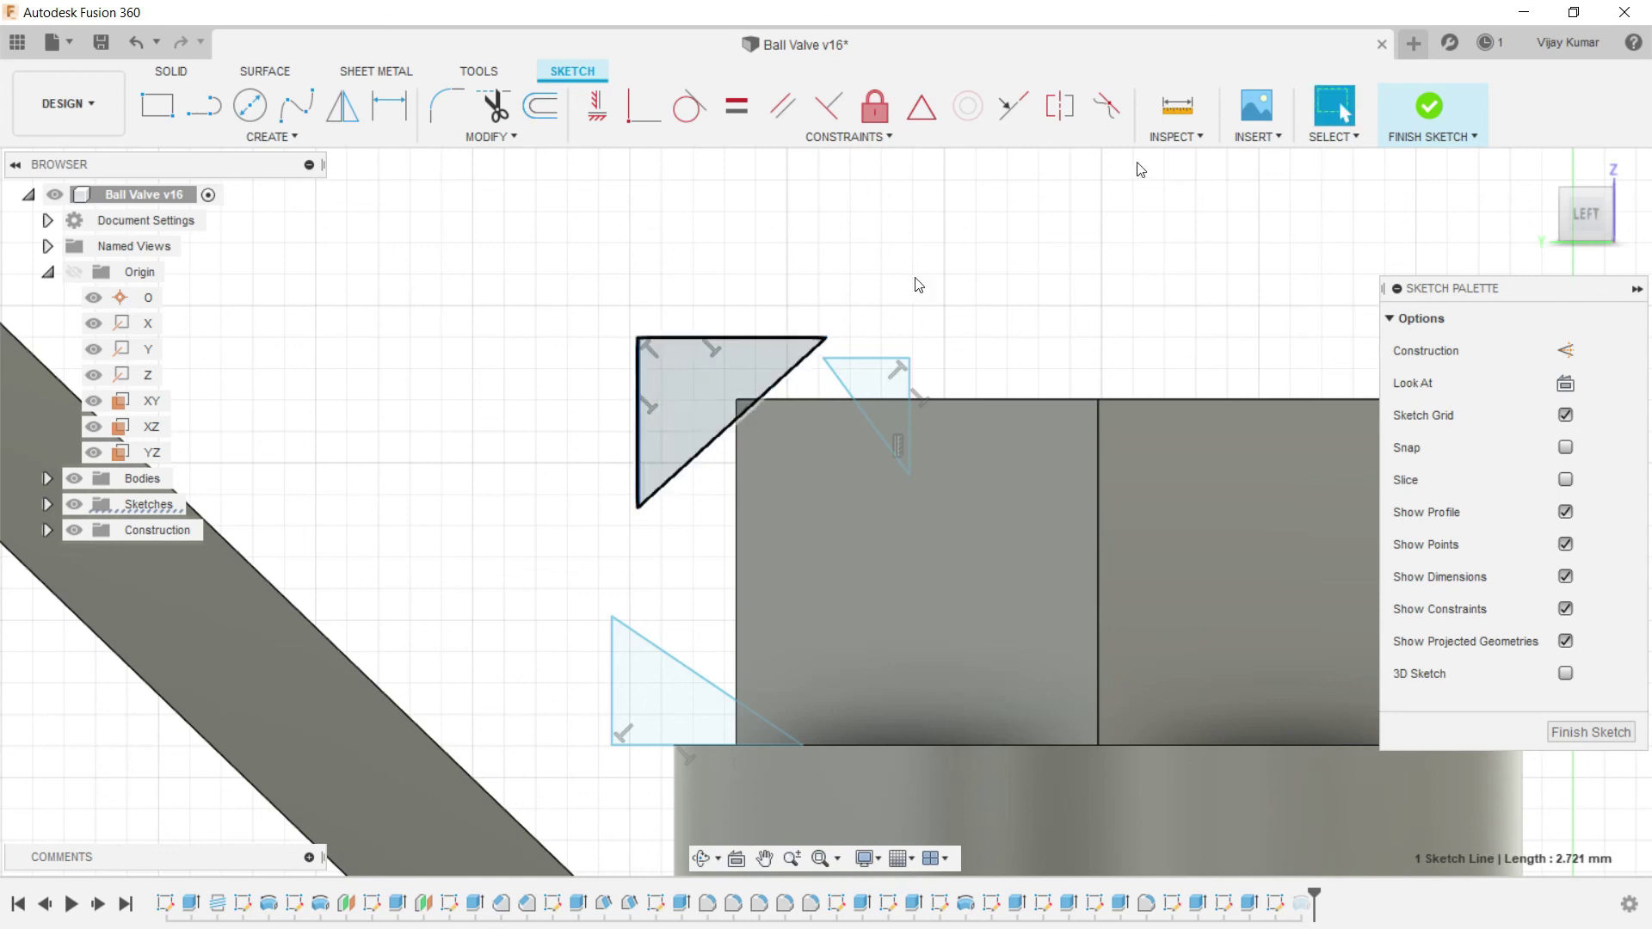
click(1426, 108)
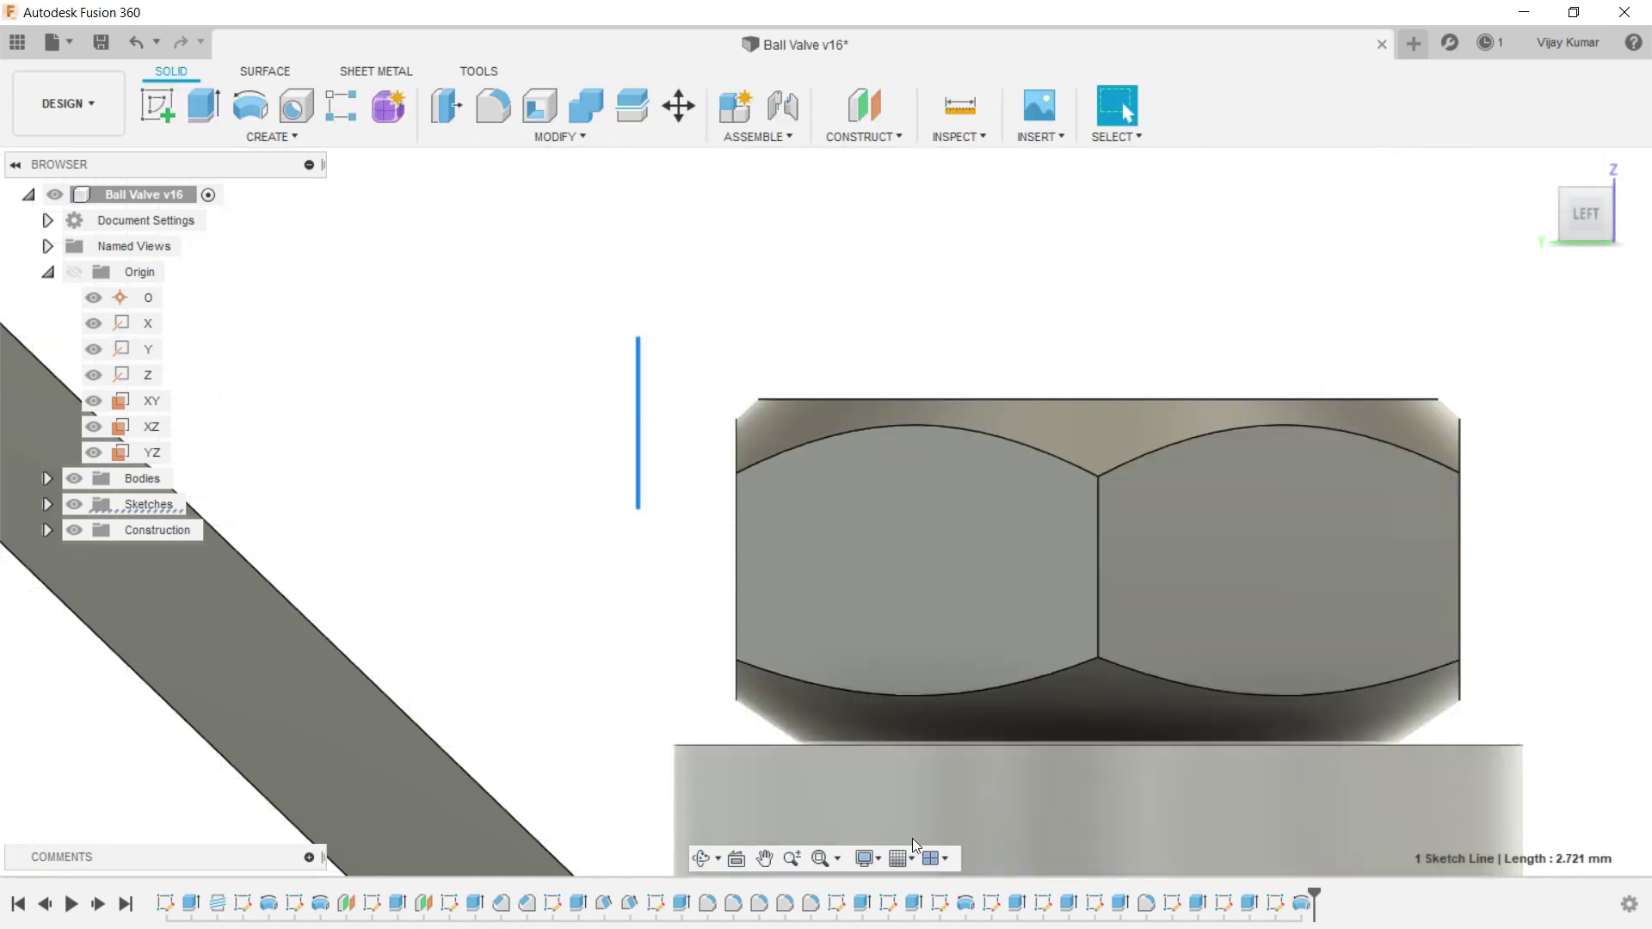
Step: Examine the nut's beveled edges and the complete ball valve with its handle from several angles
click(701, 857)
drag(775, 515, 862, 607)
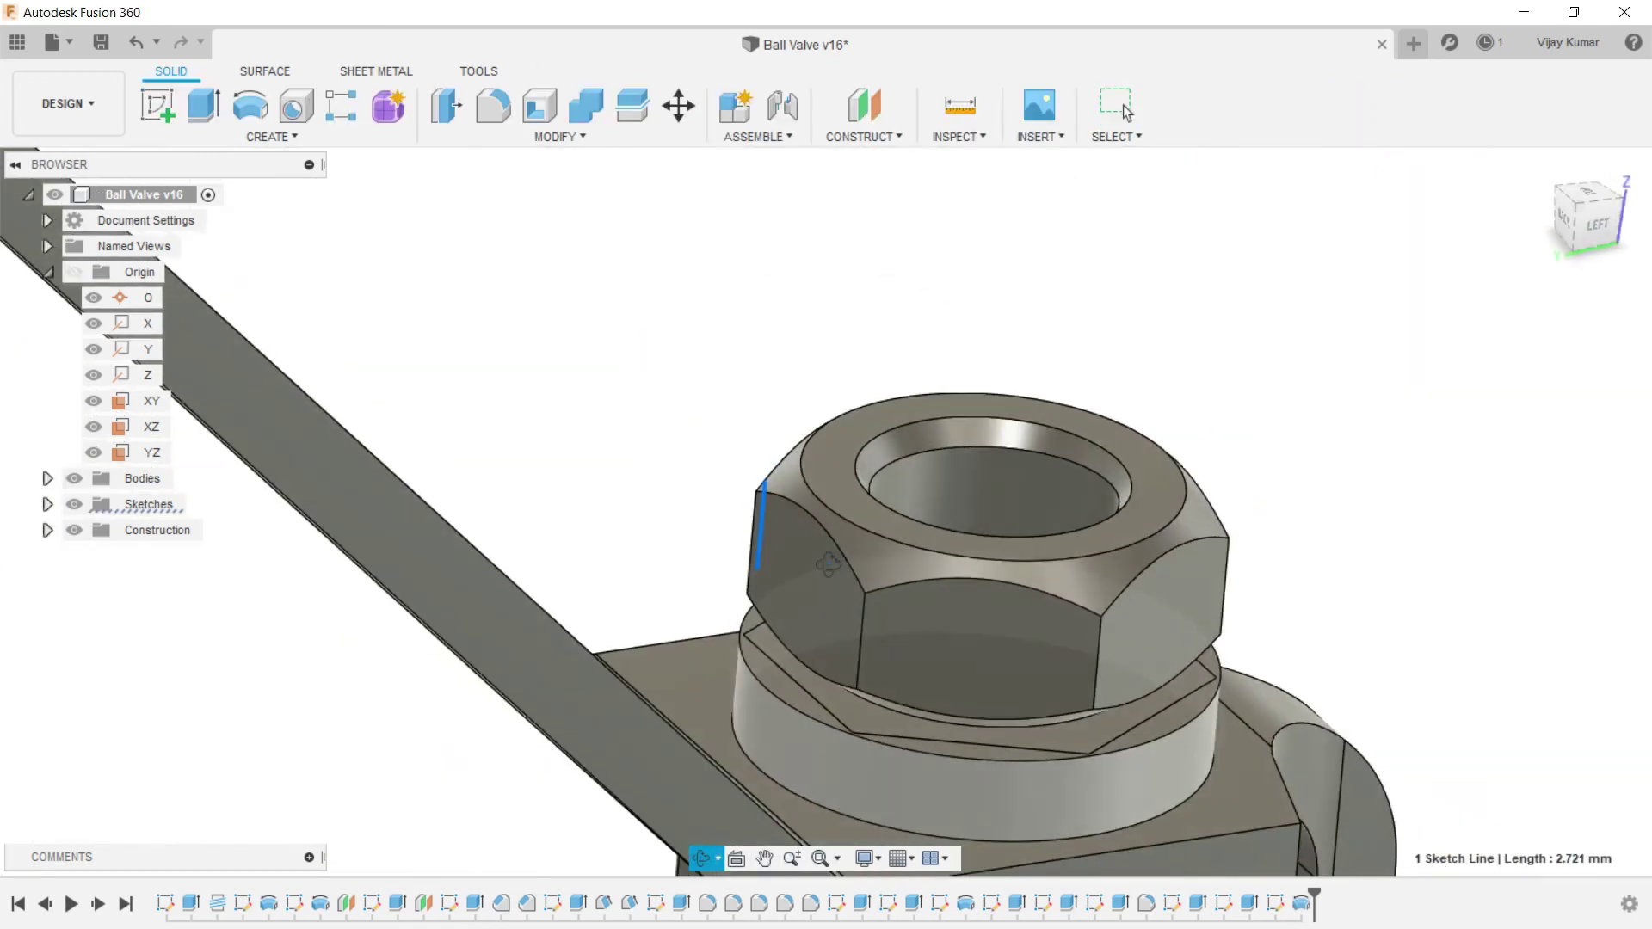
scroll(955, 554, down, 6)
scroll(866, 503, down, 2)
scroll(866, 504, down, 3)
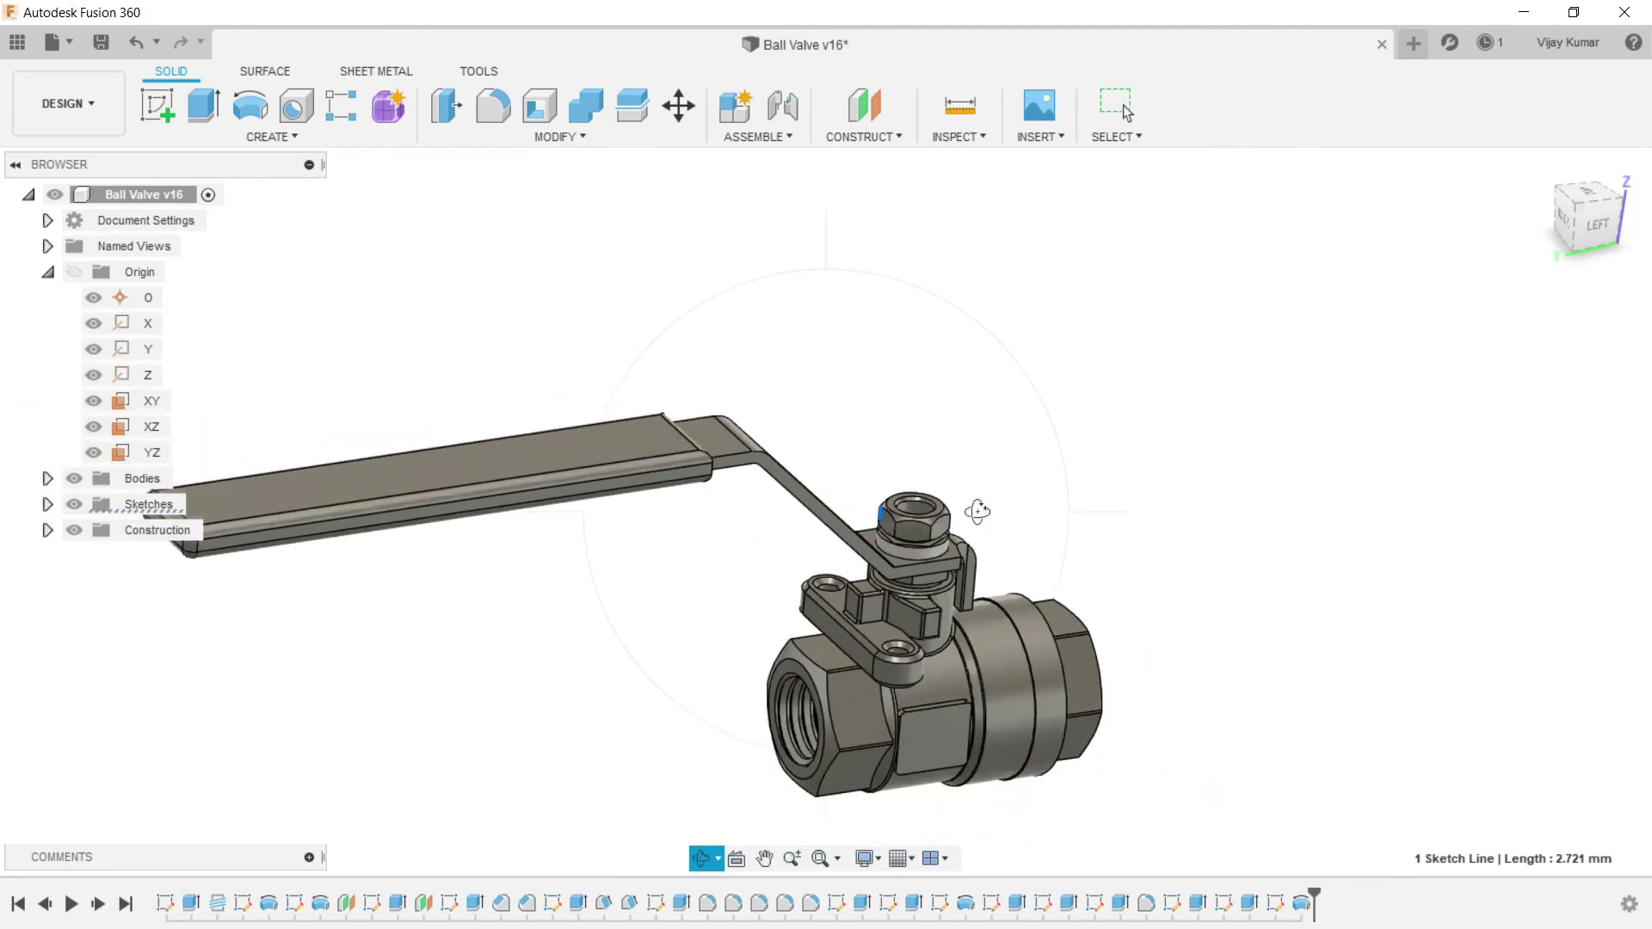
click(701, 857)
drag(861, 594, 1027, 344)
right_click(1027, 343)
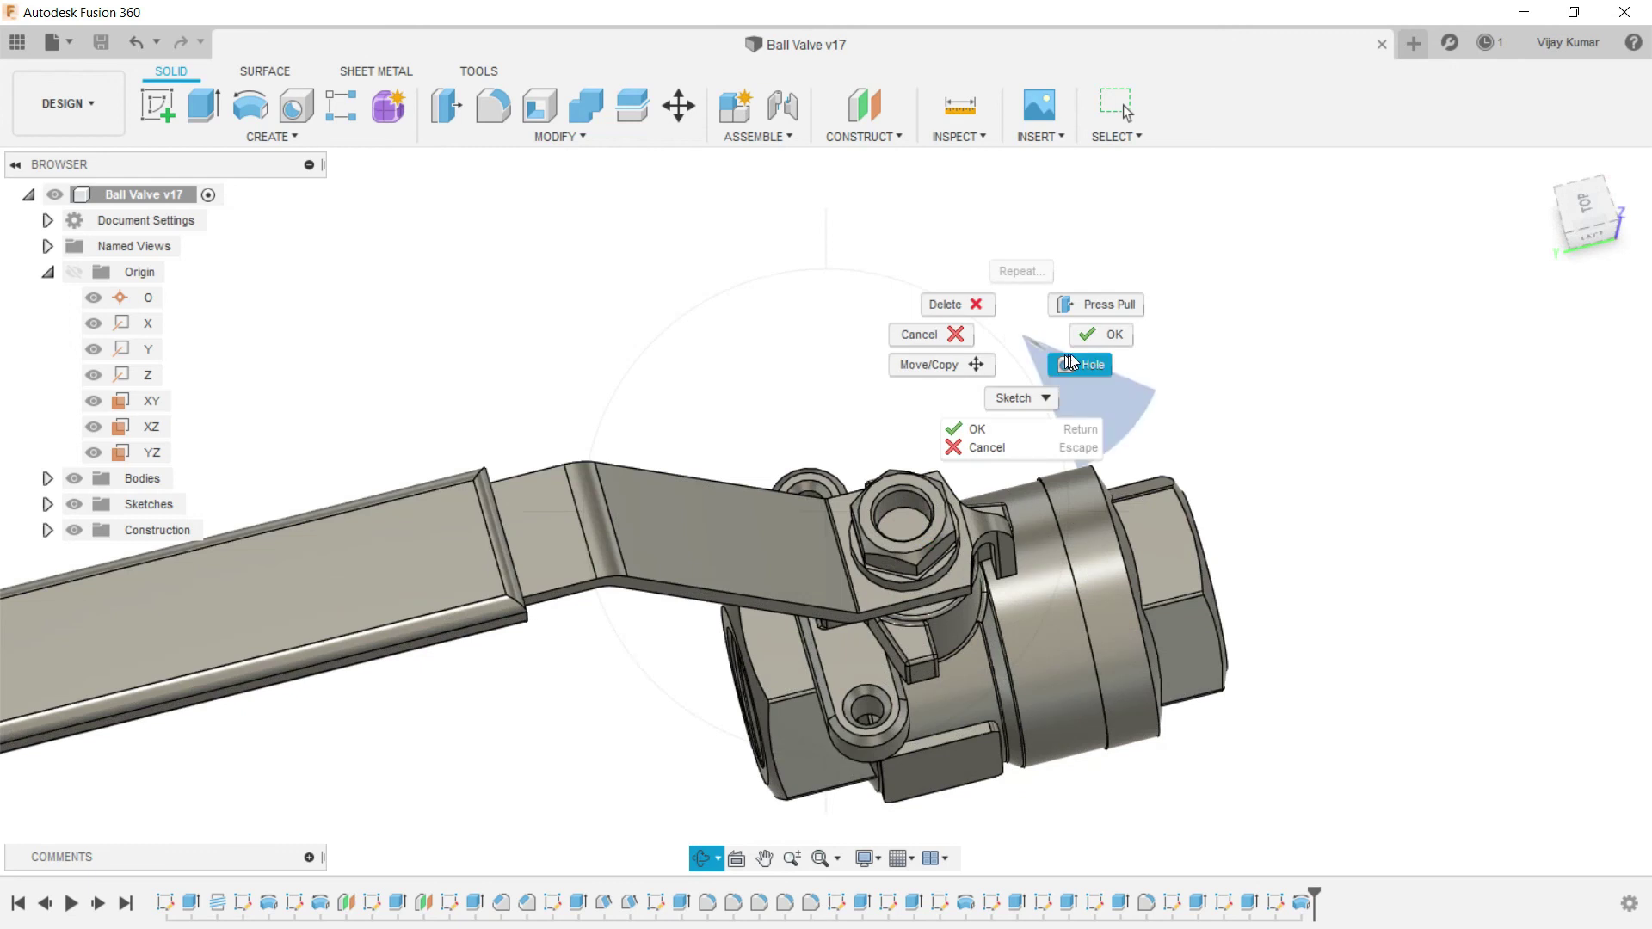
Step: Sketch two parallel horizontal chords across the round stem face inside the nut's hole, each about 1.4 mm from the centre
click(1077, 343)
scroll(996, 434, up, 3)
click(820, 597)
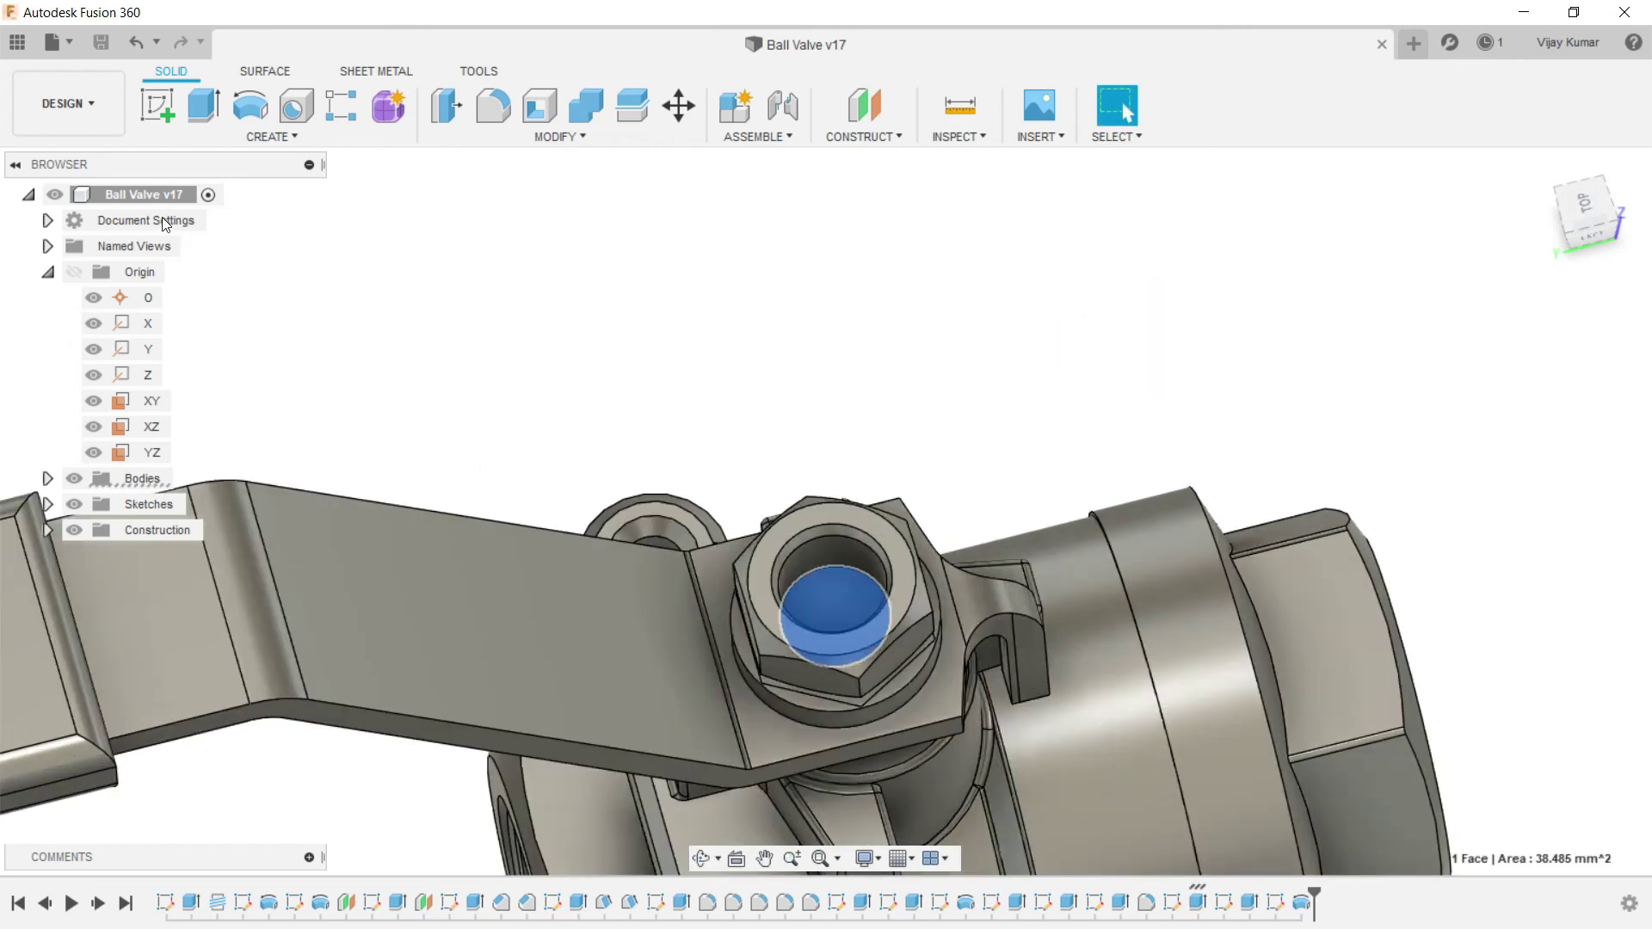
click(172, 109)
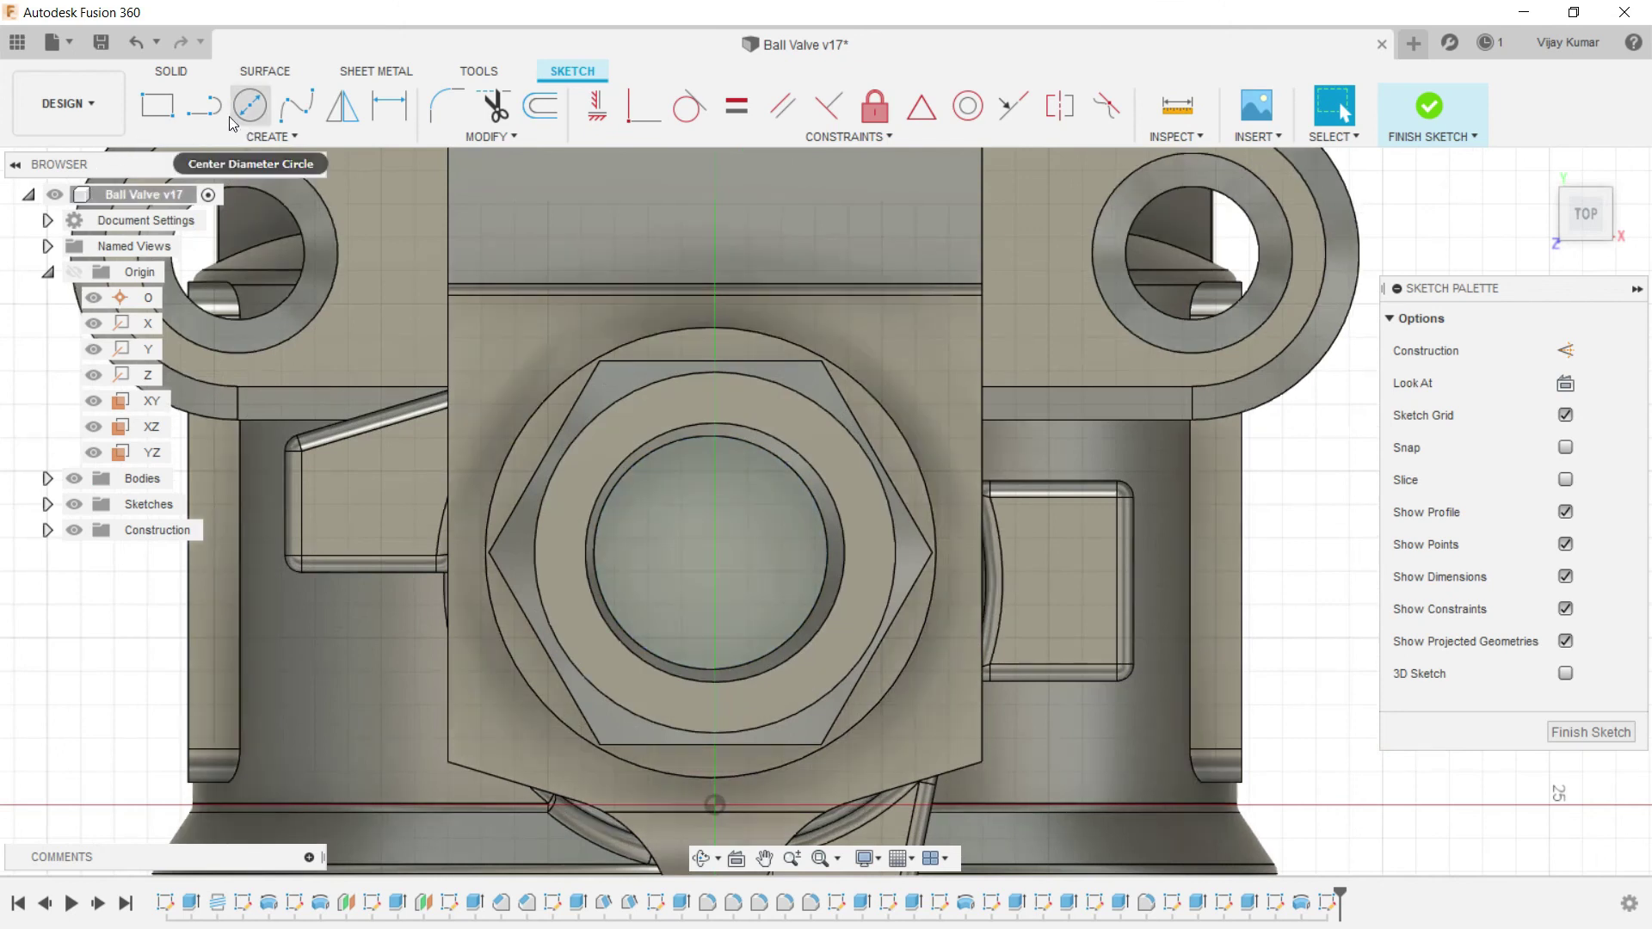
click(219, 120)
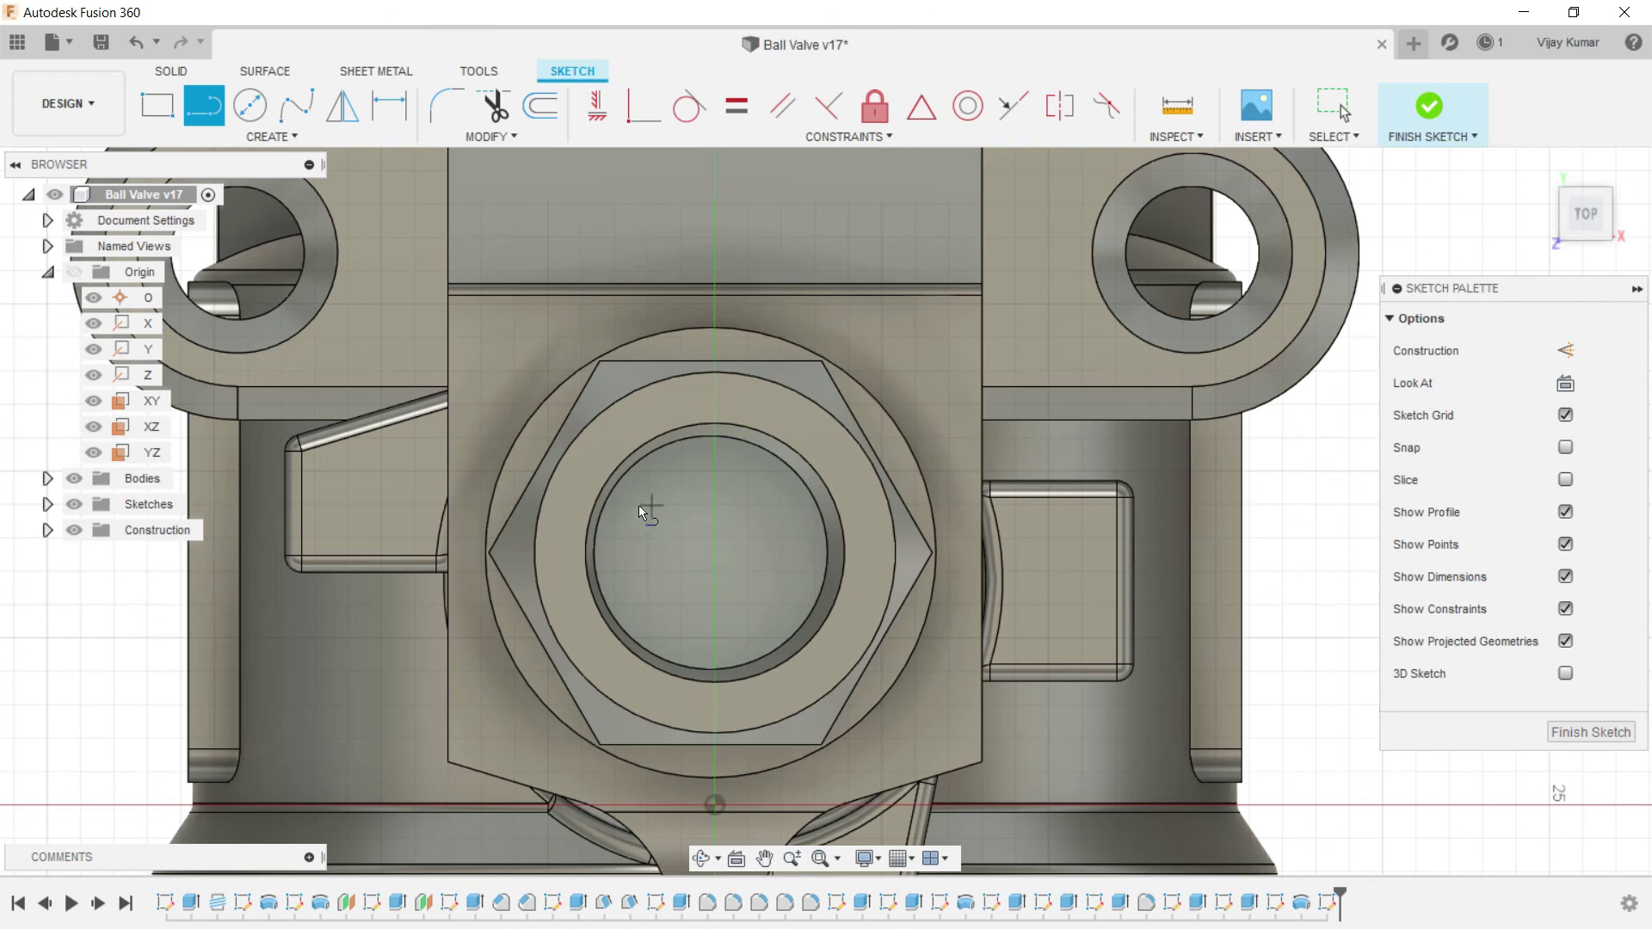
click(611, 508)
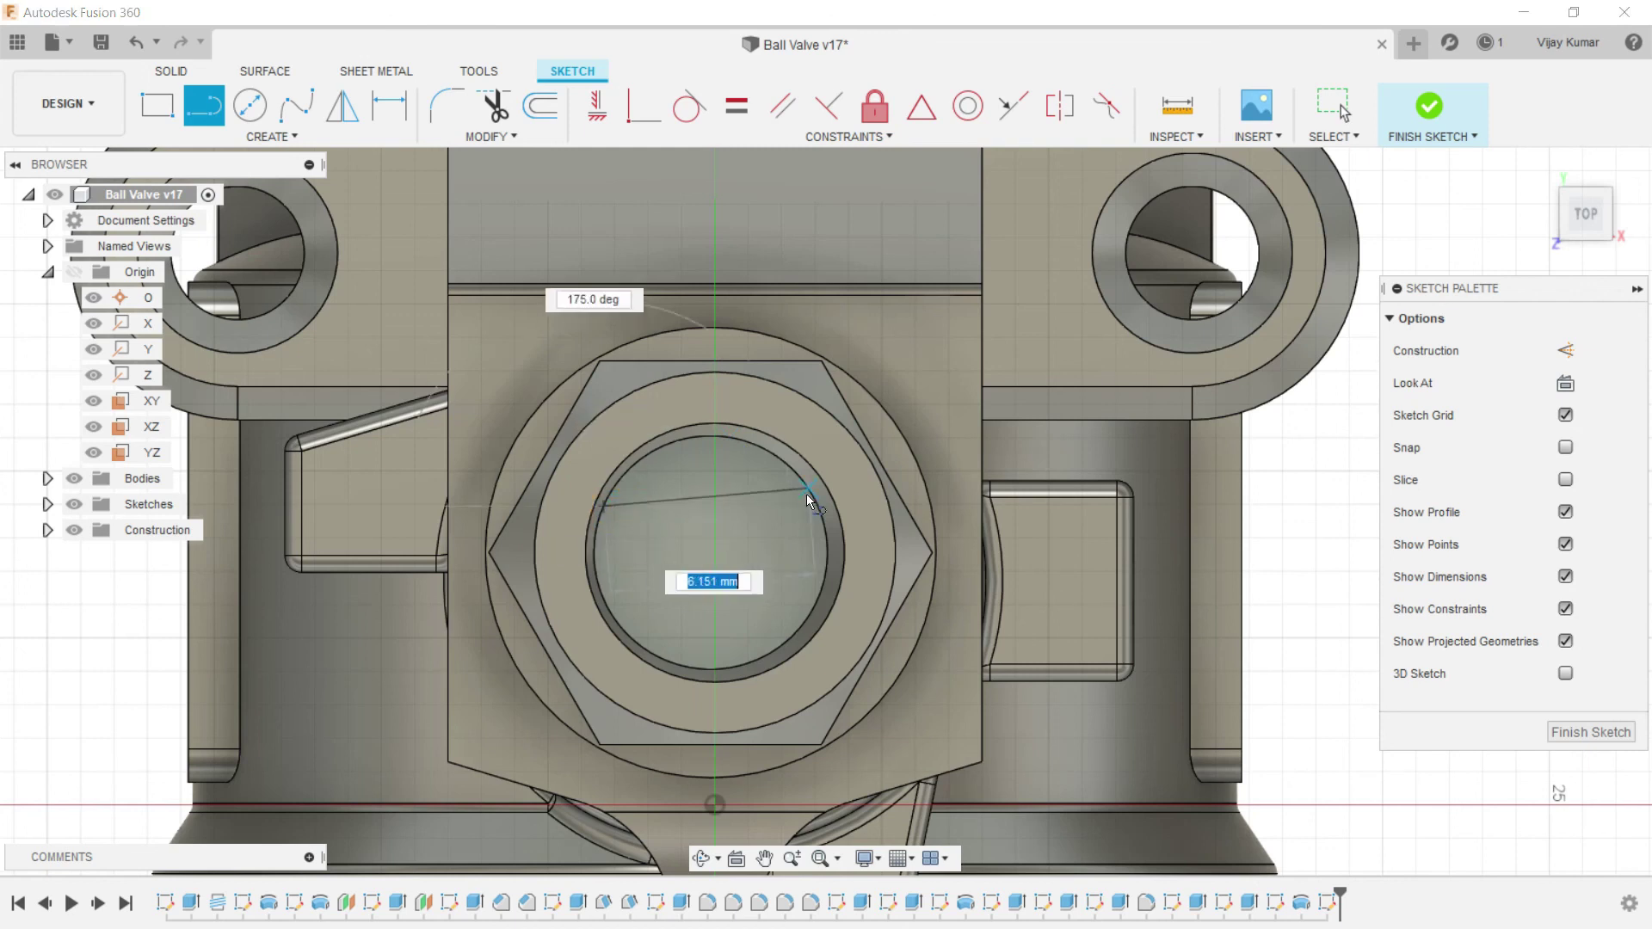
click(814, 502)
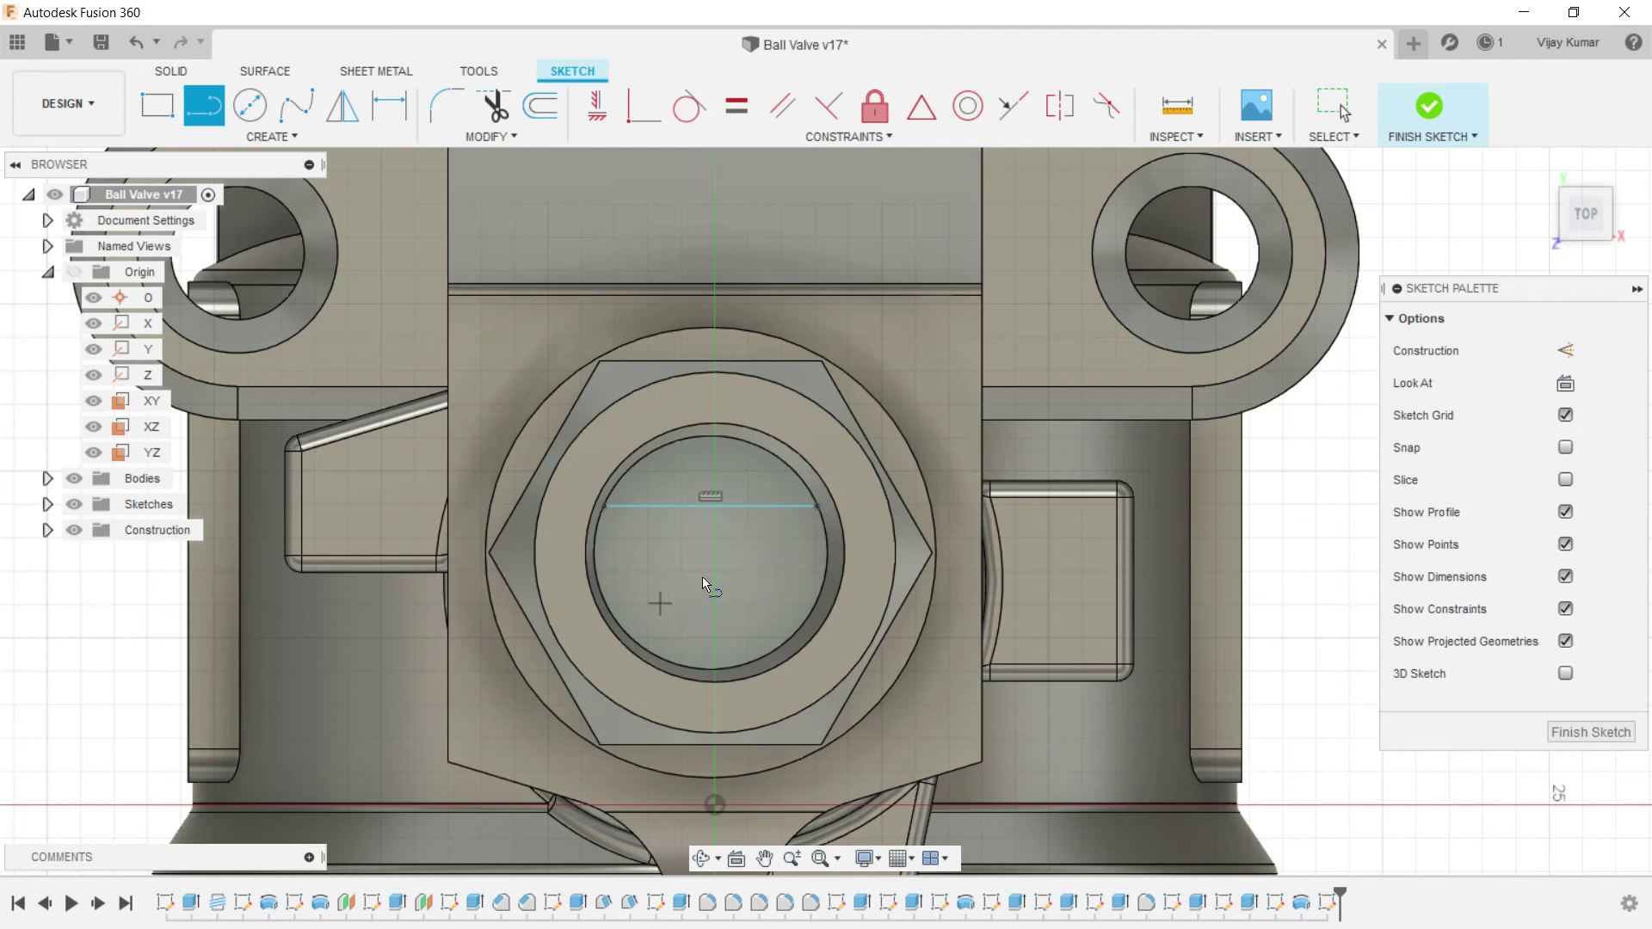
click(609, 607)
click(814, 594)
click(816, 506)
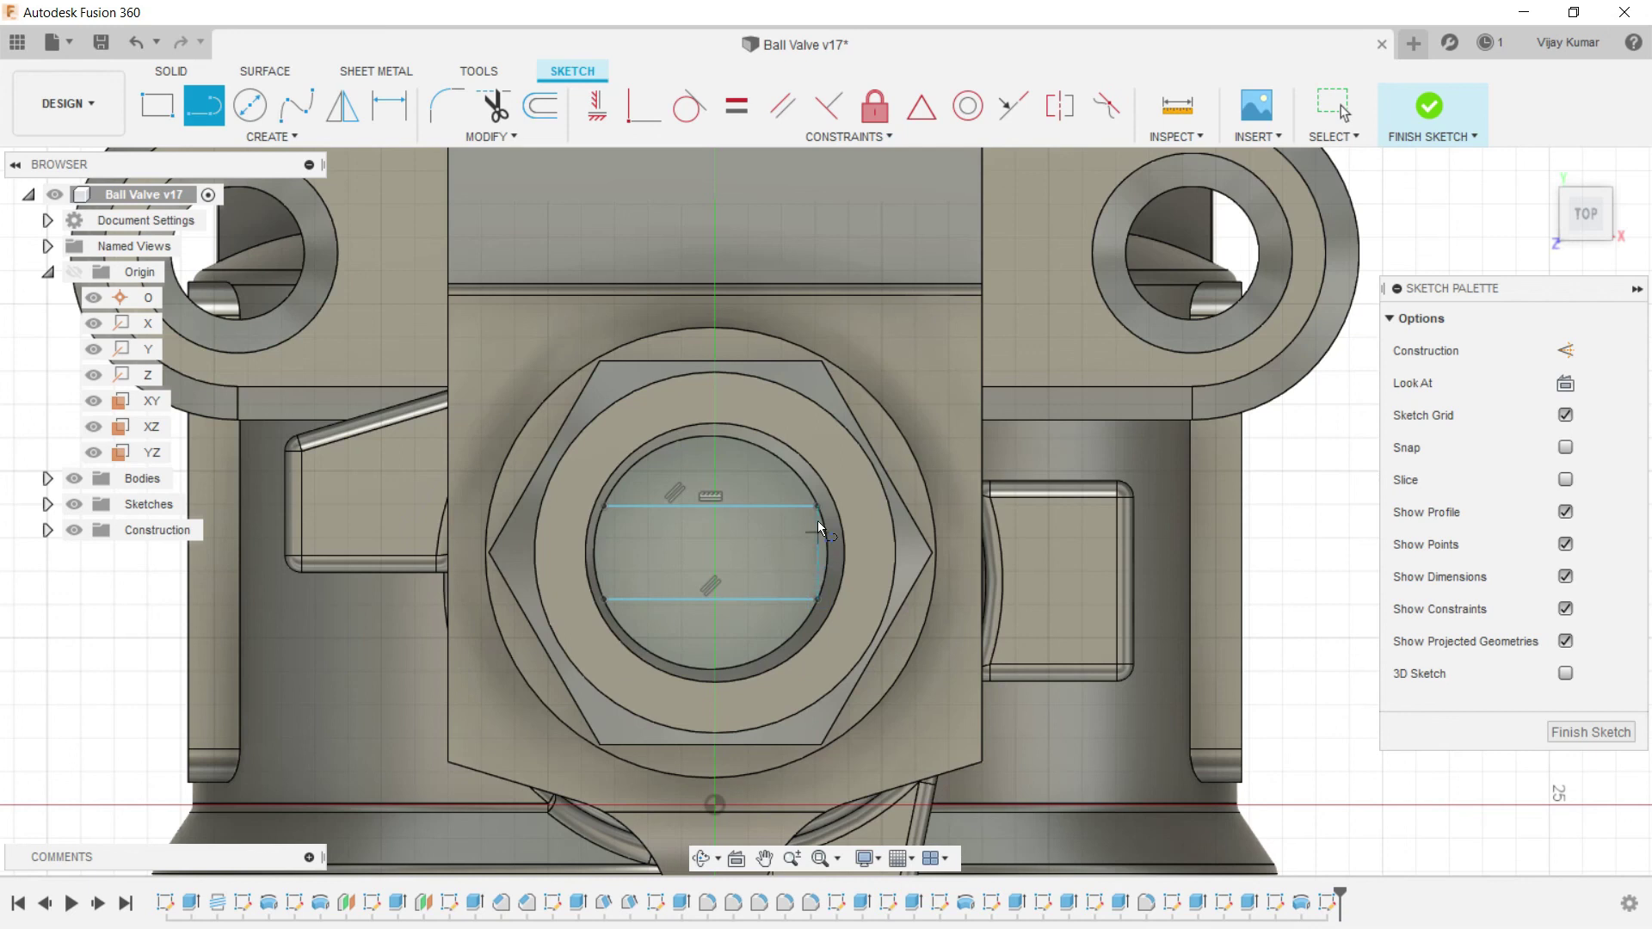
right_click(1005, 505)
click(1065, 509)
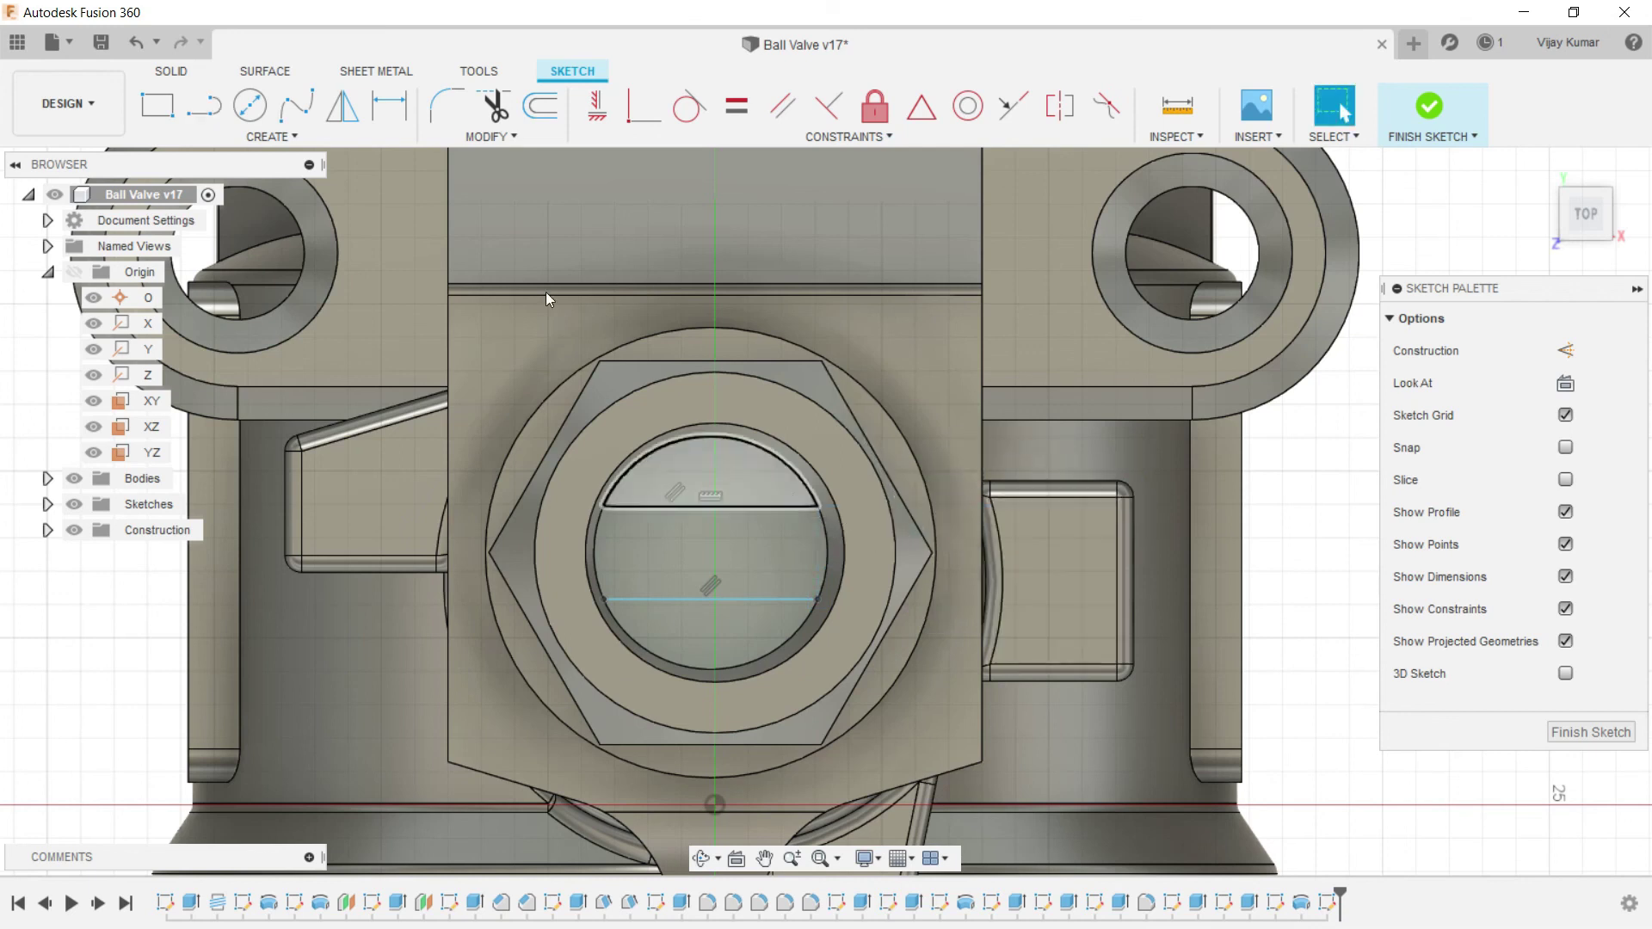
Step: Dimension the upper chord from the circle's centre and set the distance to 1.5 mm
click(656, 506)
click(387, 116)
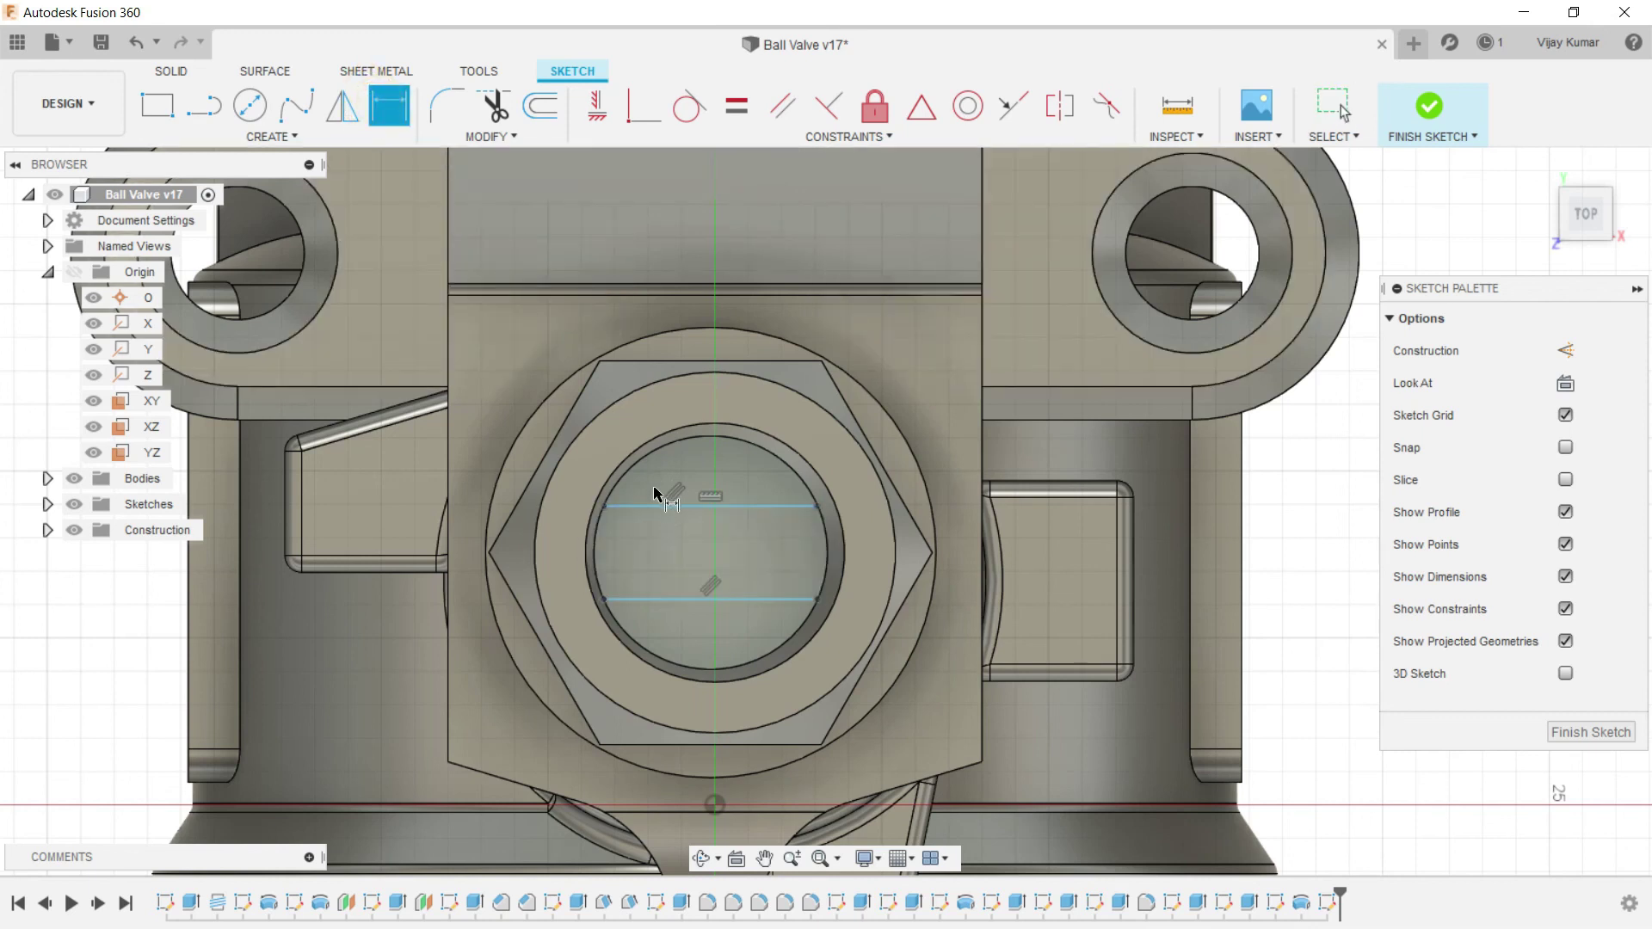
click(662, 508)
click(711, 552)
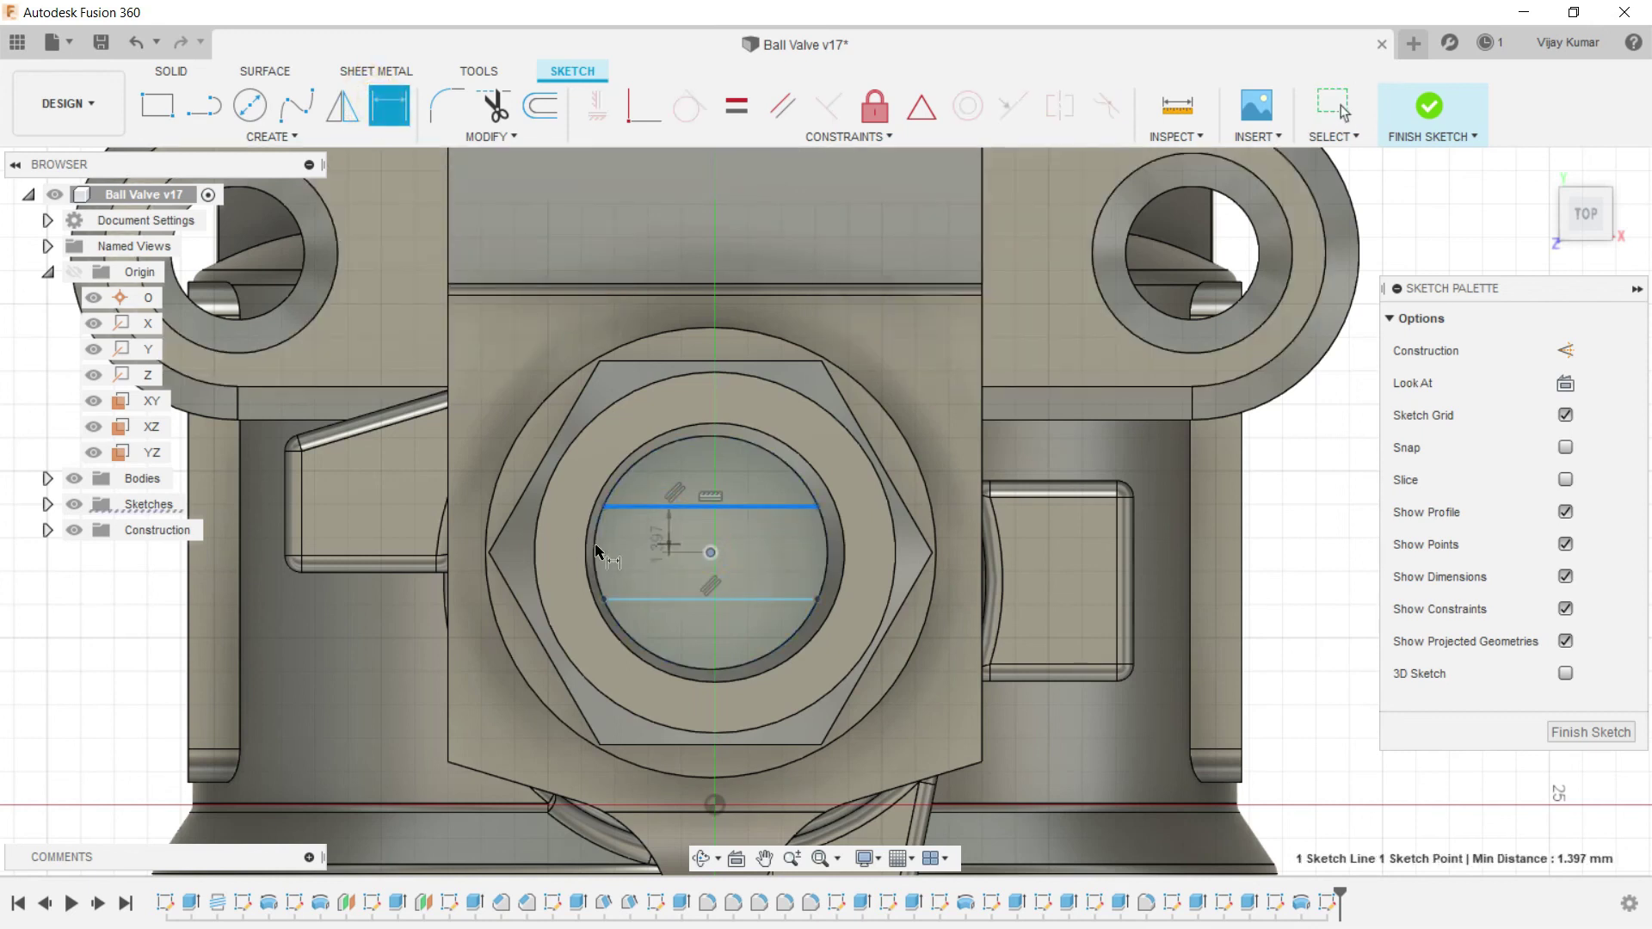
click(480, 526)
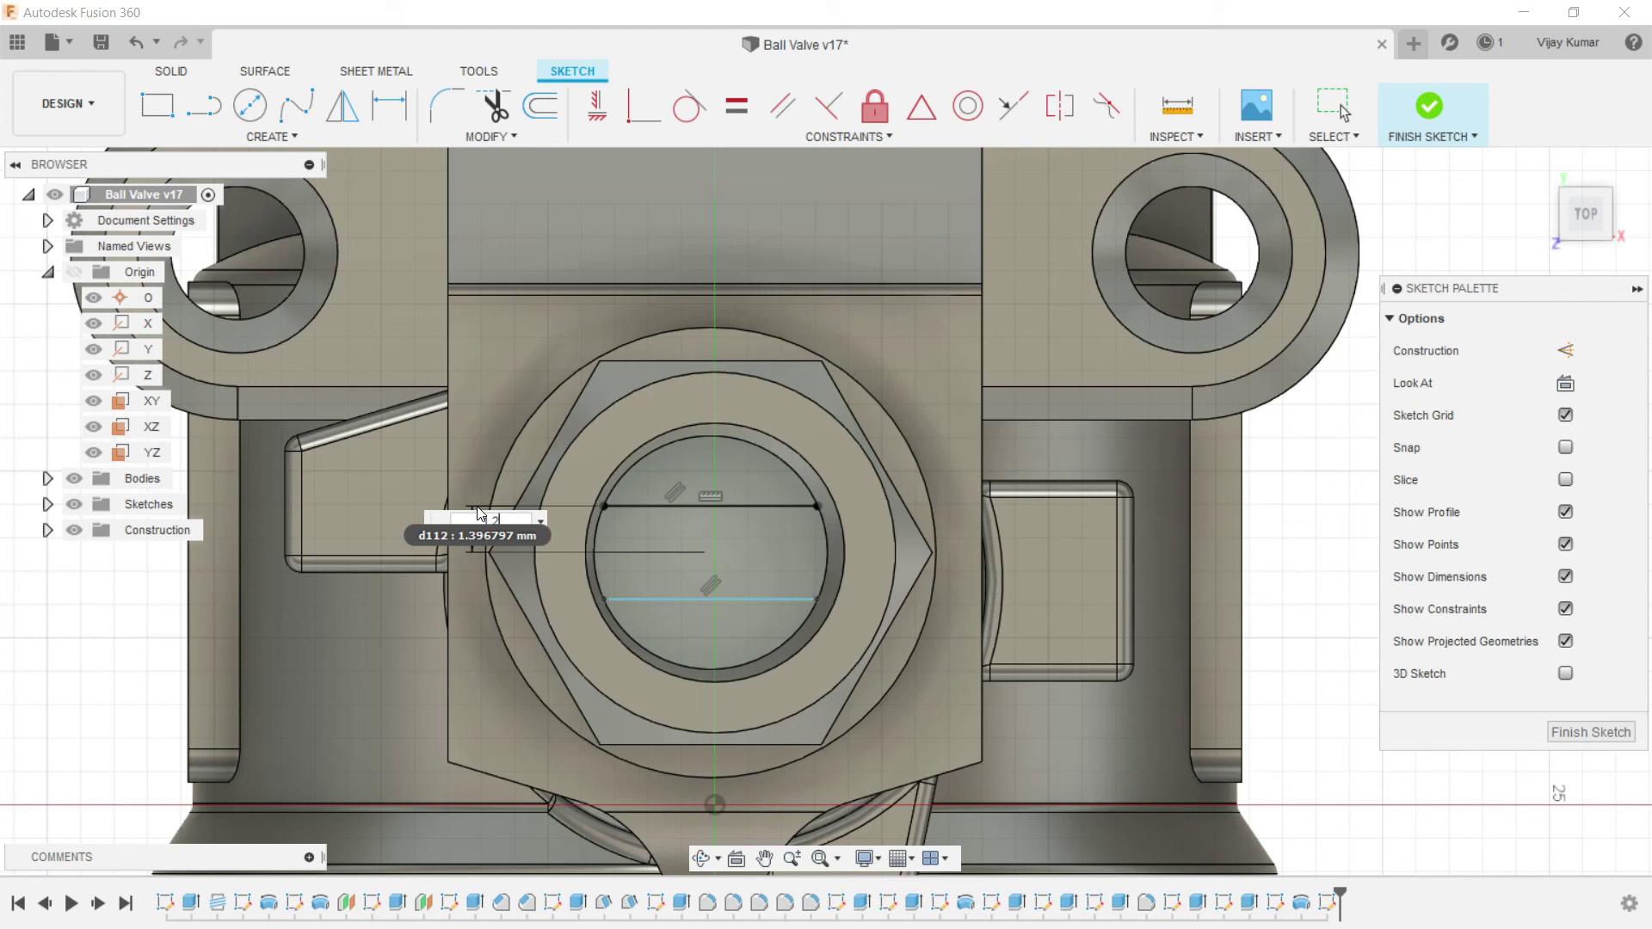
key(Return)
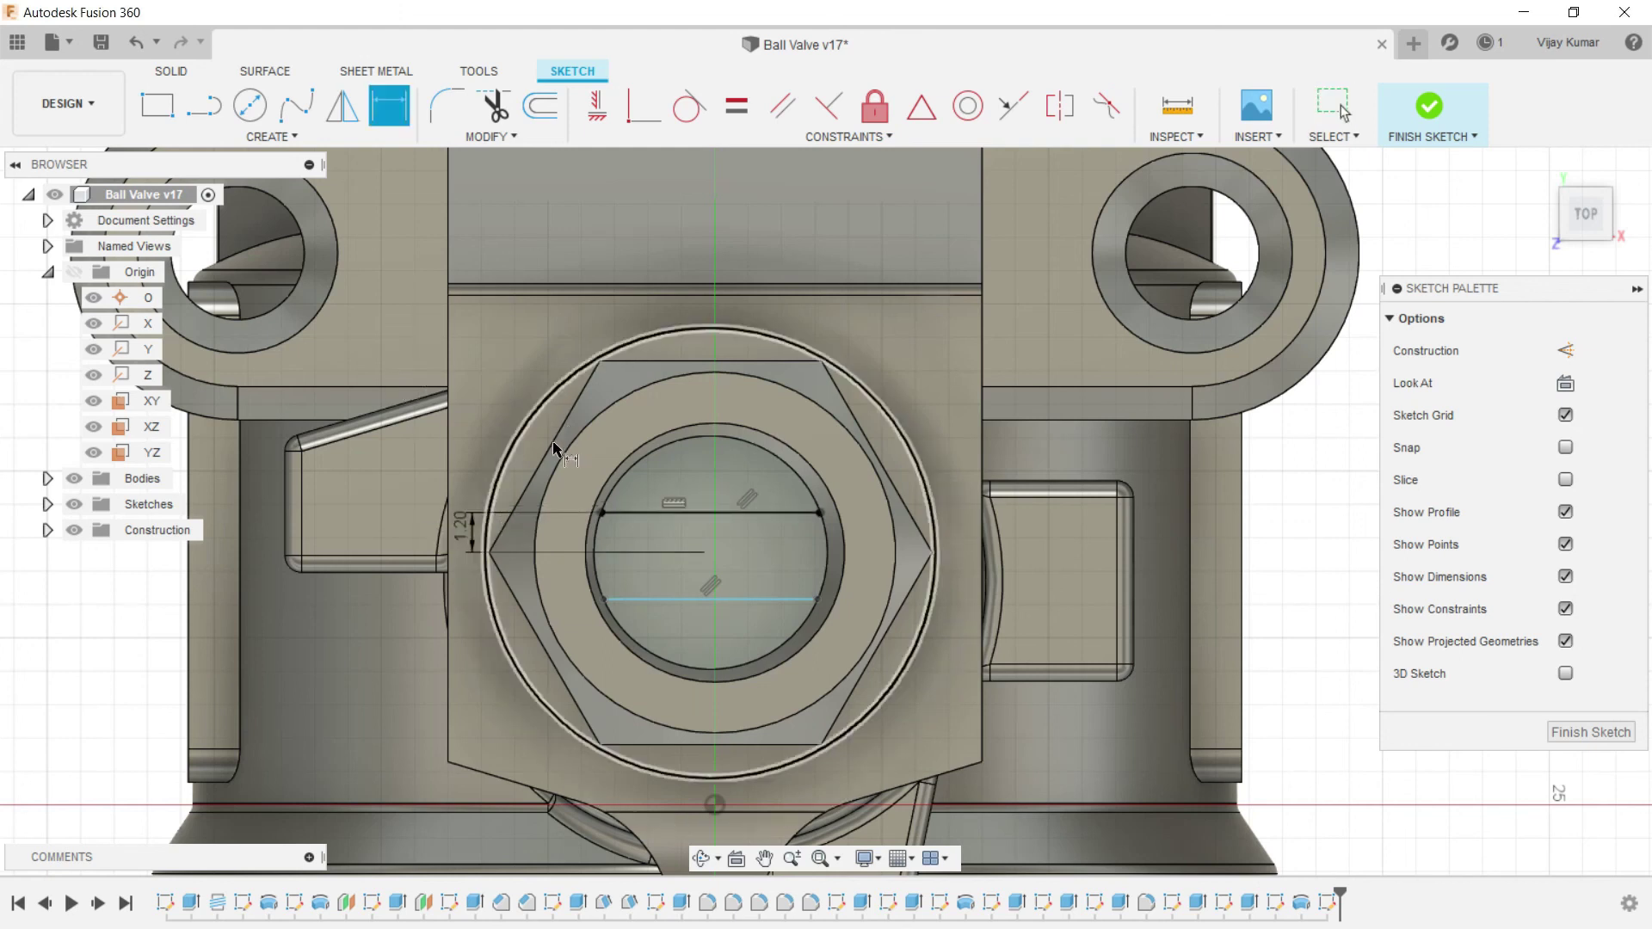
double_click(460, 516)
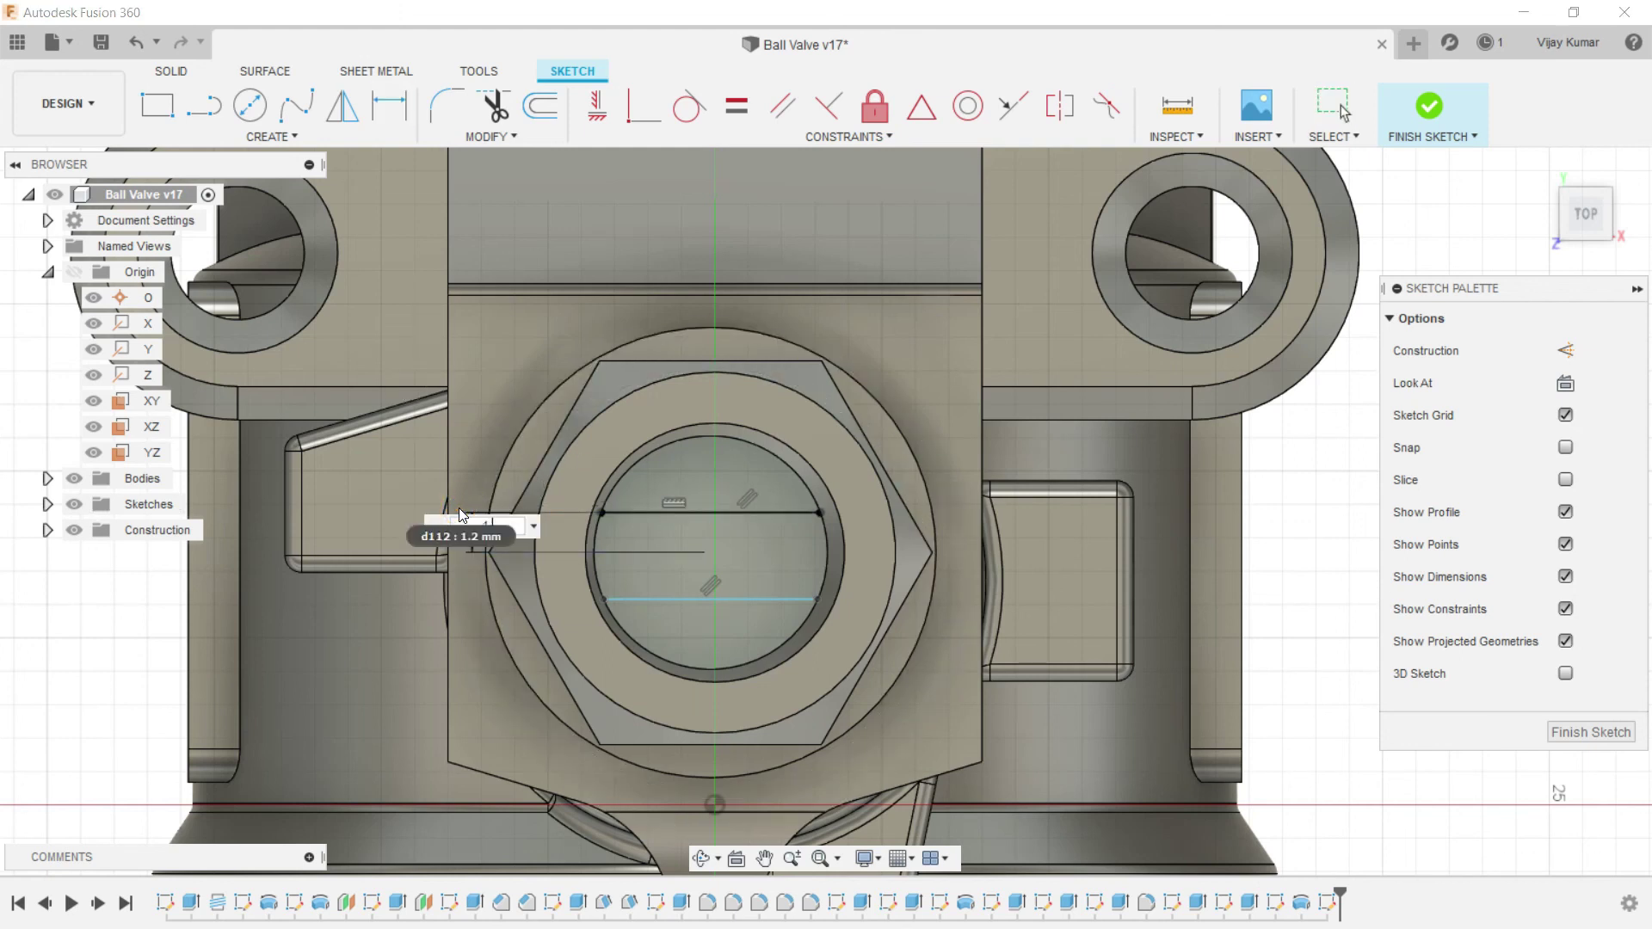
key(Return)
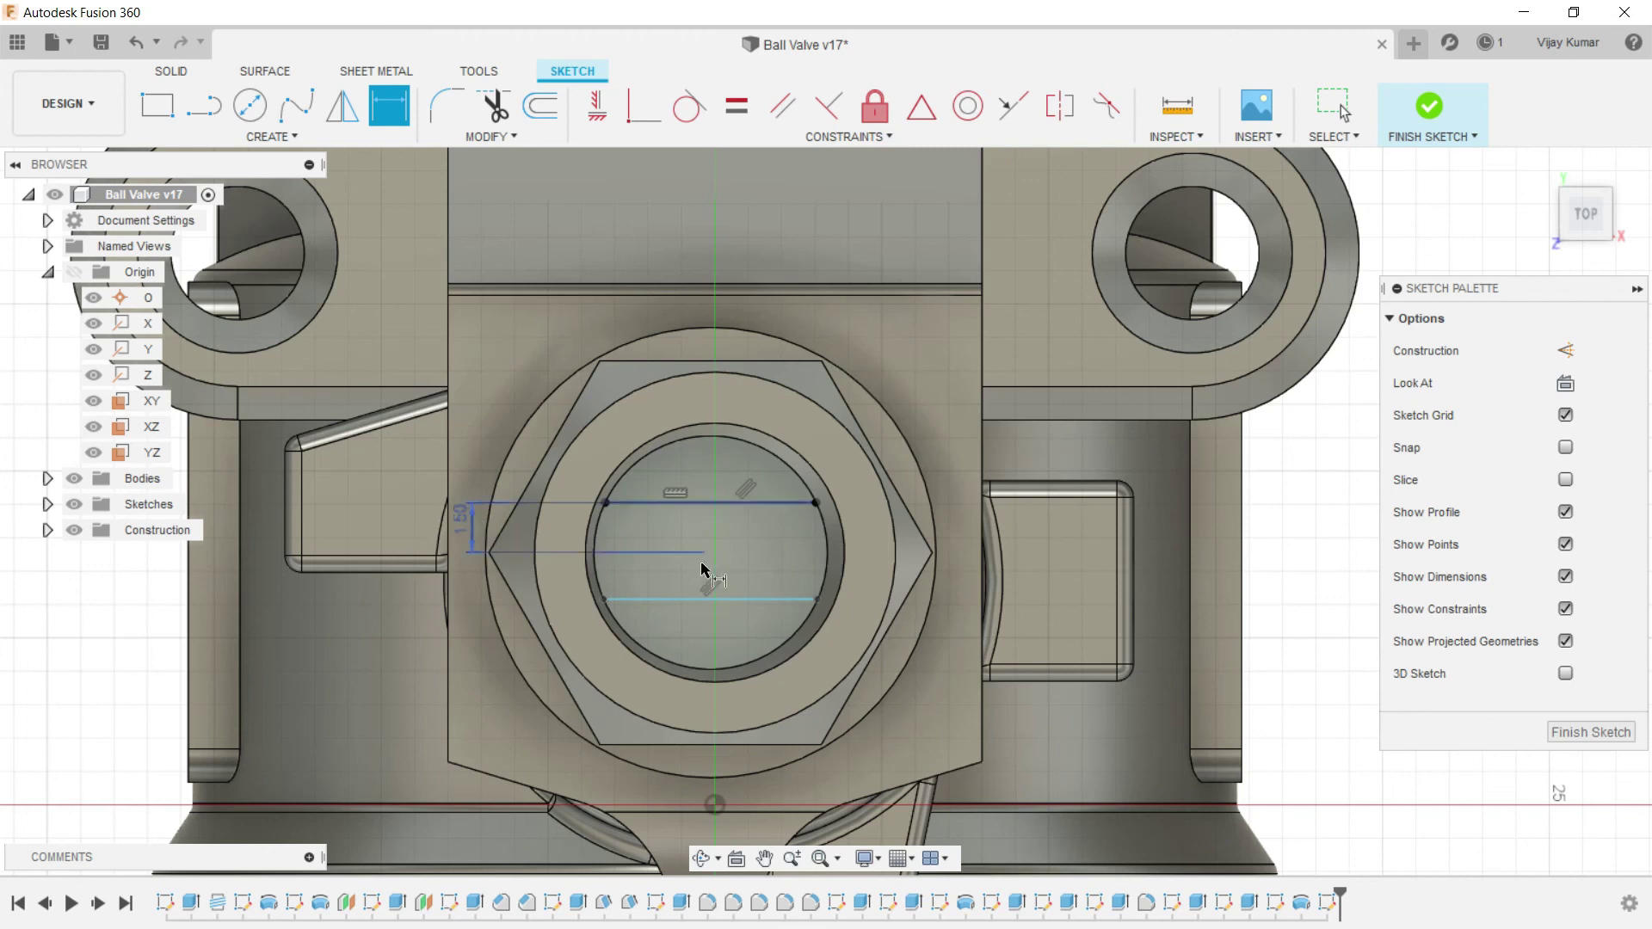
Step: Dimension the lower chord 1.5 mm from the circle's centre
click(710, 552)
click(699, 604)
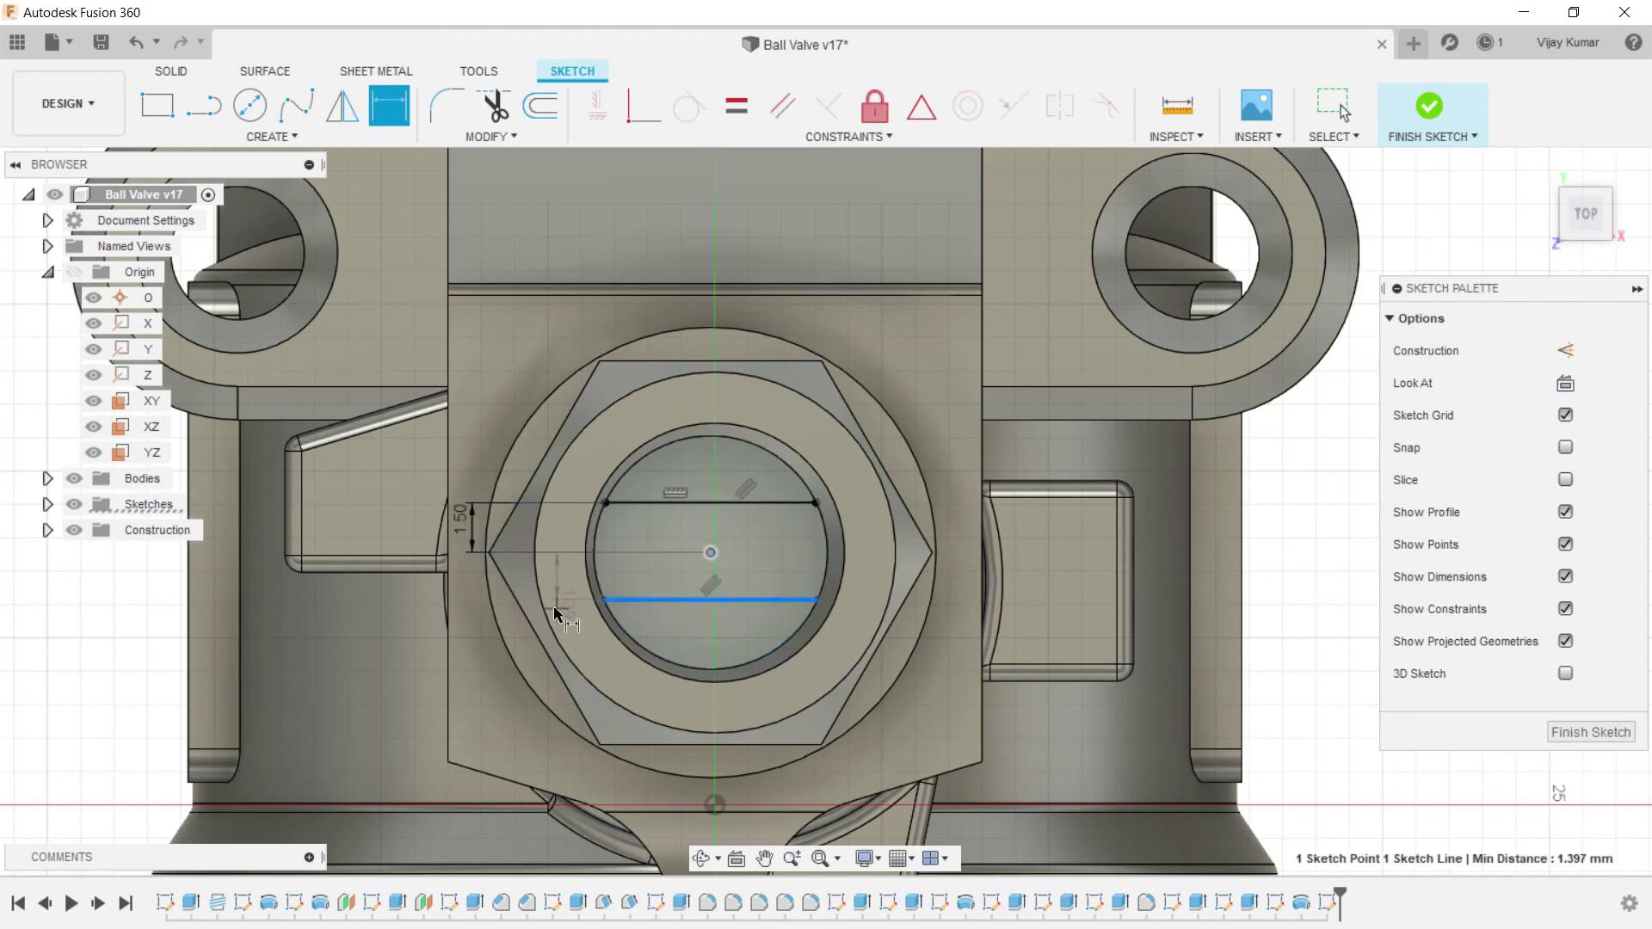
click(560, 608)
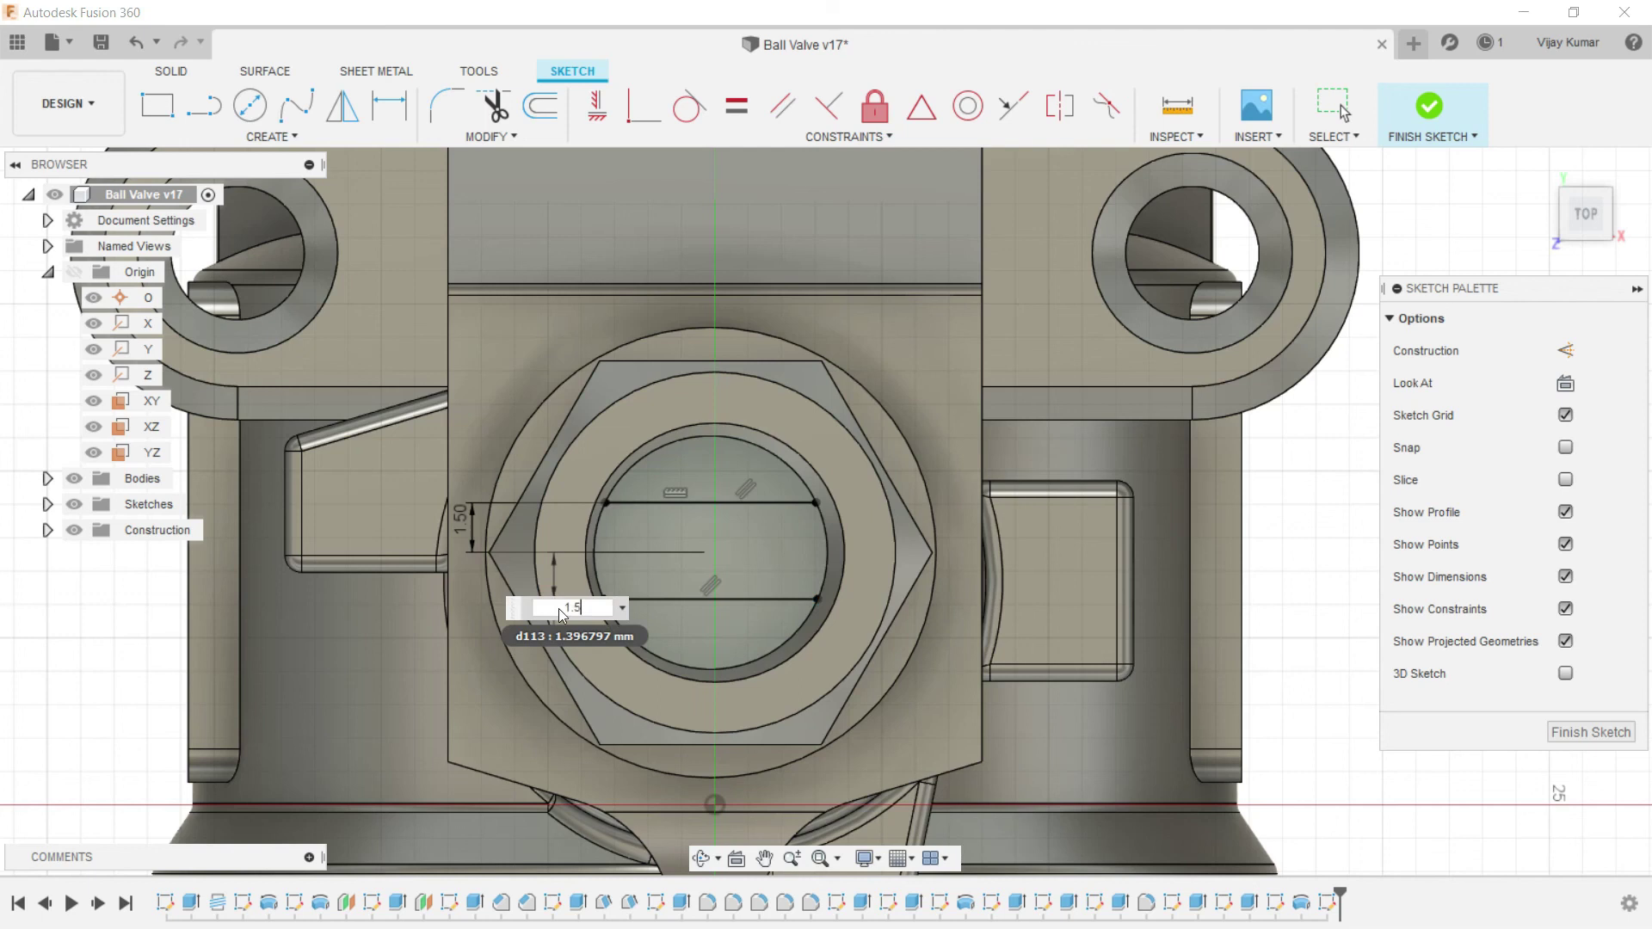
key(Return)
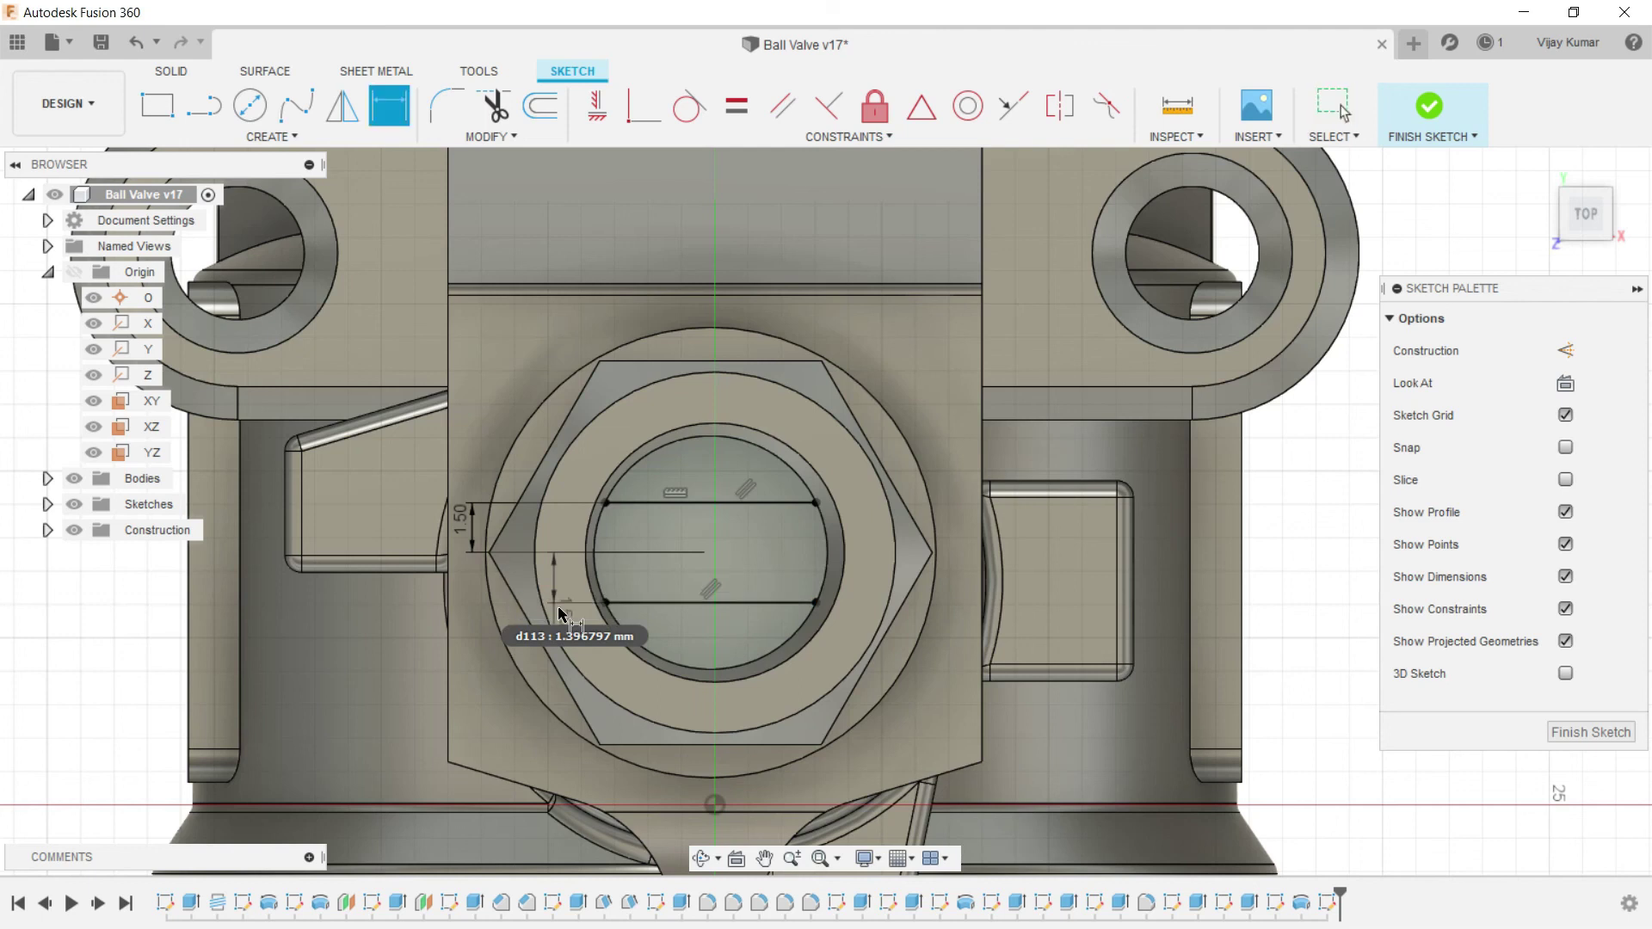
Step: Extrude the middle region between the two chords 8.5 mm upward through the nut, joined to the stem
click(701, 858)
drag(602, 516, 430, 226)
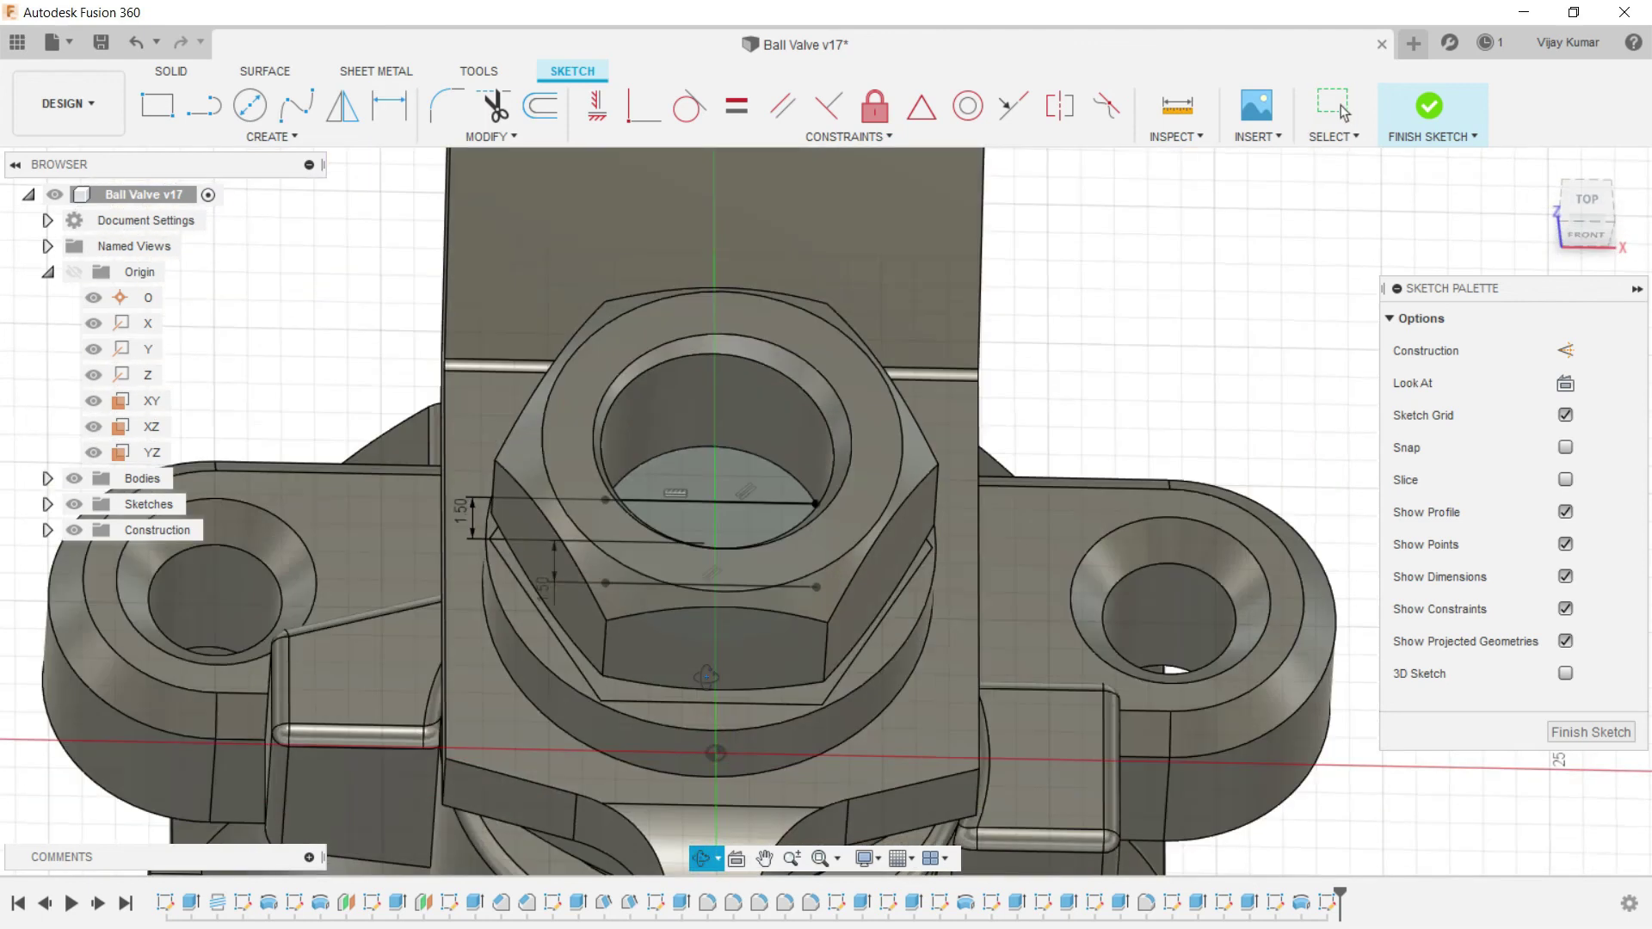
click(172, 71)
click(204, 105)
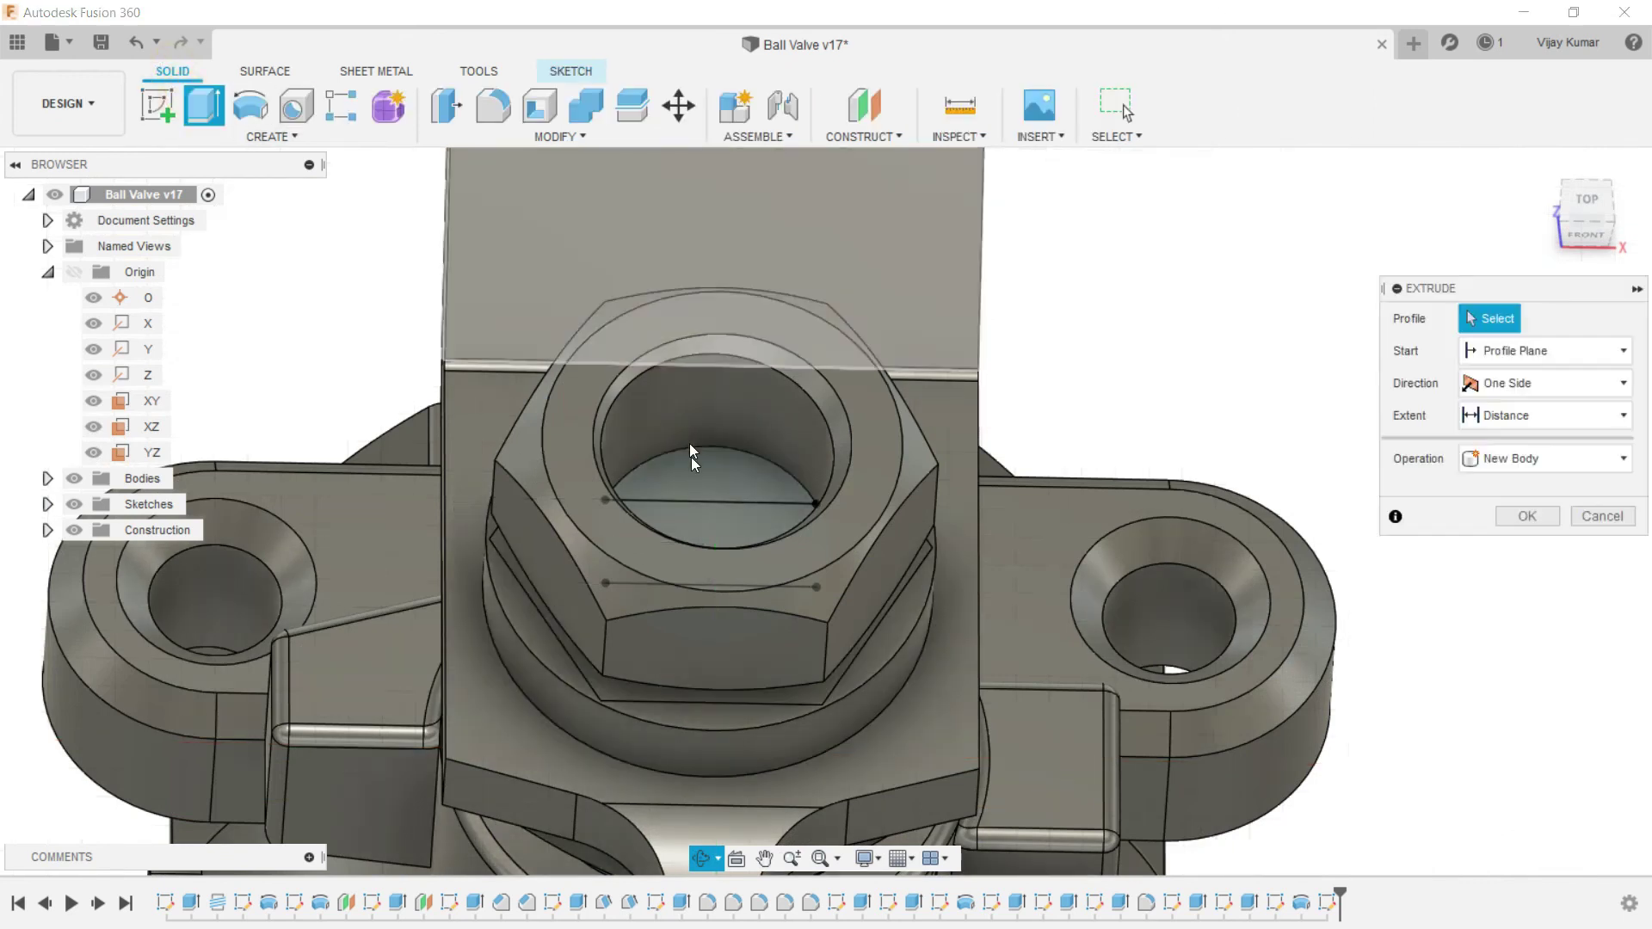
click(695, 518)
text(8.5)
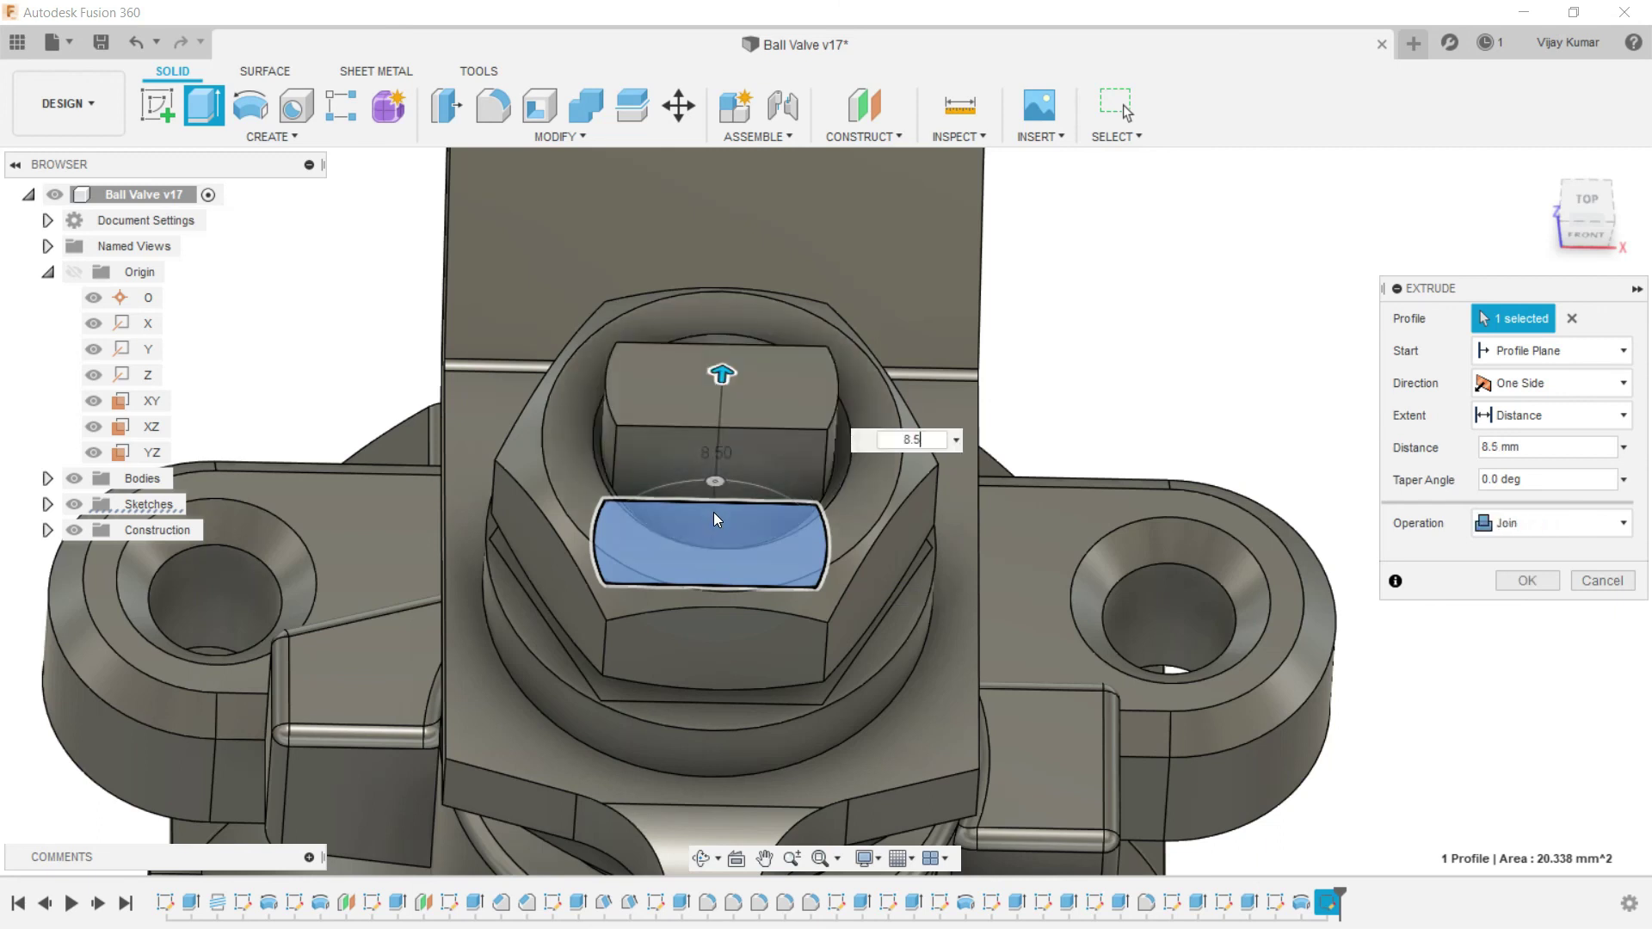
click(1553, 588)
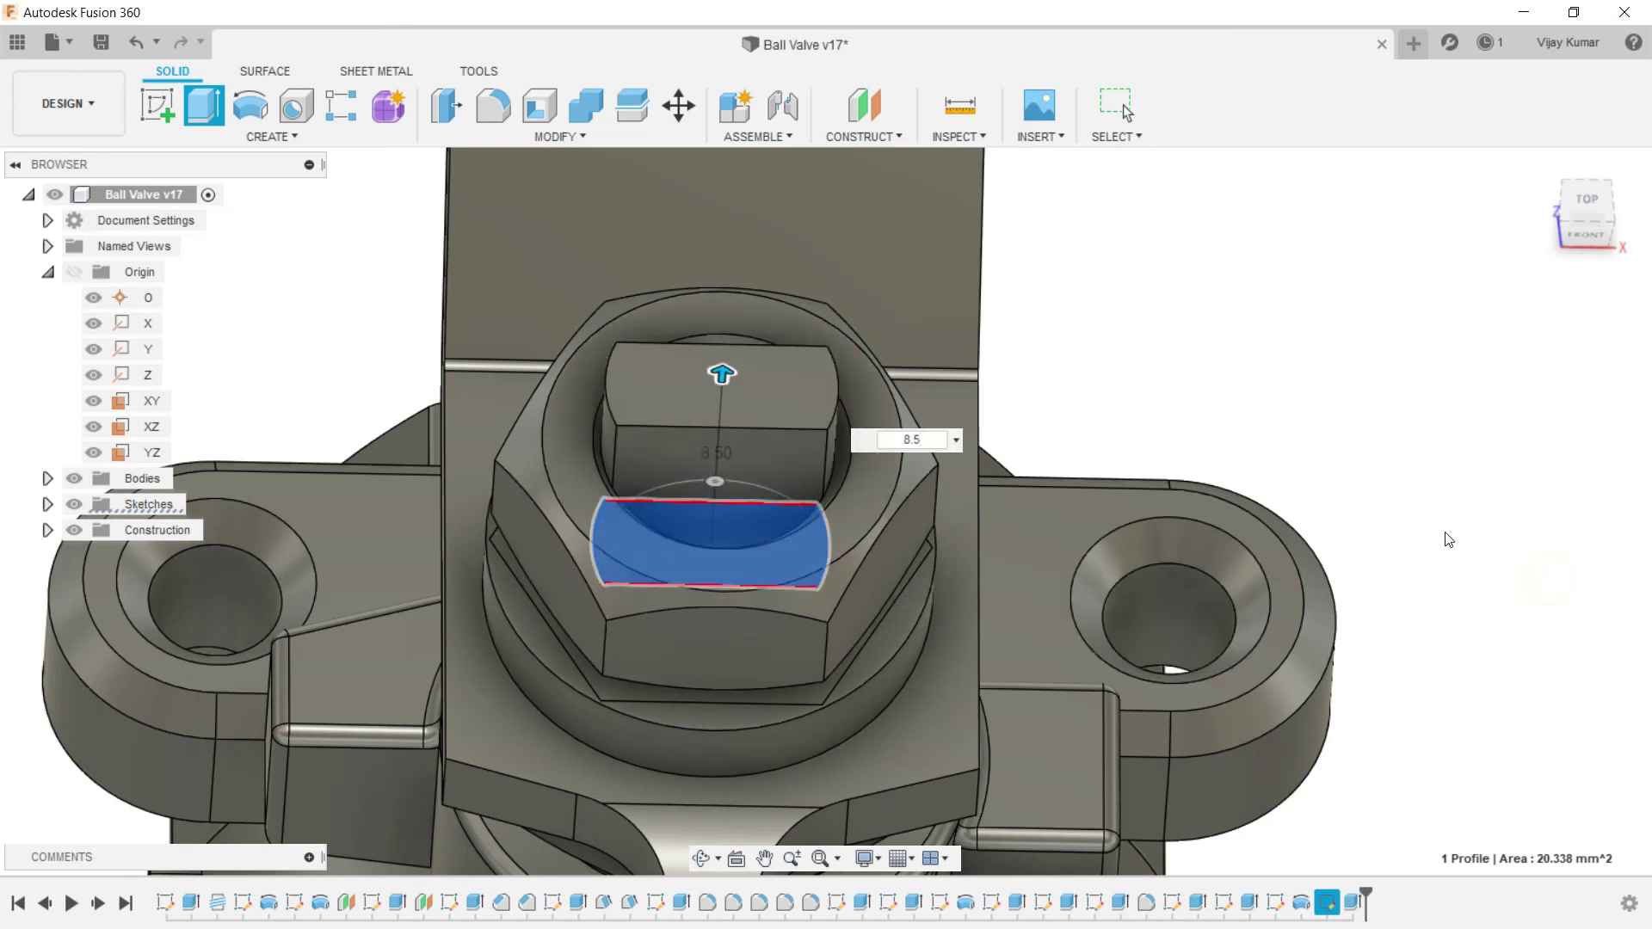
Step: Add a modeled, full-length, right-hand M7x1 ISO Metric profile thread to the curved side of the flat-sided stem tip
scroll(604, 323, down, 4)
click(700, 857)
drag(740, 619, 1146, 391)
right_click(1138, 384)
click(1206, 390)
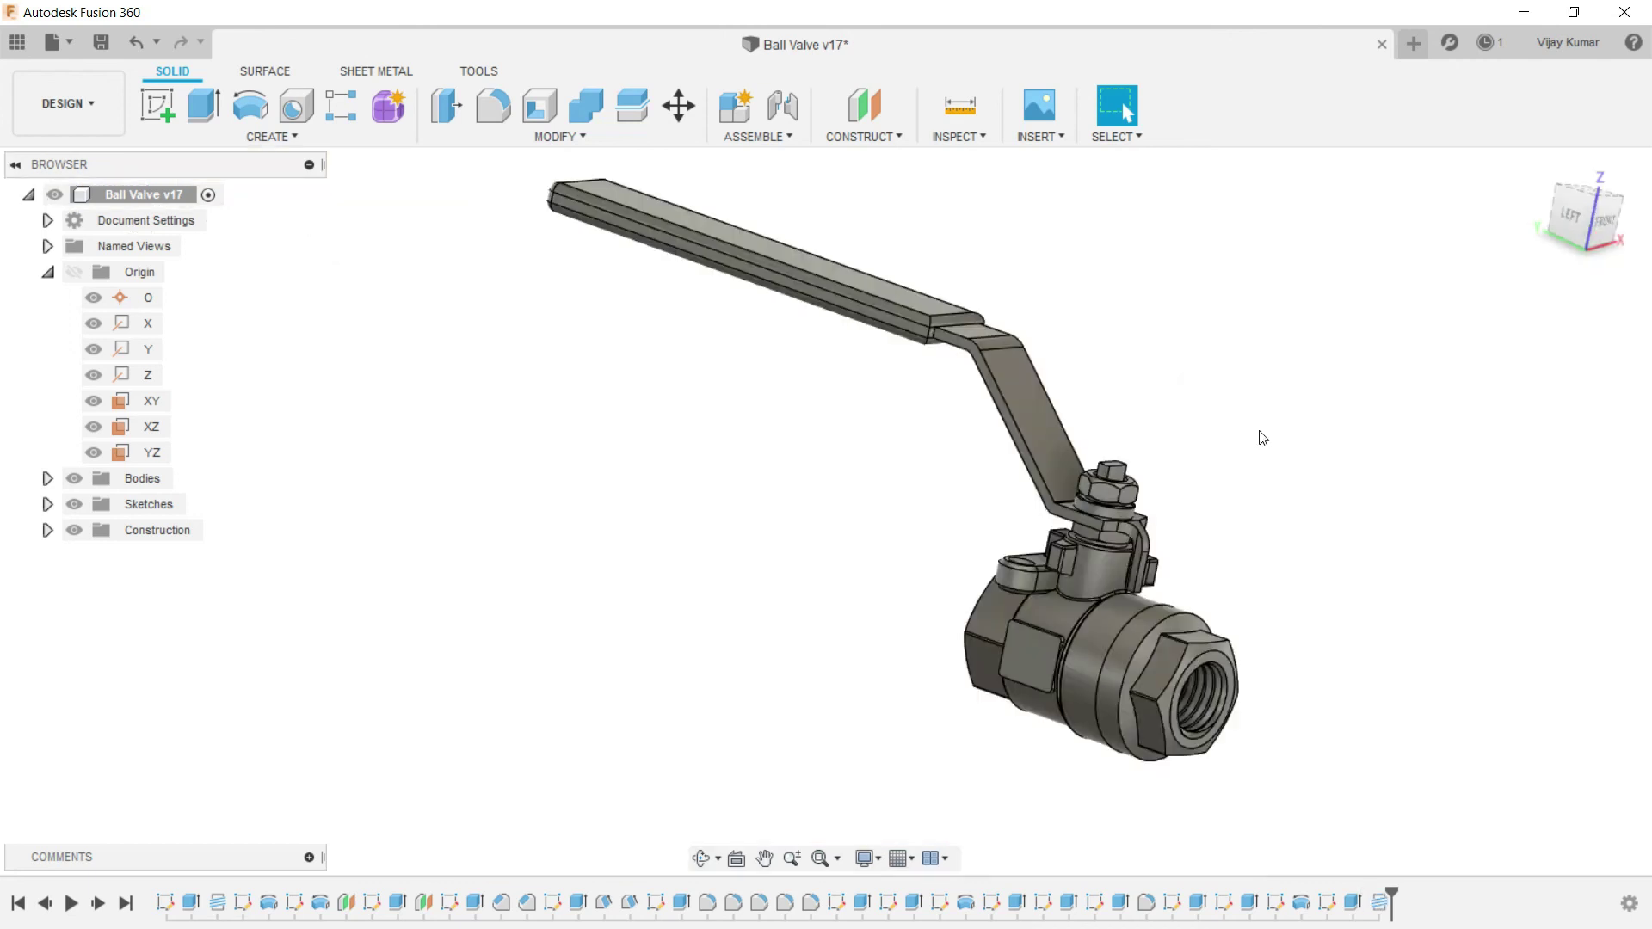
scroll(1273, 468, up, 5)
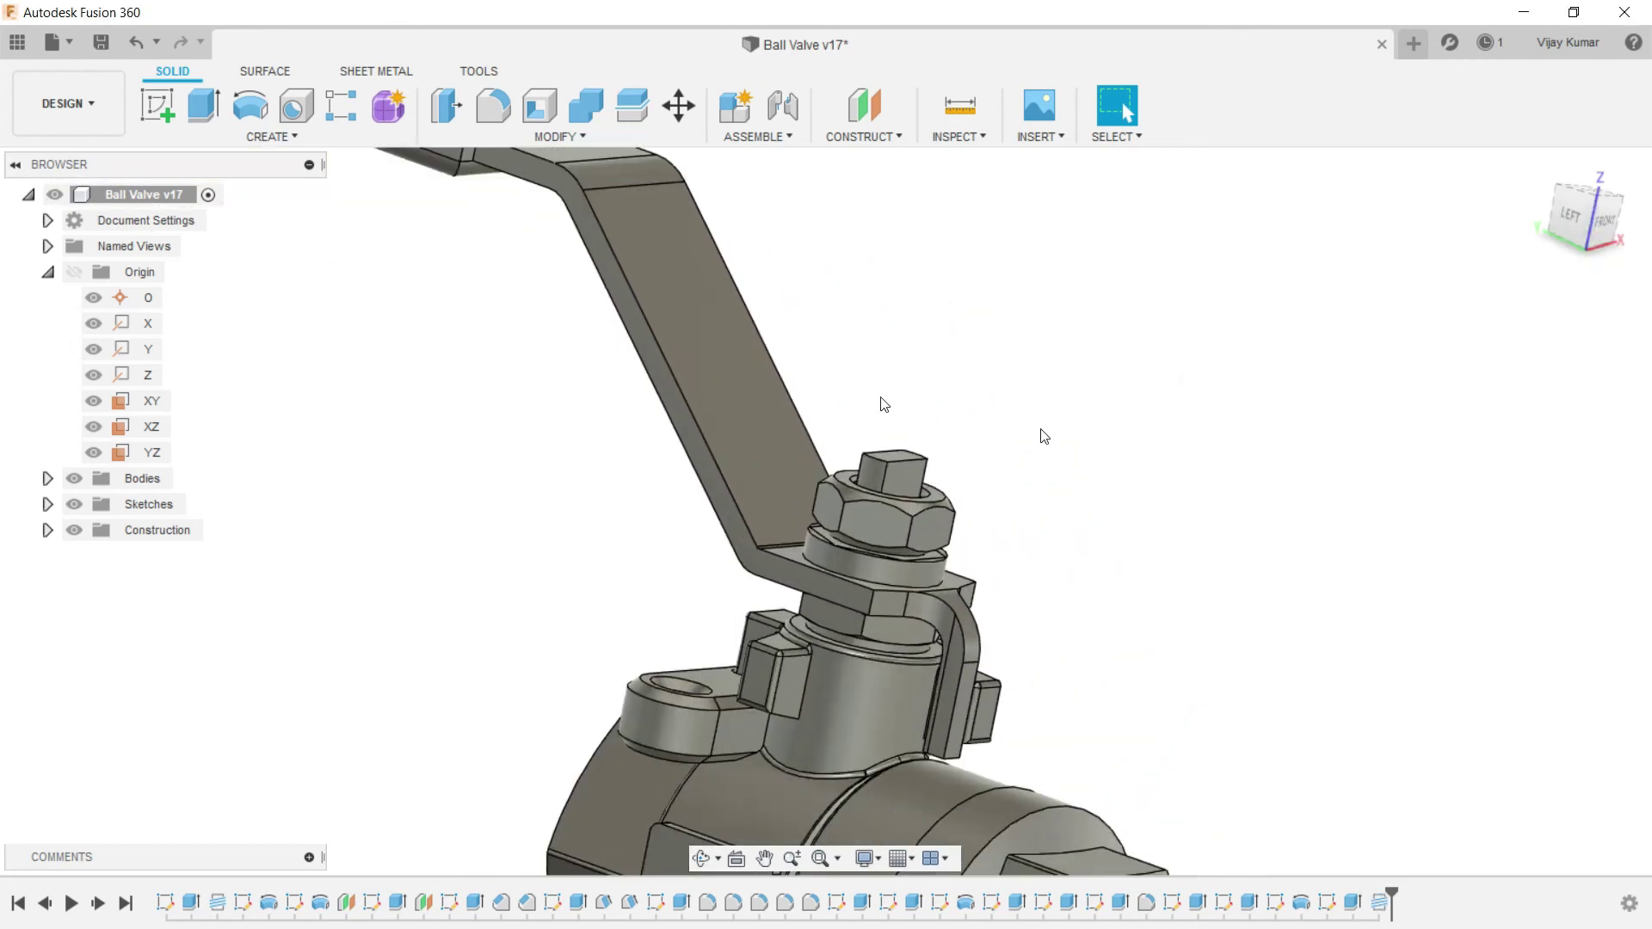
click(271, 135)
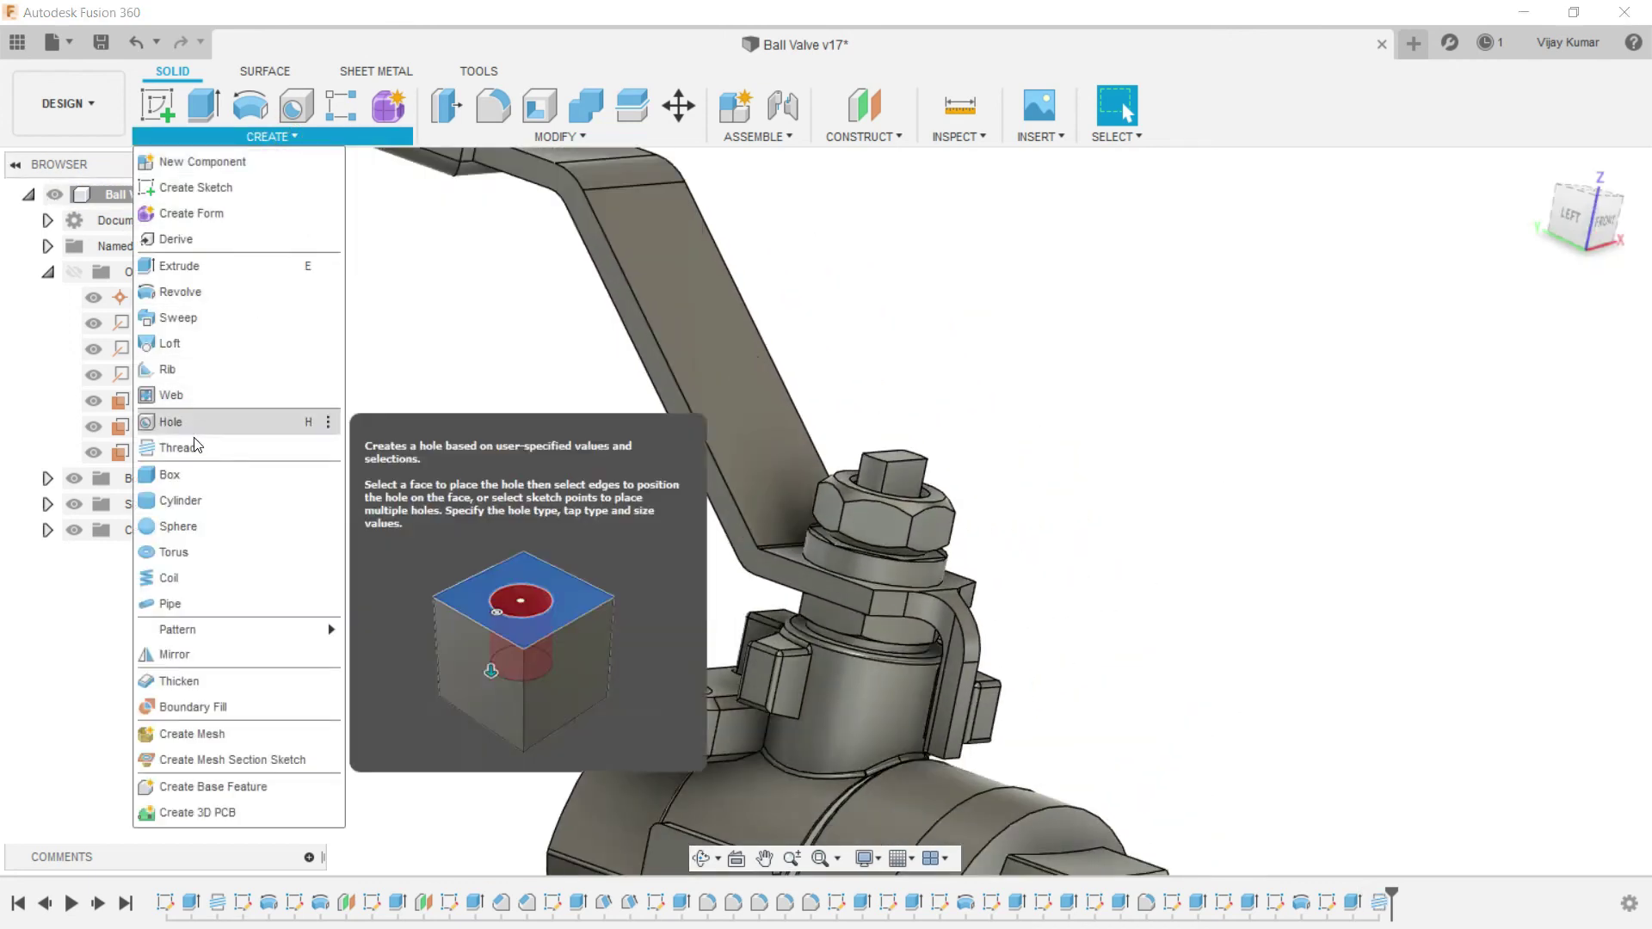
click(193, 446)
scroll(916, 466, up, 3)
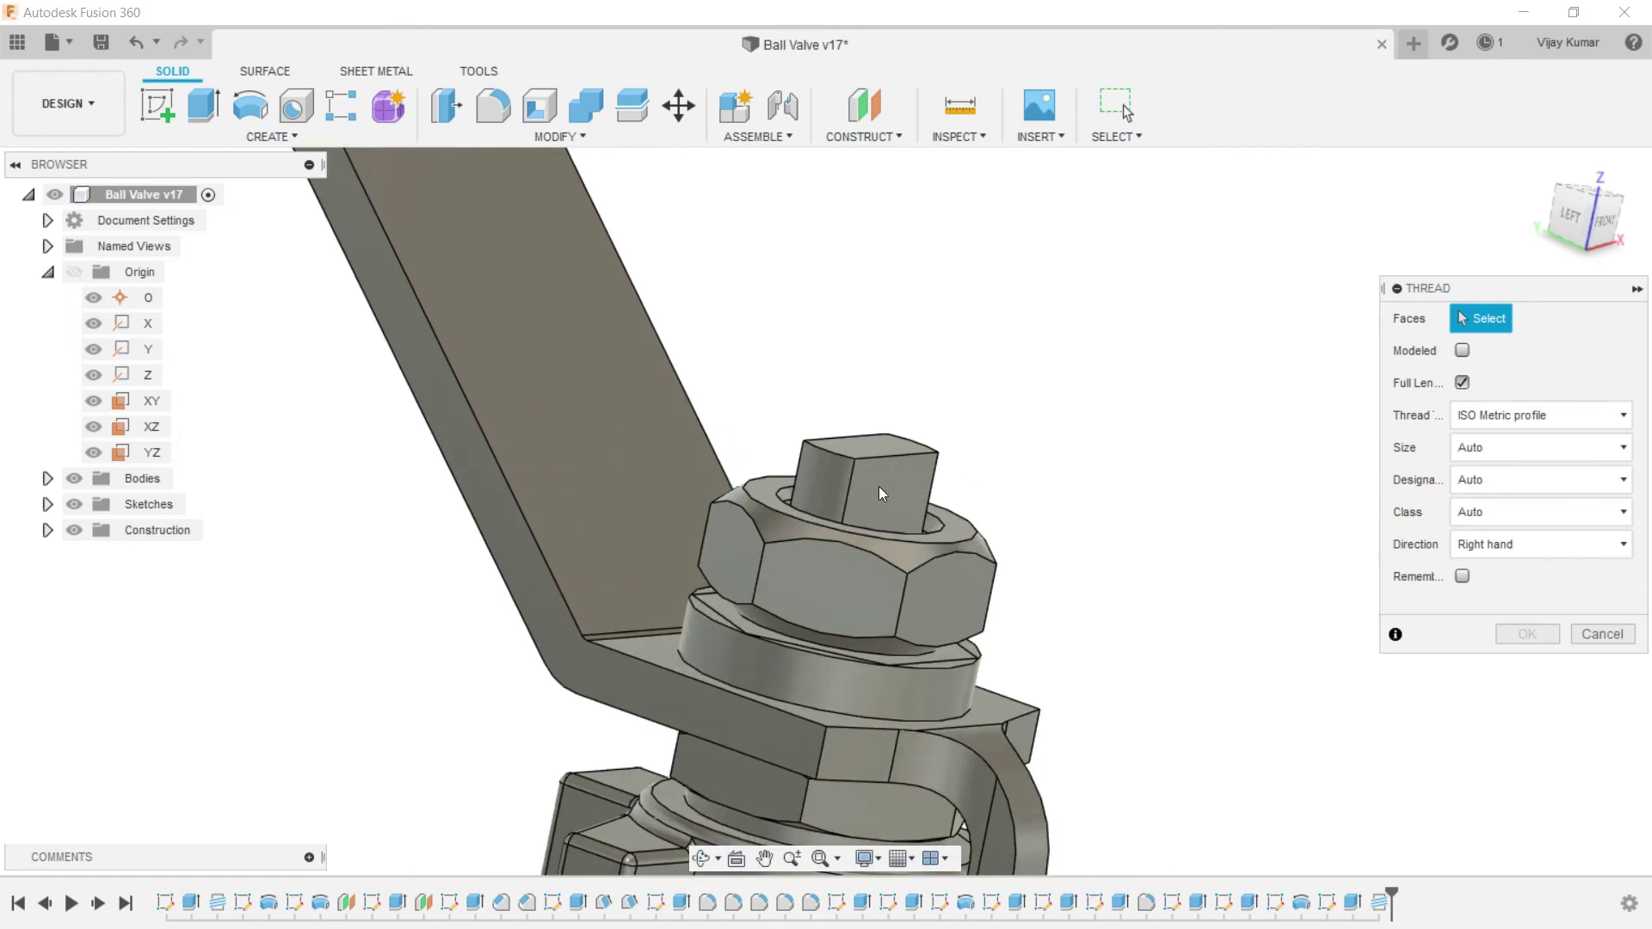
click(833, 491)
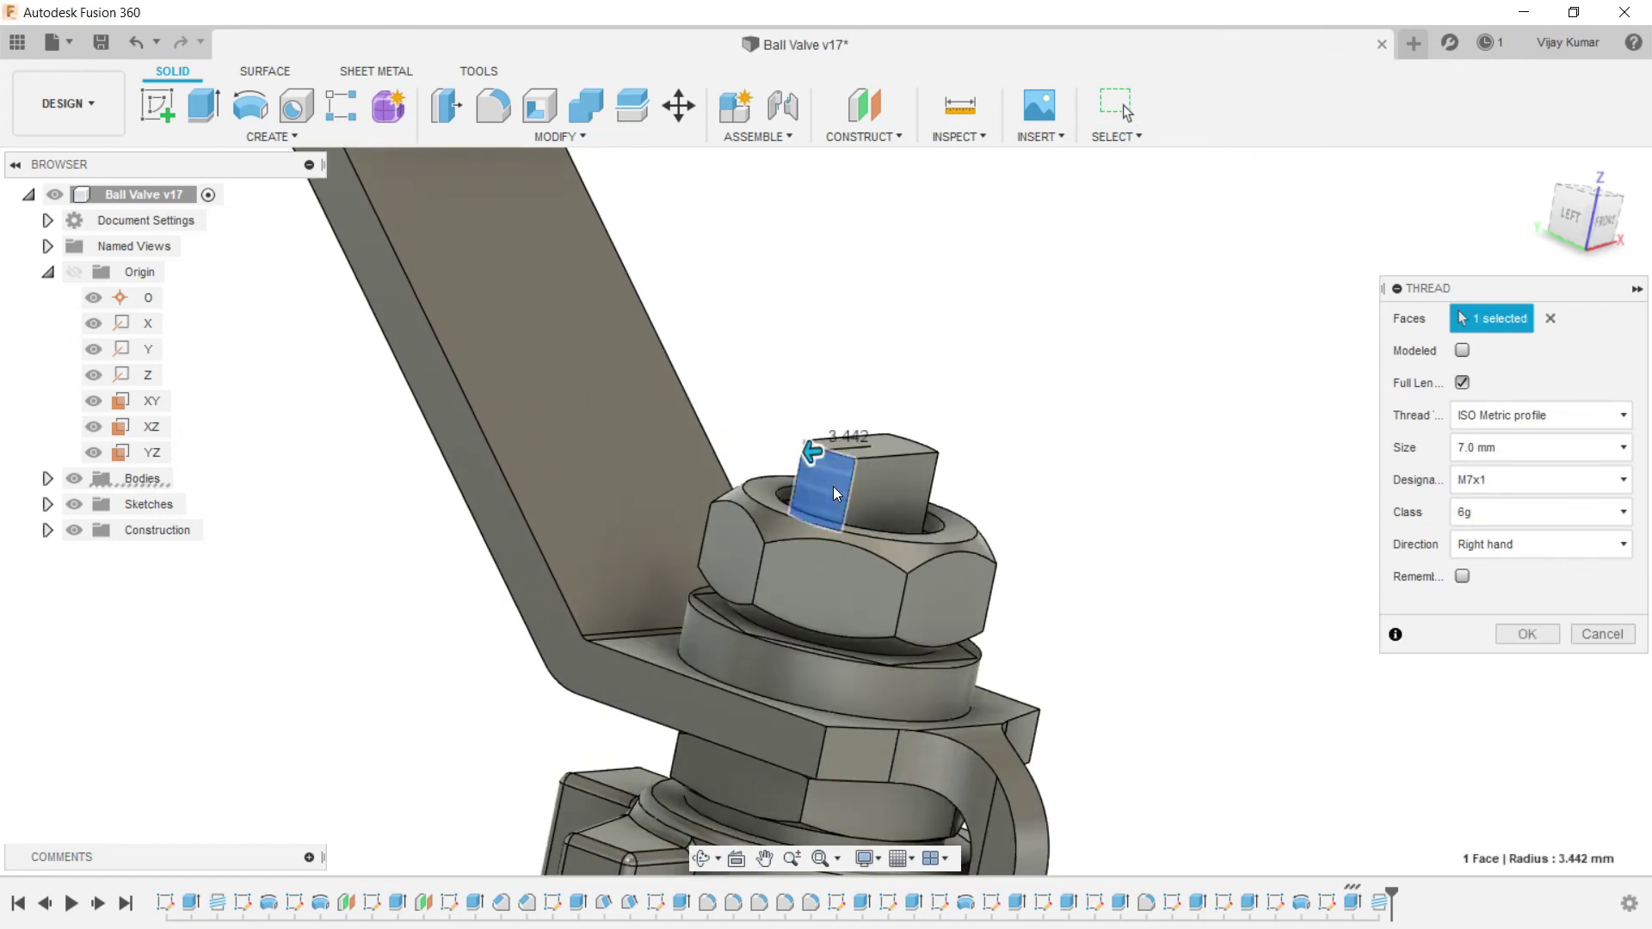
click(1461, 350)
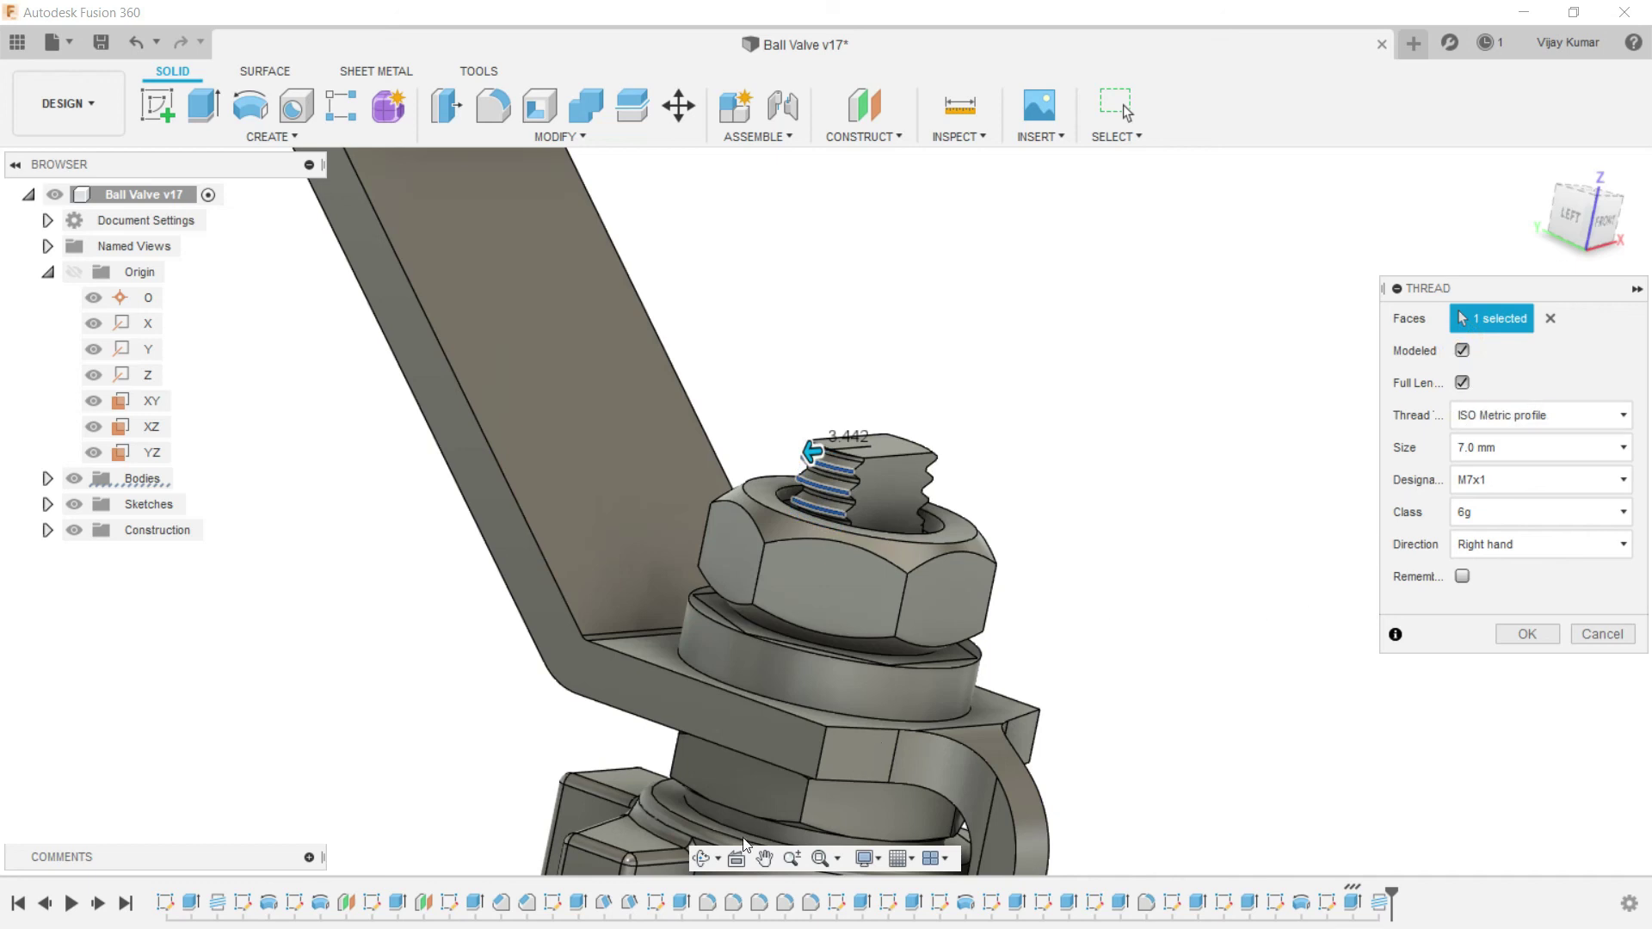
click(701, 858)
drag(757, 670, 1134, 444)
right_click(1162, 378)
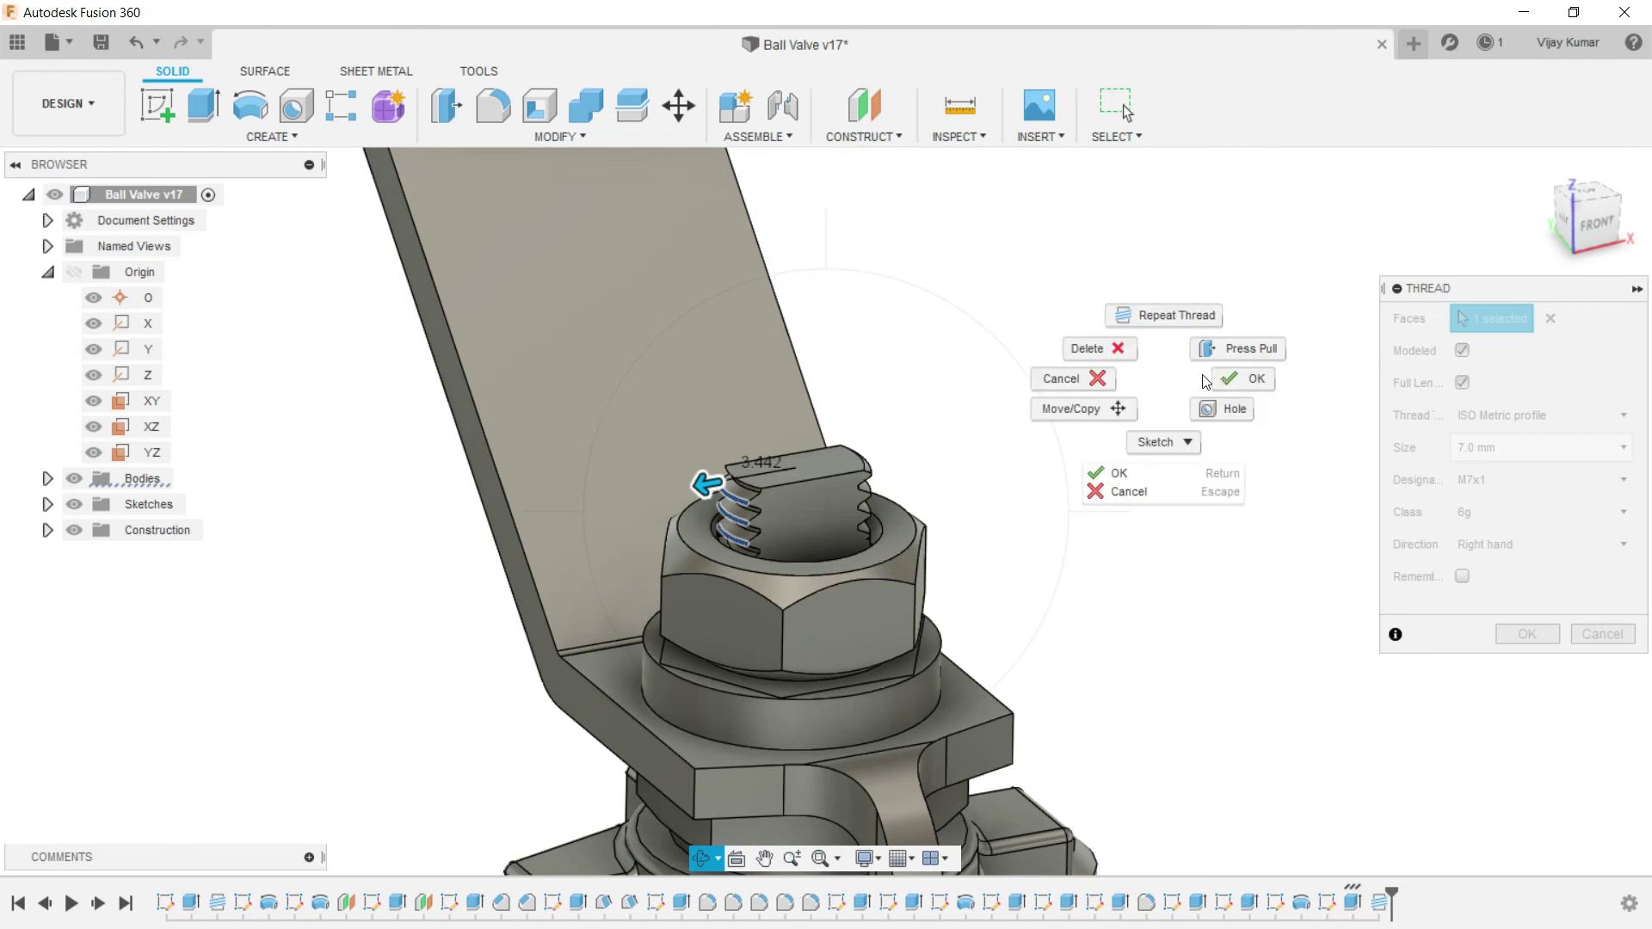
click(1208, 378)
click(1521, 633)
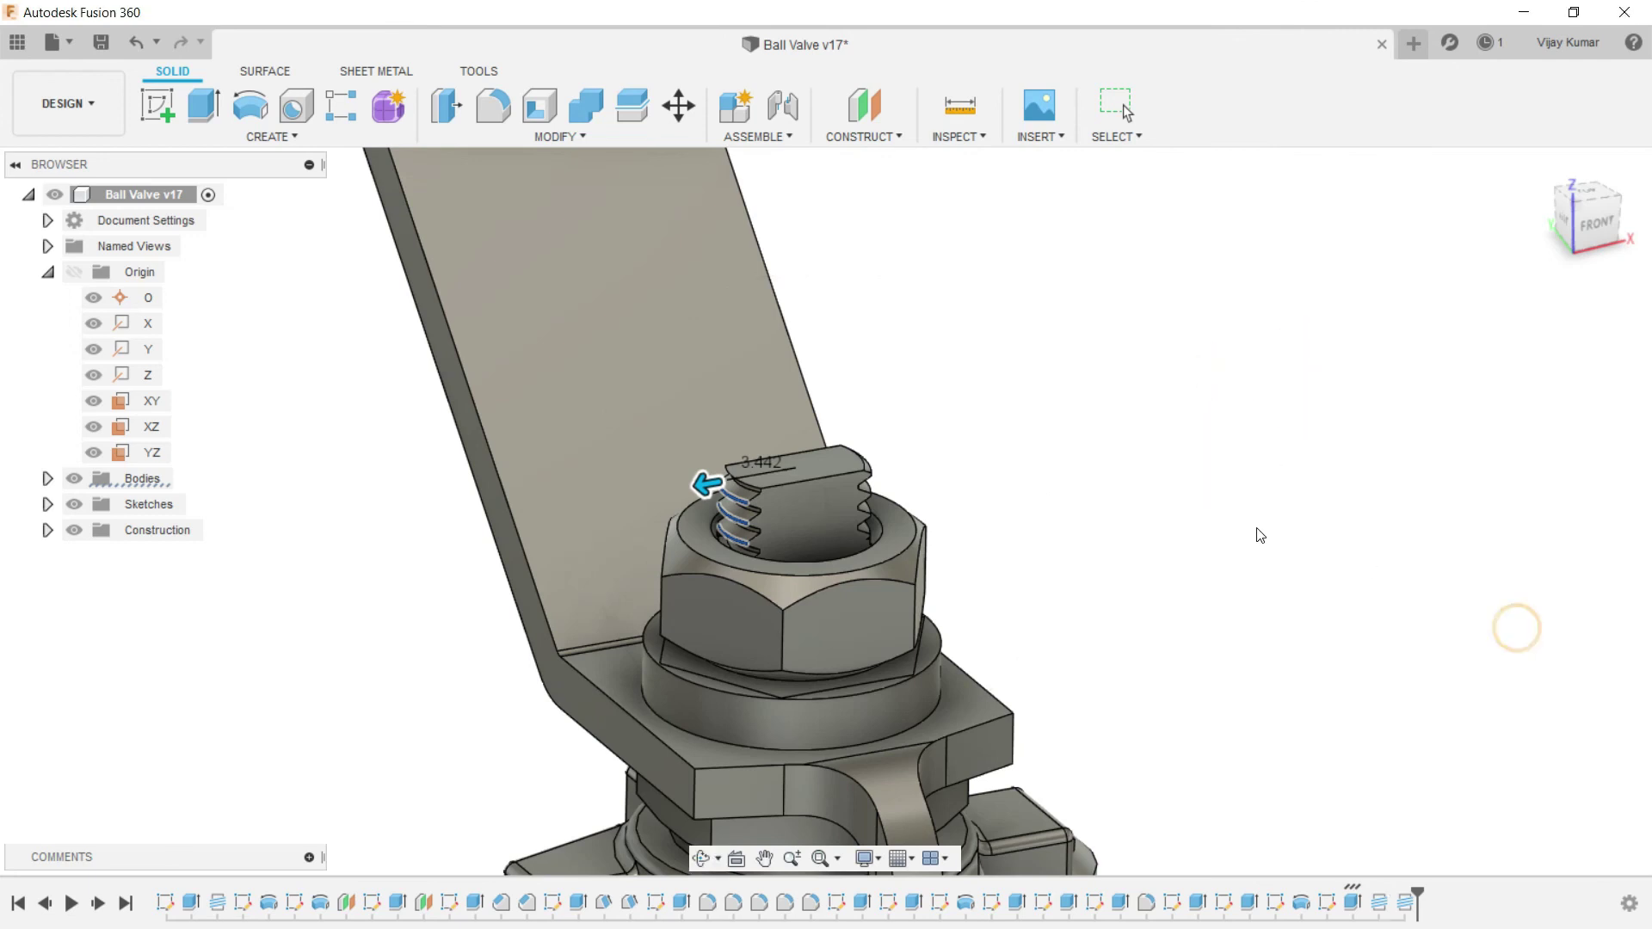
Step: Apply the Paint - Metallic (Green) appearance to the top face of the handle grip
scroll(1022, 450, down, 5)
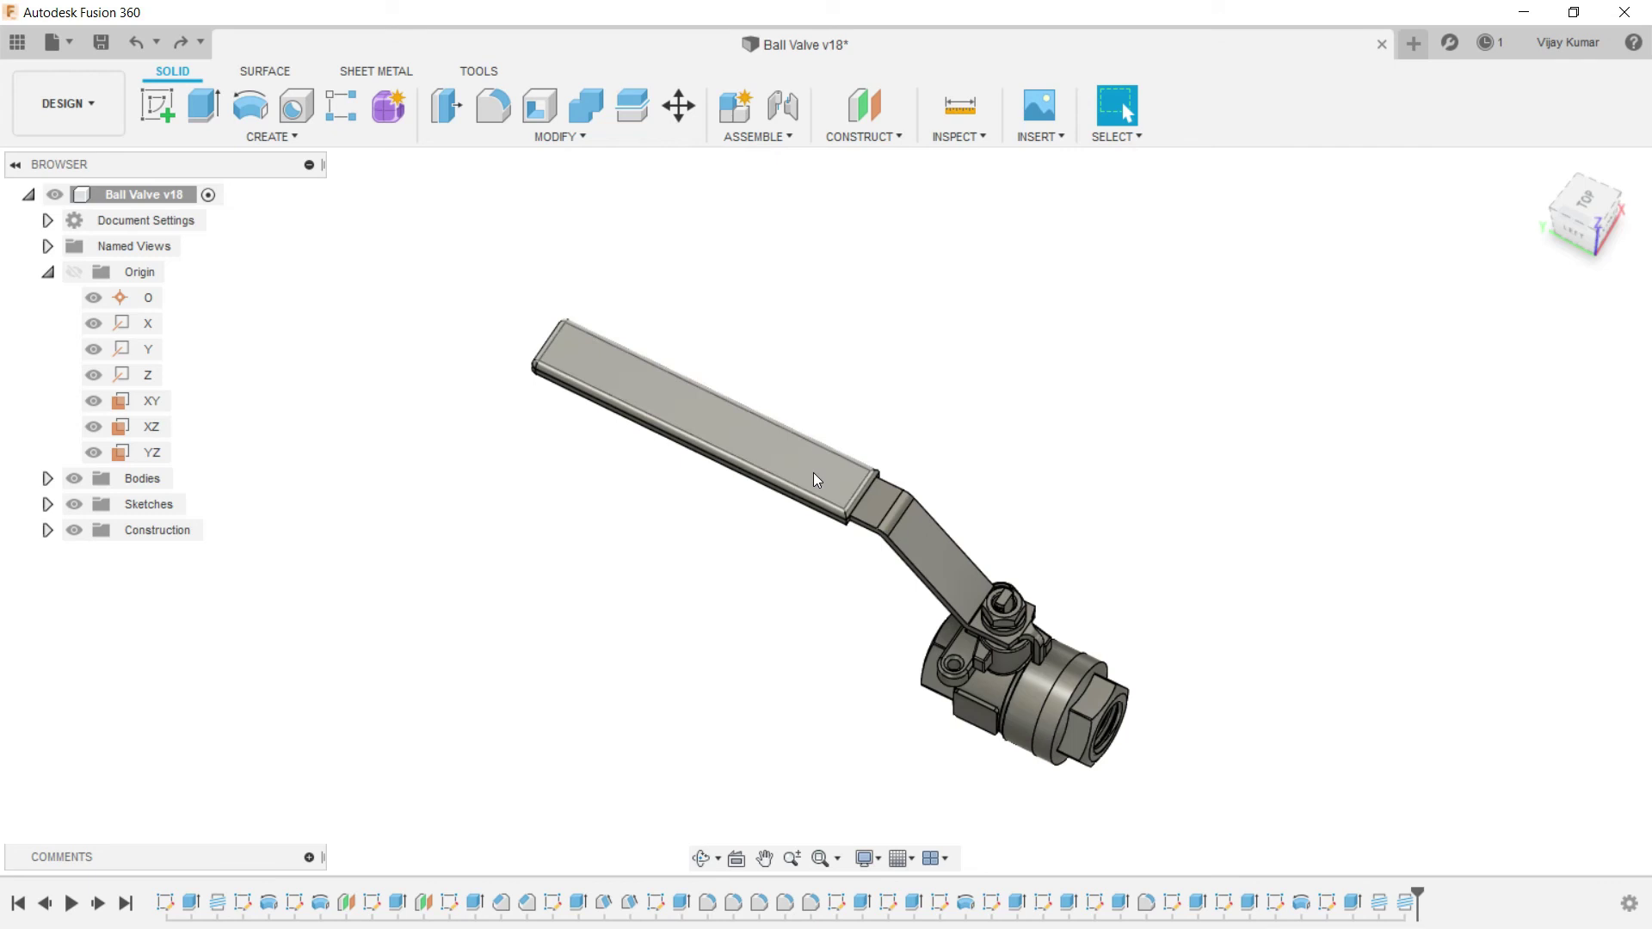
click(813, 472)
right_click(813, 472)
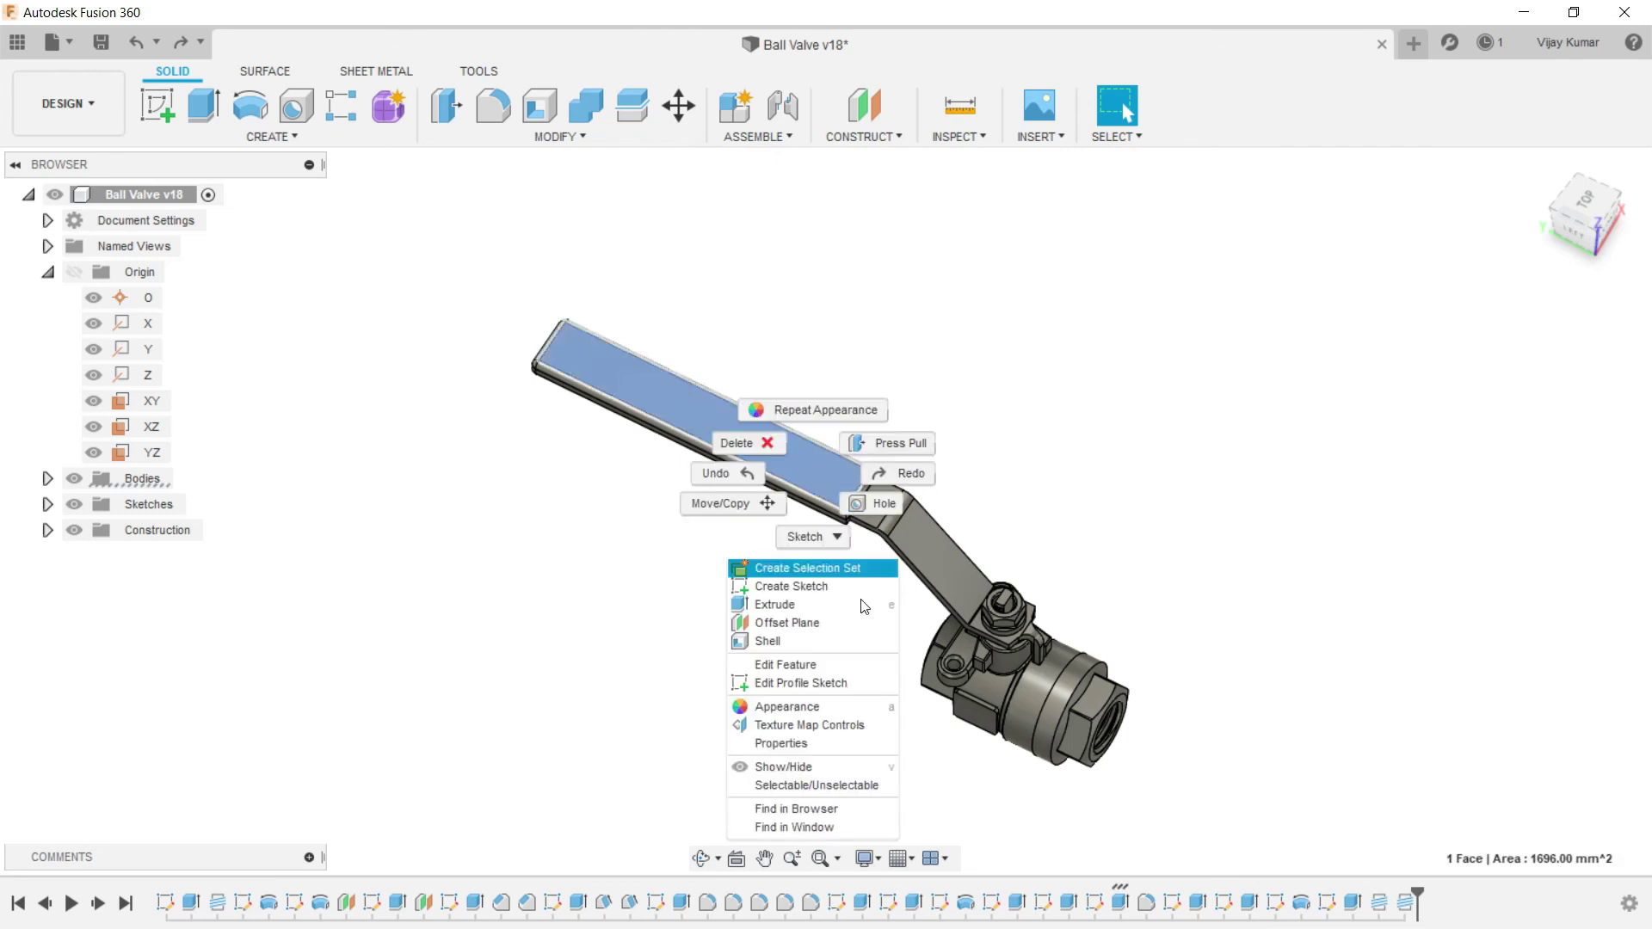
click(833, 707)
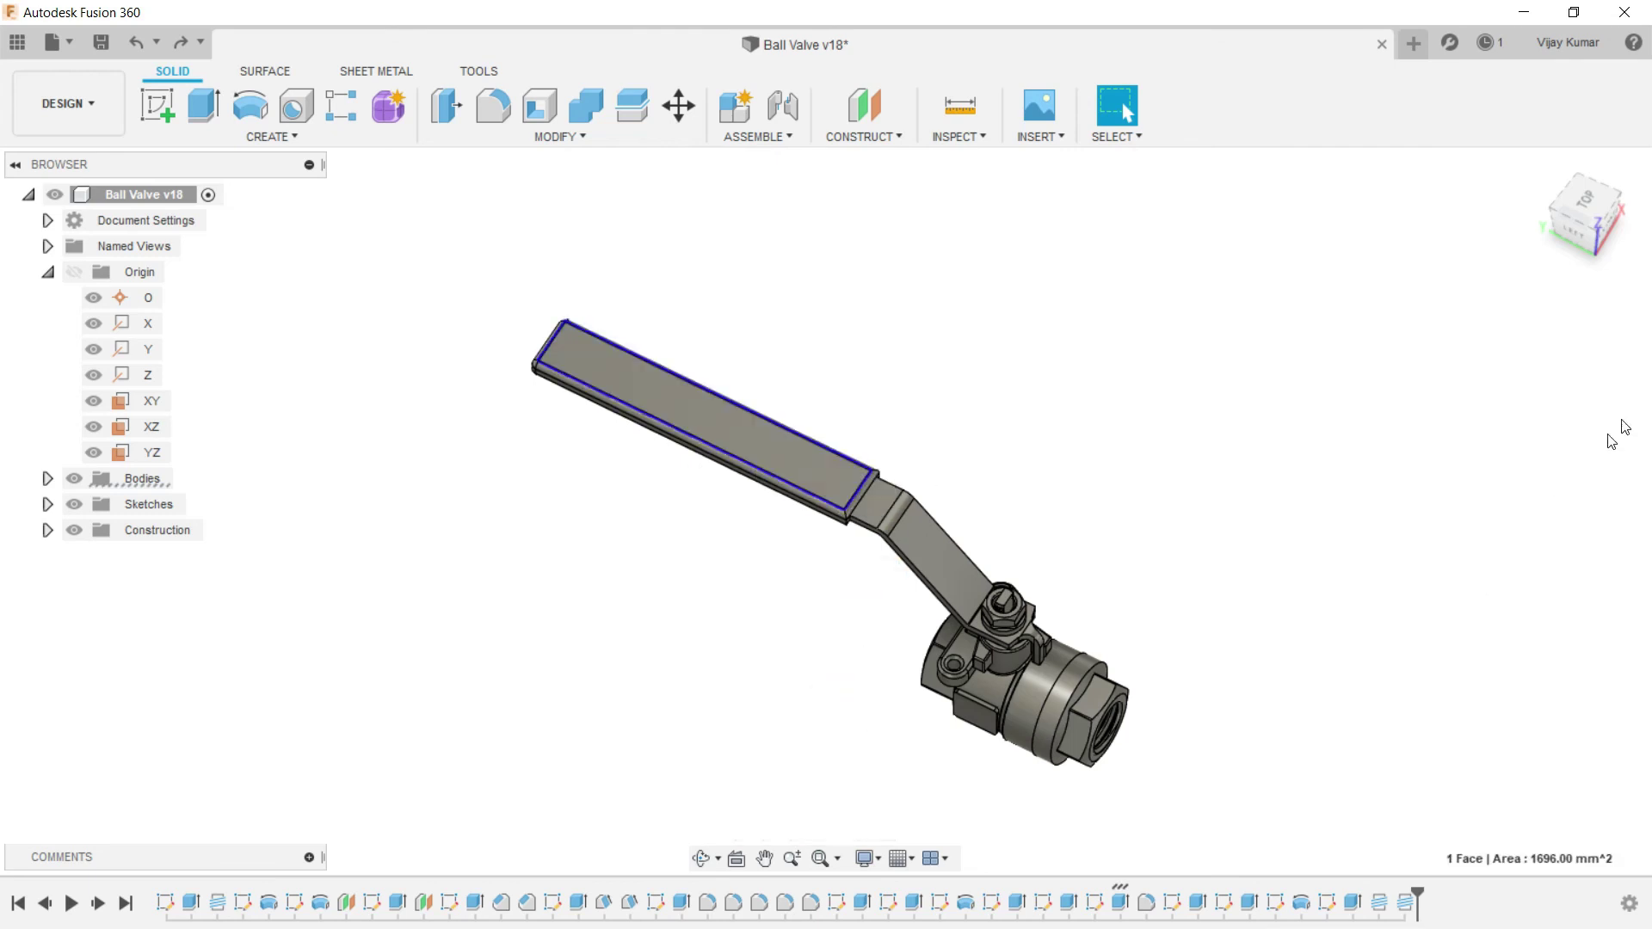
mouse_move(1258, 830)
mouse_down()
mouse_move(852, 585)
mouse_move(791, 472)
mouse_up()
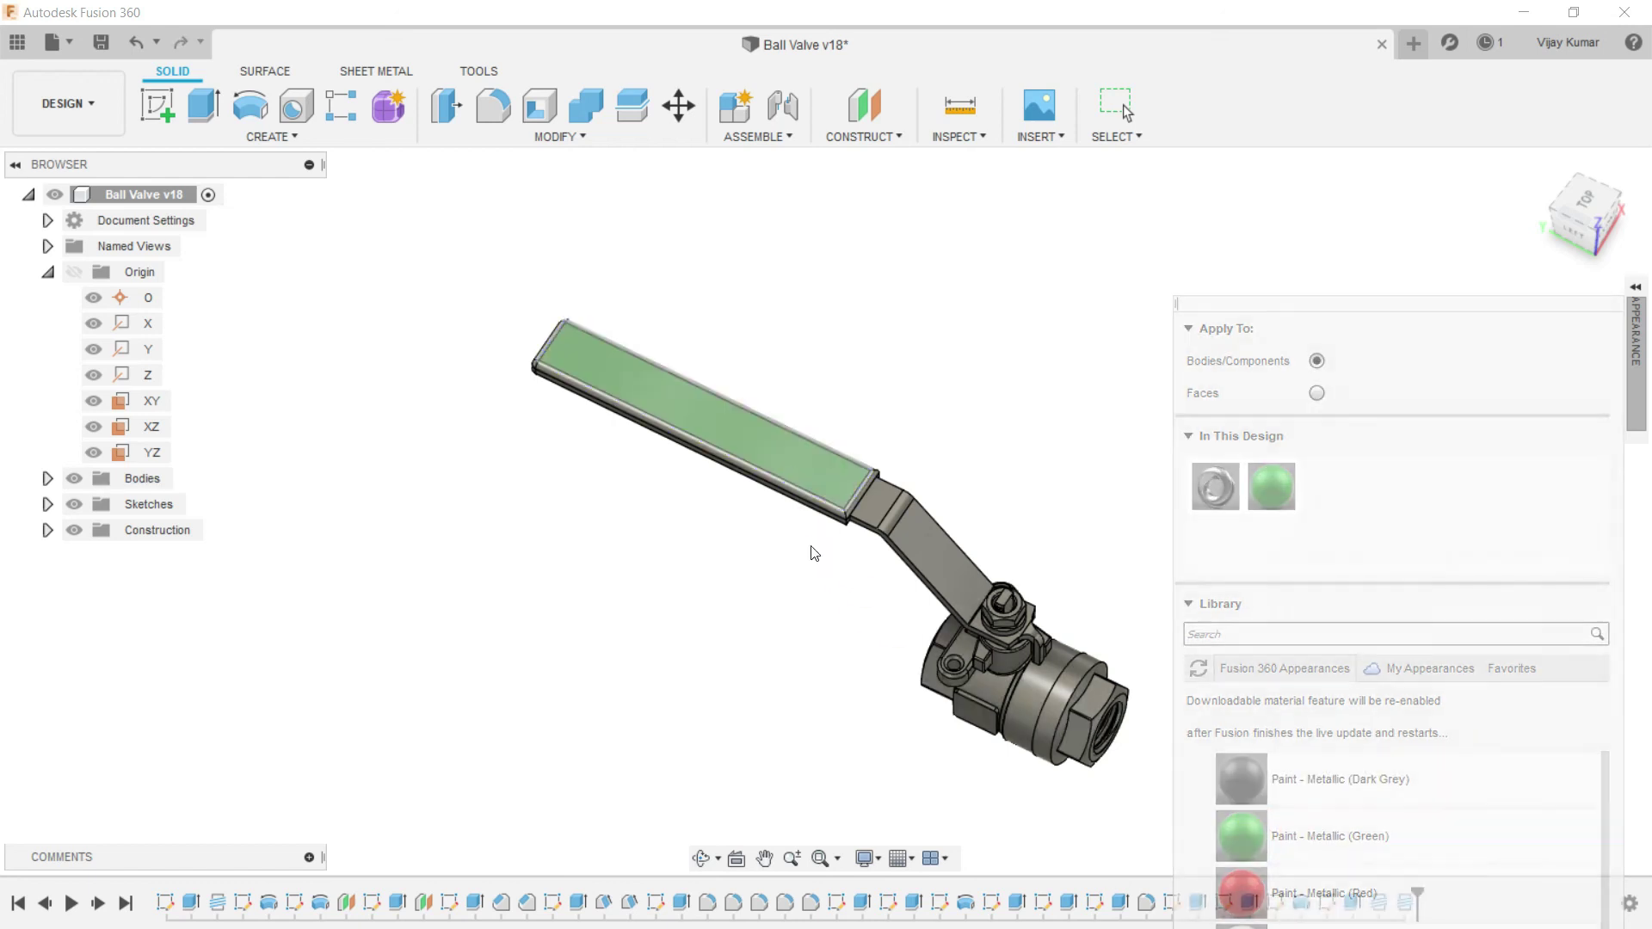
Step: Apply the same green metallic paint appearance to the underside face of the handle grip
click(707, 861)
drag(778, 646, 861, 489)
right_click(584, 349)
click(649, 348)
scroll(586, 504, up, 3)
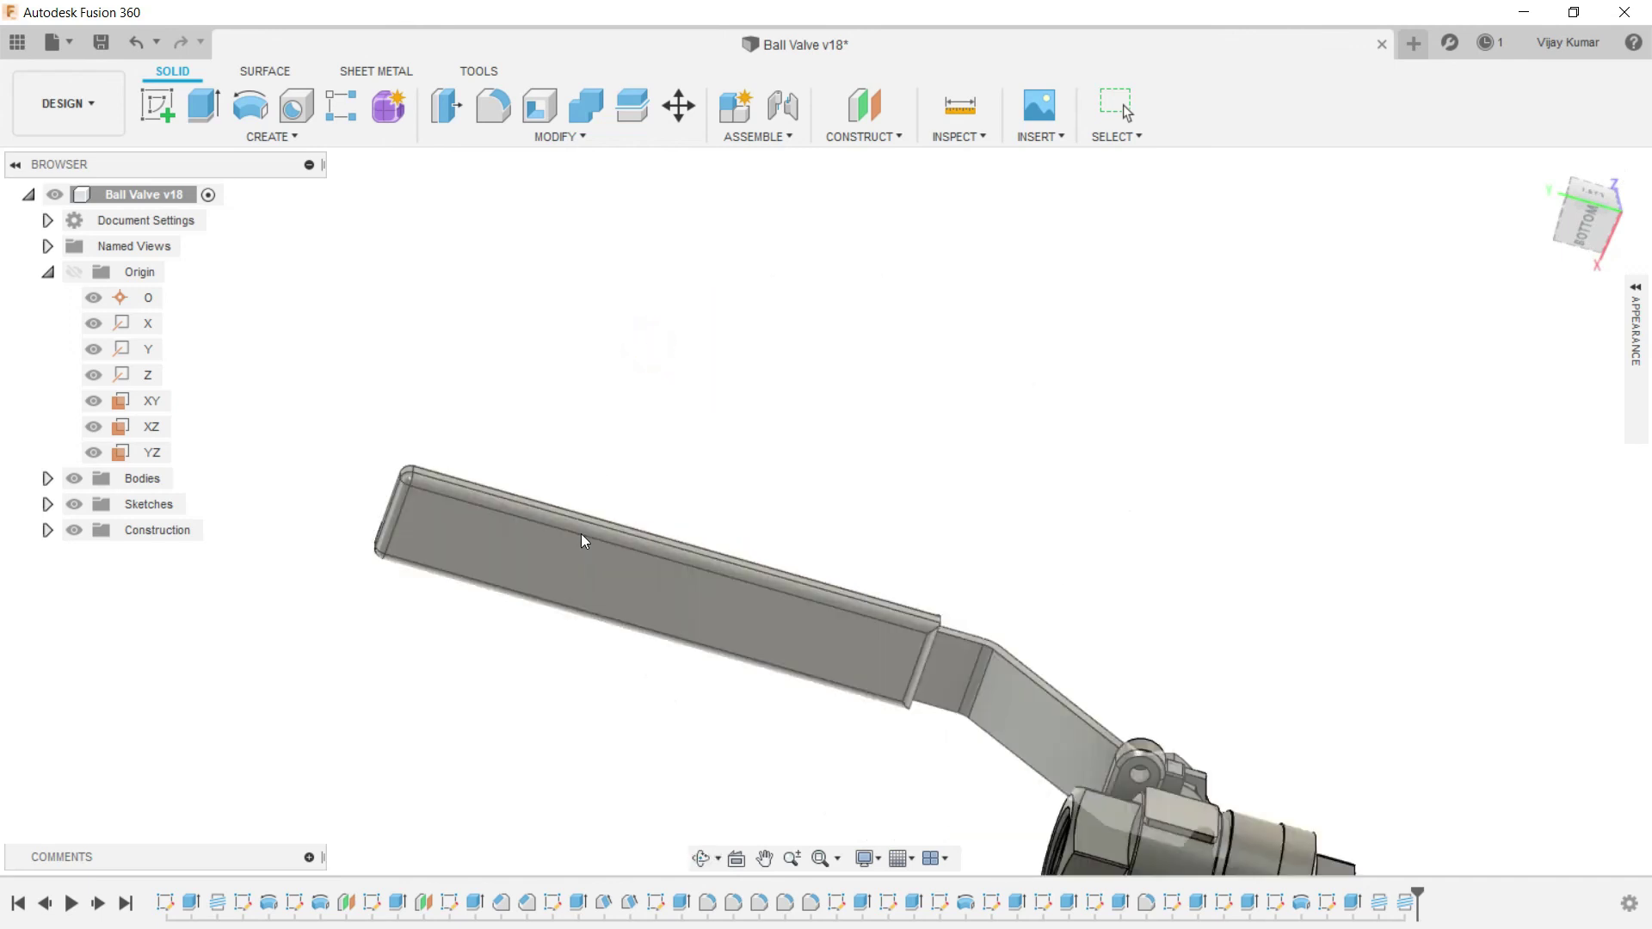
click(586, 550)
right_click(587, 555)
click(1638, 362)
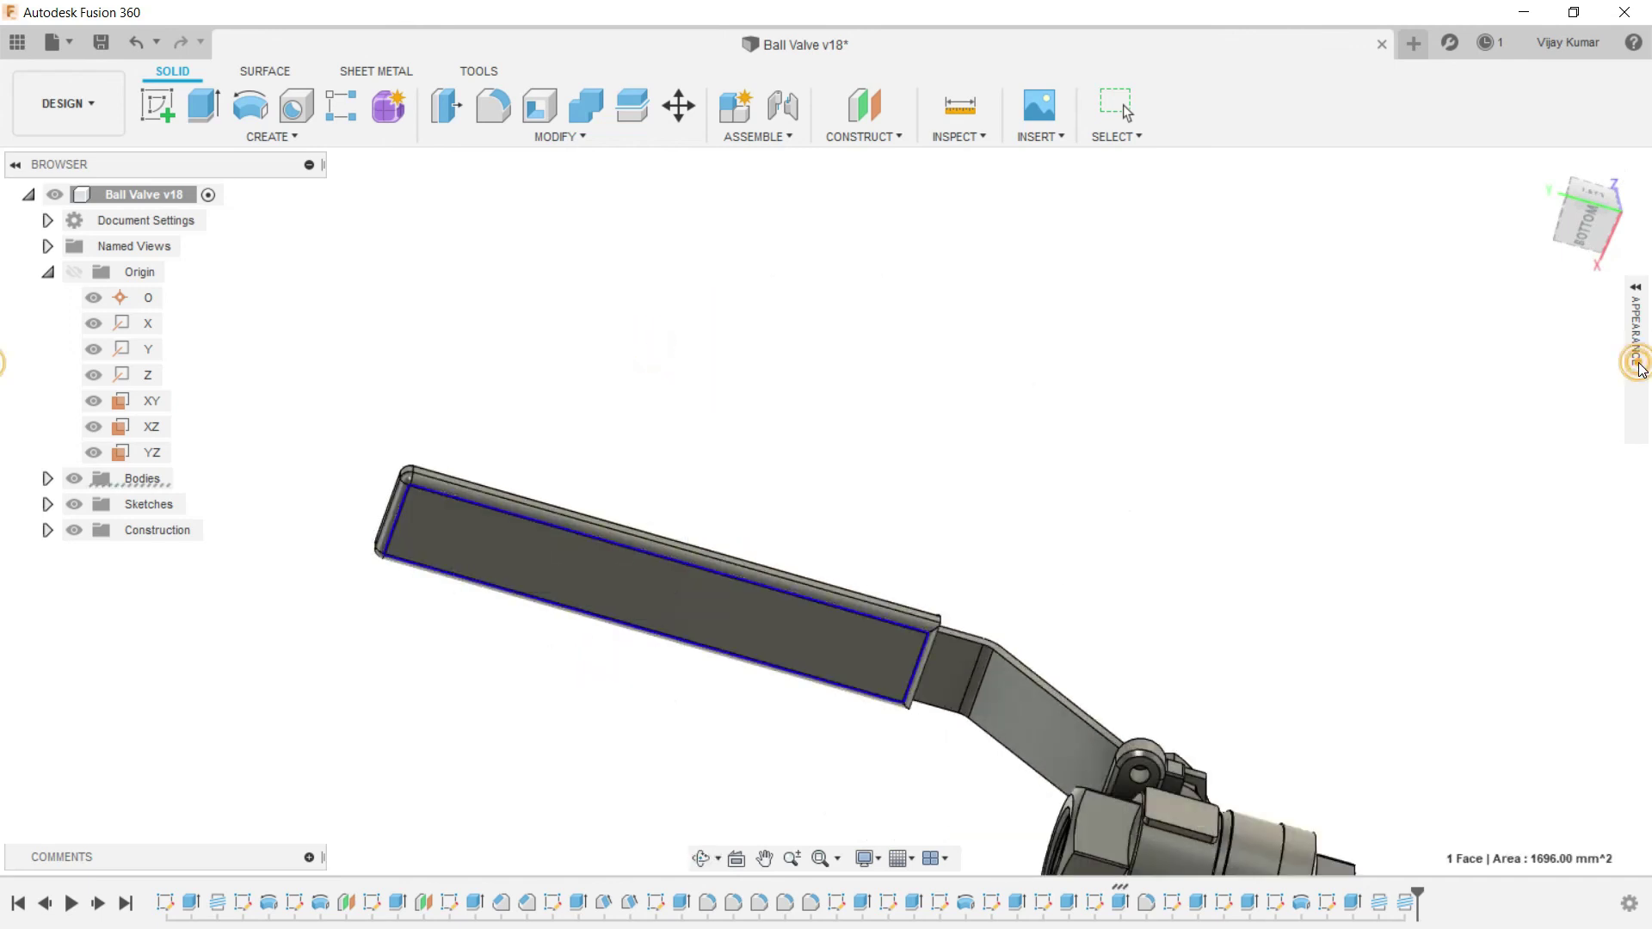
drag(1231, 514, 818, 644)
scroll(826, 637, up, 5)
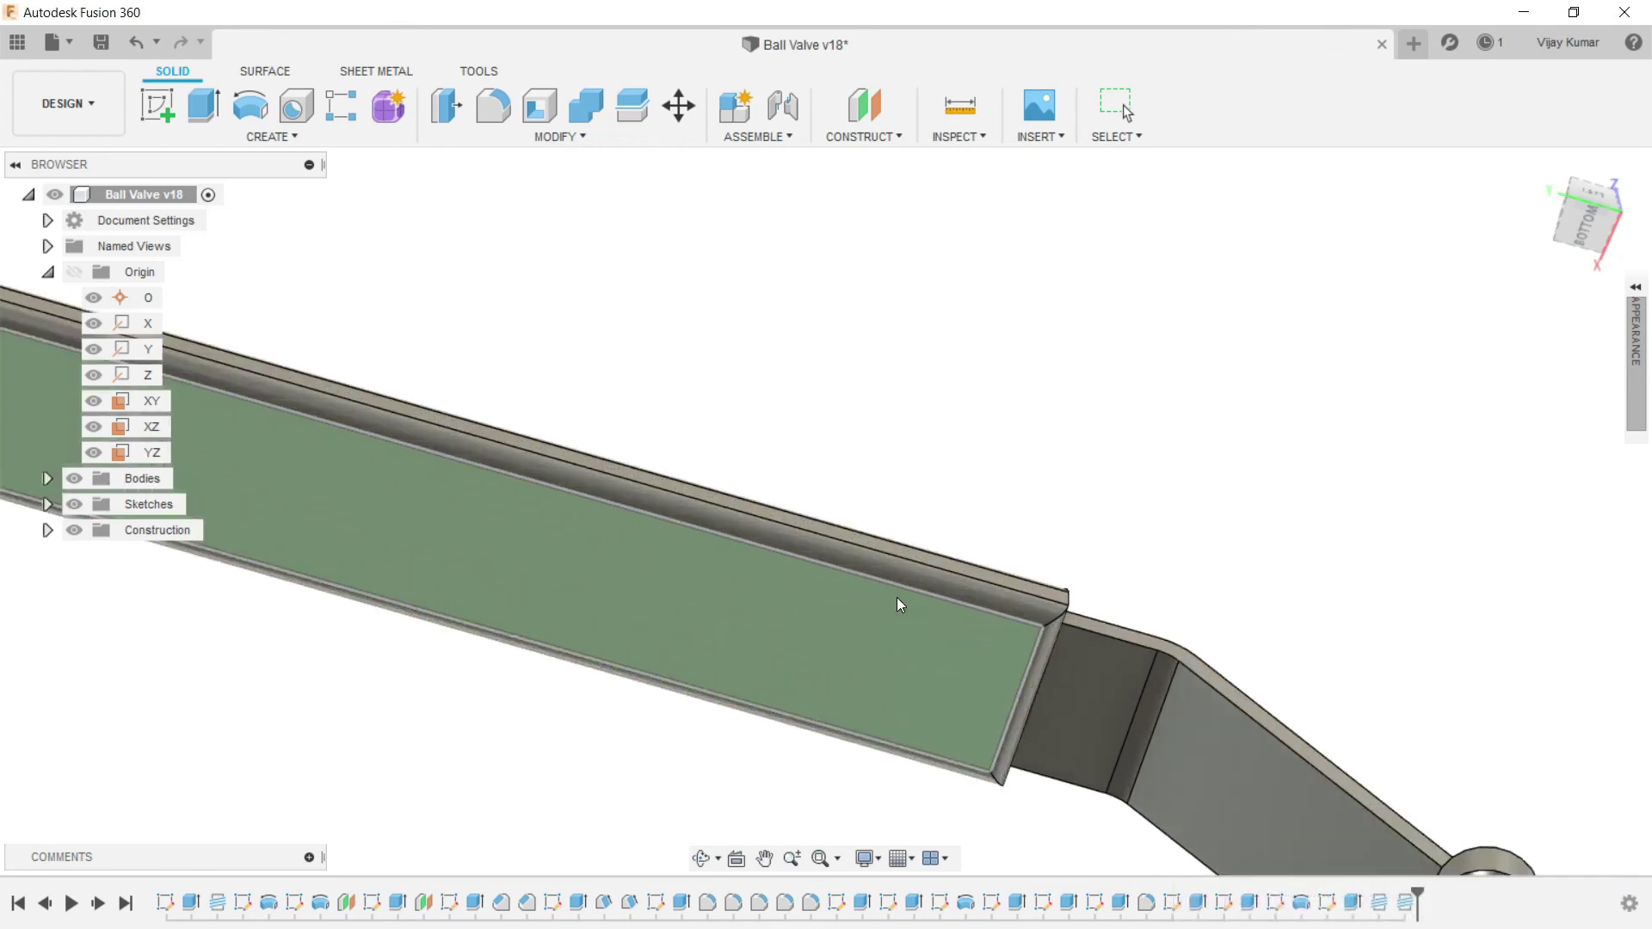
Step: Examine the complete ball valve and its green handle grip from several angles
click(699, 857)
scroll(937, 447, down, 5)
drag(937, 446, 884, 643)
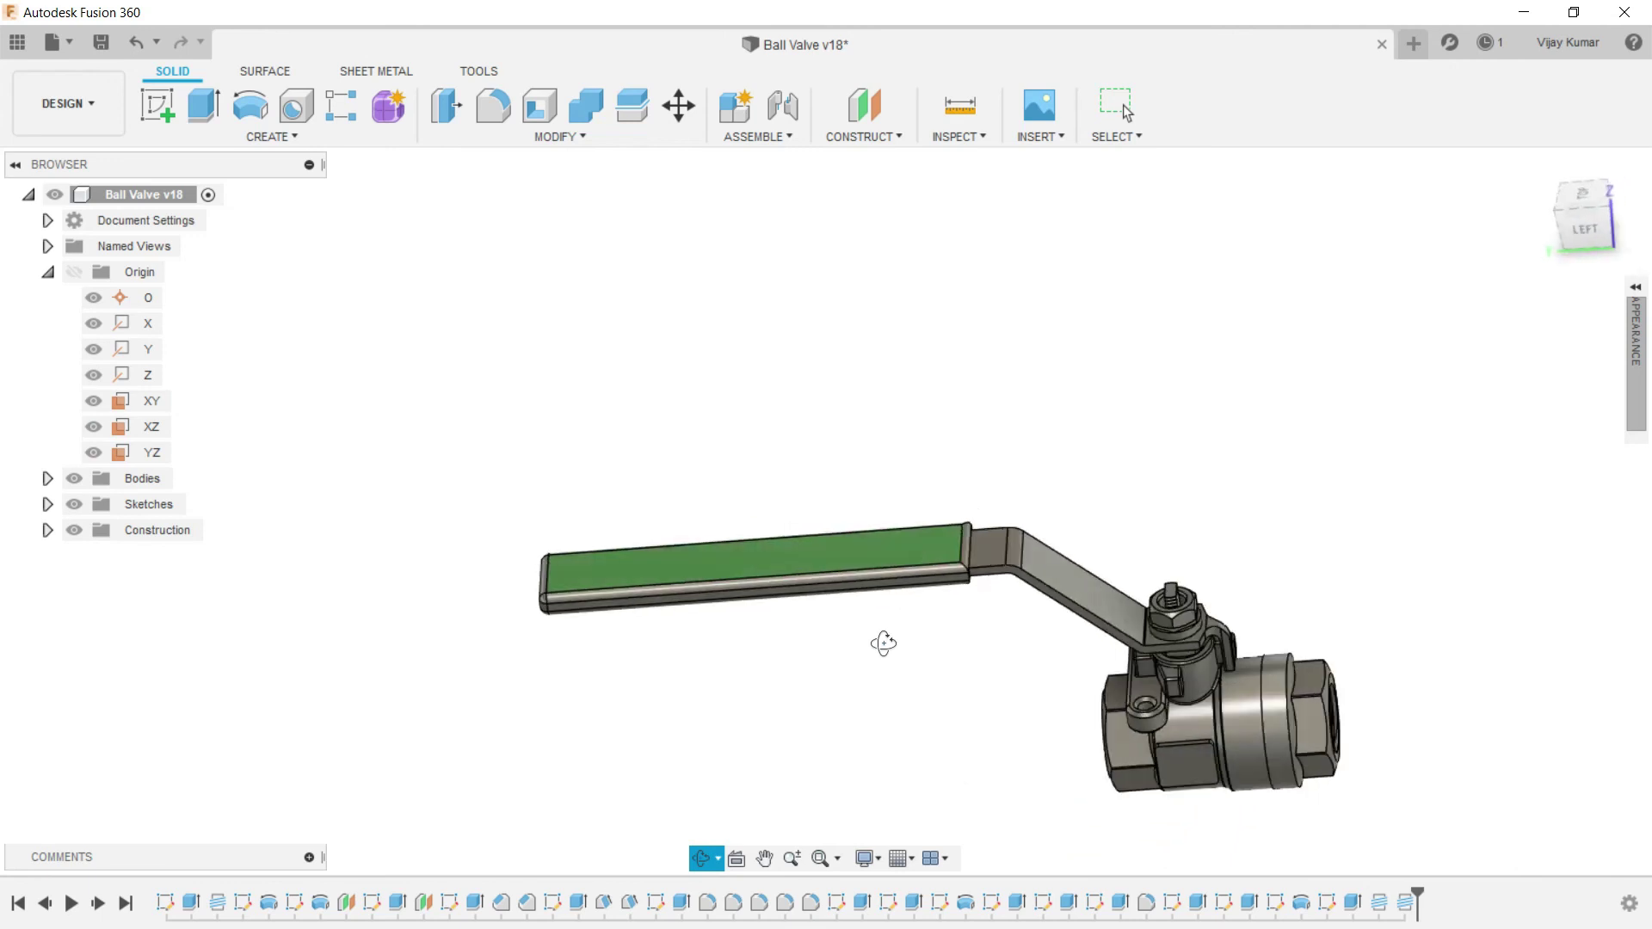
scroll(890, 640, down, 3)
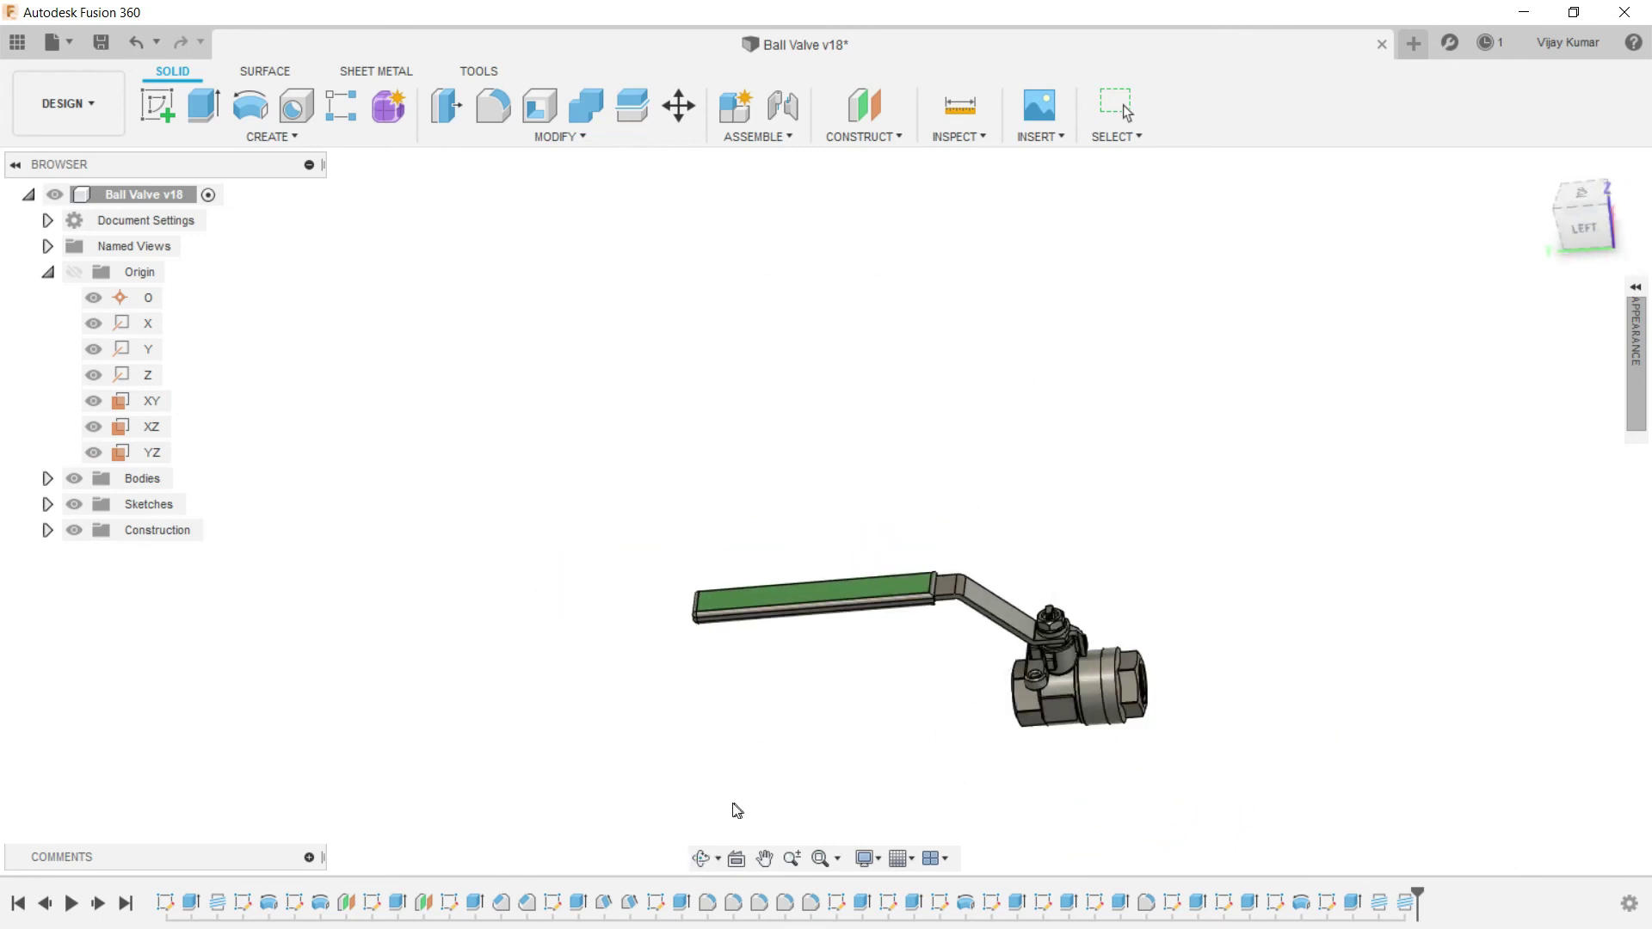
drag(956, 707, 987, 772)
scroll(946, 645, up, 5)
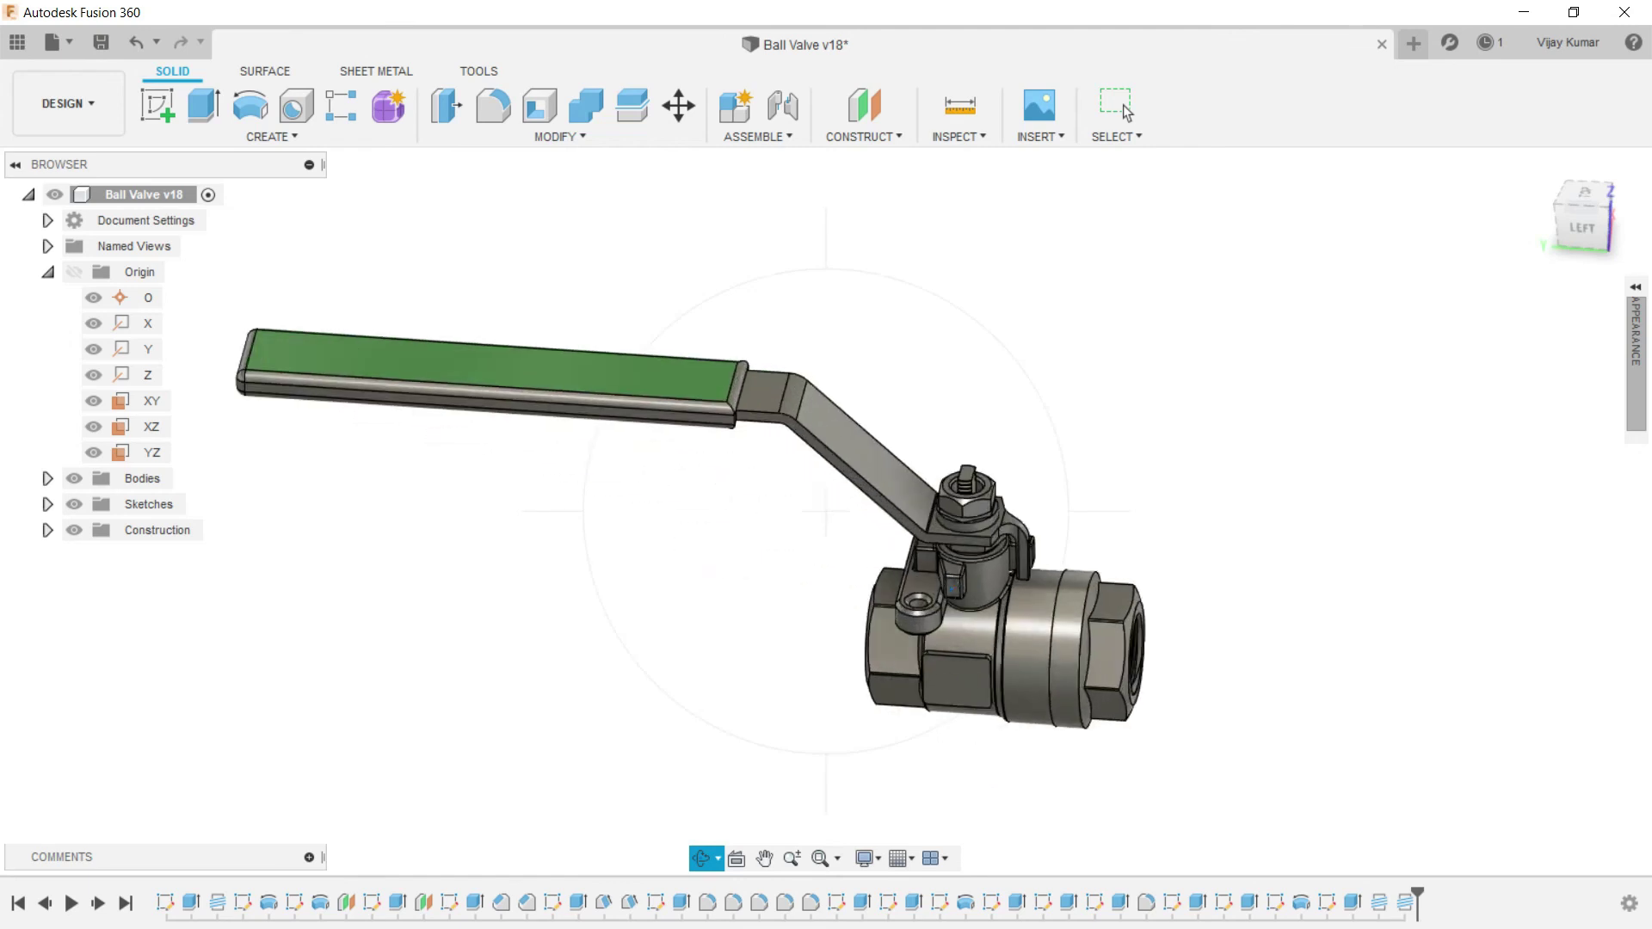
drag(956, 589, 679, 664)
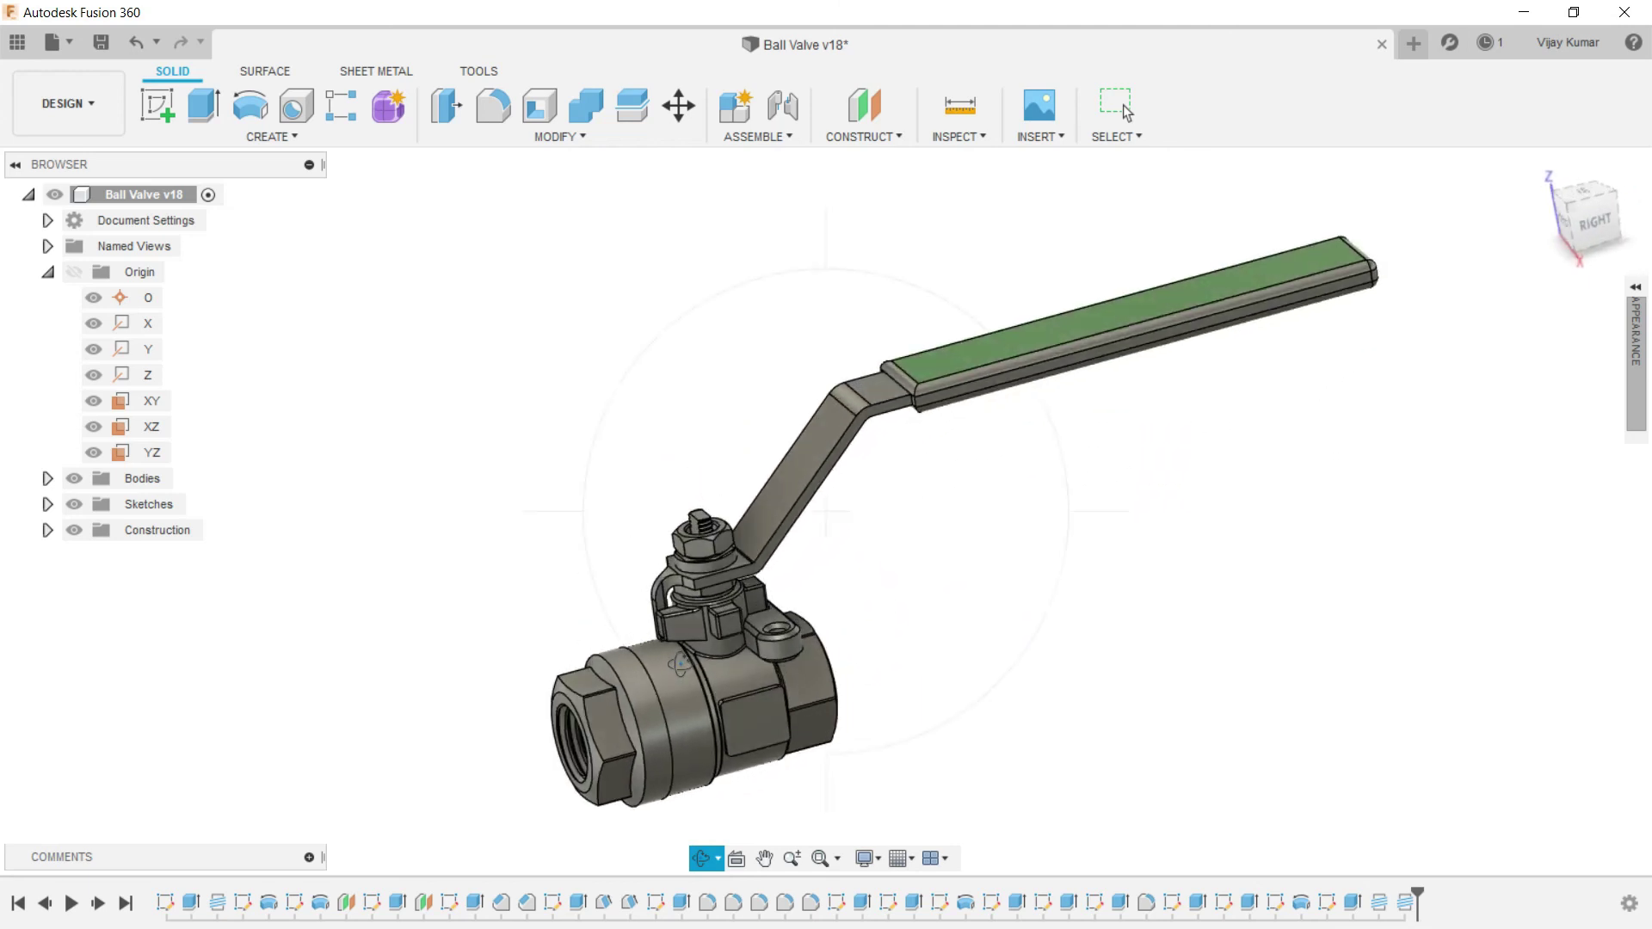